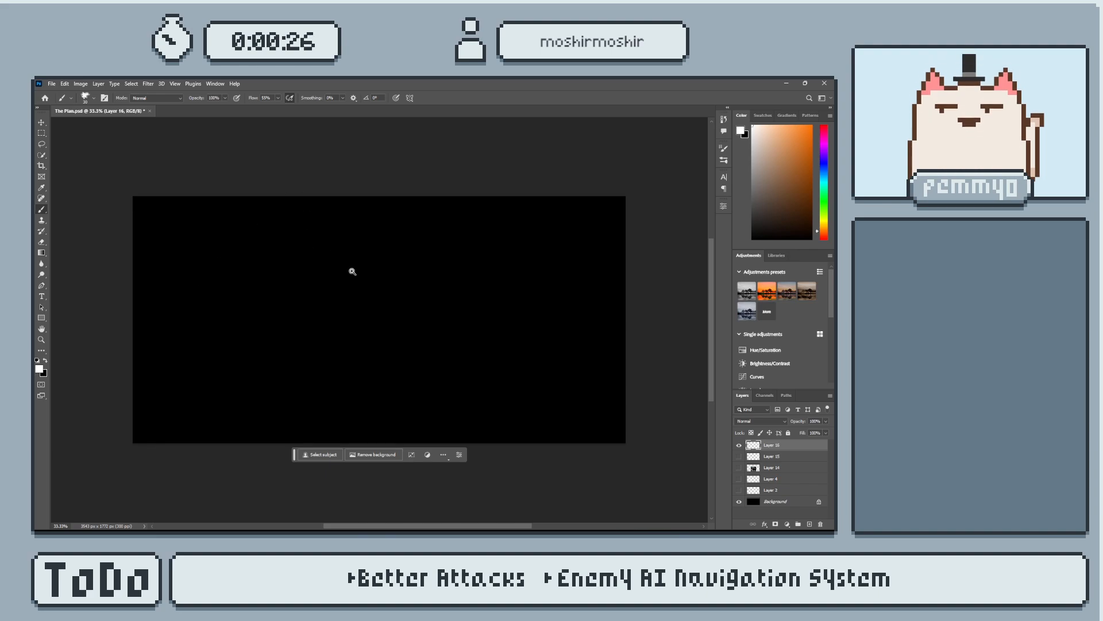
Handwrite the title "Finite State Machine" in white brush strokes across the upper part of the black canvas.
alt+scroll(358, 271, up, 2)
alt+scroll(381, 278, down, 1)
alt+scroll(384, 279, up, 2)
alt+scroll(383, 282, down, 1)
drag(377, 321, 374, 301)
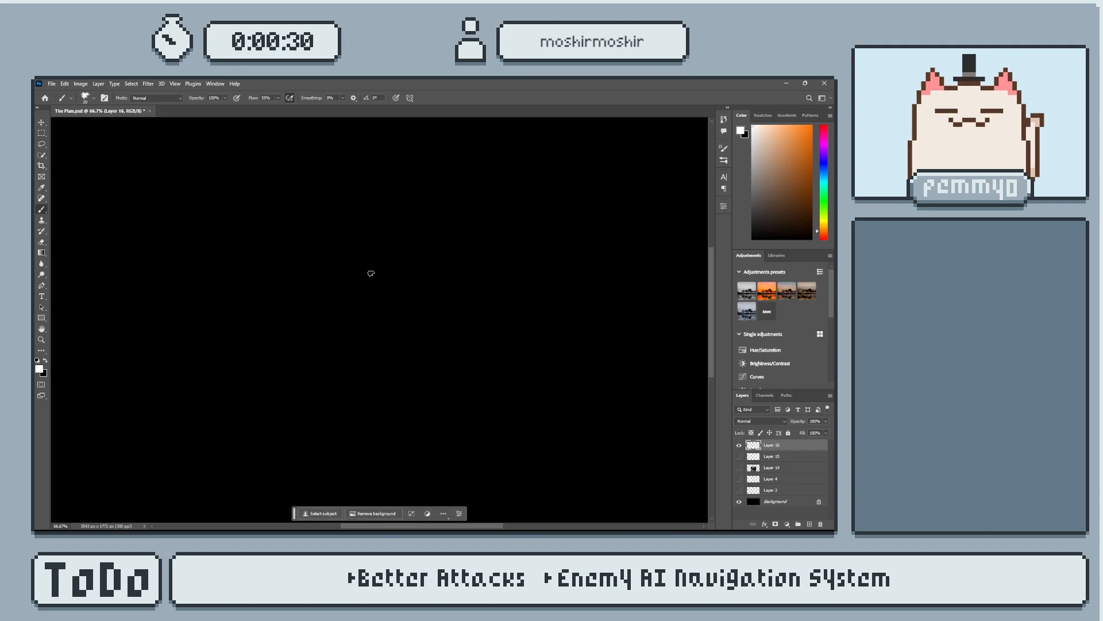
mouse_move(153, 172)
mouse_down()
mouse_move(182, 280)
mouse_move(204, 166)
mouse_up()
mouse_move(158, 234)
mouse_down()
mouse_move(206, 218)
mouse_move(233, 278)
mouse_move(209, 250)
mouse_move(233, 241)
mouse_move(248, 259)
mouse_up()
key(ctrl+z)
drag(249, 230, 263, 257)
mouse_move(251, 204)
mouse_down()
mouse_move(271, 231)
mouse_move(299, 227)
mouse_move(287, 252)
mouse_move(282, 222)
mouse_up()
key(ctrl+z)
mouse_move(296, 249)
mouse_down()
mouse_move(299, 222)
mouse_move(329, 247)
mouse_up()
mouse_move(384, 185)
mouse_down()
mouse_move(360, 260)
mouse_move(426, 256)
mouse_up()
mouse_move(402, 228)
mouse_down()
mouse_move(431, 220)
mouse_move(464, 246)
mouse_up()
drag(447, 173, 479, 253)
mouse_move(449, 225)
mouse_down()
mouse_move(504, 205)
mouse_move(518, 236)
mouse_up()
drag(518, 286, 381, 312)
drag(406, 267, 460, 266)
mouse_move(454, 185)
mouse_down()
mouse_move(487, 265)
mouse_move(534, 272)
mouse_up()
mouse_move(536, 197)
mouse_down()
mouse_move(552, 253)
mouse_move(585, 276)
mouse_up()
mouse_move(592, 247)
mouse_down()
mouse_move(598, 276)
mouse_move(592, 237)
mouse_up()
mouse_move(604, 244)
mouse_down()
mouse_move(629, 279)
mouse_move(666, 276)
mouse_up()
drag(532, 298, 546, 271)
Handwrite an arrow bullet followed by "Make a New Enemy" in white below the title.
alt+scroll(553, 263, down, 1)
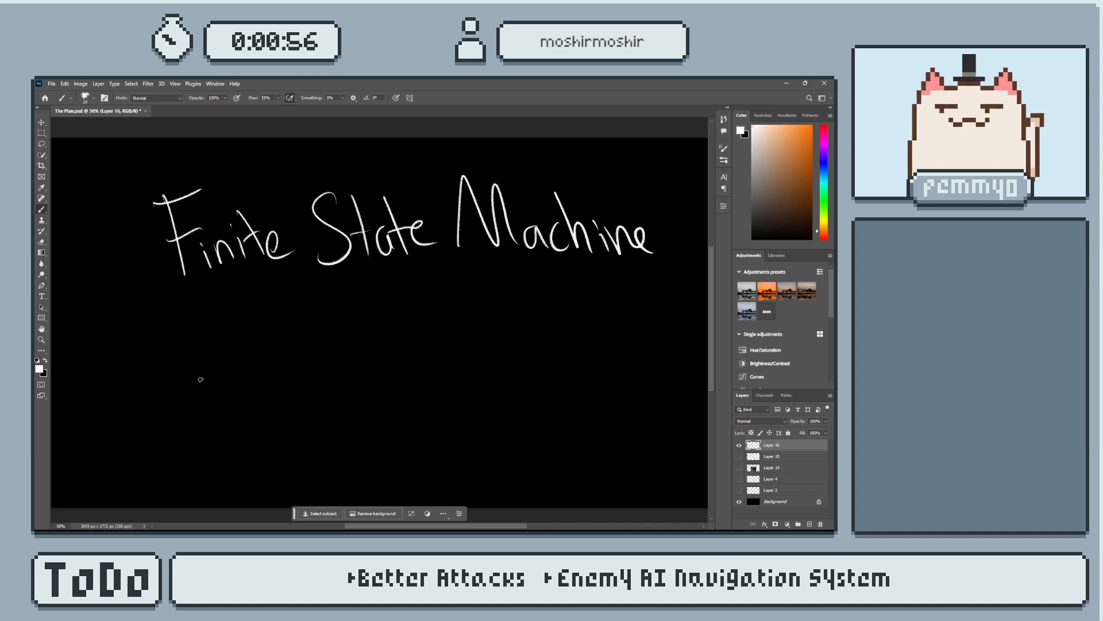
mouse_move(172, 377)
mouse_down()
mouse_move(179, 431)
mouse_move(225, 376)
mouse_move(272, 425)
mouse_up()
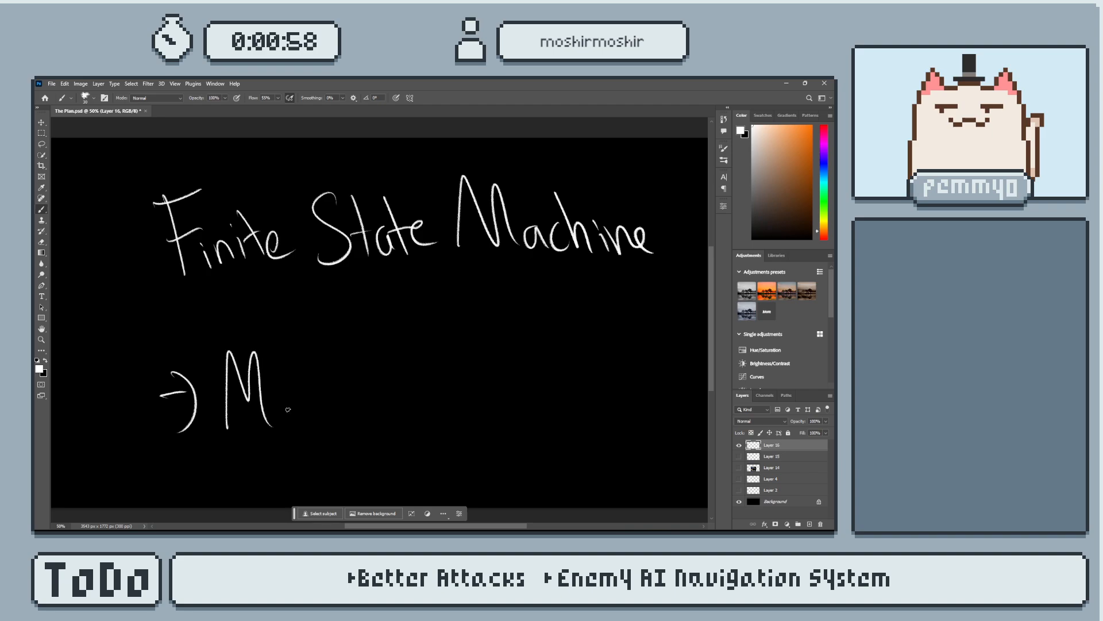
mouse_move(287, 371)
mouse_down()
mouse_move(314, 422)
mouse_move(382, 425)
mouse_move(408, 397)
mouse_move(424, 415)
mouse_move(379, 423)
mouse_move(403, 419)
mouse_up()
key(ctrl+z)
drag(416, 362, 435, 402)
drag(419, 339, 461, 344)
mouse_move(463, 384)
mouse_down()
mouse_move(499, 382)
mouse_move(513, 360)
mouse_move(552, 402)
mouse_up()
drag(526, 345, 569, 323)
drag(538, 379, 573, 363)
mouse_move(543, 413)
mouse_down()
mouse_move(617, 389)
mouse_move(645, 402)
mouse_move(660, 446)
mouse_move(693, 356)
mouse_up()
drag(605, 398, 580, 382)
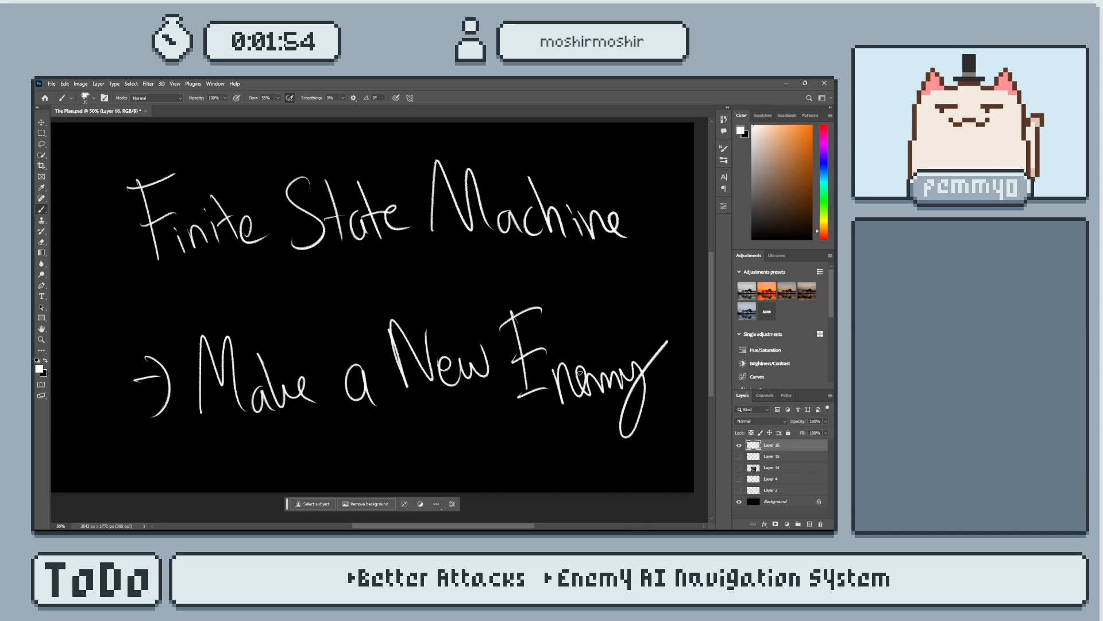
Switch to the Slimy game project in Godot Engine and open Chrome.
key(alt+Tab)
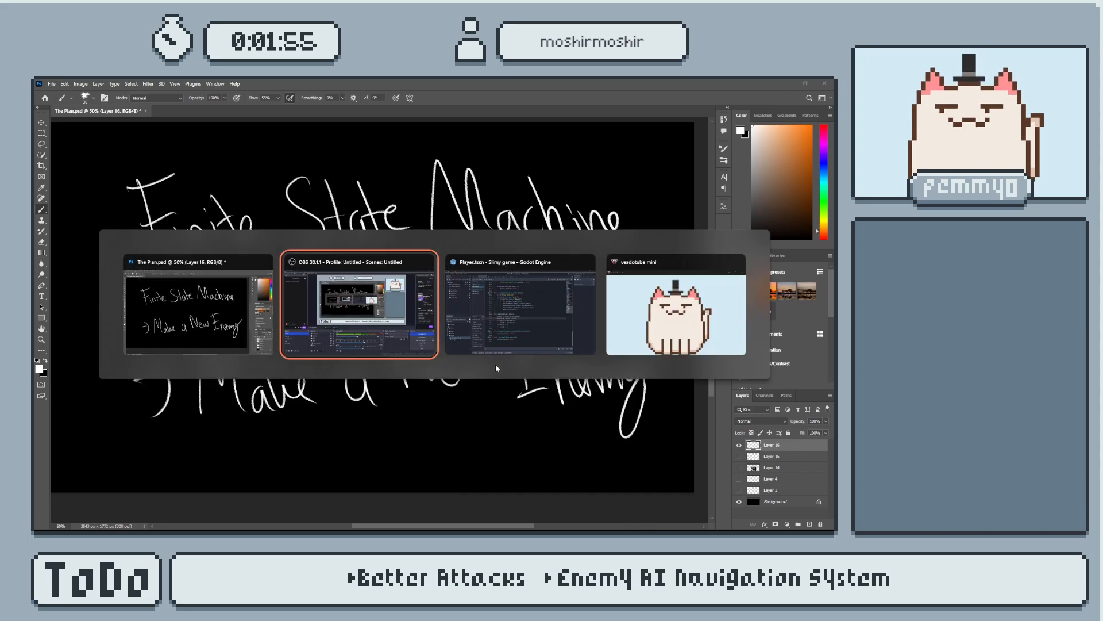
click(507, 330)
key(super)
click(396, 521)
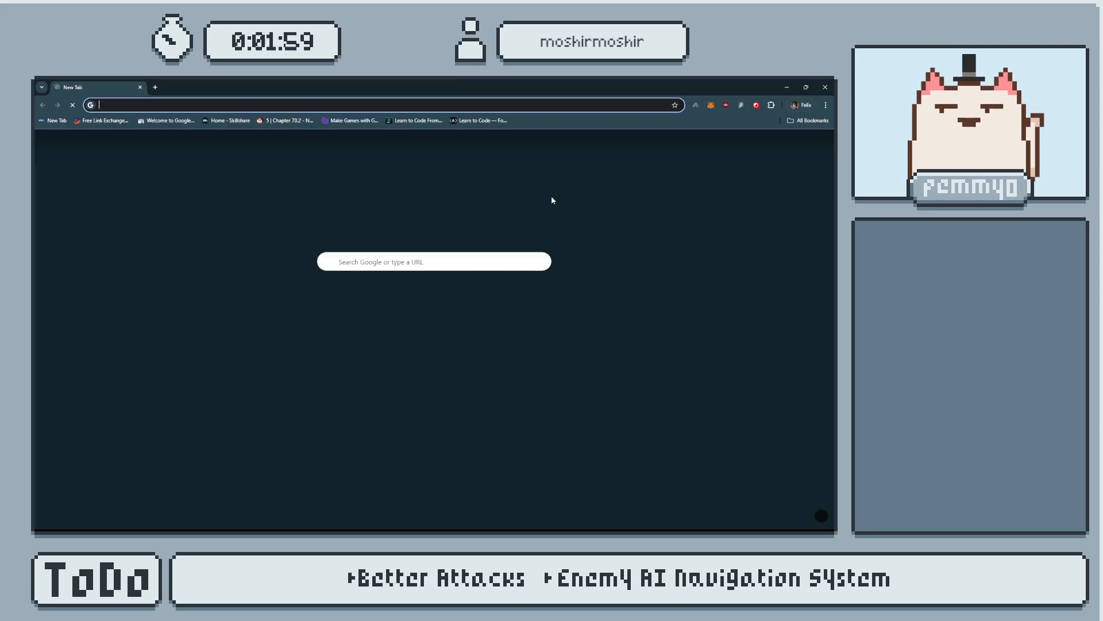
drag(603, 86, 983, 133)
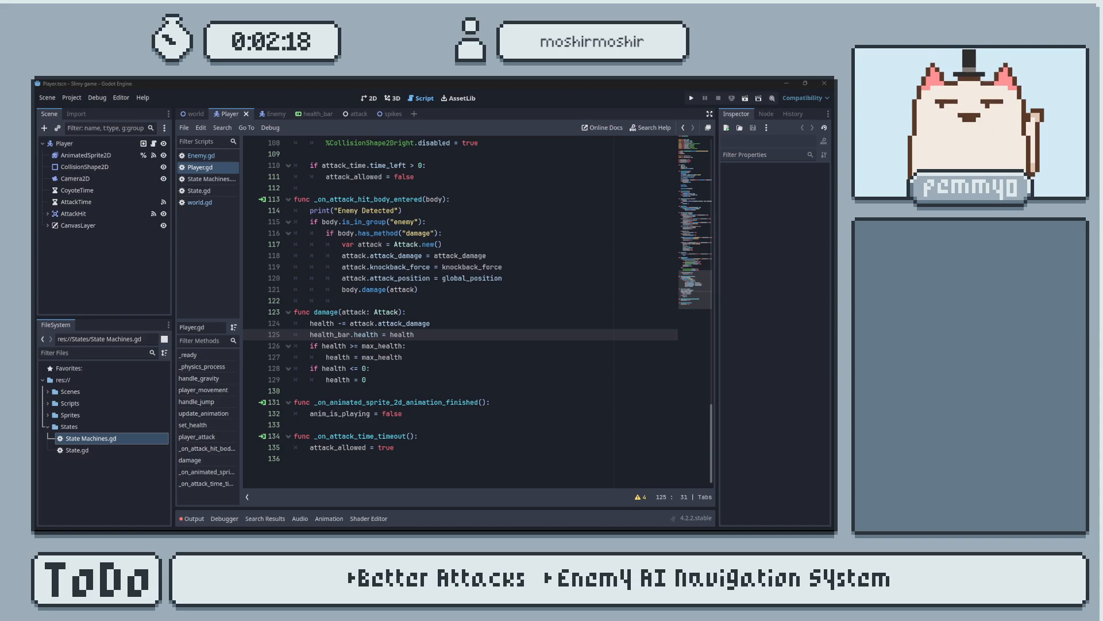
Switch to the YouTube video "The Easy Way to Make Enemies See in Godot" and study its RayCast2D collision and multiple-ray code, replaying key parts.
key(alt+Tab)
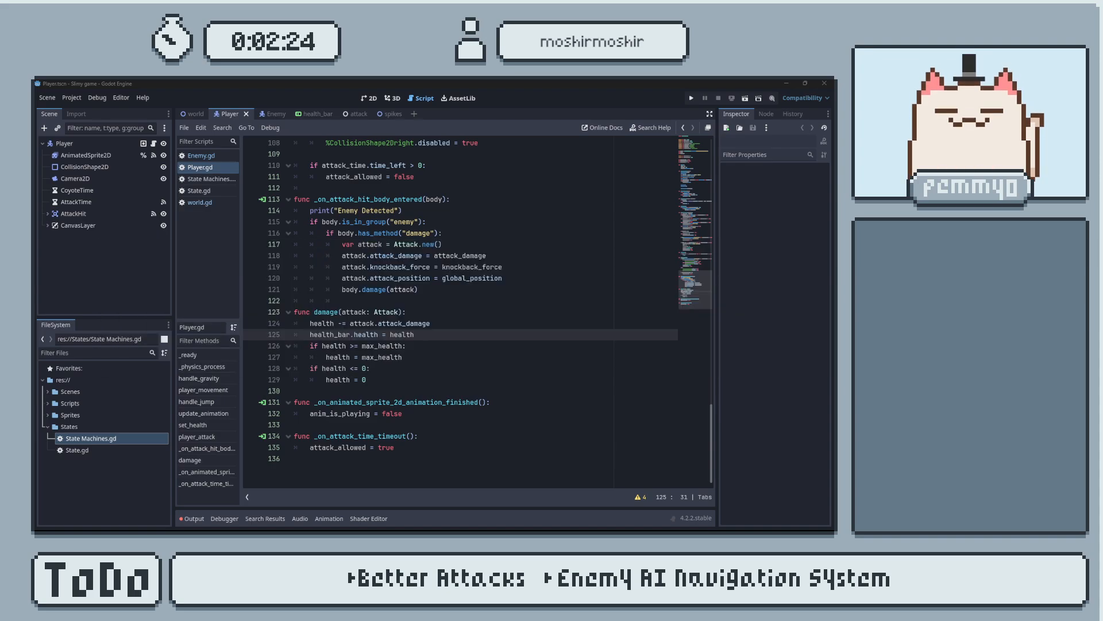
key(alt+Tab)
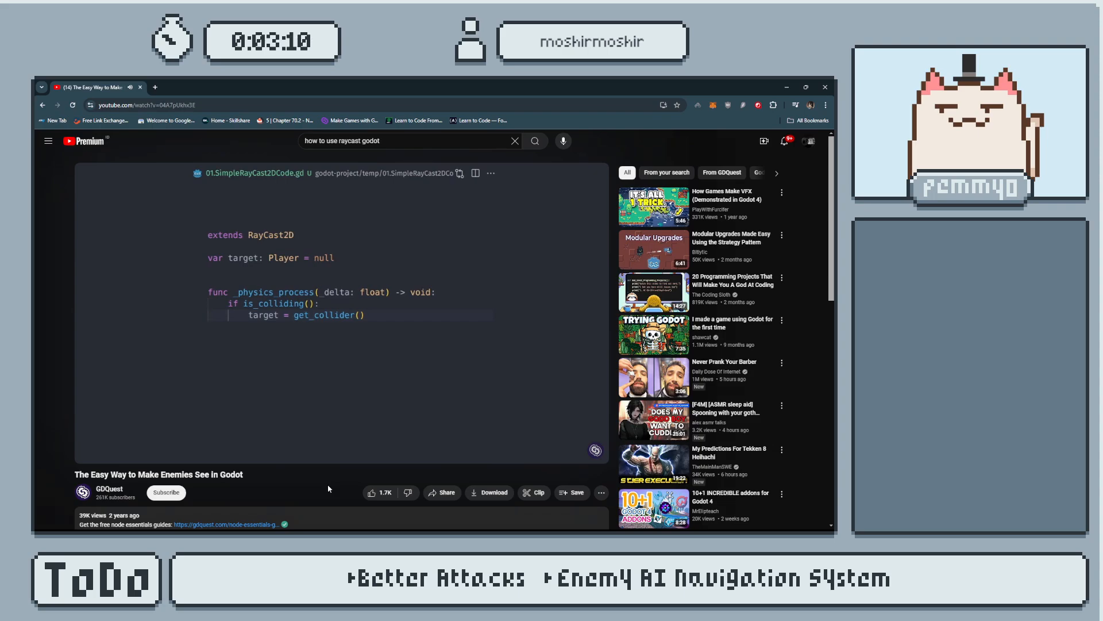
key(Left)
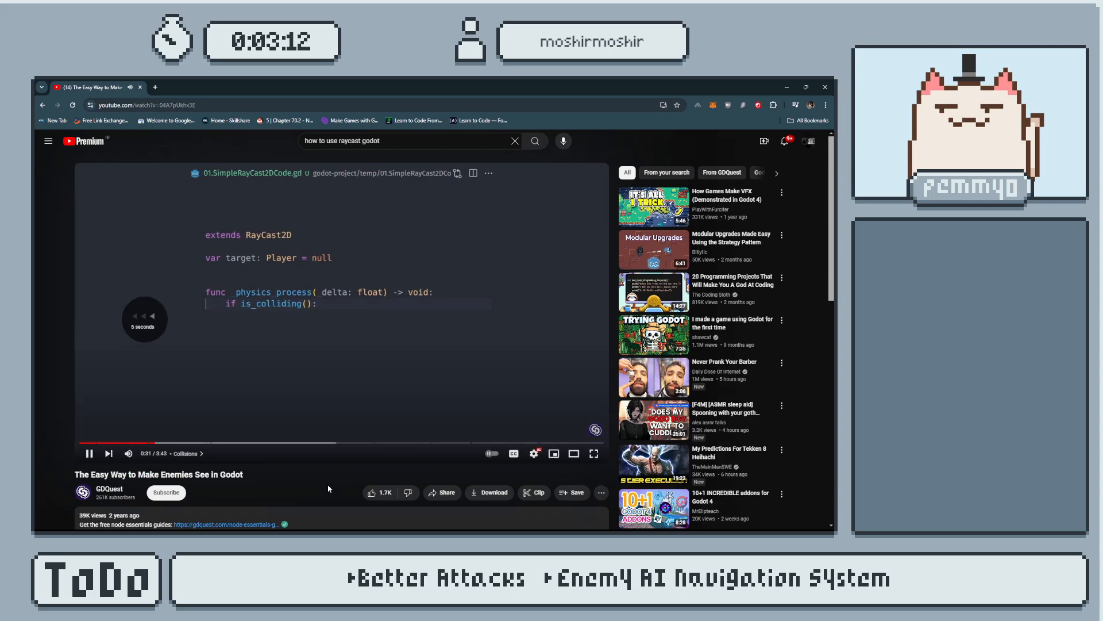
key(Left)
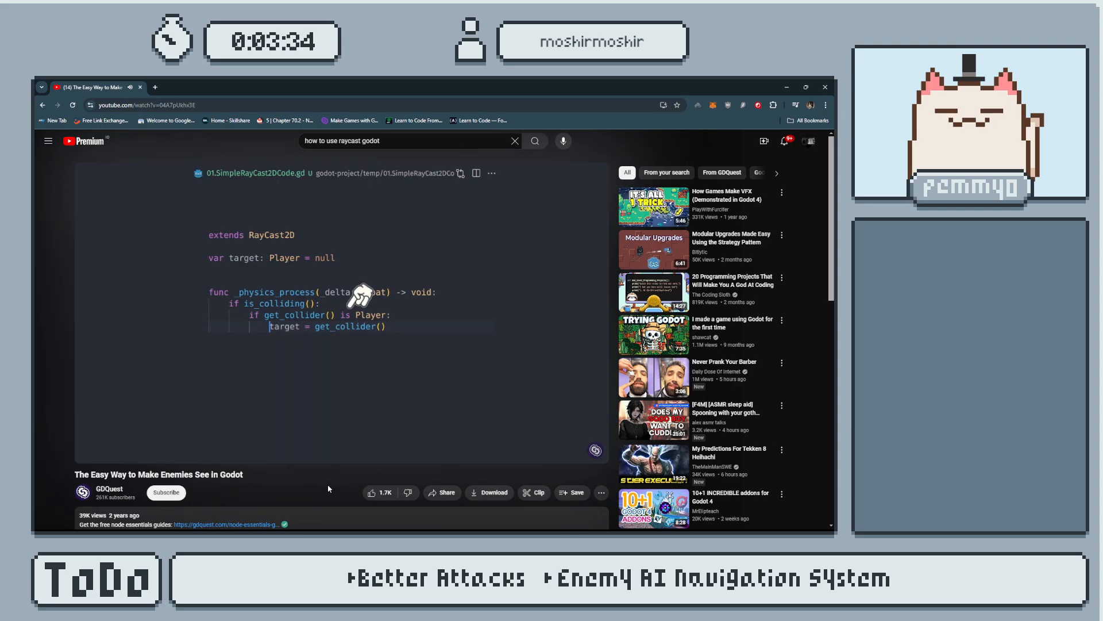
key(space)
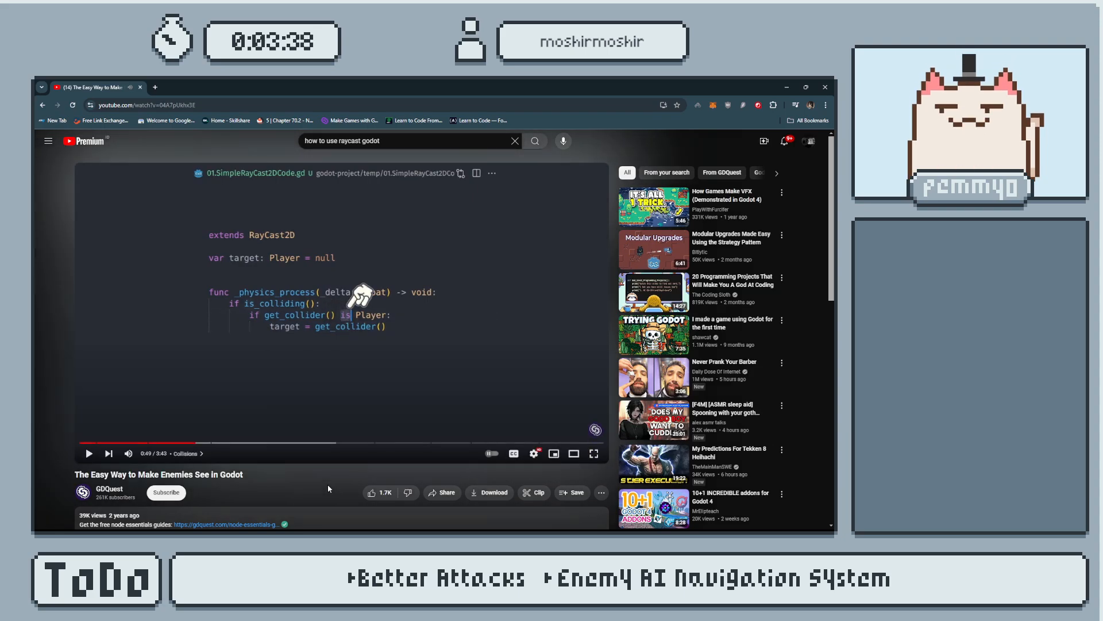
key(space)
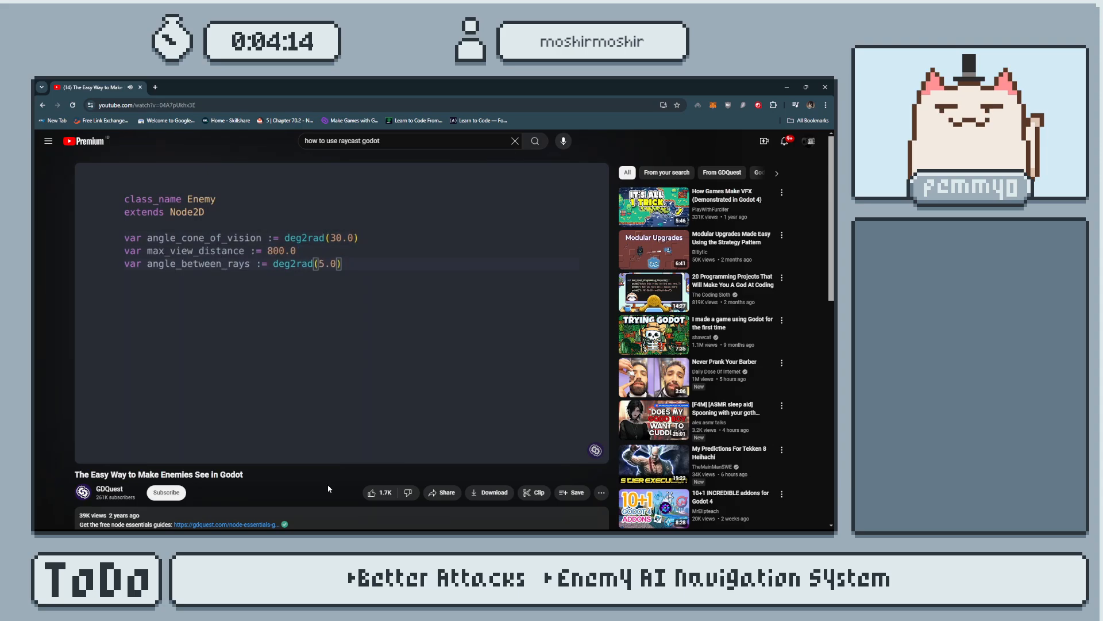
key(Left)
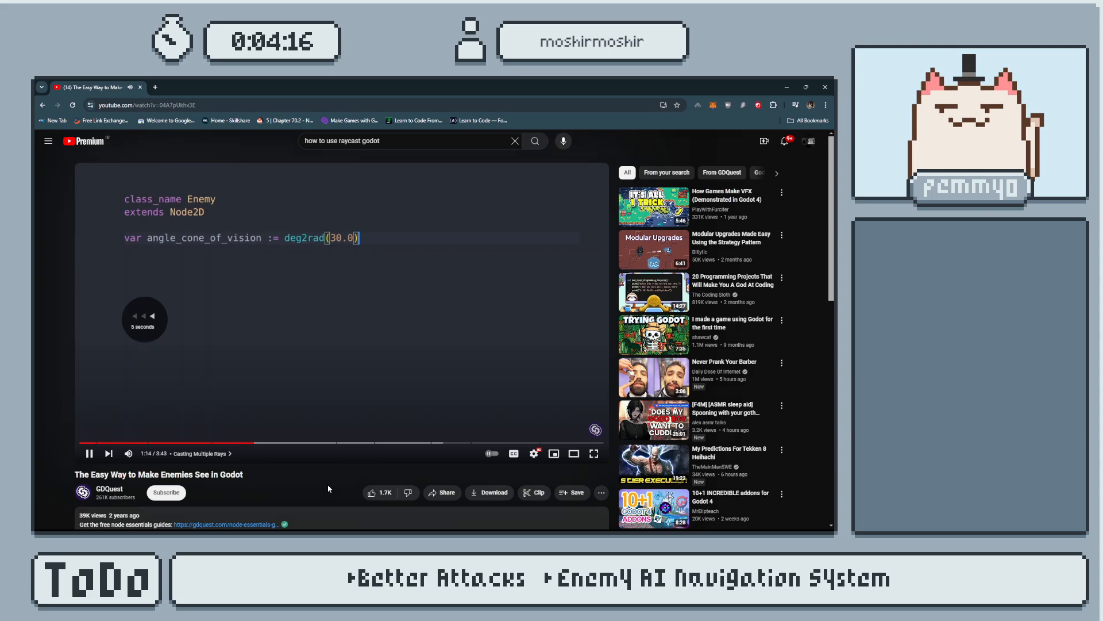
key(Left)
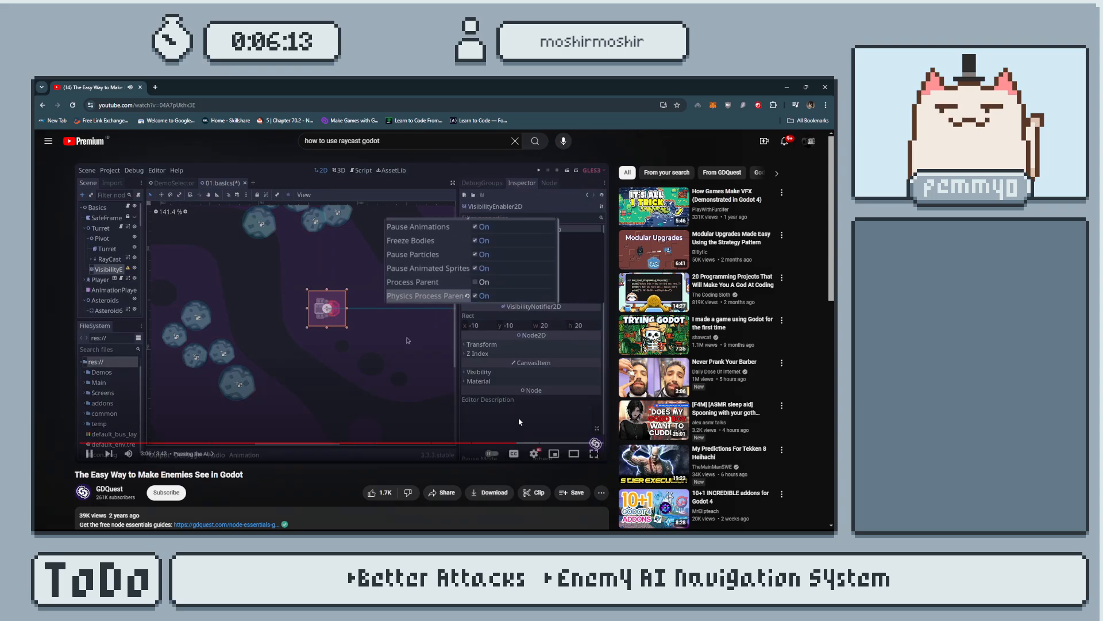
Skip ahead in the raycast video, return to its Collisions section at about 0:29, and pause playback.
click(516, 443)
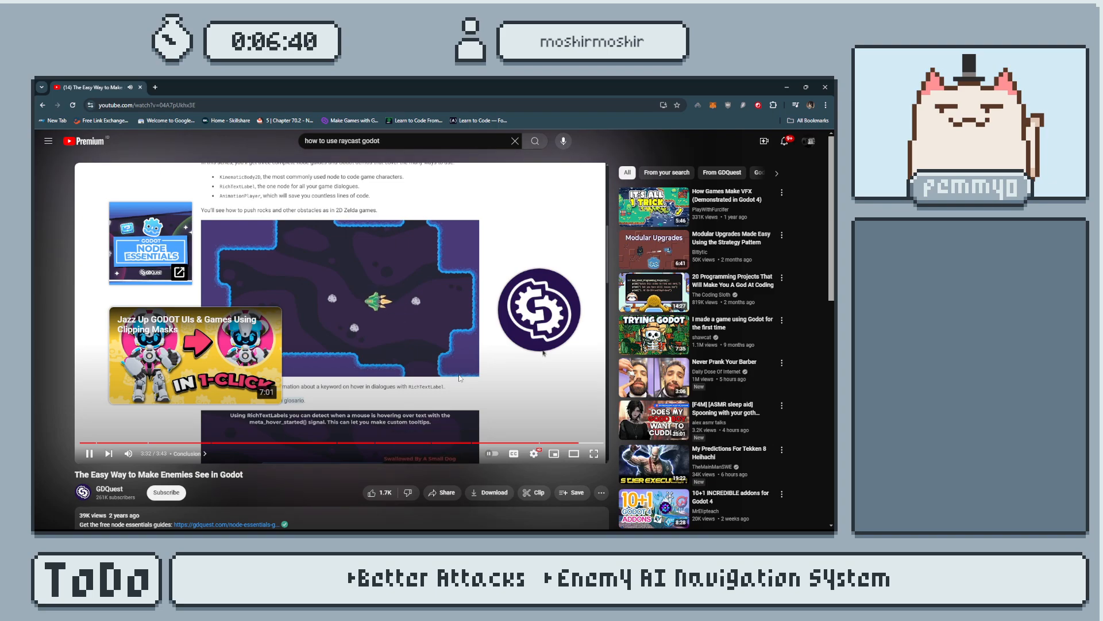
click(151, 444)
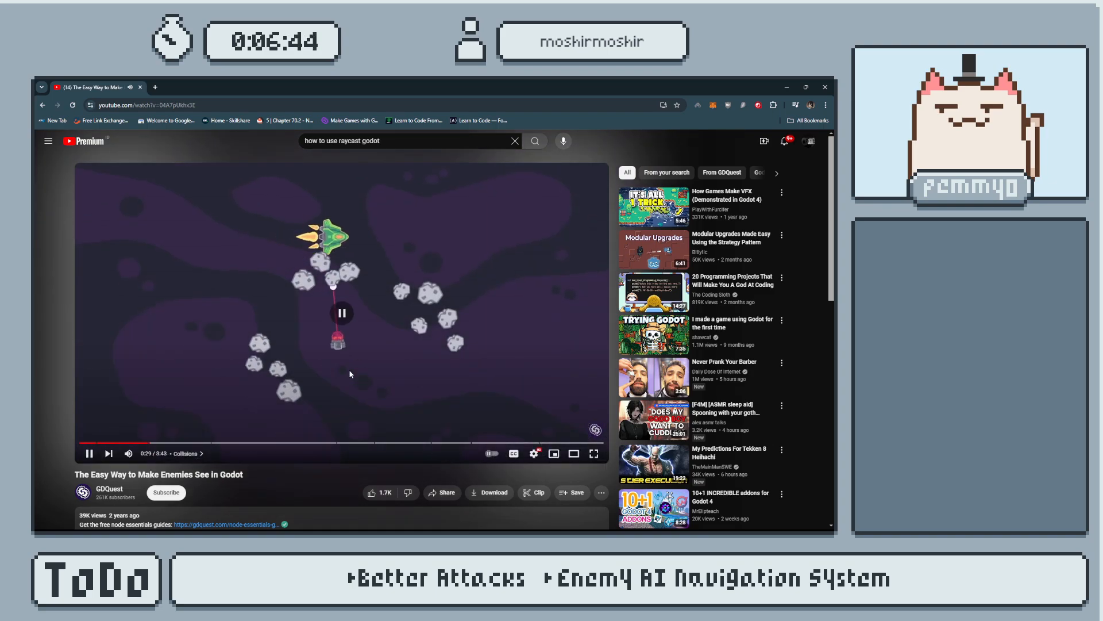
click(349, 374)
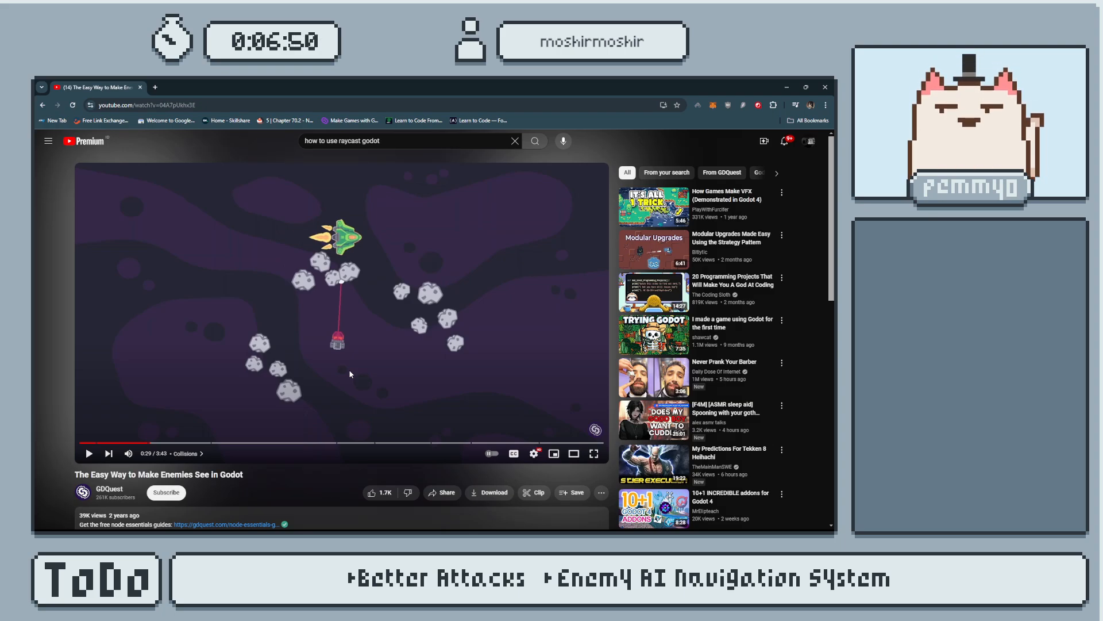
Switch back to Godot Engine and review the Enemy scene's script from its first lines.
key(alt+Tab)
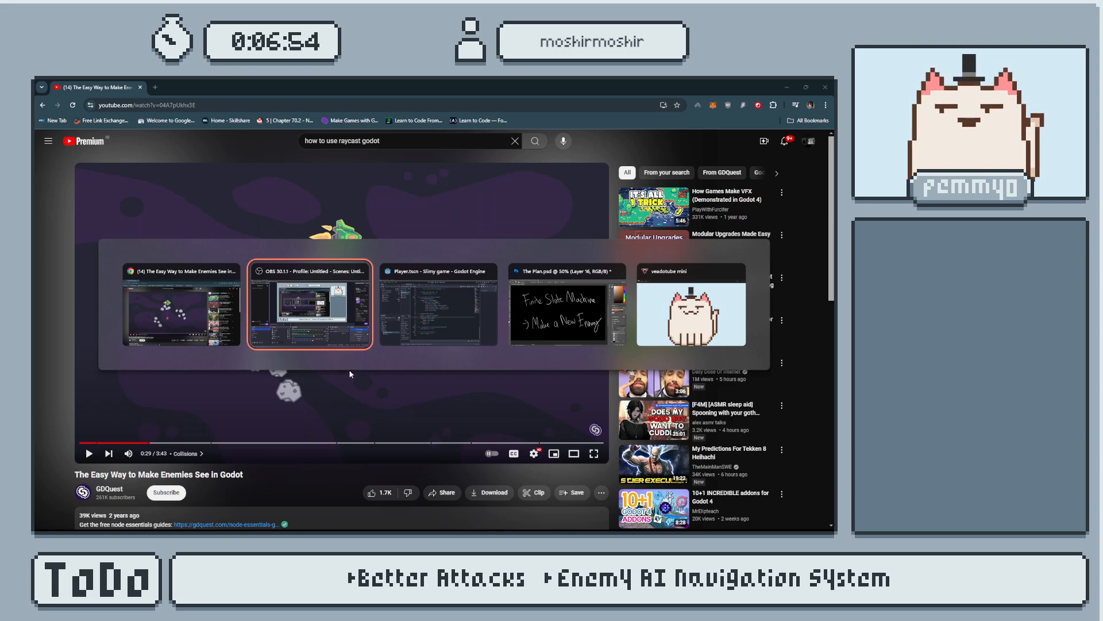
key(alt+Tab)
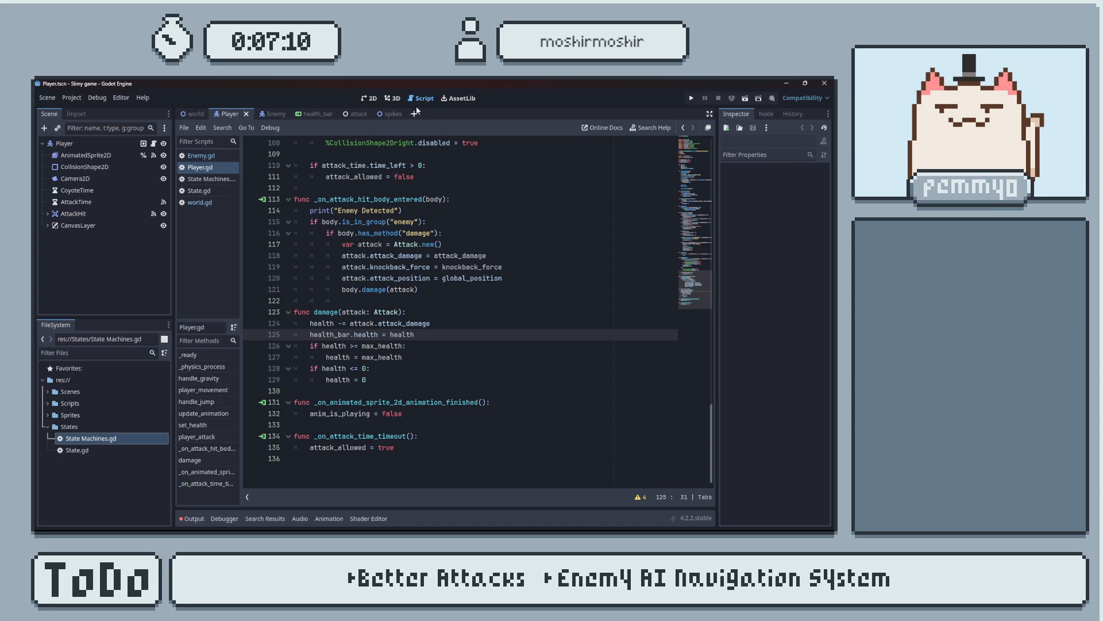
click(278, 113)
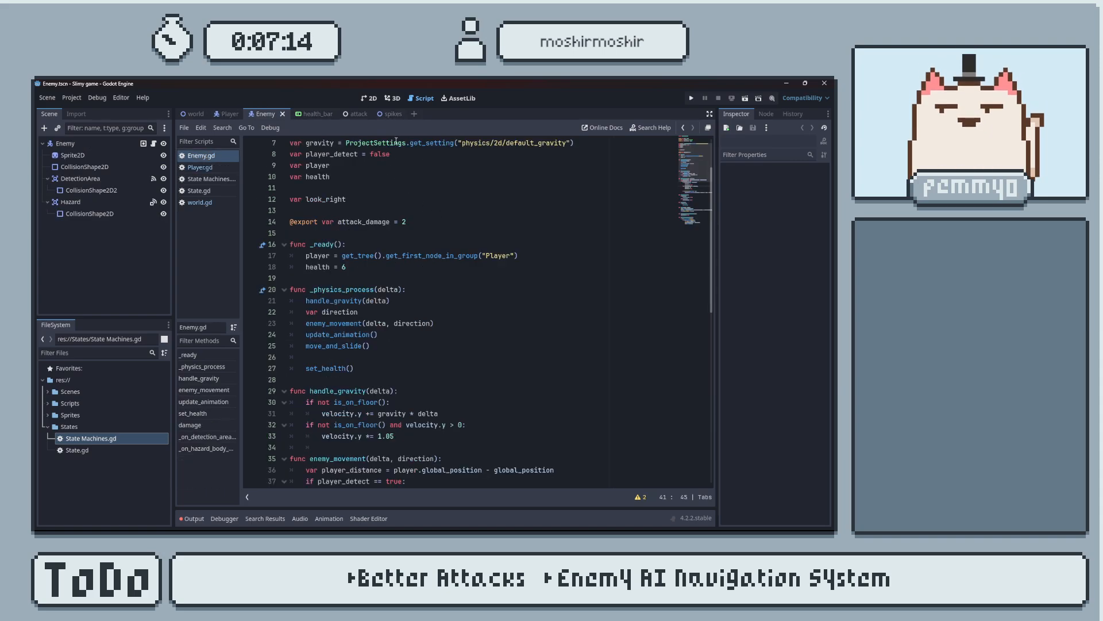
scroll(421, 195, up, 2)
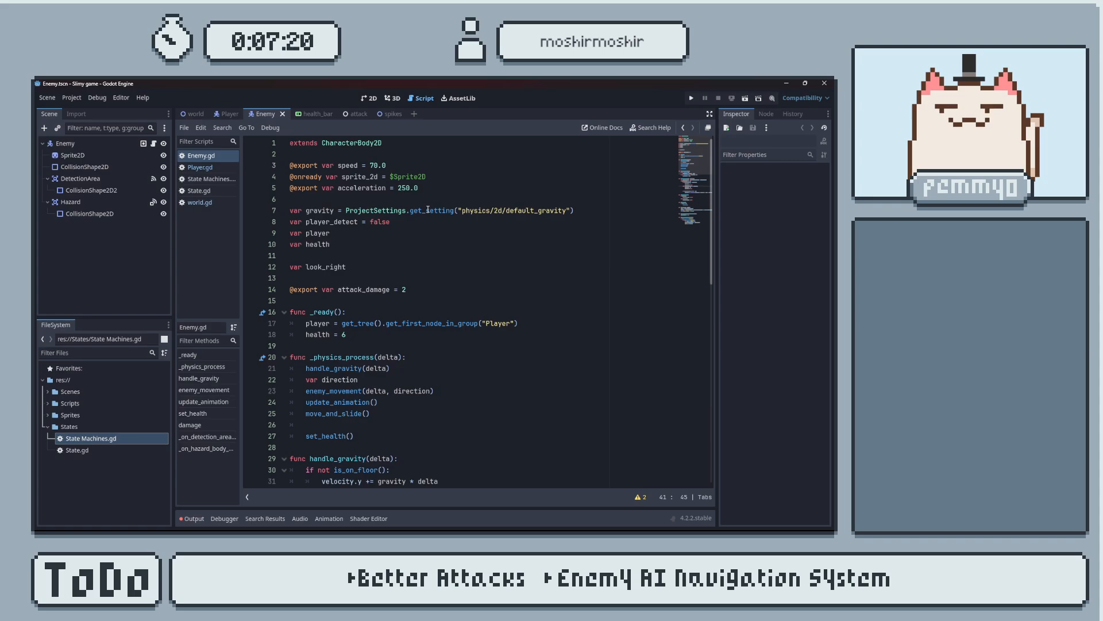
Create a new scene with a CharacterBody2D root node and rename the root to Enemy.
click(416, 114)
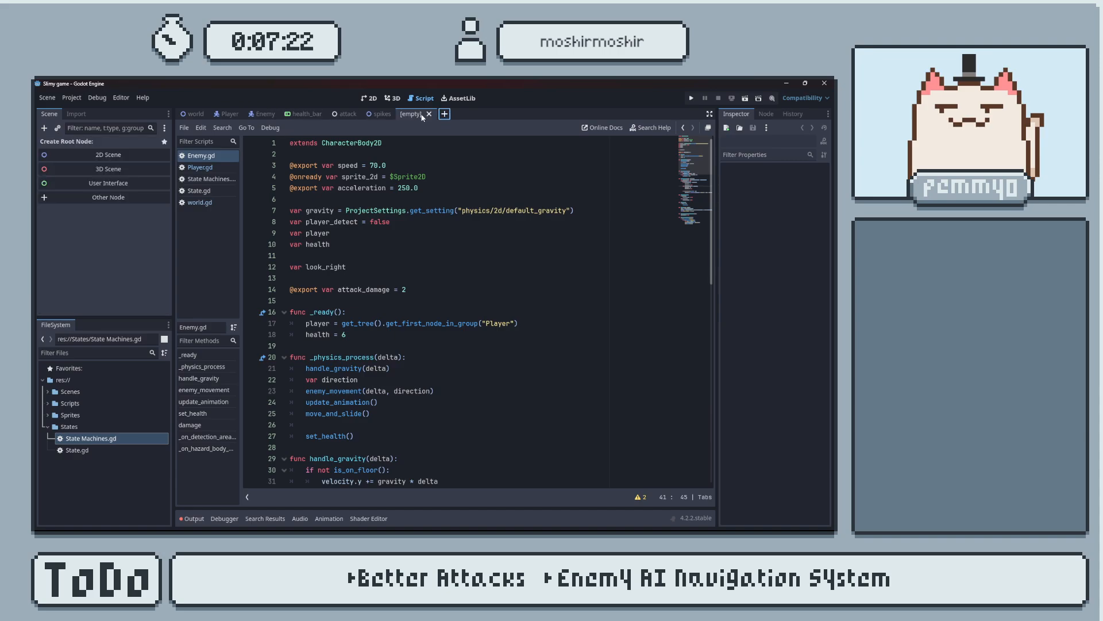
click(135, 197)
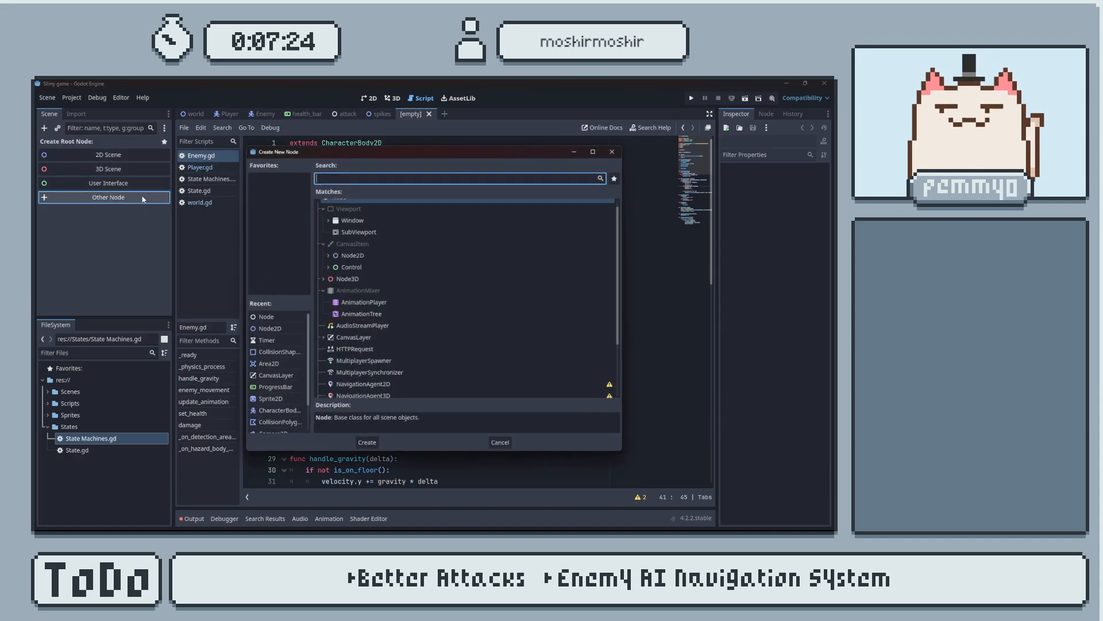
text(character)
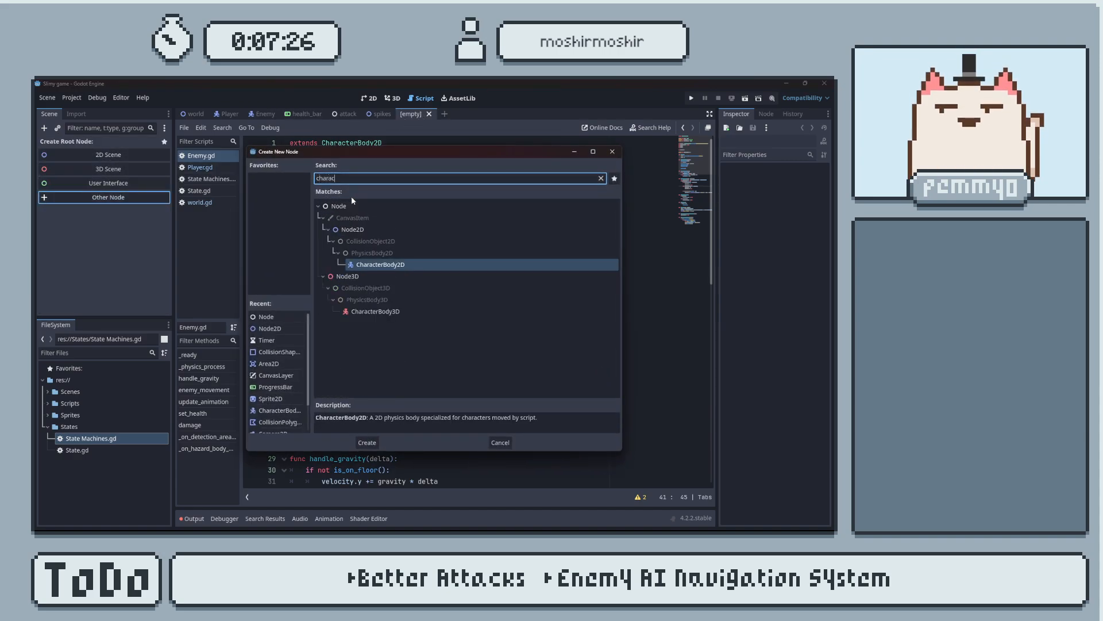
key(Return)
double_click(110, 143)
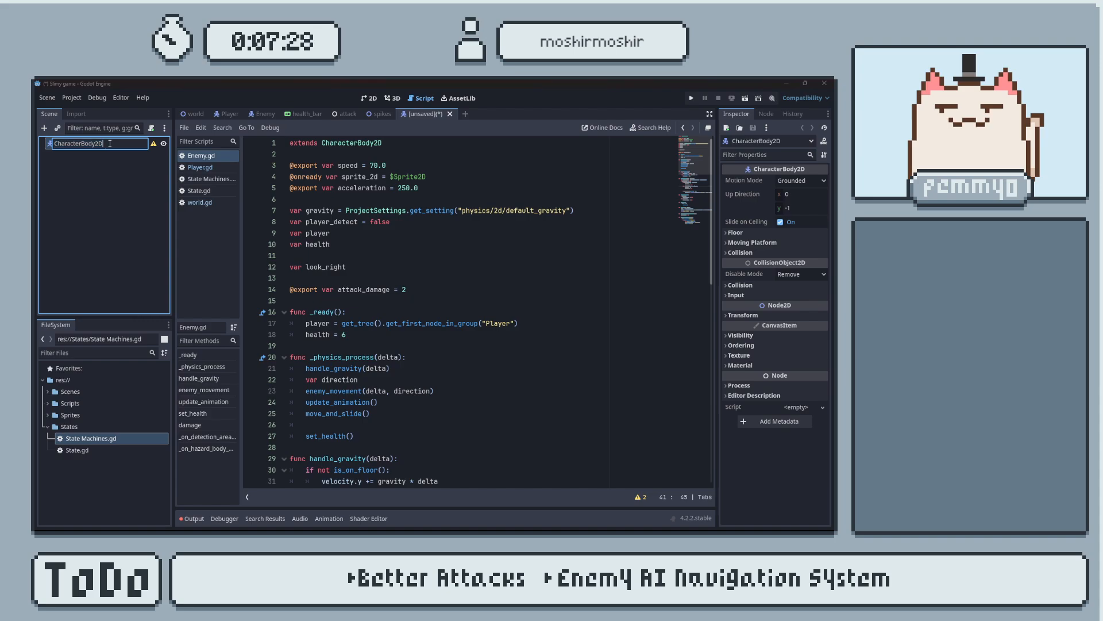
text(Enemy)
key(Return)
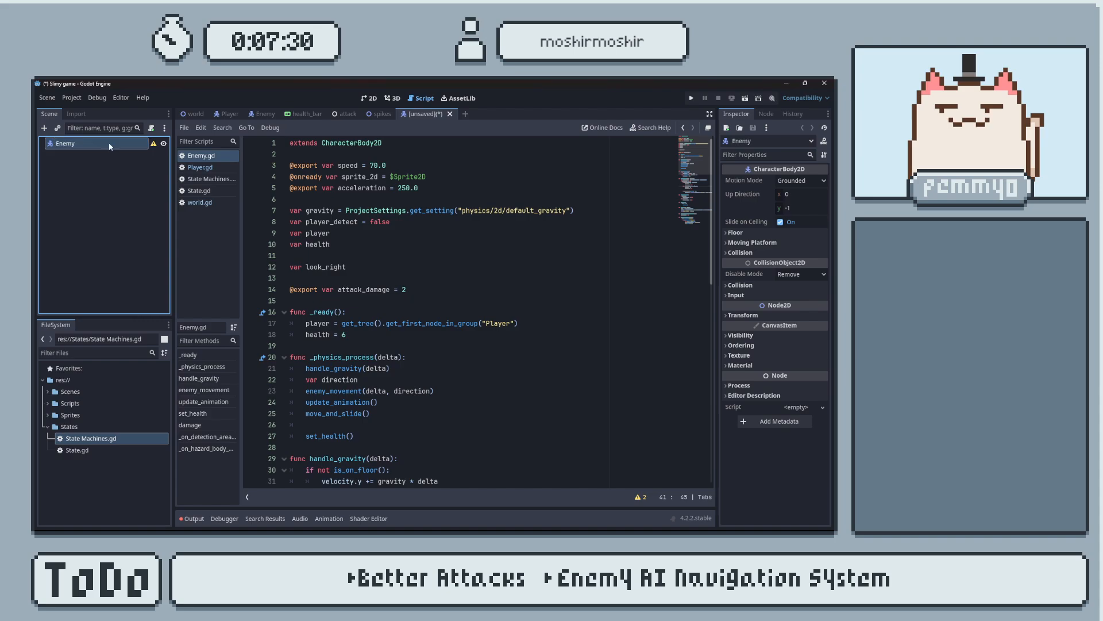
Save the new scene in the res:// folder as enemy_prot1.tscn.
key(ctrl+s)
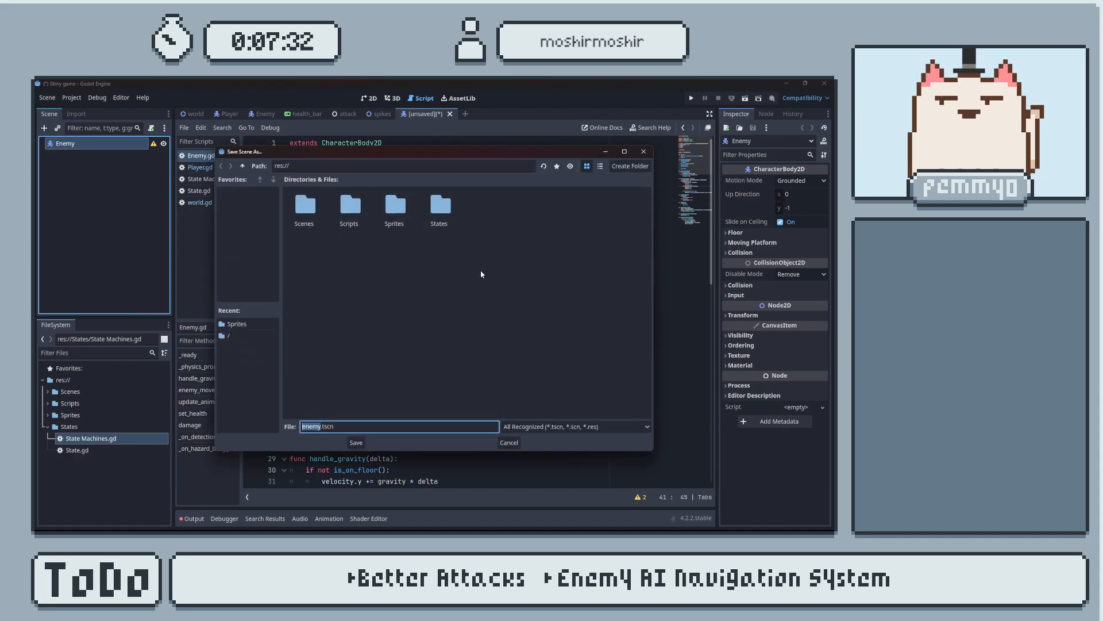
text(enemy)
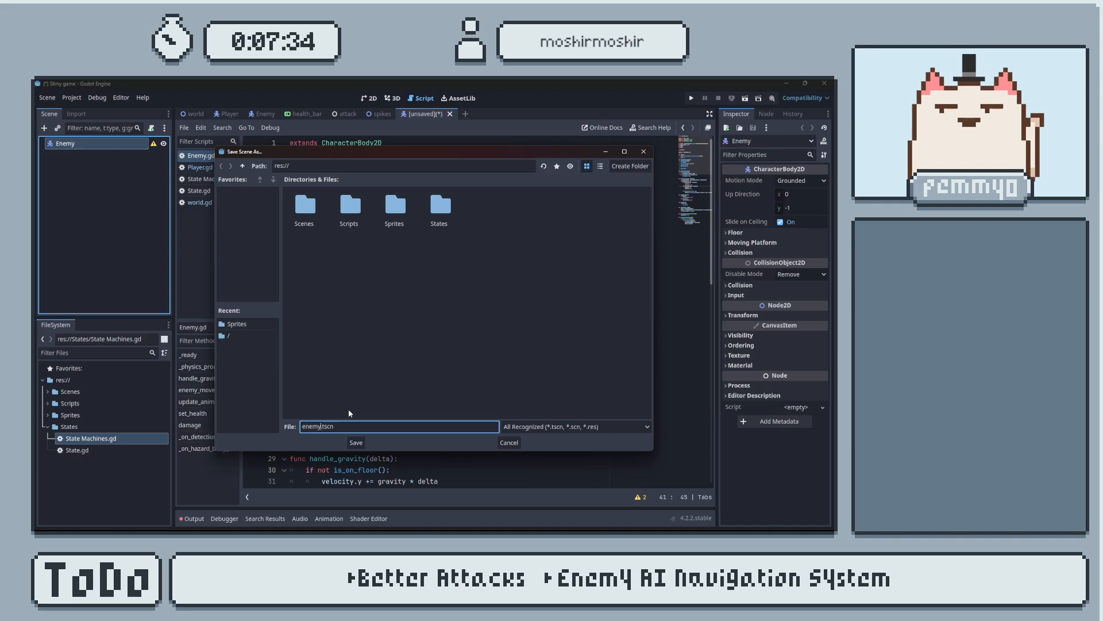
text(_prot1)
key(Return)
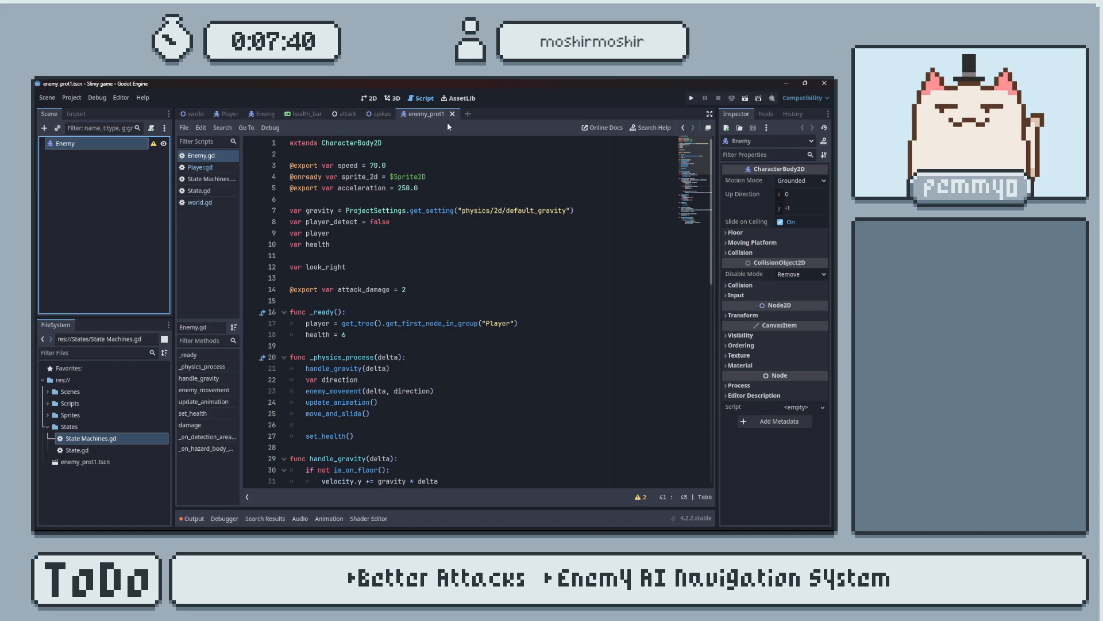
Show the enemy_prot1 scene in the 2D workspace, framed closely around its origin.
click(370, 98)
middle_drag(207, 167, 483, 262)
scroll(347, 244, up, 5)
scroll(405, 251, up, 9)
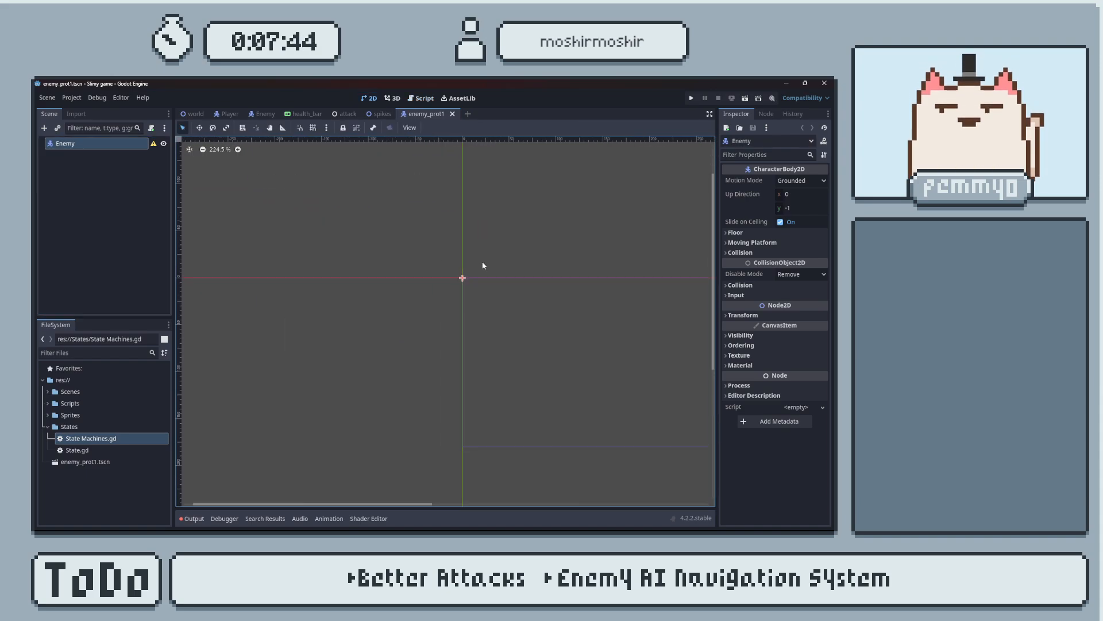
Switch to Aseprite and open the recent file slime enemy prototype.aseprite for a close look at the slime sprite.
key(super)
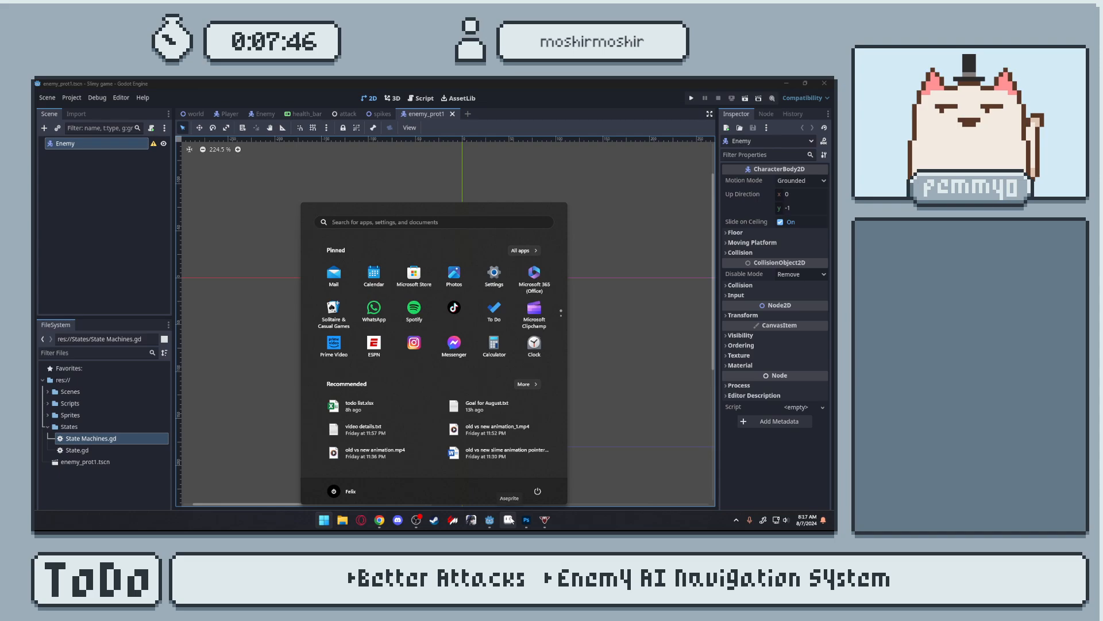
click(509, 519)
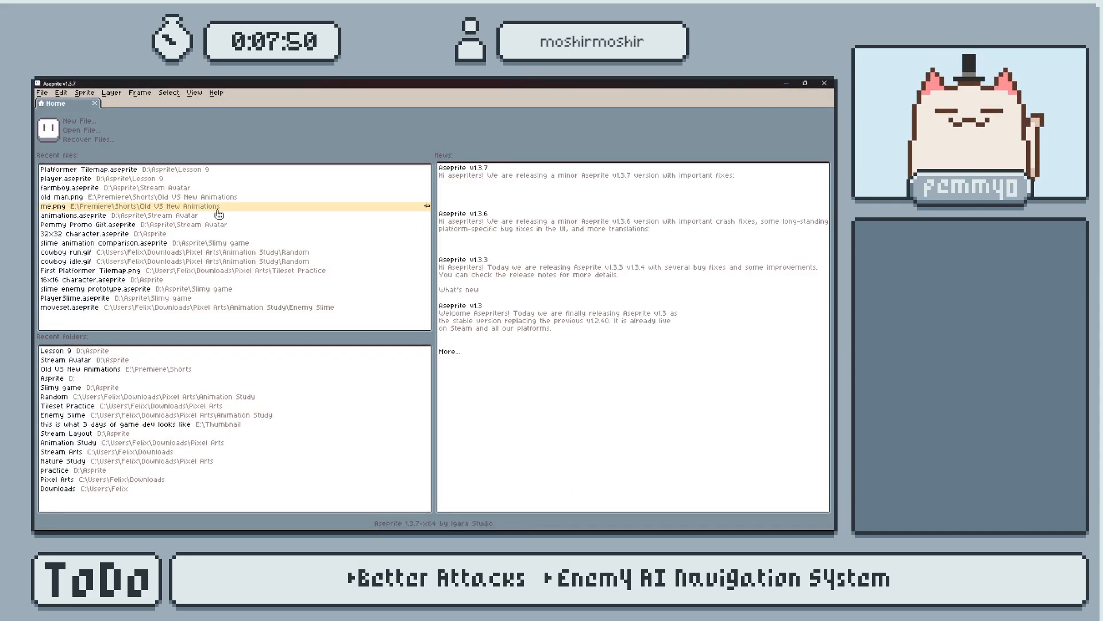
click(136, 292)
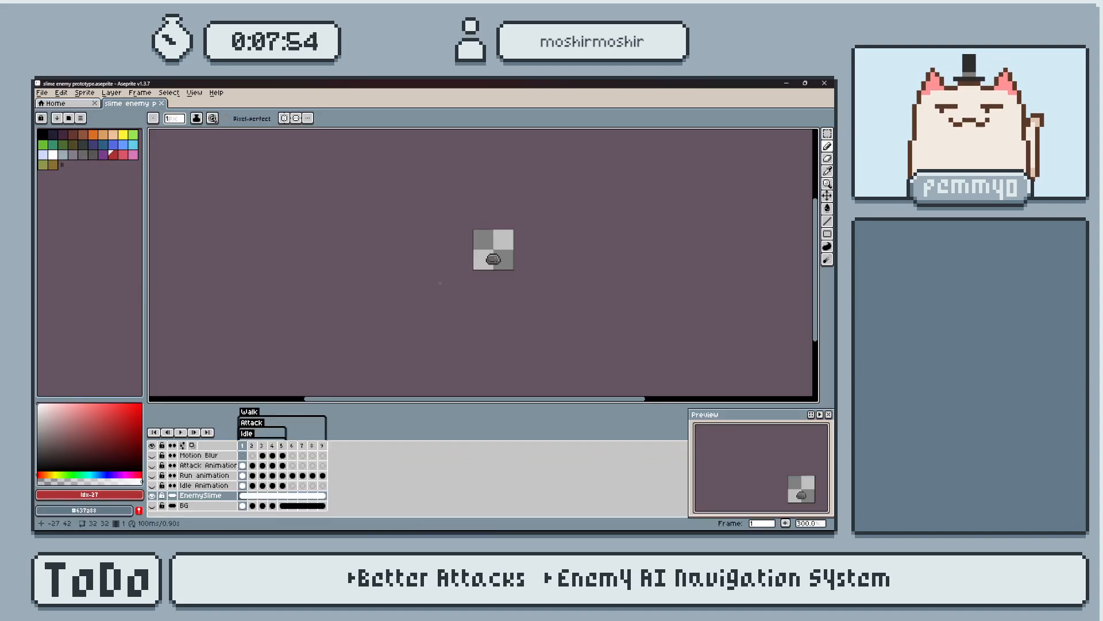
scroll(480, 261, up, 8)
scroll(443, 302, down, 3)
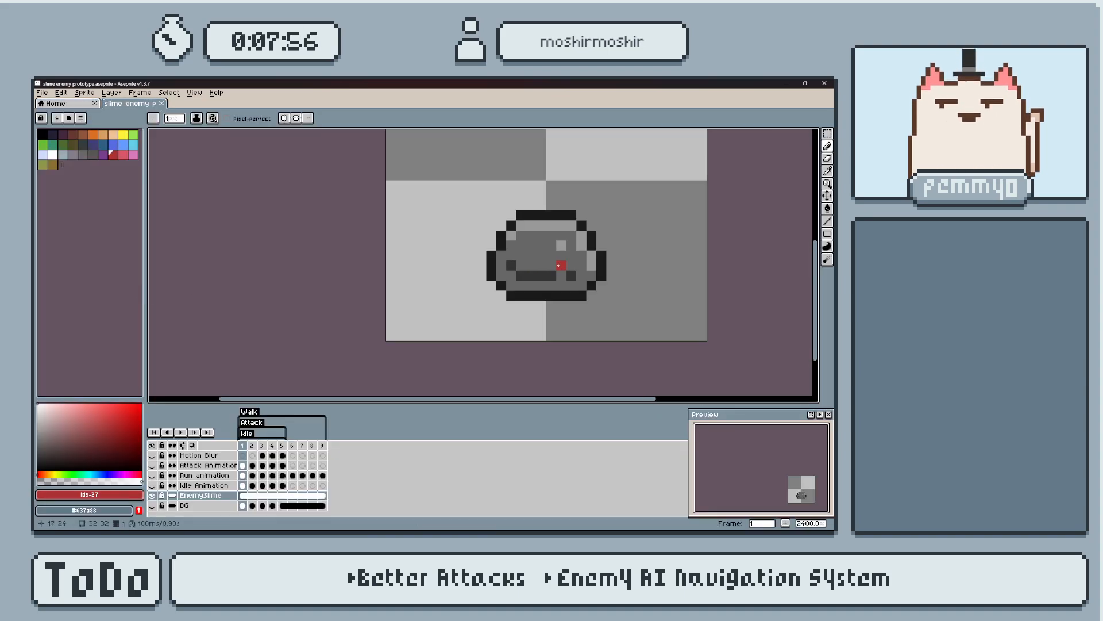
Sample the dark grey #333333 from the slime's eye for the Pencil tool and show the whole canvas enlarged in the preview.
scroll(446, 276, up, 3)
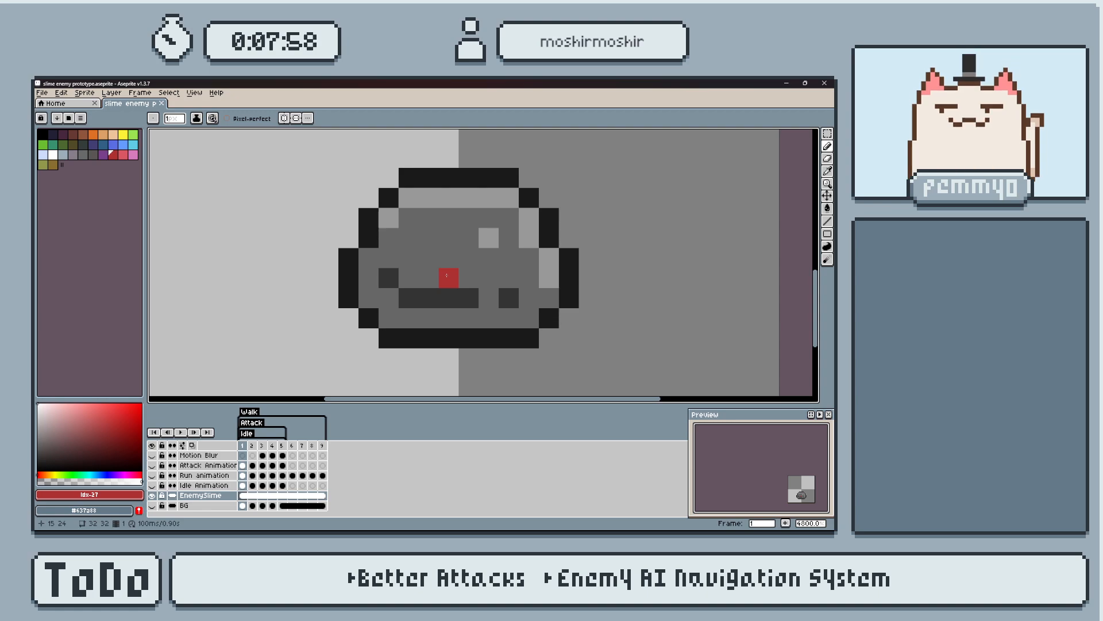
key(i)
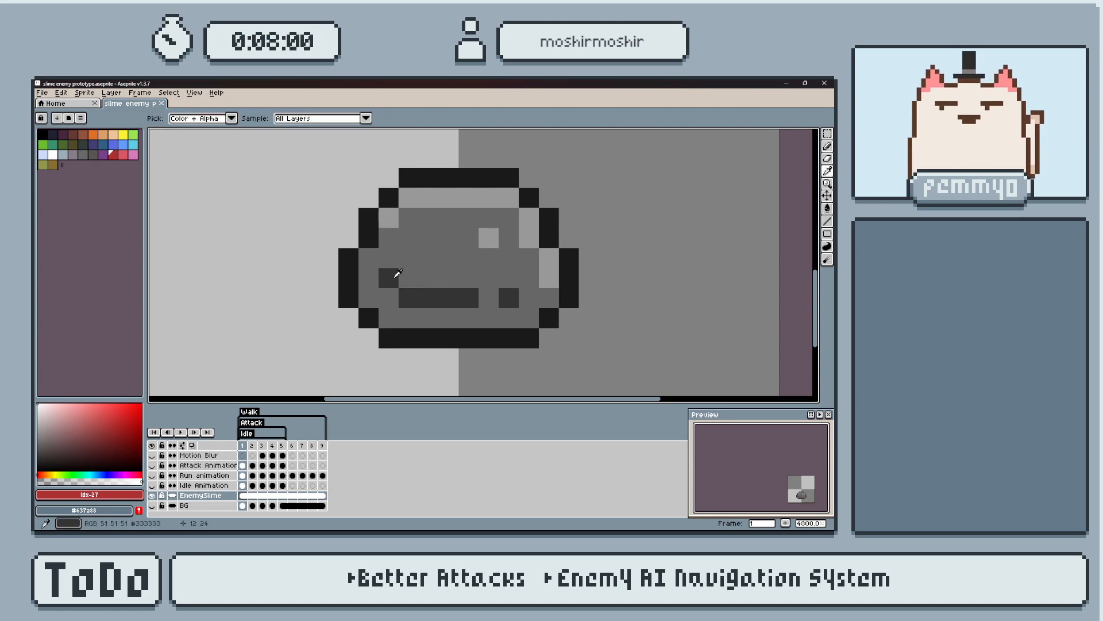
click(395, 276)
key(b)
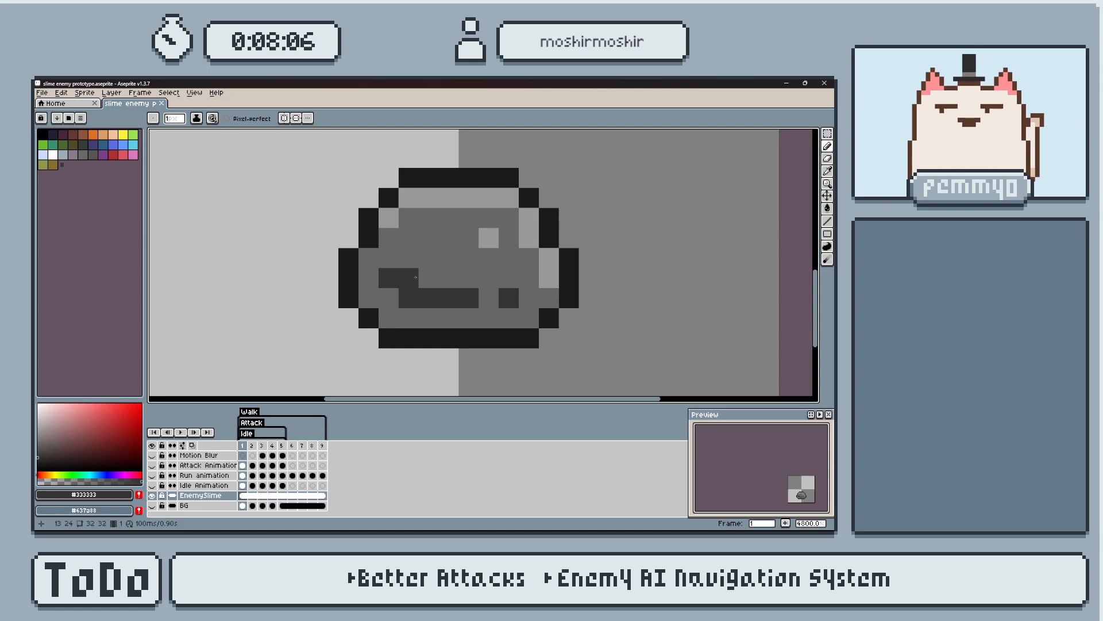
scroll(767, 457, up, 3)
drag(763, 458, 752, 453)
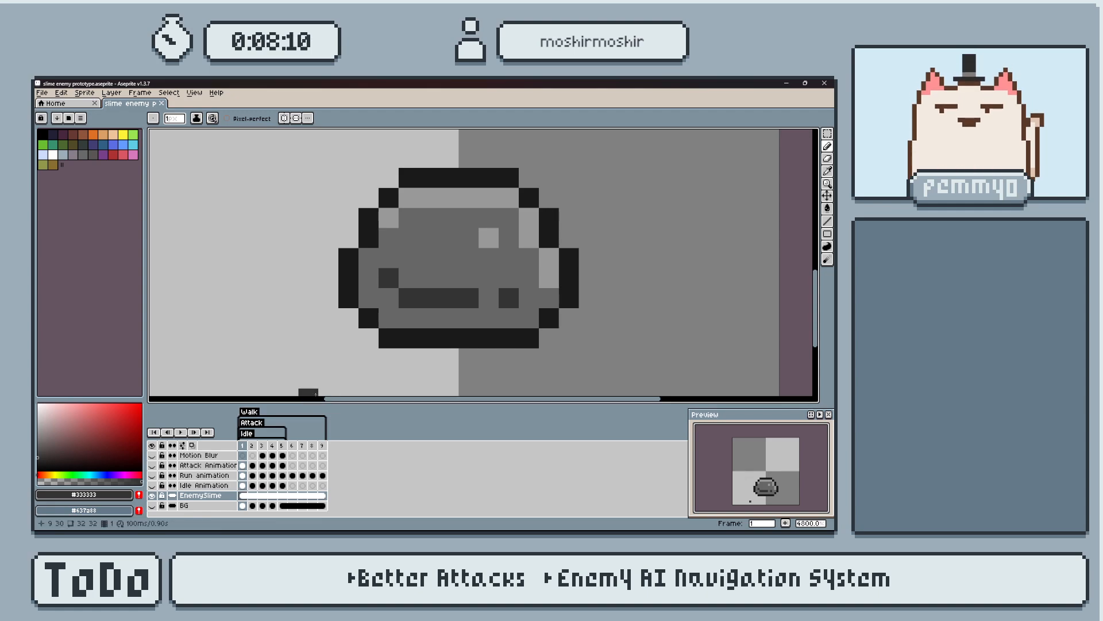
click(113, 154)
click(455, 256)
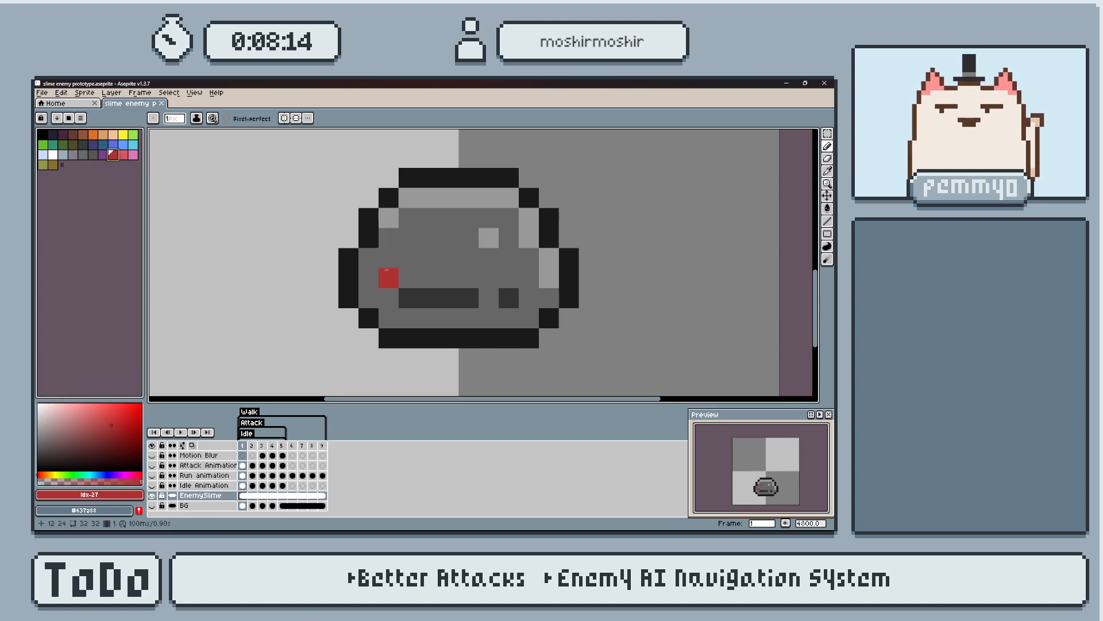
alt+click(450, 254)
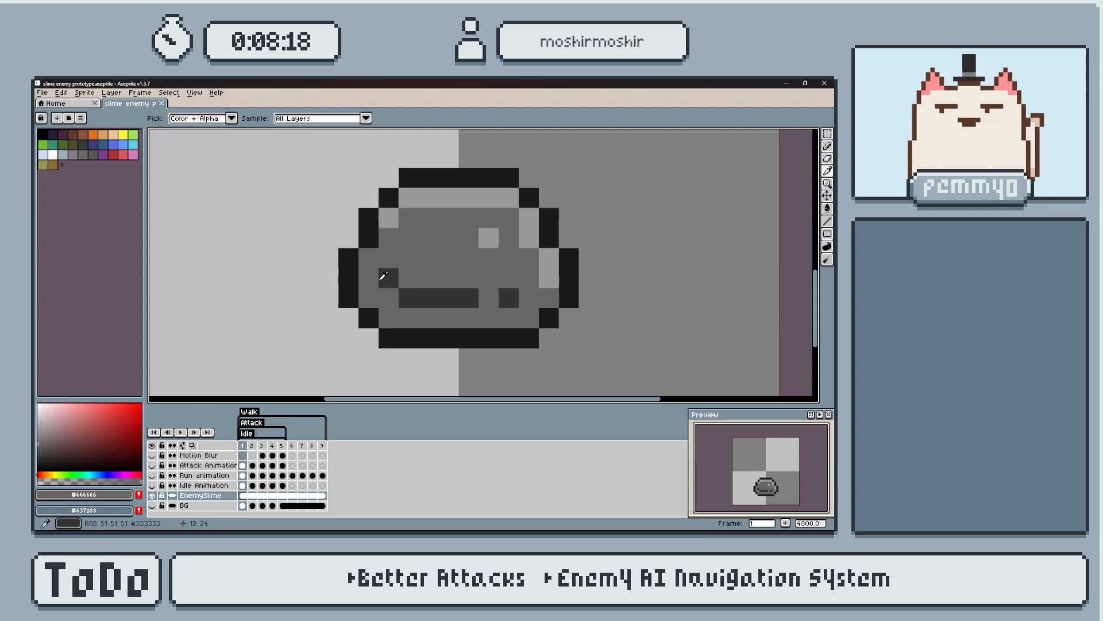
alt+click(388, 272)
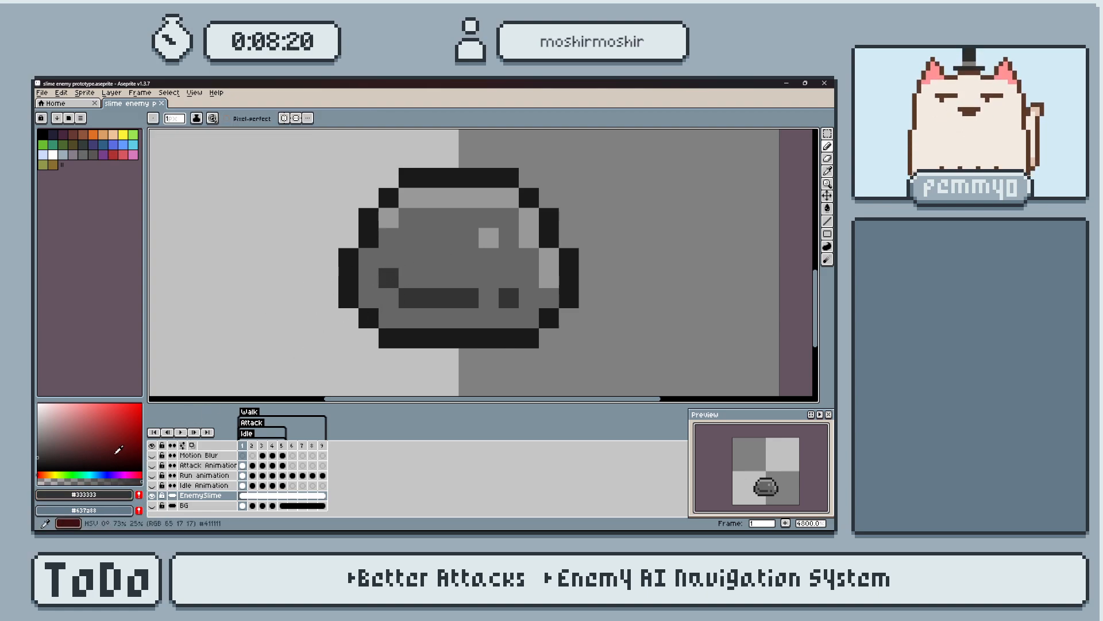
Set the foreground colour to dark red with hue 0, saturation 80 and lightness 20, and recolour the slime's two eyes on the EnemySlime layer.
click(112, 495)
click(80, 428)
drag(116, 458, 239, 462)
click(389, 278)
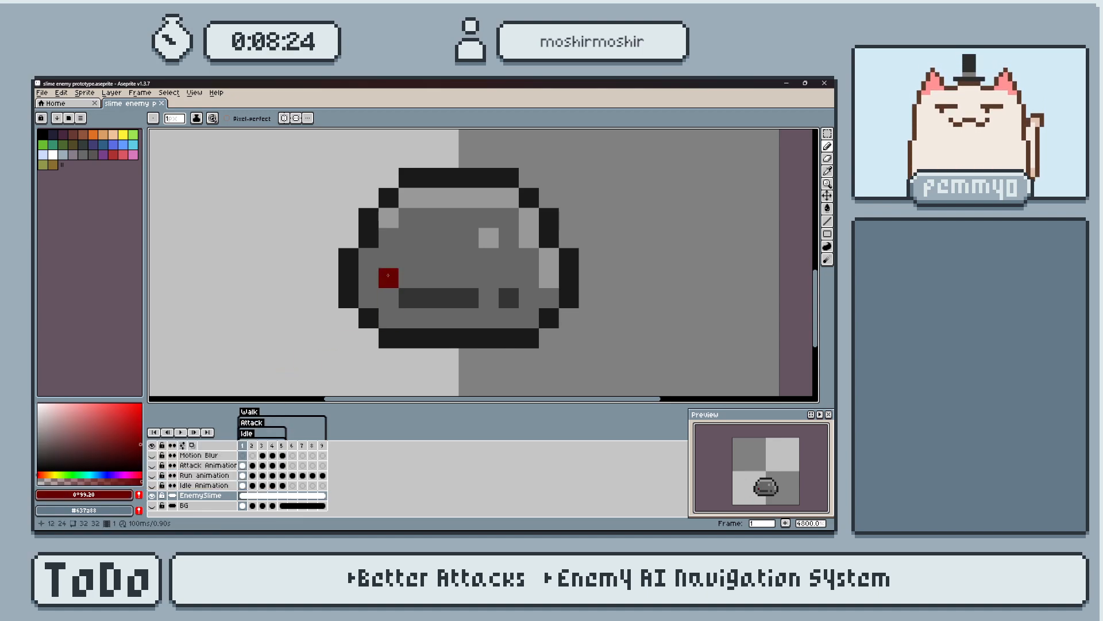
key(ctrl+z)
click(84, 495)
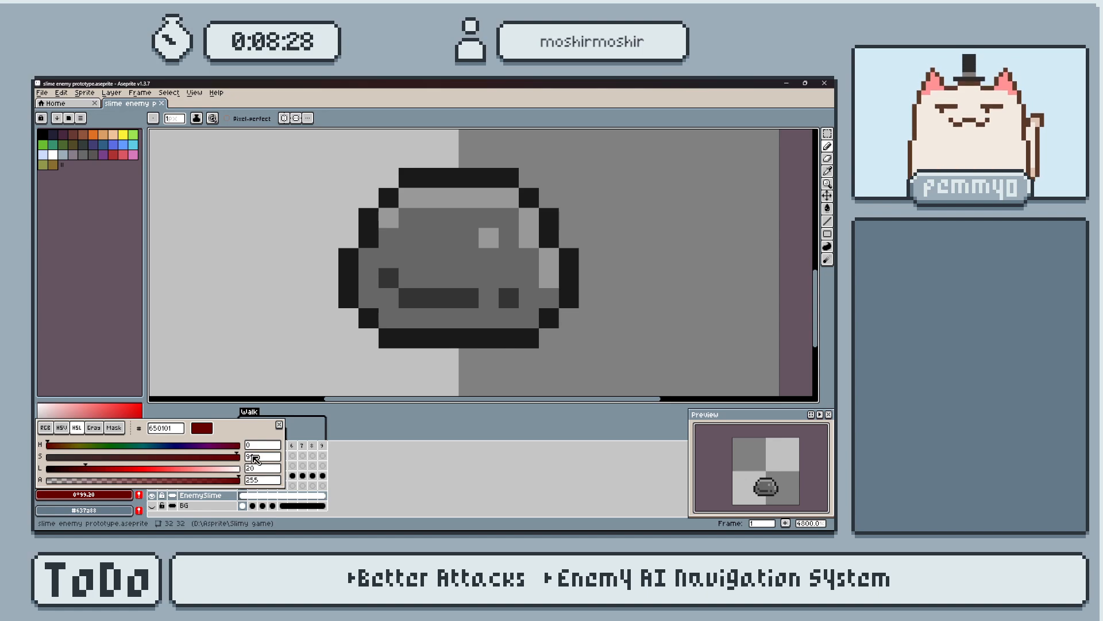
double_click(258, 457)
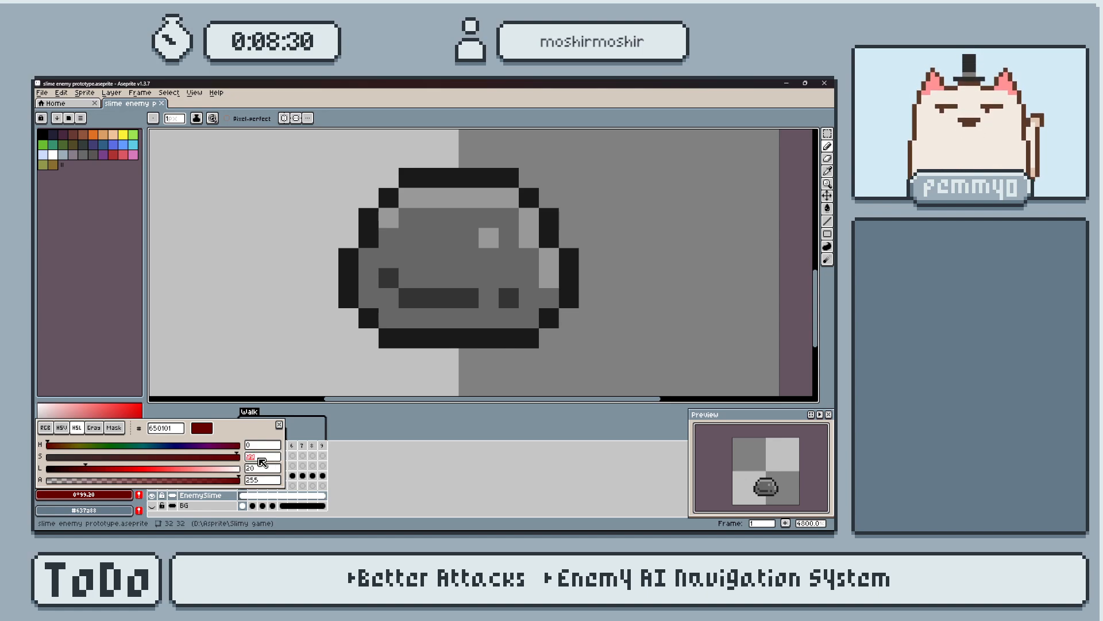
text(80)
key(Return)
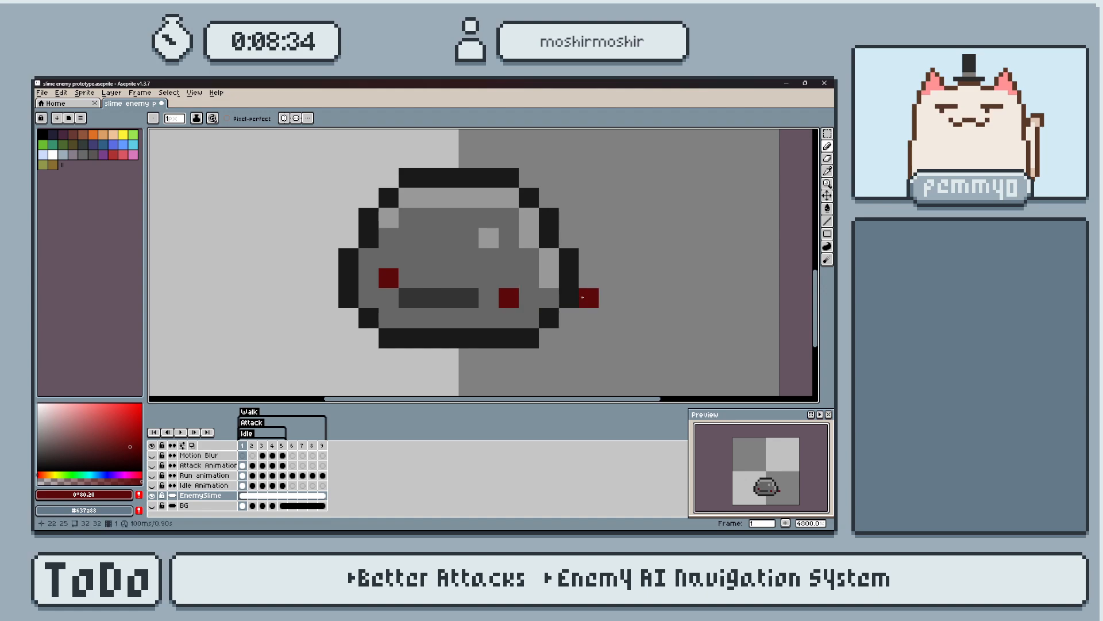
Try drawing slanted dark-grey #333333 brows above the slime's red eyes.
scroll(609, 256, down, 3)
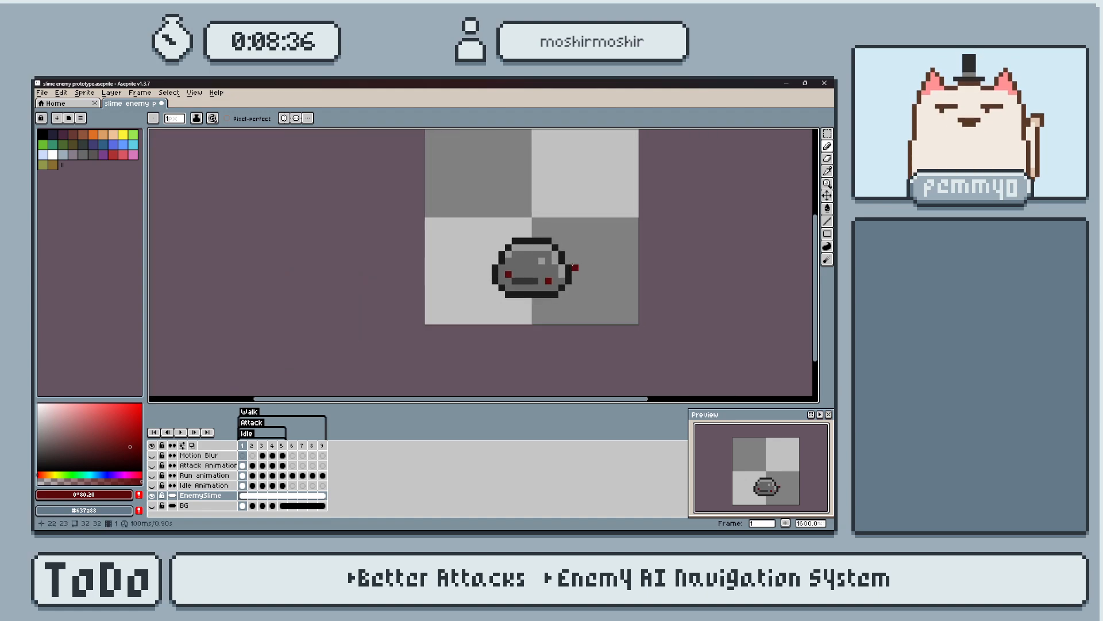
scroll(562, 270, up, 3)
middle_drag(562, 270, 562, 273)
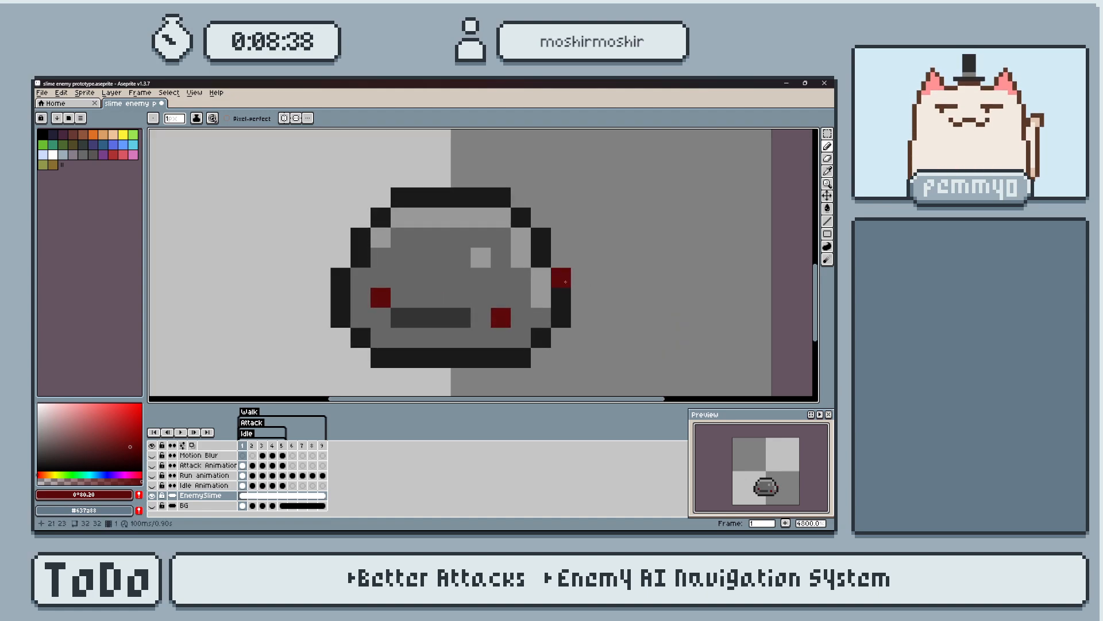
alt+click(427, 320)
drag(382, 278, 412, 290)
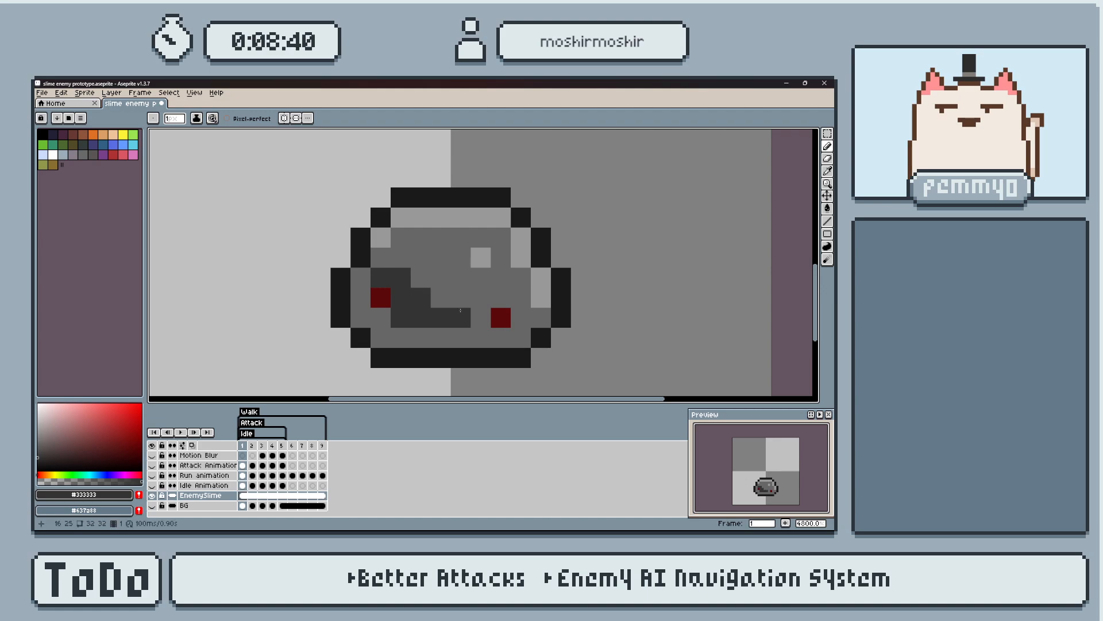
drag(502, 277, 478, 295)
key(ctrl+z)
Try covering the slime's mouth with the body grey #666666, and undo the mouth and brow edits.
click(523, 318)
alt+click(492, 332)
drag(481, 319, 405, 315)
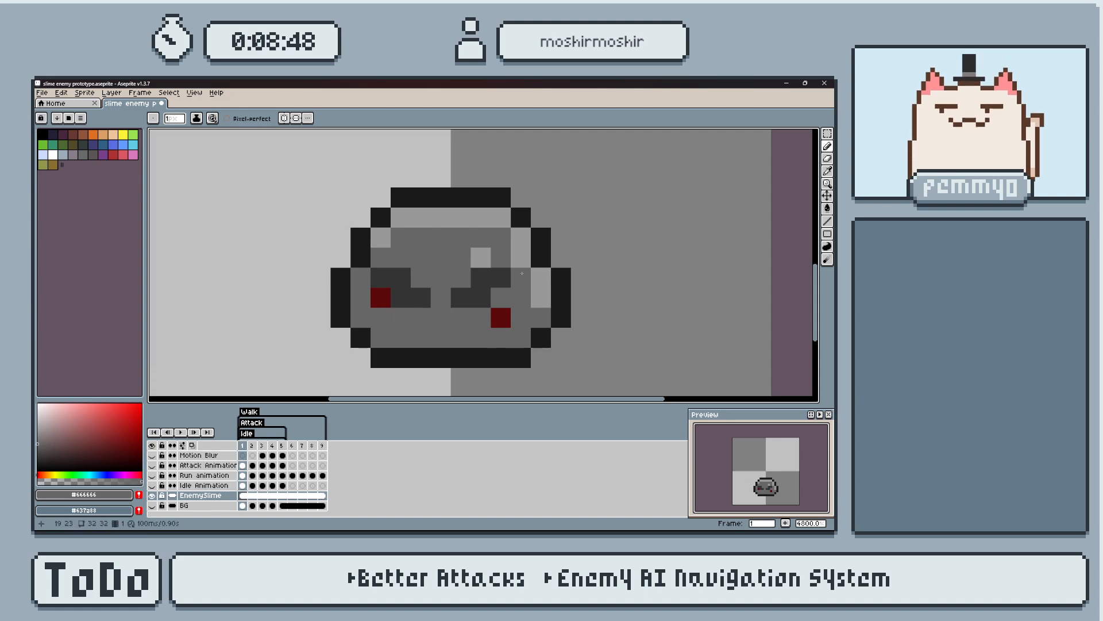
key(ctrl+z)
key(ctrl+z)
key(ctrl+z)
key(ctrl+z)
key(v)
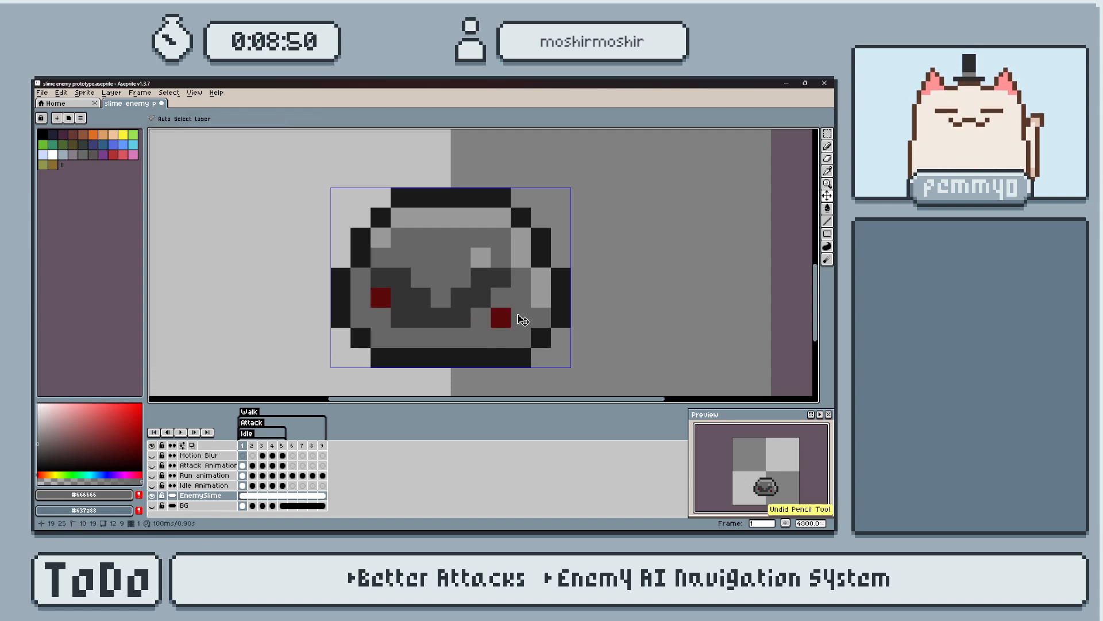
scroll(485, 284, down, 4)
scroll(501, 296, up, 4)
middle_drag(451, 304, 487, 314)
scroll(487, 314, down, 3)
Sample the eyes' dark red #5c0a0a, hide the EnemySlime layer and show the Idle Animation layer.
alt+click(486, 305)
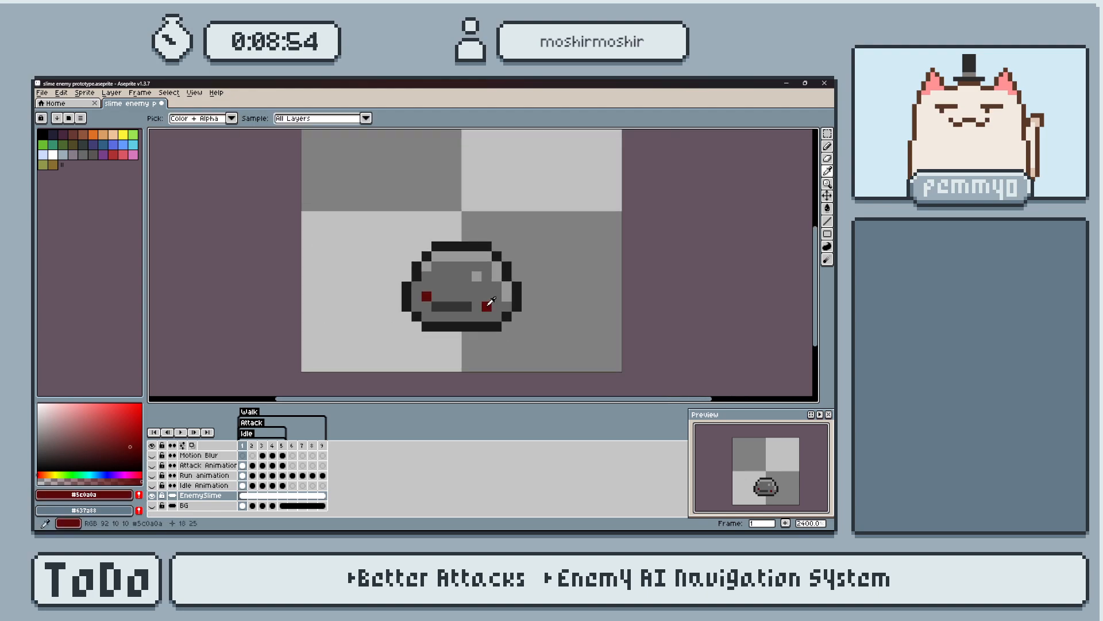
click(457, 287)
scroll(459, 289, up, 1)
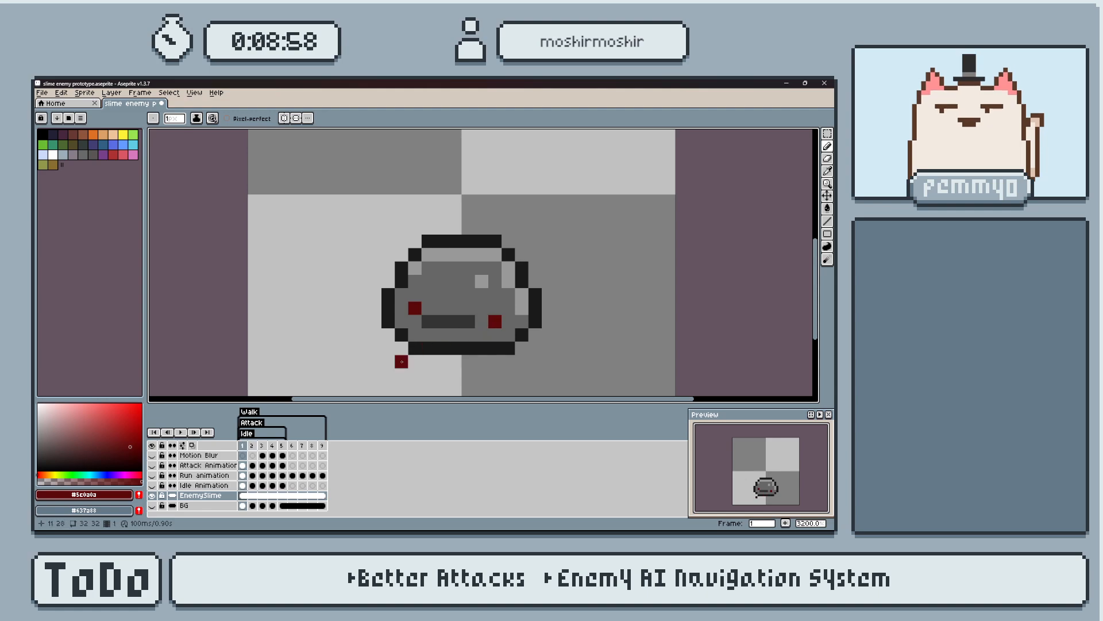
click(152, 495)
click(152, 486)
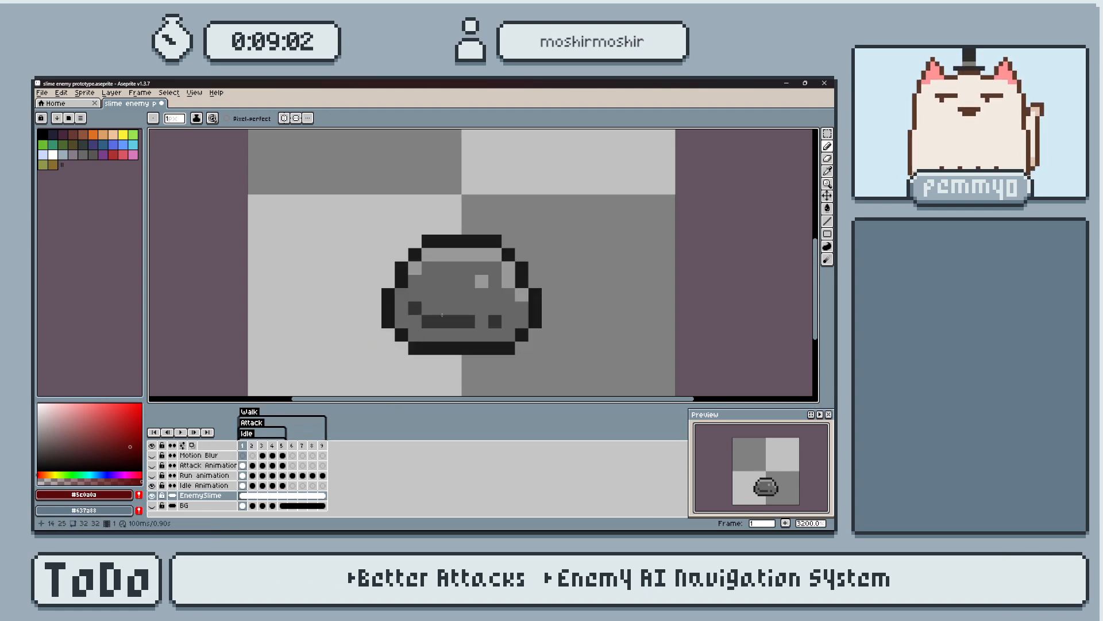
click(153, 494)
key(i)
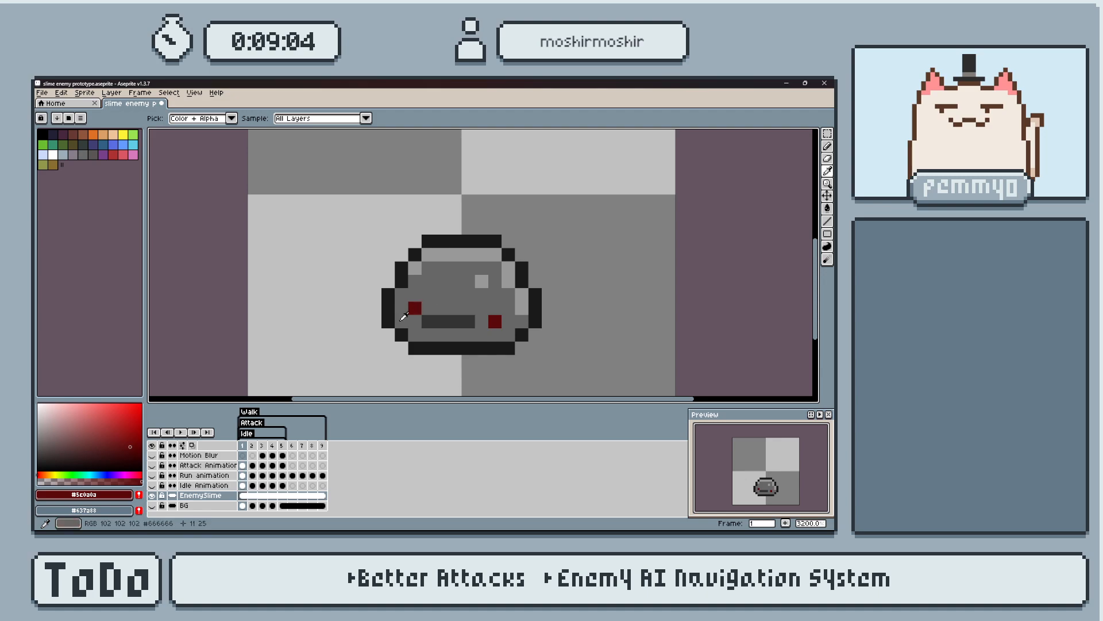
key(b)
click(152, 495)
click(154, 486)
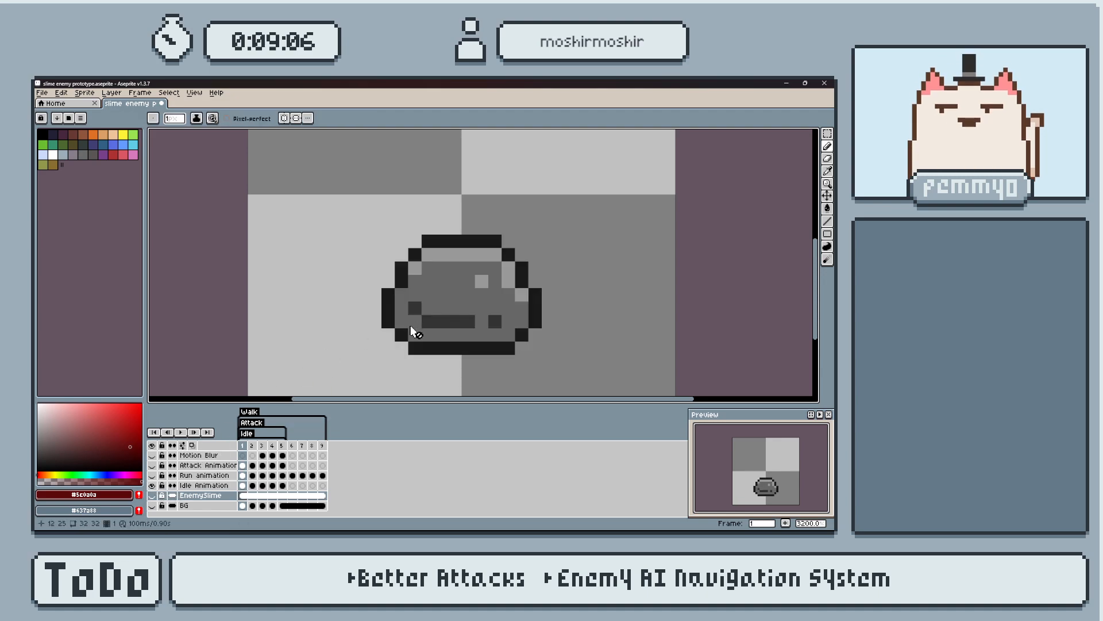
Select the Idle Animation layer and paint both of the slime's eyes dark red in frame 1.
click(204, 485)
click(415, 307)
click(415, 308)
click(494, 322)
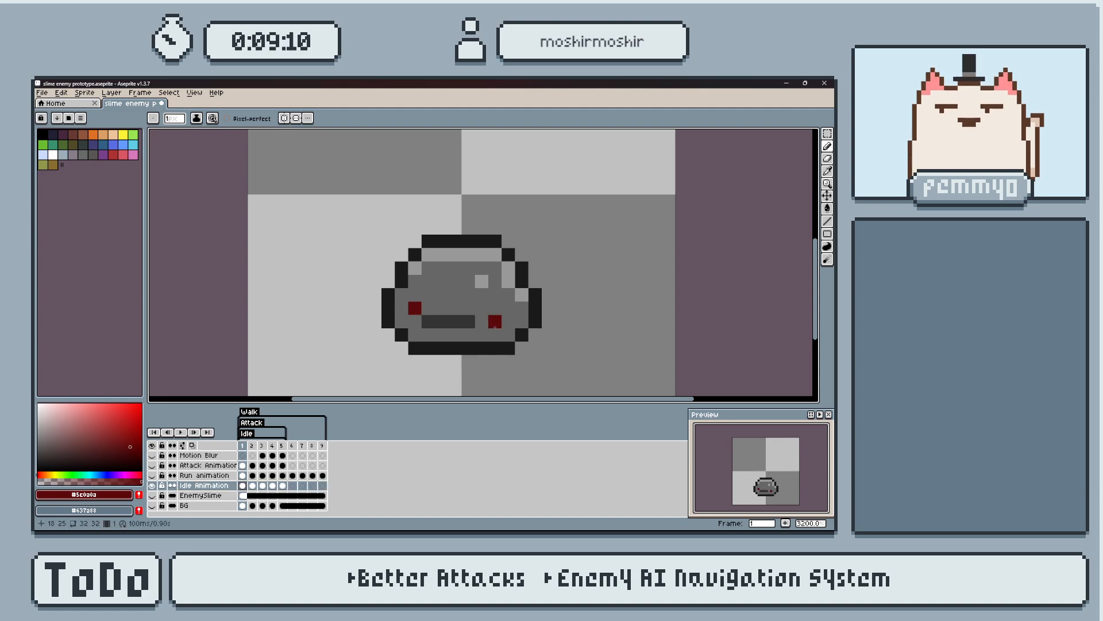
Paint the slime's eyes dark red in frames 2 to 5 of the Idle Animation layer.
key(Right)
key(Right)
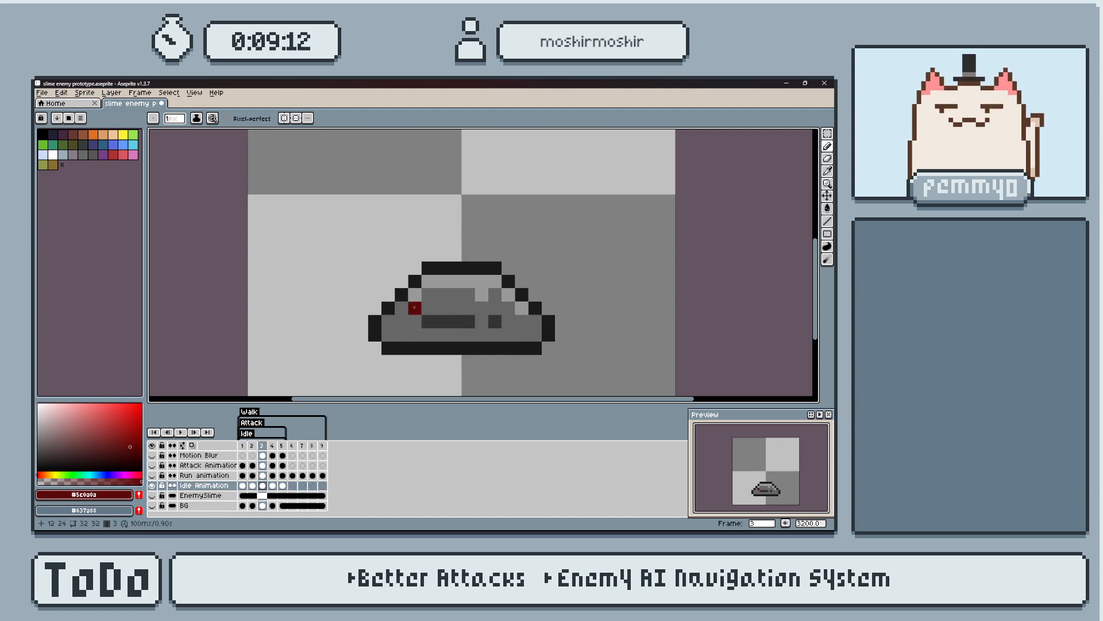
key(Right)
click(414, 294)
click(482, 308)
key(Right)
click(416, 293)
click(482, 295)
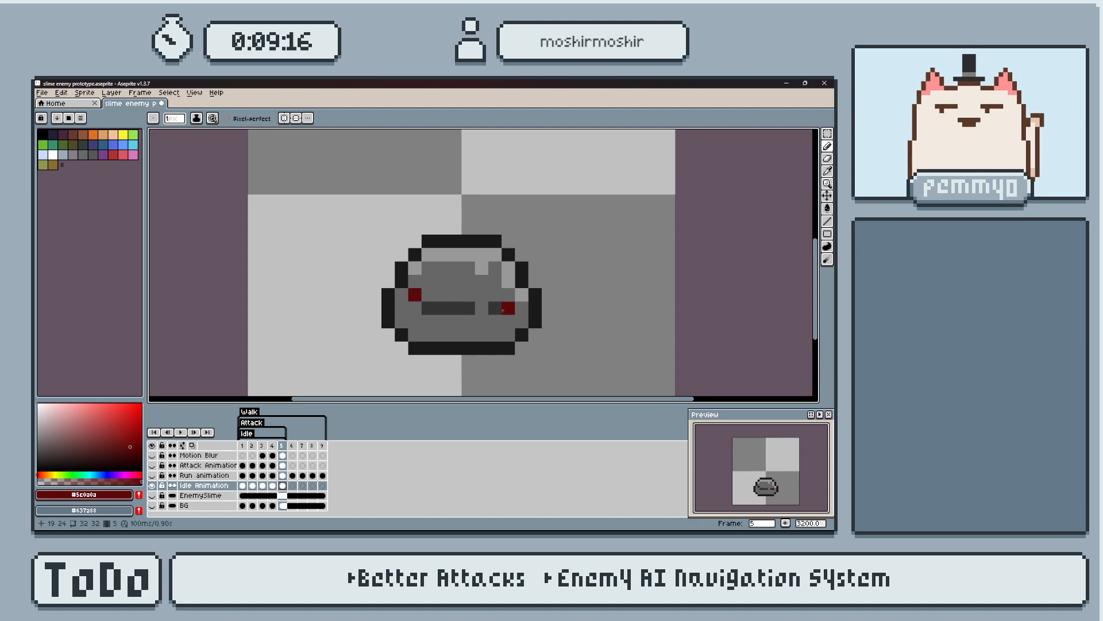
key(Right)
key(Left)
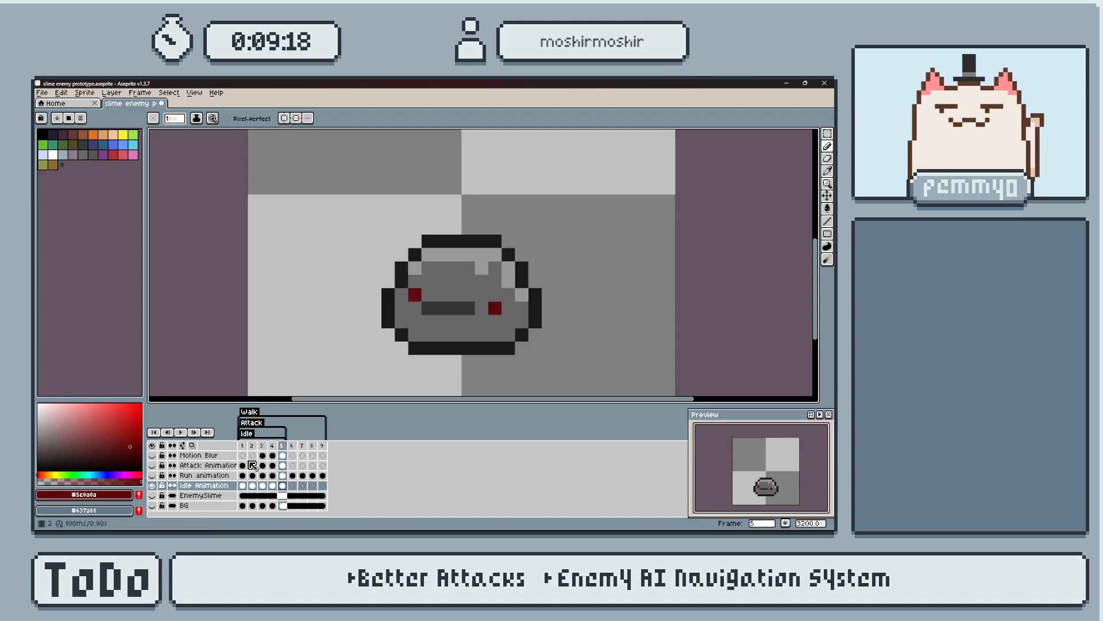
Show and select the Run animation layer instead of Idle Animation, and paint both eyes dark red in frame 5.
click(153, 484)
click(152, 476)
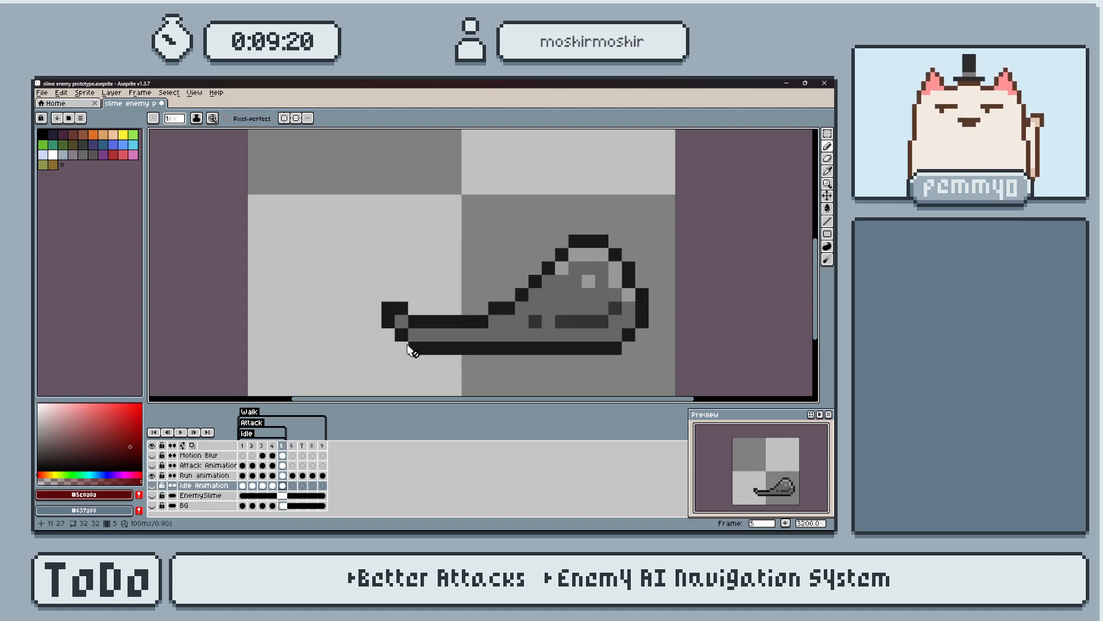
click(204, 475)
click(535, 321)
click(616, 309)
Paint the slime's visible eyes dark red in frames 1 to 3 of the Run animation layer.
key(Left)
key(Left)
key(Left)
key(Left)
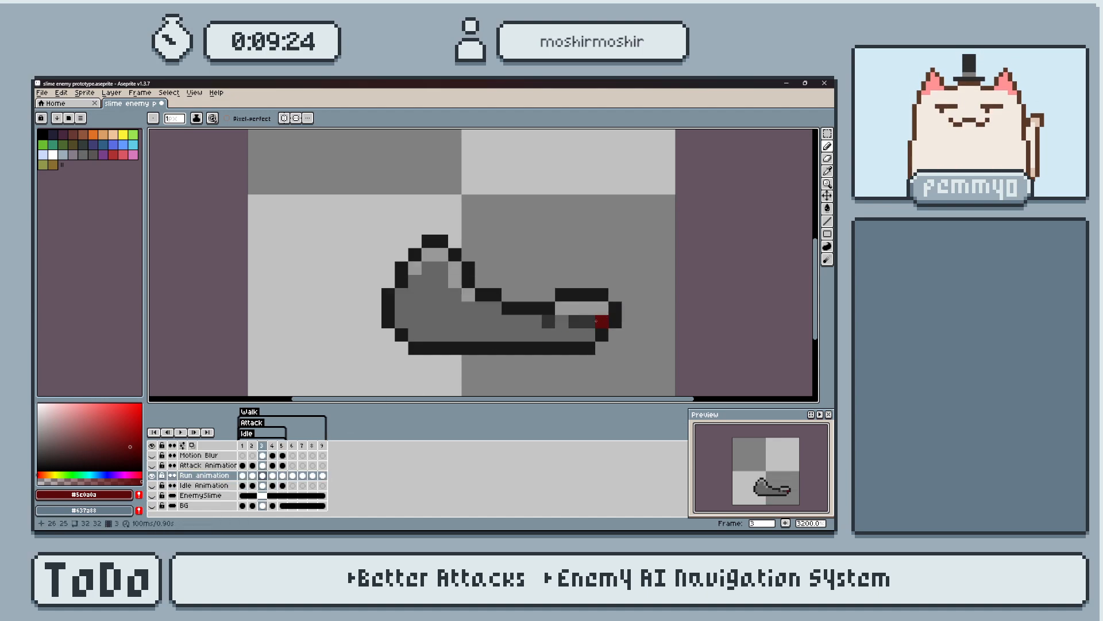
click(428, 320)
key(Right)
click(455, 321)
key(Right)
click(548, 321)
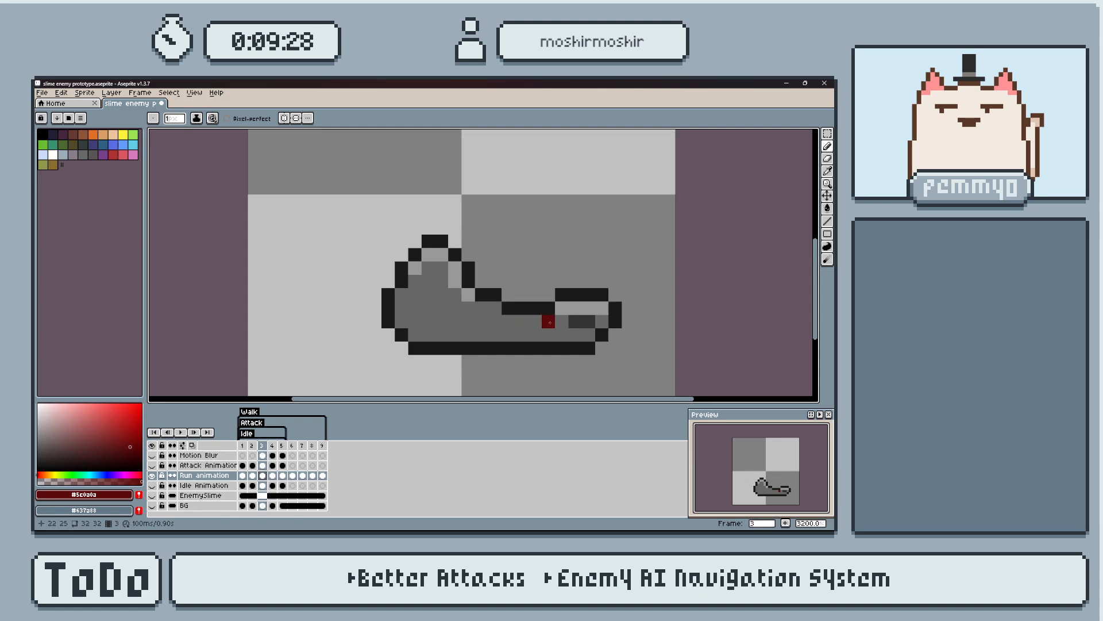
Recolour the eyes dark red in the remaining Run animation frames from frame 4 on, and return to frame 1.
key(Right)
click(601, 308)
click(528, 323)
key(Right)
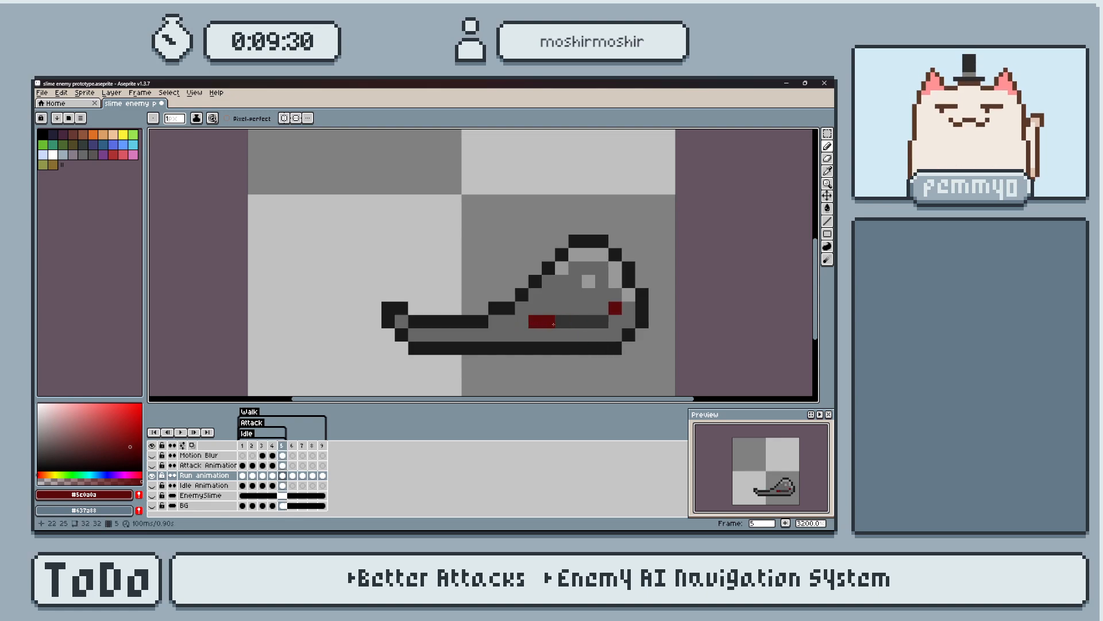
key(Right)
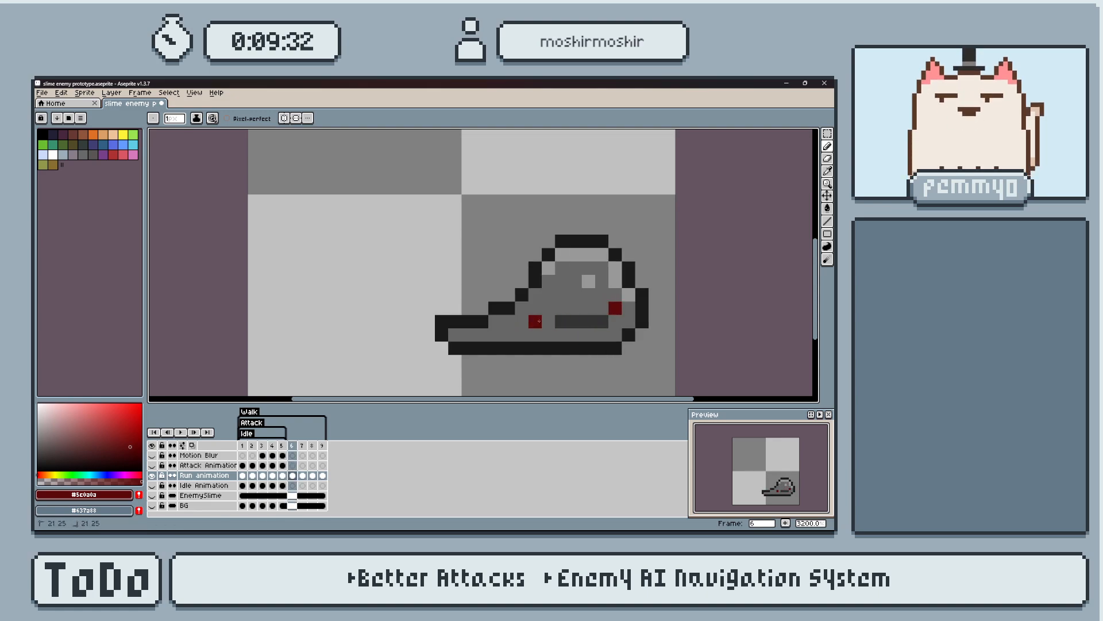
key(Right)
click(614, 306)
click(530, 318)
key(Right)
click(613, 308)
click(534, 321)
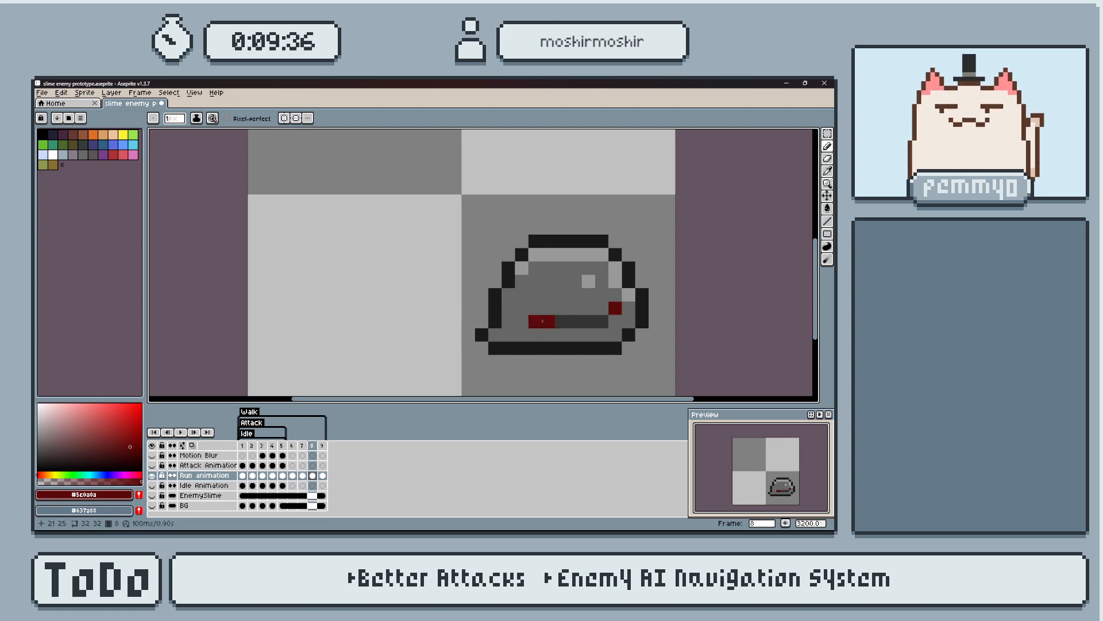
key(Right)
key(Right)
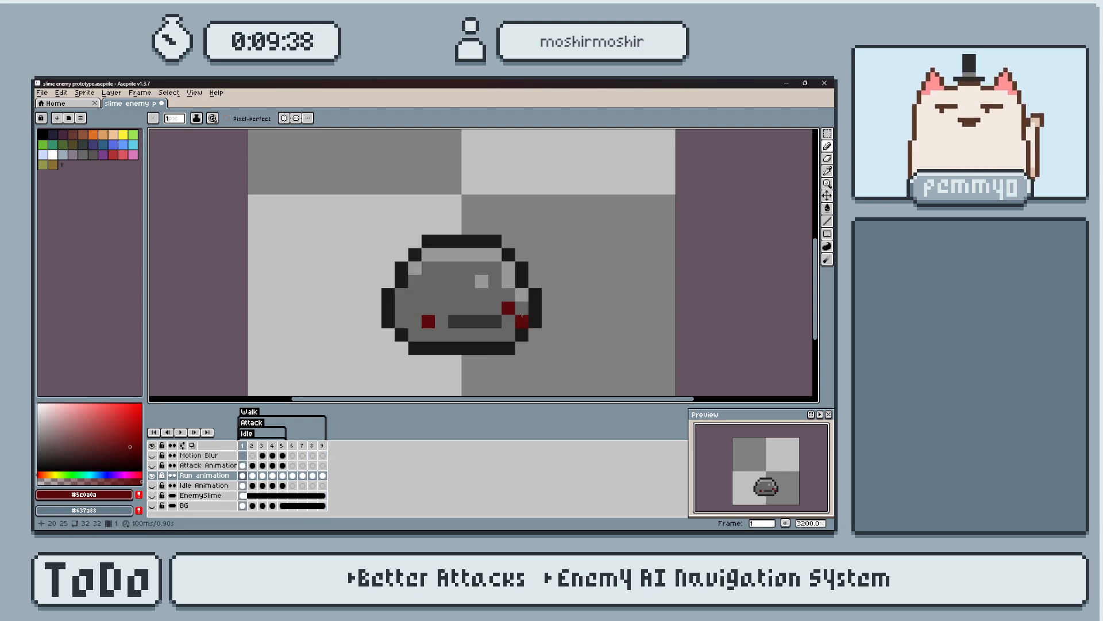
Show and select the Attack Animation layer instead of Run animation, and paint the slime's eyes dark red in frames 1 to 3.
click(151, 466)
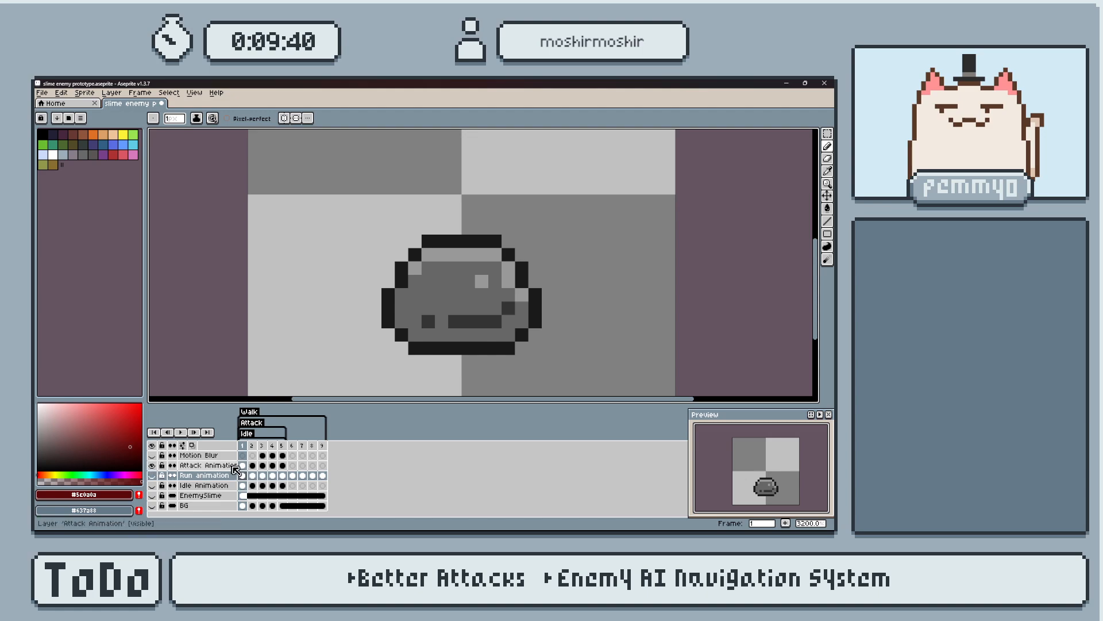
click(229, 467)
click(455, 322)
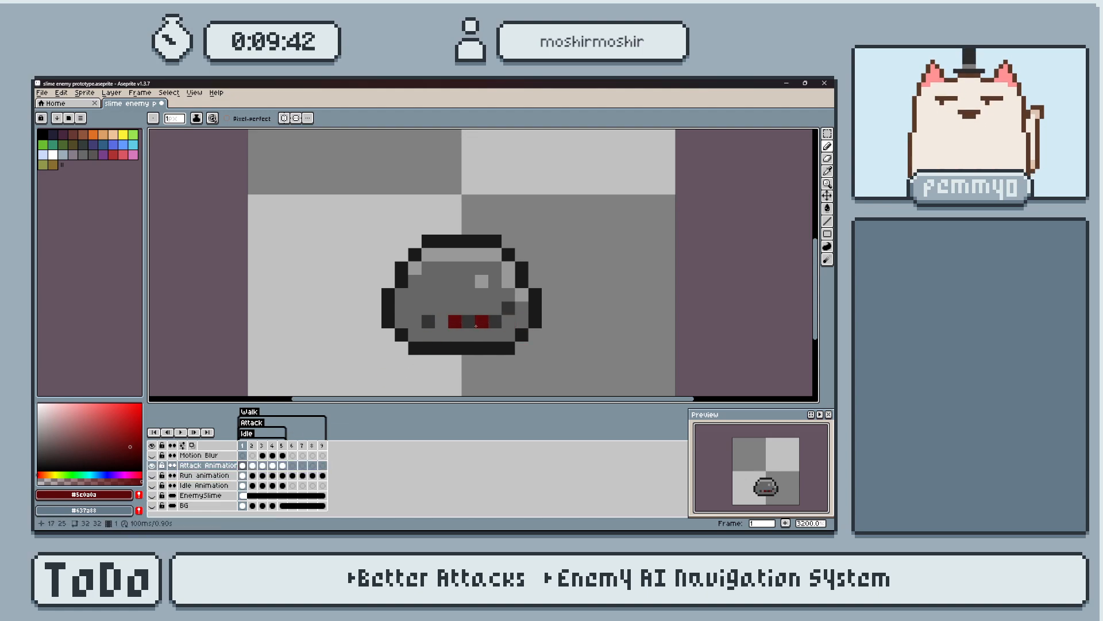
key(Right)
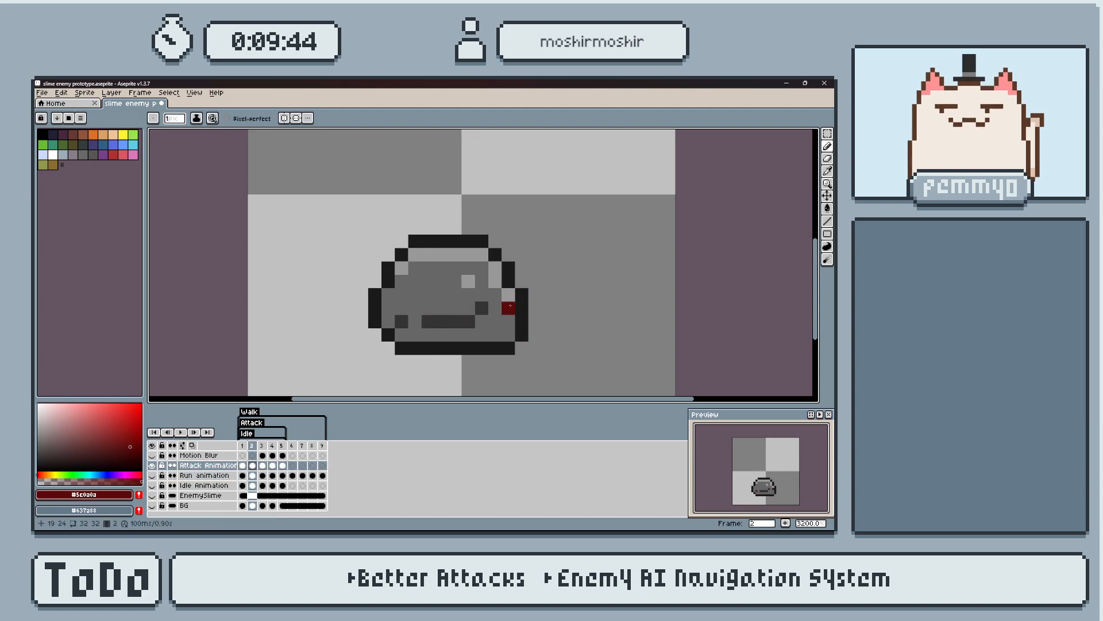
key(Right)
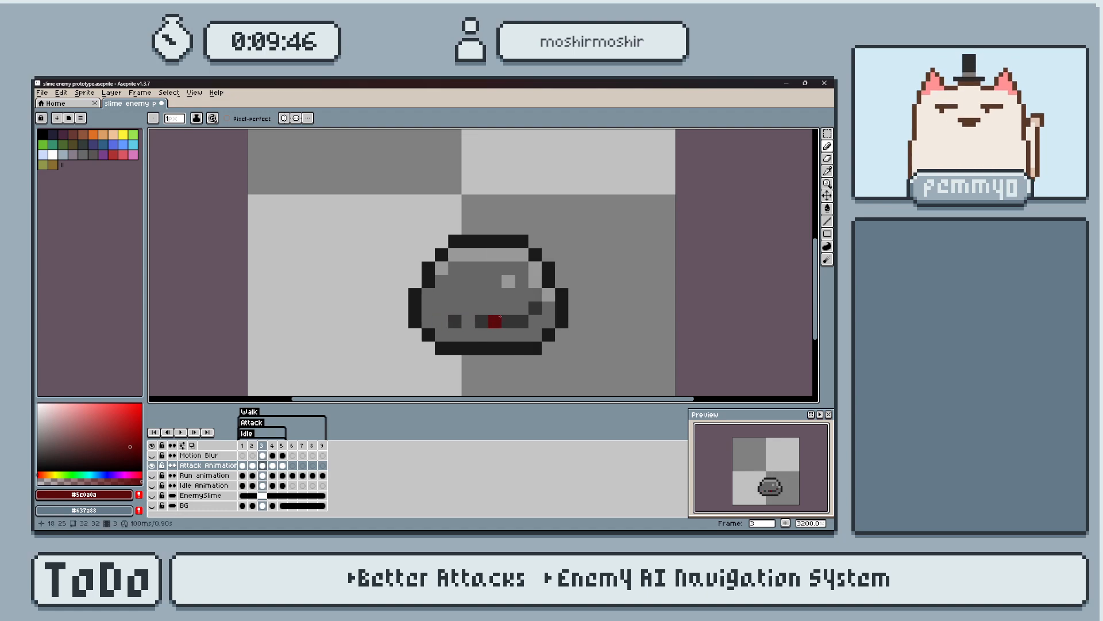
click(455, 322)
key(Right)
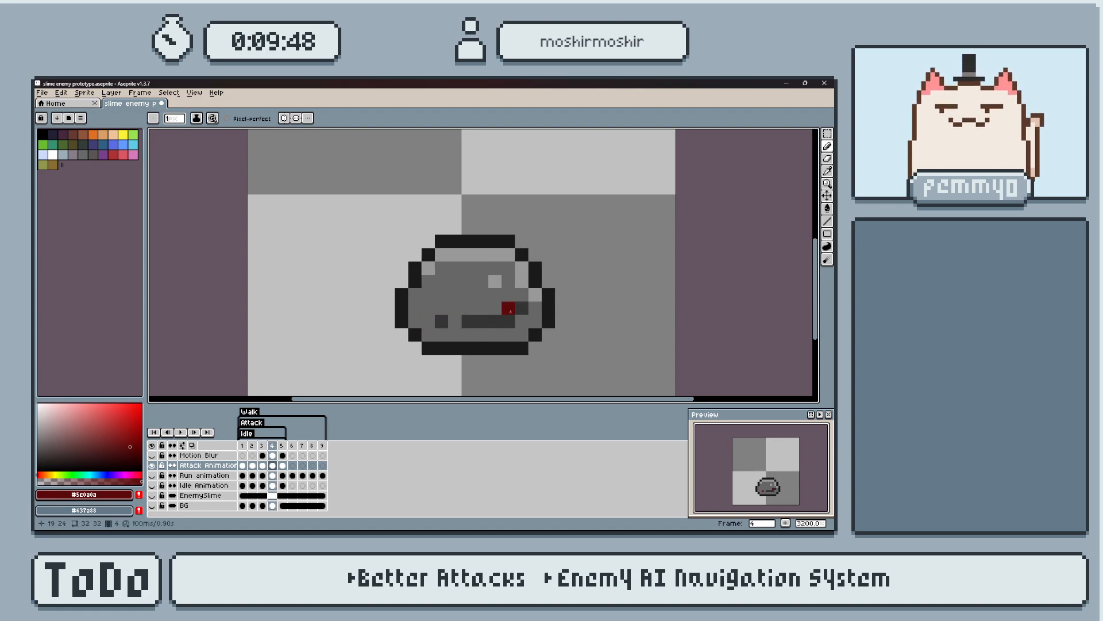
Paint both of the slime's eyes dark red in frames 4 and 5 of the Attack Animation layer.
click(455, 321)
key(ctrl+z)
click(442, 322)
key(Right)
click(522, 308)
click(442, 320)
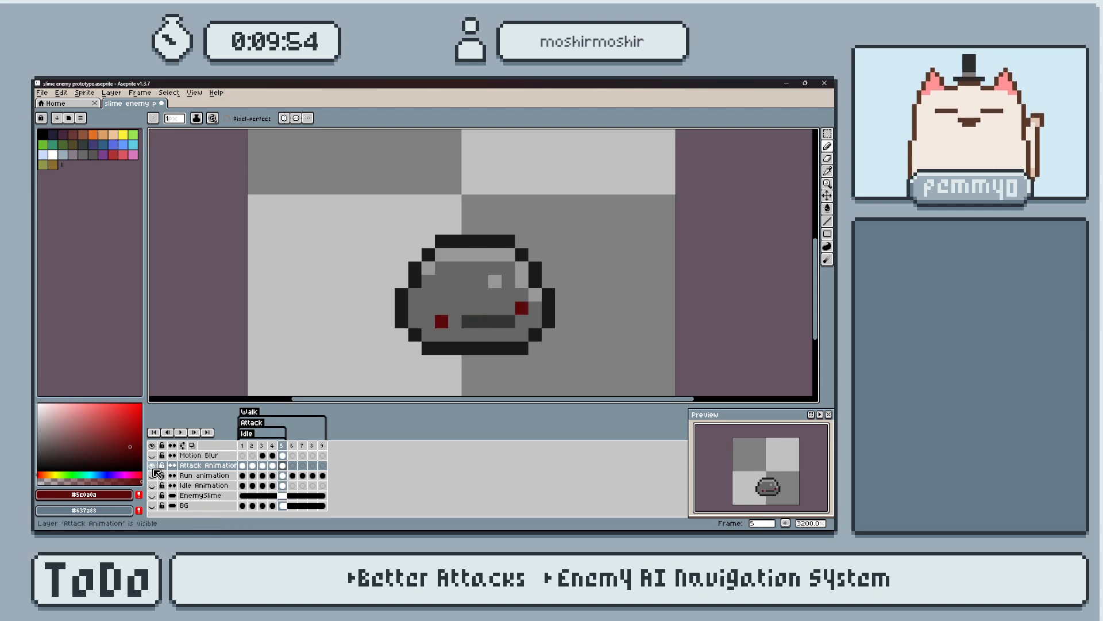
Show the Idle Animation layer instead of Attack Animation and play the animation back to check it.
click(152, 465)
click(152, 485)
key(Return)
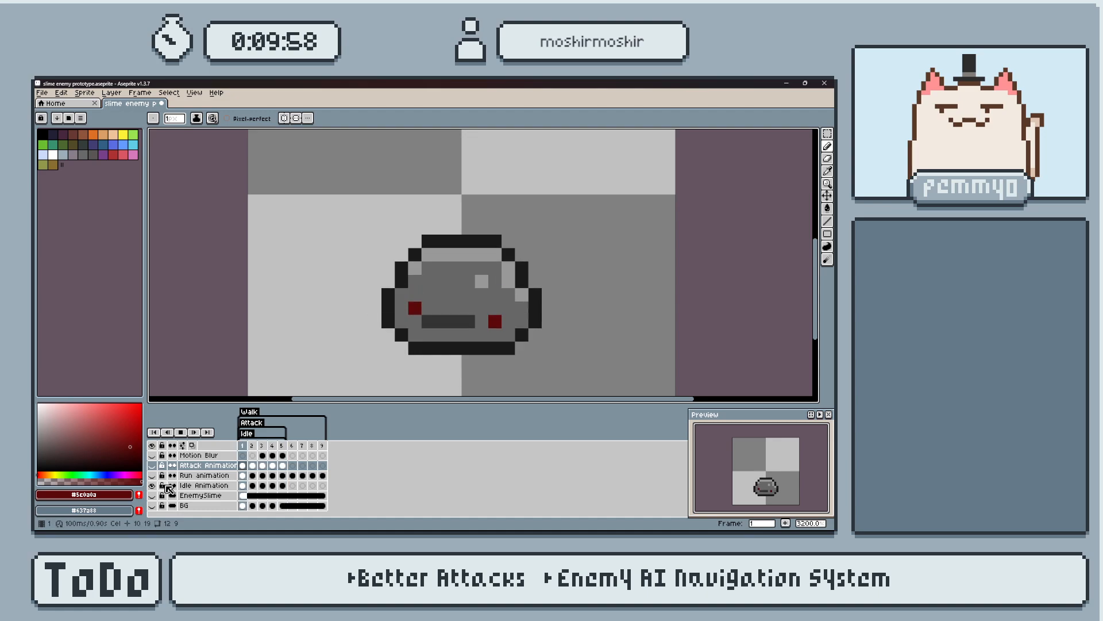
key(Return)
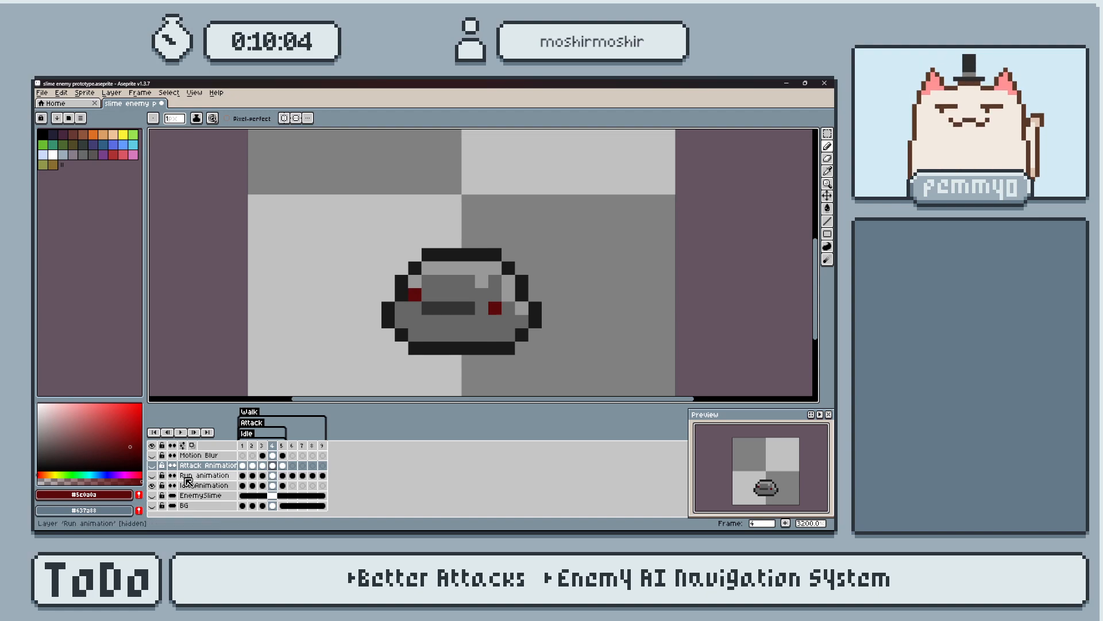
Export a sprite sheet of only the Idle Animation layer with all frames, and open the resulting sheet.
key(ctrl+e)
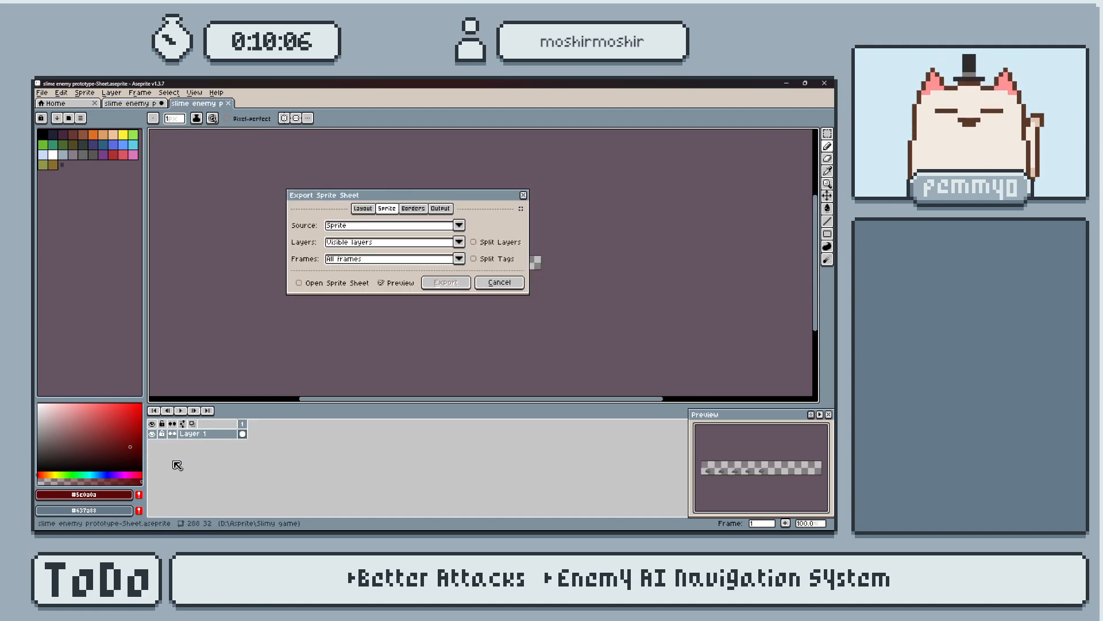
click(459, 242)
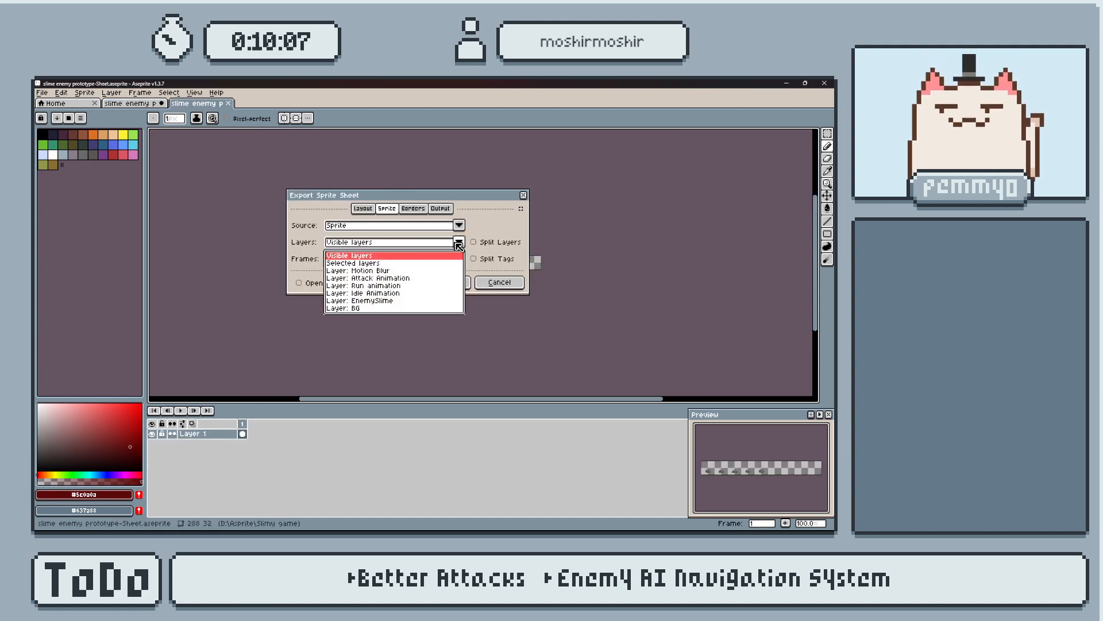
click(396, 295)
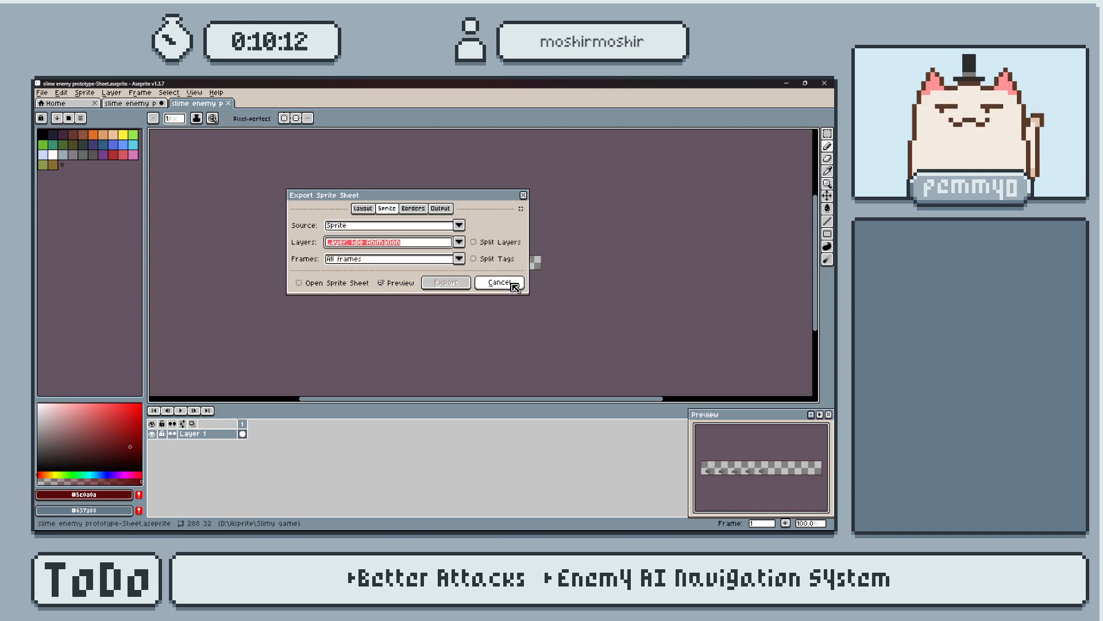
click(310, 282)
click(443, 282)
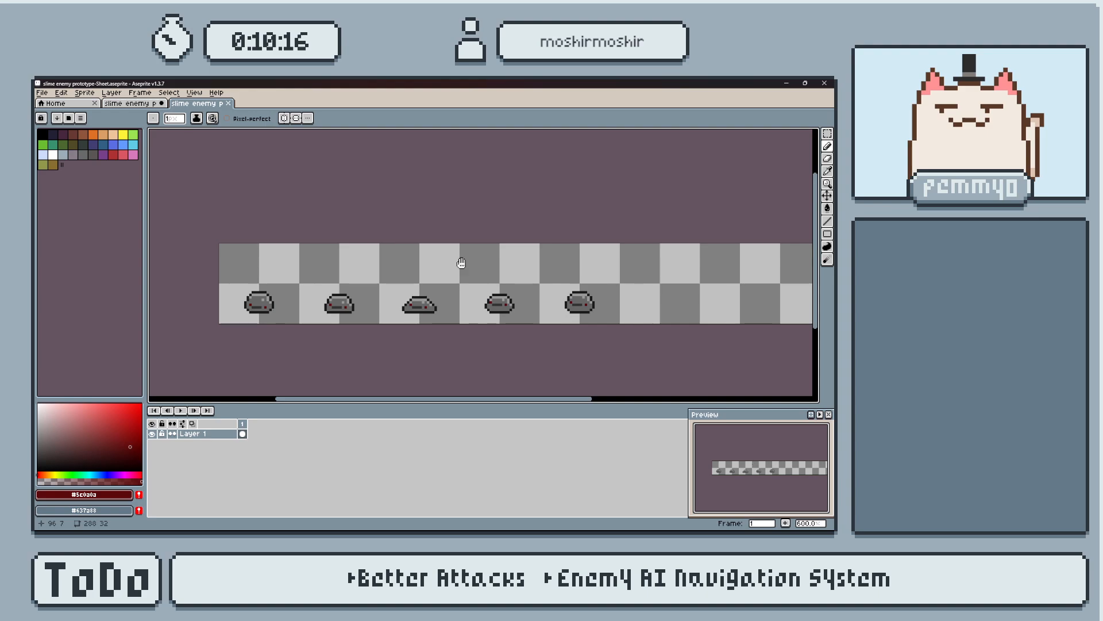
Crop the idle sheet's canvas width to 288-128 px from the right, removing the empty cells after the fifth slime.
middle_drag(461, 262, 469, 267)
scroll(604, 276, down, 1)
middle_drag(604, 276, 567, 266)
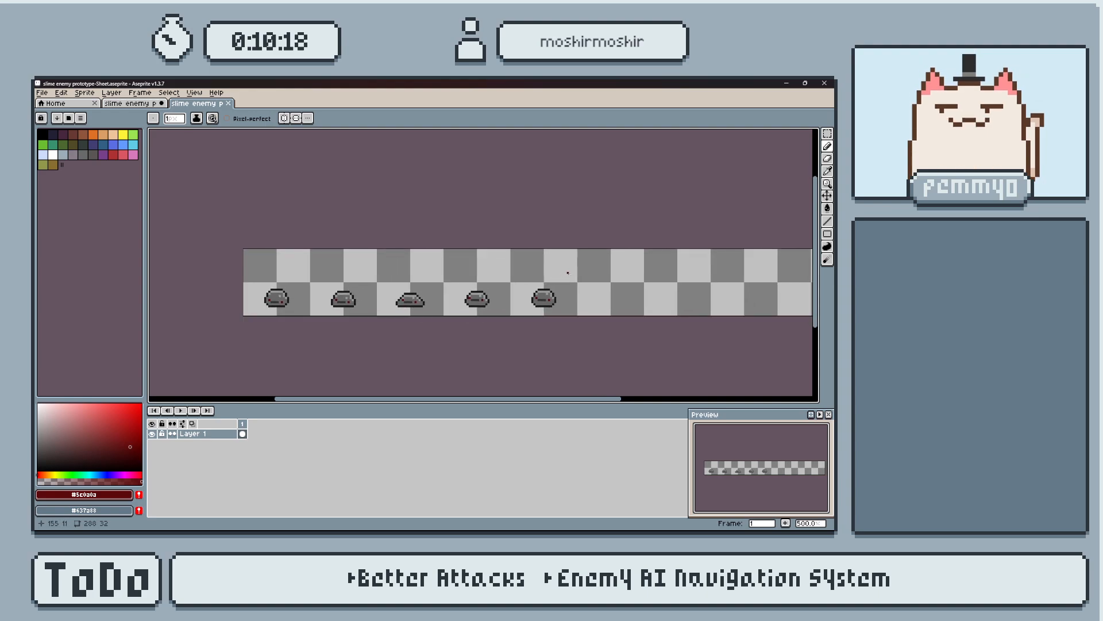
key(ctrl+alt+c)
click(437, 156)
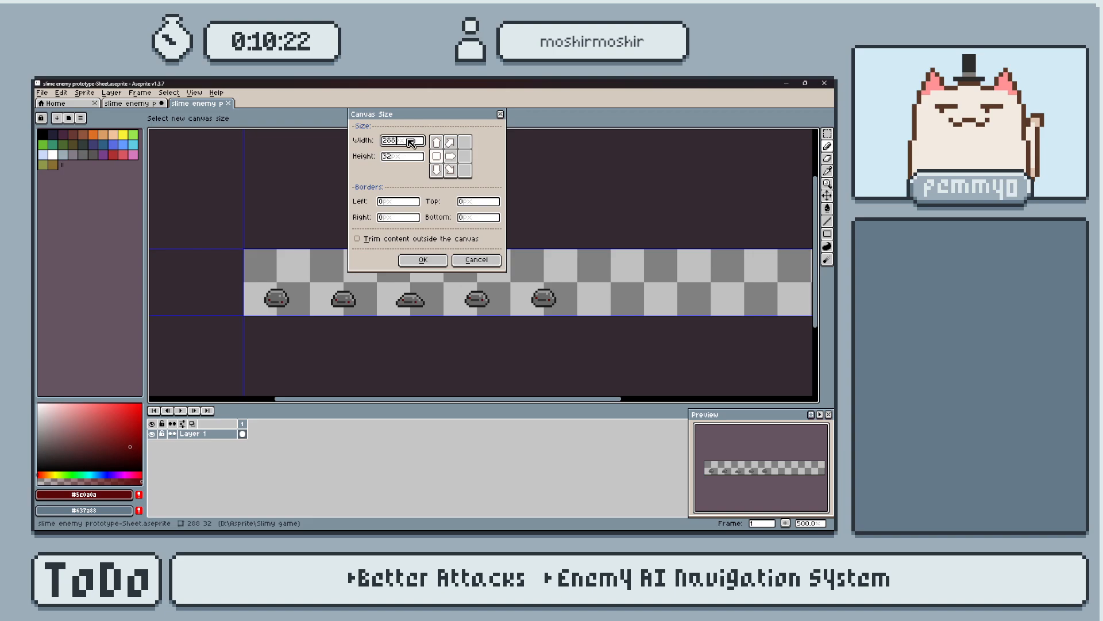
scroll(671, 269, down, 3)
middle_drag(686, 277, 671, 285)
scroll(671, 284, up, 1)
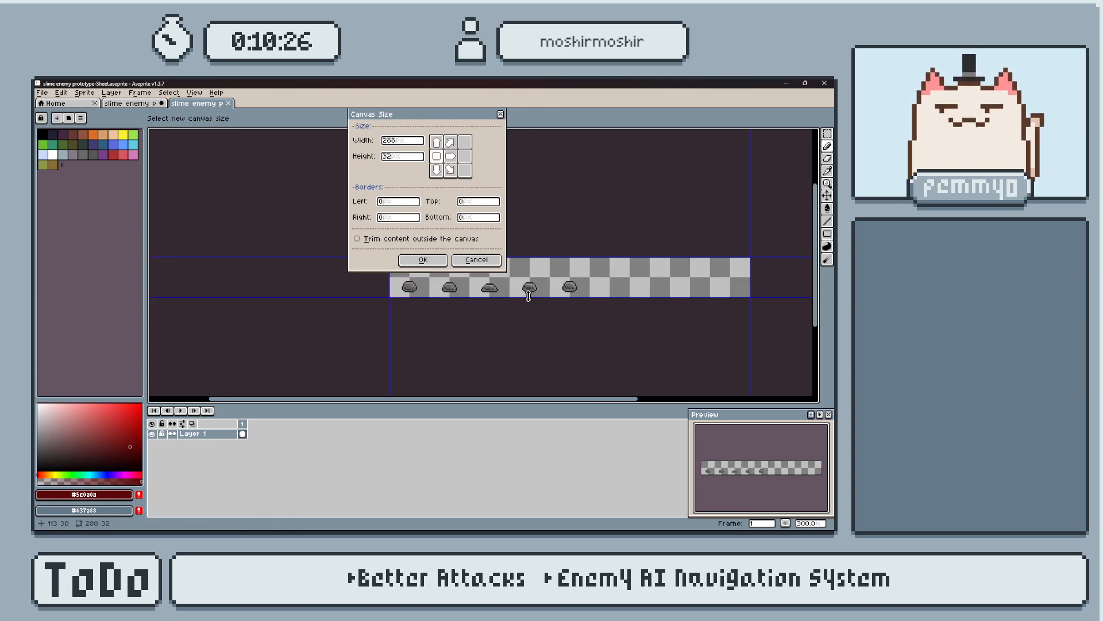
click(404, 143)
text(-128)
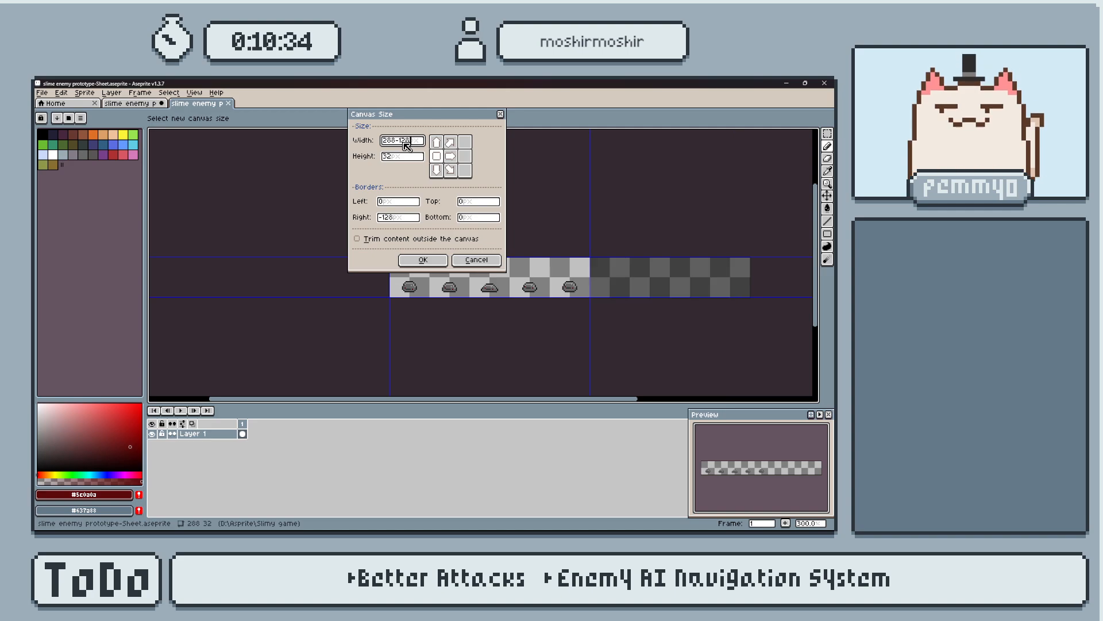
click(423, 261)
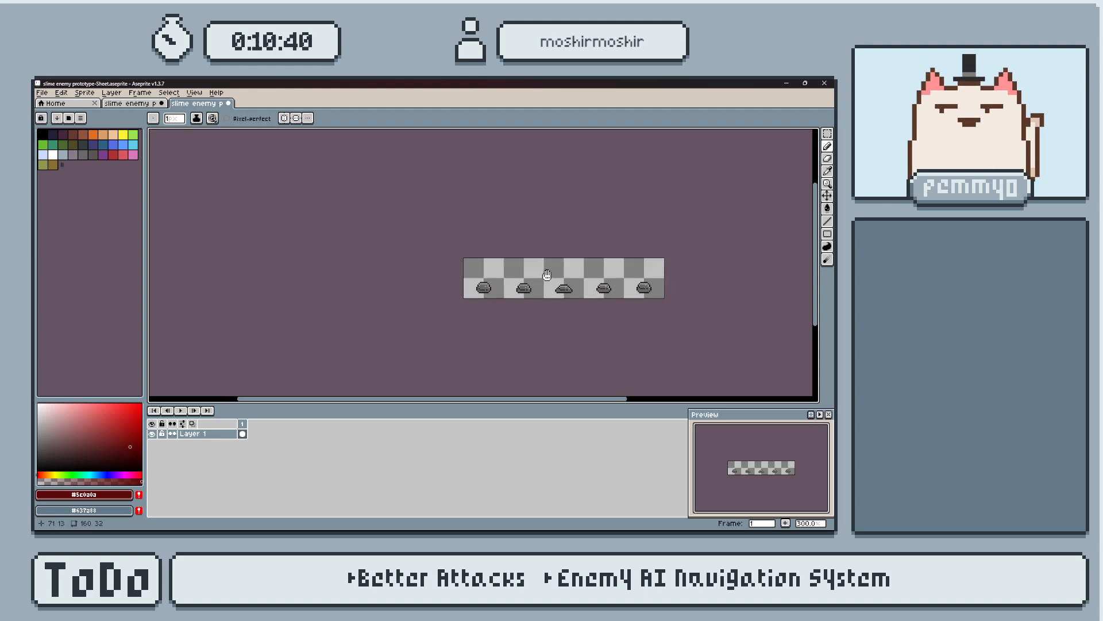
key(ctrl+m)
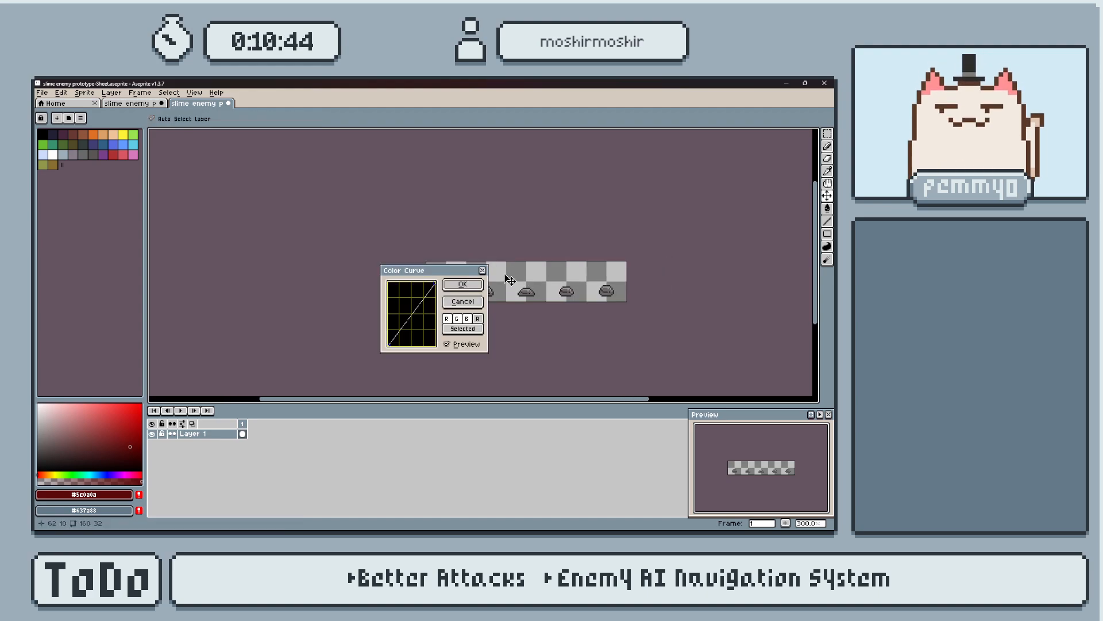
click(483, 270)
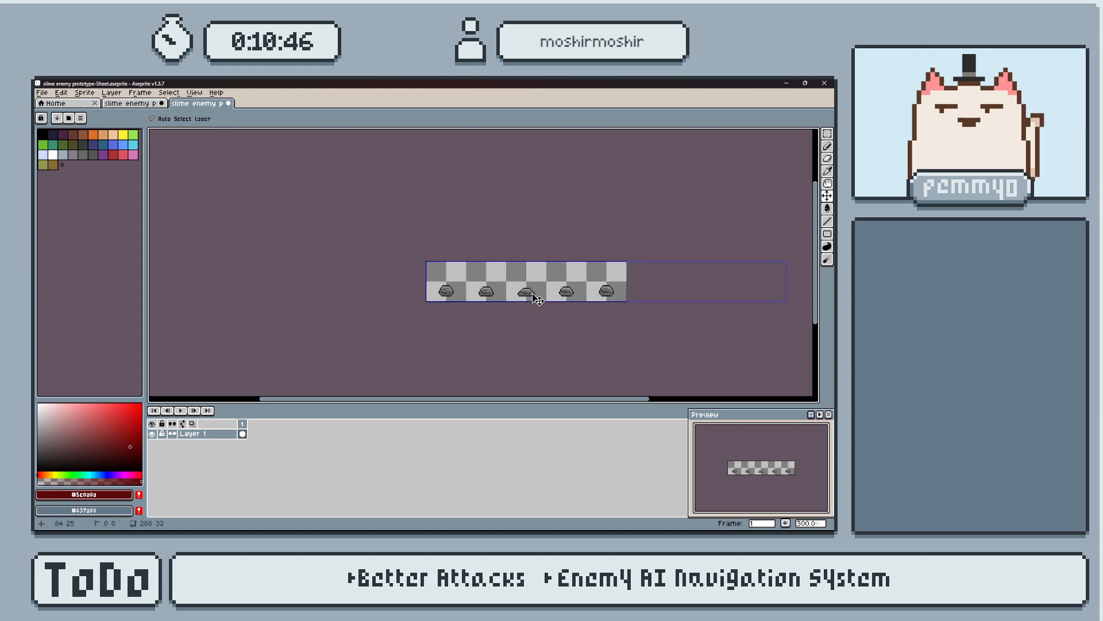
Start exporting the idle sheet at 100% resize and browse the Slimy game folder for the output location.
key(ctrl+shift+e)
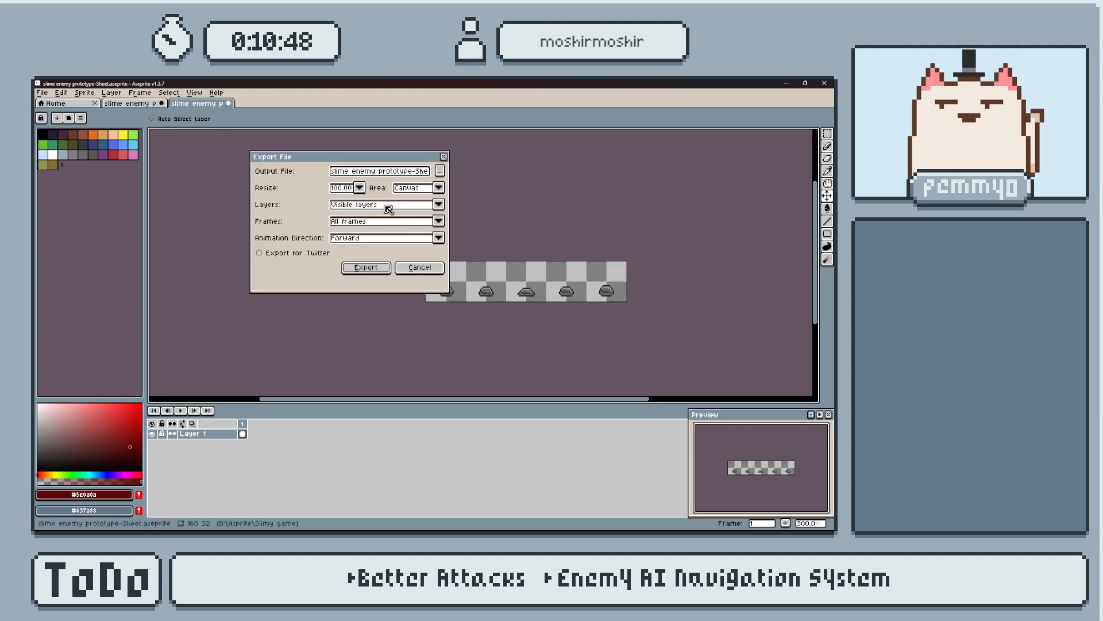
click(359, 188)
click(359, 188)
click(359, 188)
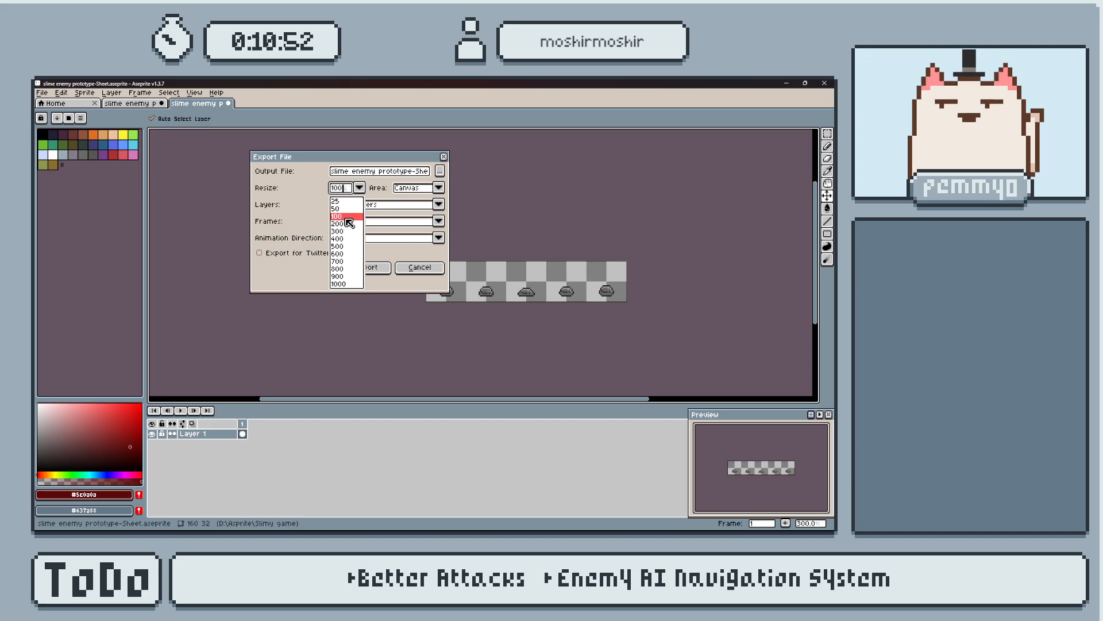
click(345, 216)
click(441, 171)
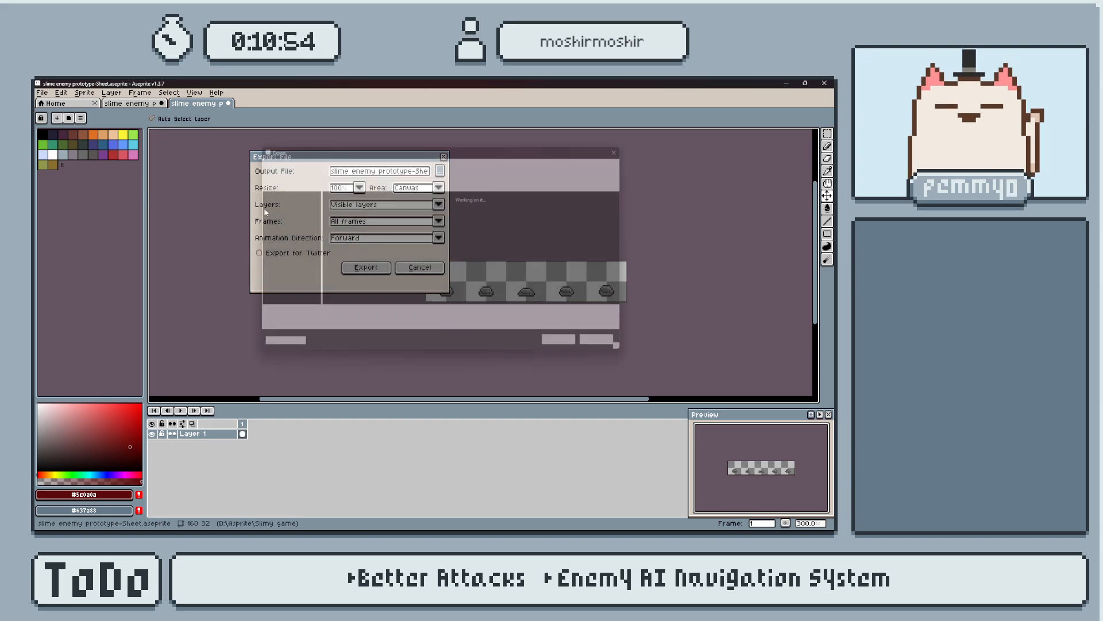
scroll(428, 230, down, 1)
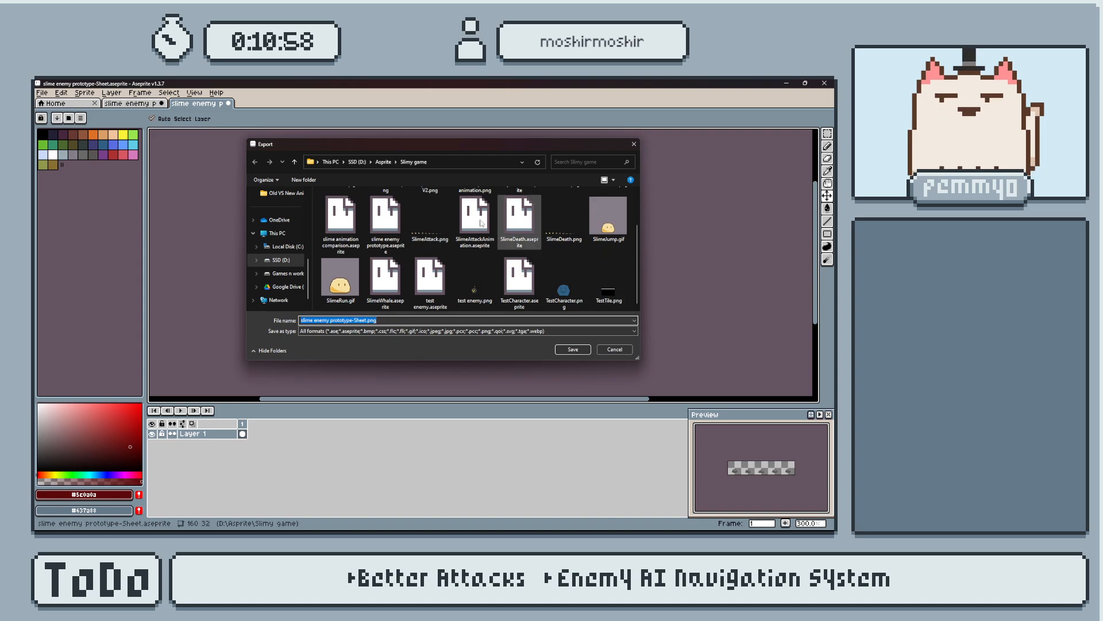
scroll(505, 218, up, 2)
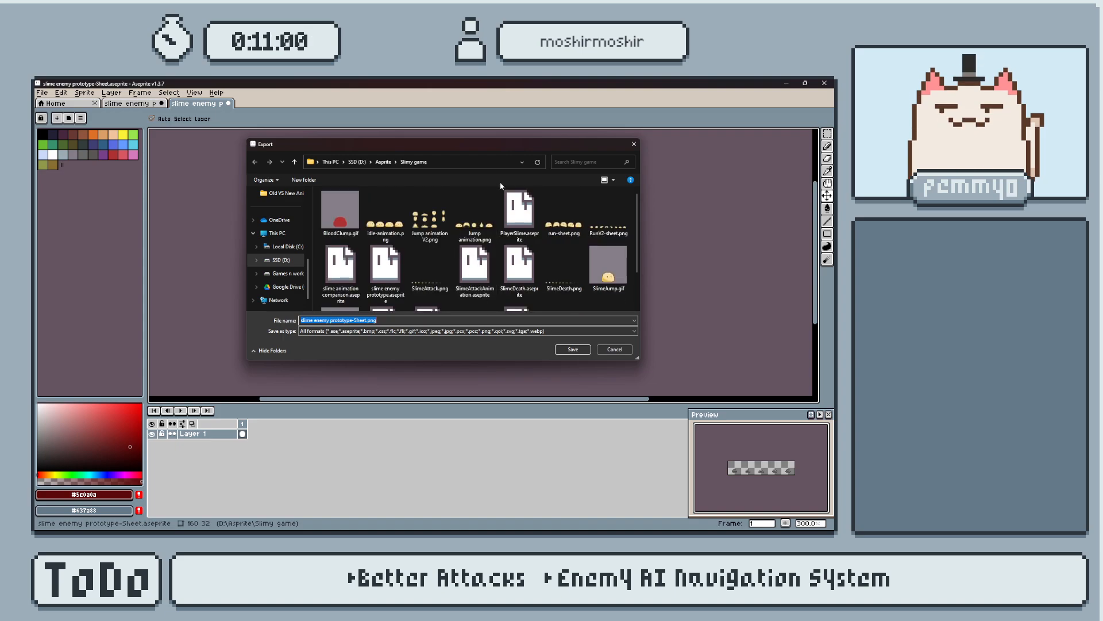
Create a folder named Enemies inside the Slimy game folder and open it.
key(ctrl+shift+n)
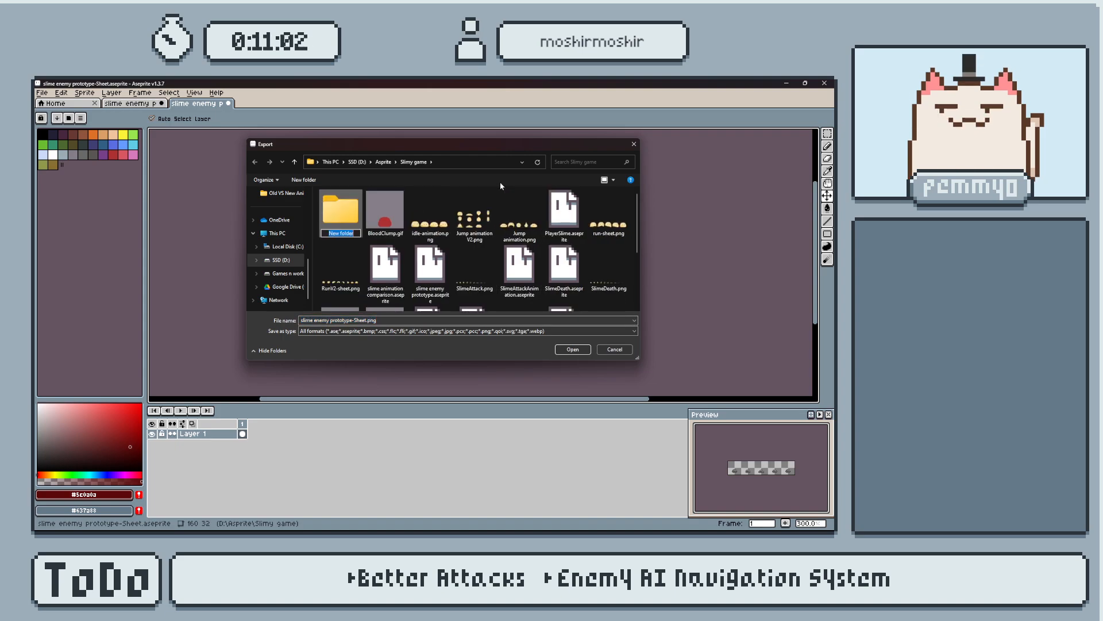
text(Slime)
text(Enemies)
key(Return)
double_click(331, 226)
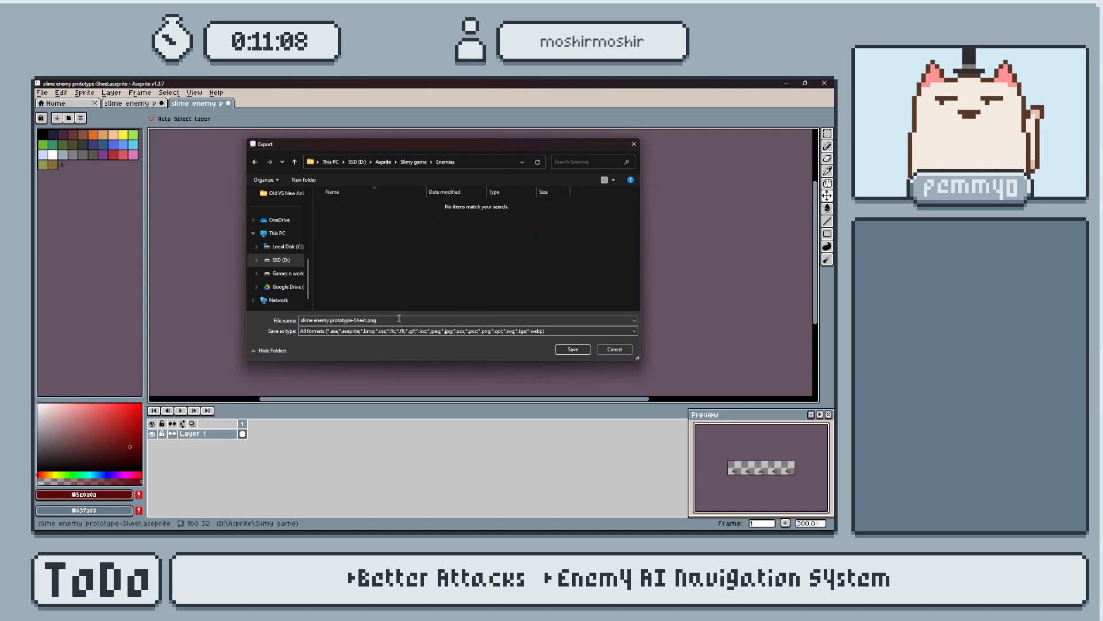
Name the output file slime enemy idle.png in the Enemies folder and export the idle sheet.
click(364, 319)
text(slime enemy)
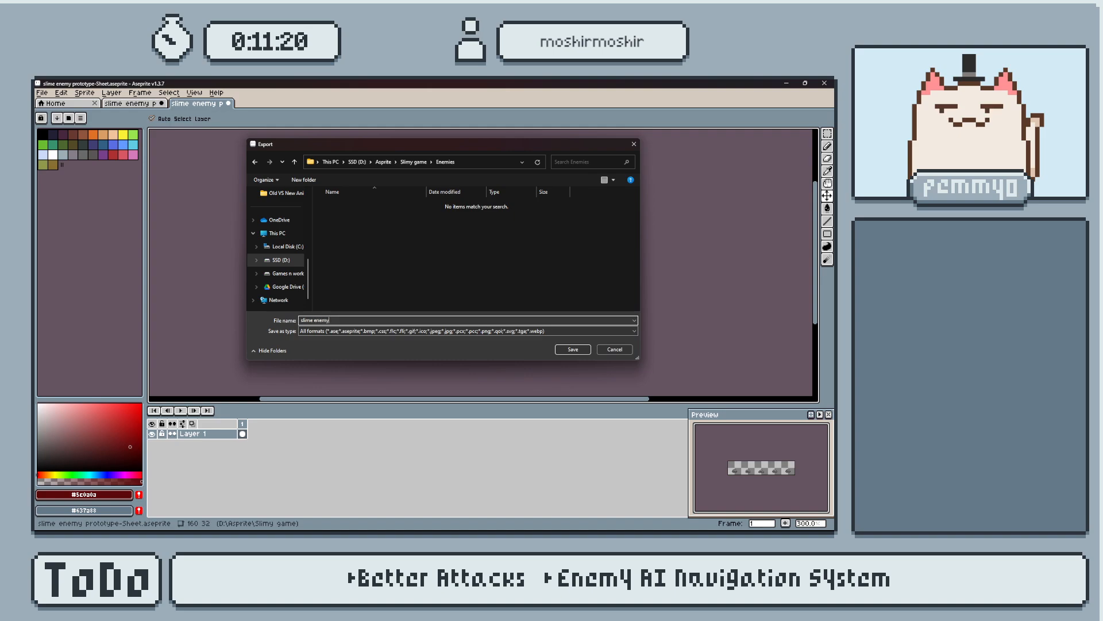
key(BackSpace)
key(BackSpace)
key(Return)
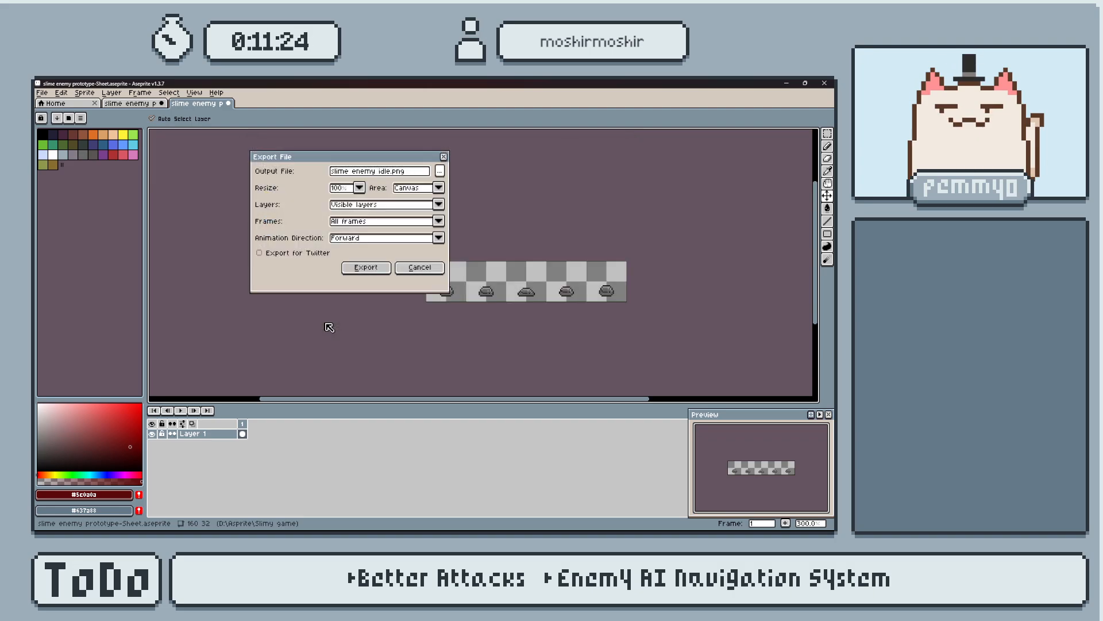
key(Return)
click(571, 352)
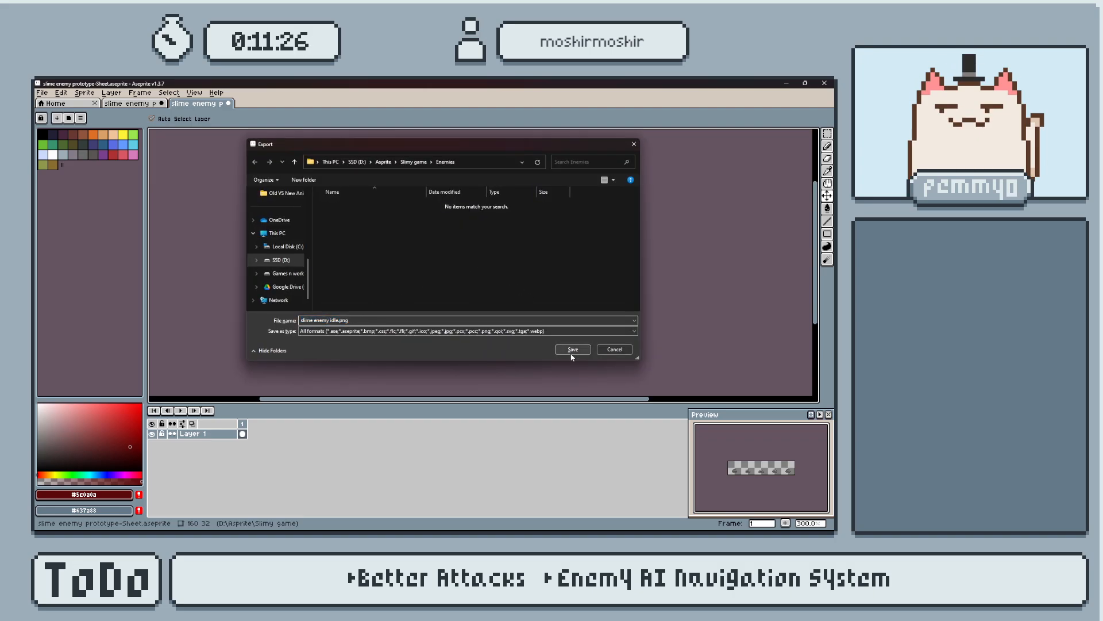
click(389, 269)
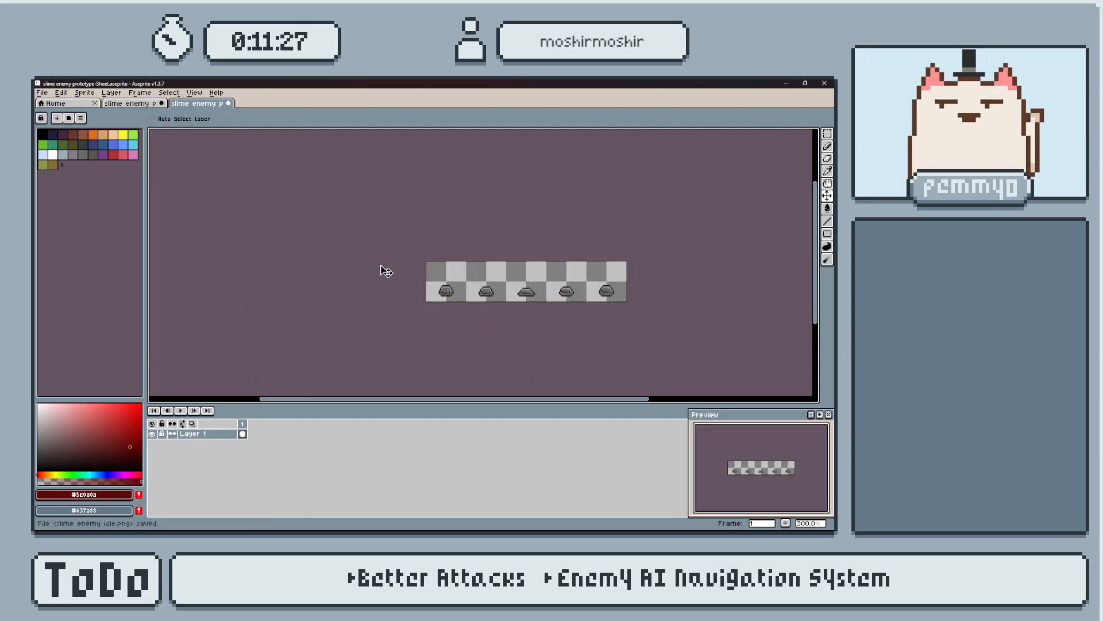
Return to the slime enemy prototype sprite and show the Run animation layer instead of Idle Animation.
click(128, 103)
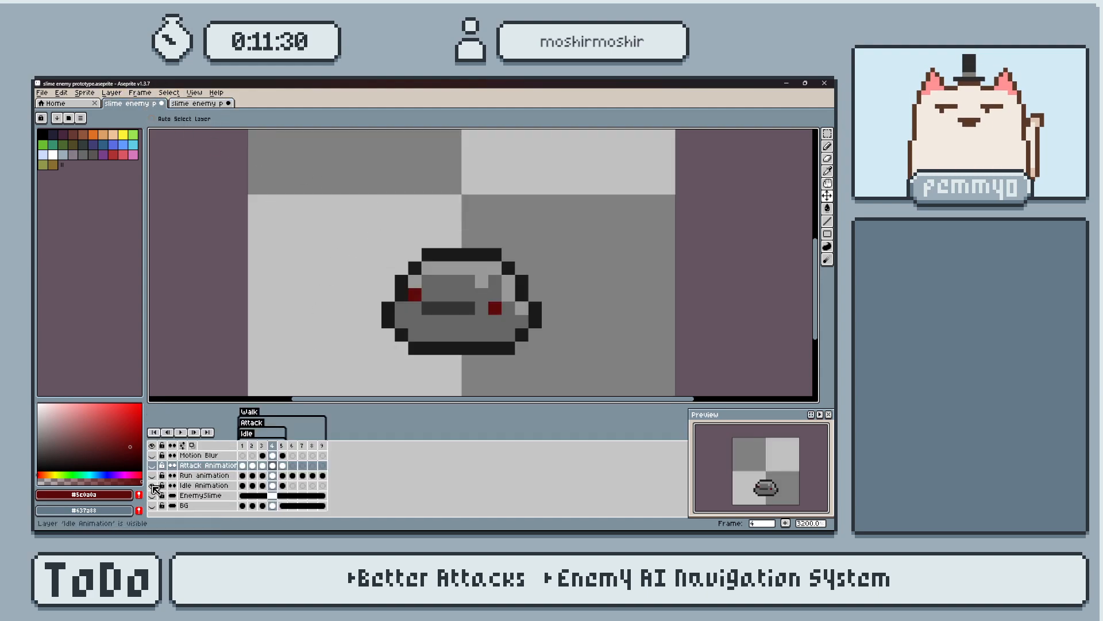
click(151, 485)
click(151, 476)
scroll(476, 337, down, 3)
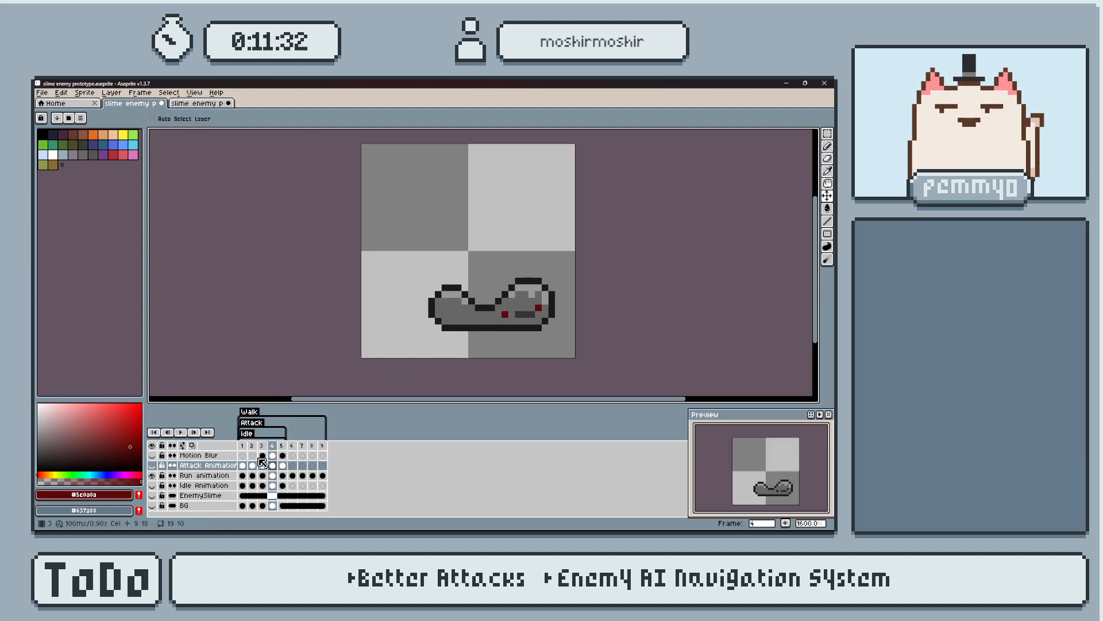
Step through the Run animation cels from the first to the ninth frame to check every pose.
click(243, 475)
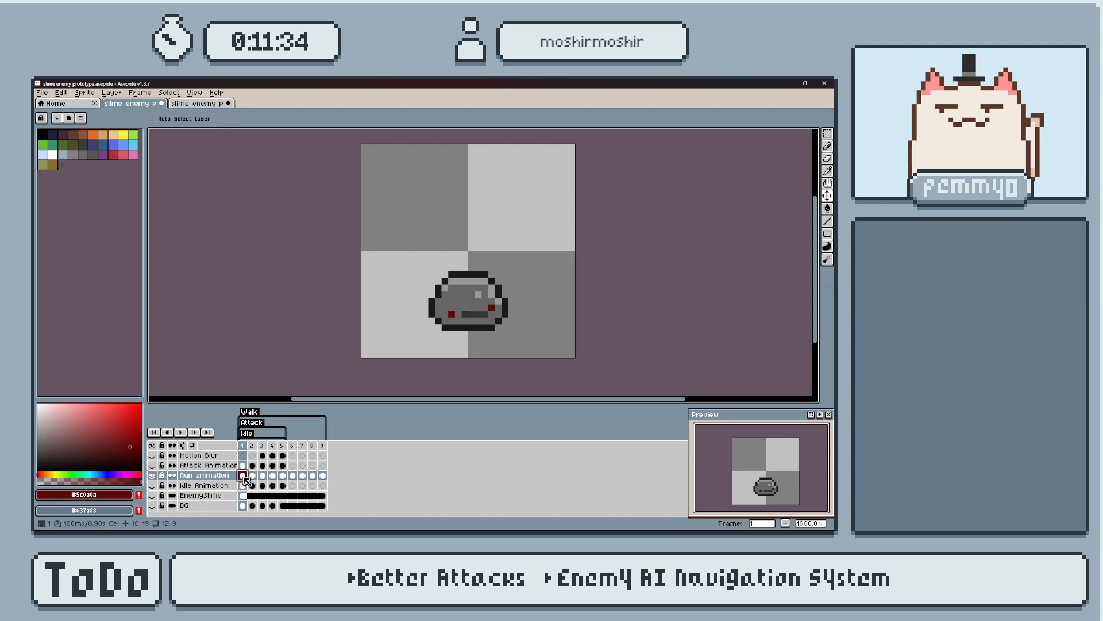
key(Right)
key(Right)
key(Right)
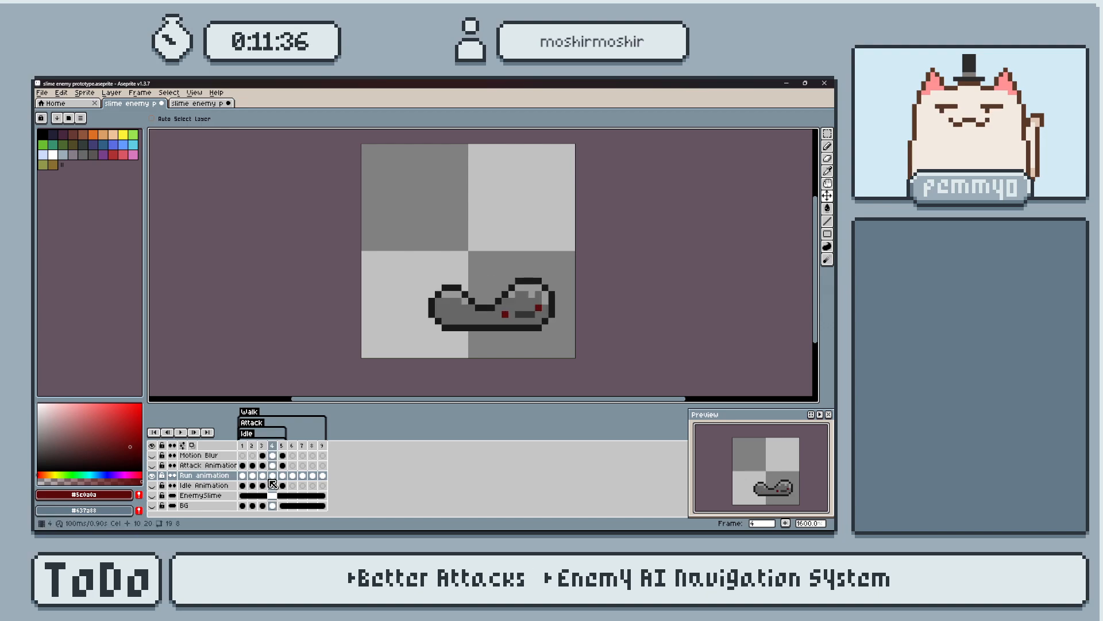
key(Right)
key(Right)
key(Right)
key(Right)
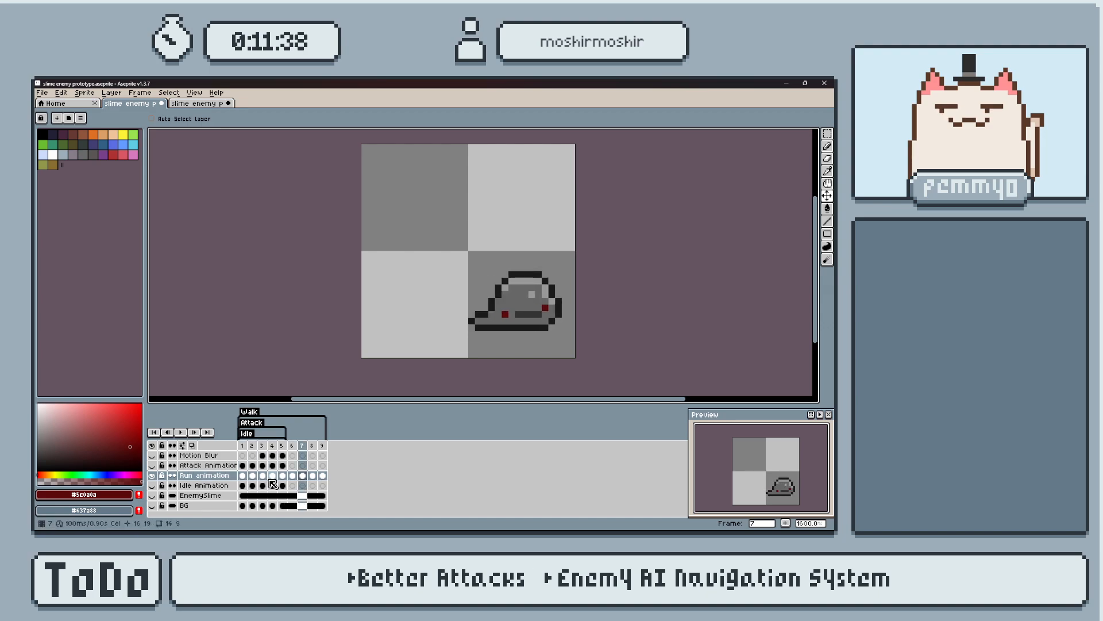
key(Right)
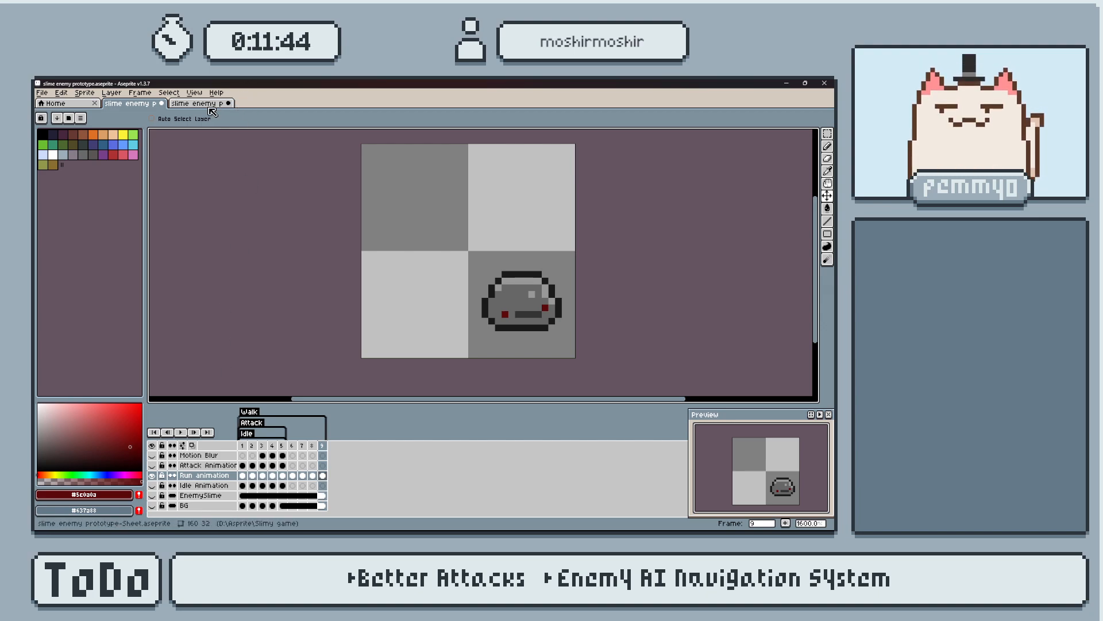
Generate a sprite sheet containing all frames of the Run animation layer.
key(ctrl)
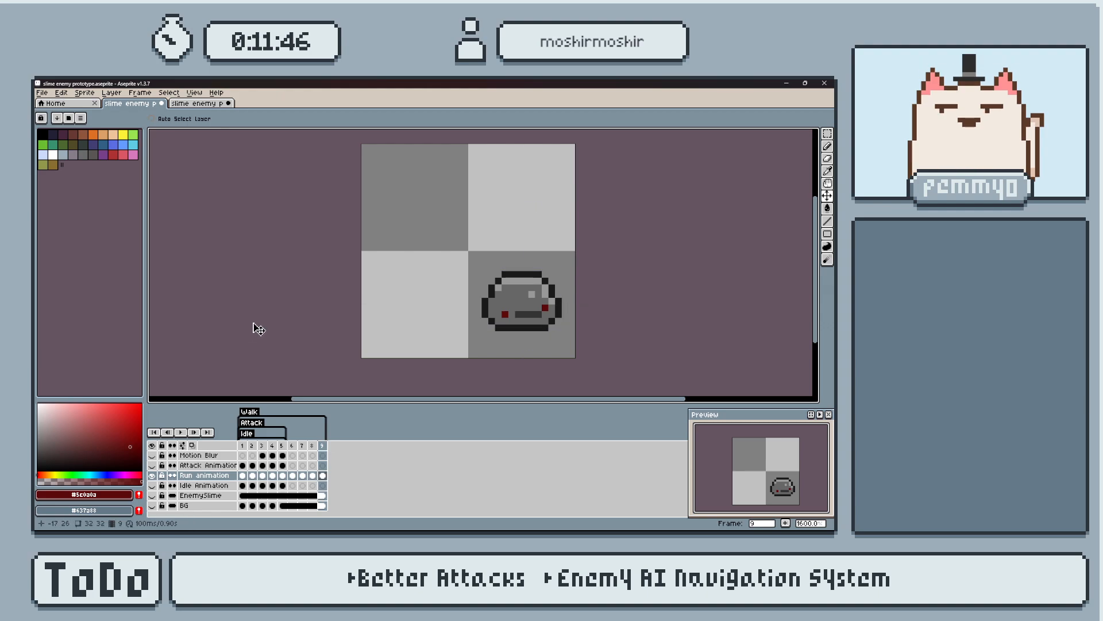
key(ctrl+e)
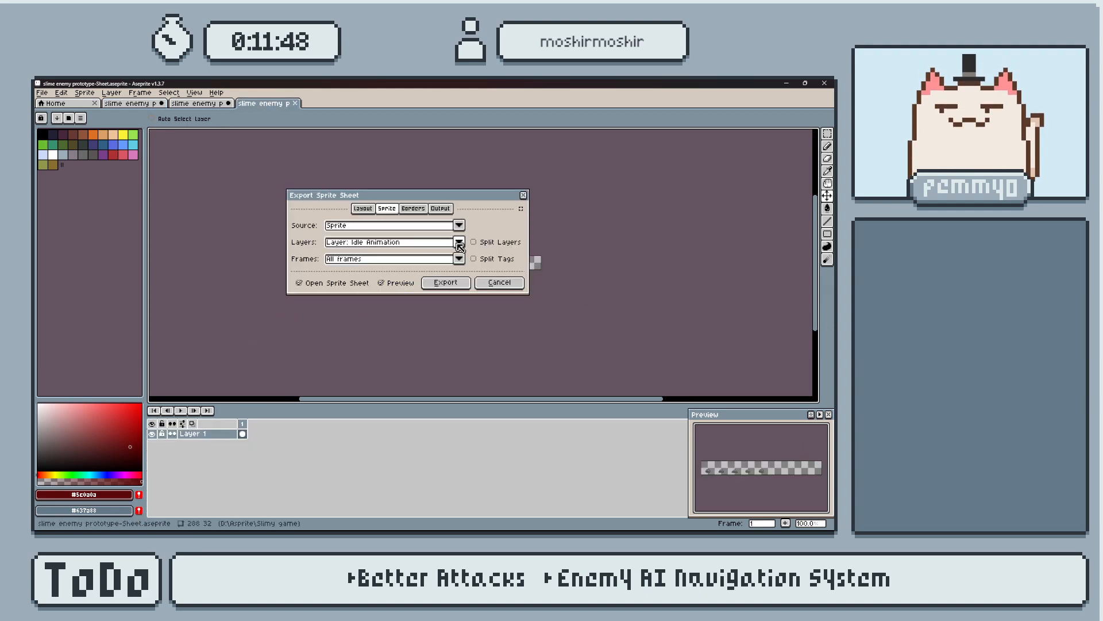
click(460, 242)
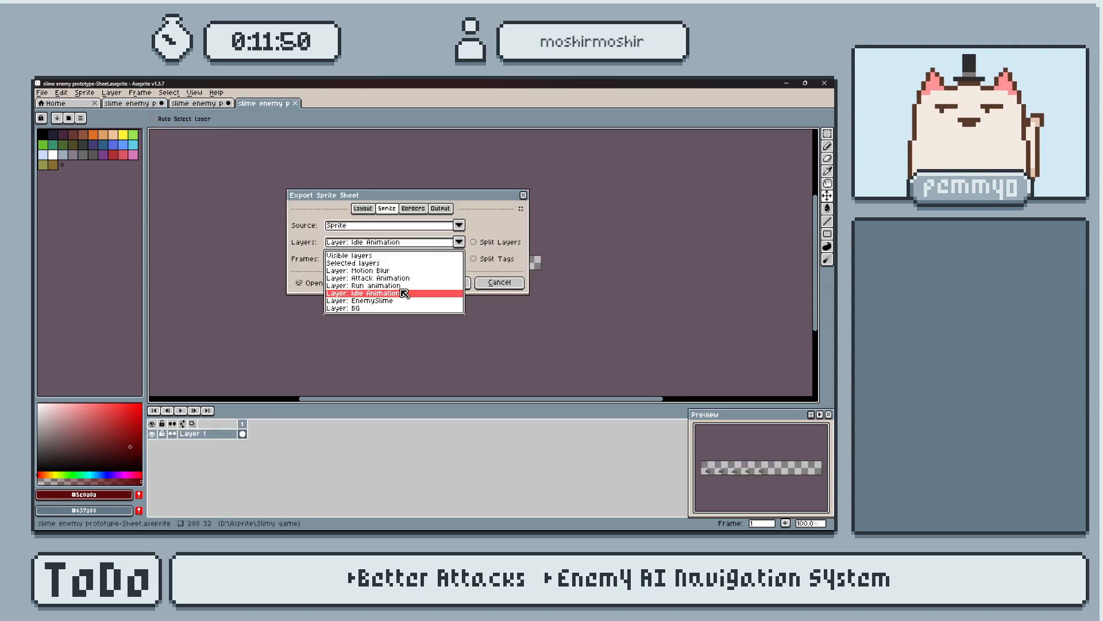
click(409, 289)
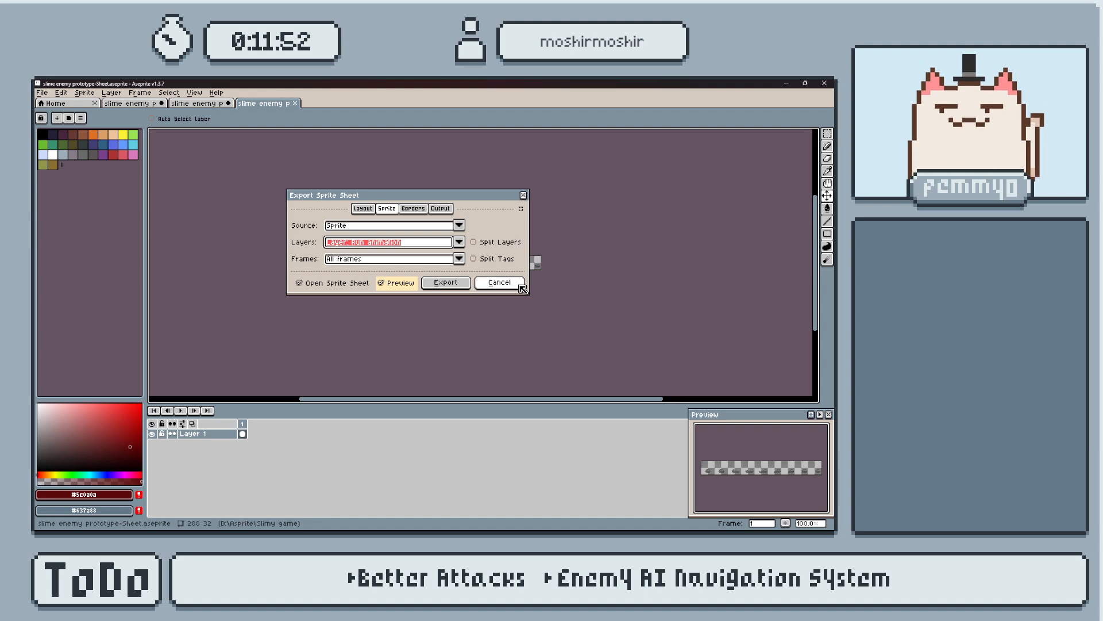
click(446, 282)
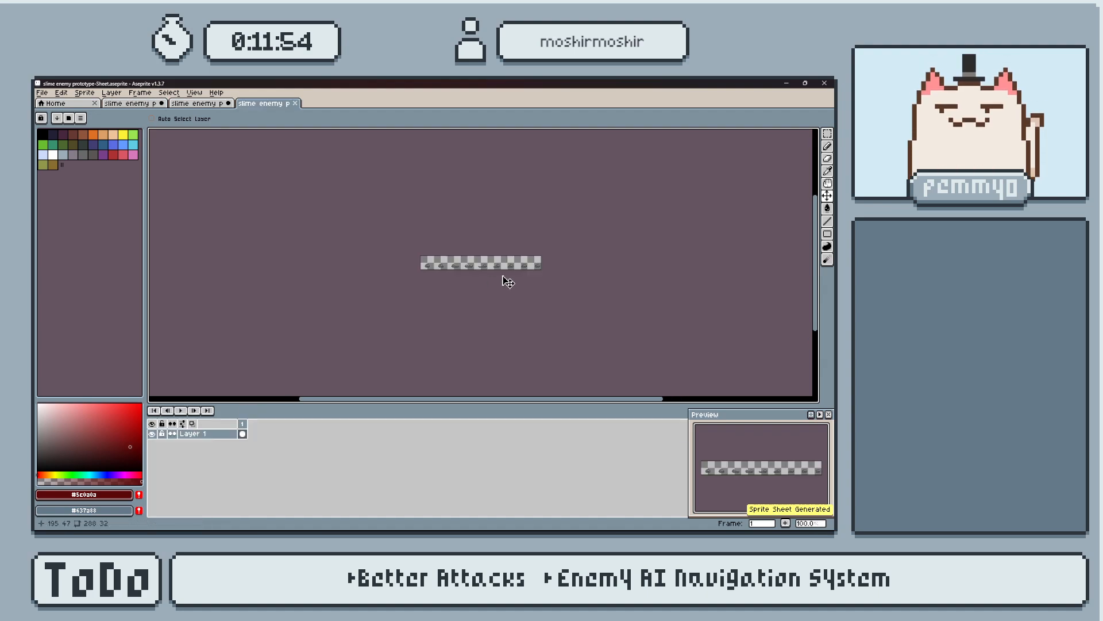
Set the run sheet's grid to a width of 23 and a height of 32 pixels.
scroll(487, 268, up, 3)
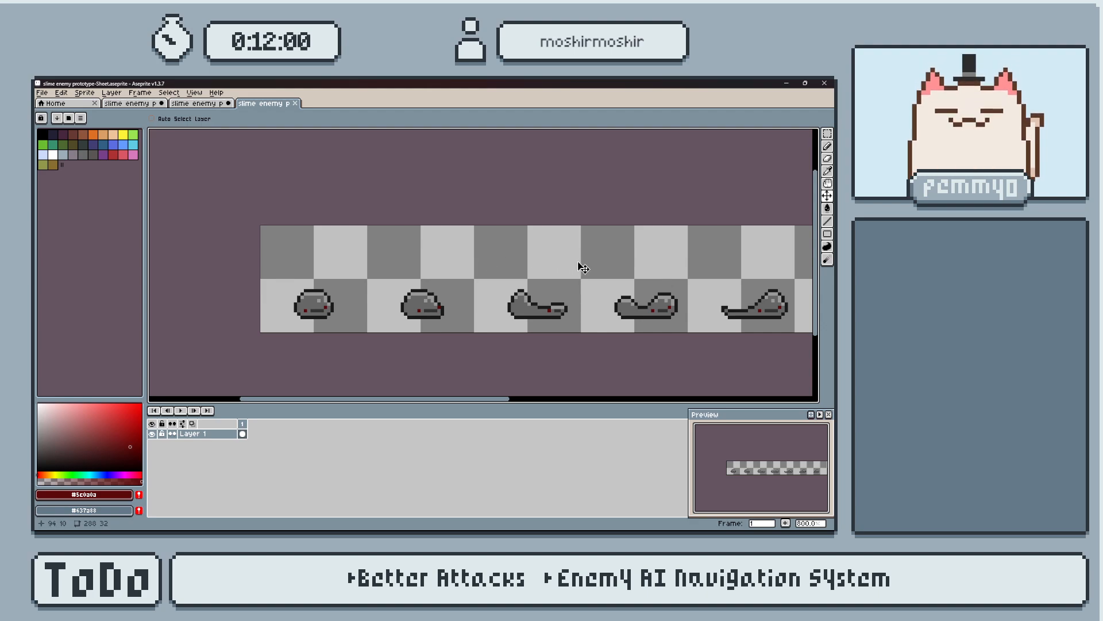
scroll(557, 268, up, 2)
scroll(500, 270, down, 3)
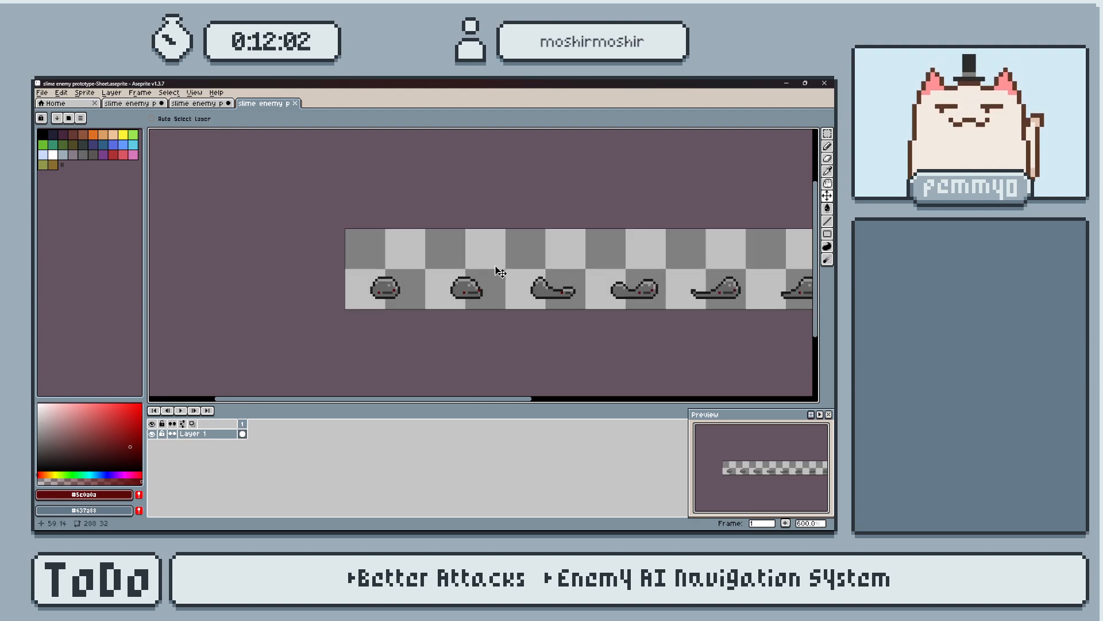
scroll(366, 177, up, 1)
click(194, 93)
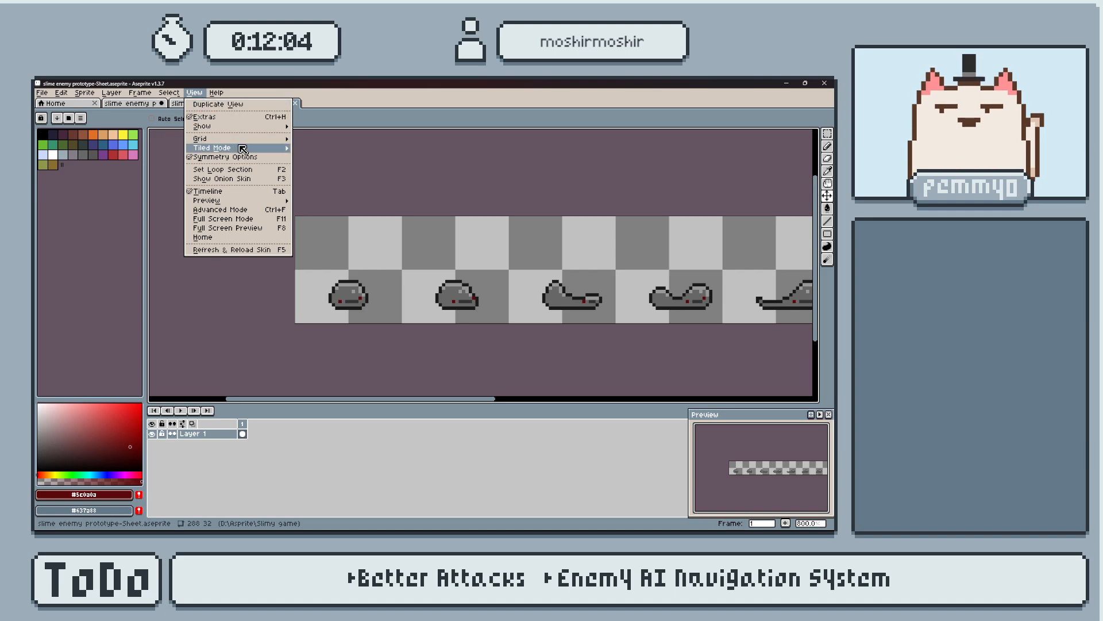
mouse_move(254, 141)
click(322, 138)
double_click(424, 310)
text(23)
double_click(486, 311)
text(32)
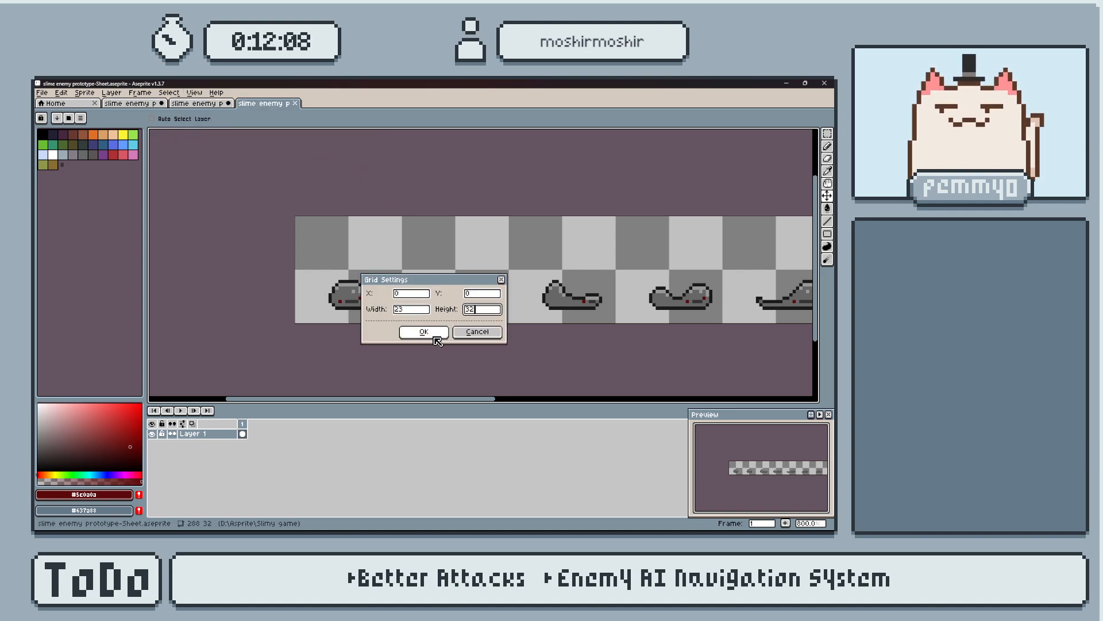
click(435, 335)
Correct the run sheet's grid width to 32 pixels so each cell encloses one frame.
scroll(446, 340, down, 2)
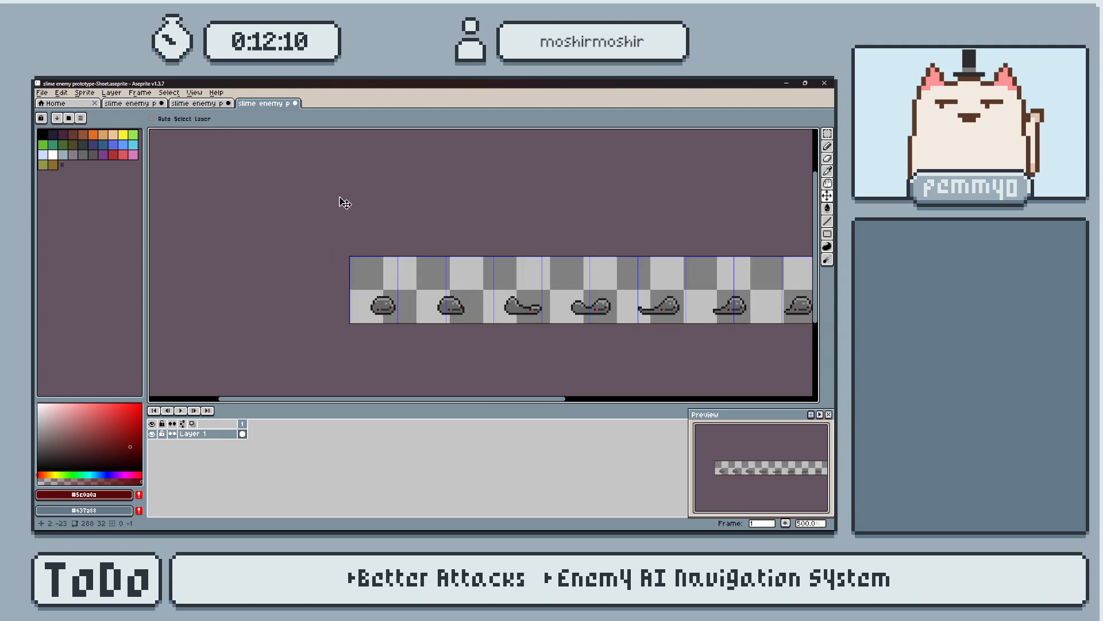
click(192, 93)
mouse_move(231, 141)
click(336, 142)
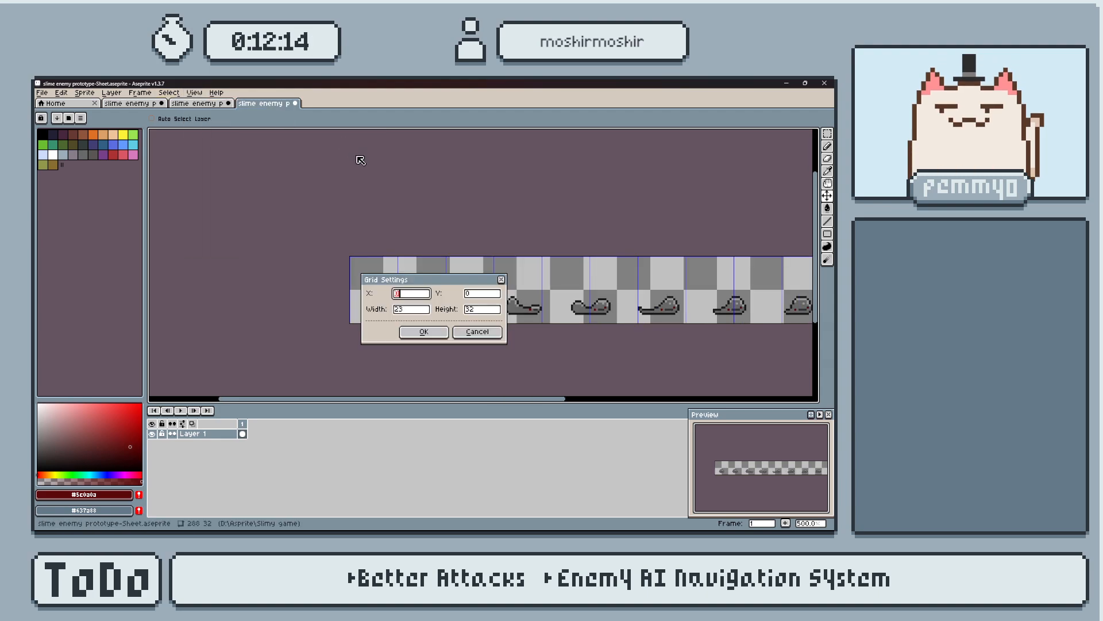
click(436, 331)
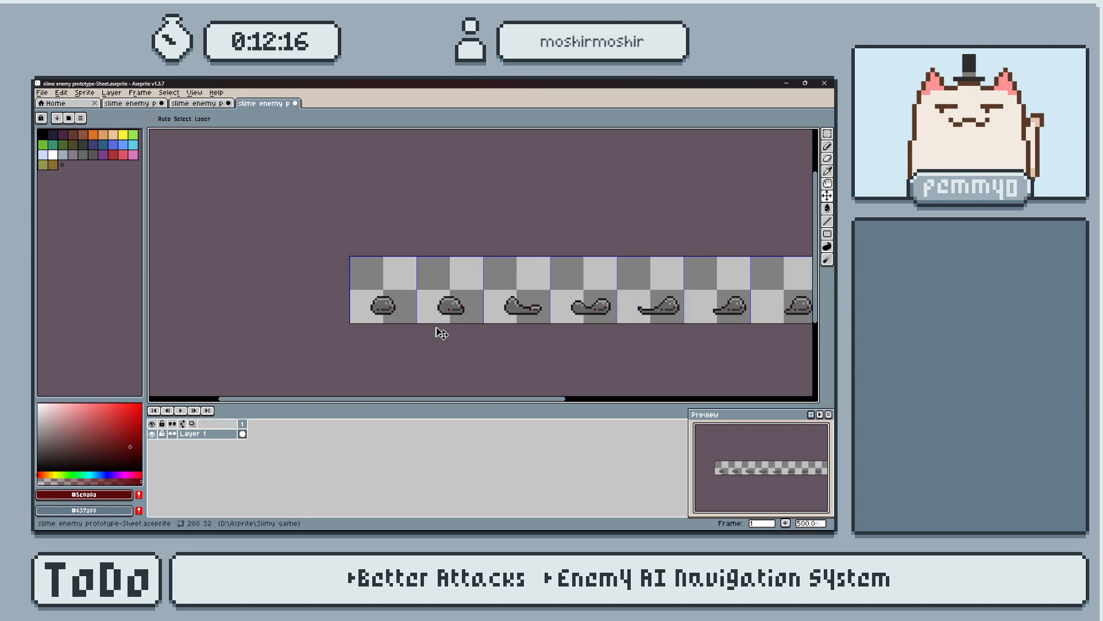
Set the run sheet's grid to 16 by 16 pixels to divide each frame through its centre.
scroll(462, 317, up, 4)
middle_drag(476, 310, 493, 313)
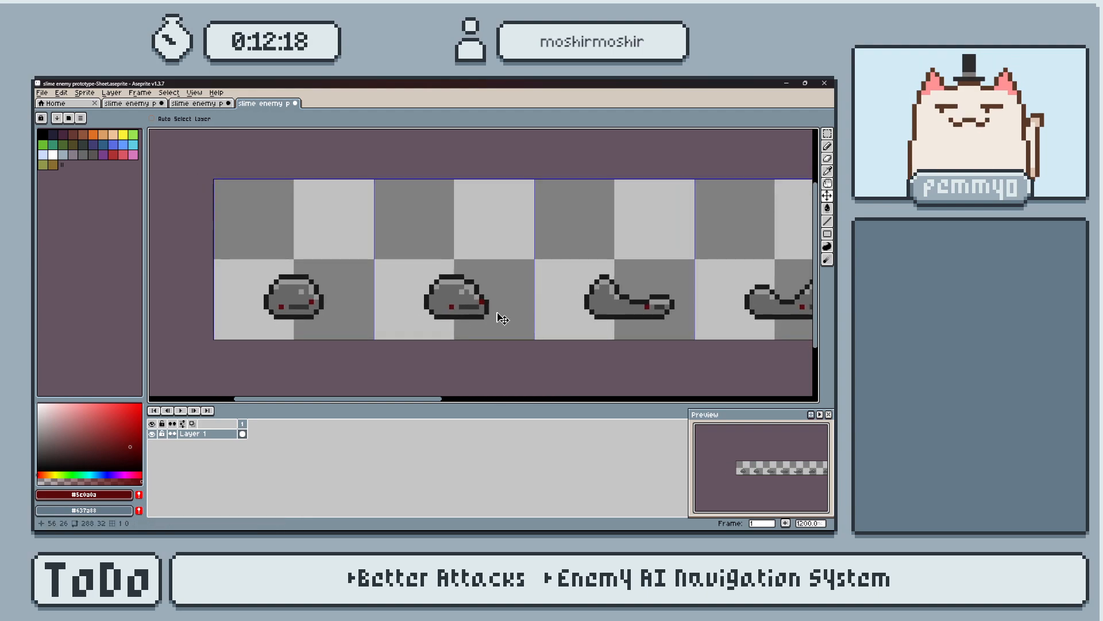
middle_drag(526, 252, 498, 257)
scroll(498, 258, down, 1)
middle_drag(563, 282, 538, 293)
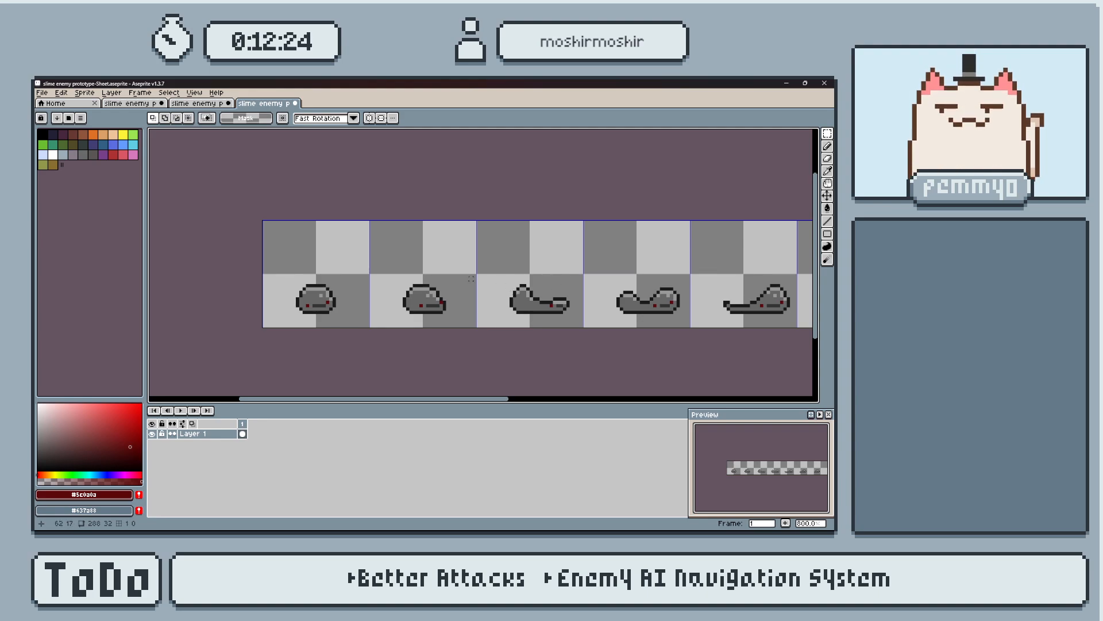
scroll(471, 278, up, 1)
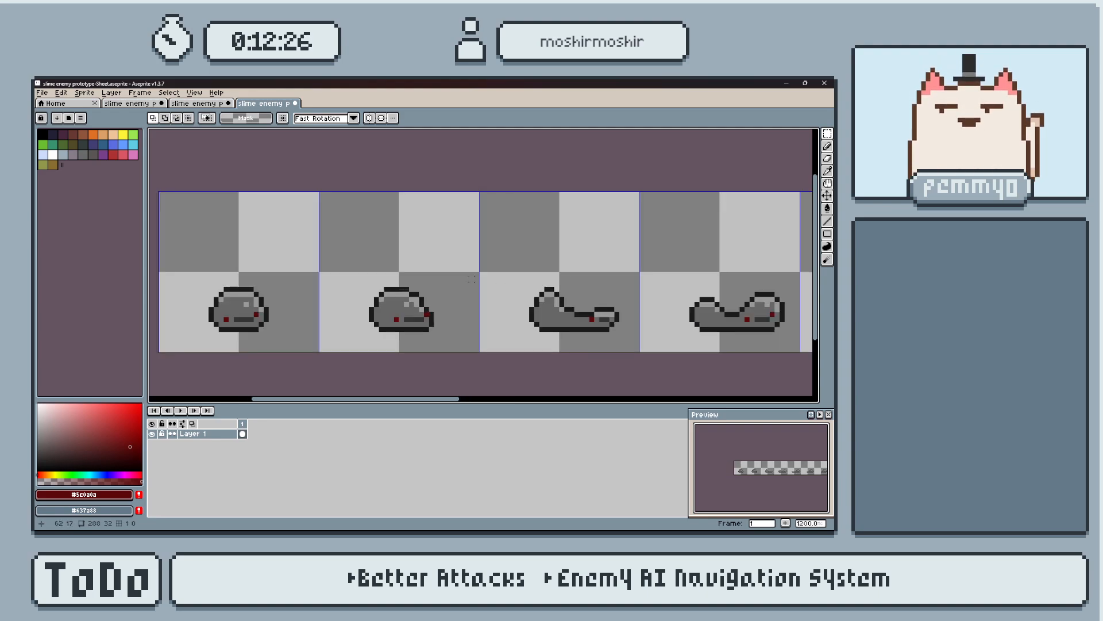
click(194, 93)
mouse_move(246, 141)
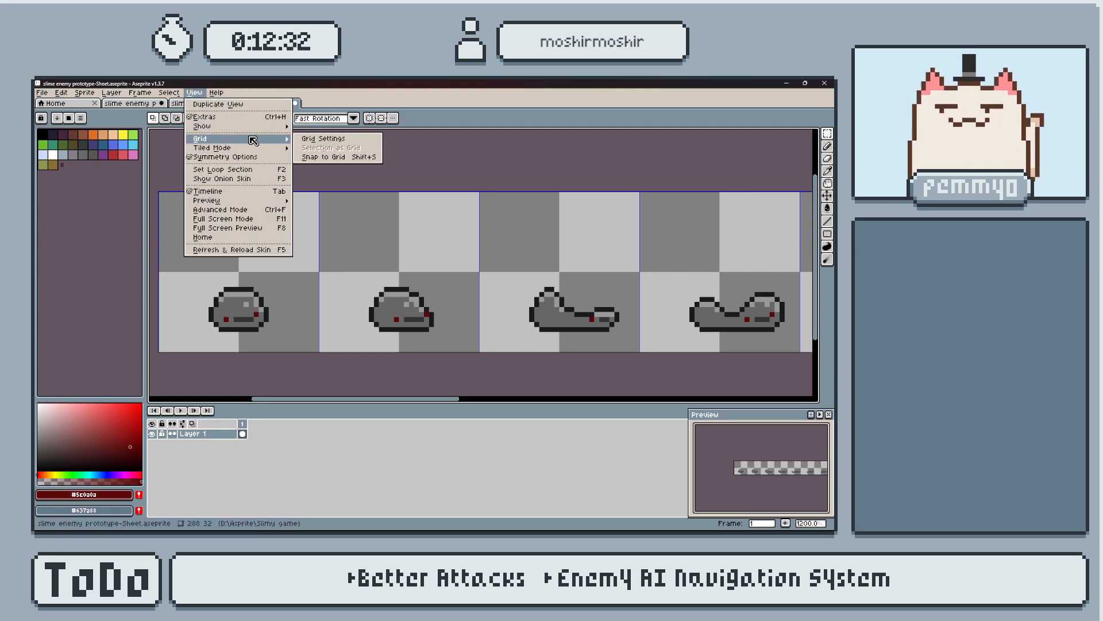
click(339, 138)
drag(423, 312, 360, 309)
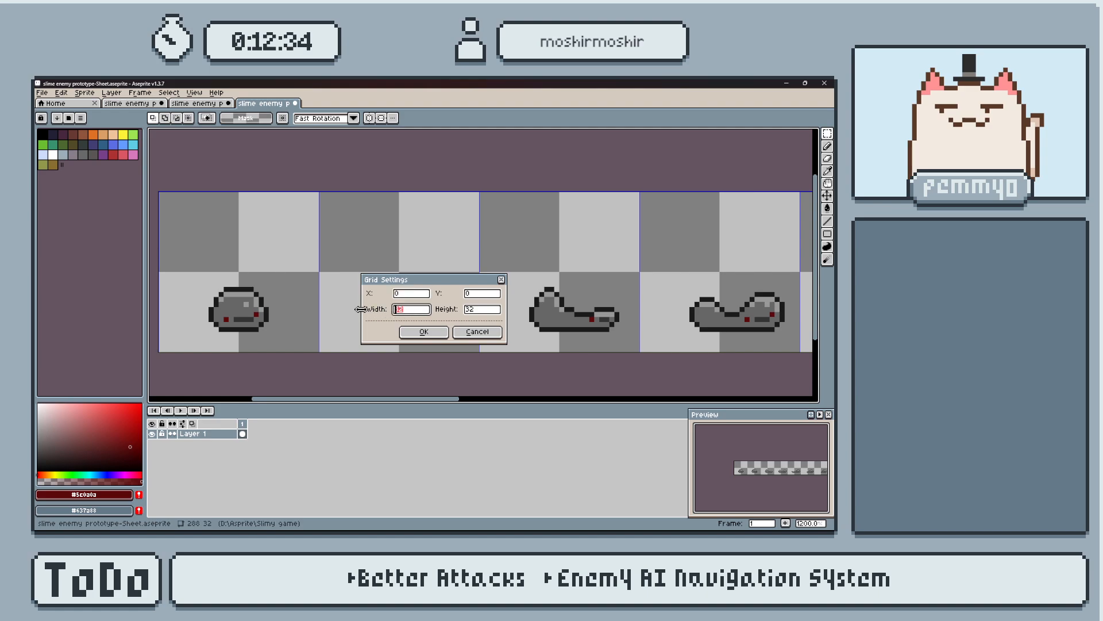
text(16)
key(Return)
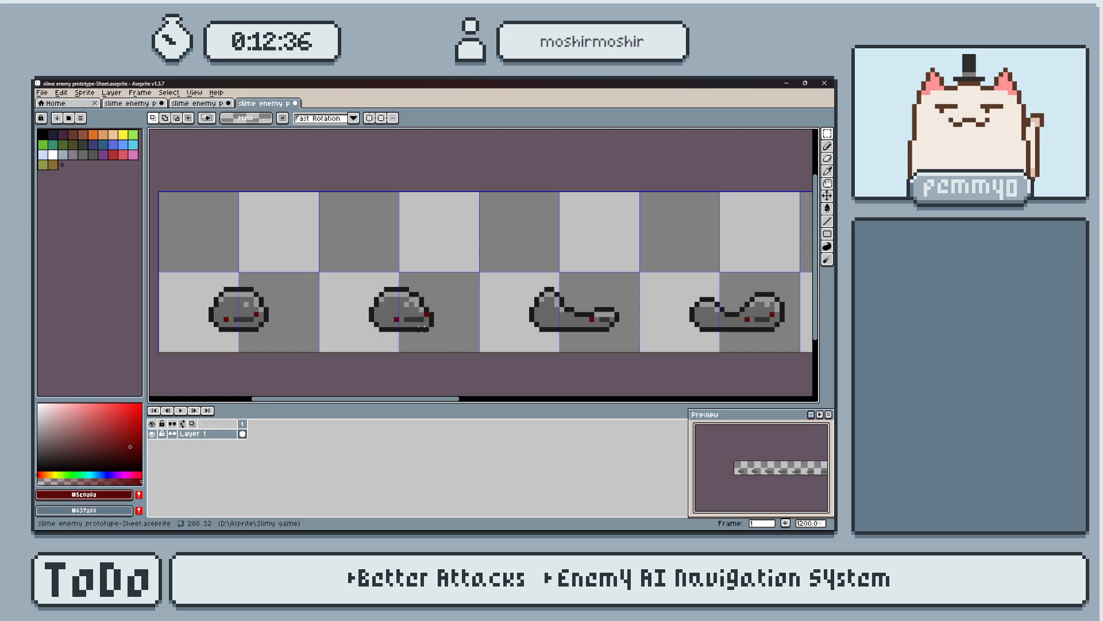
Select the second slime on the run sheet and shift it one pixel to the left.
drag(358, 260, 460, 351)
key(Left)
key(ctrl+d)
Marquee the third slime, and undo that selection together with the second slime's shift.
drag(502, 237, 627, 345)
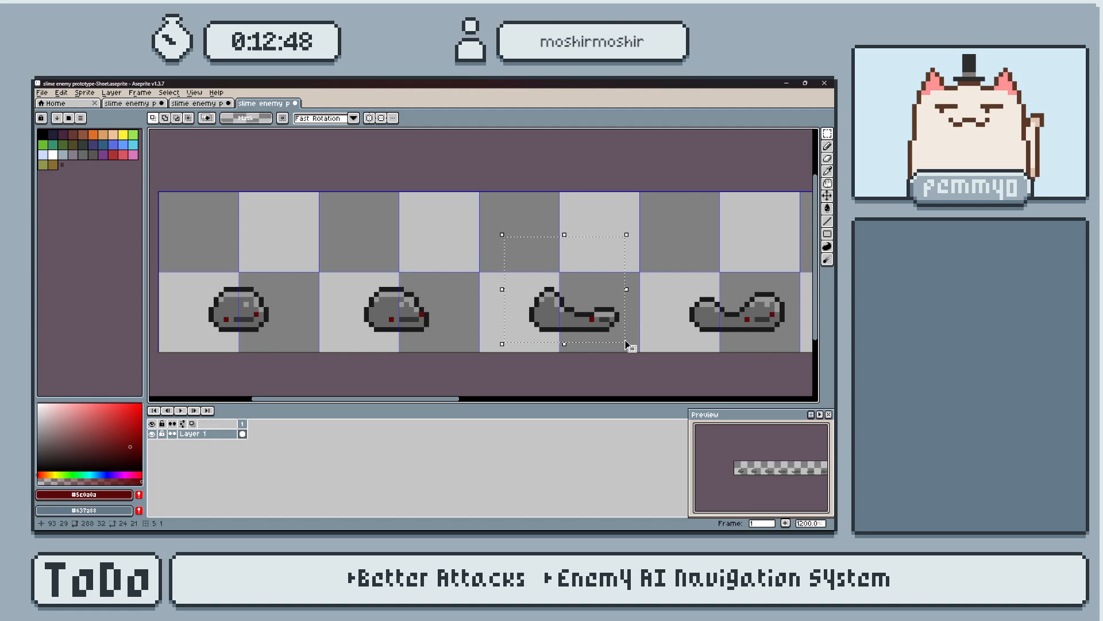
key(ctrl+z)
key(ctrl+z)
key(ctrl+z)
key(ctrl+z)
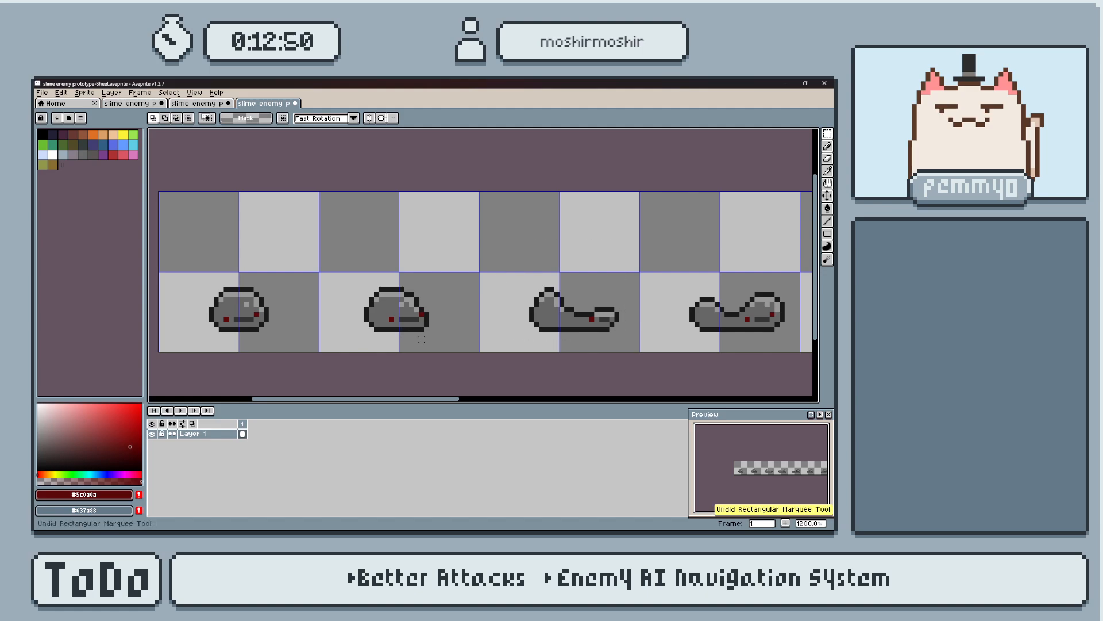
key(ctrl+d)
Close the run sheet and the earlier idle sheet without saving either of them.
scroll(430, 347, down, 4)
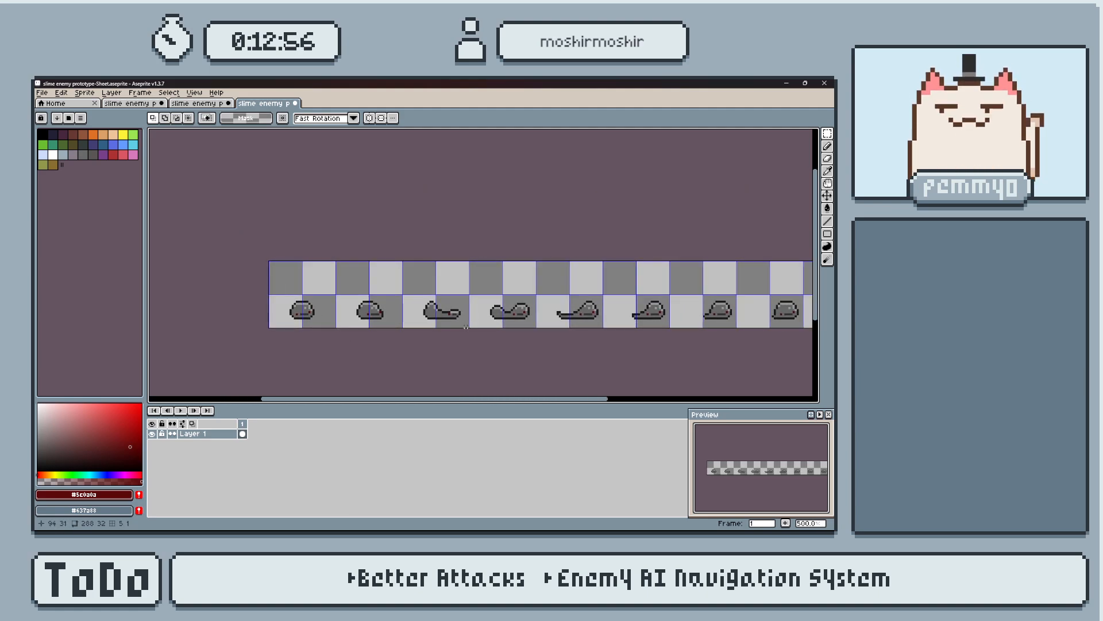
scroll(421, 313, up, 4)
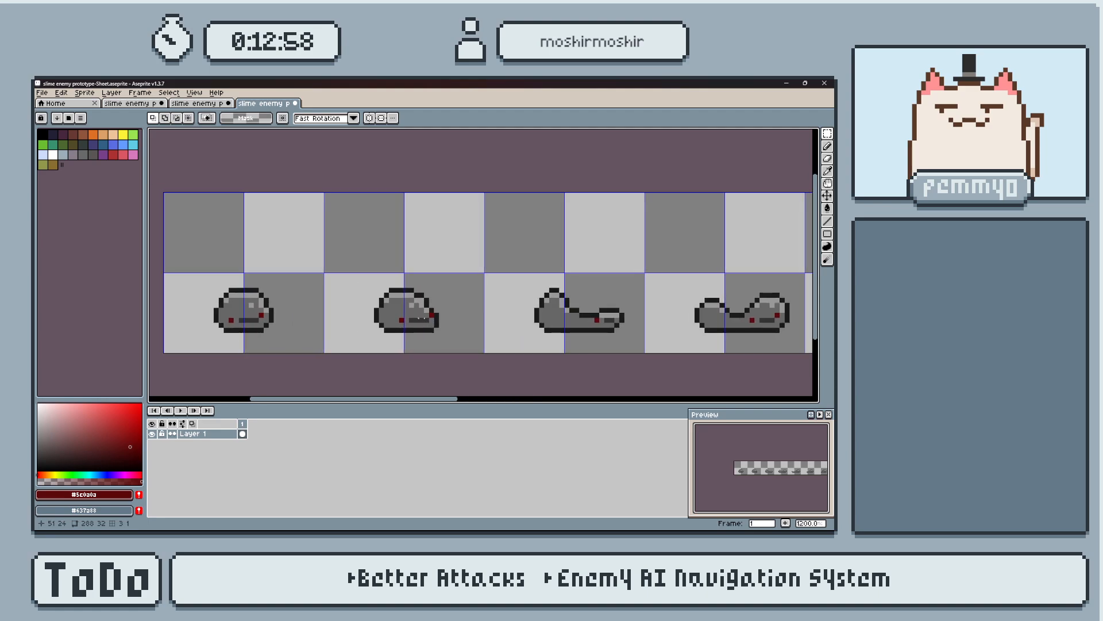
click(298, 104)
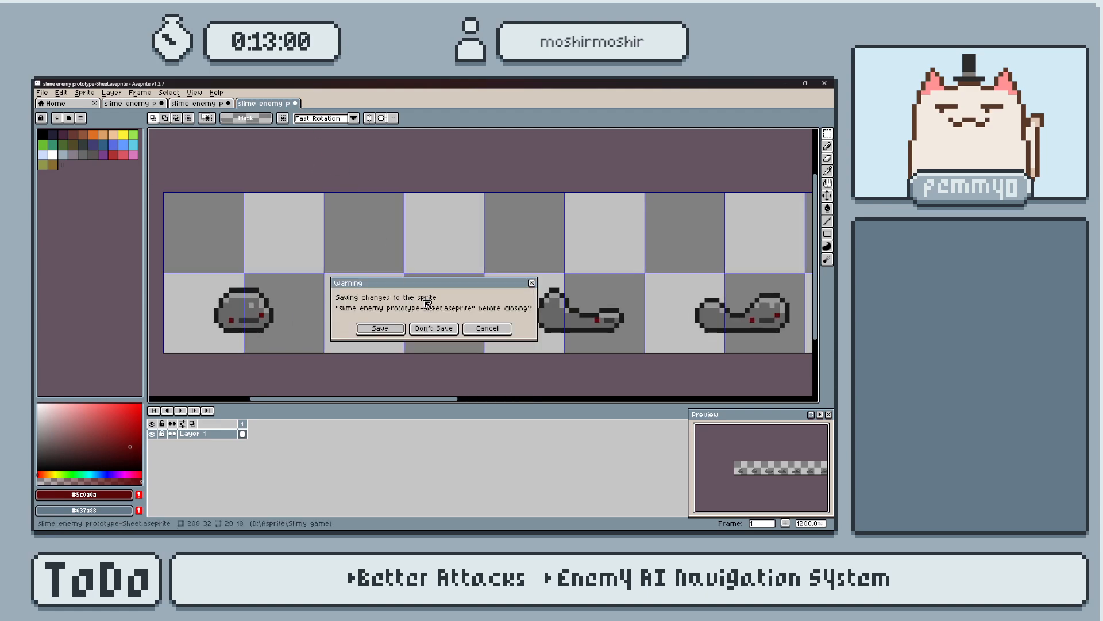
key(n)
click(228, 103)
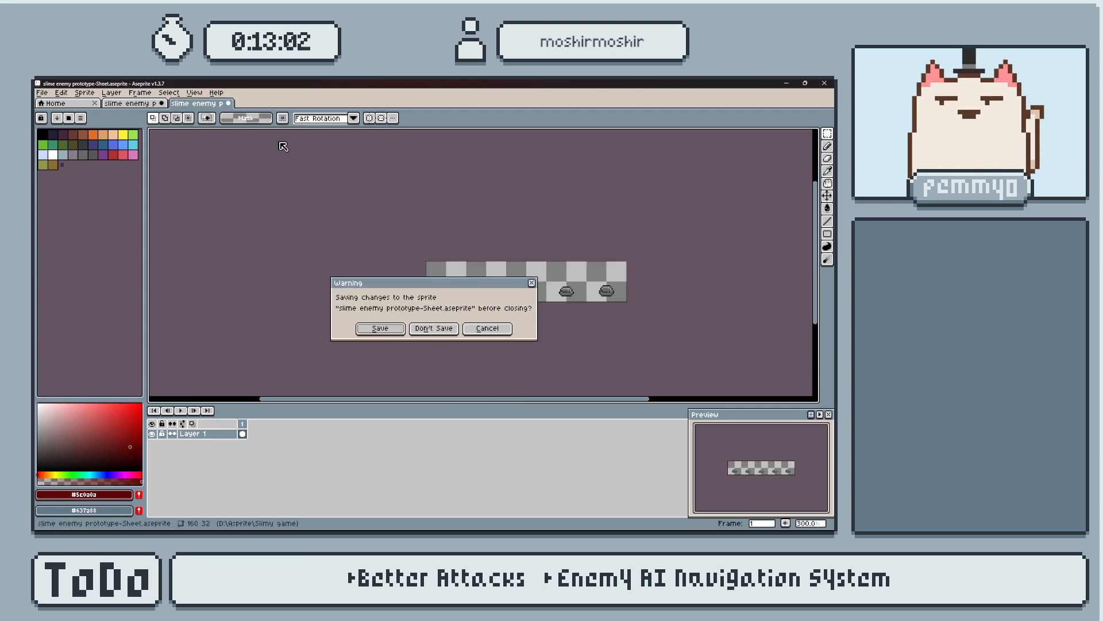
click(435, 325)
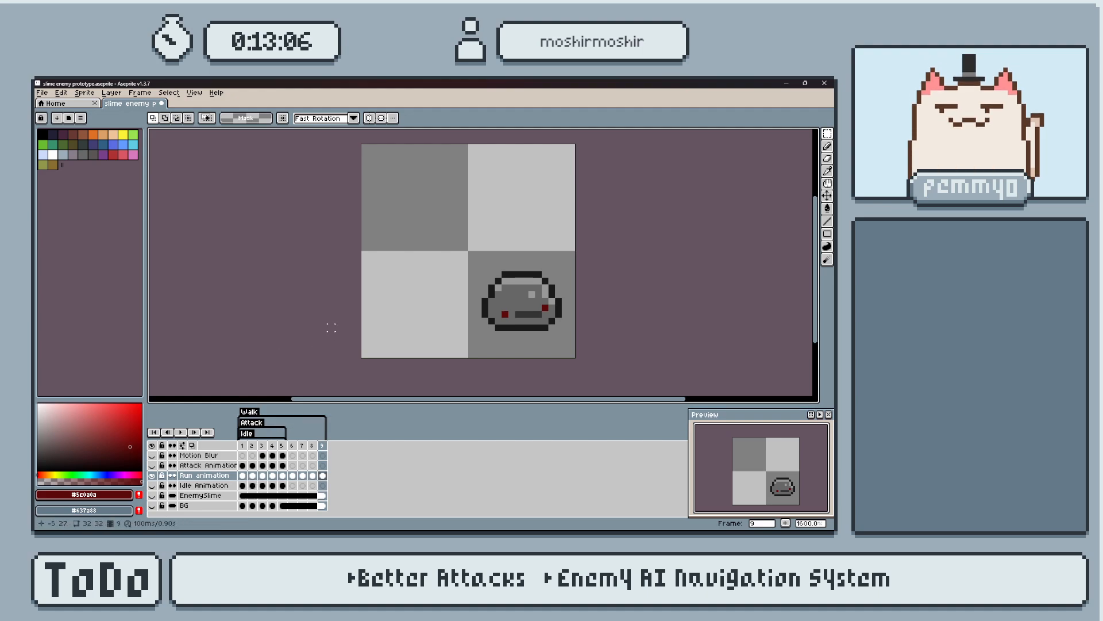
Create a new 32 by 32 pixel RGB sprite with a transparent background.
click(42, 92)
click(57, 108)
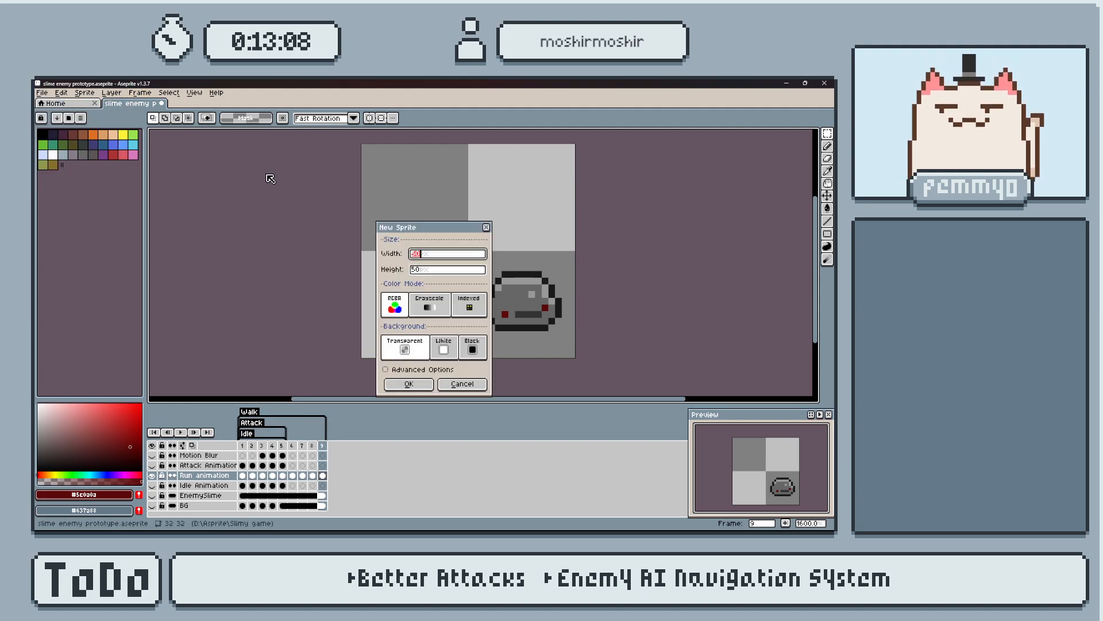
text(32)
key(Tab)
text(32)
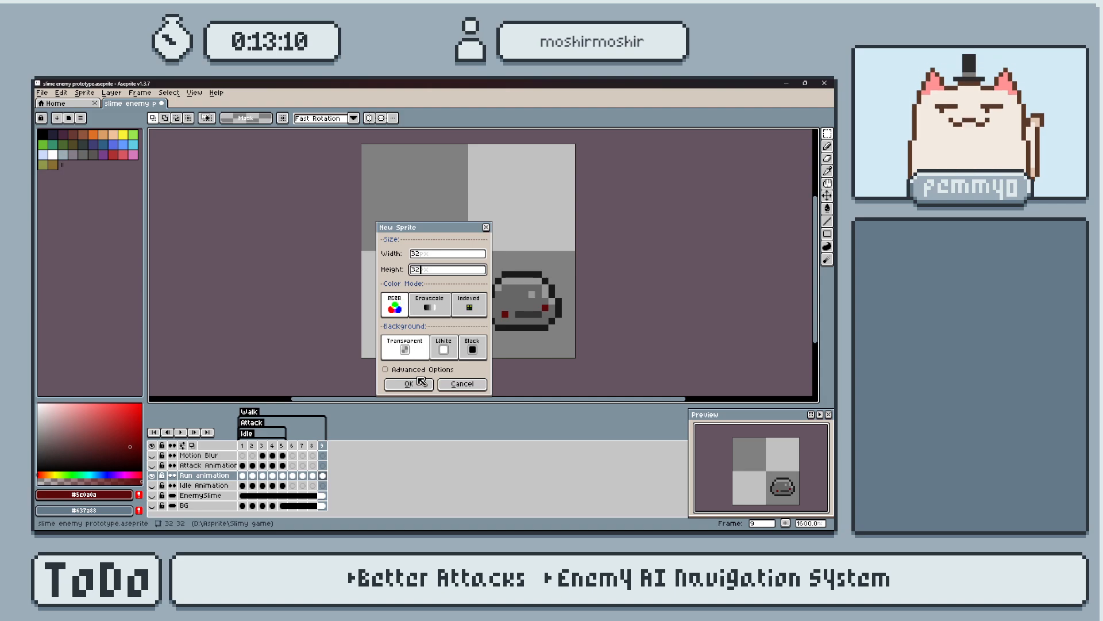
click(409, 384)
Copy the Run animation layer from the slime enemy prototype into the new sprite and delete its empty Layer 1.
click(129, 103)
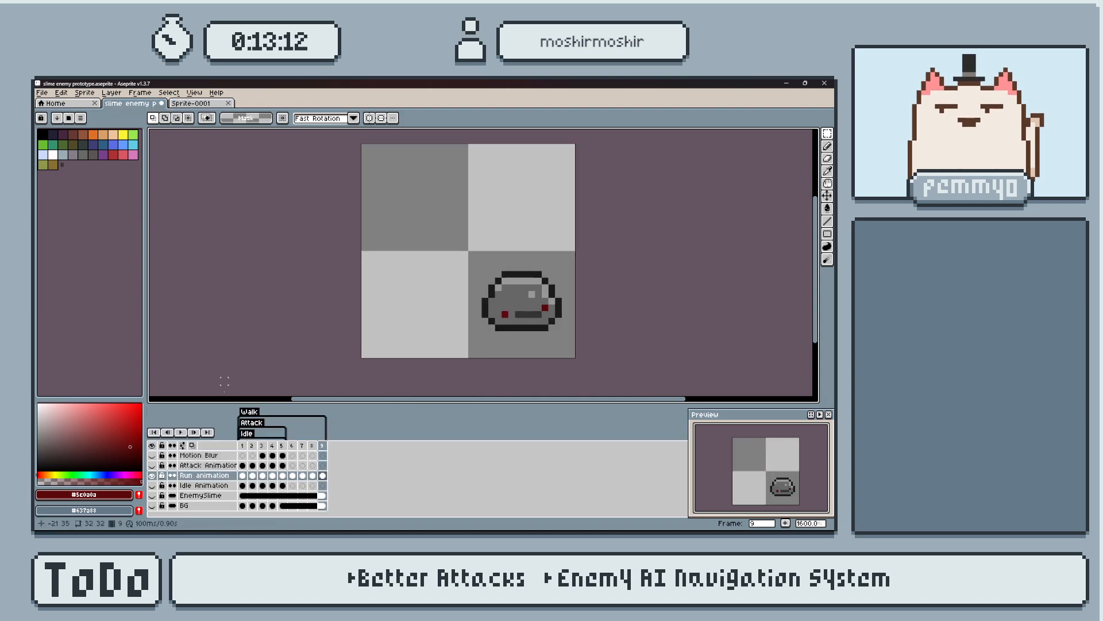
click(226, 485)
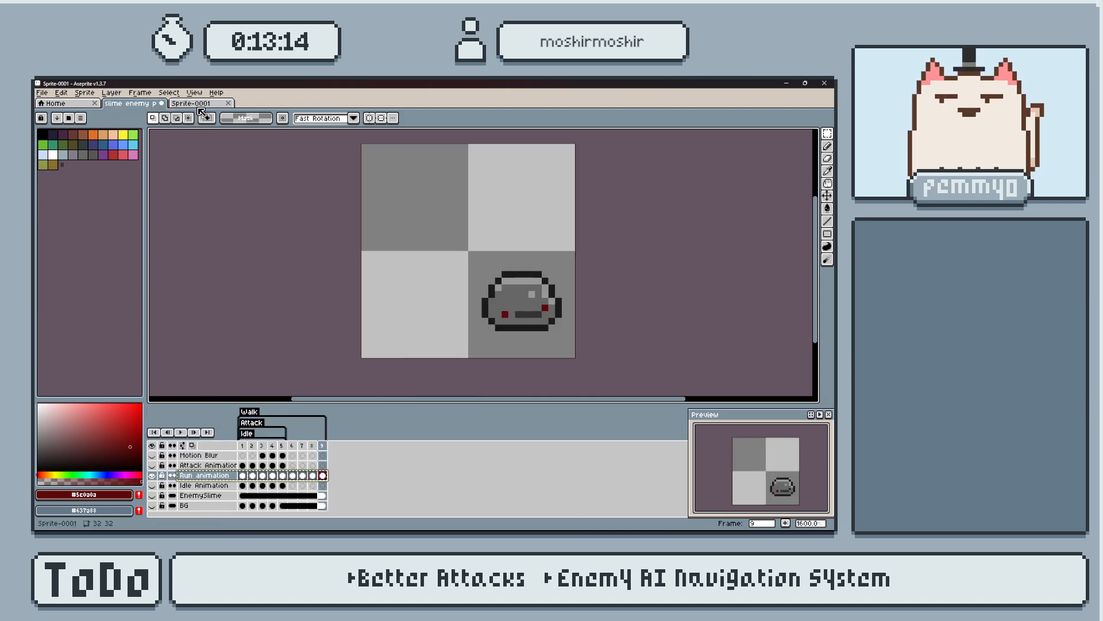
key(ctrl+Tab)
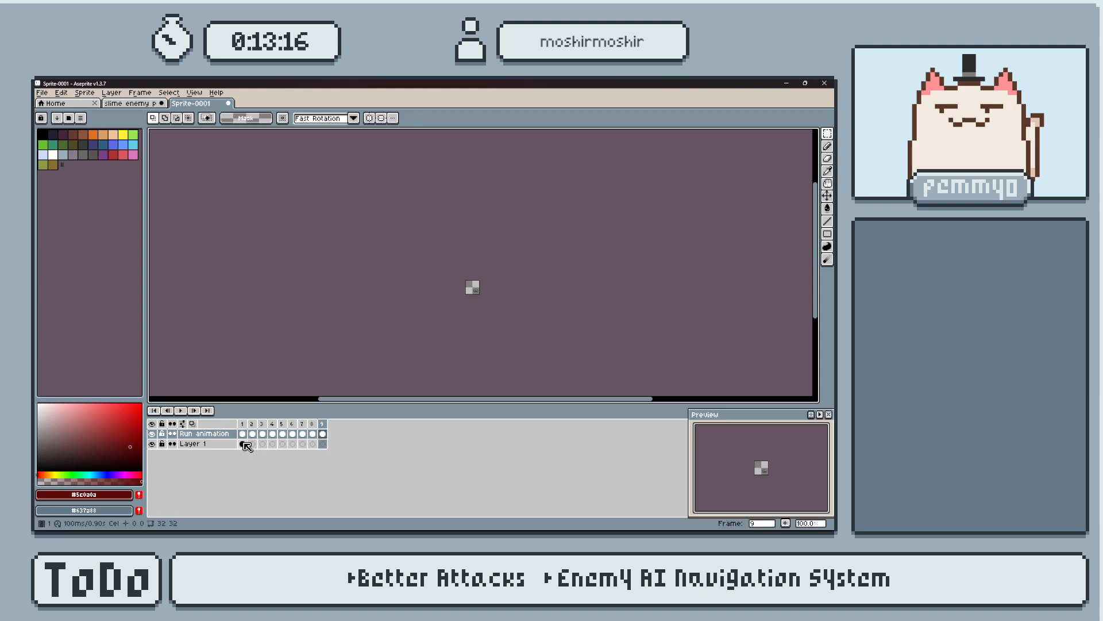
click(252, 444)
key(Delete)
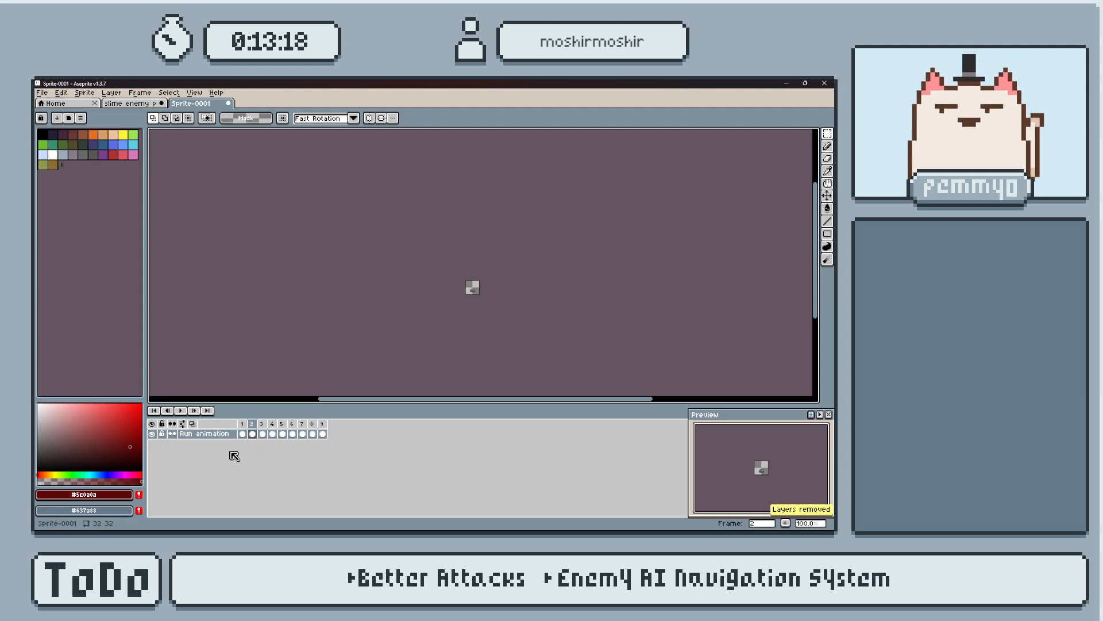
Marquee the slime in frame 2 of the run animation and shift it 1 pixel left.
scroll(478, 283, up, 8)
middle_drag(420, 299, 454, 220)
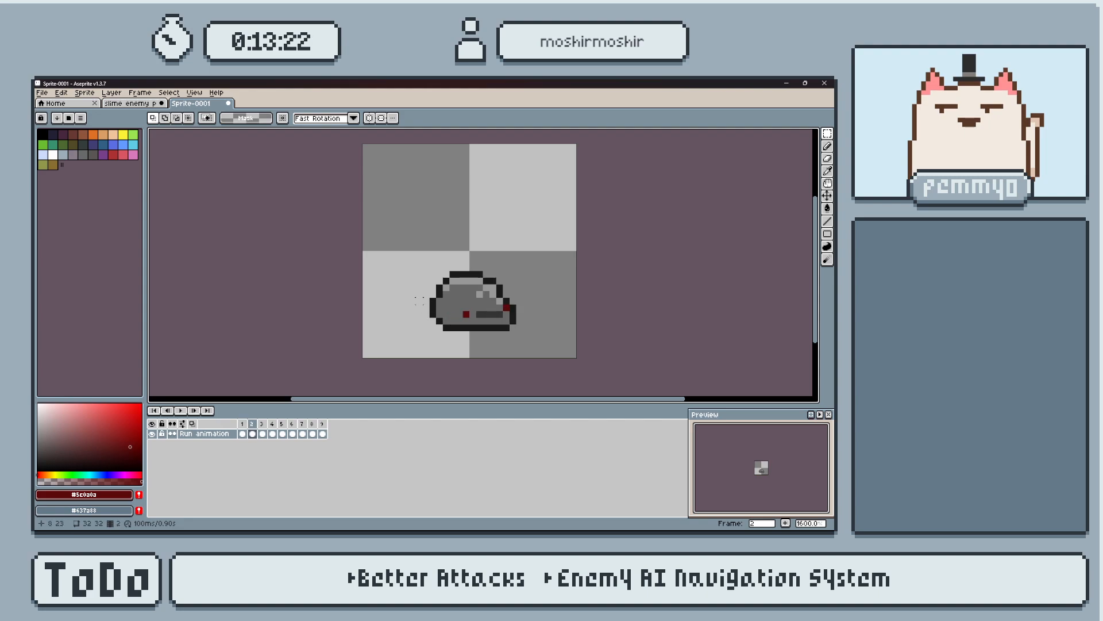
drag(408, 242, 544, 344)
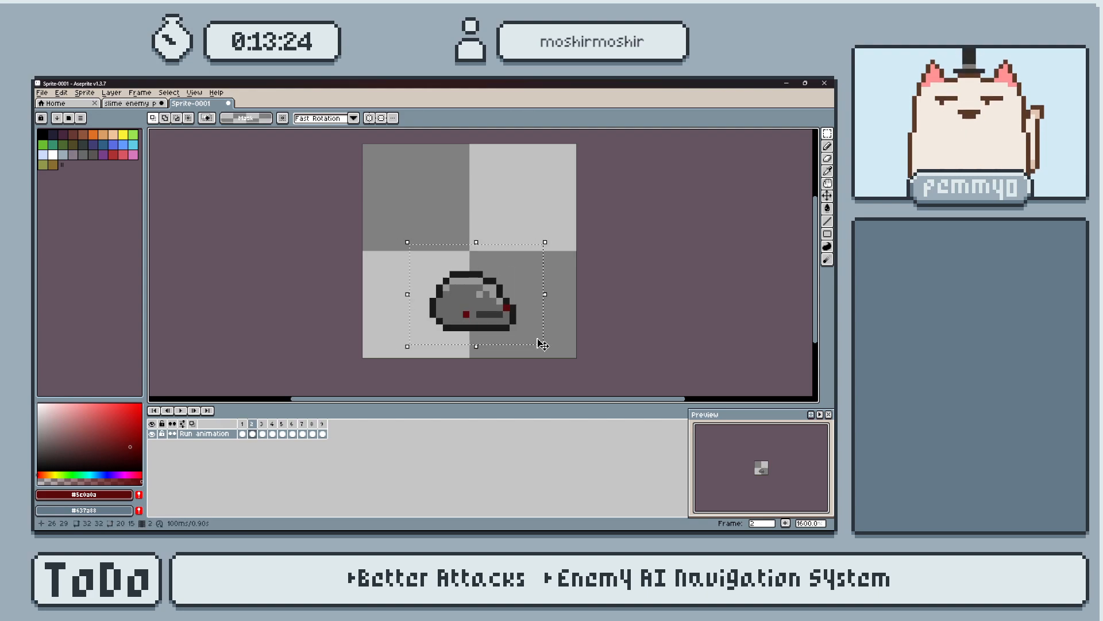
key(Left)
click(479, 347)
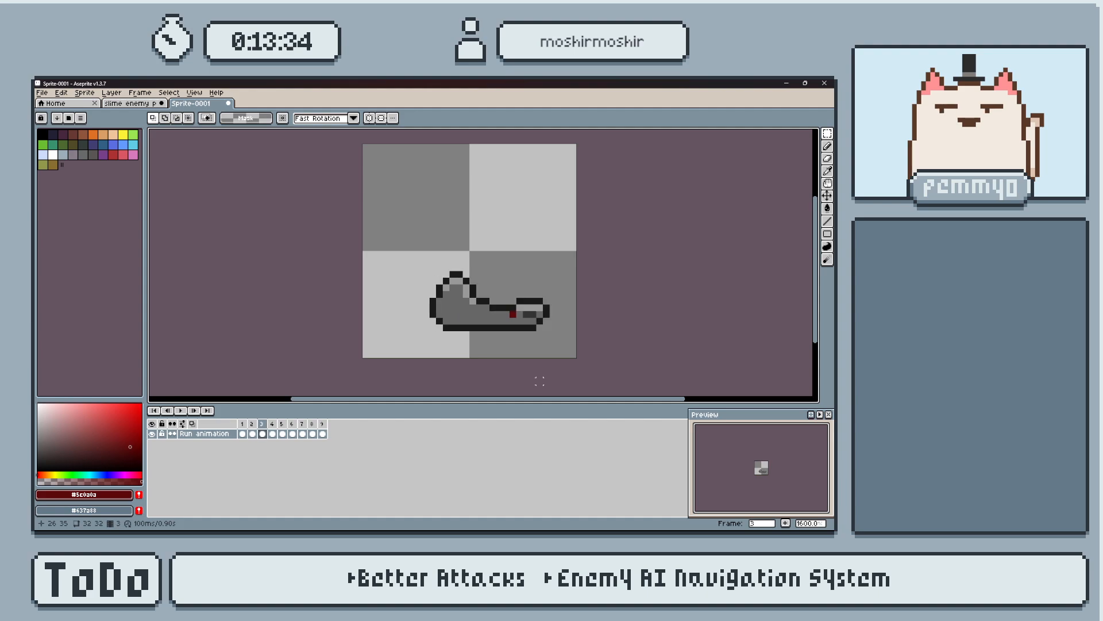
Marquee the stretched slime in frame 3, shift it 3 pixels left and deselect it.
drag(395, 243, 578, 339)
key(Left)
key(Left)
key(Left)
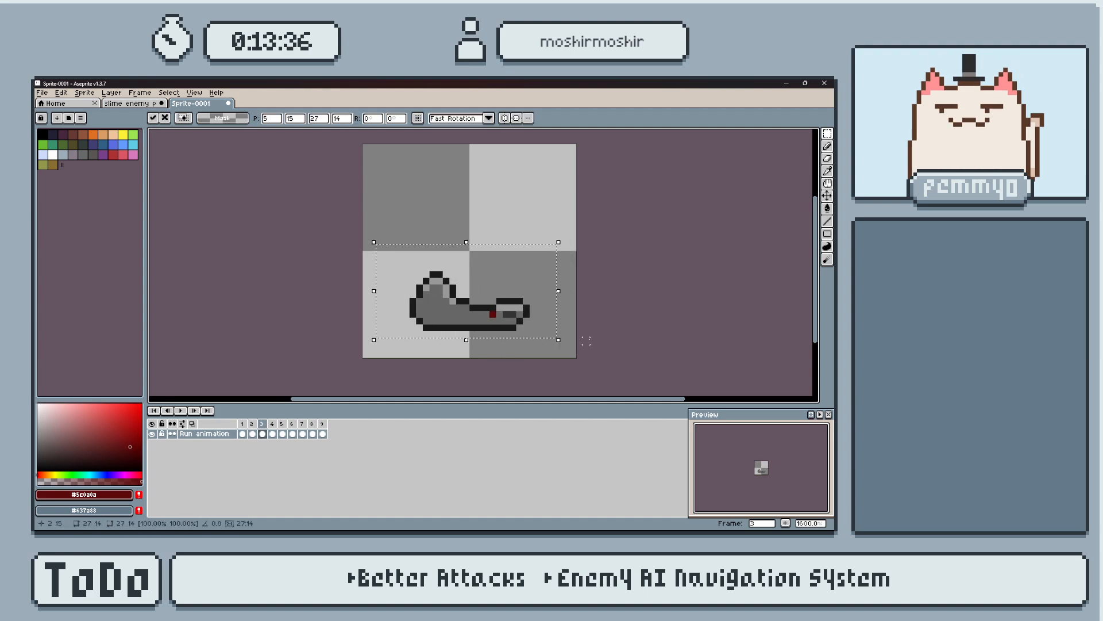
key(ctrl+d)
Step back and forth through the first four frames to compare the slime's position between them.
key(Left)
key(Left)
key(Left)
key(Right)
key(Right)
key(Right)
key(Left)
key(Left)
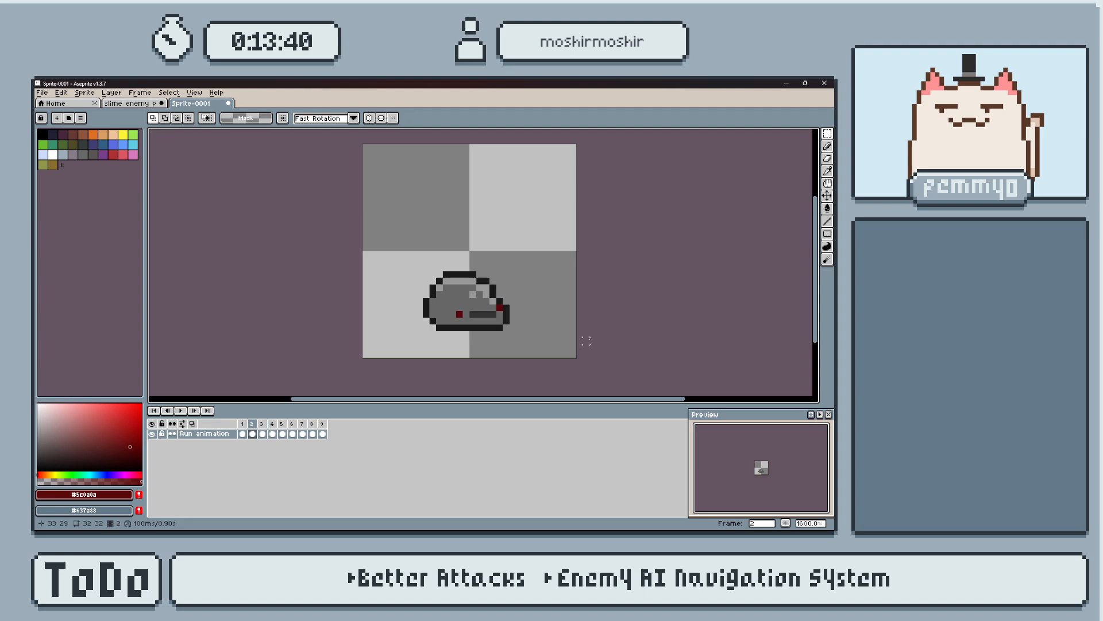
key(Right)
key(Right)
key(Right)
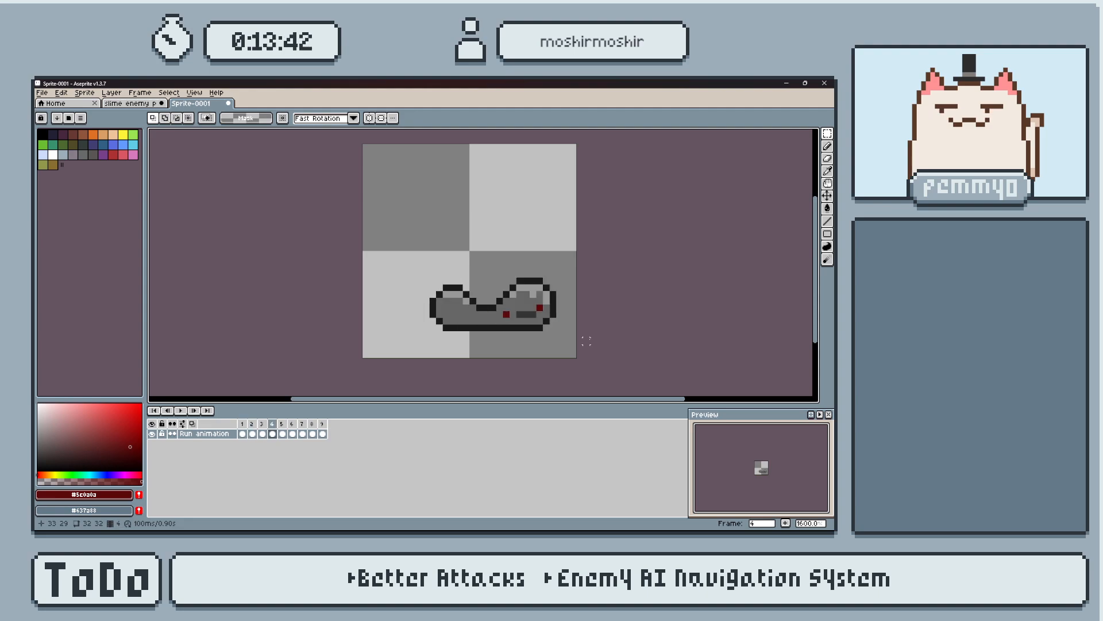
Marquee the slime in frame 4, shift it 3 pixels left and deselect it.
drag(354, 202, 565, 353)
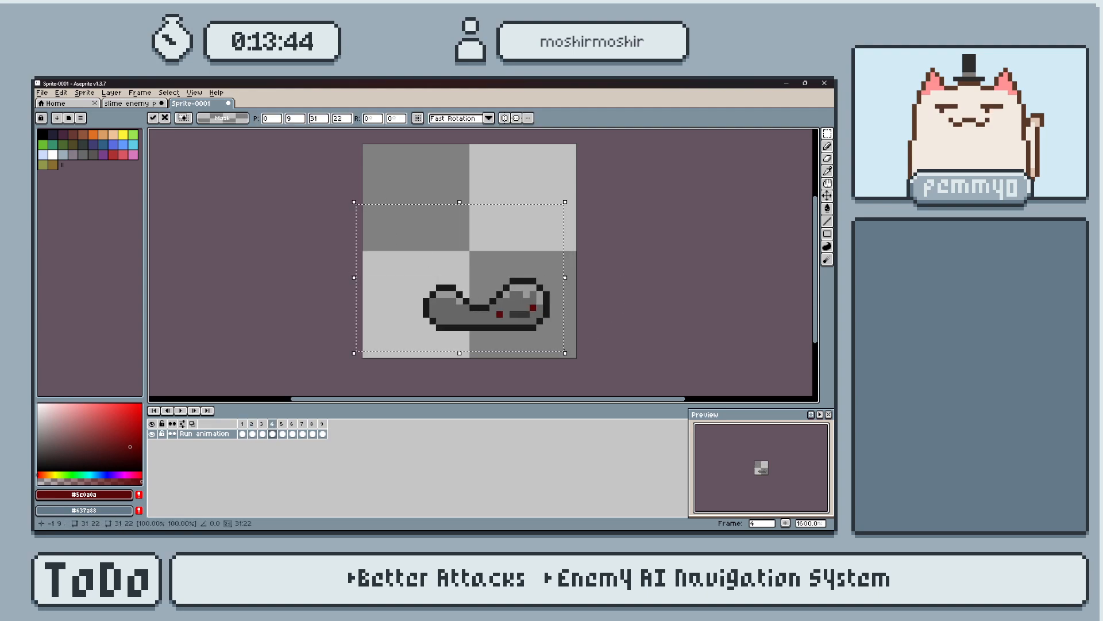
key(Left)
key(Left)
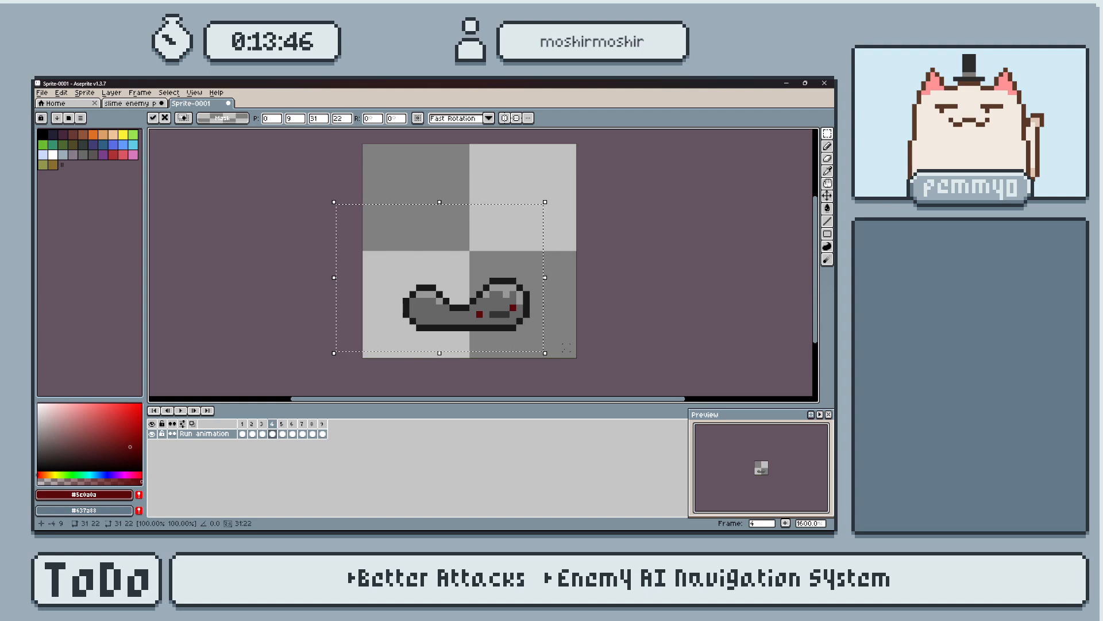
key(Return)
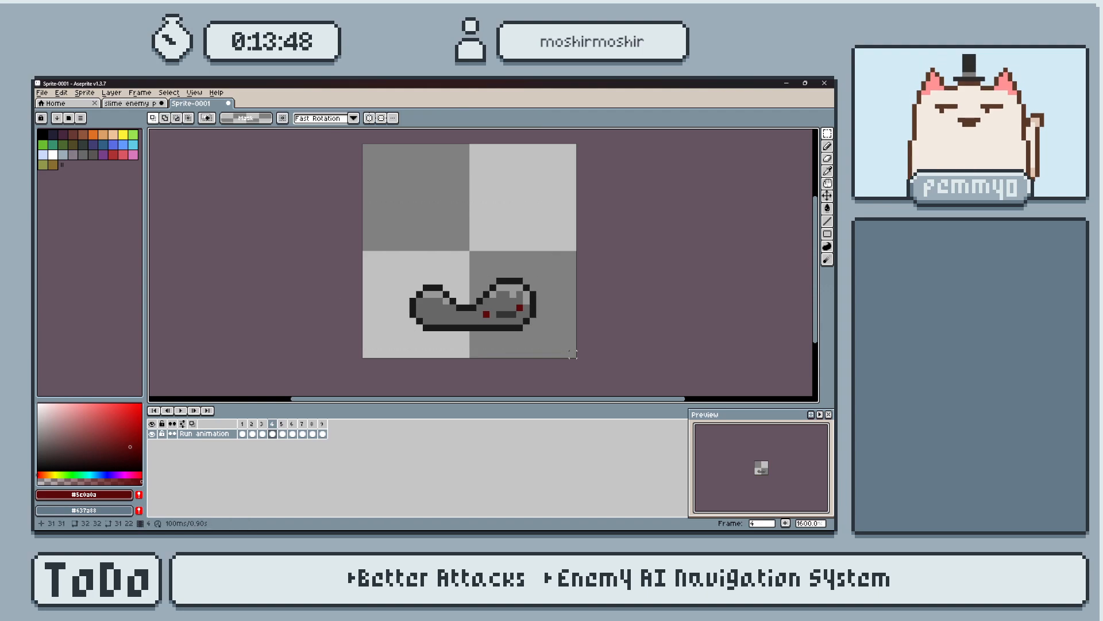
Marquee the slime in frame 5, shift it 4 pixels left and deselect it.
key(Right)
drag(397, 232, 569, 347)
key(Left)
key(Left)
key(Left)
key(Left)
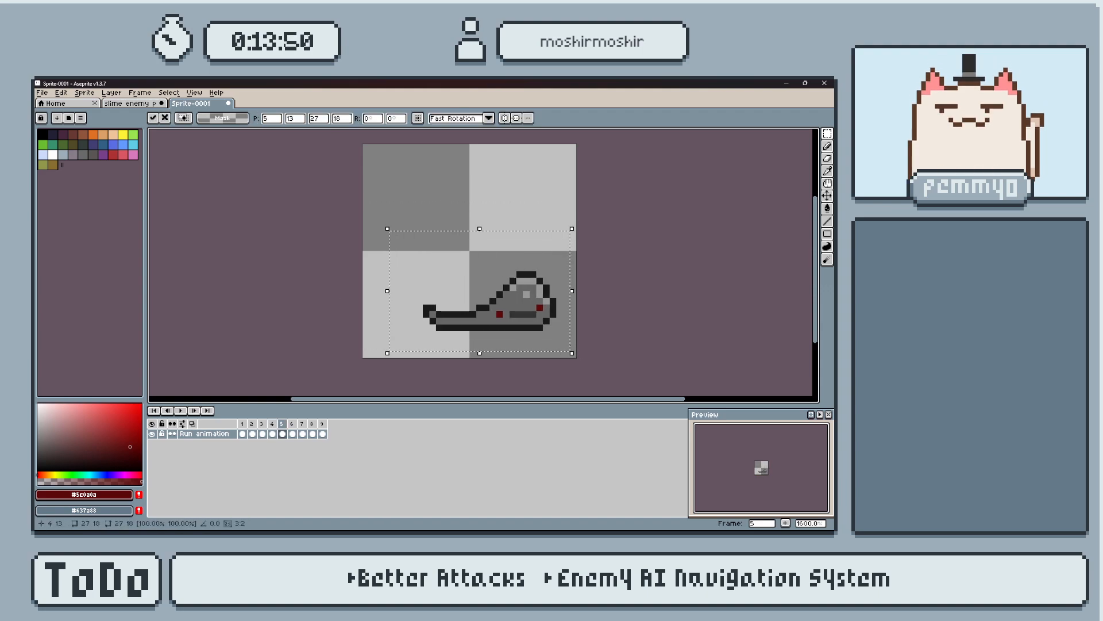
key(Return)
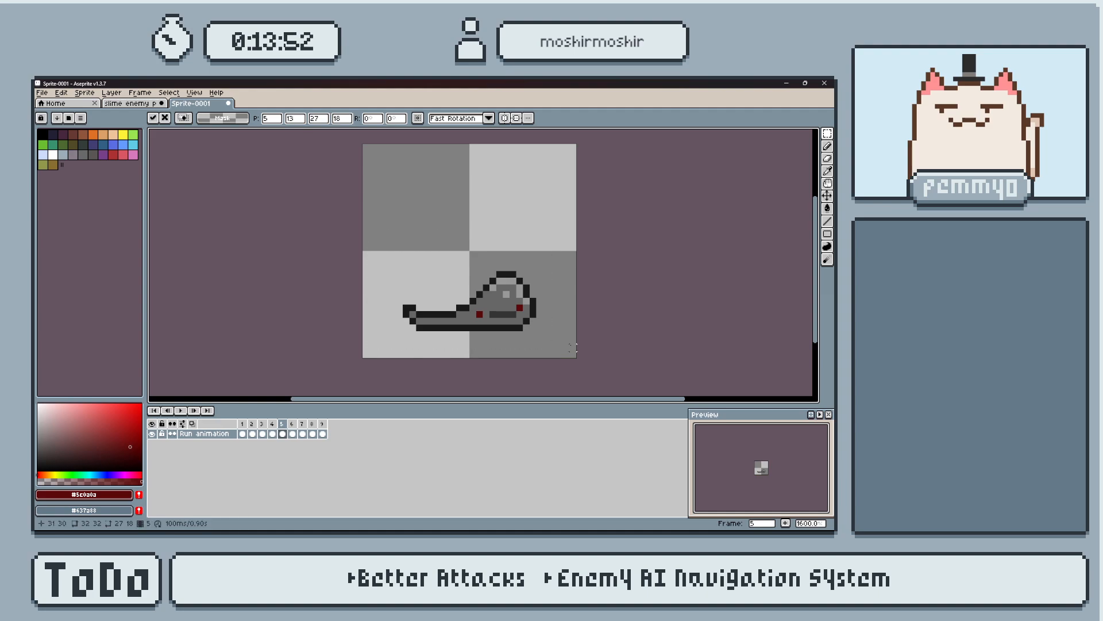
Marquee the slime in frame 6, shift it 5 pixels left and deselect it.
key(Right)
drag(399, 218, 571, 348)
key(Left)
key(Left)
key(Left)
key(Left)
key(Left)
key(Left)
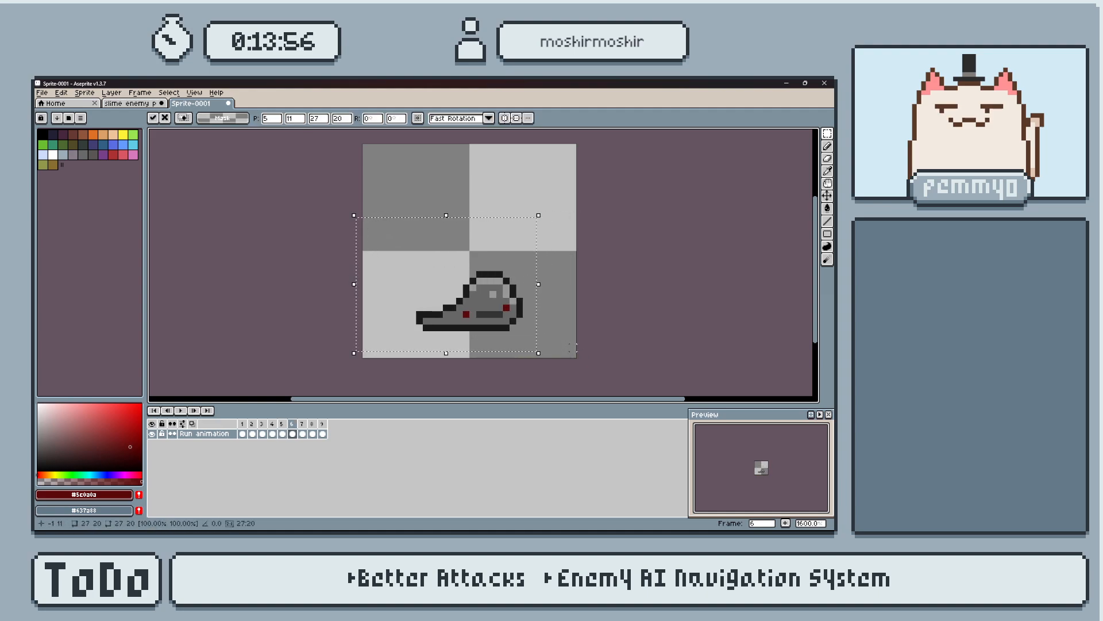
key(Right)
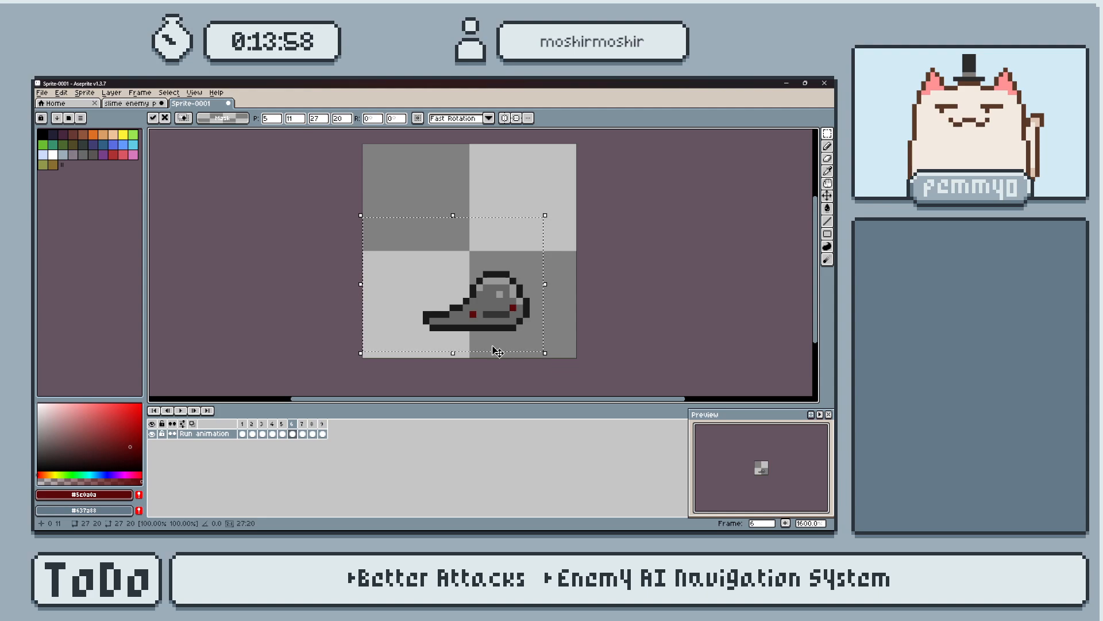
key(Left)
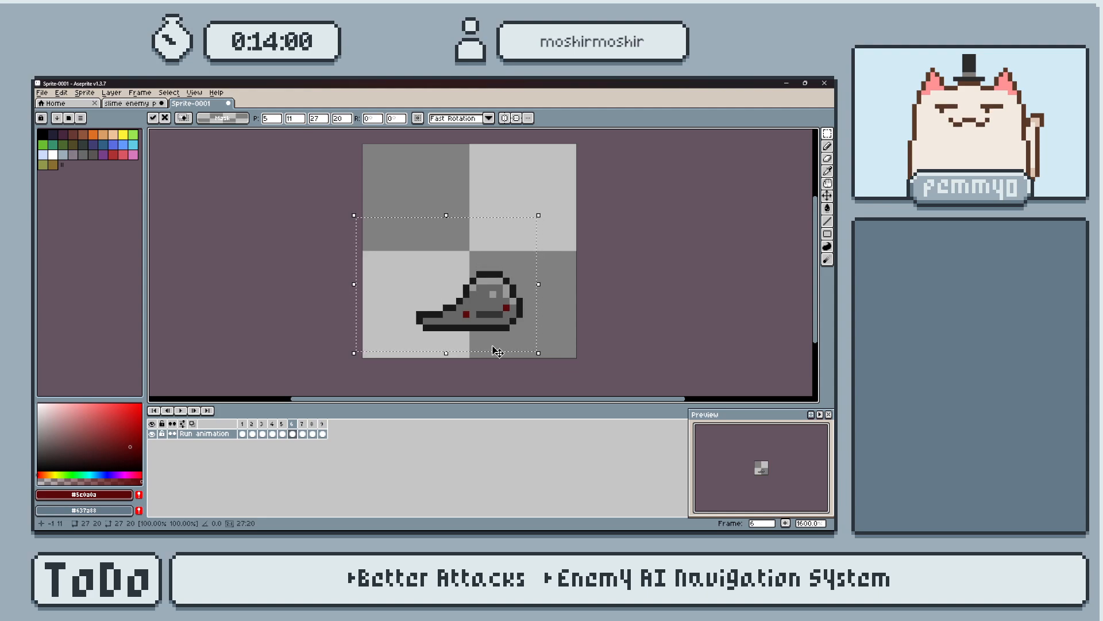
key(Right)
key(ctrl+d)
Step through the run animation's frames to check how the repositioned slimes line up, ending on frame 7.
key(Left)
key(Right)
key(Left)
key(Left)
key(Right)
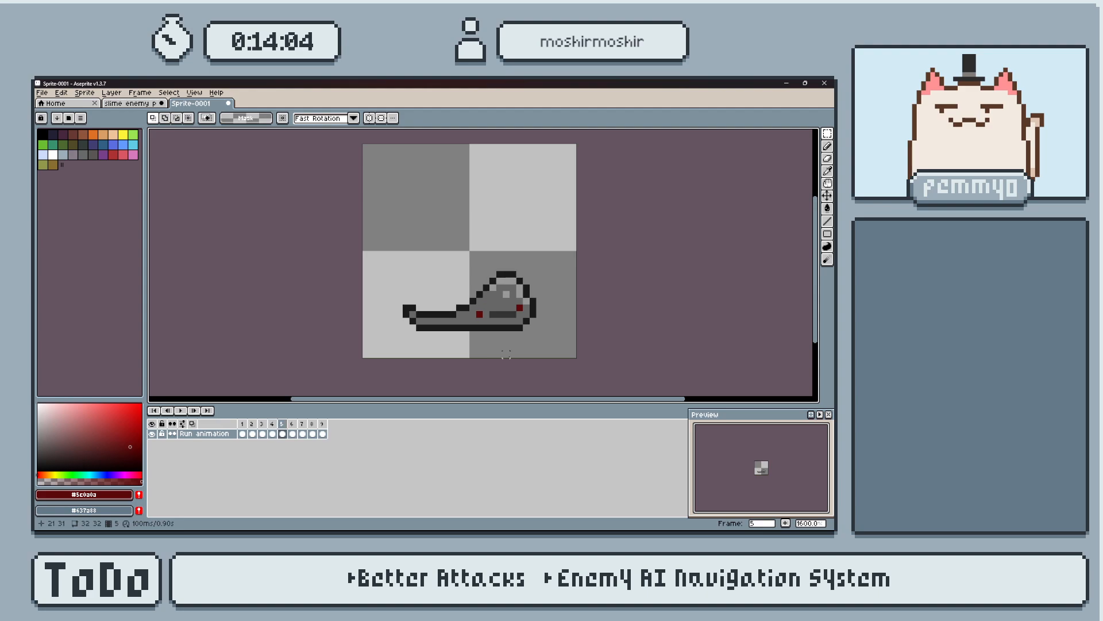
key(Right)
key(Right)
key(Right)
key(Right)
key(Right)
key(Right)
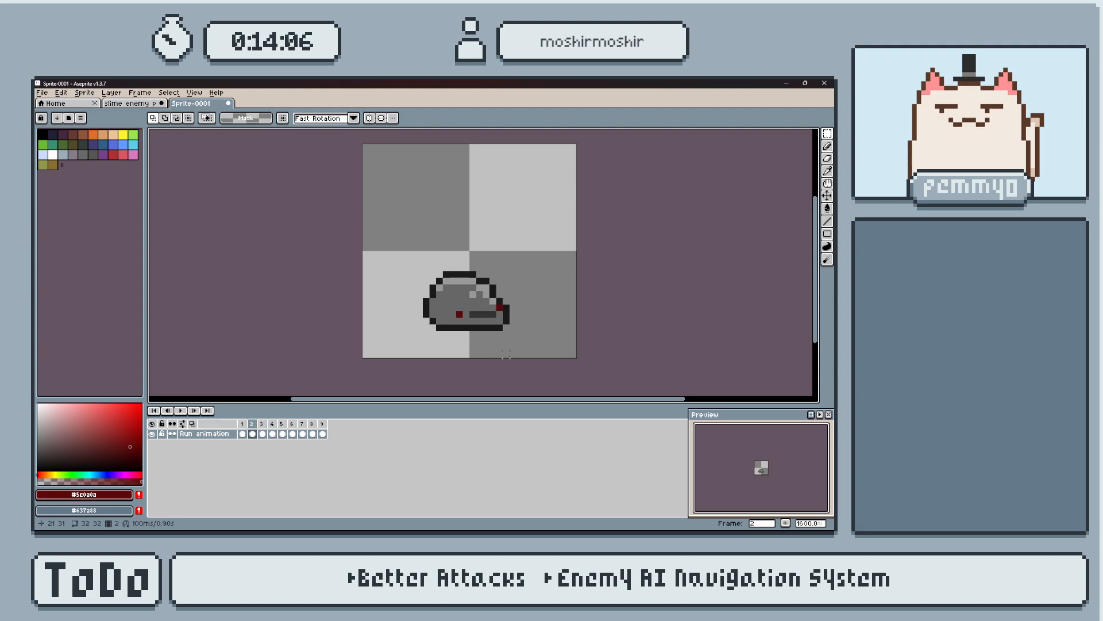
key(Right)
key(Right)
key(Right)
key(Right)
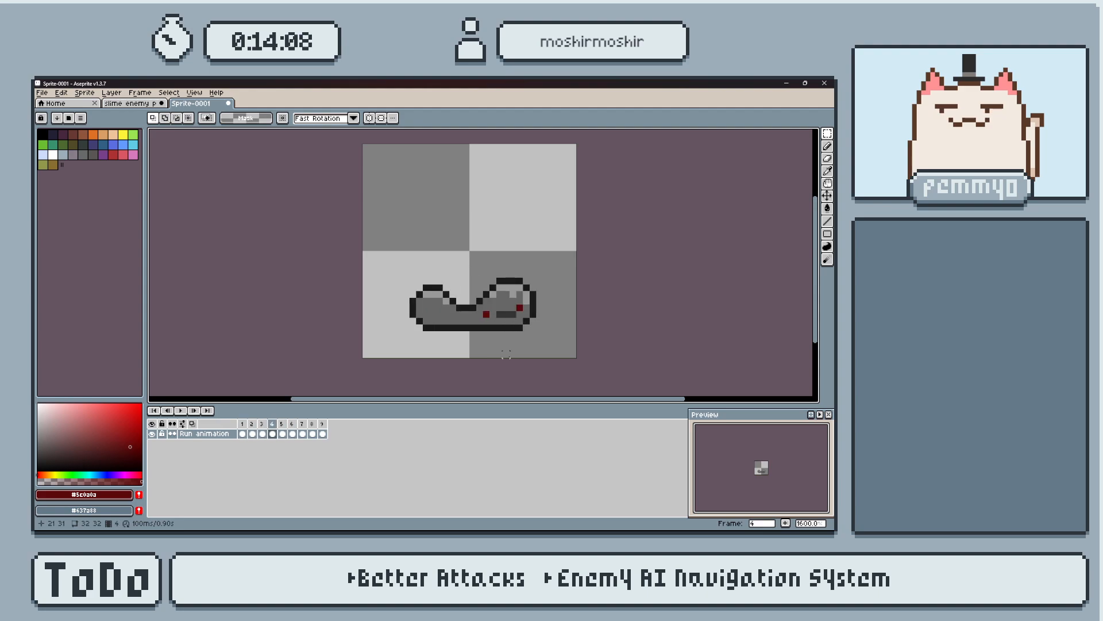
key(Right)
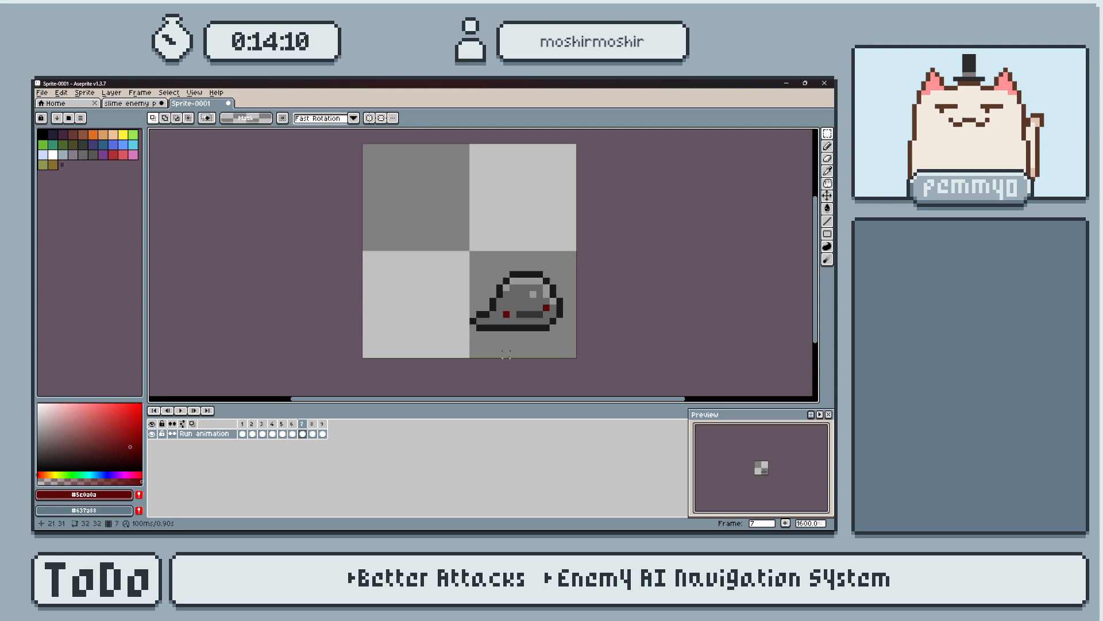
Marquee the slime in frame 7, shift it 6 pixels left and deselect it.
drag(422, 217, 578, 352)
key(Left)
key(Left)
key(Left)
key(Left)
key(Left)
key(Left)
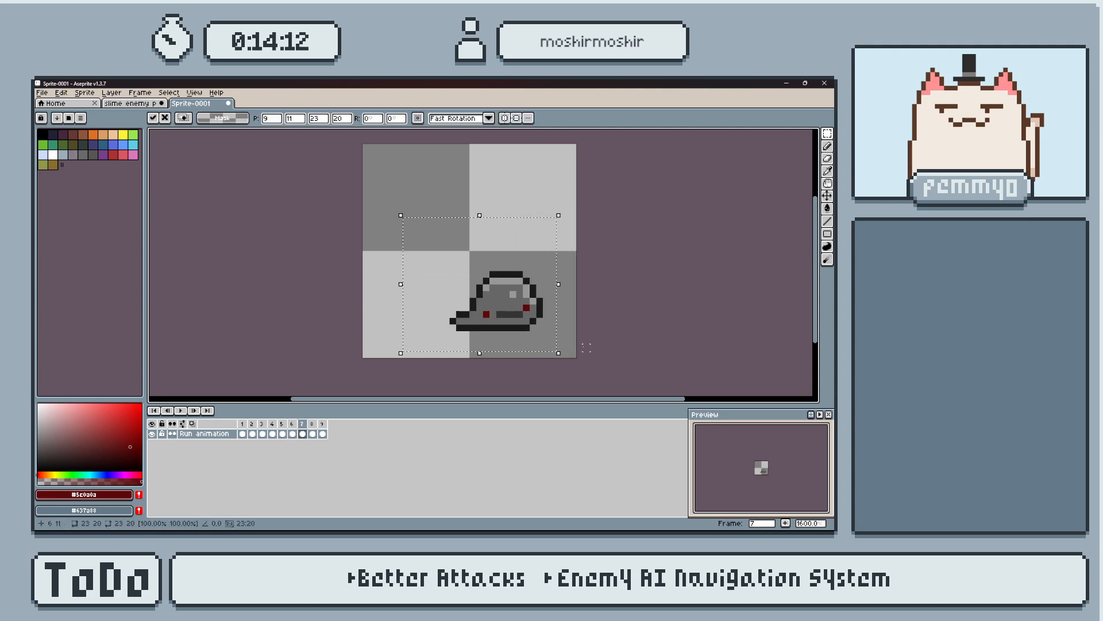
key(Left)
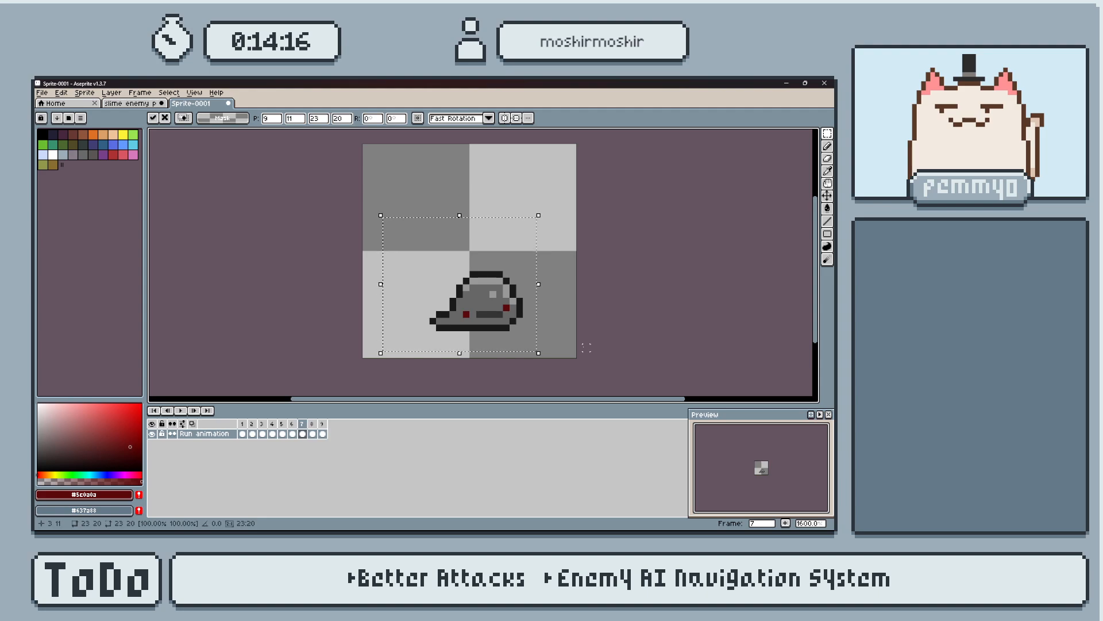
key(ctrl+d)
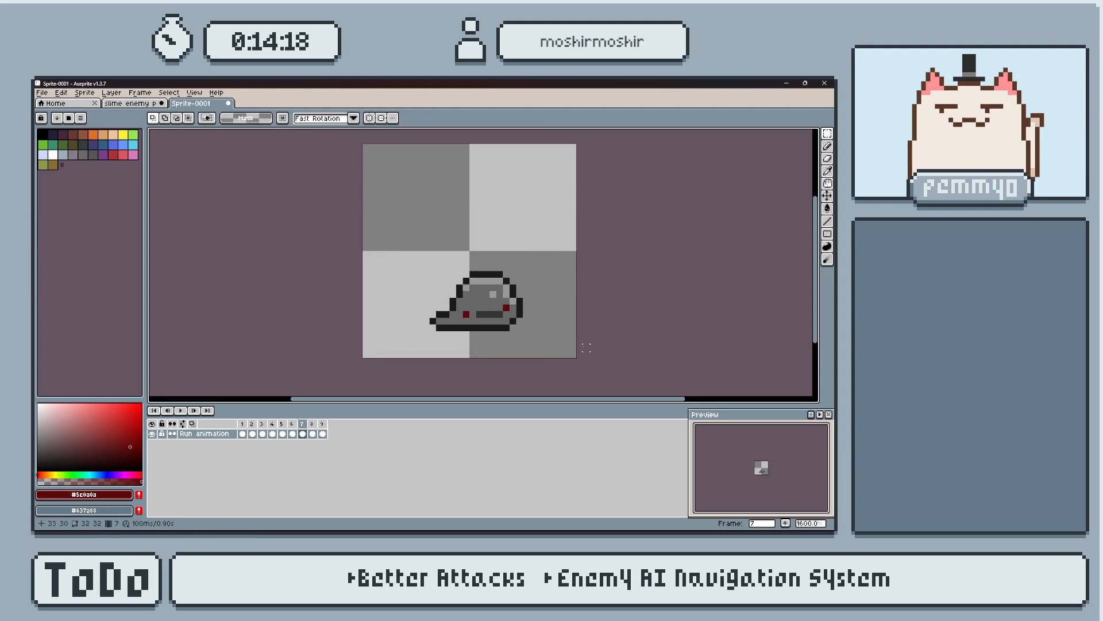
Compare the neighbouring frames, then marquee the slime in frame 8 and shift it 7 pixels left.
key(Left)
key(Left)
key(Right)
key(Right)
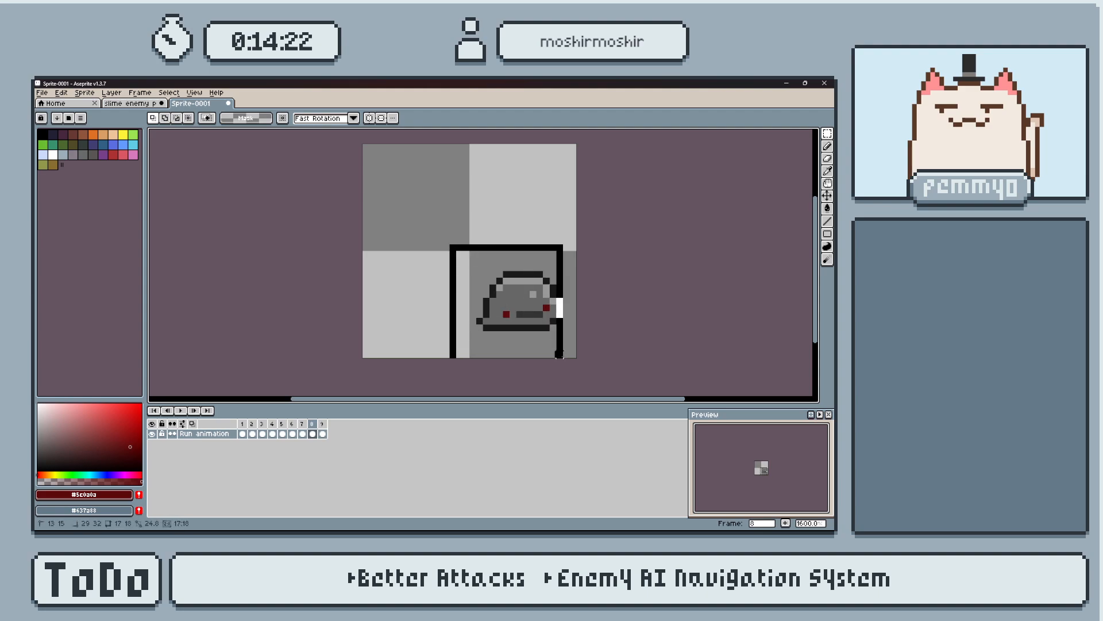
drag(559, 365, 566, 341)
key(Left)
key(Left)
key(Left)
key(Left)
key(Left)
key(Left)
key(Left)
key(Left)
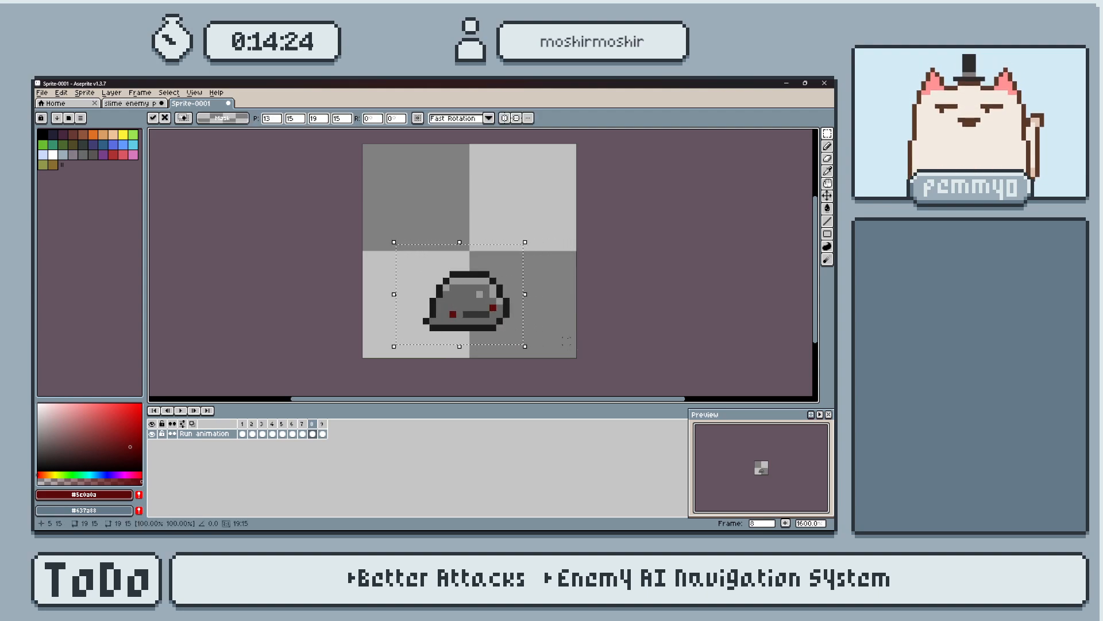
key(ctrl+d)
Marquee the slime in frame 9, shift it 8 pixels left and deselect it.
key(Left)
key(Right)
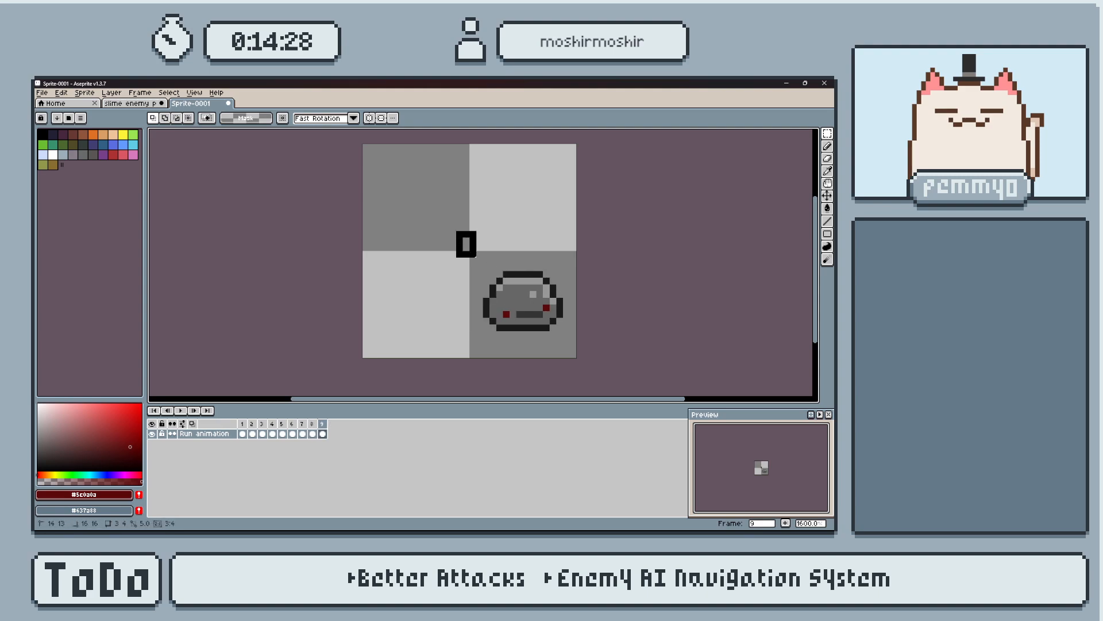
drag(460, 239, 575, 345)
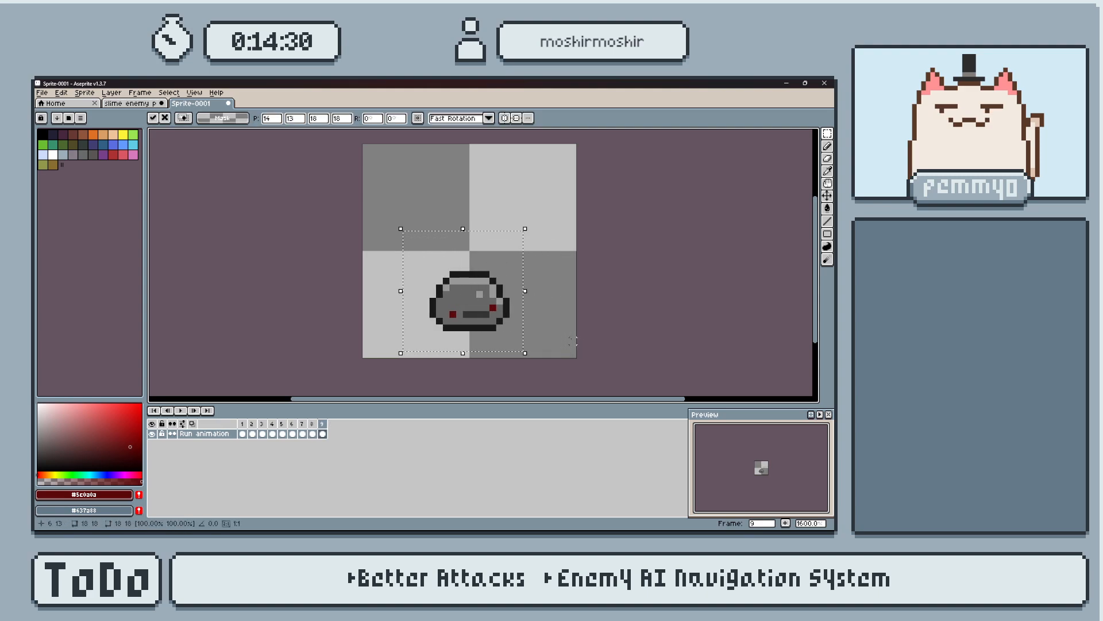
key(ctrl+d)
Play back the run animation to check the slime's motion, and stop the playback.
key(Return)
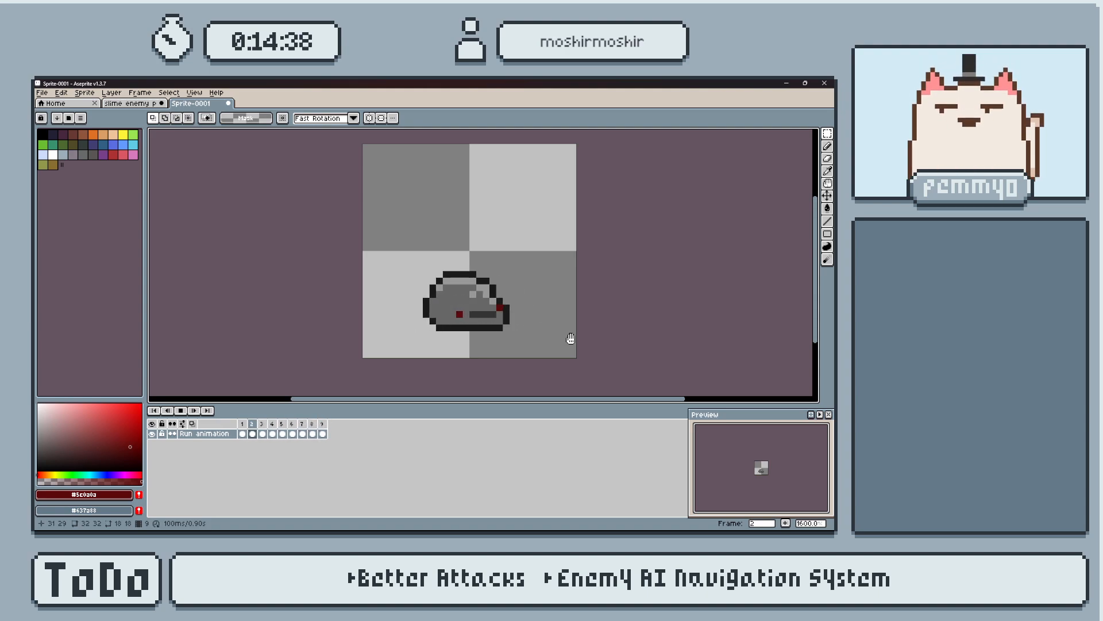
key(Return)
key(Return)
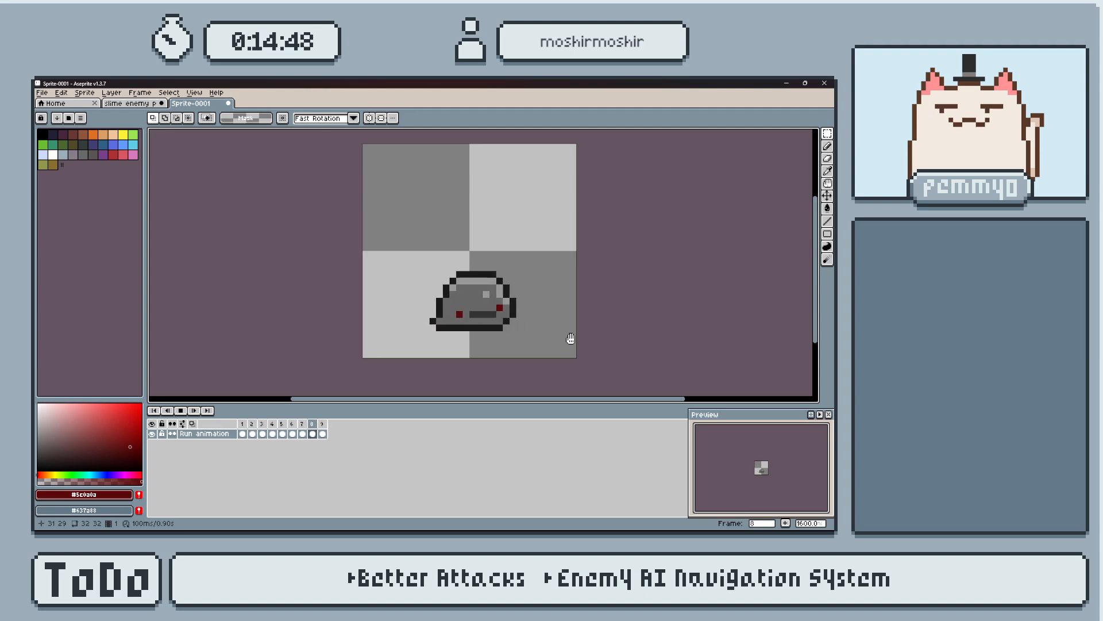
key(Return)
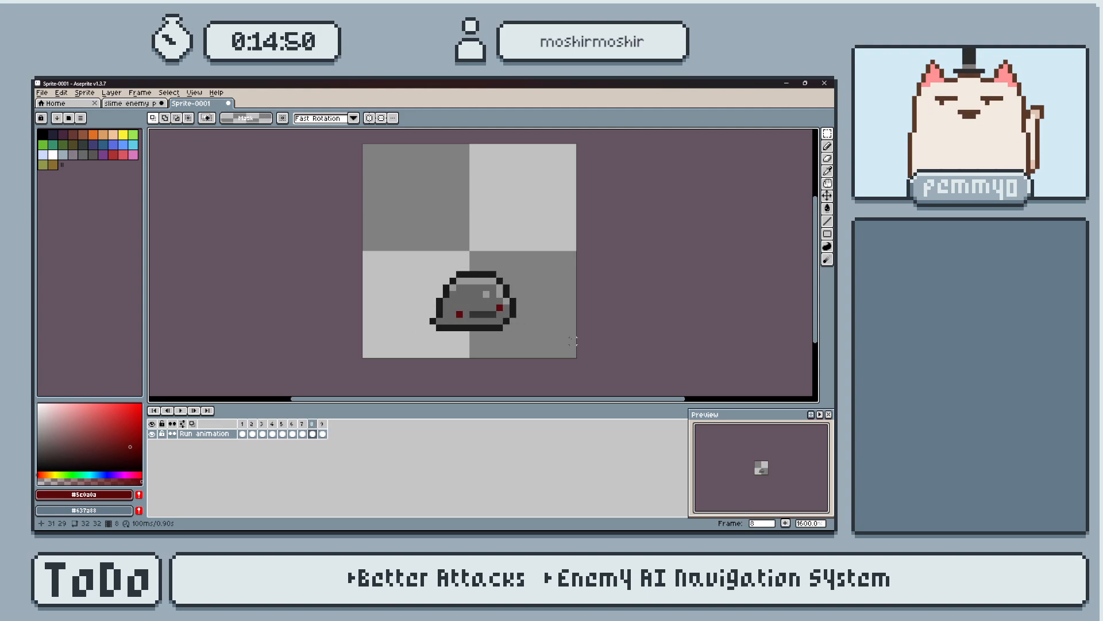
Generate a sprite sheet from all frames and visible layers of the run animation, opened as a new sprite.
key(ctrl+e)
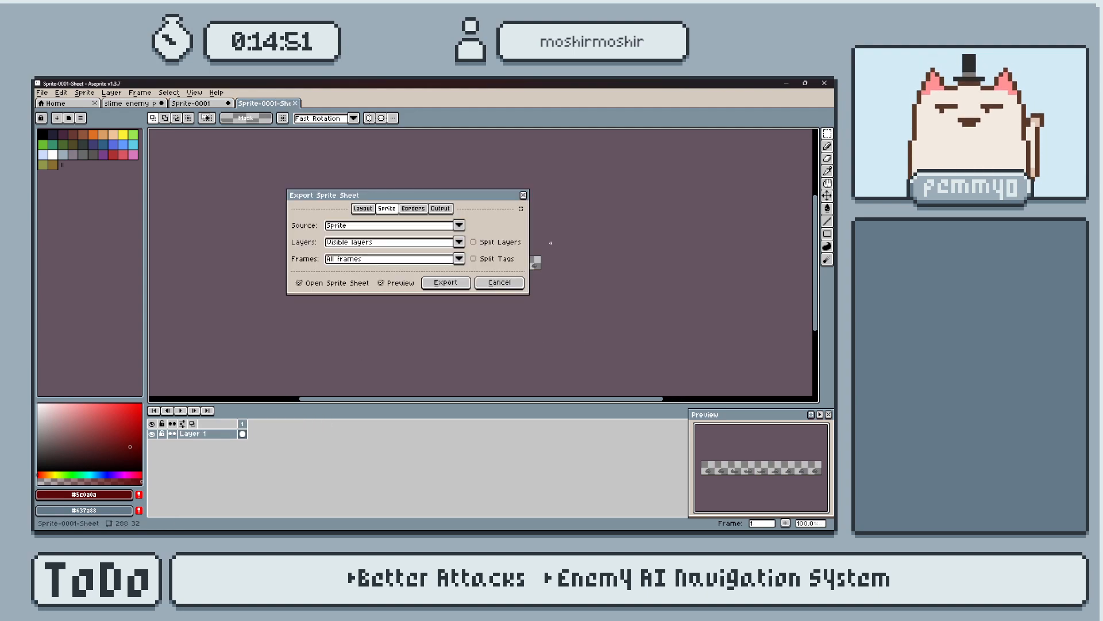
click(442, 282)
scroll(529, 276, up, 4)
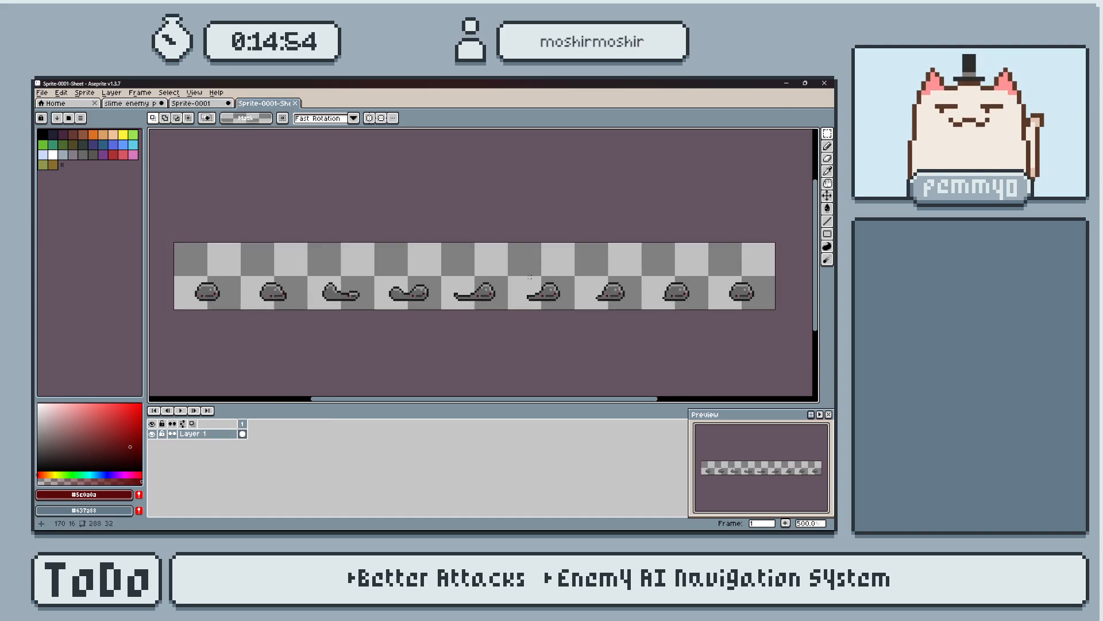
Export the run sheet as "slime enemy run.png" in the Enemies folder at 100% size.
key(ctrl+alt+shift+s)
click(440, 172)
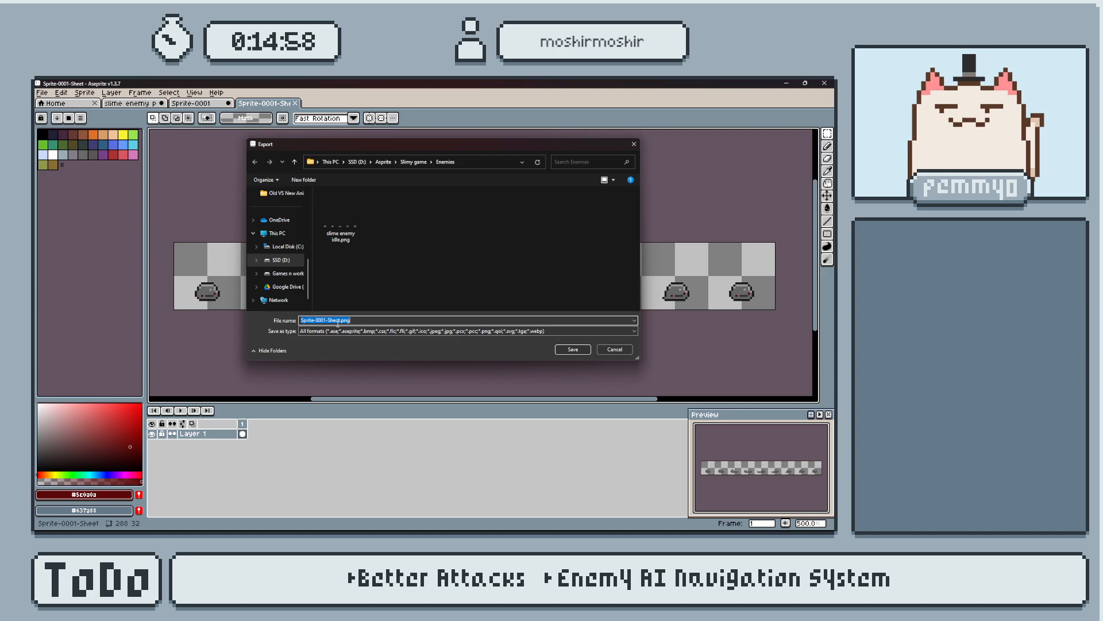
click(341, 218)
double_click(336, 321)
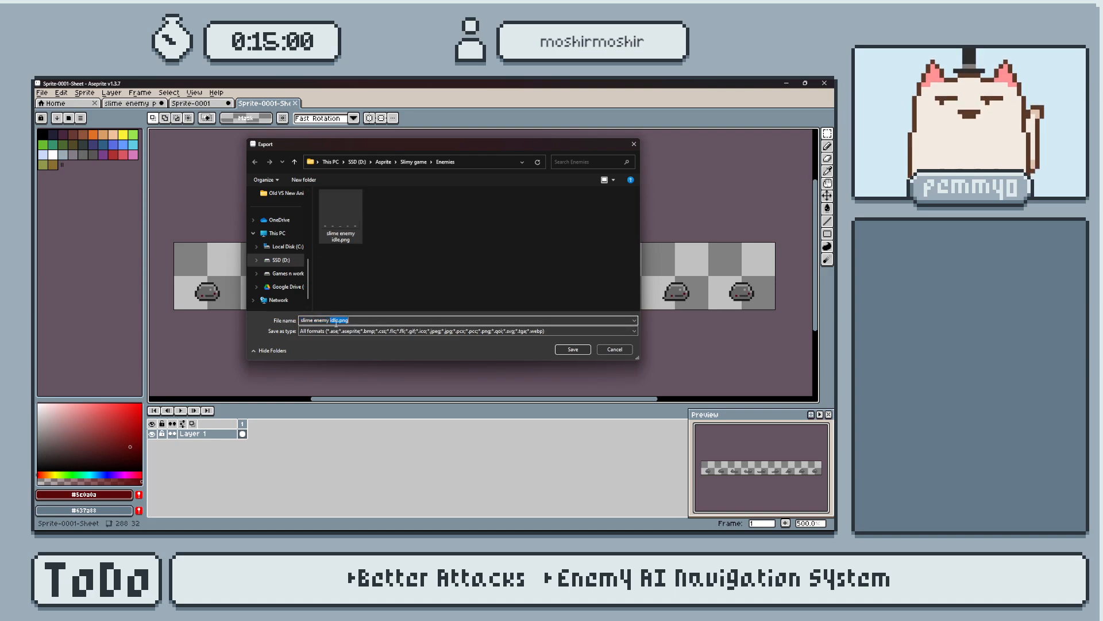
key(BackSpace)
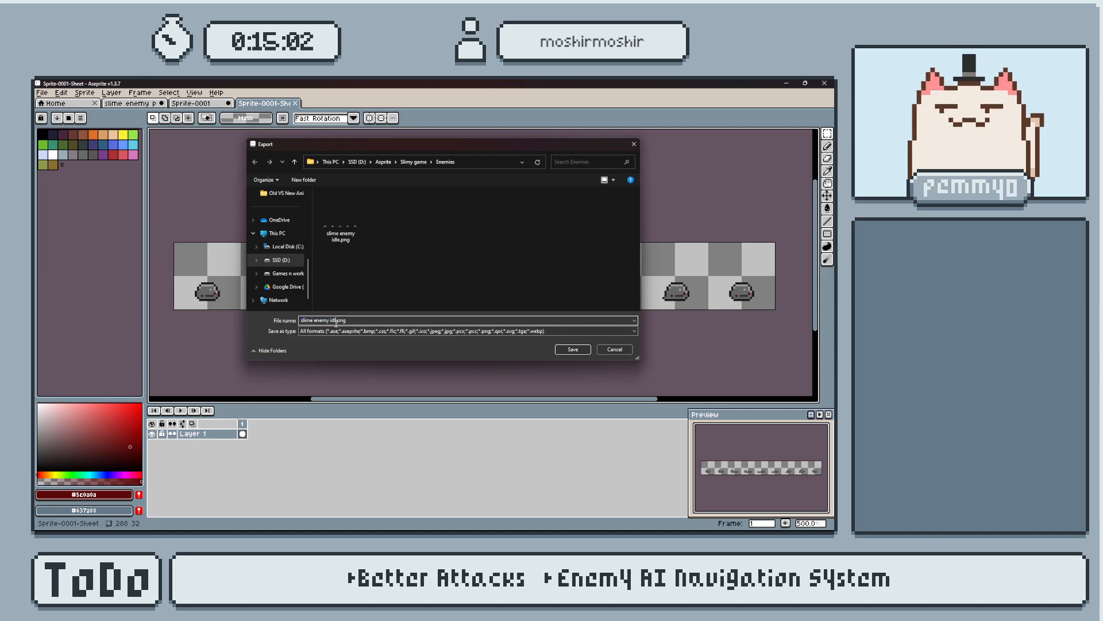
key(Return)
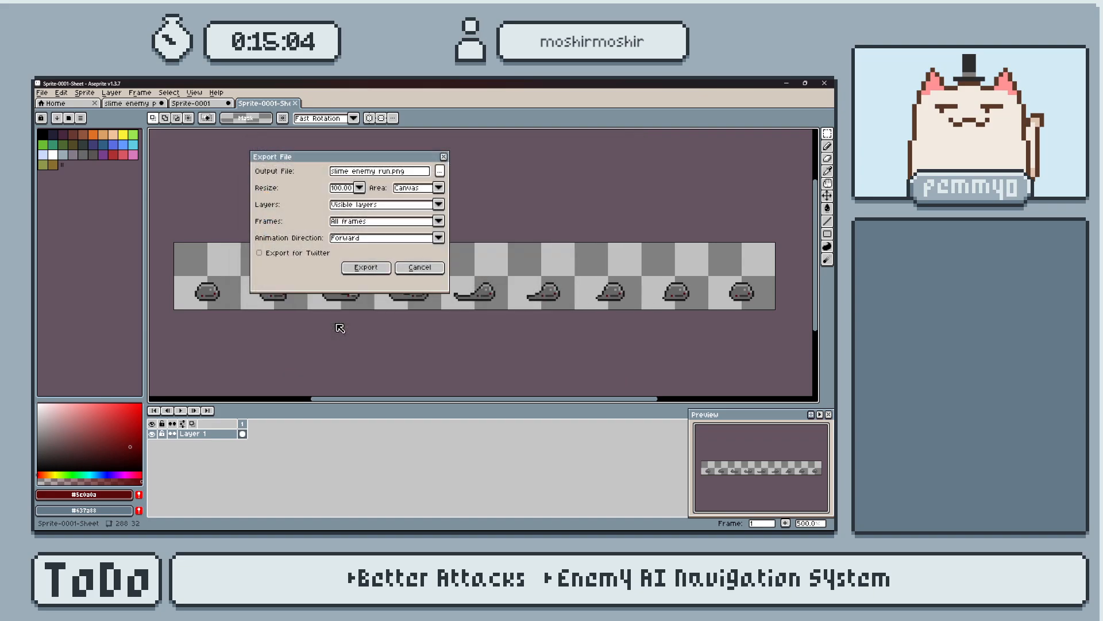
click(379, 267)
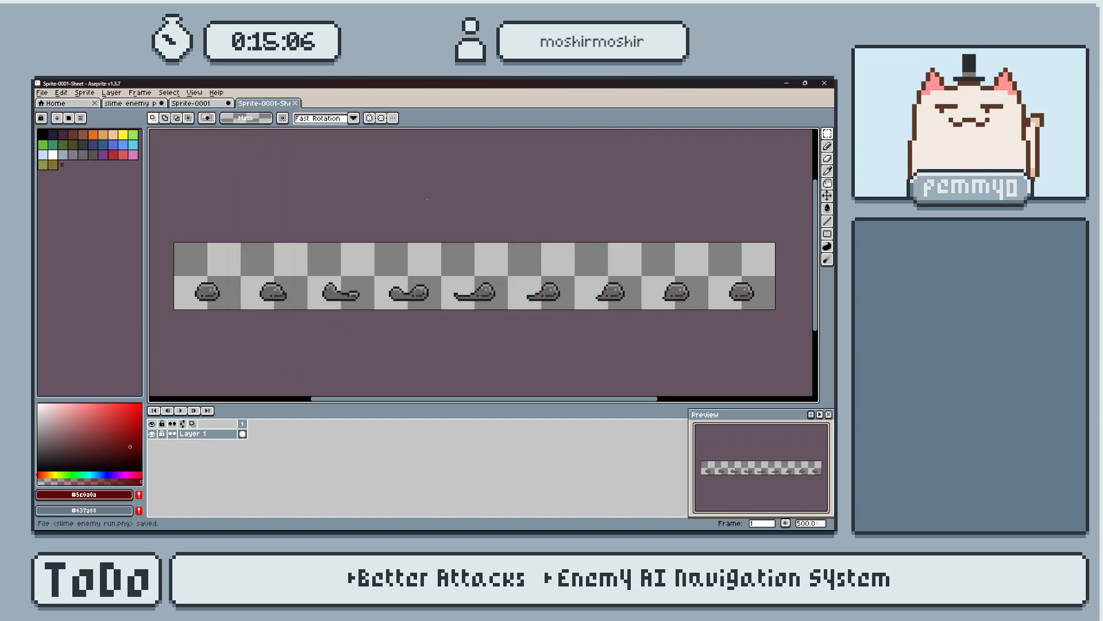
Close the exported run sheet and close the Sprite-0001 document without saving its changes.
click(303, 108)
key(ctrl+w)
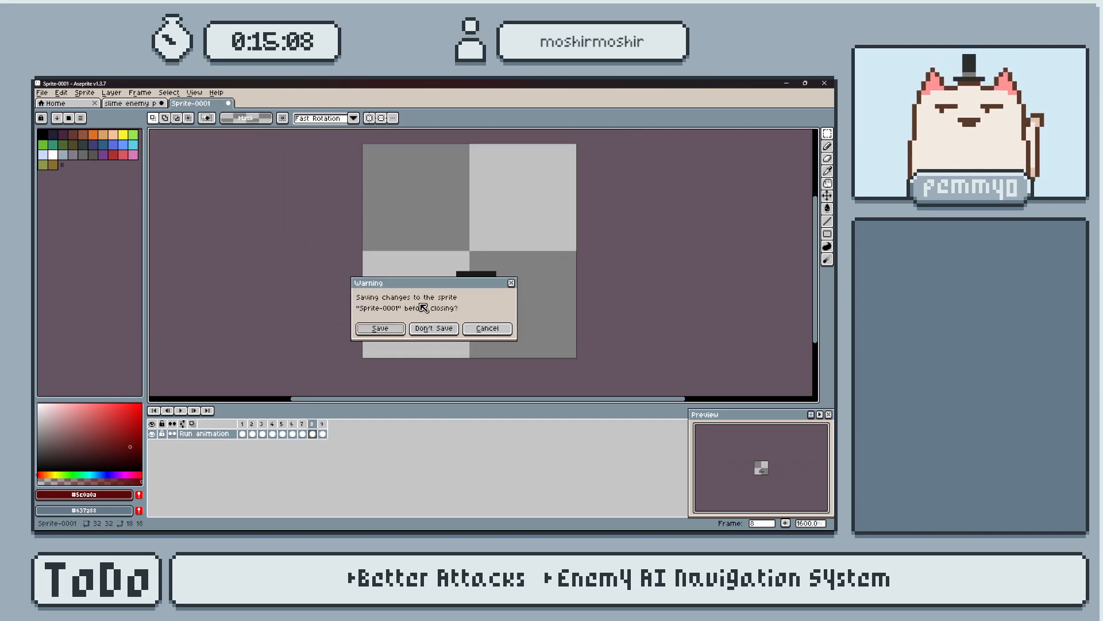
click(432, 327)
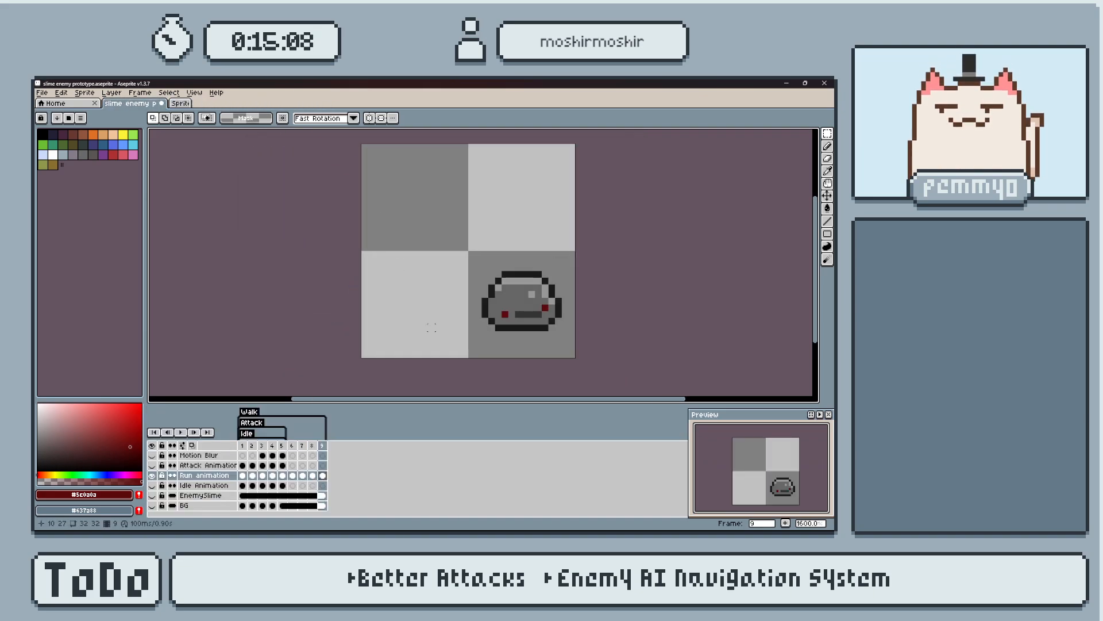
Hide the Run animation layer and show the Motion Blur and Attack Animation layers in the slime prototype.
click(152, 473)
click(152, 455)
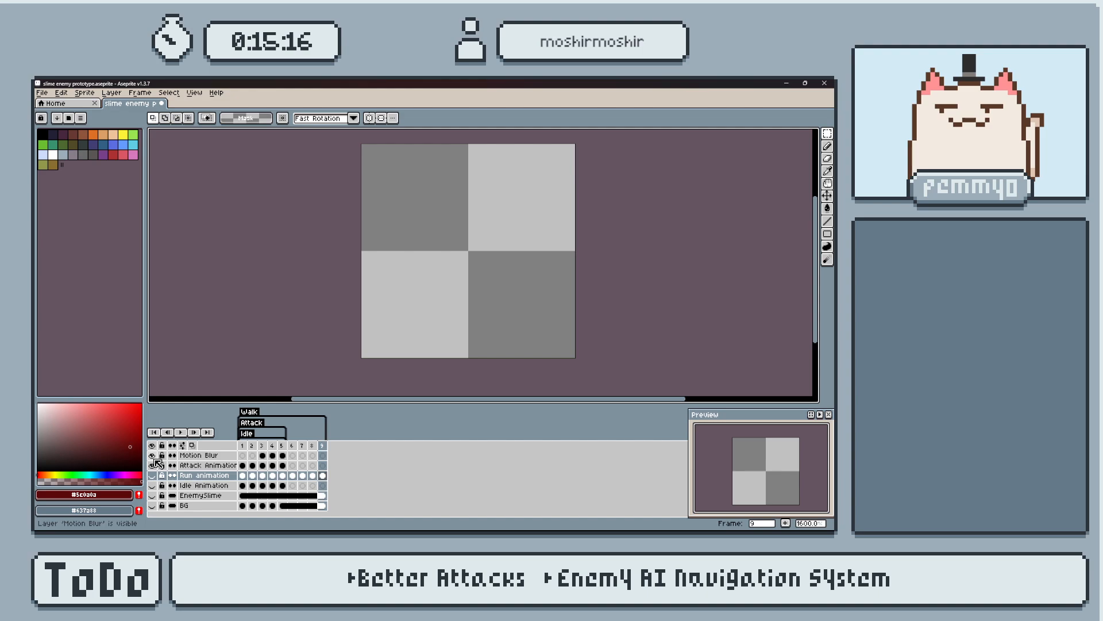
key(ctrl+m)
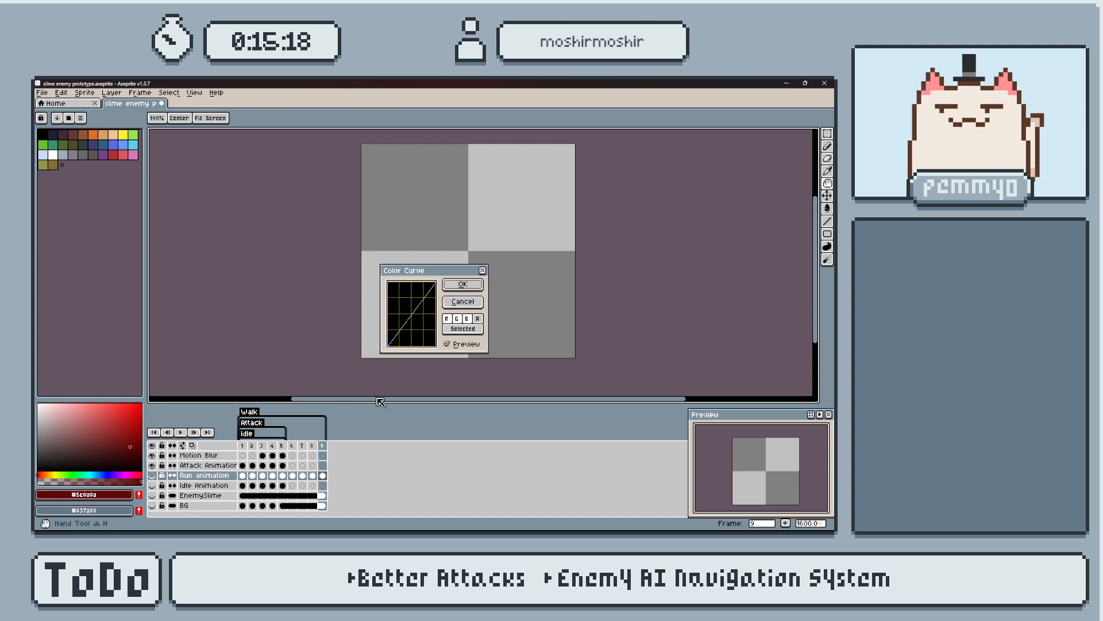
click(483, 270)
Generate a sprite sheet from all frames and visible layers of the attack animation, opened as a new sprite.
key(ctrl+e)
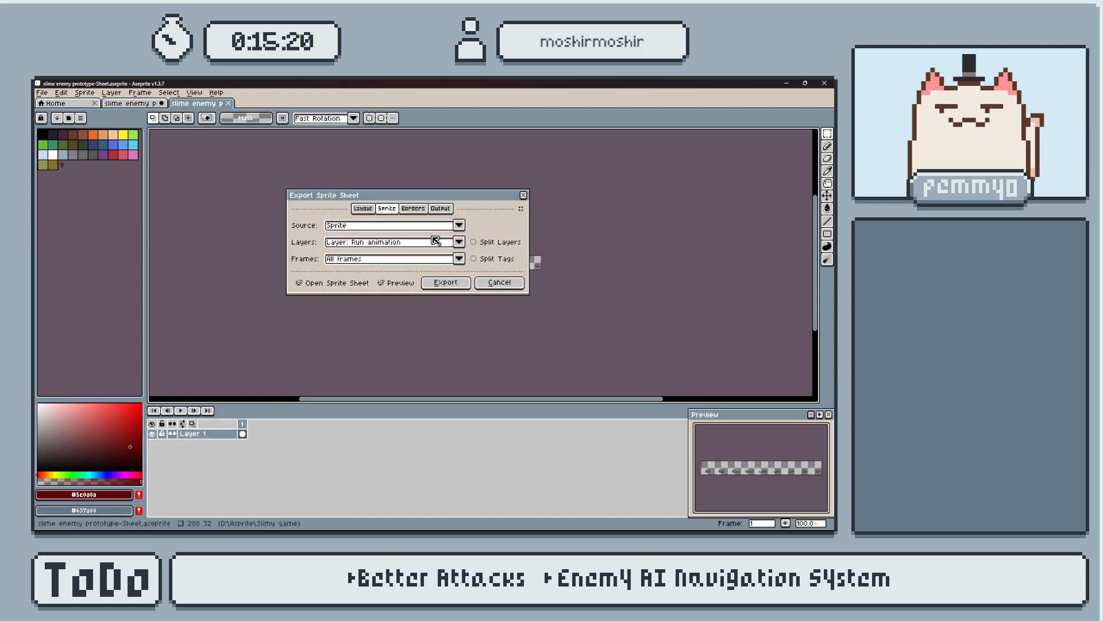
click(460, 243)
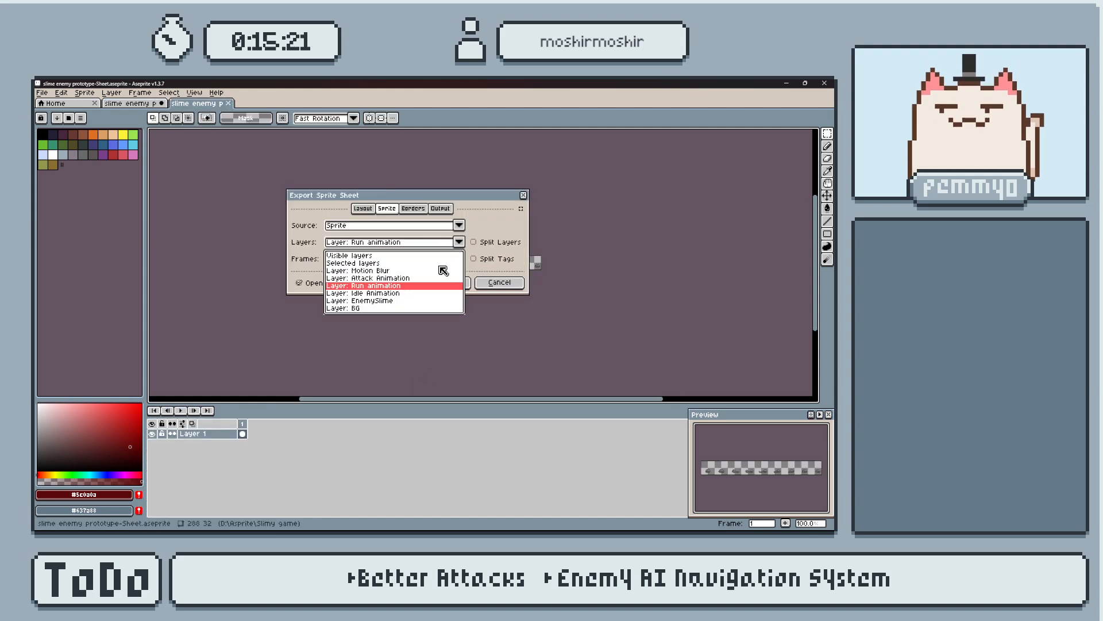
click(403, 278)
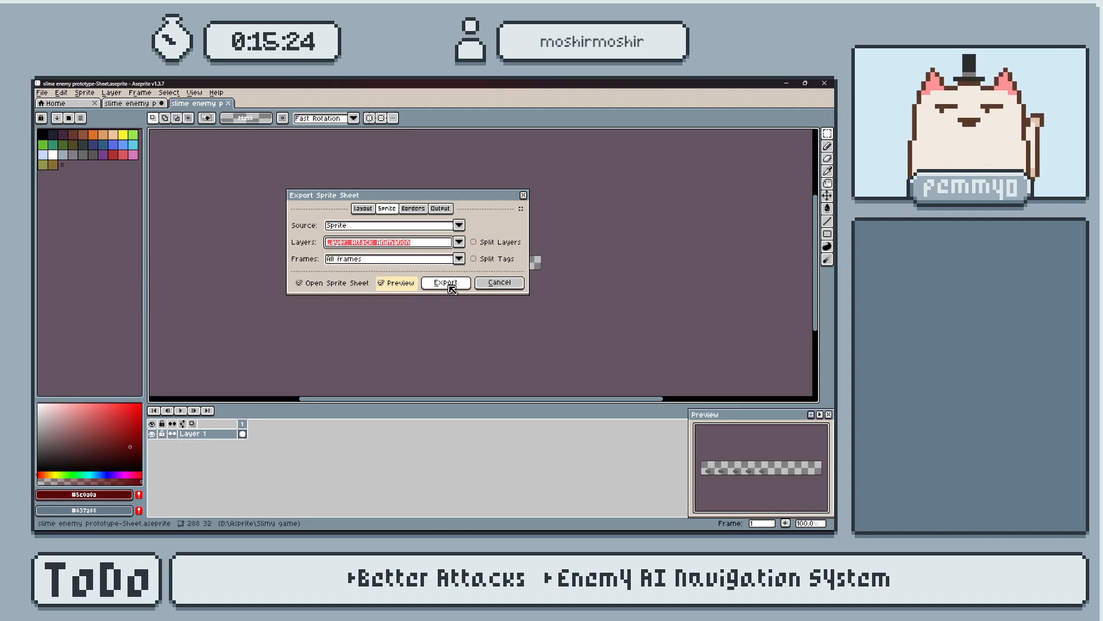
click(458, 244)
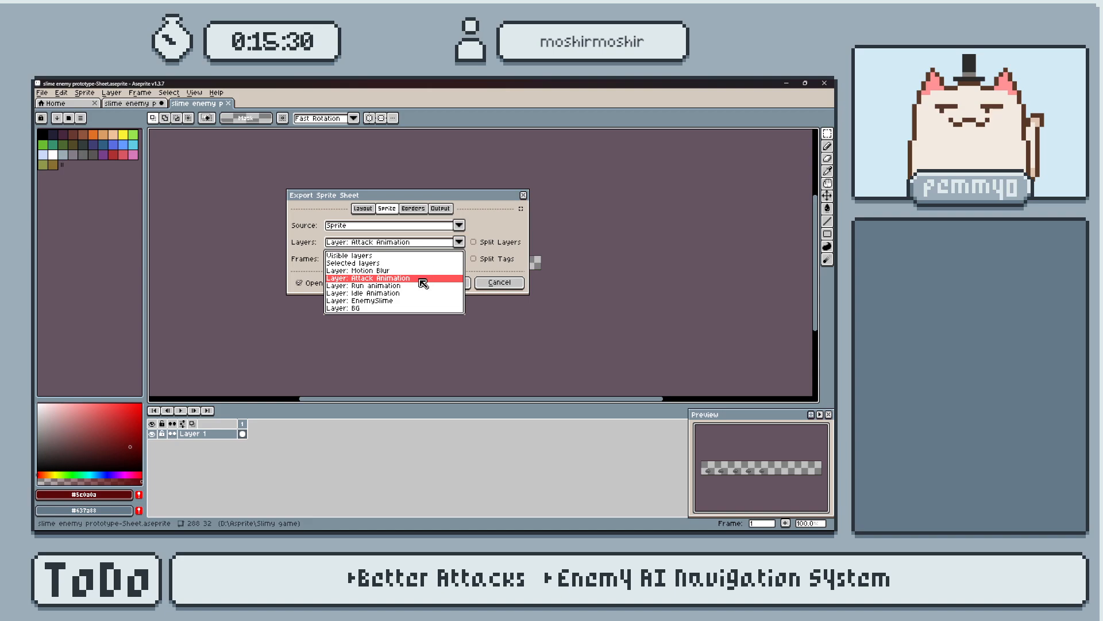
click(397, 256)
click(446, 283)
scroll(460, 276, up, 4)
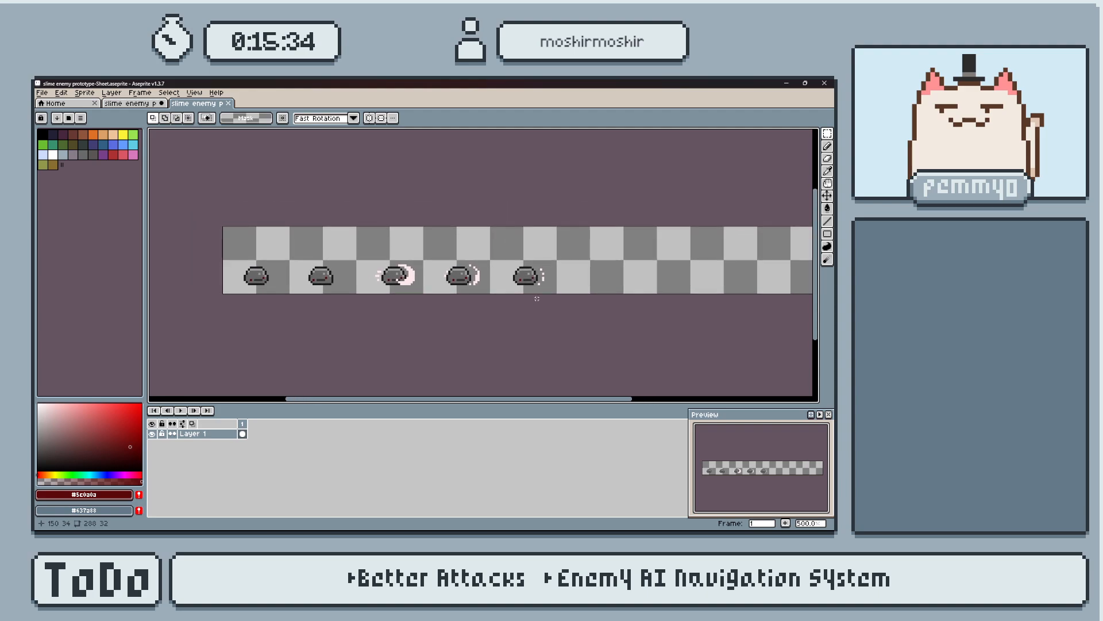
Crop the empty frames off the attack sheet by setting the canvas's right border to -128 px.
key(ctrl+alt+c)
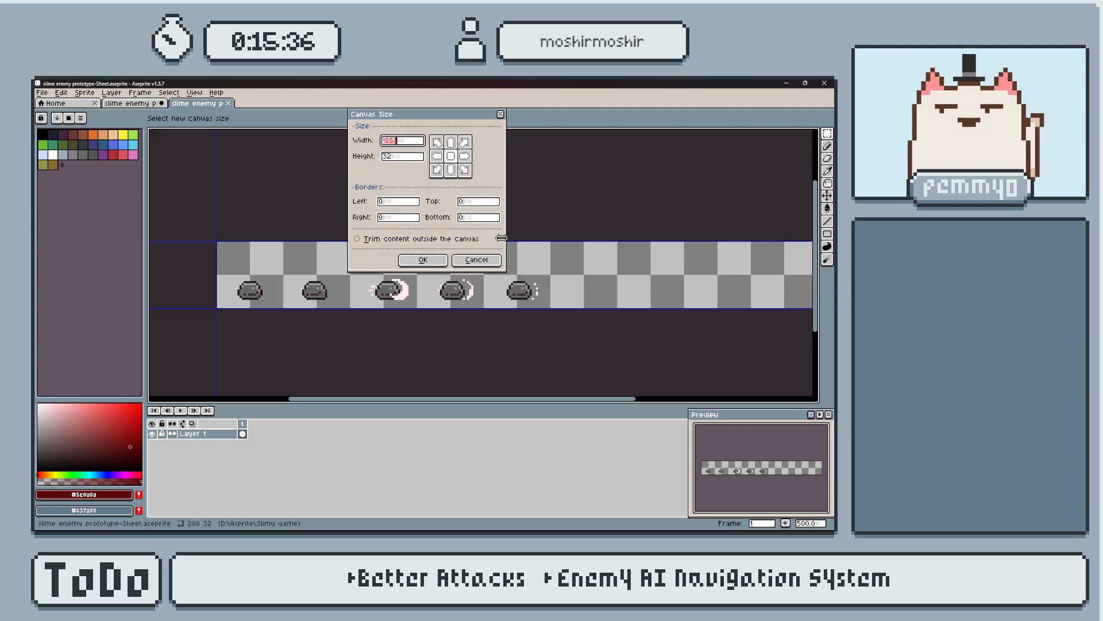
click(416, 217)
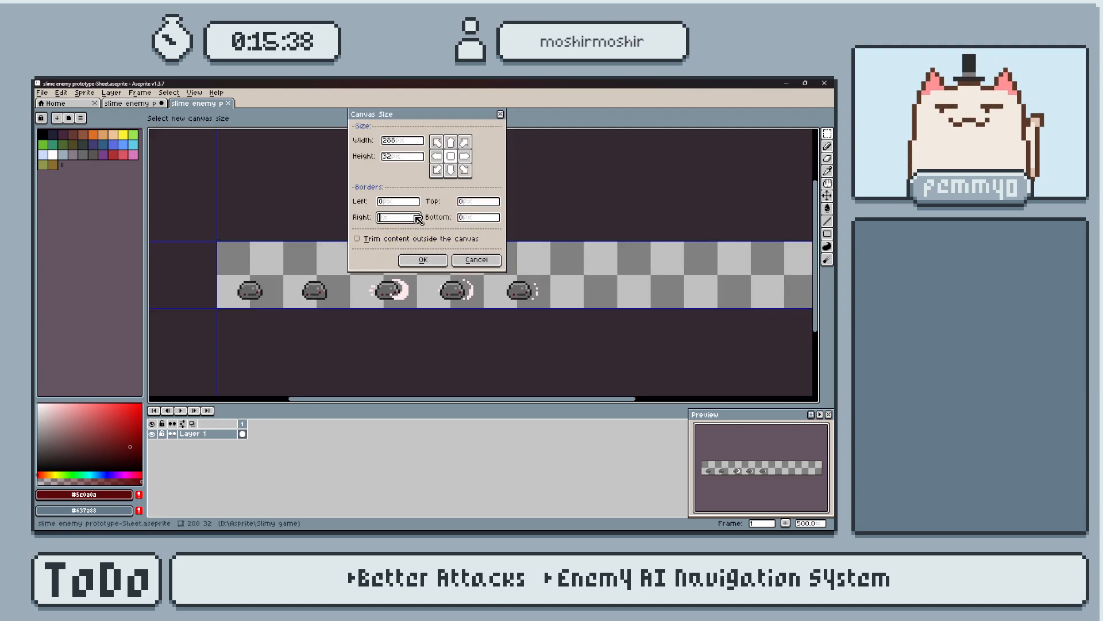
text(-128)
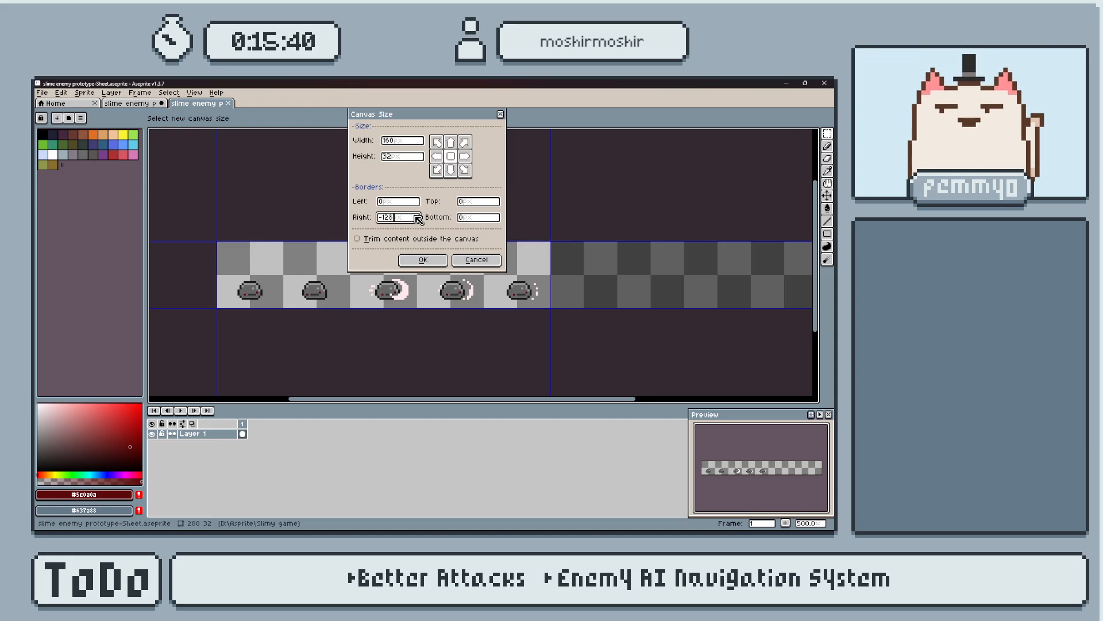
click(423, 260)
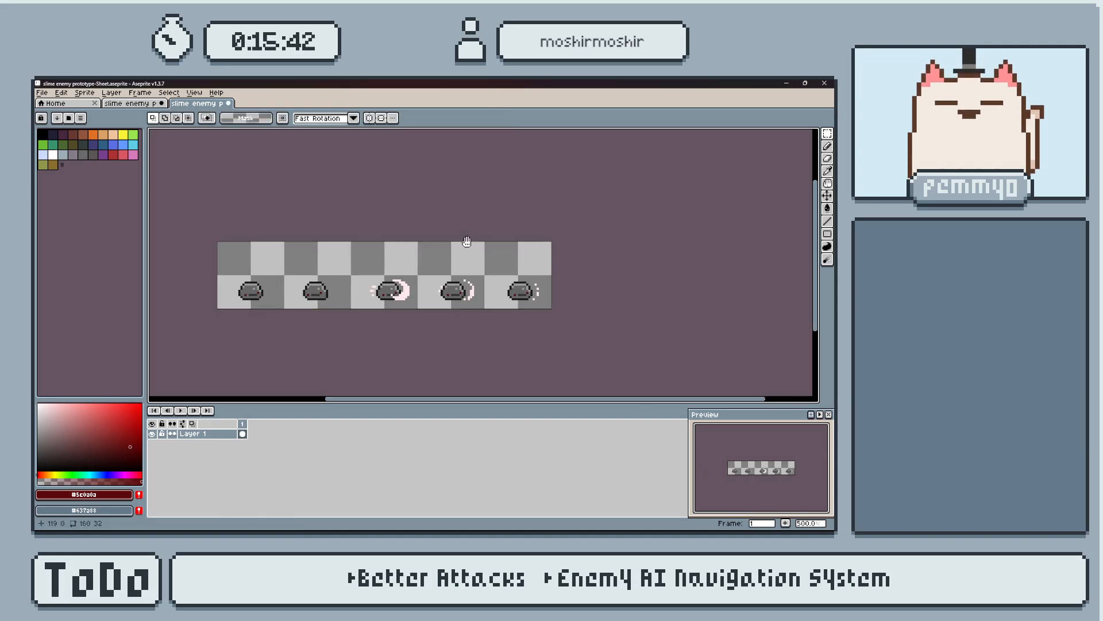
Export the attack sheet as "slime enemy attack.png" in the Enemies folder at 100% size.
key(ctrl+alt+shift+s)
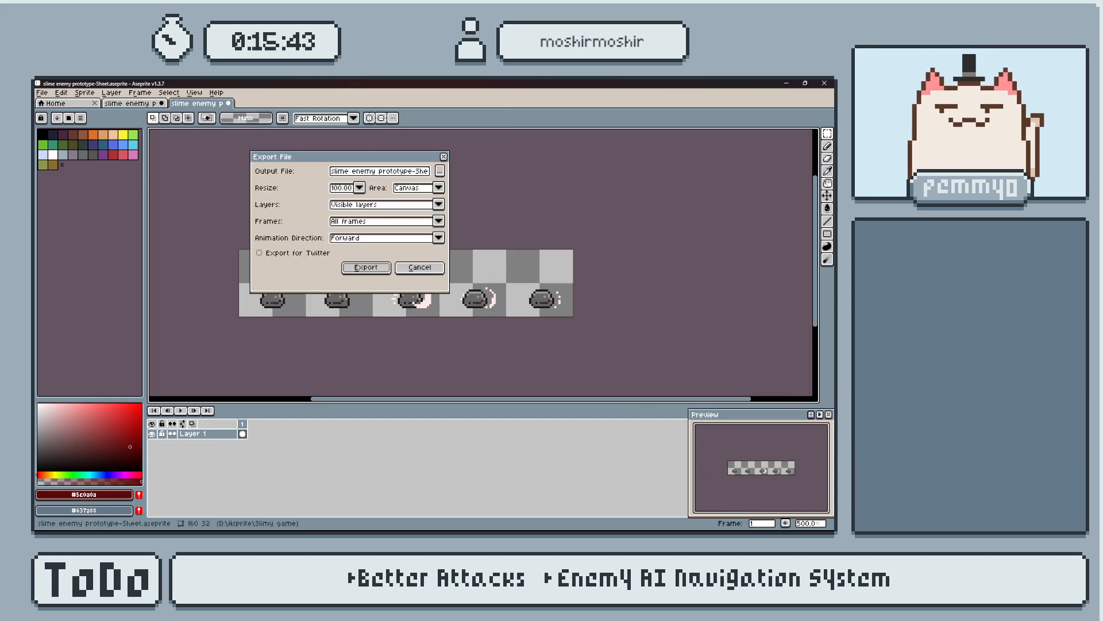
click(440, 171)
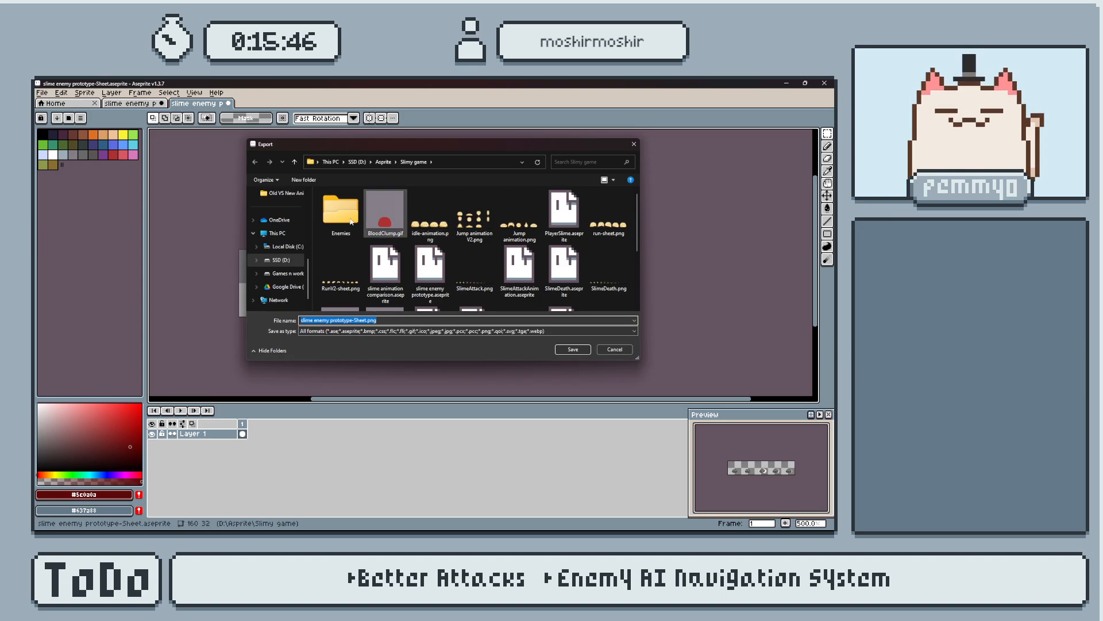
double_click(340, 207)
click(387, 215)
drag(331, 320, 351, 320)
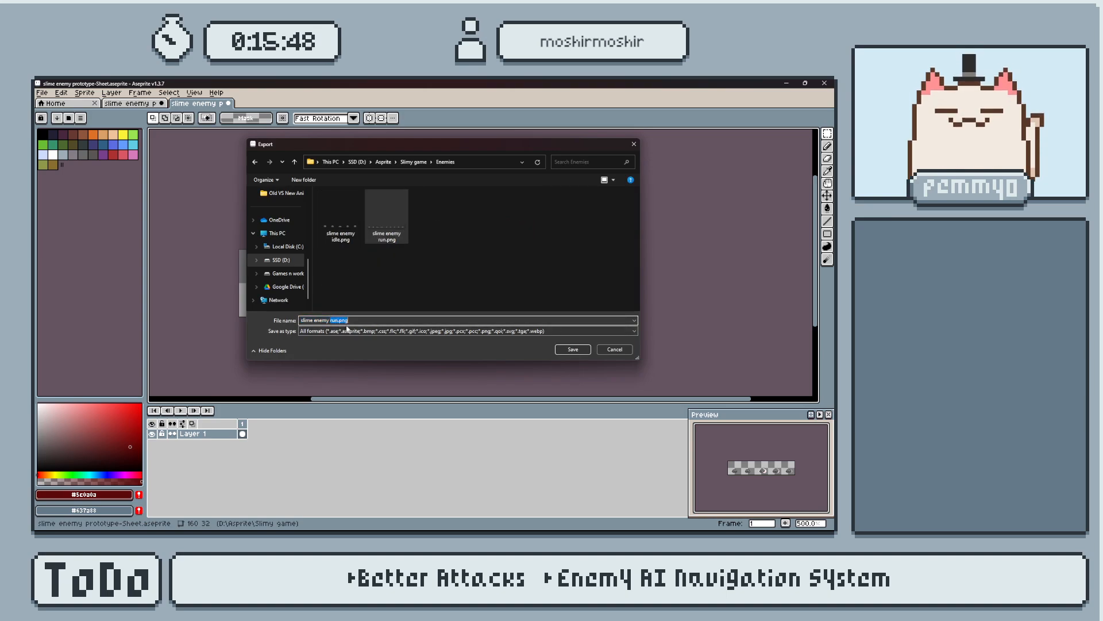
key(BackSpace)
key(BackSpace)
key(BackSpace)
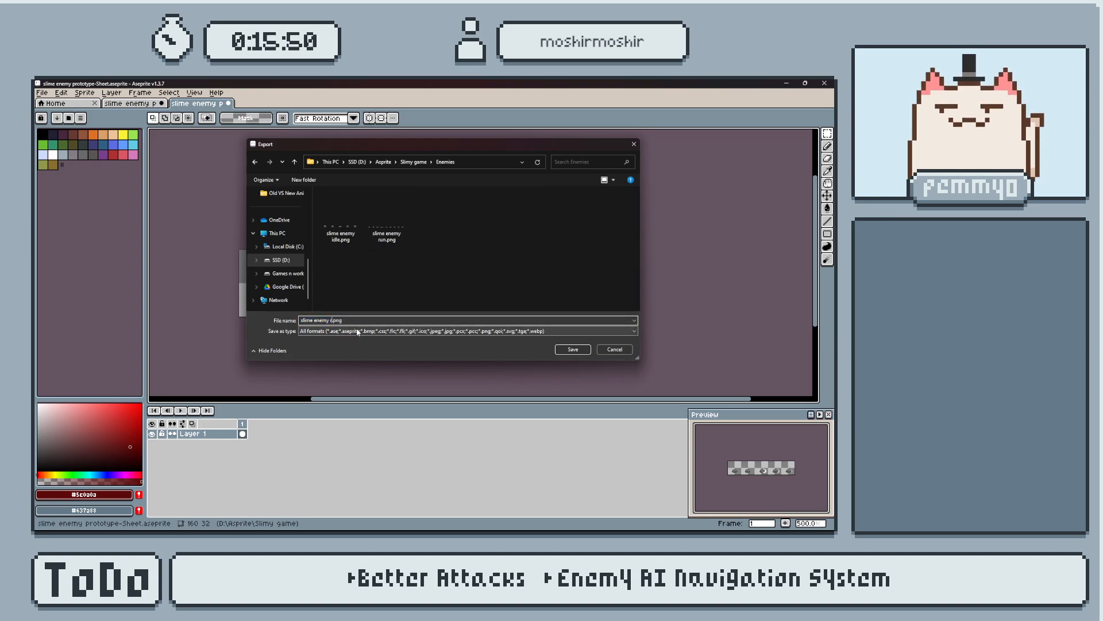
click(573, 350)
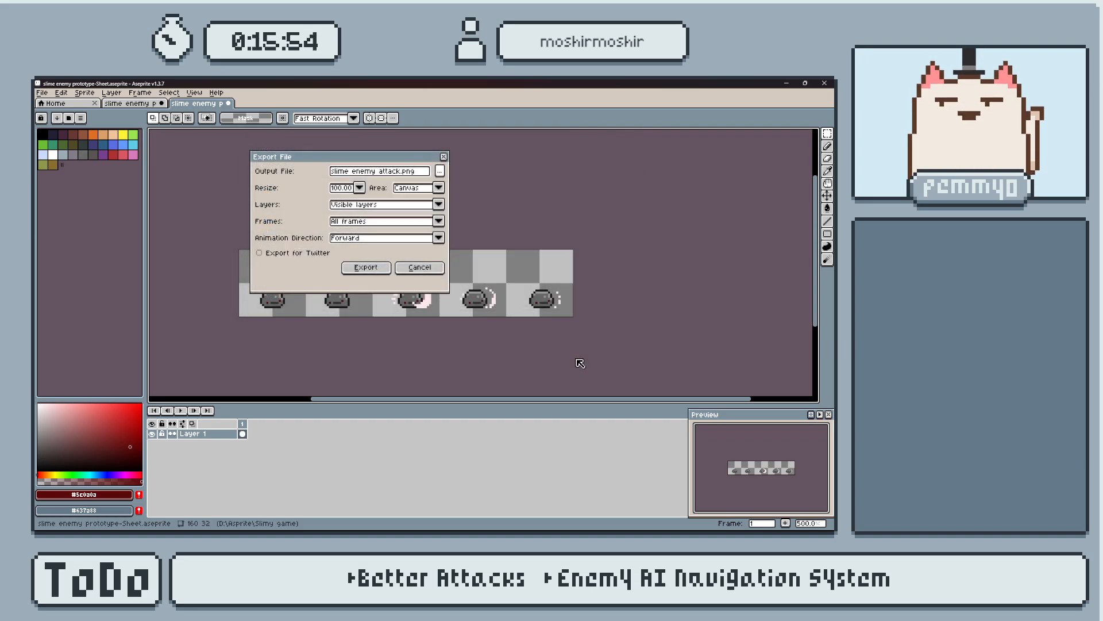
click(389, 268)
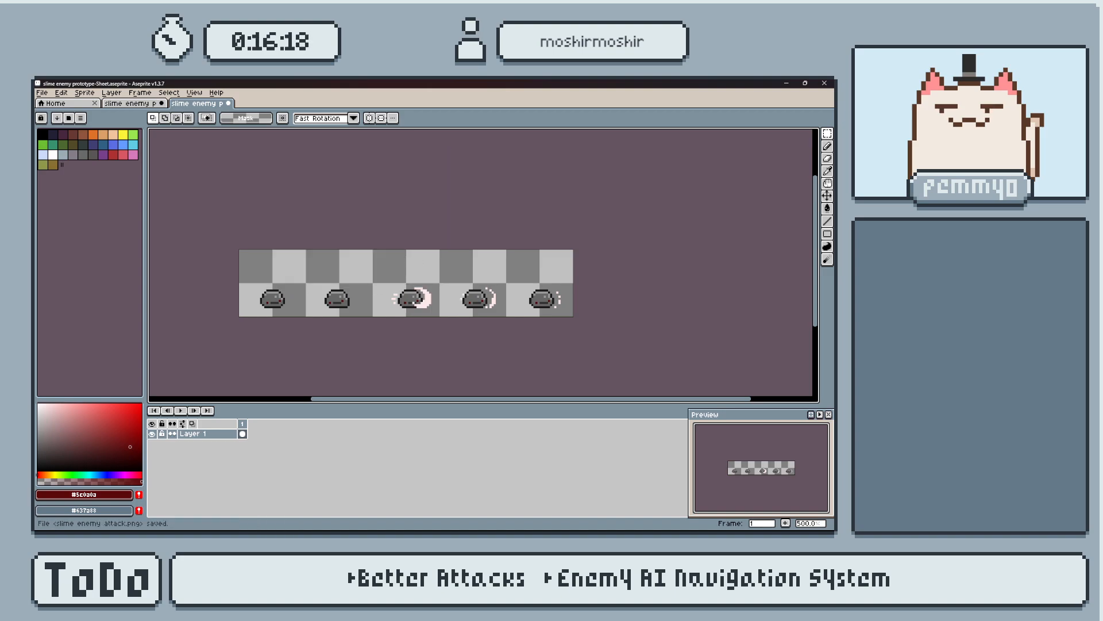
Close the generated attack sheet document without saving its changes.
click(152, 105)
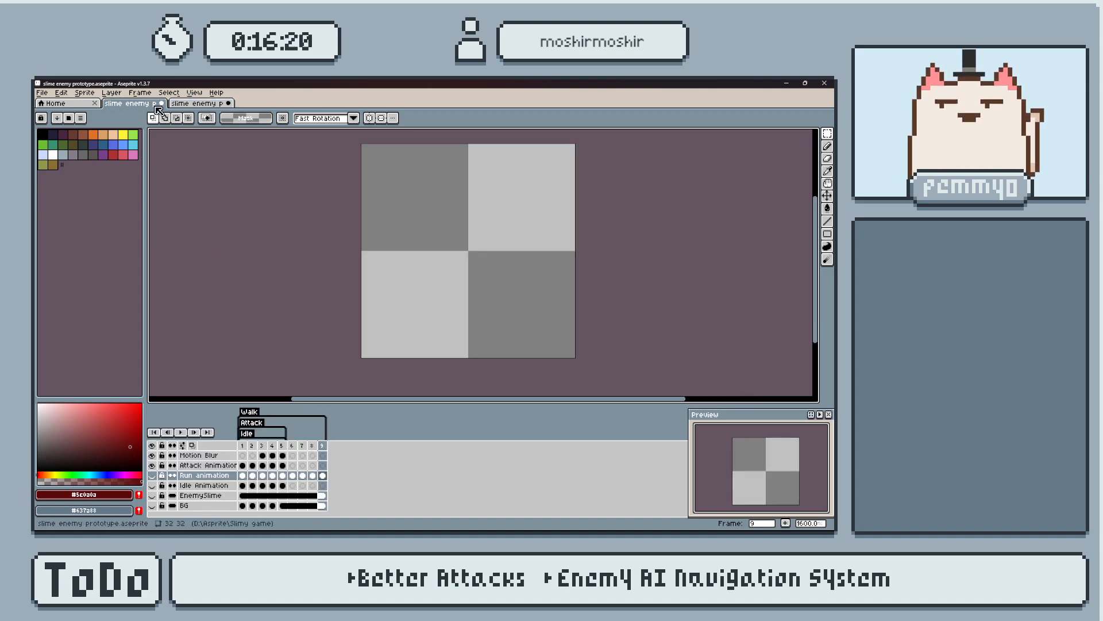
click(225, 106)
click(230, 105)
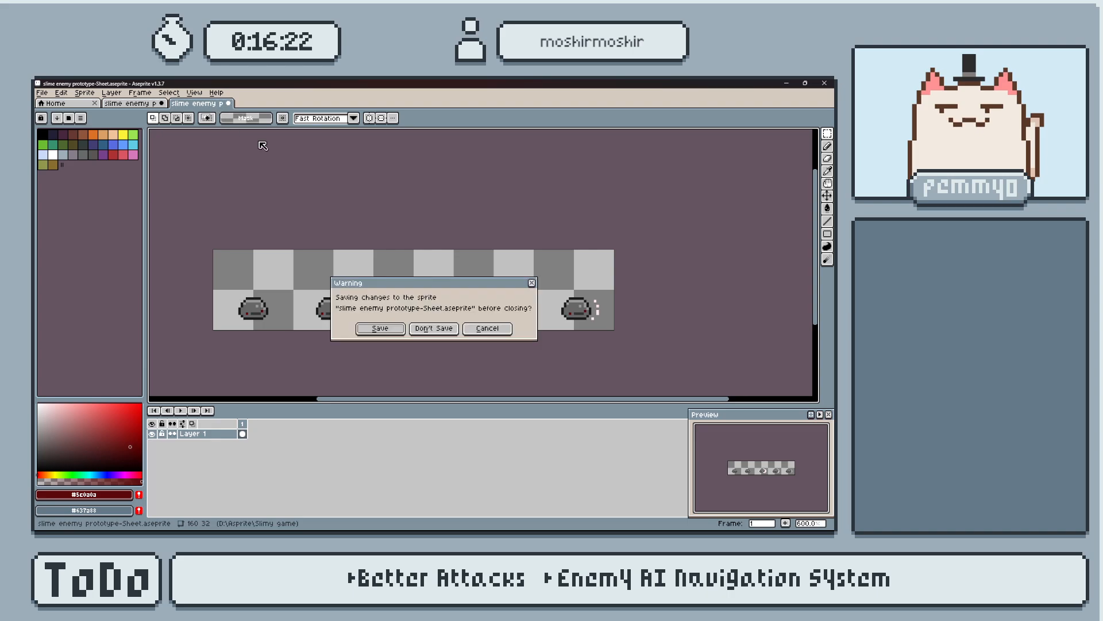
click(434, 328)
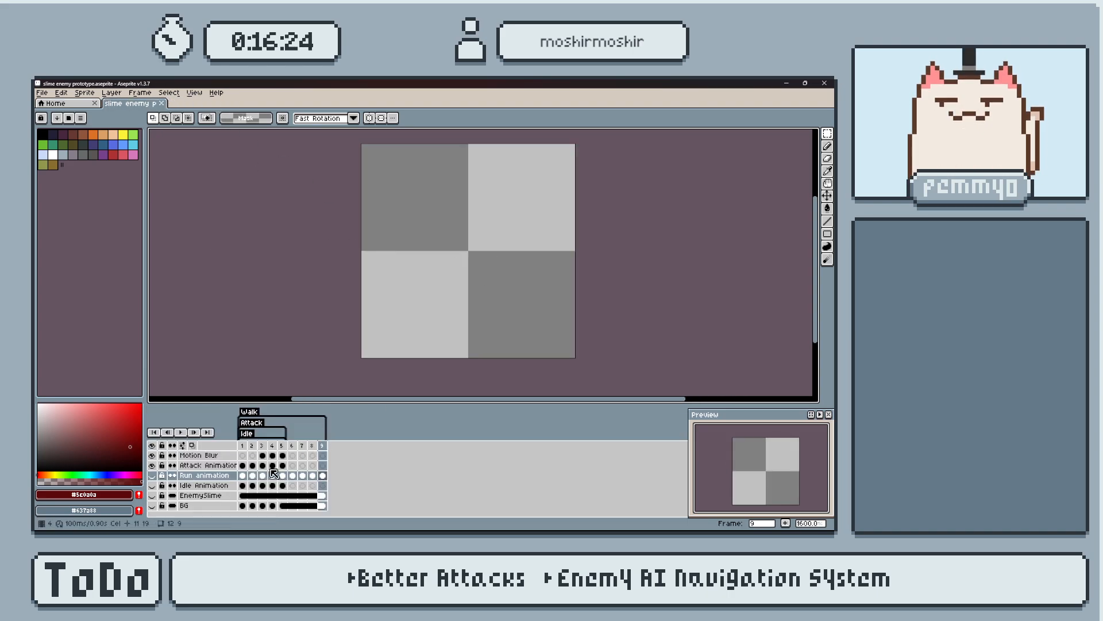
Select frame 1 of the Motion Blur layer, save the slime enemy prototype file and close Aseprite.
click(243, 455)
key(ctrl+s)
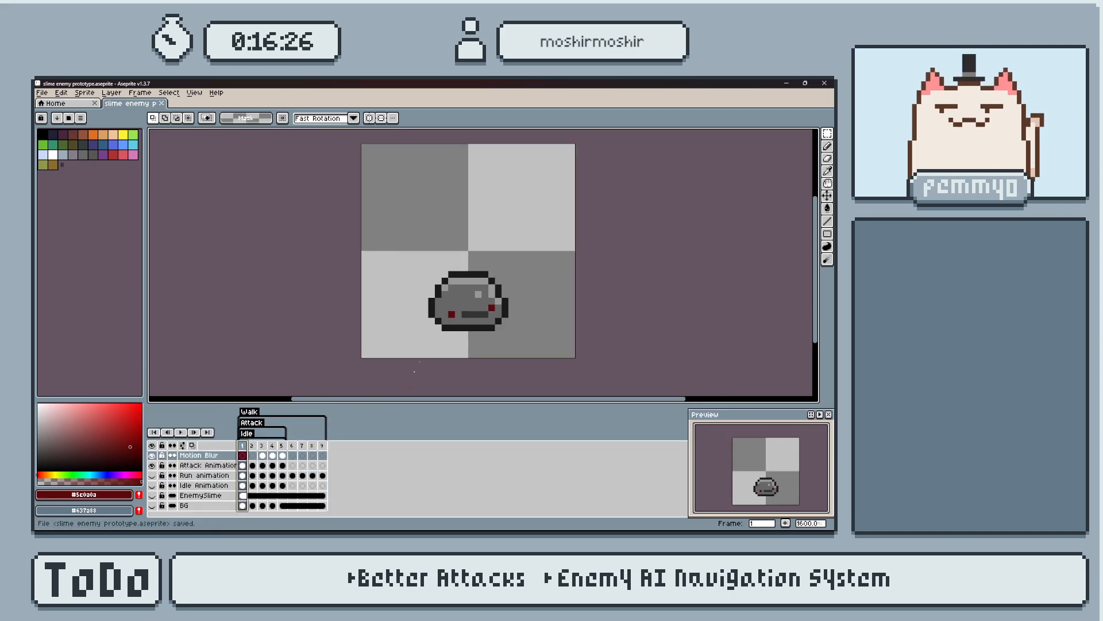
click(824, 83)
In Godot, add an AnimatedSprite2D node as a child of the Enemy node in the enemy_prot1 scene.
click(98, 143)
key(ctrl+a)
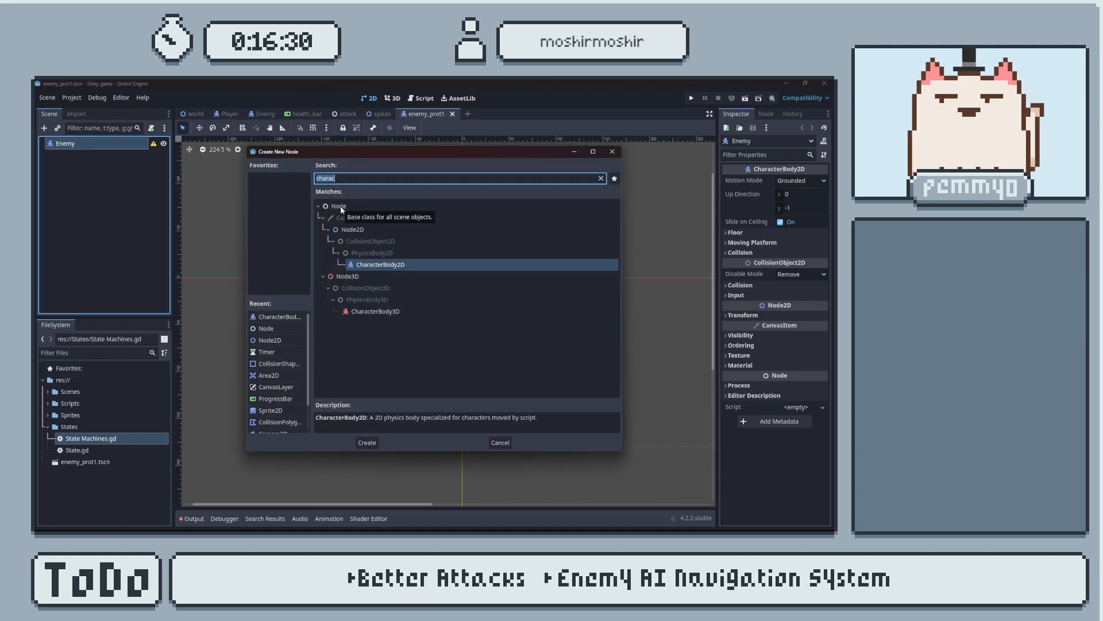
text(animated)
key(Return)
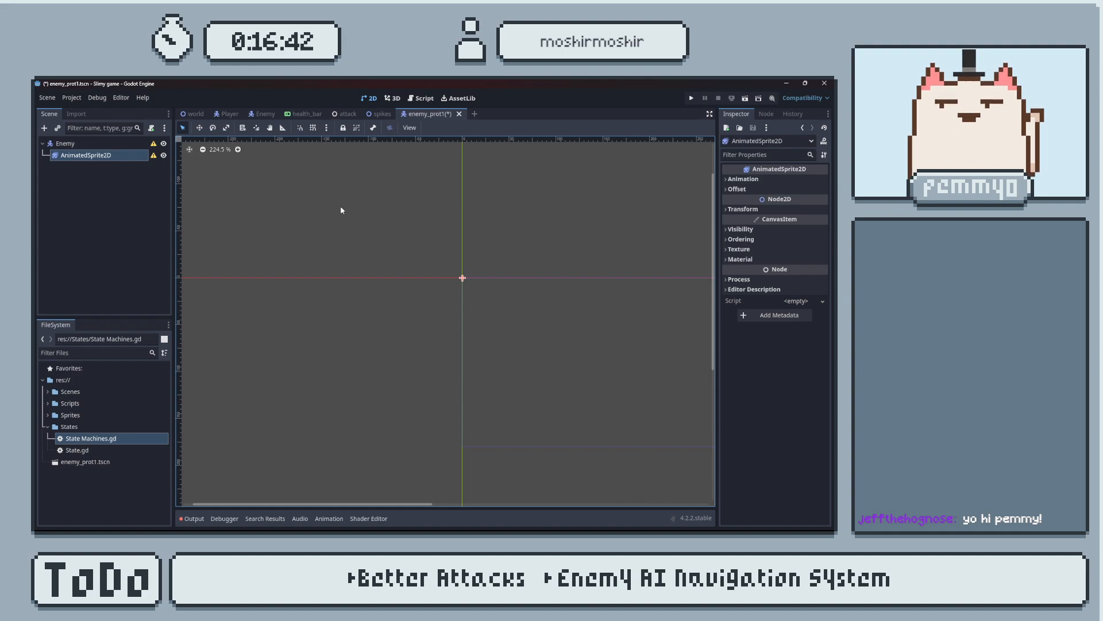
Assign a new SpriteFrames resource to the AnimatedSprite2D node and open it for editing.
scroll(500, 247, up, 2)
middle_drag(501, 249, 503, 288)
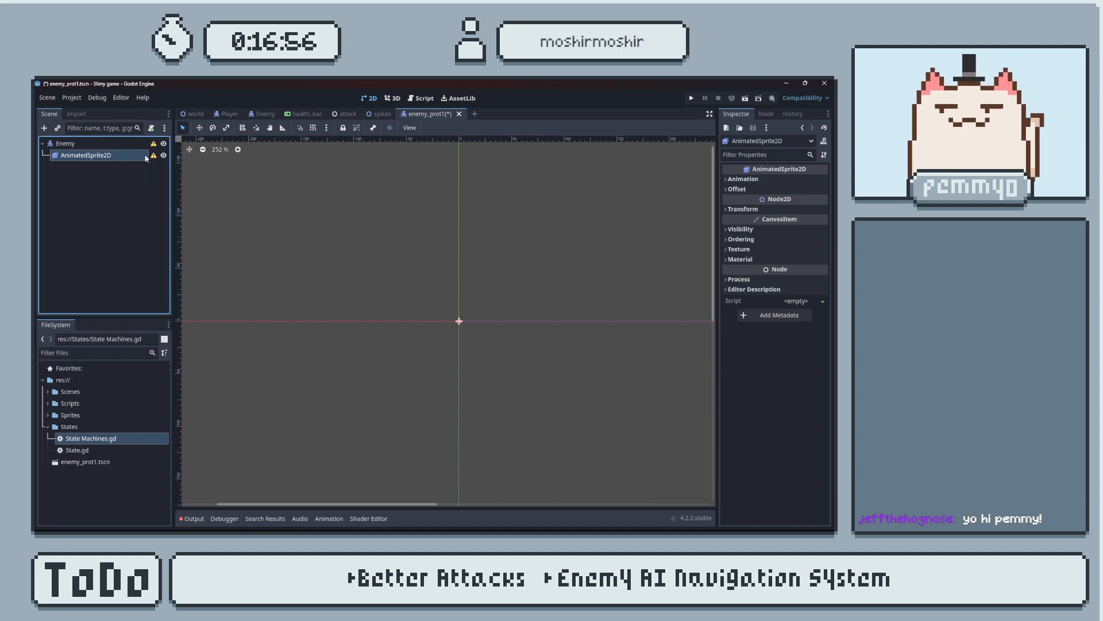
click(744, 179)
click(744, 180)
click(109, 169)
click(106, 154)
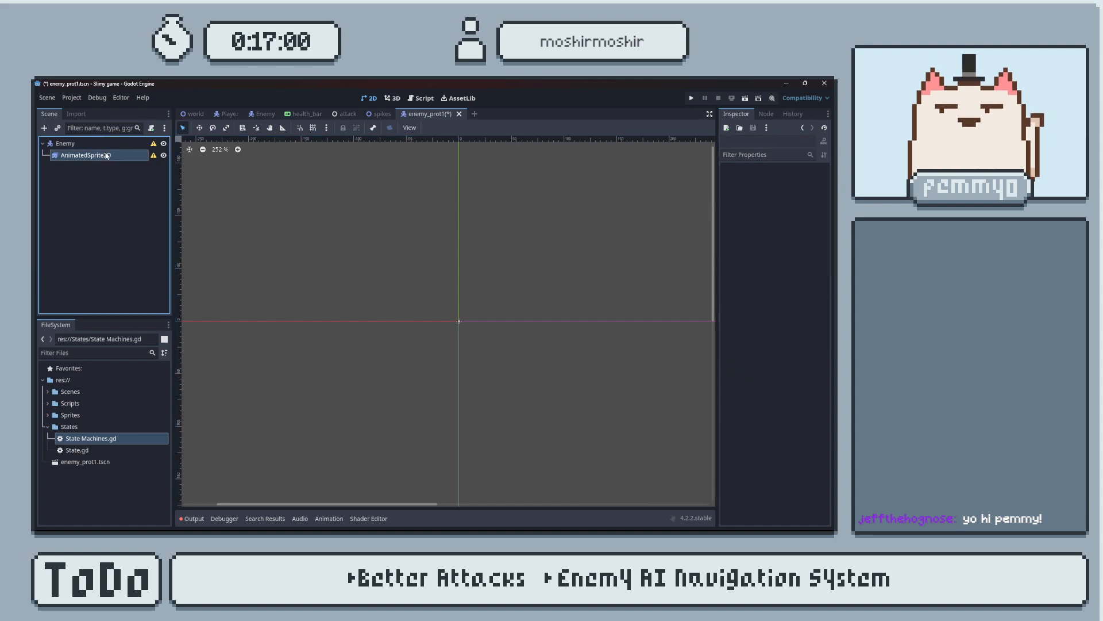
click(743, 179)
click(803, 191)
click(803, 203)
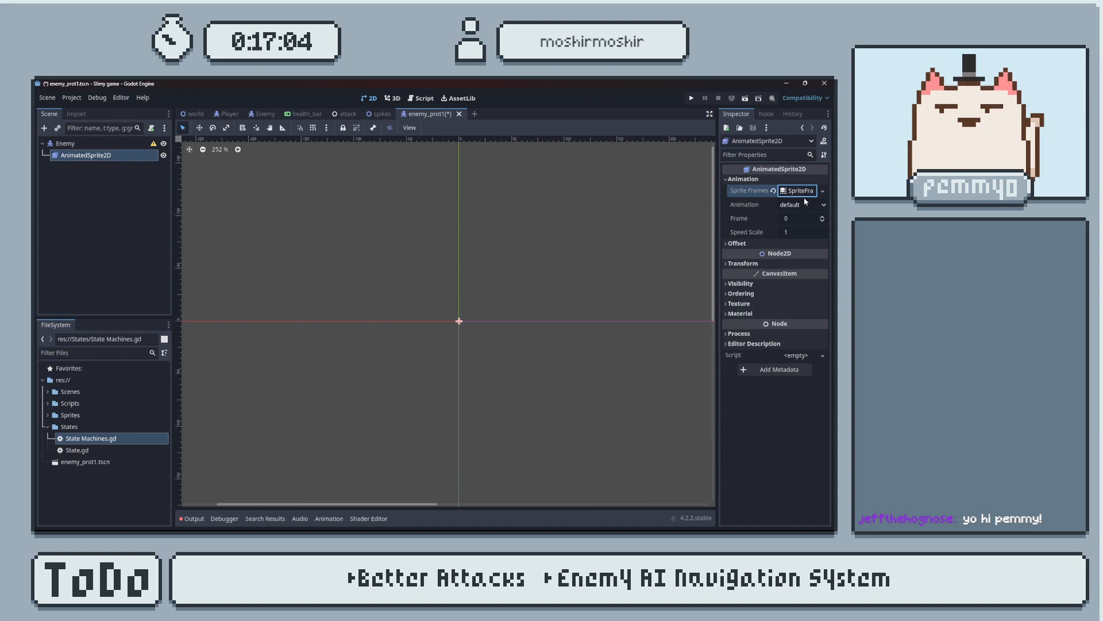
click(799, 190)
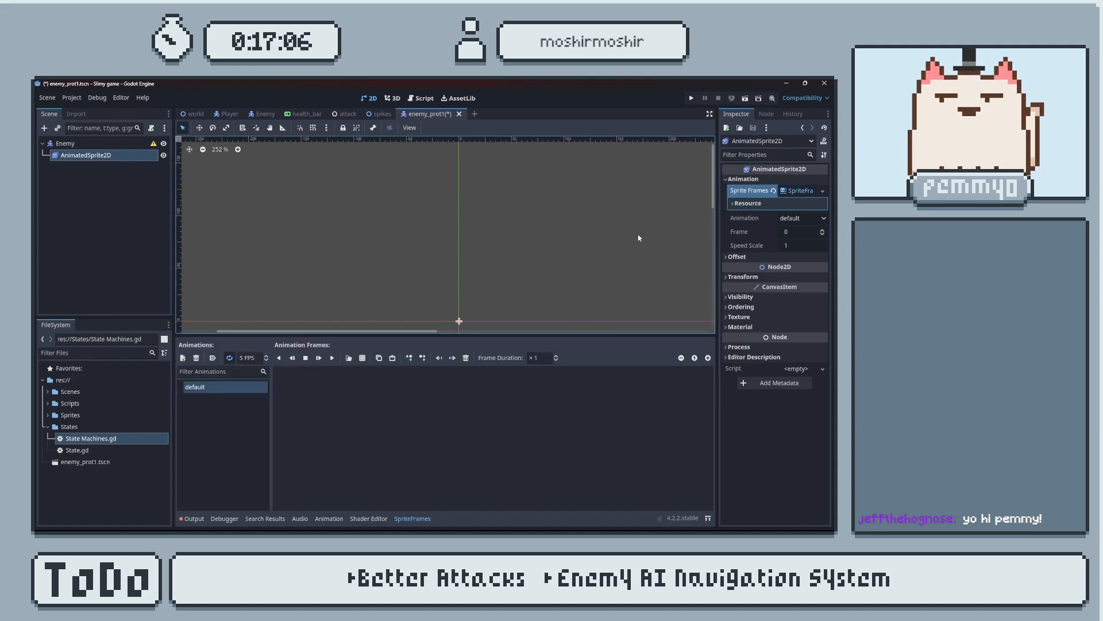
Rename the default animation of the SpriteFrames resource as "idle".
double_click(256, 388)
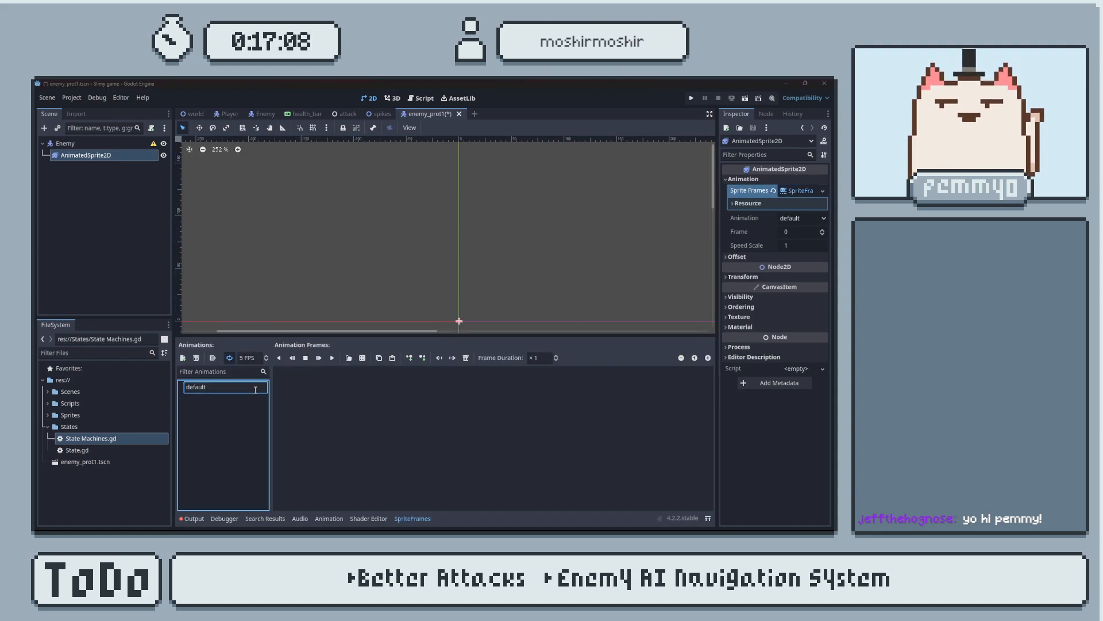
text(idle)
key(Return)
click(400, 405)
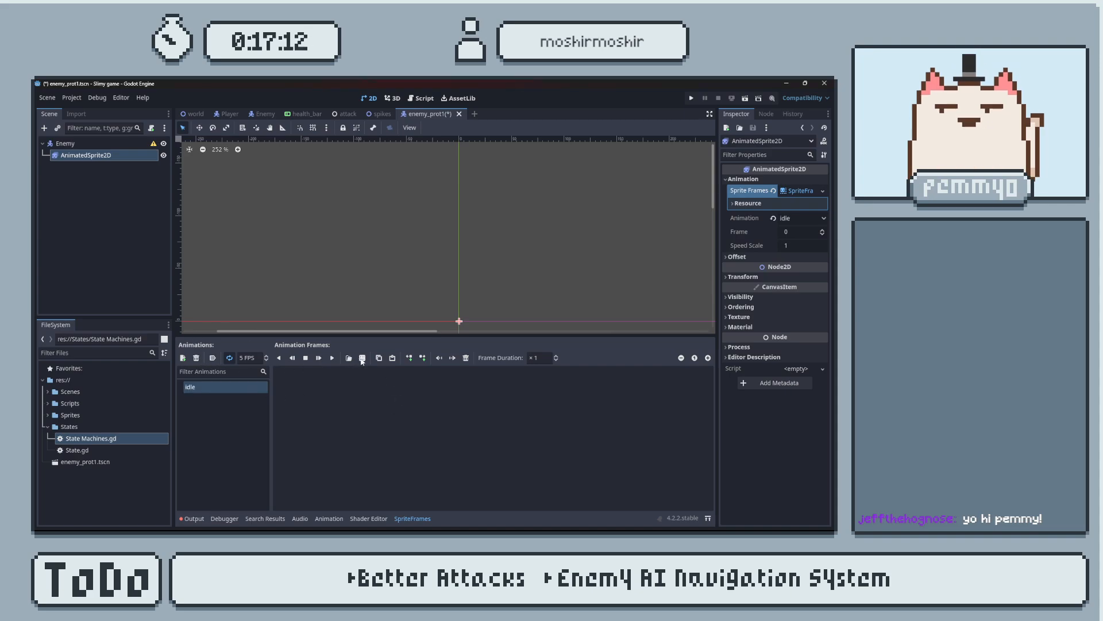
Open File Explorer and move its window off the Godot screen onto the other monitor.
key(alt+Tab)
click(230, 323)
key(super)
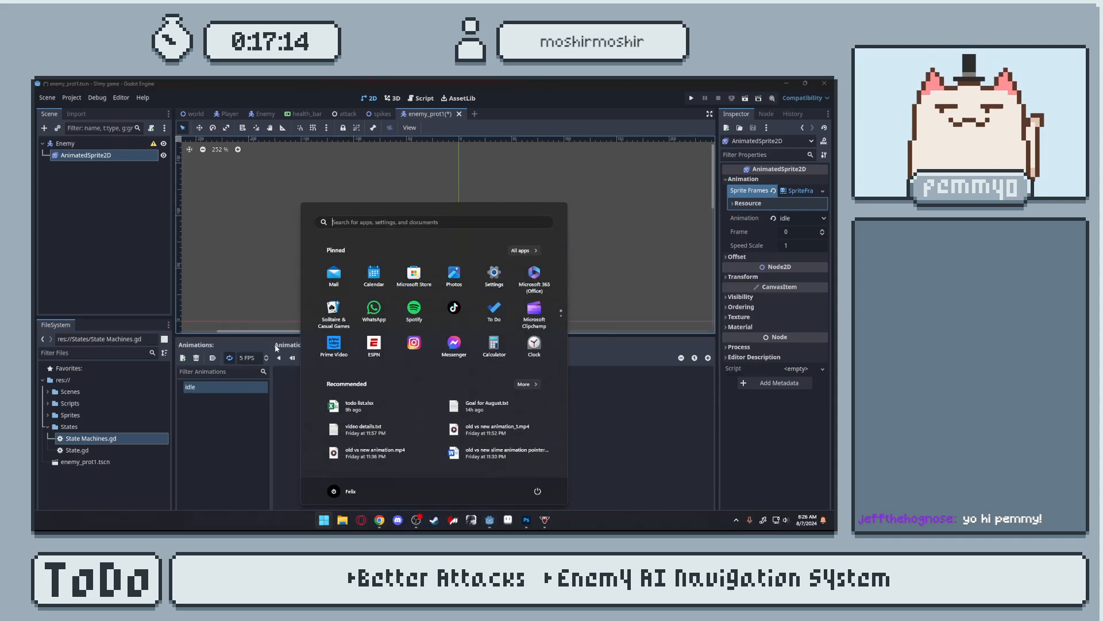
text(file)
key(Return)
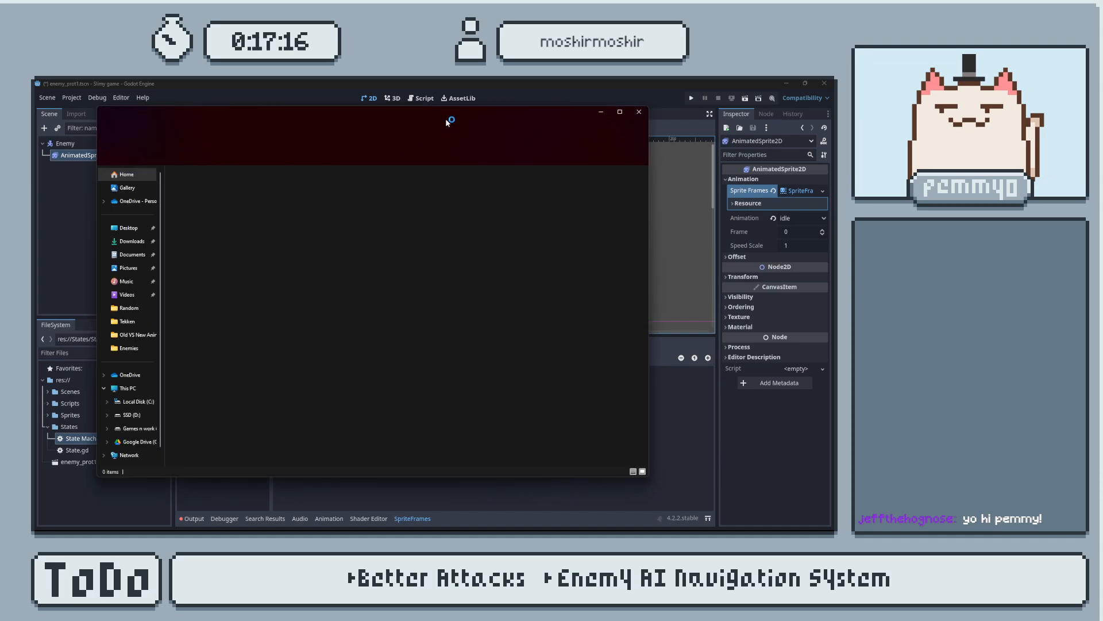
drag(453, 114, 833, 158)
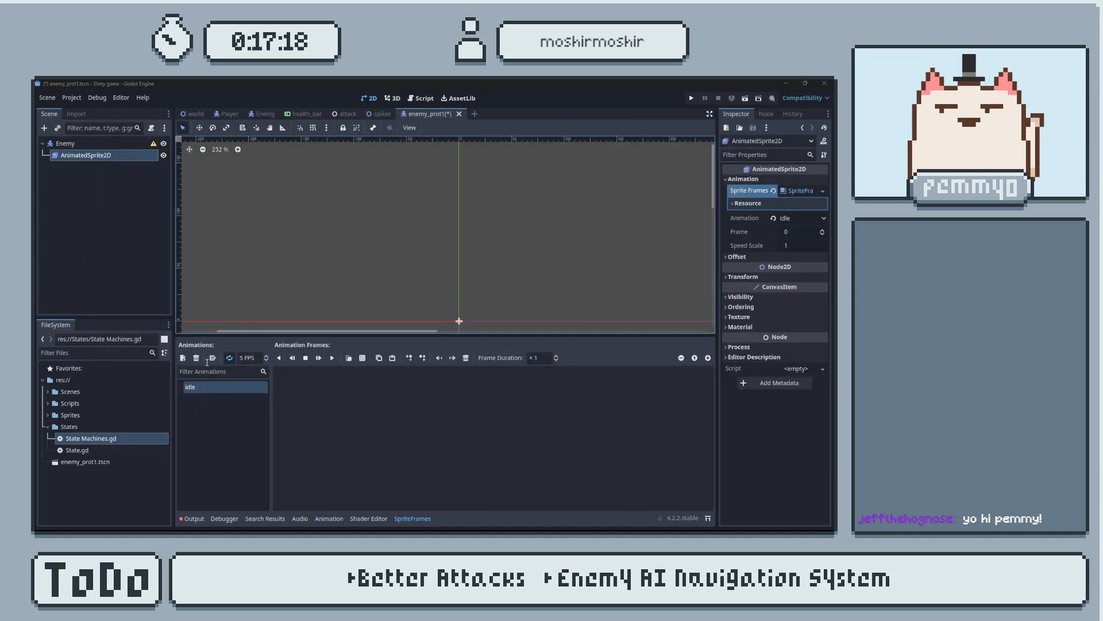
Create a new folder named "Player" inside the project's Sprites folder.
click(47, 415)
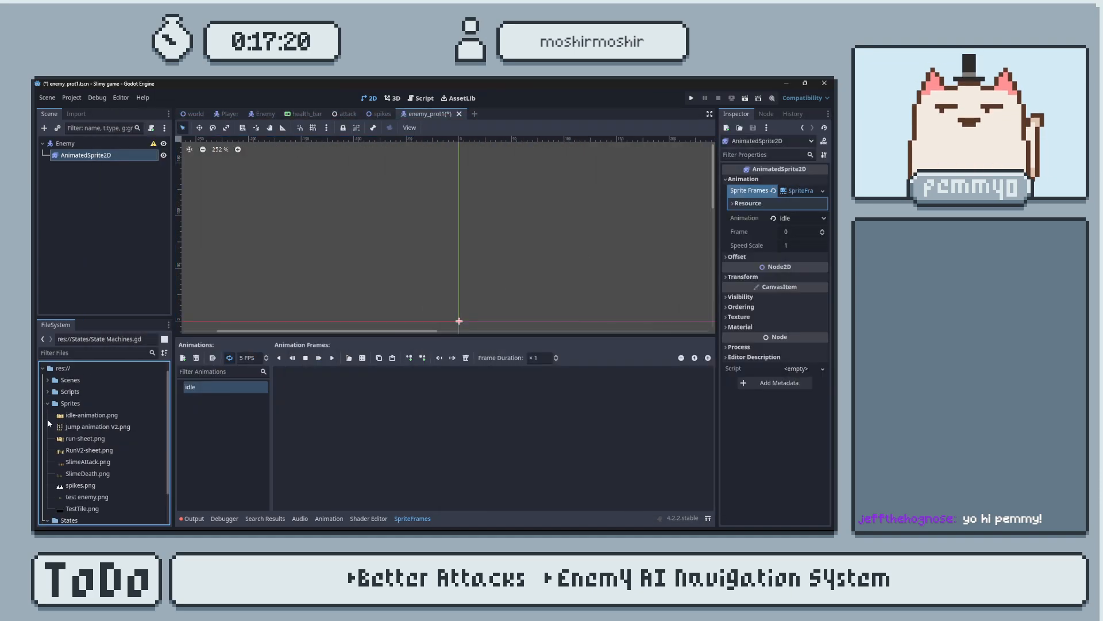
mouse_move(119, 413)
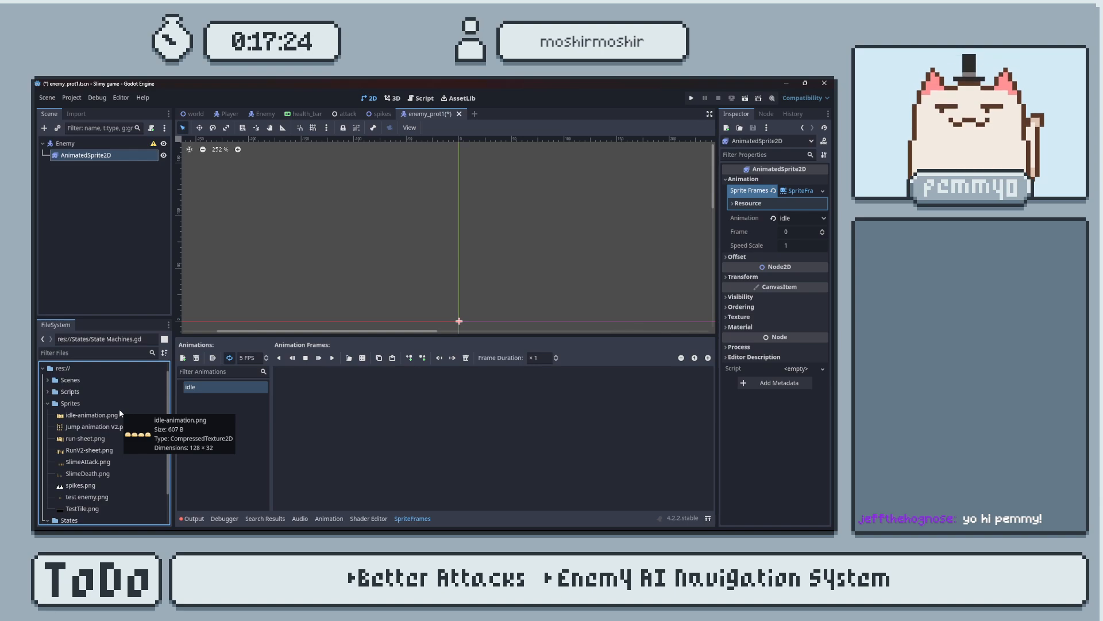
click(127, 402)
right_click(126, 401)
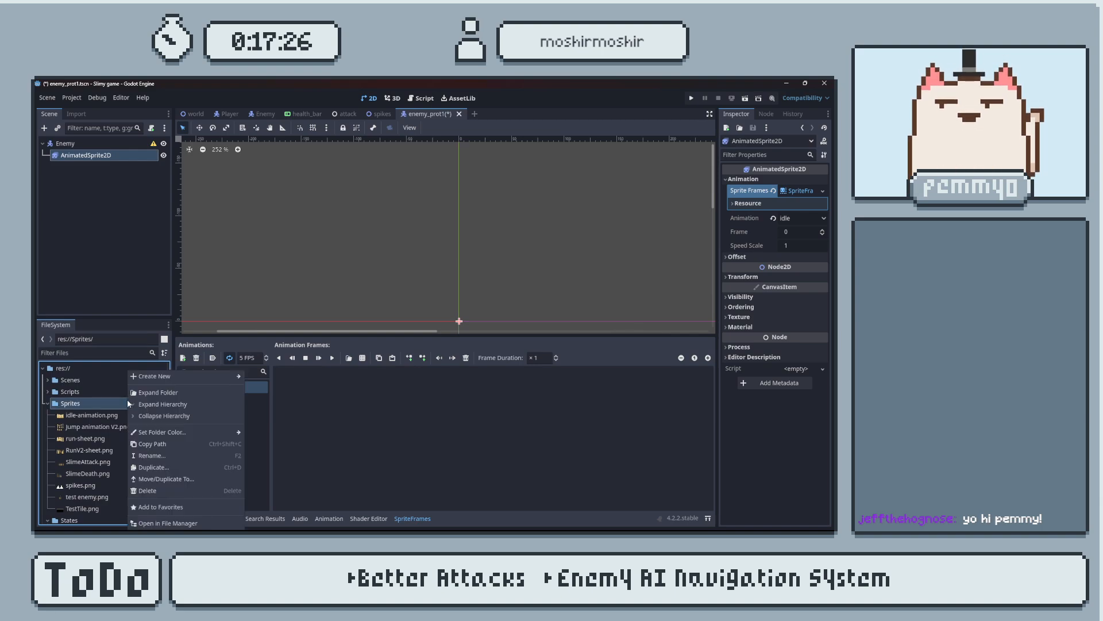
mouse_move(190, 376)
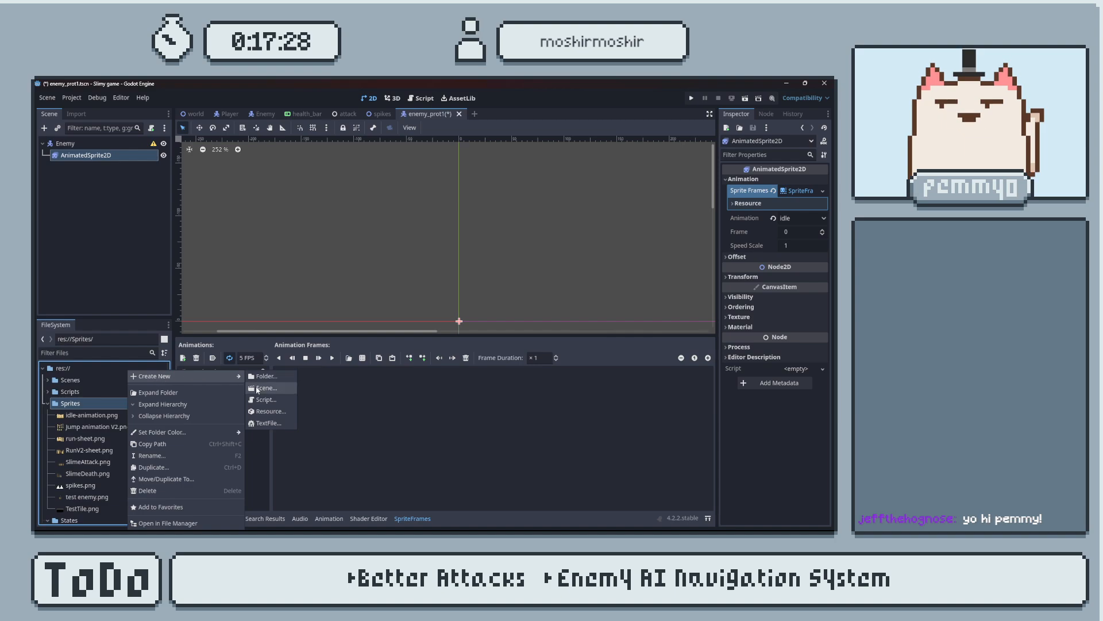
click(266, 379)
key(BackSpace)
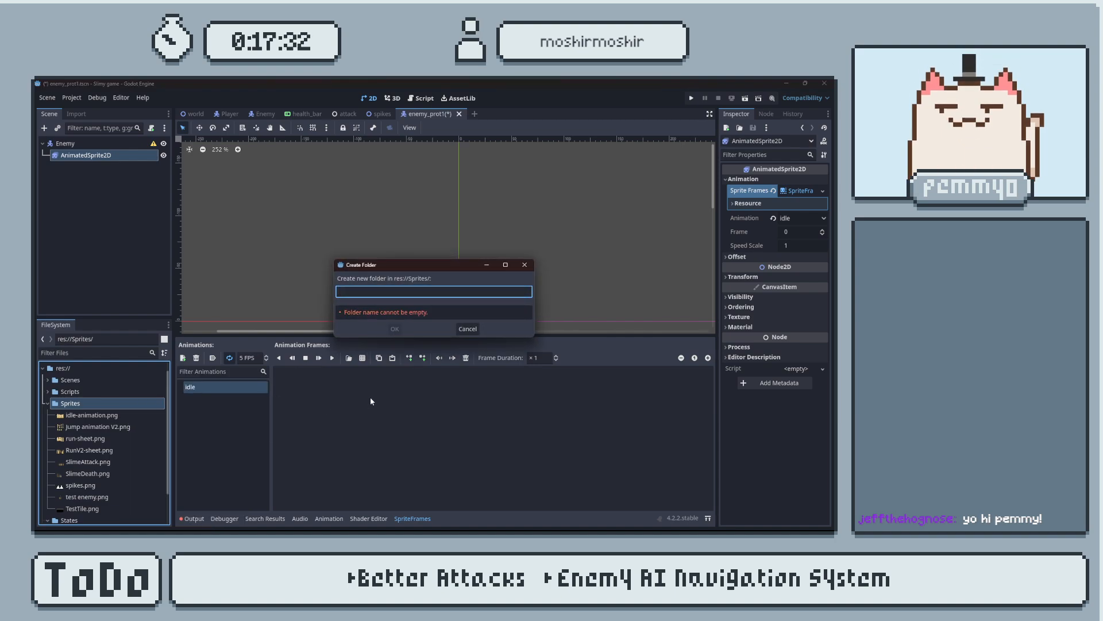
text(Player)
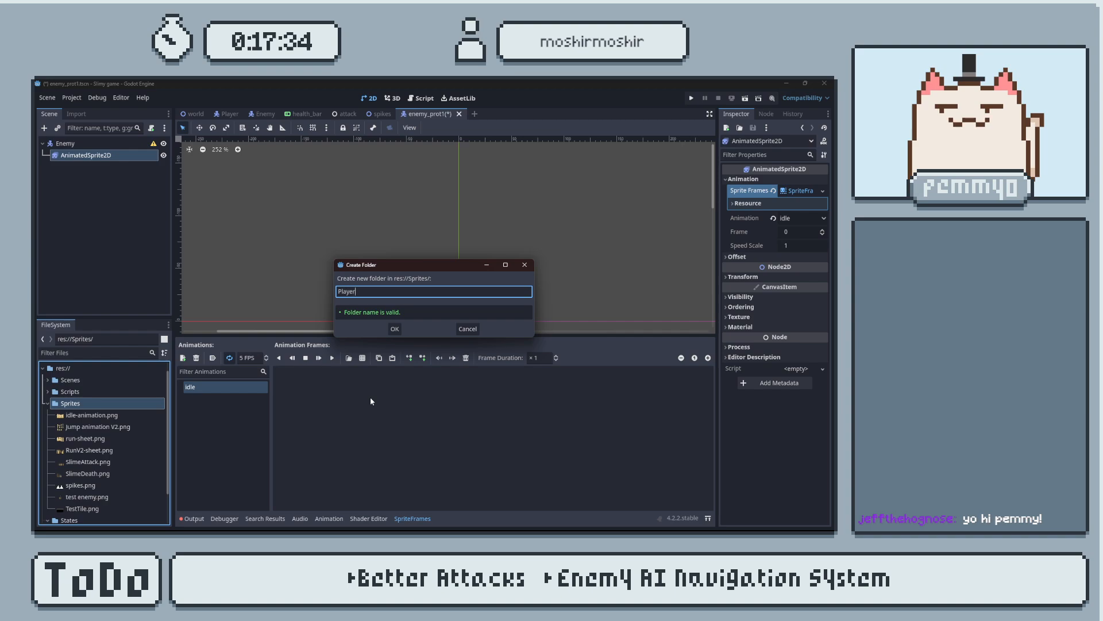
key(Return)
Move the sprites from idle-animation.png through SlimeDeath.png into the Player folder and check the Player scene's AnimatedSprite2D frames before returning to enemy_prot1.
click(116, 430)
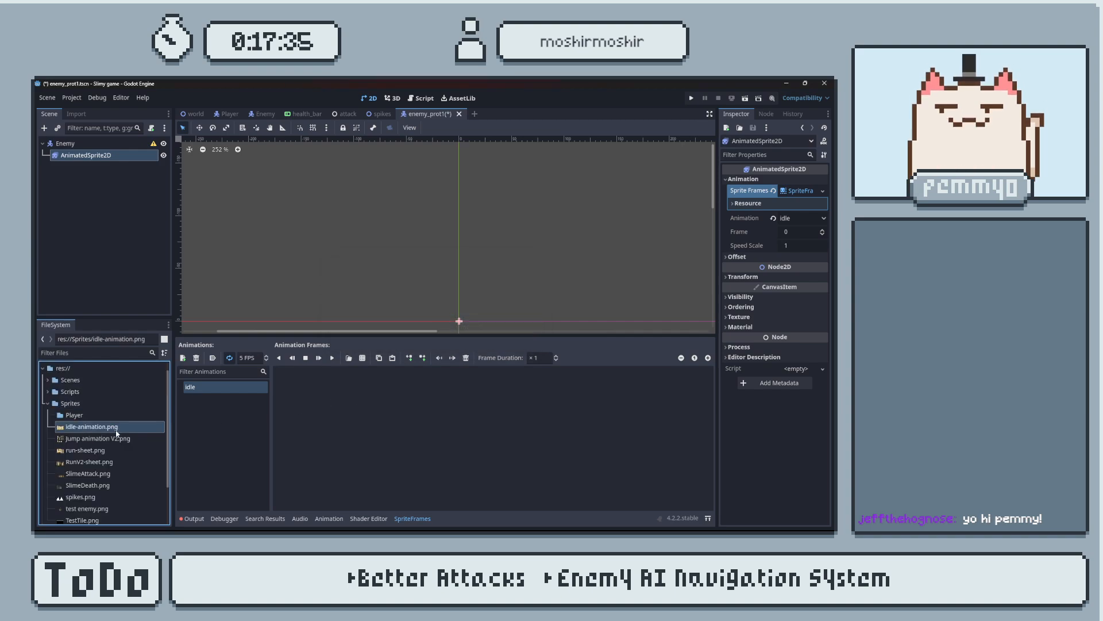
shift+click(107, 488)
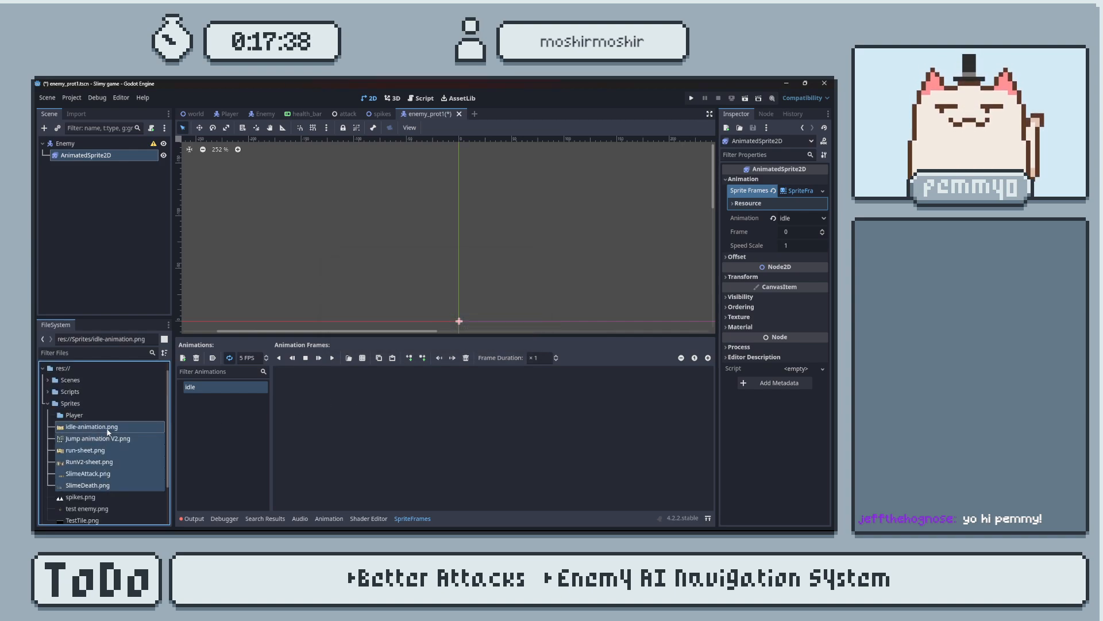
drag(112, 429, 111, 416)
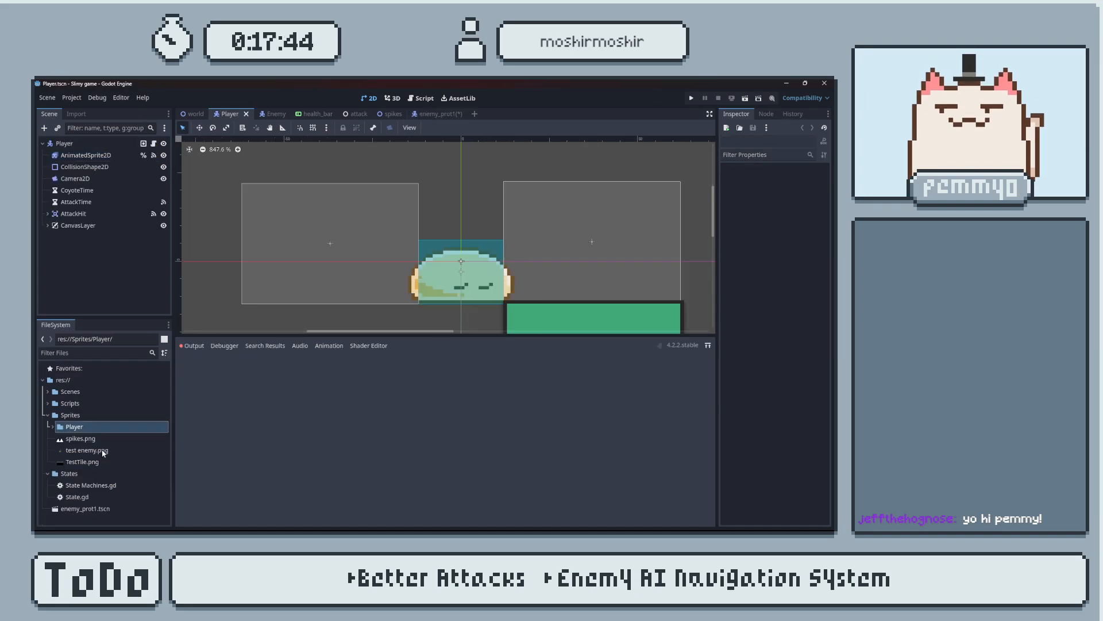
click(108, 156)
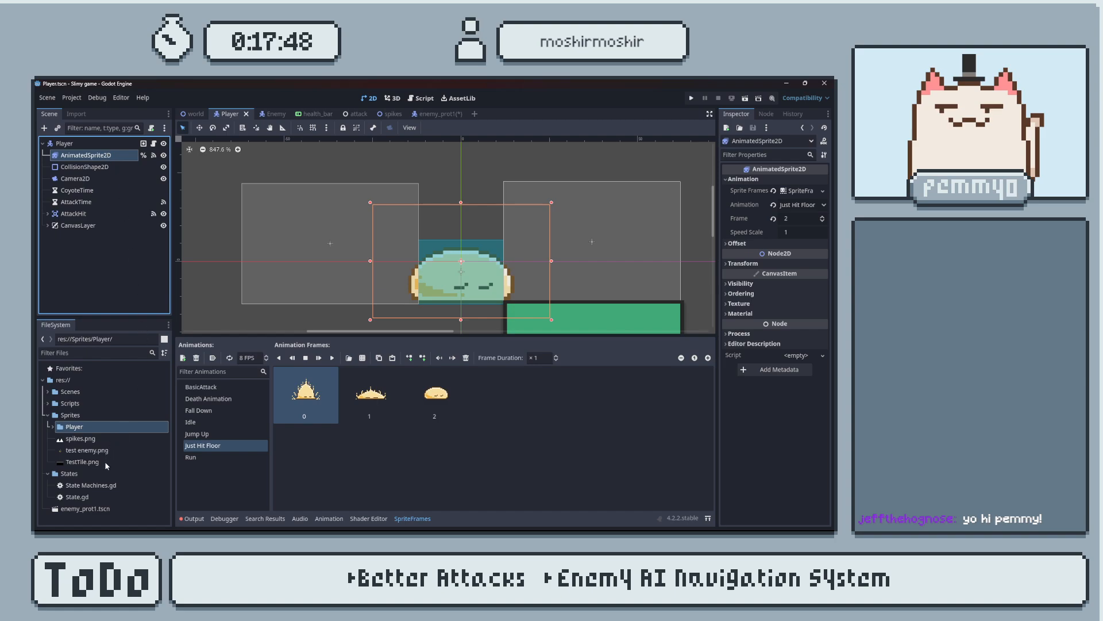
click(438, 113)
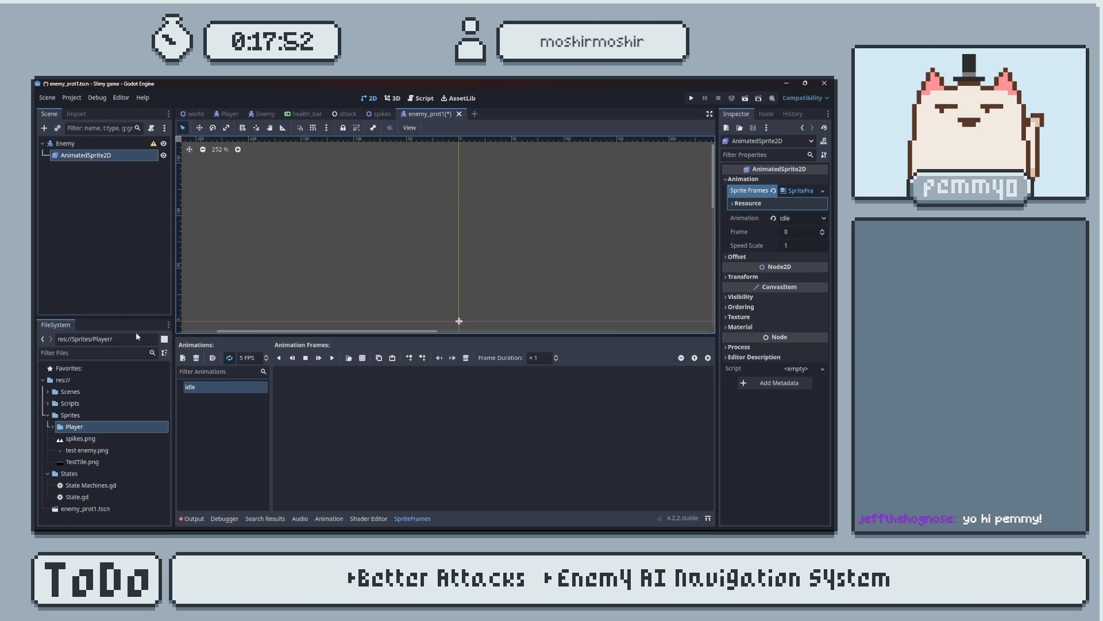
Create a second folder named "Enemy" inside the project's Sprites folder.
right_click(86, 415)
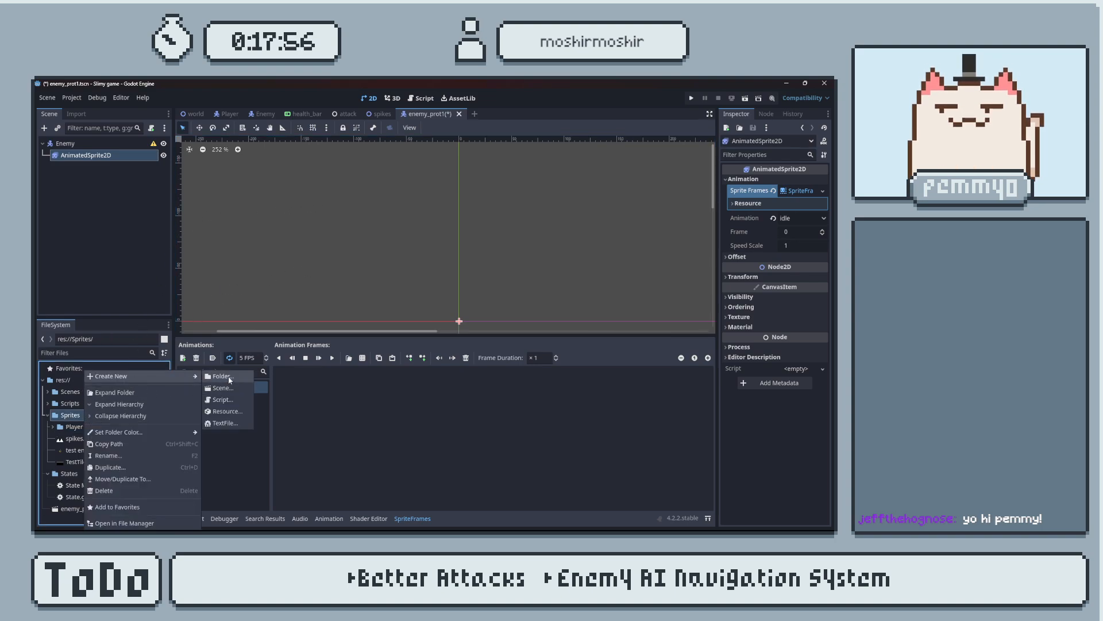
click(229, 379)
text(E)
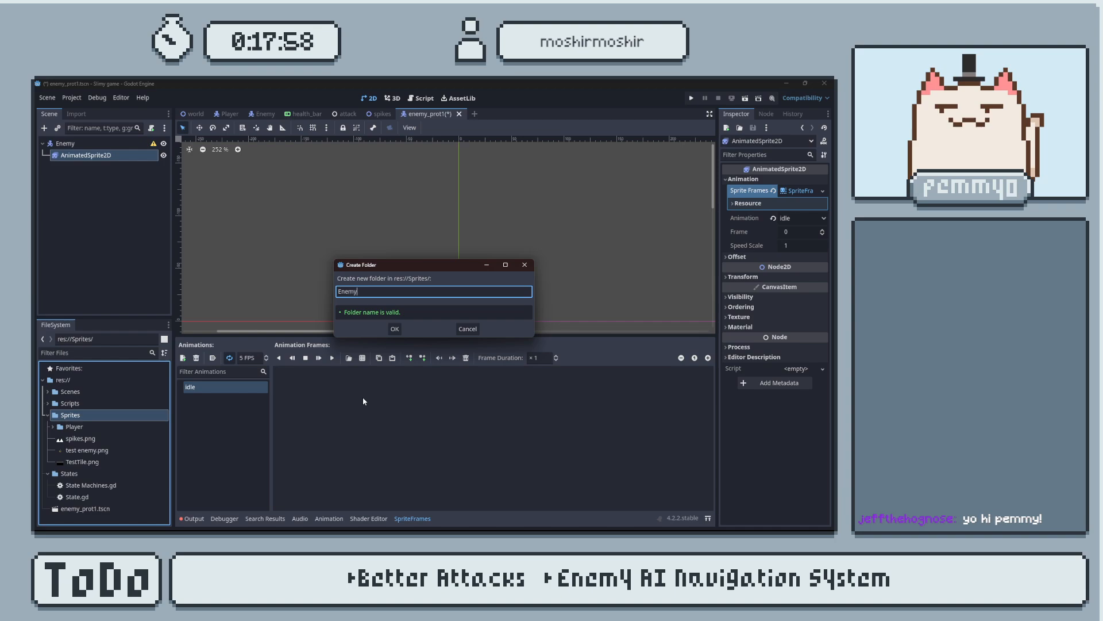
text(nemy)
key(Return)
Bring slime enemy attack.png, slime enemy idle.png and slime enemy run.png into the Enemy folder and expand it.
click(133, 422)
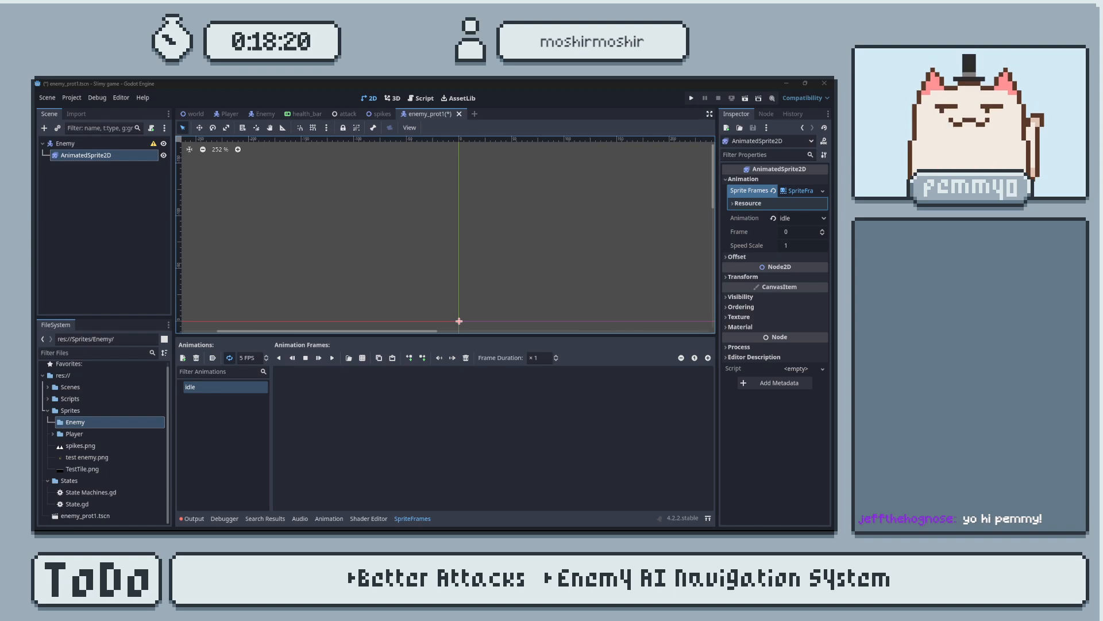
click(137, 422)
click(52, 421)
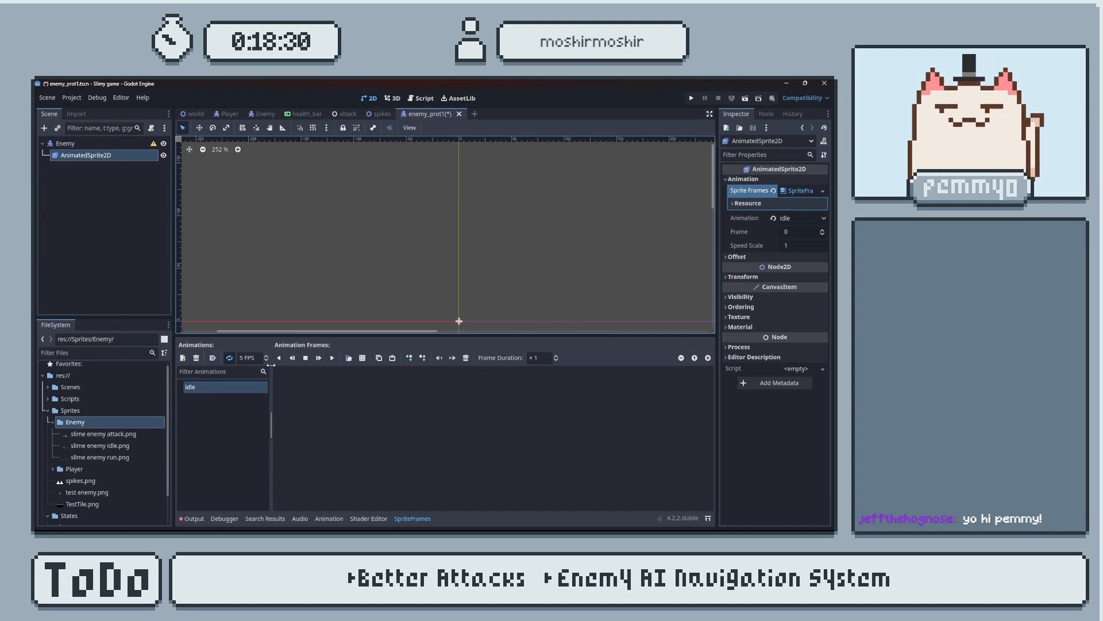
Load slime enemy idle.png from Sprites/Enemy as the sprite sheet for the idle animation.
click(362, 358)
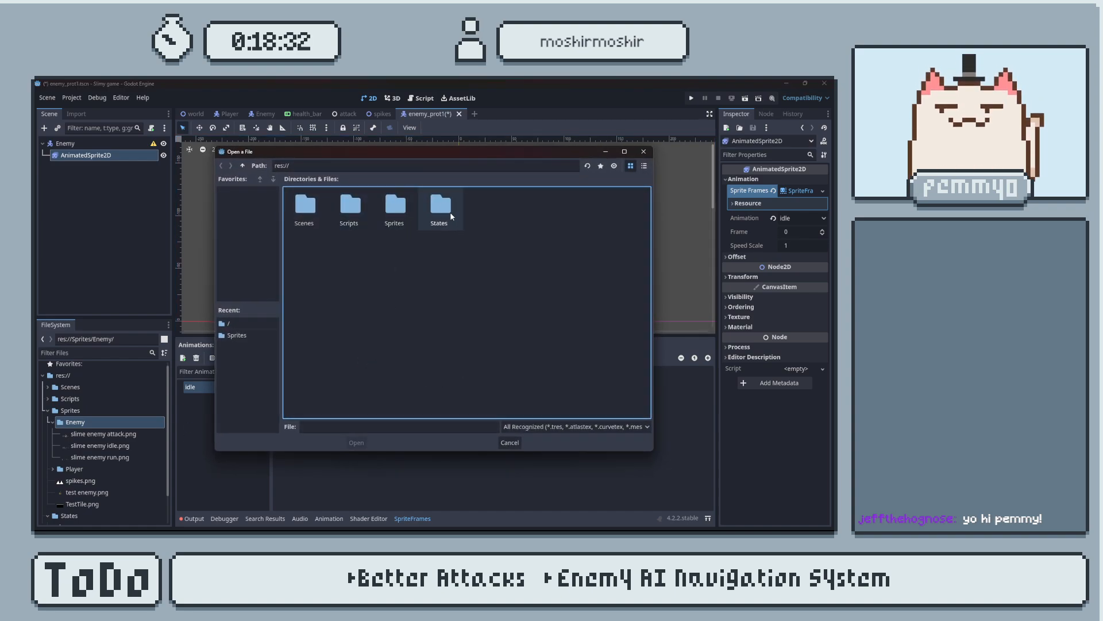
double_click(394, 208)
double_click(322, 214)
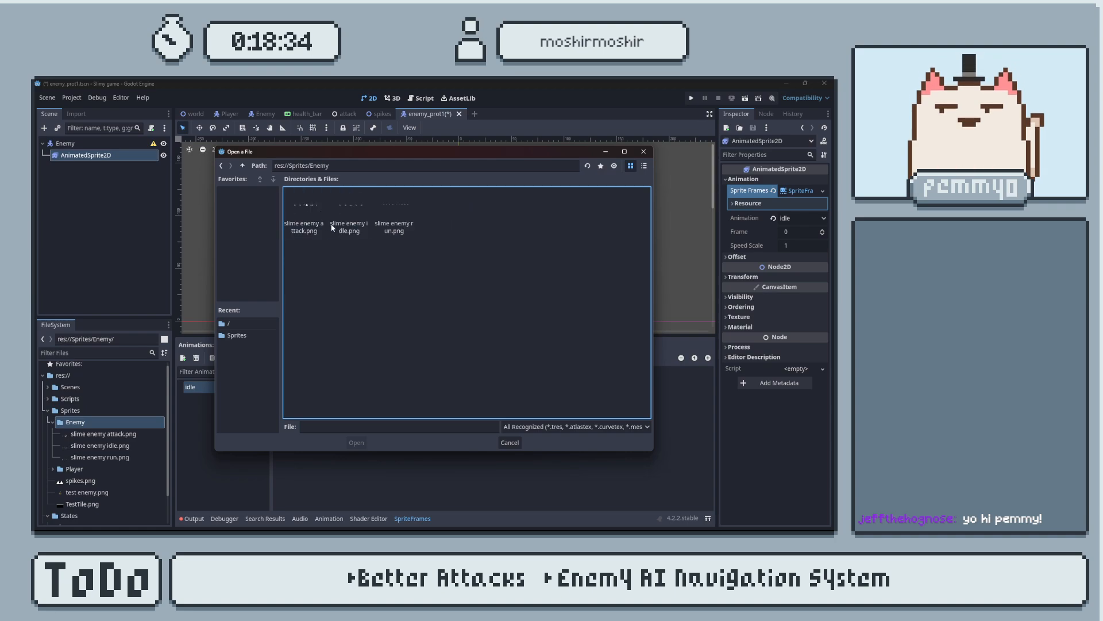
click(349, 213)
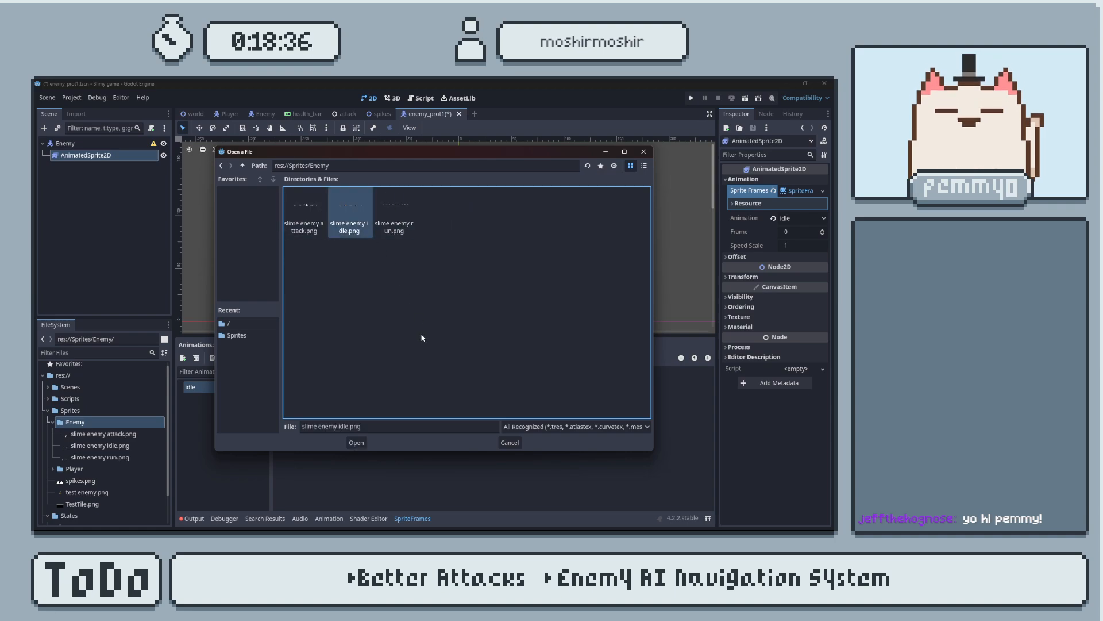
click(345, 442)
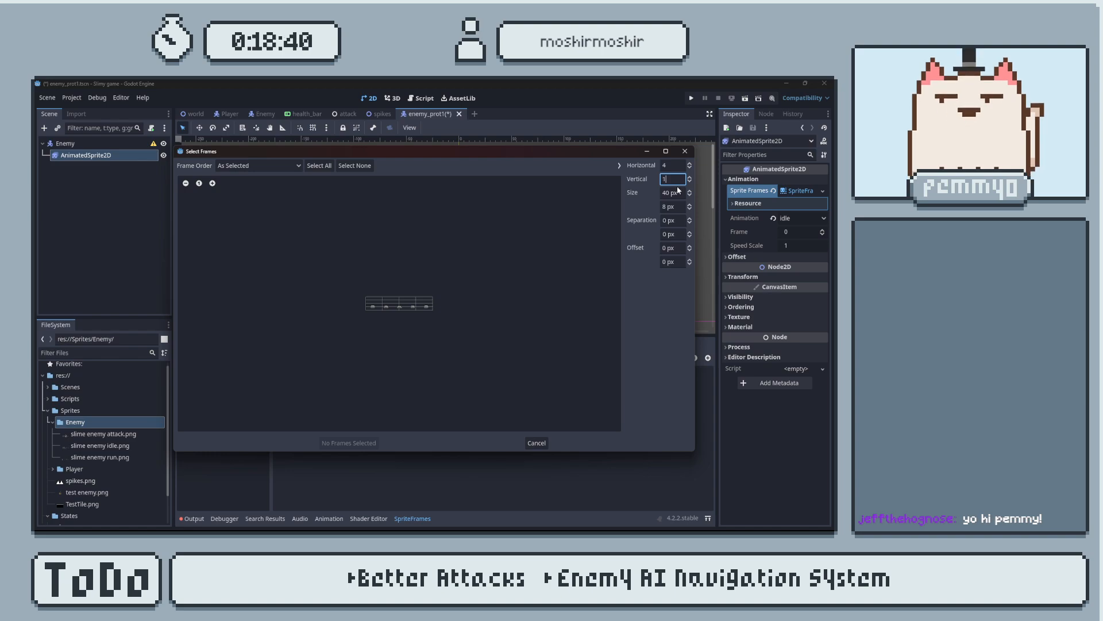
Divide the idle sheet into 5 horizontal by 1 vertical frames and add all of them to the animation.
click(671, 165)
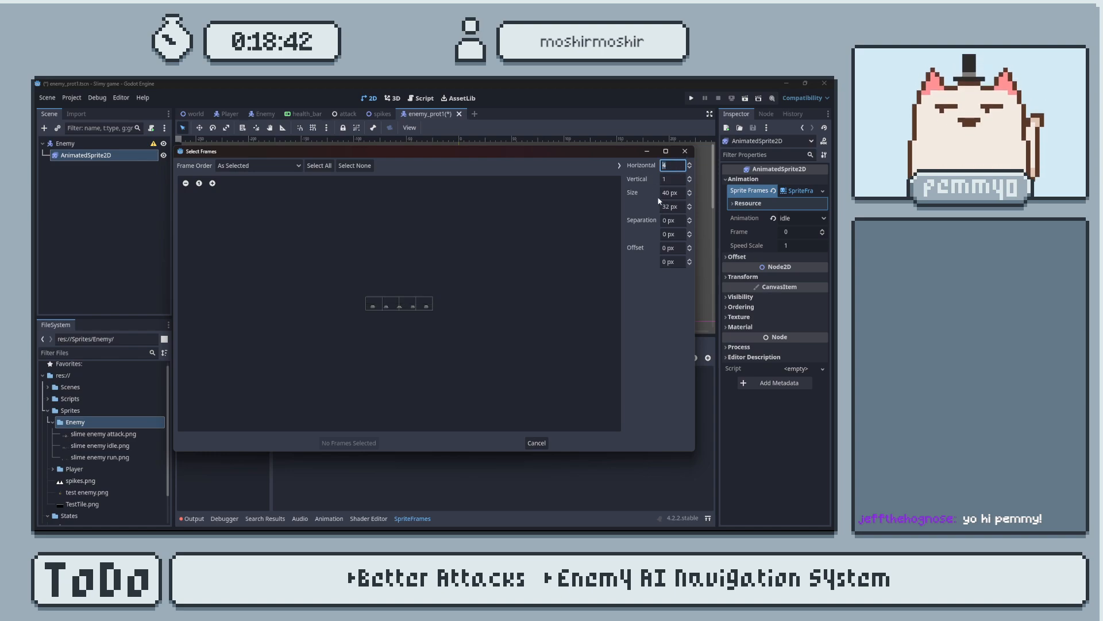
text(5)
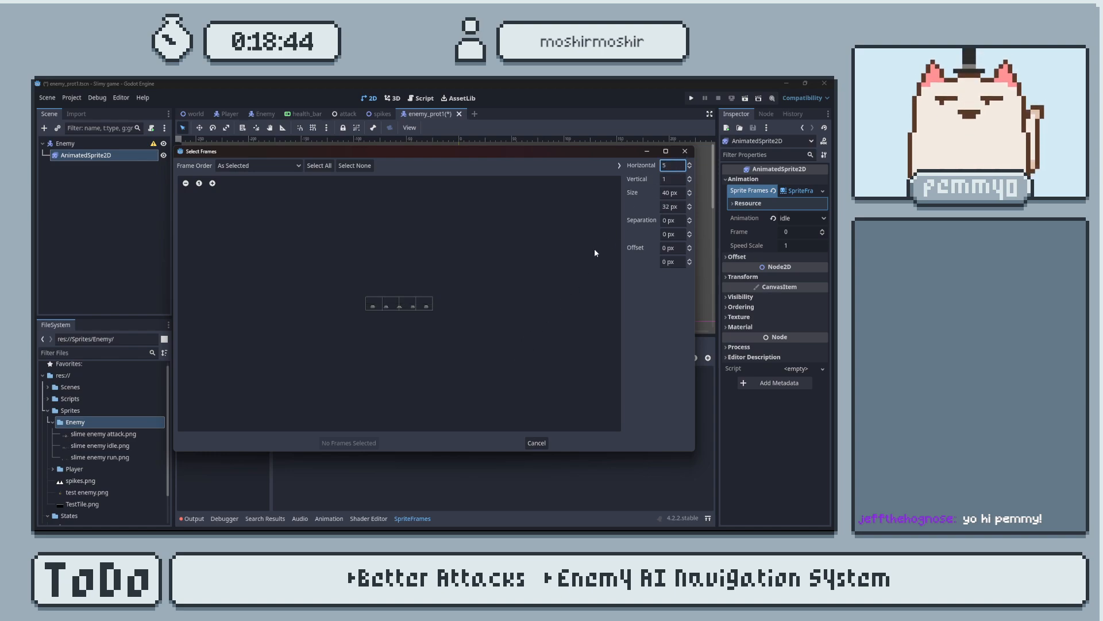
key(Return)
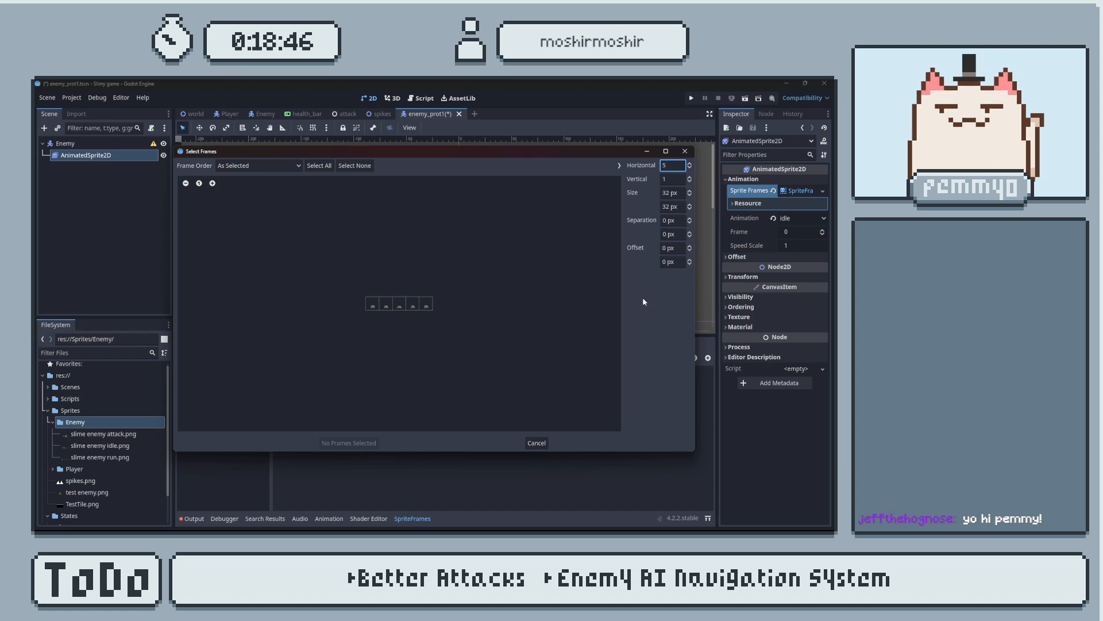
click(319, 165)
click(351, 443)
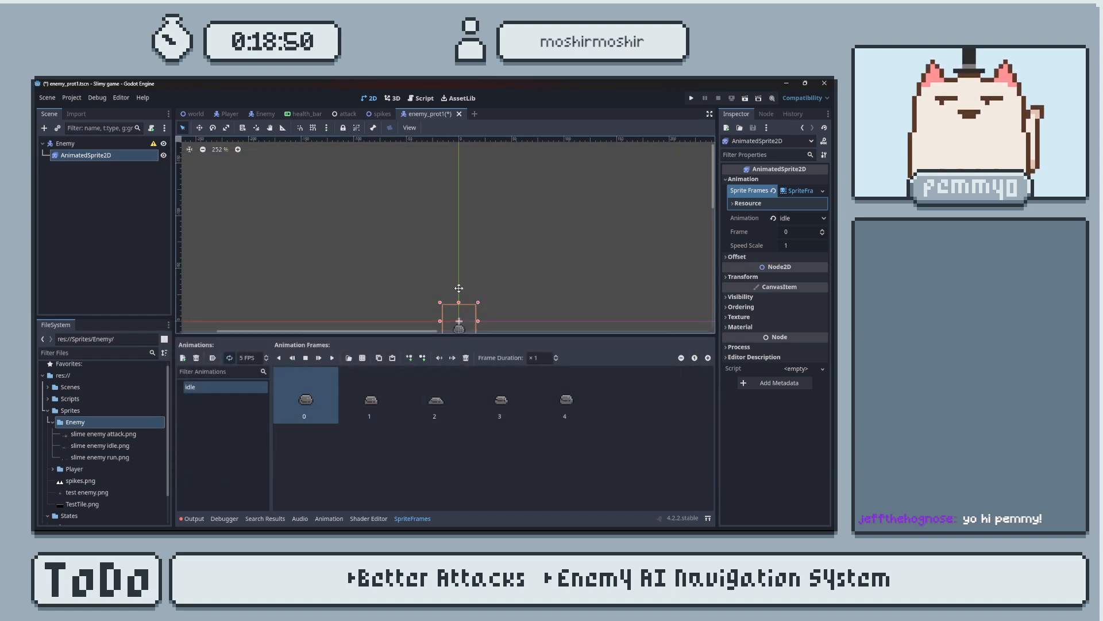
Preview the idle animation's playback on the enemy sprite in the viewport.
scroll(525, 255, up, 1)
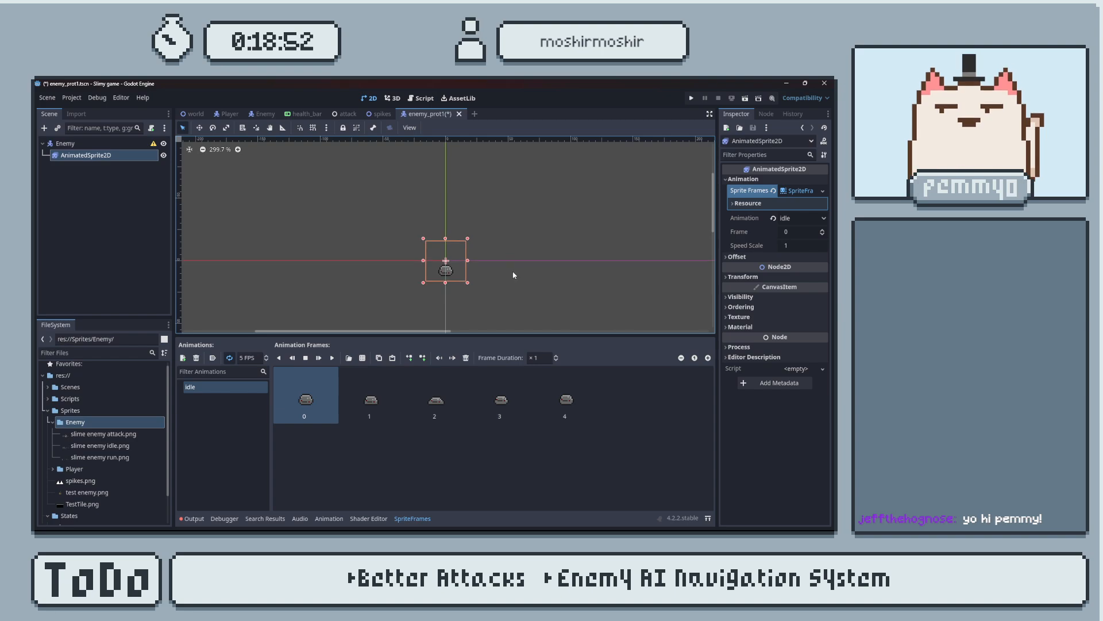
click(332, 358)
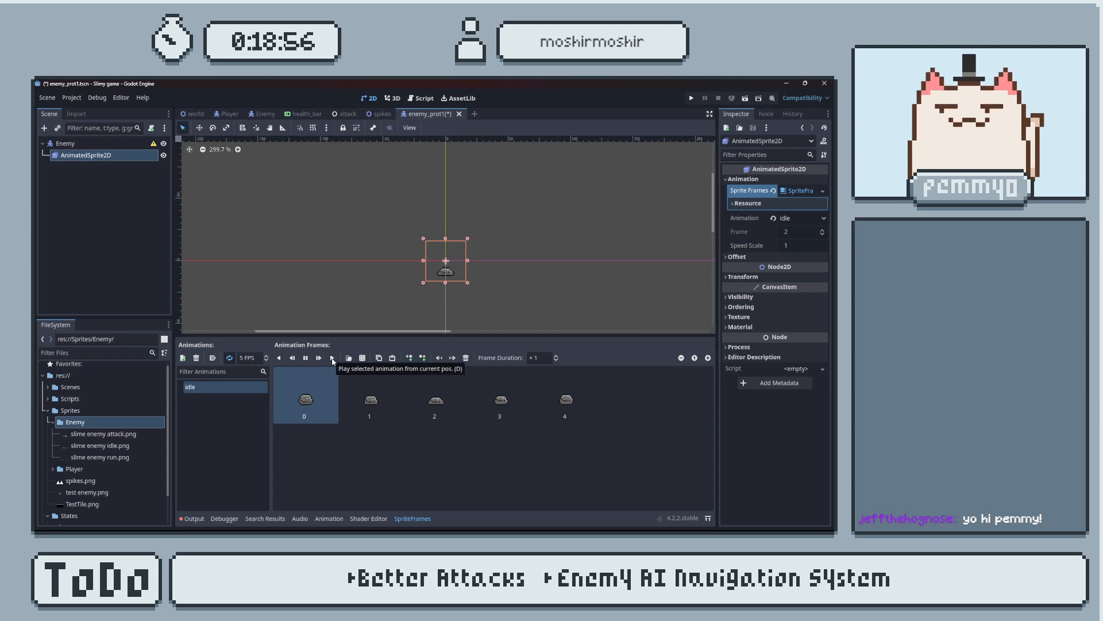
scroll(471, 284, up, 6)
scroll(459, 257, up, 1)
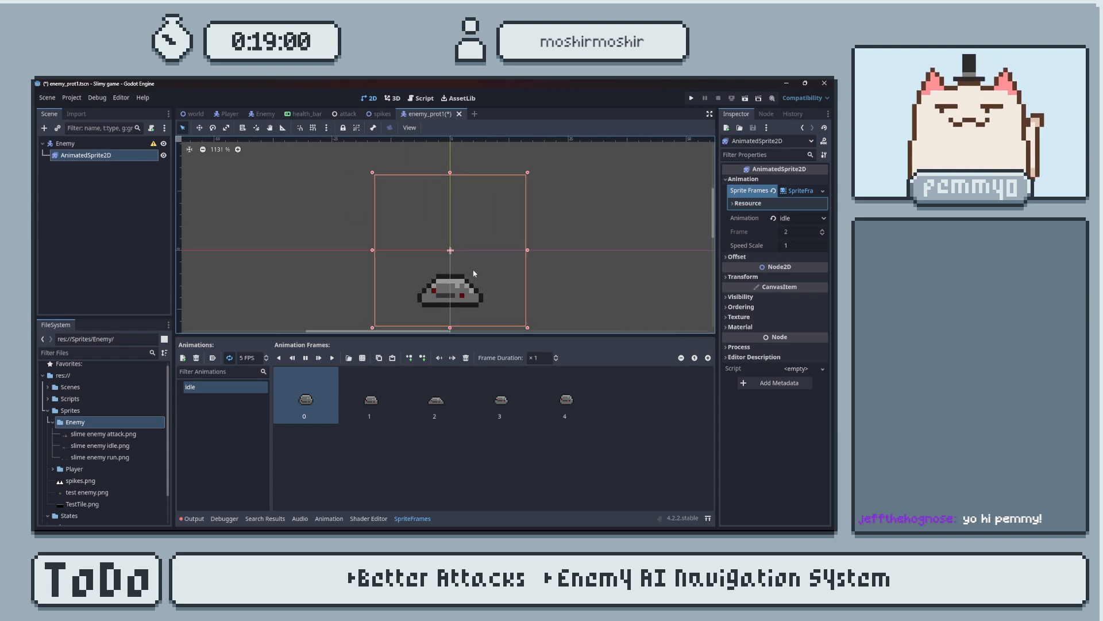
Nudge the AnimatedSprite2D upward pixel by pixel until the slime is centred on the scene origin.
key(Up)
key(Up)
key(Up)
key(Up)
key(Up)
key(Up)
key(Up)
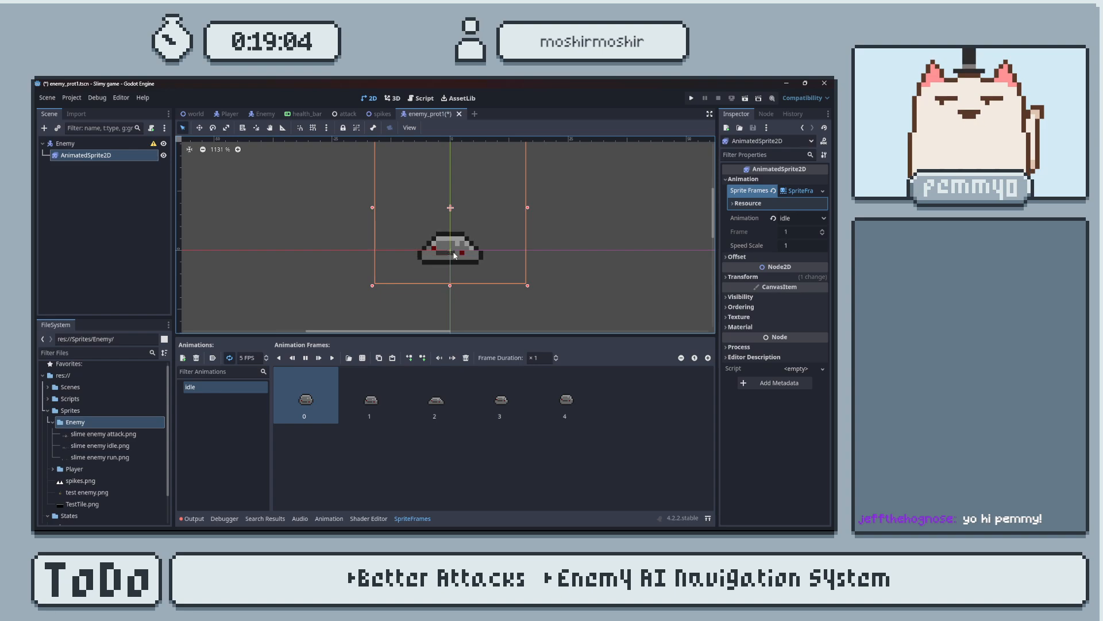
key(Down)
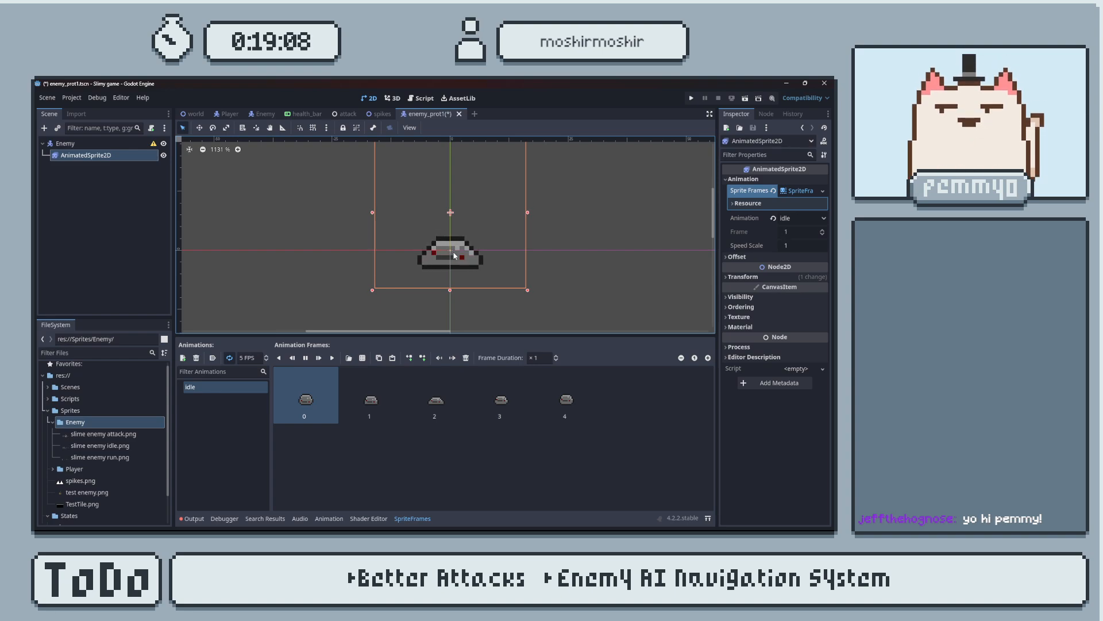
middle_drag(454, 256, 467, 260)
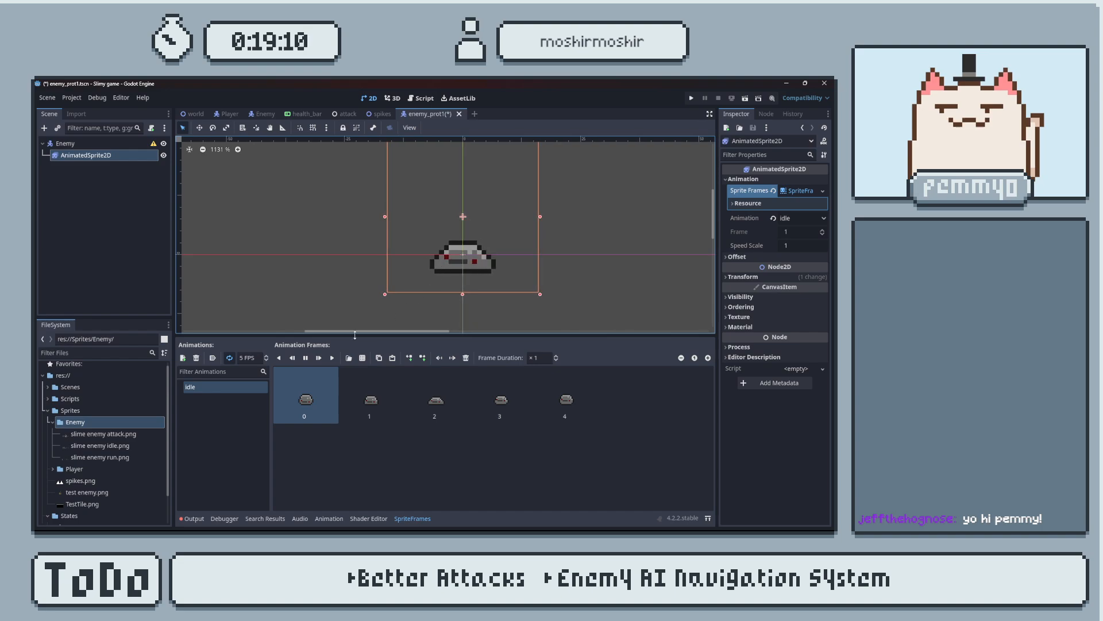
Add a second animation to the SpriteFrames resource and name it "run".
click(183, 358)
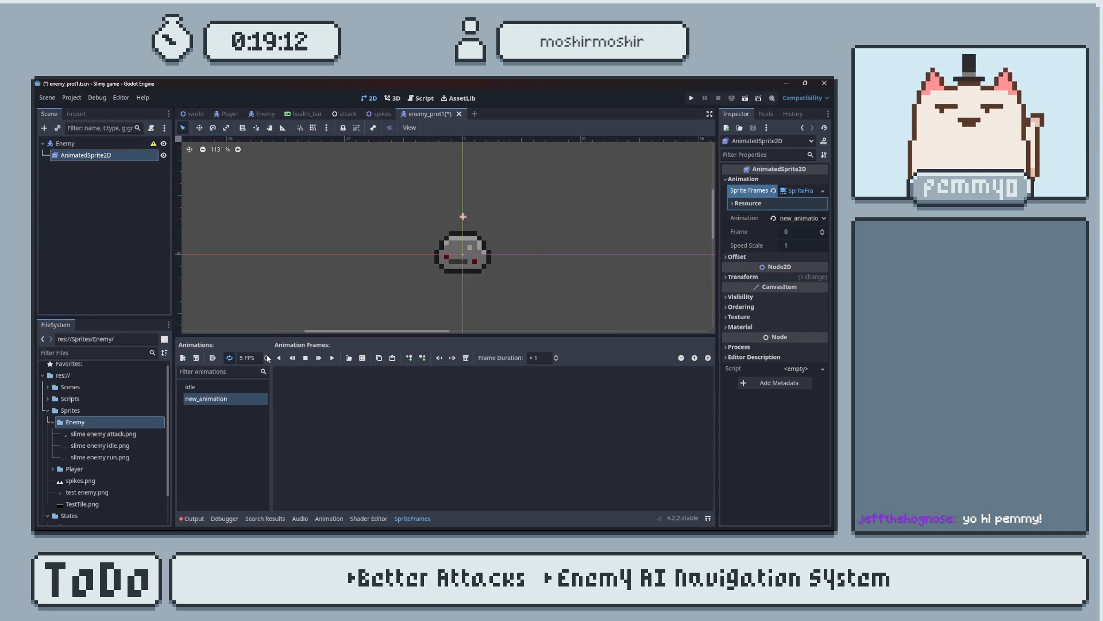
click(232, 397)
click(233, 398)
key(ctrl+a)
key(BackSpace)
key(Escape)
text(run)
key(Return)
Load slime enemy run.png as a sprite sheet, divide it into 9 horizontal by 1 vertical frames, and add all of them to the run animation.
click(362, 358)
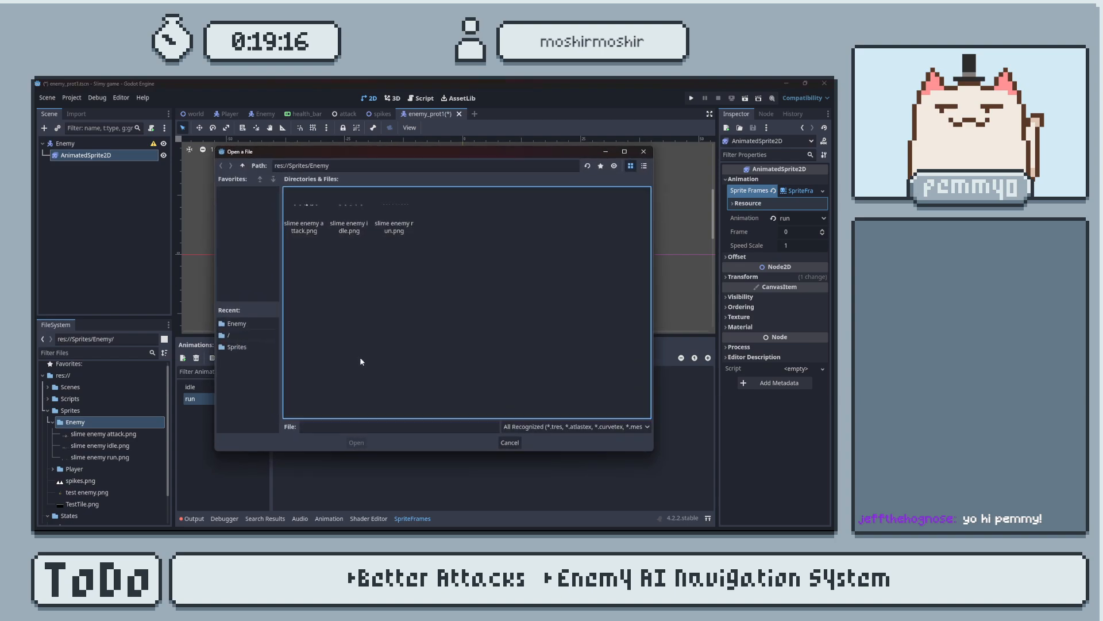
click(394, 217)
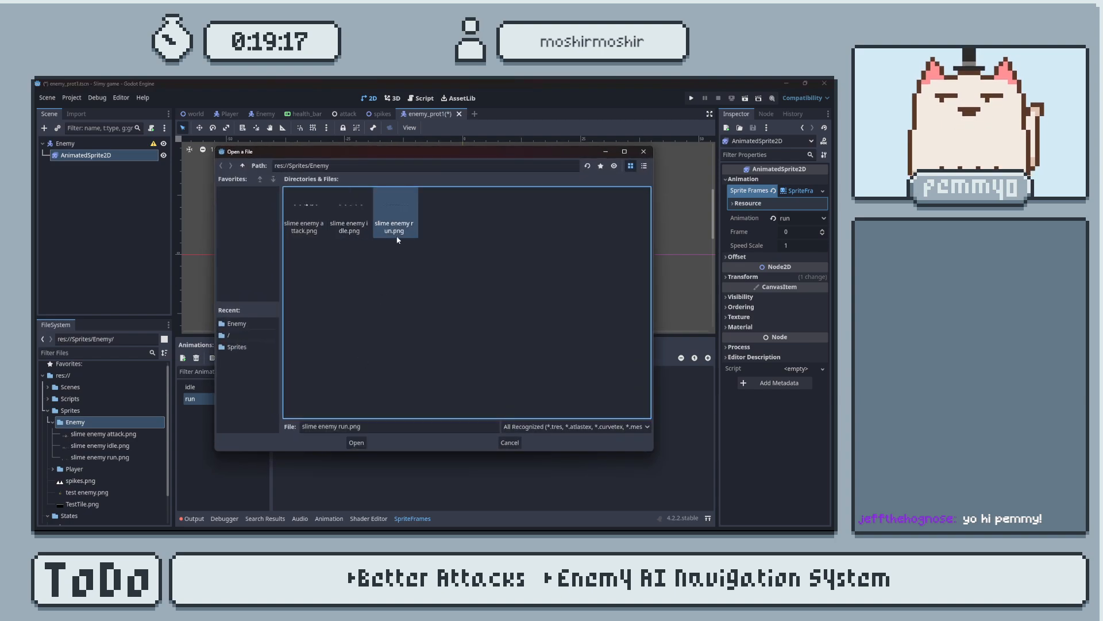
click(357, 442)
click(690, 182)
click(689, 182)
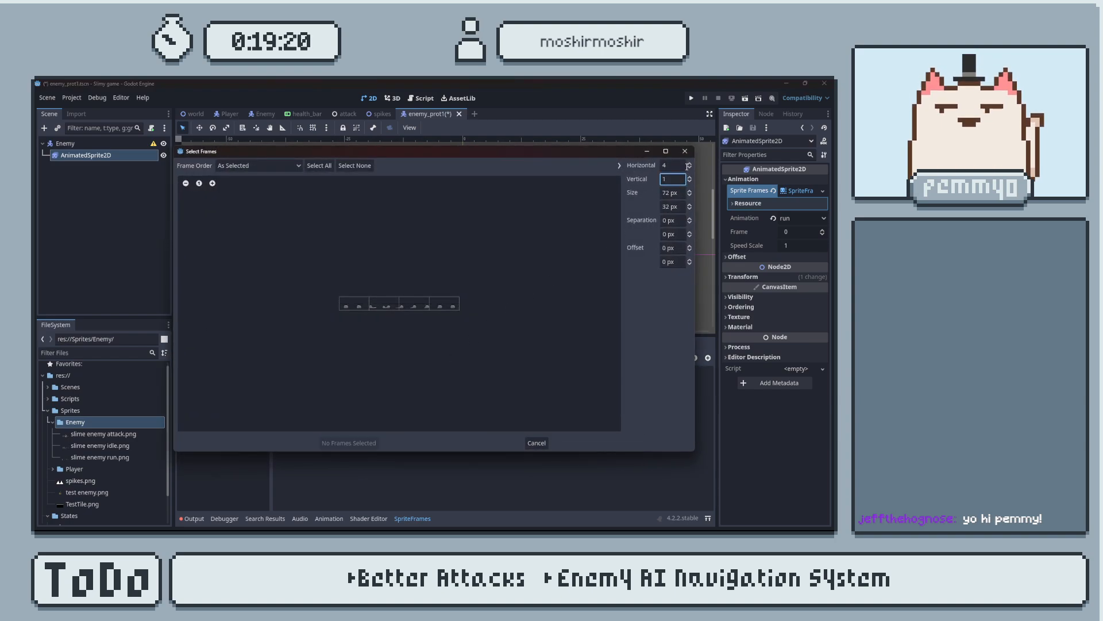
click(689, 163)
click(688, 162)
click(689, 163)
click(689, 164)
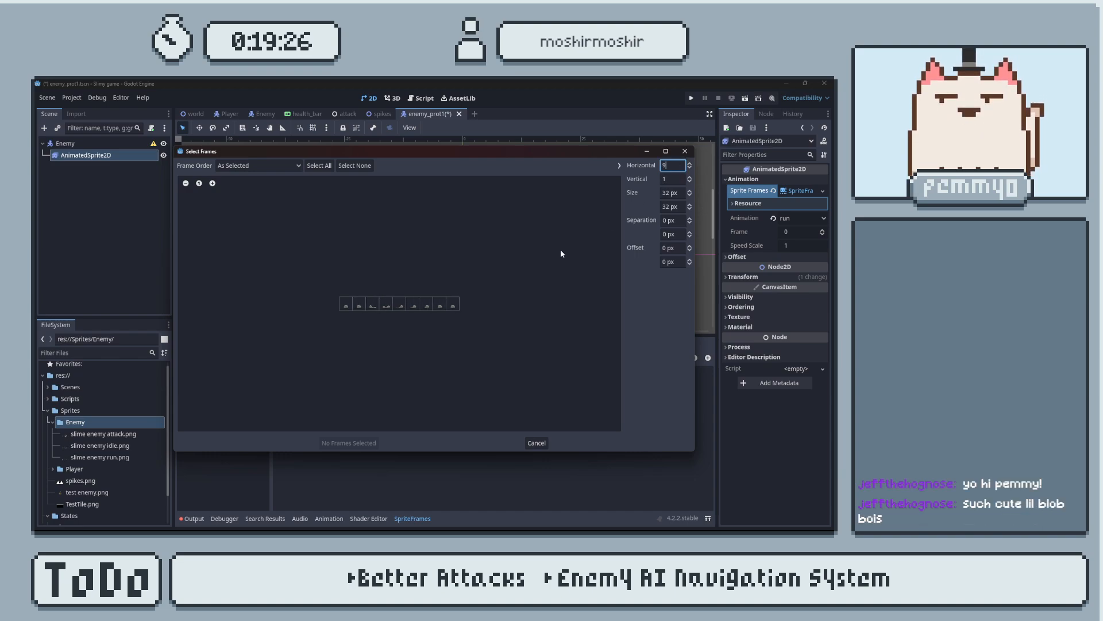
click(319, 165)
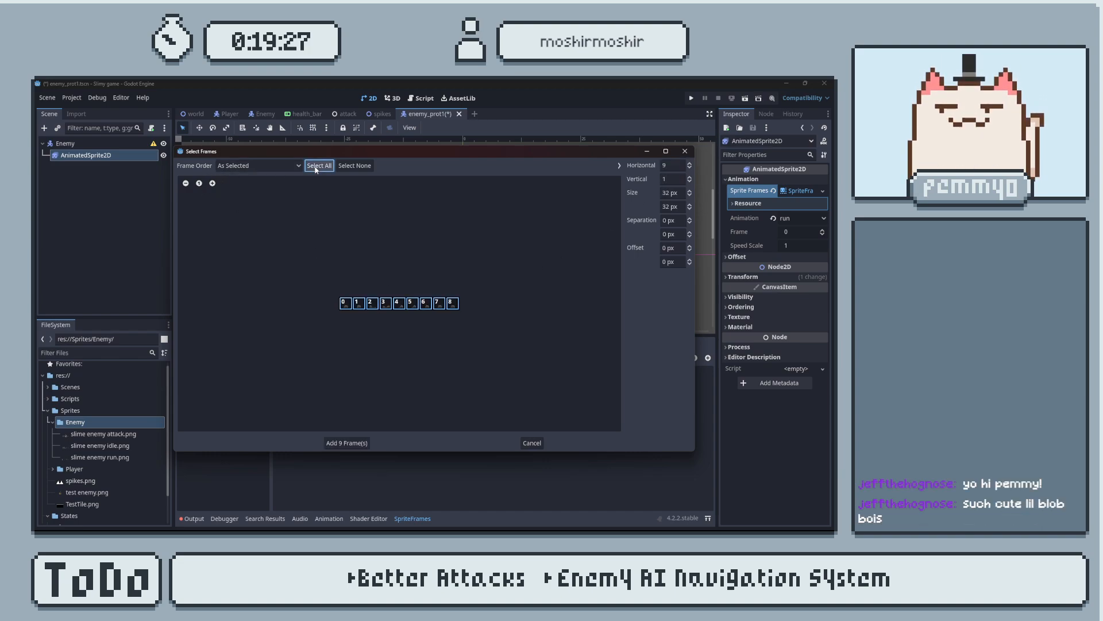
click(353, 444)
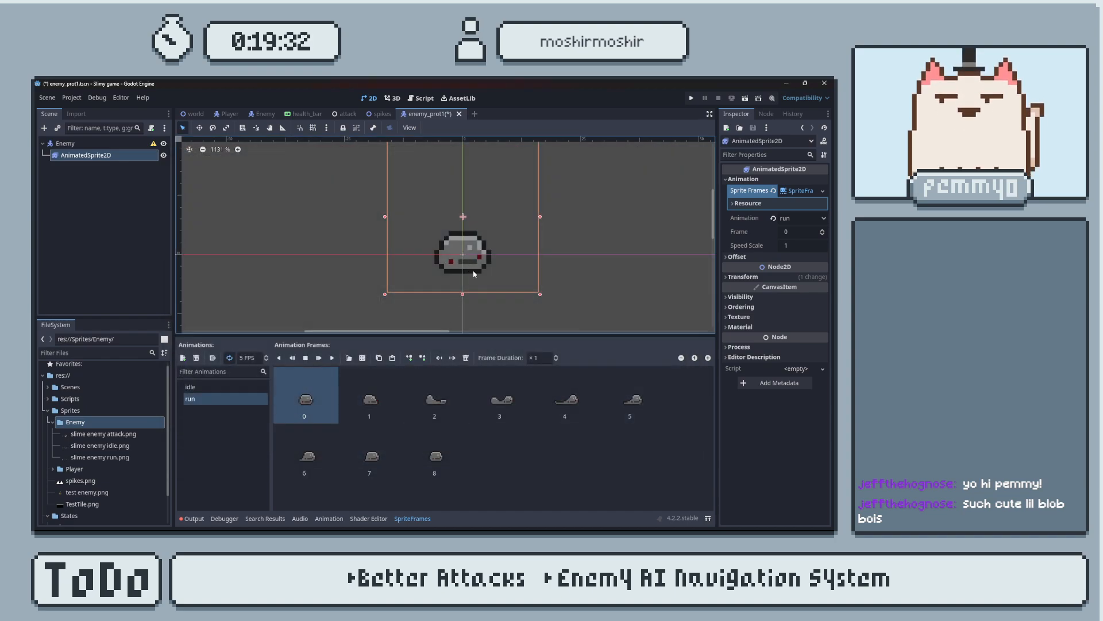
Delete the last frame, number 8, from the run animation and preview its playback on the slime.
middle_drag(469, 274, 499, 266)
scroll(470, 279, up, 1)
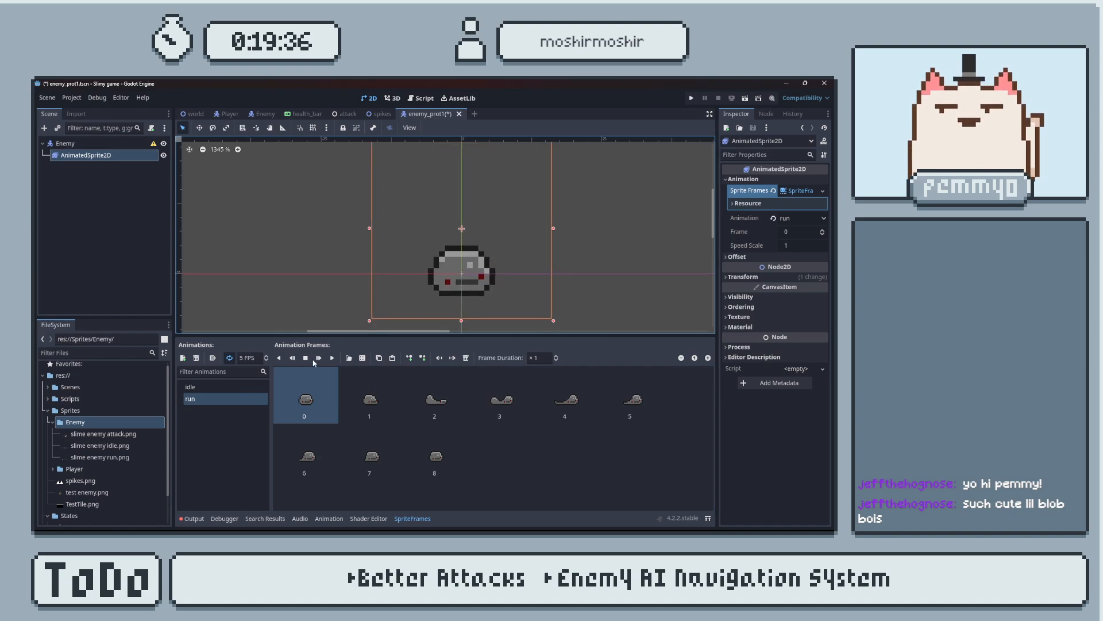
scroll(478, 276, down, 1)
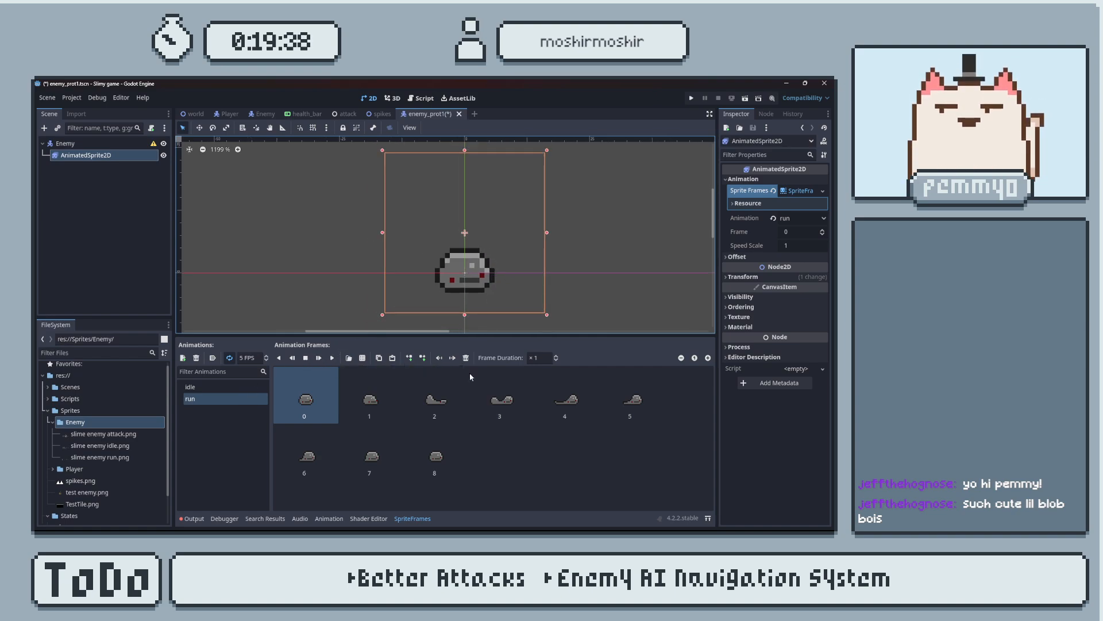
click(434, 467)
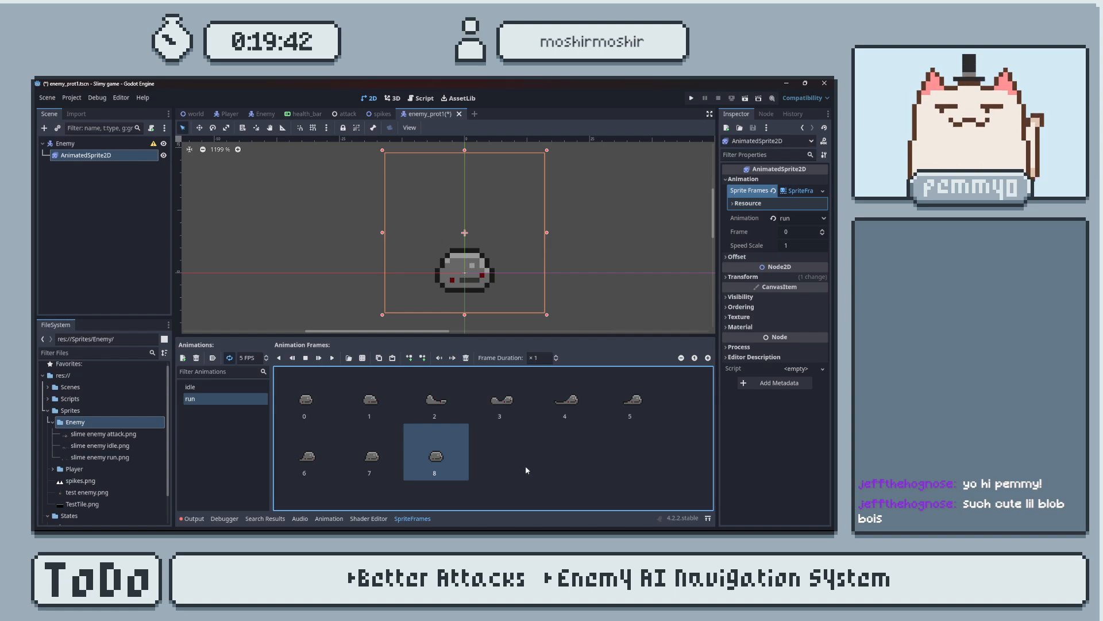
key(Delete)
click(333, 358)
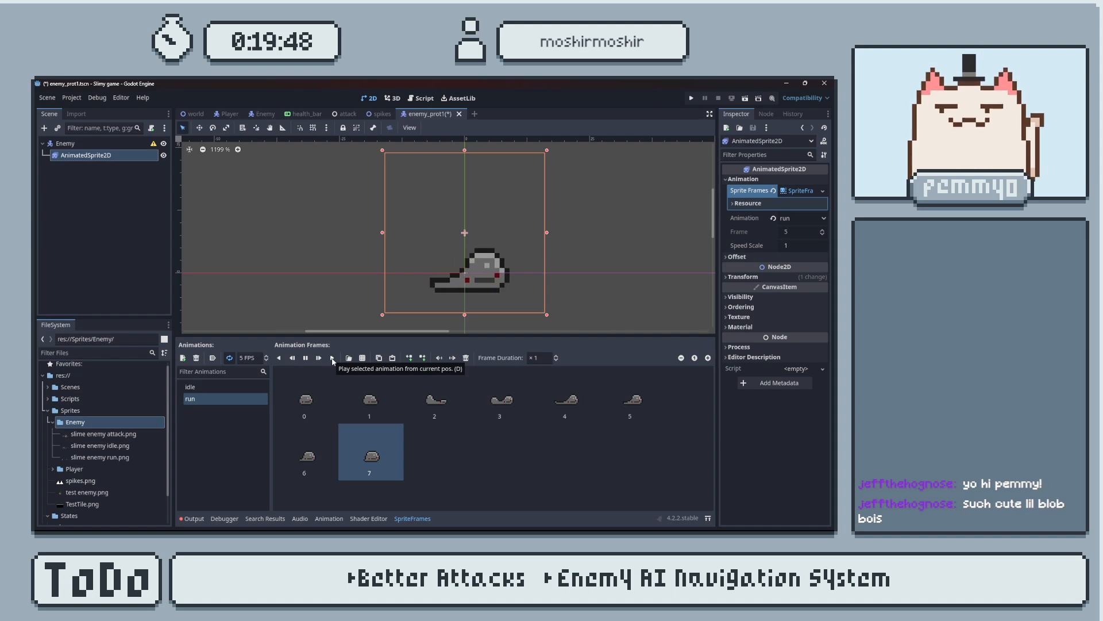
middle_drag(591, 310, 588, 283)
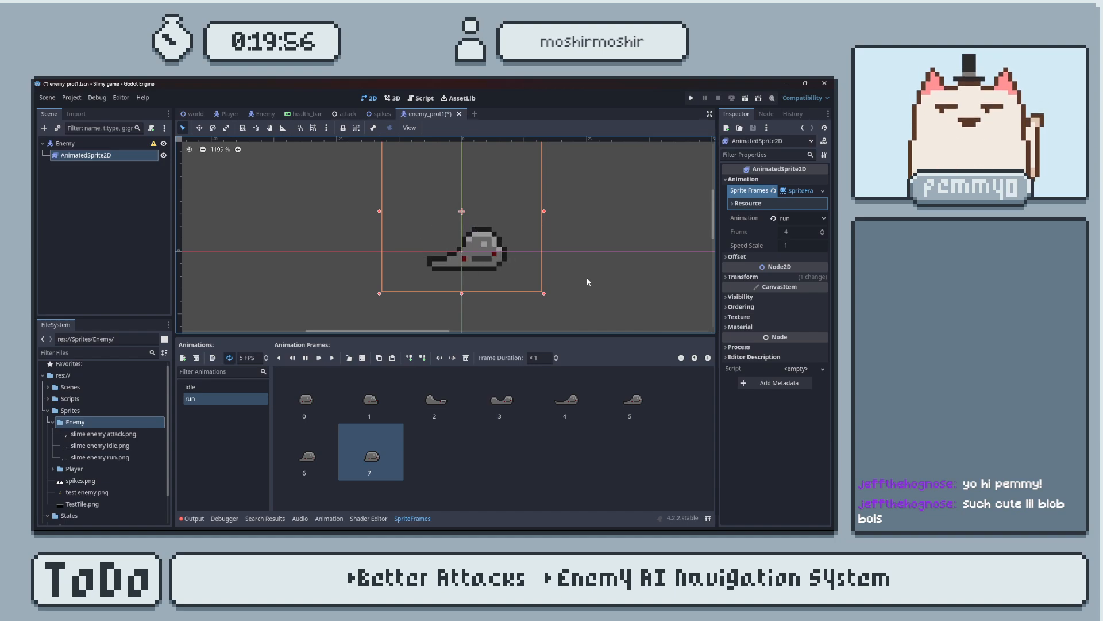
Add a third animation to the SpriteFrames resource and name it "attack".
click(184, 358)
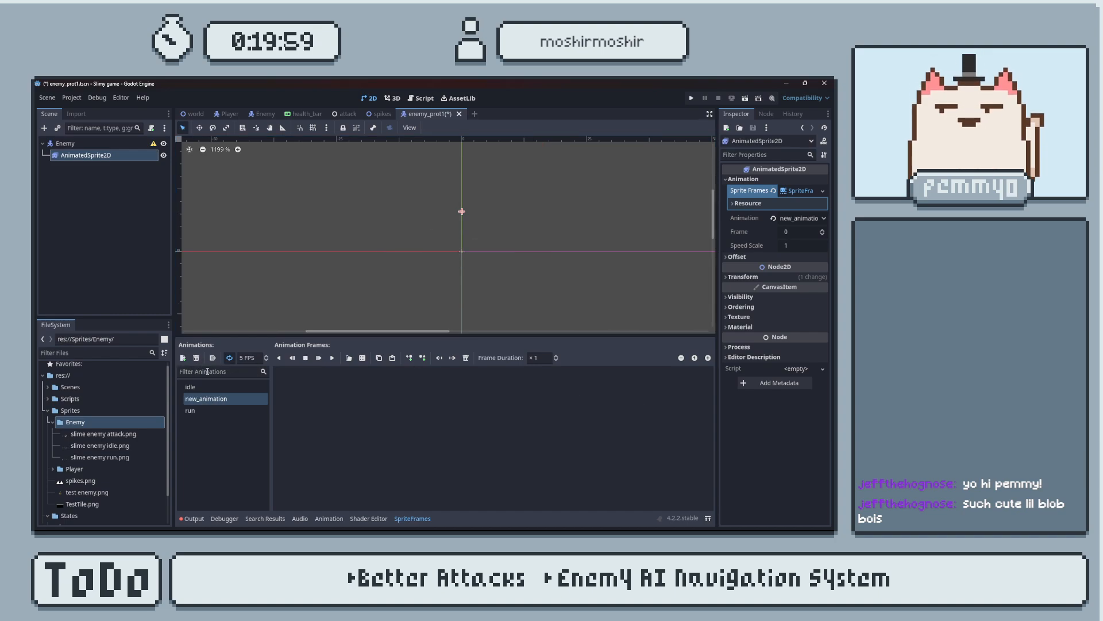
click(219, 400)
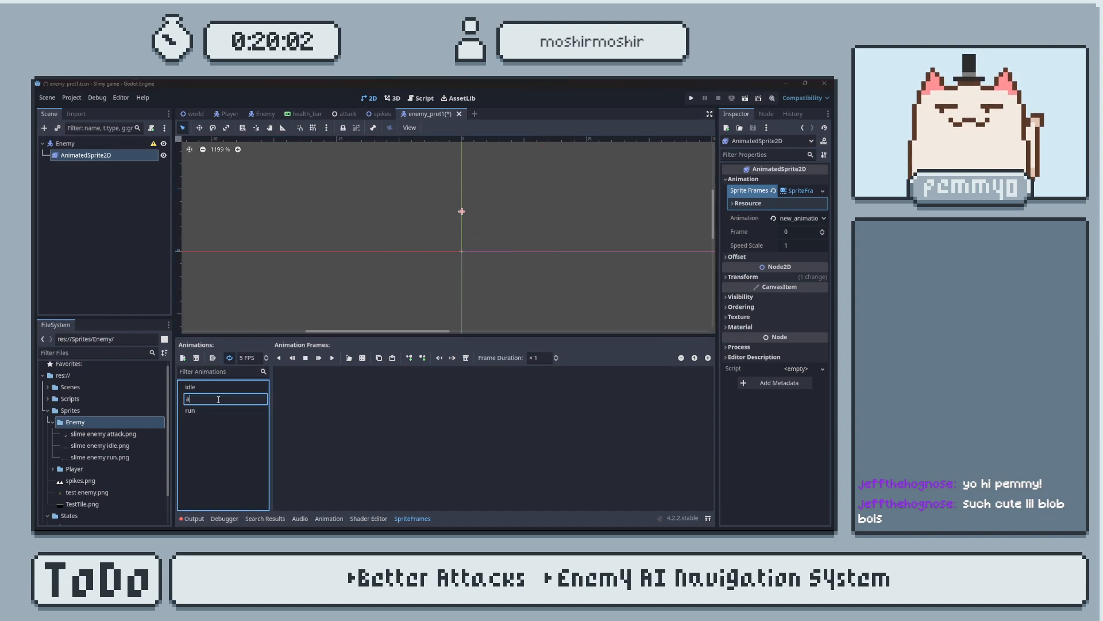
key(Return)
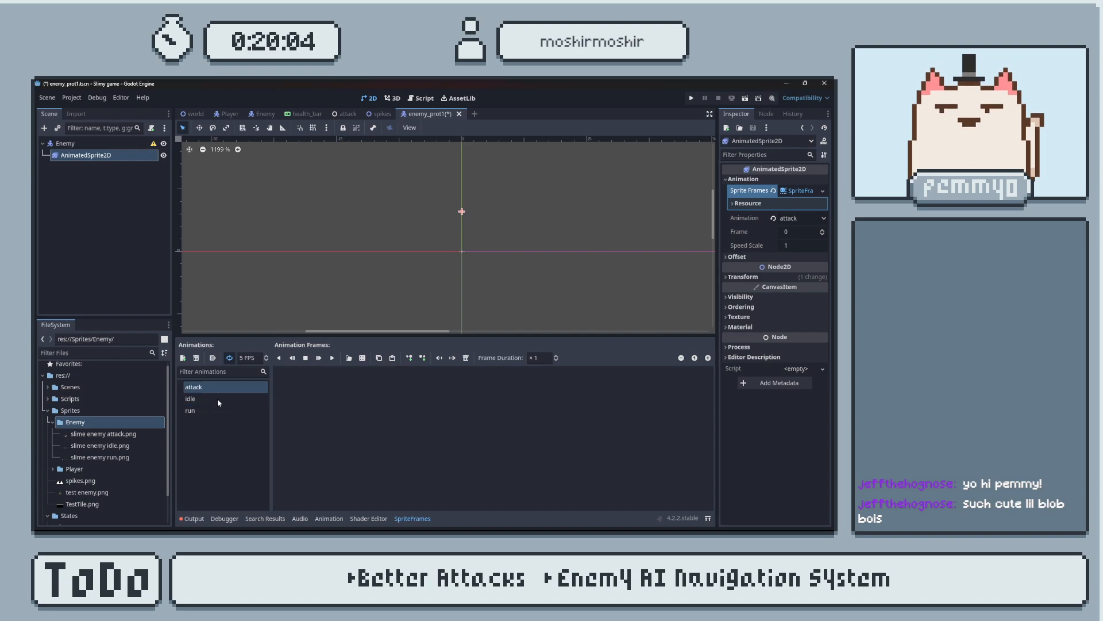
Add all frames of slime enemy attack.png, divided 5 horizontal by 1 vertical, to the attack animation and preview its playback.
click(363, 358)
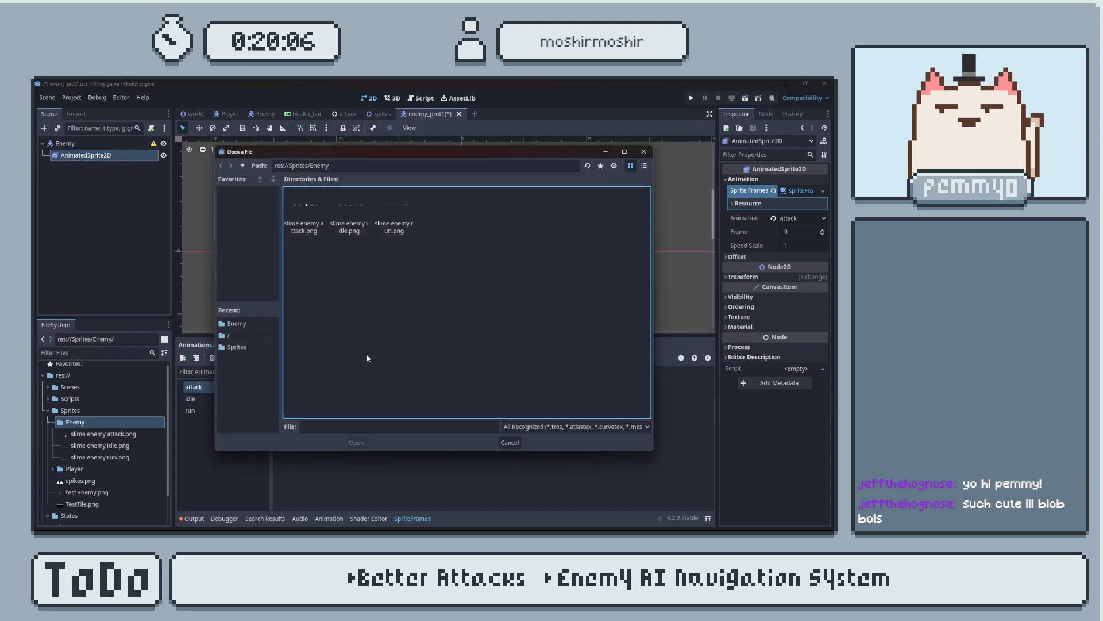
click(316, 205)
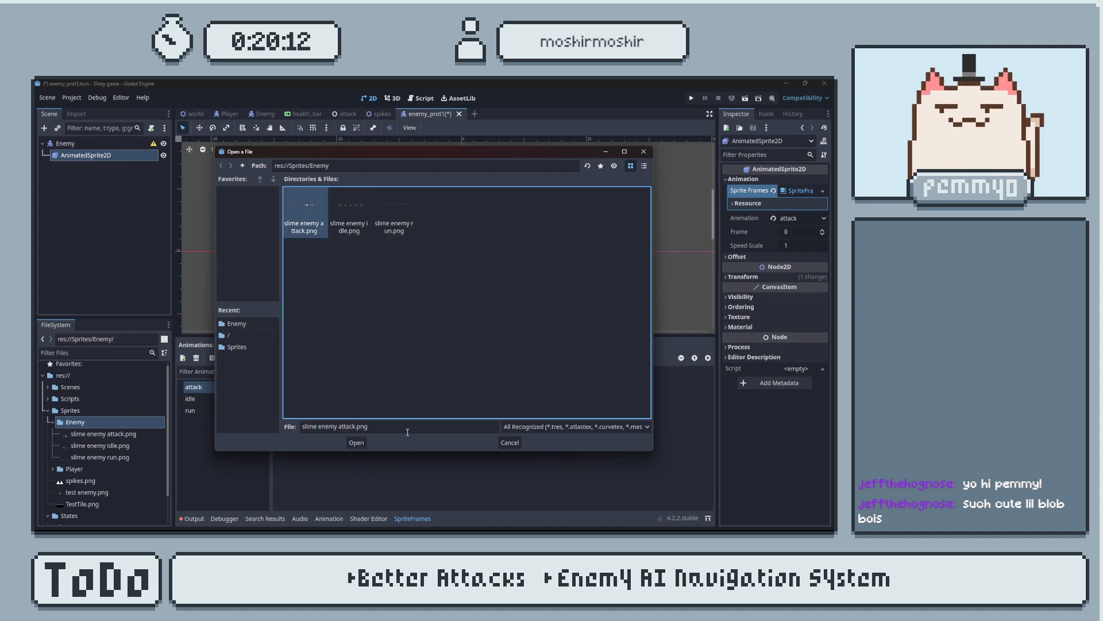
click(355, 442)
click(692, 185)
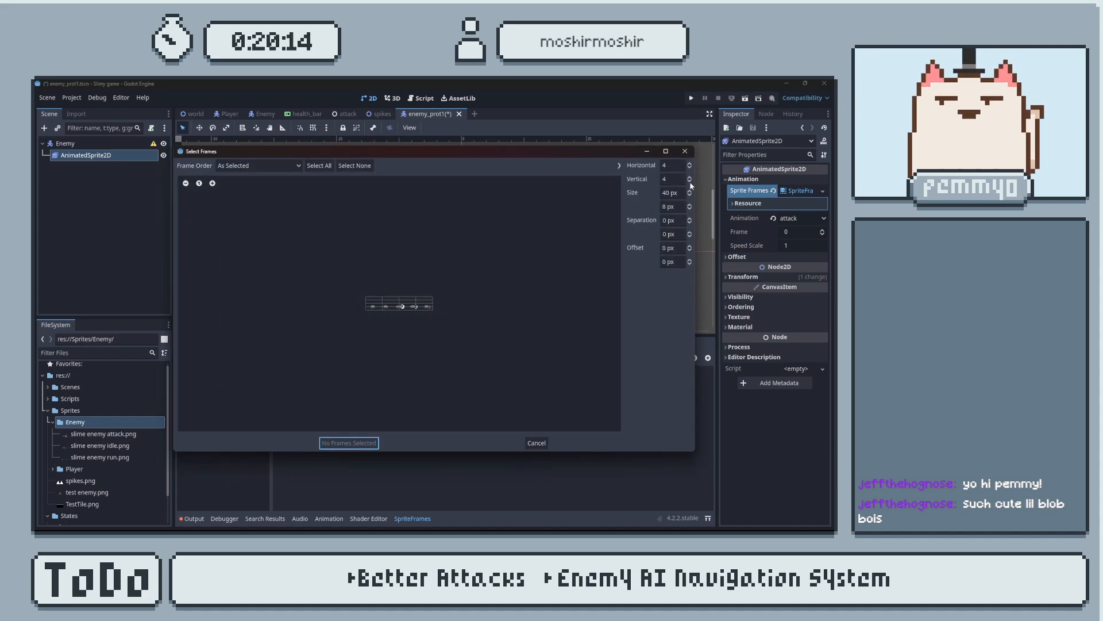
click(689, 163)
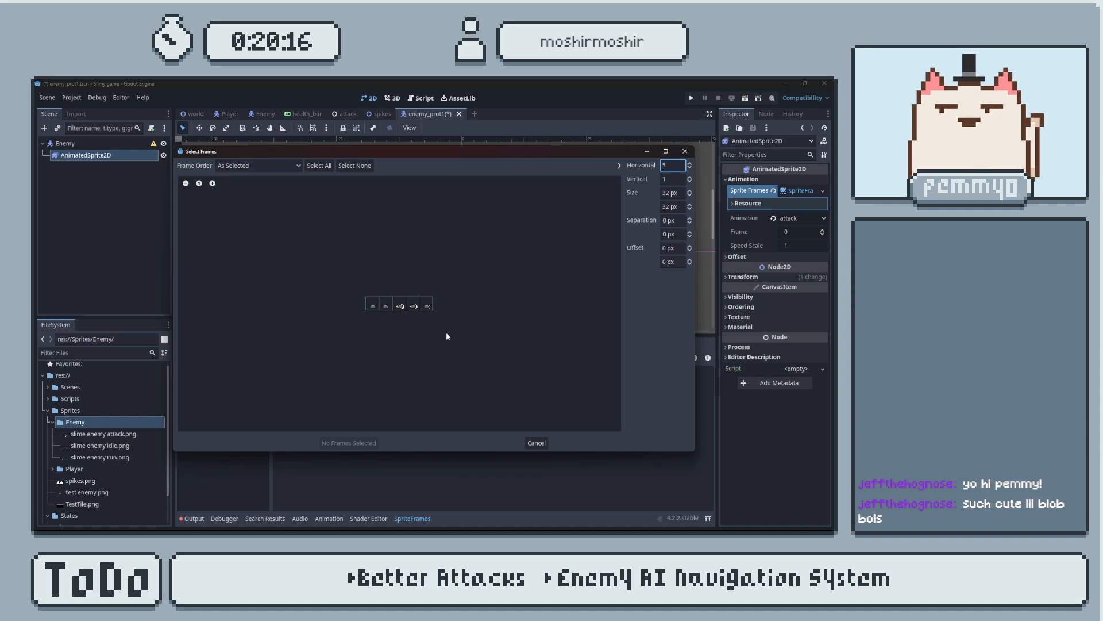
click(319, 166)
click(348, 443)
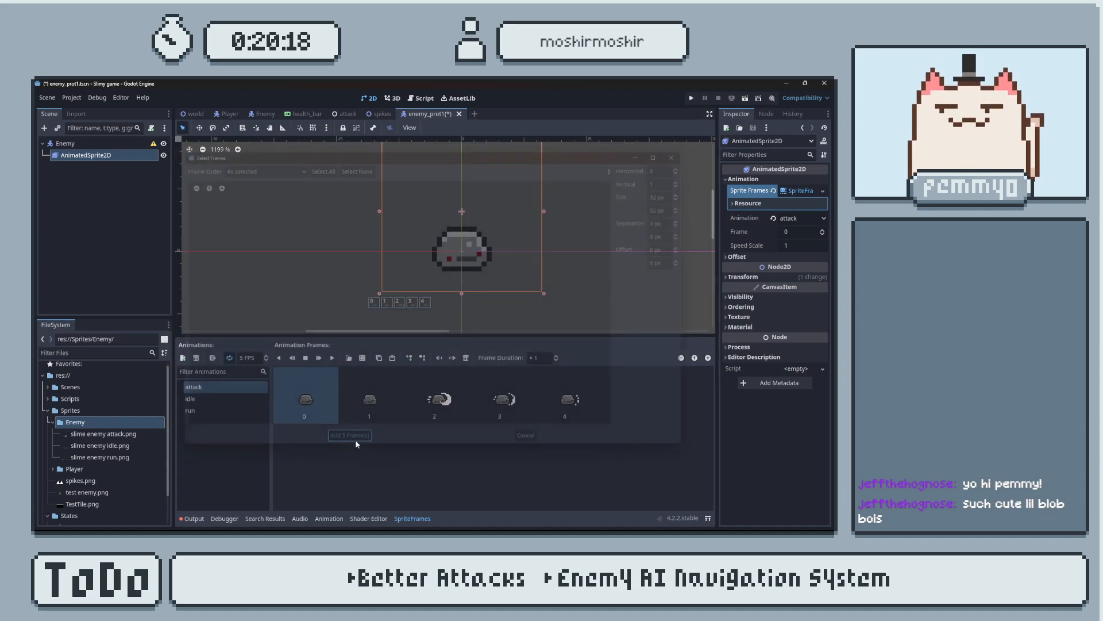
middle_drag(468, 261, 458, 277)
click(331, 358)
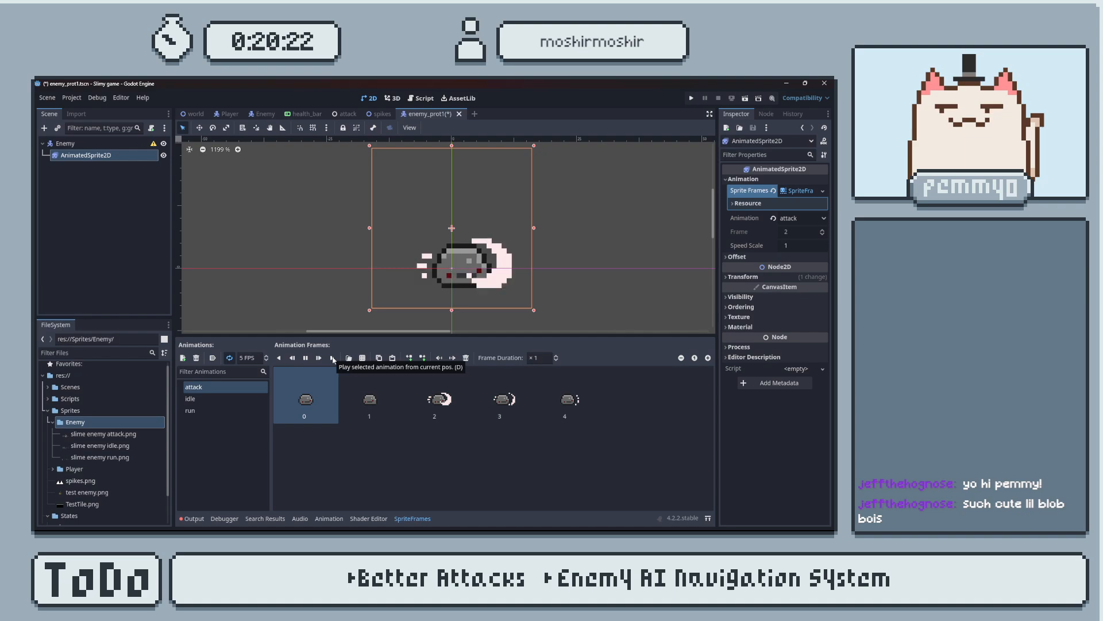
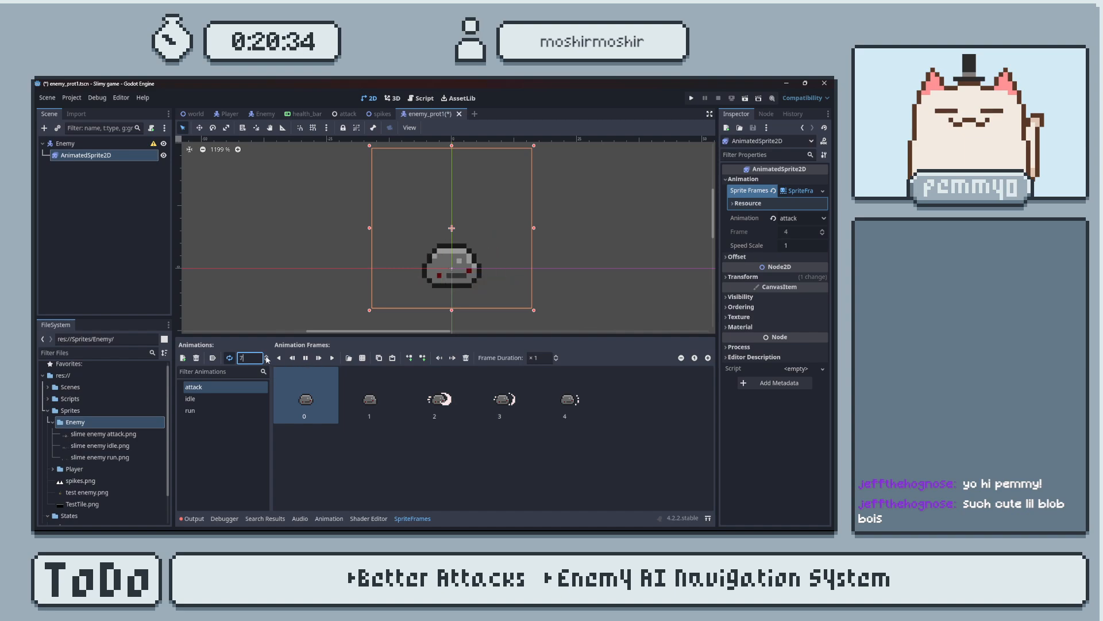
Try 8 FPS on the run animation, set its speed back to 5 FPS, and save the enemy scene.
click(229, 409)
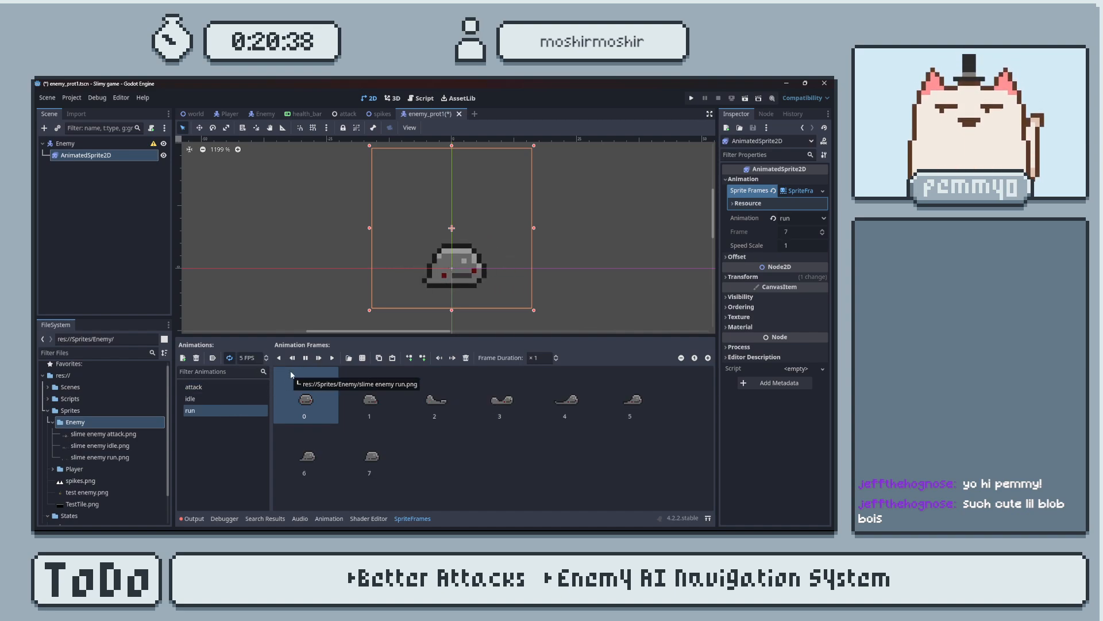
click(268, 356)
click(268, 356)
click(268, 356)
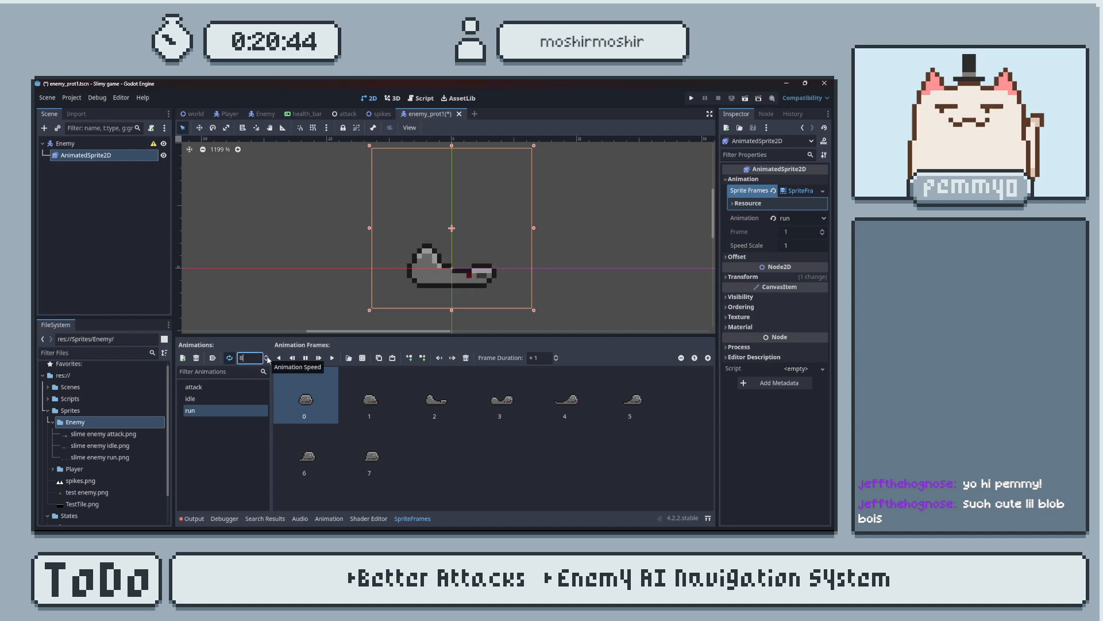
click(269, 361)
click(269, 360)
click(269, 360)
key(ctrl+s)
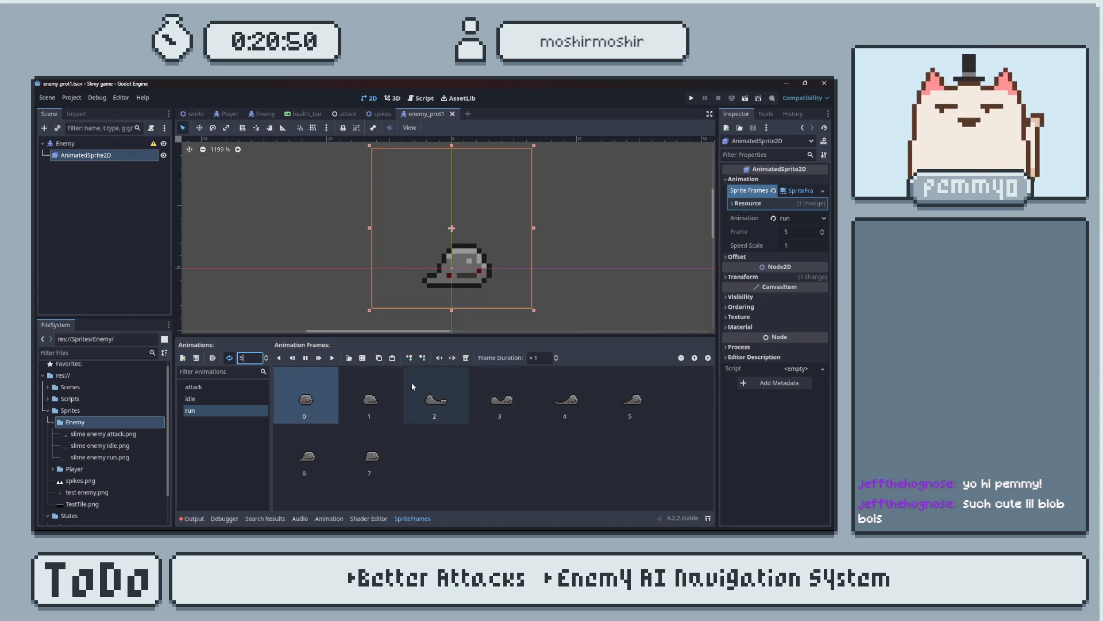
Switch to Aseprite and open slime enemy prototype.aseprite from the recent files, with the slime in view.
key(alt+Tab)
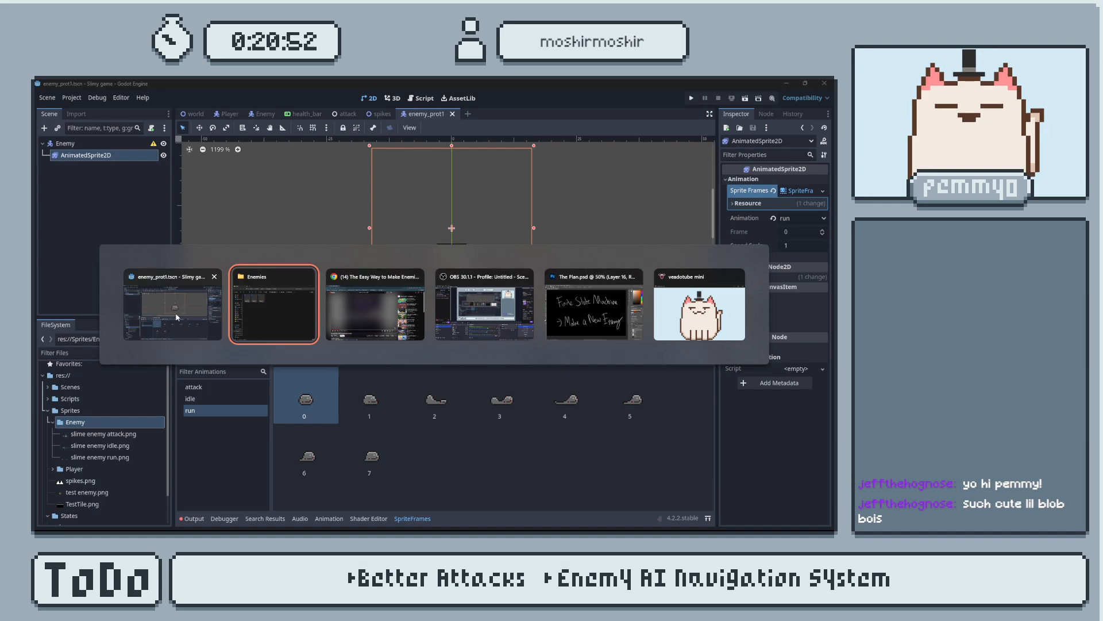
key(alt+shift+Tab)
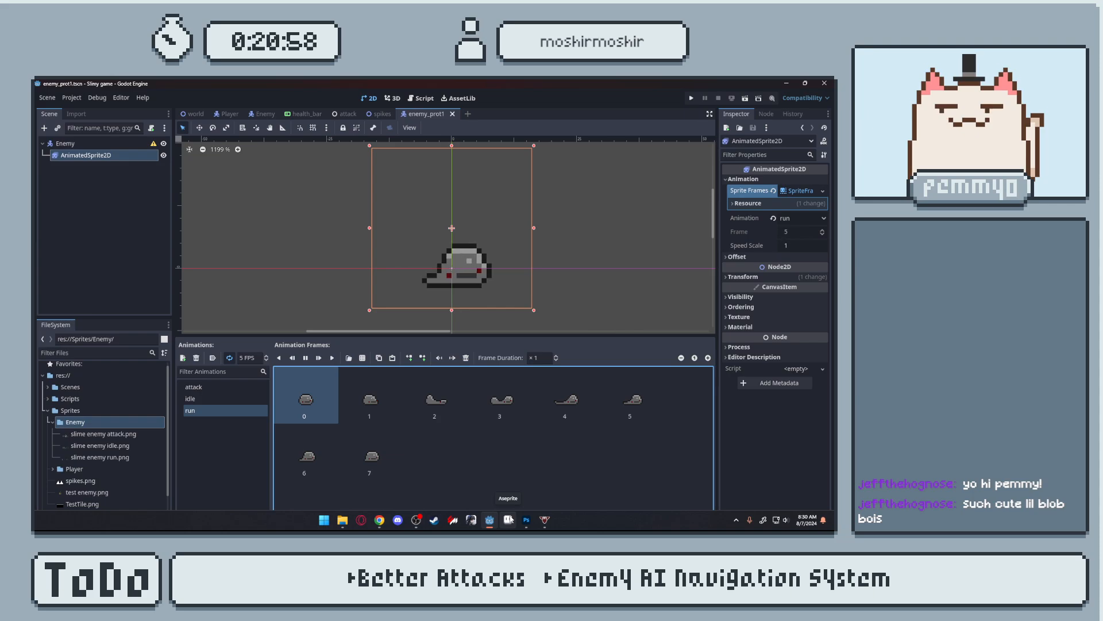
click(509, 520)
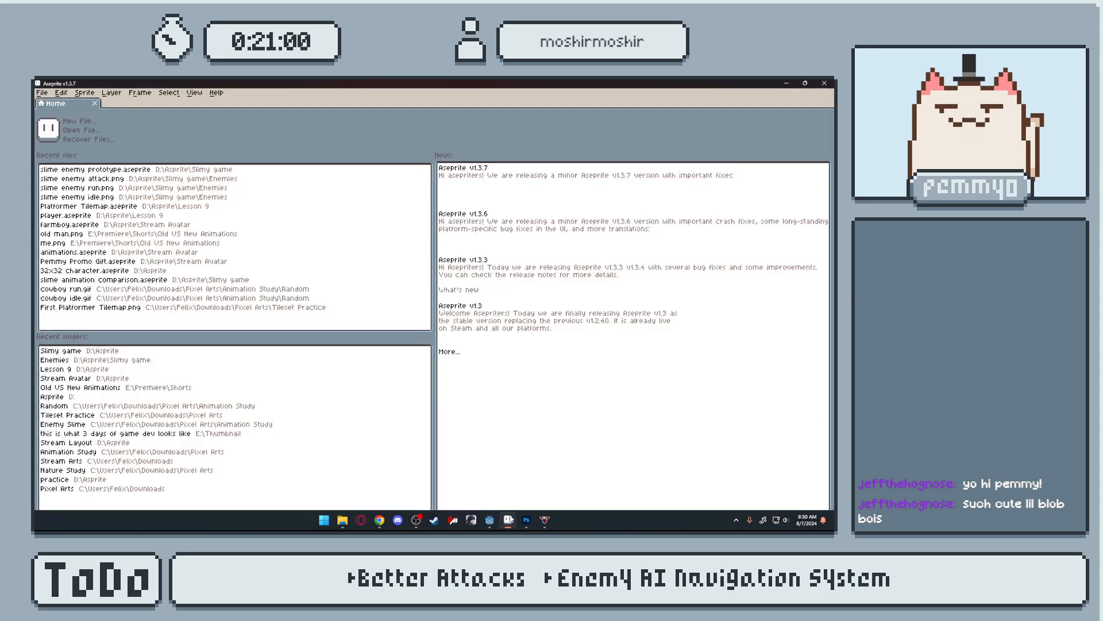
click(210, 171)
scroll(471, 281, up, 6)
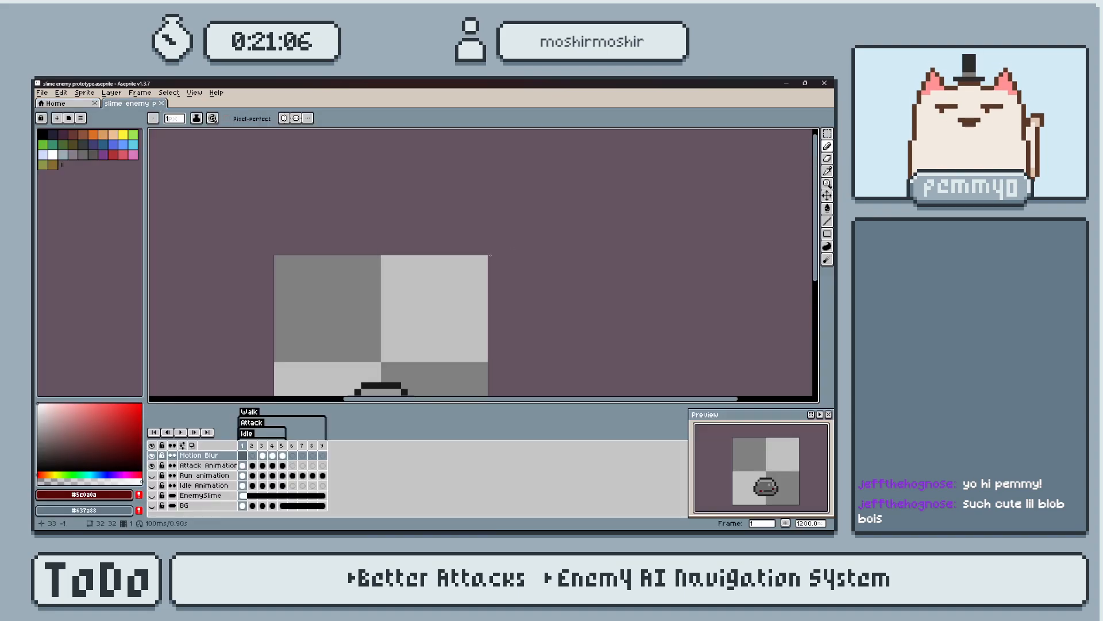
middle_drag(454, 304, 471, 237)
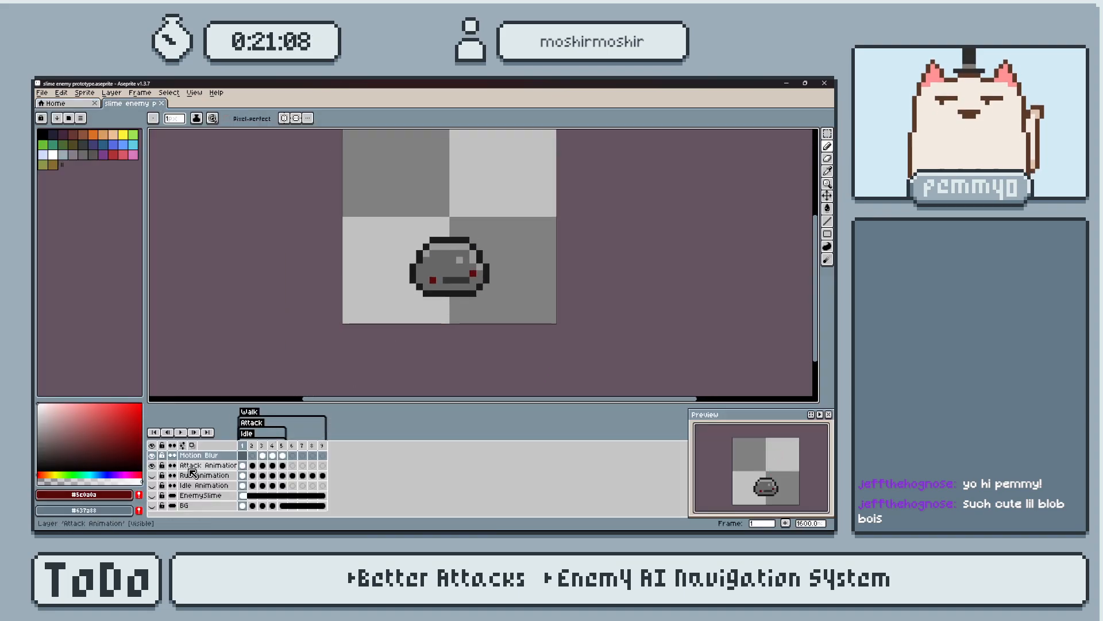
middle_drag(301, 380, 307, 373)
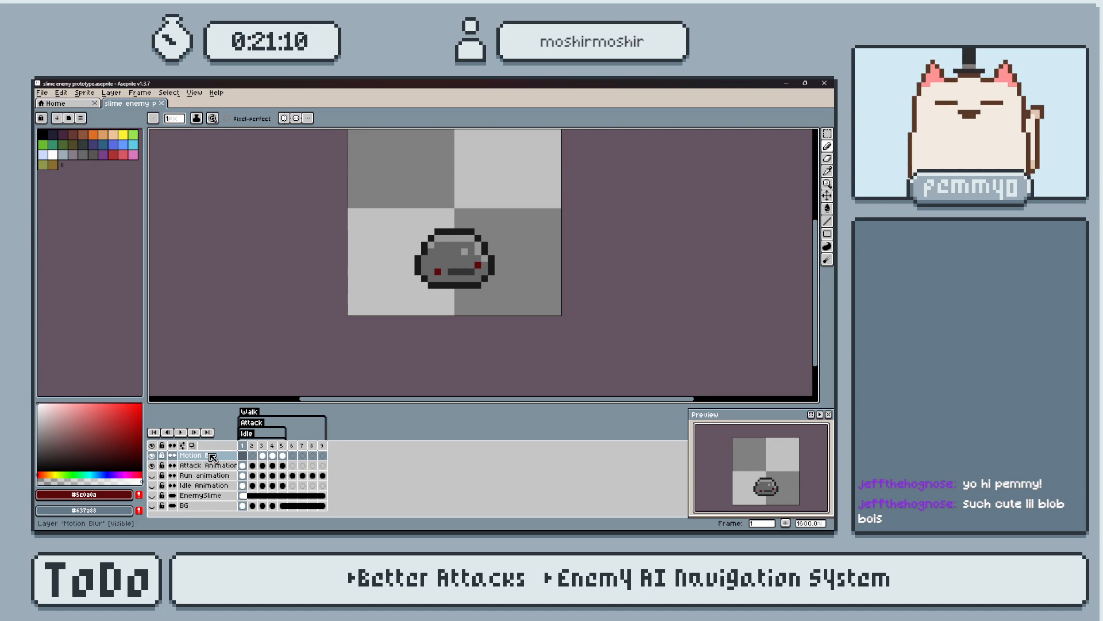
Add a new layer above Motion Blur and name it "Hit Animation".
key(shift+n)
double_click(212, 457)
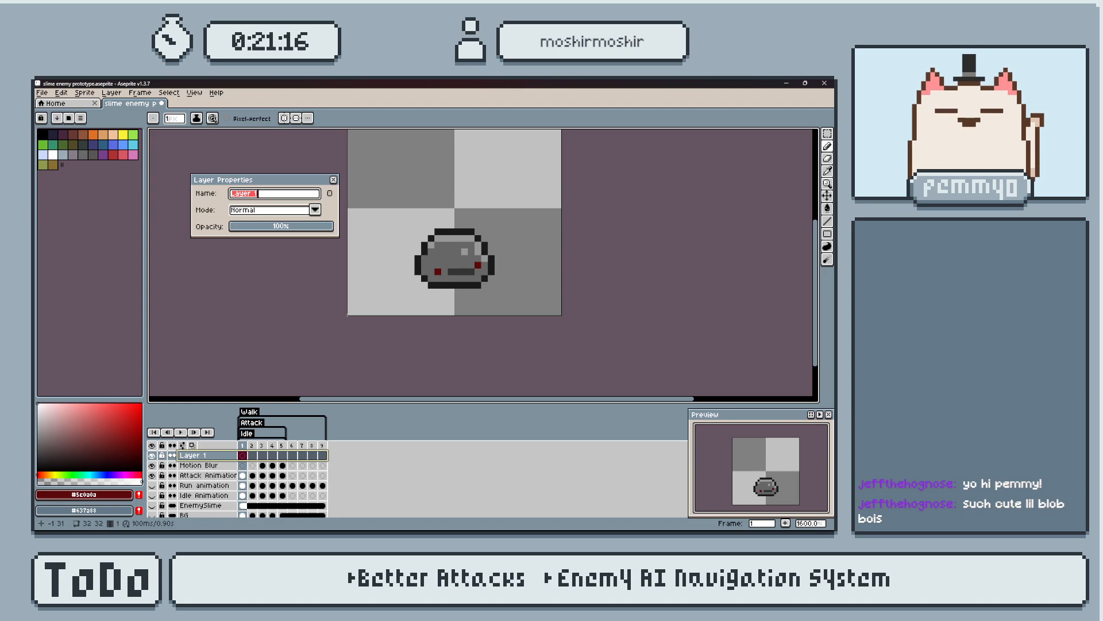
text(Hit)
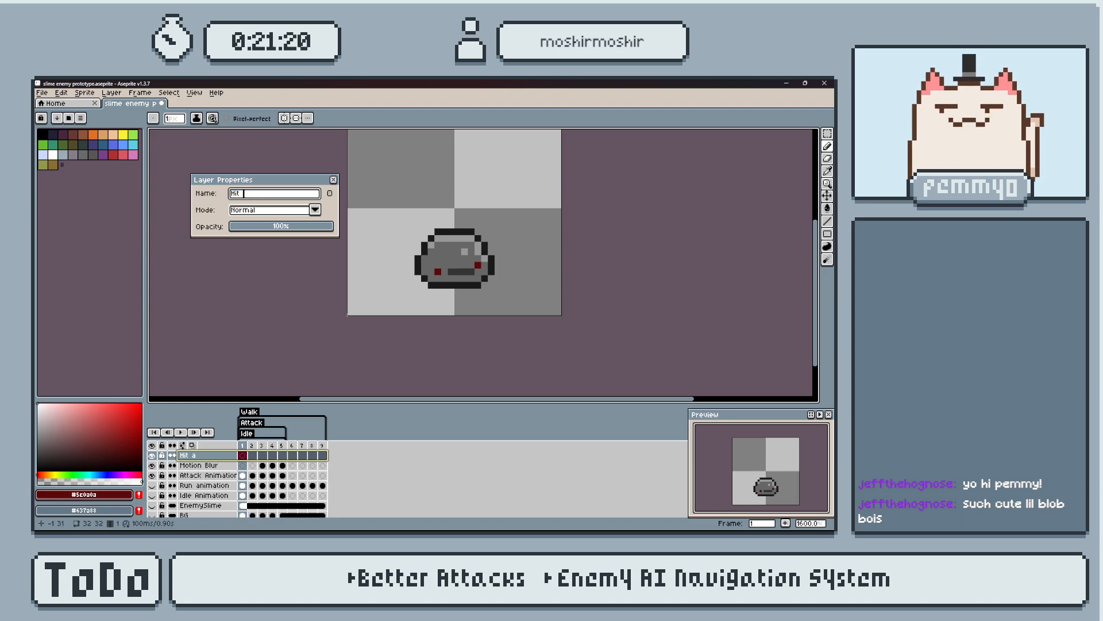
text( Animation)
key(Return)
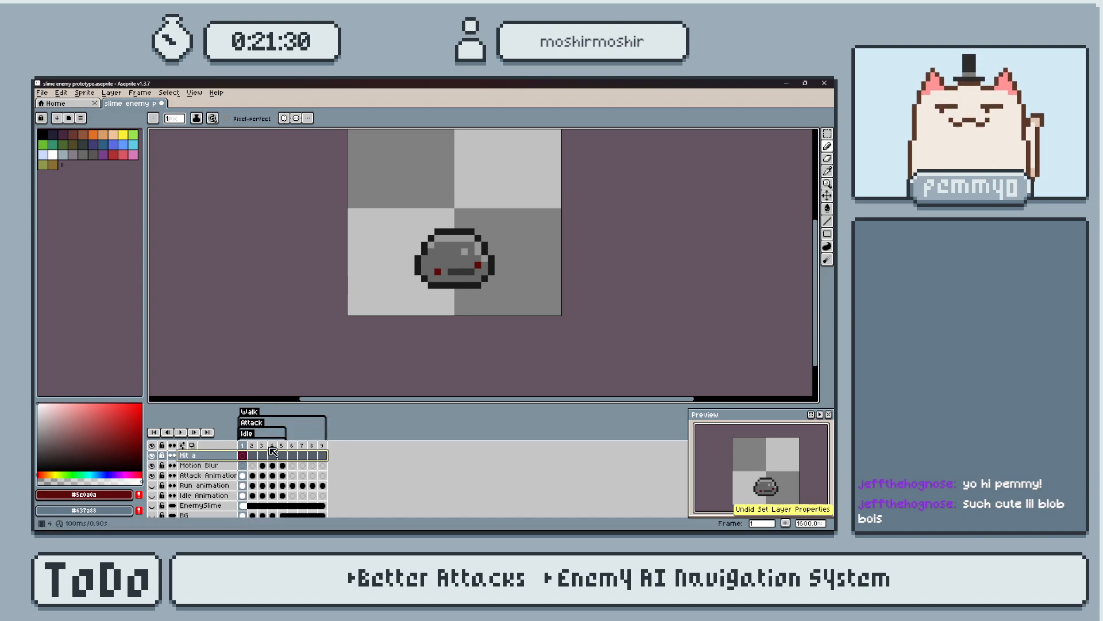
Undo the layer rename and delete the newly added layer above Motion Blur.
key(ctrl+z)
click(217, 464)
click(215, 459)
key(Delete)
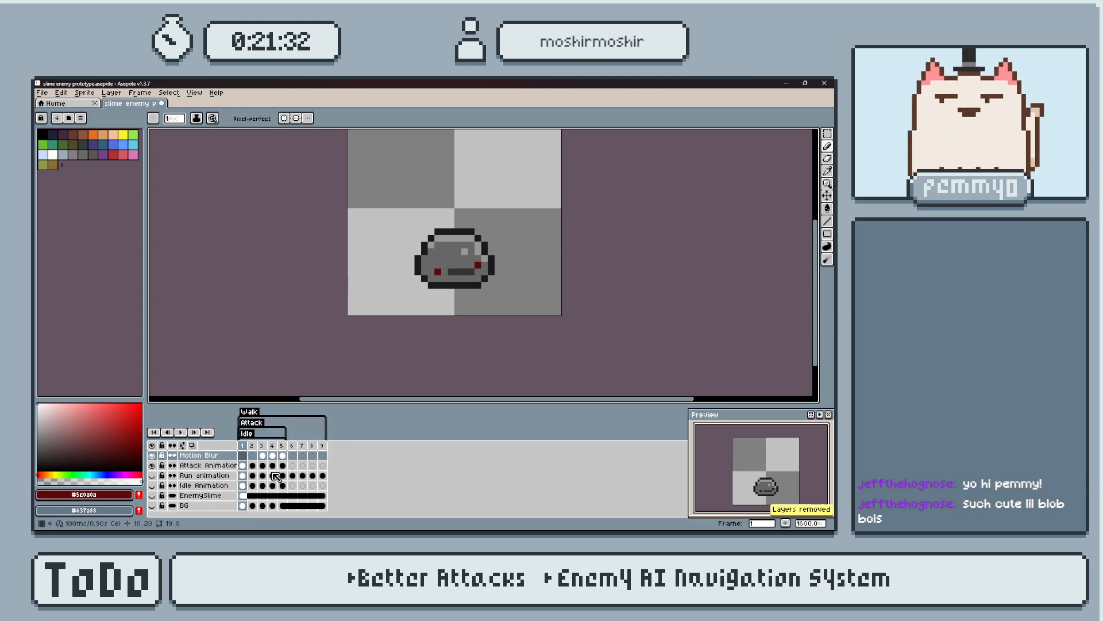
Copy the Run animation cels of frames 1 to 9 into the Idle Animation layer, starting at frame 6.
scroll(274, 458, down, 2)
scroll(304, 481, up, 2)
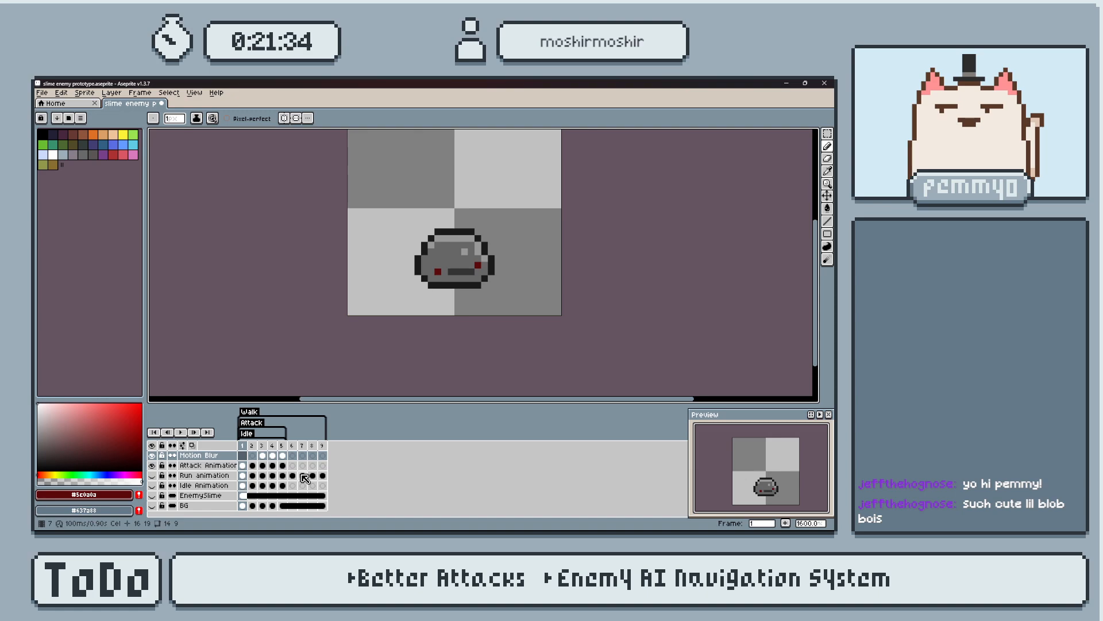
drag(242, 476, 323, 477)
click(293, 486)
key(ctrl+v)
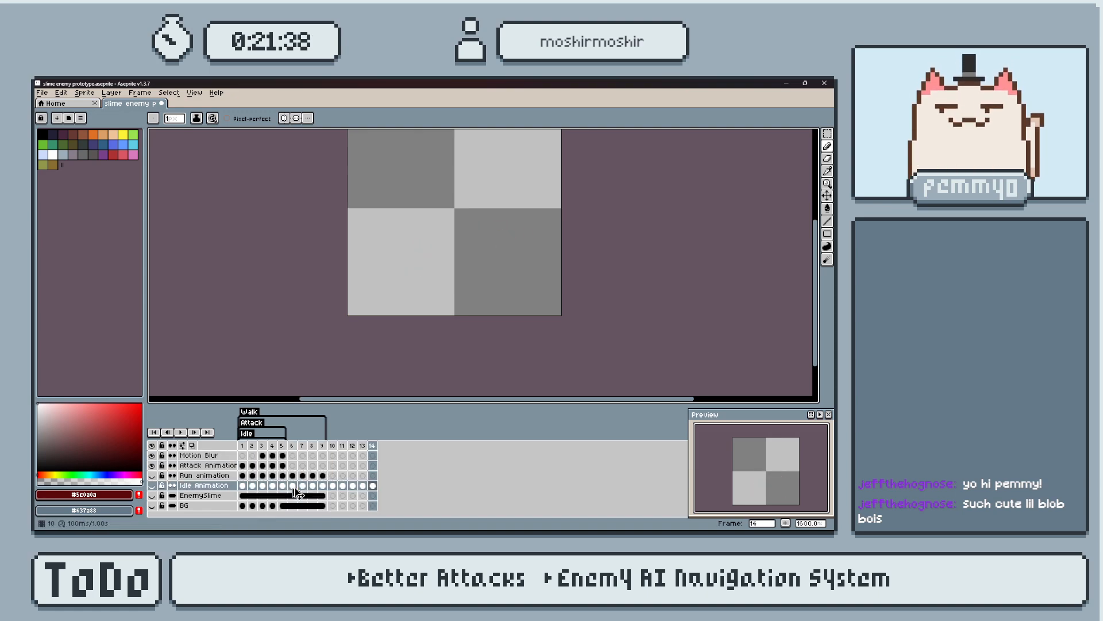
Make the Idle Animation layer visible and extend the timeline to 16 frames.
drag(247, 466, 289, 465)
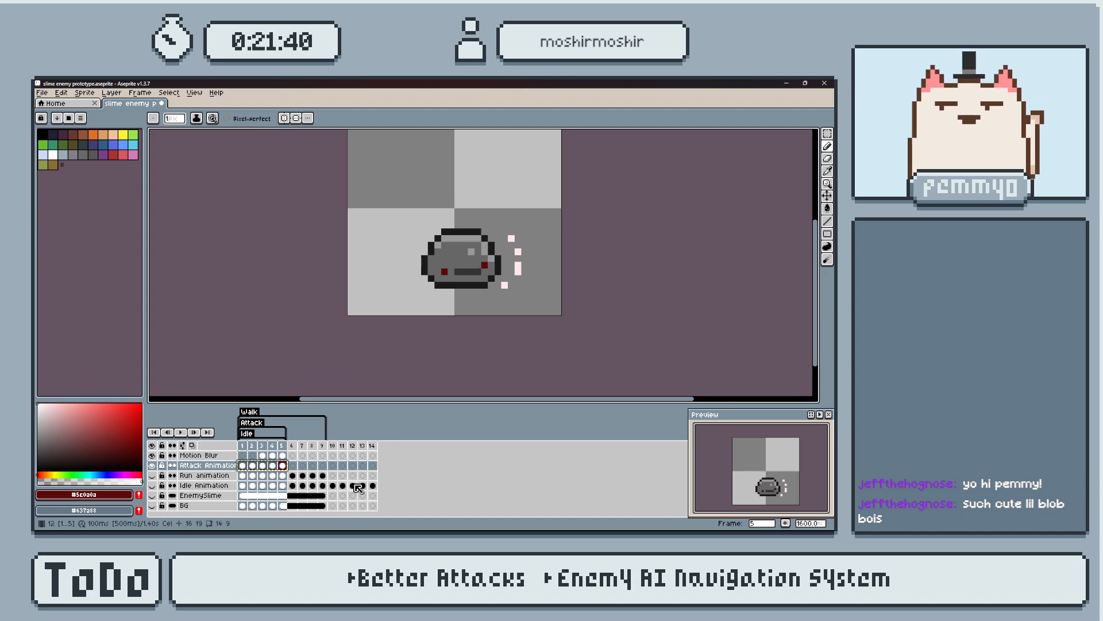
click(373, 486)
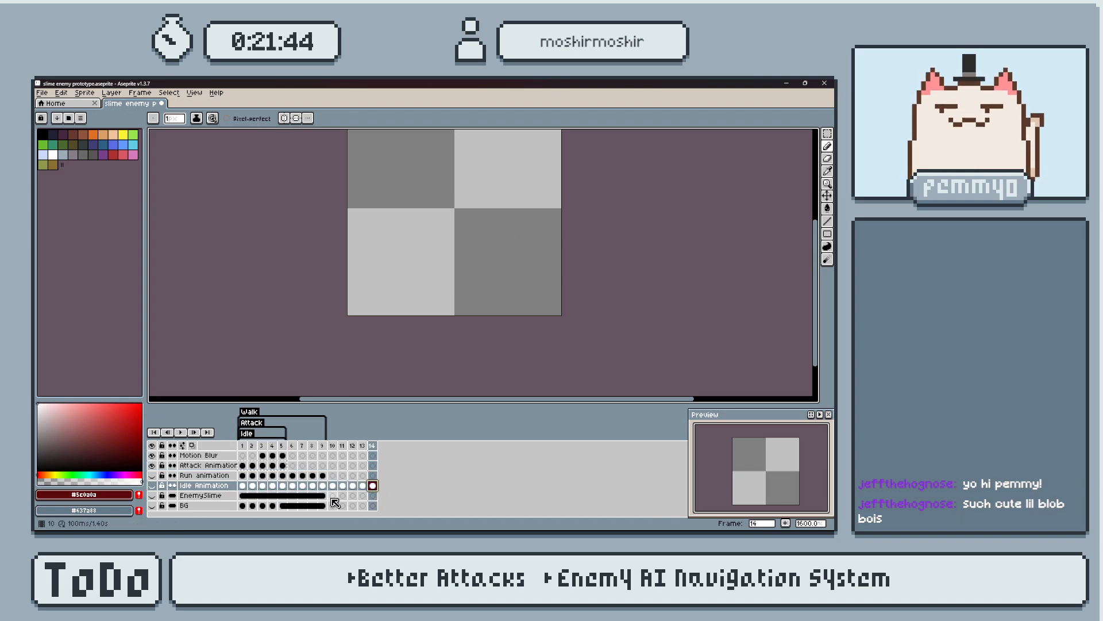
click(153, 487)
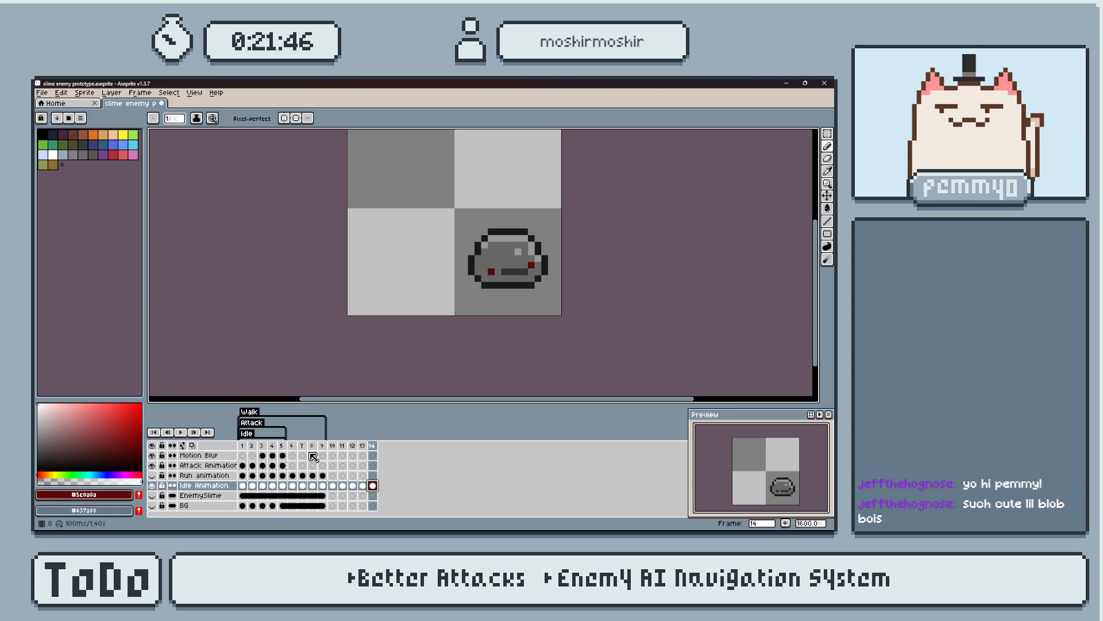
key(alt+b)
key(alt+b)
key(ctrl+z)
key(alt+n)
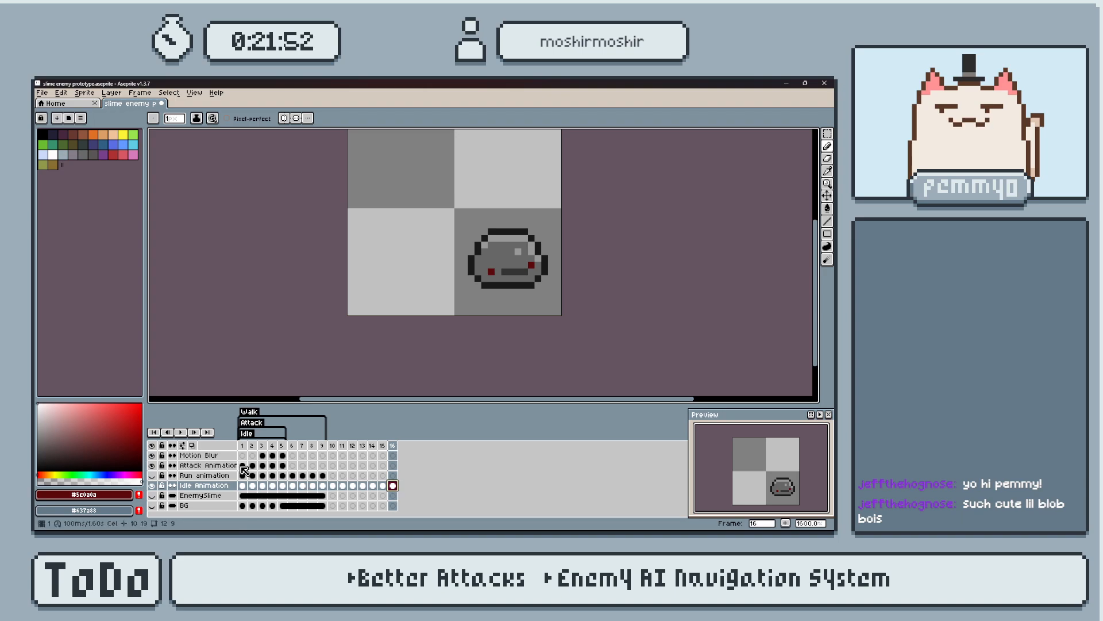
Copy the Attack Animation cels of frames 1 to 5 into the Idle Animation layer, starting at frame 16.
drag(244, 470, 282, 466)
click(393, 485)
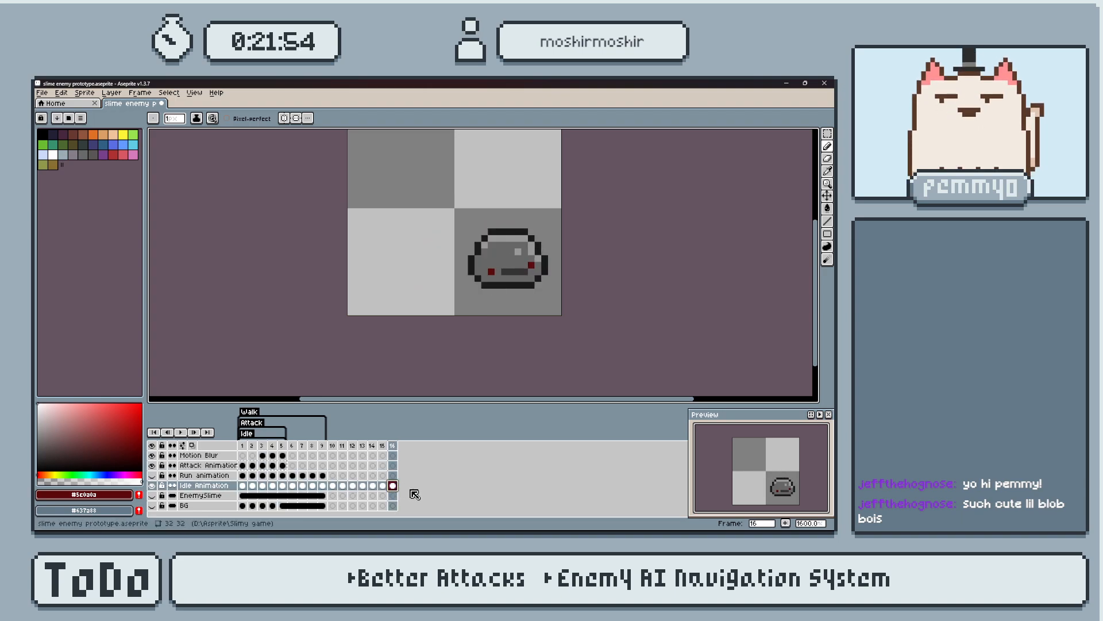
key(ctrl+v)
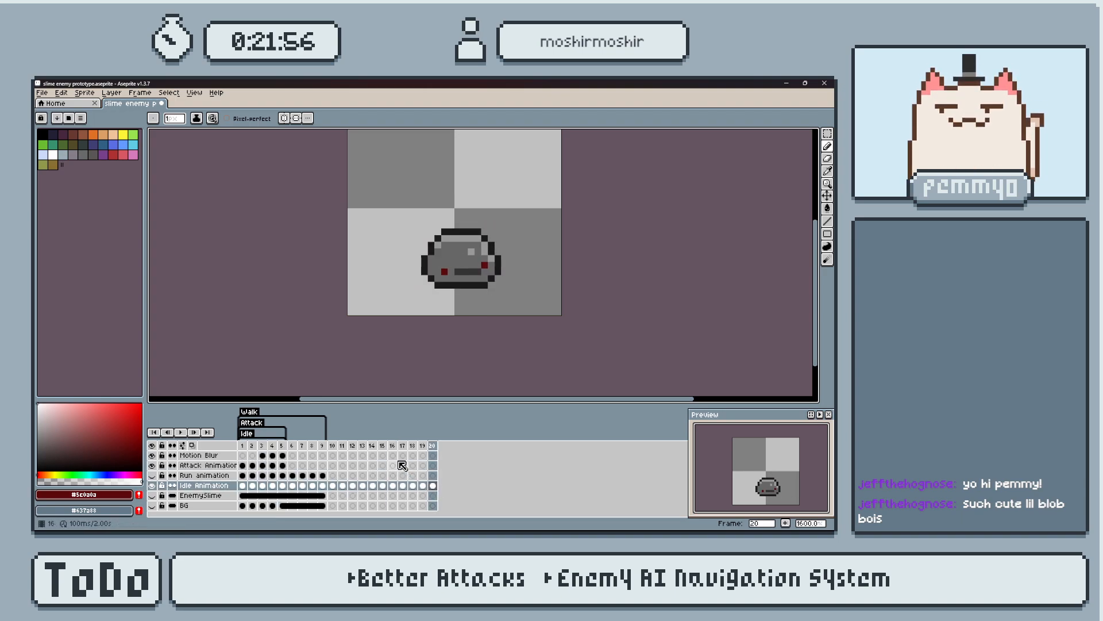
Play back the timeline and hide the Attack Animation and Motion Blur layers.
click(322, 446)
key(Return)
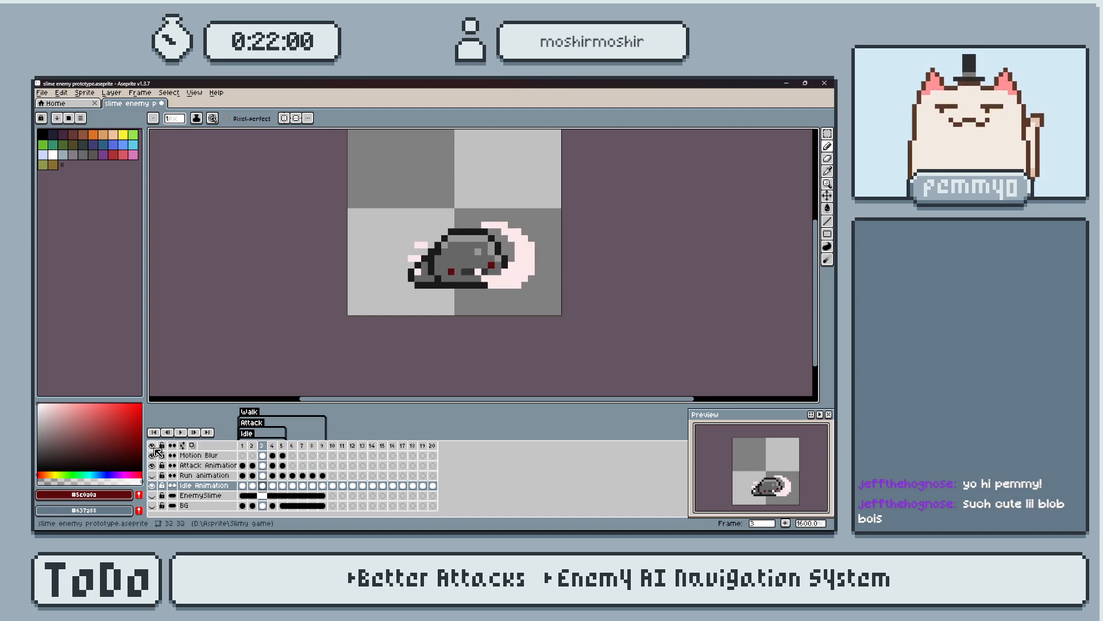
click(152, 466)
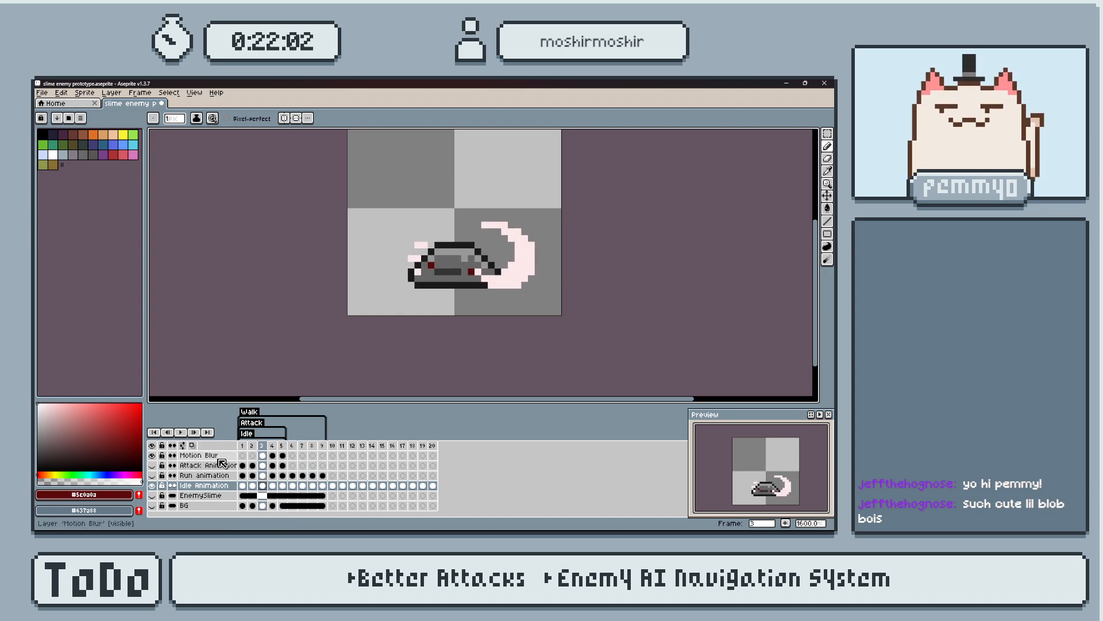
click(152, 455)
Step back and forth through the first frames to examine the slime poses on the Idle Animation layer.
key(Right)
key(Right)
key(Right)
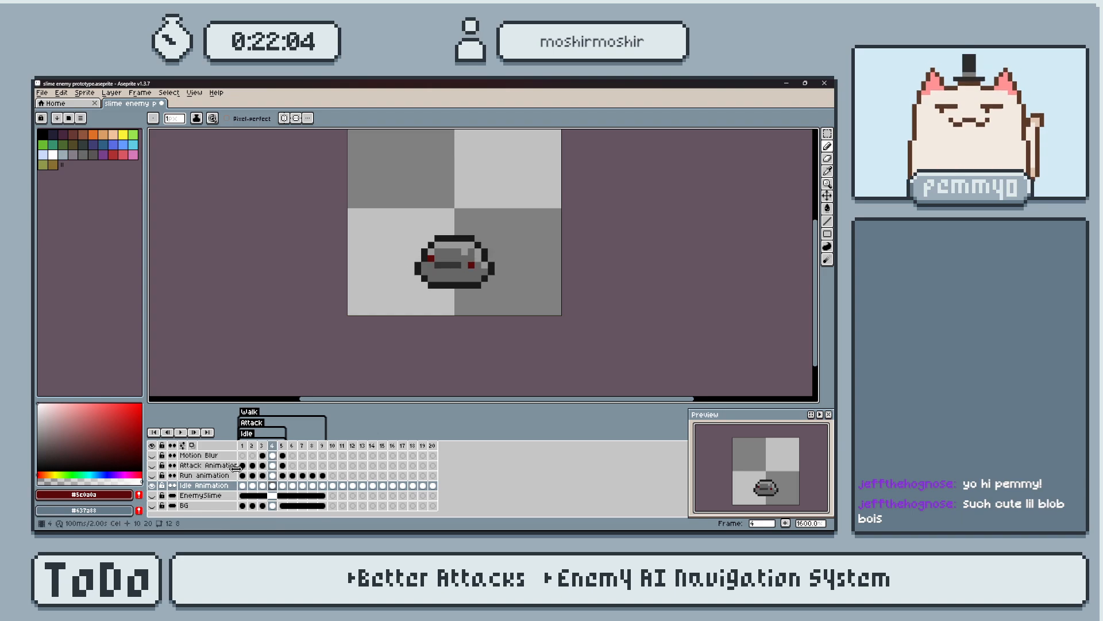
key(Right)
key(Left)
key(Left)
key(Left)
key(Right)
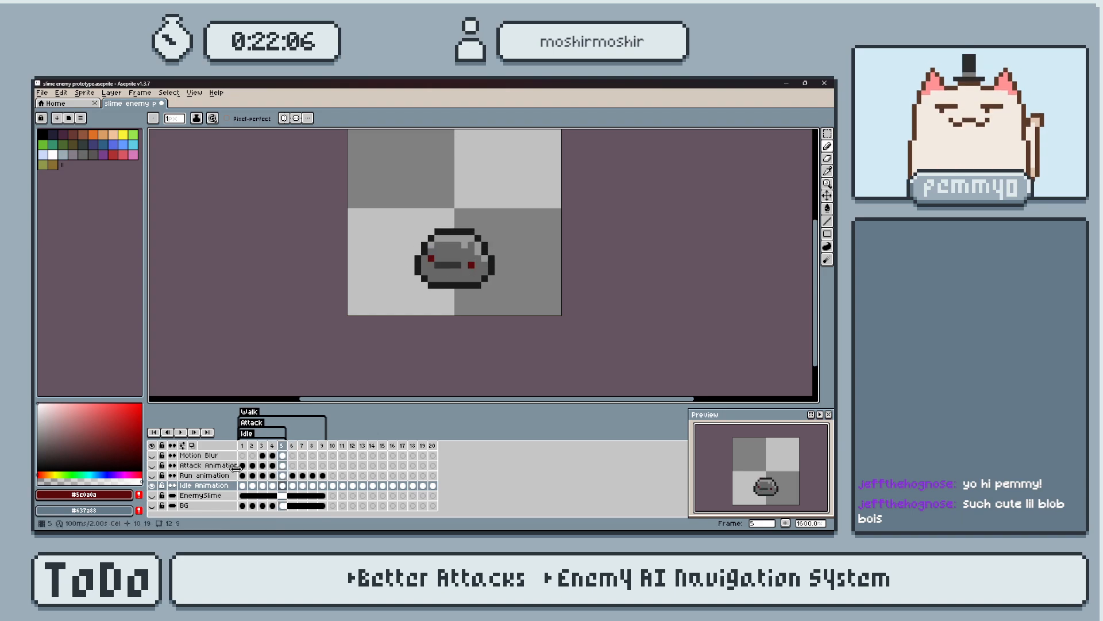
key(Left)
key(Right)
key(Right)
key(Left)
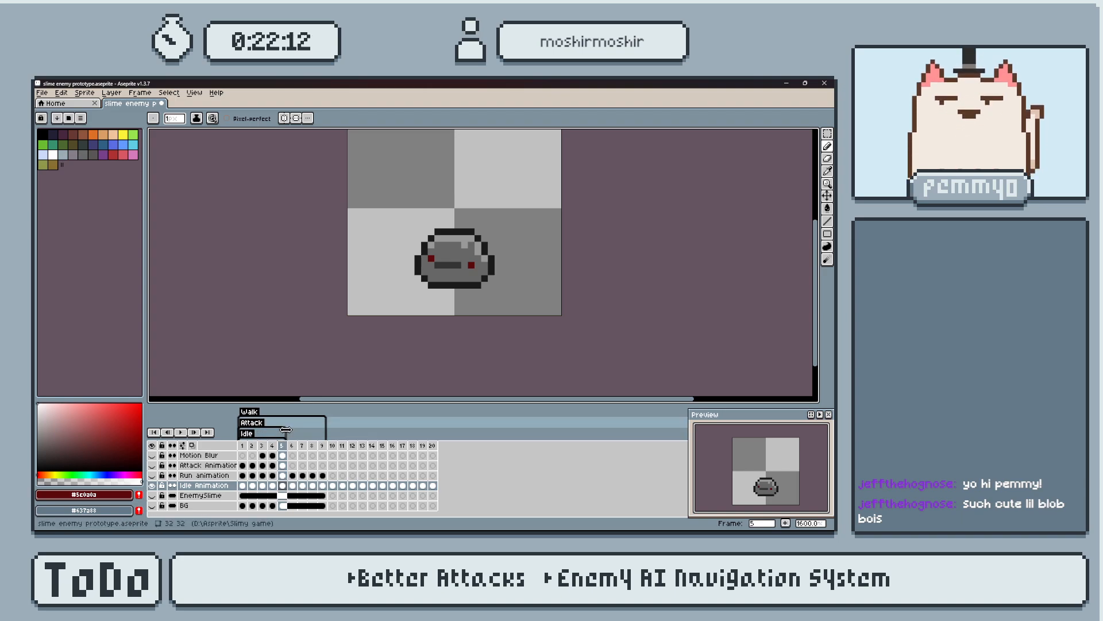
Stretch the Attack and Walk tags so that both cover frames 6 to 20, after the Idle tag.
drag(285, 429, 433, 433)
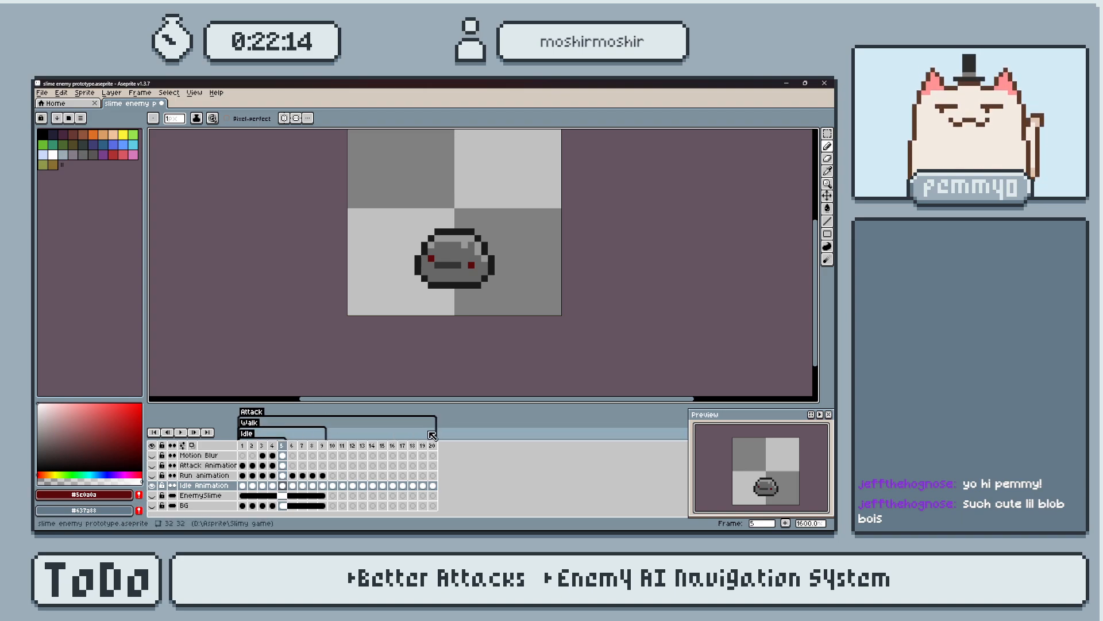
drag(240, 431, 294, 430)
drag(387, 428, 393, 431)
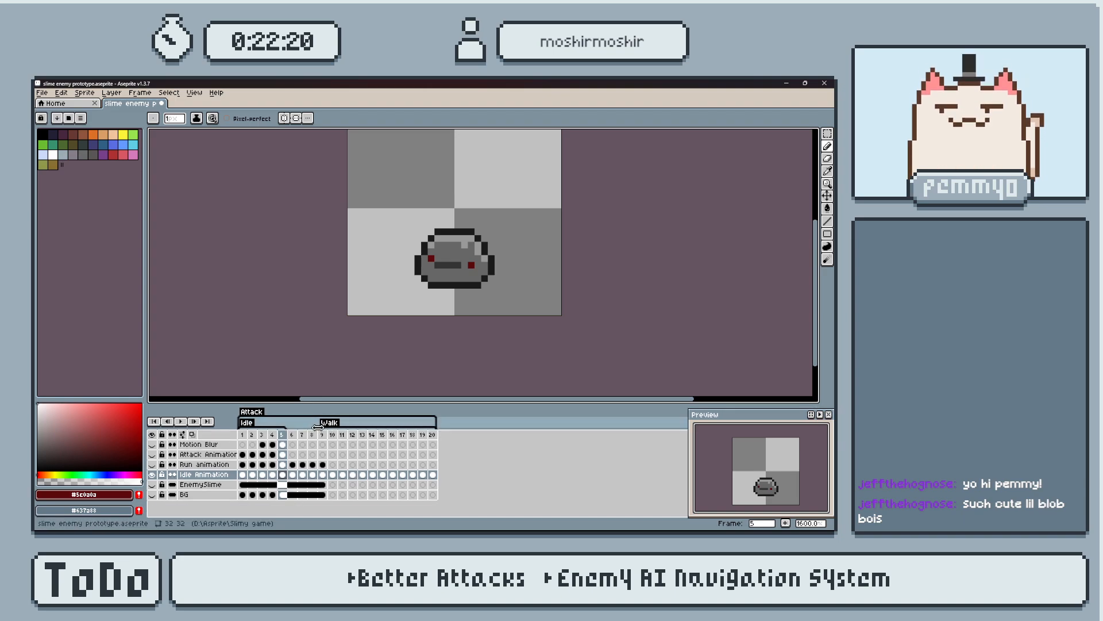
drag(281, 419, 297, 422)
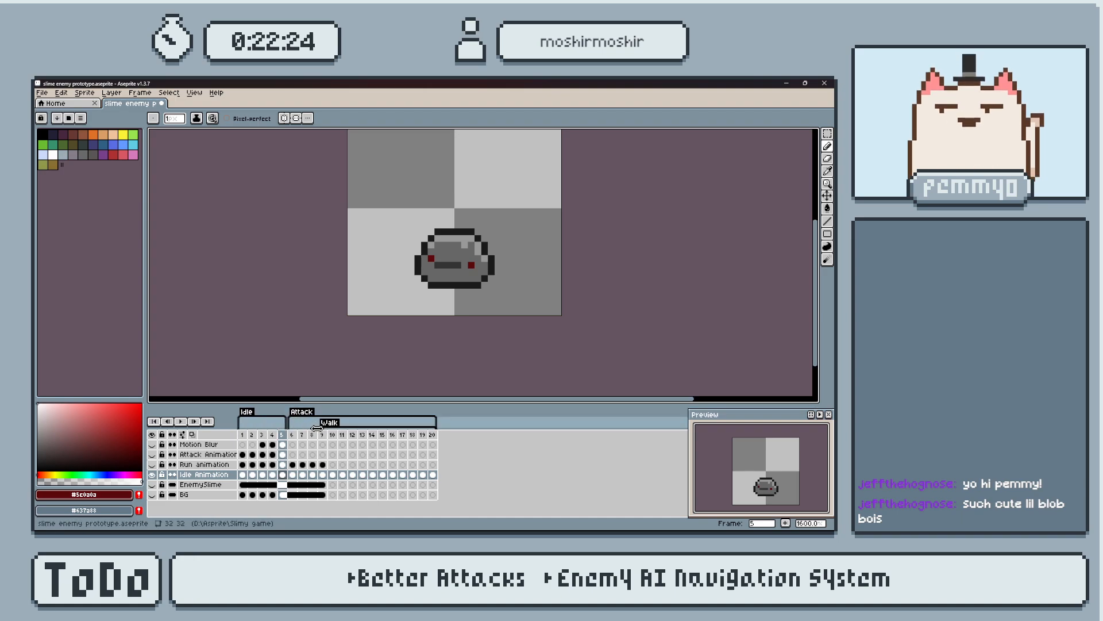
double_click(297, 421)
click(429, 356)
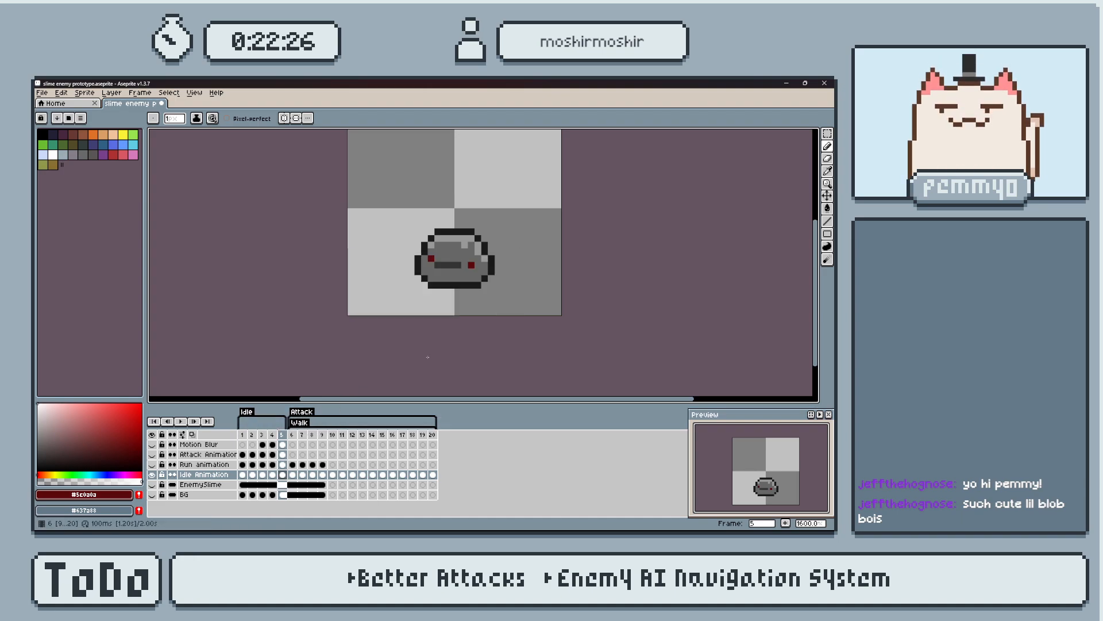
Move the start of the Attack tag to frame 16 and end the Walk tag at frame 15.
drag(292, 415, 396, 416)
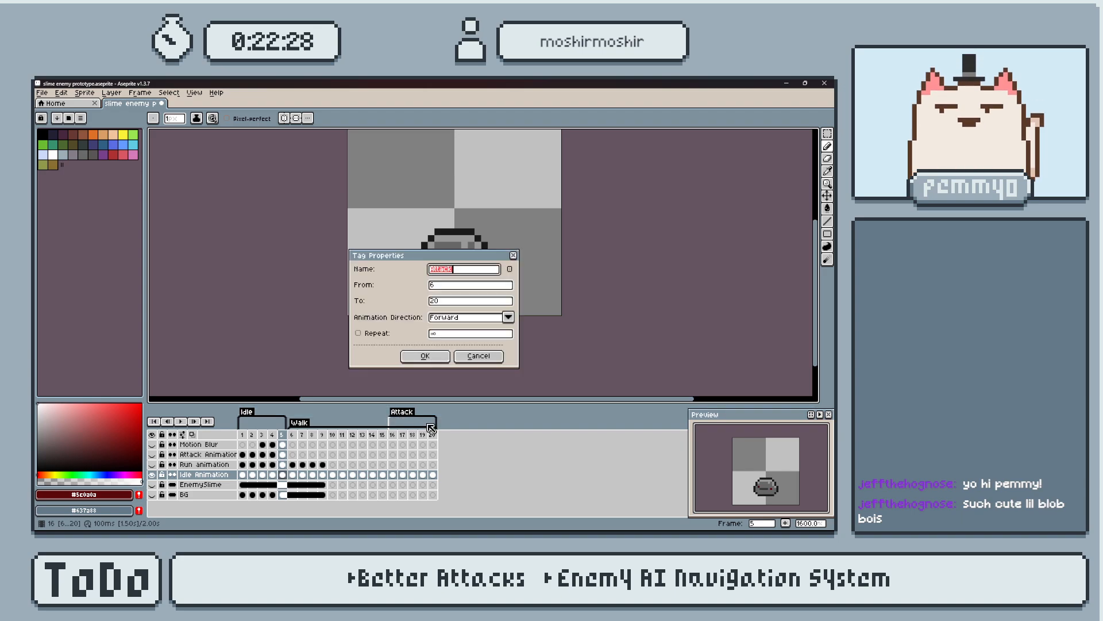
click(427, 357)
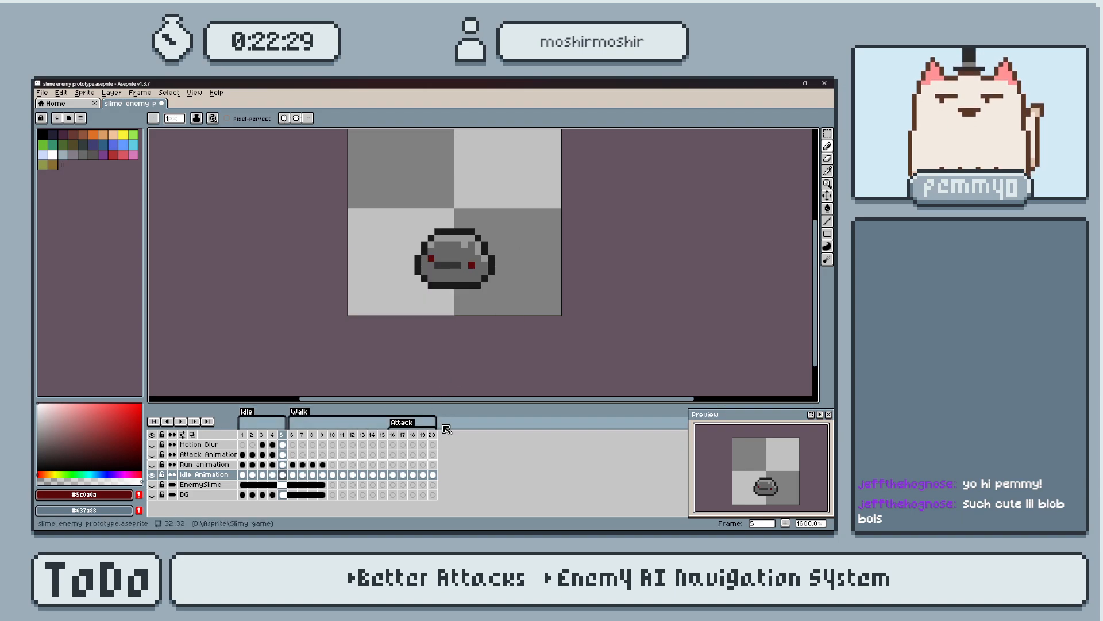
click(393, 424)
Compare frames 15 and 16, move the slime on frame 15 leftward toward the canvas centre, and deselect it.
key(Left)
key(Right)
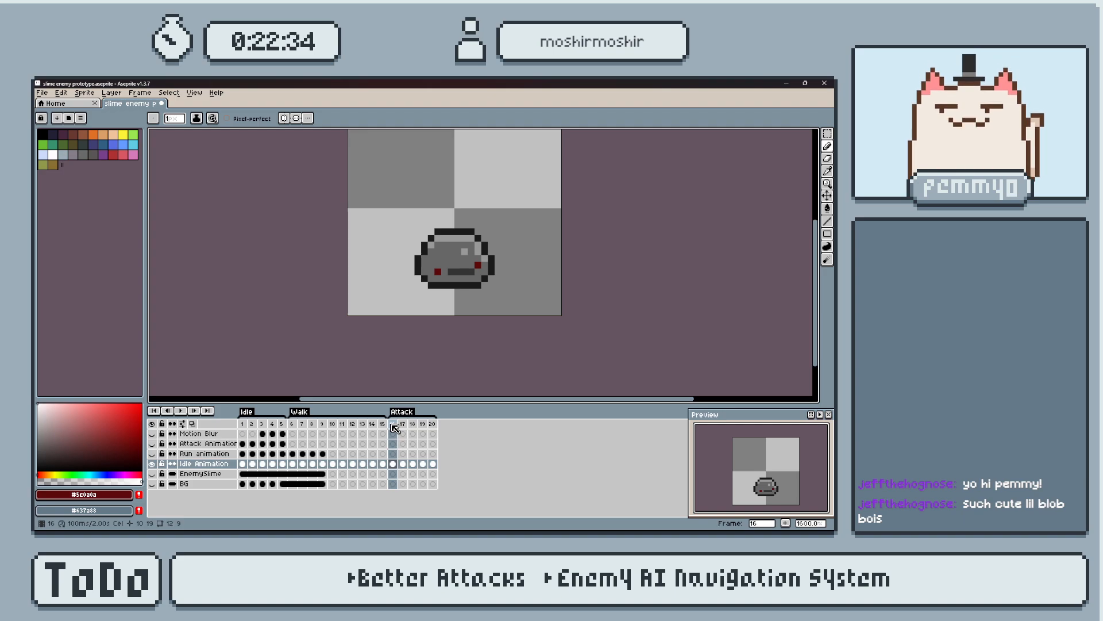
click(384, 425)
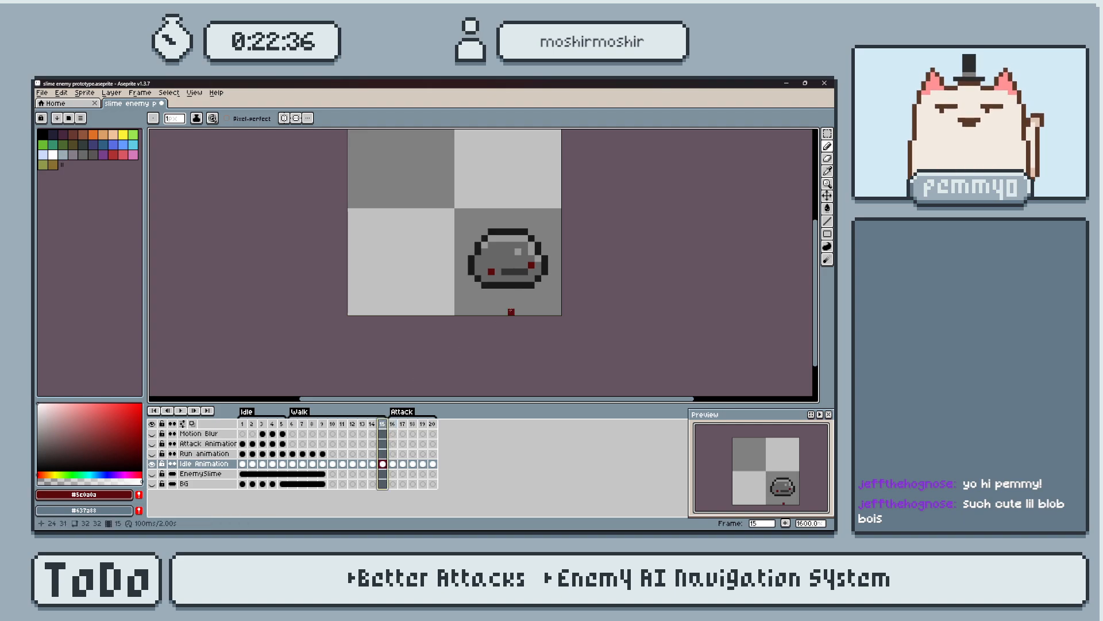
key(m)
drag(452, 184, 551, 291)
key(Left)
key(Left)
key(Left)
key(Left)
key(Left)
key(Left)
key(Left)
key(Left)
key(ctrl+d)
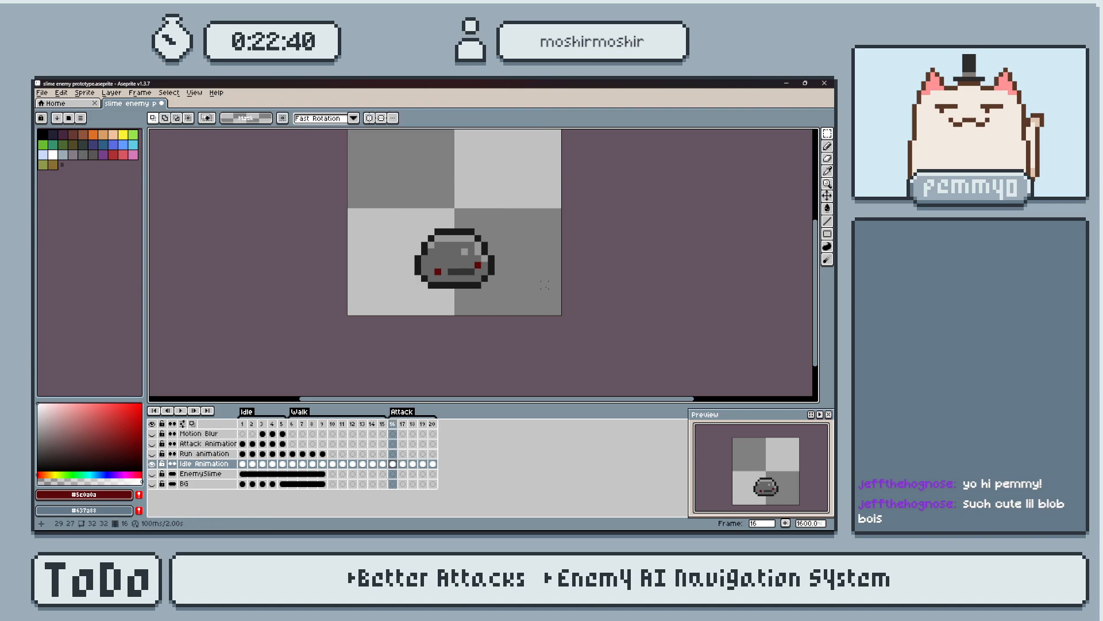
Step back and forth through frames 14 to 16 to compare the slime's position on the Idle Animation layer.
key(Left)
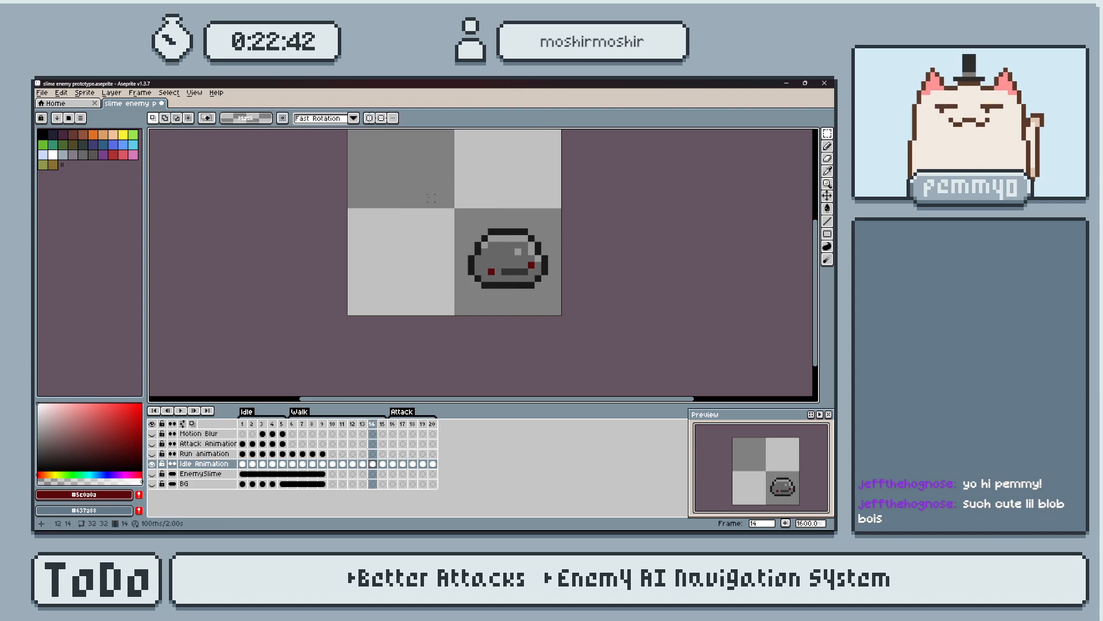
key(Right)
key(Left)
key(Left)
key(Right)
key(Right)
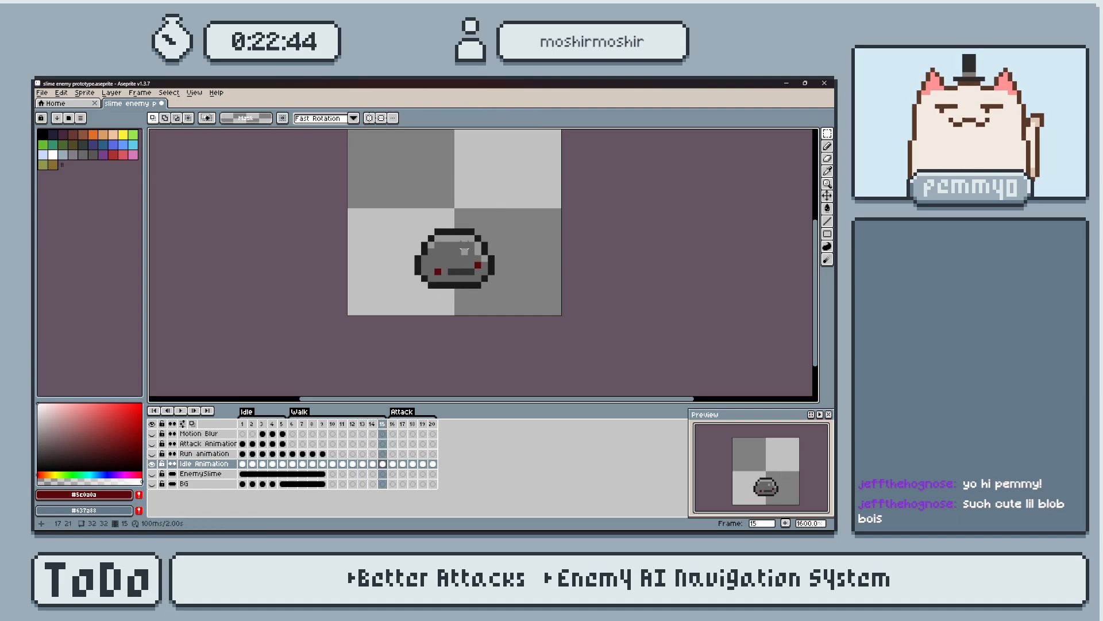
key(Left)
key(Left)
key(Right)
key(Left)
key(Right)
key(Right)
Select the slime on frame 14, move it 8 pixels left, and deselect it.
key(Left)
mouse_move(428, 207)
mouse_down()
mouse_move(460, 241)
mouse_move(561, 302)
mouse_up()
key(Left)
key(Left)
key(Left)
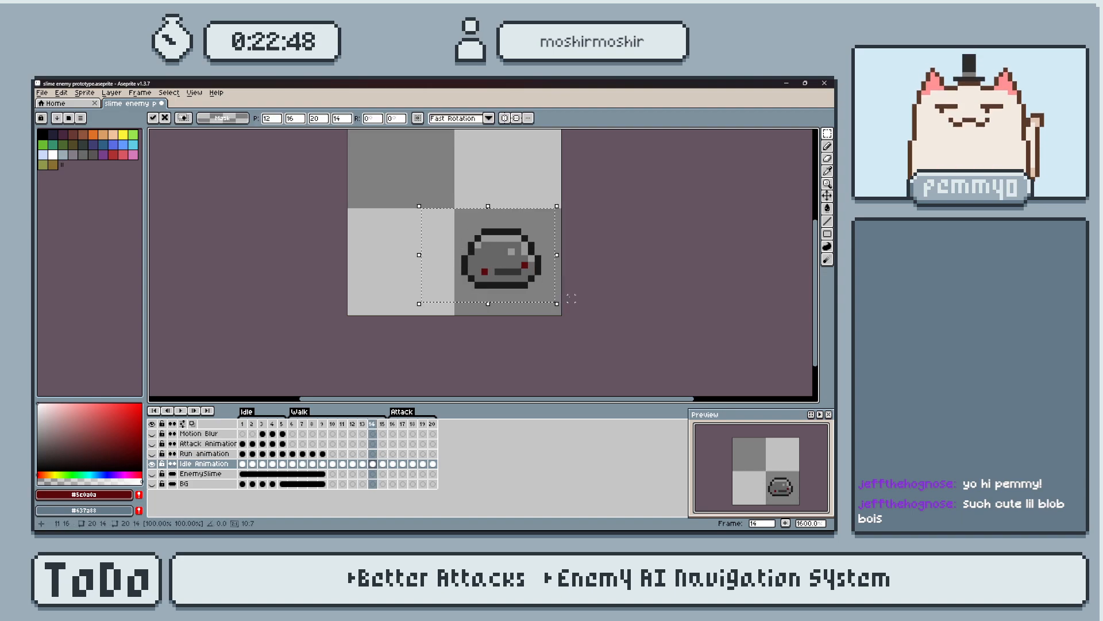
key(Left)
key(Left)
key(Left)
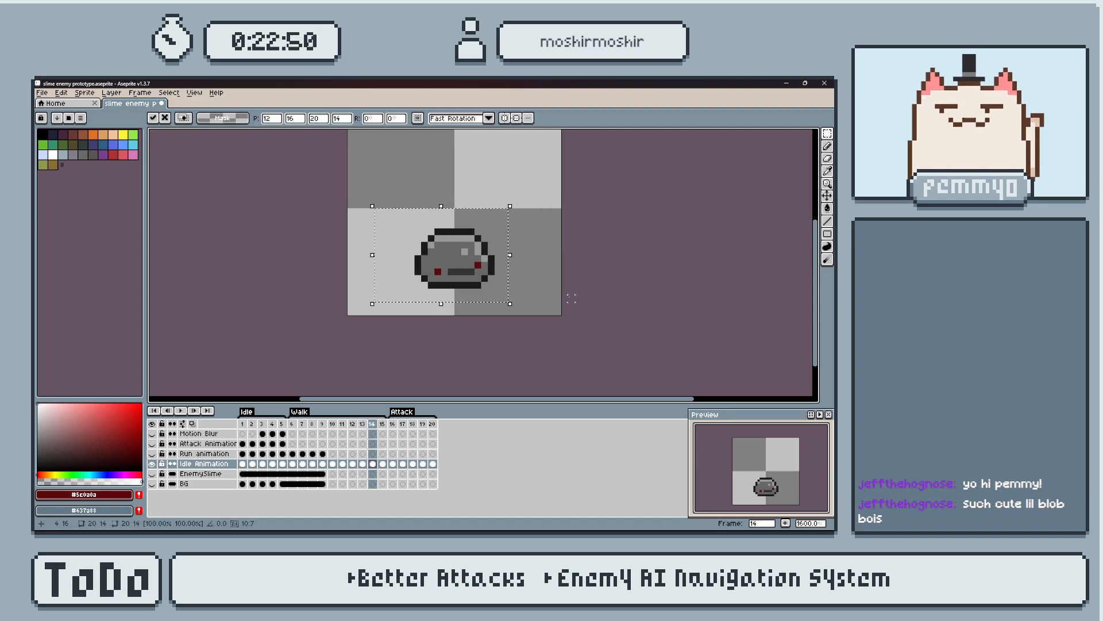
key(ctrl+d)
Compare frames 14 to 16 and delete the redundant frame 15 from the timeline.
key(Right)
key(Right)
key(Right)
key(Left)
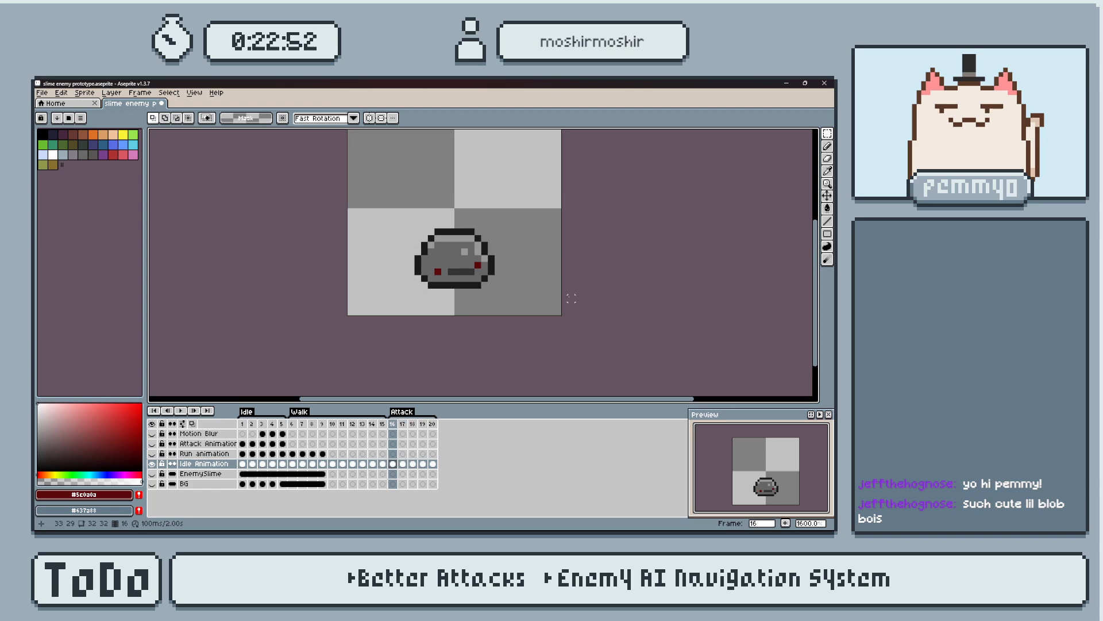
key(Left)
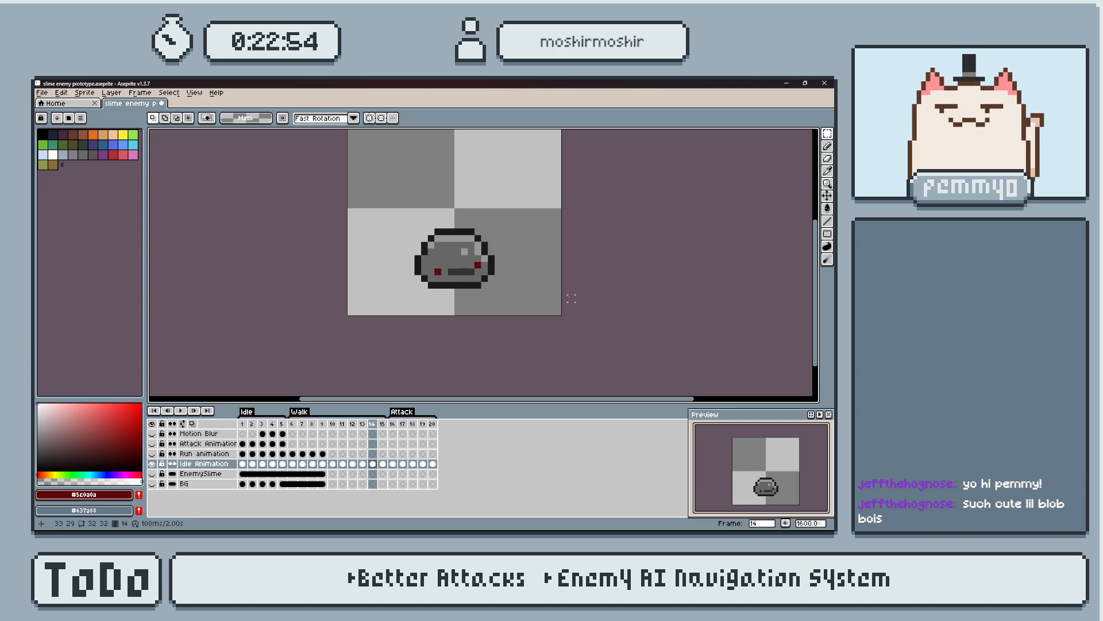
click(381, 465)
key(alt+c)
Select the slime on frame 13, move it 8 pixels left, and deselect it.
click(372, 424)
click(363, 424)
drag(437, 225, 558, 304)
key(Left)
key(Left)
key(Left)
key(Left)
key(Left)
key(Left)
key(Left)
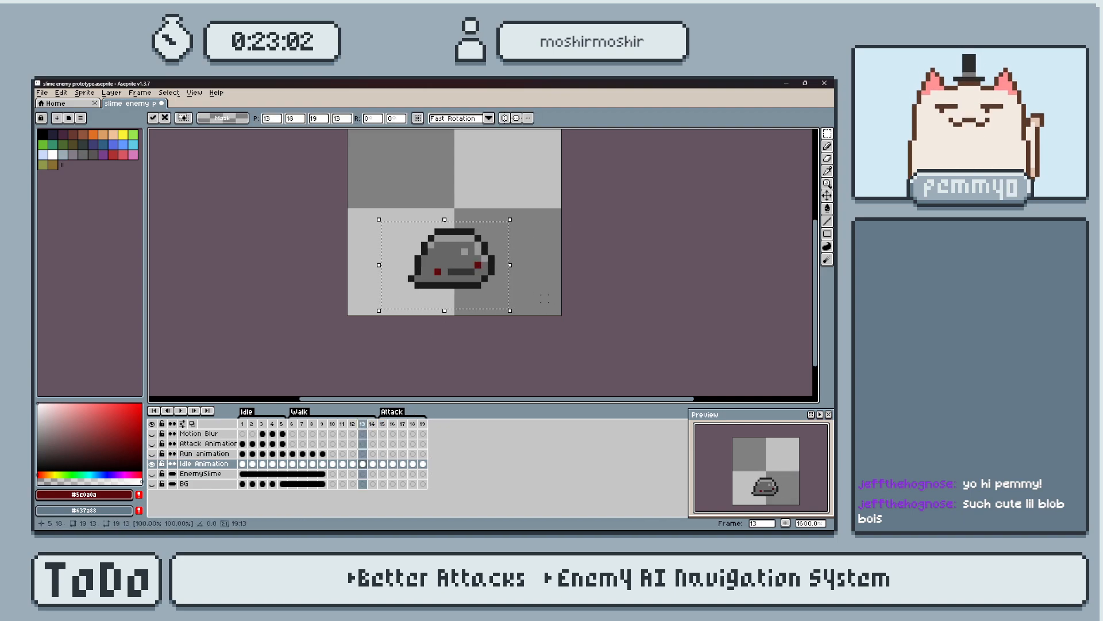
key(ctrl+d)
Select the slime on frame 12, move it 6 pixels left, and deselect it.
key(Left)
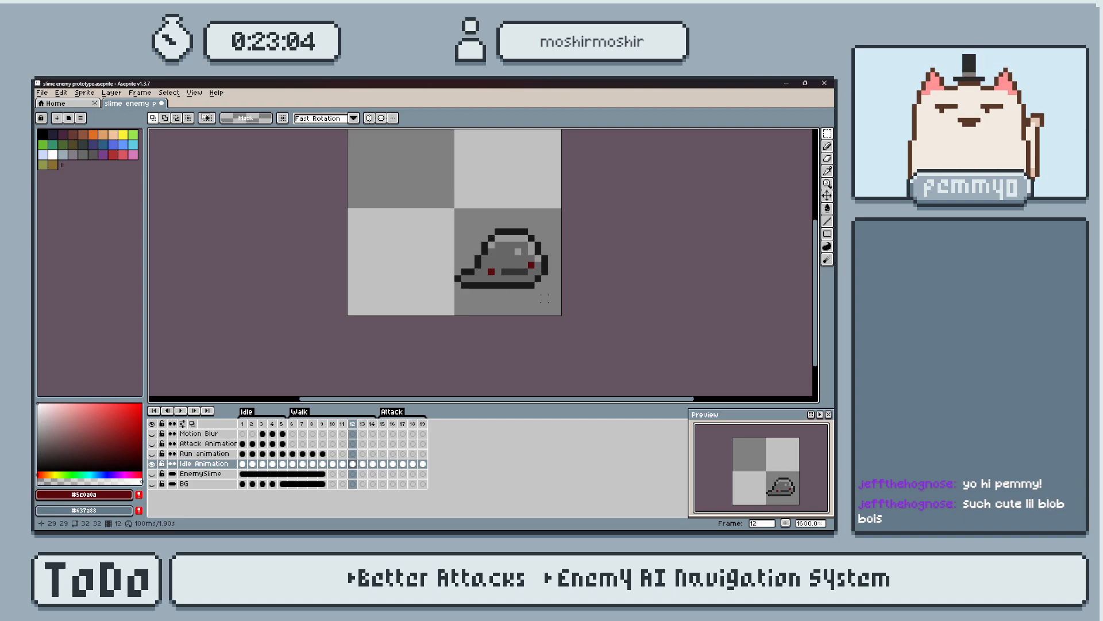
drag(438, 171, 559, 305)
key(Left)
key(Left)
key(Left)
key(Left)
key(Left)
key(Left)
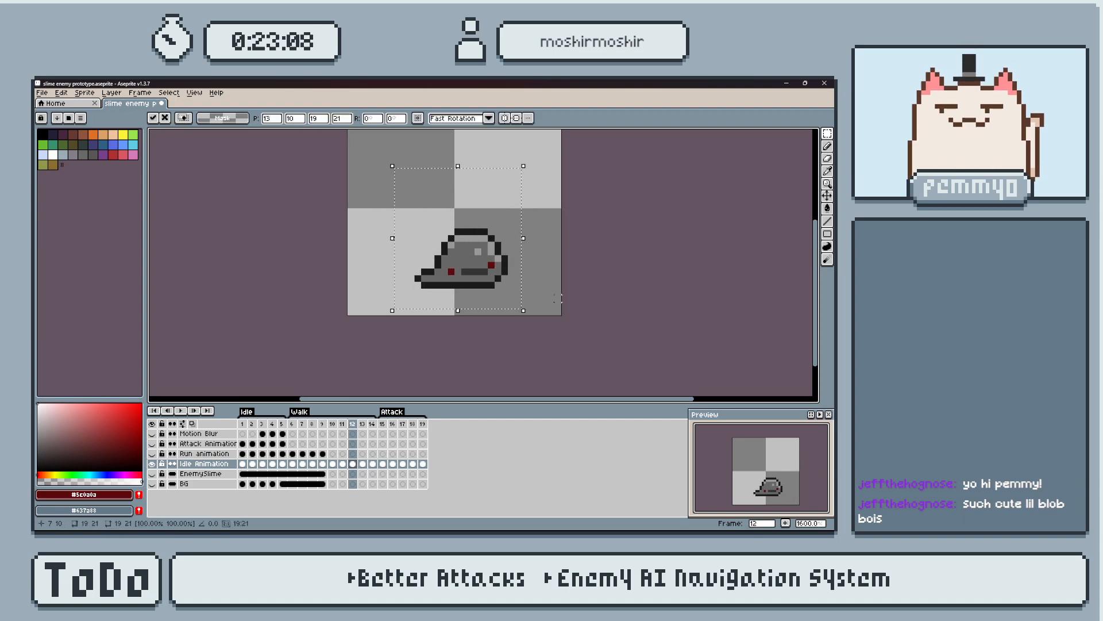
key(ctrl+d)
Compare frame 12 with its neighbours, then move the stretched slime on frame 11 left by 5 pixels.
key(Right)
key(Left)
key(Right)
key(Right)
key(Left)
key(Left)
key(Left)
drag(353, 152, 564, 297)
key(Left)
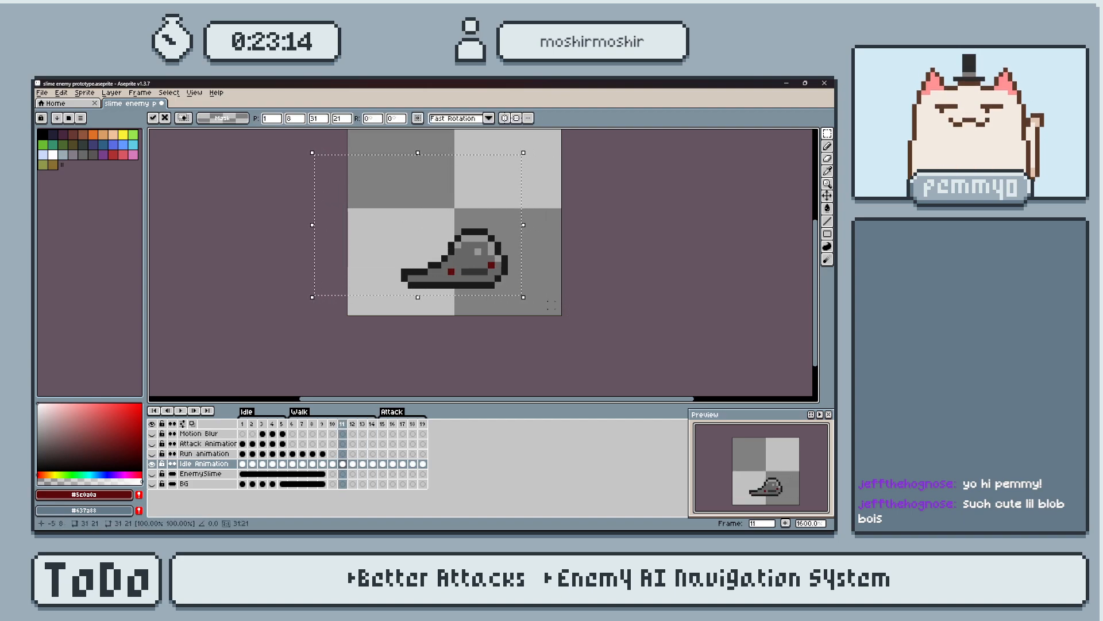
key(Return)
Check frame 11 against frame 12, then move the slime on frame 10 left by 4 pixels.
key(Right)
key(Left)
key(Left)
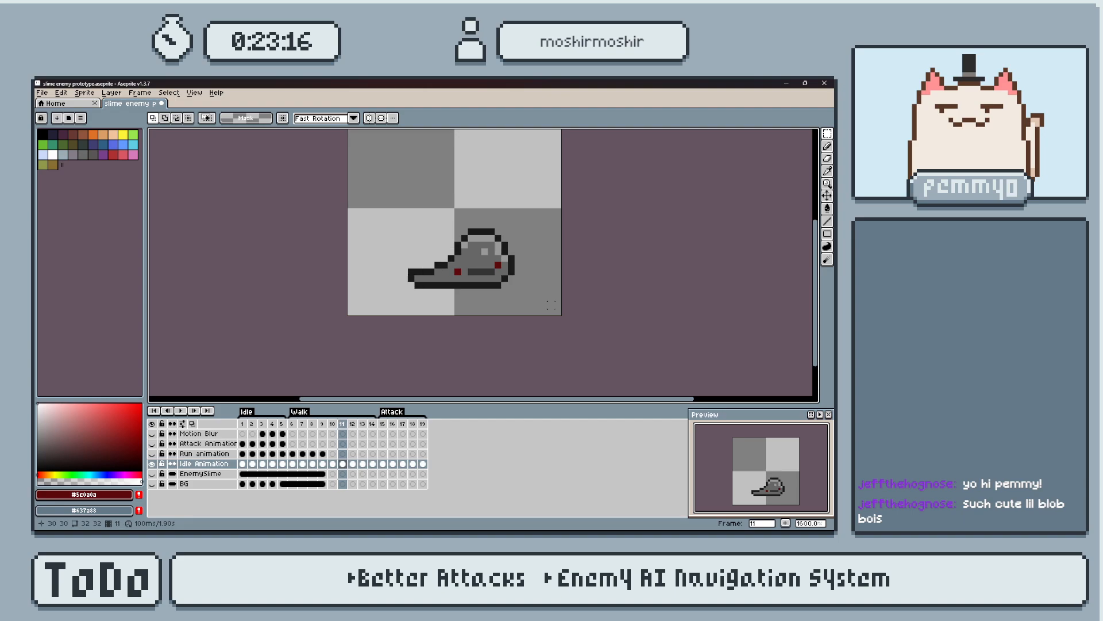
drag(346, 193, 550, 292)
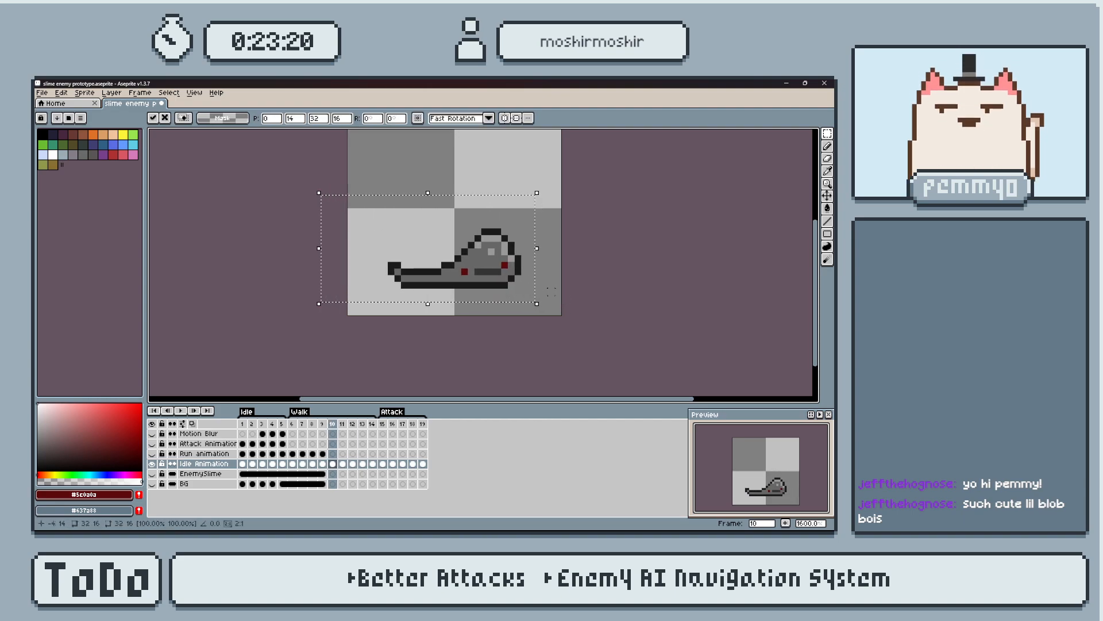
key(Return)
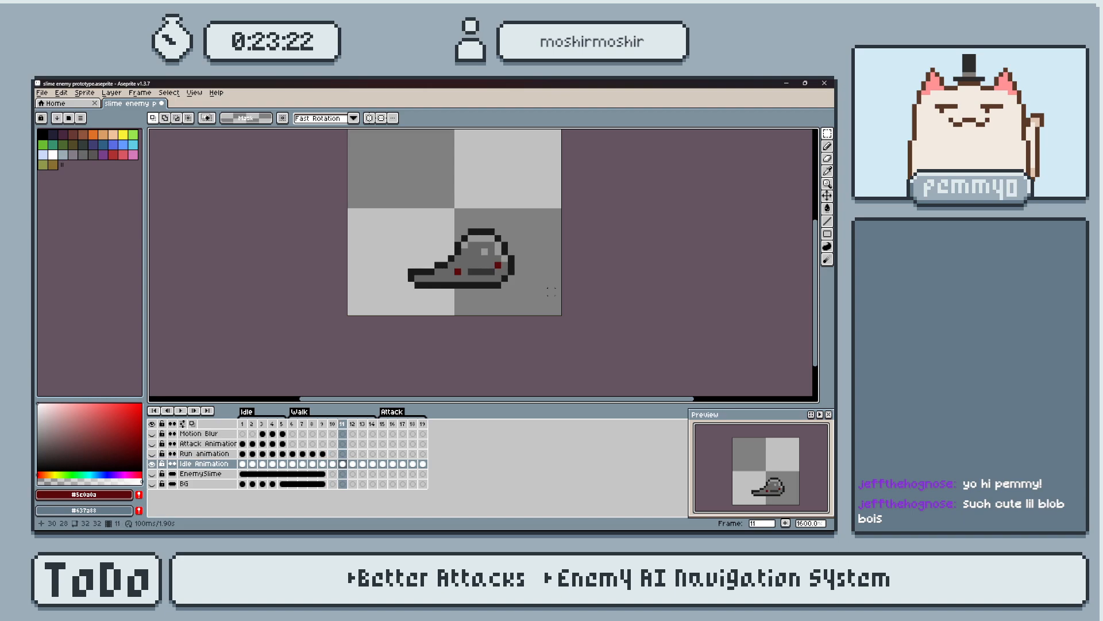
Select the slime on frame 9 and move it 3 pixels left.
key(Left)
drag(364, 191, 545, 306)
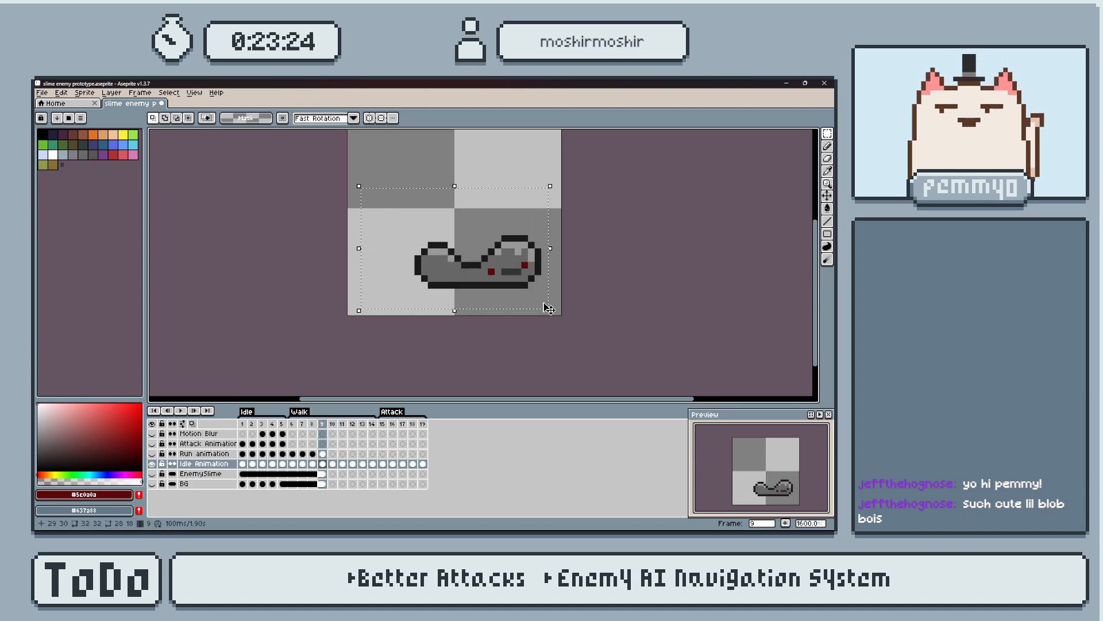
key(Left)
key(Left)
key(Left)
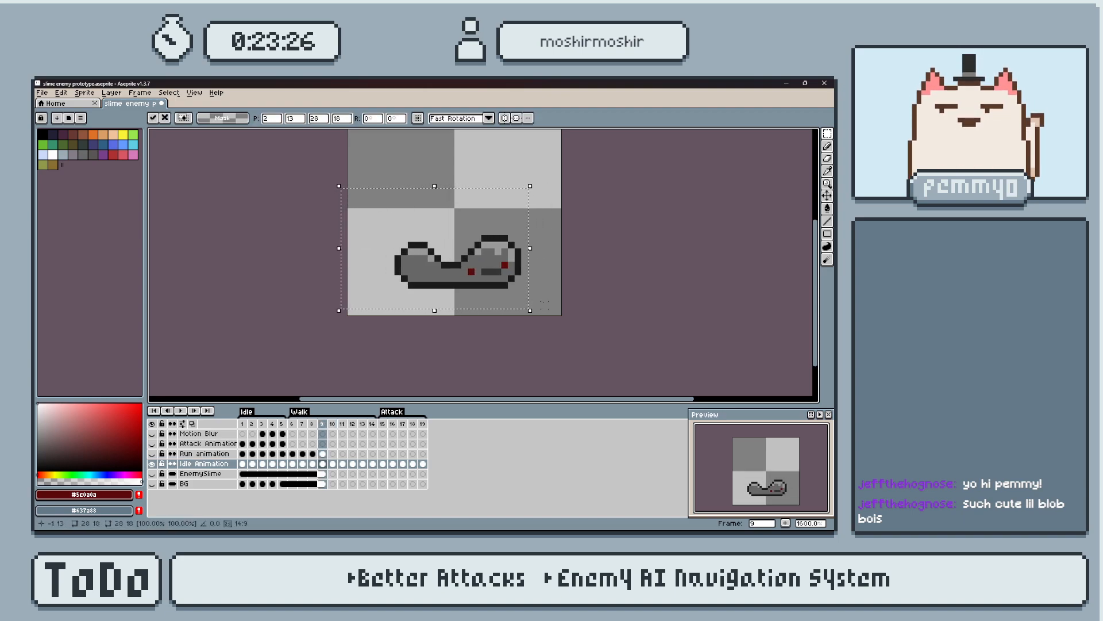
key(Return)
Step between frames 8, 9 and 10 to compare how the slime's poses line up.
key(Right)
key(Left)
key(Left)
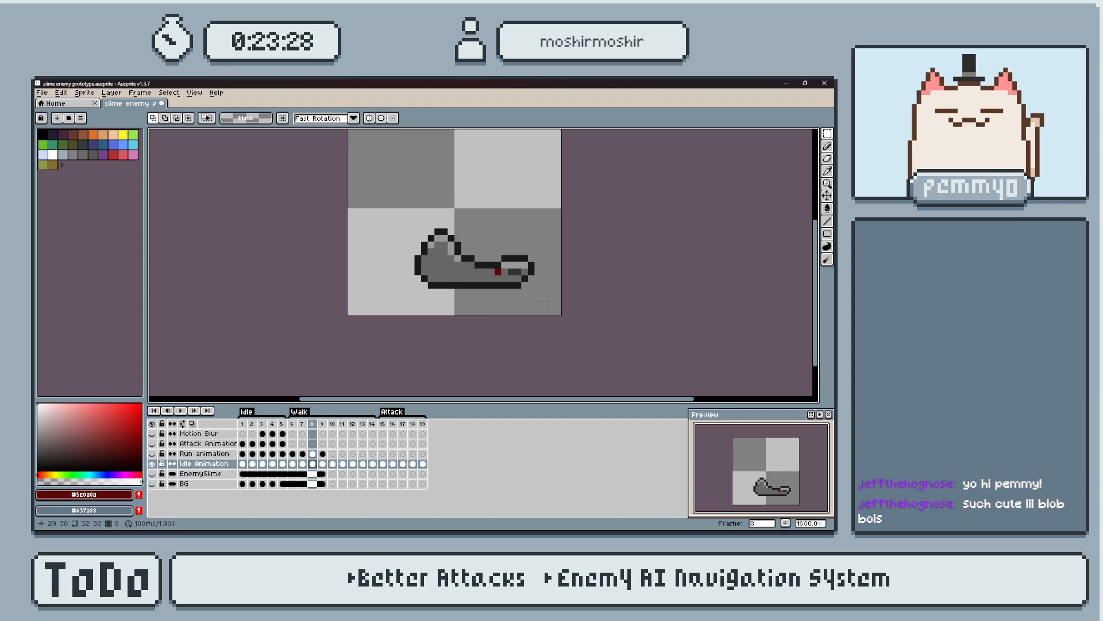
key(Right)
key(Right)
key(Left)
key(Right)
key(Left)
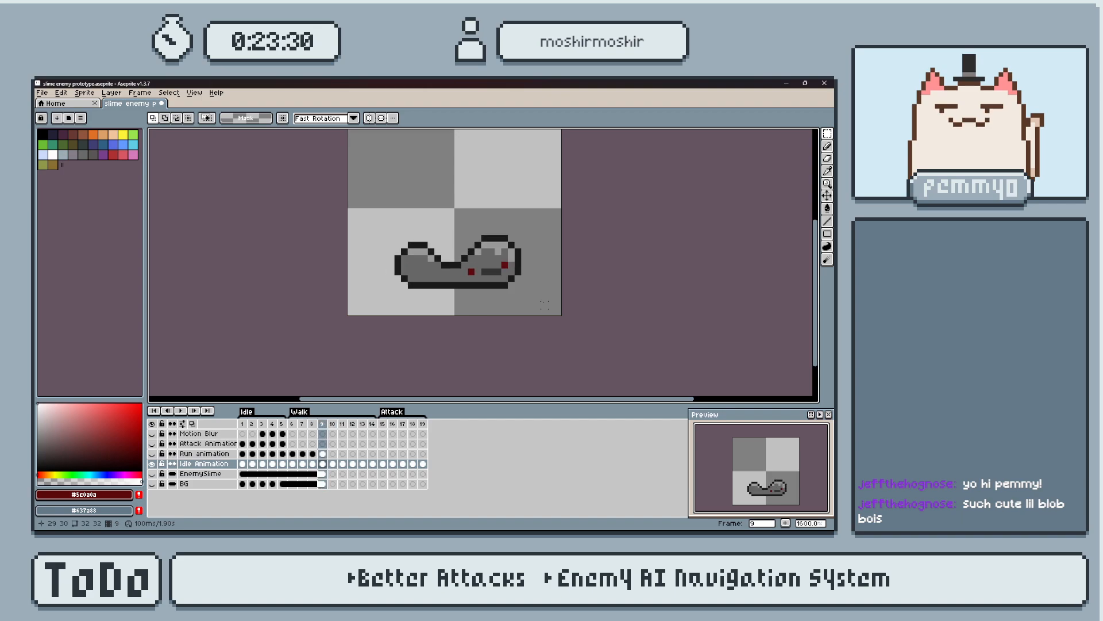
Recheck frame 8 against frame 9, then move the slime on frame 8 left by 3 pixels and deselect it.
key(Left)
key(Right)
key(Left)
drag(357, 178, 545, 298)
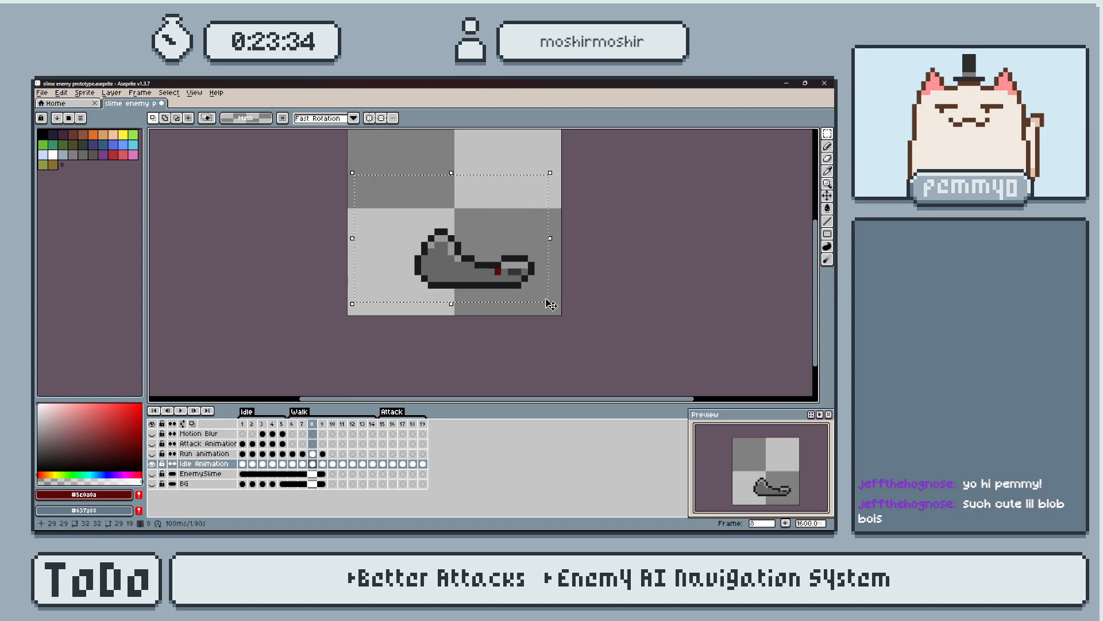
key(Left)
key(Left)
key(Left)
click(545, 299)
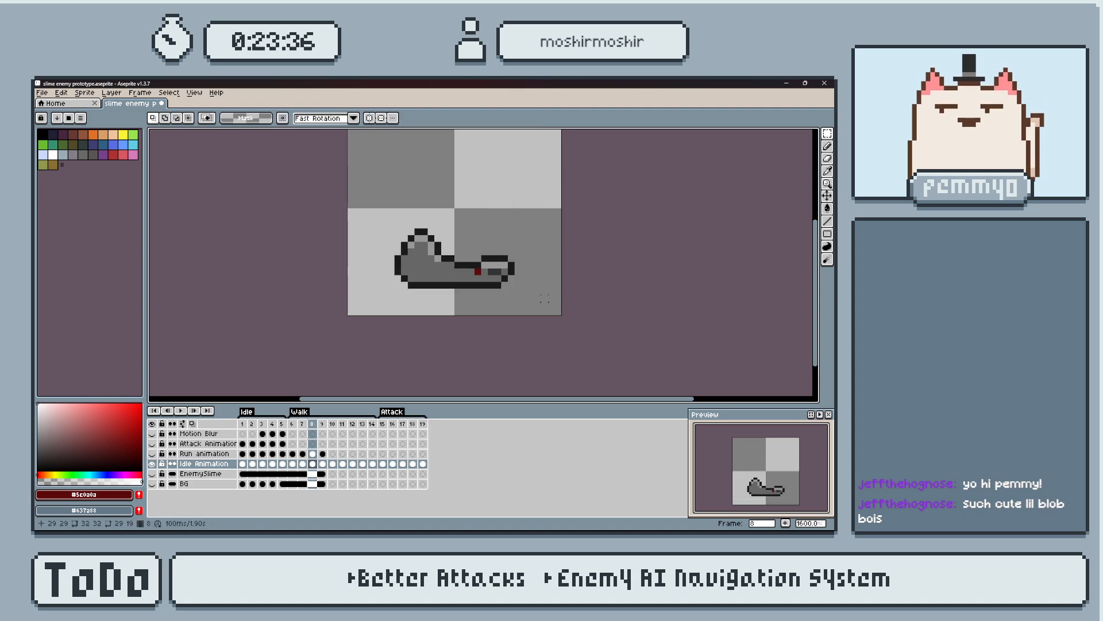
Select the slime on frame 7, move it 1 pixel left, and deselect it.
key(Left)
drag(385, 198, 532, 292)
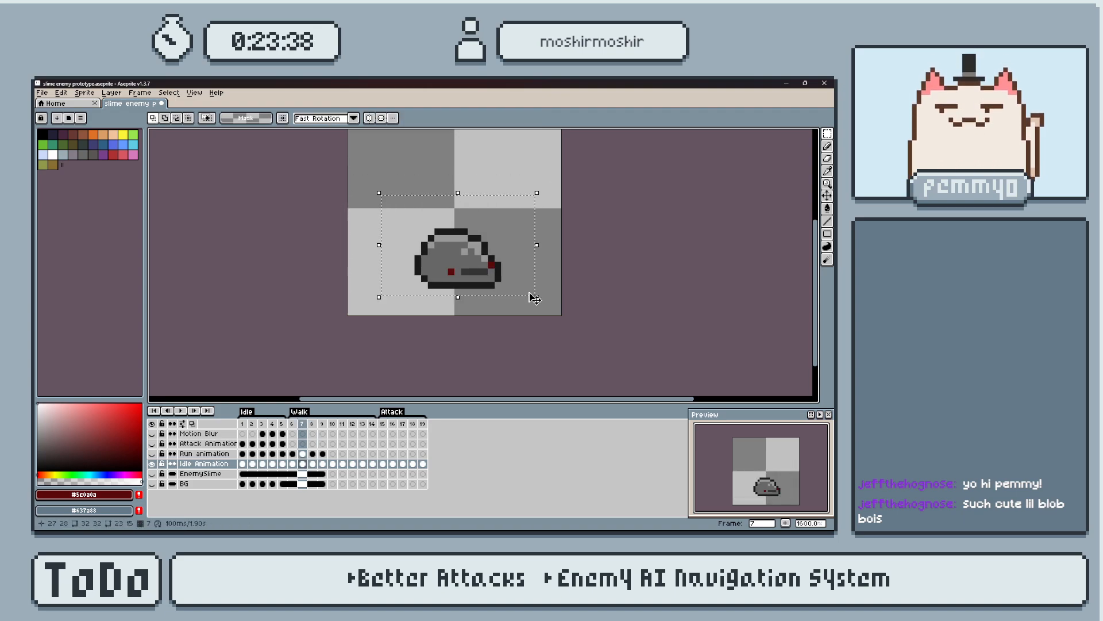
key(Left)
click(531, 292)
key(Left)
Play the animation to check the slime's movement across the Walk frames.
key(Return)
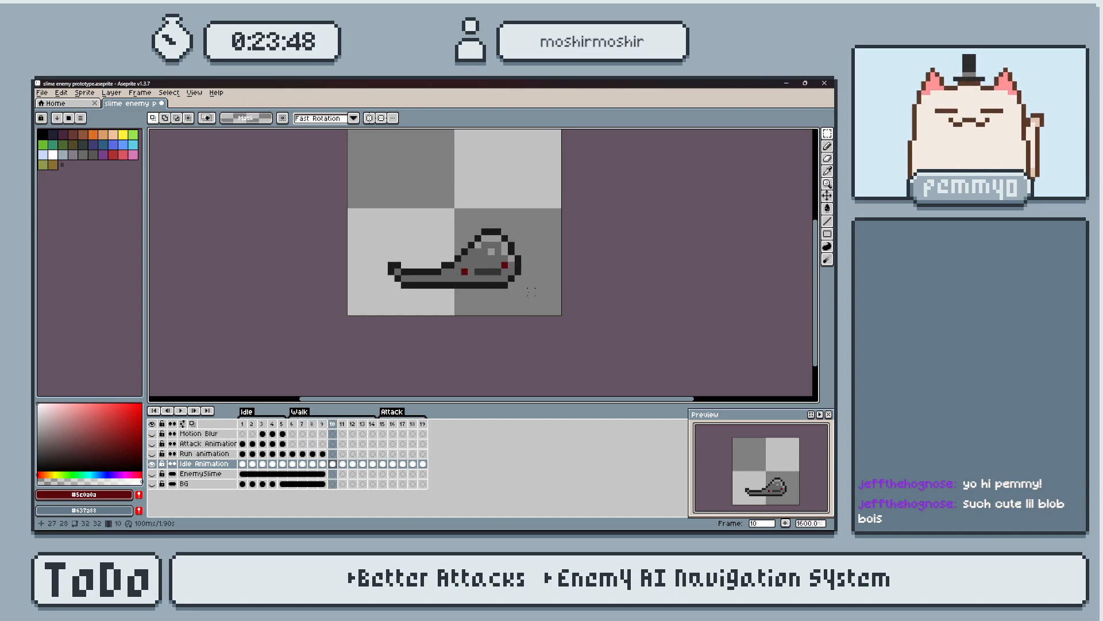
key(Return)
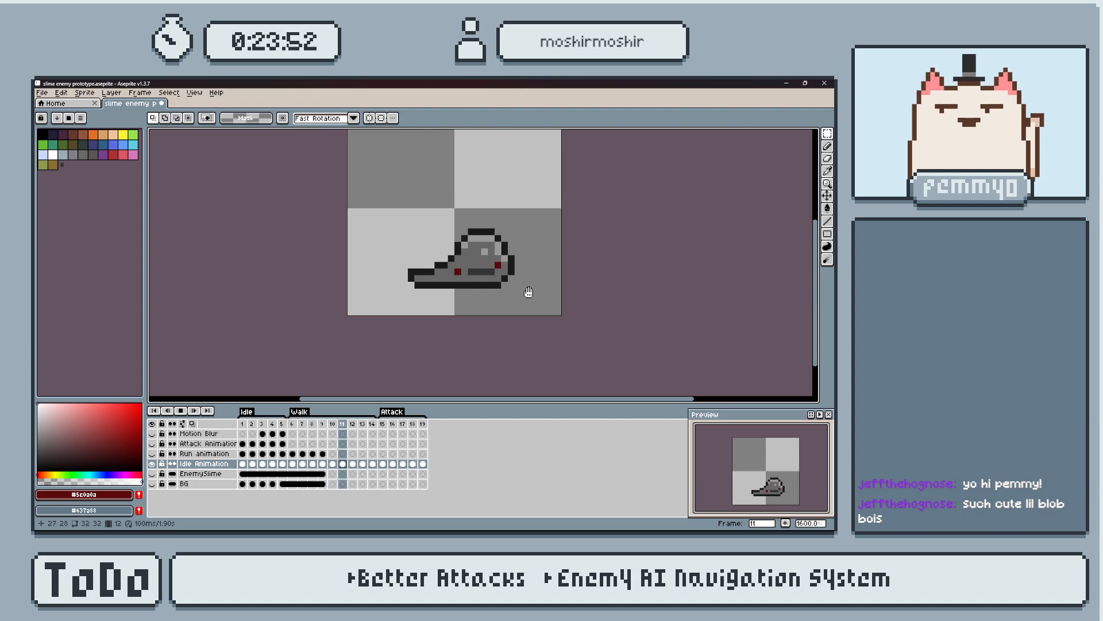
key(Return)
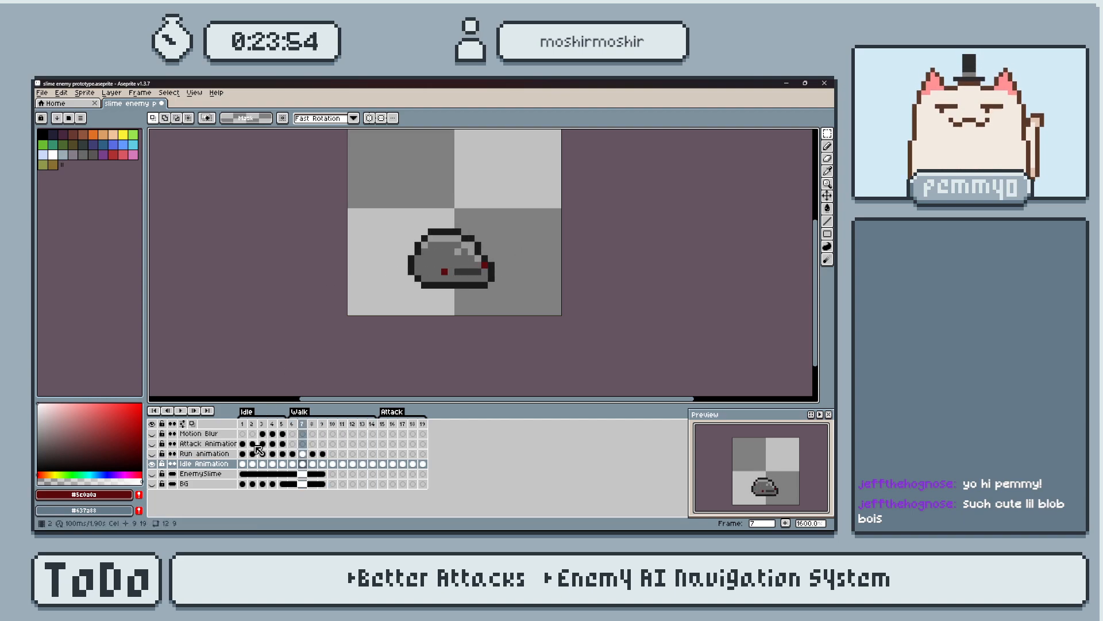
Delete the Attack Animation and Run animation layers together.
drag(242, 444, 284, 445)
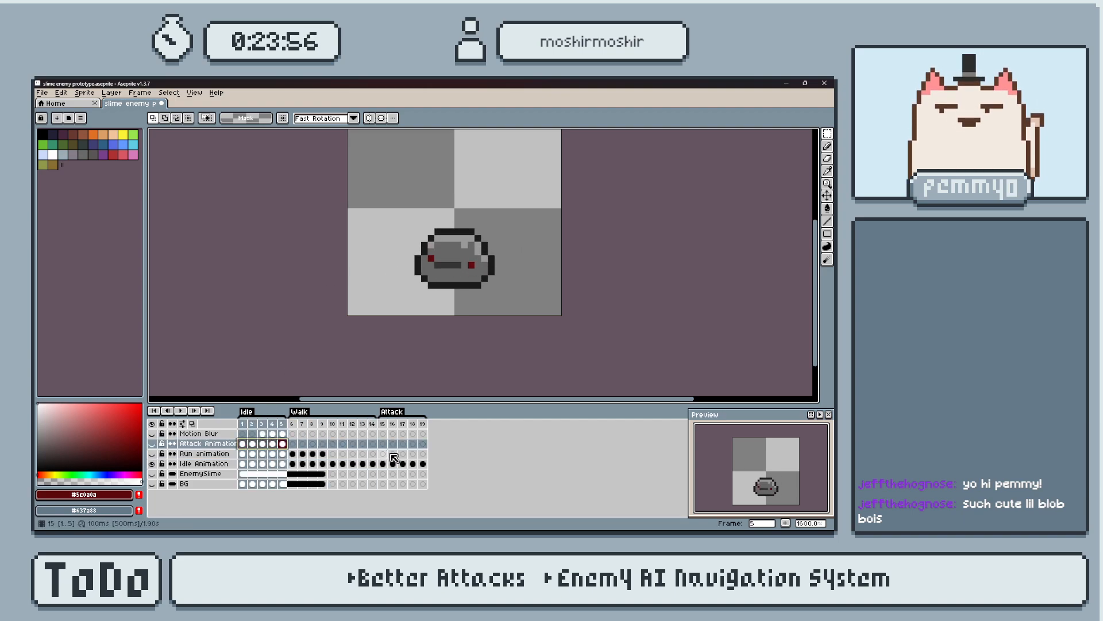
click(197, 445)
shift+click(207, 455)
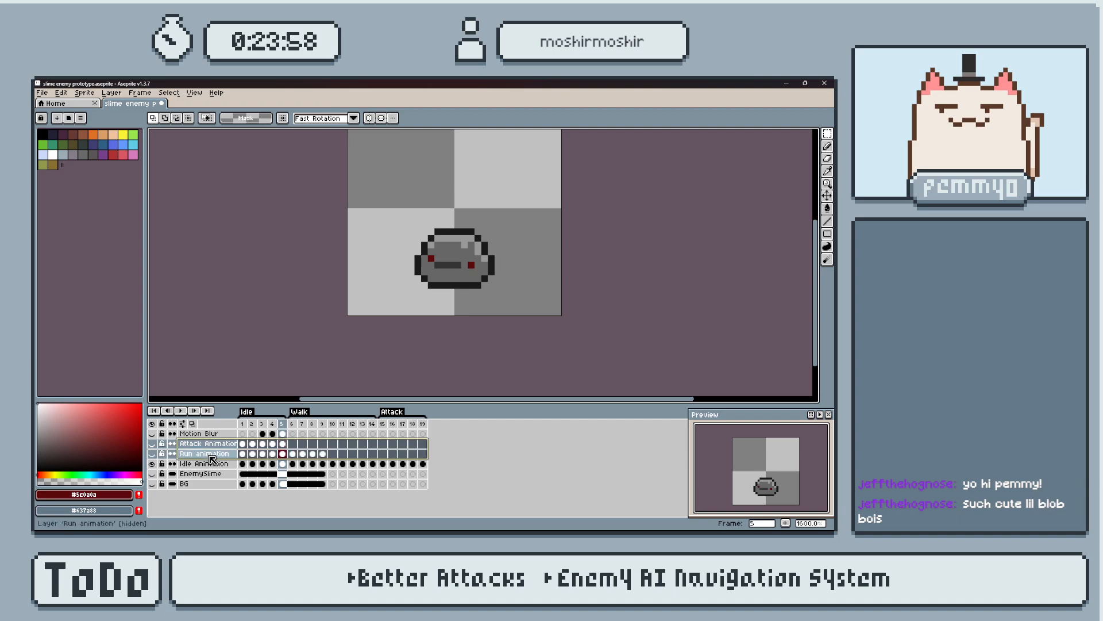
key(Delete)
Rename the Idle Animation layer to "Slime Animation".
double_click(217, 447)
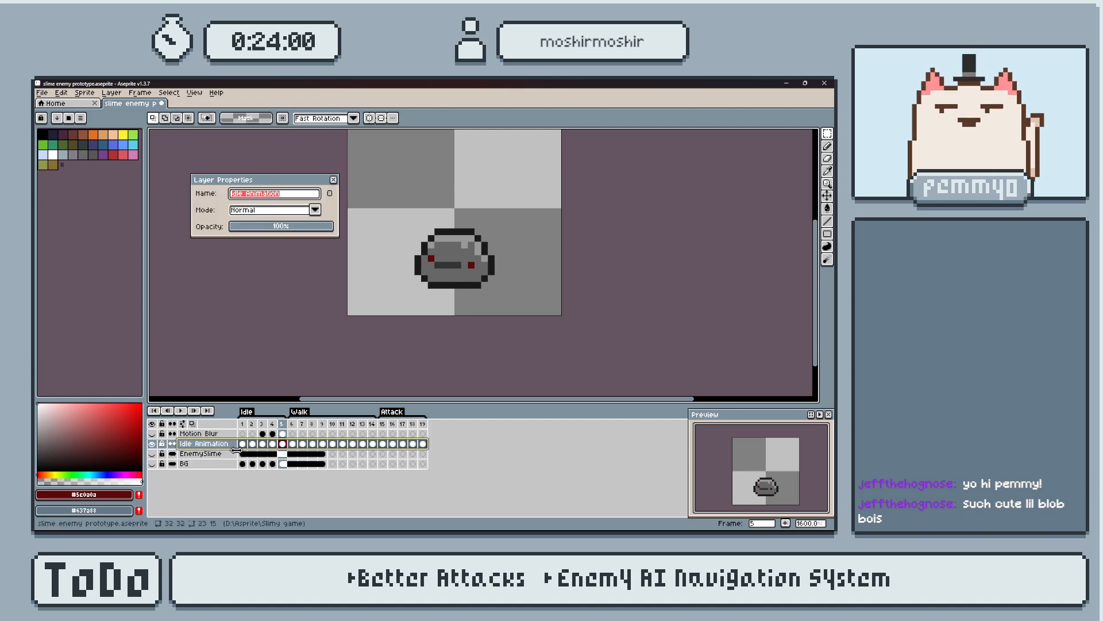
key(BackSpace)
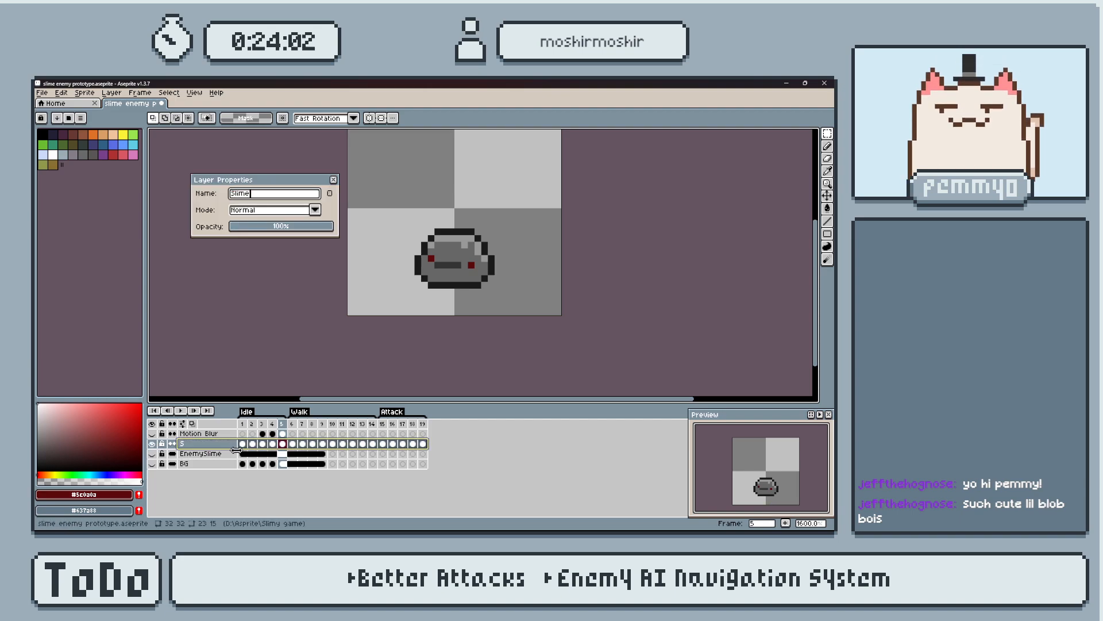
key(Return)
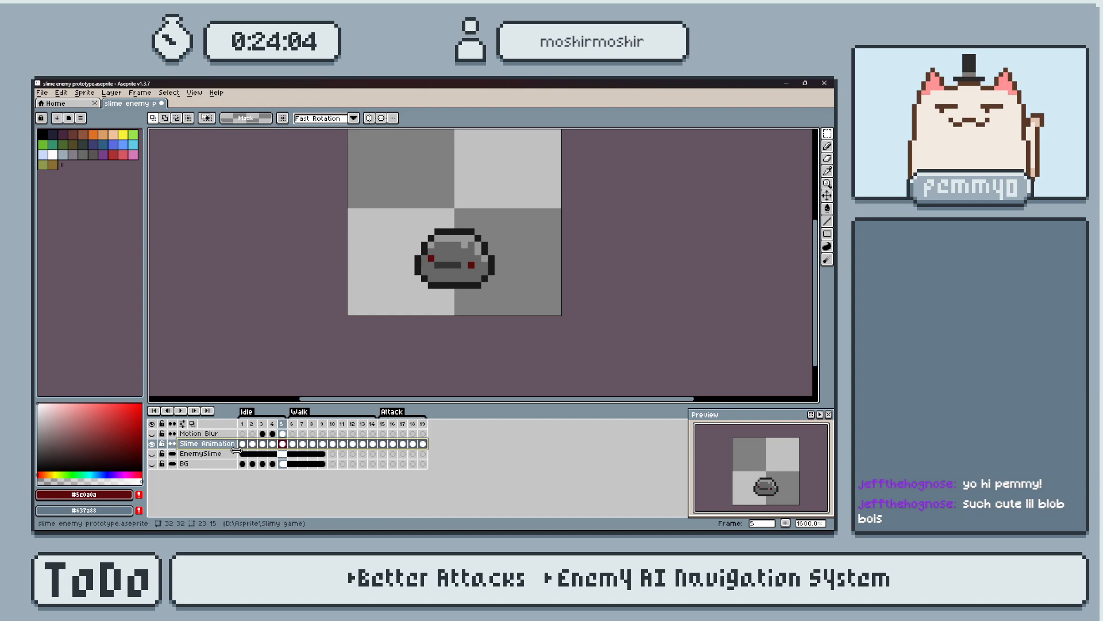
Show the Motion Blur layer, copy its cels from frames 3–5 to frames 17–19, and play the Attack animation.
drag(263, 435, 283, 437)
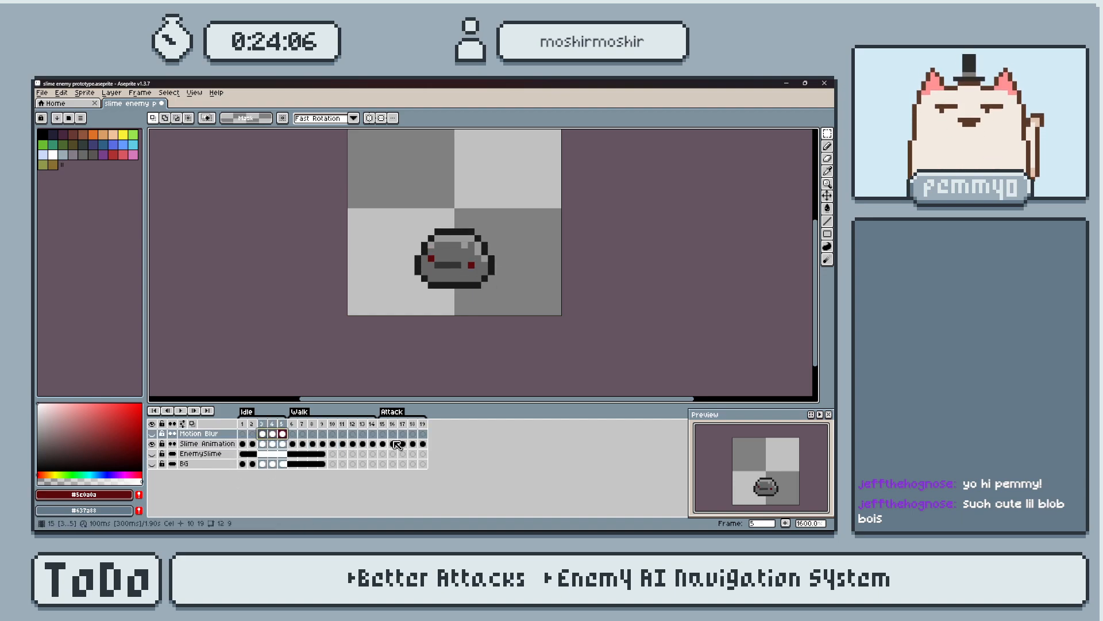
click(403, 424)
drag(263, 435, 285, 436)
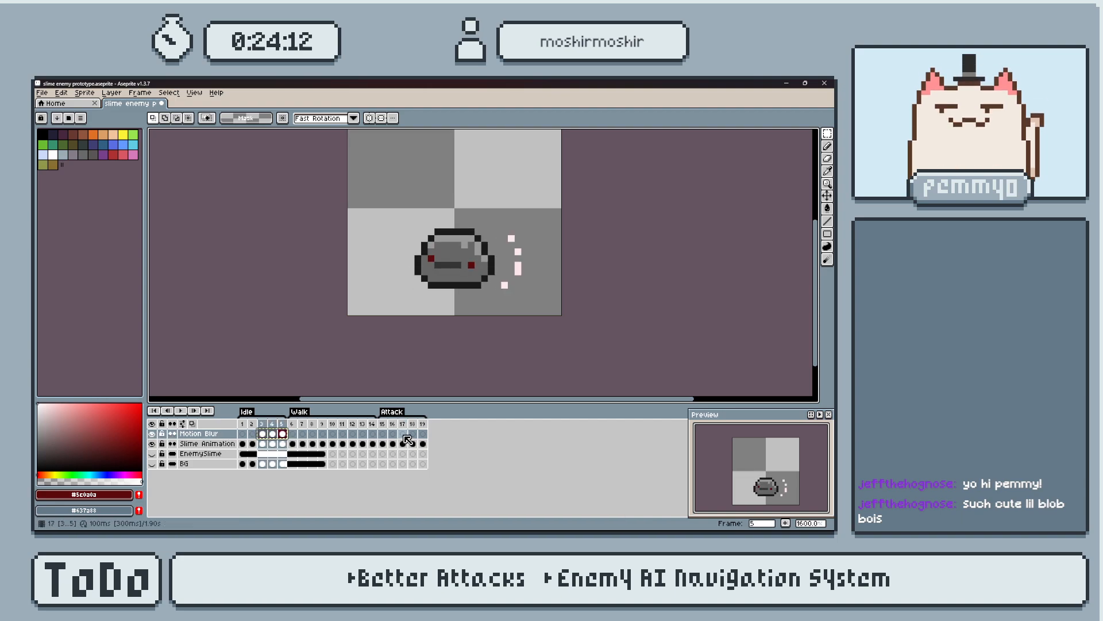
ctrl+drag(408, 439, 408, 440)
key(Left)
key(Left)
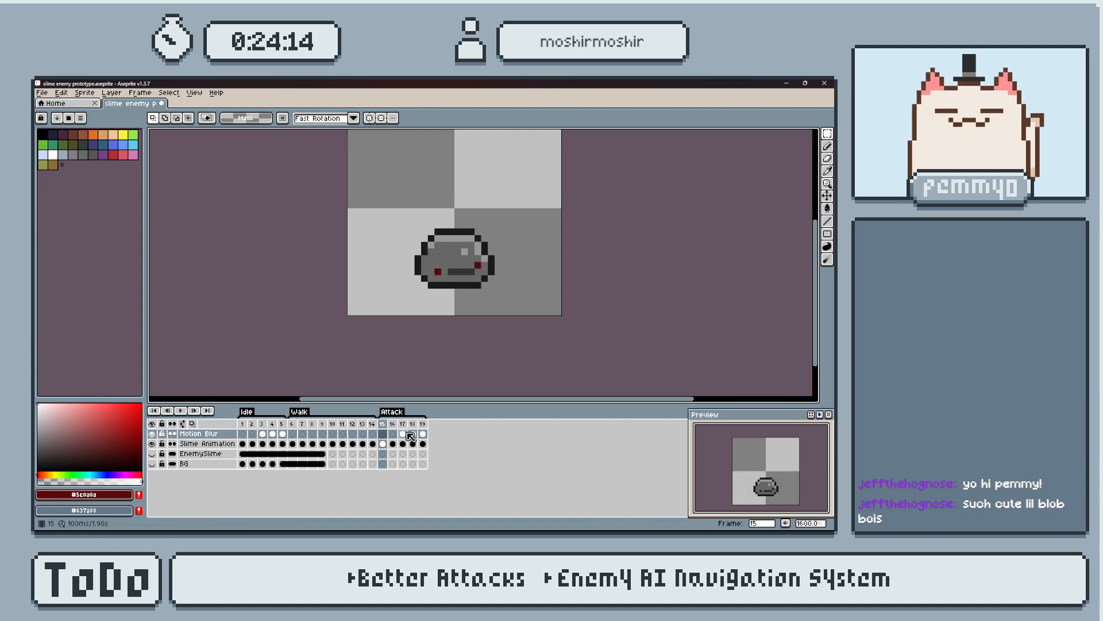
key(Return)
key(Return)
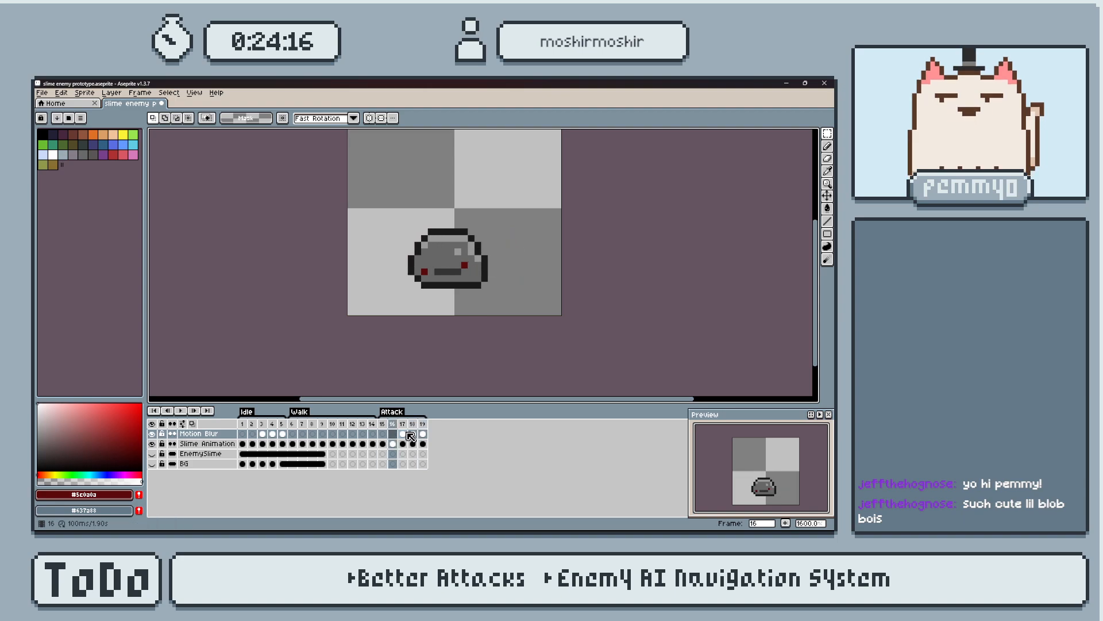
Clear the Motion Blur cels from frames 3 to 5 and save the sprite file.
drag(263, 434, 283, 434)
key(Delete)
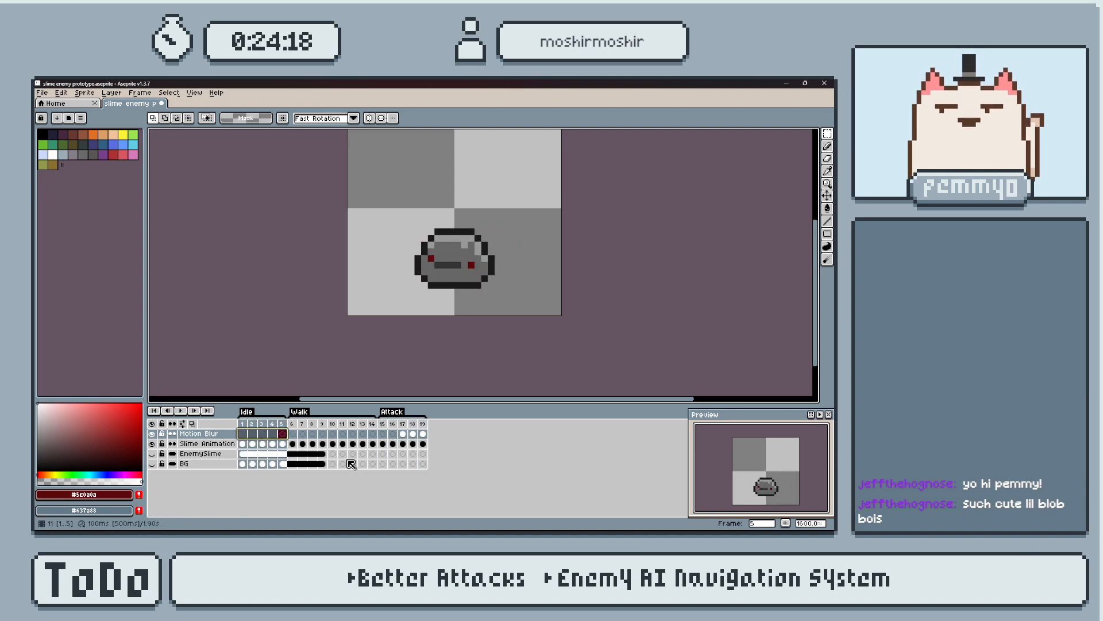
click(345, 462)
key(ctrl+s)
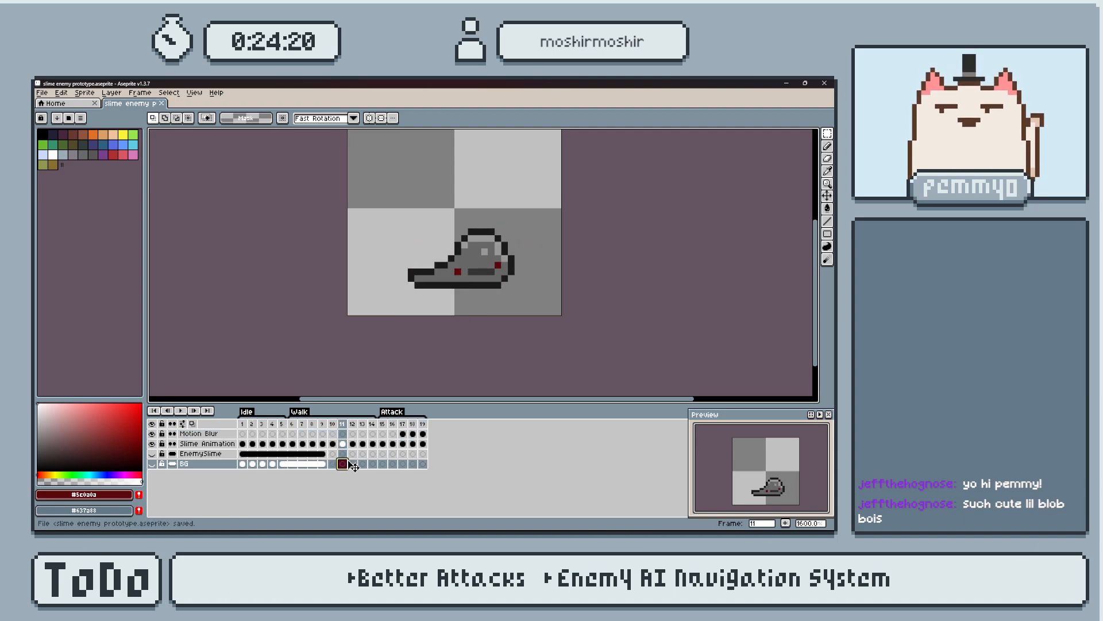
Add a new empty frame after frame 19 at the end of the Attack tag.
click(424, 443)
key(alt+b)
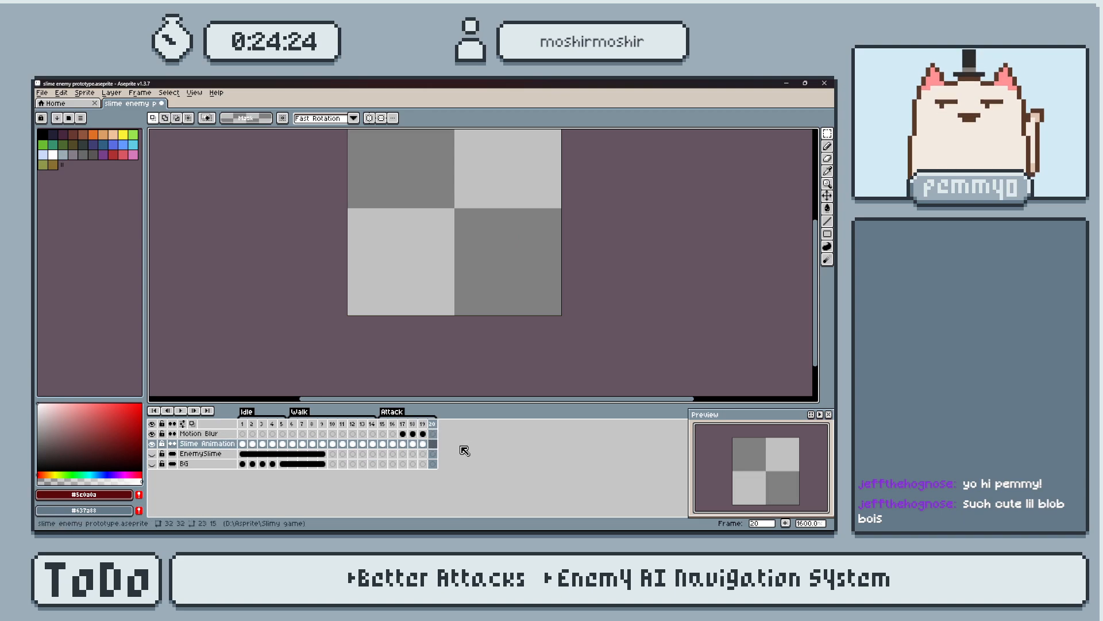
Copy the Slime Animation cel from frame 19 into the empty frame 20.
click(413, 444)
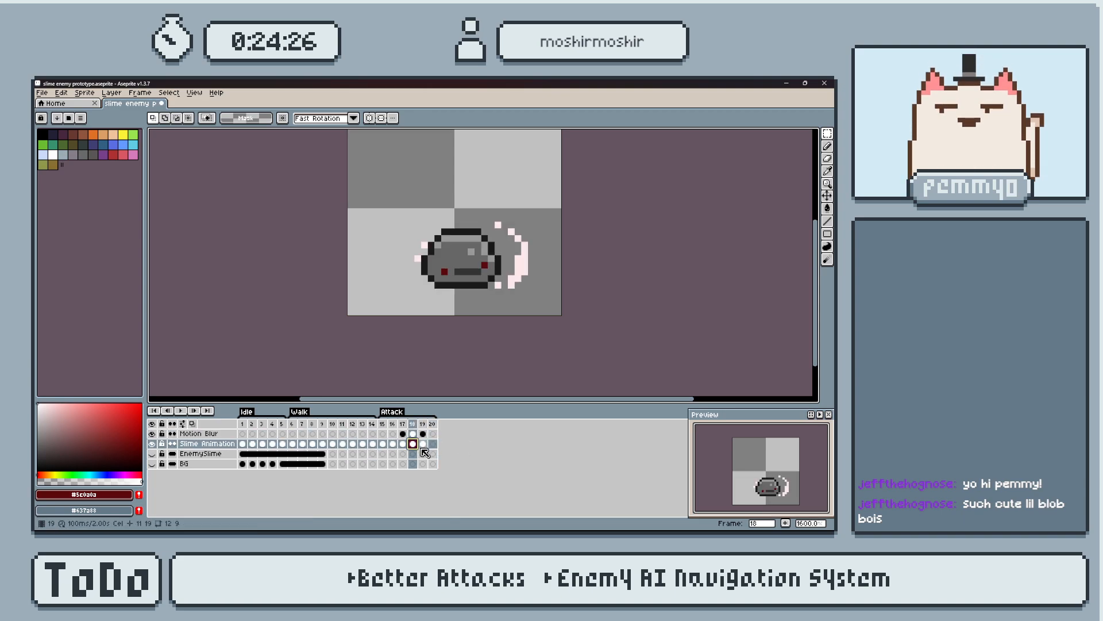
click(423, 444)
click(403, 443)
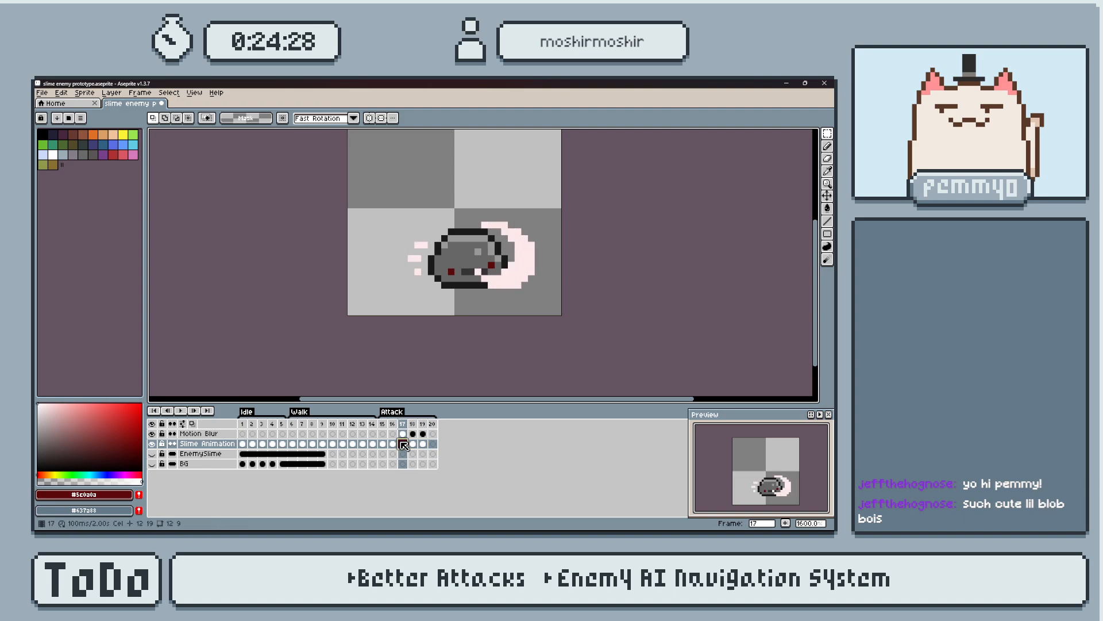
click(423, 446)
key(ctrl+c)
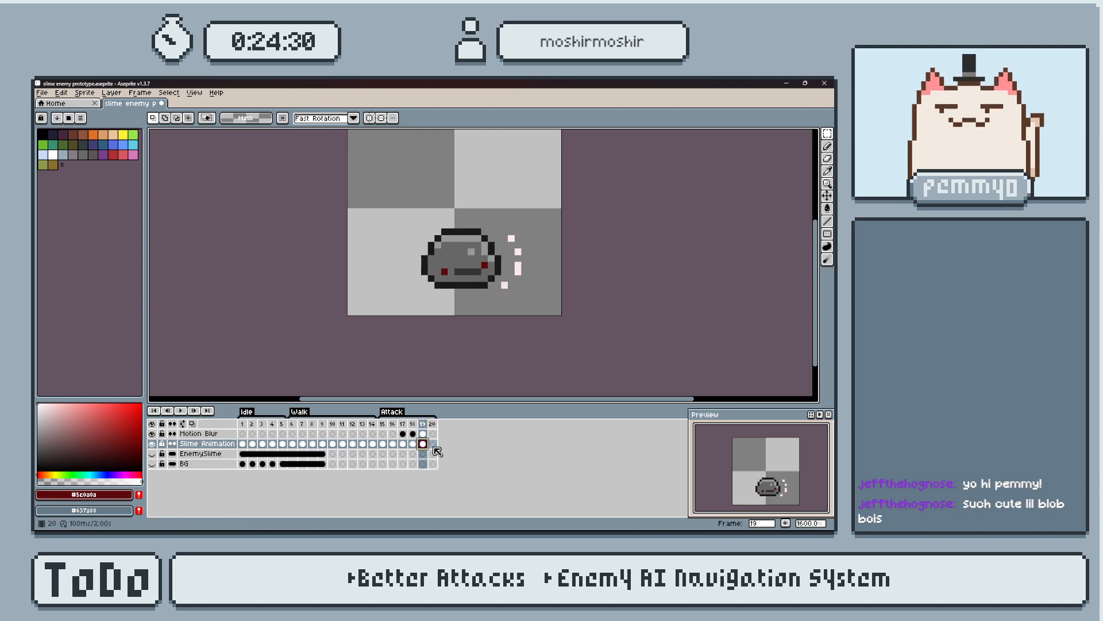
click(433, 445)
key(ctrl+v)
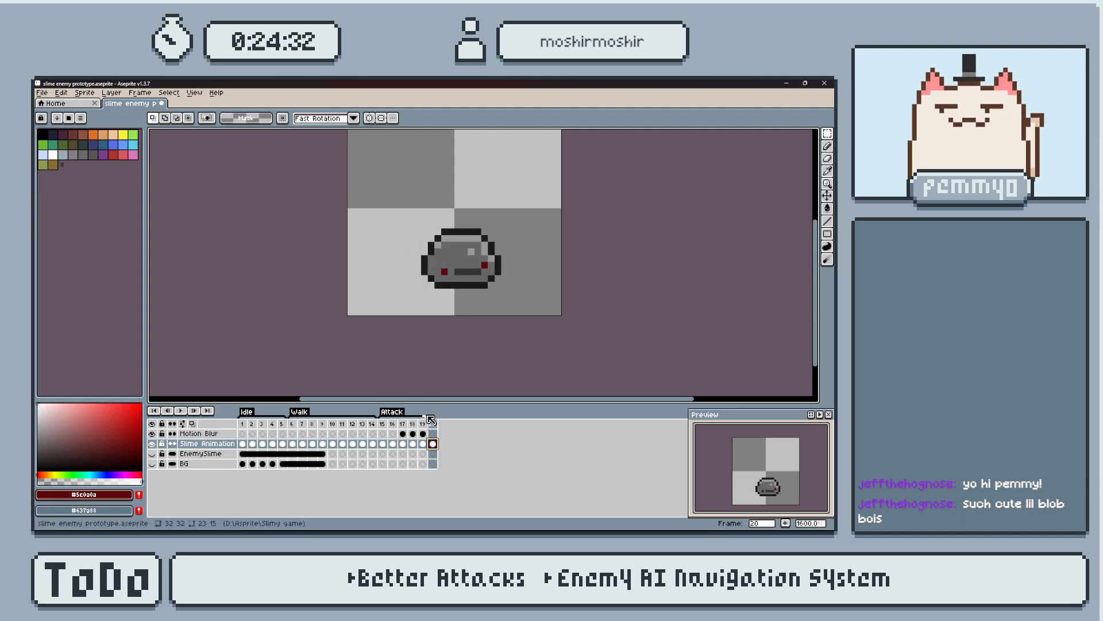
End the Attack tag at frame 19 and tag frame 20 as "Hit".
key(Return)
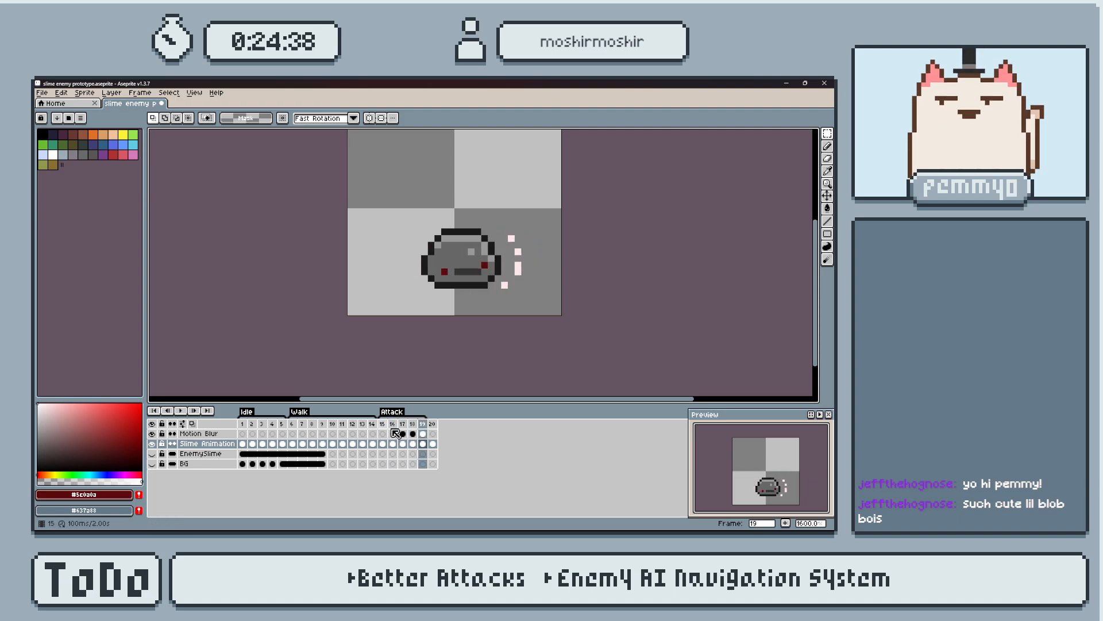
right_click(438, 424)
click(481, 469)
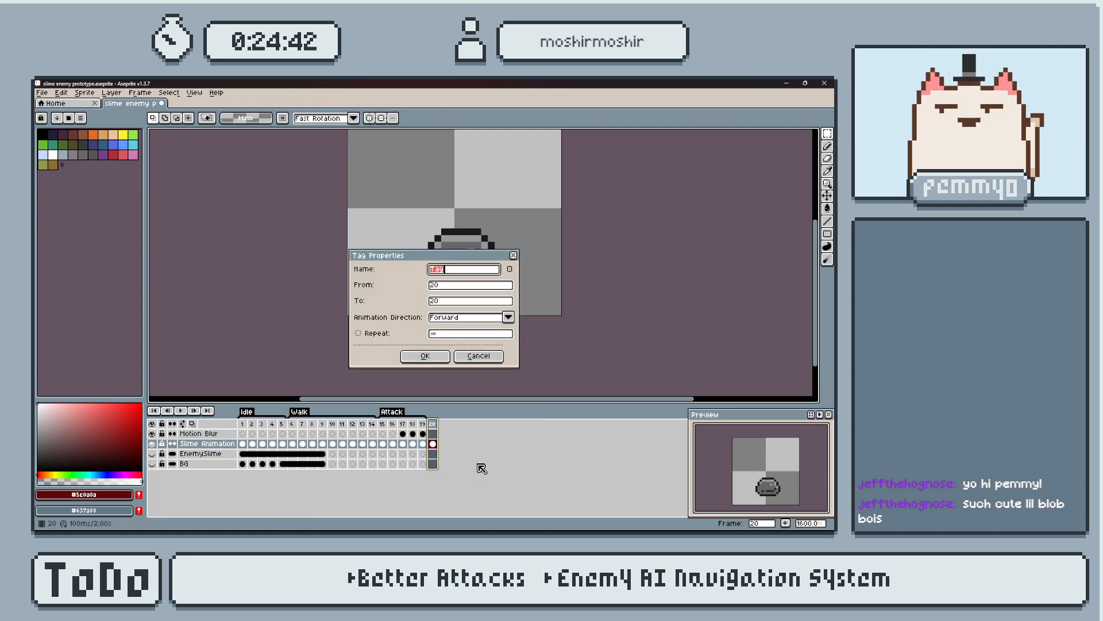
text(Hit)
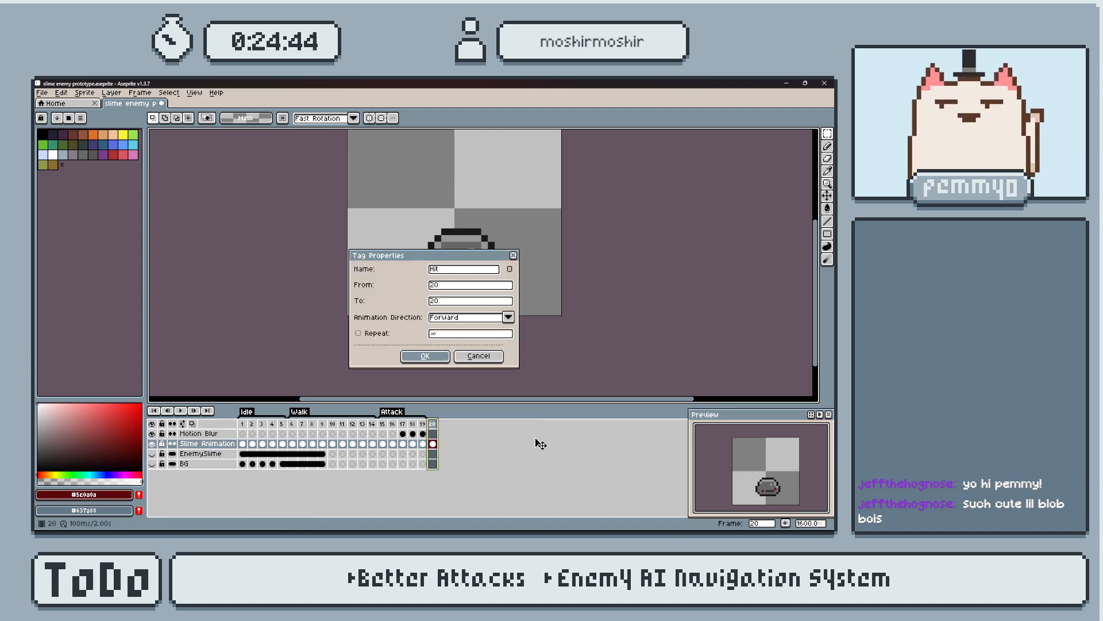
key(Return)
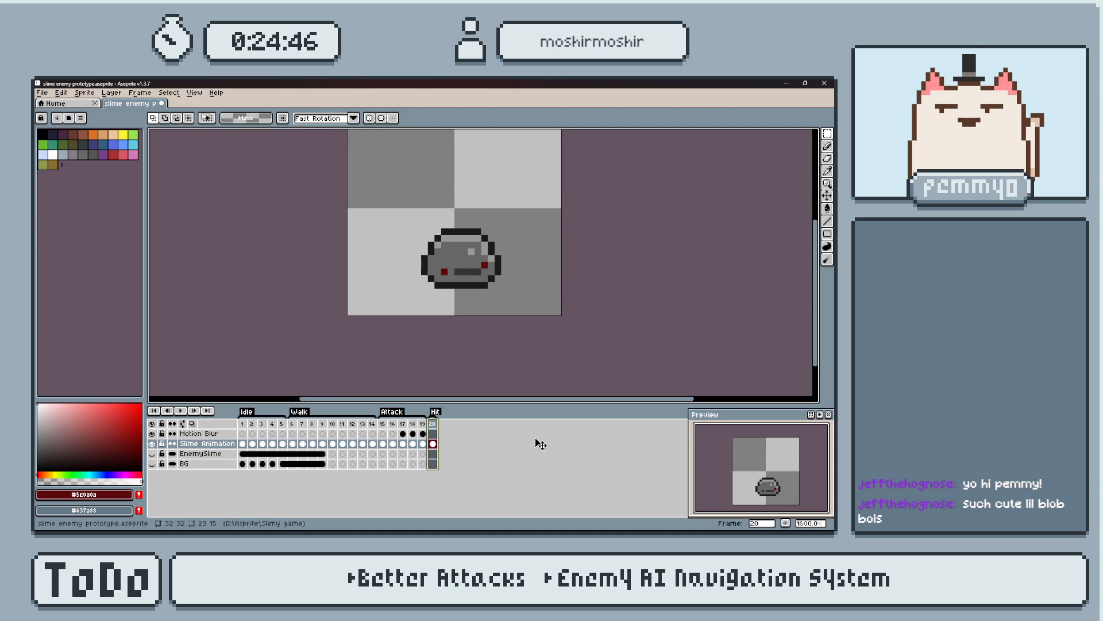
Compare the last Attack frames with the Hit frame and try shifting the slime one pixel left in frame 19.
key(Left)
key(Left)
key(Left)
key(Left)
key(Left)
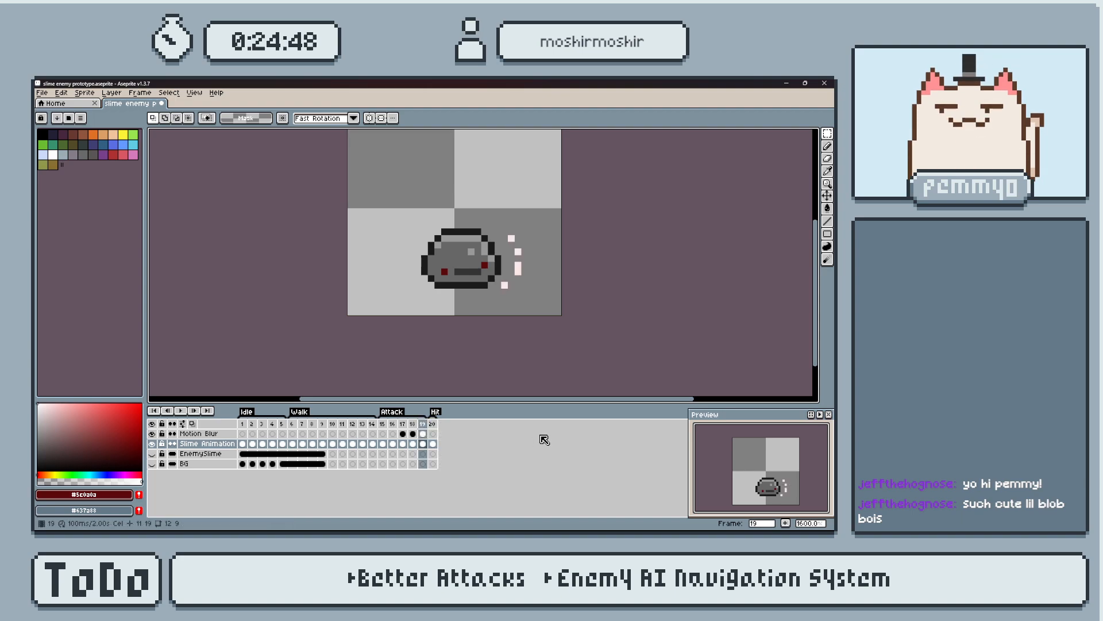
key(Right)
key(Right)
key(Right)
key(Right)
key(v)
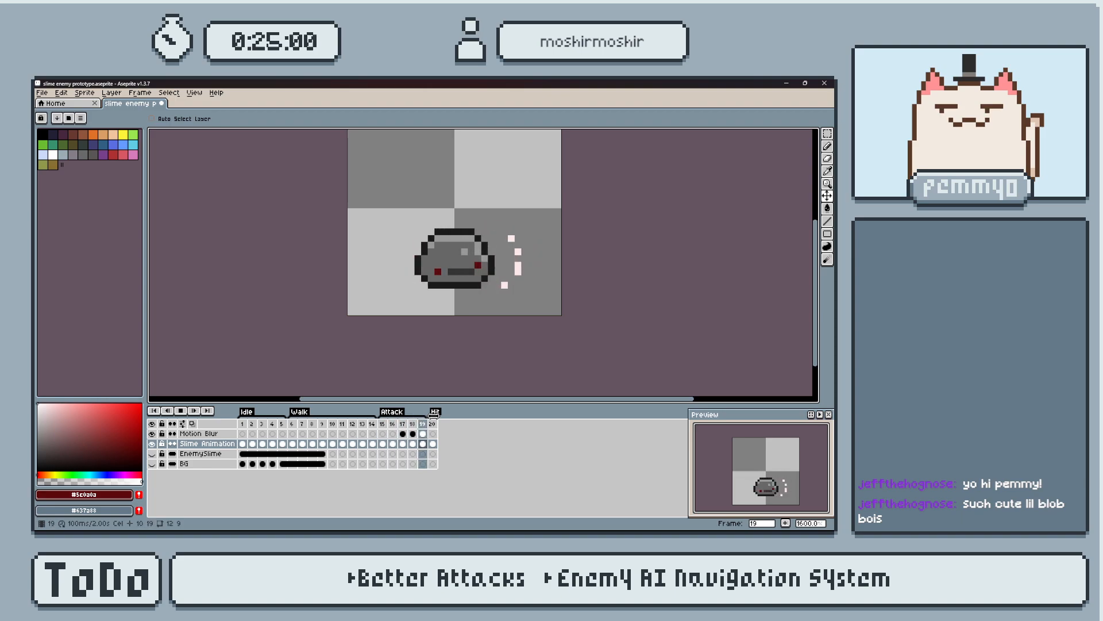
key(Left)
key(Right)
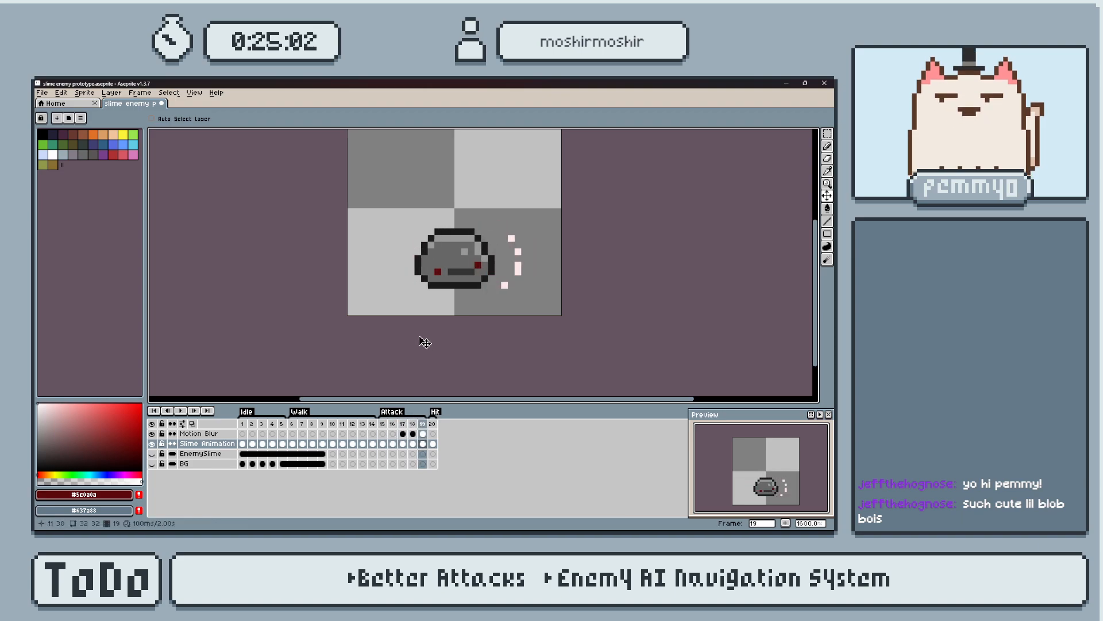
key(m)
drag(391, 218, 504, 292)
key(Right)
Switch to Godot to check the slime's attack frames and return to Aseprite.
key(alt+Tab)
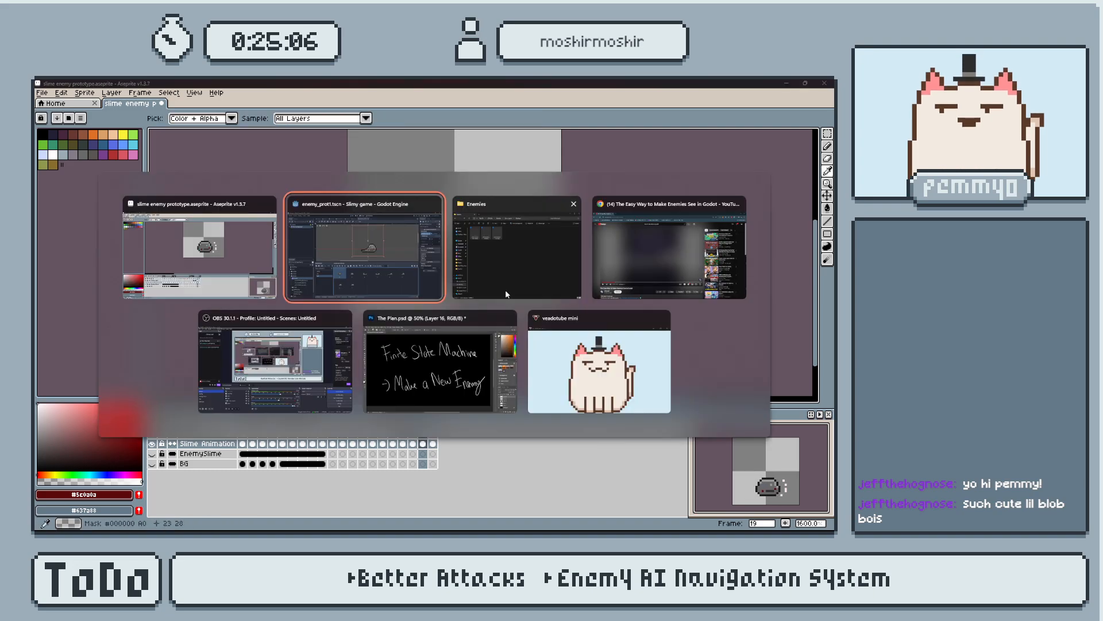
click(230, 388)
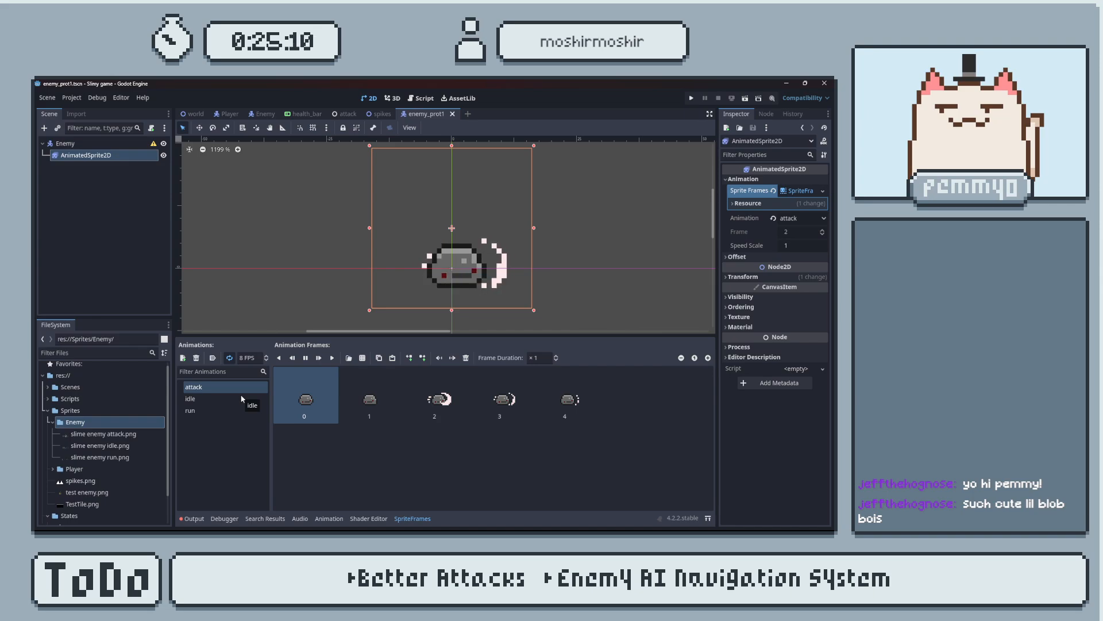
key(alt+Tab)
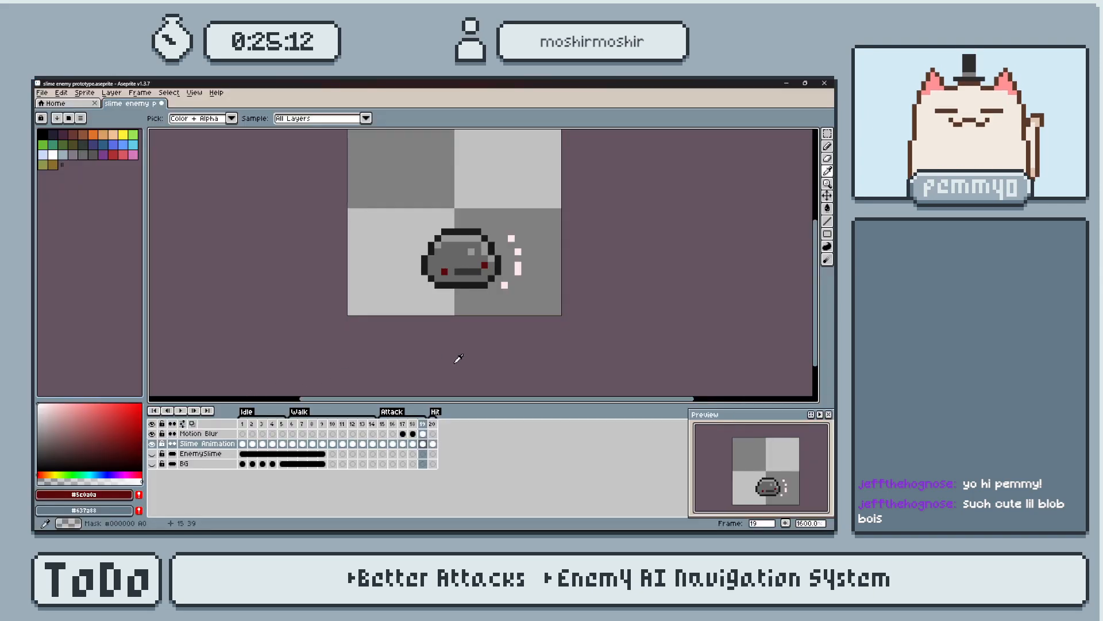
Select the slime in the Hit frame, shift it one pixel left and deselect it.
key(v)
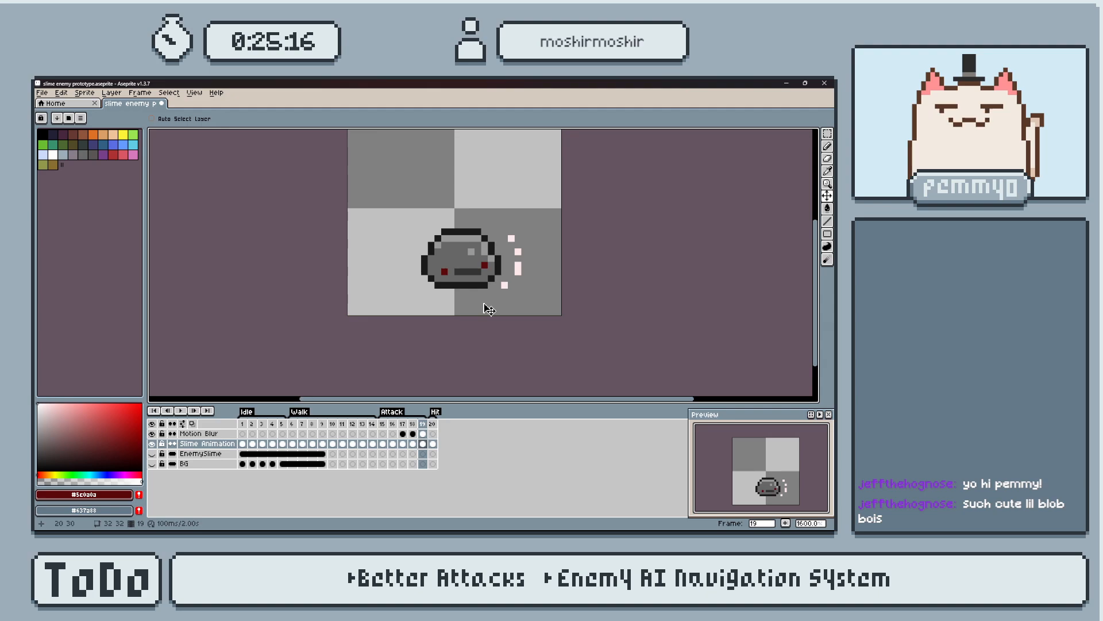
key(m)
drag(377, 158, 524, 319)
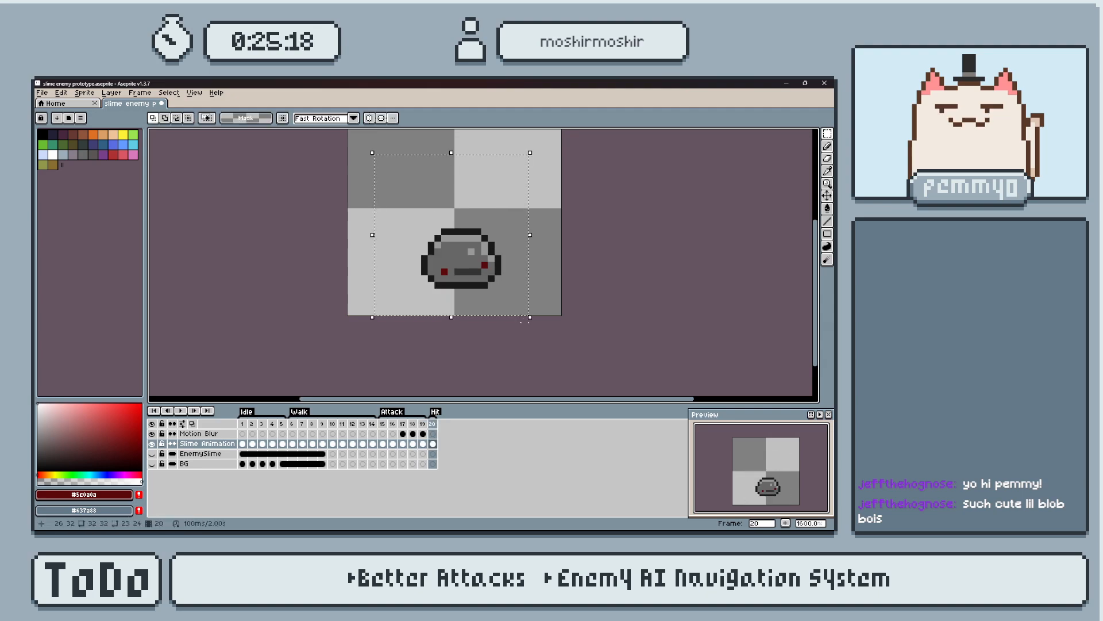
key(Left)
key(ctrl+d)
middle_drag(484, 247, 508, 261)
Add a new layer above Slime Animation and set the foreground color to pure red.
scroll(501, 281, up, 2)
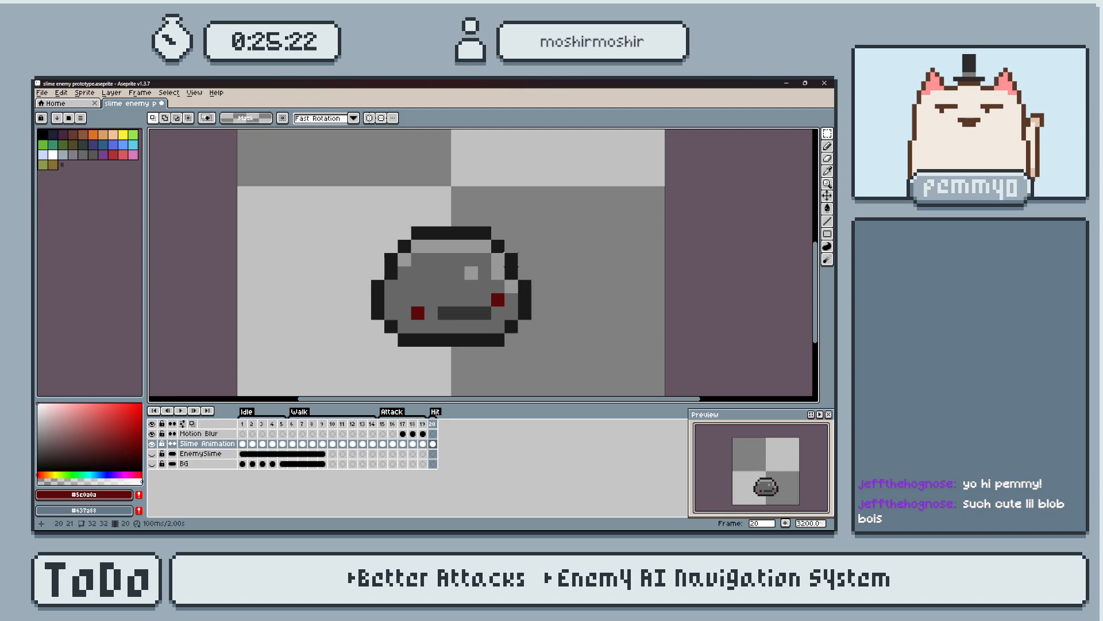
key(shift+n)
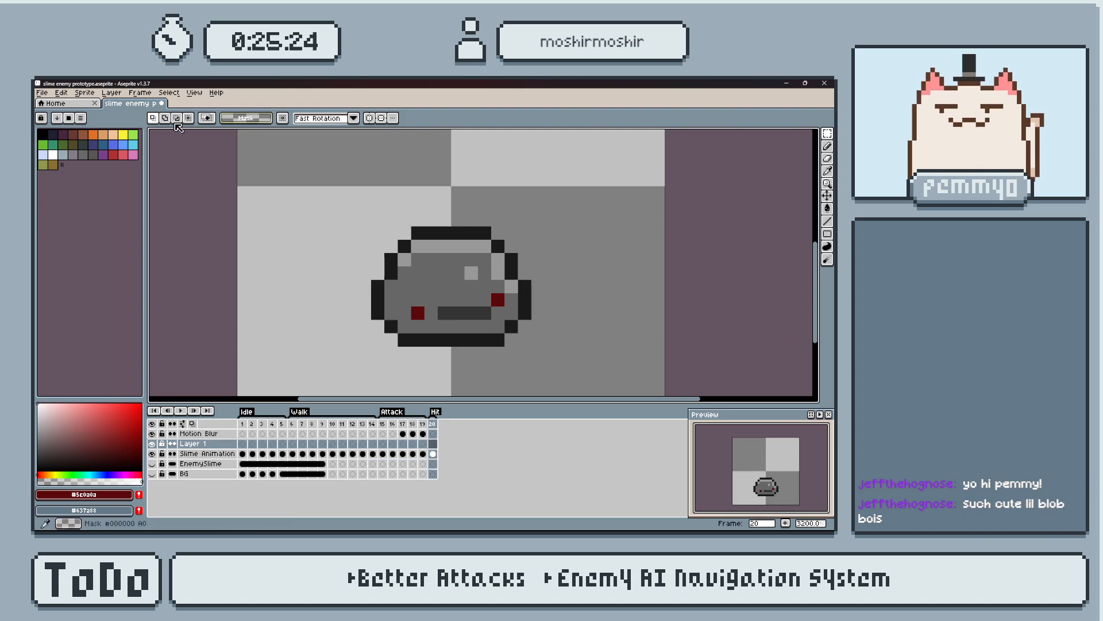
click(104, 156)
click(114, 156)
drag(114, 424, 244, 315)
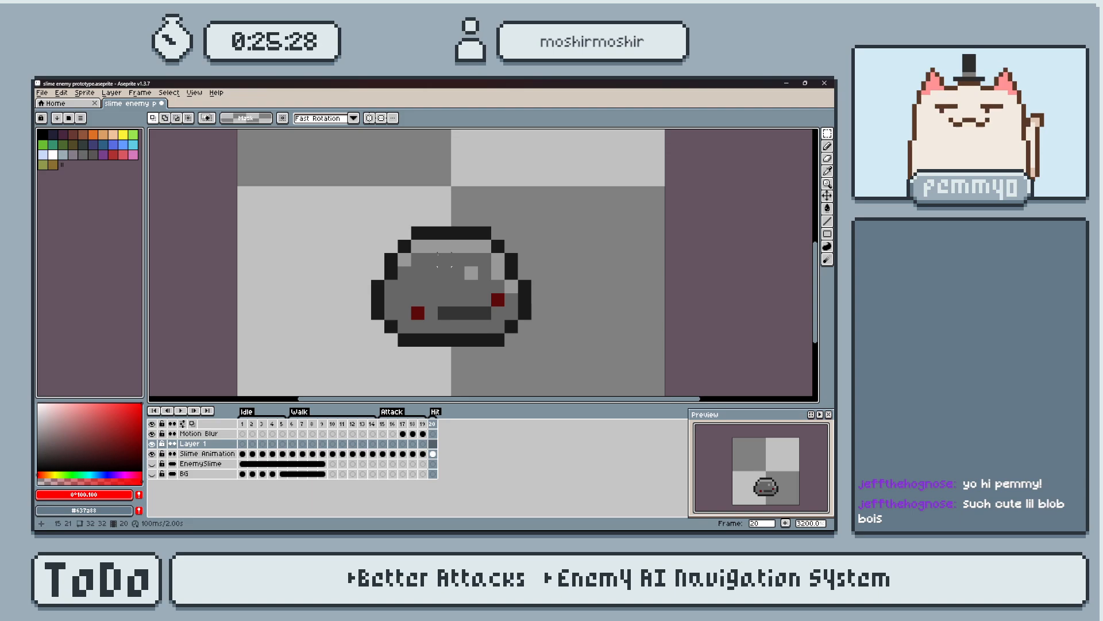
Trace the slime's outline in red on the new layer at frame 20 and fill the silhouette solid red.
key(b)
click(418, 246)
mouse_move(443, 234)
mouse_down()
mouse_move(484, 243)
mouse_move(404, 247)
mouse_up()
key(g)
click(283, 152)
key(ctrl+z)
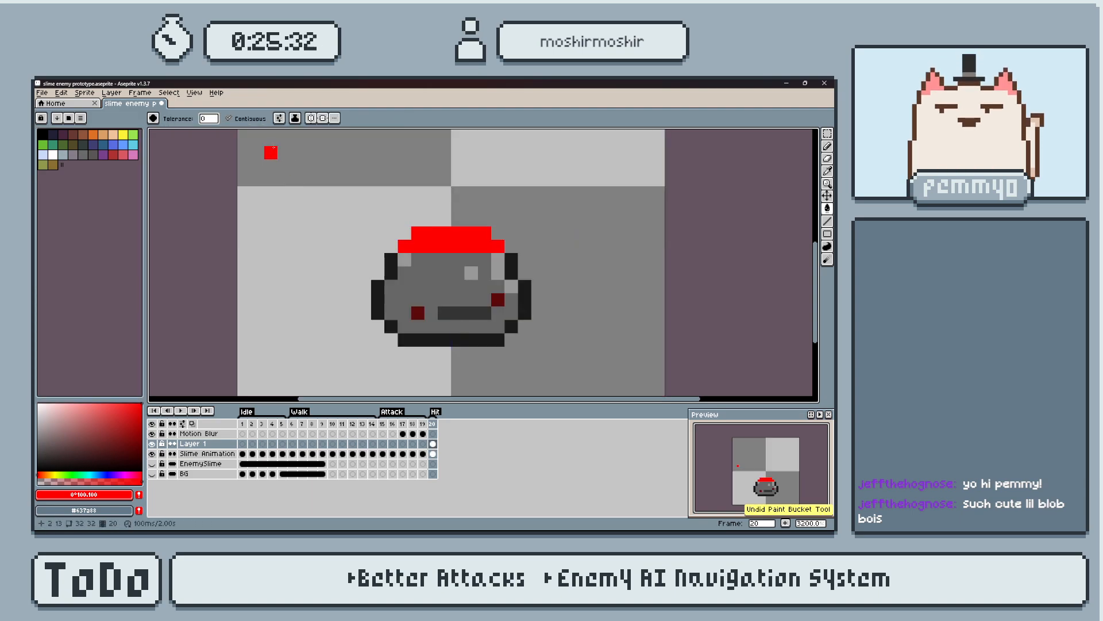
key(b)
drag(391, 260, 392, 274)
drag(379, 284, 380, 311)
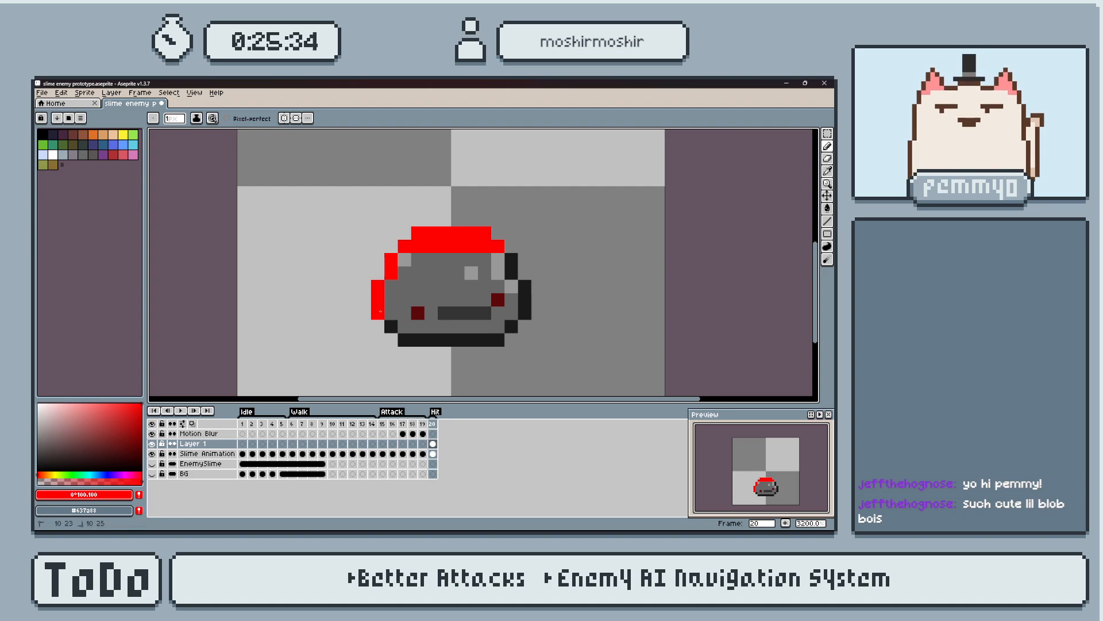
mouse_move(472, 341)
mouse_down()
mouse_move(509, 332)
mouse_move(525, 287)
mouse_move(511, 257)
mouse_up()
key(g)
click(471, 316)
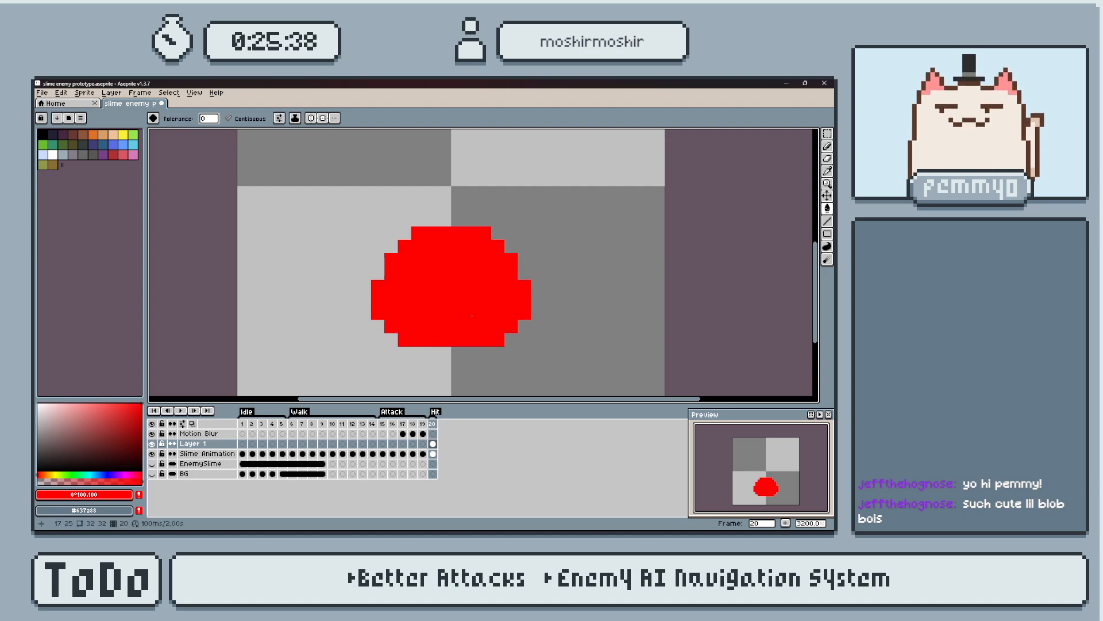
Set the opacity of the red overlay cel at frame 20 to 30%.
scroll(471, 316, up, 1)
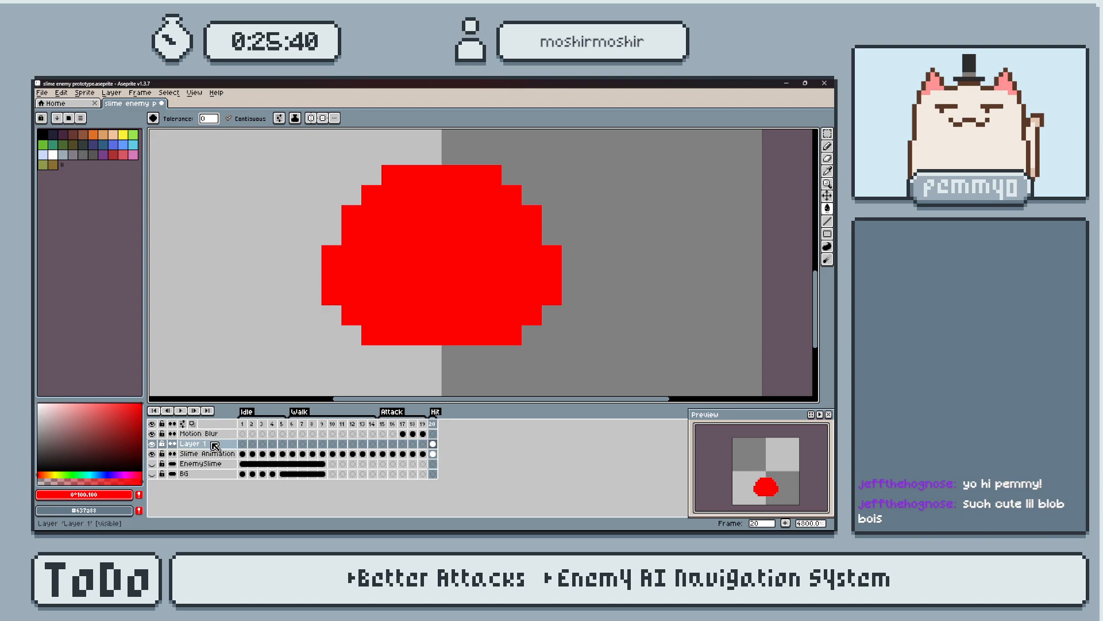
right_click(215, 446)
key(Escape)
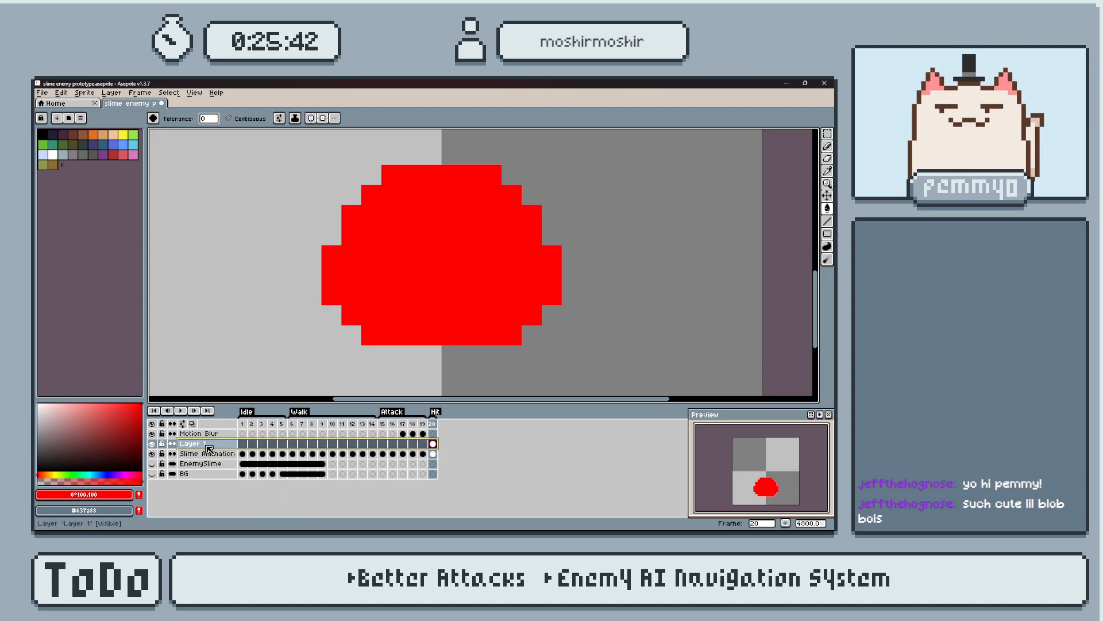
double_click(432, 443)
drag(307, 211, 266, 215)
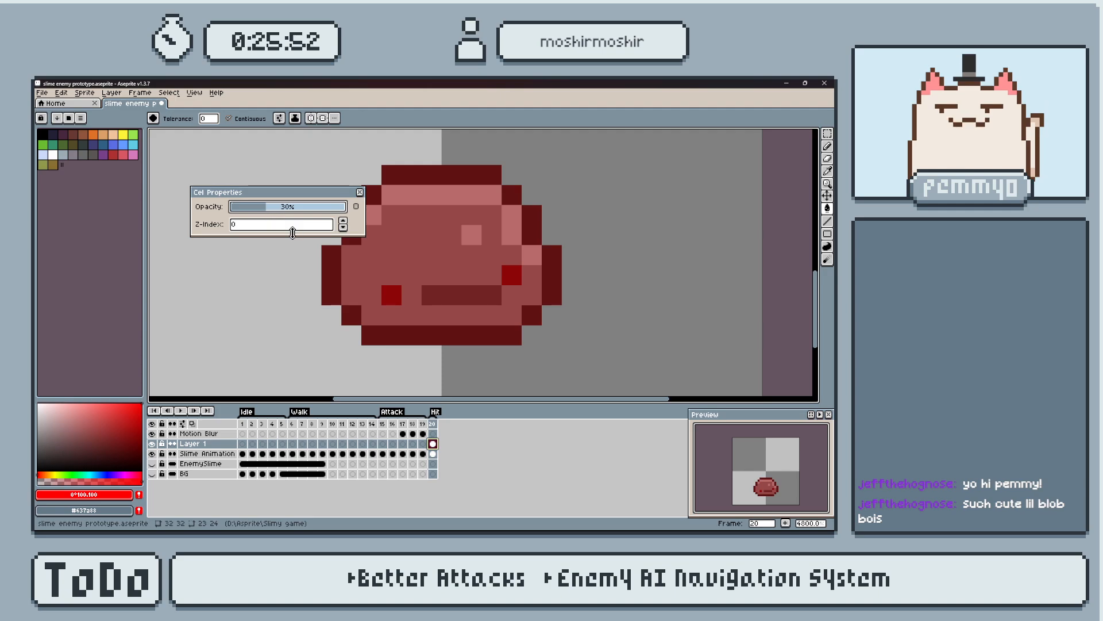
click(360, 192)
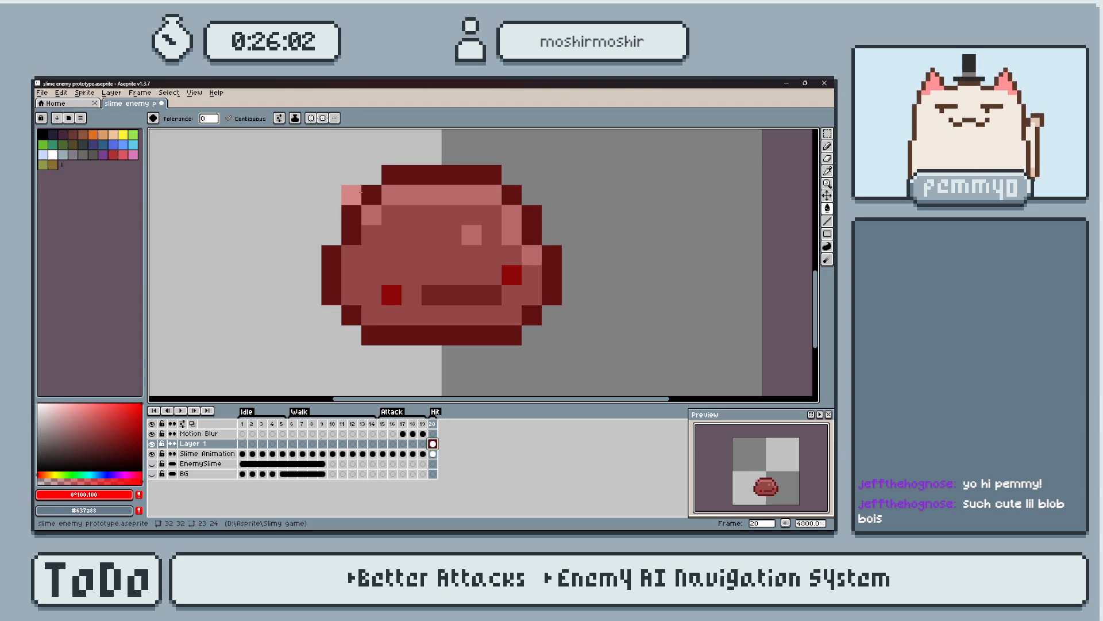
Try filling the red overlay with white, and undo the fill.
drag(97, 422, 38, 404)
key(g)
click(430, 257)
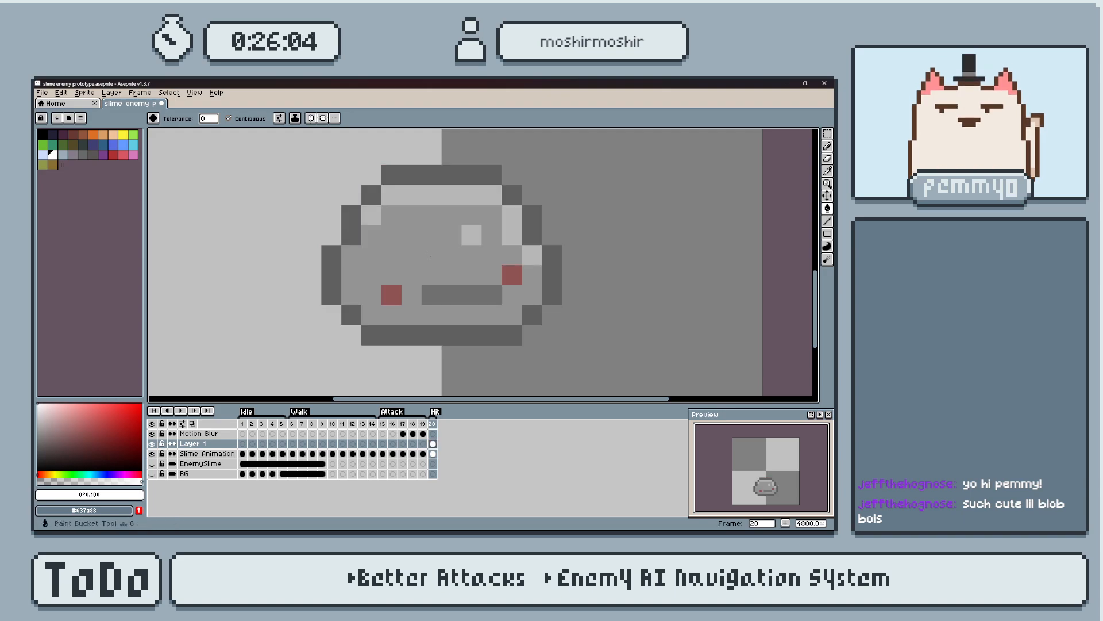
key(ctrl+z)
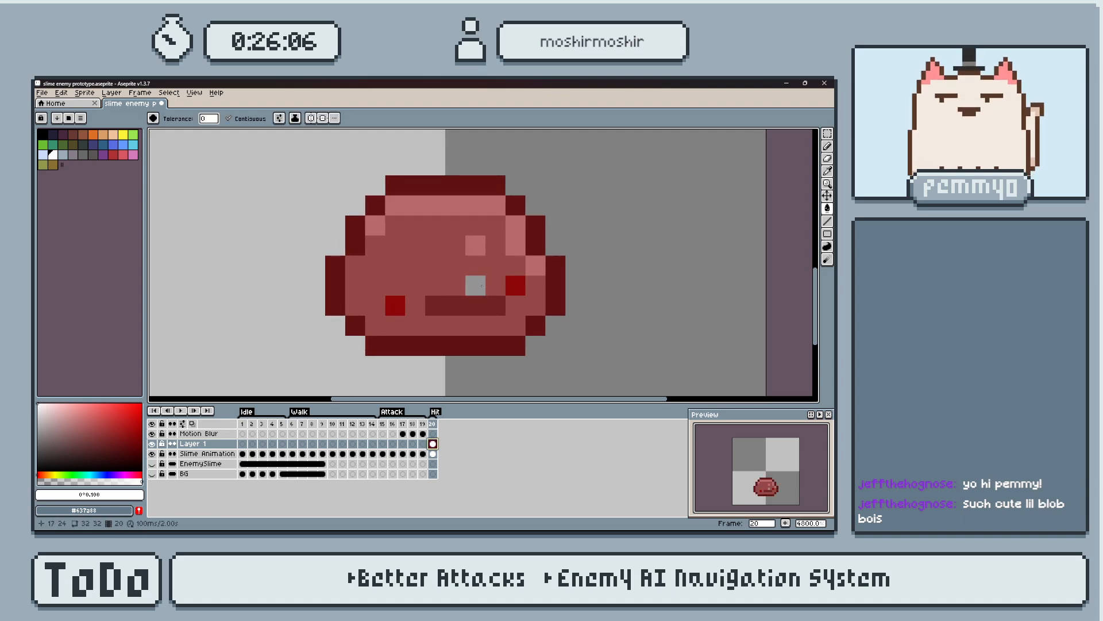
Merge the red overlay layer down into Slime Animation and compare frame 19 with frame 20.
scroll(434, 301, down, 5)
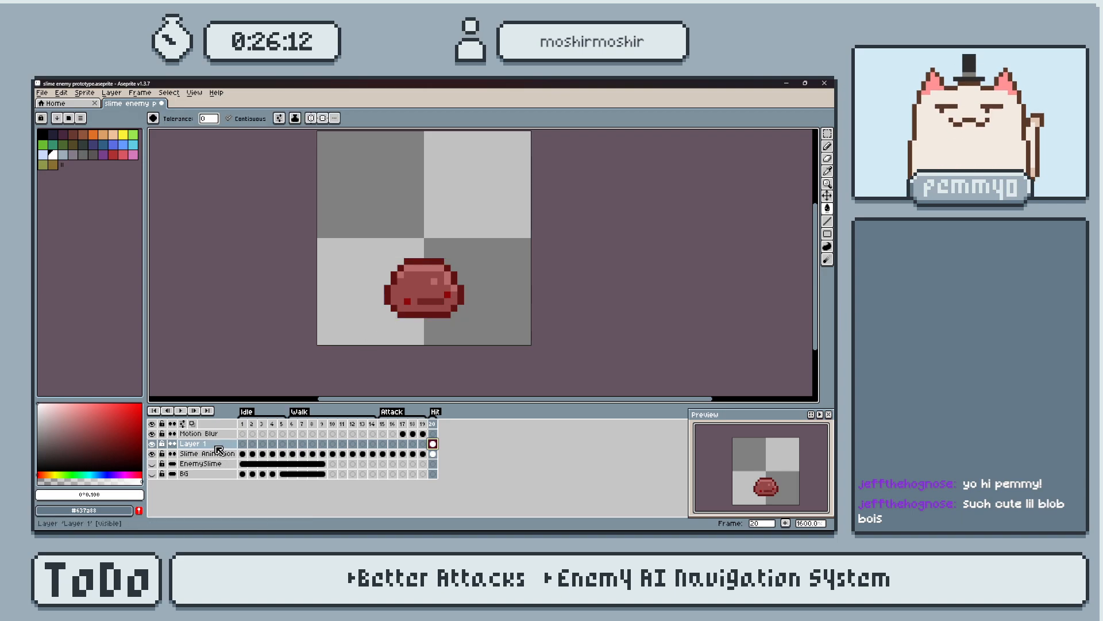
right_click(224, 446)
click(267, 505)
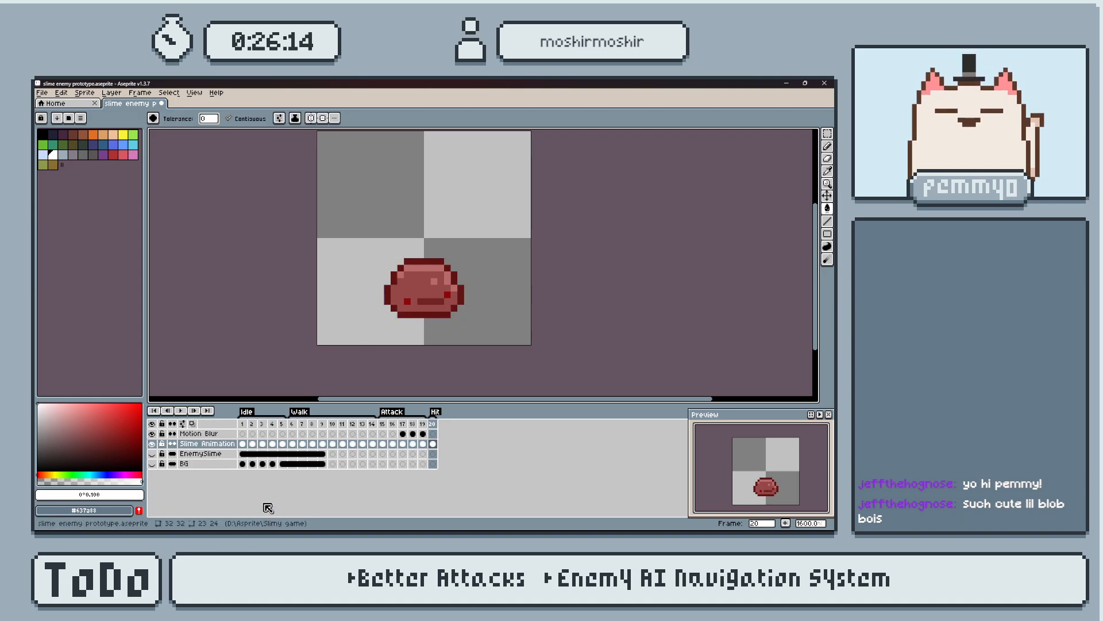
click(422, 447)
click(435, 442)
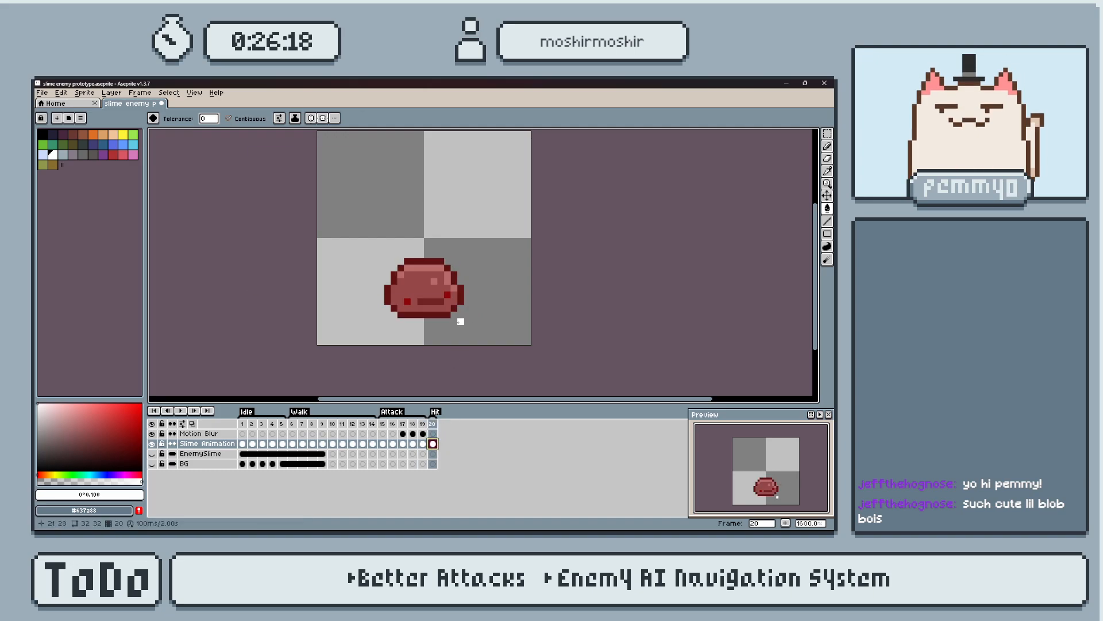
Set the export output file to "slime enemy hit.png" in the Slimy game Enemies folder.
key(ctrl+alt+shift+s)
click(440, 168)
click(385, 212)
double_click(342, 211)
click(402, 236)
click(338, 319)
key(Left)
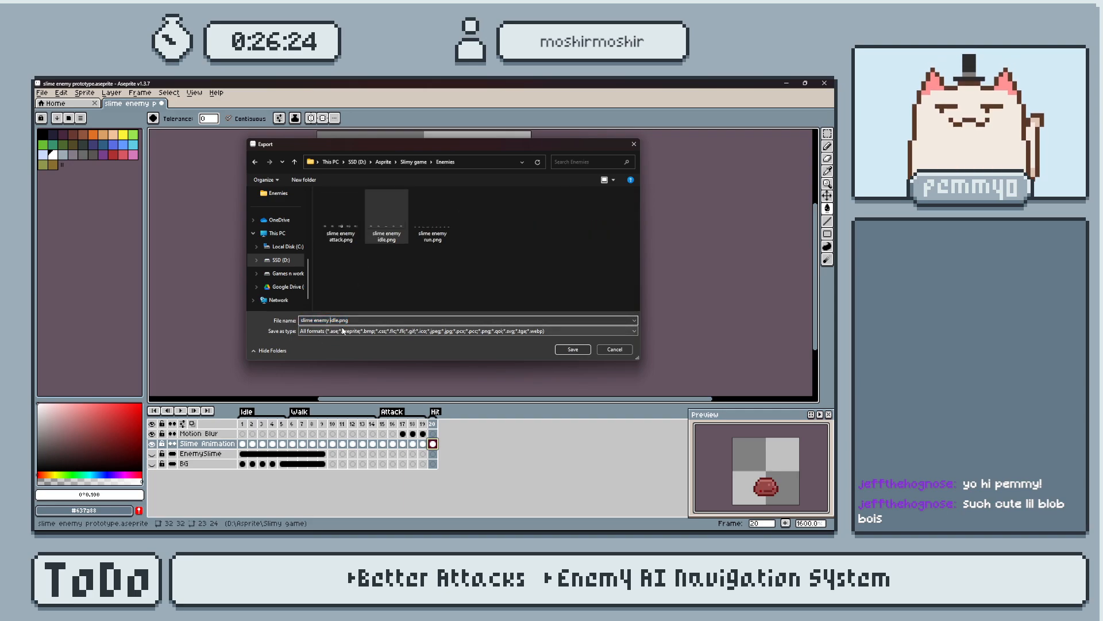
text(hit)
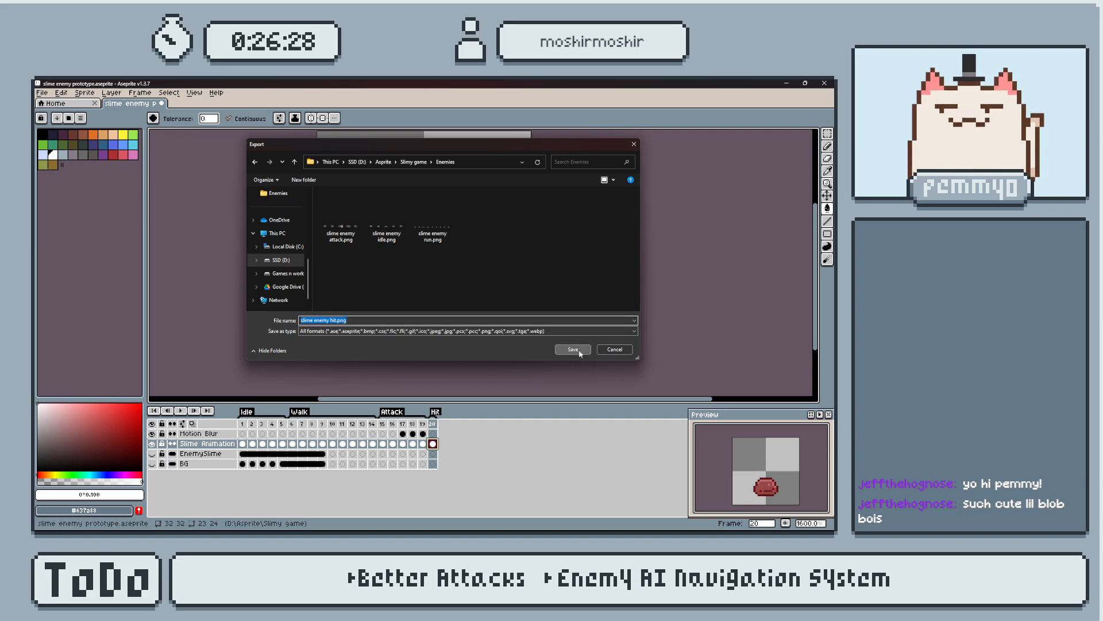
click(573, 349)
click(374, 284)
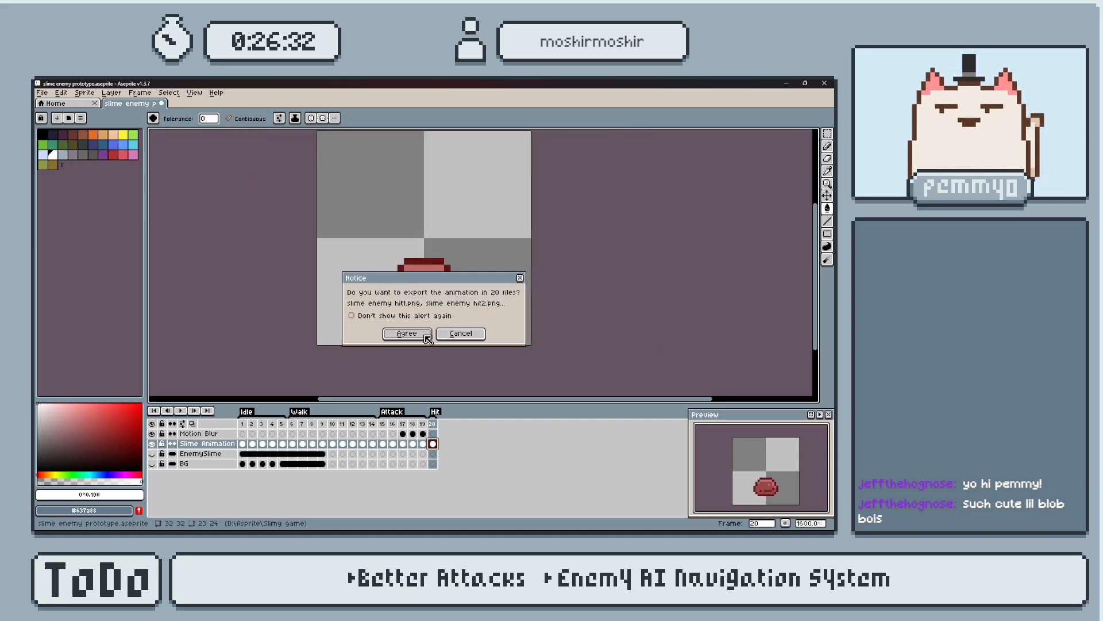
click(477, 335)
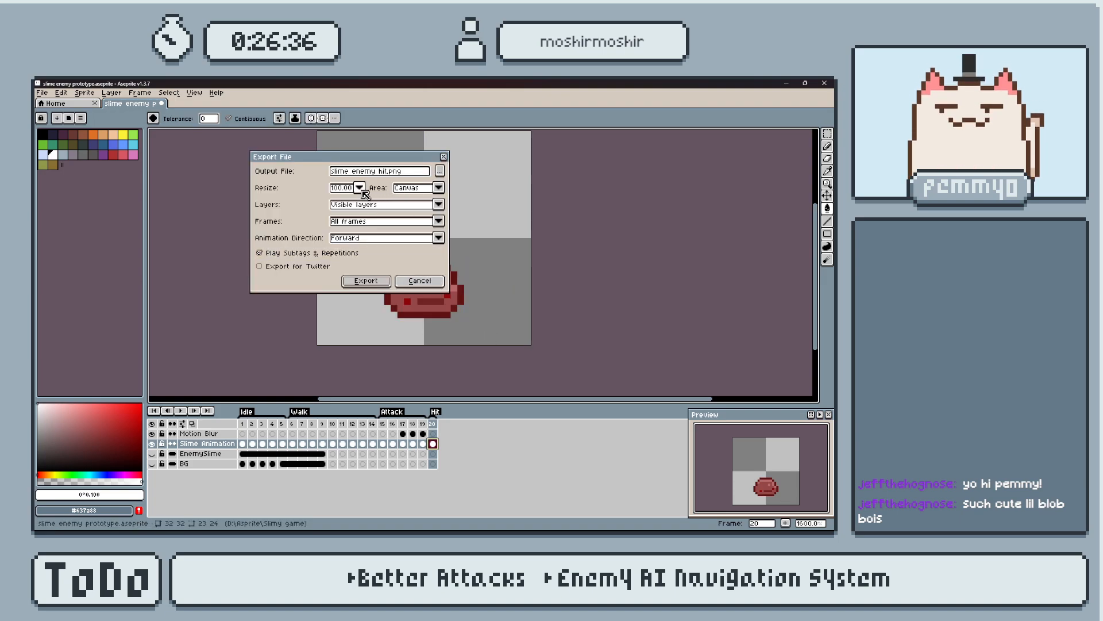
click(439, 205)
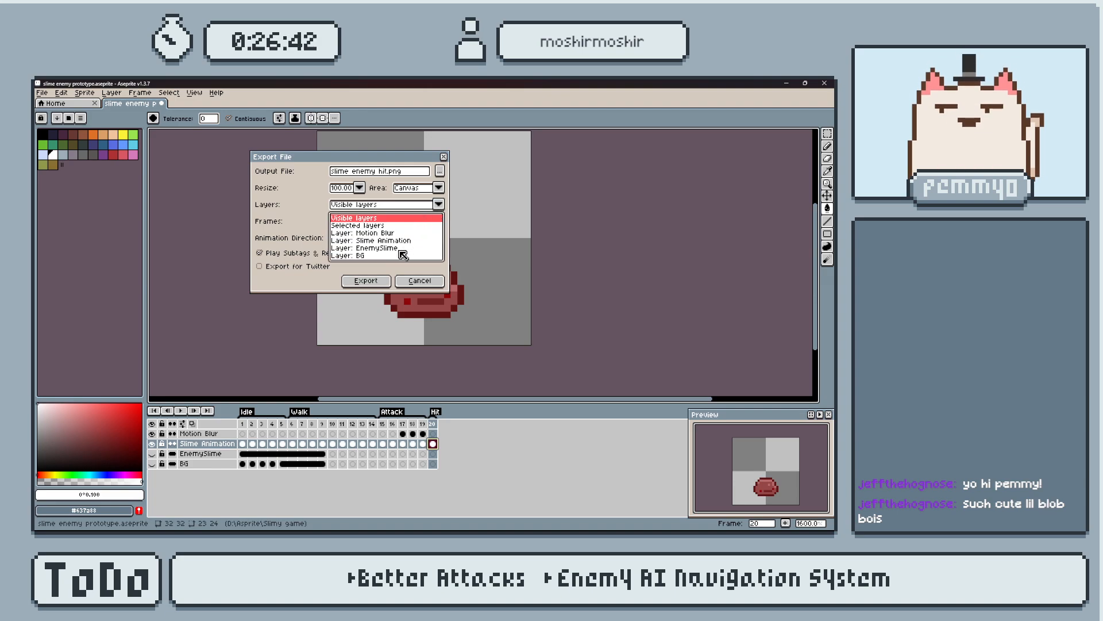
click(293, 206)
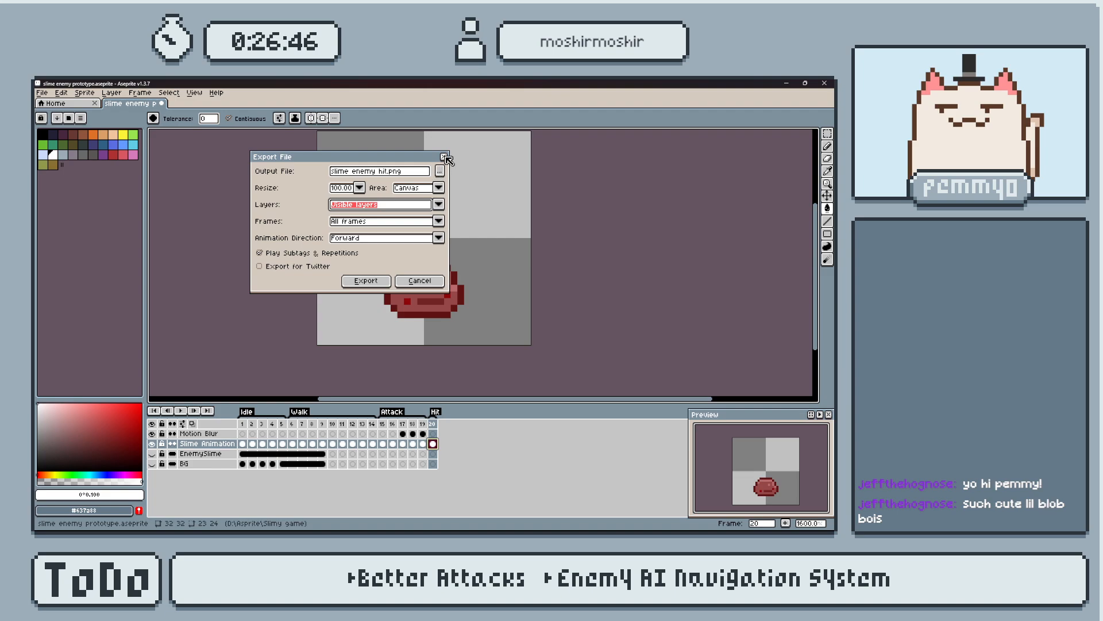
click(439, 205)
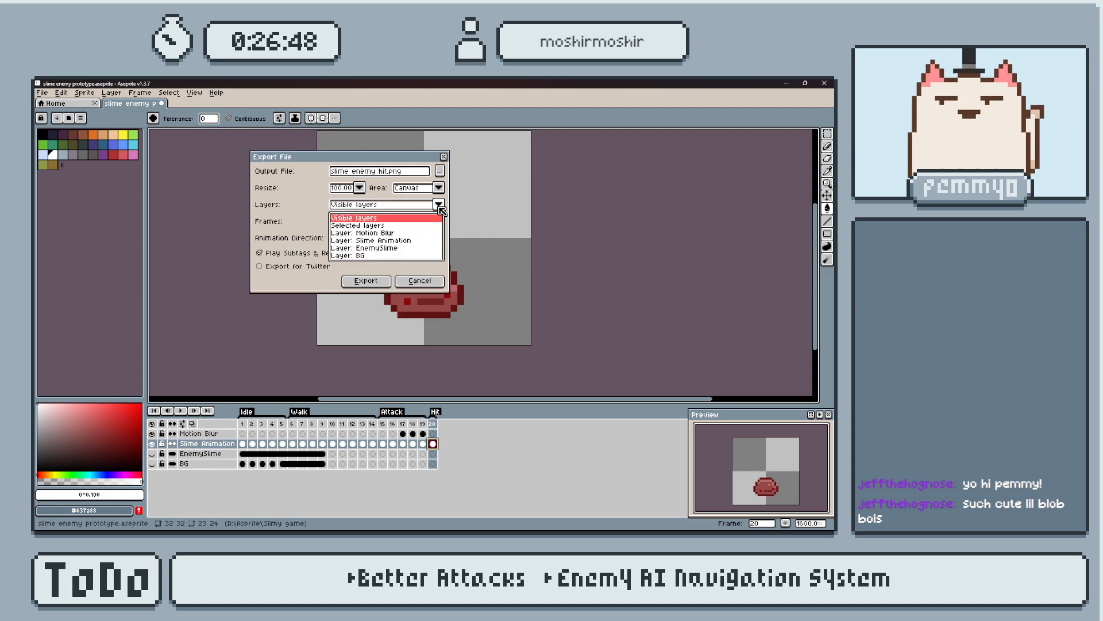
click(395, 226)
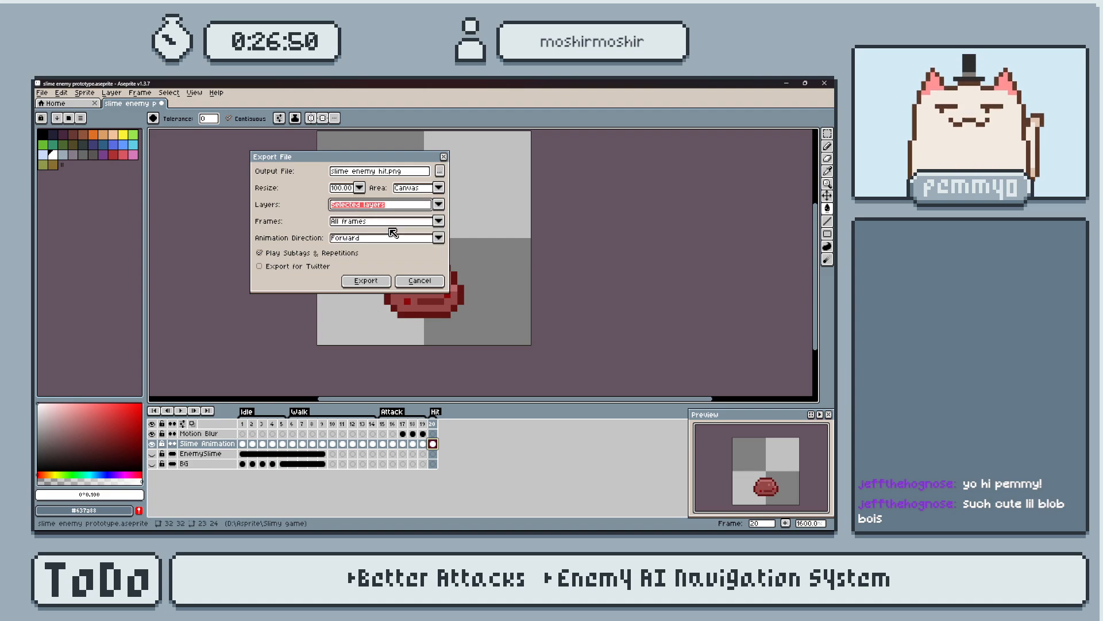
click(440, 206)
click(307, 216)
Export the visible layers as a PNG, limiting the frames to the Hit tag.
click(441, 223)
click(441, 223)
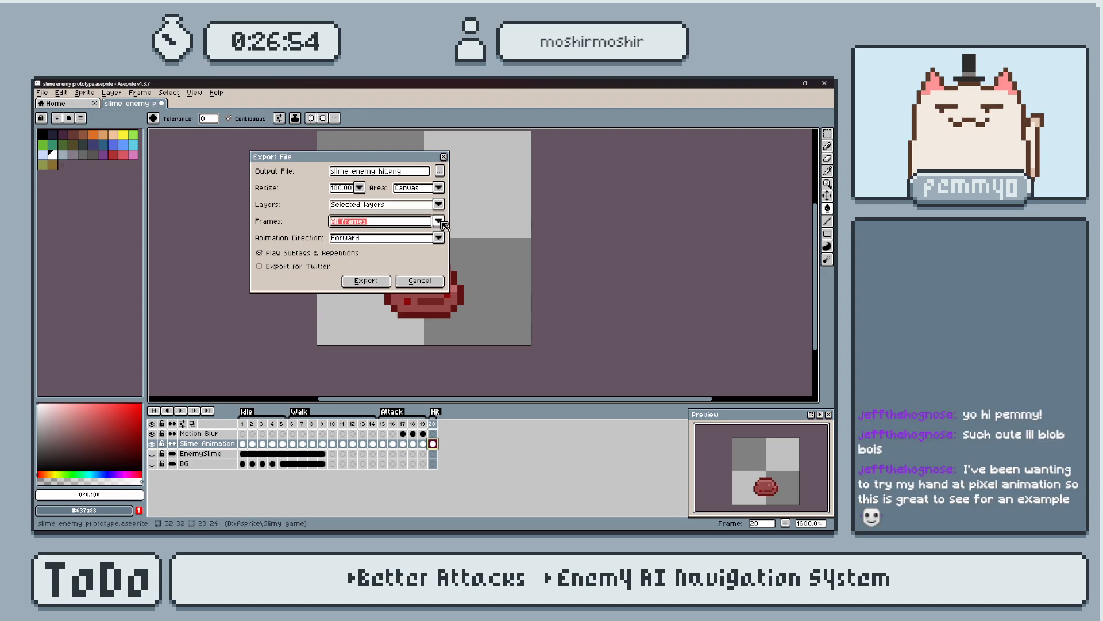
click(441, 223)
click(351, 275)
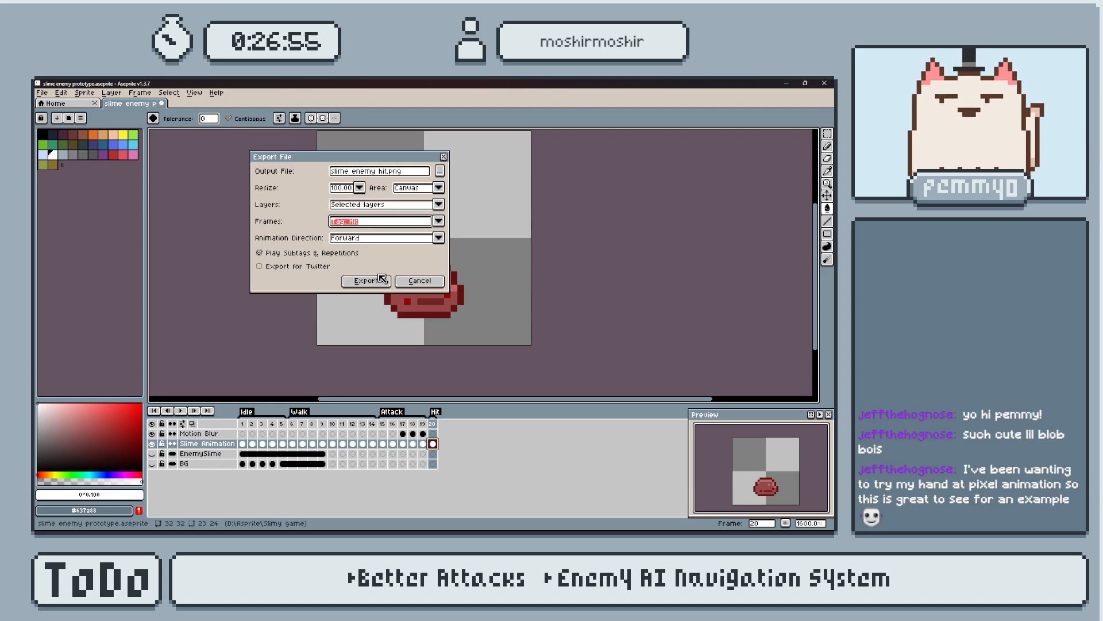
click(437, 205)
click(386, 226)
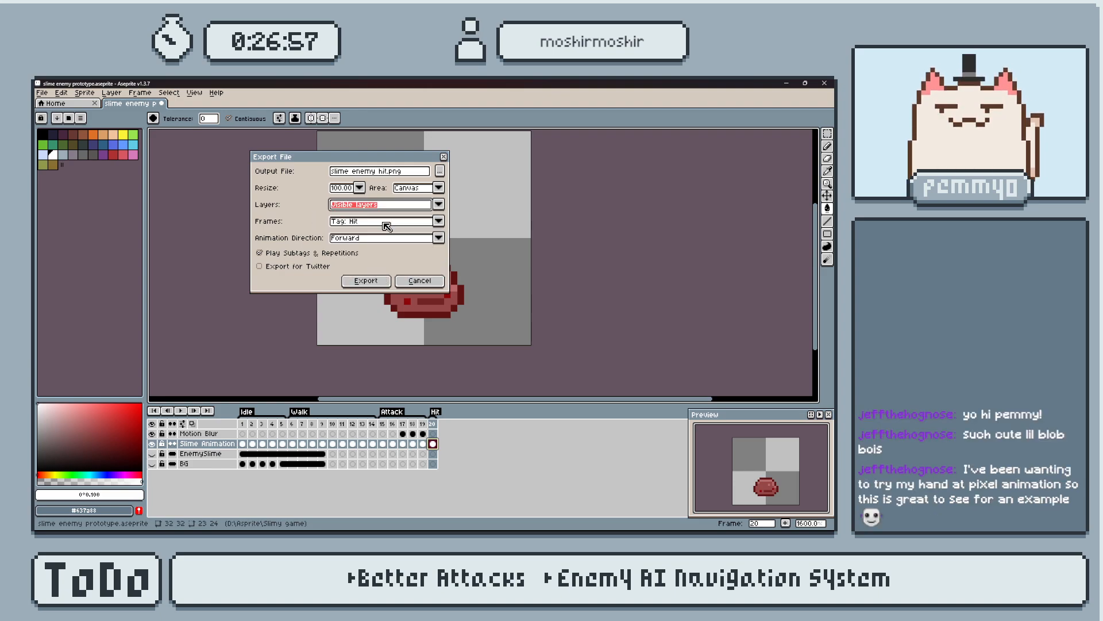
click(366, 280)
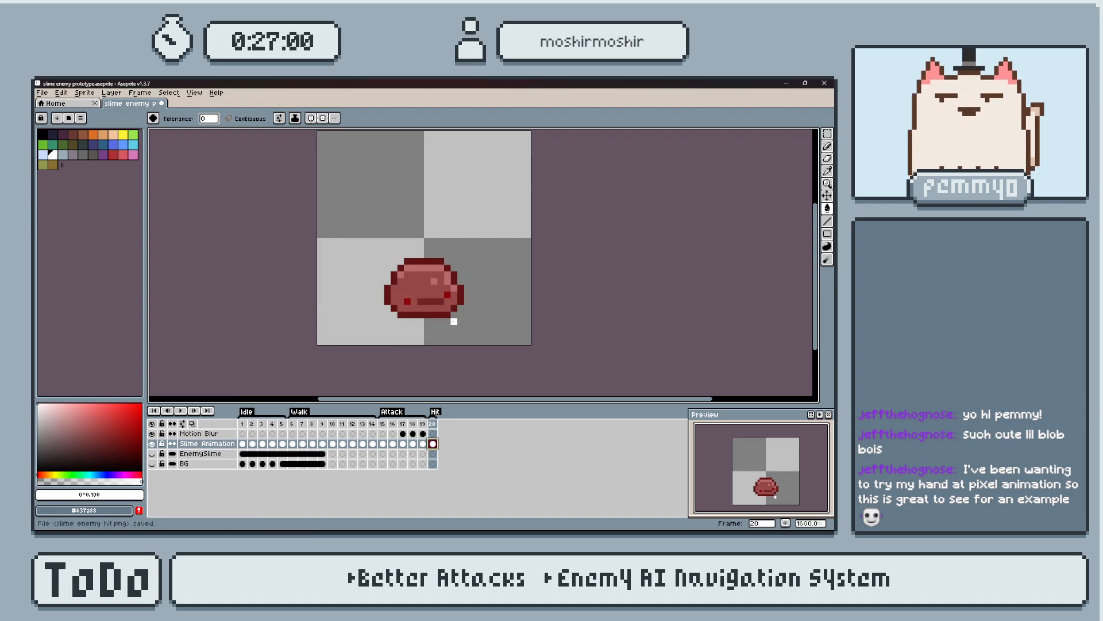
Add frame 21 after the Hit frame and create a Death tag for it.
middle_drag(454, 316, 446, 329)
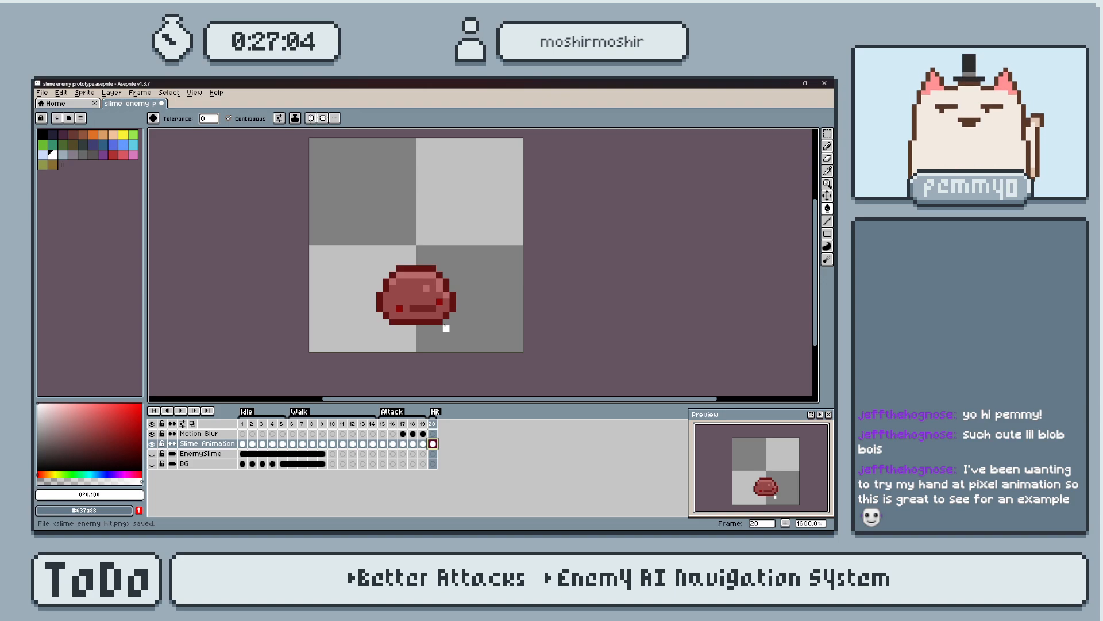
scroll(426, 288, up, 3)
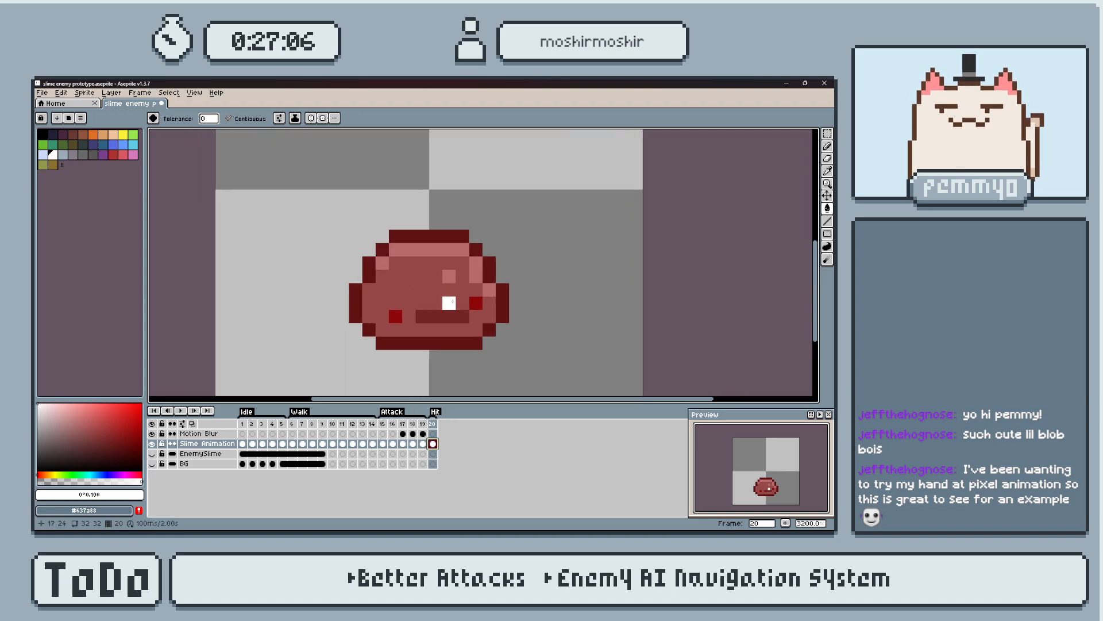
key(alt+n)
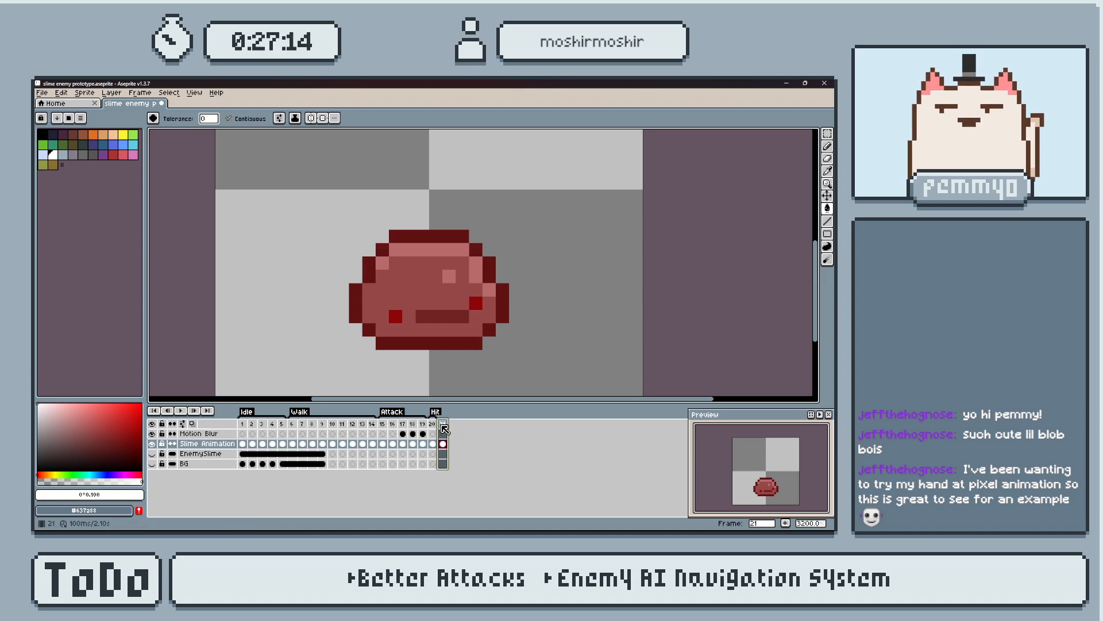
right_click(444, 429)
click(485, 462)
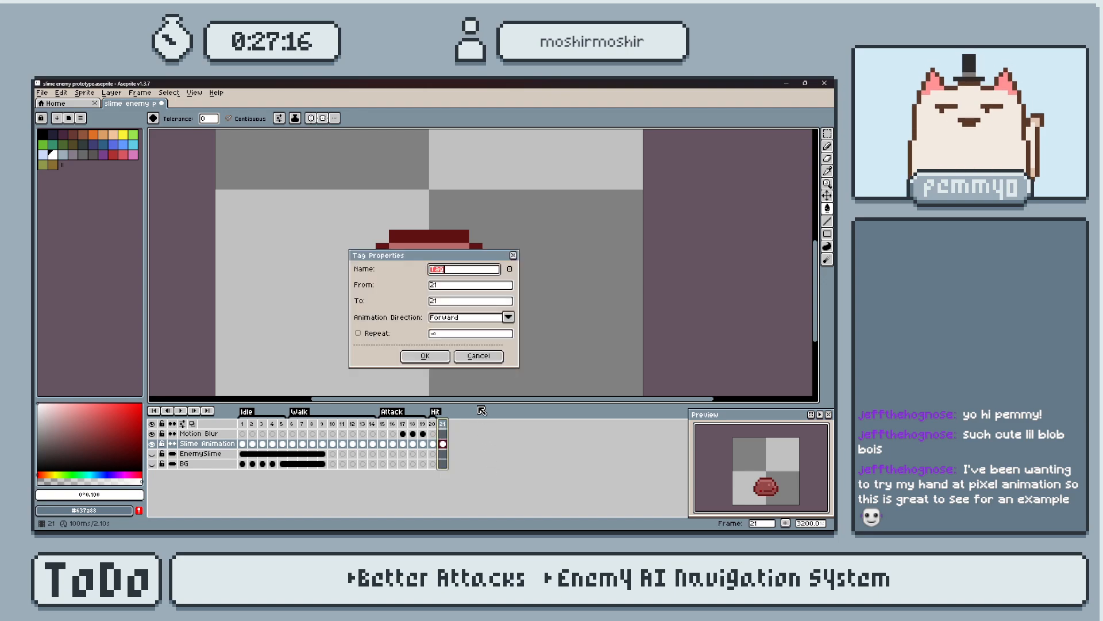
text(Death)
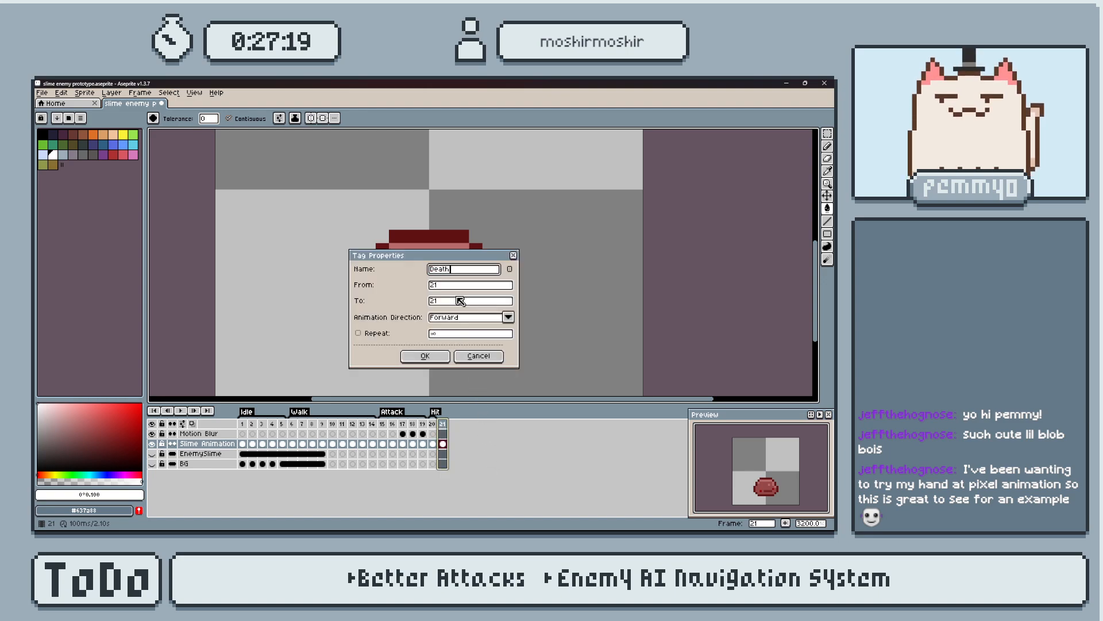
key(Return)
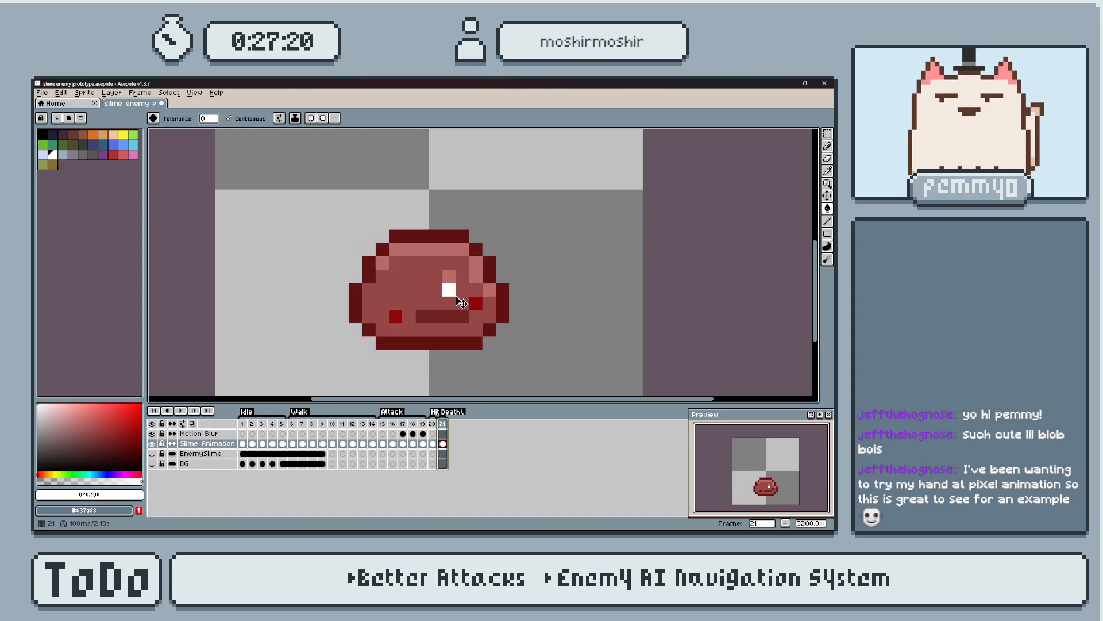
Remove the stray trailing backslash from the frame 21 tag name so it reads Death.
right_click(444, 426)
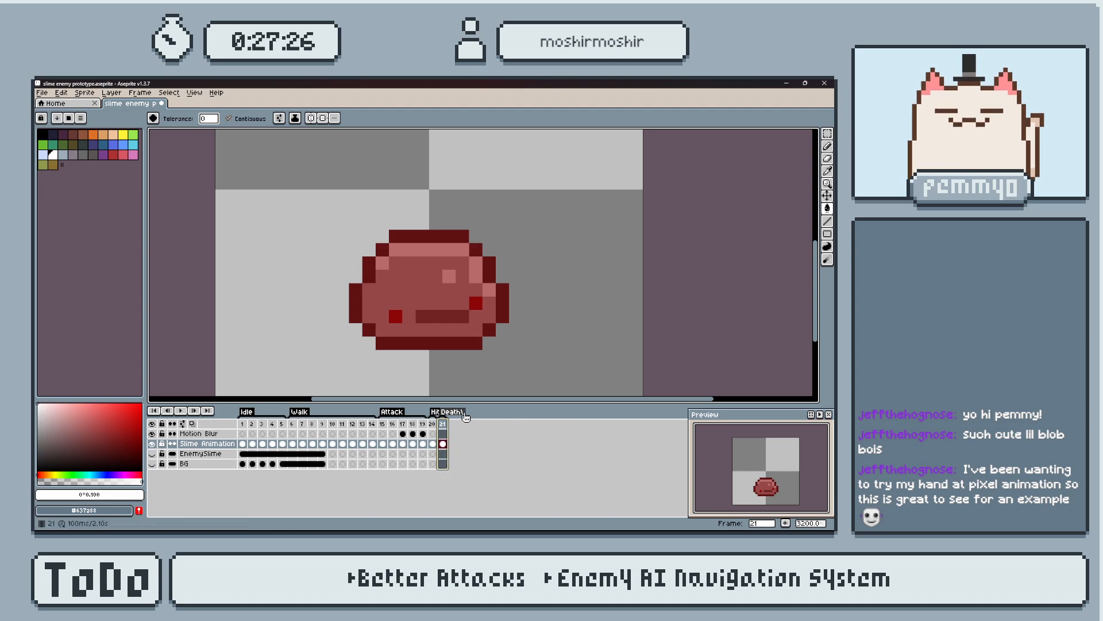
double_click(455, 412)
click(463, 271)
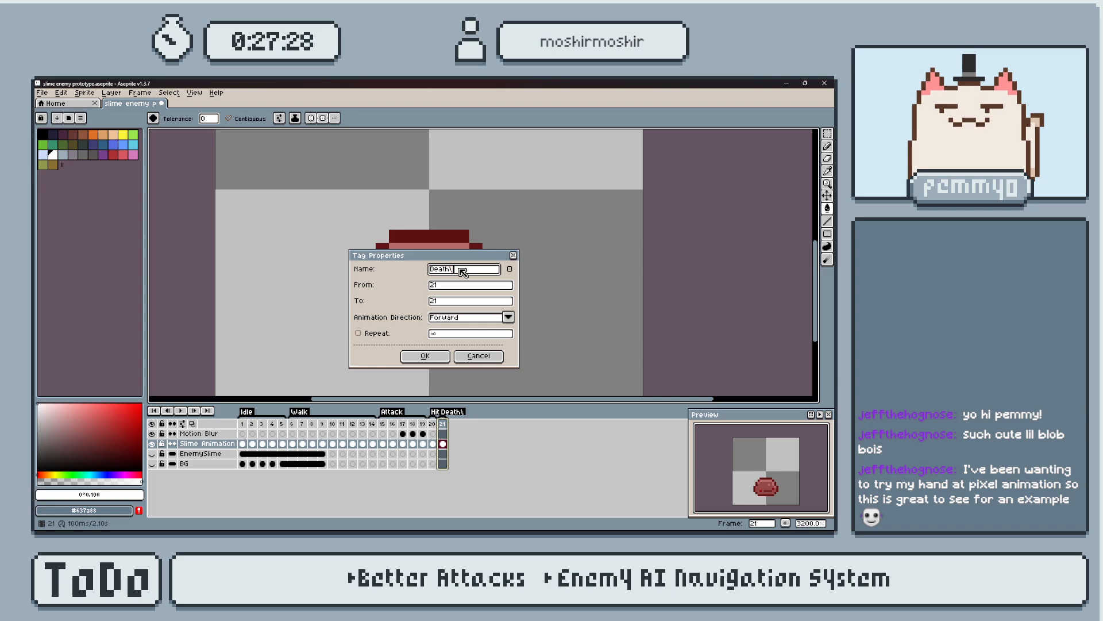
key(BackSpace)
key(Return)
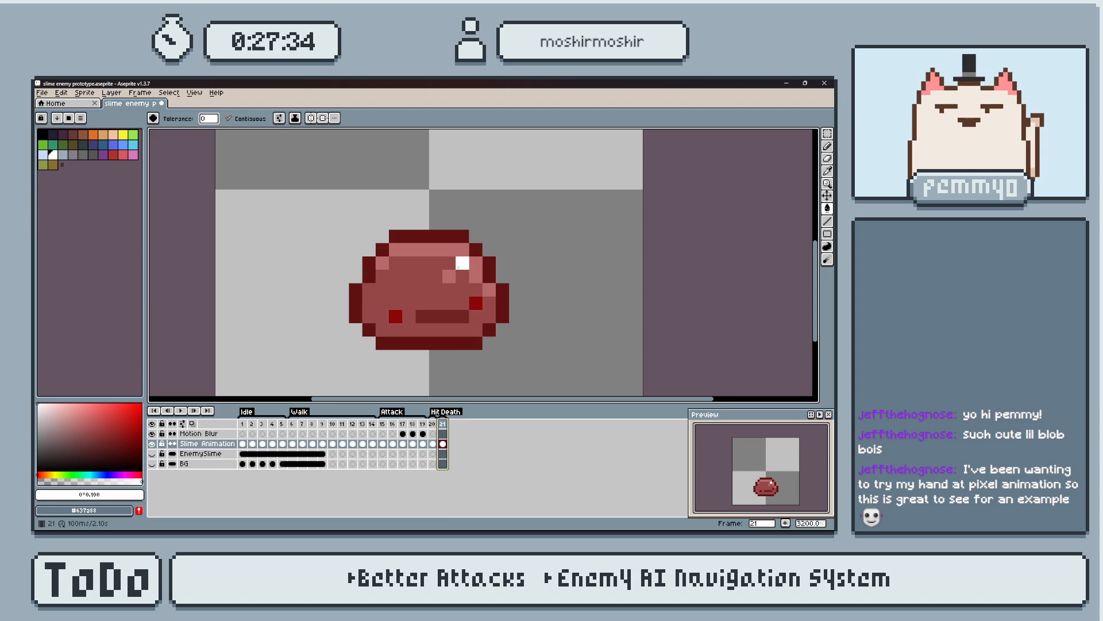
Replace the red slime on frame 21 with the grey slime from frame 19 and shift it one pixel left.
click(423, 444)
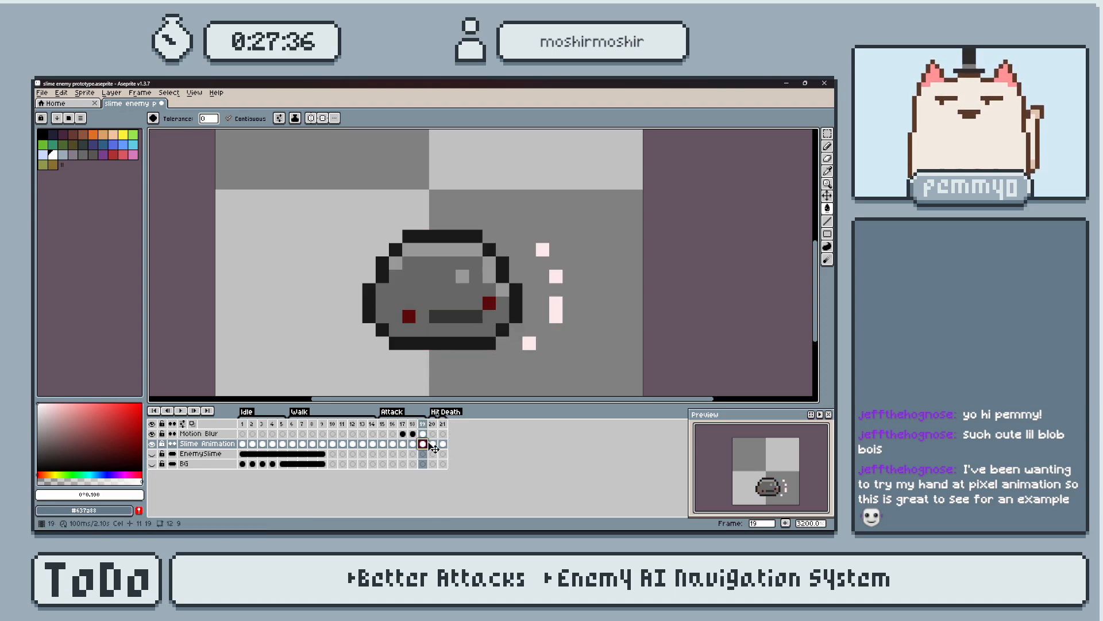
click(442, 444)
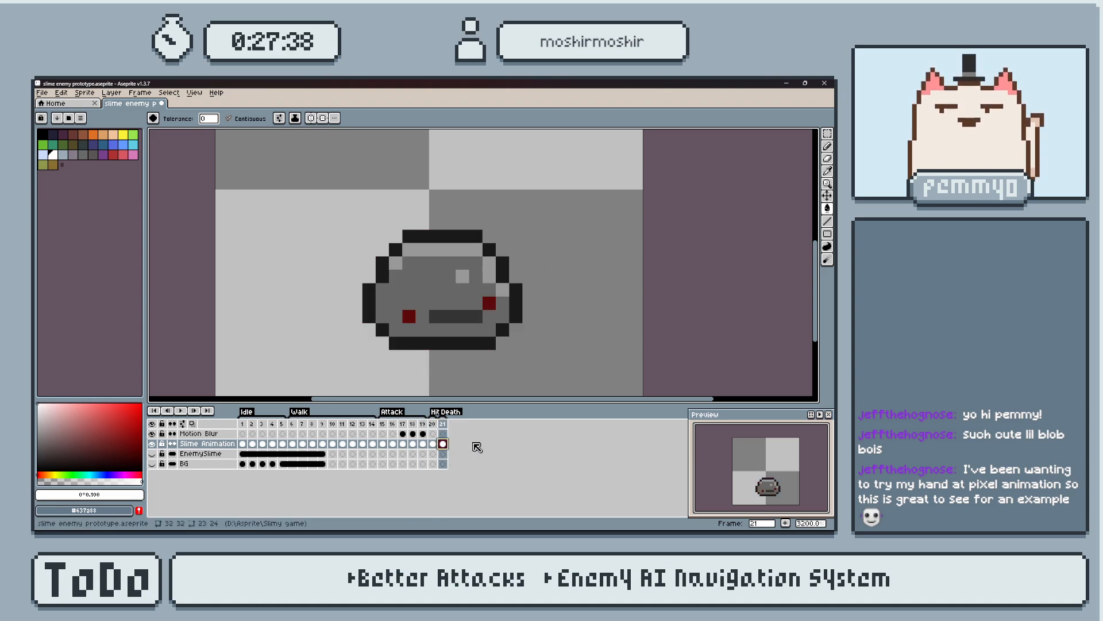
key(m)
drag(328, 195, 562, 357)
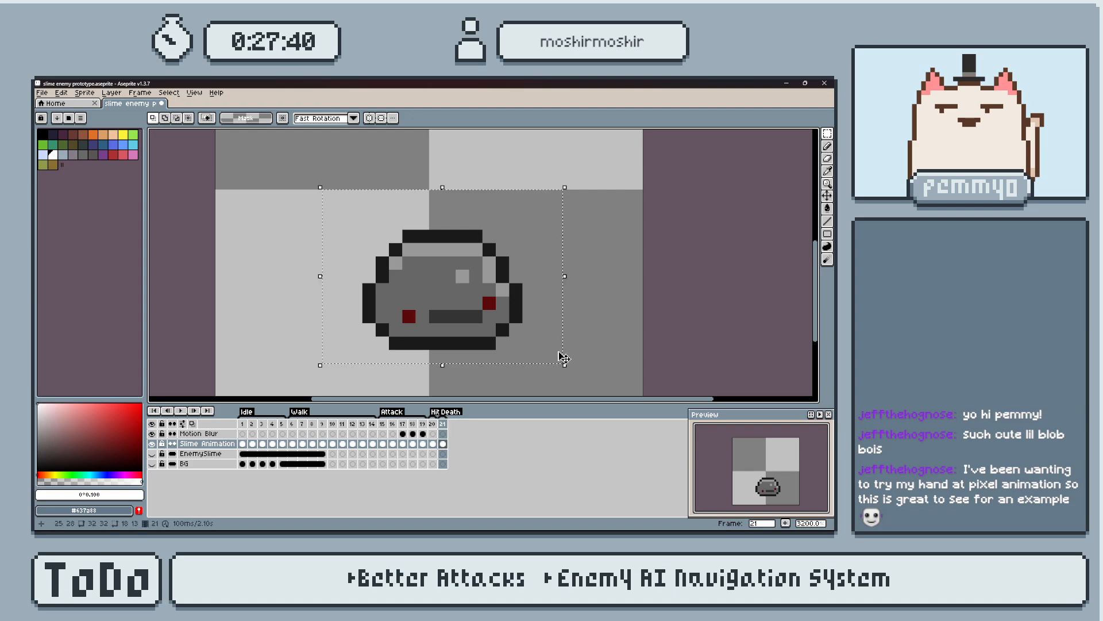
key(Left)
key(ctrl+d)
scroll(562, 356, down, 3)
scroll(487, 329, up, 1)
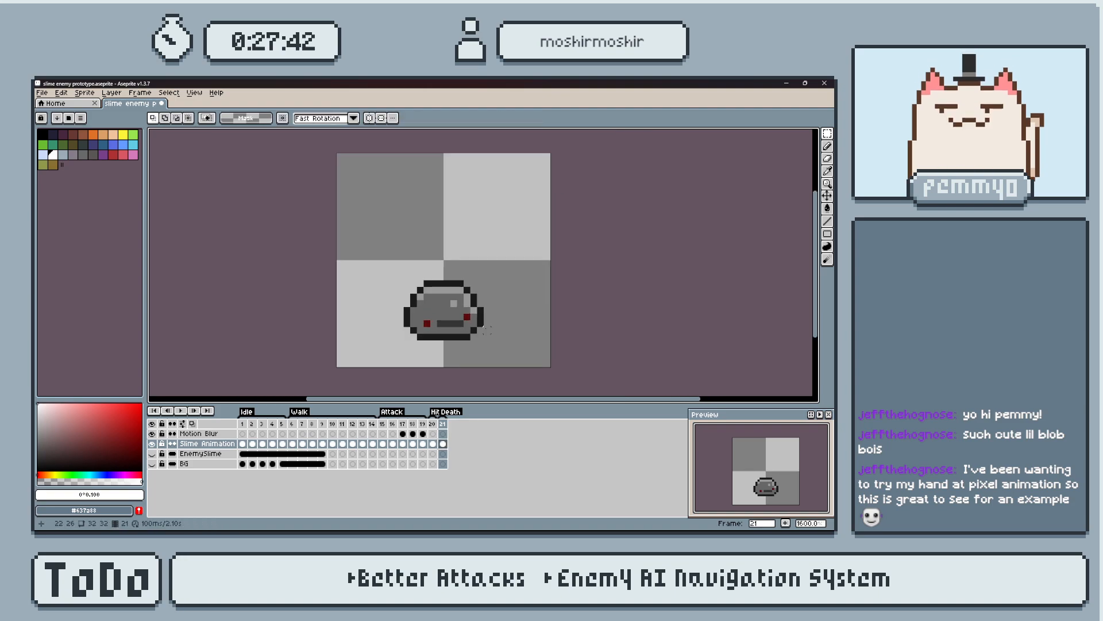
scroll(488, 329, up, 2)
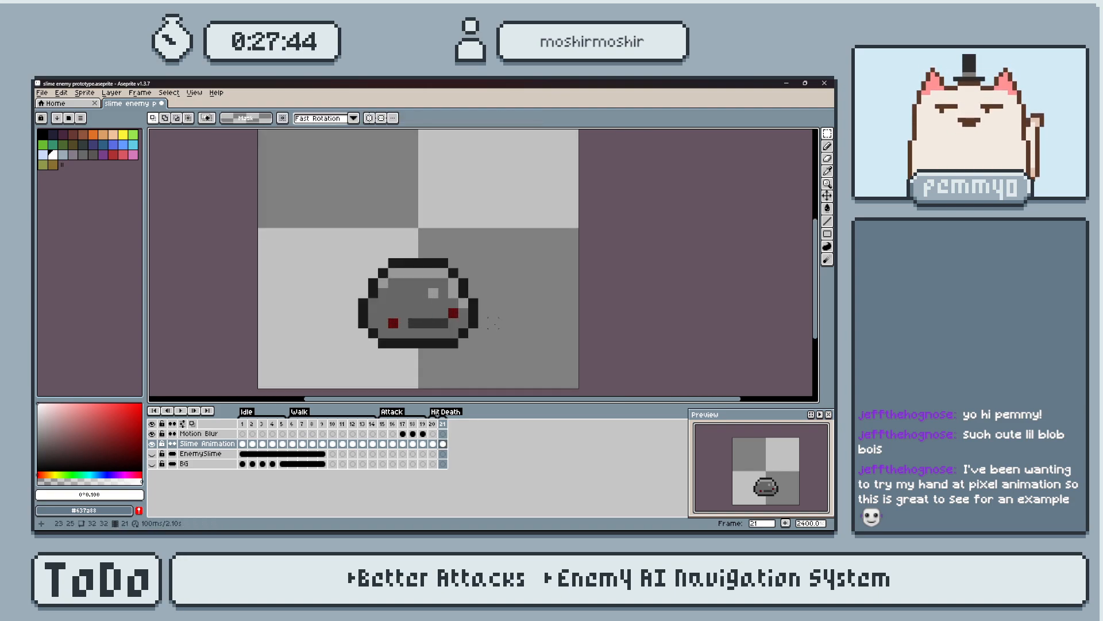
Draw a freehand test curve above the slime on frame 6 in the slime's dark outline color.
drag(243, 427, 281, 427)
click(294, 425)
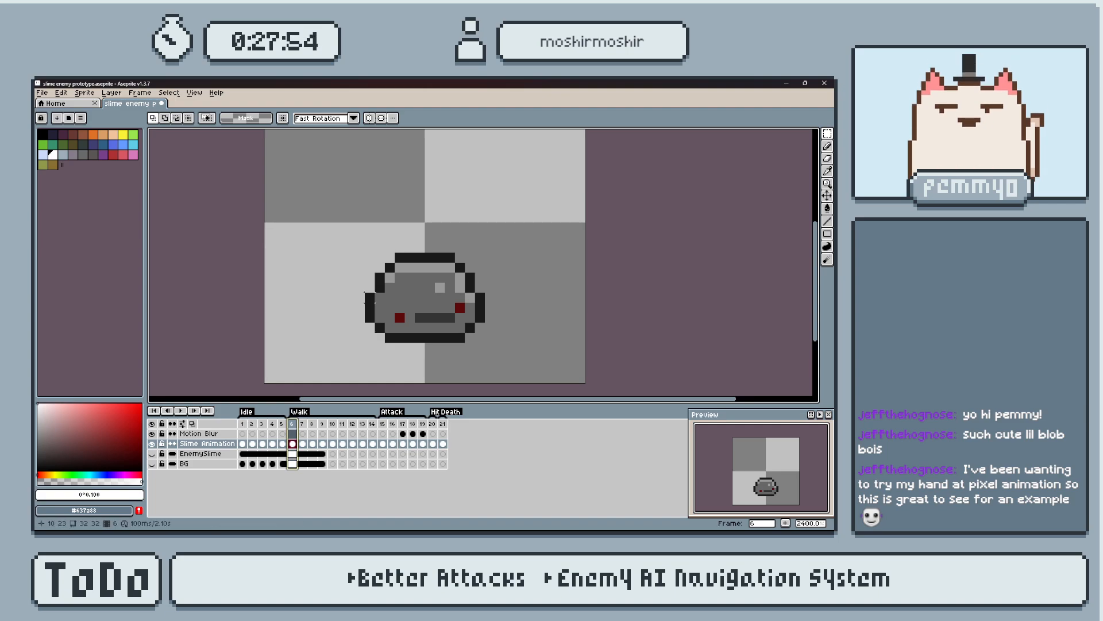
middle_drag(354, 307, 360, 333)
key(b)
drag(345, 152, 447, 182)
key(ctrl+z)
alt+click(447, 282)
mouse_move(311, 162)
mouse_down()
mouse_move(420, 172)
mouse_move(506, 253)
mouse_up()
Erase the doubled corner pixels along the frame 6 test curve to smooth it, and erase the whole curve.
key(e)
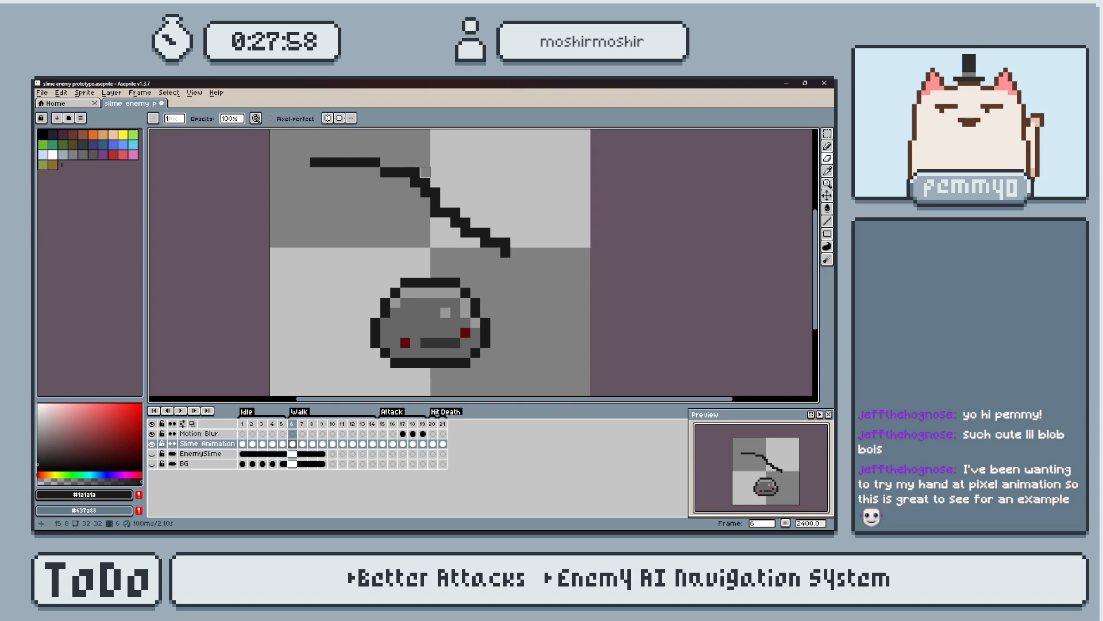
click(435, 193)
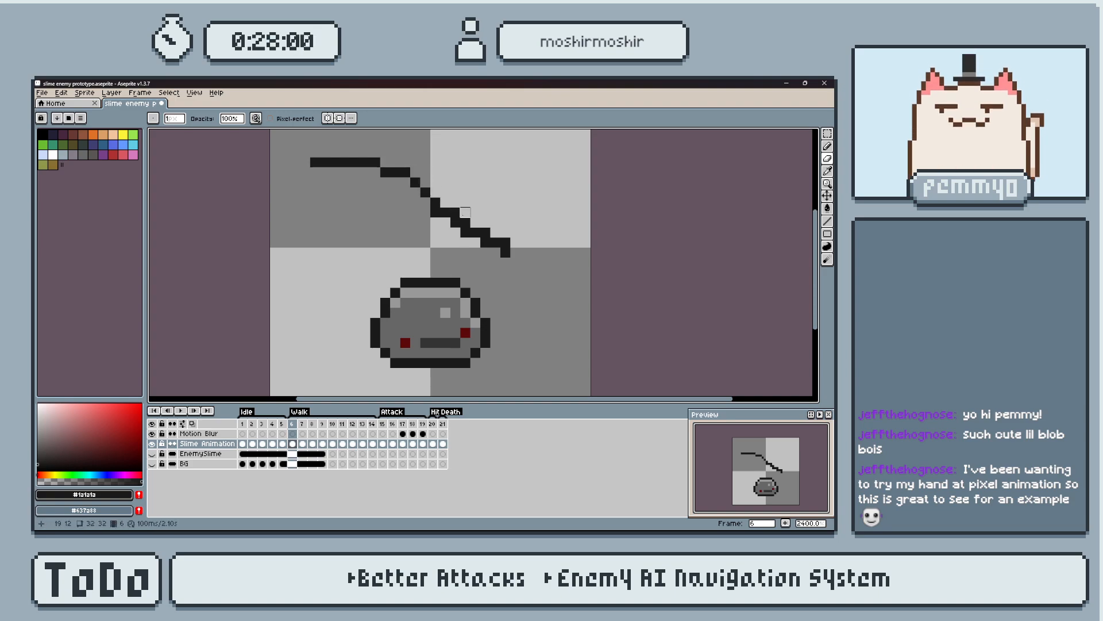
key(ctrl+z)
key(ctrl+z)
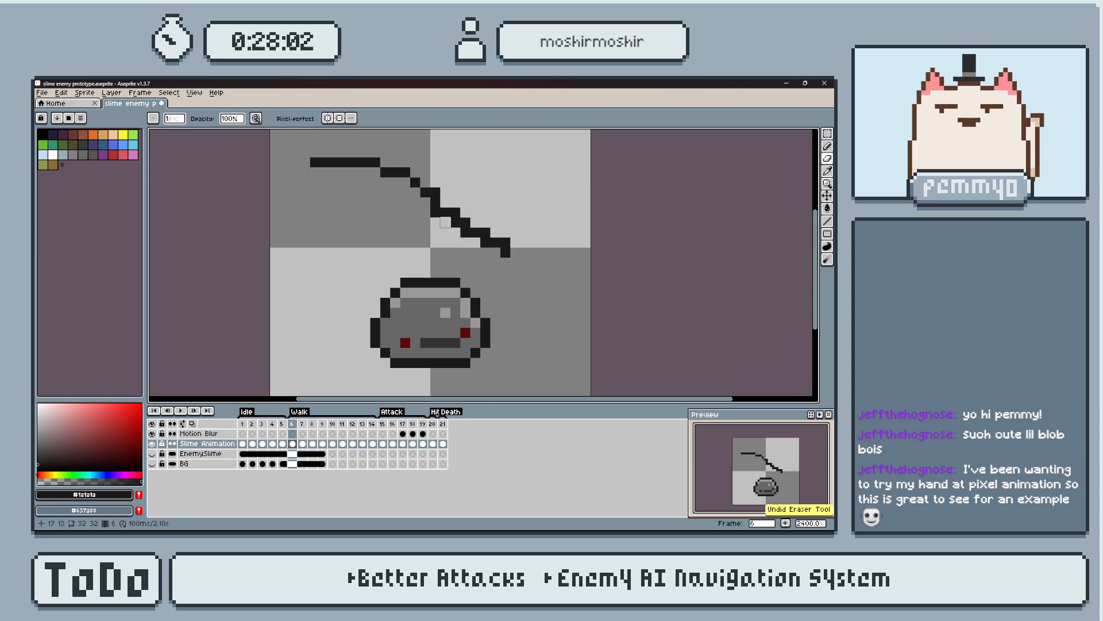
click(435, 192)
drag(435, 213, 446, 223)
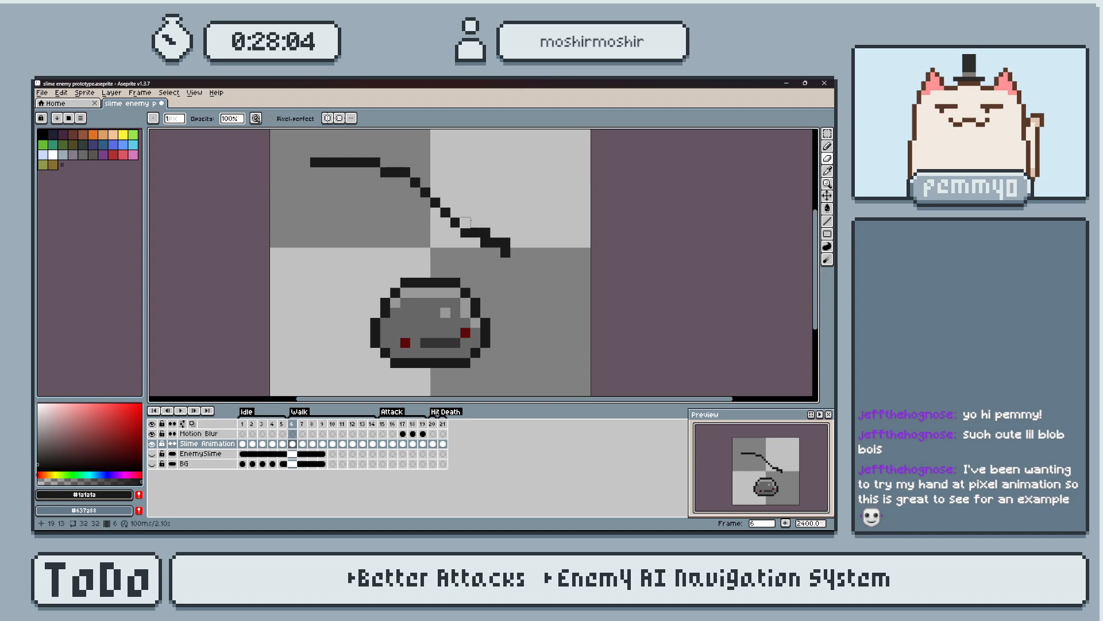
scroll(544, 229, down, 2)
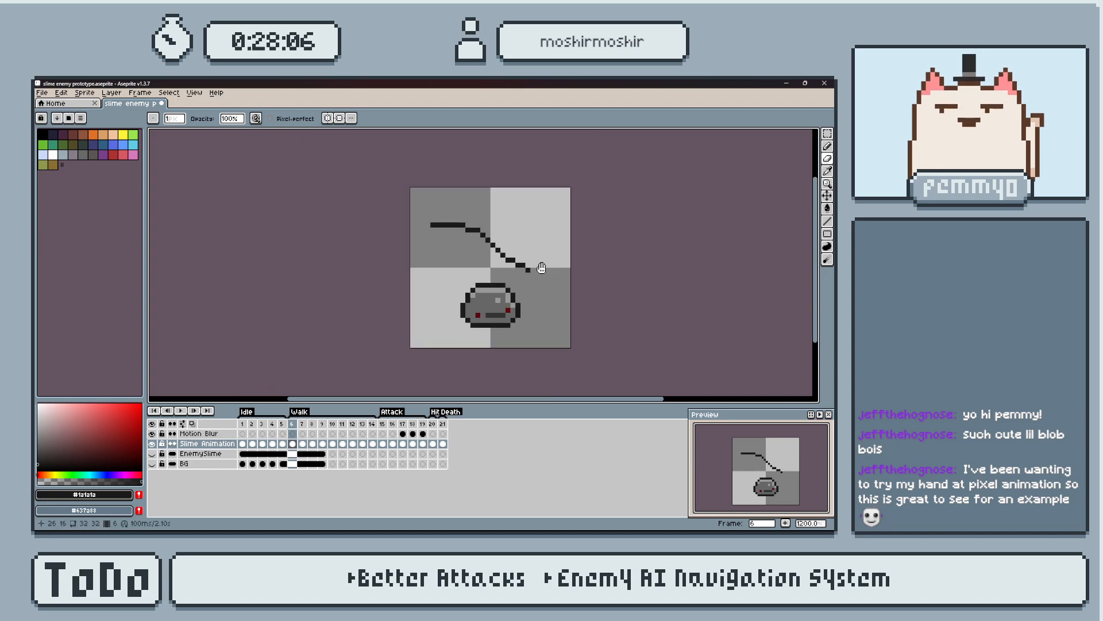
scroll(544, 271, up, 2)
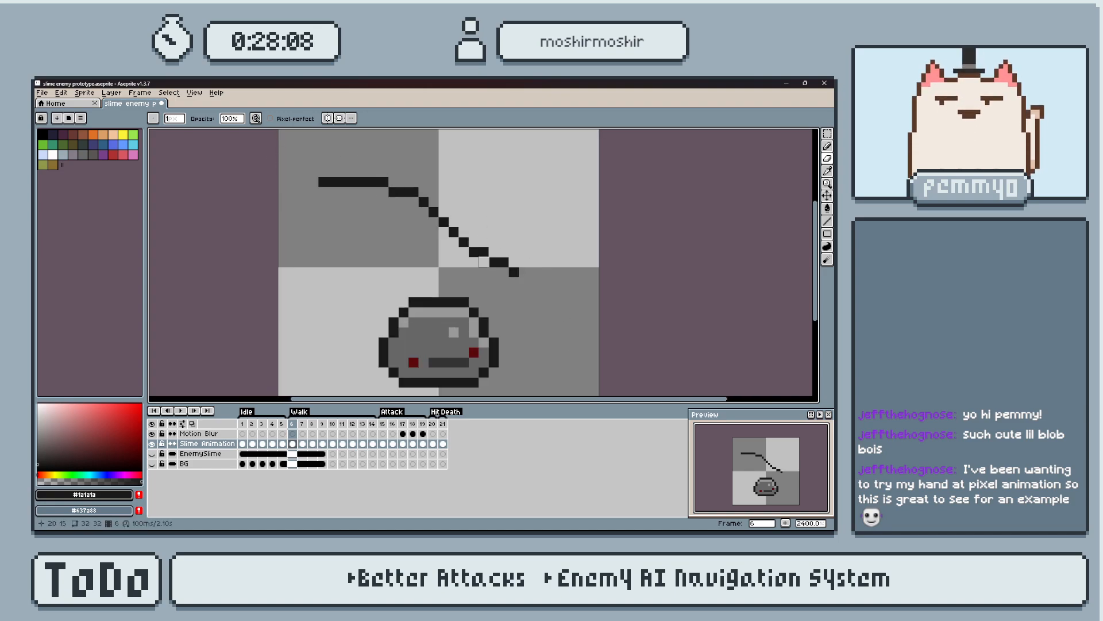
mouse_move(523, 268)
mouse_down()
mouse_move(391, 193)
mouse_move(403, 201)
mouse_move(293, 181)
mouse_up()
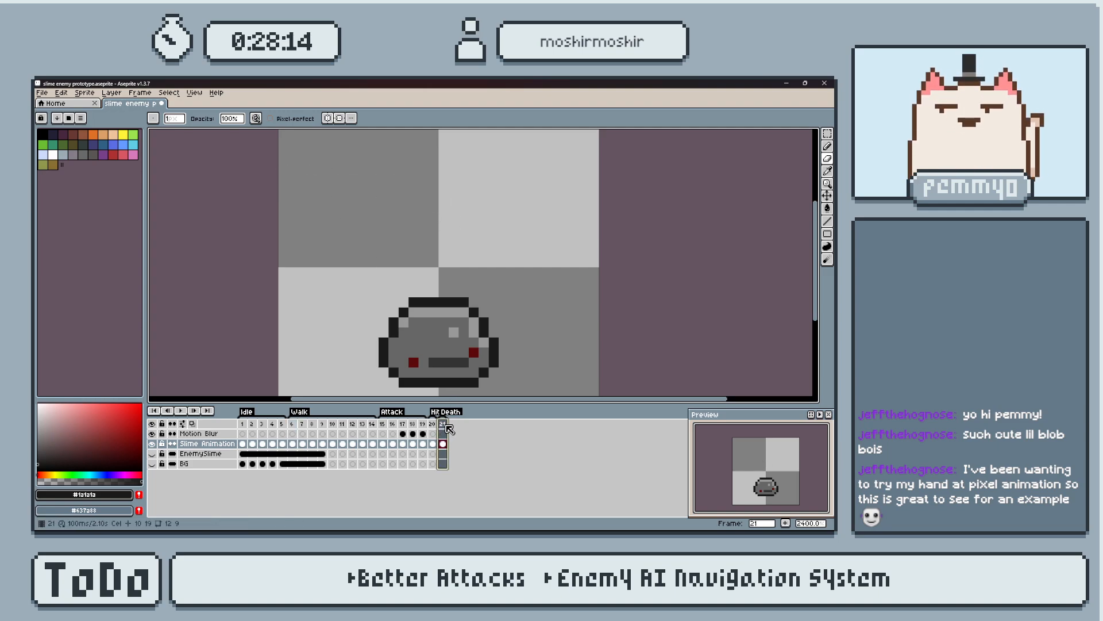
Try sketching dark freehand strokes around the slime on frame 21, and undo them.
mouse_move(483, 312)
middle_down()
mouse_move(476, 275)
mouse_move(492, 334)
middle_up()
key(b)
scroll(469, 247, down, 1)
scroll(491, 335, up, 1)
drag(432, 203, 502, 353)
key(ctrl+z)
mouse_move(412, 204)
mouse_down()
mouse_move(513, 223)
mouse_move(372, 224)
mouse_up()
key(ctrl+z)
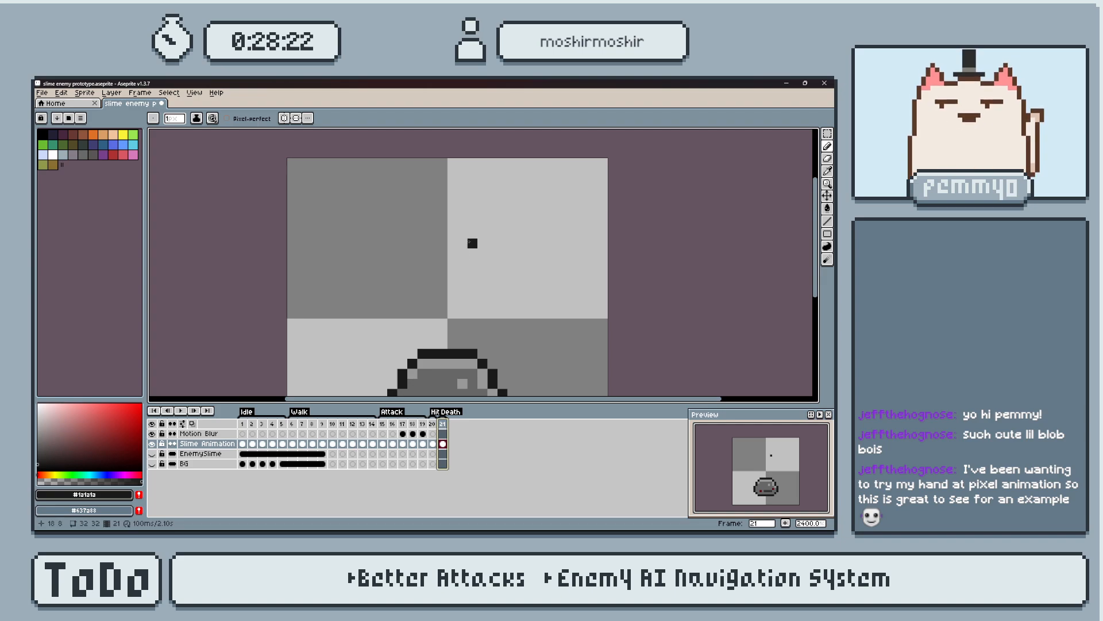
Save the slime enemy prototype file.
mouse_move(472, 304)
middle_down()
mouse_move(468, 257)
mouse_move(485, 270)
mouse_move(498, 264)
mouse_move(486, 261)
middle_up()
scroll(468, 257, up, 1)
scroll(486, 271, down, 1)
scroll(496, 264, down, 1)
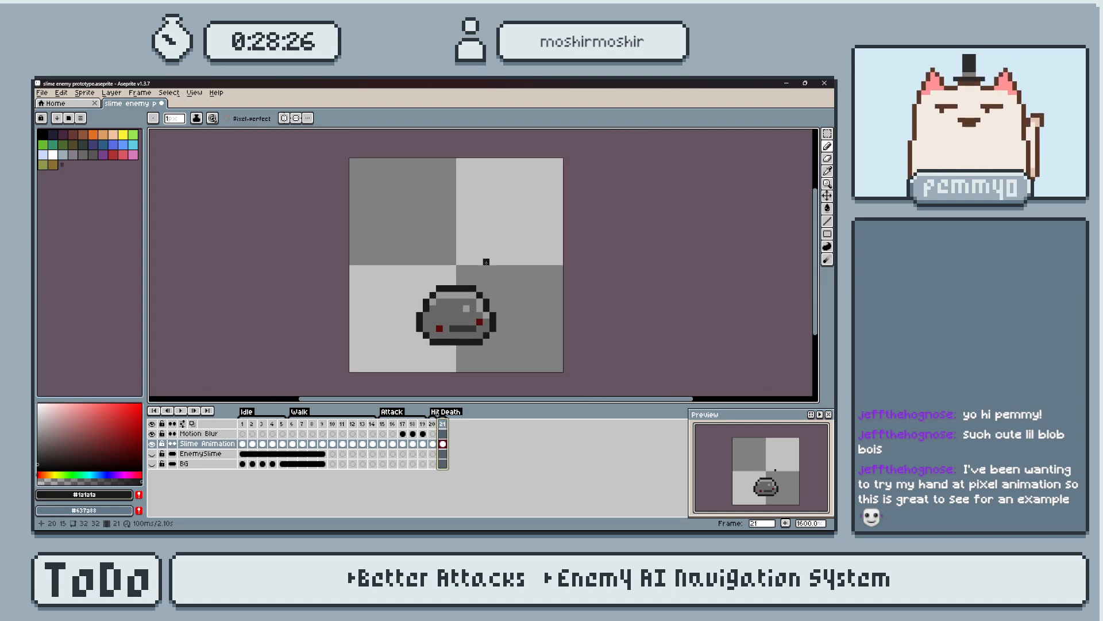
scroll(505, 224, up, 1)
scroll(452, 231, down, 1)
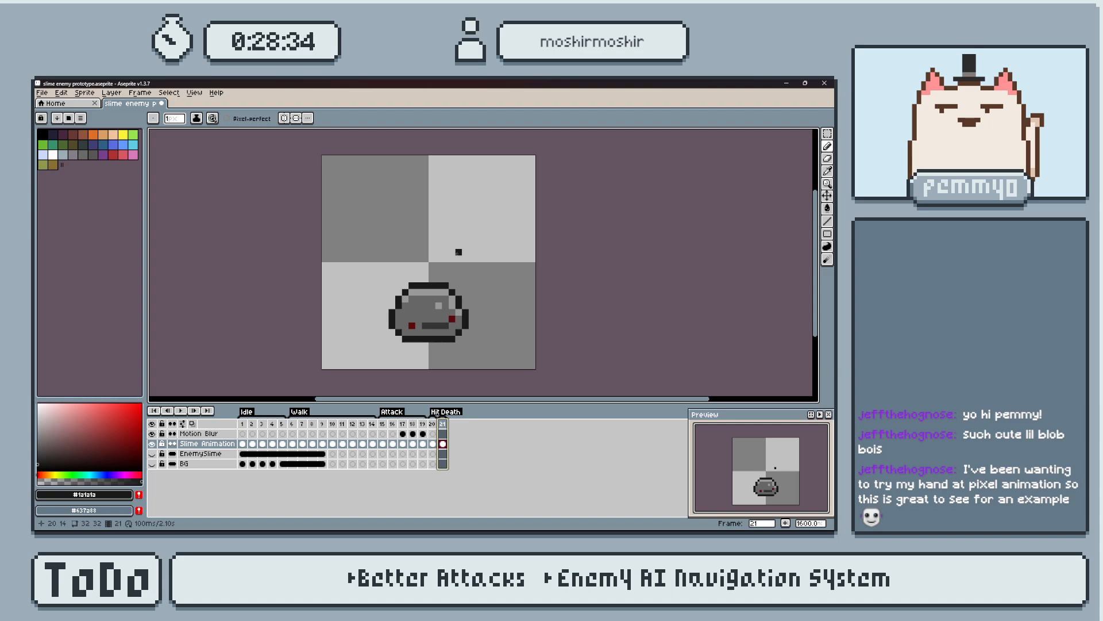
key(ctrl+s)
middle_drag(490, 297, 480, 273)
scroll(474, 281, up, 1)
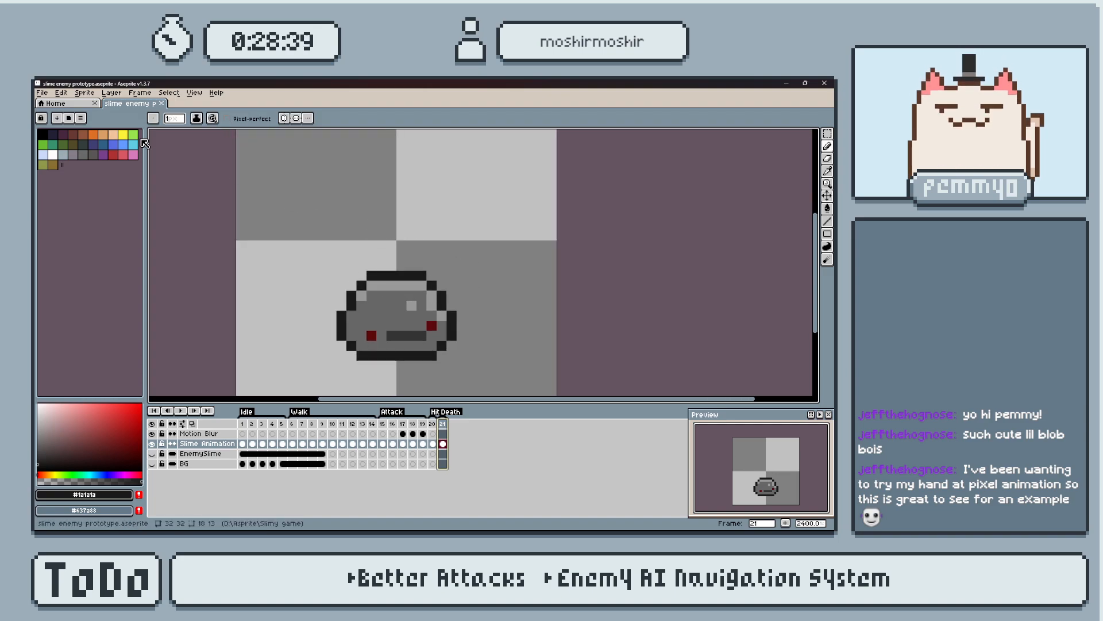
Open the recent file Platformer Tilemap.aseprite and look over its platforms, clouds and characters.
click(48, 95)
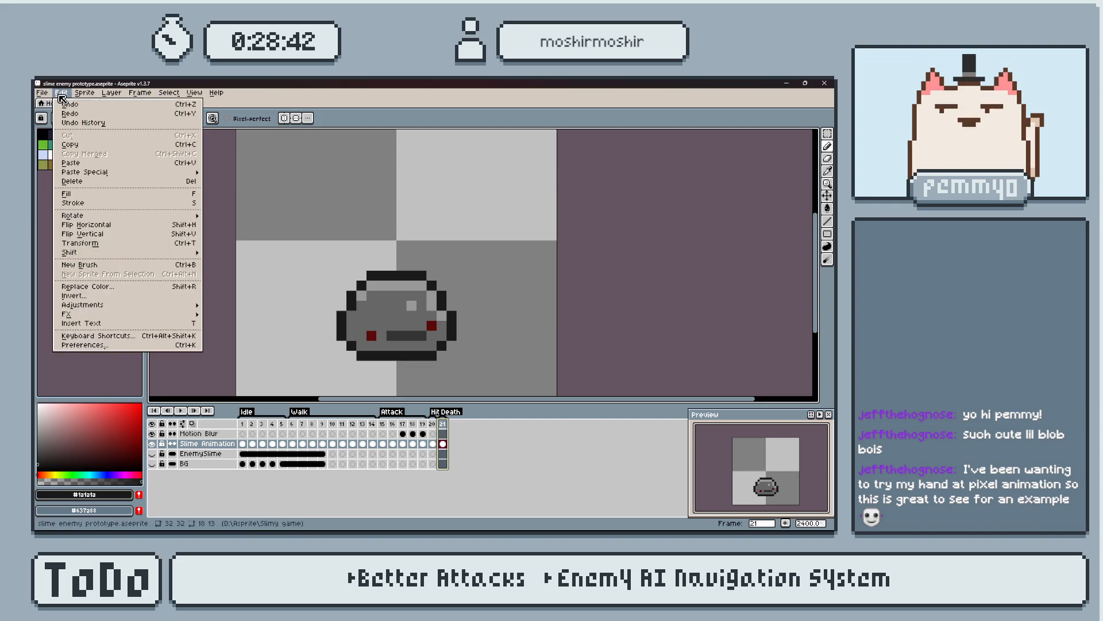
mouse_move(69, 122)
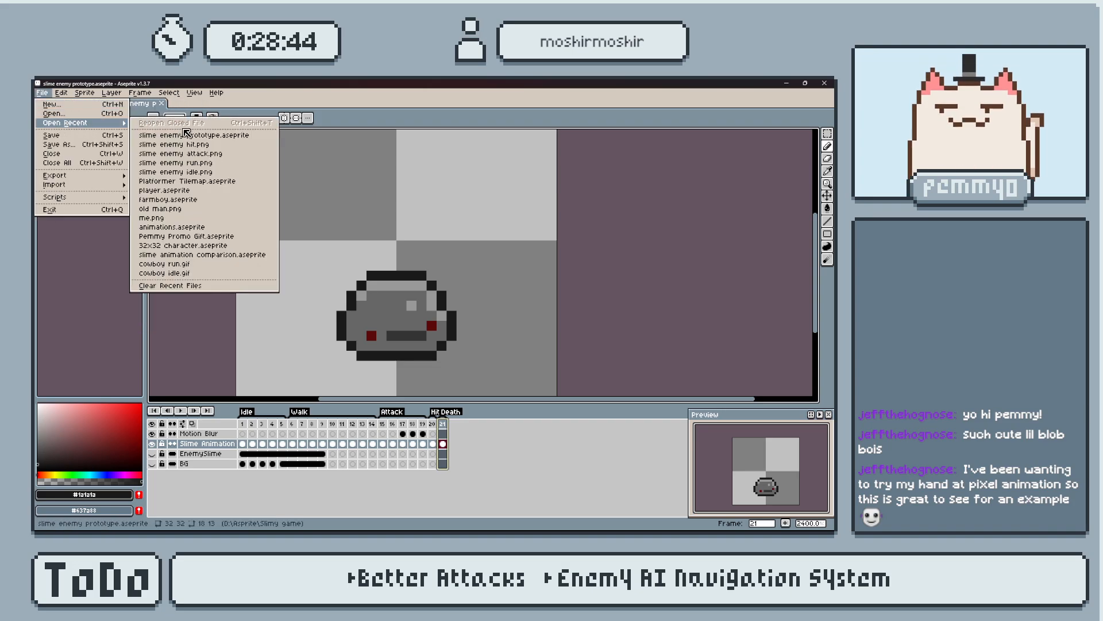
click(229, 181)
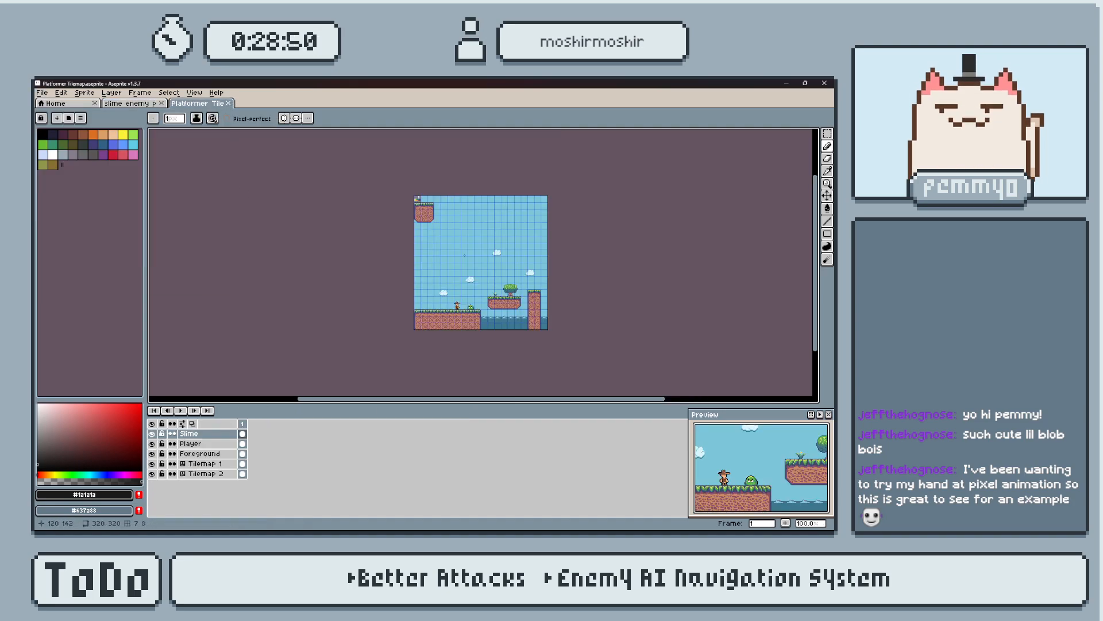
scroll(465, 255, up, 2)
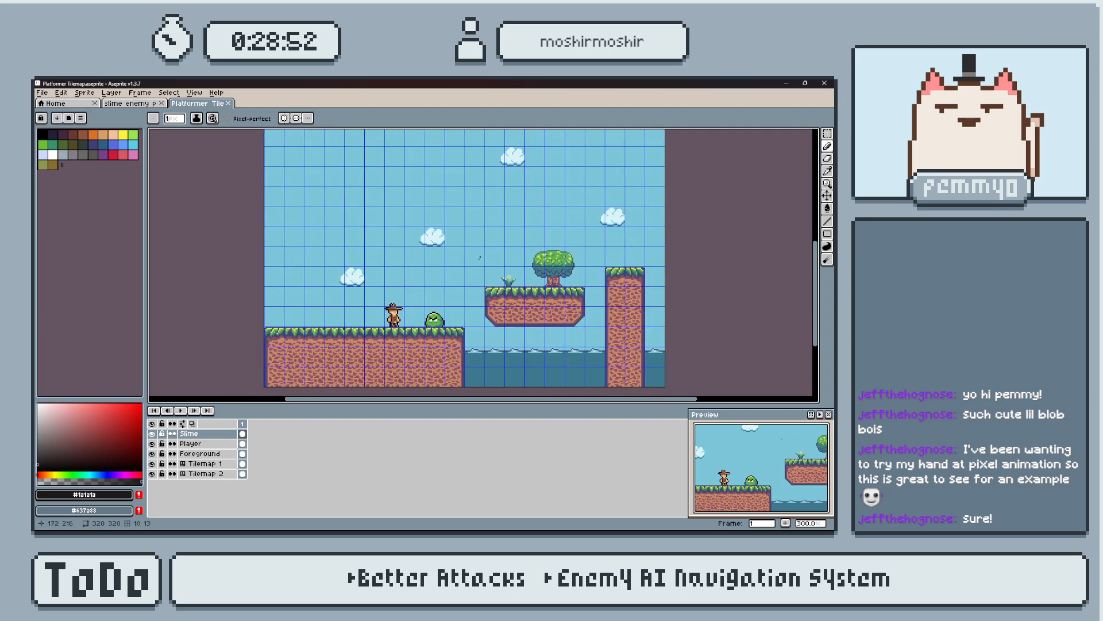
scroll(485, 255, up, 2)
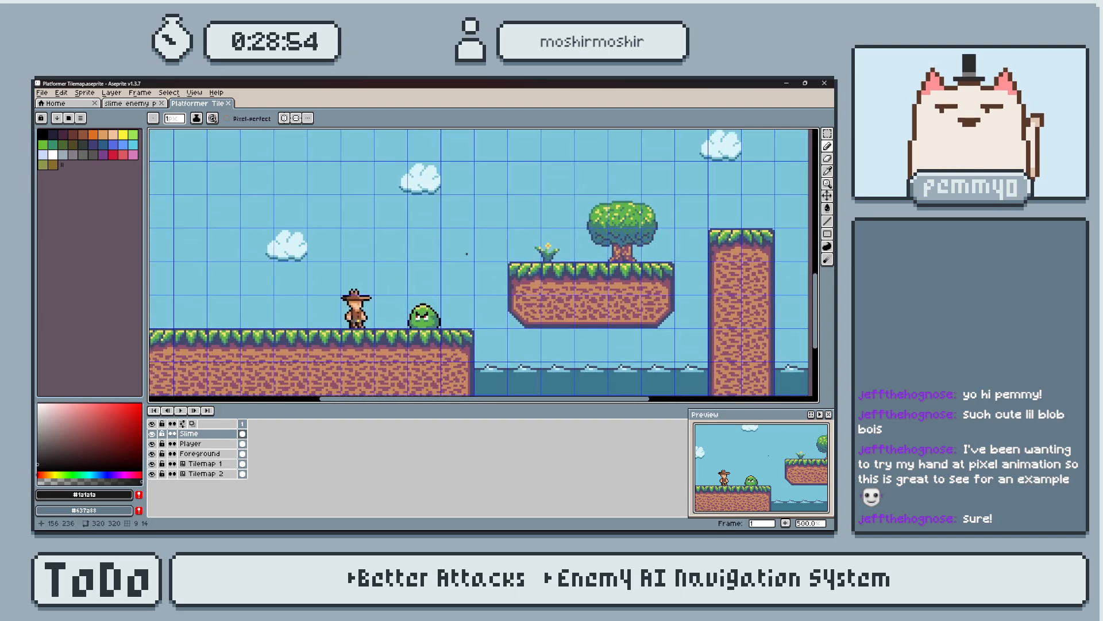
scroll(466, 253, up, 1)
middle_drag(466, 254, 492, 288)
scroll(493, 288, down, 1)
middle_drag(592, 286, 464, 294)
scroll(471, 213, down, 1)
middle_drag(438, 227, 430, 288)
Select the Tilemap 1 layer and switch it to tile drawing mode.
click(201, 473)
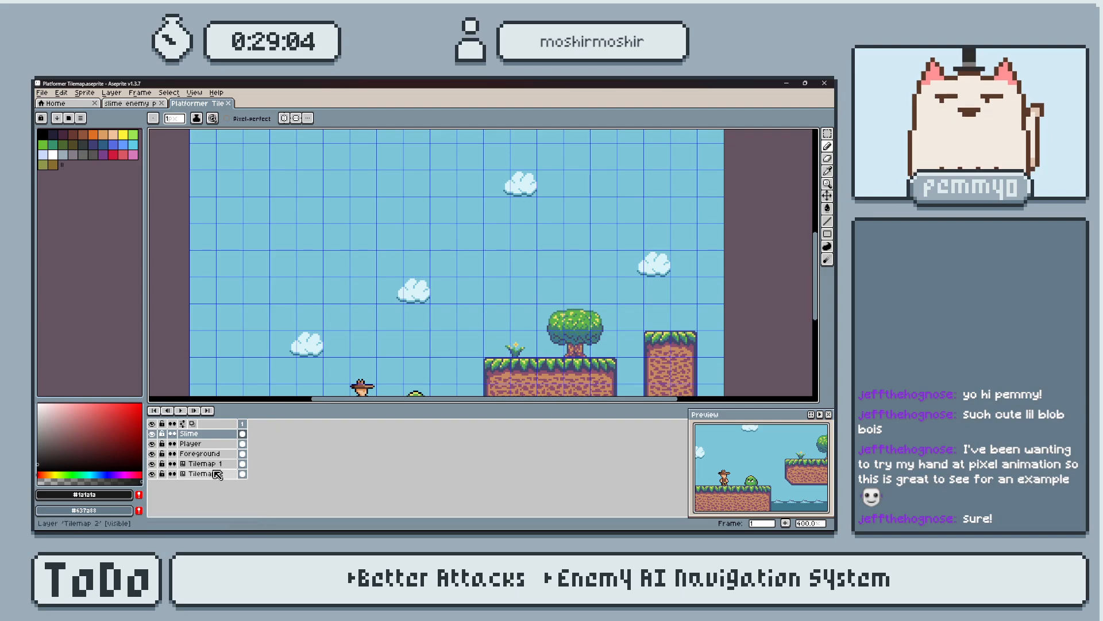
click(201, 463)
scroll(352, 272, down, 3)
middle_drag(352, 271, 312, 321)
scroll(324, 277, up, 3)
click(44, 134)
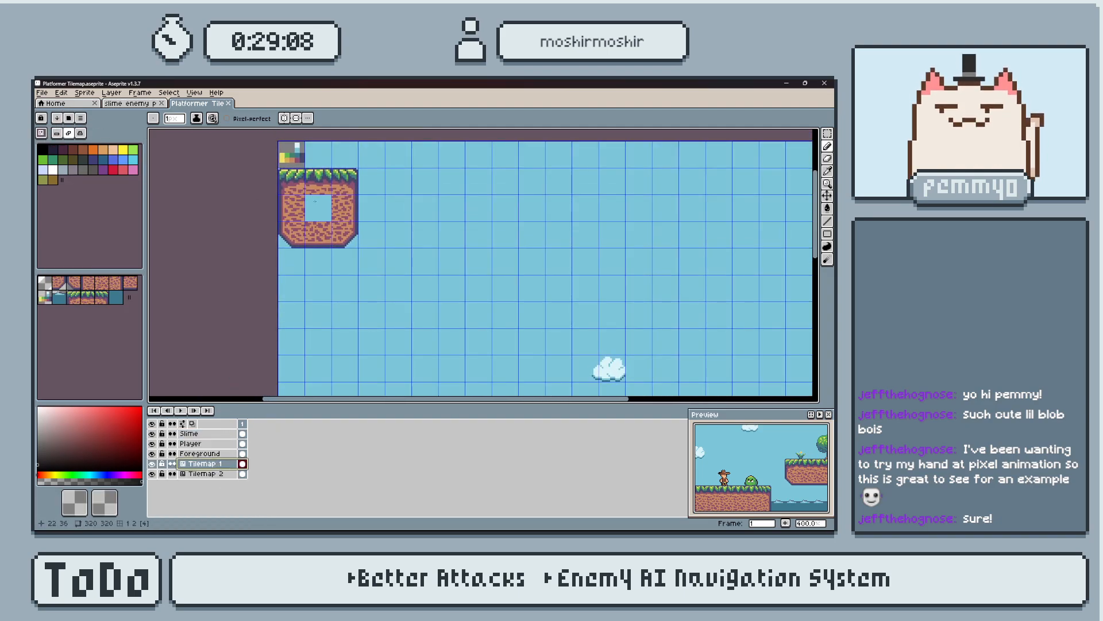
key(i)
key(b)
Pick the grass-top tile as foreground tile and the plain dirt tile as background tile from the source block.
scroll(385, 217, down, 1)
middle_drag(421, 259, 341, 159)
scroll(811, 499, down, 1)
middle_drag(808, 495, 781, 495)
middle_drag(588, 336, 524, 230)
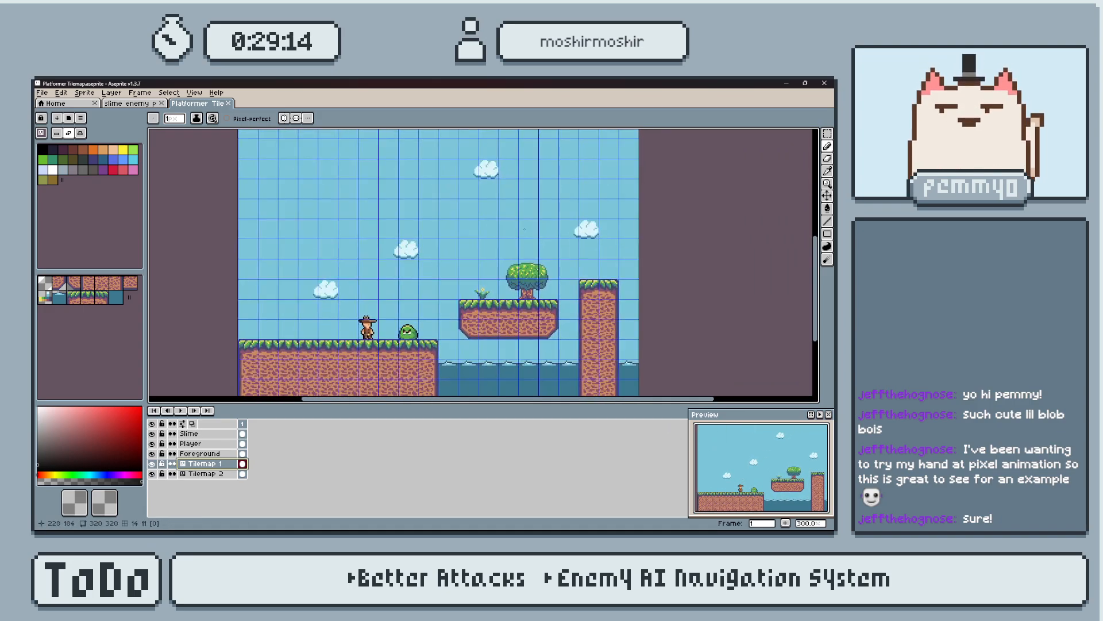
middle_drag(407, 249, 355, 187)
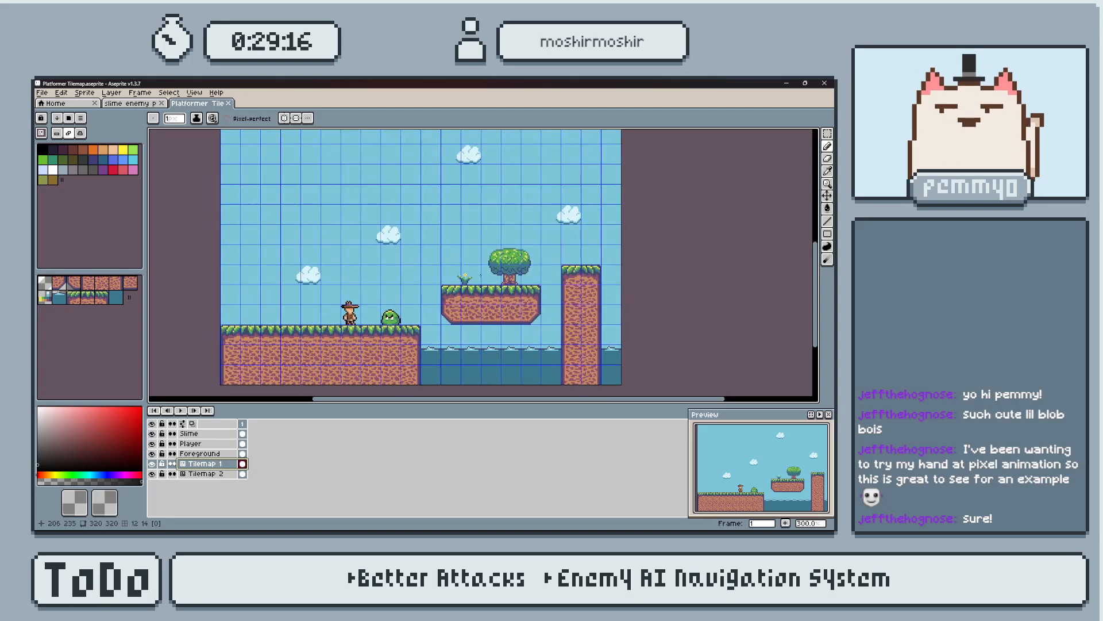
middle_drag(473, 236, 469, 263)
middle_drag(343, 152, 410, 250)
key(i)
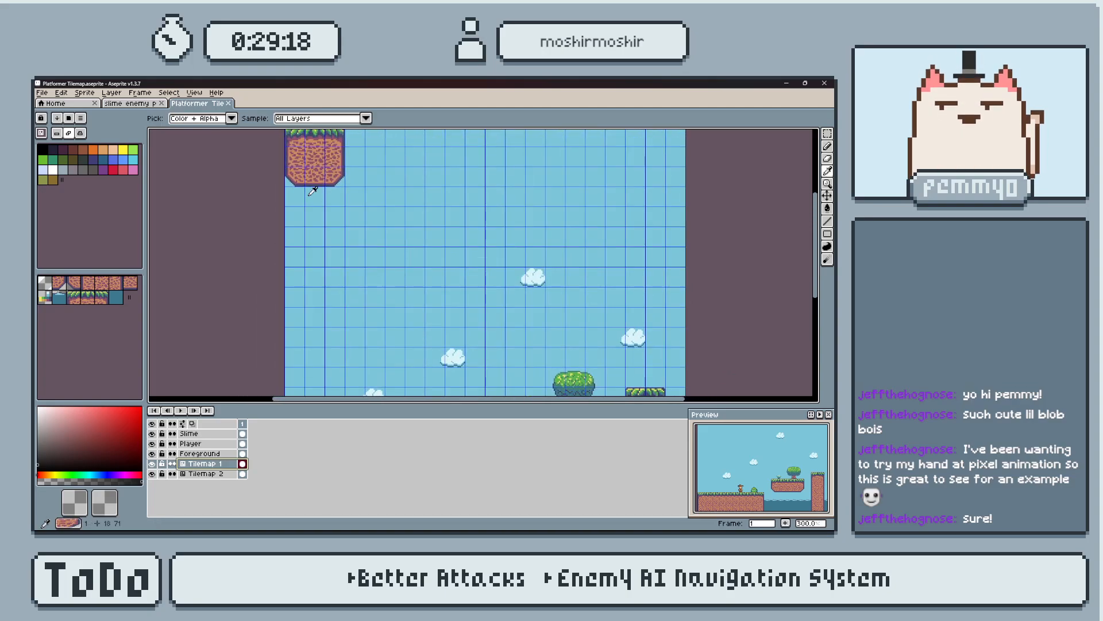
click(322, 167)
key(b)
key(i)
middle_drag(355, 176, 365, 220)
click(335, 192)
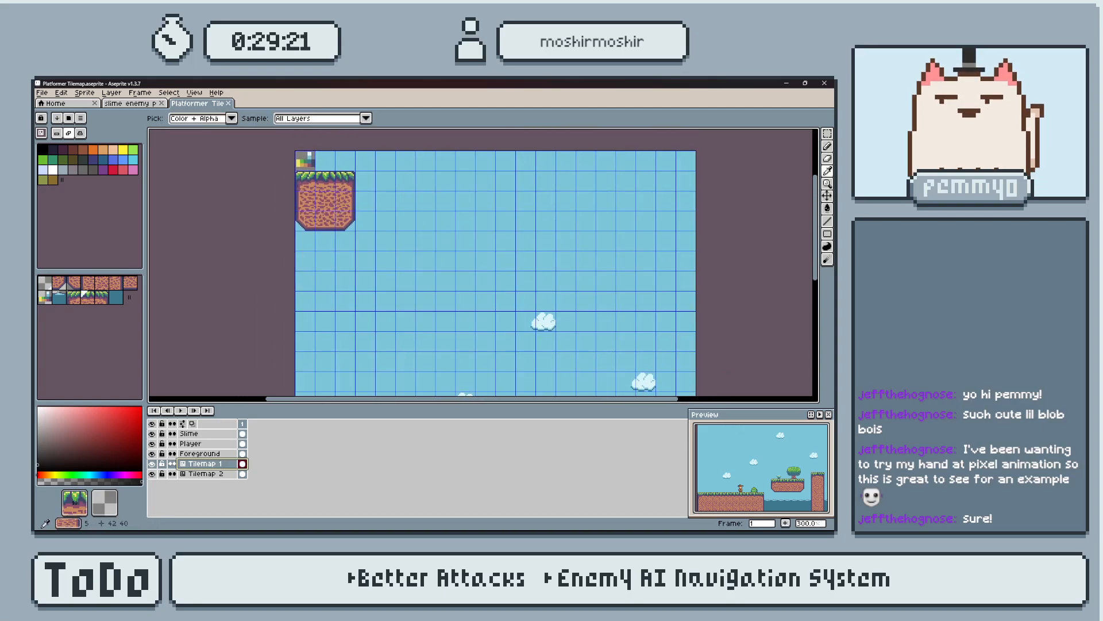
alt+right_click(333, 197)
Place a two-by-two block above the player and slime, with two grass tiles over two dirt tiles.
middle_drag(506, 355, 476, 214)
middle_drag(473, 310, 485, 273)
scroll(419, 260, up, 1)
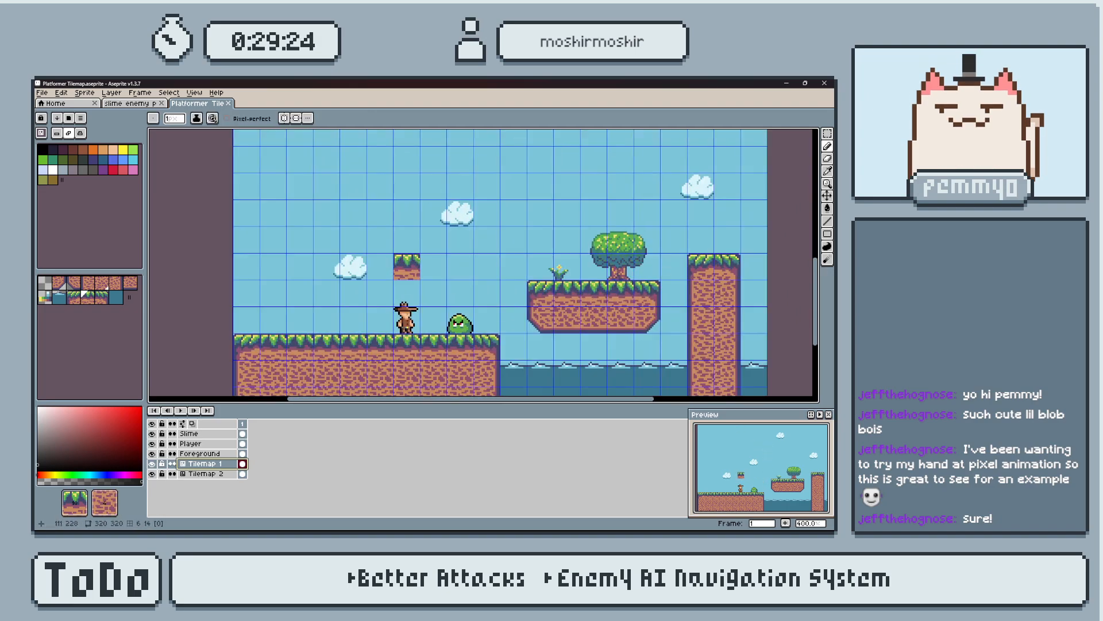
drag(433, 241, 458, 244)
scroll(458, 218, down, 2)
mouse_move(456, 219)
middle_down()
mouse_move(453, 245)
mouse_move(422, 246)
middle_up()
scroll(451, 247, up, 1)
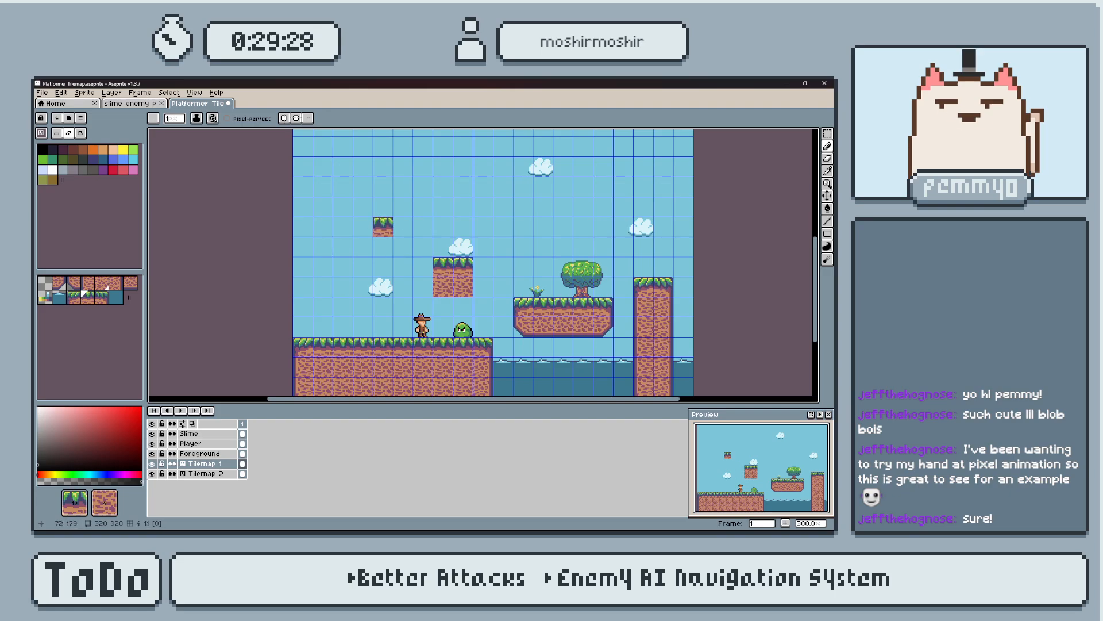
Pick the two bottom corner tiles from the source block and place them along the small block's underside.
middle_drag(382, 165, 393, 264)
middle_drag(376, 223, 418, 262)
click(379, 199)
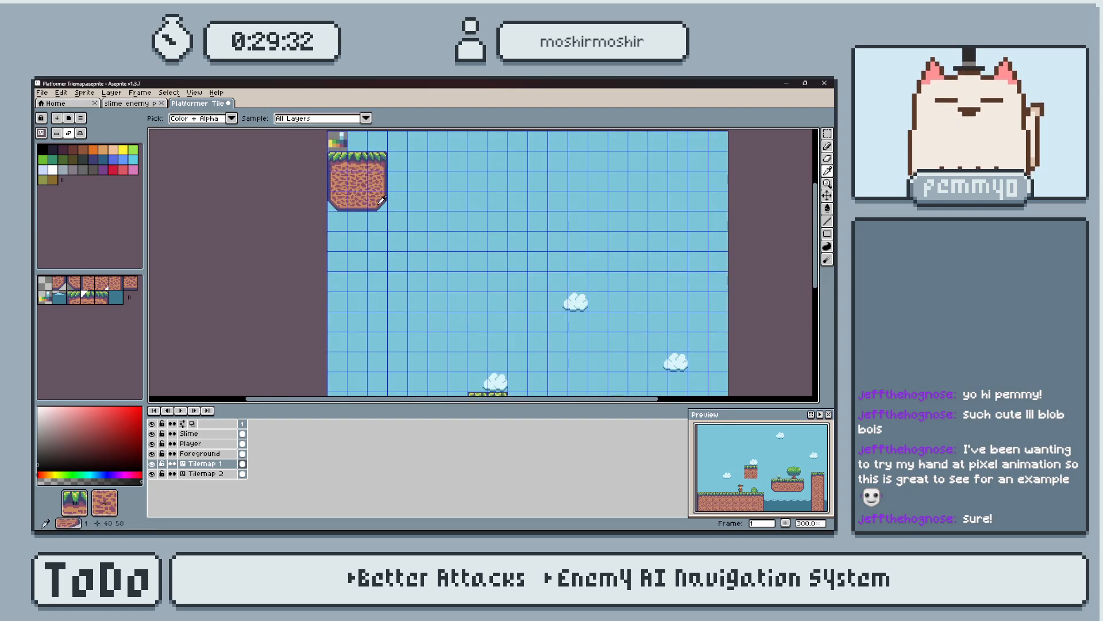
middle_drag(457, 305, 435, 224)
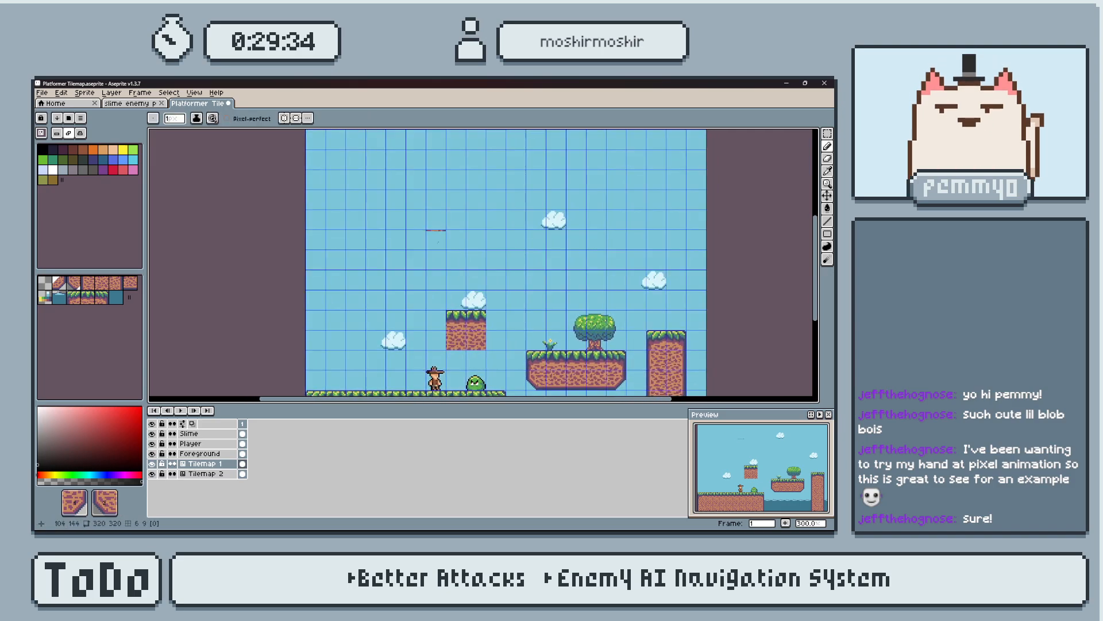
click(458, 340)
click(496, 341)
click(477, 341)
Erase the stray corner tile beside the small floating block.
scroll(435, 274, down, 1)
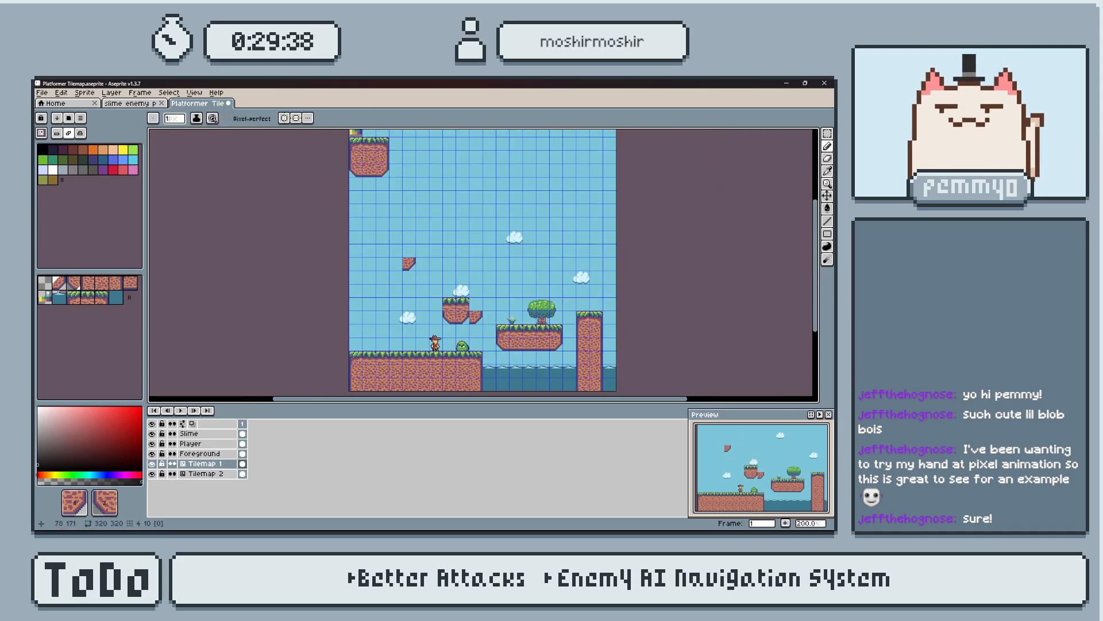
middle_drag(428, 276, 419, 304)
key(alt)
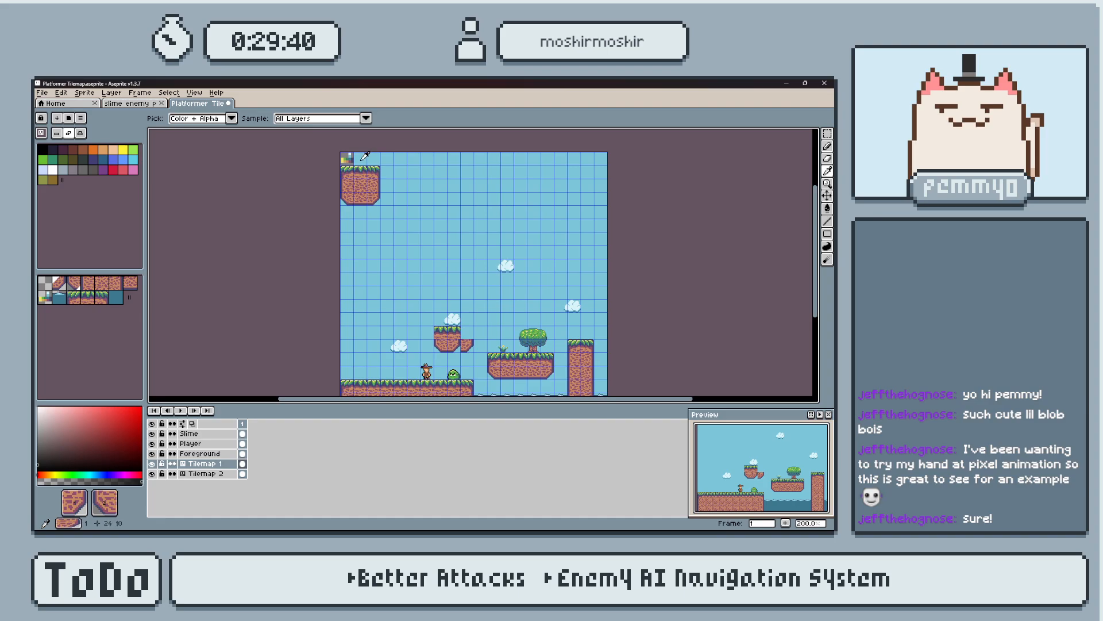
middle_drag(479, 354, 470, 299)
scroll(470, 299, up, 2)
key(e)
click(448, 282)
Pick the left and right grass corner tiles and place them across the top of the small floating block.
scroll(417, 192, down, 1)
middle_drag(418, 192, 470, 328)
middle_drag(515, 295, 491, 239)
key(ctrl+z)
middle_drag(372, 220, 389, 322)
alt+click(350, 187)
key(b)
middle_drag(468, 385, 467, 284)
scroll(478, 313, up, 1)
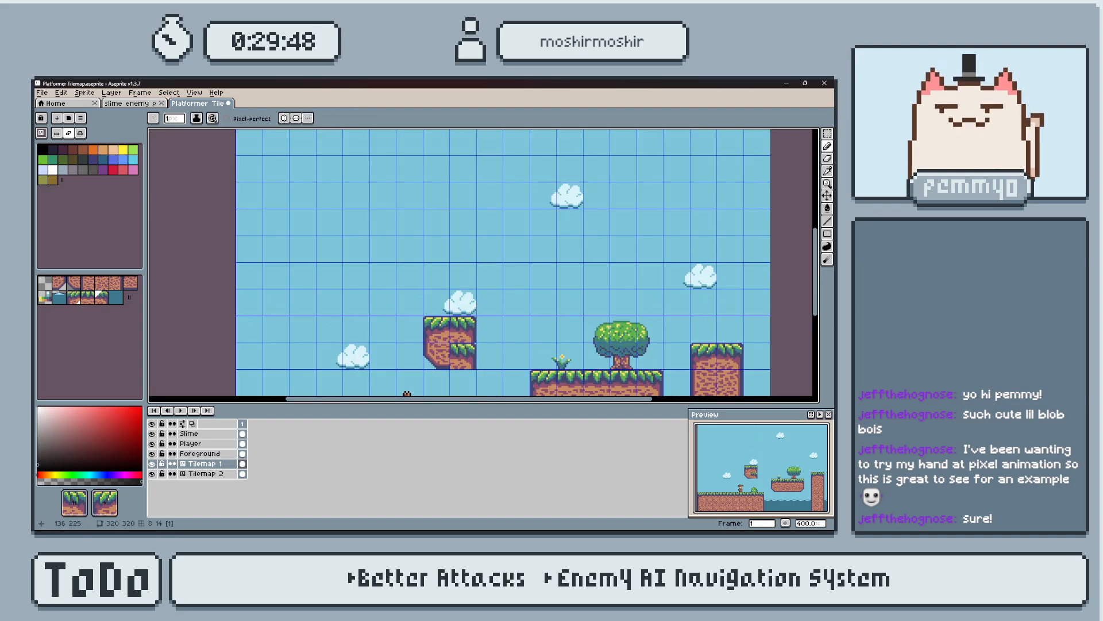
Erase all four tiles of the small floating test block.
scroll(516, 282, down, 2)
middle_drag(555, 290, 537, 215)
scroll(535, 258, up, 1)
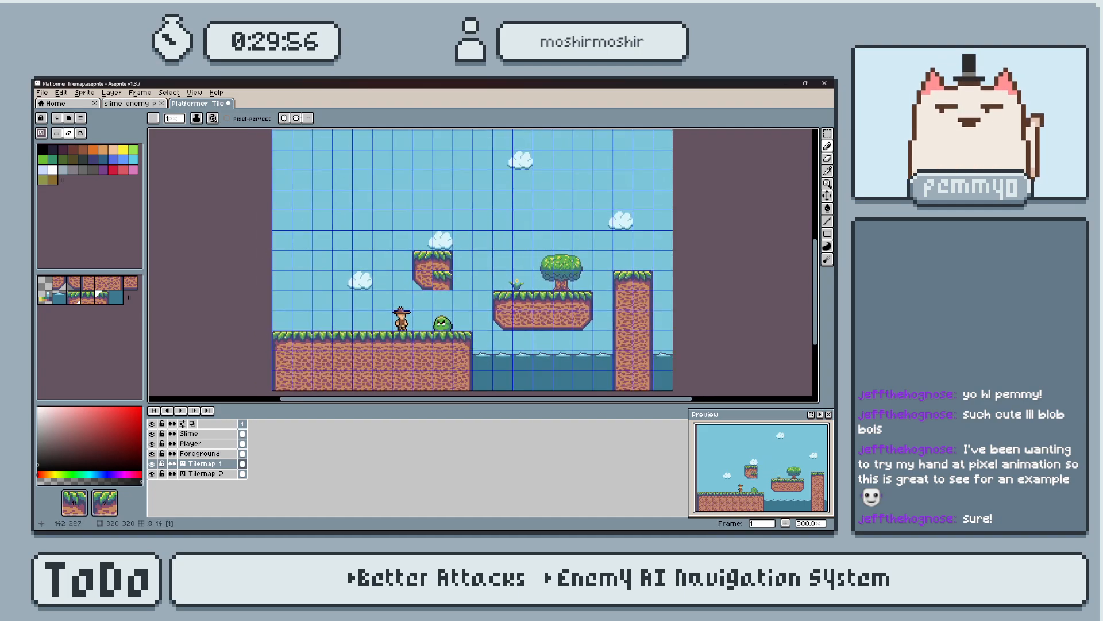
scroll(442, 280, up, 1)
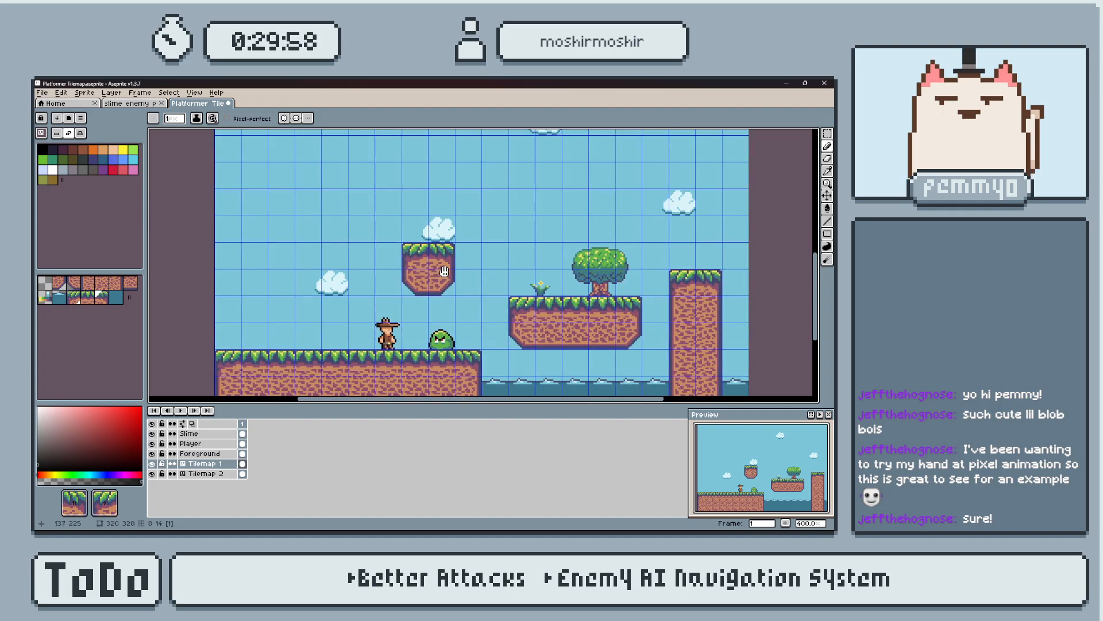
key(e)
scroll(402, 248, down, 1)
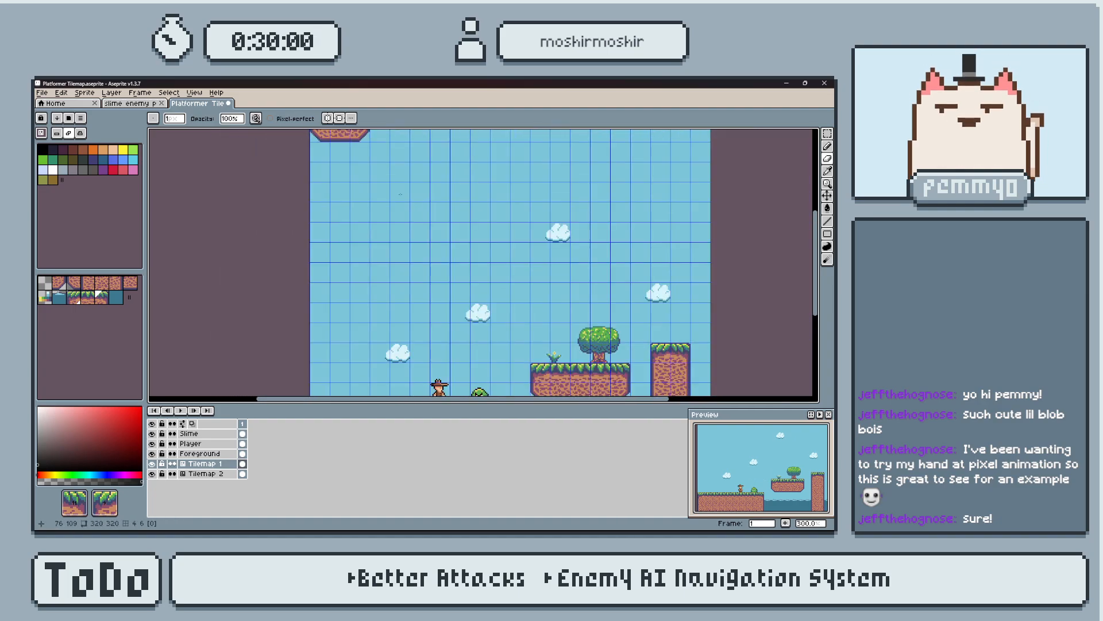
Switch Tilemap 1 back to pixel editing mode and compare the source tiles with the finished scene.
scroll(517, 274, up, 4)
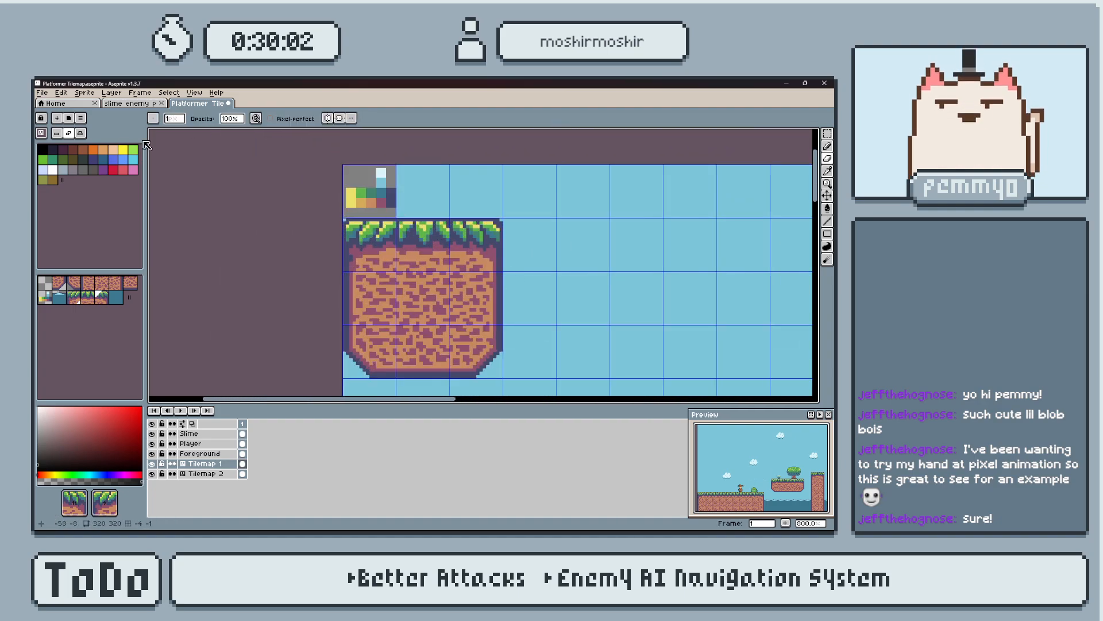
middle_drag(509, 281, 517, 265)
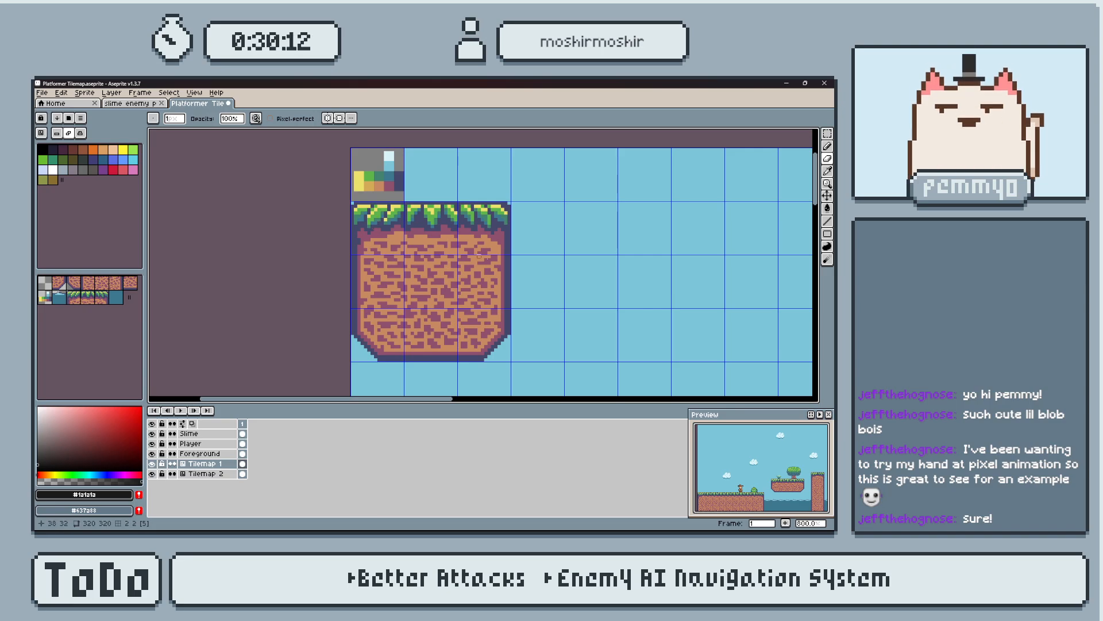
scroll(448, 265, down, 1)
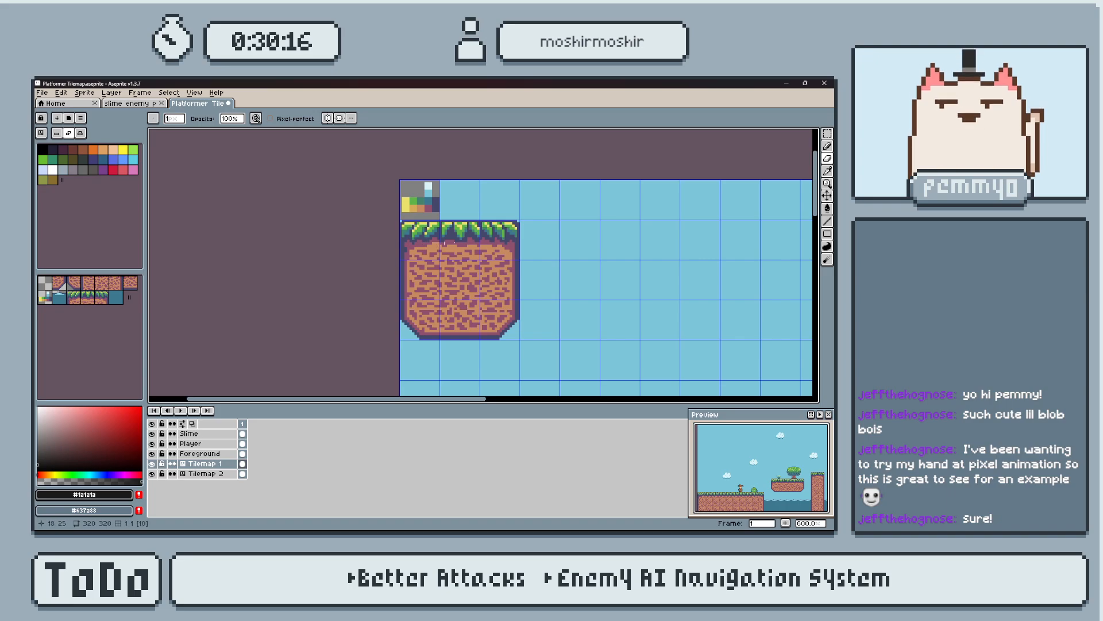
middle_drag(543, 338, 480, 190)
scroll(530, 241, down, 3)
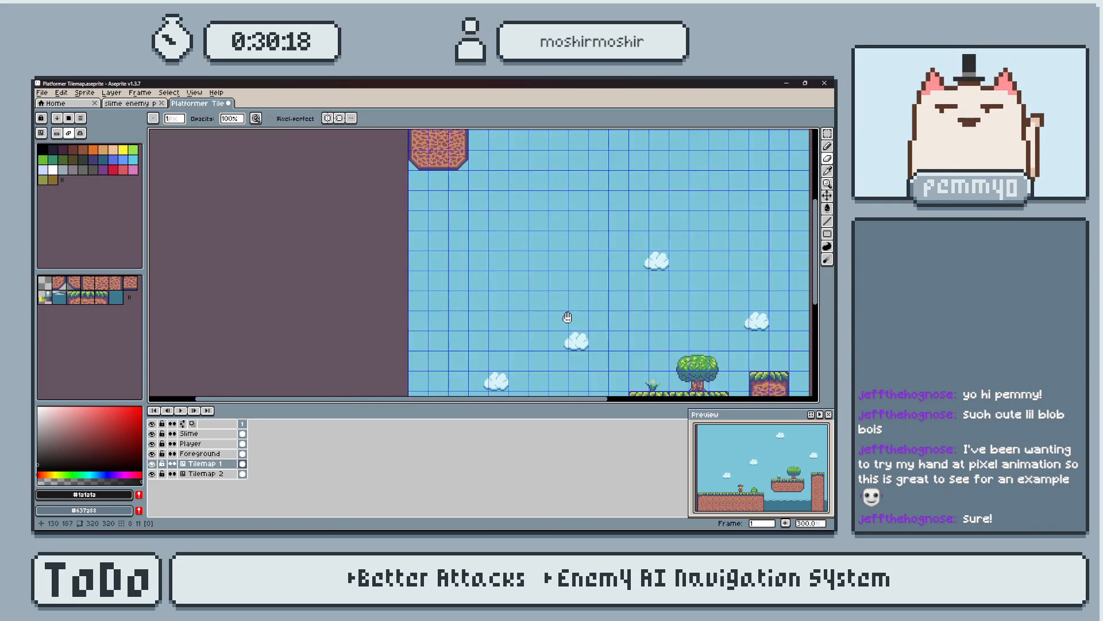
middle_drag(571, 325, 439, 160)
middle_drag(550, 256, 514, 314)
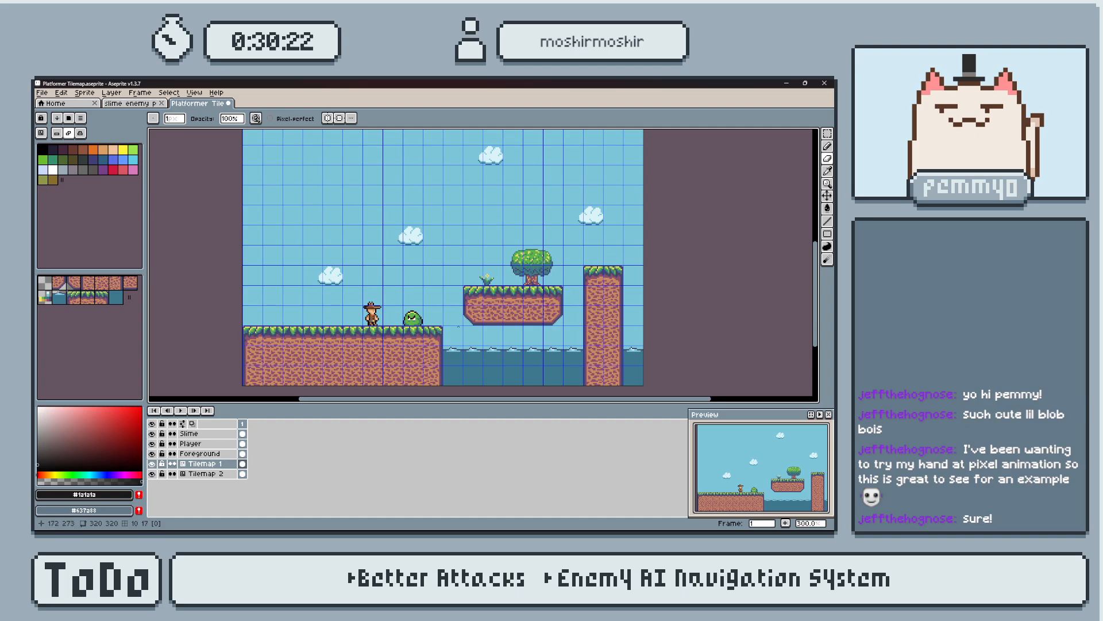
Examine the color swatches above the source tile block up close.
scroll(450, 321, up, 1)
middle_drag(423, 253, 475, 346)
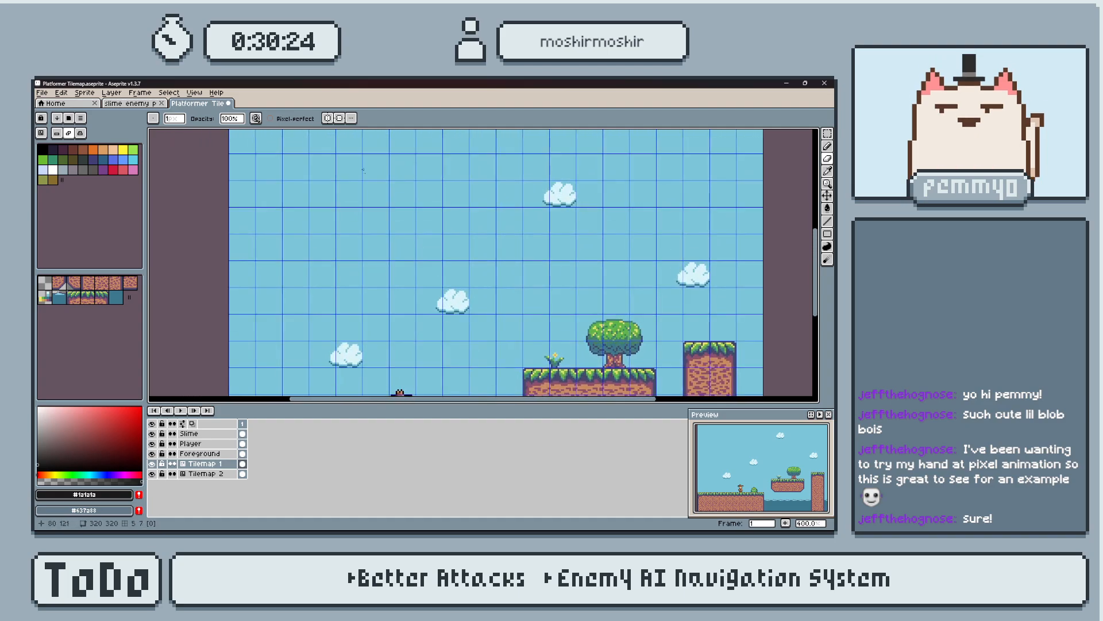
middle_drag(313, 158, 406, 356)
middle_drag(337, 177, 381, 251)
scroll(380, 251, up, 2)
scroll(381, 251, up, 3)
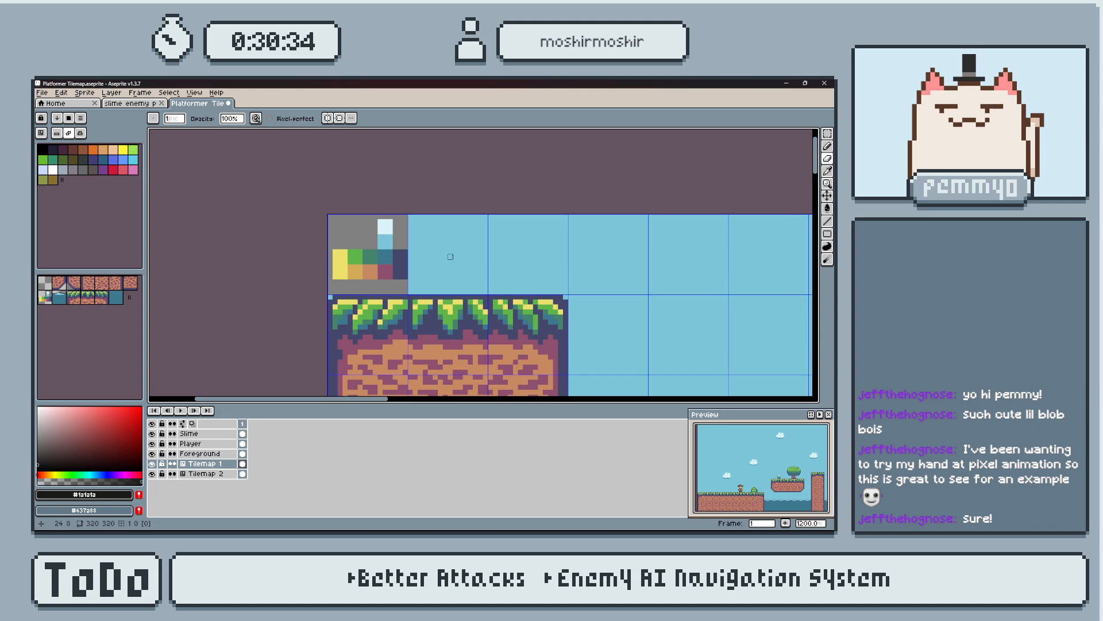
middle_drag(450, 256, 451, 253)
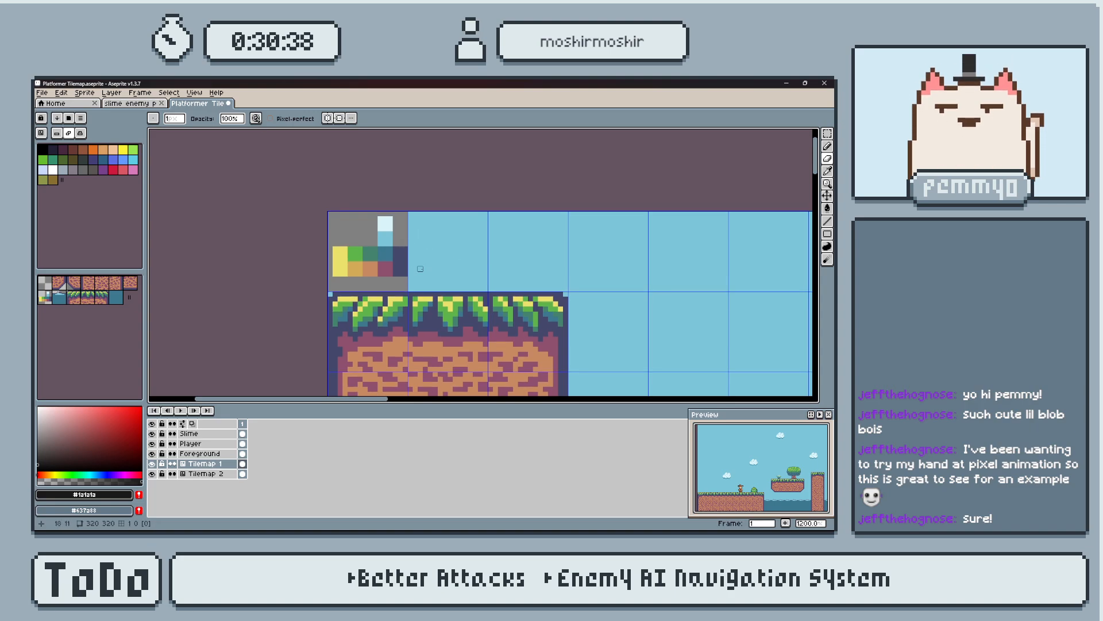
Examine the player, slime and floating platform up close, and center the preview on them.
scroll(448, 314, down, 2)
middle_drag(564, 329, 485, 167)
middle_drag(580, 379, 413, 156)
middle_drag(512, 369, 484, 177)
middle_drag(465, 295, 485, 260)
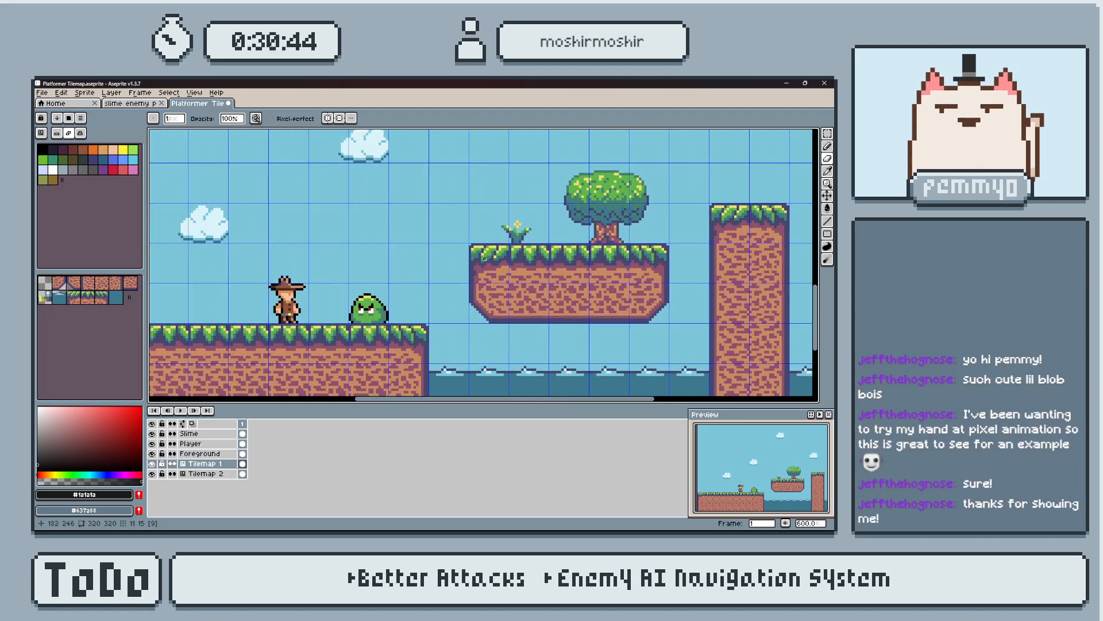
scroll(773, 477, up, 1)
middle_drag(772, 477, 788, 466)
middle_drag(405, 222, 469, 240)
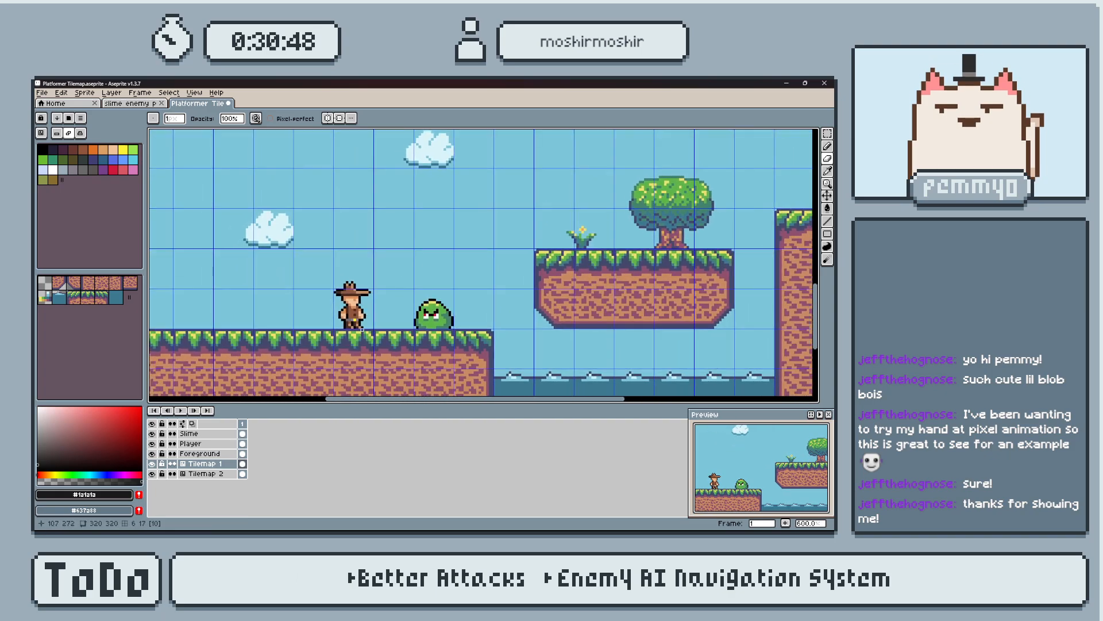
scroll(451, 334, up, 3)
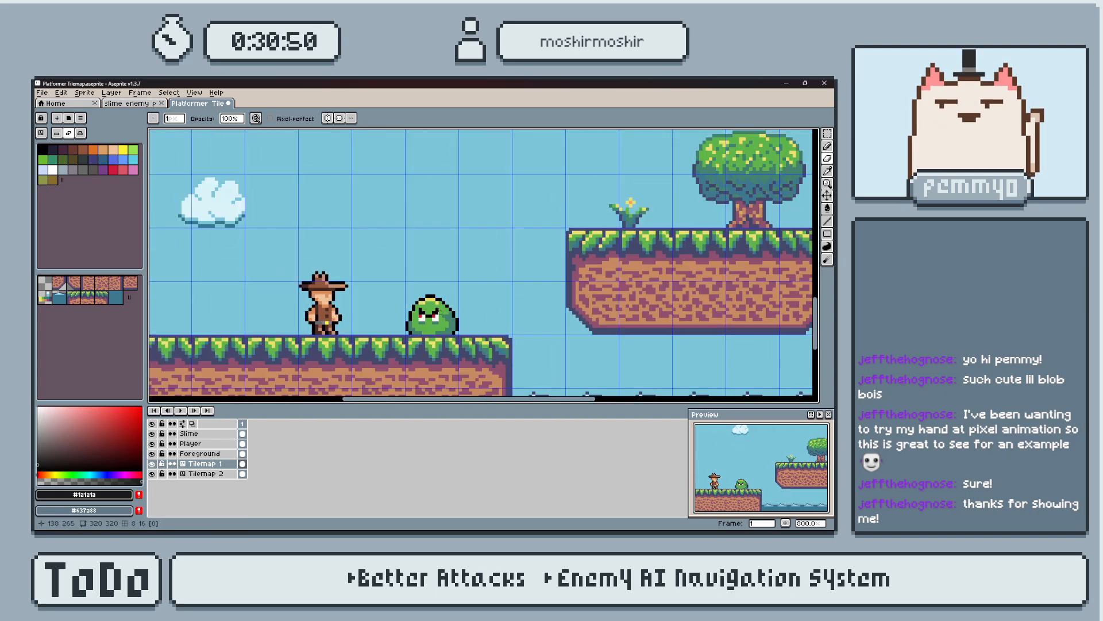
Close Platformer Tilemap.aseprite without saving its changes.
scroll(437, 328, down, 5)
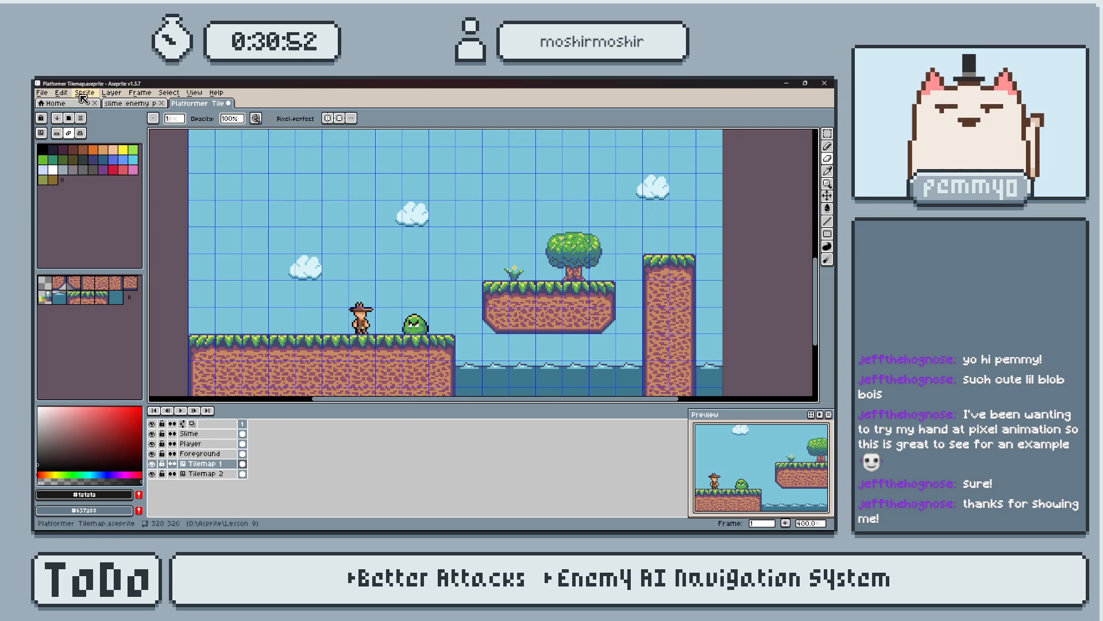
click(228, 103)
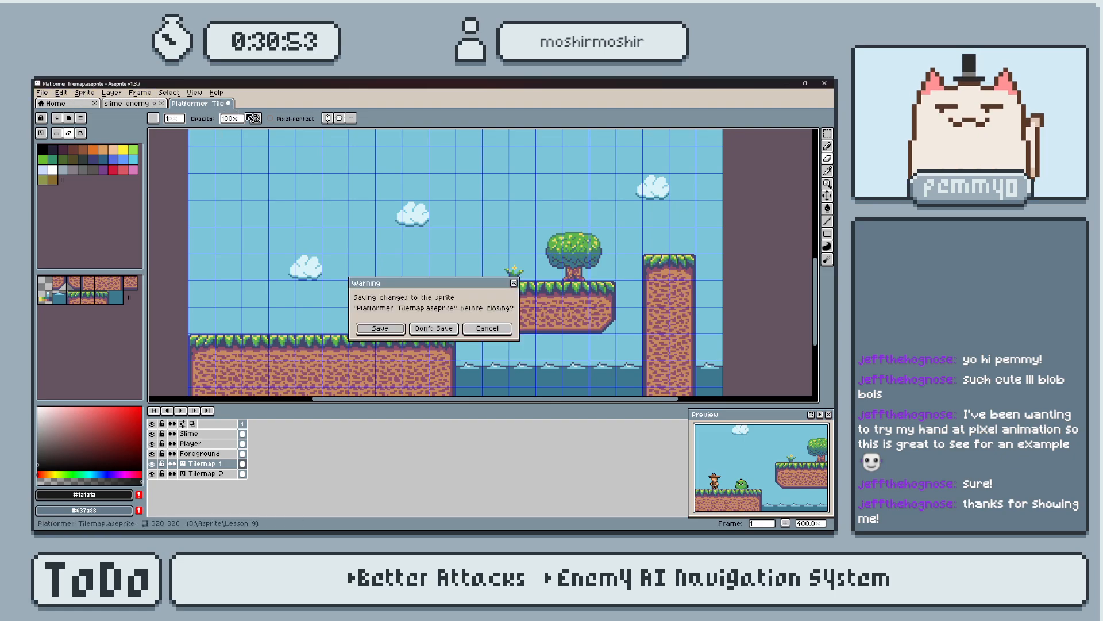
click(440, 326)
Open the recently used sprite player.aseprite.
click(42, 93)
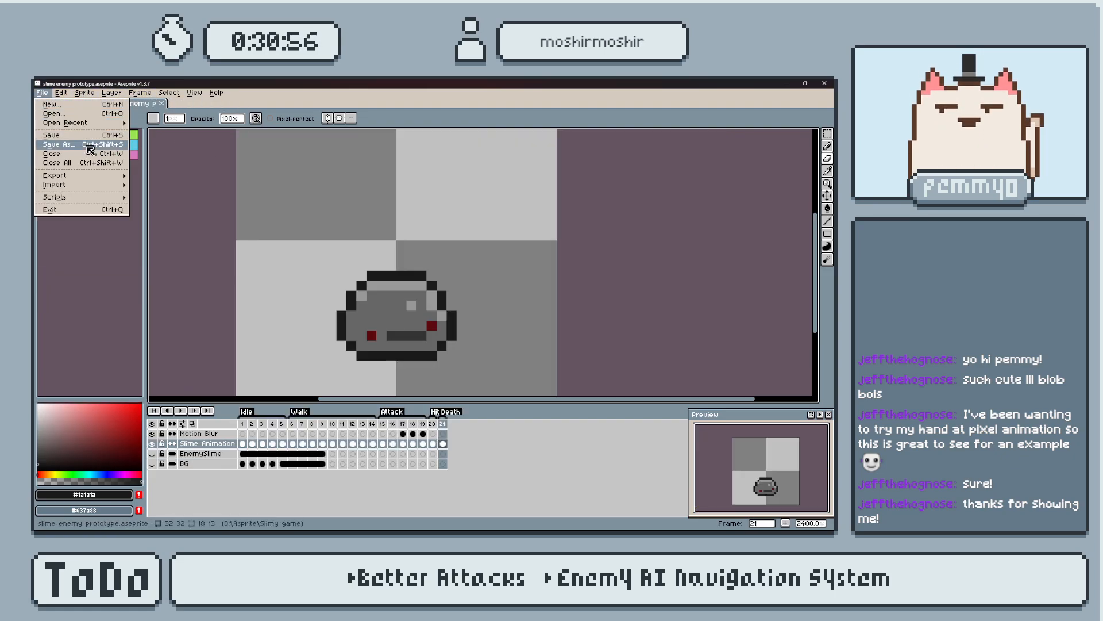
mouse_move(117, 126)
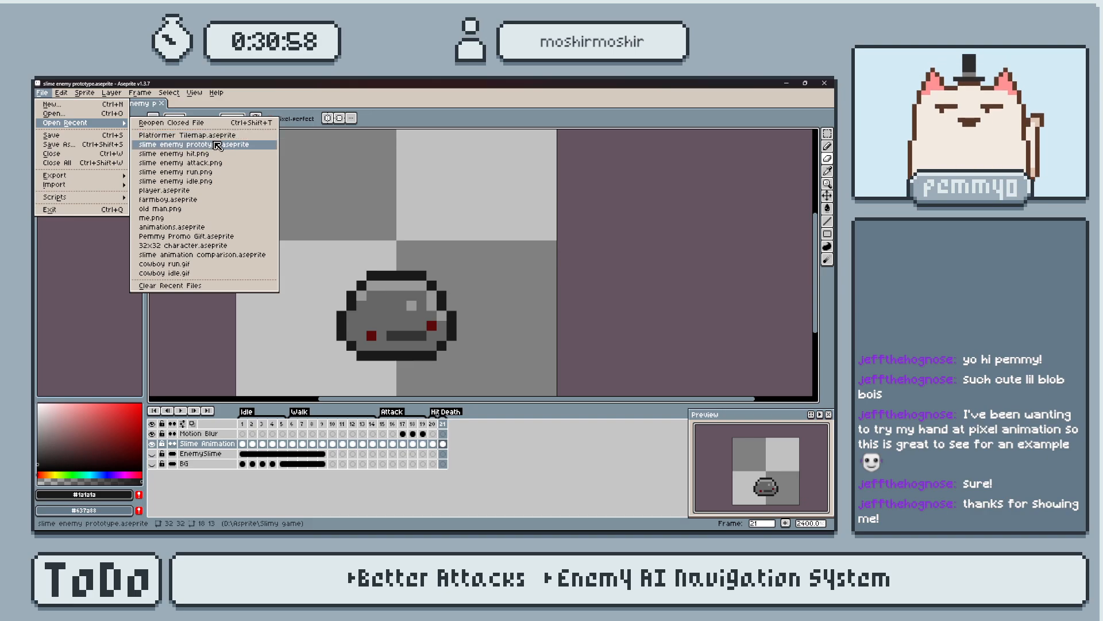
click(203, 190)
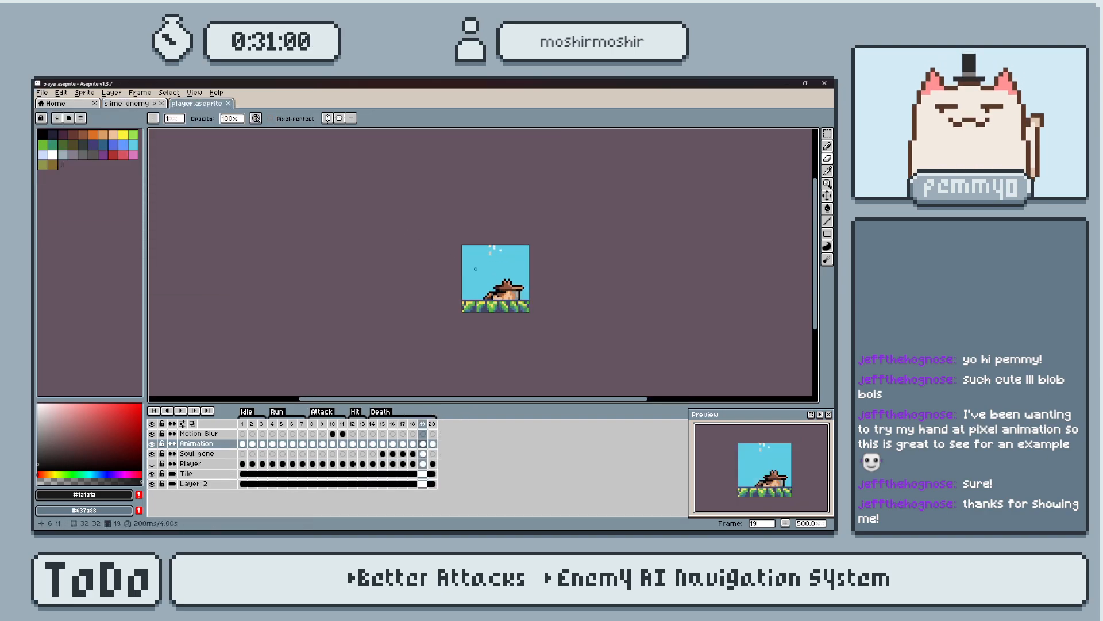
scroll(495, 286, up, 3)
scroll(495, 286, down, 1)
scroll(496, 286, up, 1)
middle_drag(495, 286, 440, 272)
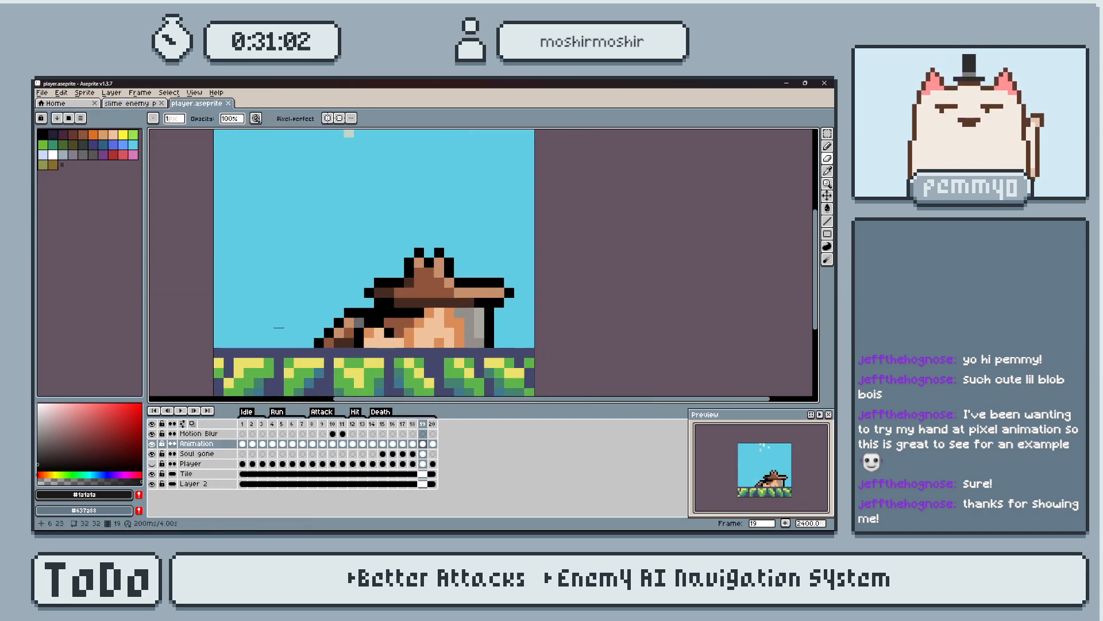
Set the duration of all 20 frames of the player sprite to 250 milliseconds.
click(242, 444)
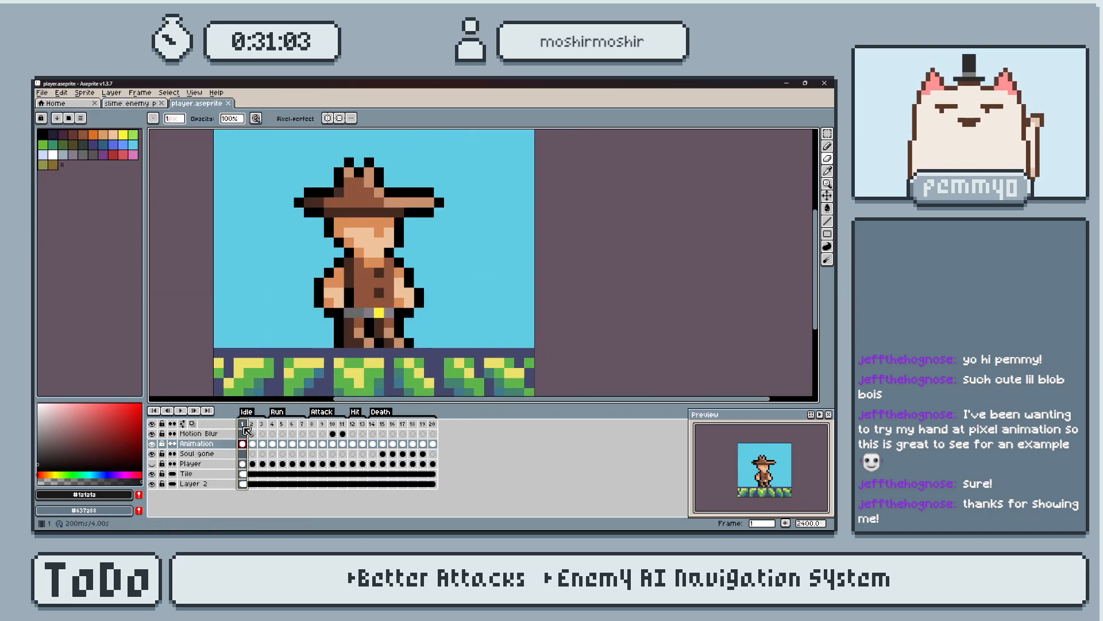
click(140, 93)
click(194, 206)
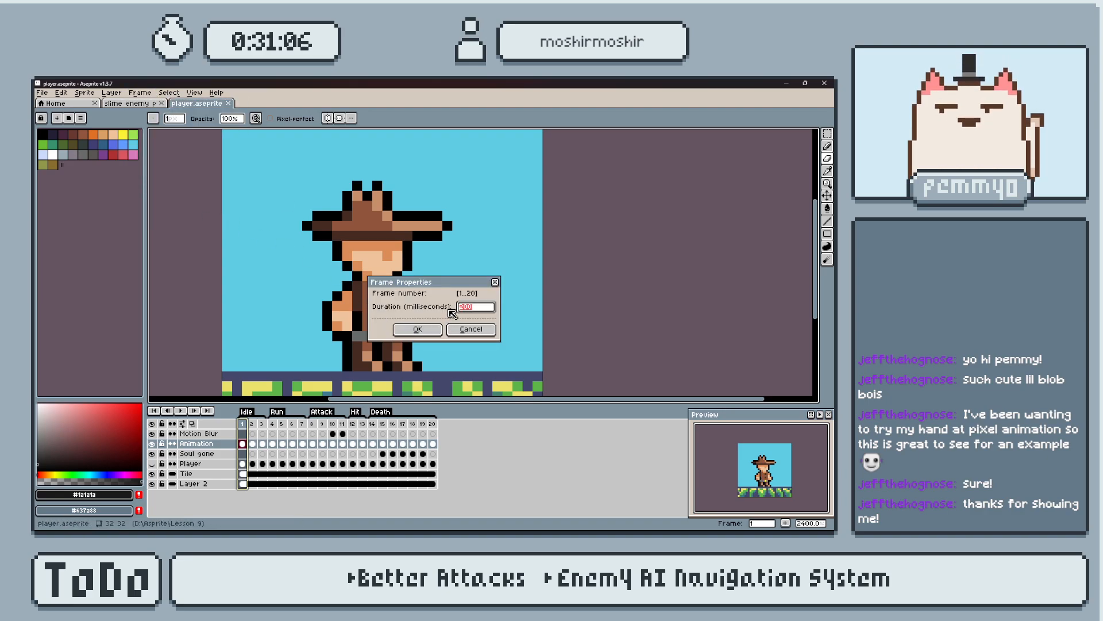
text(250)
key(Return)
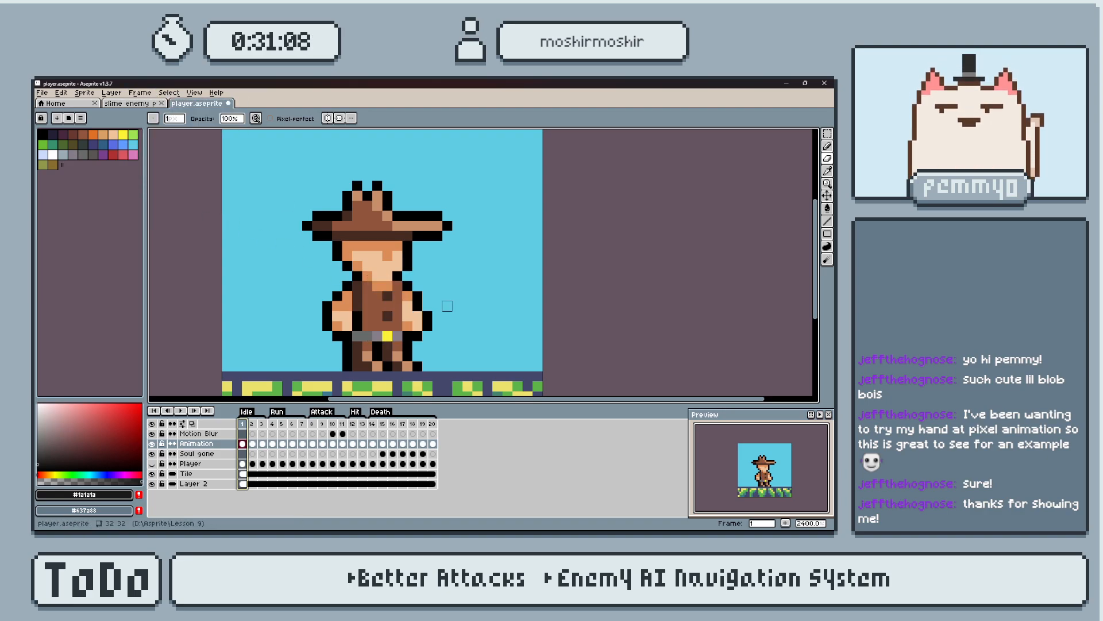
Play the cowboy's Idle animation and go to frame 4, the first frame of the Run tag.
key(Return)
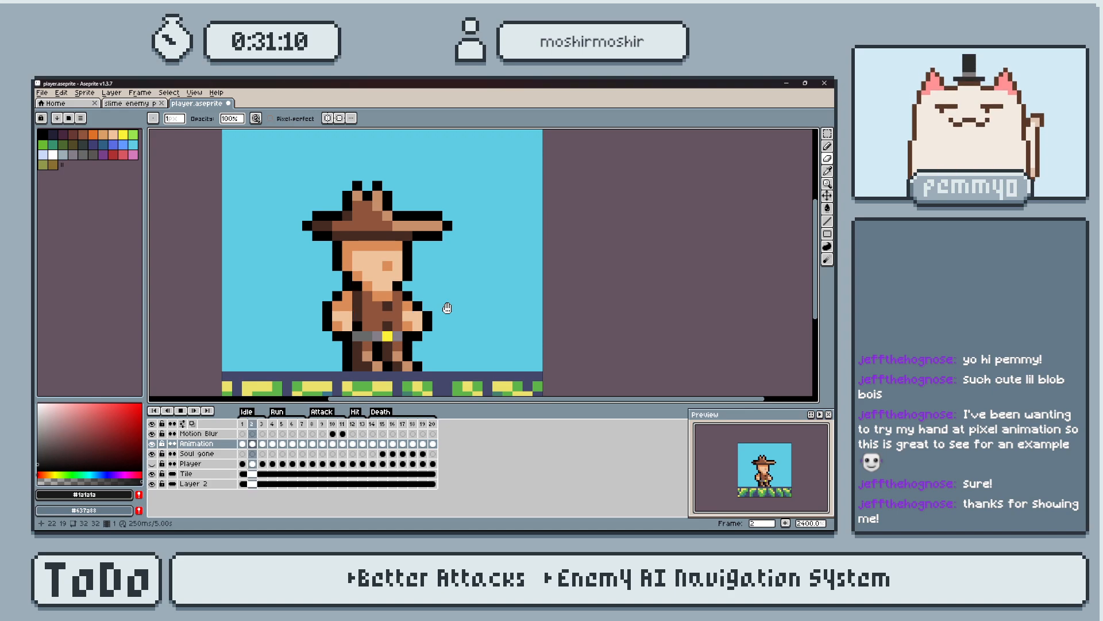
drag(387, 298, 420, 293)
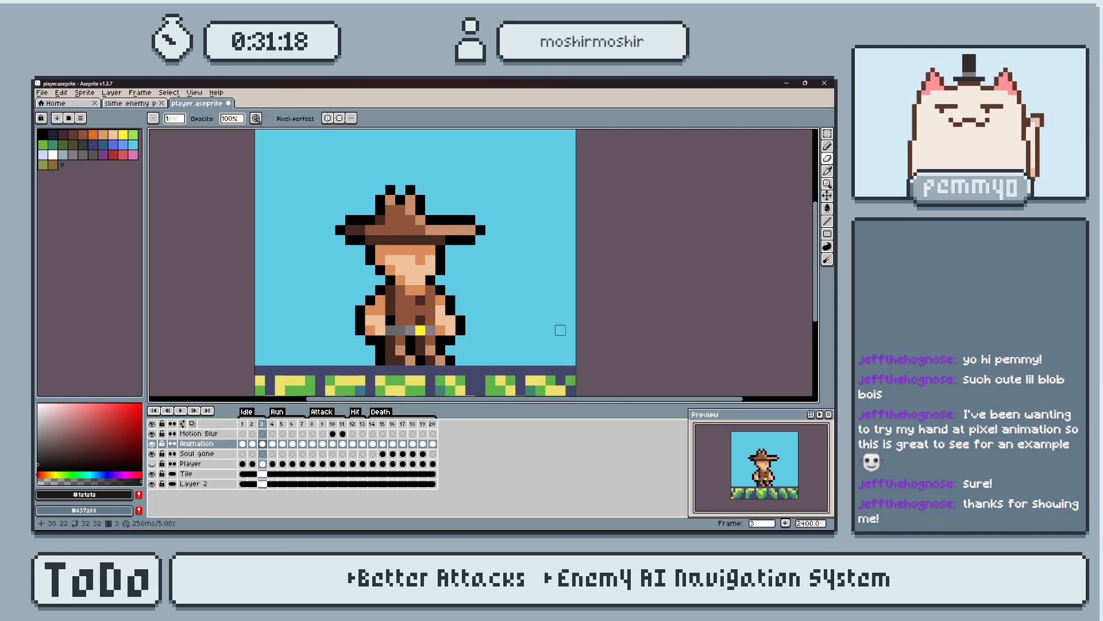
click(273, 424)
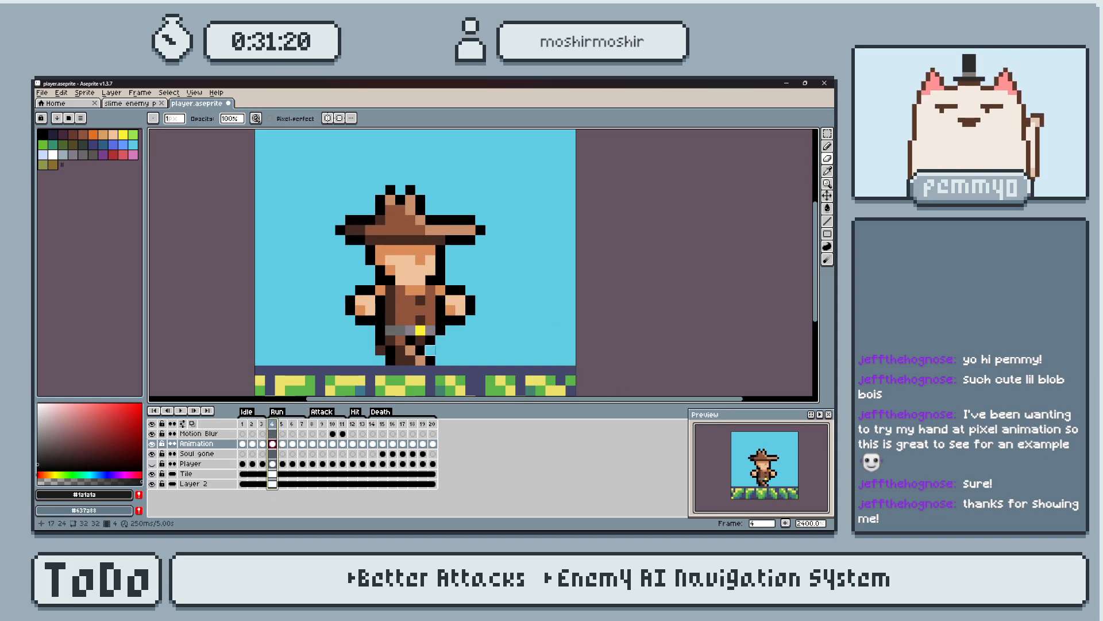
scroll(465, 305, down, 2)
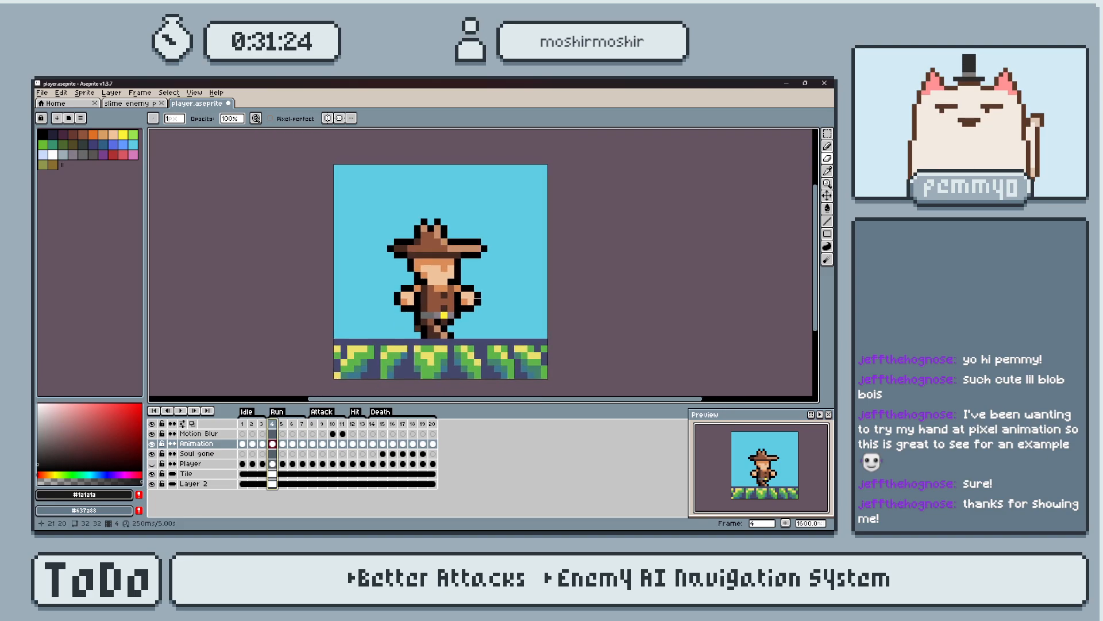
key(comma)
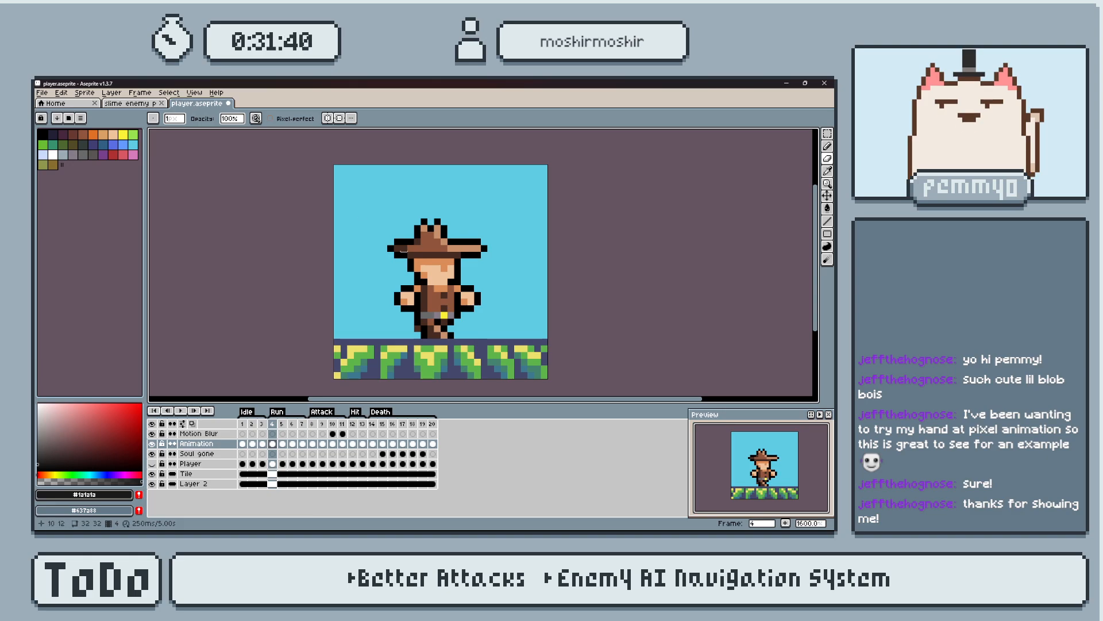
click(42, 92)
mouse_move(89, 122)
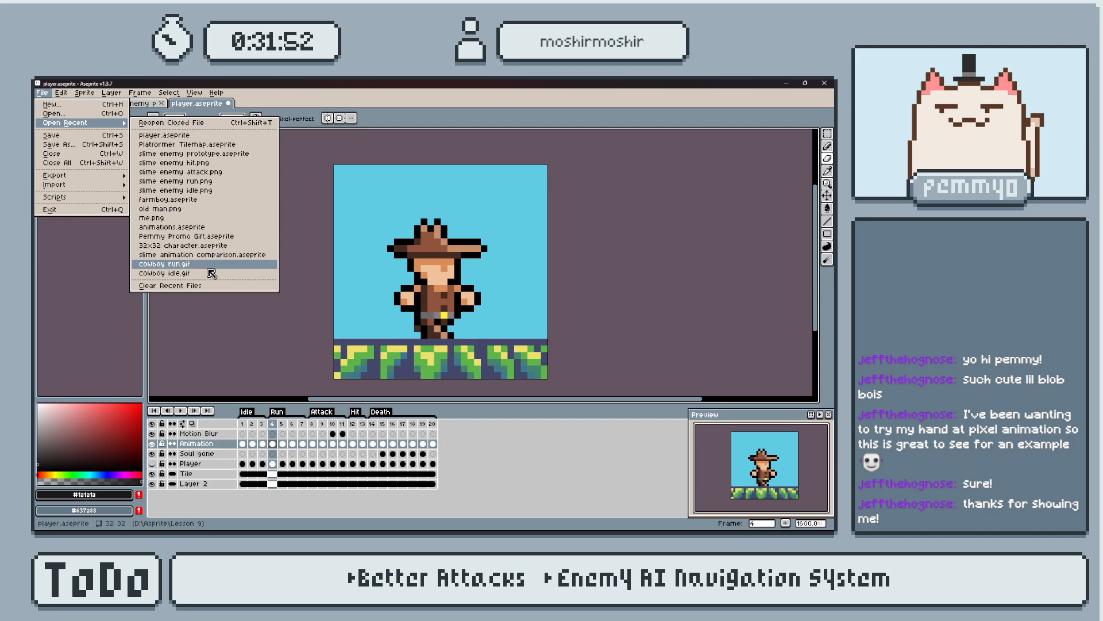
click(91, 115)
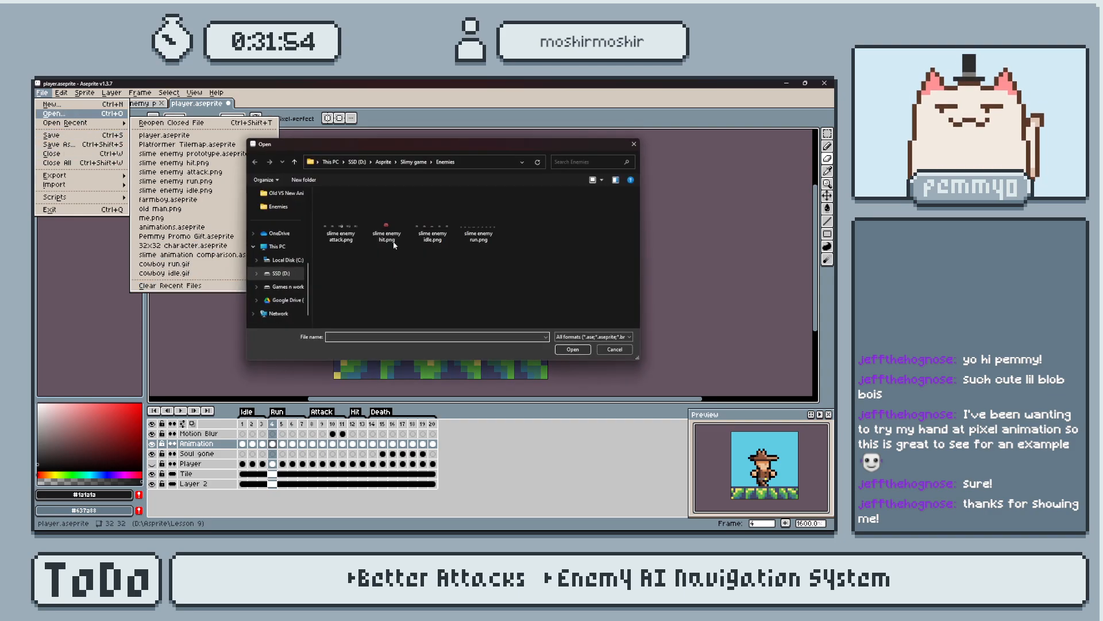
click(415, 162)
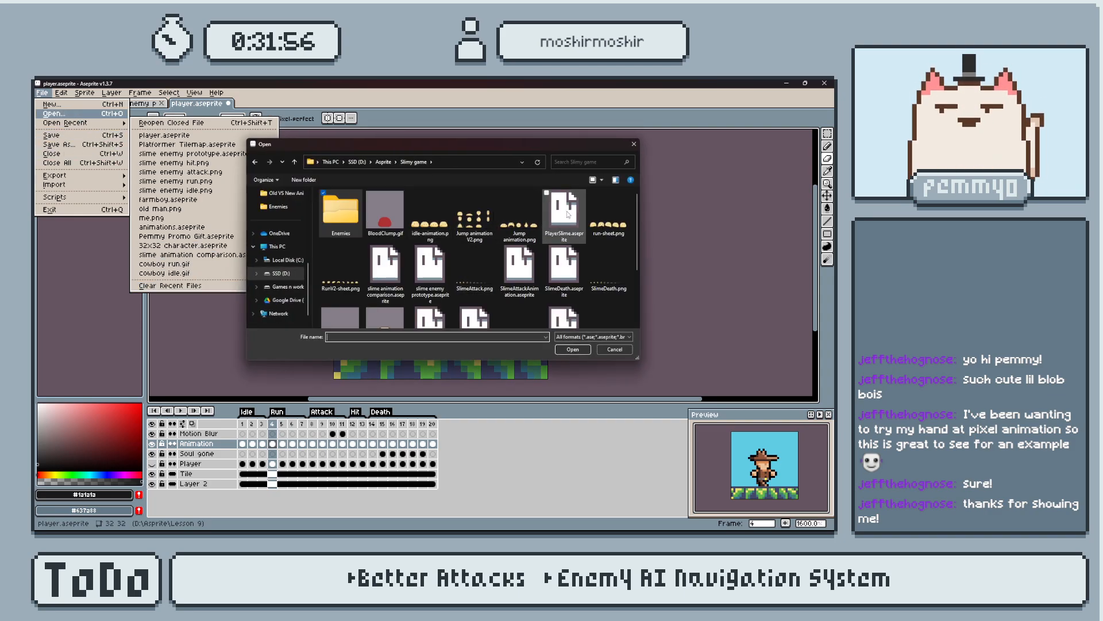
click(564, 216)
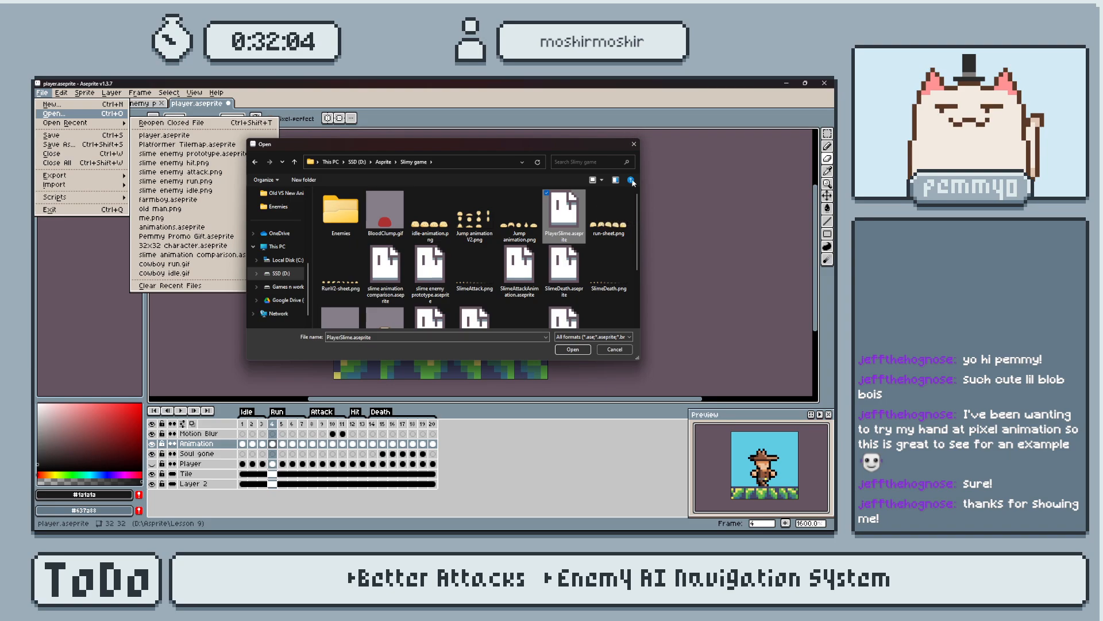
click(634, 144)
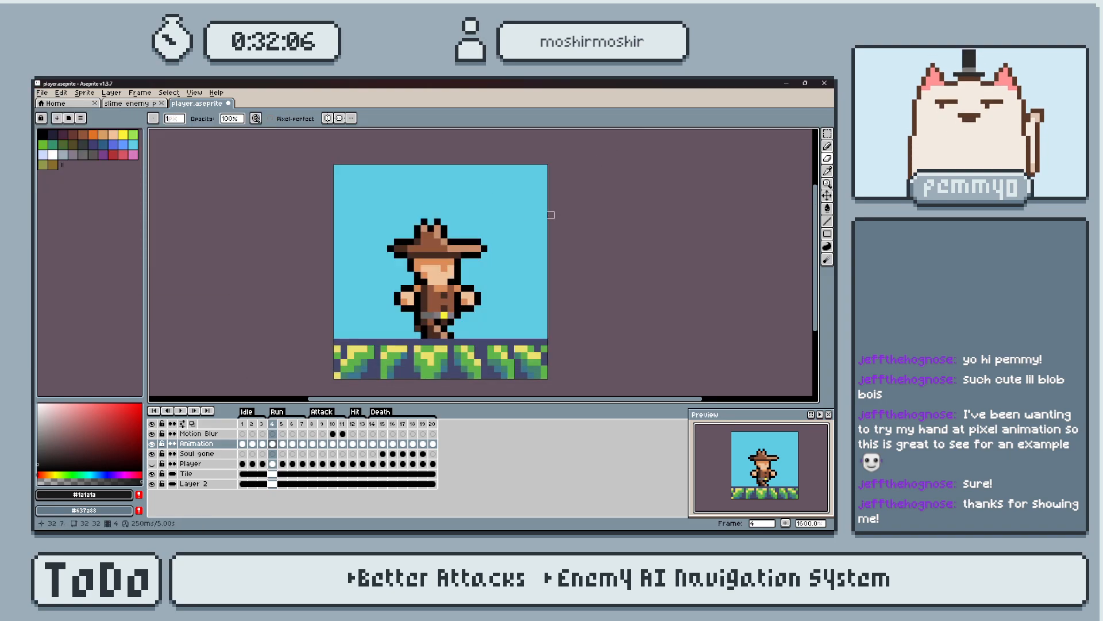
Play the cowboy's Run animation from frame 4.
key(alt+Tab)
key(alt+Tab)
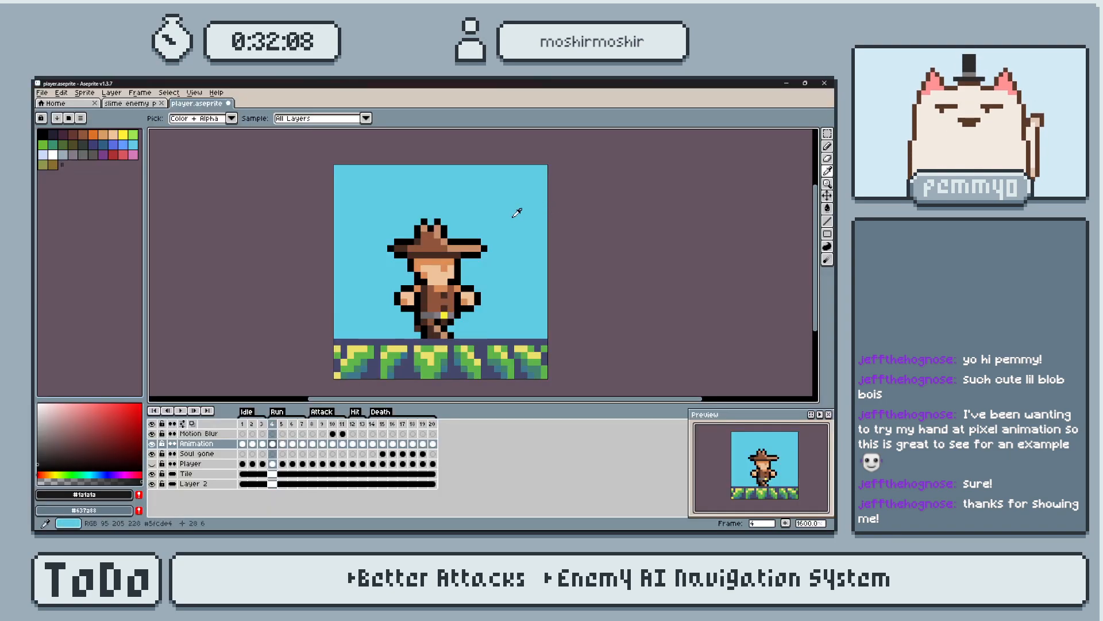
key(Return)
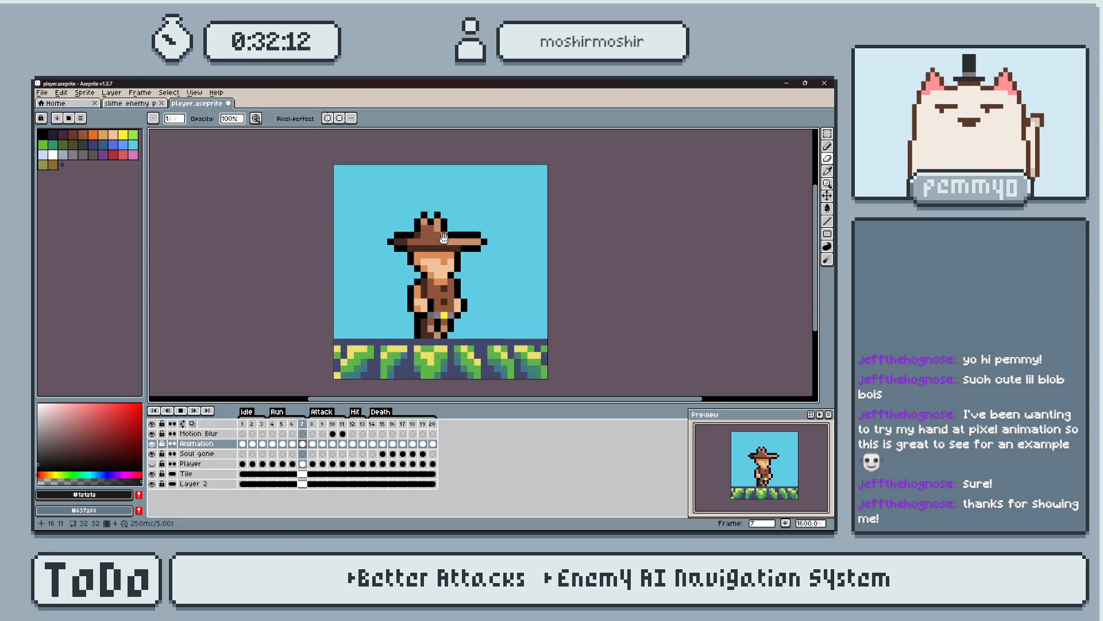
Switch to Godot and play the Death Animation of the Player scene's AnimatedSprite2D.
key(alt+Tab)
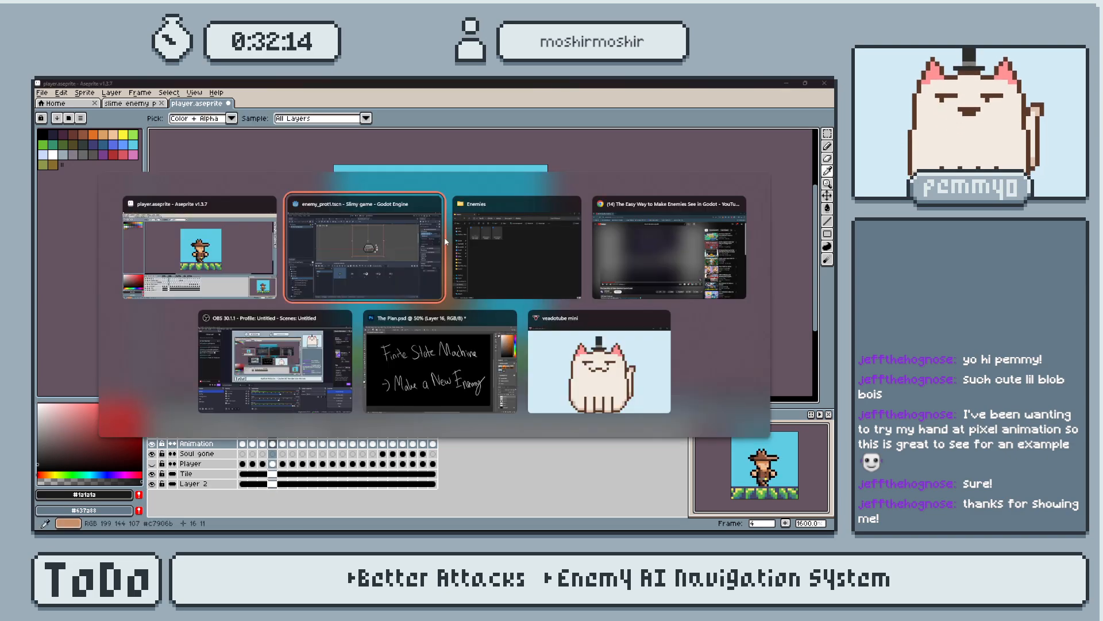
click(227, 411)
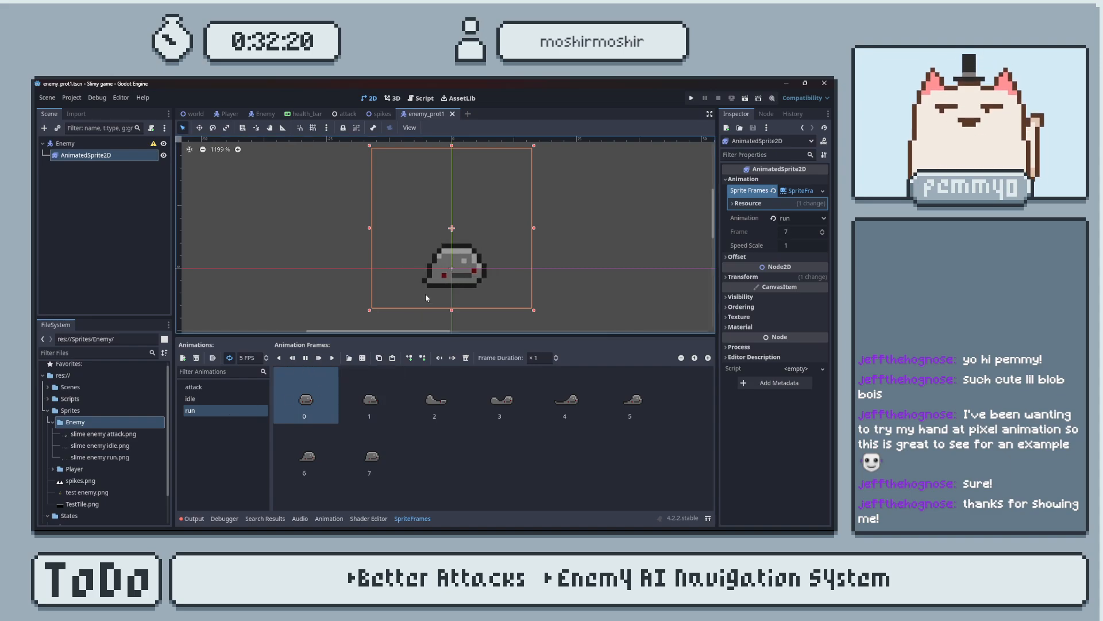
click(227, 114)
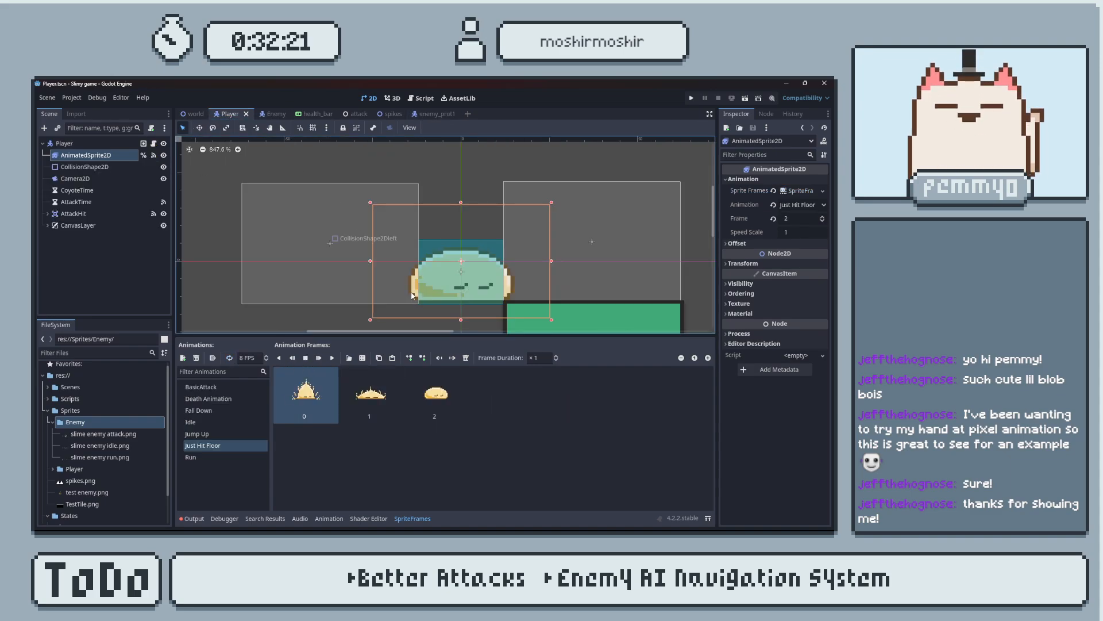
click(235, 401)
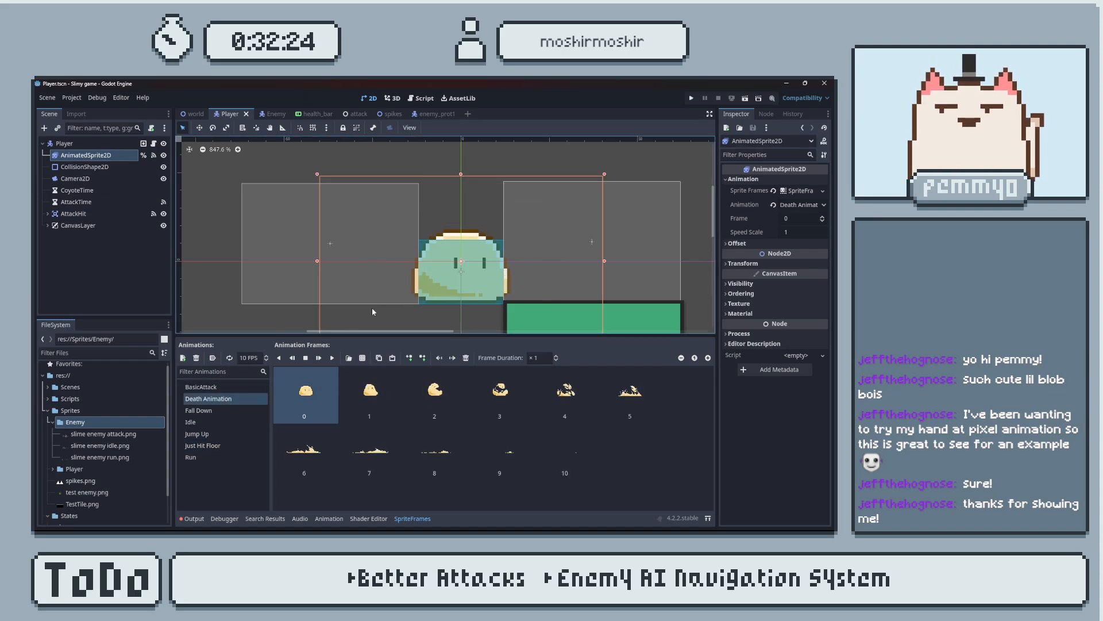
click(332, 358)
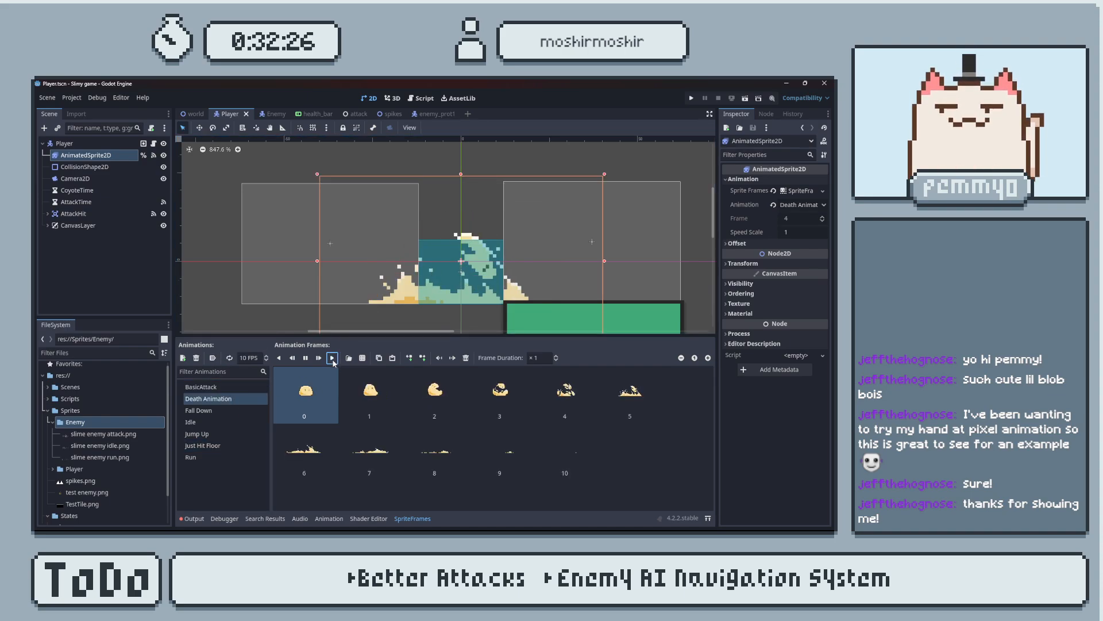
click(332, 358)
click(333, 358)
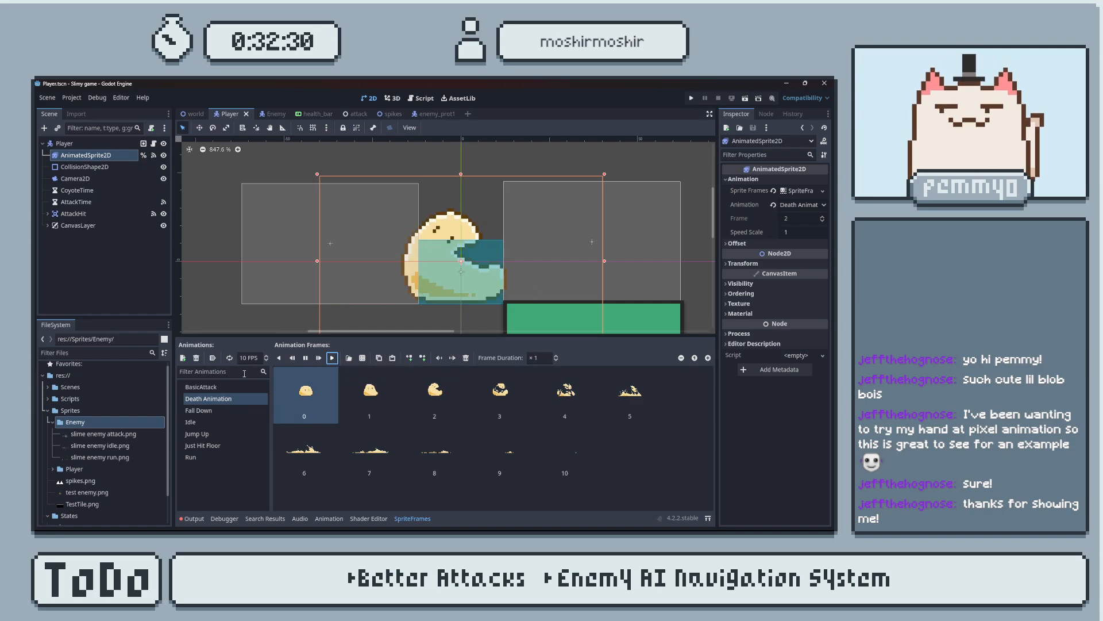
Play the player slime's BasicAttack animation several times.
click(238, 389)
click(246, 409)
click(246, 385)
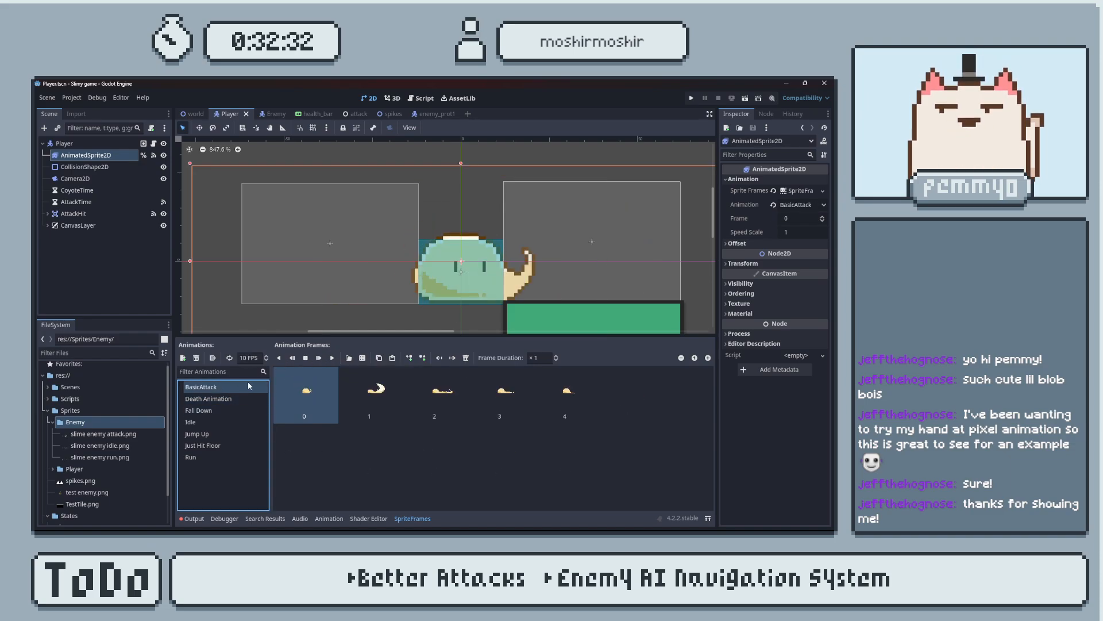
click(332, 358)
click(334, 359)
click(334, 360)
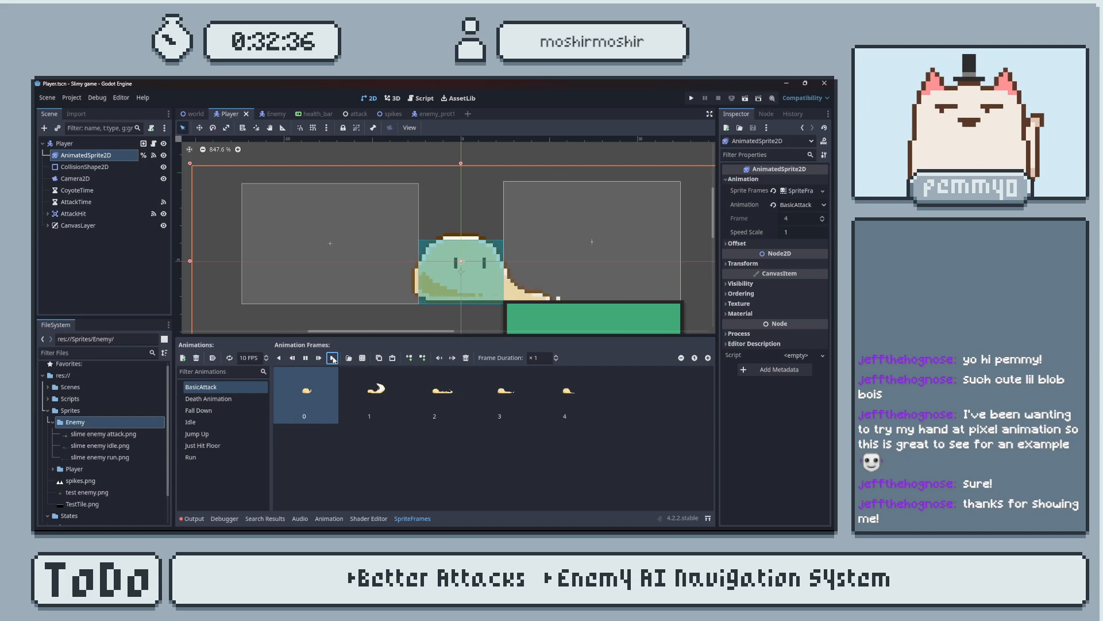
Switch back to Aseprite and play the cowboy's Attack and Hit animations.
key(alt+Tab)
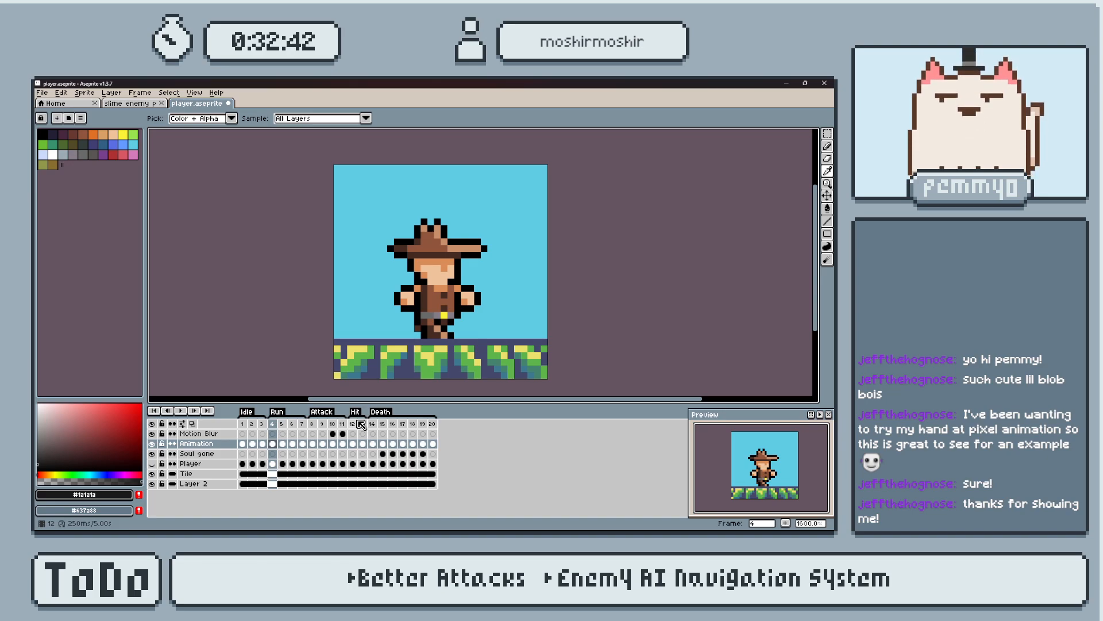
key(Return)
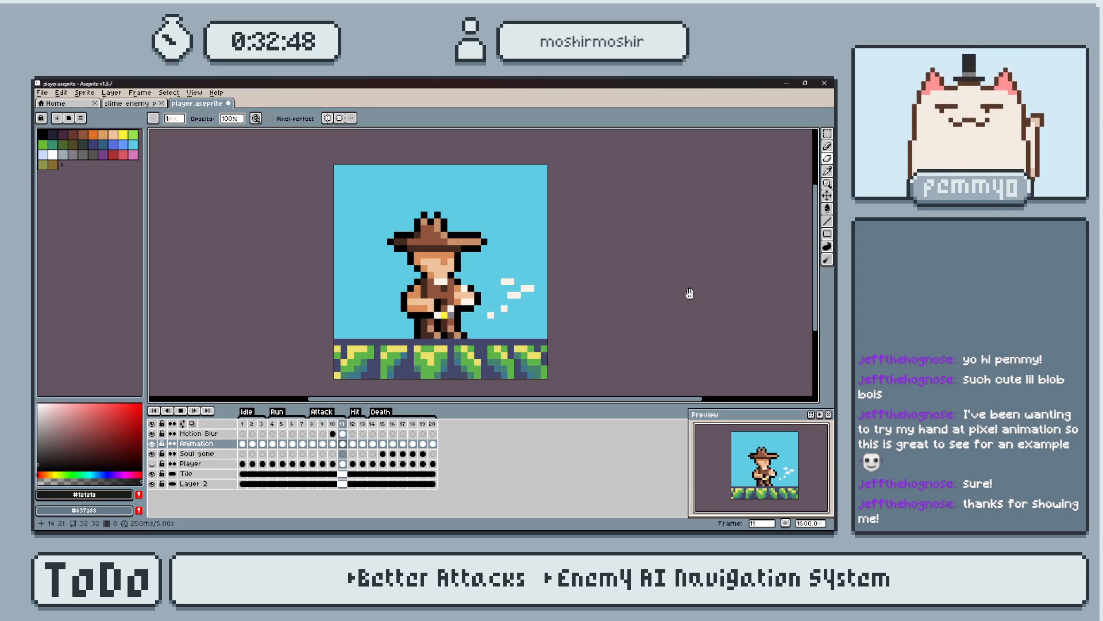
click(311, 426)
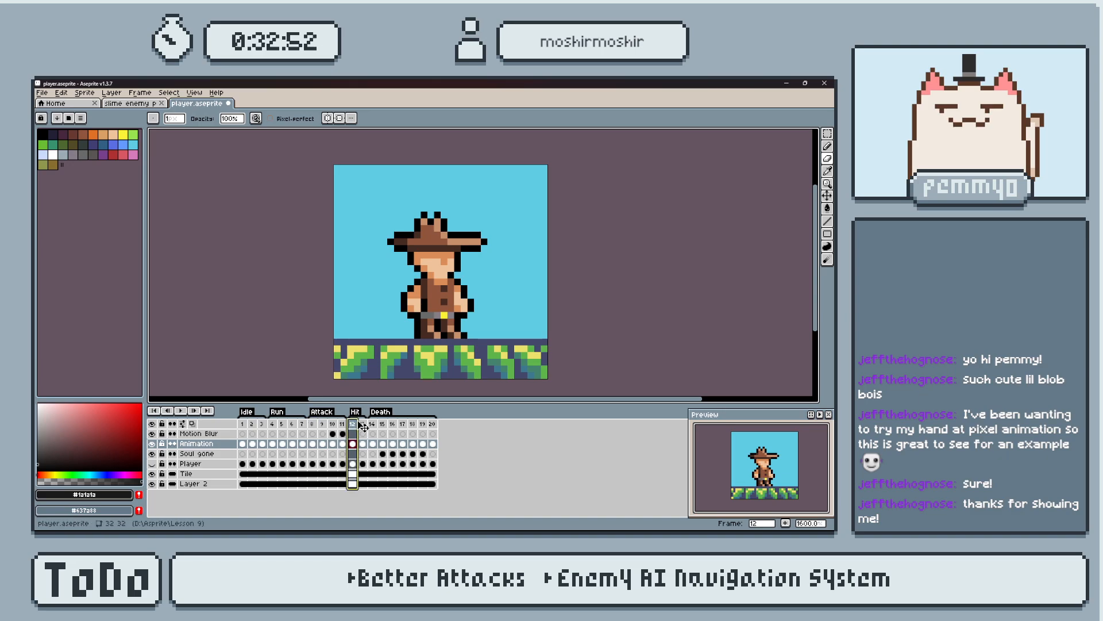
key(Return)
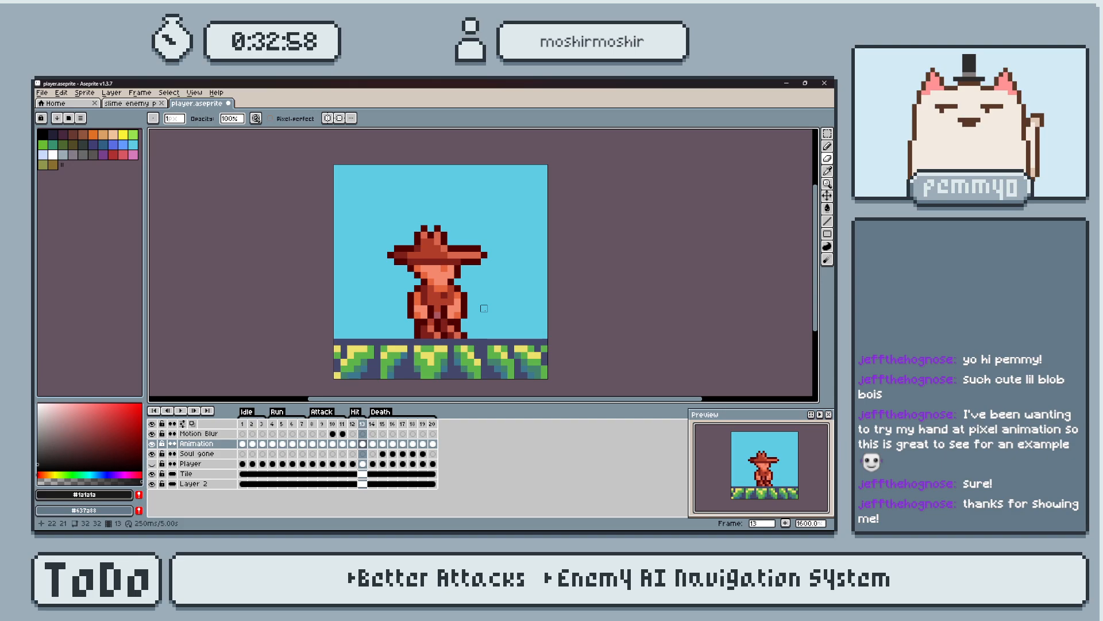
key(alt+Tab)
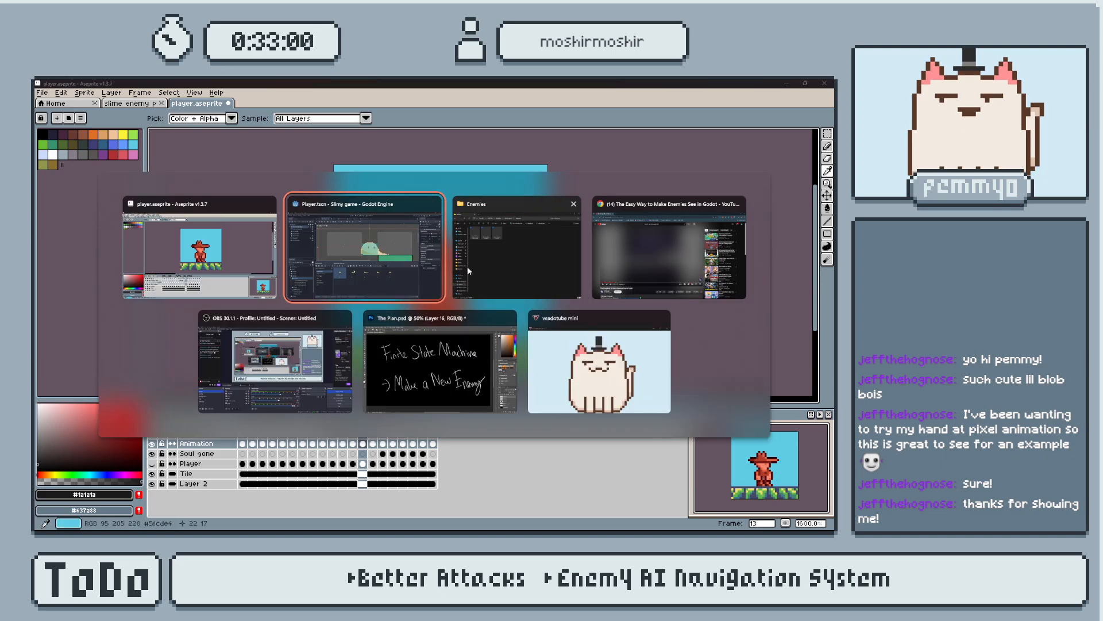
key(Escape)
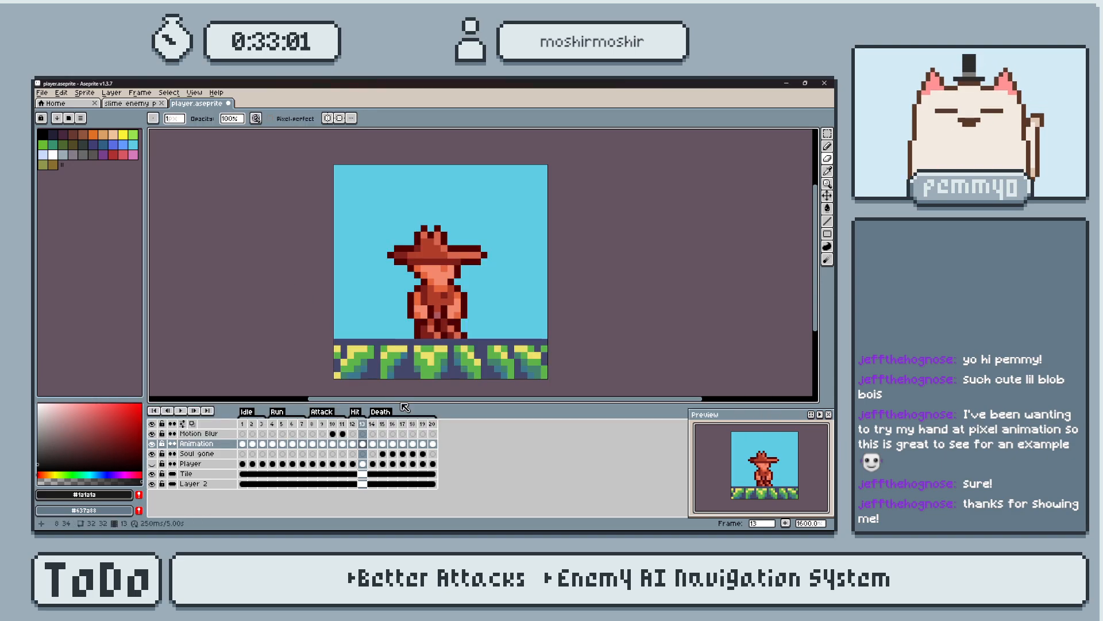
Show frame 14, the first frame of the cowboy's Death animation.
click(372, 425)
key(alt+Tab)
key(alt+Tab)
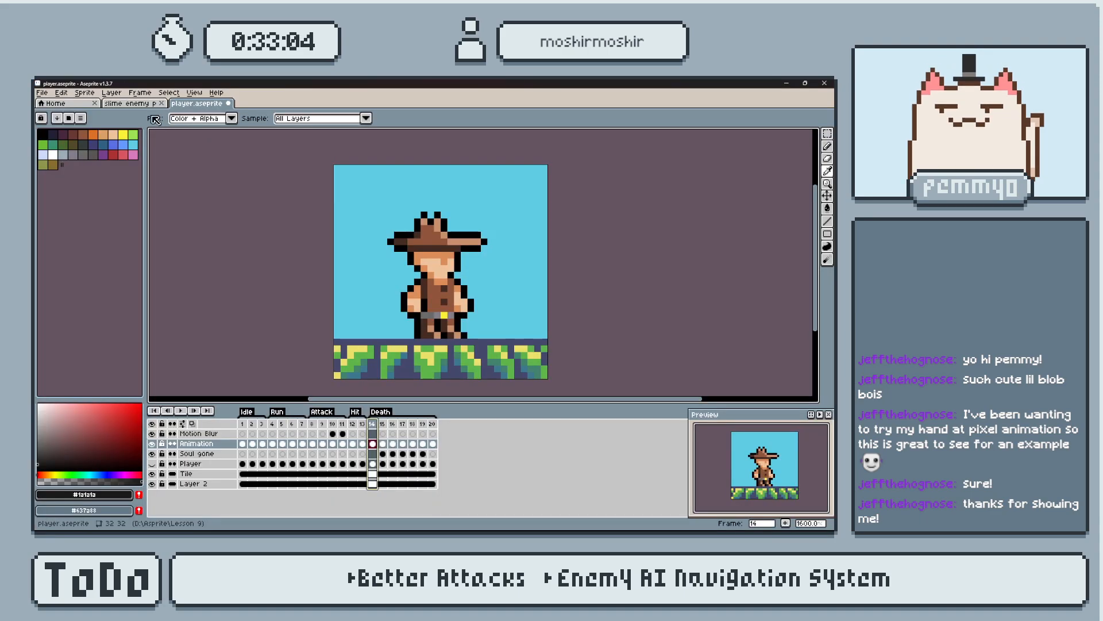
Switch to the slime enemy prototype file and try shifting the upper part of the slime down one pixel on frame 20.
click(142, 105)
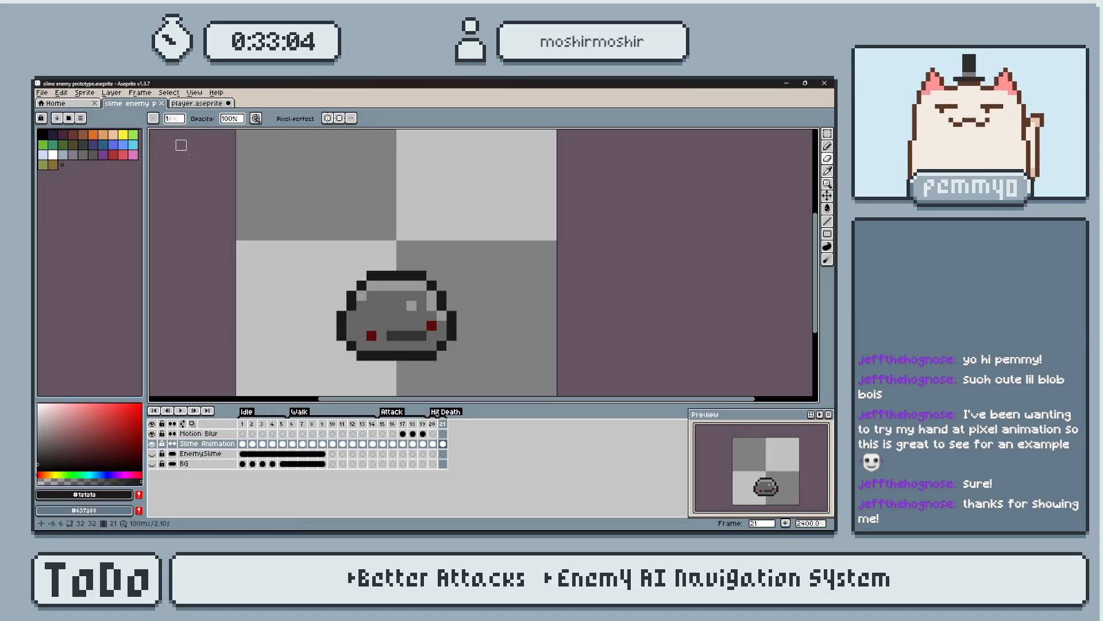
click(432, 424)
scroll(454, 275, up, 2)
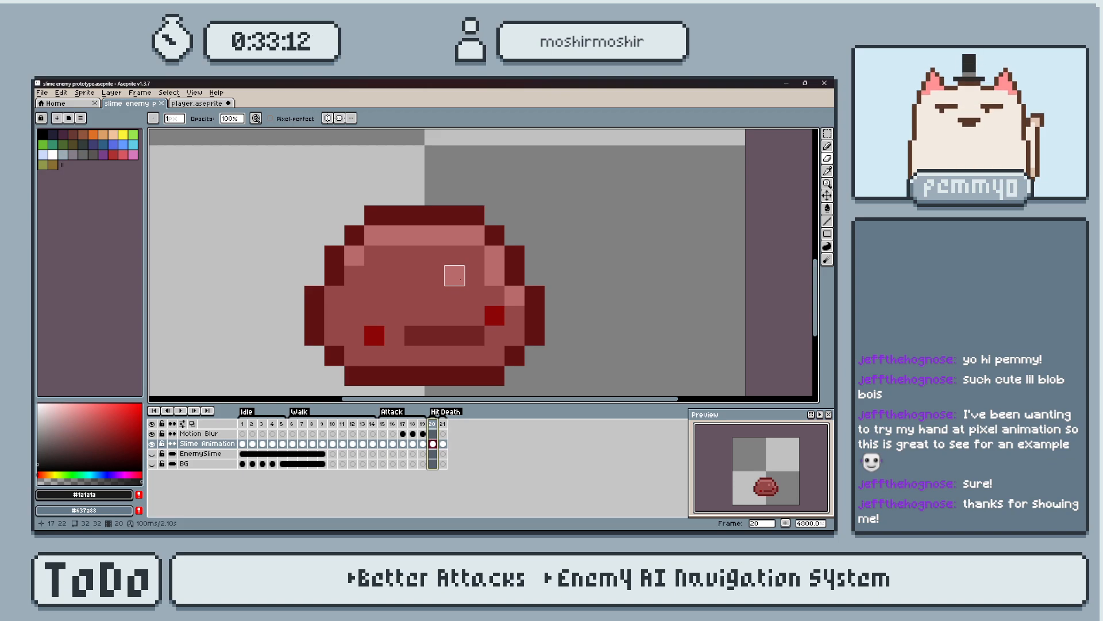
drag(314, 174, 546, 281)
key(Down)
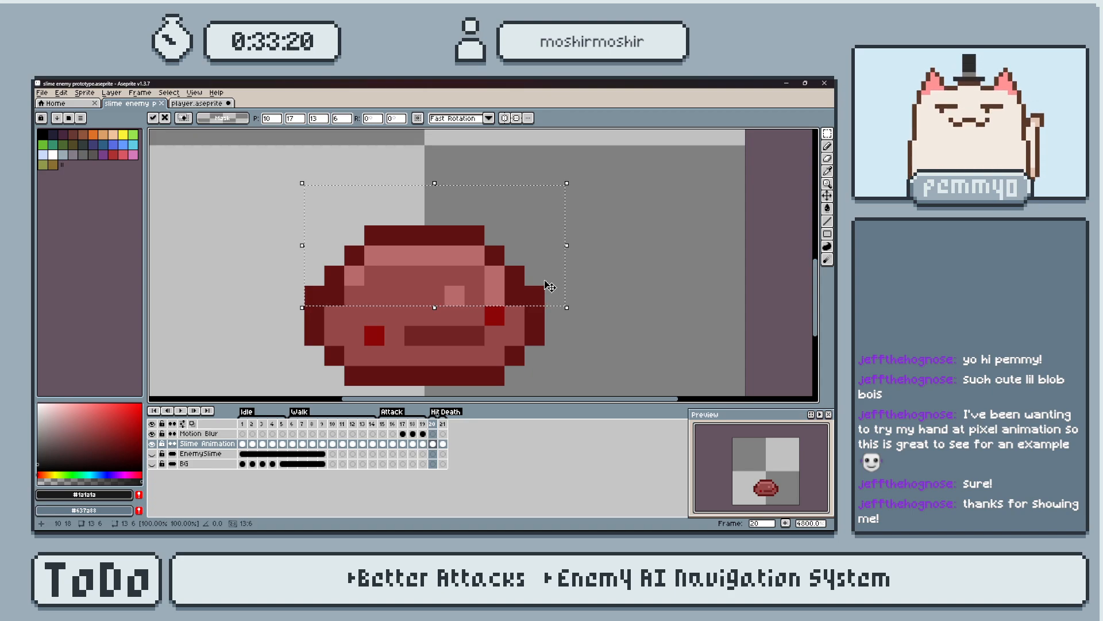
key(Up)
key(ctrl+d)
scroll(503, 264, down, 2)
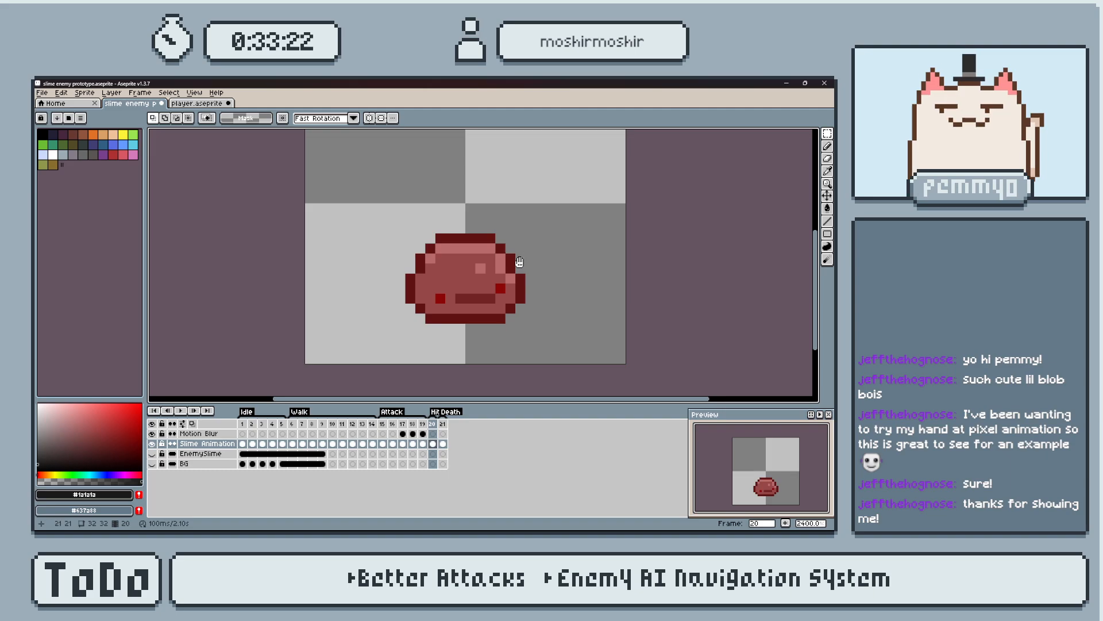
middle_drag(519, 261, 523, 273)
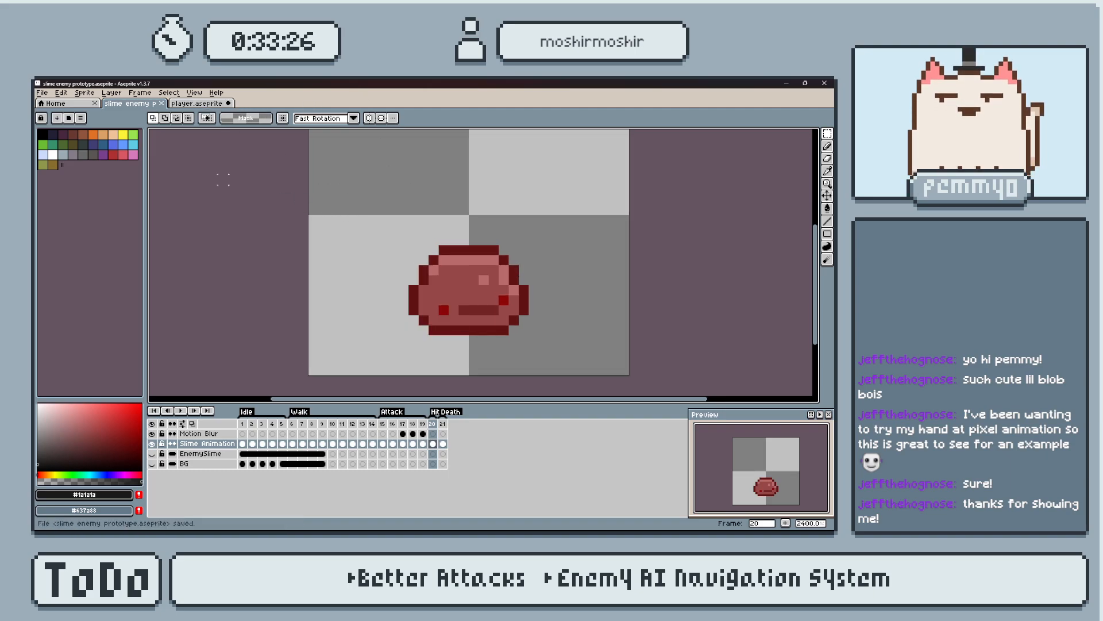
Return to the player.aseprite file and play the cowboy's Death animation from frame 14.
key(ctrl+Tab)
scroll(466, 227, up, 2)
scroll(465, 227, down, 2)
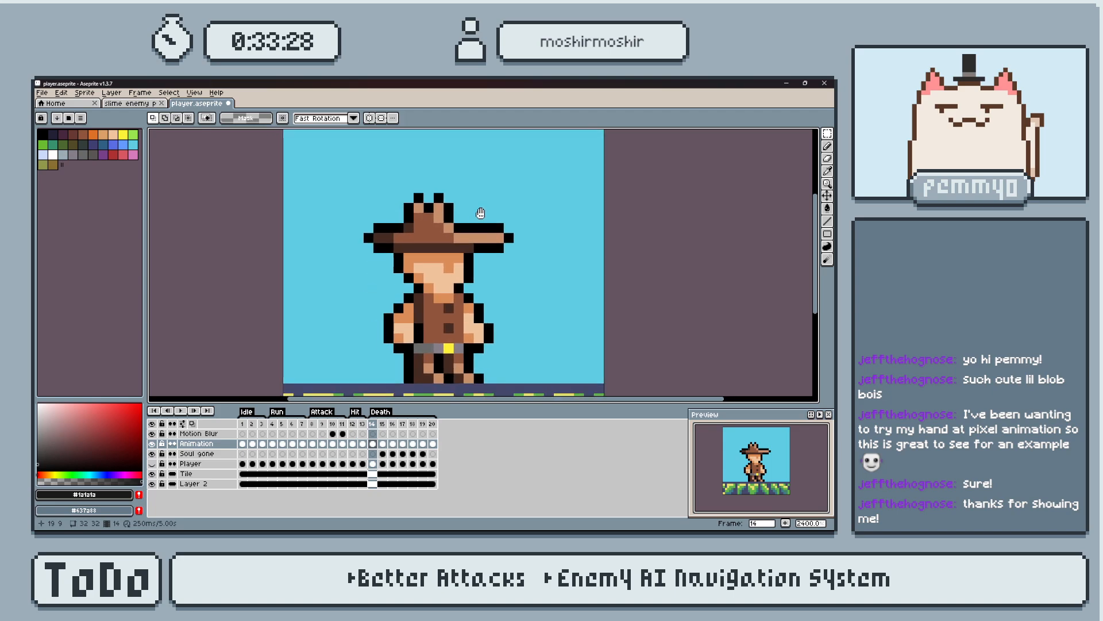
middle_drag(510, 282, 507, 290)
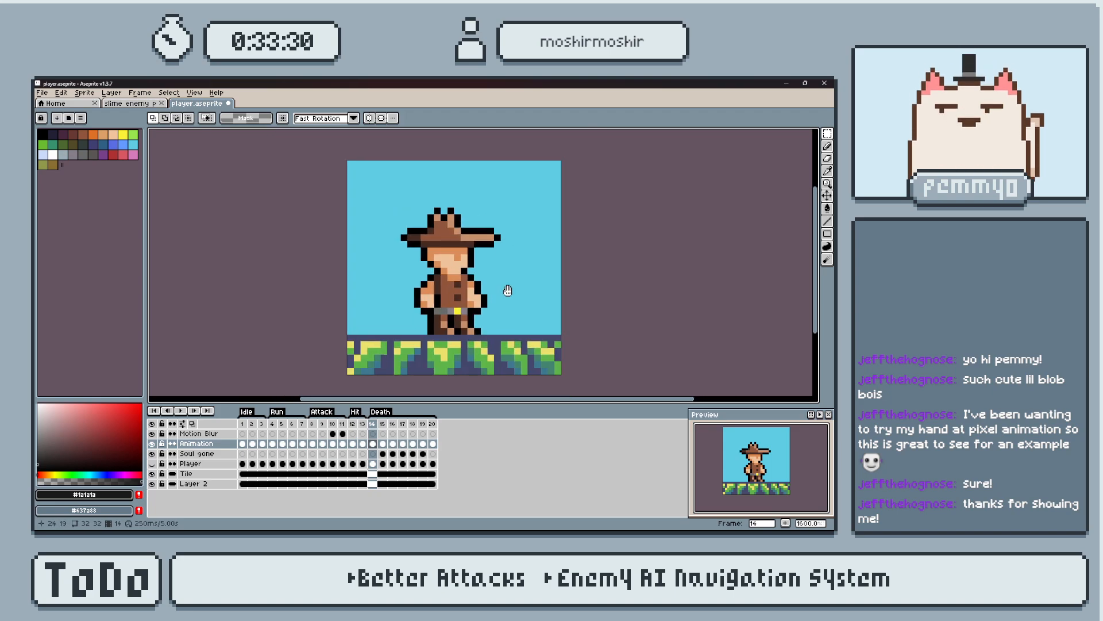
key(Return)
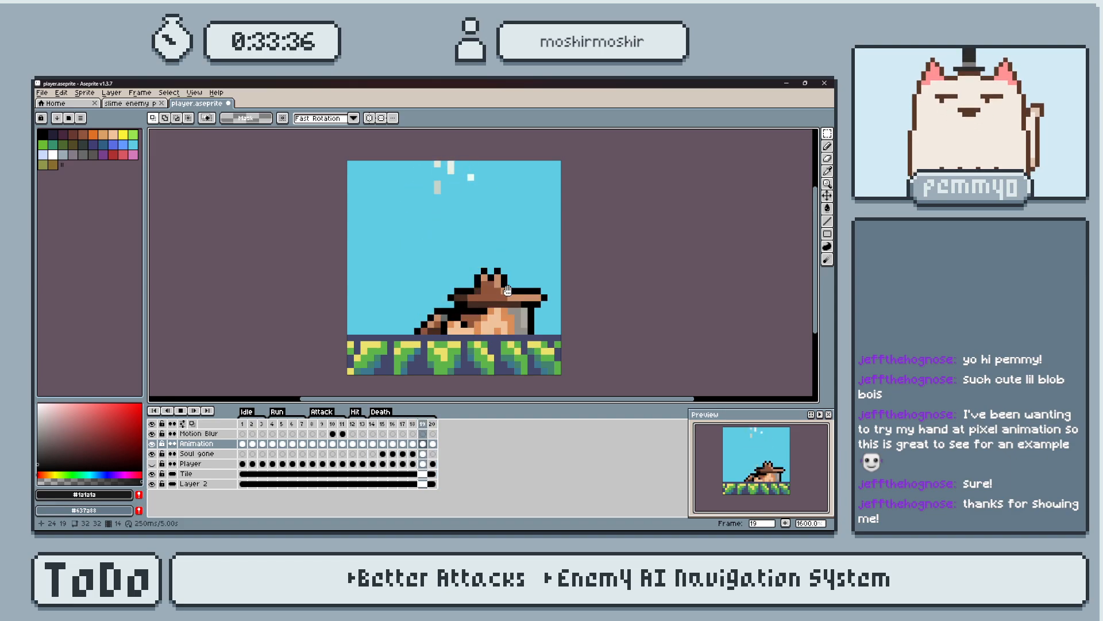
middle_drag(507, 290, 505, 303)
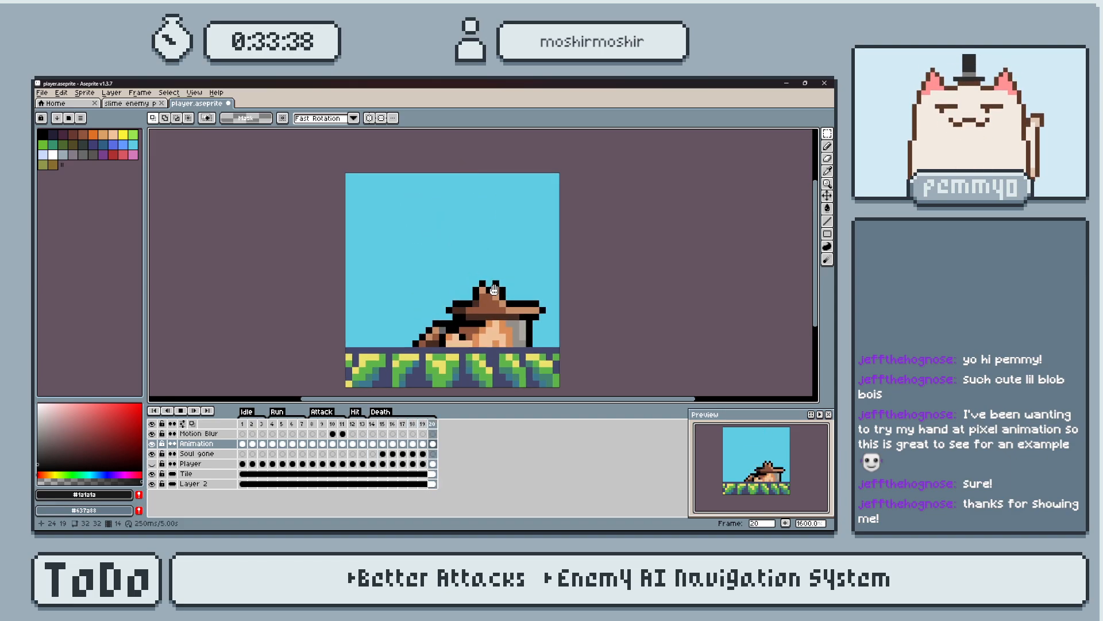
key(Return)
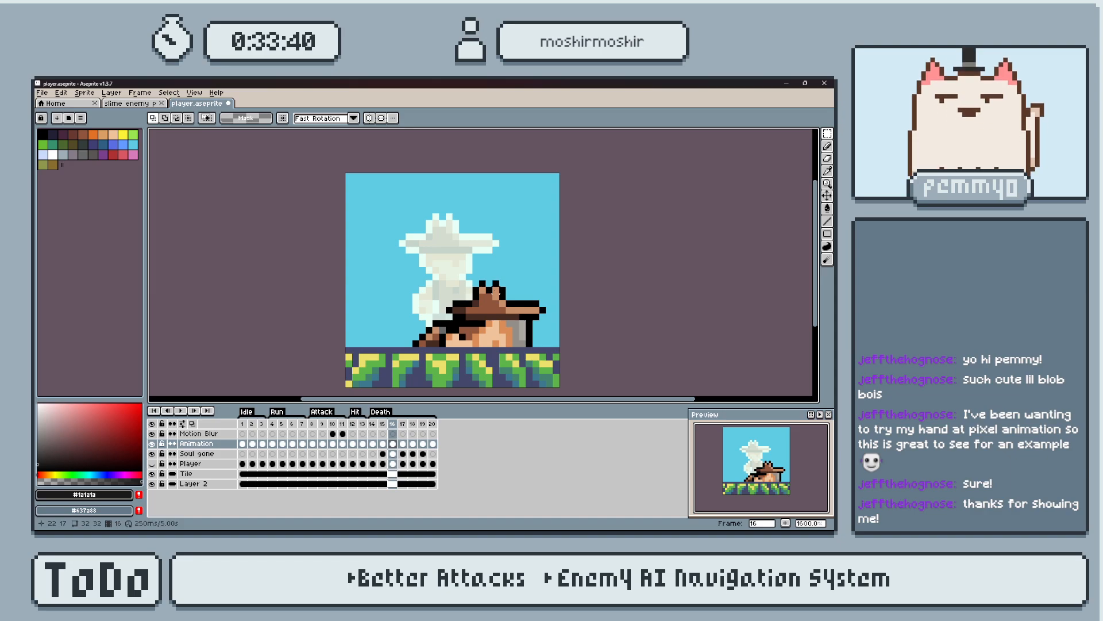
key(Right)
key(Right)
key(Return)
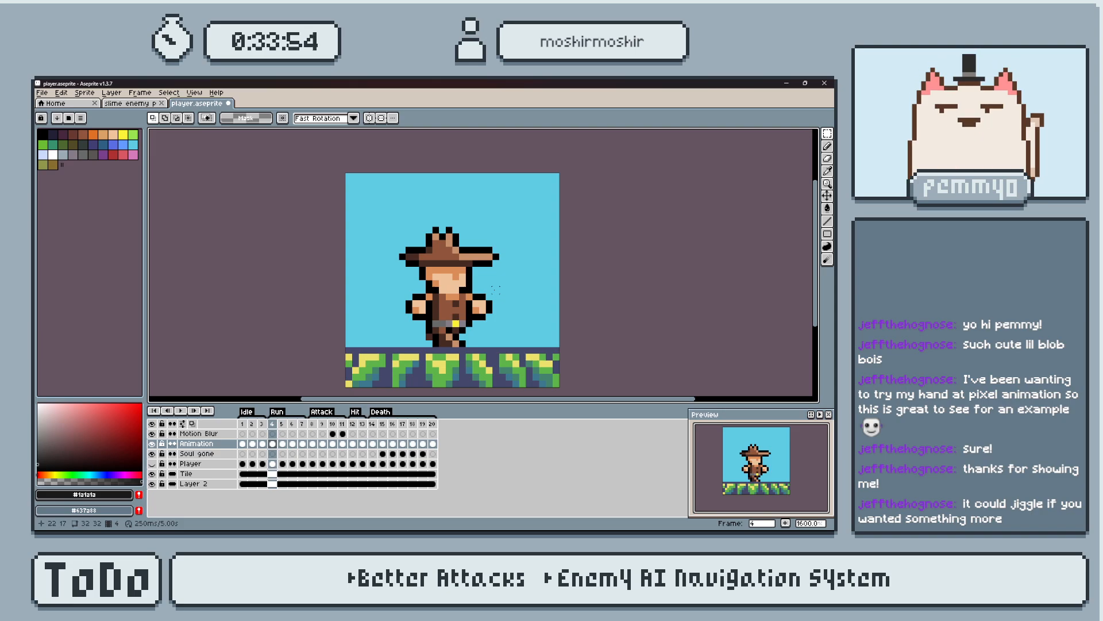
Save the player file and go to Death frame 21 in the slime enemy prototype file.
key(ctrl+s)
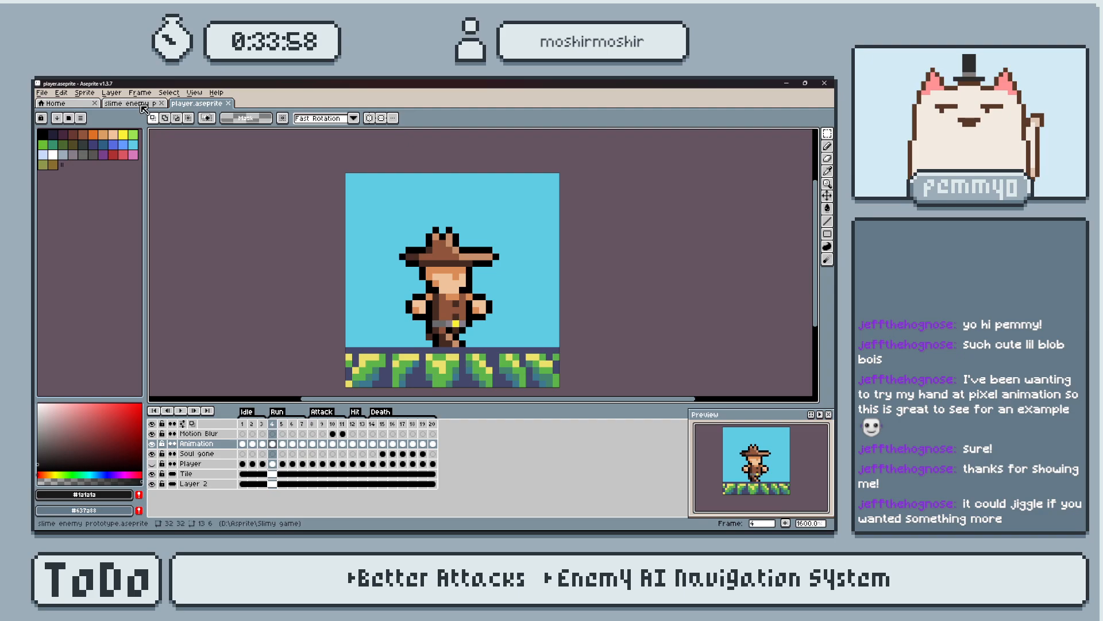
click(143, 108)
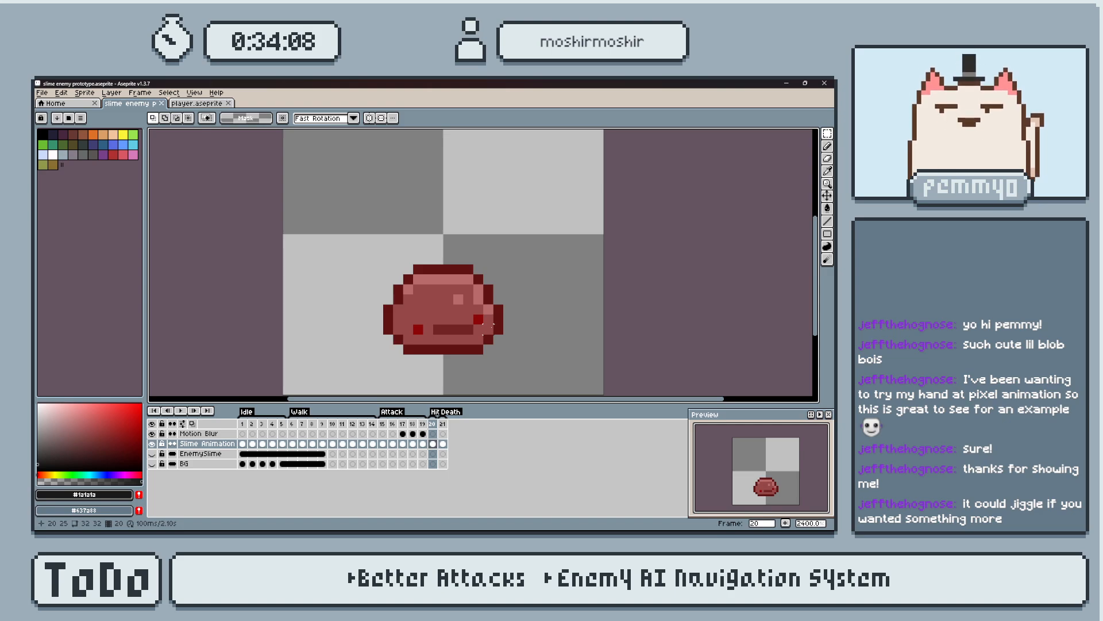
scroll(492, 324, up, 1)
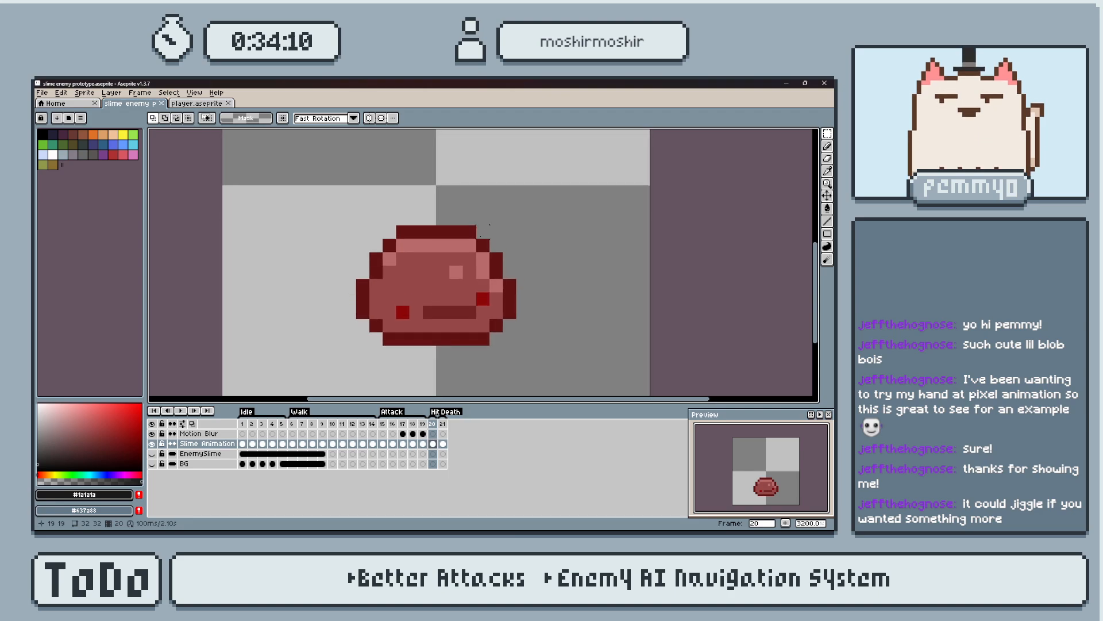
scroll(489, 224, down, 1)
middle_drag(481, 235, 471, 277)
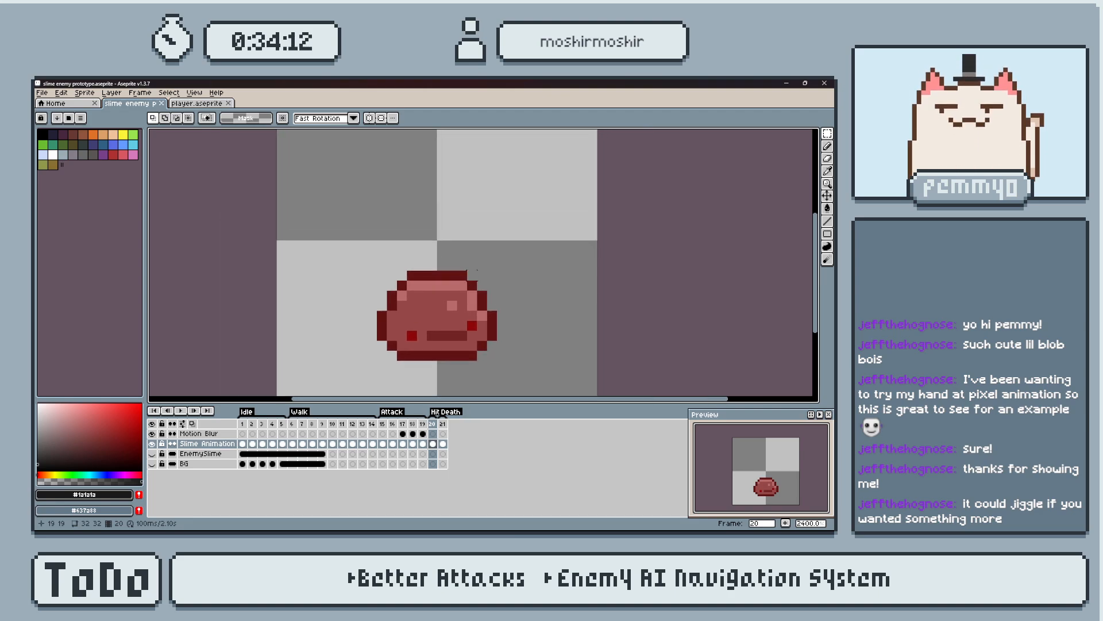
scroll(477, 269, down, 1)
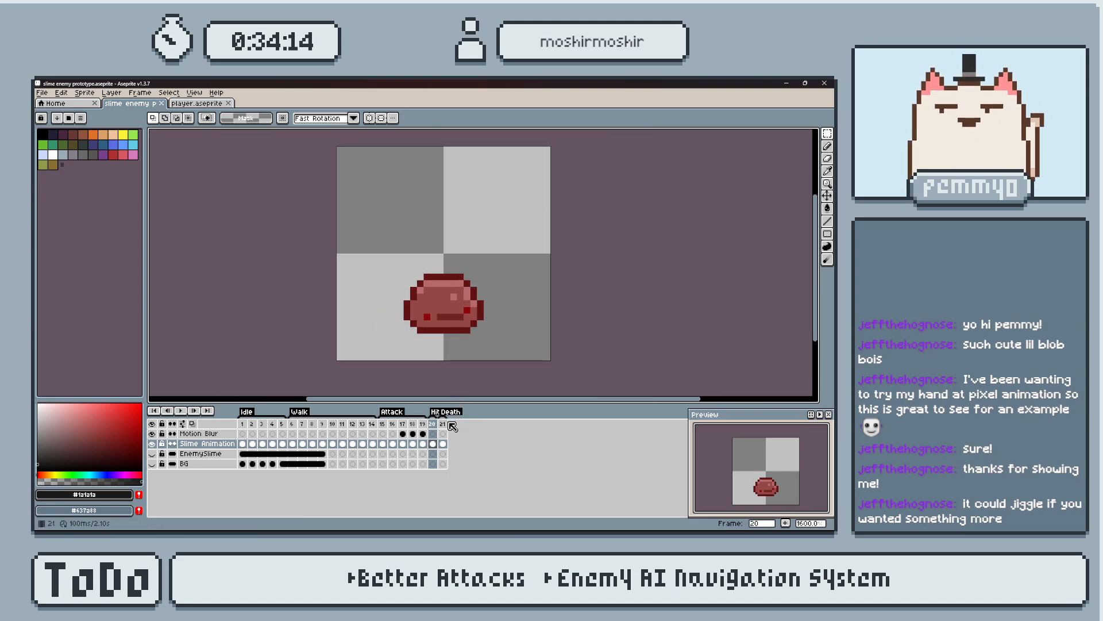
key(Right)
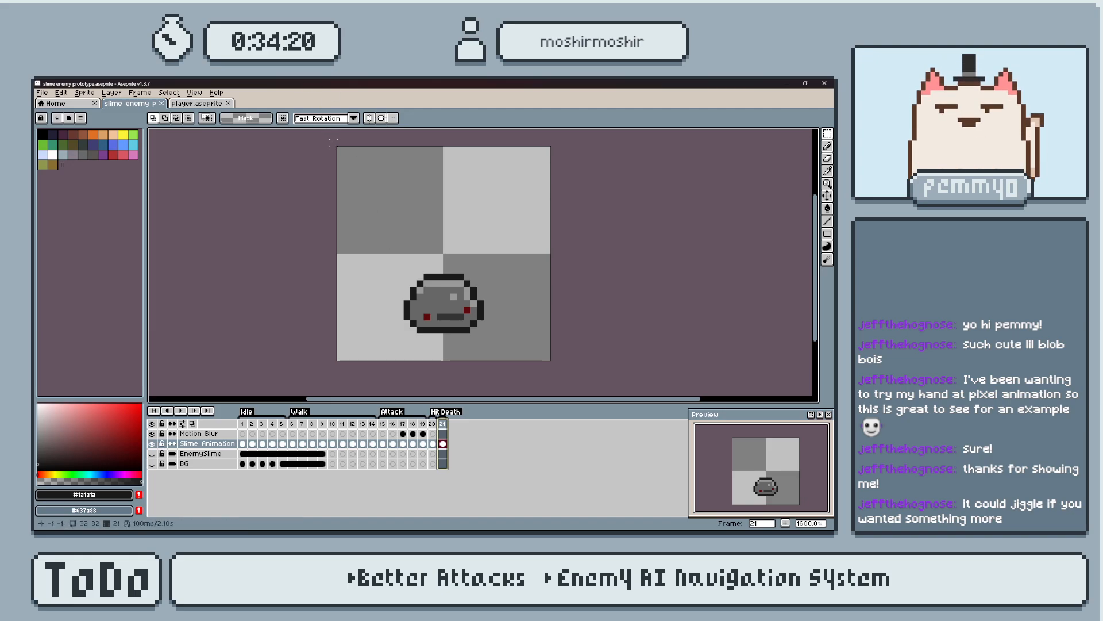
Close the player.aseprite file, leaving only the slime enemy prototype open.
click(208, 105)
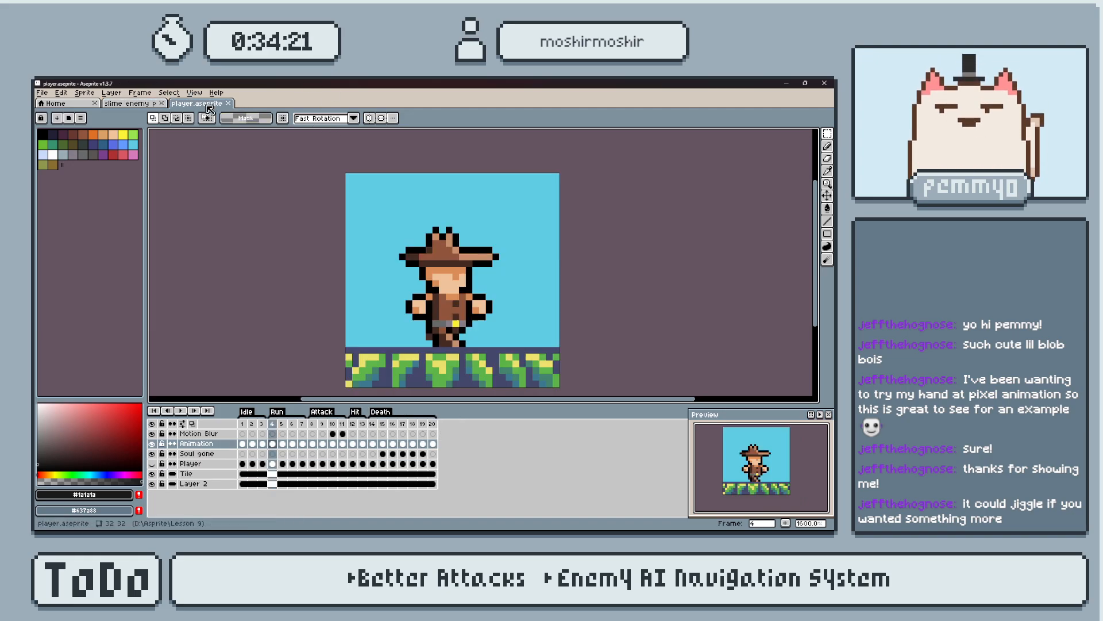
click(152, 104)
click(228, 103)
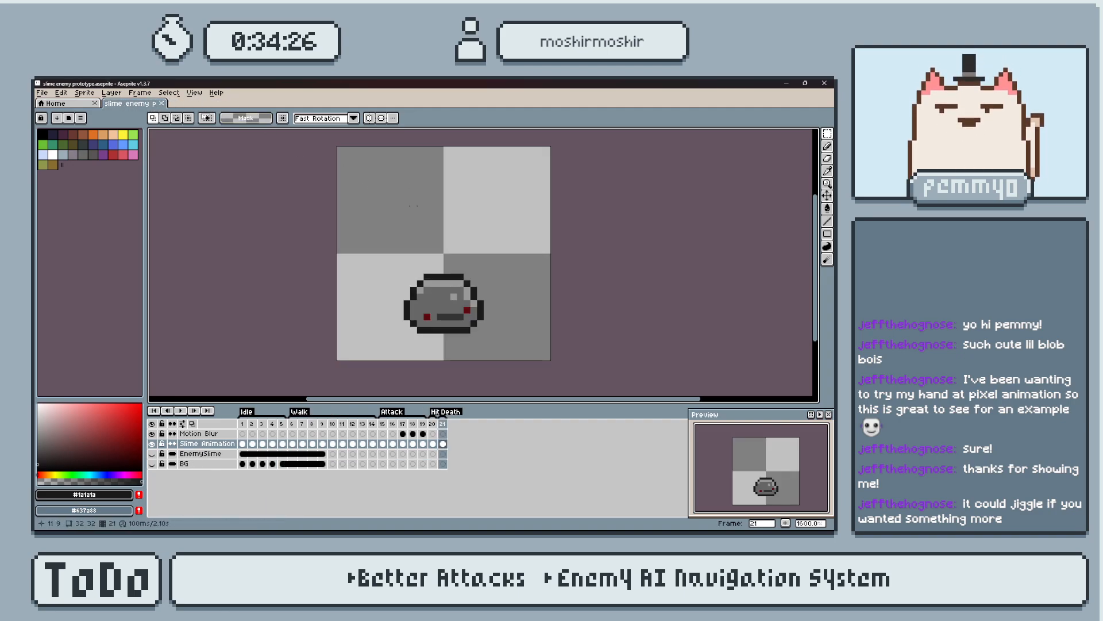
Fill the slime's mouth and eyes on frame 21 with the body gray #666666.
scroll(513, 330, up, 3)
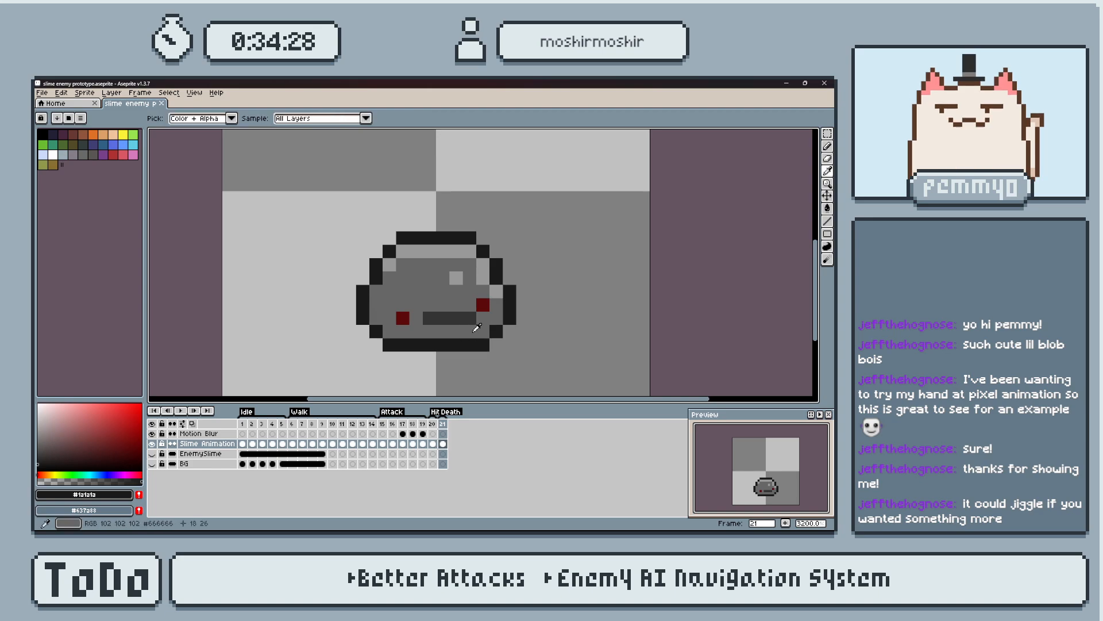
alt+click(467, 328)
key(g)
click(443, 316)
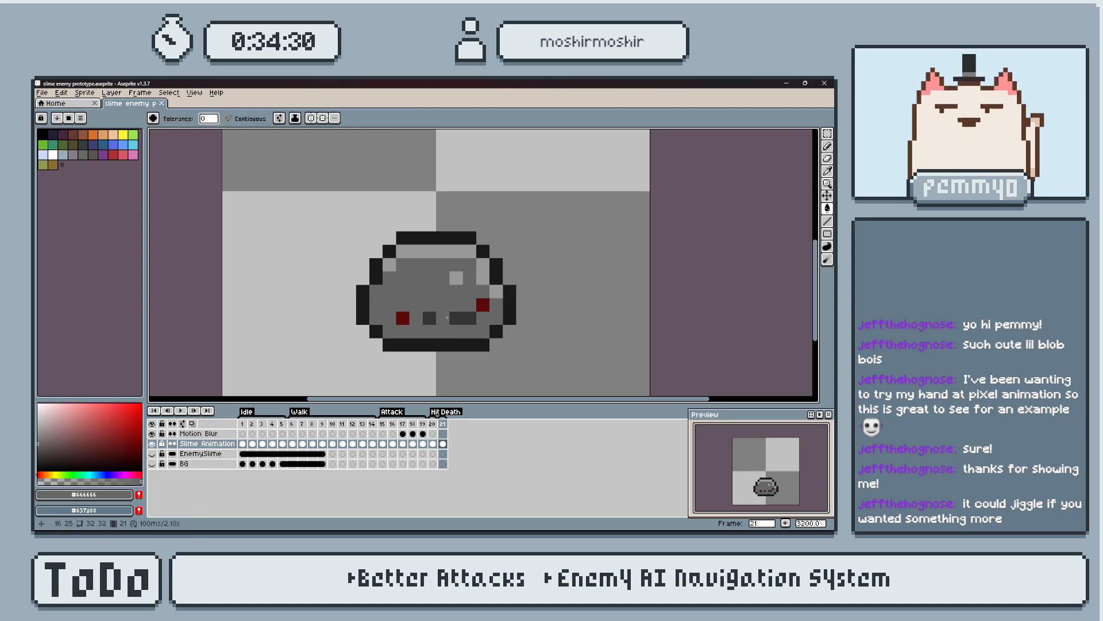
click(408, 318)
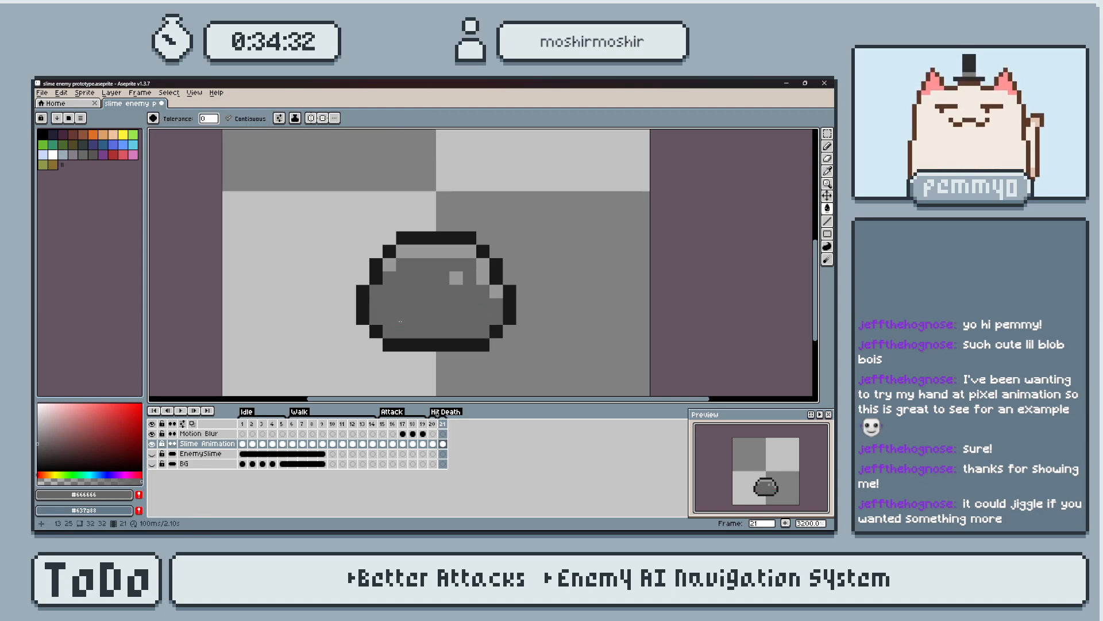
Fill the slime's highlights and outline on frame 21 with #666666, turning off contiguous filling for the remaining outline pixels.
click(459, 278)
click(483, 276)
click(449, 252)
click(390, 265)
click(496, 291)
click(508, 299)
click(496, 272)
click(481, 253)
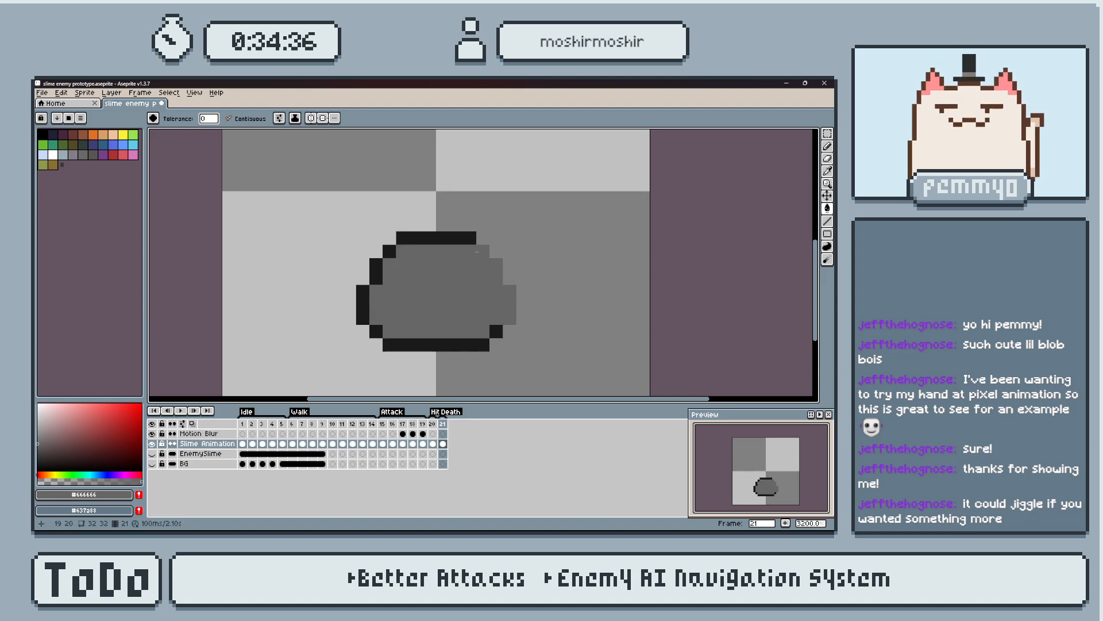
click(251, 119)
click(429, 236)
Add frame 22 as a copy of the solid gray slime and activate the Pencil tool.
key(b)
key(i)
key(alt+n)
key(b)
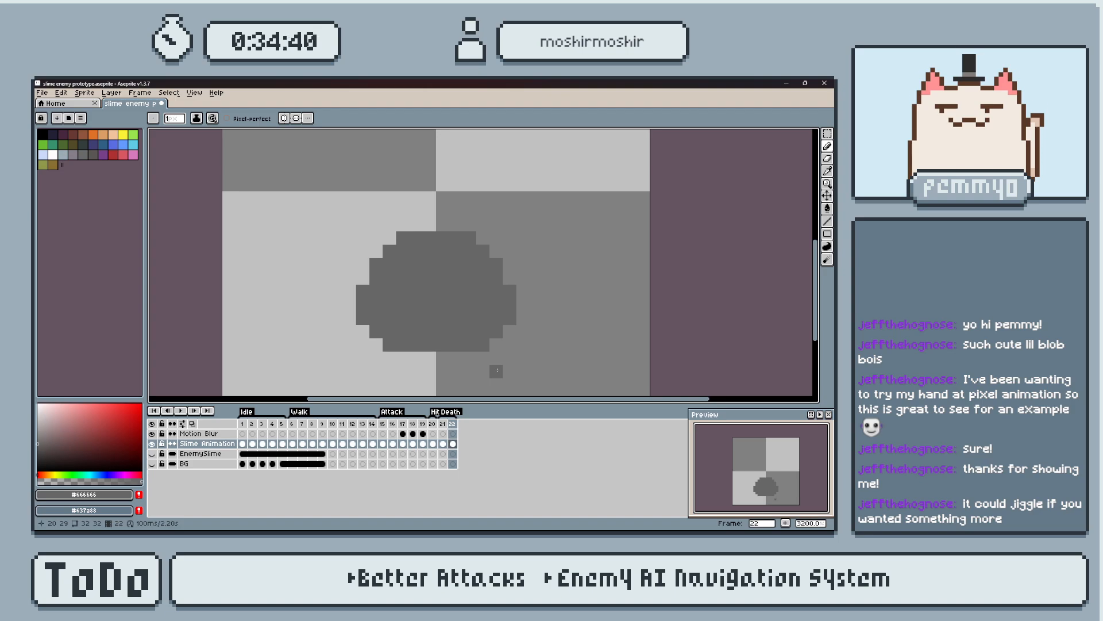
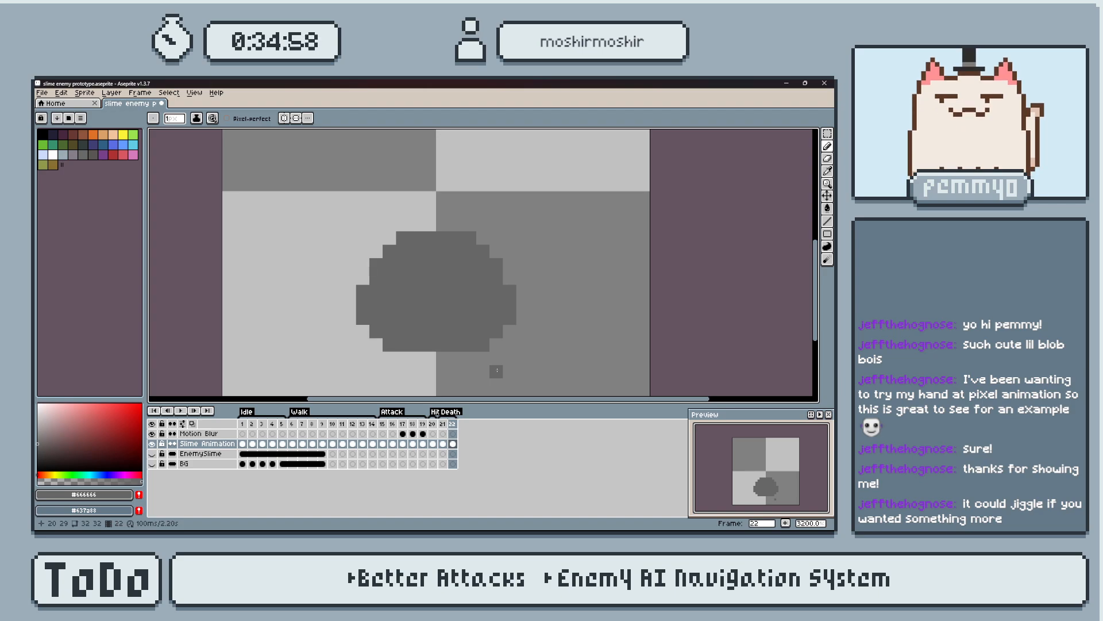
Split the slime on frame 22 by moving its right and left halves one pixel outward each.
key(m)
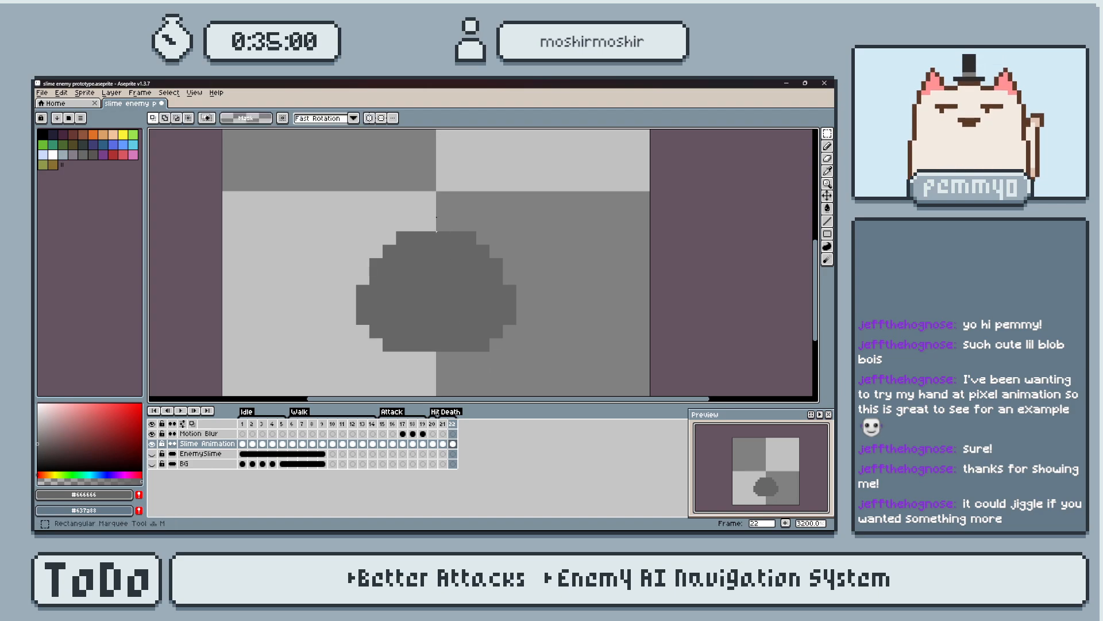
mouse_move(438, 220)
mouse_down()
mouse_move(535, 345)
mouse_move(535, 361)
mouse_up()
key(Right)
key(ctrl+d)
drag(309, 183, 440, 357)
key(Left)
key(ctrl+d)
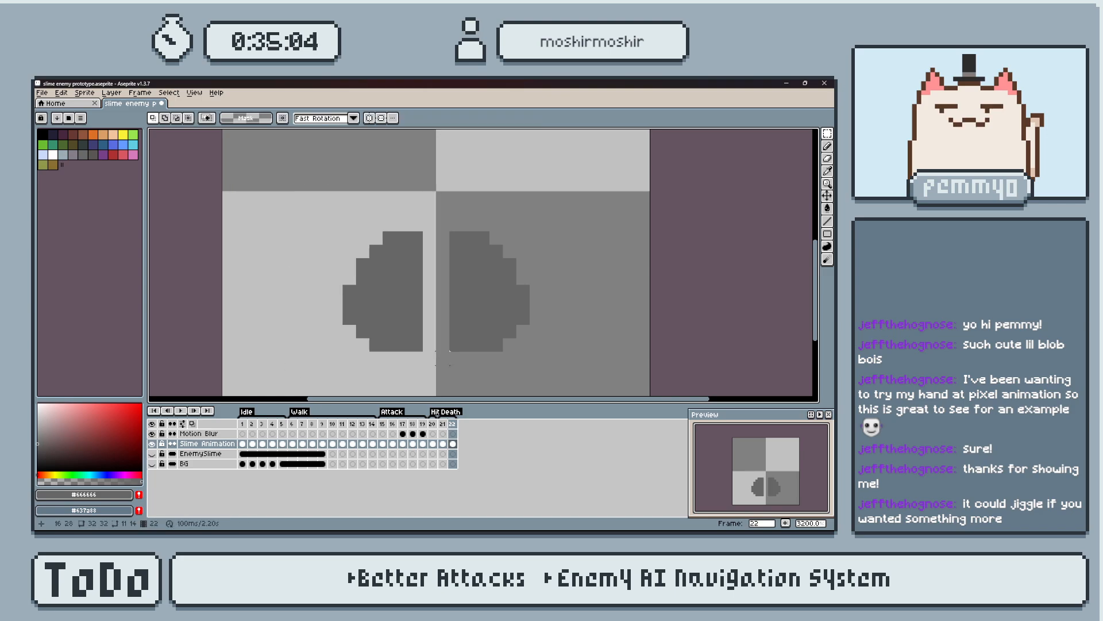
Try erasing the top row of both slime halves on frame 22, and undo the erasing and the left half's shift.
key(e)
drag(375, 236, 497, 252)
key(ctrl+z)
drag(375, 236, 505, 251)
key(ctrl+z)
drag(375, 236, 520, 224)
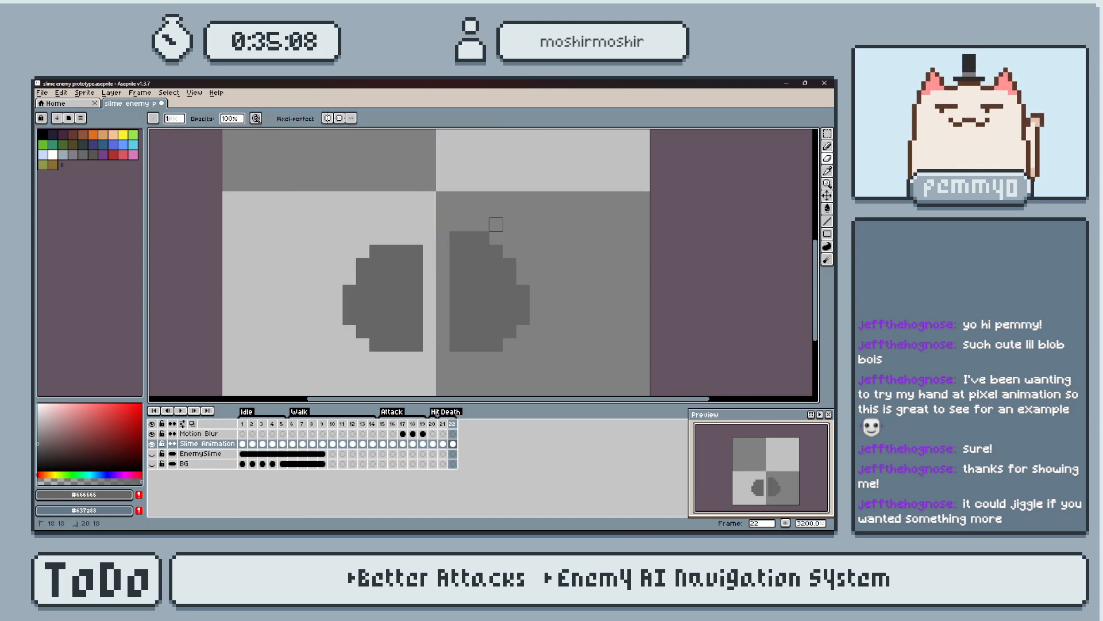
drag(429, 238, 456, 251)
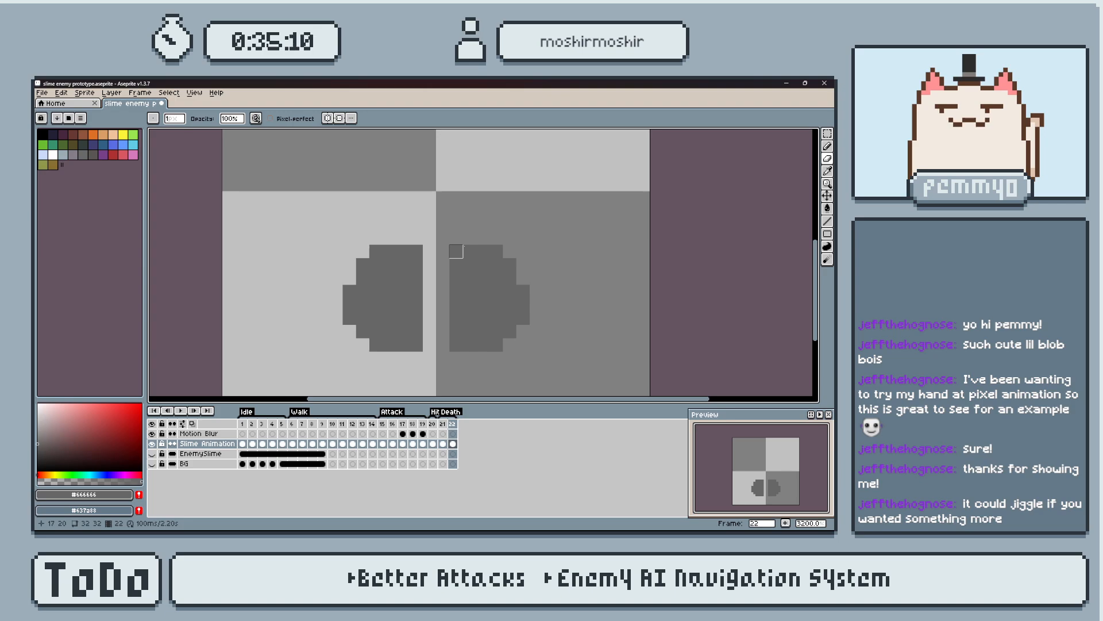
key(ctrl+z)
key(ctrl+z)
key(ctrl+z)
key(ctrl+z)
key(ctrl+z)
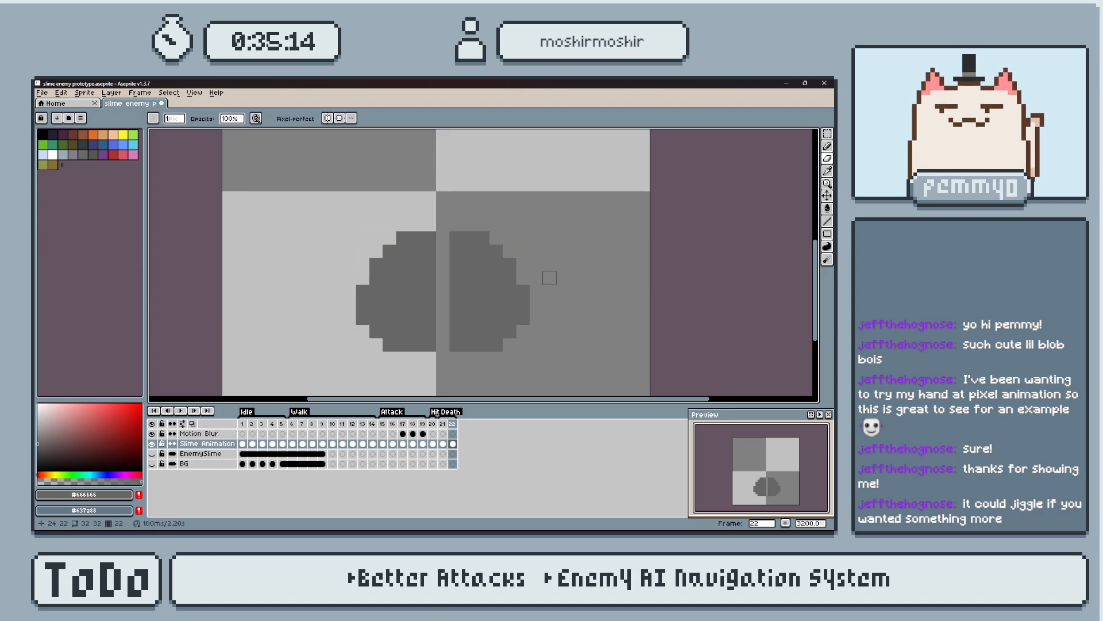
Compare the split slime on frame 22 with the shapes on frames 20 and 21.
key(Left)
key(m)
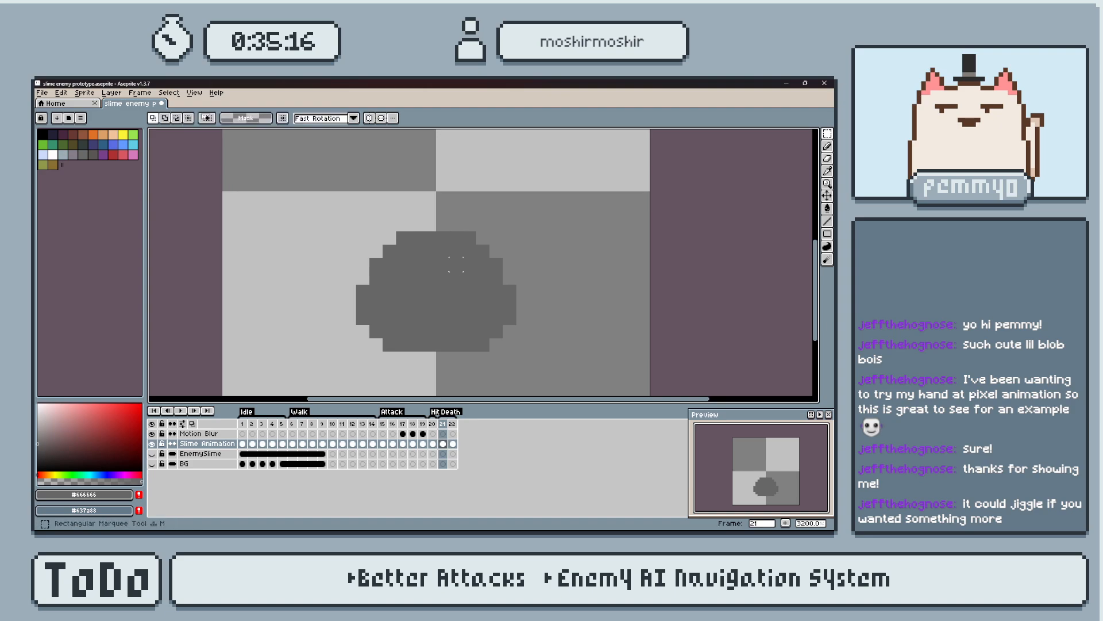
key(Right)
key(Left)
key(Left)
key(Right)
key(Right)
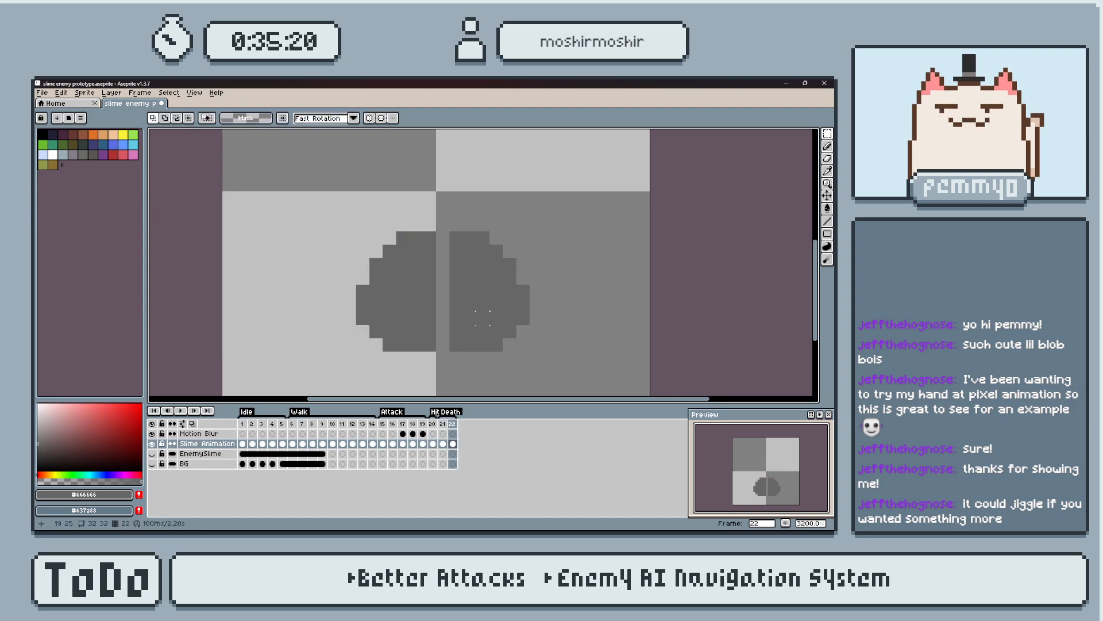
Shift the slime's right half back one pixel to the left on frame 22, and its left half one pixel left.
drag(447, 229, 544, 366)
key(Left)
key(ctrl+d)
drag(322, 171, 430, 357)
key(Left)
key(ctrl+d)
Erase the inner top corner pixels of both slime halves on frame 22.
key(b)
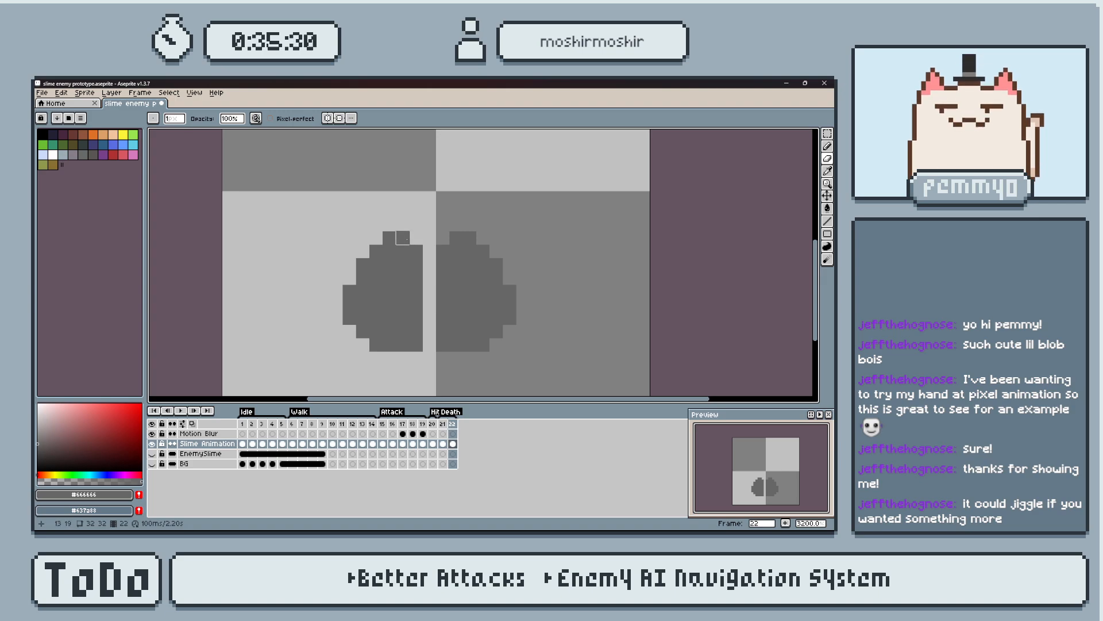
key(ctrl+z)
click(416, 251)
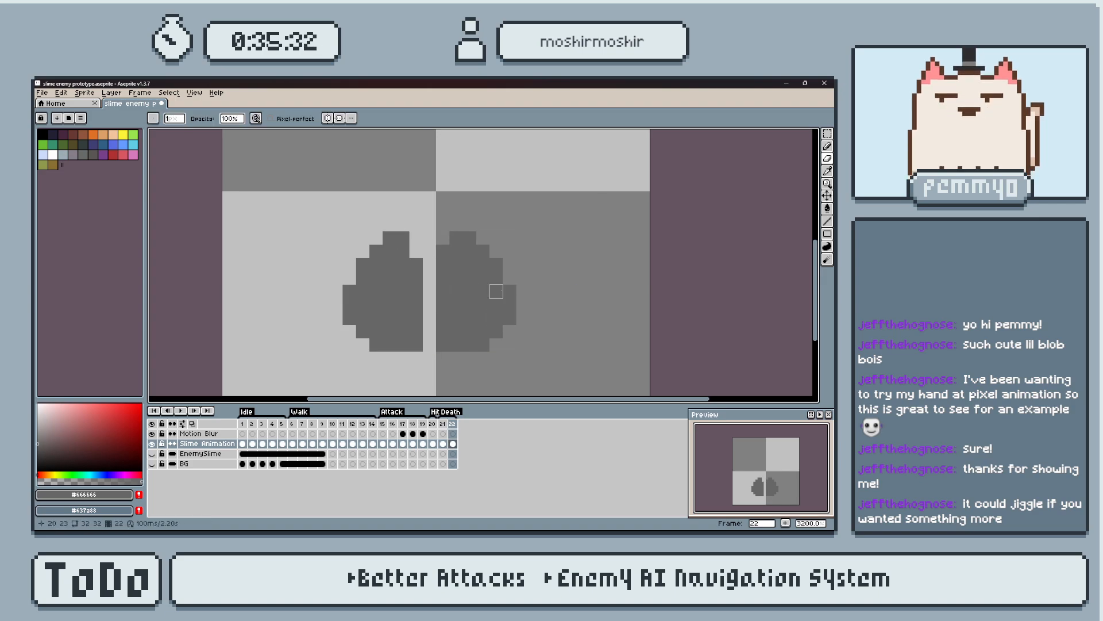
Try filling the slime's outer bottom corners and erasing the right half's lower inner edge on frame 22, and undo both.
key(b)
drag(351, 332, 363, 345)
drag(497, 345, 510, 331)
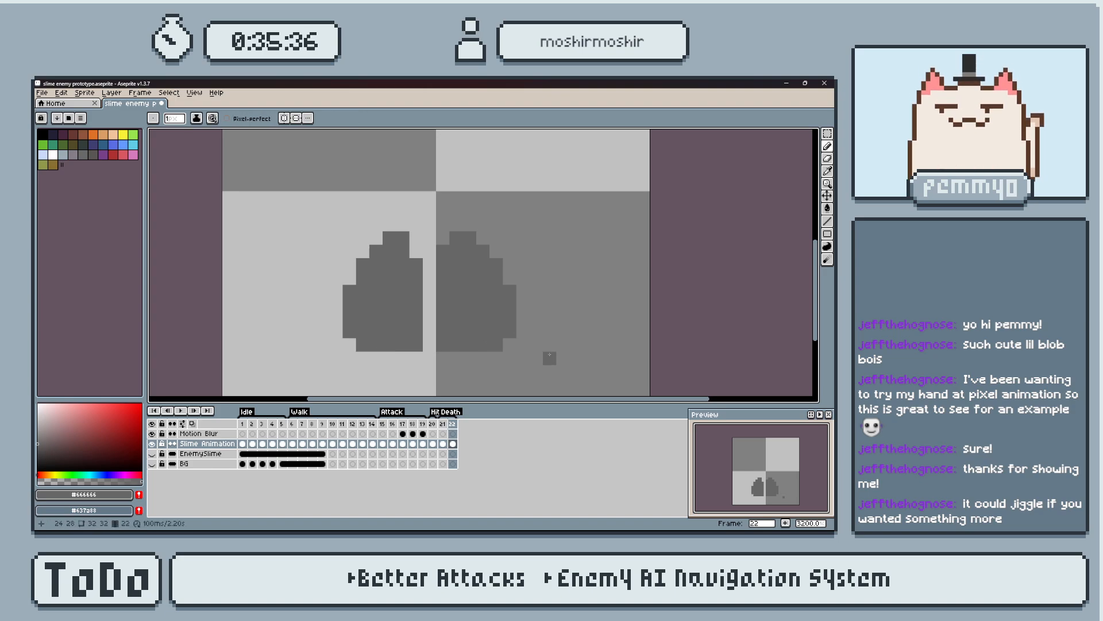
key(e)
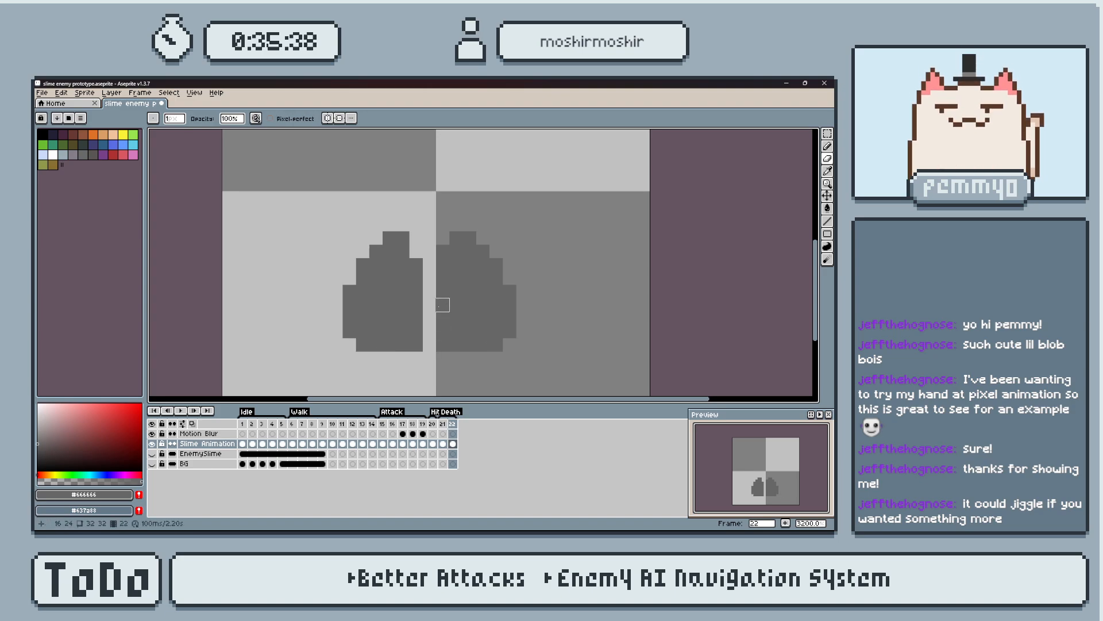
drag(429, 304, 458, 346)
drag(438, 305, 442, 347)
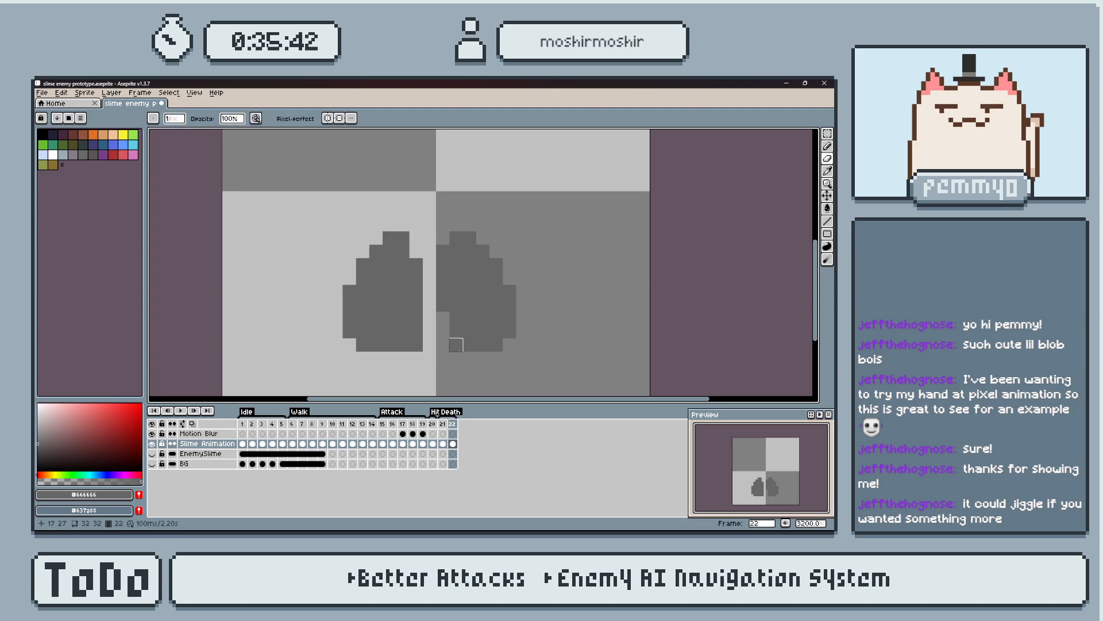
key(ctrl+z)
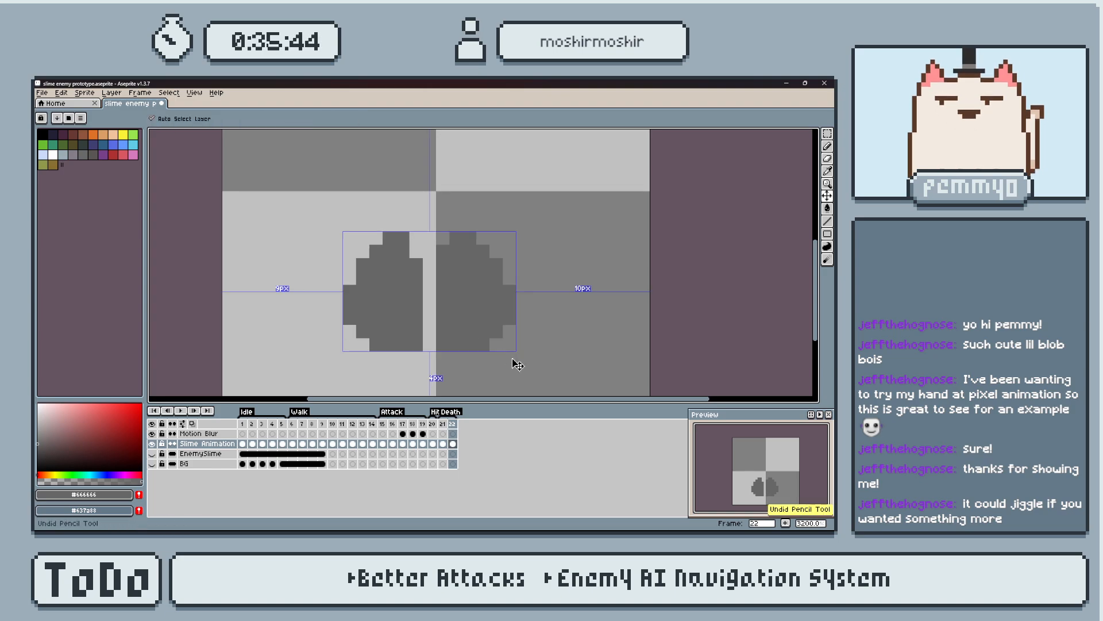
Rejoin the slime's halves on frame 22 by filling the gap below the top notch with #666666.
key(b)
drag(430, 273, 431, 344)
key(i)
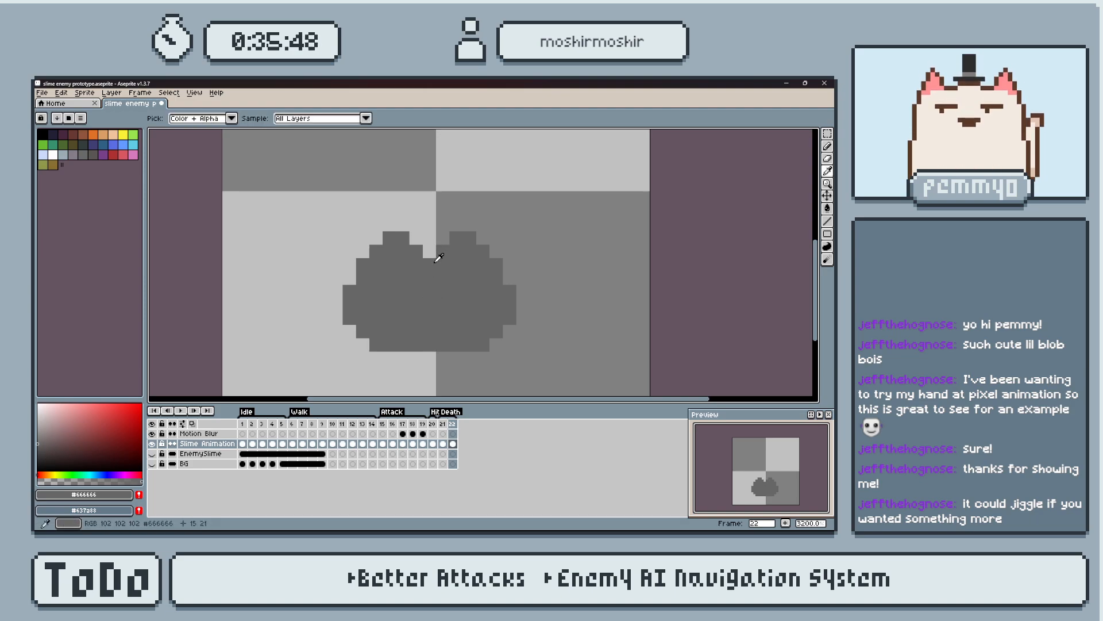
key(e)
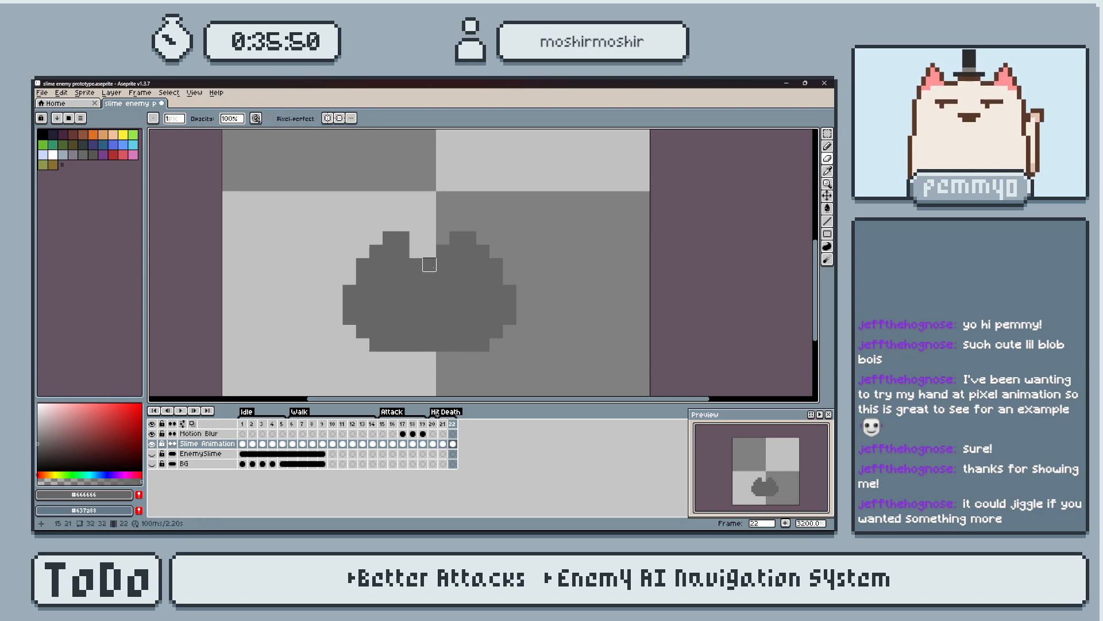
scroll(484, 284, down, 1)
scroll(479, 290, up, 1)
Undo the trial erasing beside the slime's notch on frame 22 and compare the shape with frame 21.
click(405, 236)
key(ctrl+z)
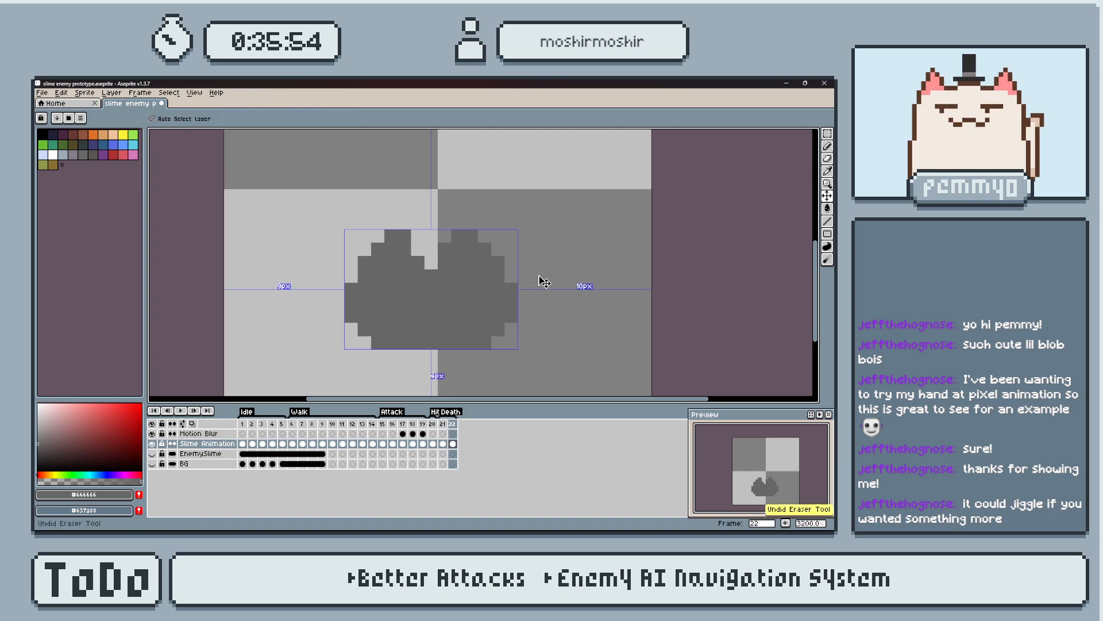
scroll(495, 284, down, 1)
scroll(499, 286, up, 1)
key(Left)
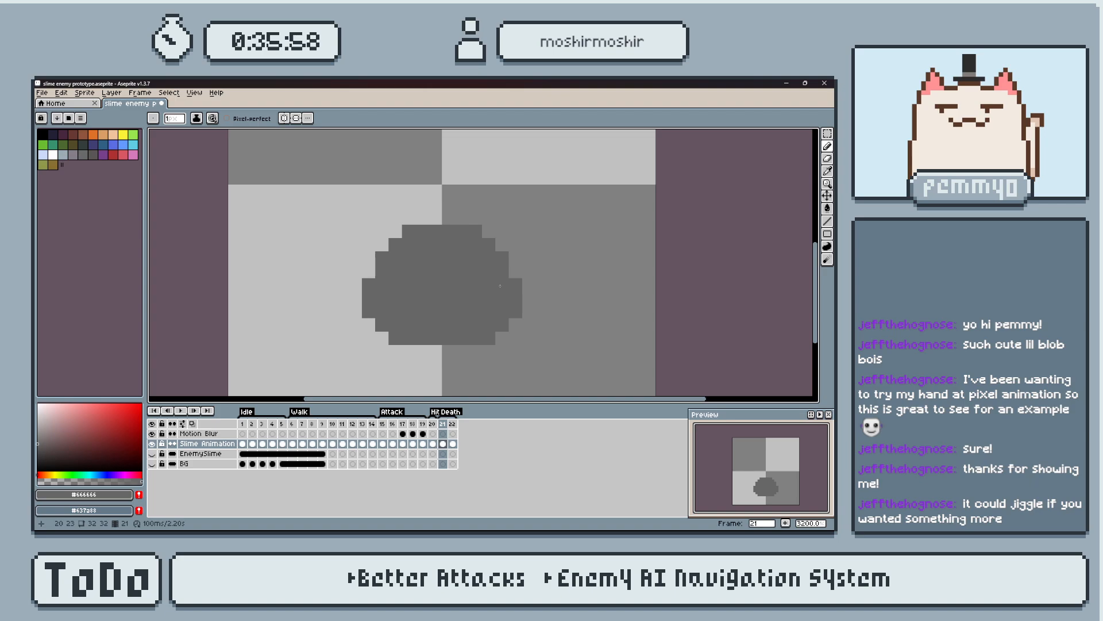
key(Right)
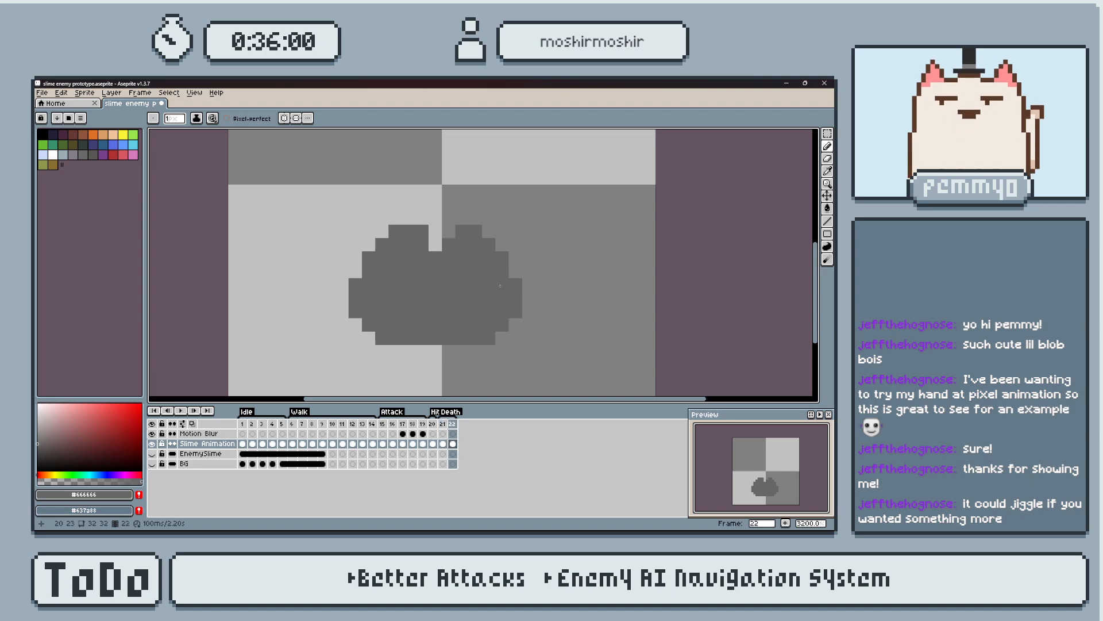
Add frame 23 as a copy of the notched slime and move its left half one pixel left.
key(alt+n)
key(m)
drag(333, 196, 431, 360)
key(Left)
key(ctrl+d)
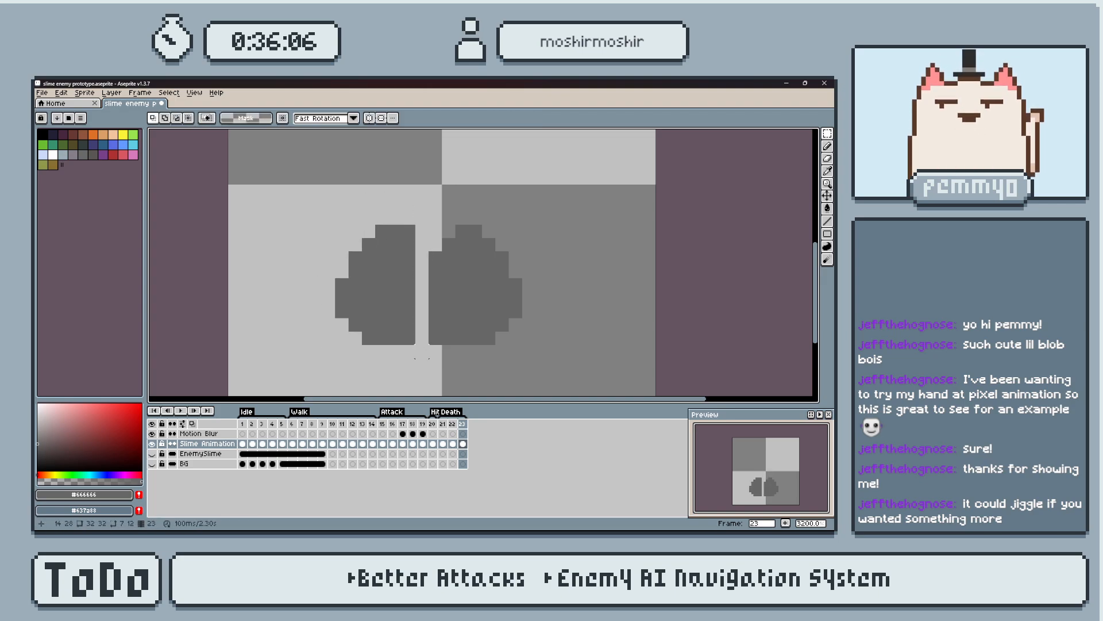
Erase the top row and upper inner edges of both halves on frame 23, and bridge them with a pixel at the base.
key(e)
drag(381, 231, 475, 231)
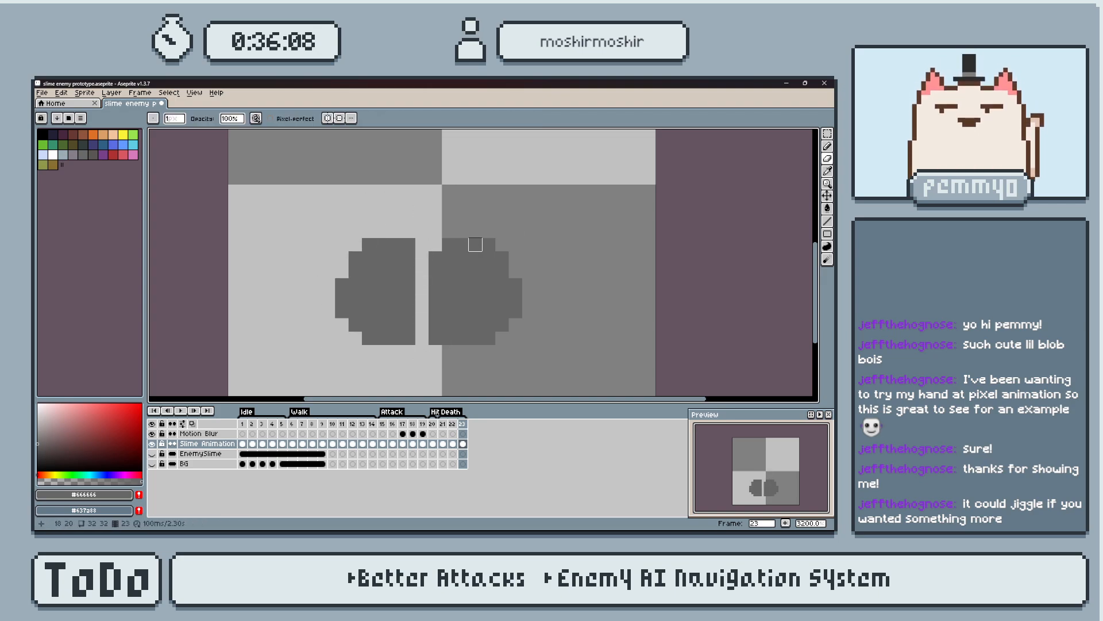
click(409, 245)
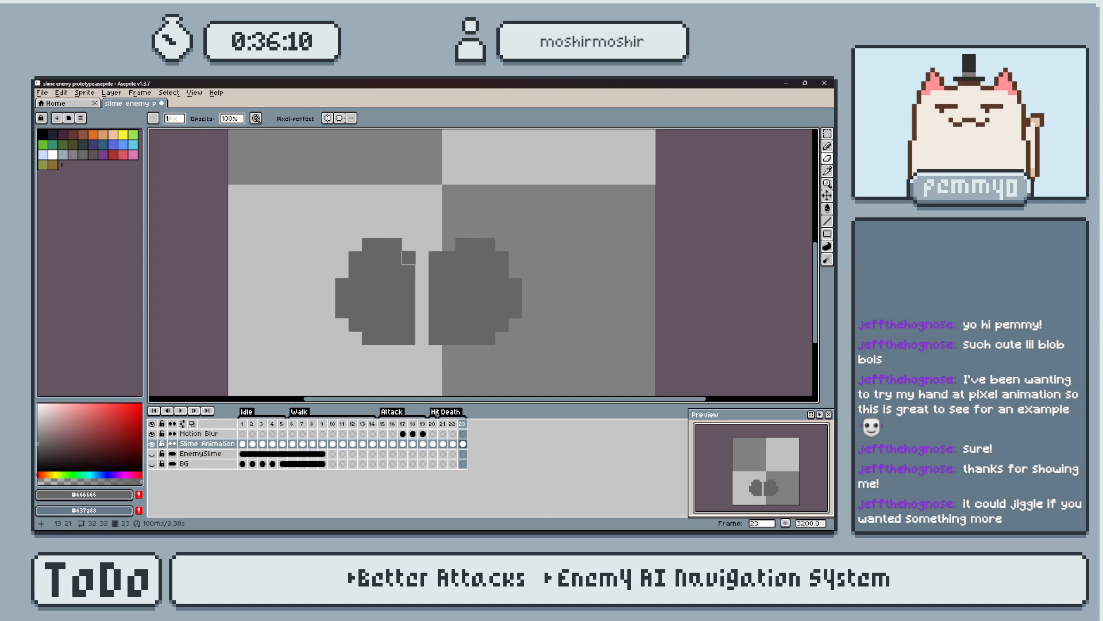
click(408, 271)
click(435, 258)
click(435, 271)
click(435, 285)
key(b)
click(422, 337)
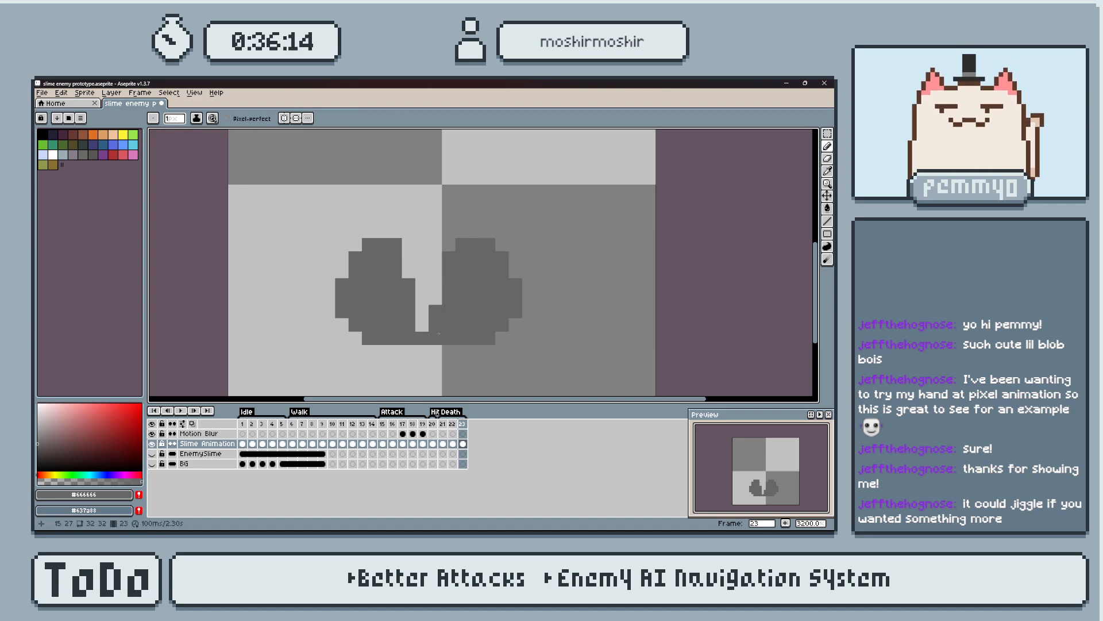
Undo the trimming, the base bridge and the left half's shift on frame 23.
click(356, 246)
key(ctrl+z)
key(ctrl+z)
key(ctrl+z)
key(ctrl+z)
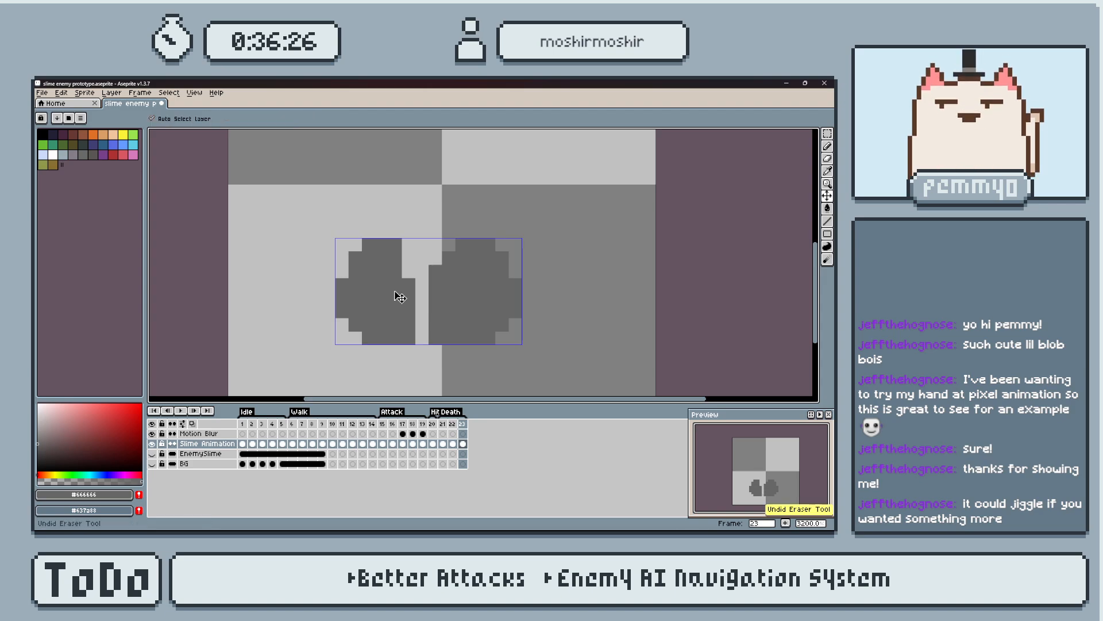
key(ctrl+z)
key(ctrl+z)
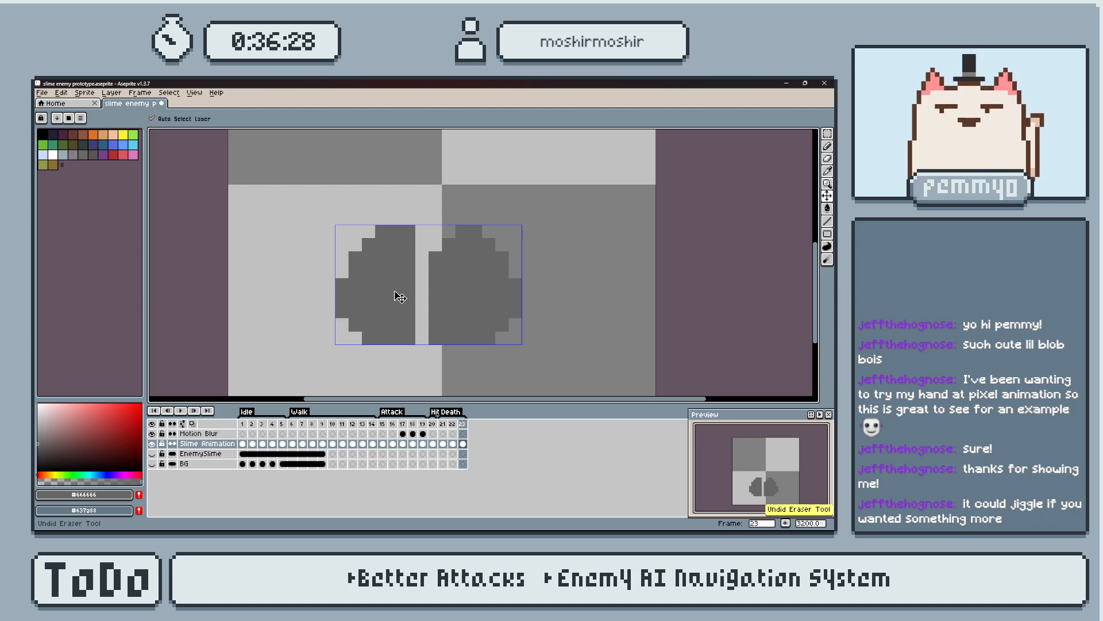
key(ctrl+z)
key(ctrl+z)
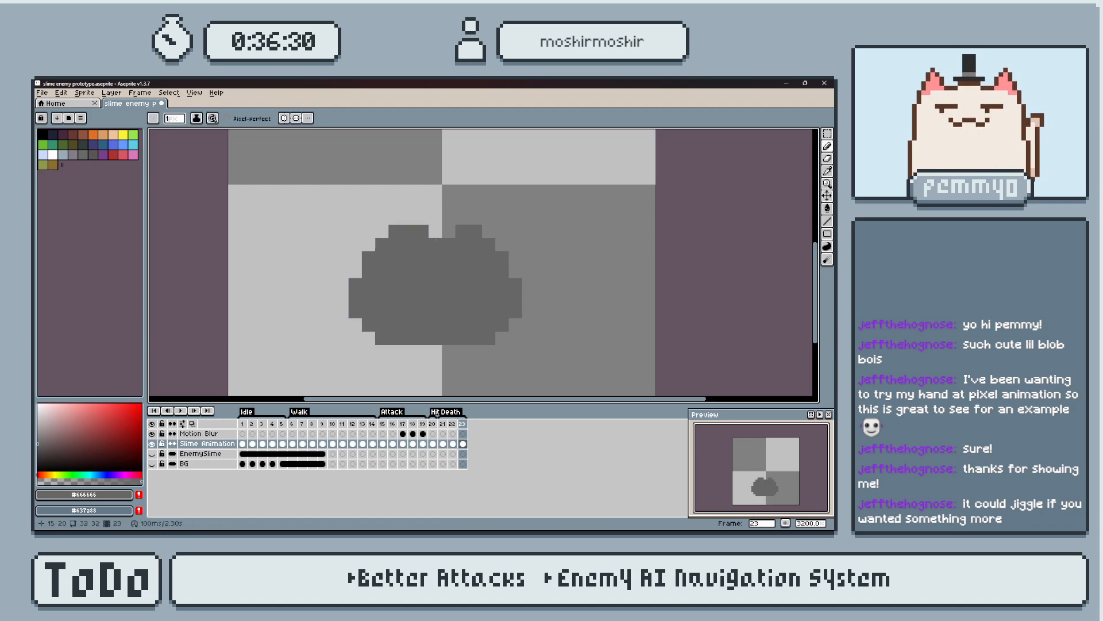
Compare the slime shapes across frames 21, 22 and 23.
drag(435, 218, 528, 338)
key(ctrl+d)
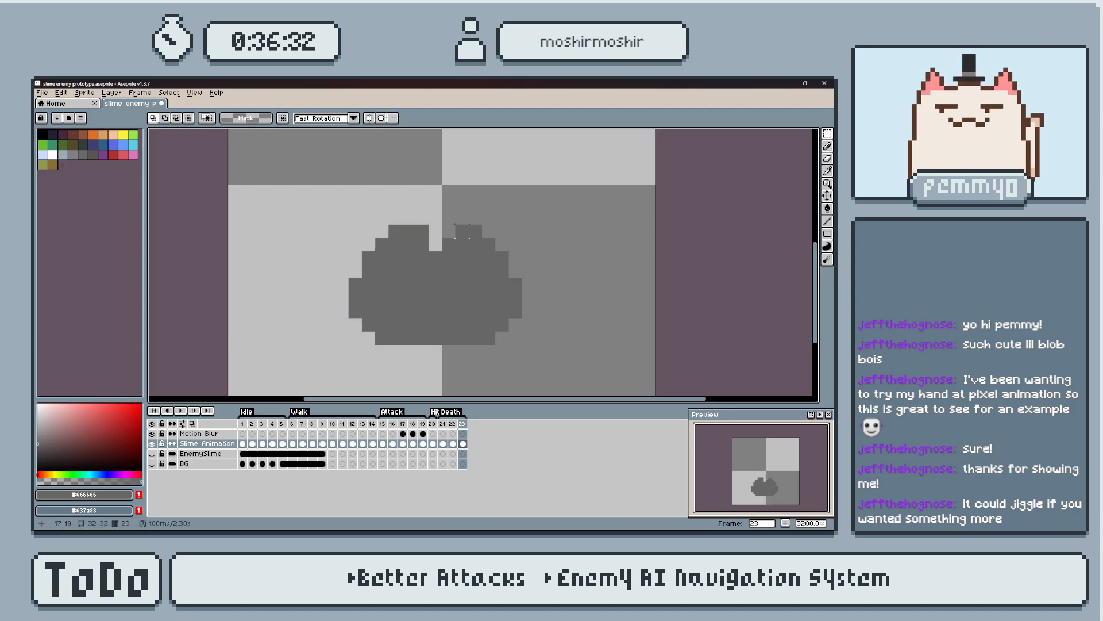
key(Left)
key(Right)
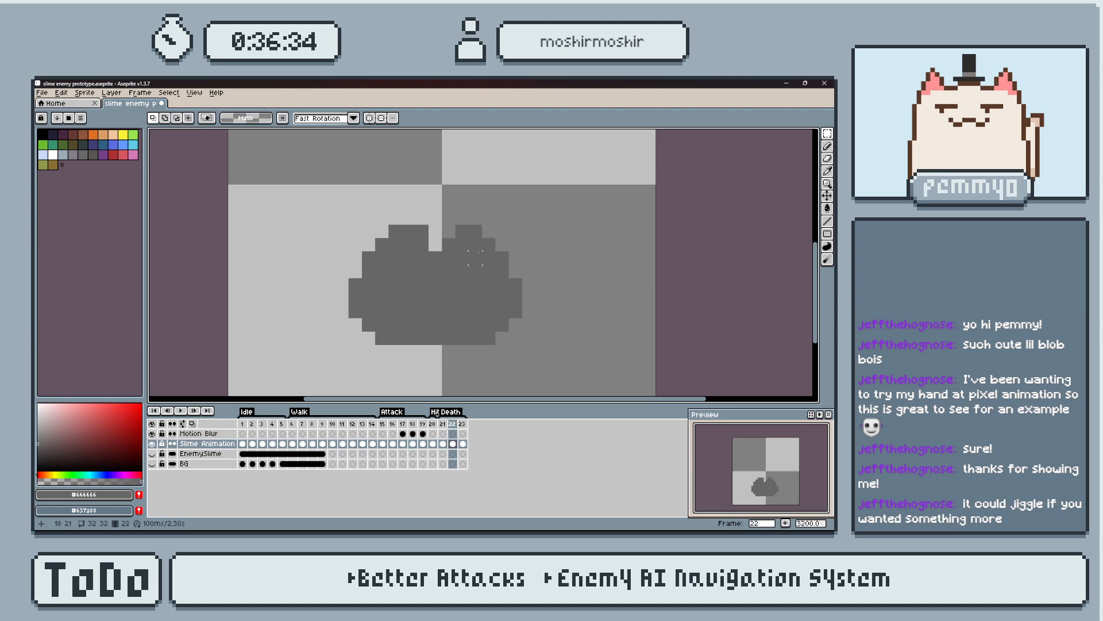
key(Right)
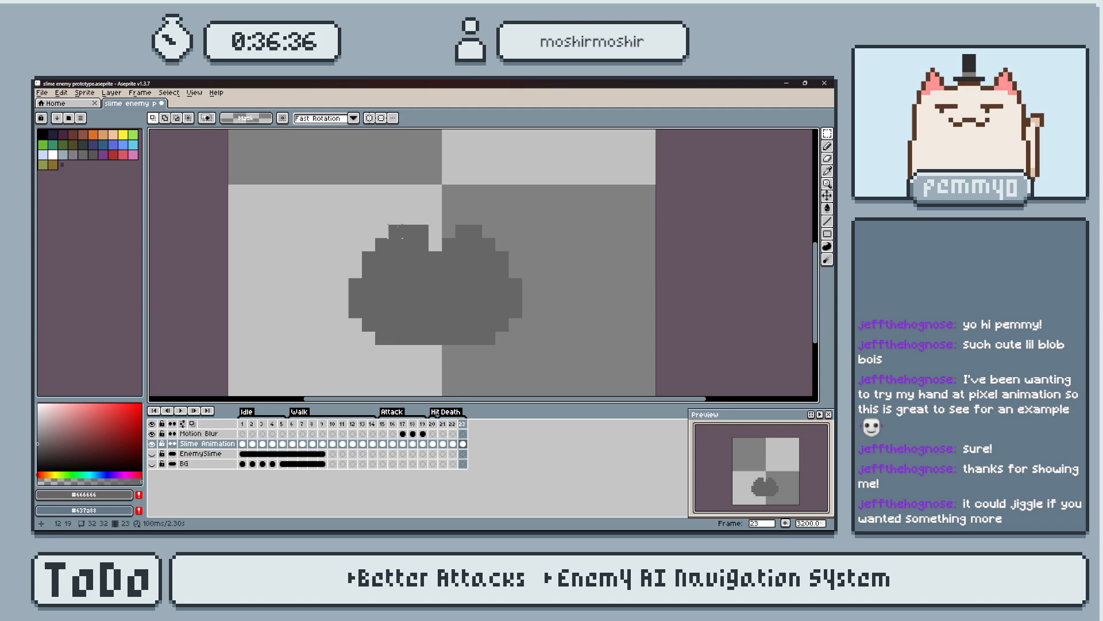
key(Left)
key(Left)
key(Right)
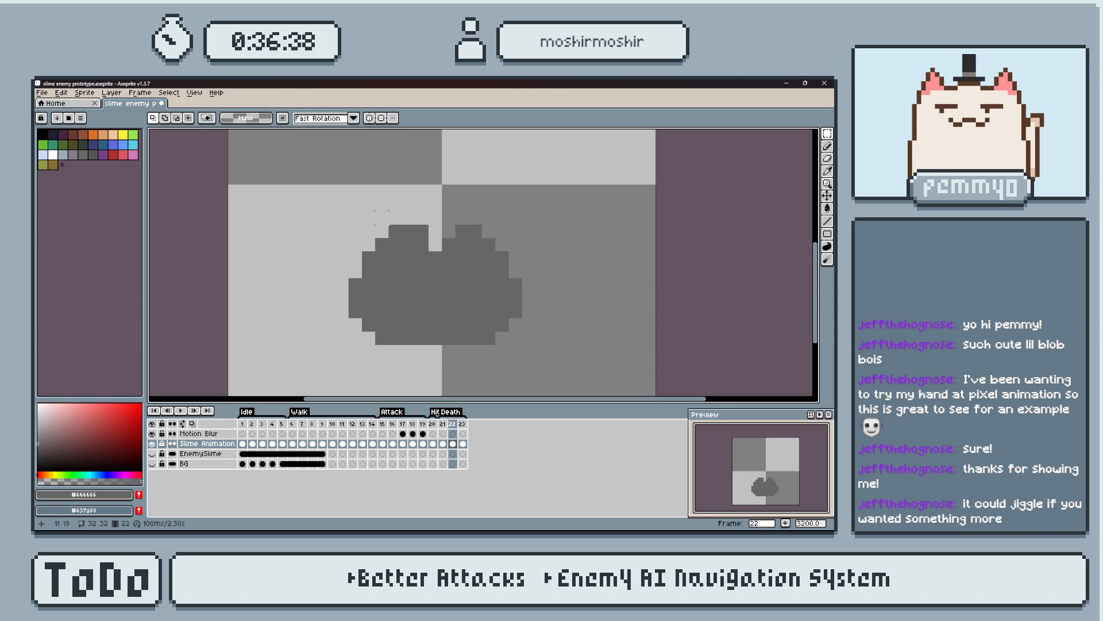
key(Left)
key(Right)
key(Right)
Try moving the slime's right half, starting at the notch, one pixel right on frame 23, and undo the move.
drag(434, 215, 519, 353)
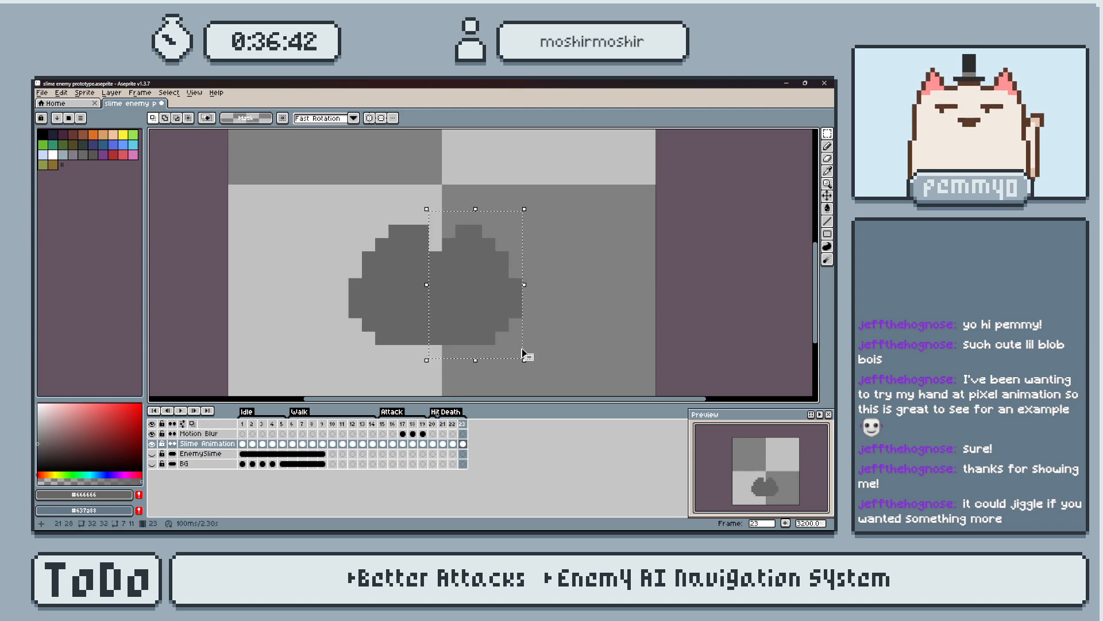
key(Right)
key(ctrl+d)
key(Left)
key(Right)
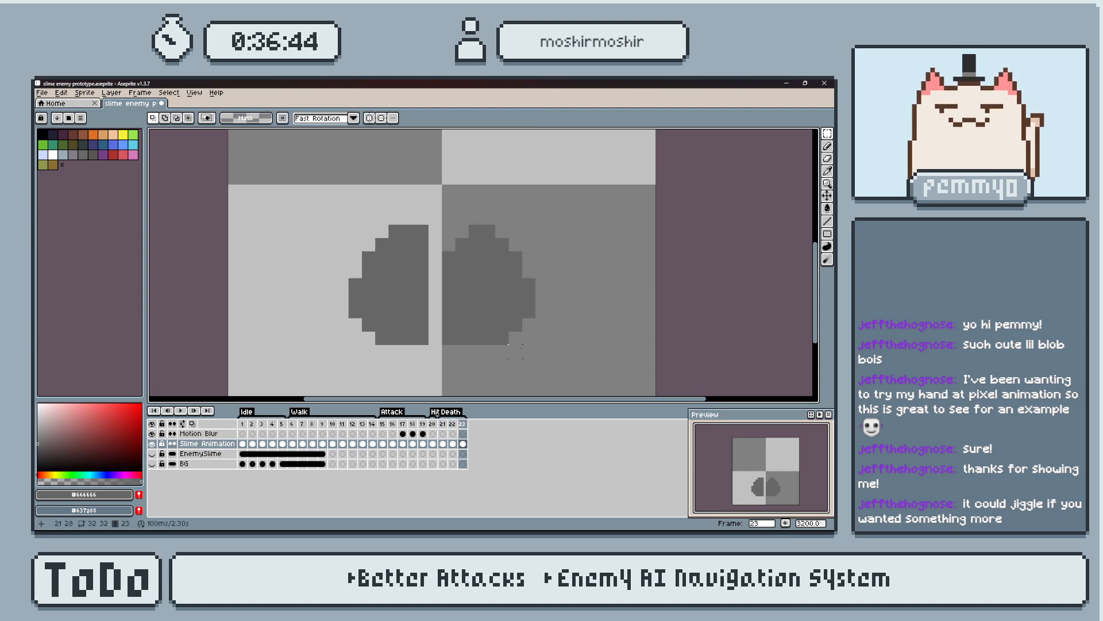
key(ctrl+z)
key(ctrl+z)
key(ctrl+d)
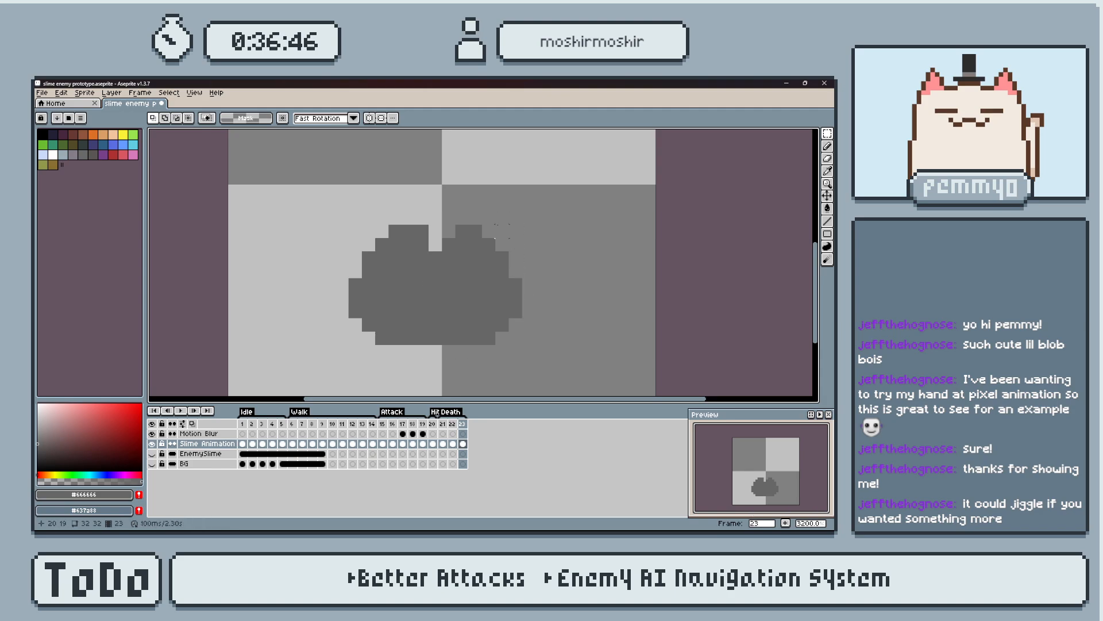
Move the part of the slime right of the notch one pixel right on frame 23 and fill the gap's bottom rows.
drag(448, 217, 529, 369)
key(Right)
key(ctrl+d)
key(b)
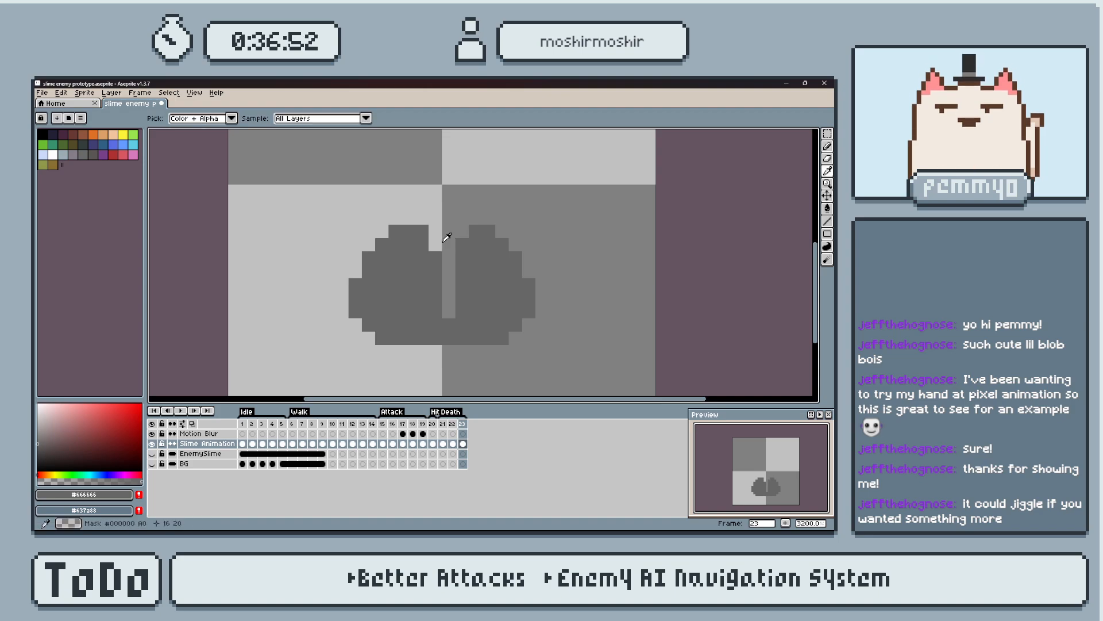
Widen the split on frame 23 by erasing the upper inner edge of the slime's right lobe.
key(e)
click(463, 244)
drag(463, 257, 462, 298)
key(i)
key(b)
Erase the top row of both lobes and the left lobe's inner corner on frame 23, and fill the slime's bottom-left corner.
key(i)
key(e)
drag(421, 244, 396, 231)
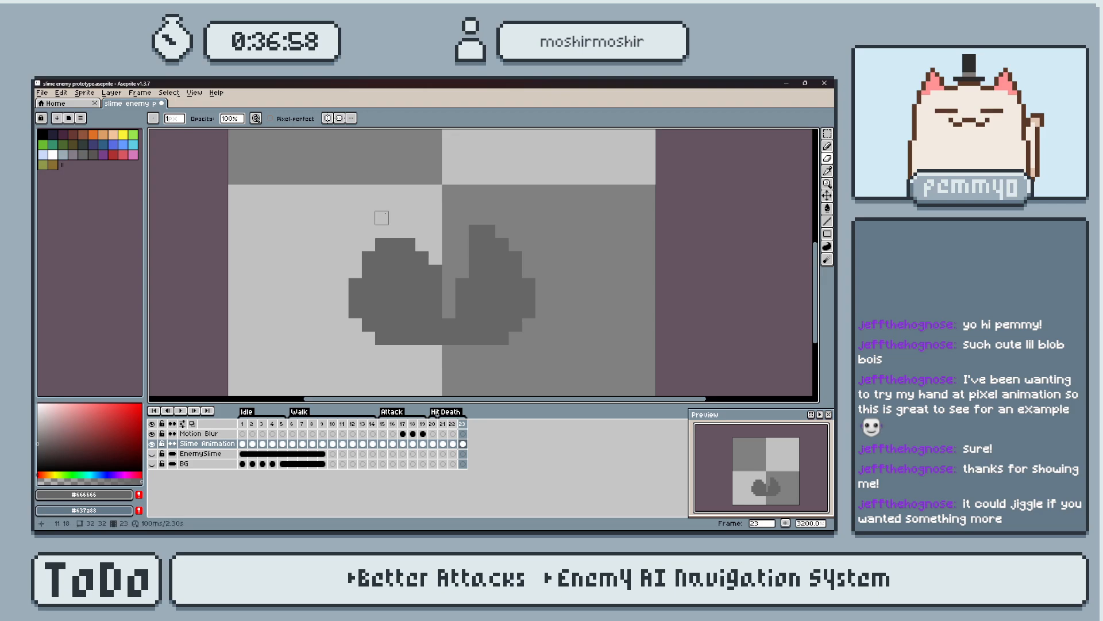
drag(476, 230, 490, 230)
key(b)
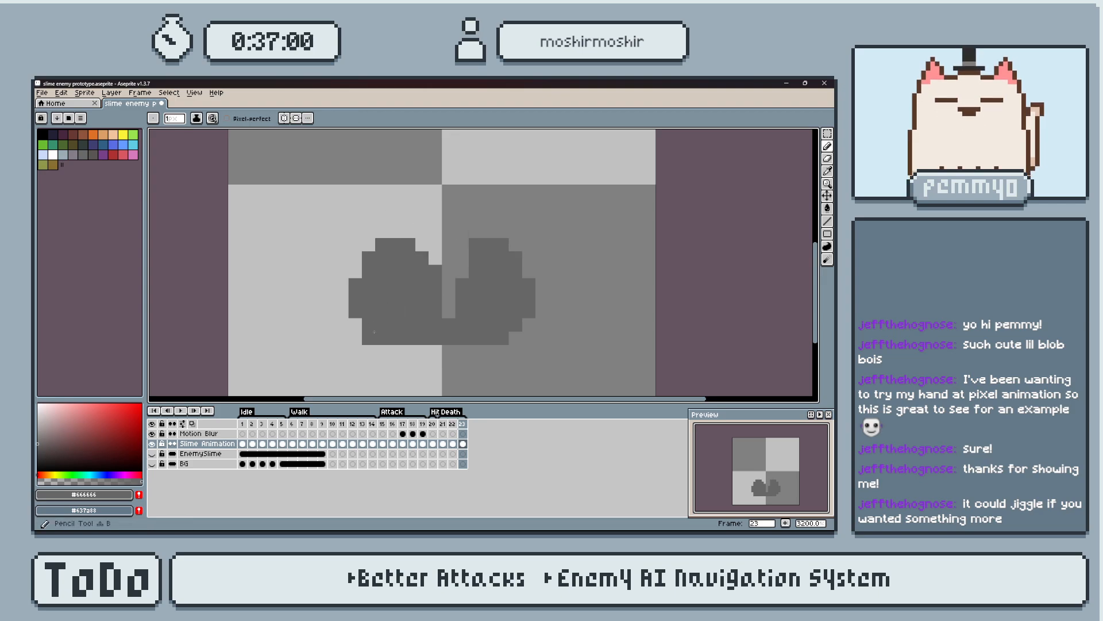
Round out the left lobe one pixel further outward on frame 23 and fill the right lobe's upper outer corner.
click(369, 245)
click(355, 258)
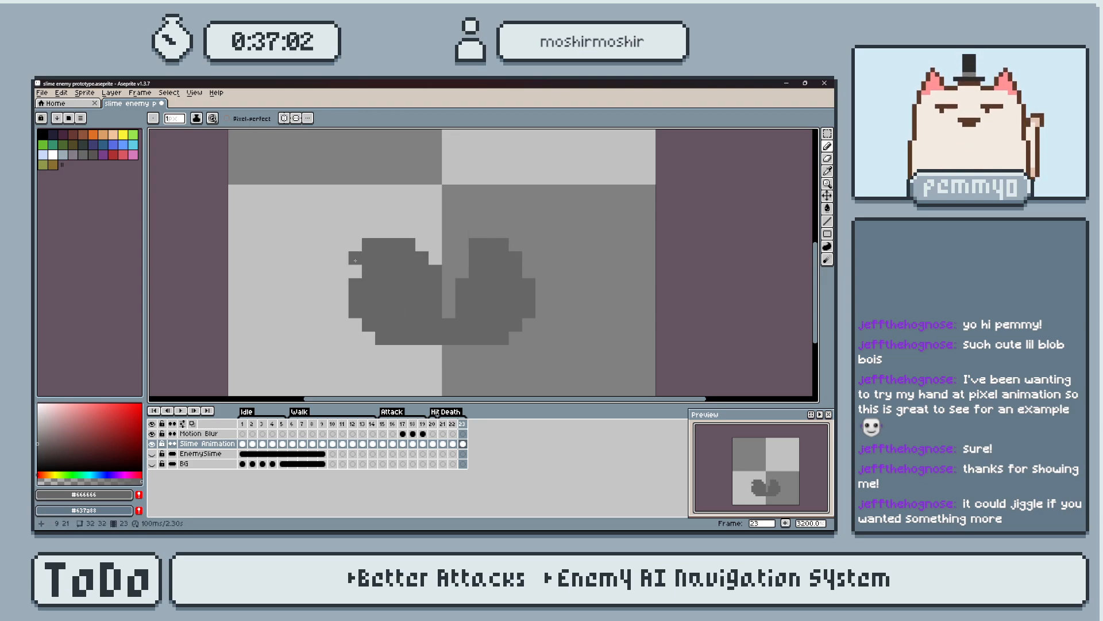
drag(343, 272, 343, 298)
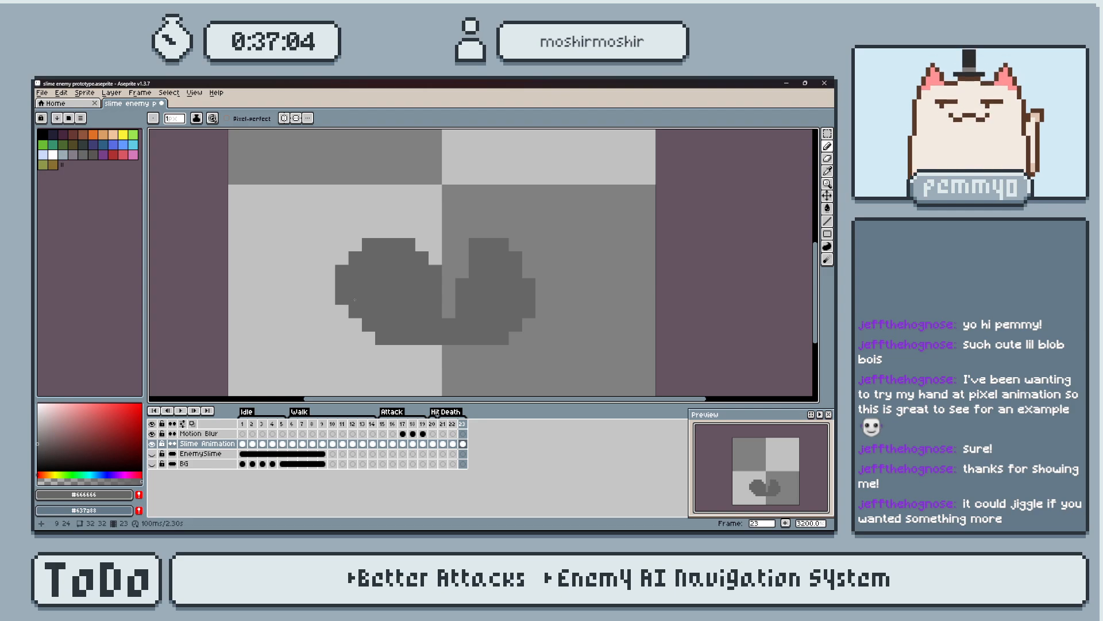
click(520, 248)
key(b)
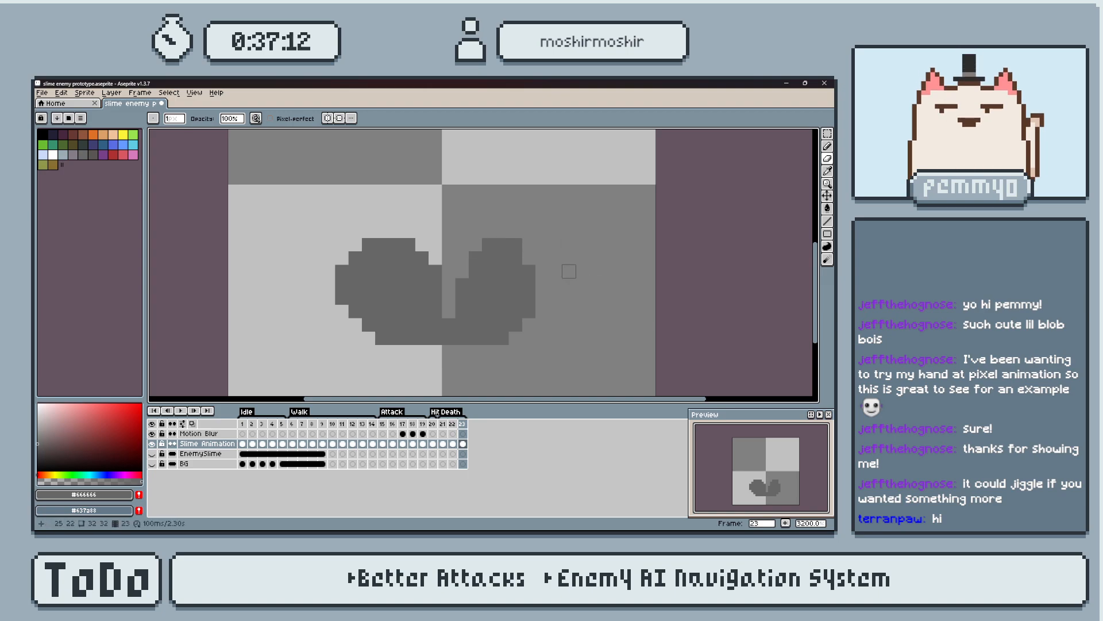
Flip back and forth through frames 21 to 23 to compare the slime's splitting motion.
key(b)
key(Left)
key(Left)
key(Right)
key(Right)
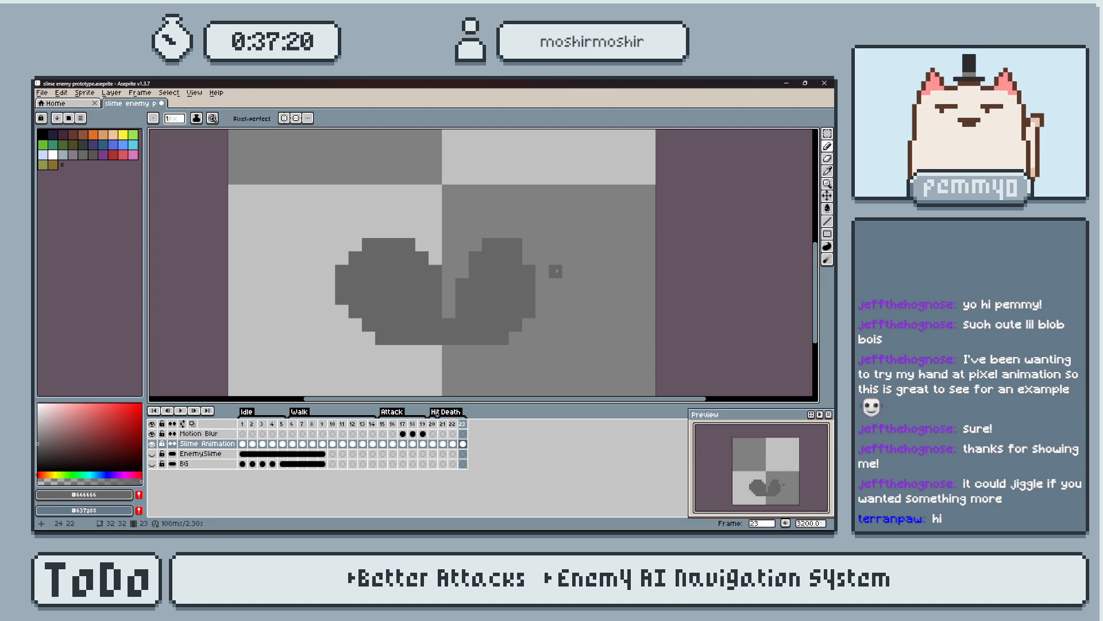
key(Left)
key(Left)
key(Right)
key(Left)
key(Right)
key(Right)
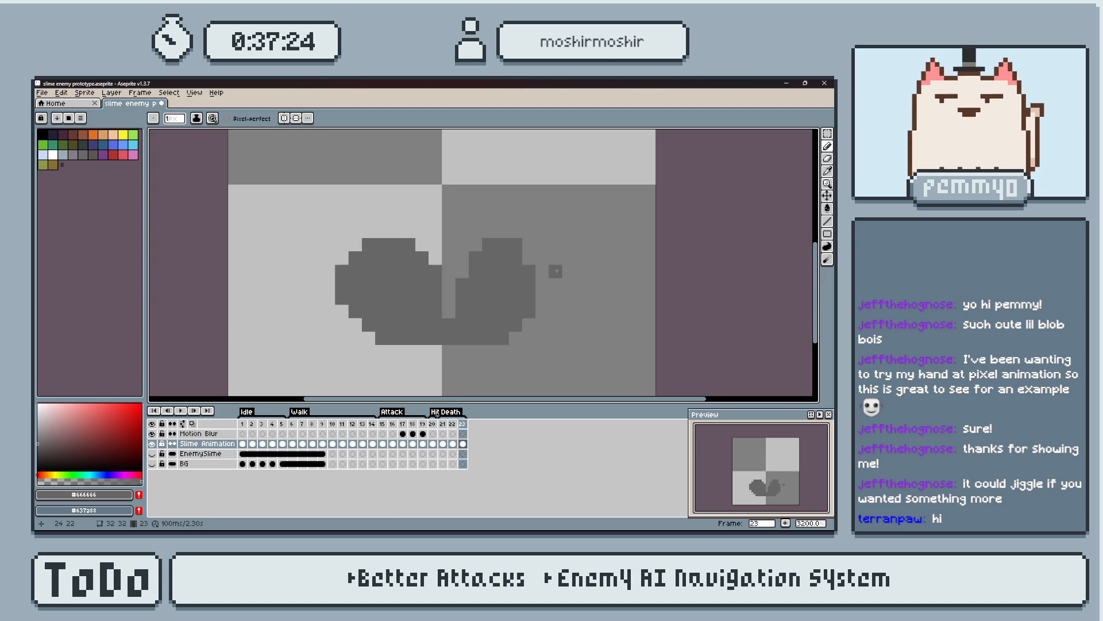
Add frame 24 and reshape the slime's right half so it leans outward with a lower top.
key(alt+n)
middle_drag(534, 304, 526, 306)
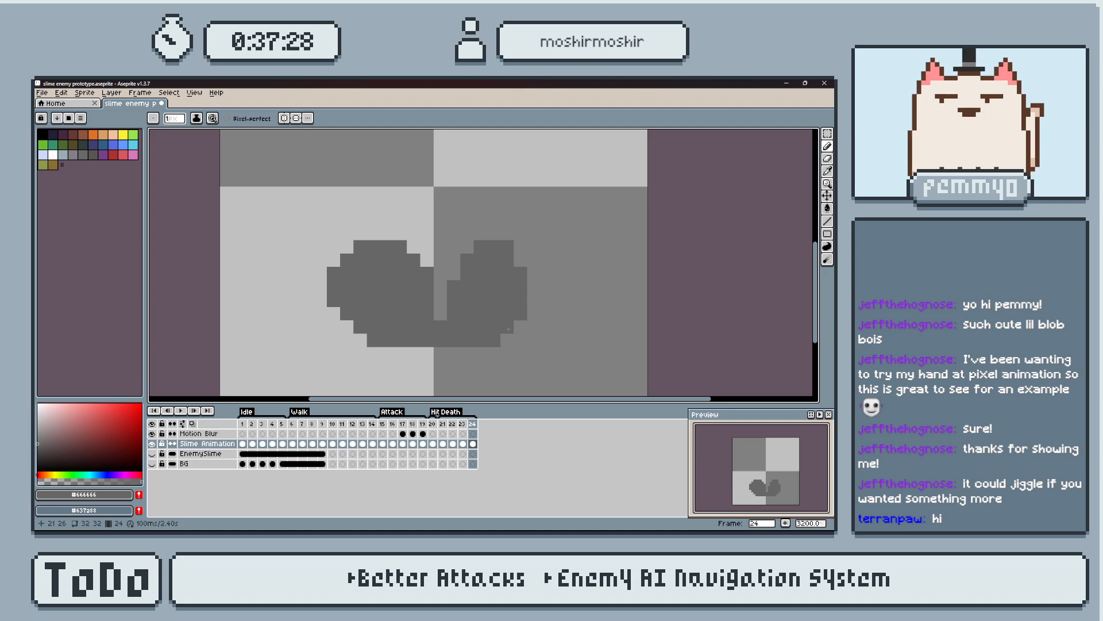
mouse_move(507, 336)
mouse_down()
mouse_move(546, 296)
mouse_move(520, 266)
mouse_move(453, 273)
mouse_move(440, 331)
mouse_move(467, 340)
mouse_up()
key(e)
Move the slime's left half one pixel left on frame 24 to open a gap between the halves.
key(m)
drag(287, 200, 435, 362)
key(Left)
key(ctrl+d)
Erase the left half's top row and slope its inner edge on frame 24, extending its outer side one pixel.
key(b)
key(e)
key(b)
key(e)
click(426, 339)
mouse_move(426, 300)
mouse_down()
mouse_move(294, 247)
mouse_move(307, 314)
mouse_up()
Fill the left piece's lower outer row on frame 24 and erase its two upper outer corner pixels.
key(b)
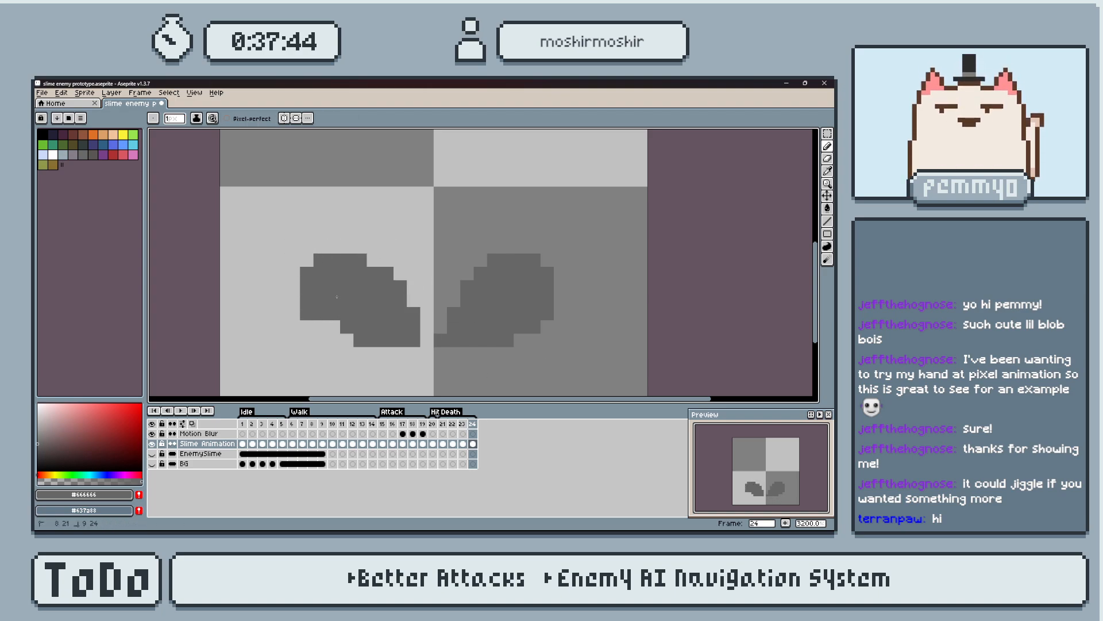
key(e)
click(306, 326)
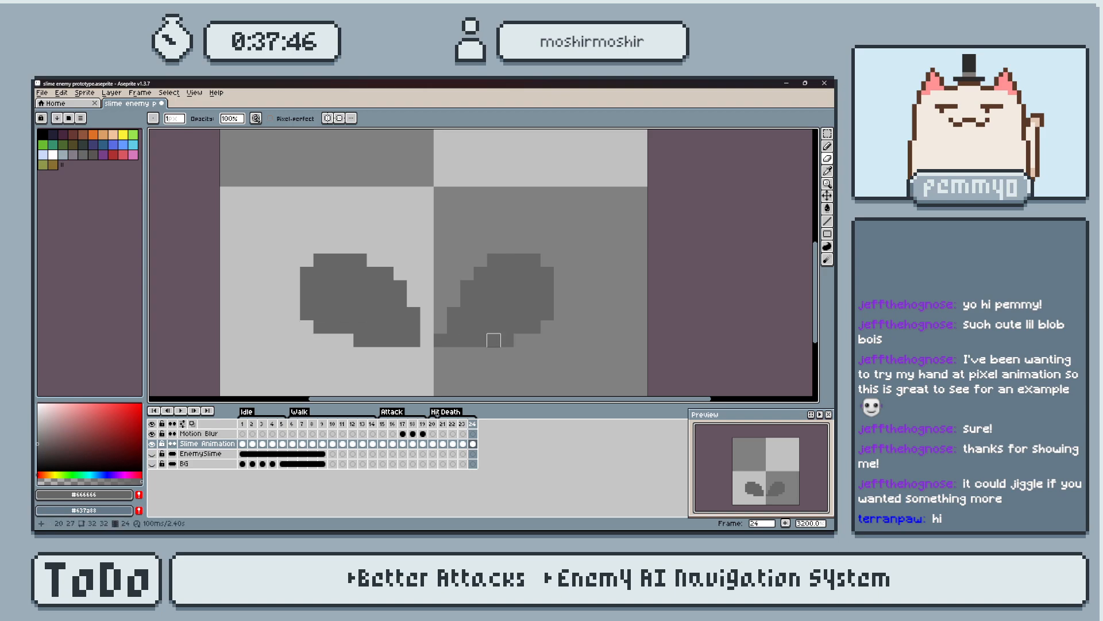
click(306, 273)
click(319, 260)
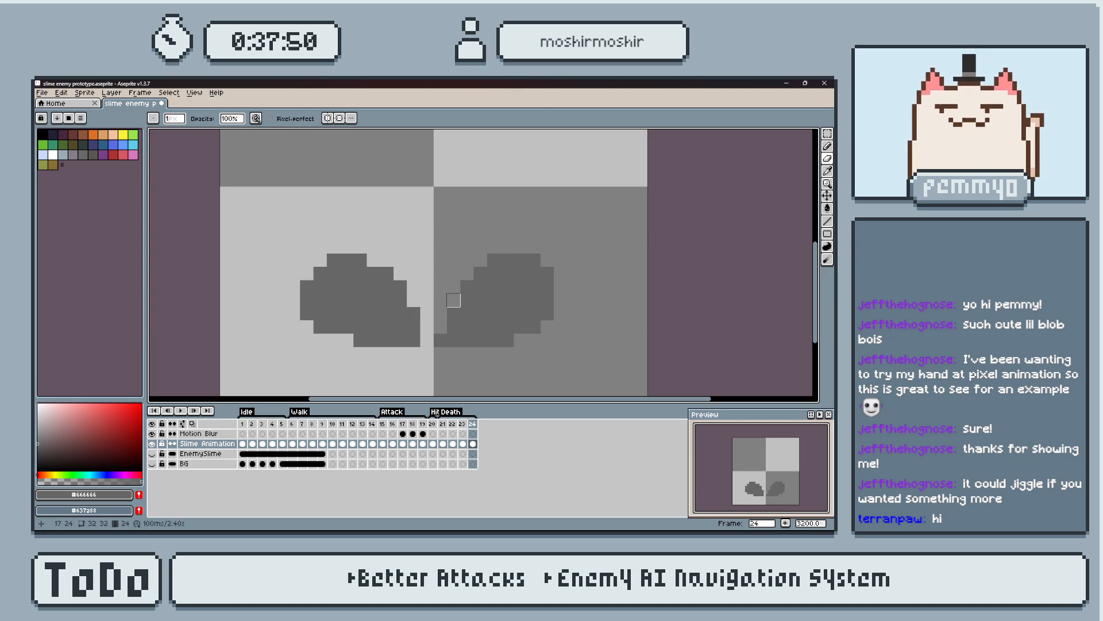
Step through and play back the Death animation to check the split up to frame 24.
key(Left)
key(Left)
key(Left)
key(Left)
key(Right)
key(Return)
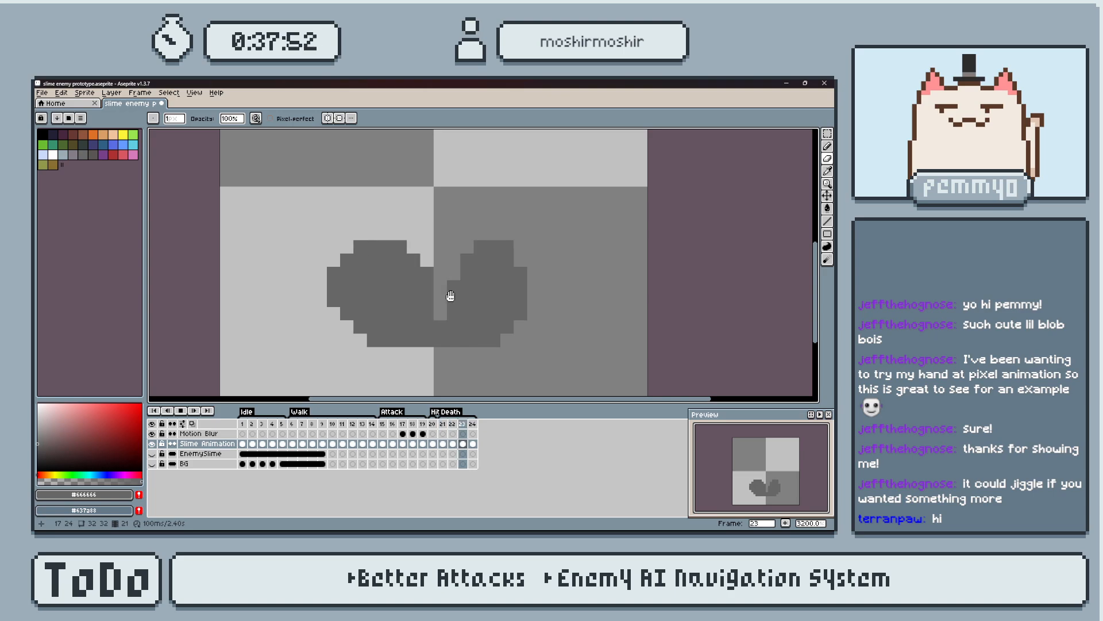
key(Return)
key(Right)
key(Right)
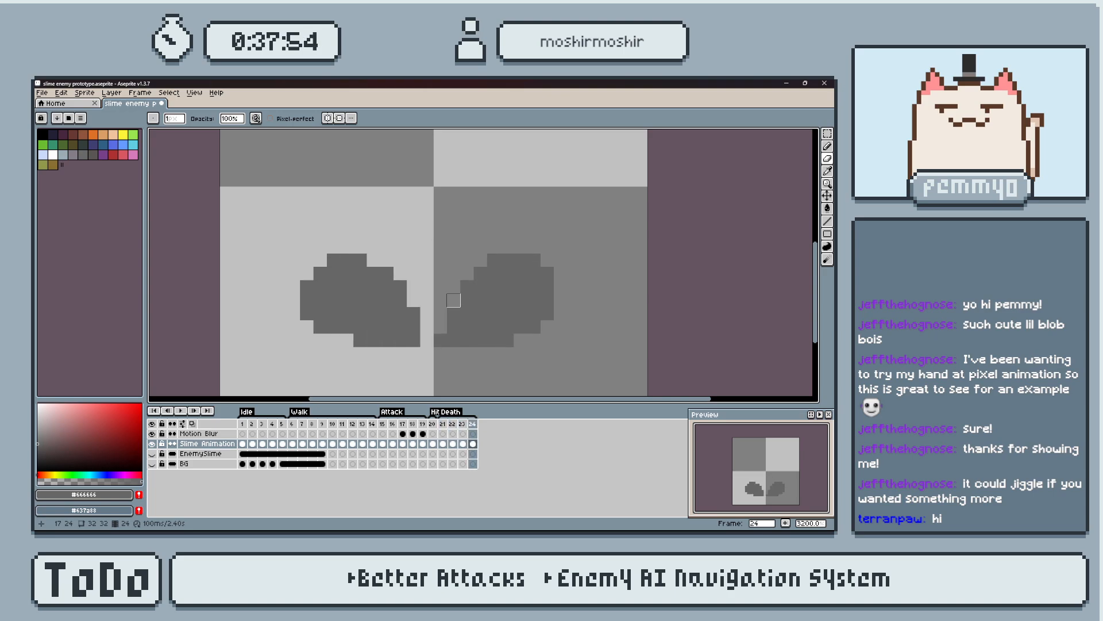
Add frame 25 and flatten the left piece by widening its outer and bottom edges and erasing its top row.
key(alt+n)
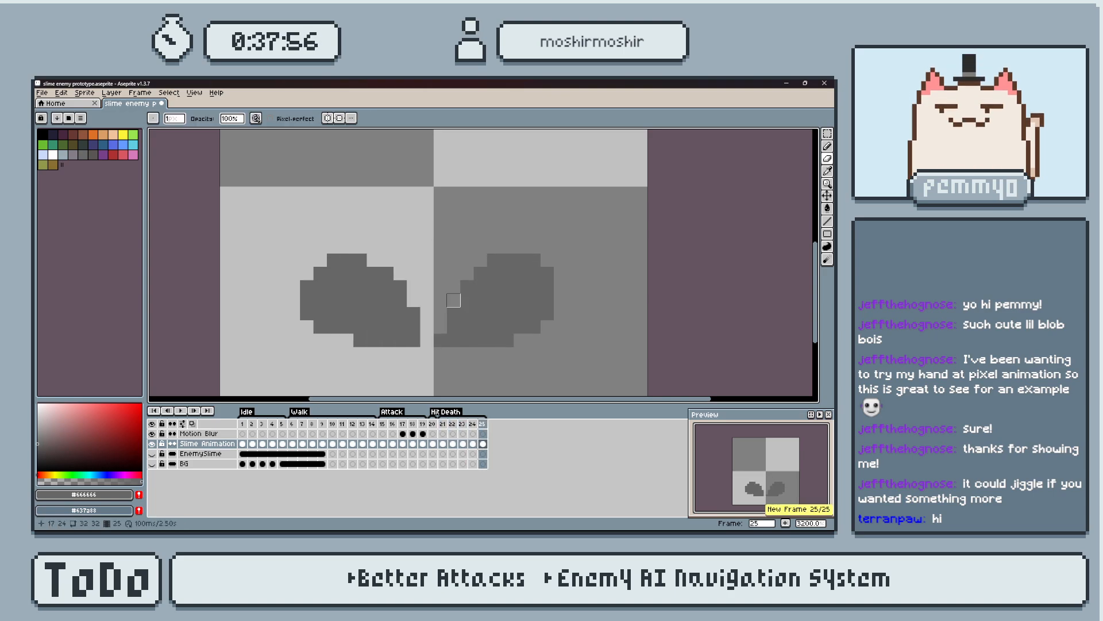
key(e)
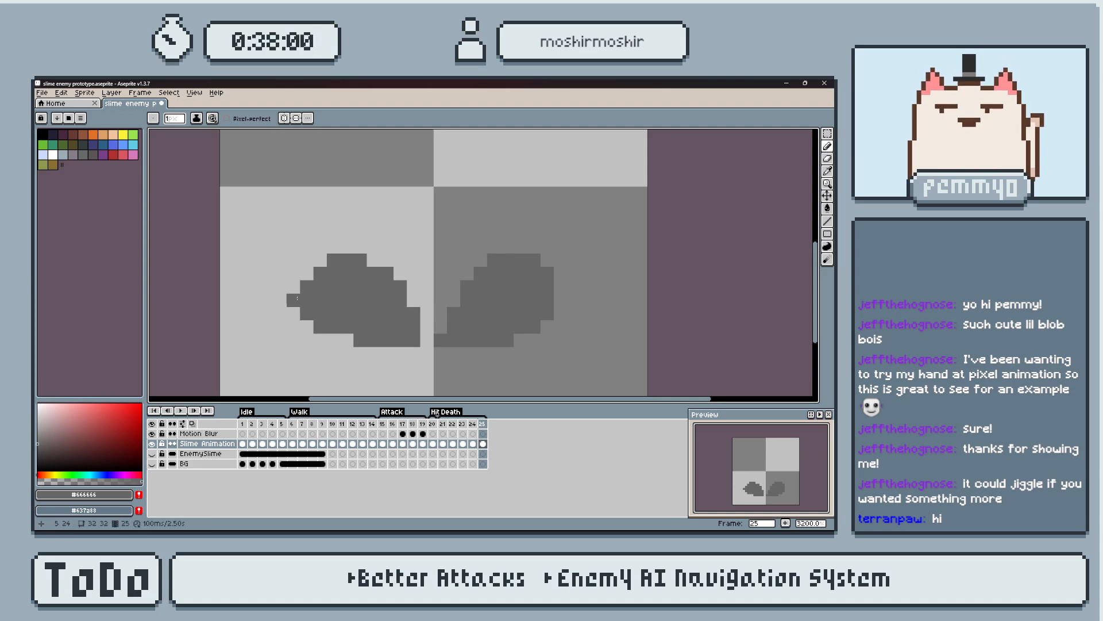
mouse_move(292, 306)
mouse_down()
mouse_move(347, 342)
mouse_move(294, 354)
mouse_up()
key(e)
key(b)
key(e)
drag(332, 260, 400, 300)
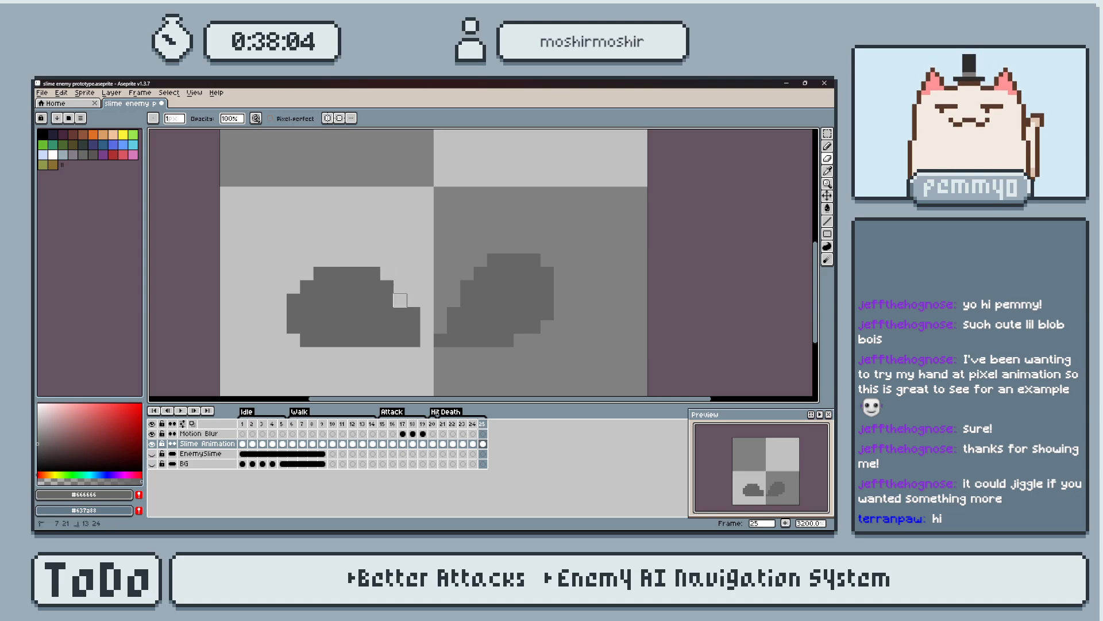
Erase the left piece's inner edge on frame 25 into a diagonal slope and trim its inner top corner.
mouse_move(346, 260)
mouse_down()
mouse_move(400, 302)
mouse_move(387, 300)
mouse_up()
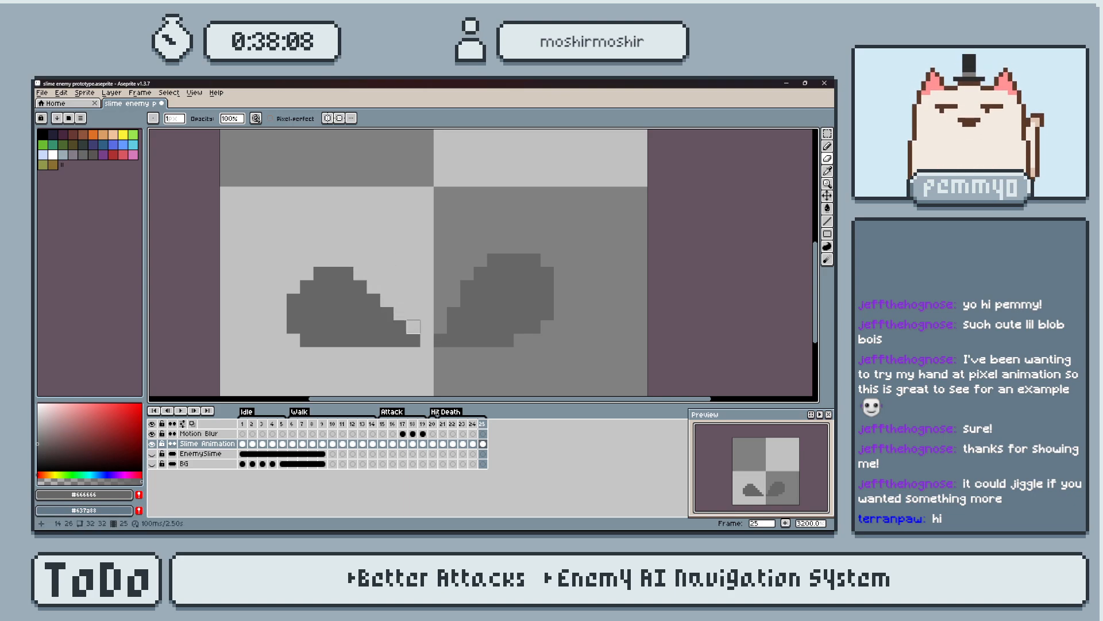
key(b)
click(361, 273)
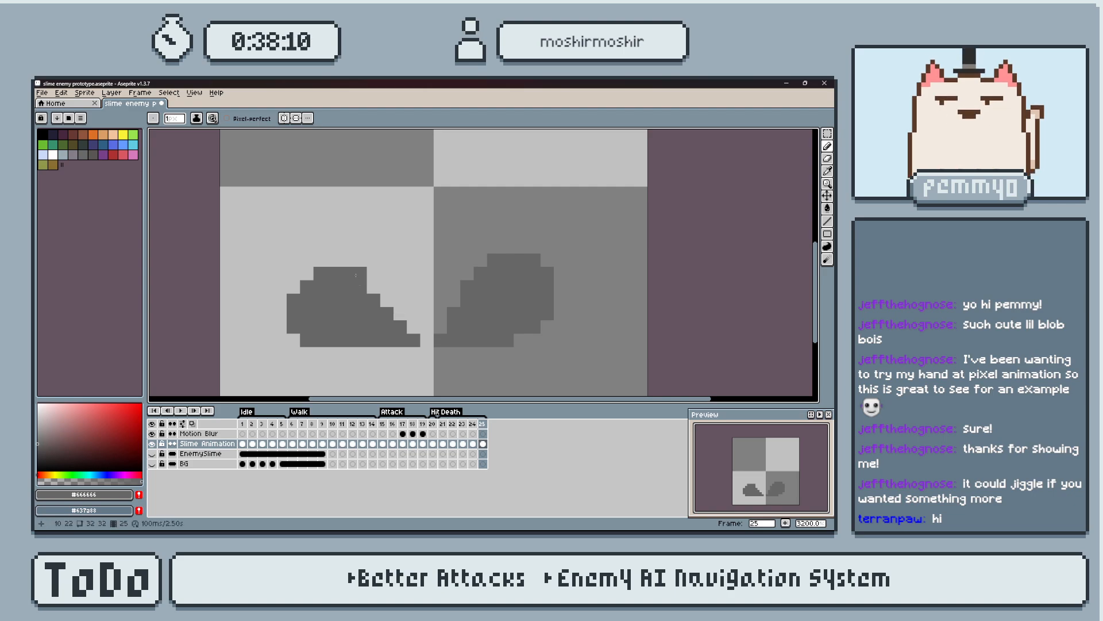
key(e)
click(360, 274)
Step back through the Death frames to compare the start of the split with frame 25.
middle_drag(459, 307, 457, 309)
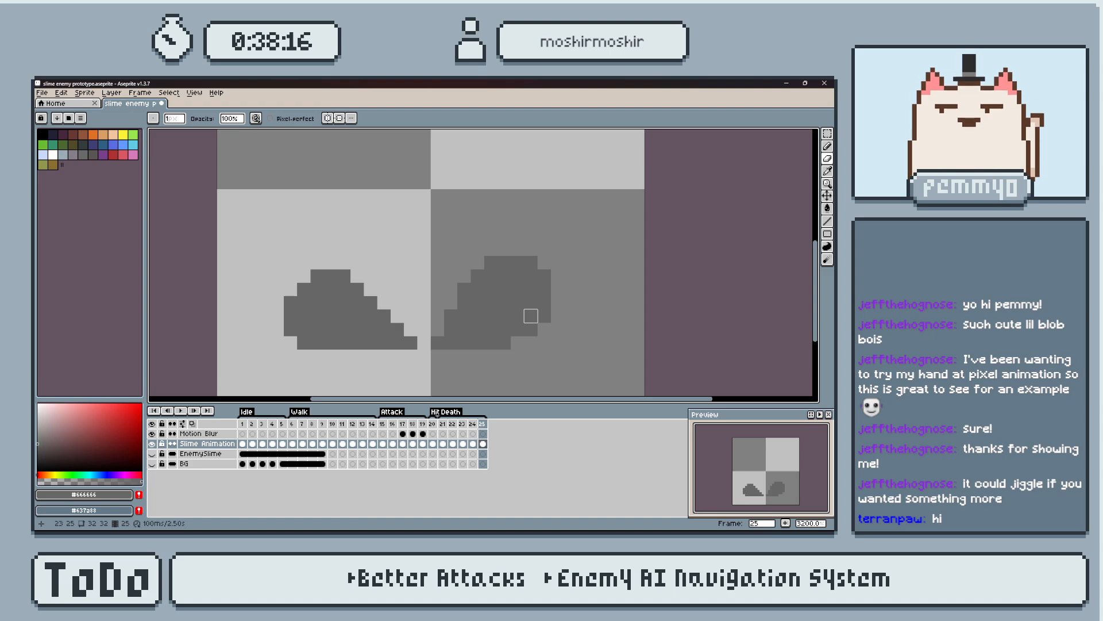
key(Left)
key(Left)
key(Left)
key(Left)
key(Left)
key(Right)
key(Right)
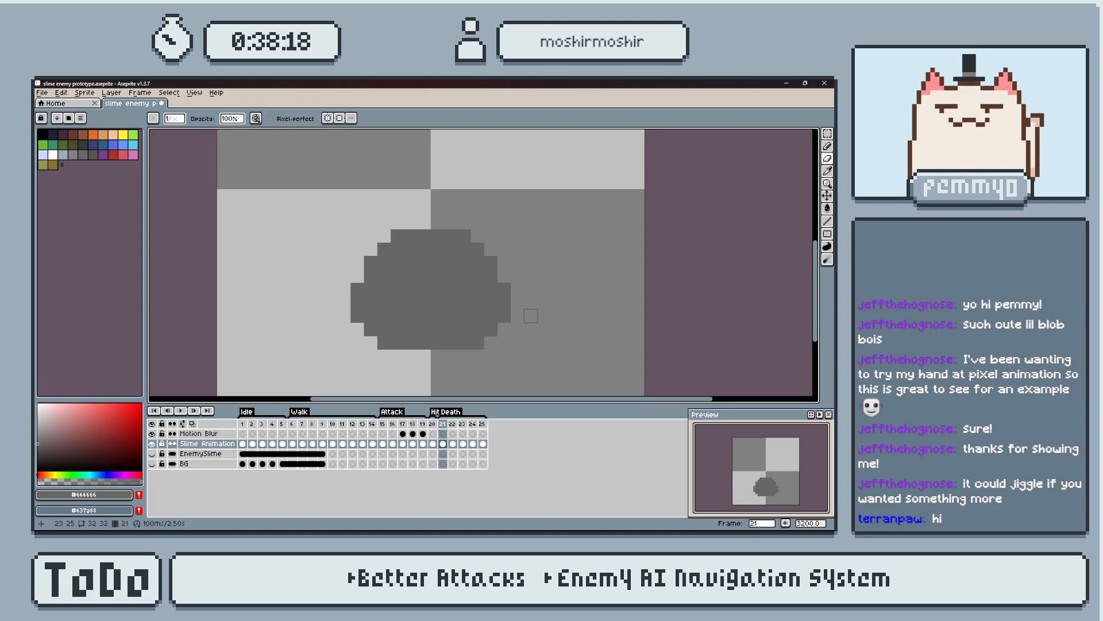
Deepen the notch on frame 22 by one pixel and trim the inner top corners of both lobes.
key(Left)
key(Right)
click(424, 262)
key(Left)
key(Right)
key(Left)
key(Right)
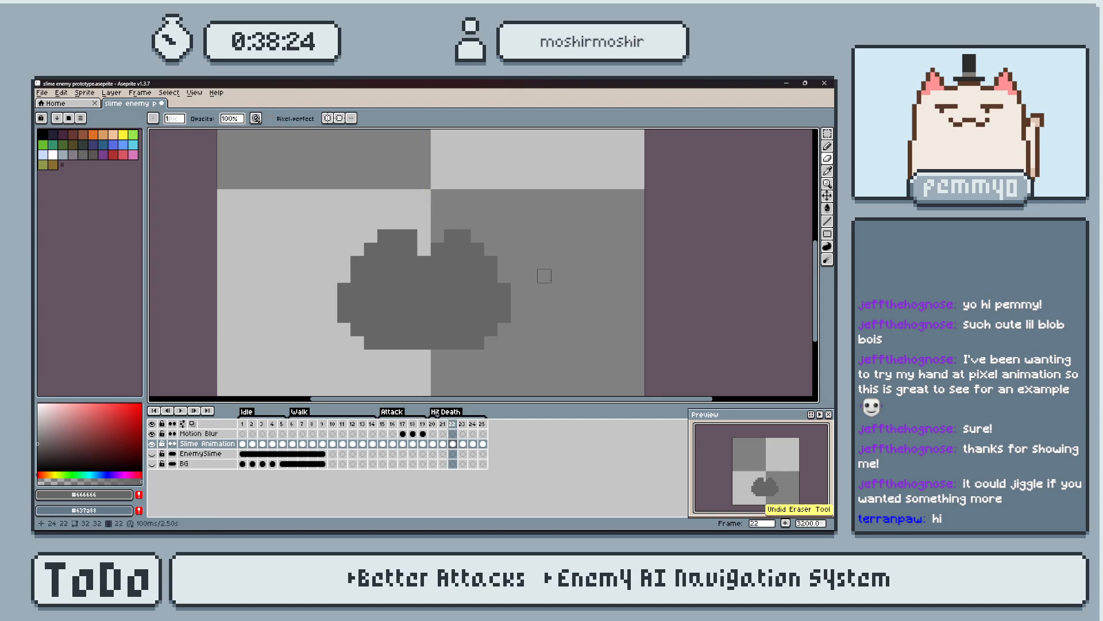
key(ctrl+z)
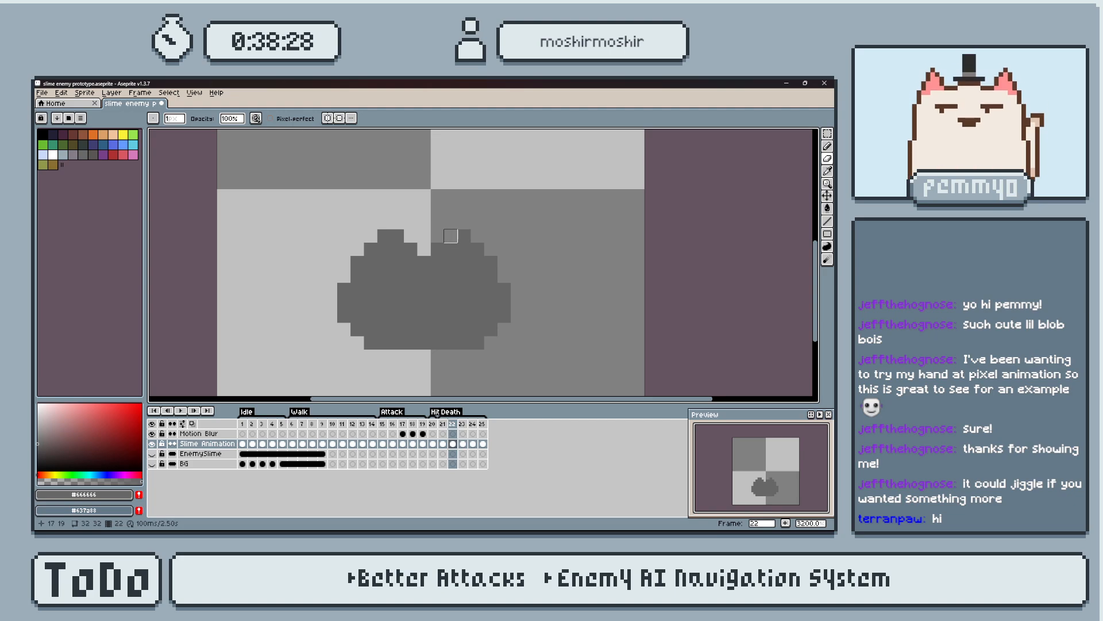
key(ctrl+y)
Flip between frames 21 and 22 to compare the whole slime with the notched shape.
key(Left)
key(Right)
key(Left)
key(Right)
key(Left)
key(Right)
key(Left)
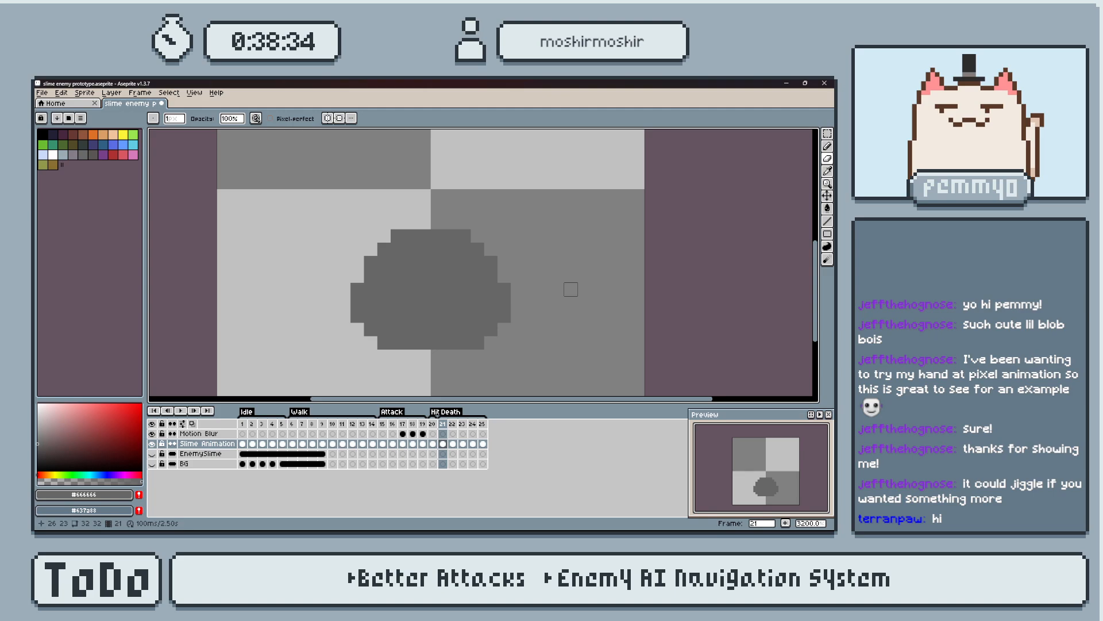
key(Right)
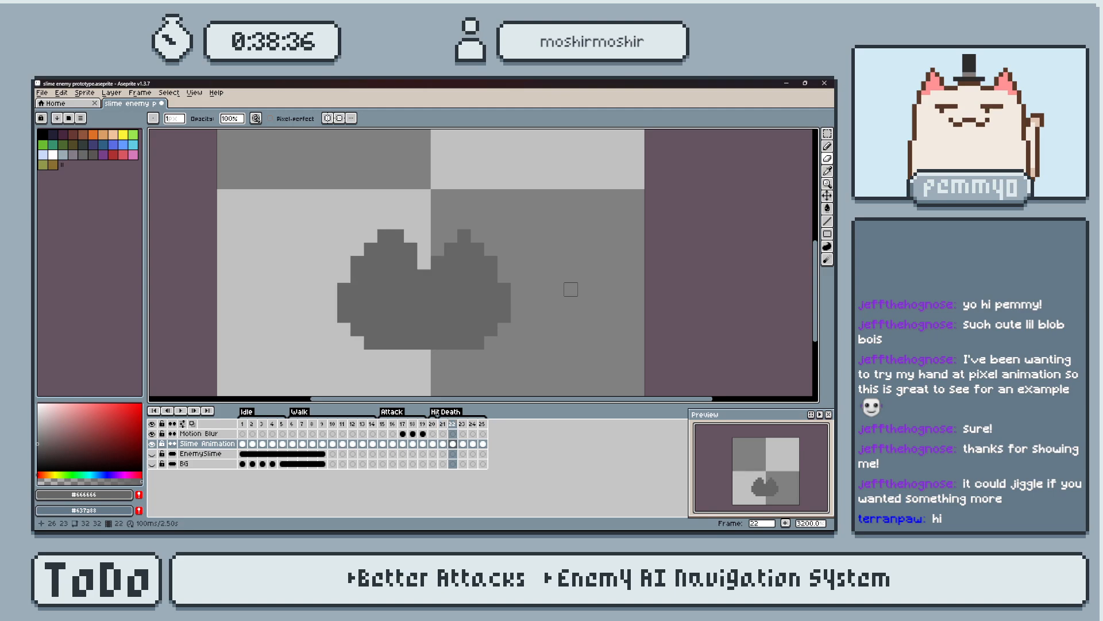
Move the part of the slime left of the notch one pixel right on frame 22.
key(m)
drag(251, 169, 423, 356)
key(Right)
key(ctrl+d)
key(Right)
key(Left)
key(Left)
key(Right)
key(Right)
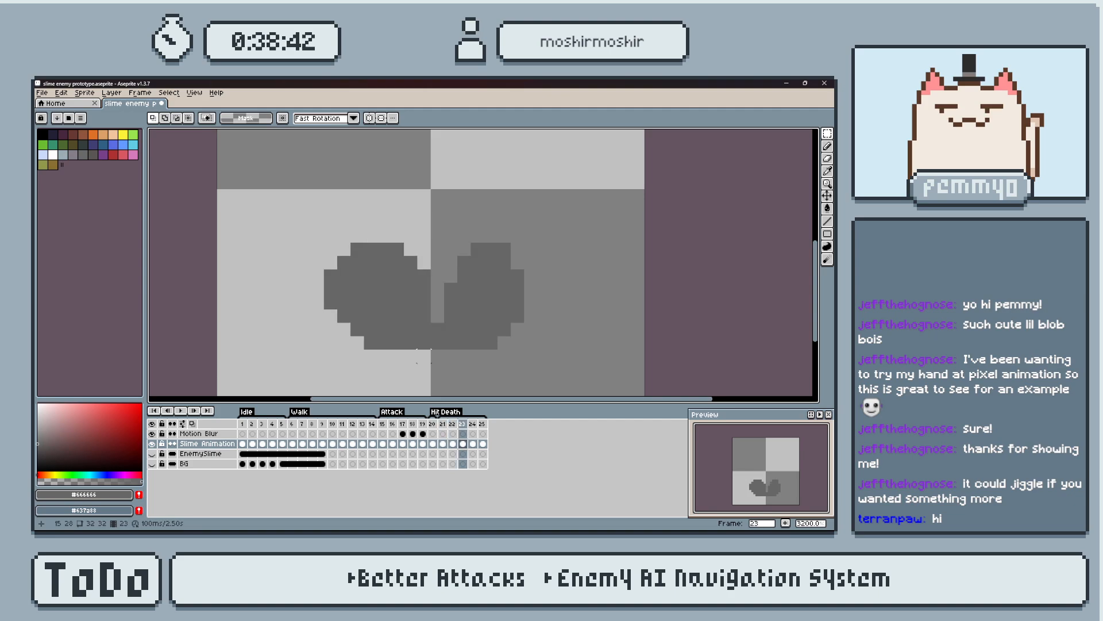
key(Left)
Flip between frames 22 and 23 and their neighbours to compare how far the left lobe extends.
key(Right)
Try erasing the left lobe's outermost column on frame 23, and undo the erasing.
key(e)
drag(331, 263, 330, 315)
key(ctrl+z)
key(Right)
key(Left)
key(Left)
key(Right)
key(Left)
key(Right)
key(Left)
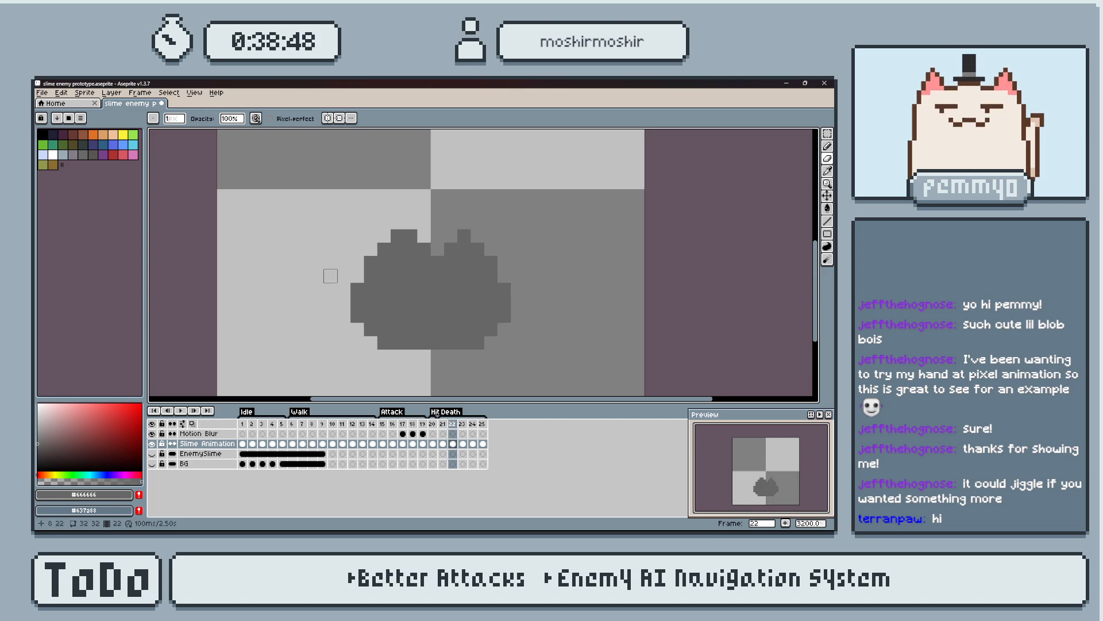
key(Right)
key(Left)
key(Right)
Erase the left lobe's outermost column and upper outer corner pixels on frame 23.
mouse_move(331, 276)
mouse_down()
mouse_move(341, 281)
mouse_move(409, 234)
mouse_move(464, 262)
mouse_up()
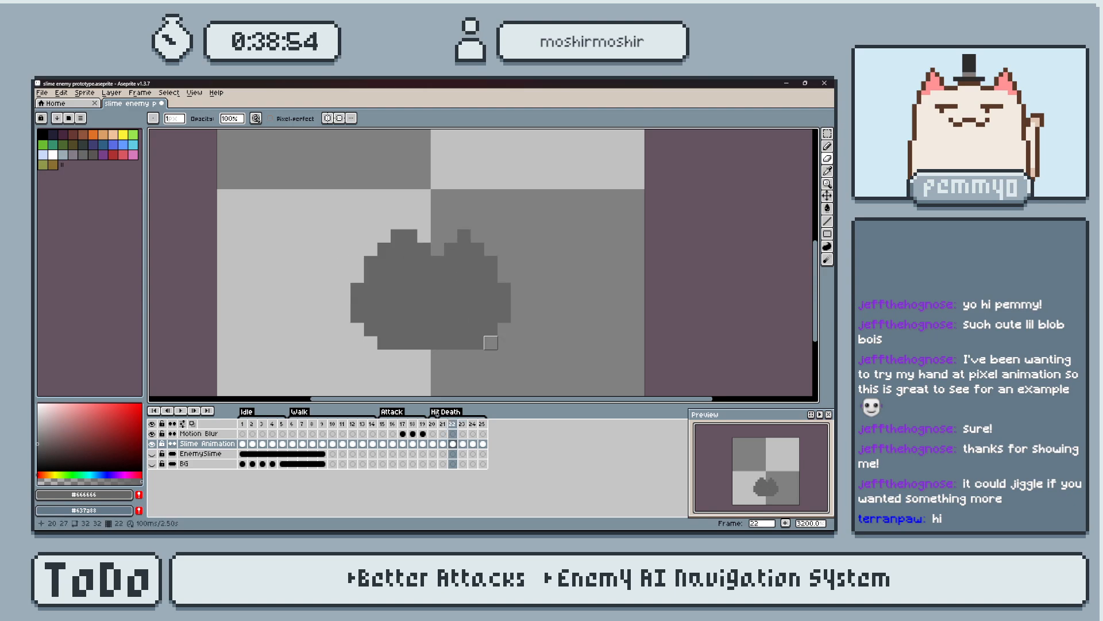
key(ctrl+z)
key(ctrl+z)
drag(344, 263, 357, 248)
click(465, 263)
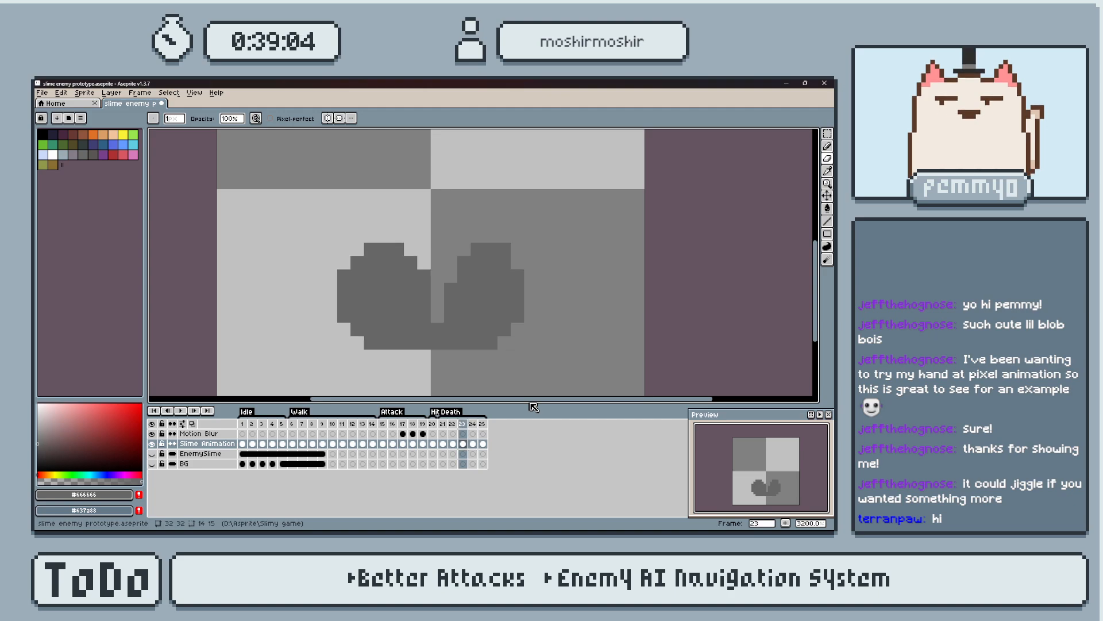
Erase the left piece's outermost column and round its outer corners on frame 24, and go to frame 25.
key(m)
drag(269, 242, 427, 362)
key(e)
drag(304, 275, 302, 329)
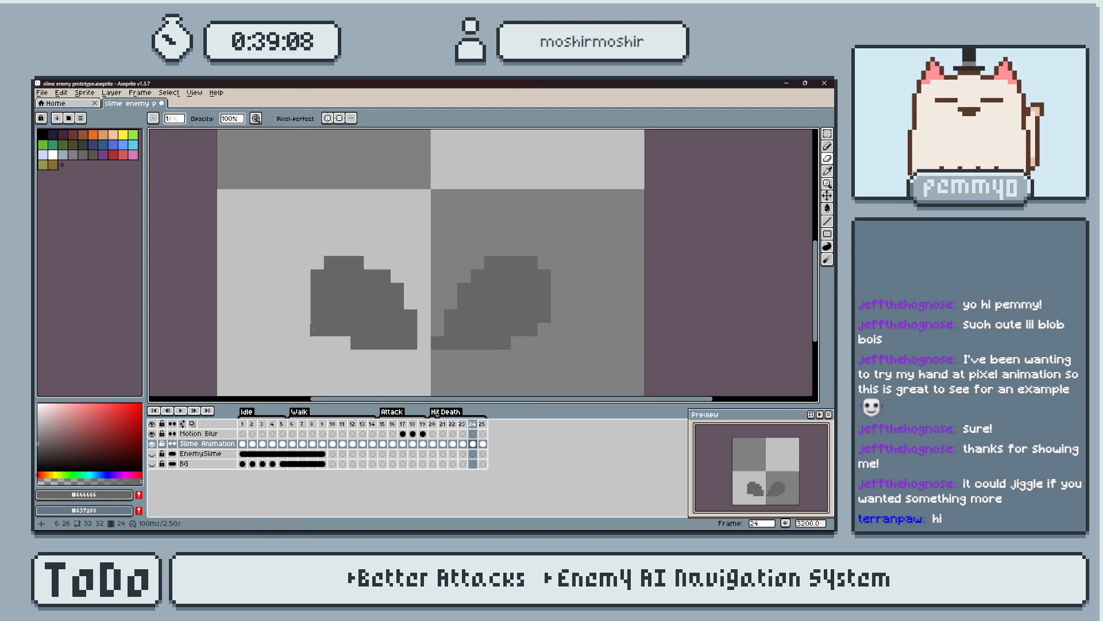
click(330, 262)
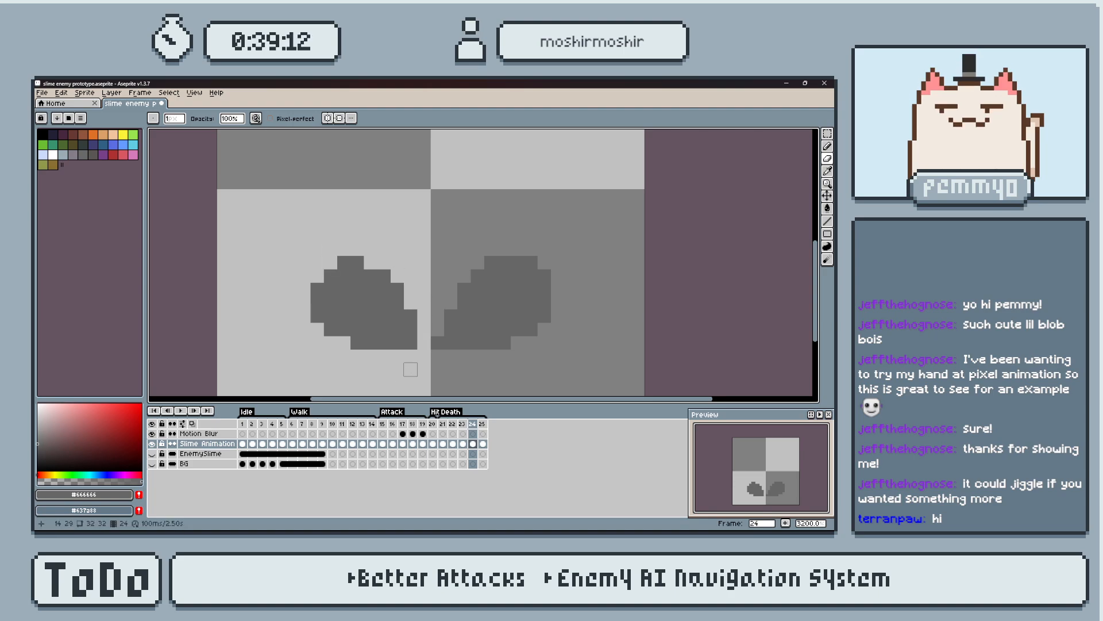
key(Right)
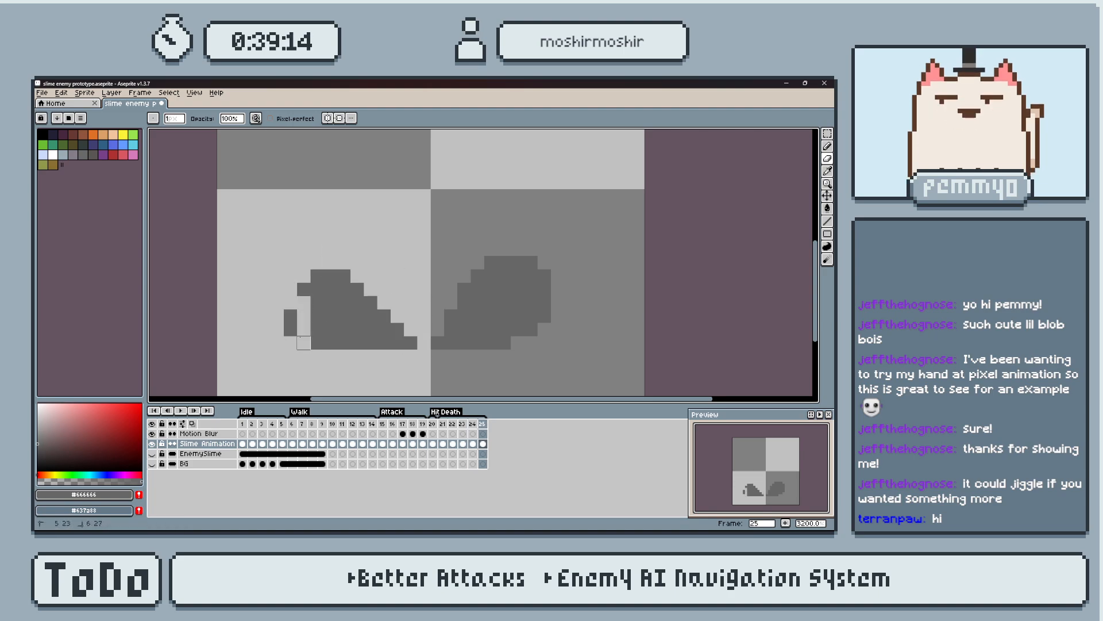
Try erasing the left piece's outermost column and bottom outer corner on frame 25, and undo the erasing.
drag(290, 289, 291, 343)
click(303, 343)
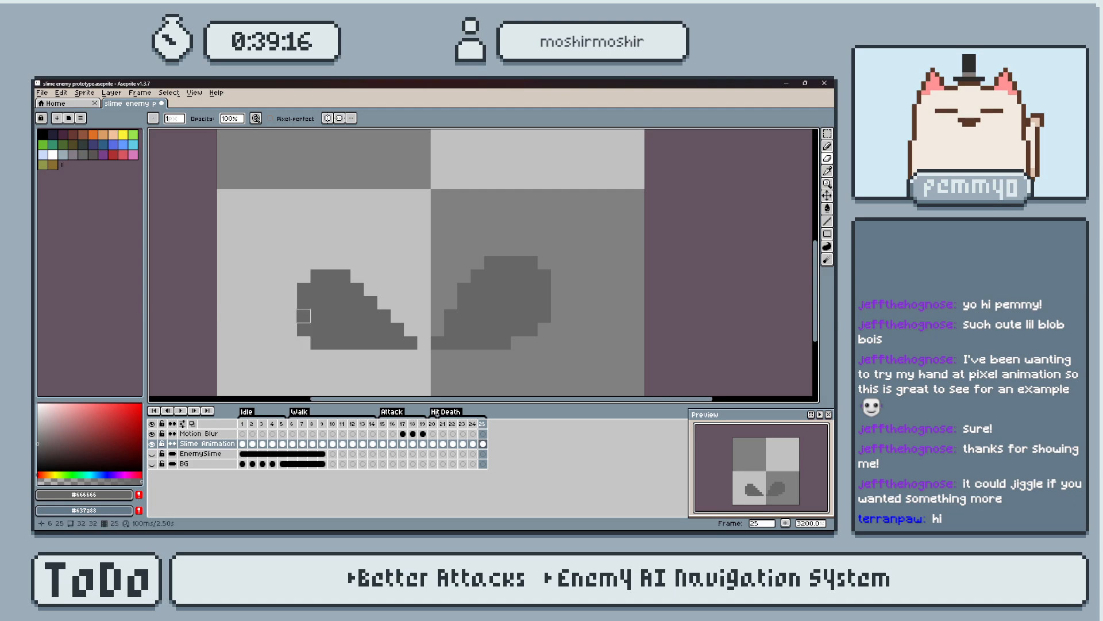
key(ctrl+z)
key(ctrl+z)
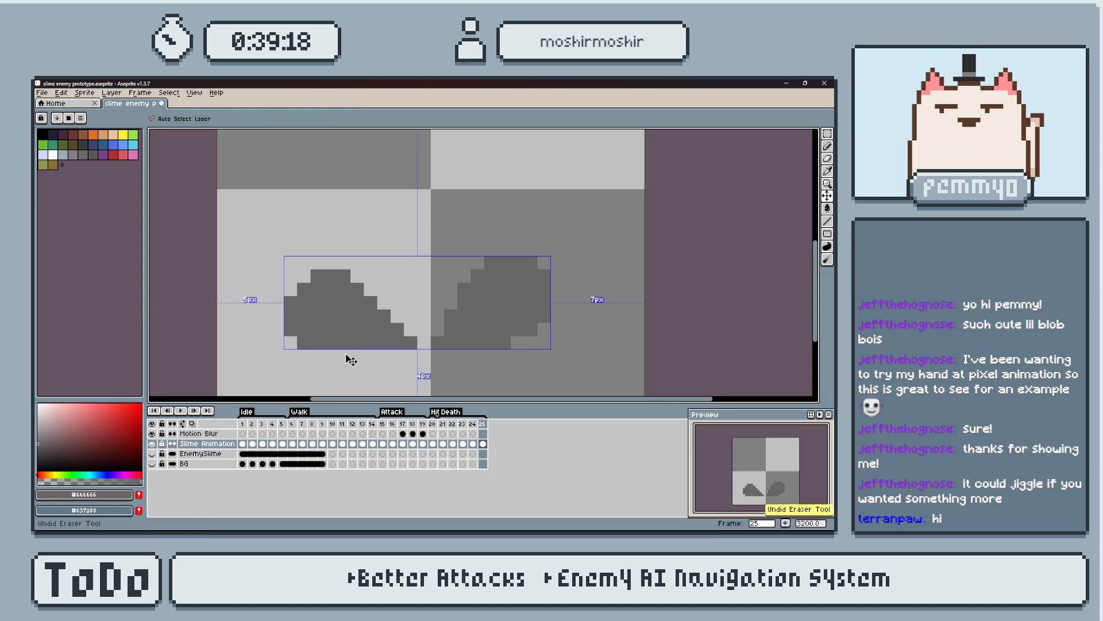
Erase the left piece's outermost column on frame 25 and round its bottom and top outer corners.
drag(290, 301, 290, 343)
click(304, 343)
click(317, 276)
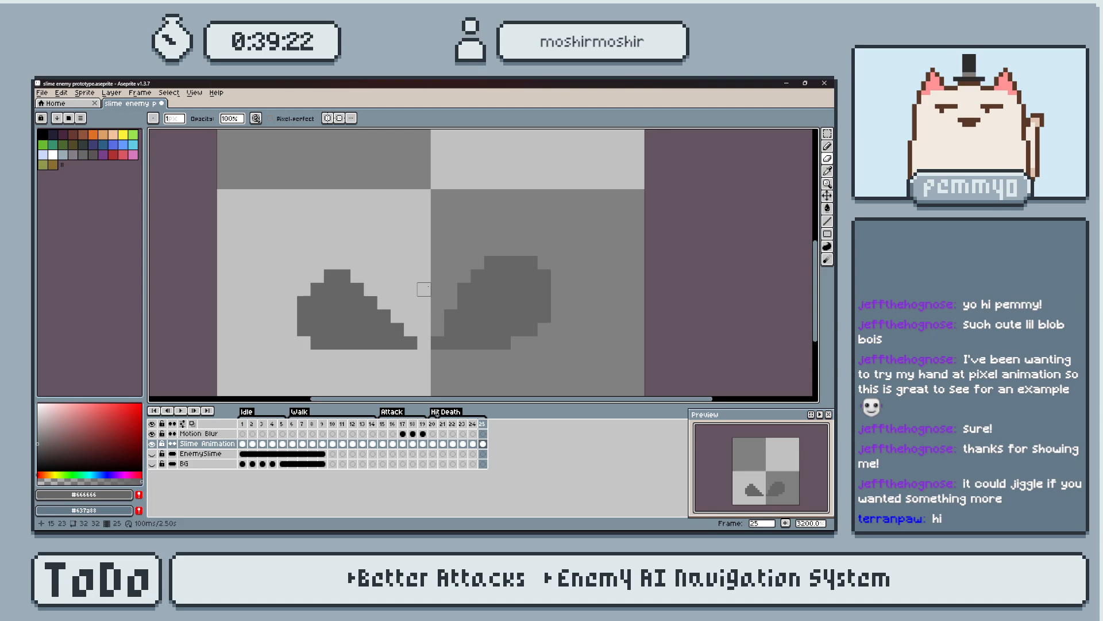
Extend the right piece's bottom row and outer edge by one pixel on frame 25.
key(b)
click(520, 338)
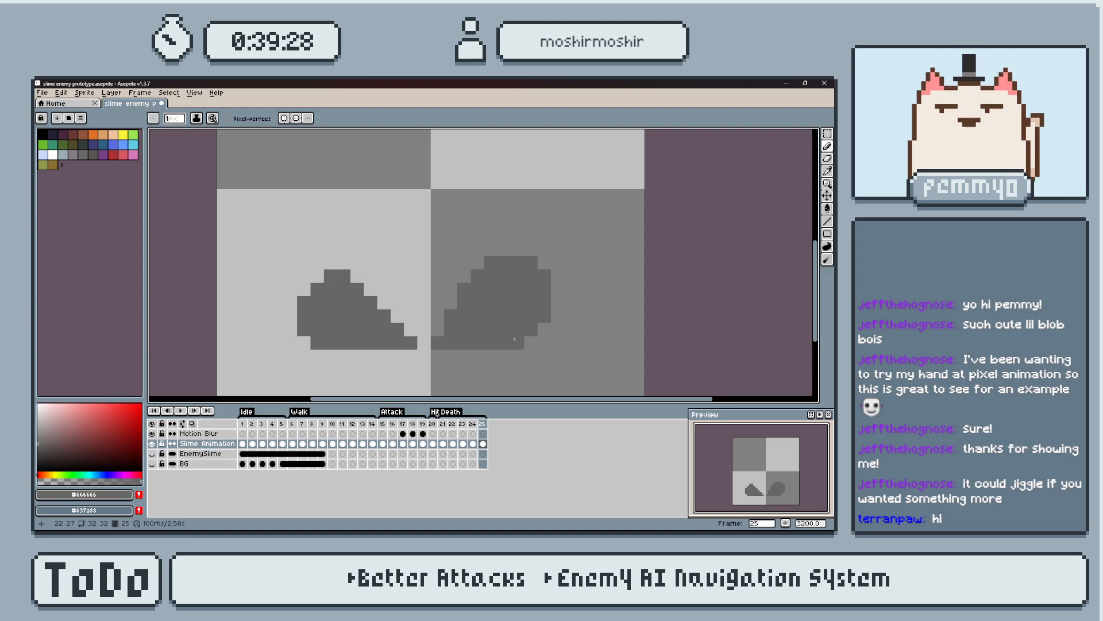
drag(556, 304, 458, 262)
Trim the right piece's upper corners on frame 25 and erase its inner edge into a gentler slope.
key(e)
click(477, 276)
click(544, 275)
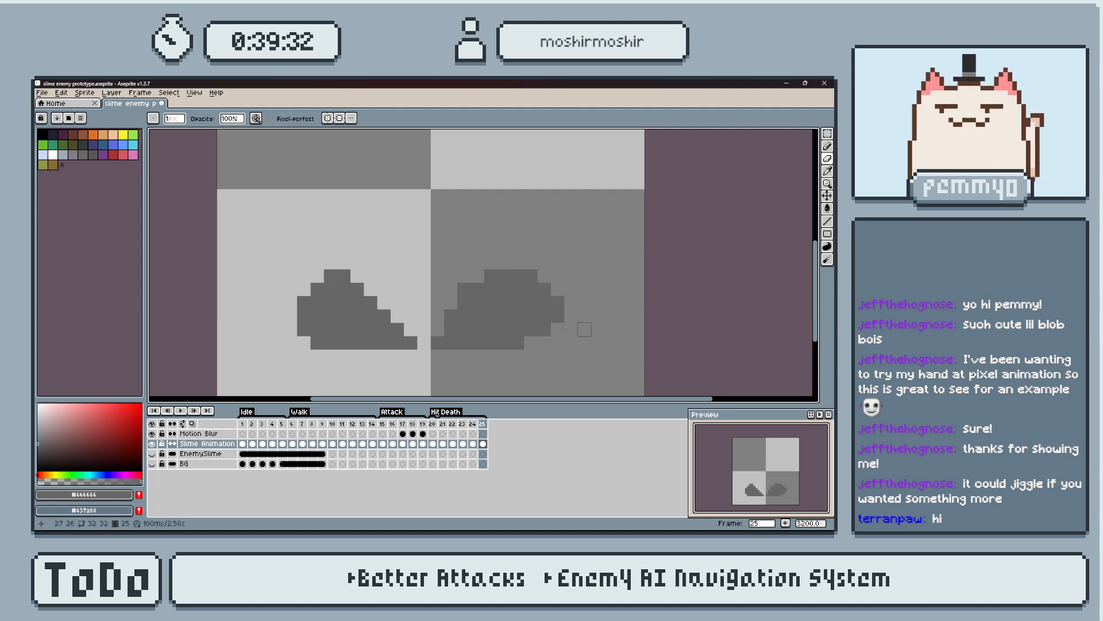
click(464, 289)
click(452, 317)
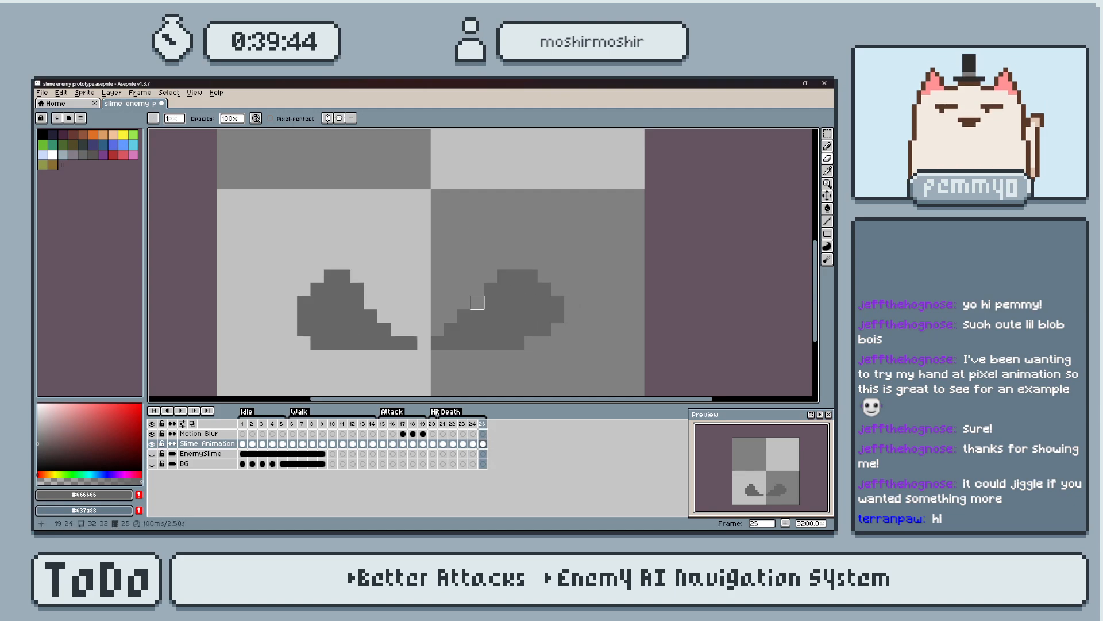
Undo the last erasing on the right piece's inner slope on frame 25, and erase its innermost bottom pixels instead.
key(ctrl+z)
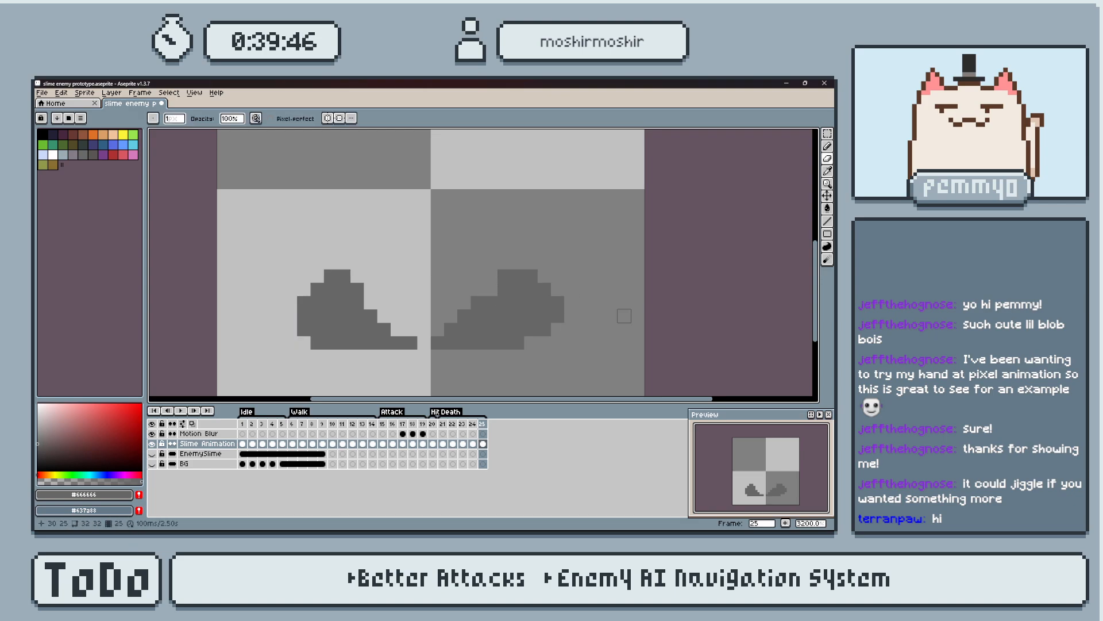
key(ctrl+z)
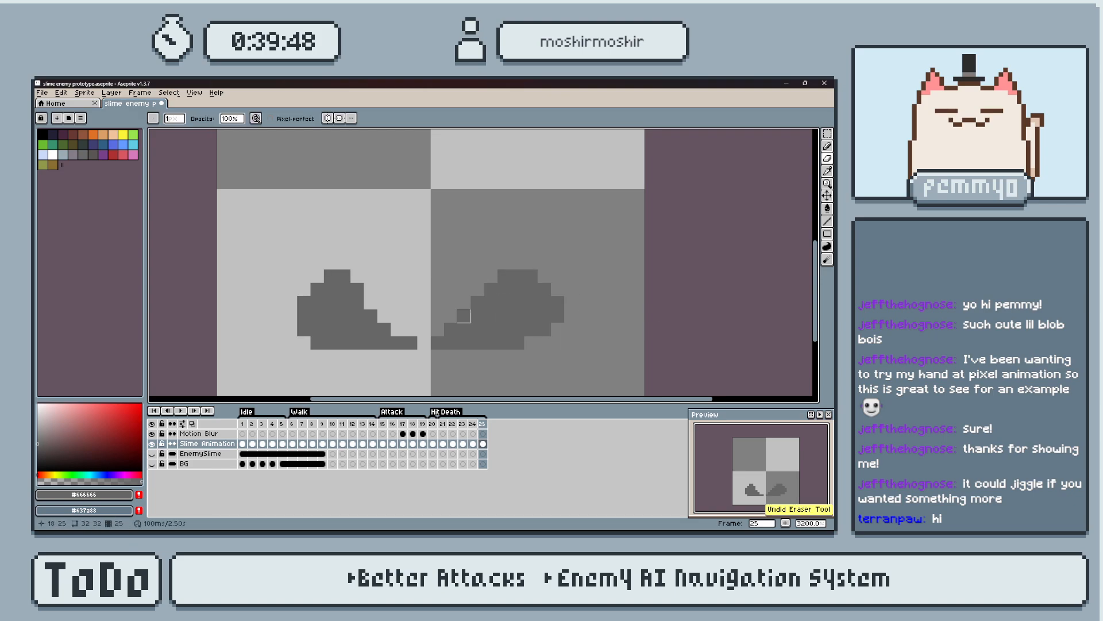
click(451, 329)
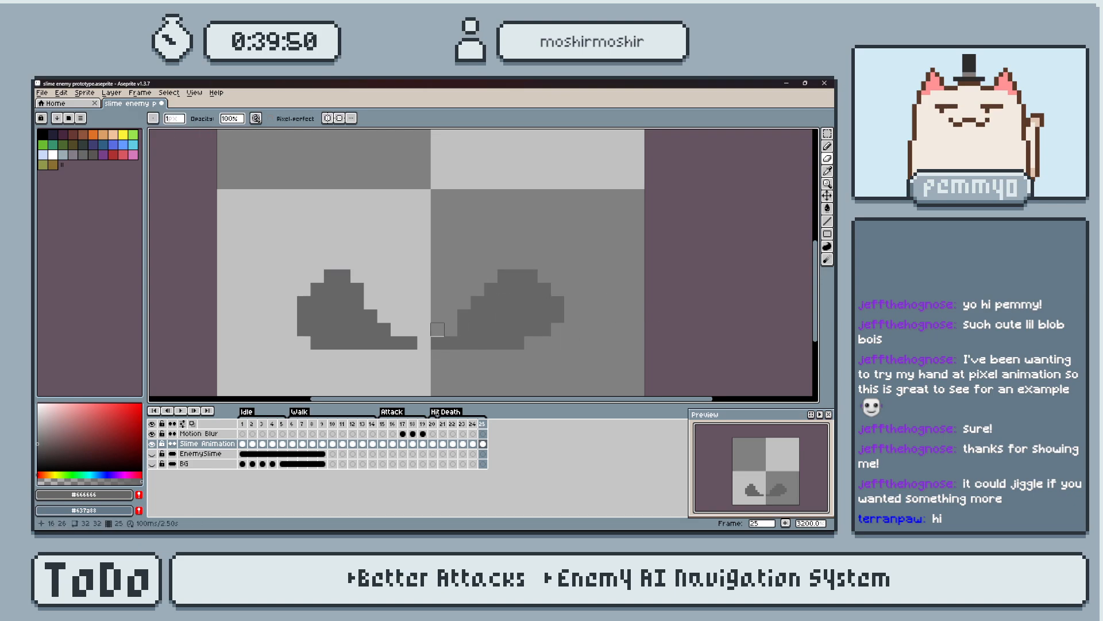
key(Left)
key(Right)
click(437, 343)
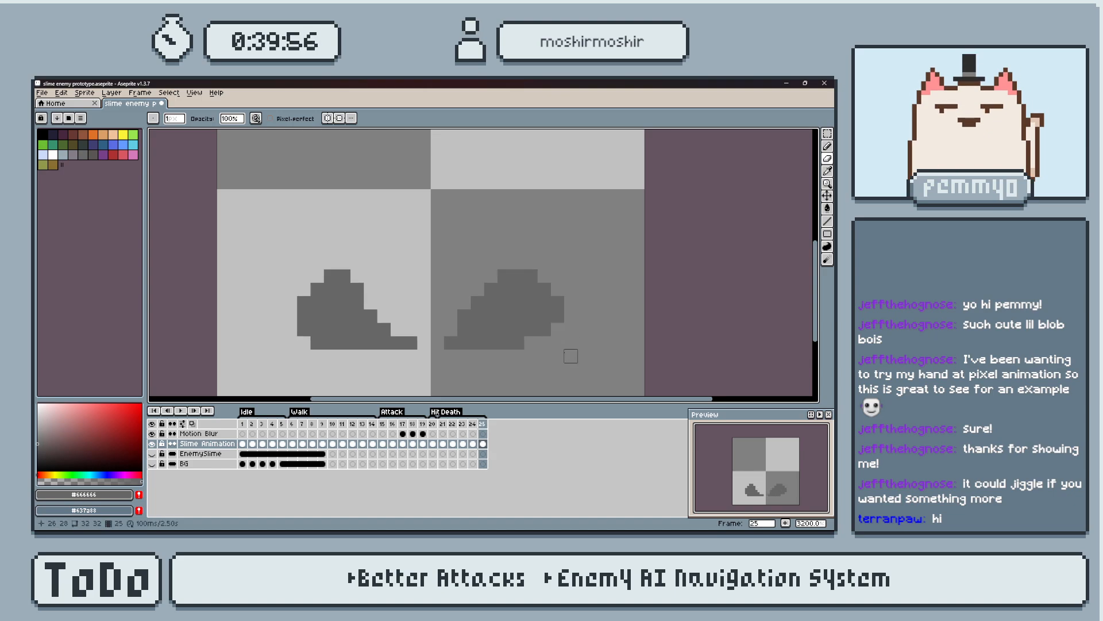
Erase the left piece's top row and upper inner corner on frame 25 to lower its peak.
key(Left)
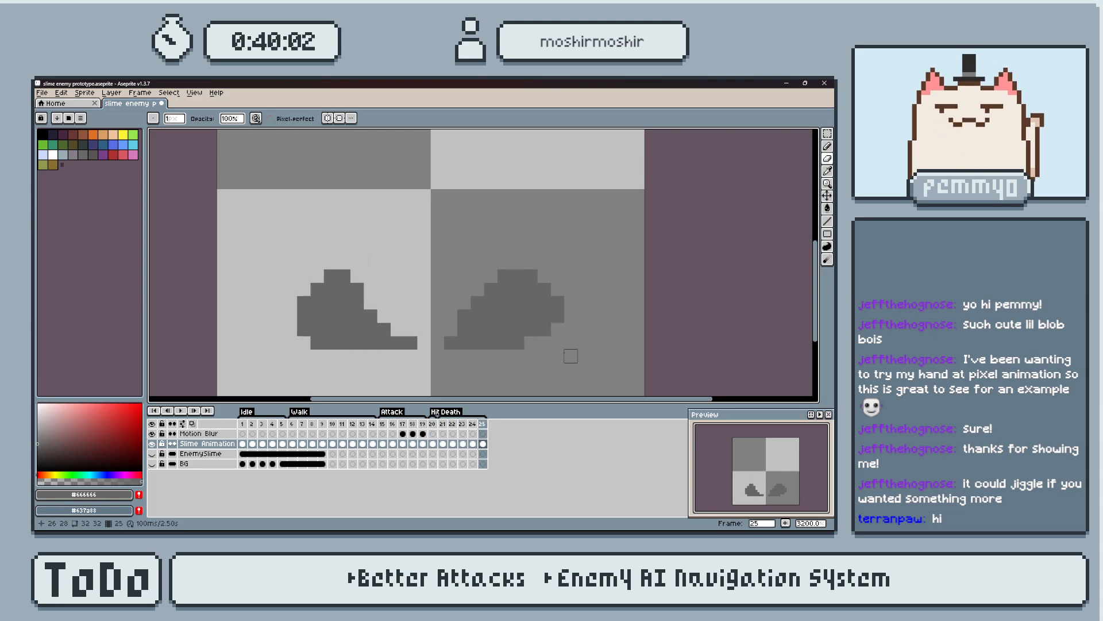
click(344, 277)
click(331, 276)
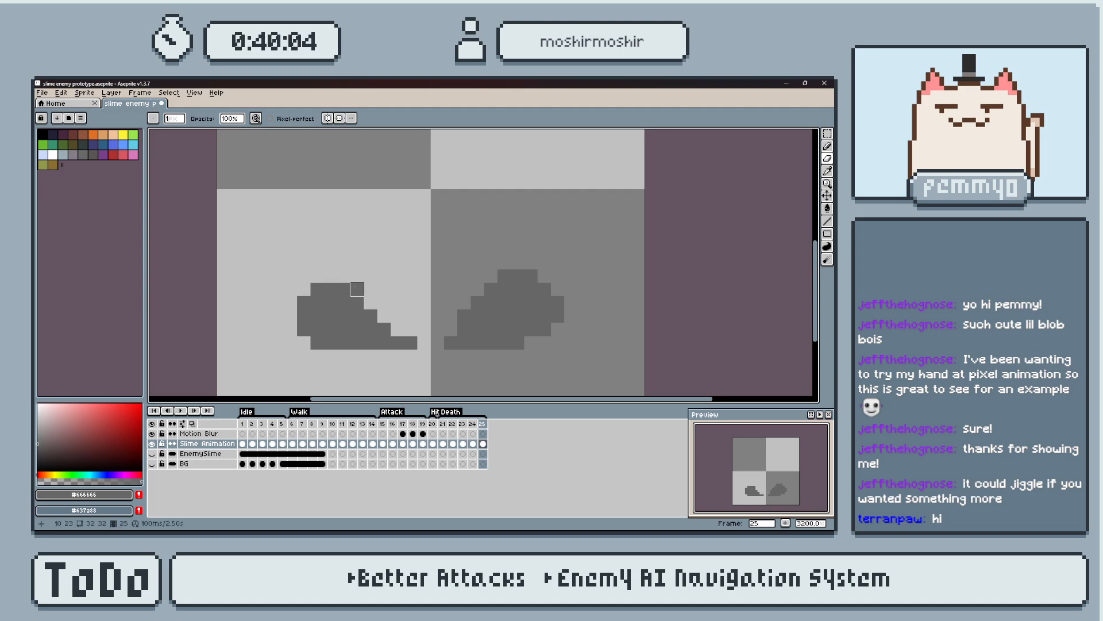
key(Left)
key(Right)
Flip back and forth through frames 22 to 25 to compare how the two halves split and sink.
key(i)
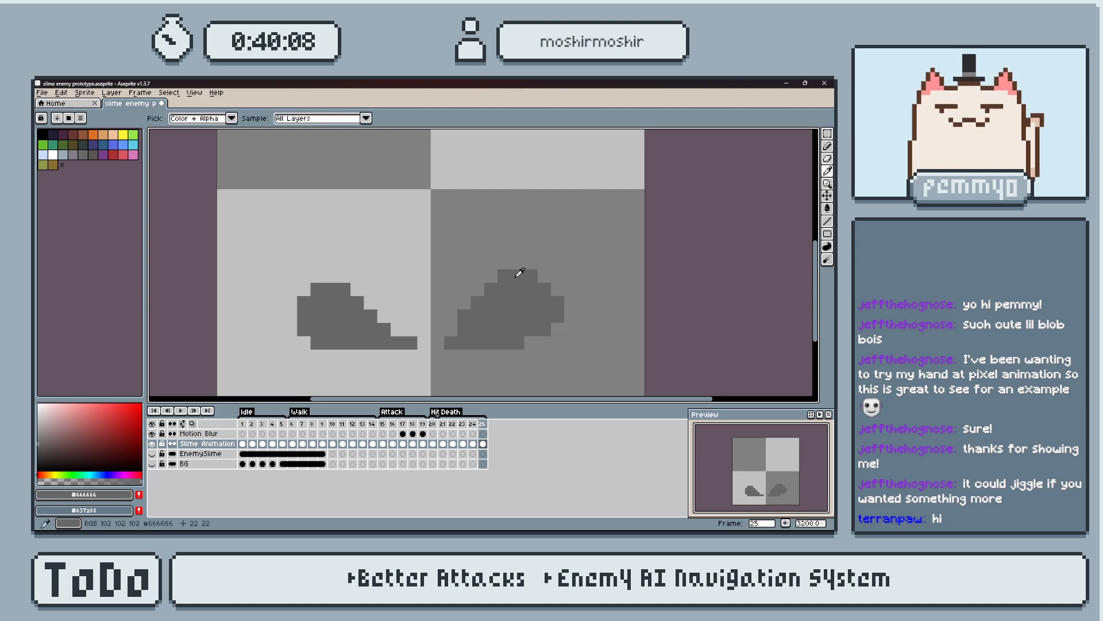
key(b)
key(Left)
key(Left)
key(Left)
key(Left)
key(Right)
key(Right)
key(Right)
key(Left)
key(Left)
key(Right)
key(Right)
key(Left)
key(Right)
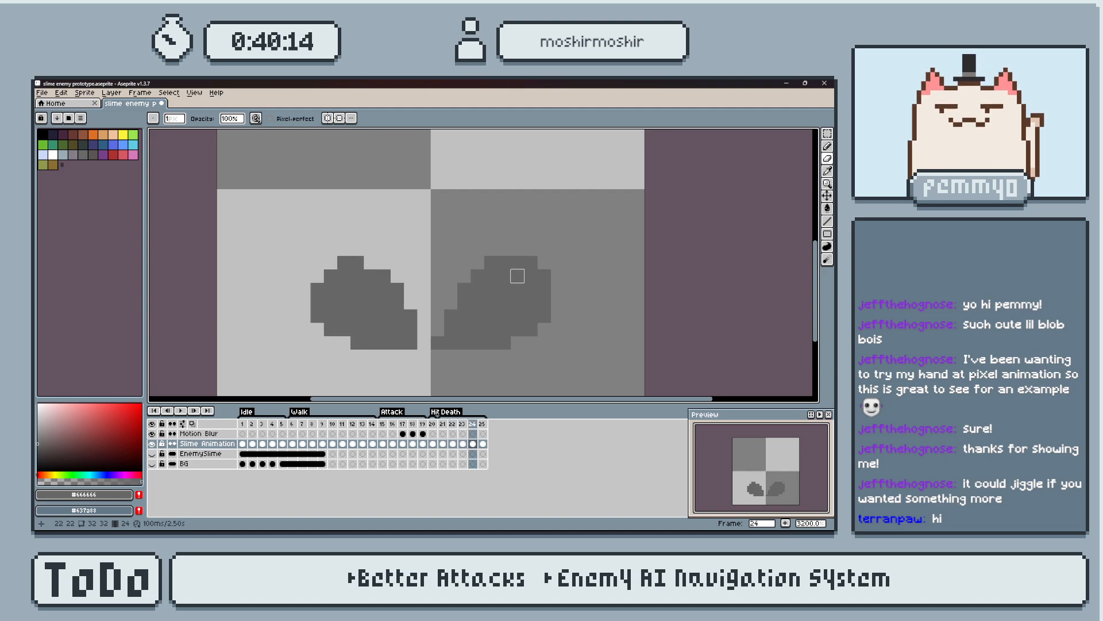
key(Left)
key(Left)
key(Right)
key(Right)
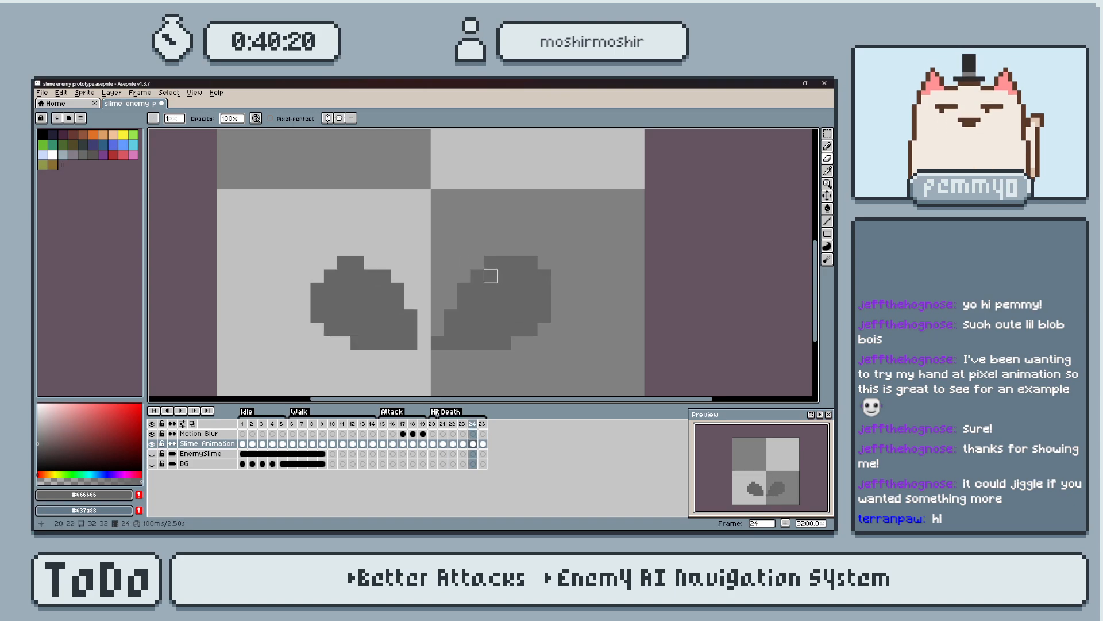
key(Left)
key(Right)
Erase the right piece's top row and soften its upper inner slope on frame 24.
drag(493, 262, 529, 262)
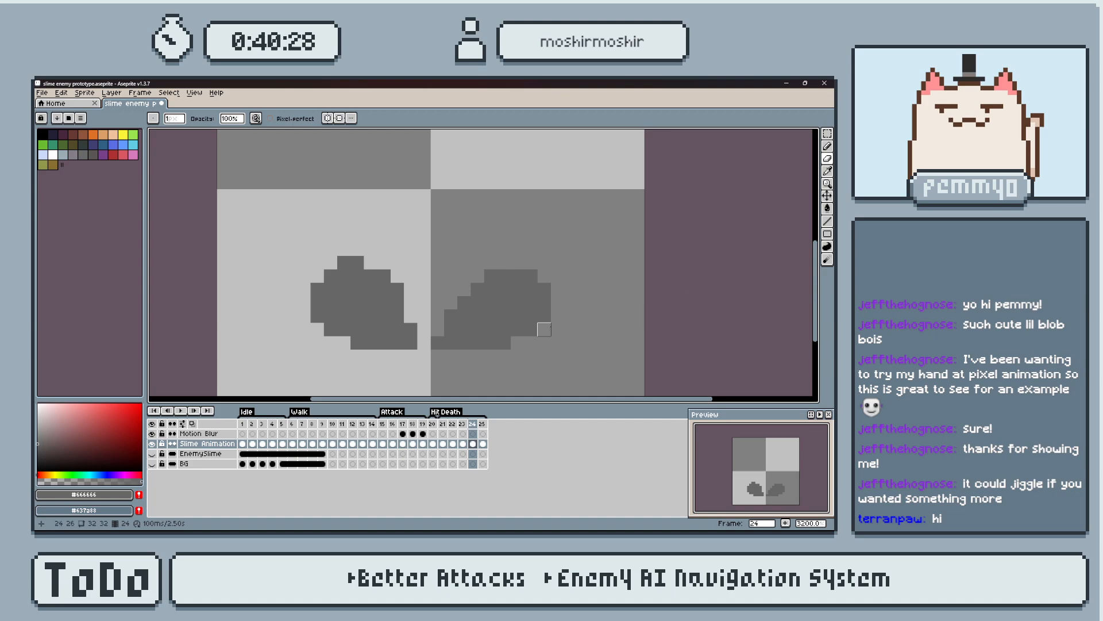
key(Left)
key(Left)
key(Right)
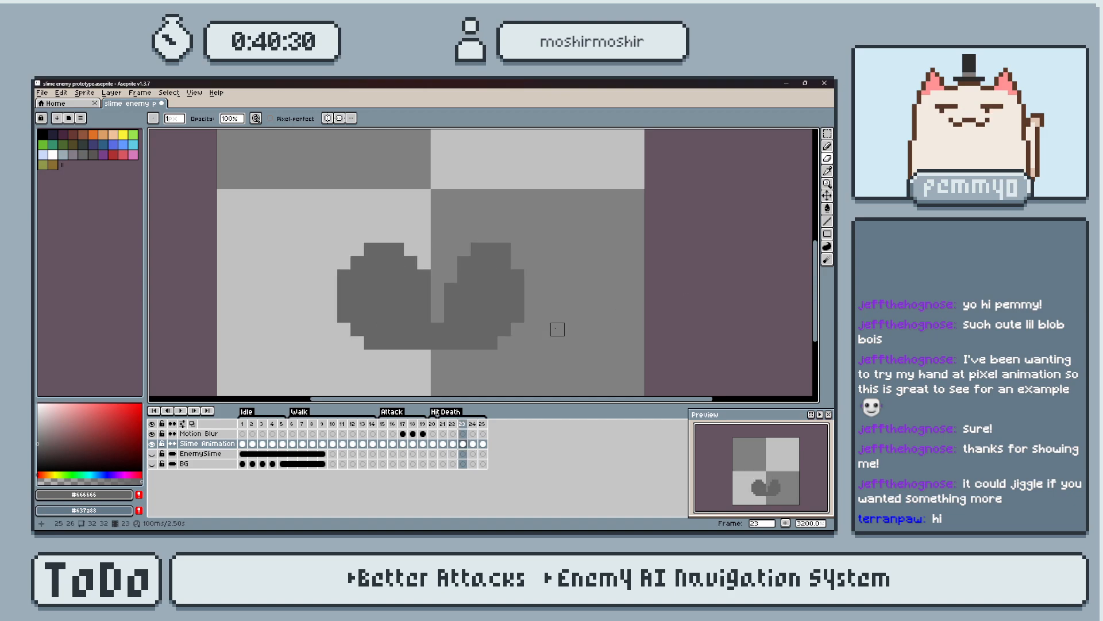
Erase the right piece's top row, outermost column and outer corner pixels on frame 25.
key(Right)
key(Right)
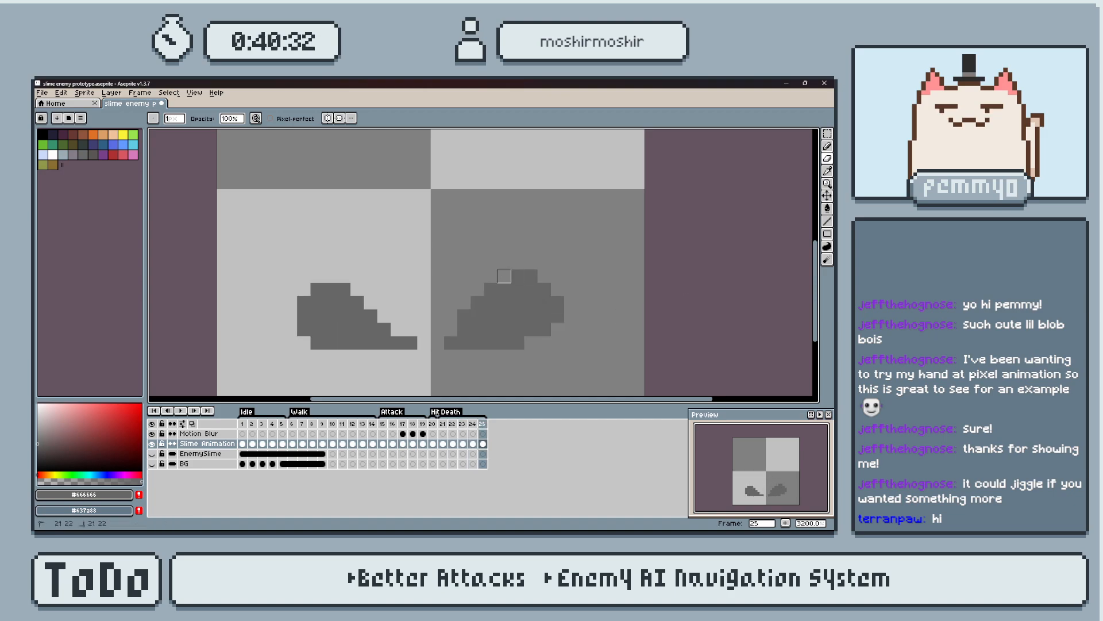
click(545, 289)
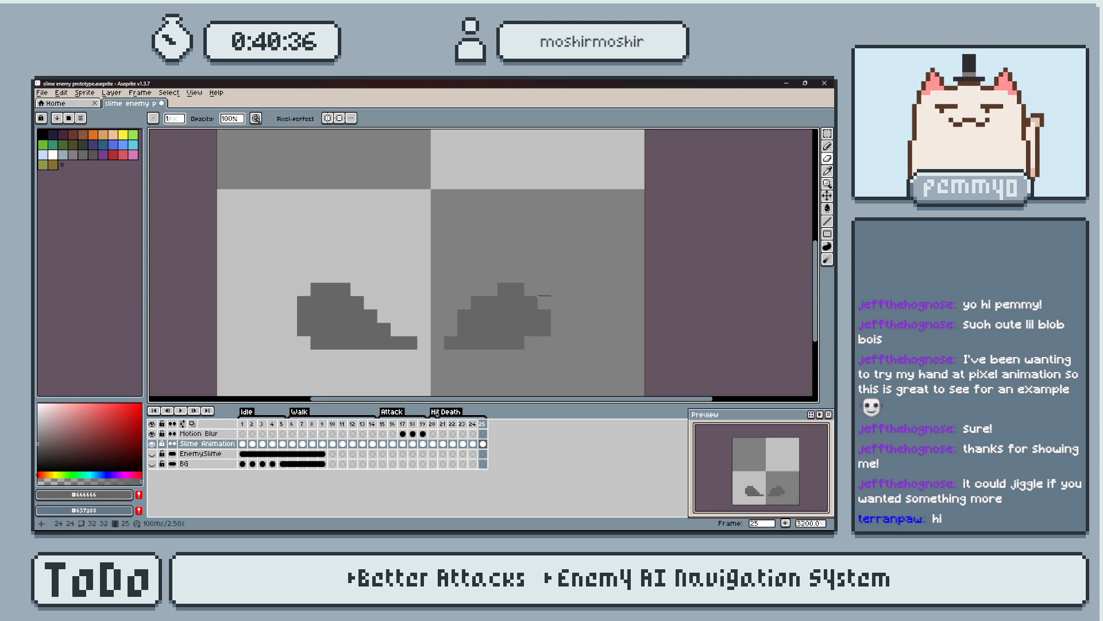
click(544, 329)
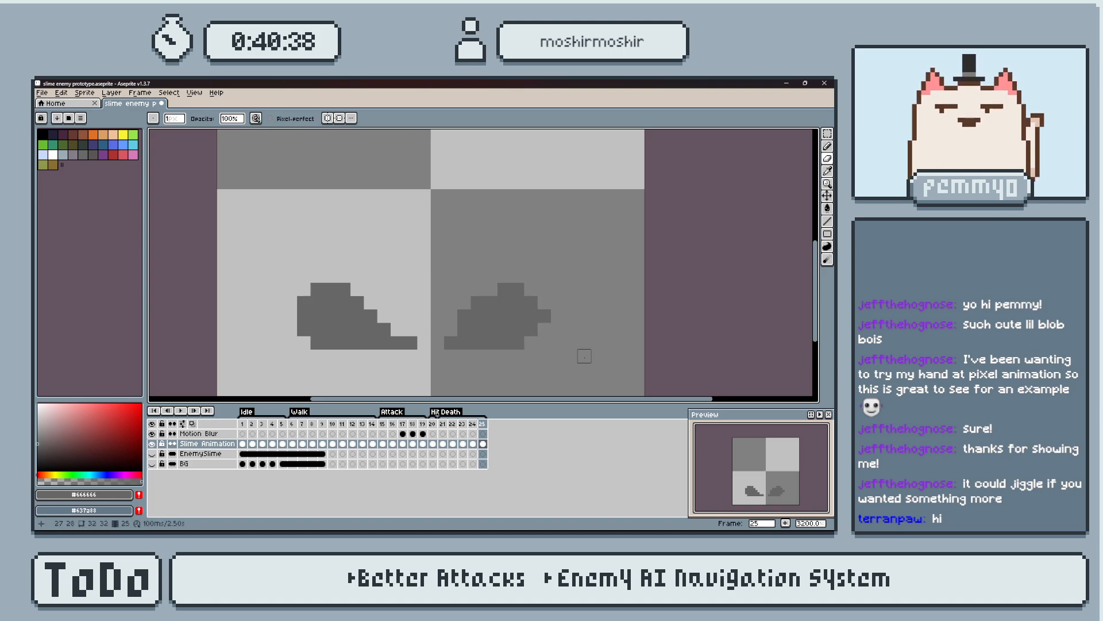
Fill the right piece's lower outer corner on frame 25 and erase the pixels along its inner slope.
key(b)
click(531, 344)
click(544, 329)
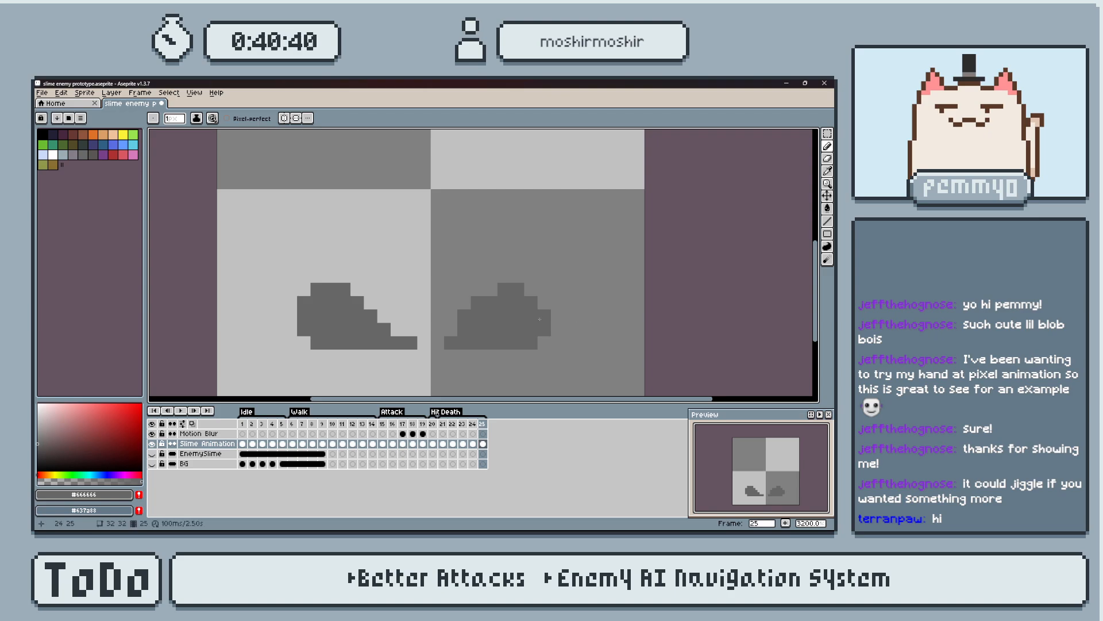
key(e)
click(477, 302)
click(464, 316)
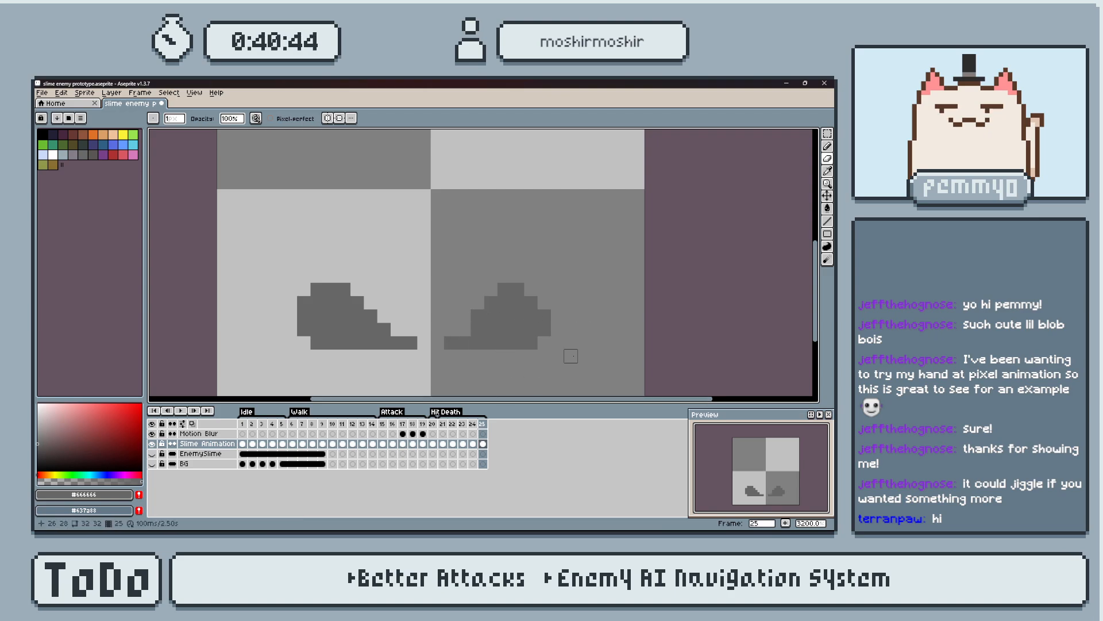
Add frame 26 and widen the left piece's outer side with pixels stepping down to the ground.
key(alt+n)
key(b)
click(558, 329)
key(ctrl+z)
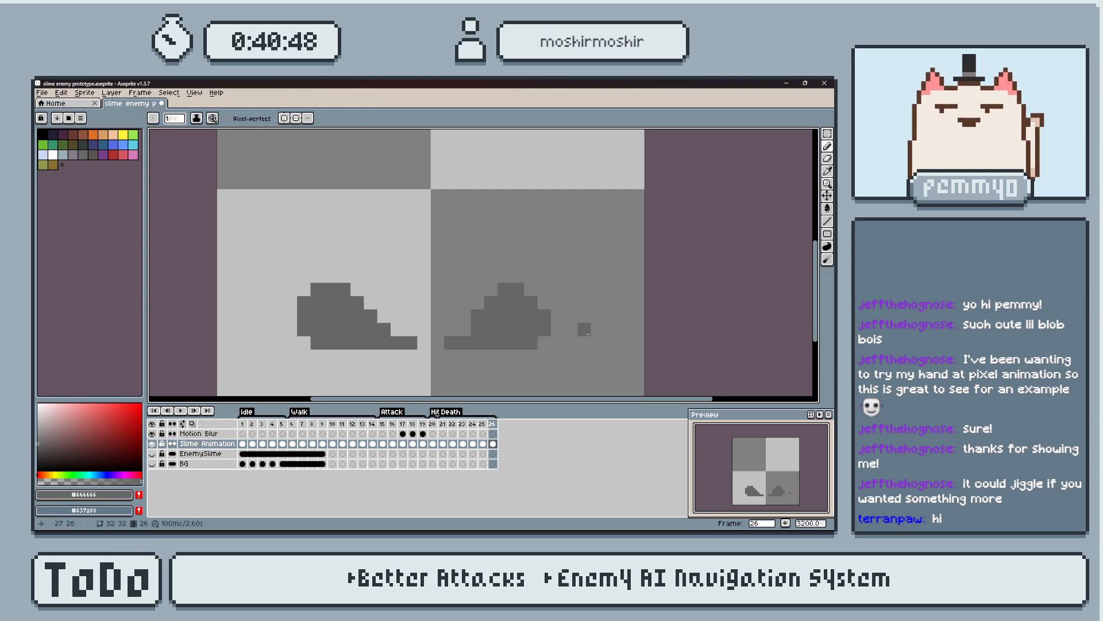
click(290, 316)
drag(295, 315, 274, 341)
key(Left)
key(Right)
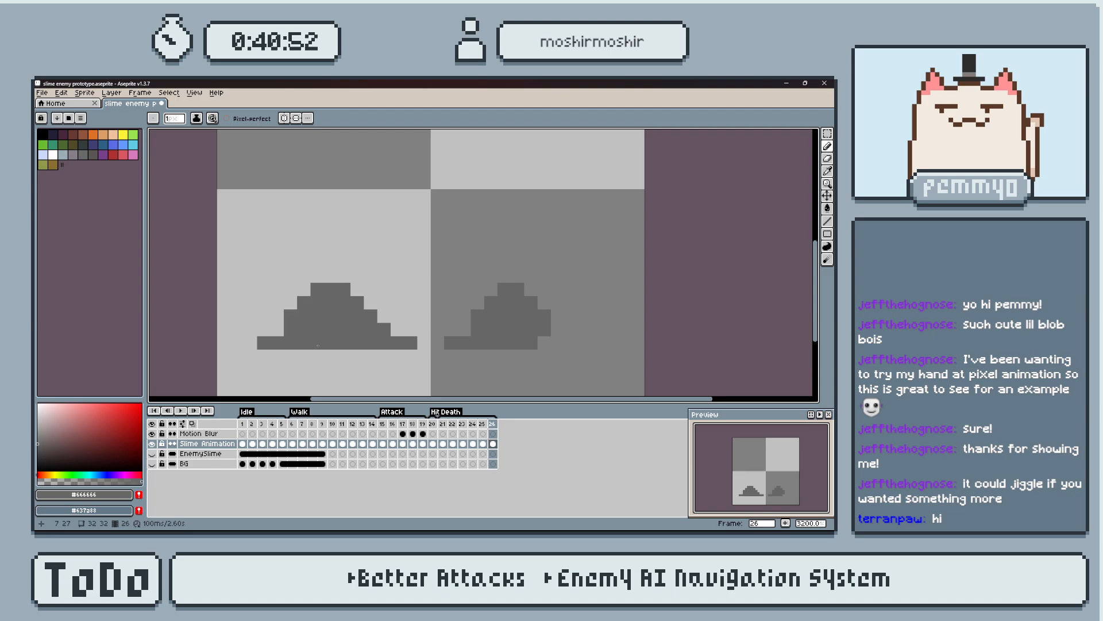
click(278, 332)
Flatten the left piece on frame 26 by erasing its upper rows and trimming its inner slope.
key(e)
mouse_move(311, 295)
mouse_down()
mouse_move(350, 289)
mouse_move(423, 354)
mouse_up()
key(ctrl+z)
click(290, 316)
click(357, 315)
key(ctrl+z)
key(ctrl+z)
drag(357, 315, 416, 343)
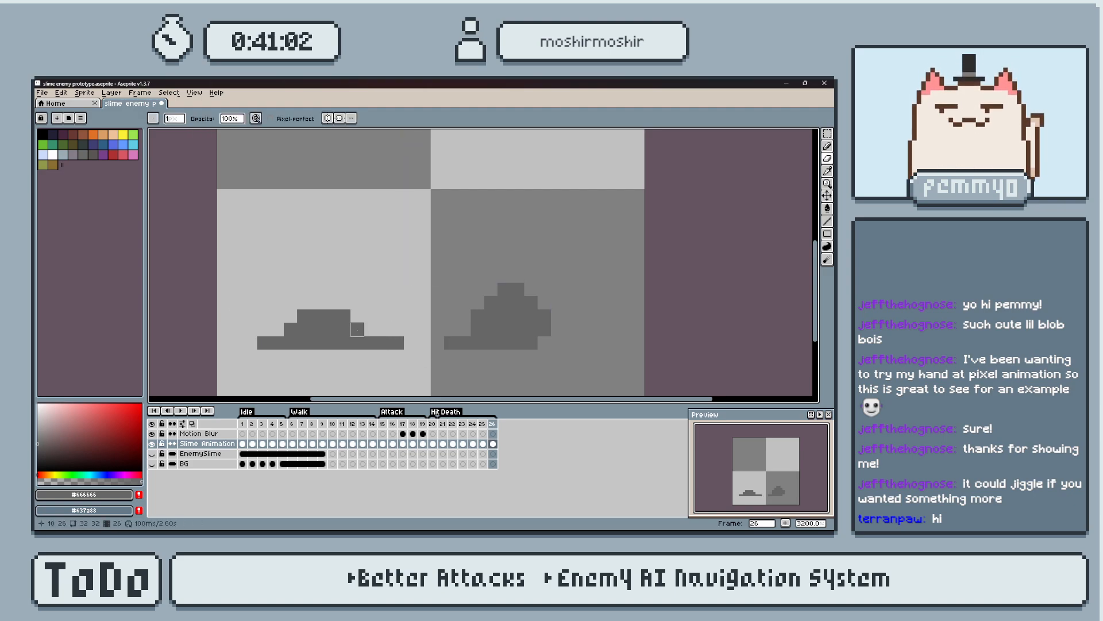
Reshape the left piece's outer steps on frame 26 and shorten its top and bottom rows on the inner side.
key(b)
click(278, 328)
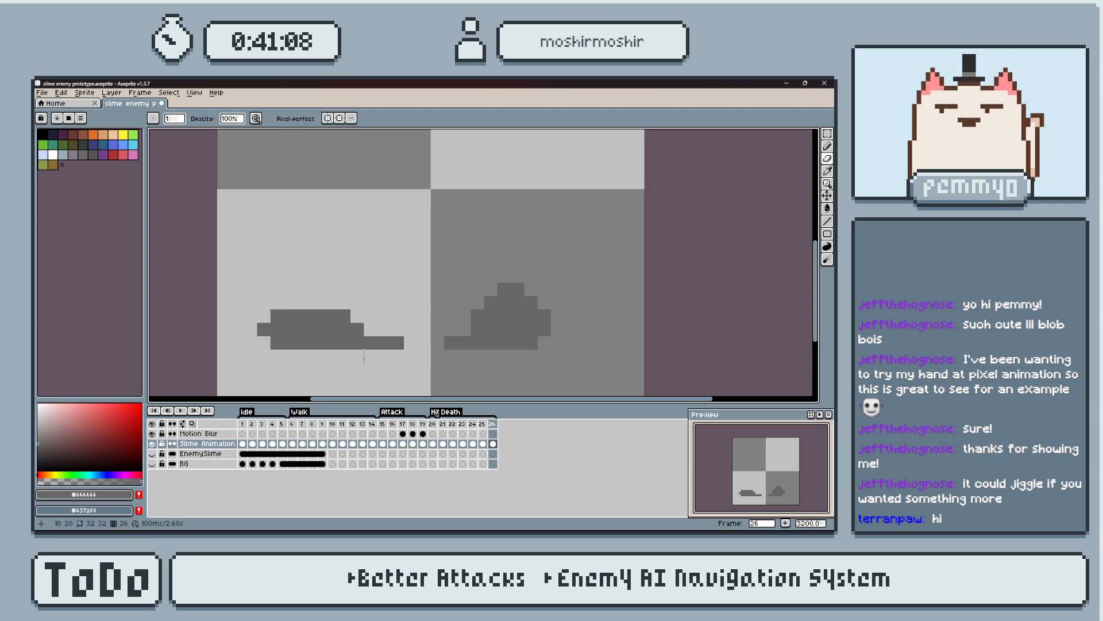
key(ctrl+z)
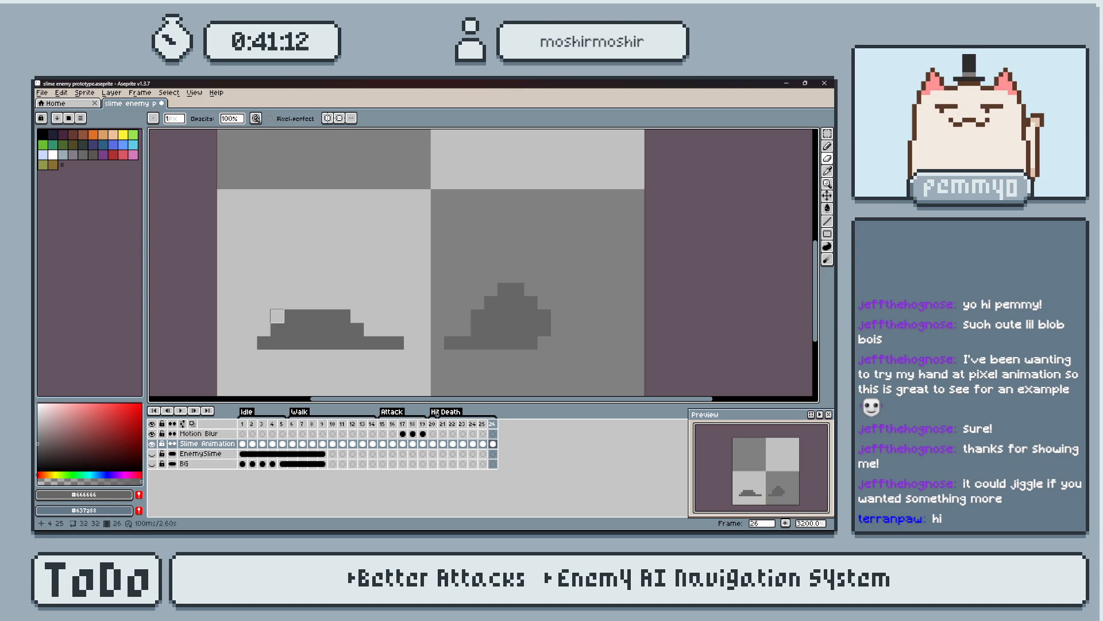
mouse_move(277, 315)
mouse_down()
mouse_move(345, 314)
mouse_move(397, 343)
mouse_up()
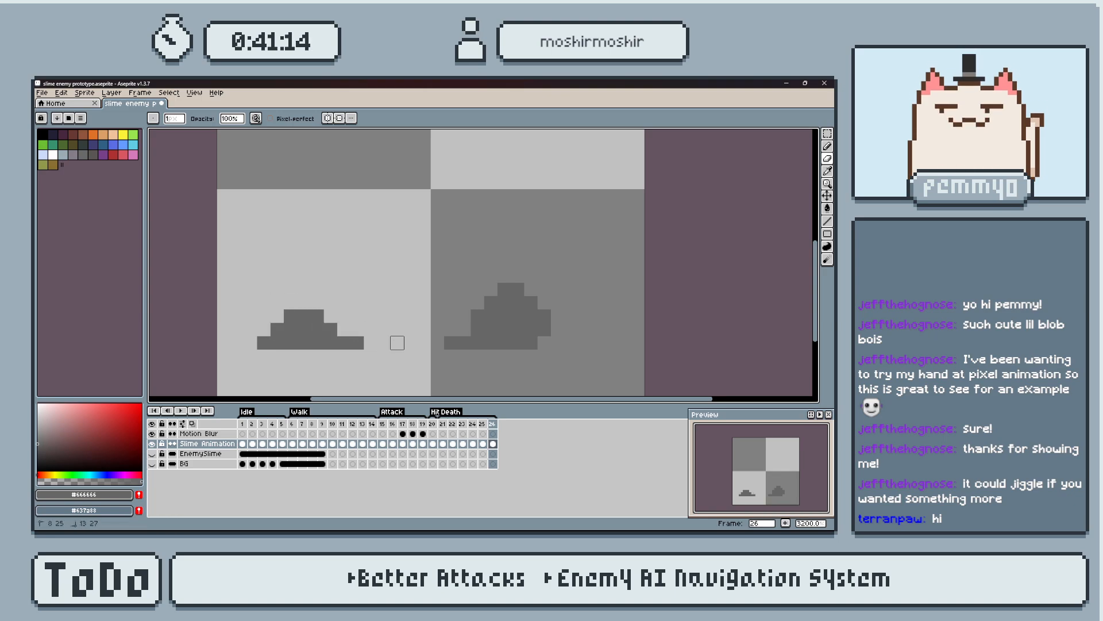
key(ctrl+z)
drag(331, 303, 397, 342)
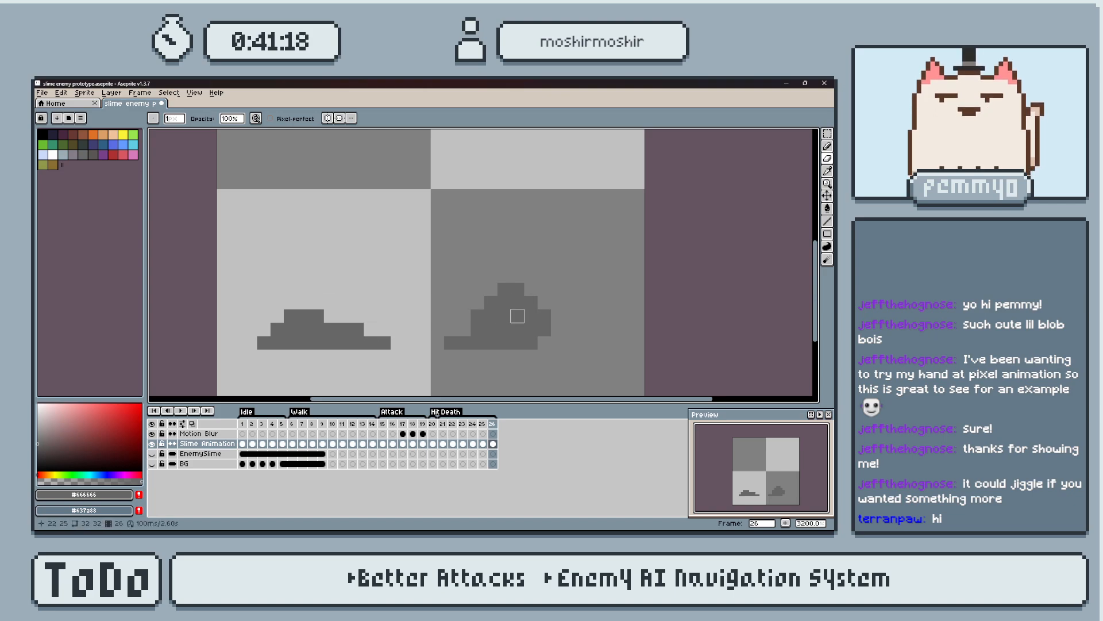
Shift the right piece's upper part on frame 26 one pixel down and outward, and extend its outer edge with pixels.
key(m)
mouse_move(457, 255)
mouse_down()
mouse_move(566, 338)
mouse_move(546, 329)
mouse_up()
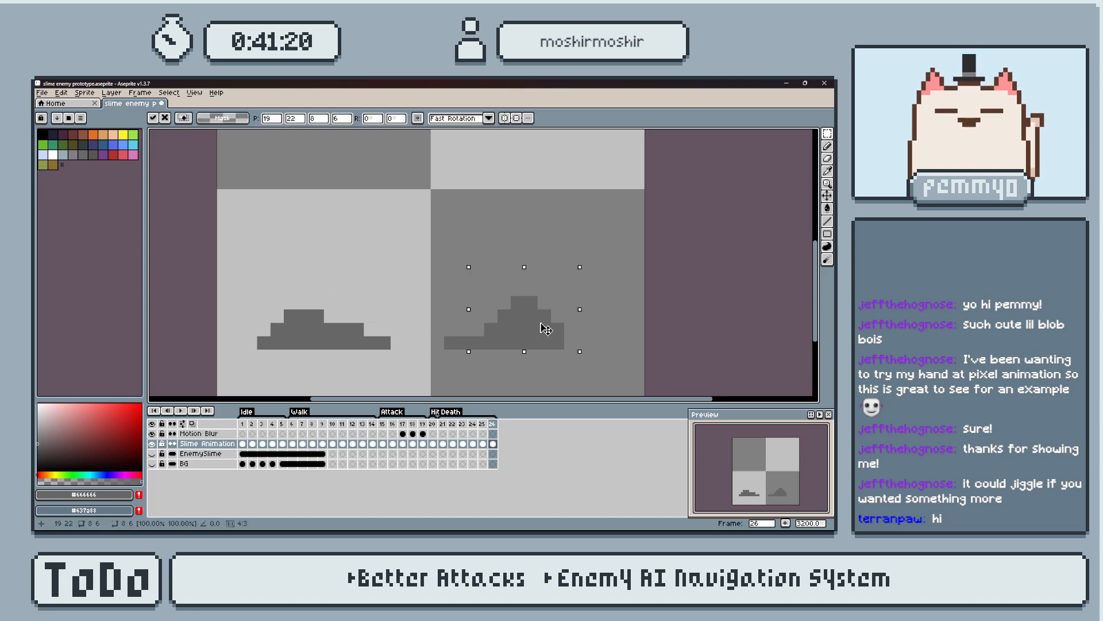
key(ctrl+d)
key(e)
key(b)
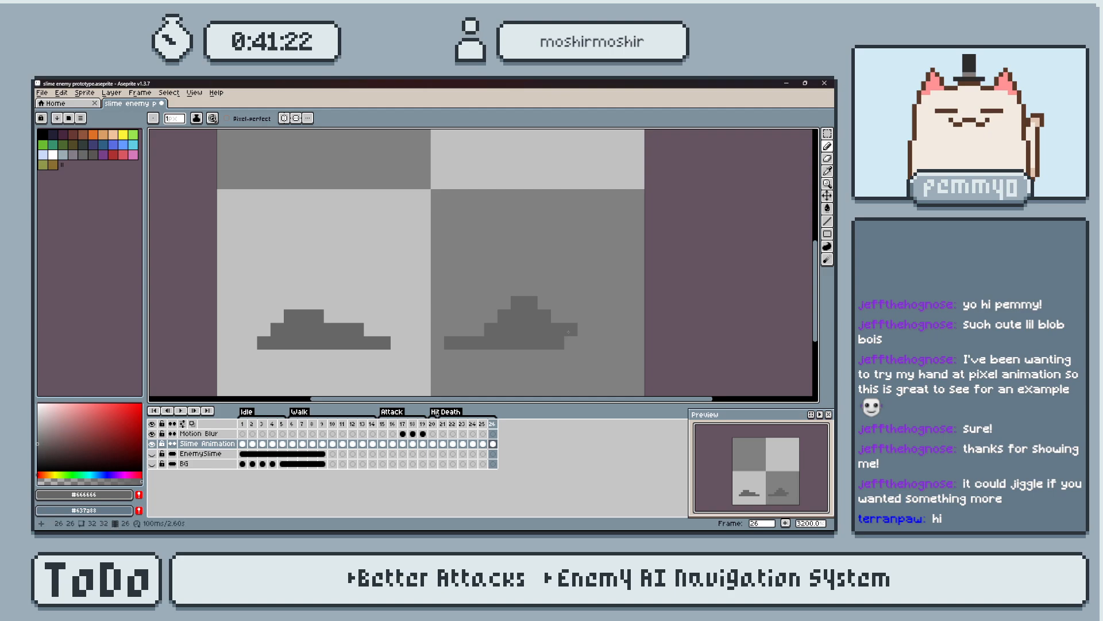
click(558, 315)
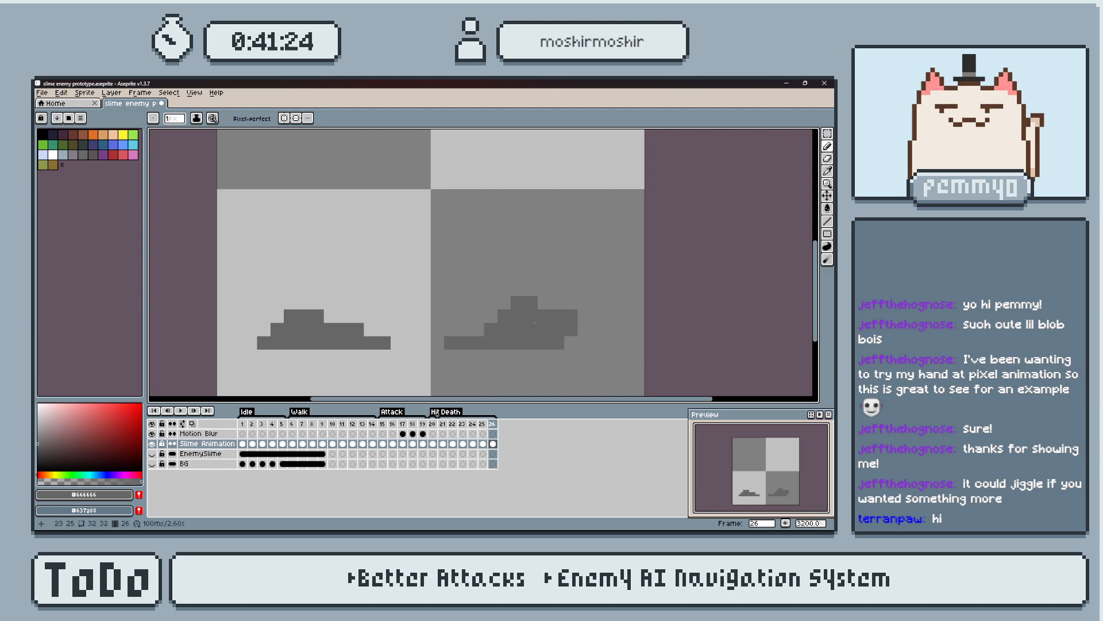
Erase the right piece's peak and inner side on frame 26, leaving a small stepped blob.
key(e)
drag(531, 302, 504, 316)
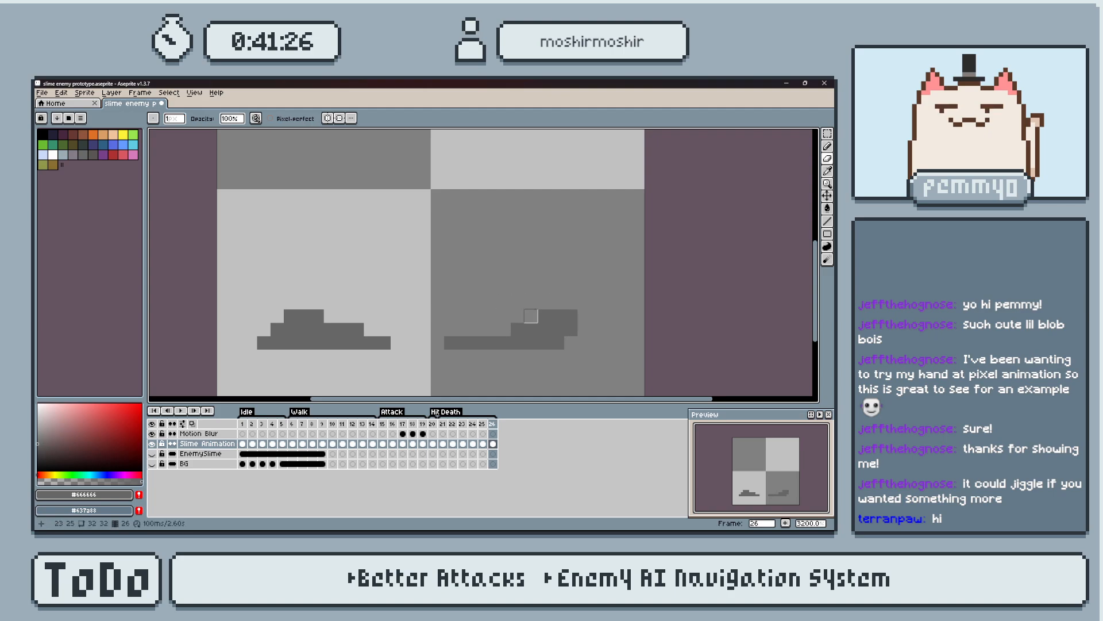
drag(490, 329, 417, 343)
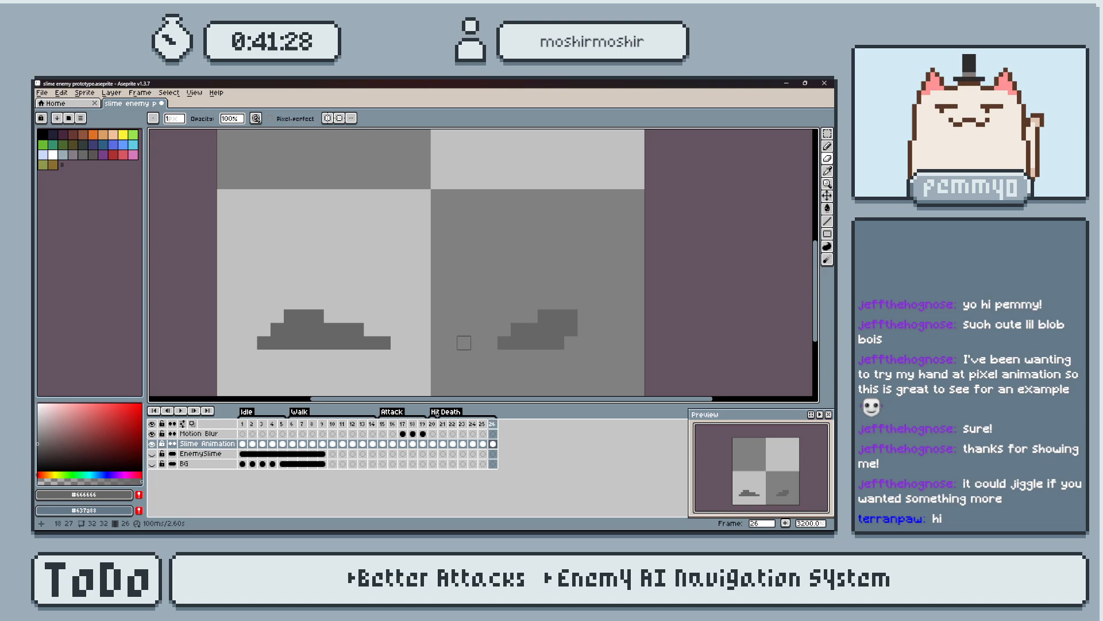
Play back the Death animation and return to frame 26.
key(comma)
key(Return)
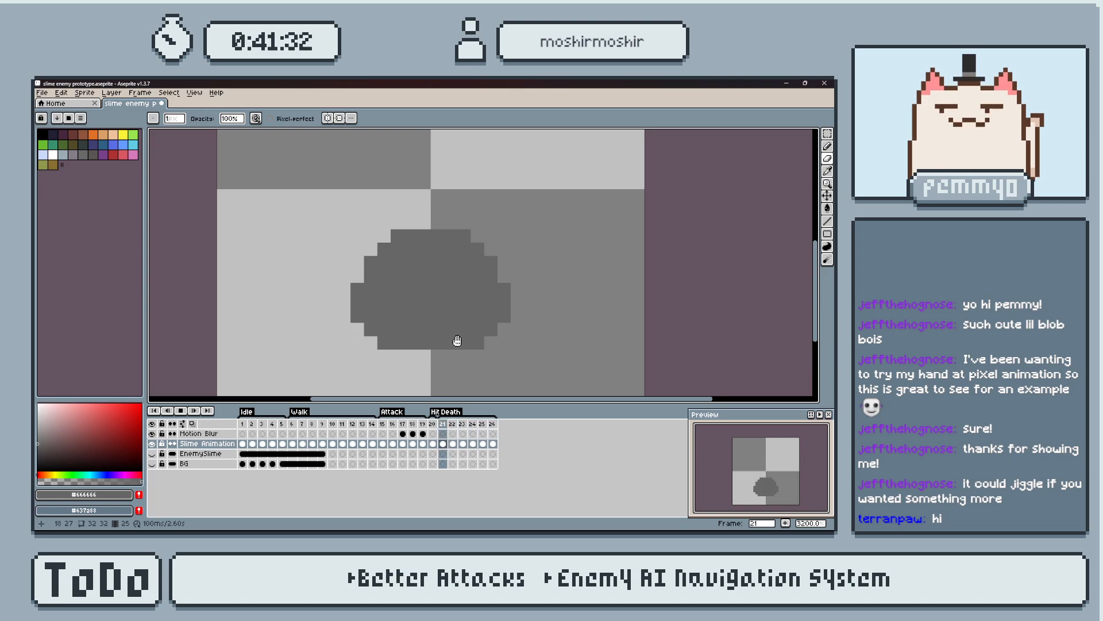
key(Return)
key(Right)
key(Right)
key(Right)
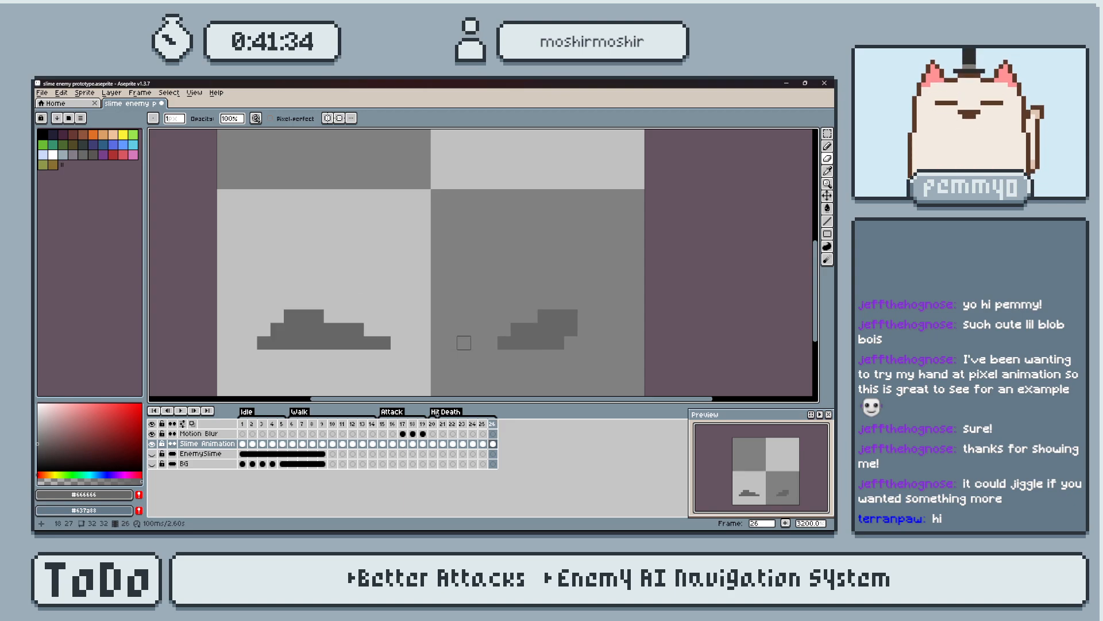
Add frame 27 and reduce the right piece to a small mound two pixels high, shifted outward.
key(i)
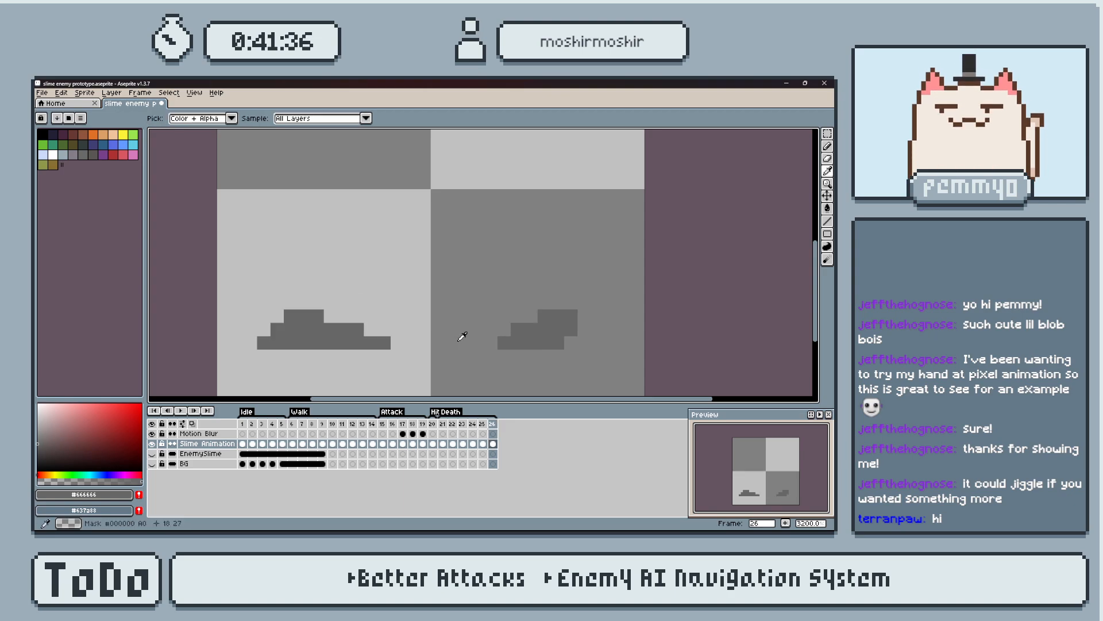
key(alt+n)
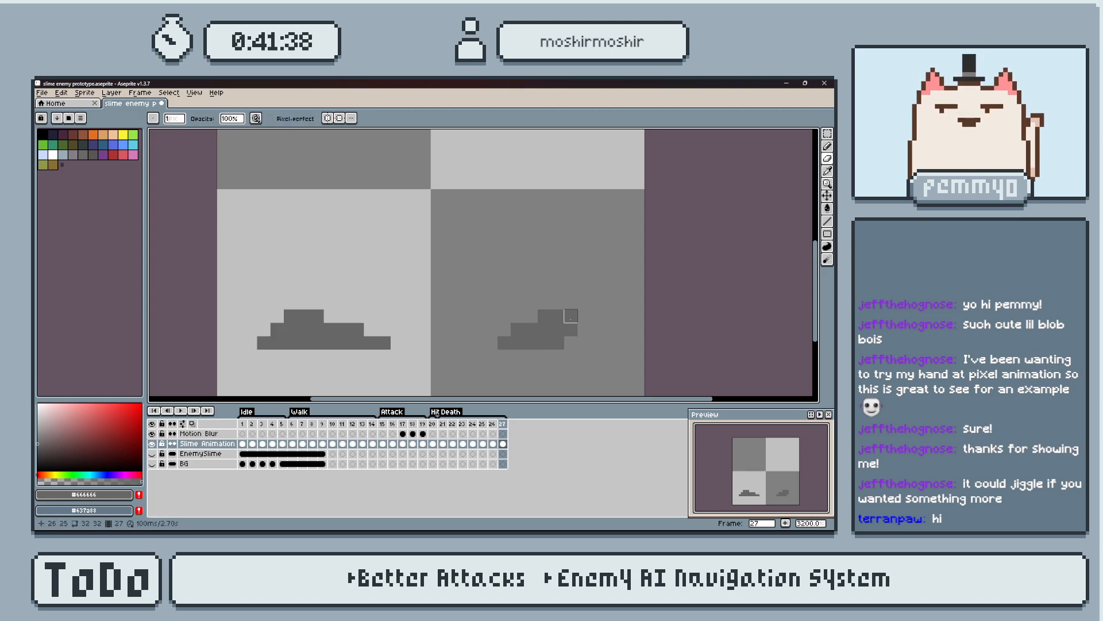
key(b)
key(e)
mouse_move(582, 345)
mouse_down()
mouse_move(504, 317)
mouse_move(544, 330)
mouse_move(504, 343)
mouse_up()
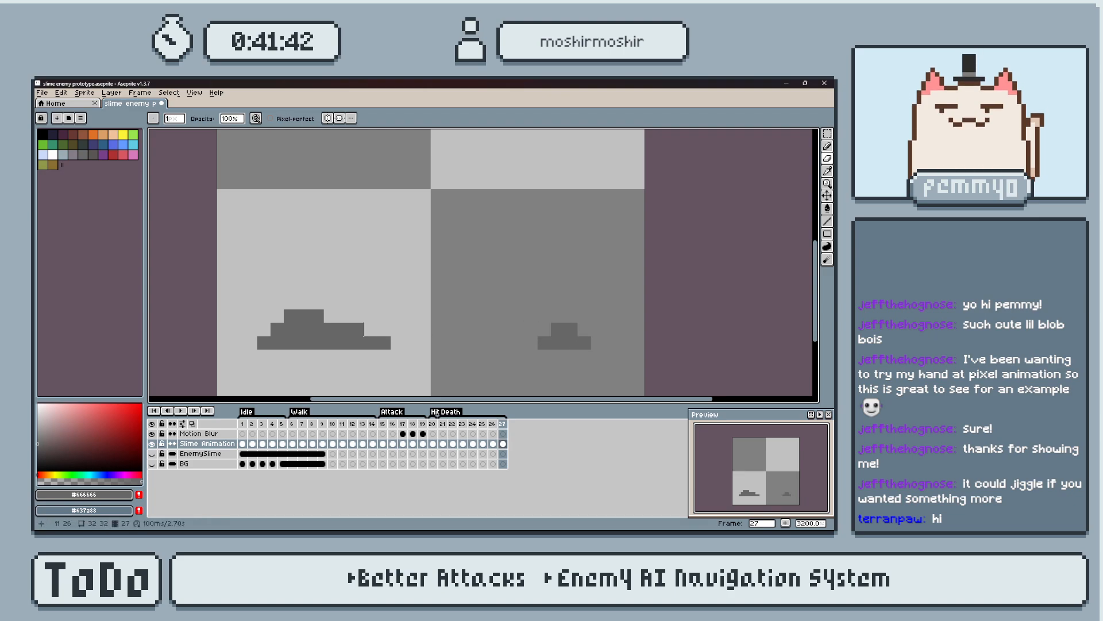
Trim the left piece's inner side on frame 27 and move the piece one pixel outward.
drag(304, 316, 371, 343)
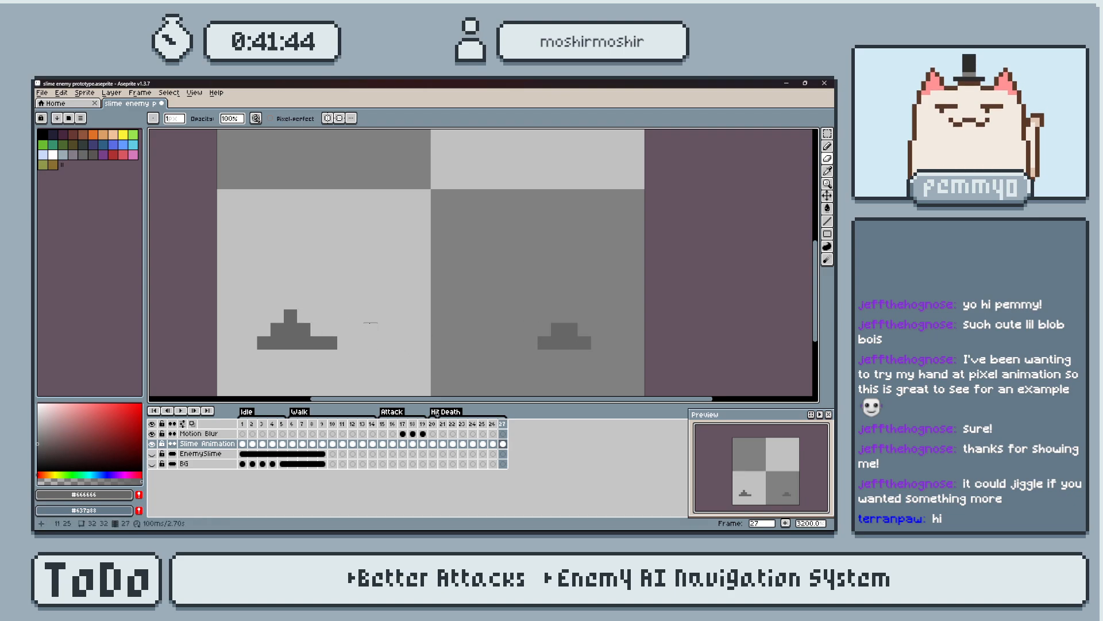
key(m)
drag(241, 267, 392, 378)
key(Left)
key(Left)
key(Right)
key(ctrl+d)
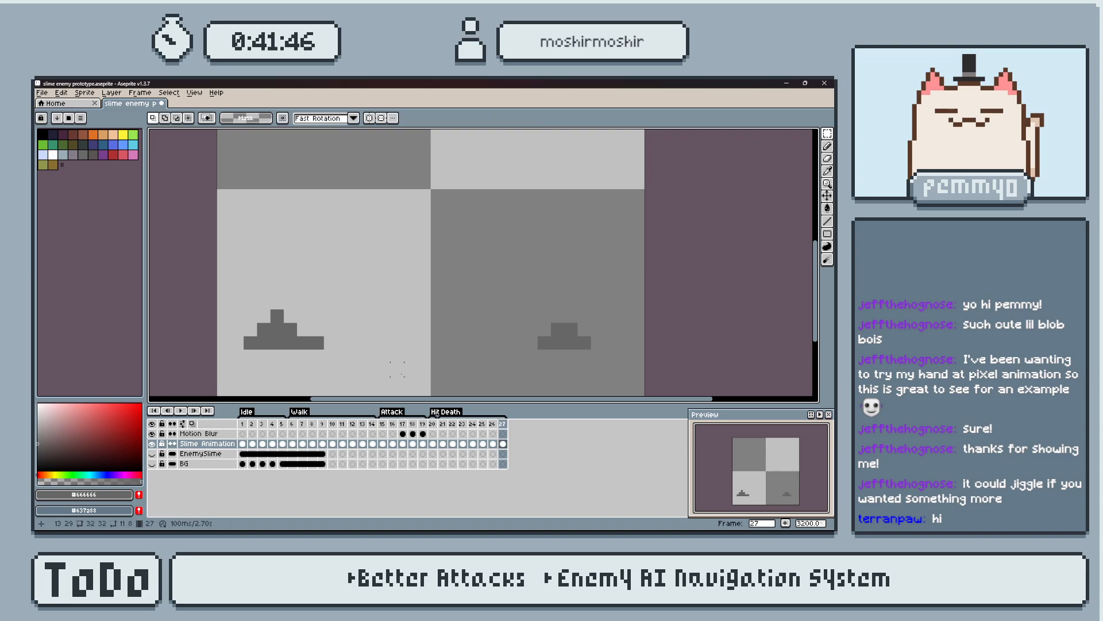
Add frame 28 at the end of the Death animation and play the animation back.
key(alt+n)
key(e)
mouse_move(236, 305)
mouse_down()
mouse_move(308, 339)
mouse_move(231, 348)
mouse_move(270, 342)
mouse_up()
mouse_move(571, 330)
mouse_down()
mouse_move(584, 343)
mouse_move(529, 342)
mouse_up()
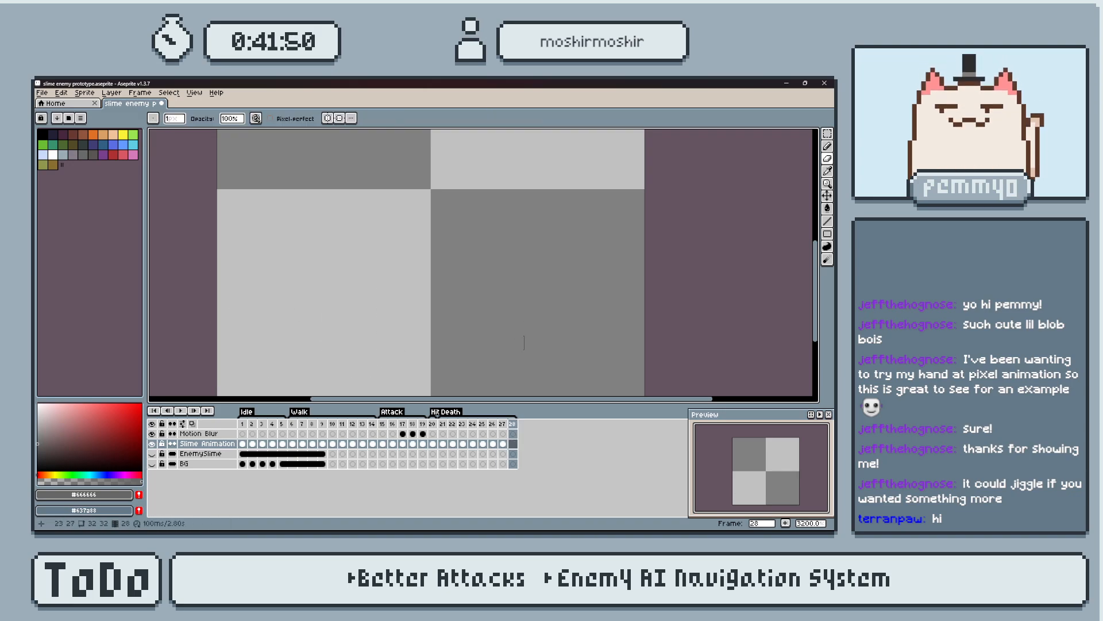
click(443, 443)
key(Return)
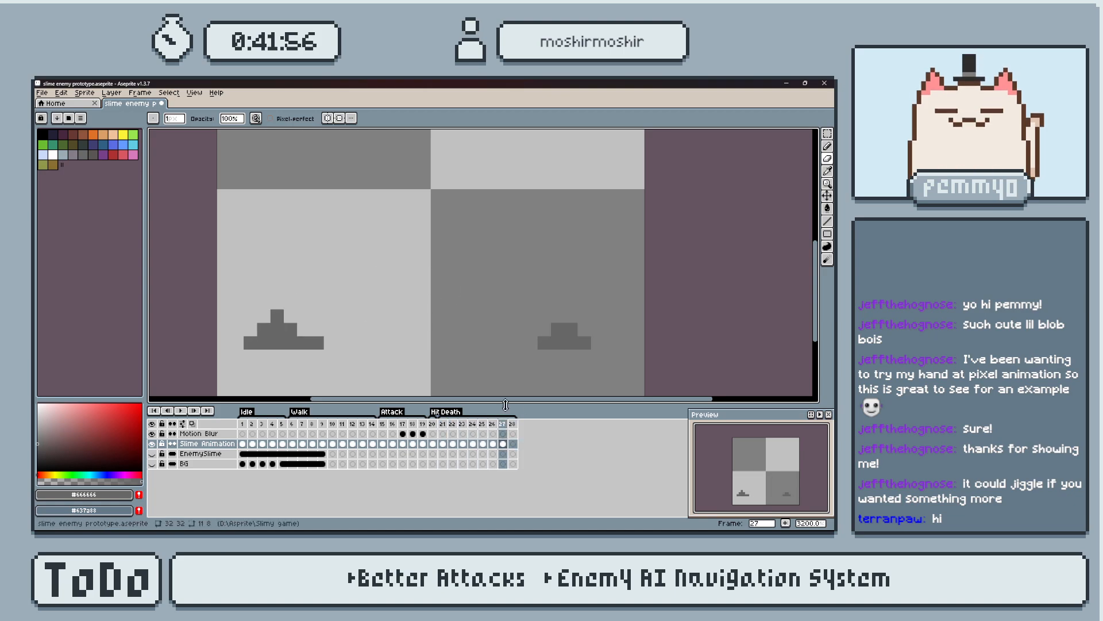
On frame 28, trim a copy of frame 27's left piece to a four-pixel base with a one-pixel peak, shifted one pixel outward.
click(513, 444)
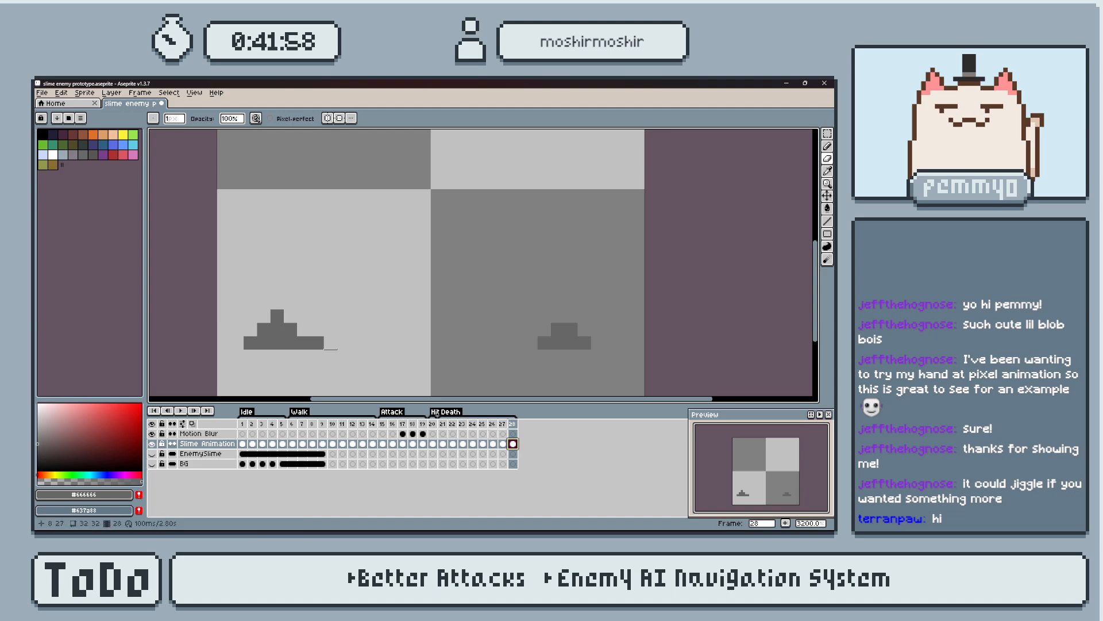
drag(264, 315, 371, 343)
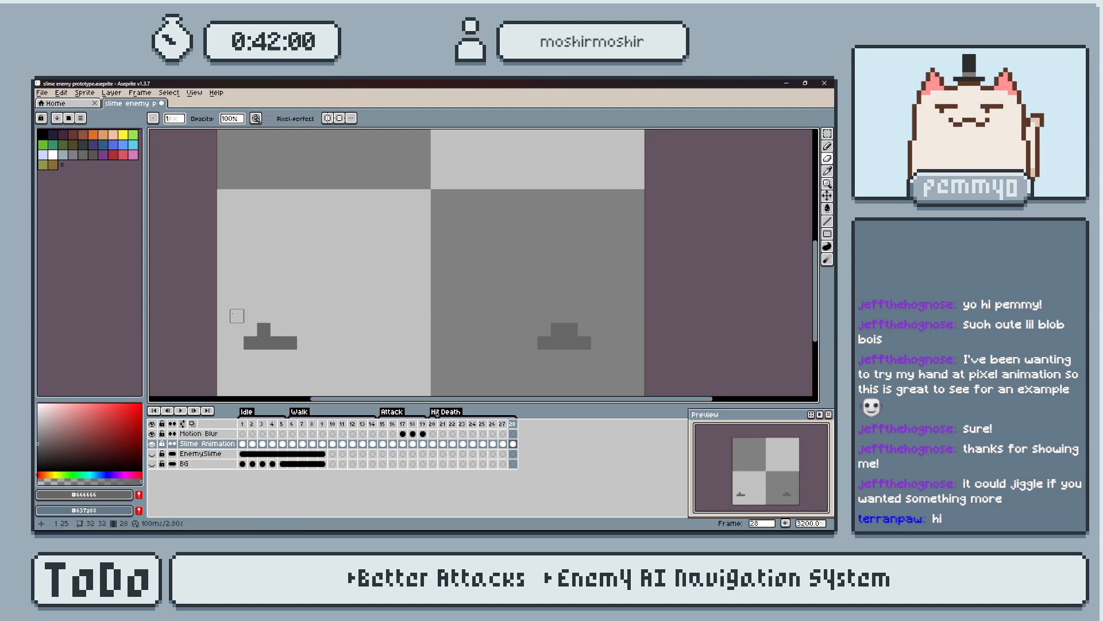
key(m)
drag(222, 303, 321, 373)
key(Left)
Shift the right piece one pixel outward on frame 28 and erase it down to a two-pixel strip.
click(465, 330)
drag(484, 268, 645, 350)
key(Right)
key(ctrl+d)
key(e)
drag(584, 329, 545, 342)
click(571, 342)
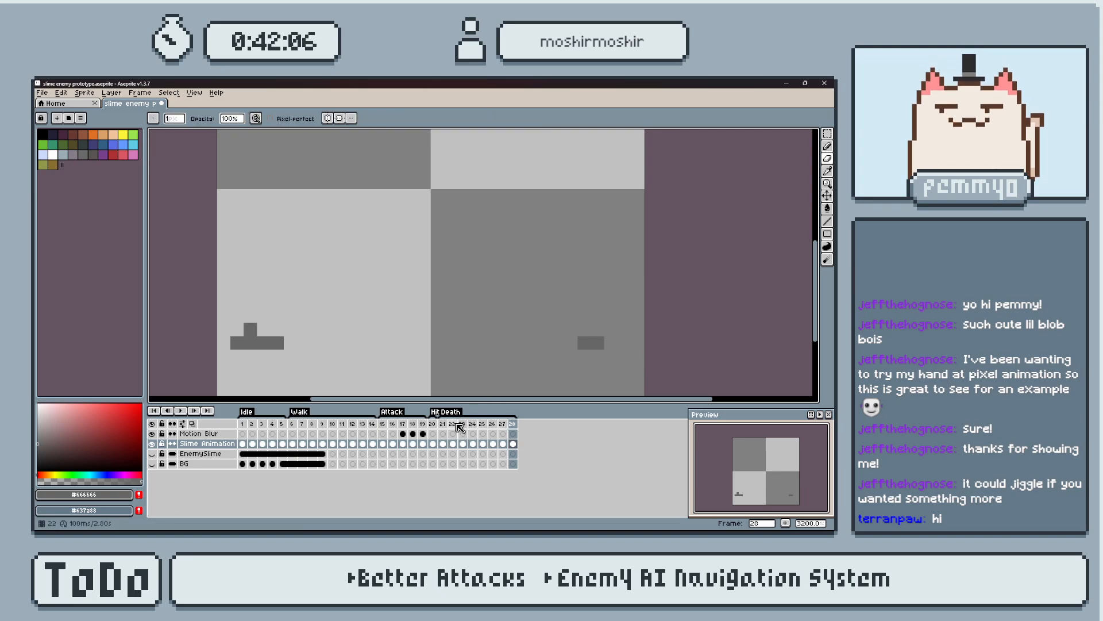
Play back the Death animation from frame 21.
click(434, 424)
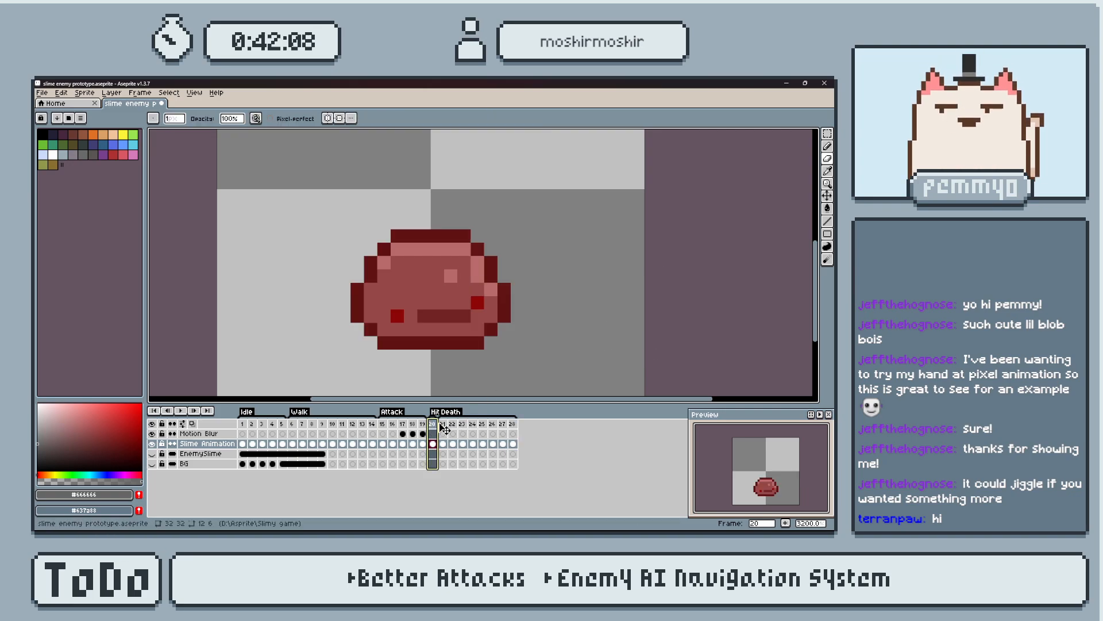
click(442, 424)
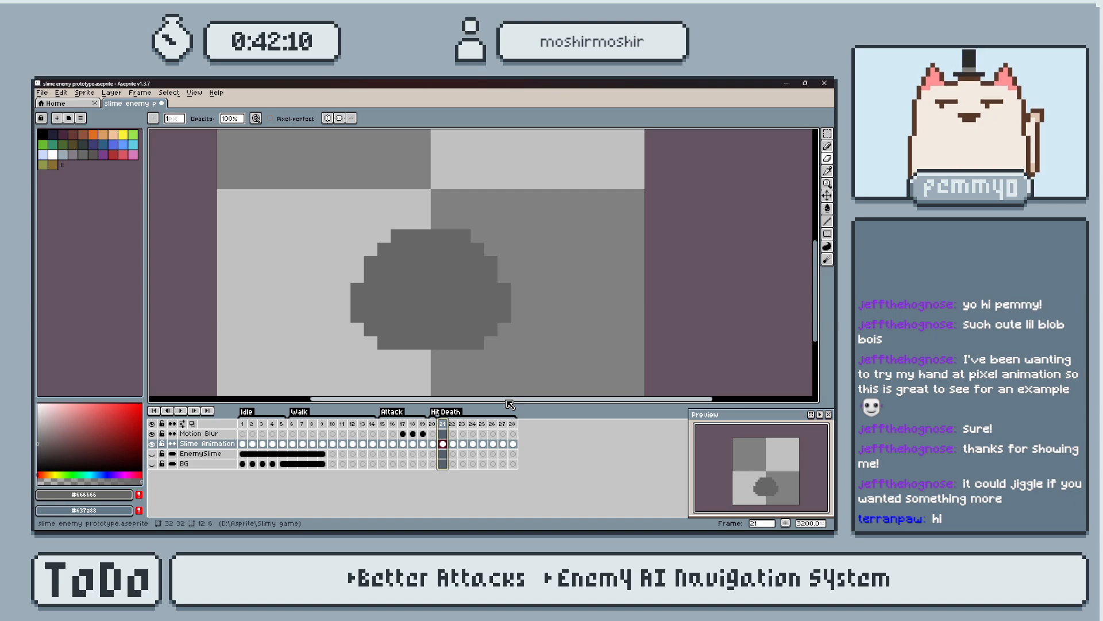
key(Return)
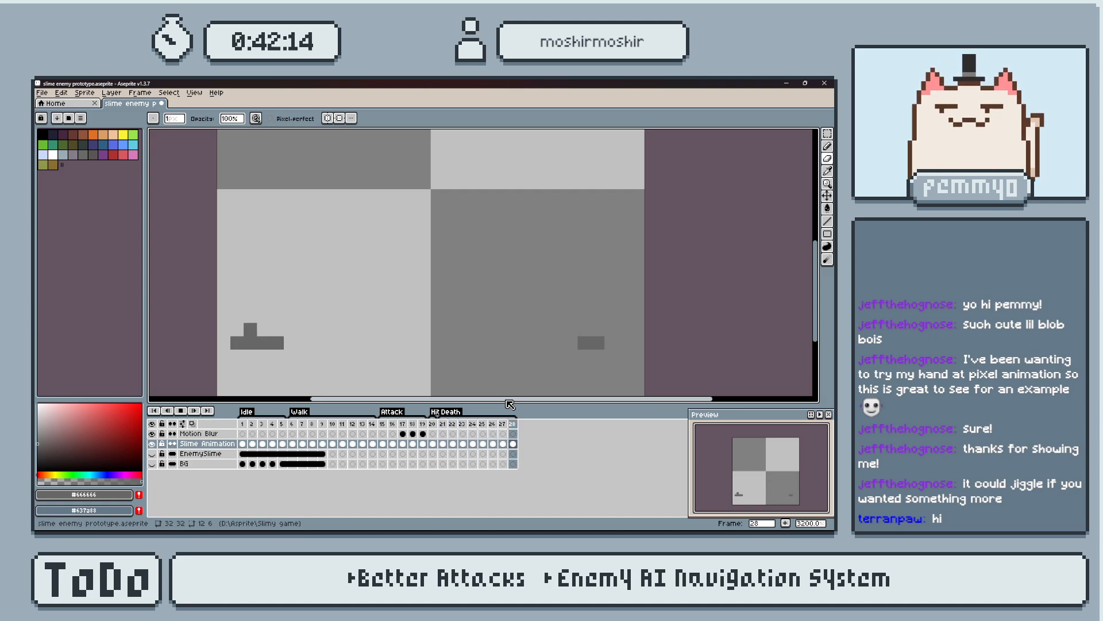
key(Return)
Compare frames 25 to 28 and even out the right piece's outer side on frame 26.
key(Right)
key(Left)
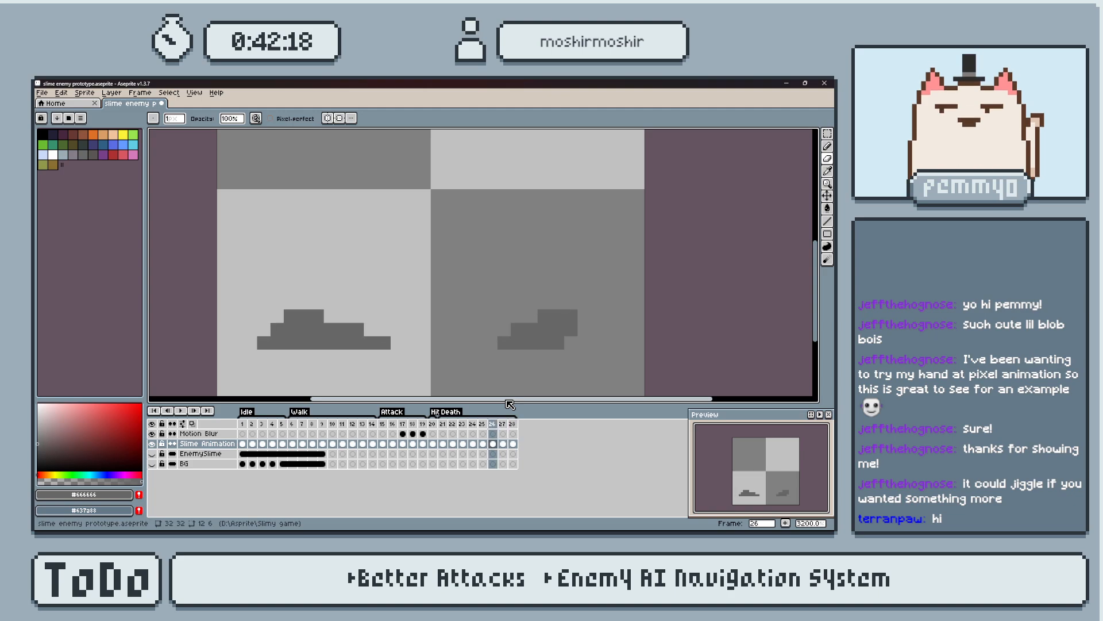
key(Right)
key(Right)
key(Left)
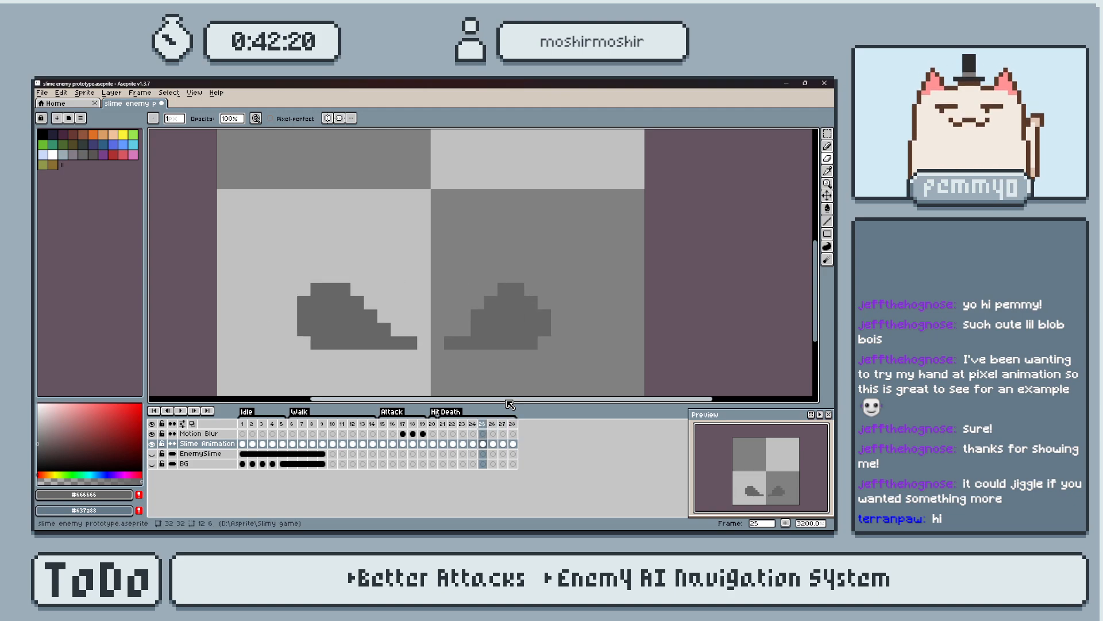
key(Left)
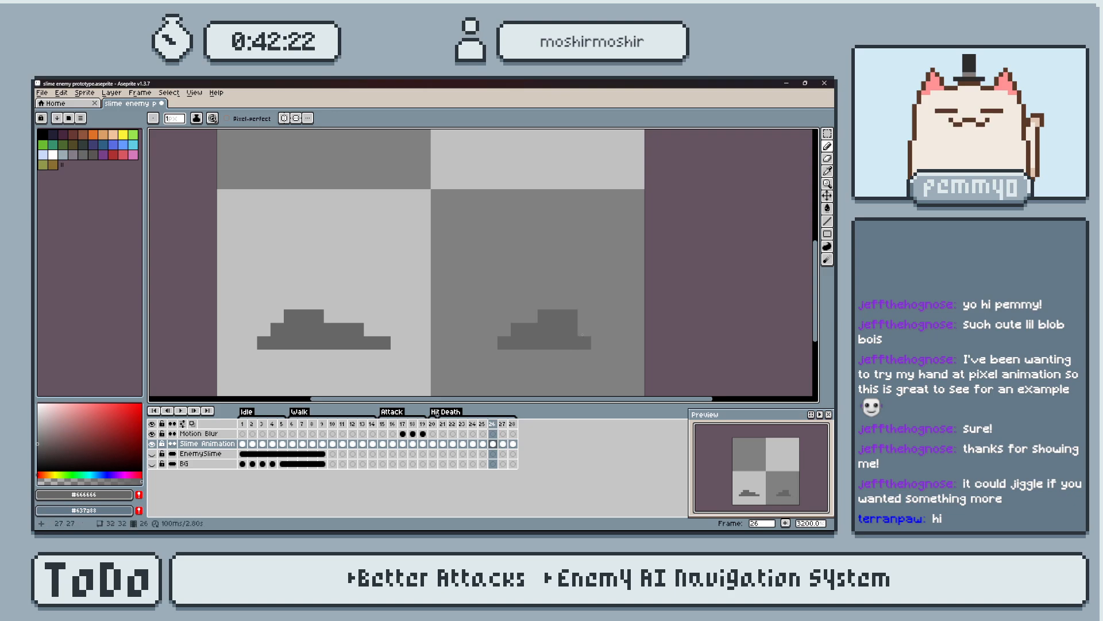
key(e)
click(571, 316)
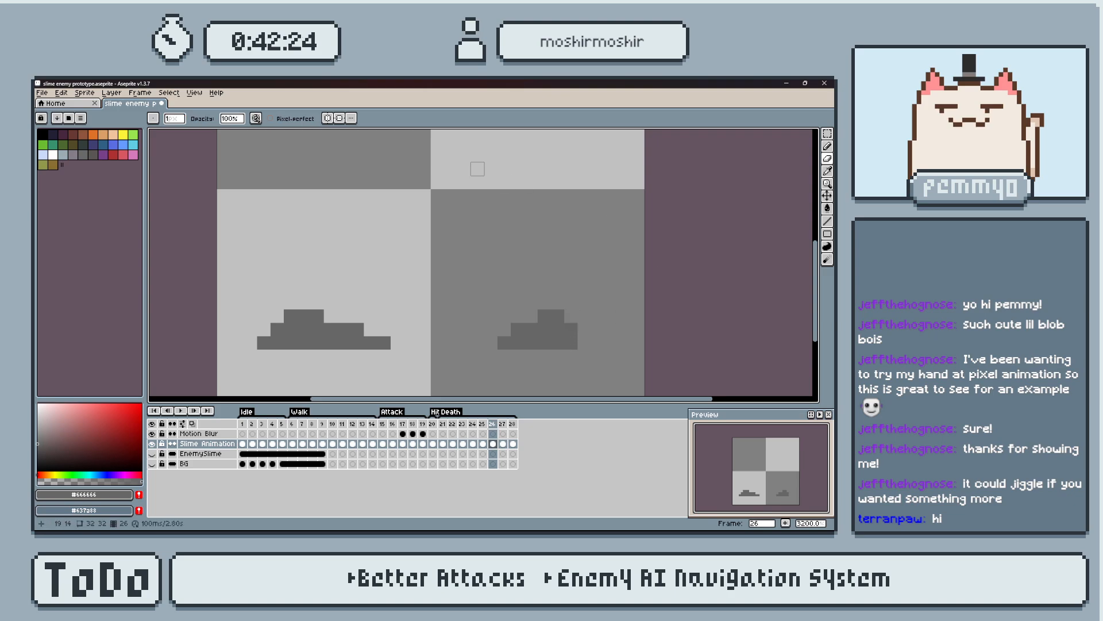
Reduce frame 28 to a three-pixel left strip and a single right pixel, and play back the animation.
key(Right)
key(Return)
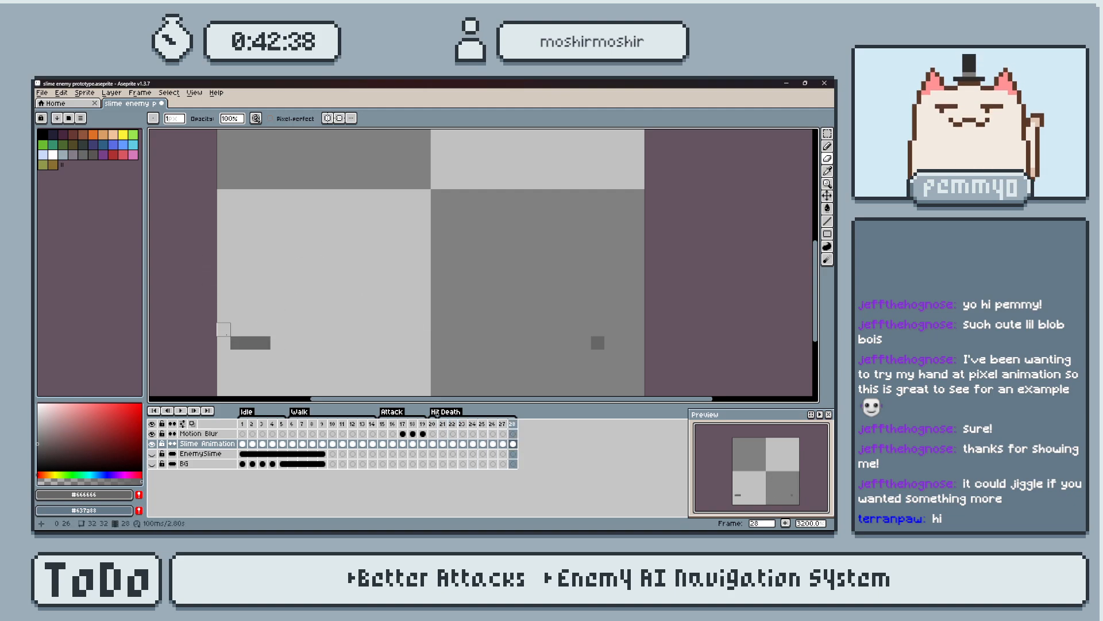
key(Return)
key(Return)
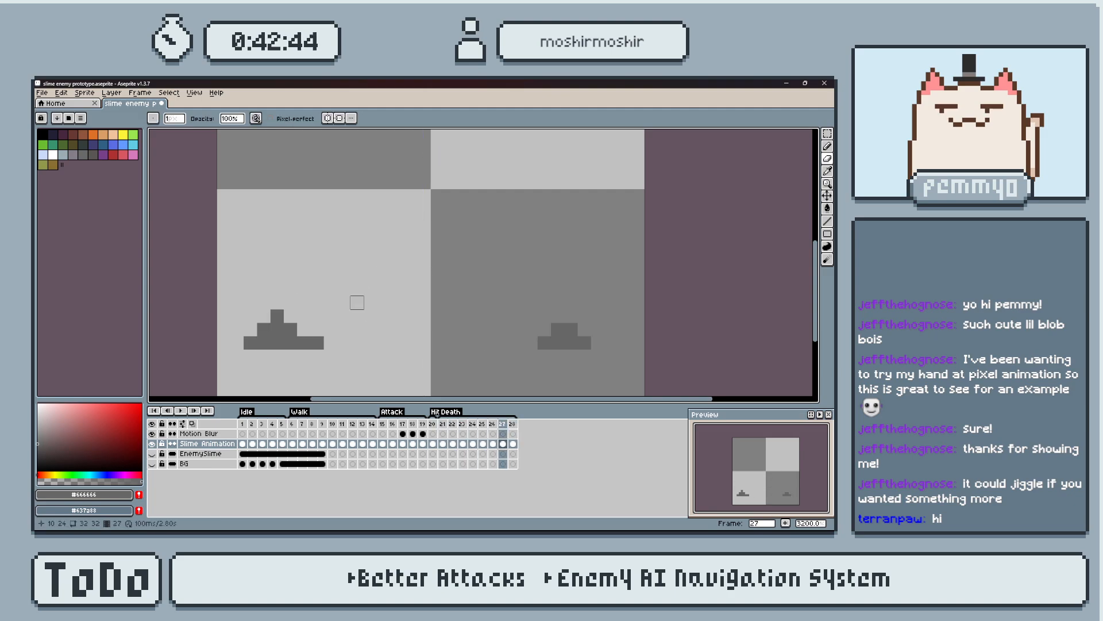
On frame 27, erase the left piece's peak and trim both pieces' inner ends by one pixel.
click(277, 316)
click(317, 342)
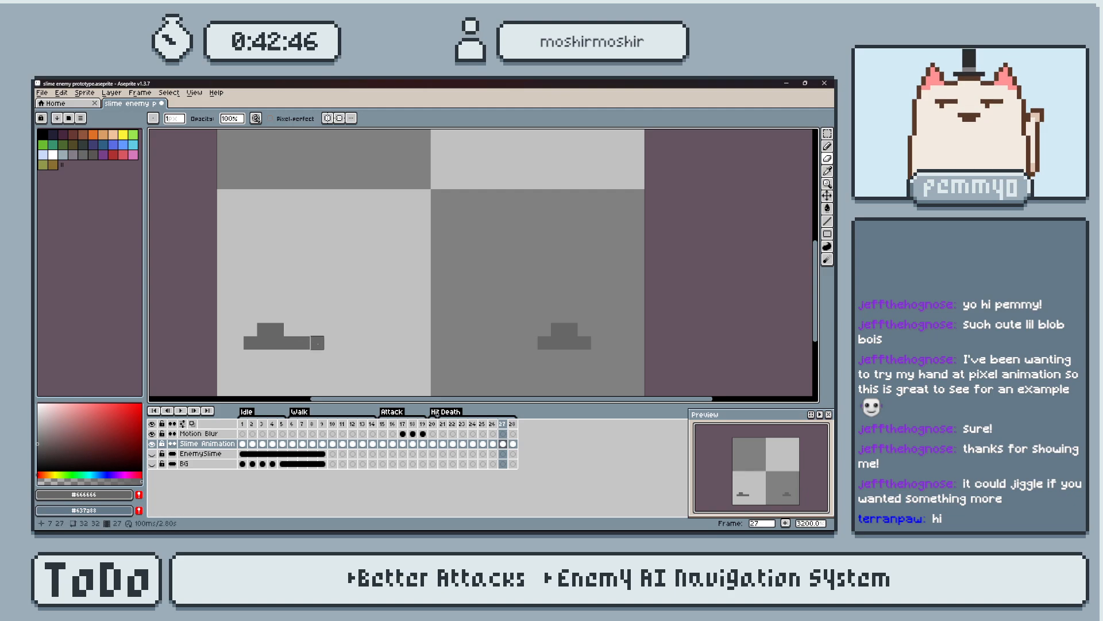
key(Right)
key(Left)
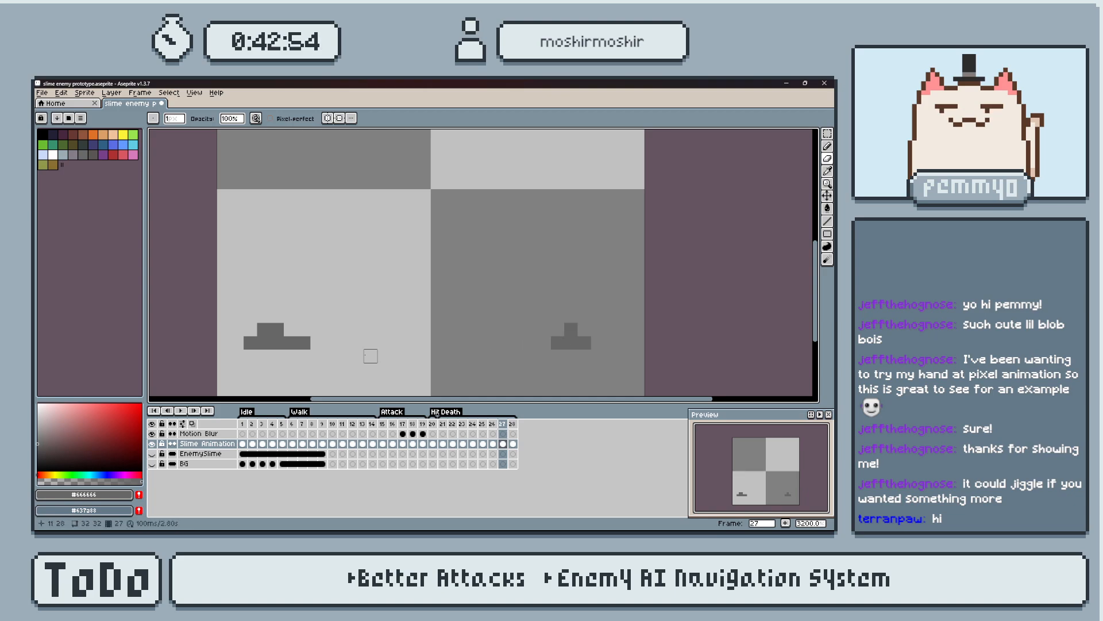
On frame 27, narrow the left piece to a four-pixel base with a one-pixel peak and leave one detached pixel on its inner side.
click(330, 343)
click(517, 343)
key(e)
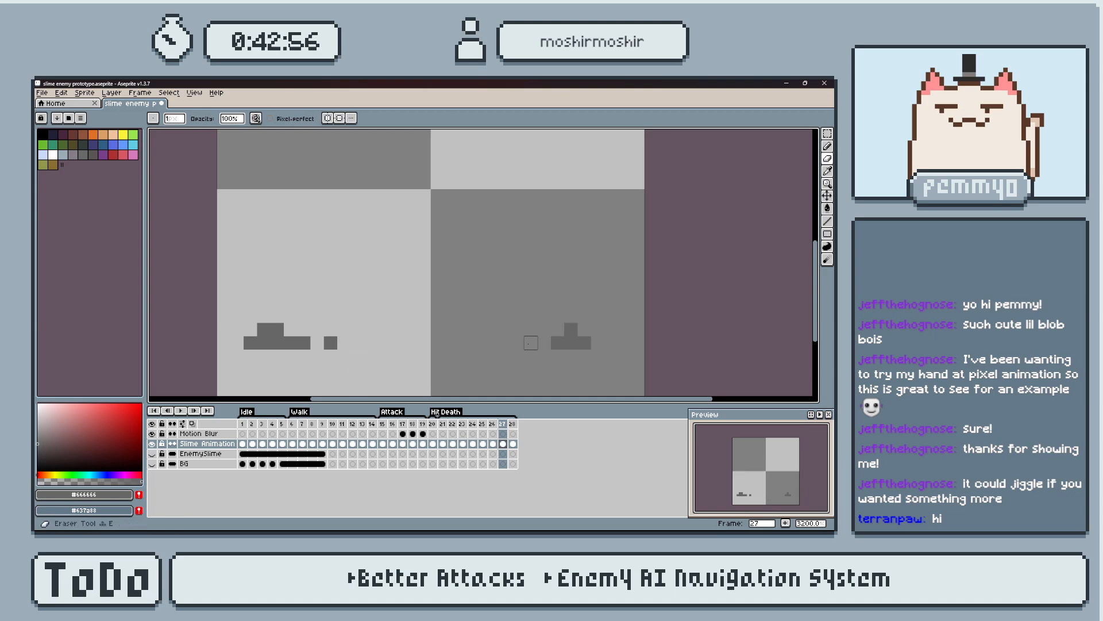
key(b)
click(317, 342)
key(e)
click(331, 343)
scroll(403, 343, down, 1)
scroll(404, 352, up, 2)
scroll(413, 351, down, 1)
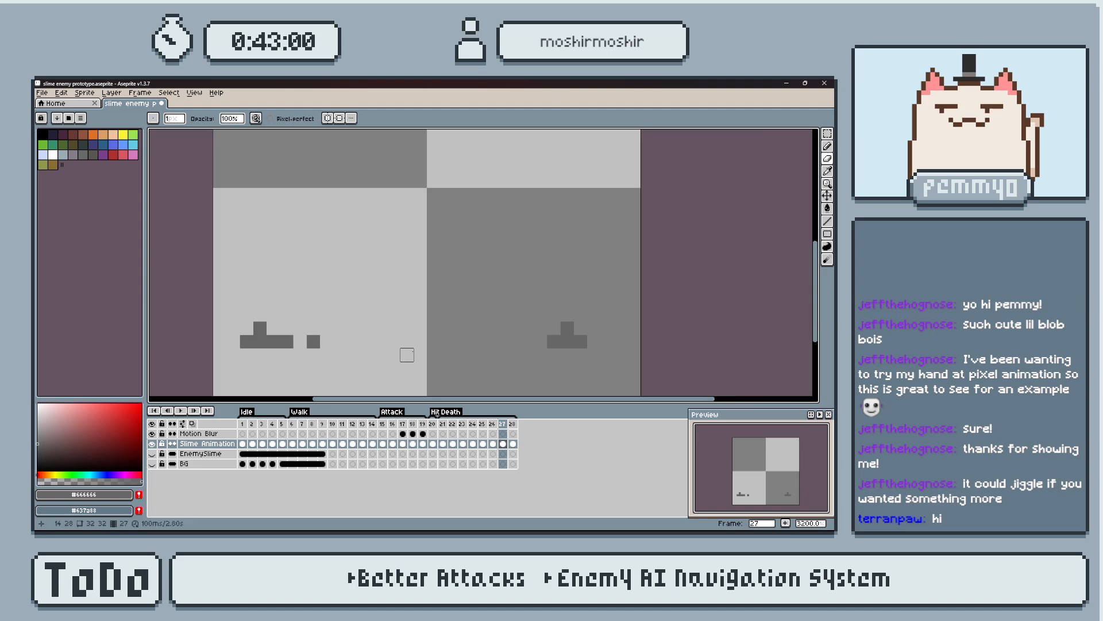
key(b)
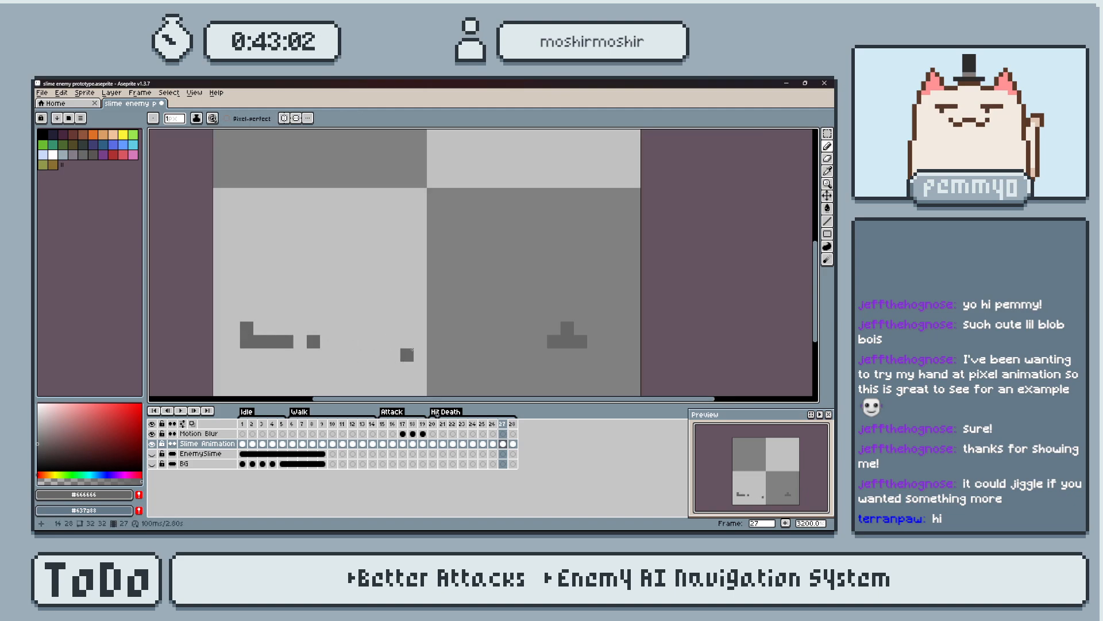
click(260, 327)
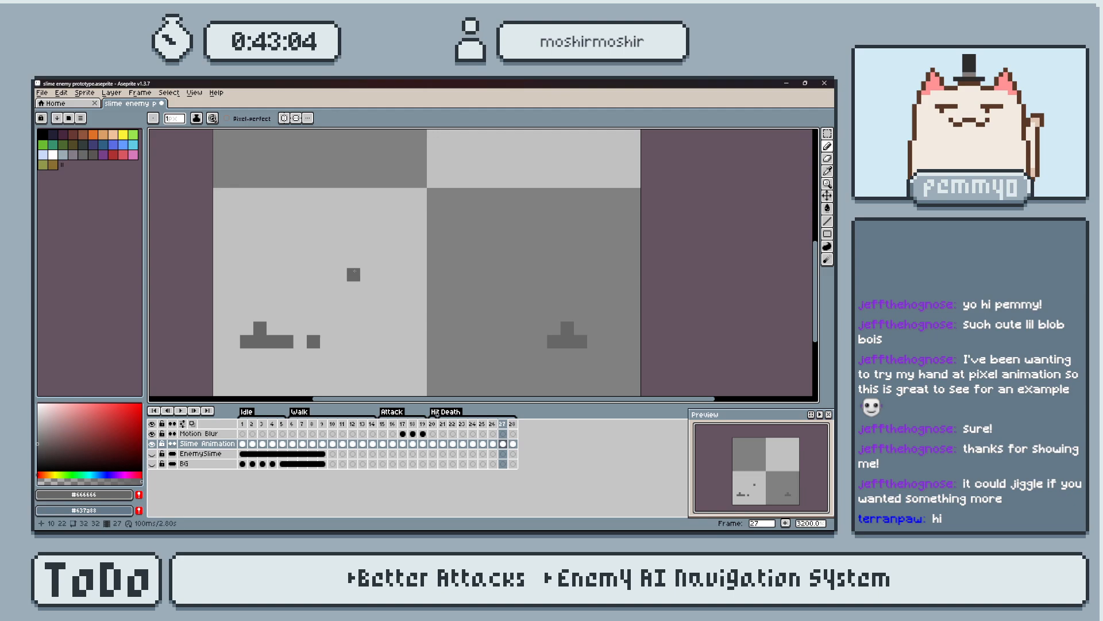
Play back the Death animation and examine how the slime splits around frames 22 to 24.
key(Return)
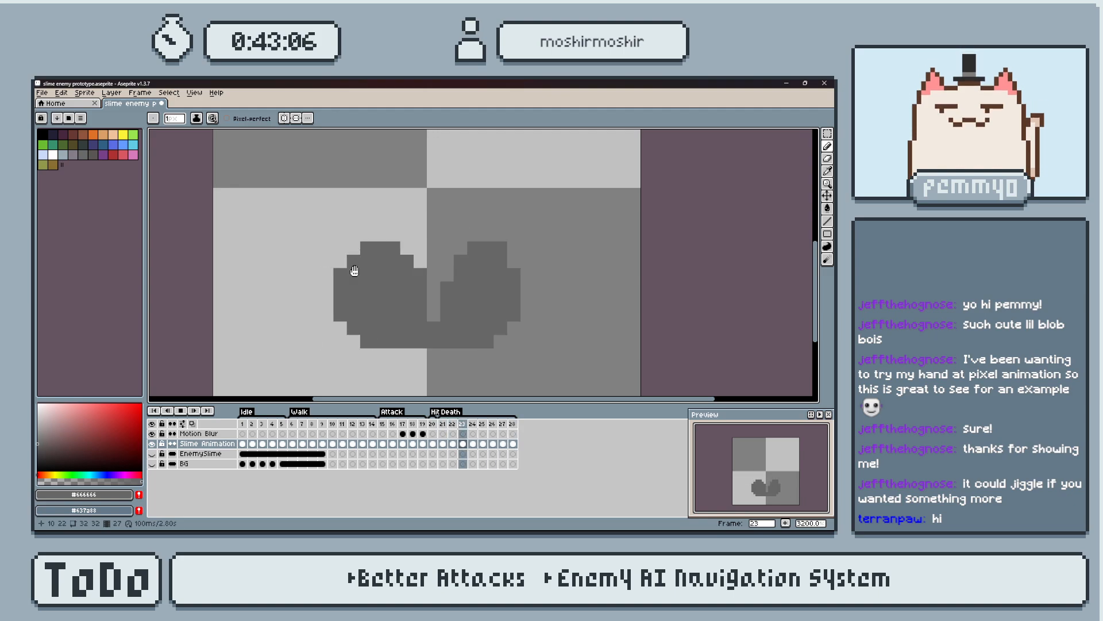
key(Return)
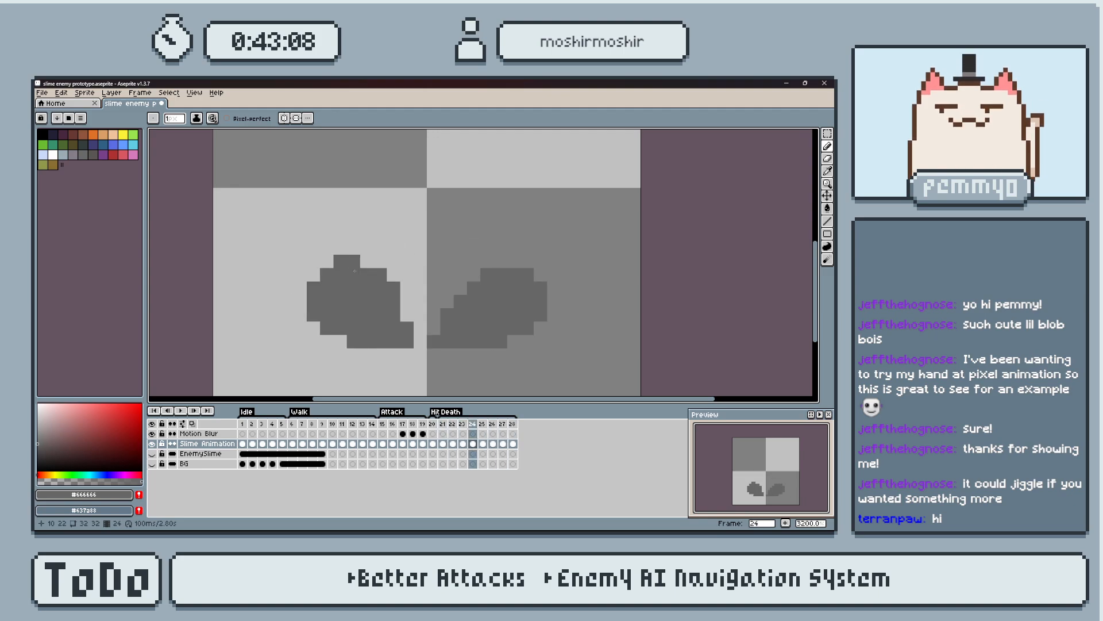
key(Left)
key(Left)
key(Left)
key(Left)
key(Right)
key(Right)
key(Left)
key(Right)
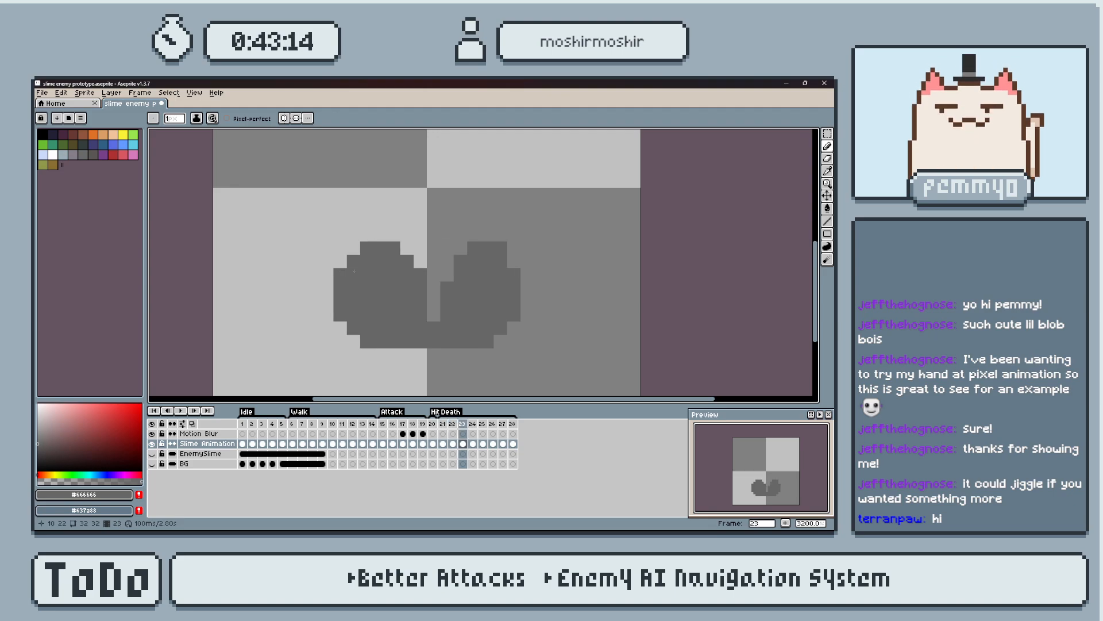
Deepen the split on frame 23 by one pixel and trim the right half's inner upper corner.
key(e)
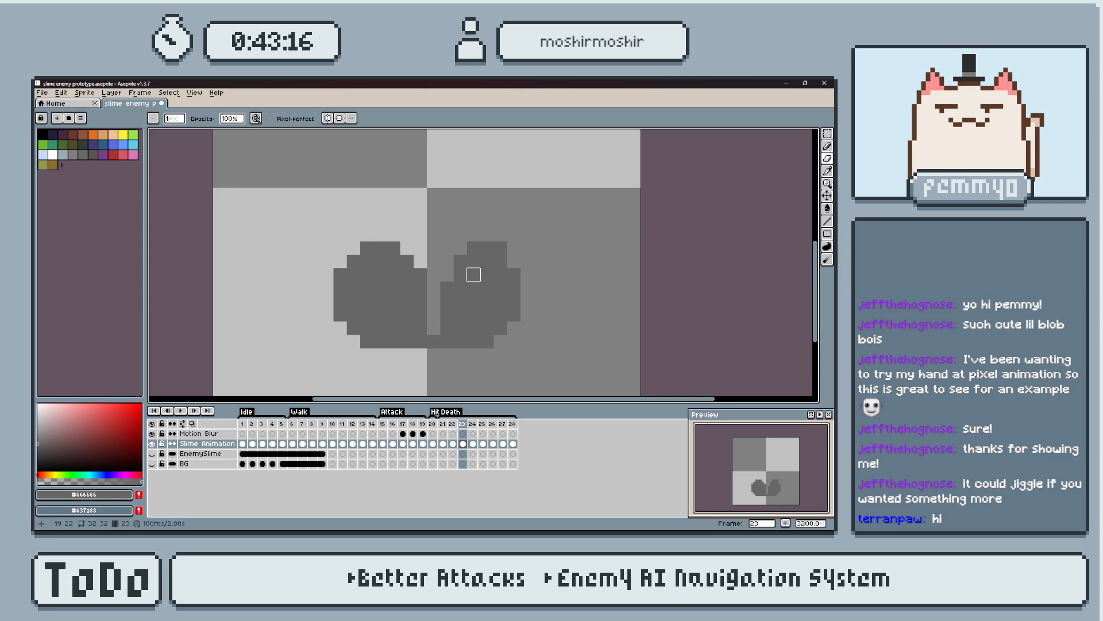
key(Right)
key(Left)
key(Left)
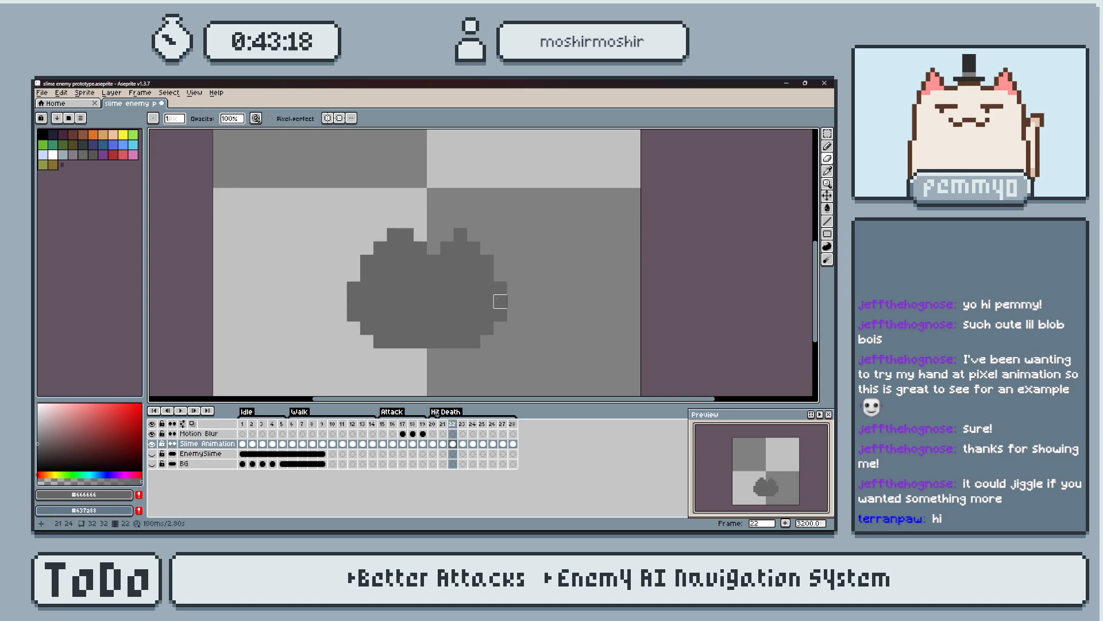
key(Right)
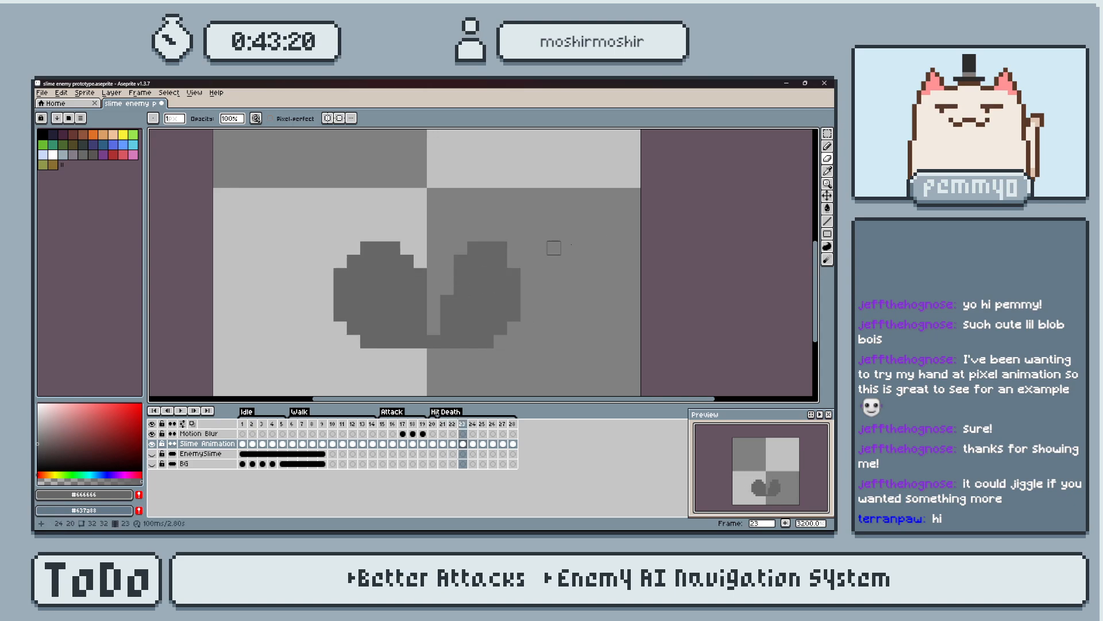
Compare the shapes and positions of the split halves across frames 22 to 25.
key(Left)
key(Right)
key(Left)
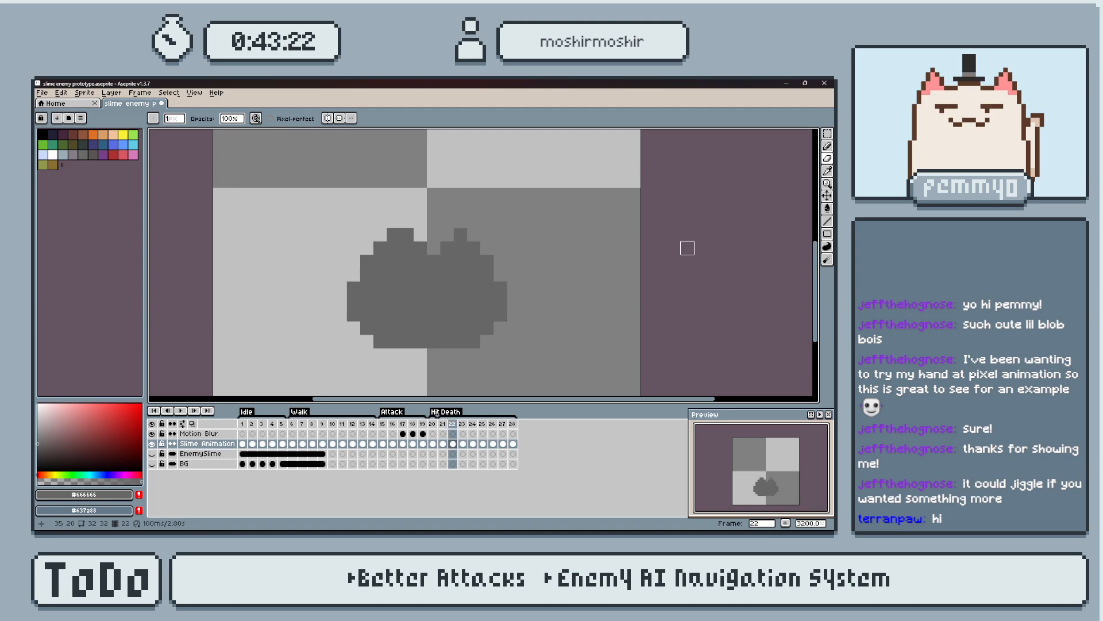
key(Right)
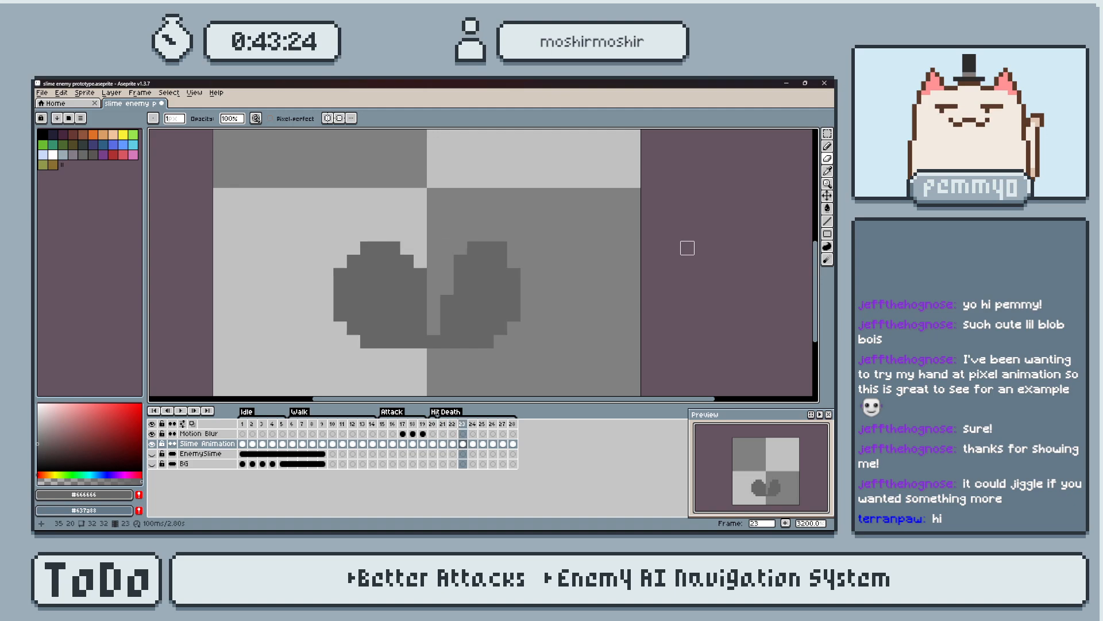
key(Right)
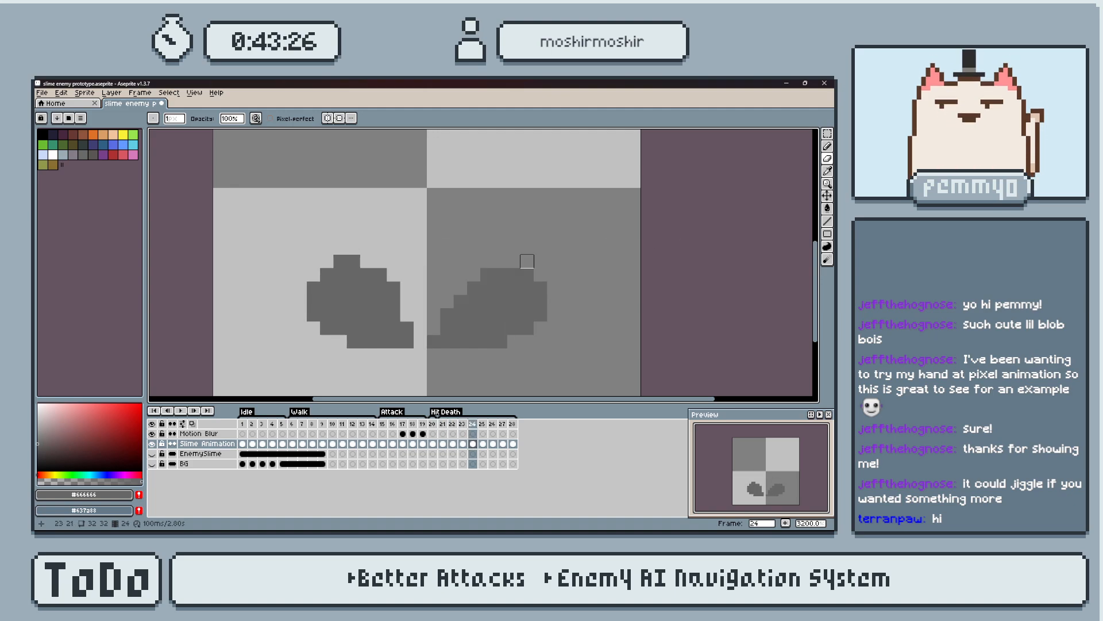
key(Right)
key(Left)
key(Right)
key(Left)
key(Right)
key(Left)
key(Right)
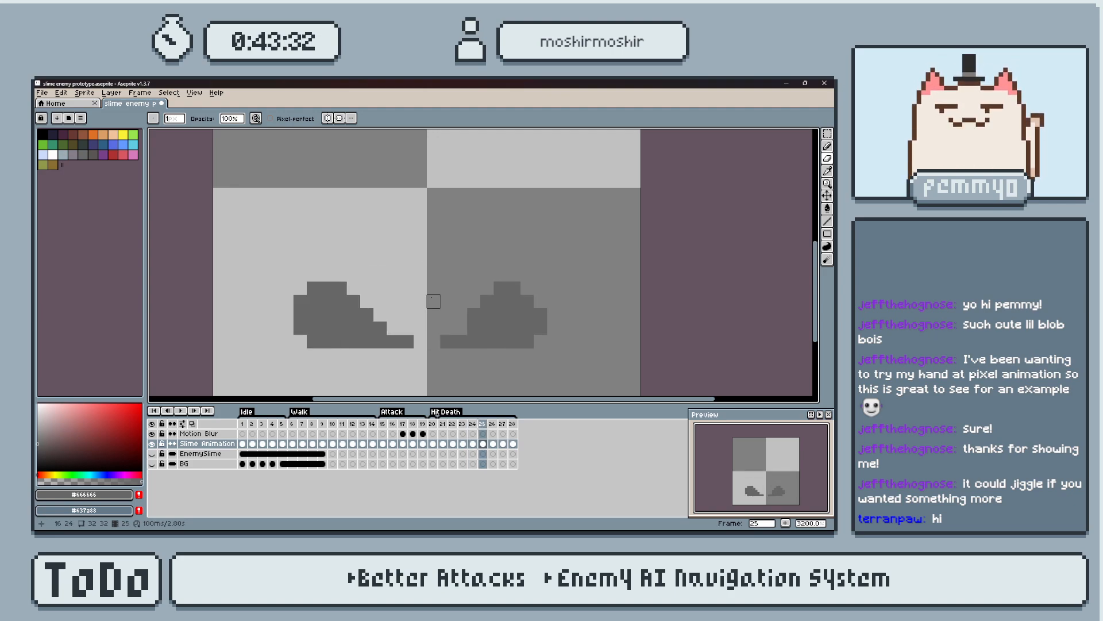
Move the right piece on frame 25 one pixel outward and deselect it.
key(m)
drag(433, 260, 554, 365)
key(Right)
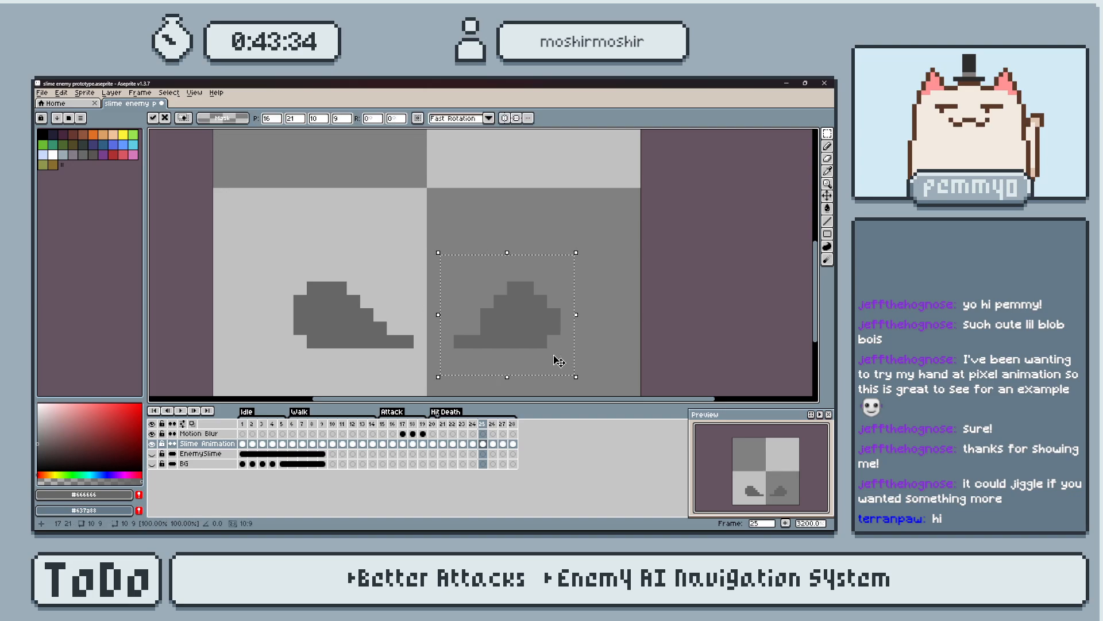
key(ctrl+d)
Compare frames 24 and 25 to check the right piece's outward movement.
key(Left)
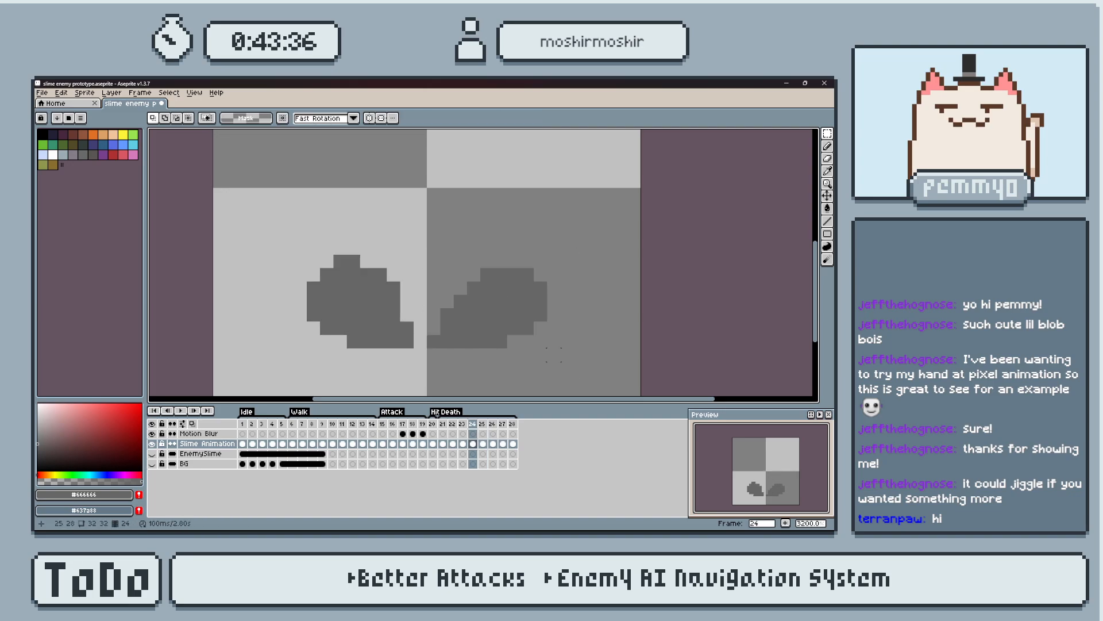
key(Right)
key(Left)
key(Right)
key(Left)
key(Right)
key(Left)
key(Right)
key(Left)
Step through the remaining Death frames and recheck the transition between frames 23 and 24.
key(Right)
key(Right)
key(Right)
key(Right)
key(Right)
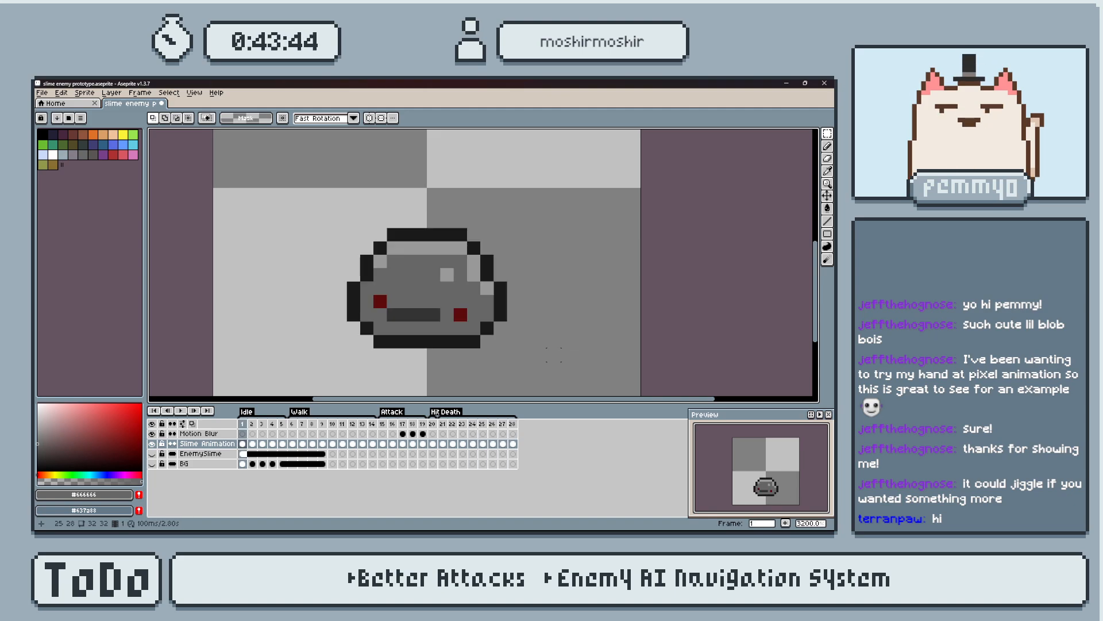
key(Left)
key(Left)
key(Left)
key(Left)
key(Left)
key(Left)
key(Left)
key(Right)
key(Right)
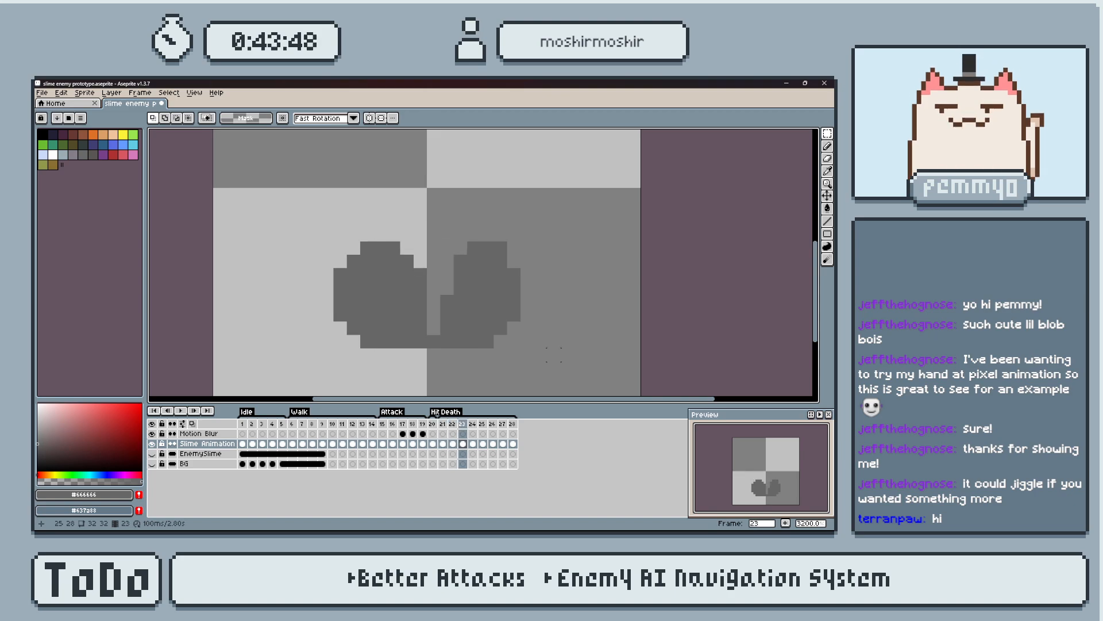
key(Right)
key(Left)
key(Right)
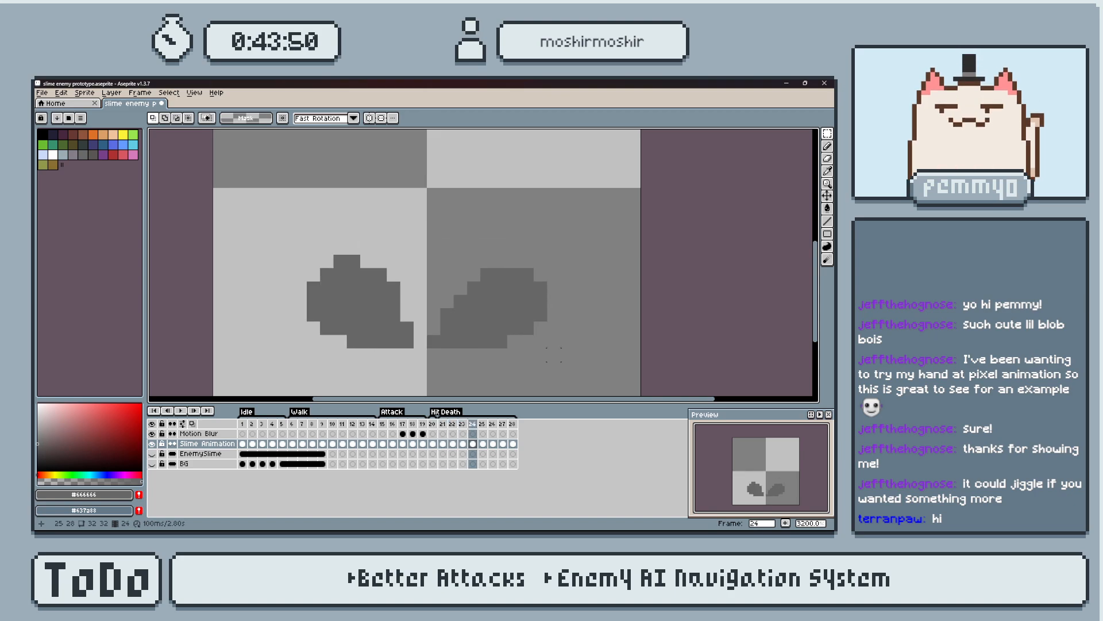
Erase the stray pixels along the top and upper-right edge of frame 24's left piece and compare it with the neighbouring frame.
key(e)
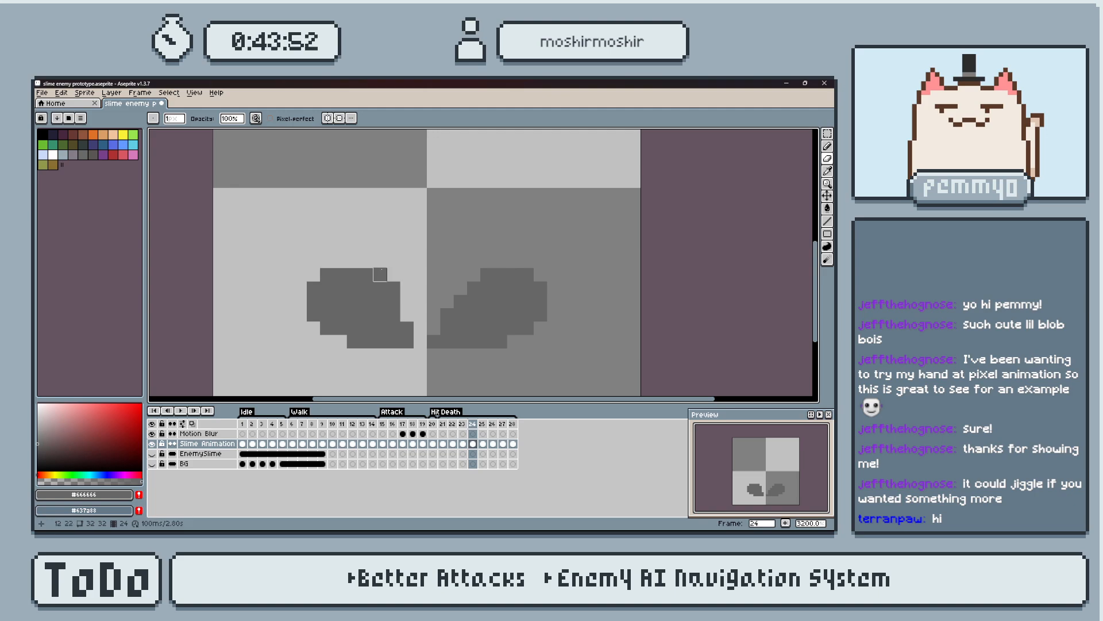
click(393, 288)
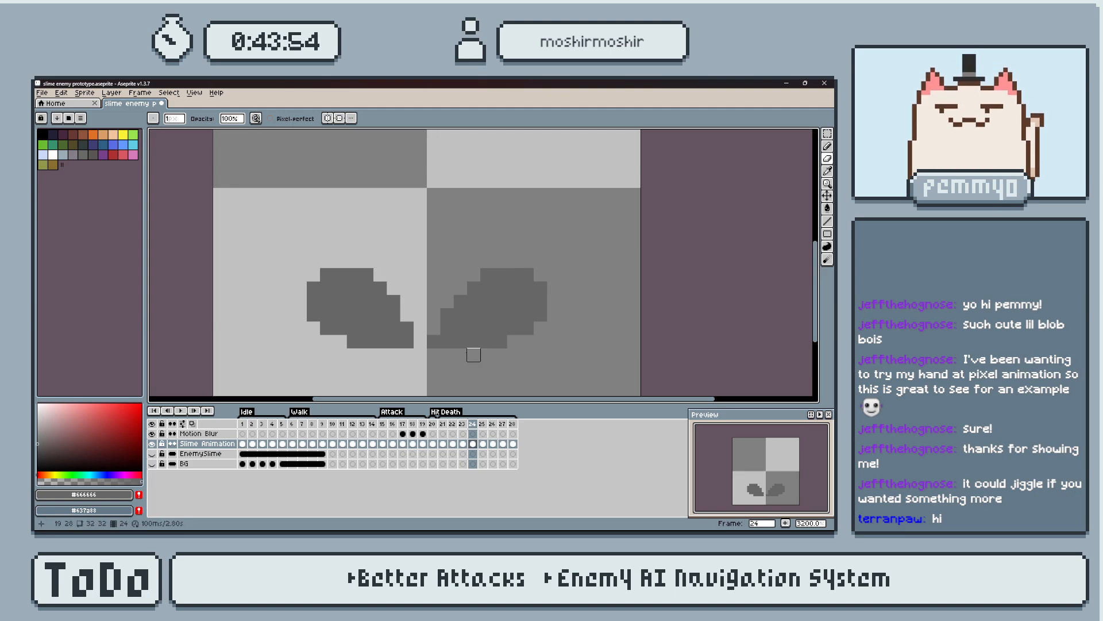
key(Left)
key(Right)
key(Left)
key(Right)
key(Left)
key(Right)
key(Left)
key(Right)
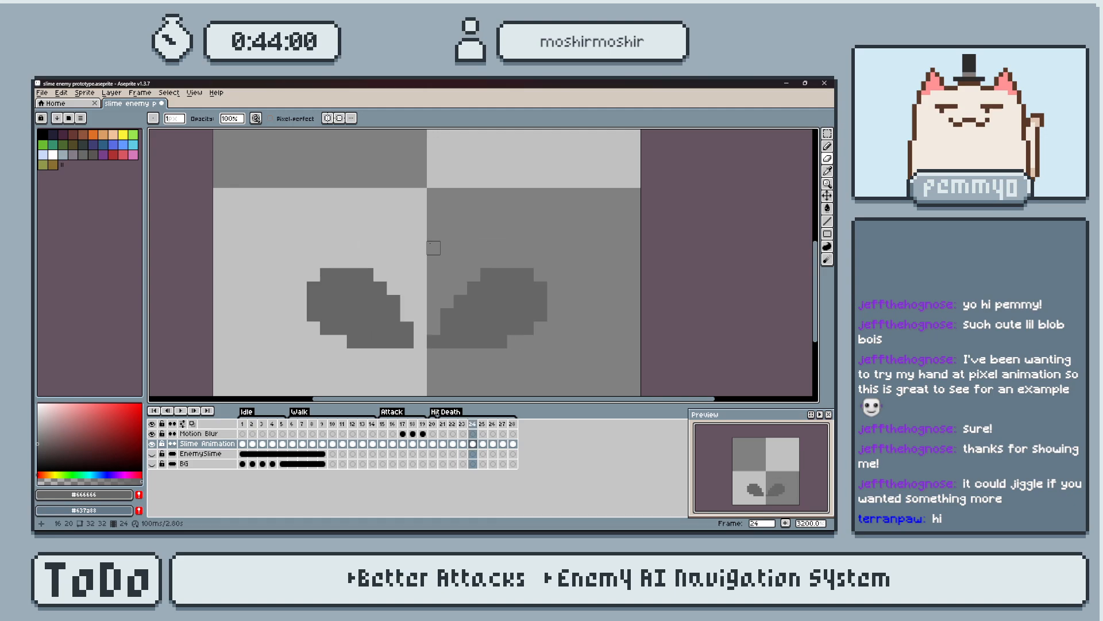
Move frame 24's right piece one pixel right and its left piece one pixel left, deselecting each.
key(m)
drag(427, 242, 573, 347)
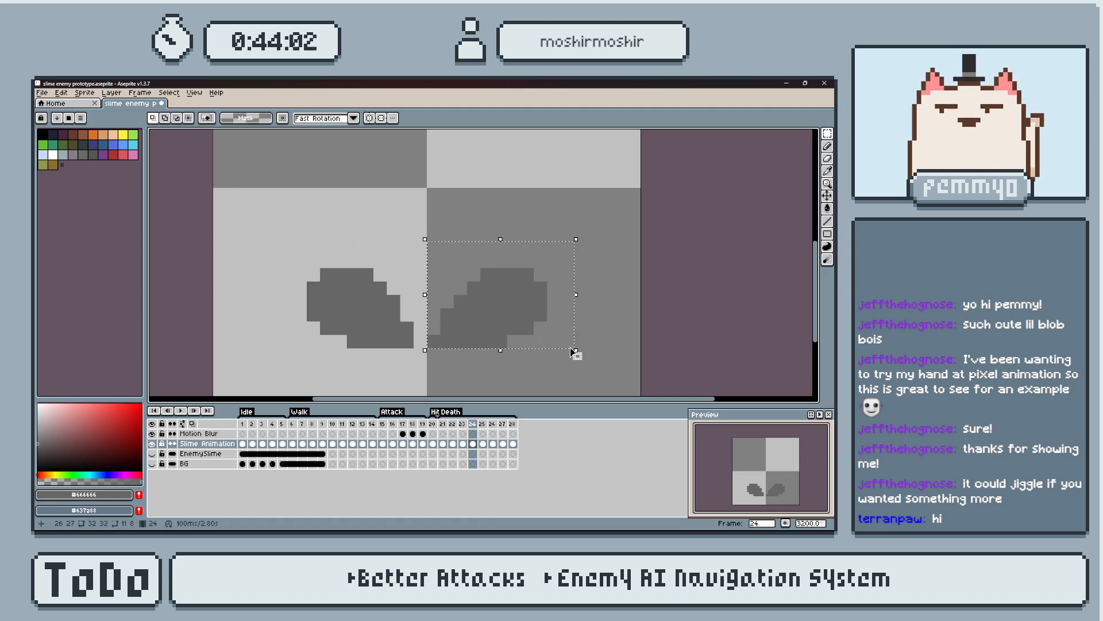
key(Down)
key(Up)
key(Right)
key(ctrl+d)
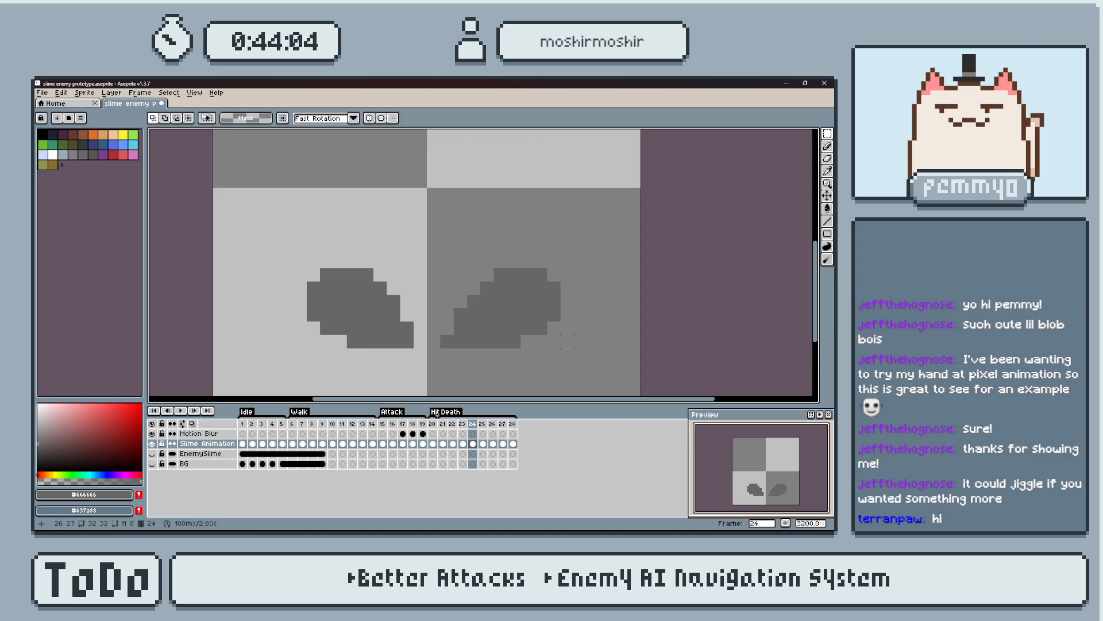
drag(421, 343, 259, 237)
key(ctrl+d)
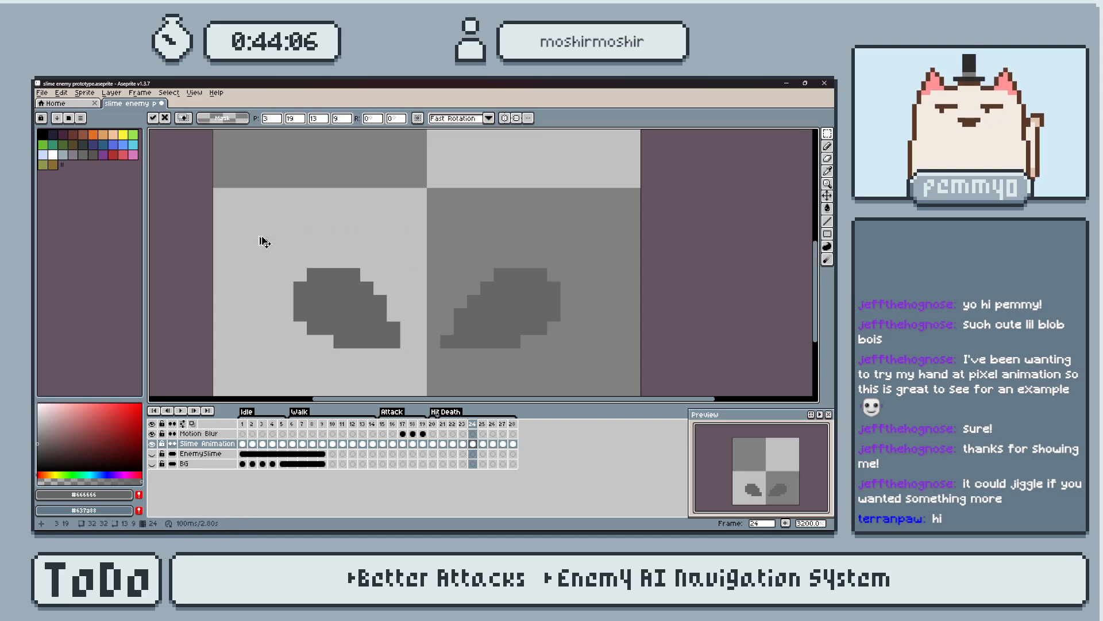
On frame 25, move the right piece and the left piece two pixels outward each.
key(Right)
key(Left)
key(Right)
drag(433, 248, 573, 352)
key(Right)
On frame 26, move the right piece one pixel outward and the left piece two pixels outward.
key(Right)
key(ctrl+d)
drag(272, 247, 443, 364)
key(Left)
key(Left)
click(499, 434)
drag(451, 252, 616, 363)
Spread the right and left pieces on frame 27 further outward.
key(Right)
key(ctrl+d)
drag(239, 241, 422, 376)
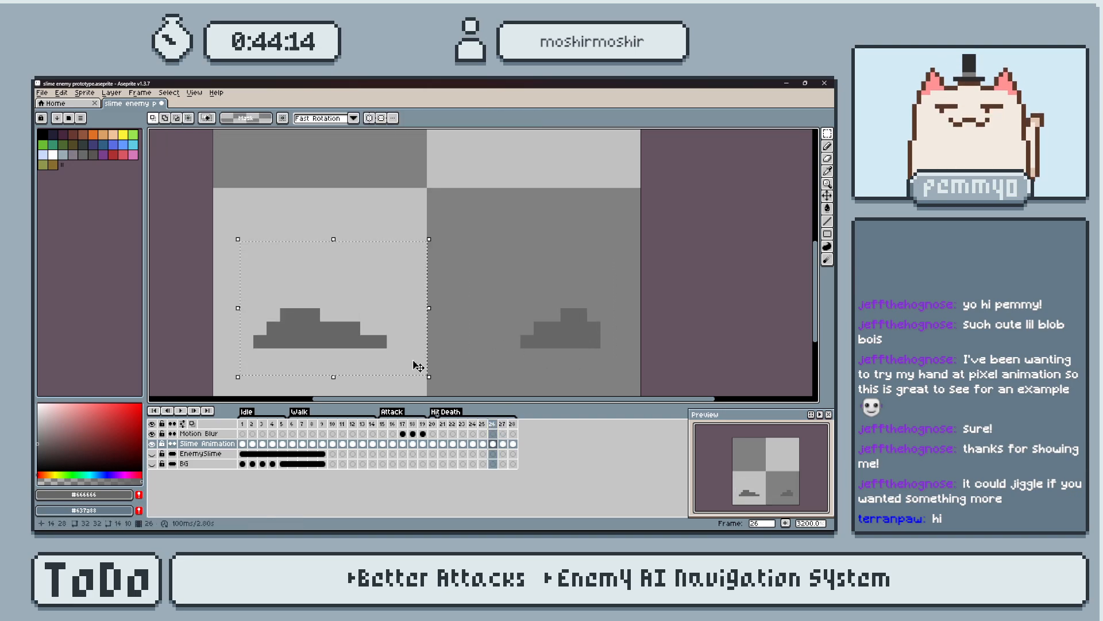
key(Left)
key(Left)
click(505, 426)
drag(527, 288, 609, 343)
key(Right)
key(Right)
mouse_move(233, 302)
mouse_down()
mouse_move(292, 357)
mouse_move(368, 369)
mouse_up()
key(Left)
key(Left)
key(Right)
On frame 28, move the right piece three pixels outward and the left piece two pixels outward, up to the canvas edges.
click(511, 425)
drag(567, 301, 620, 342)
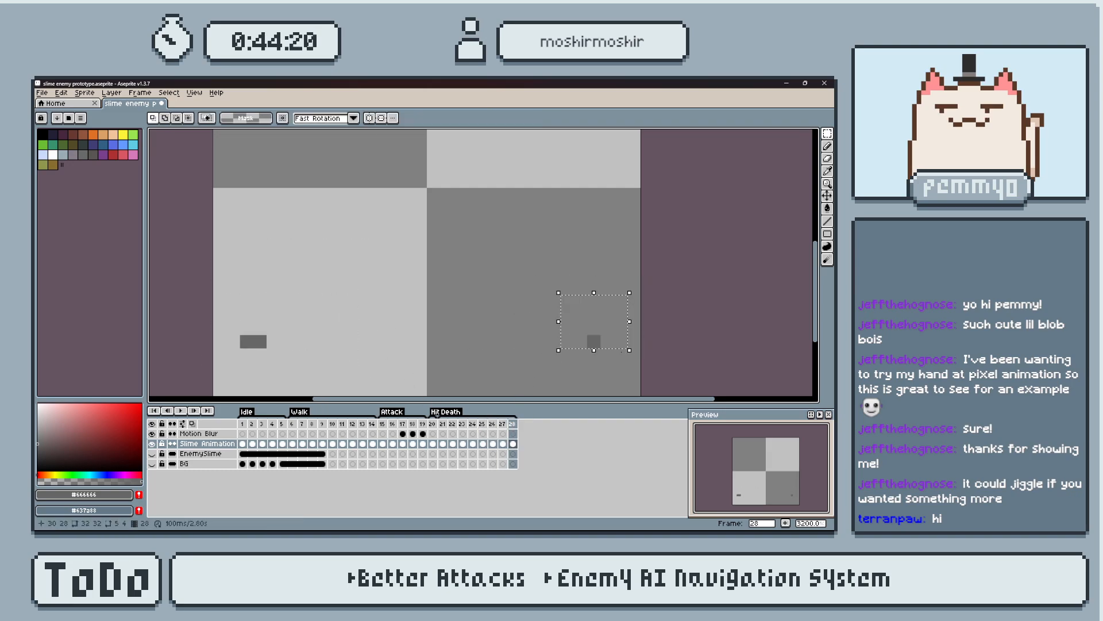
key(Right)
key(Right)
drag(233, 327, 283, 356)
key(Left)
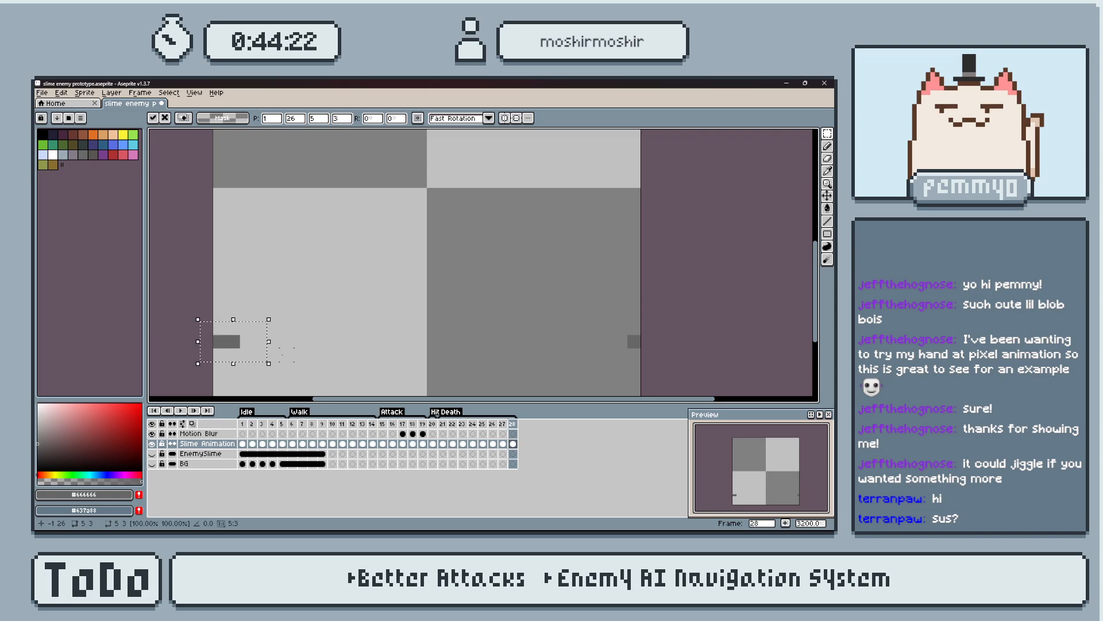
Play back the Death animation from frame 21.
click(457, 424)
click(444, 426)
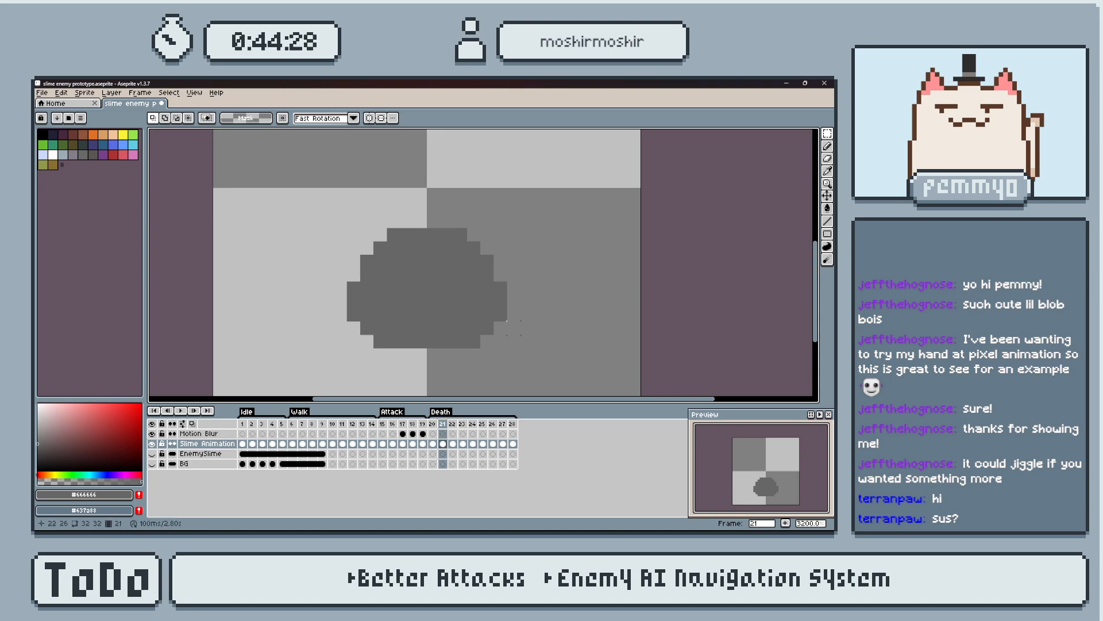
key(Return)
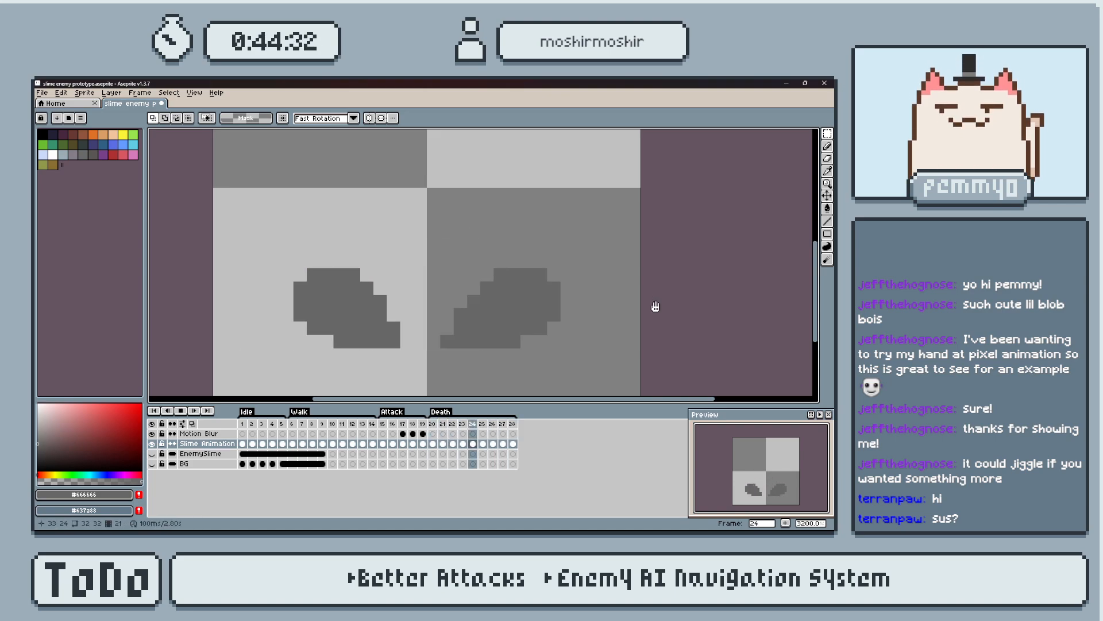
Undo the accidental frame move and replay the Death animation from frame 21.
click(445, 443)
key(ctrl+z)
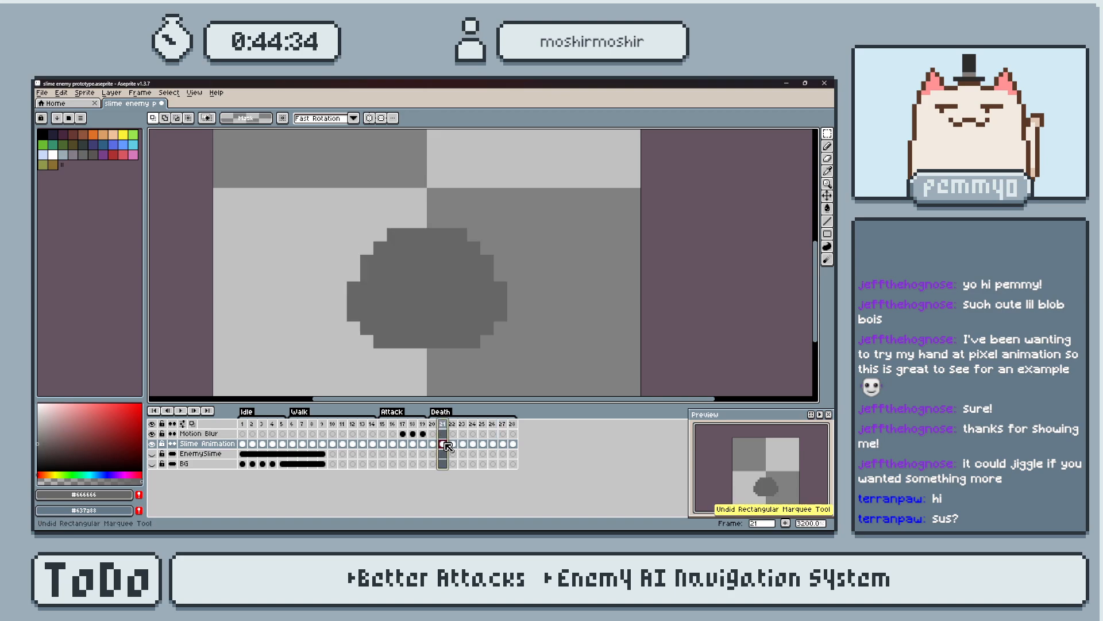
key(ctrl+z)
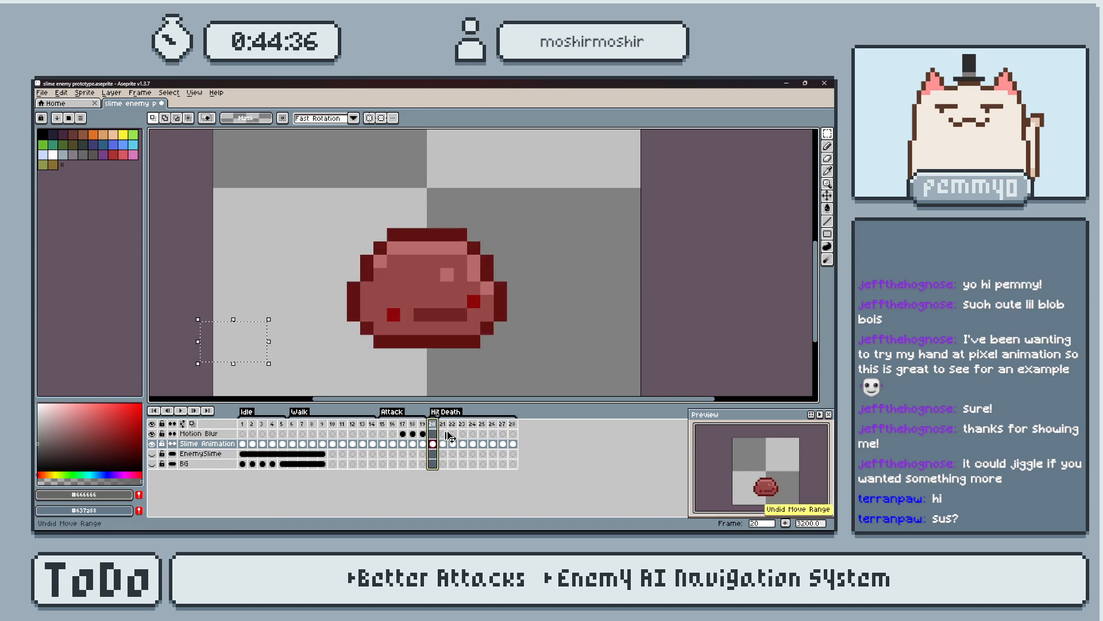
click(444, 425)
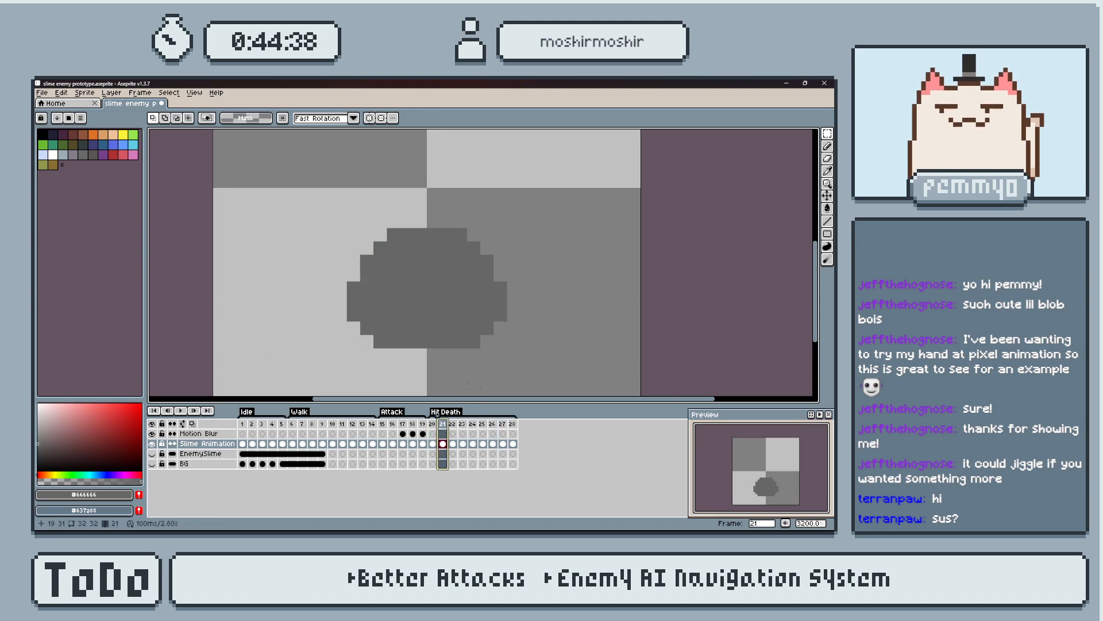
key(Return)
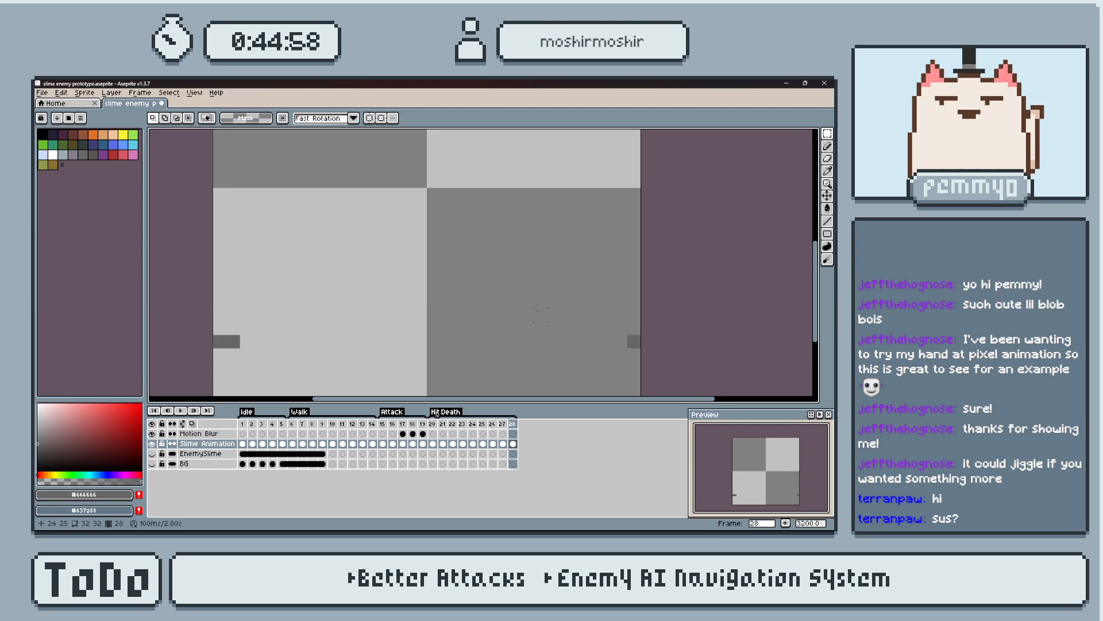
On frame 28, move the left piece four pixels inward and the right piece three pixels inward.
drag(206, 315, 354, 381)
drag(339, 372, 395, 366)
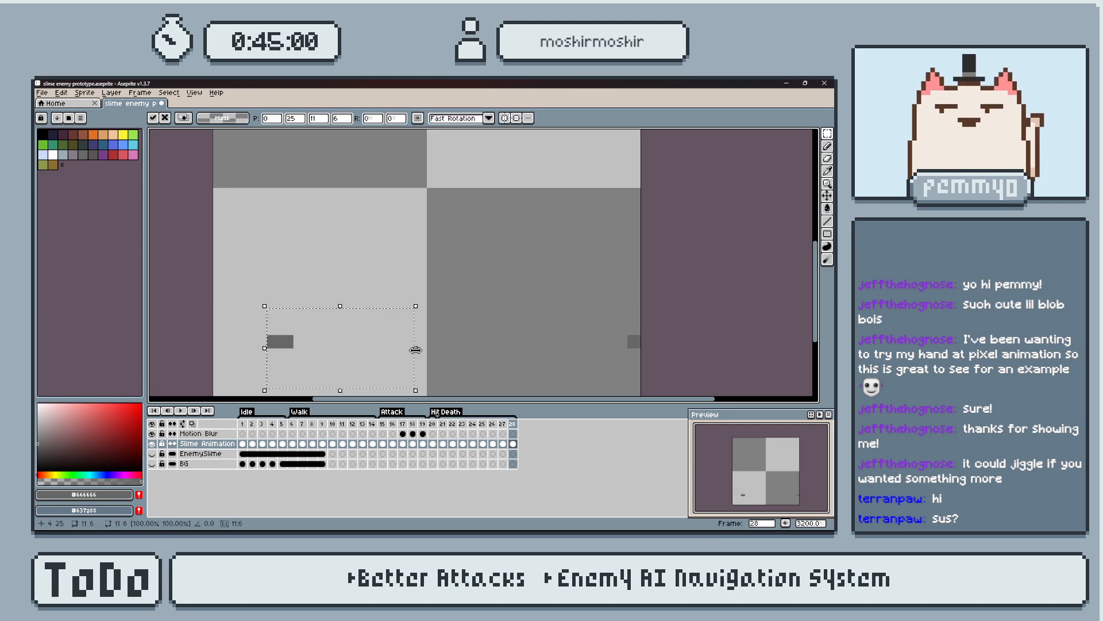
drag(540, 288, 681, 341)
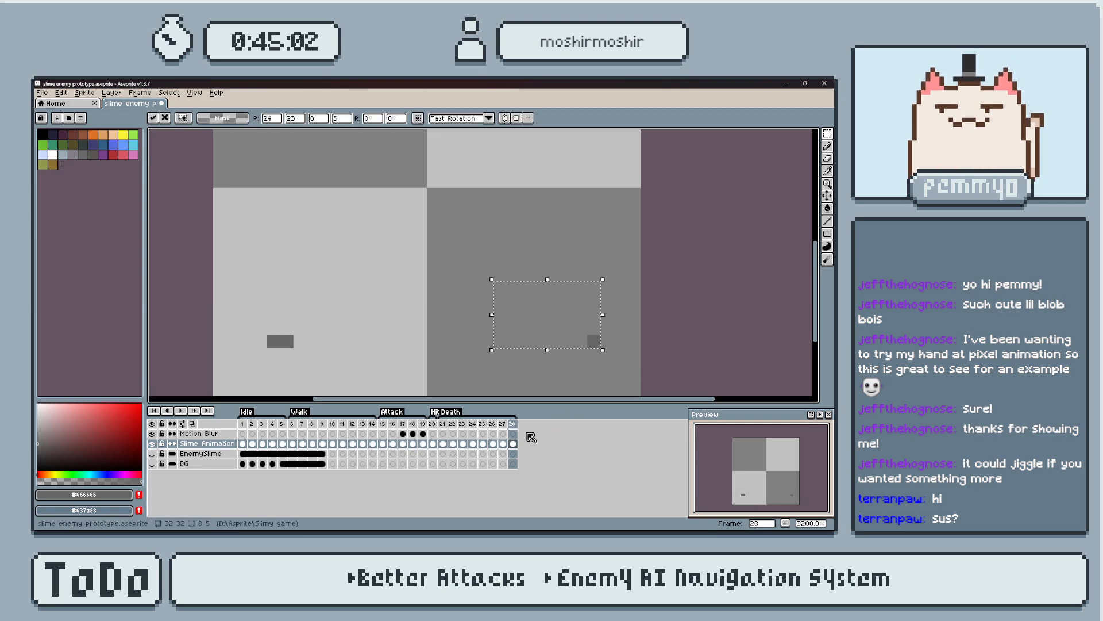
On frame 27, move the right piece two pixels inward and the left remnants three pixels inward.
click(502, 424)
mouse_move(527, 274)
mouse_down()
mouse_move(541, 276)
mouse_move(624, 367)
mouse_up()
key(Left)
key(Left)
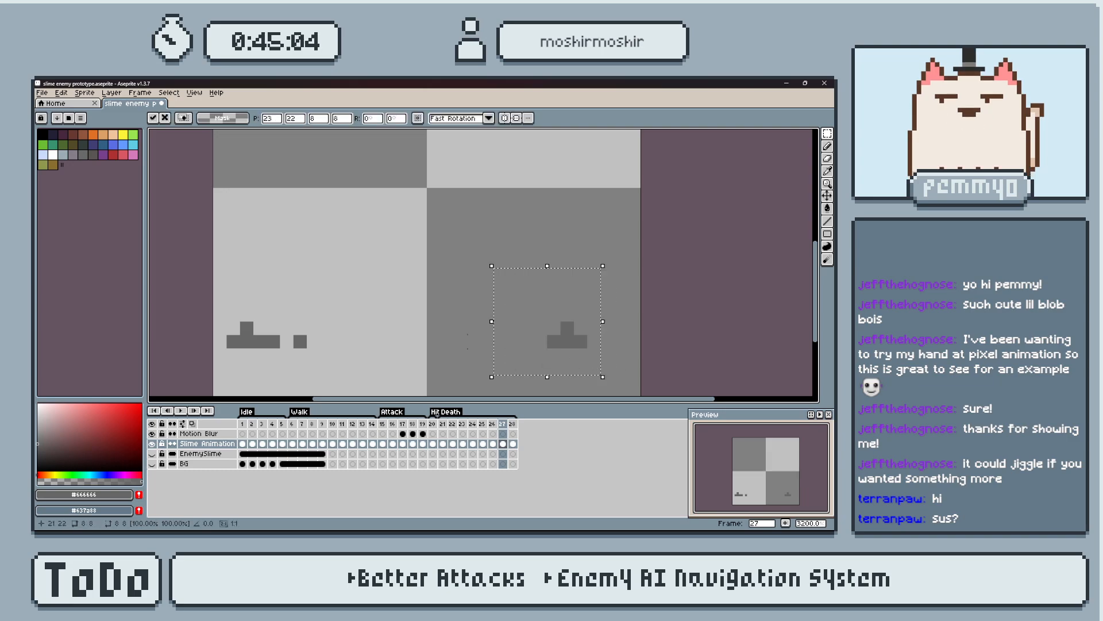
drag(207, 302, 352, 359)
key(Right)
key(Right)
key(Right)
drag(488, 288, 568, 354)
key(Right)
key(ctrl+z)
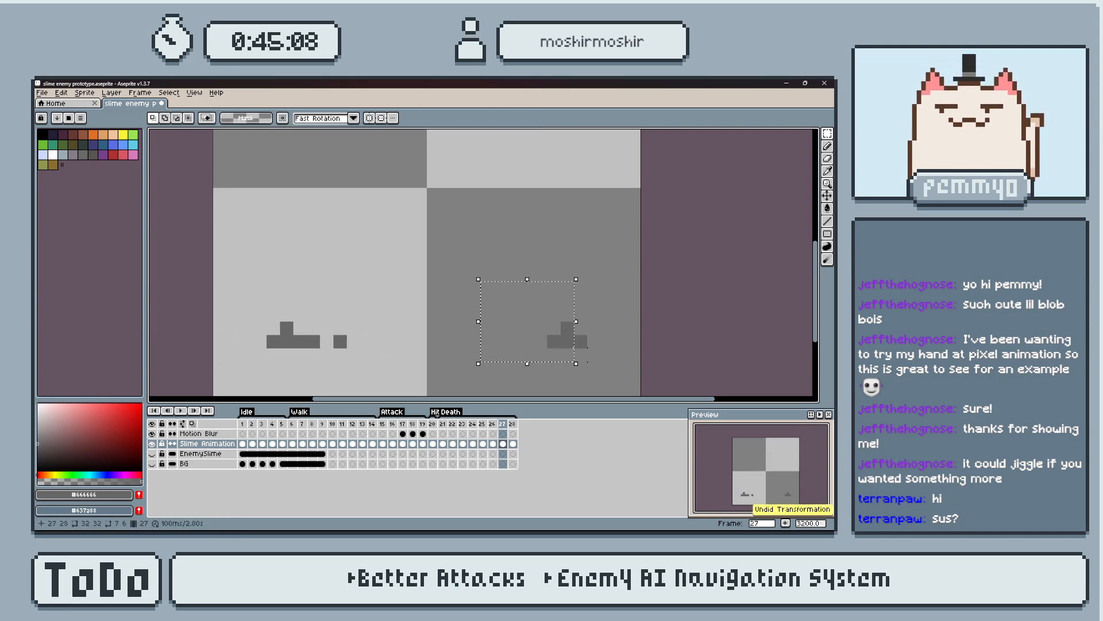
Reselect the whole right piece on frame 27 and move it one more pixel inward.
drag(608, 302, 565, 355)
drag(501, 288, 607, 368)
key(Left)
Deselect and play the Death animation from frame 21 to check the adjusted spacing.
click(493, 424)
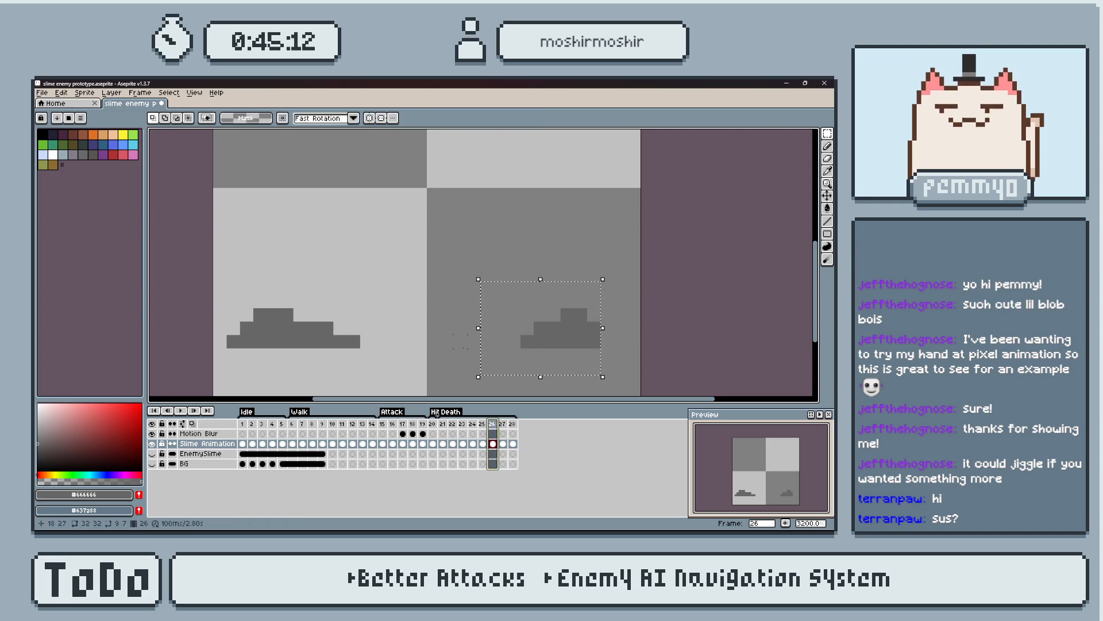
click(420, 342)
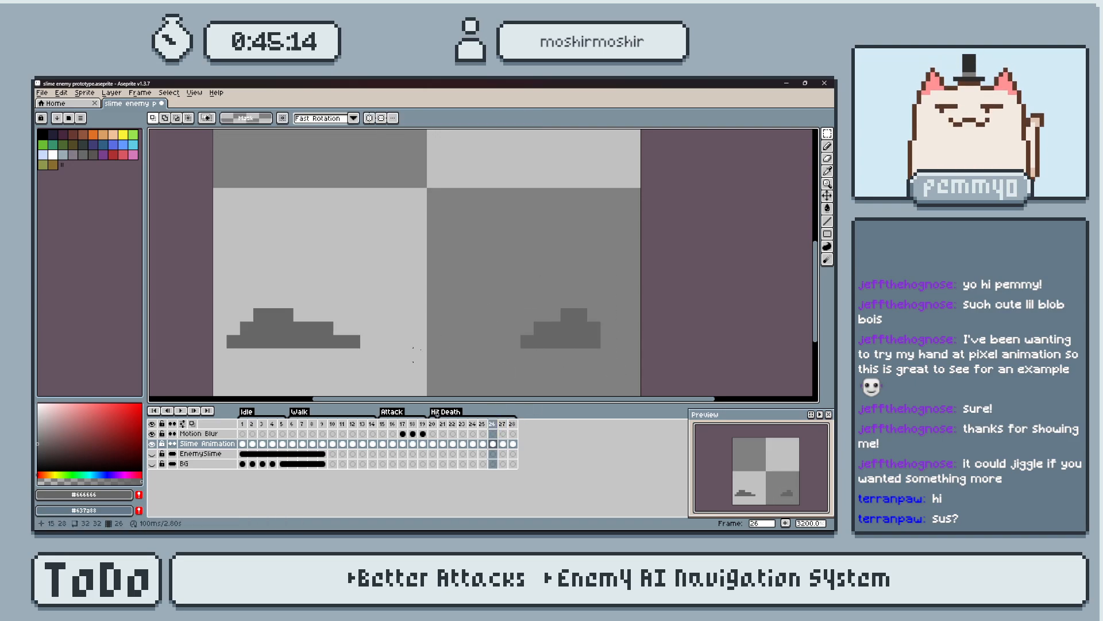
click(445, 426)
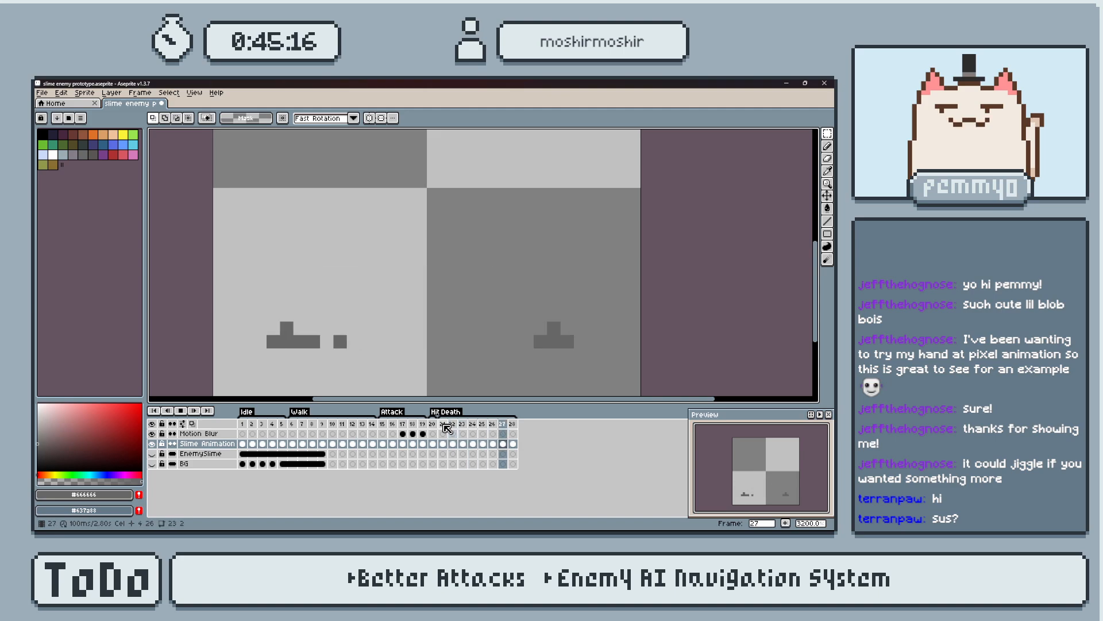
key(Return)
key(Return)
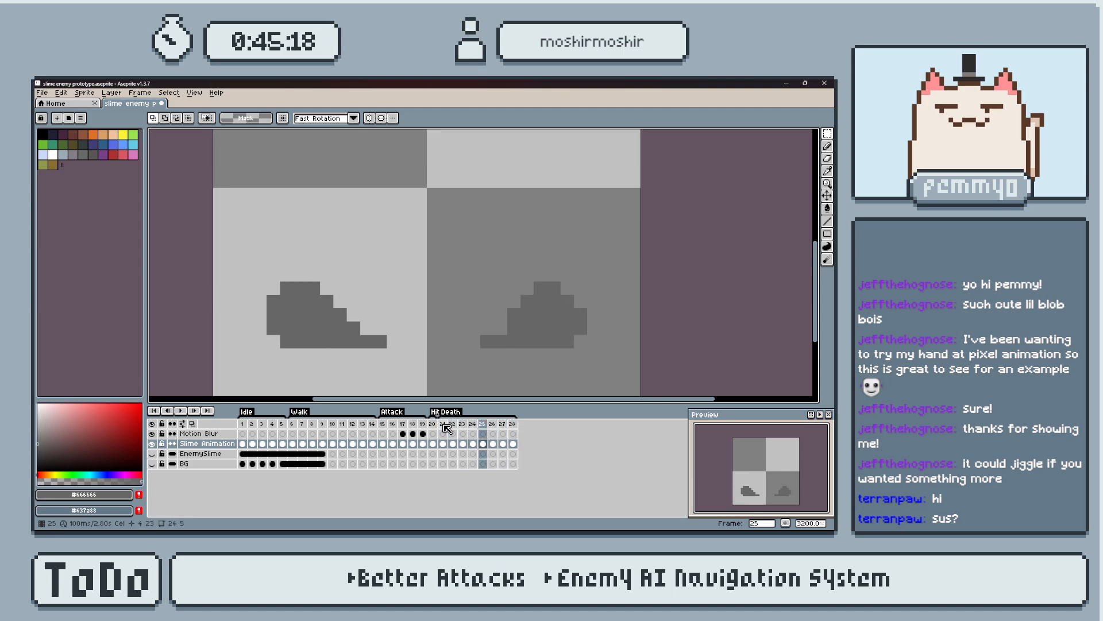
On frame 26, move the left and right pieces three pixels inward each.
key(Right)
drag(219, 287, 381, 365)
key(Right)
key(Right)
key(Right)
drag(444, 263, 605, 343)
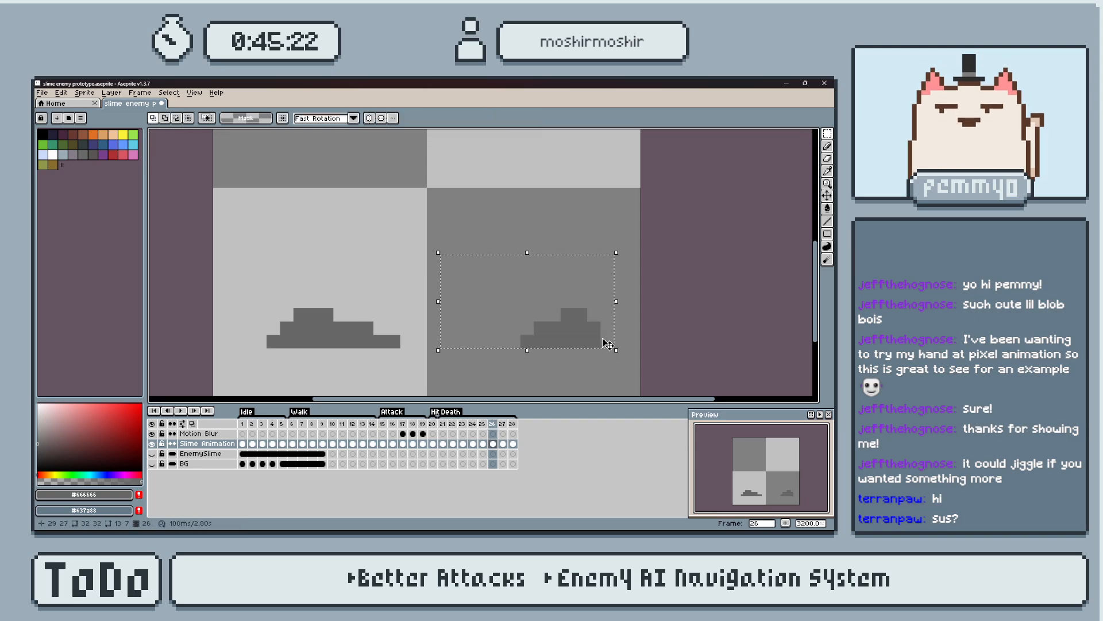
key(Left)
key(Left)
Check frame 25 and replay the Death animation from frame 21.
click(483, 424)
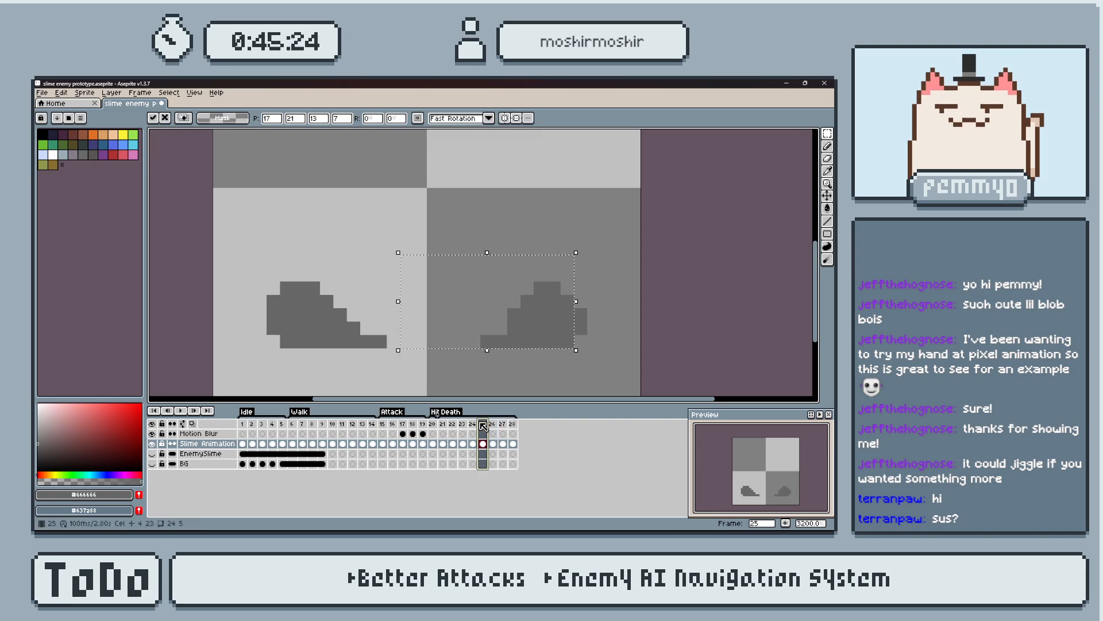
click(443, 423)
key(Return)
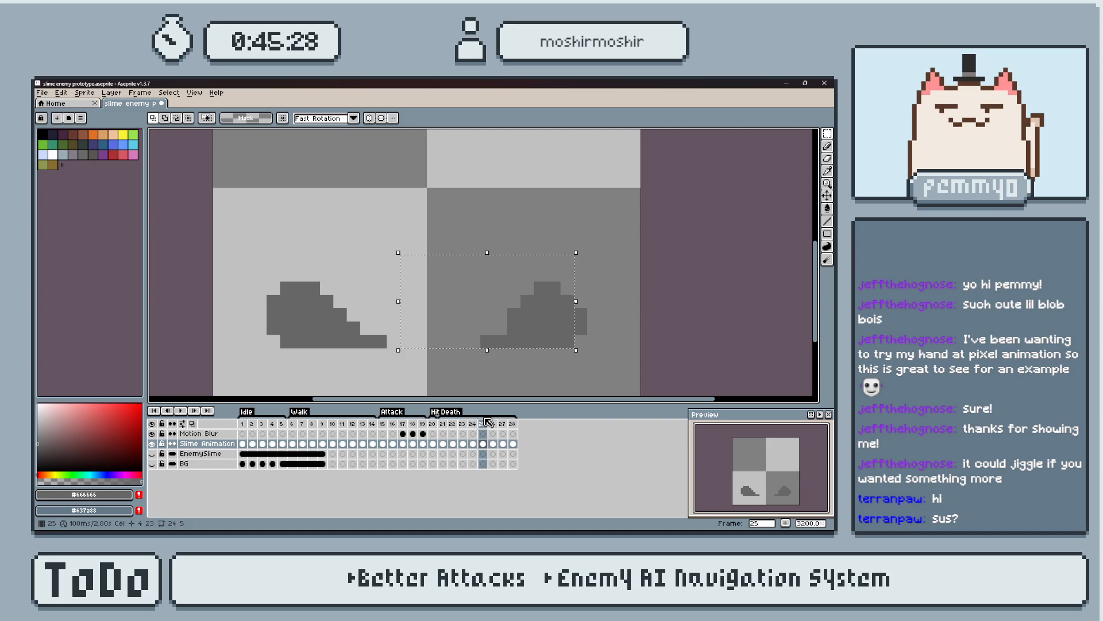
On frame 25, move the left and right pieces one pixel inward each.
mouse_move(224, 239)
mouse_down()
mouse_move(345, 345)
mouse_move(409, 371)
mouse_up()
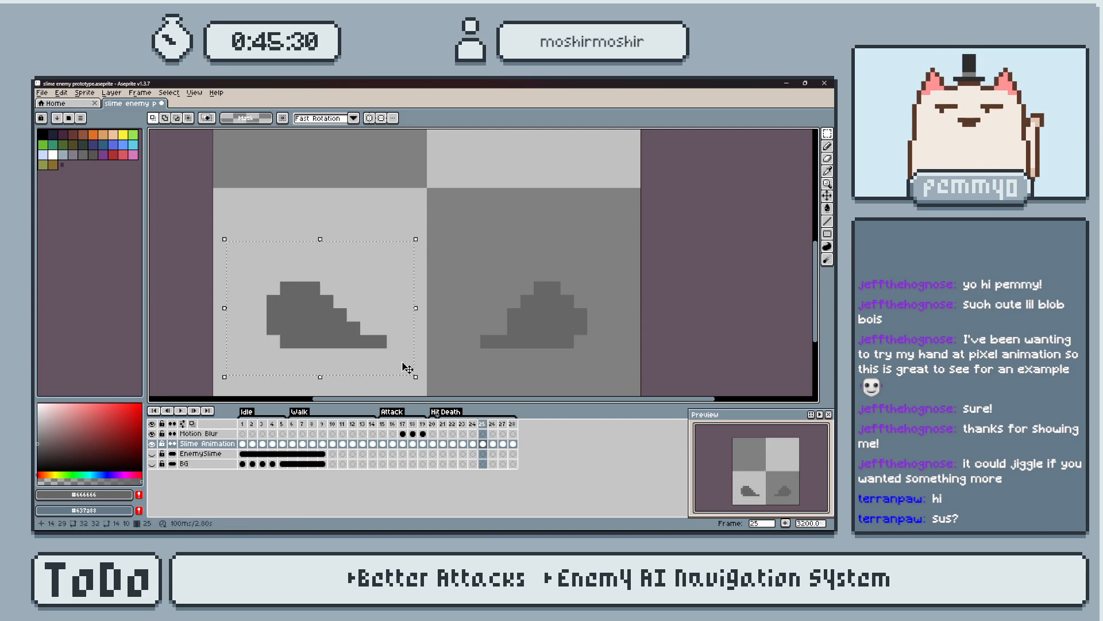
key(Right)
drag(452, 239, 576, 377)
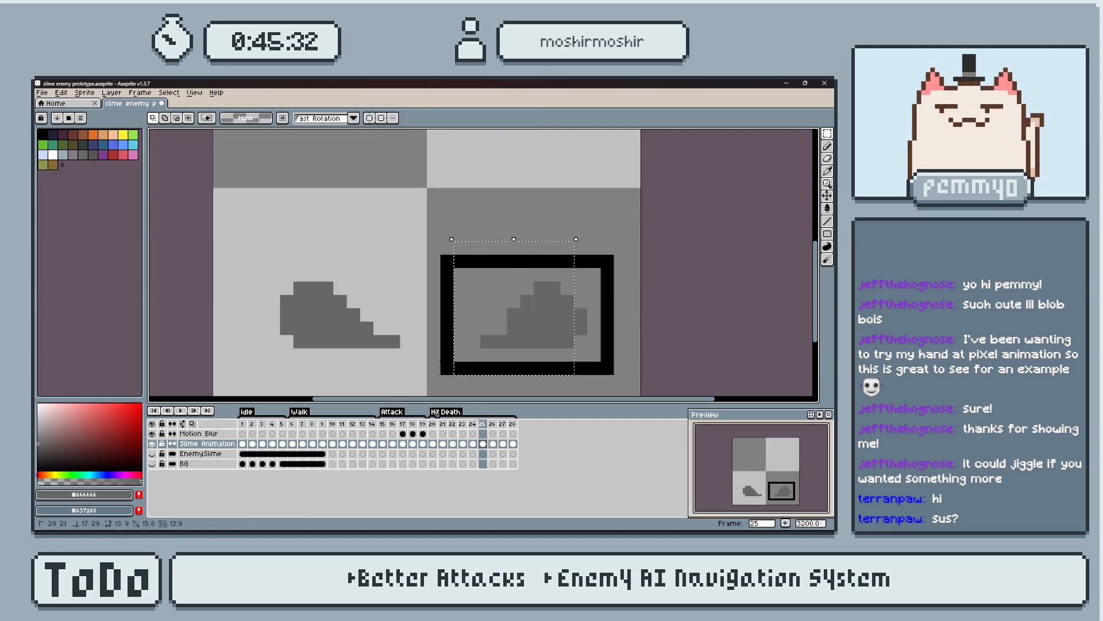
key(Left)
Check frame 24, replay the Death animation from frame 21, and clear the selection.
click(471, 424)
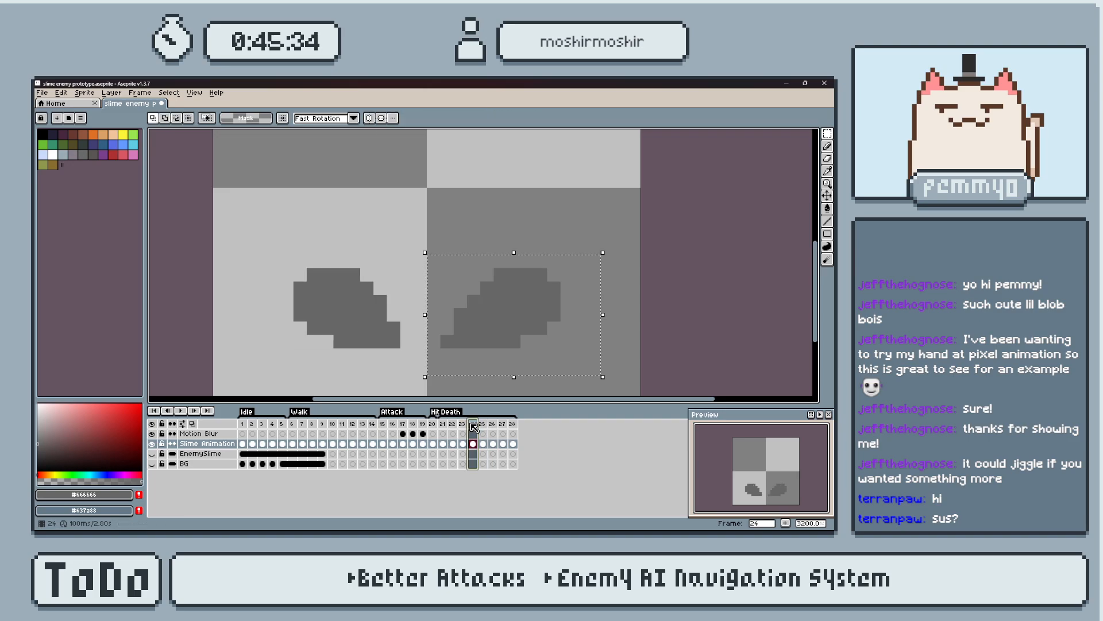
click(442, 424)
key(Return)
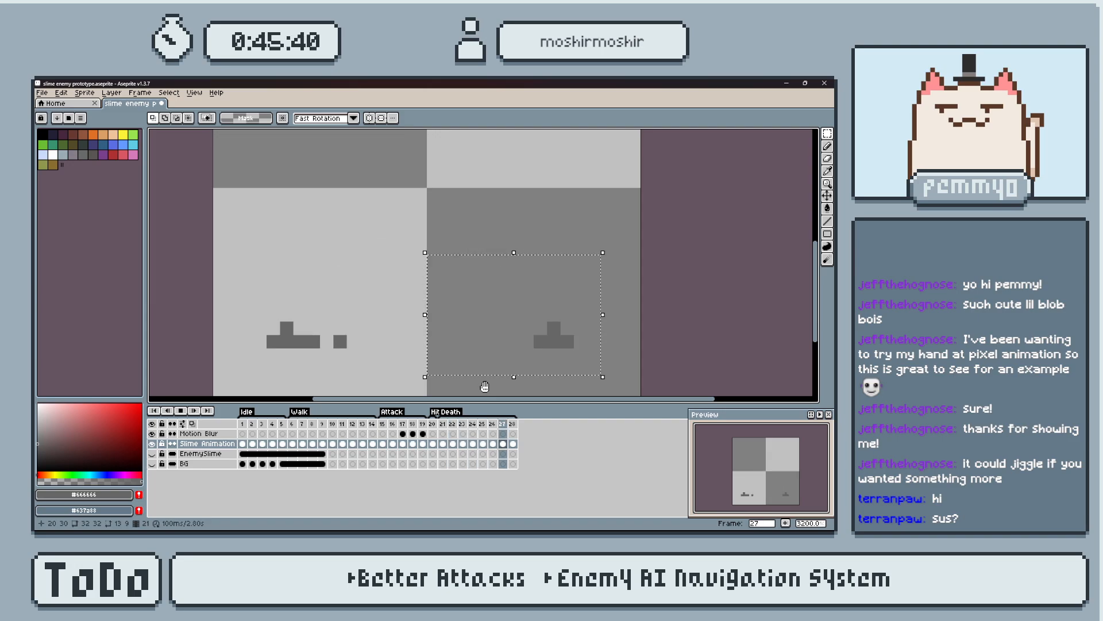
key(Return)
click(487, 382)
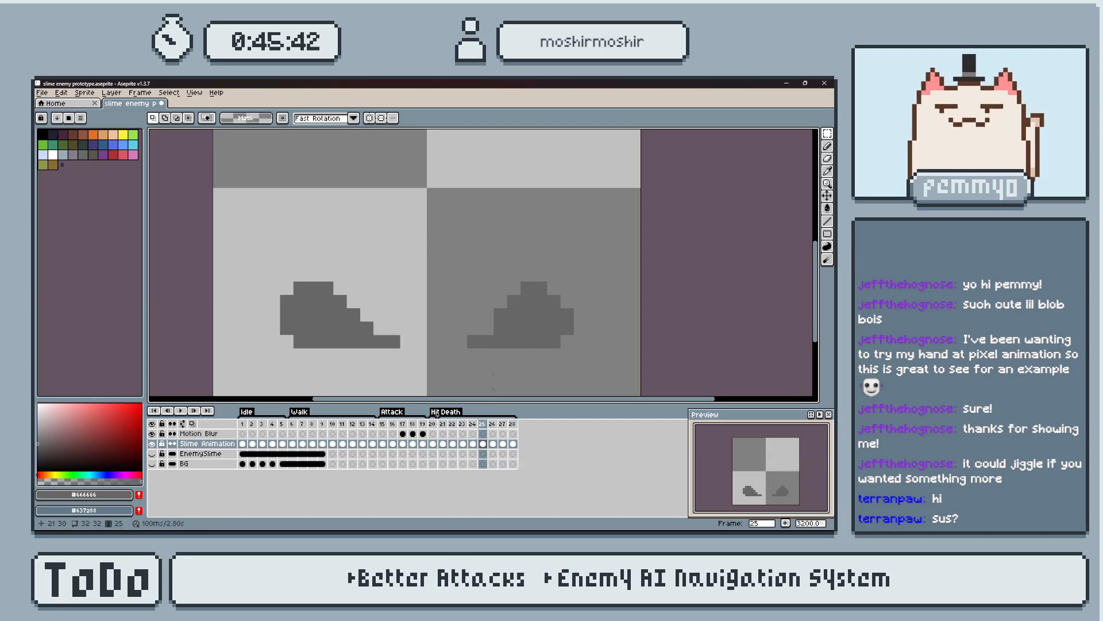
On frame 28, move the right and left remnants three pixels inward each.
click(512, 443)
drag(567, 329, 620, 369)
drag(567, 369, 540, 369)
drag(234, 287, 340, 380)
key(Right)
key(Right)
key(Right)
Replay the Death animation from frame 21 and examine the last two frames, 27 and 28.
click(442, 425)
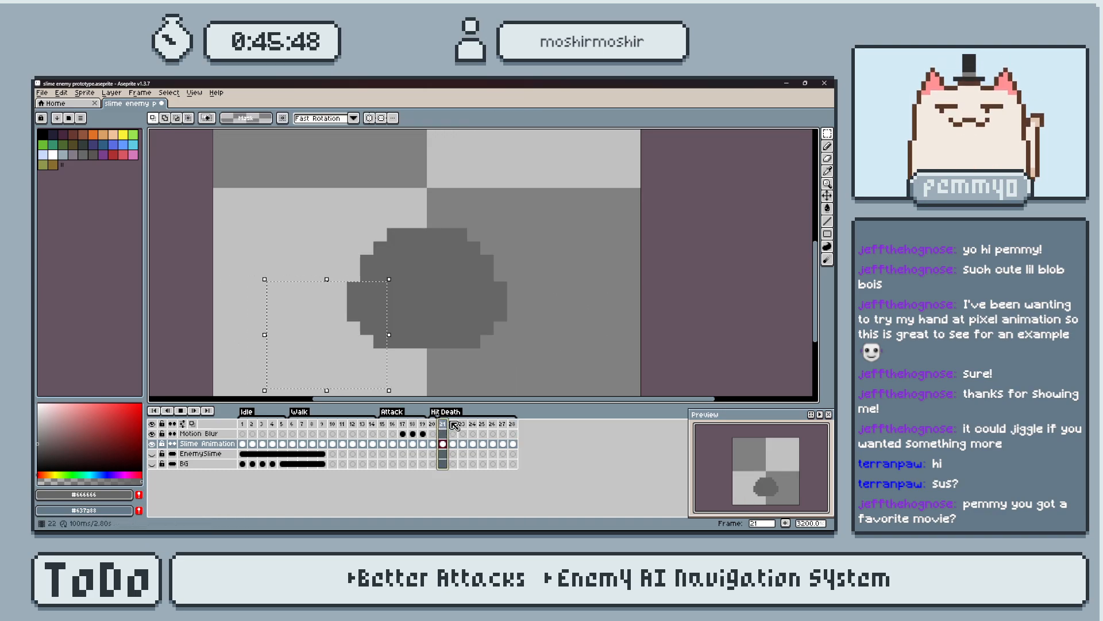
key(Return)
key(Return)
key(Right)
key(Left)
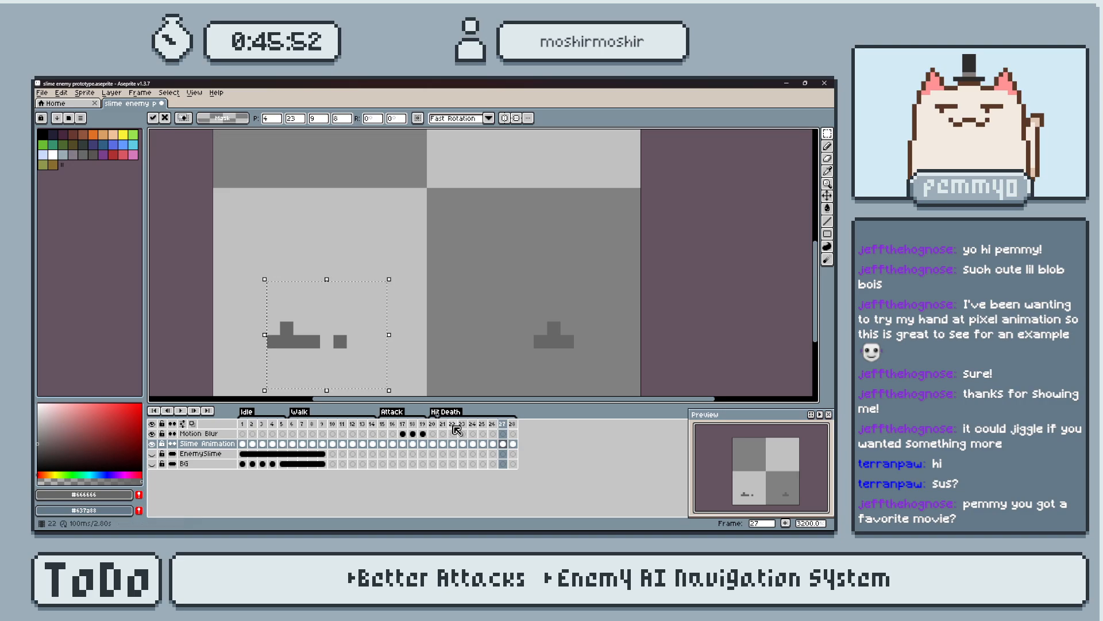
key(Return)
key(Return)
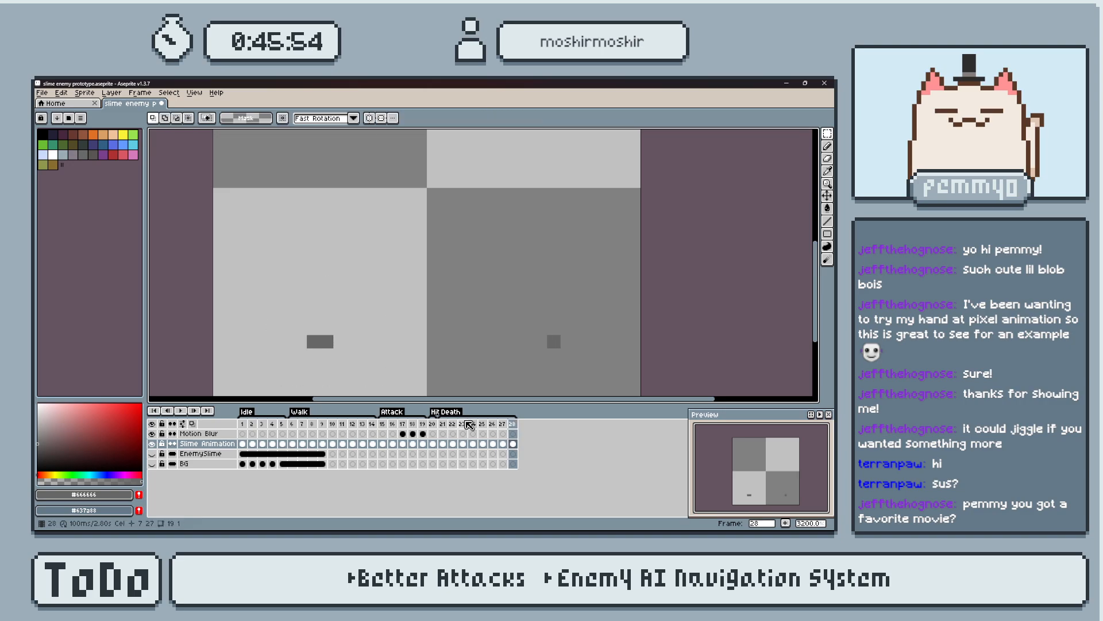
On frame 28, move the left remnant two pixels outward and the right one a pixel outward, comparing with frame 27.
drag(286, 314, 378, 356)
key(Left)
key(Left)
drag(501, 302, 606, 355)
key(Right)
click(502, 424)
click(512, 424)
click(504, 424)
click(513, 424)
Move frame 28's left remnant one more pixel outward and recheck it against frame 27.
drag(251, 306, 349, 377)
key(Left)
click(499, 425)
click(512, 424)
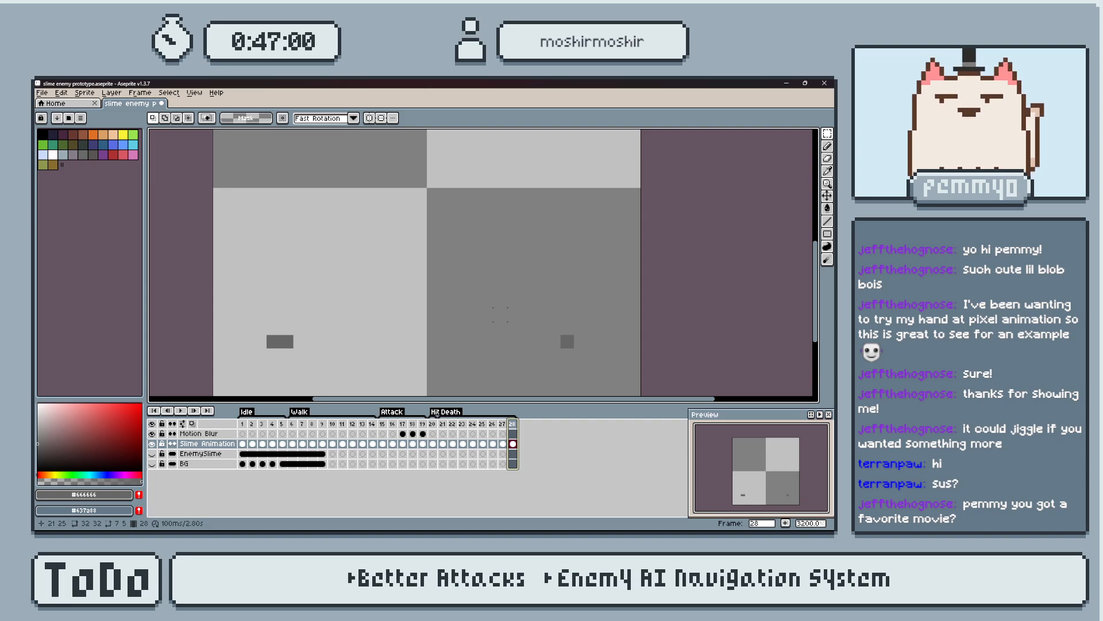
Replay the Death animation from frame 21 and move the right half on frame 27 one pixel inward.
click(443, 424)
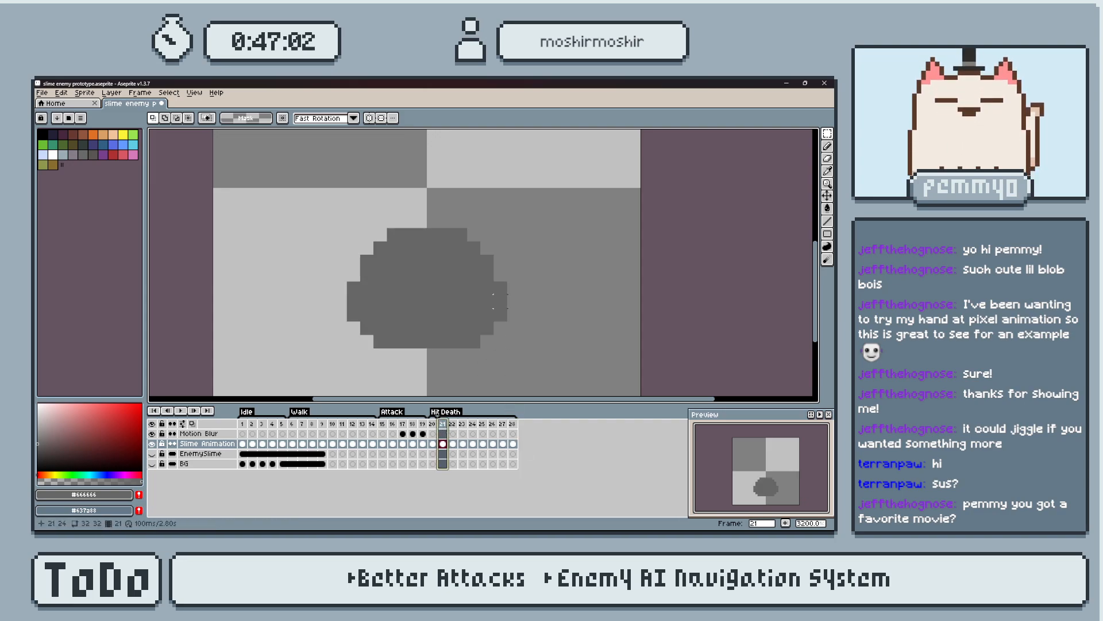
key(Return)
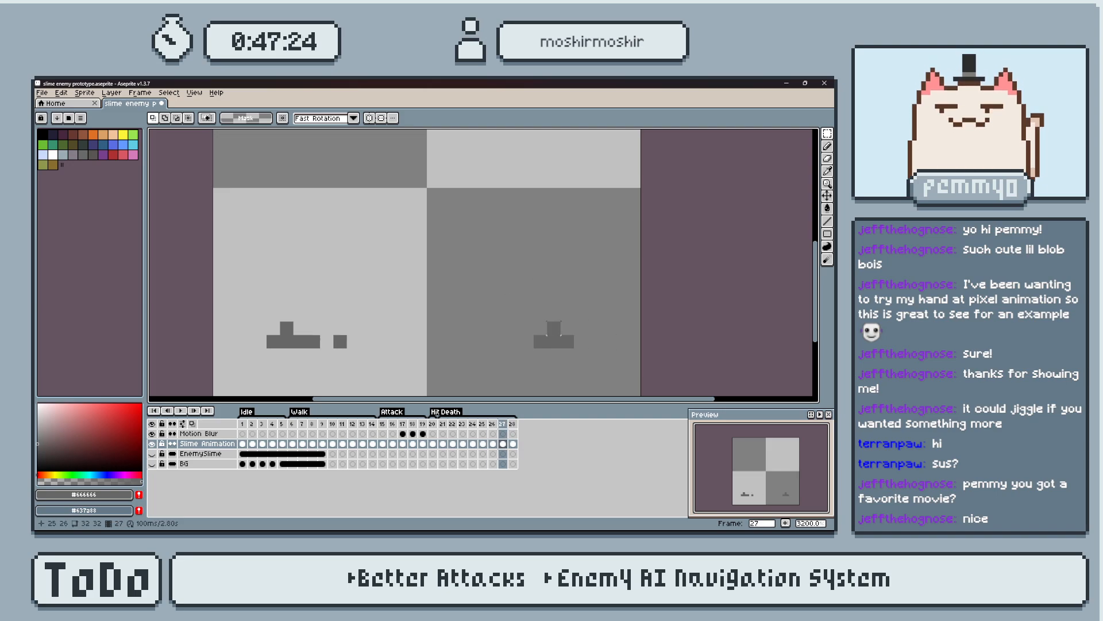
drag(599, 354, 586, 355)
key(Left)
click(494, 425)
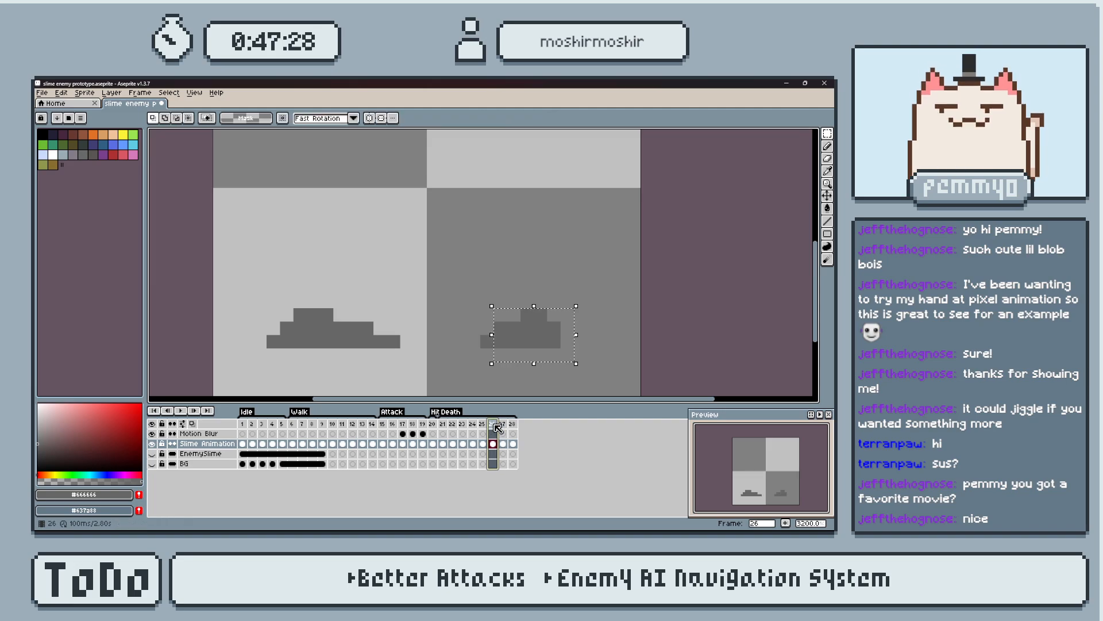
key(Right)
key(Right)
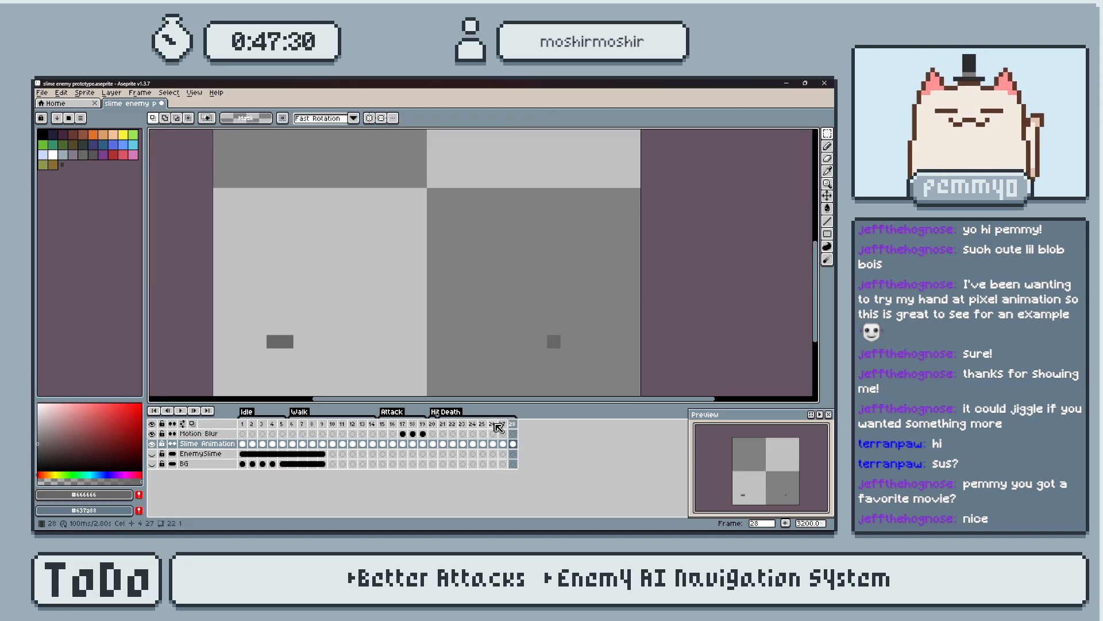
key(Return)
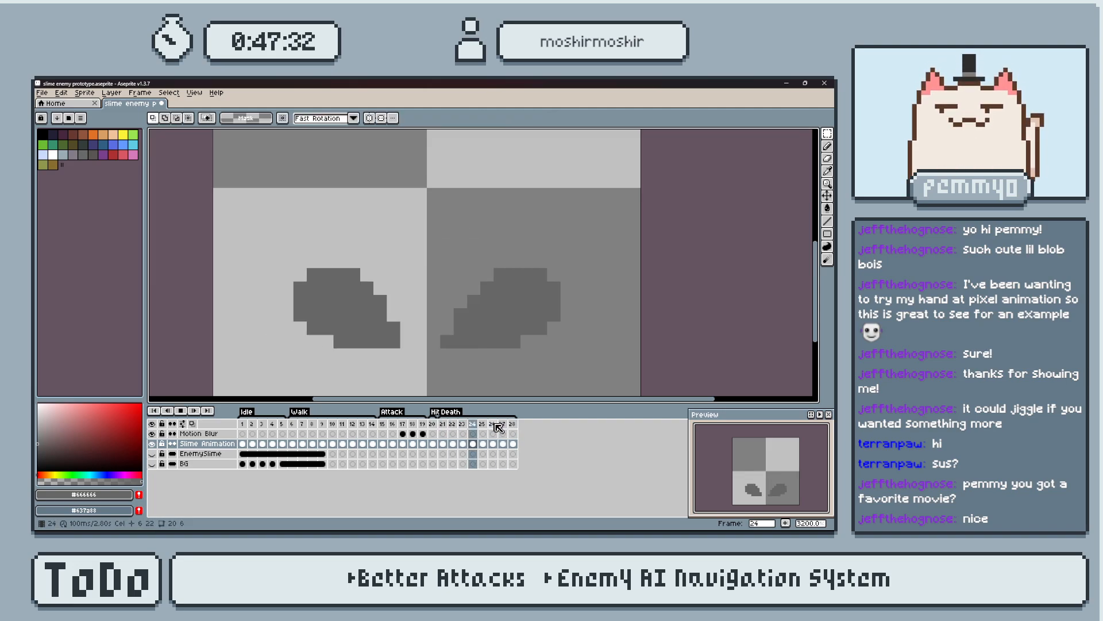
key(Return)
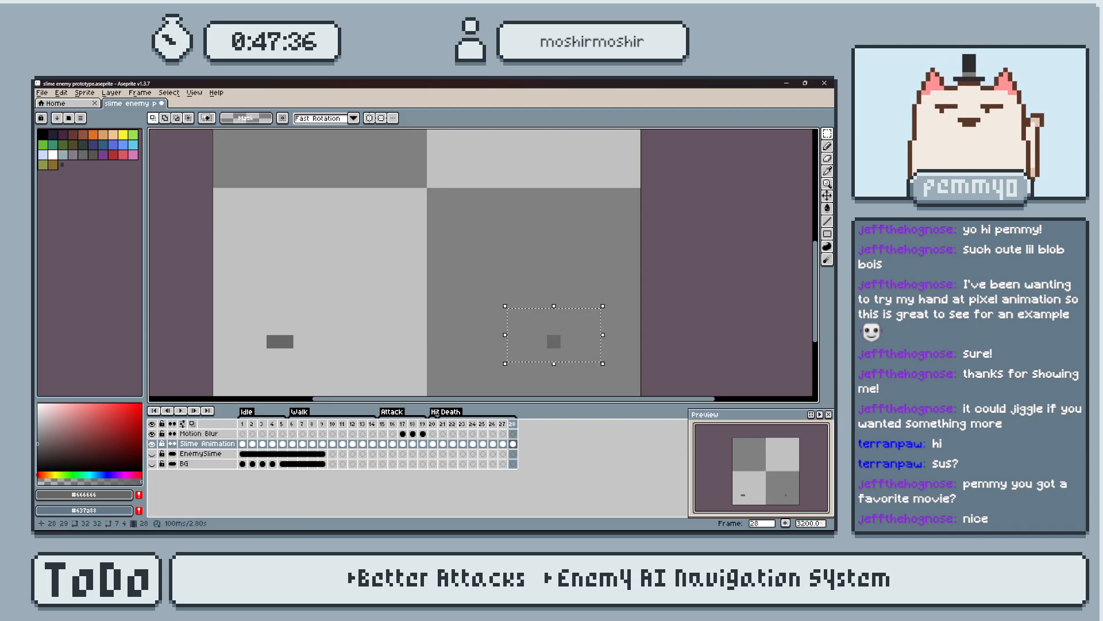
Check the closing Death frames again, move frame 28's right remnant one pixel inward and clear the selection.
key(Left)
key(Left)
key(Return)
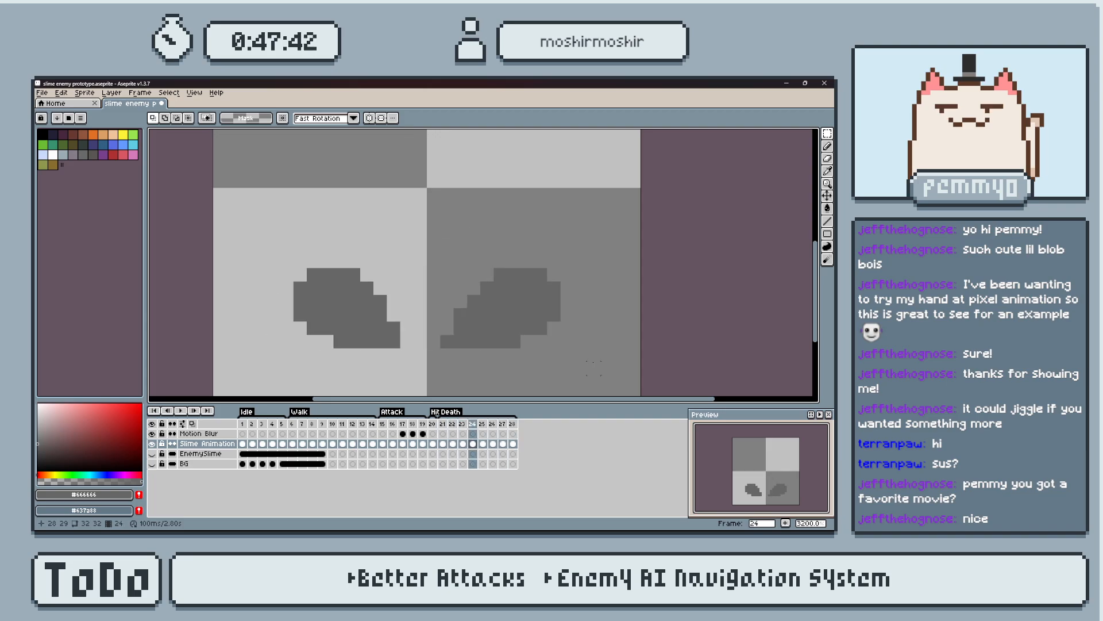
key(Return)
key(Right)
key(Right)
key(Right)
key(Right)
key(Right)
key(Right)
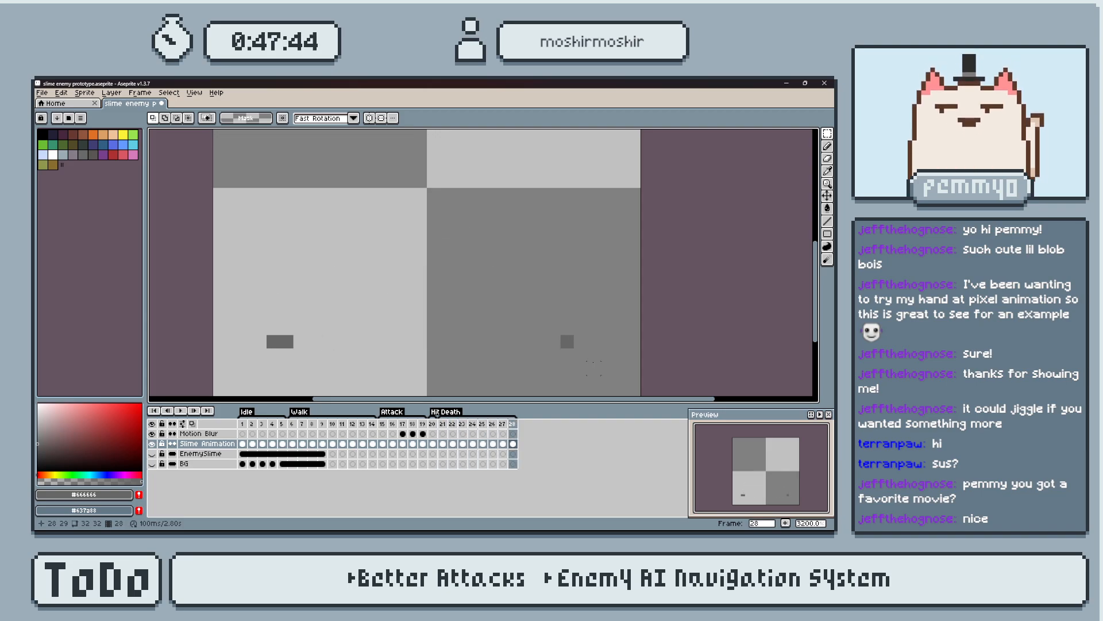
key(Left)
key(ctrl+d)
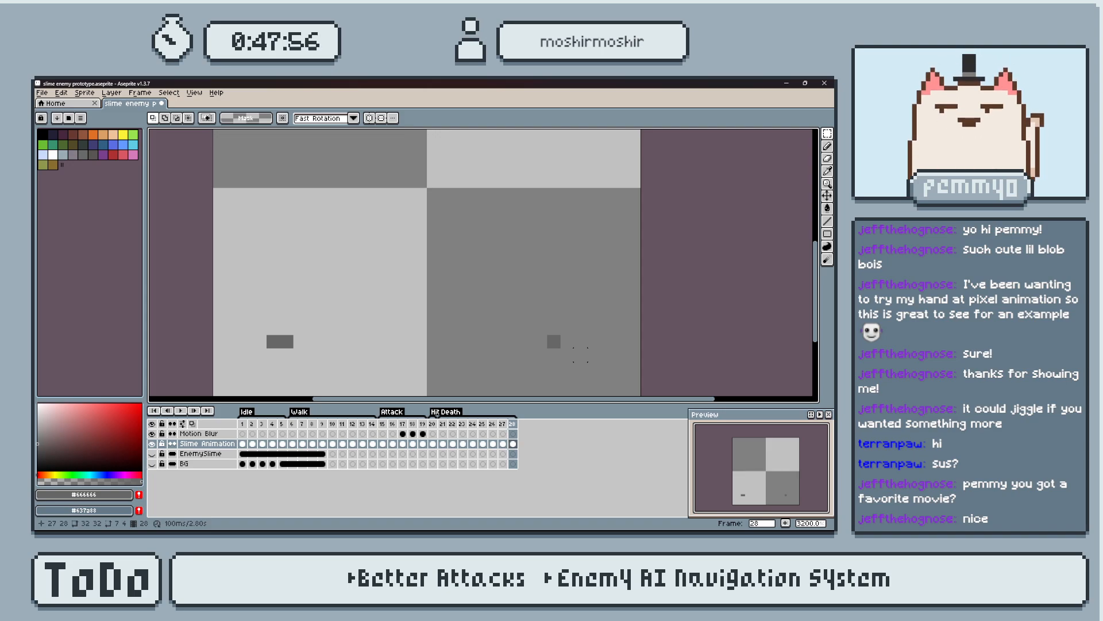
Examine the split's motion from frame 21 onward, comparing frames 23, 24 and 25 repeatedly.
click(443, 424)
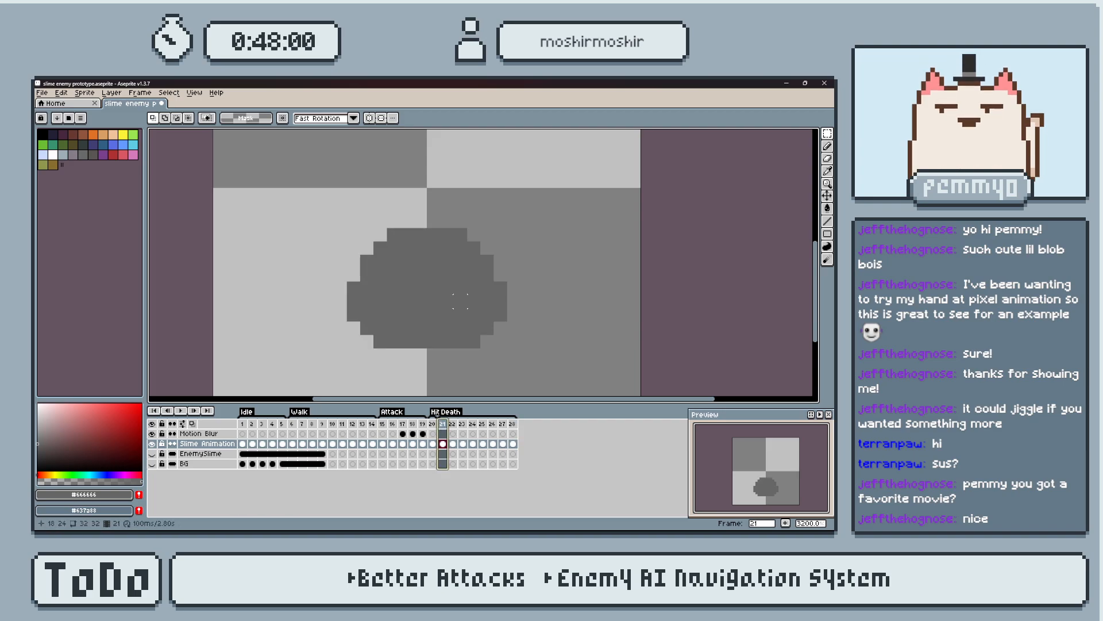
key(Right)
key(Right)
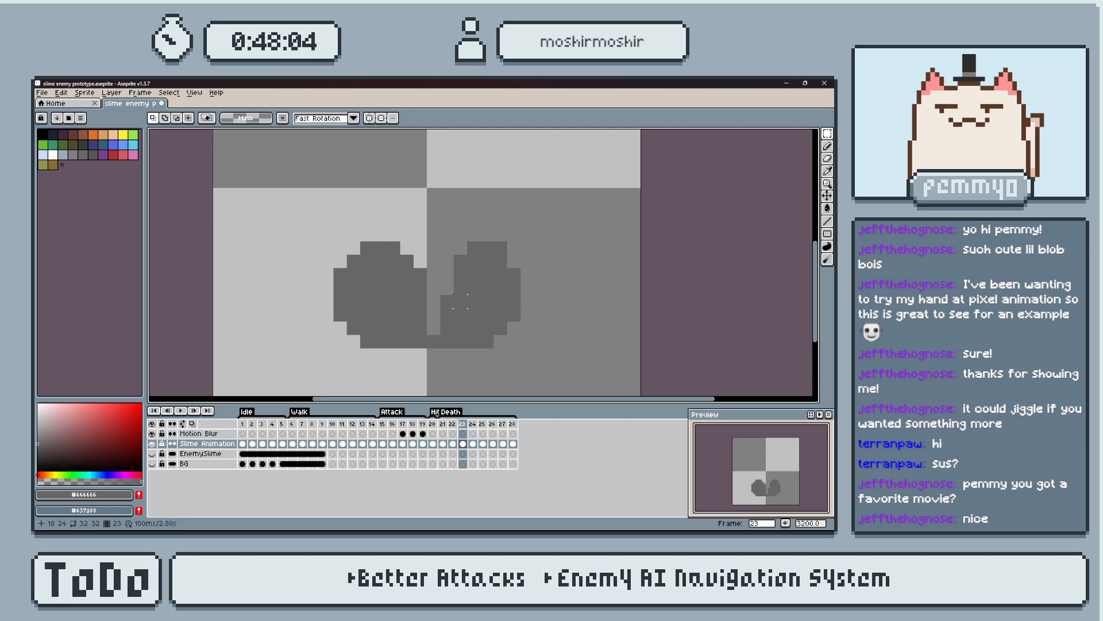
key(Right)
key(Left)
key(Right)
key(Left)
key(Right)
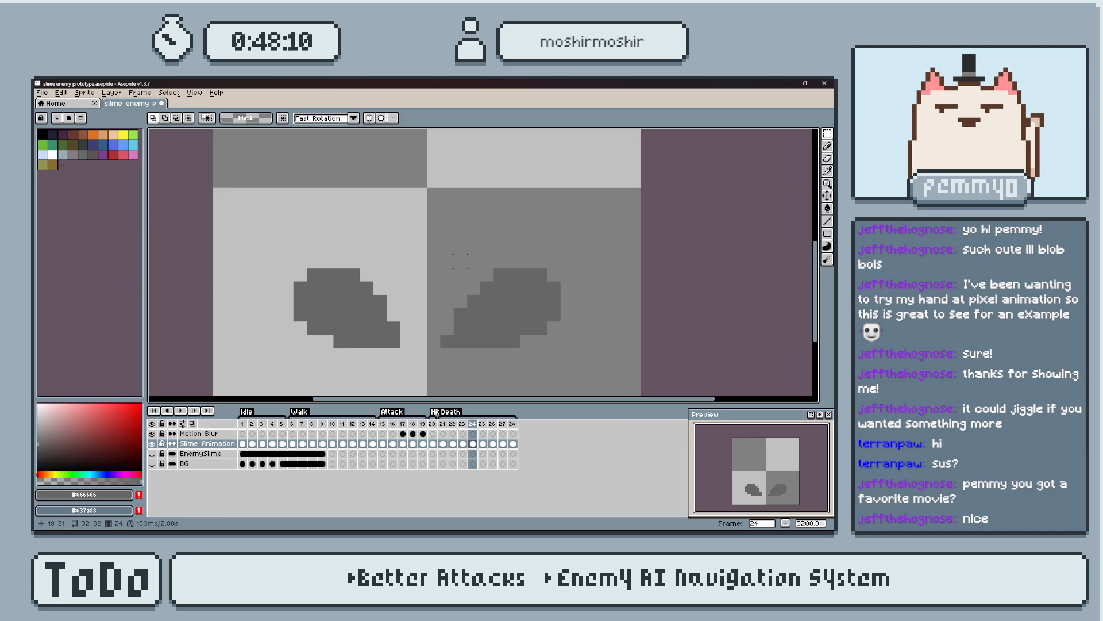
key(Left)
key(Right)
key(Right)
key(Left)
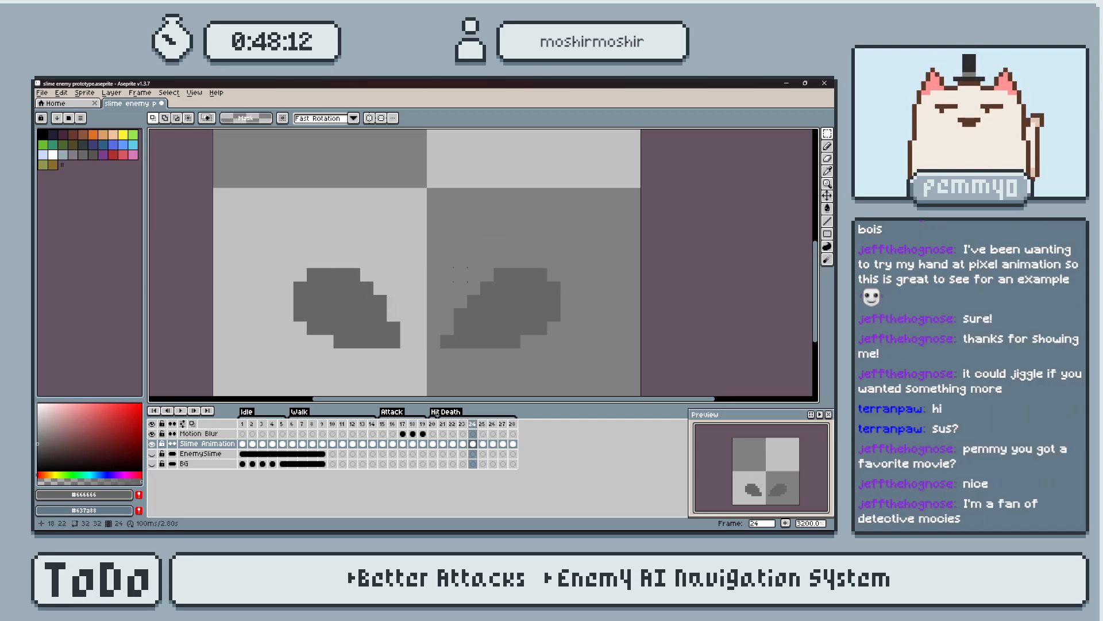
key(Left)
key(Right)
key(Right)
key(Left)
key(Left)
key(Right)
key(Left)
key(Right)
key(Left)
key(Right)
key(Left)
key(Right)
key(Left)
key(Right)
key(Left)
key(Left)
key(Right)
Move the slime's left half one pixel inward on each of frames 24 to 28.
key(Right)
key(Left)
key(Right)
drag(273, 247, 410, 355)
key(Right)
click(482, 429)
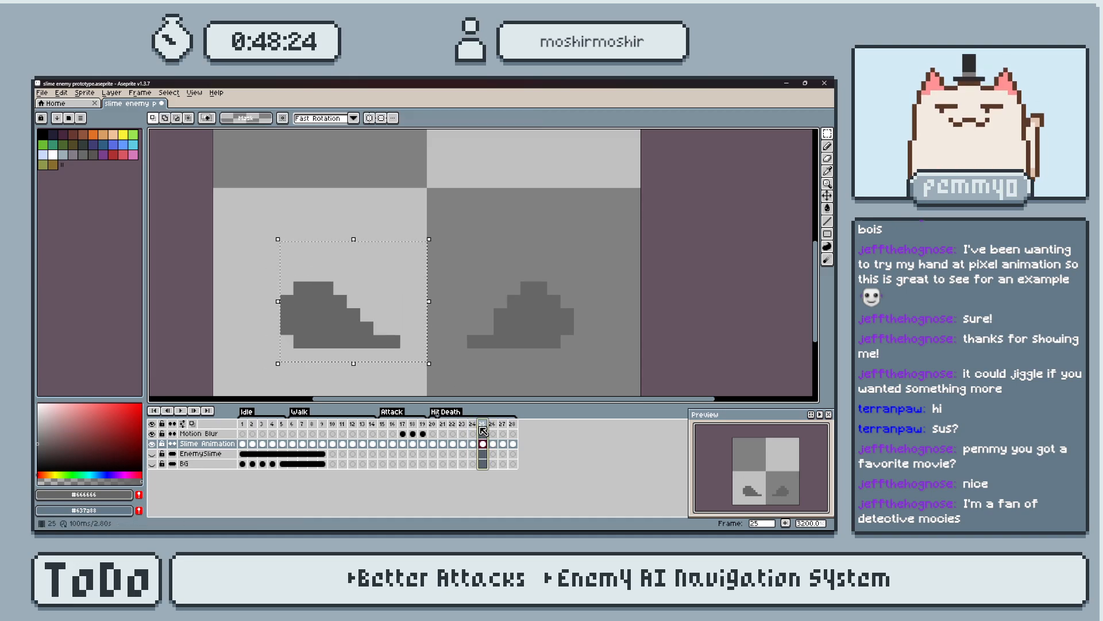
click(492, 428)
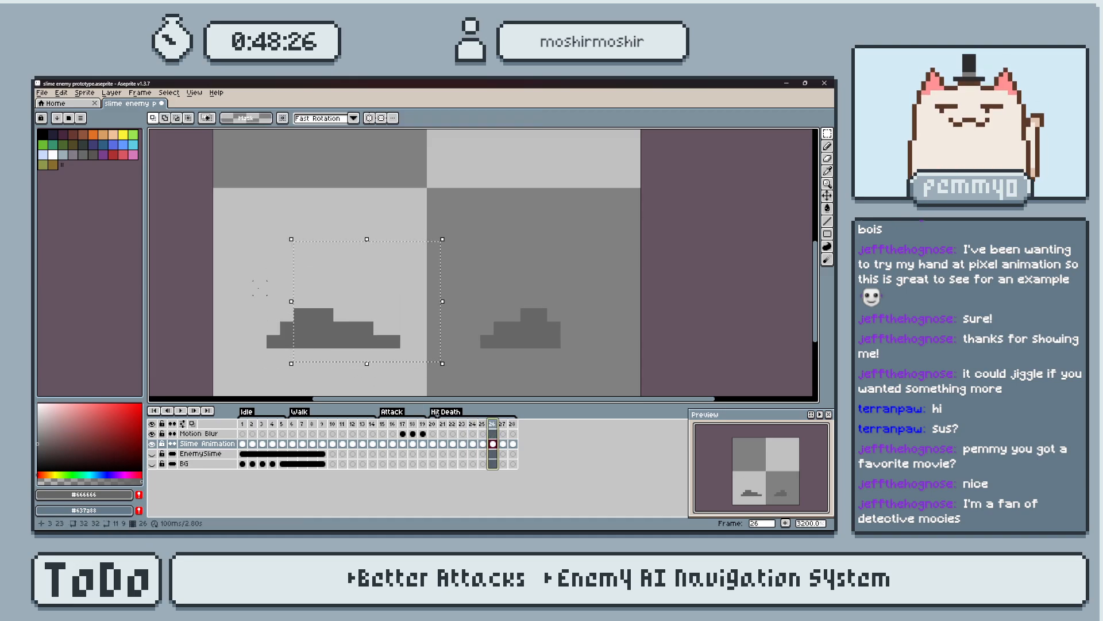
drag(253, 281, 425, 371)
click(502, 424)
key(Right)
key(Right)
click(512, 424)
drag(251, 305, 335, 377)
Move the slime's right half one pixel outward on each of frames 24 to 28.
click(452, 424)
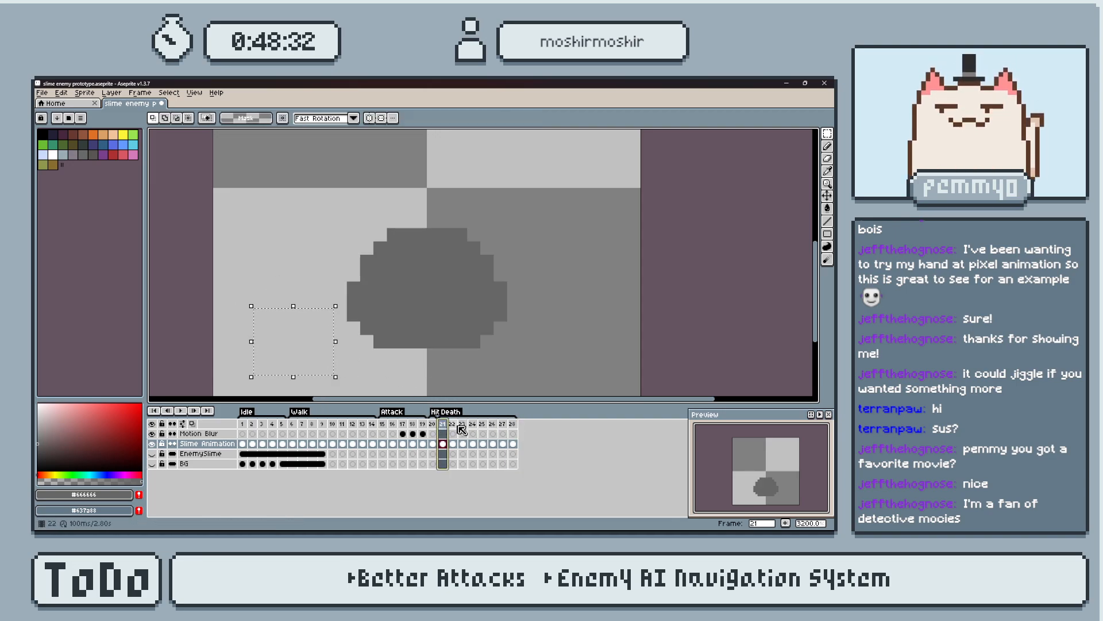
click(462, 424)
click(472, 424)
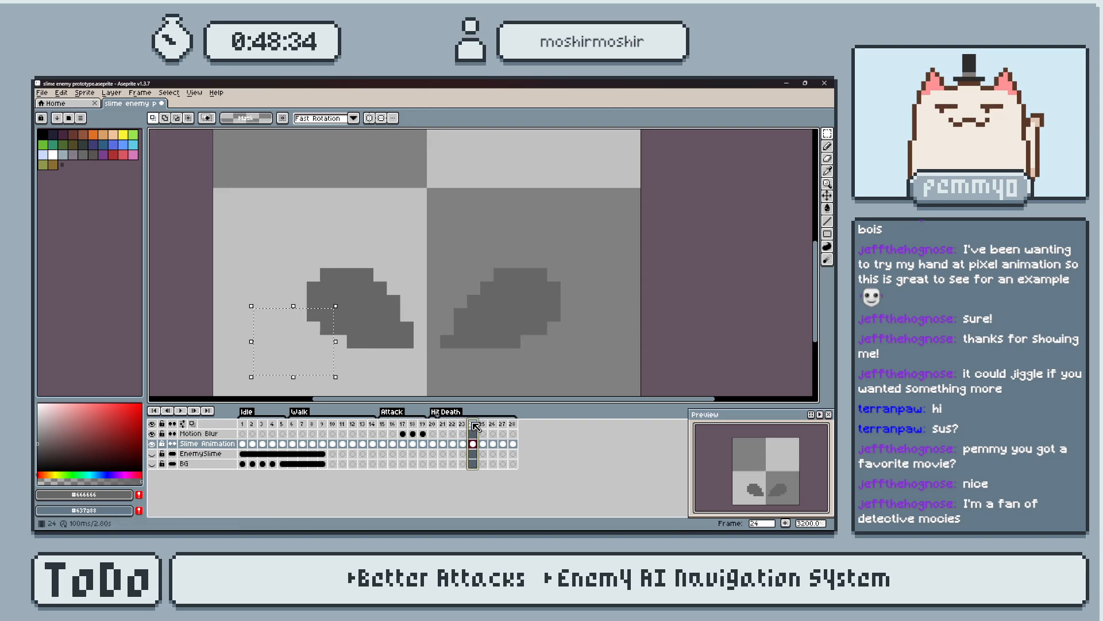
drag(439, 239, 576, 363)
click(483, 425)
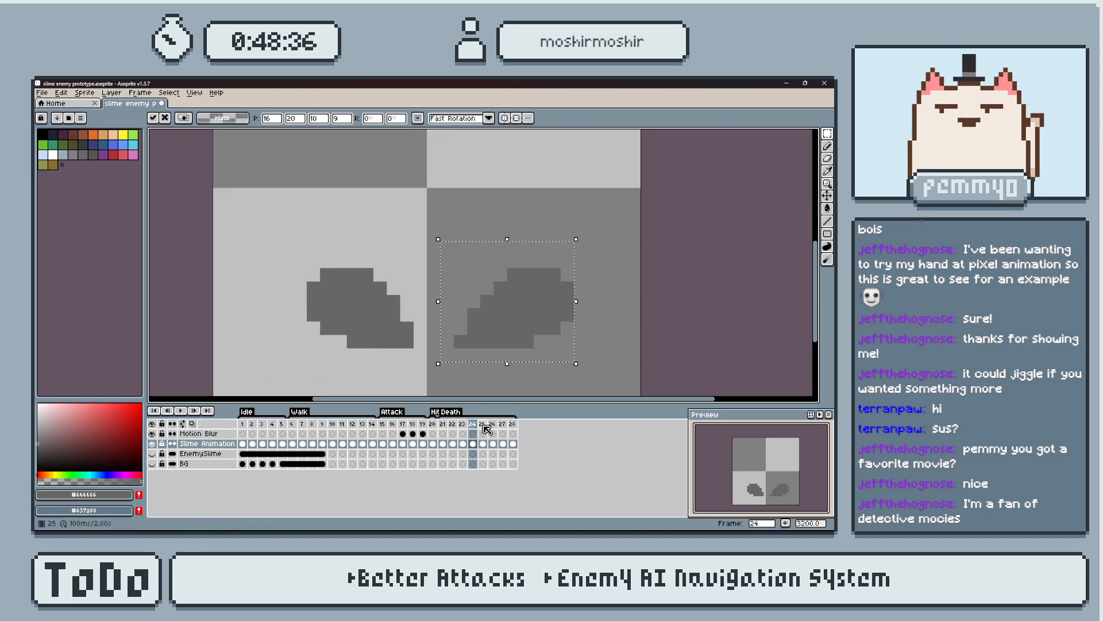
drag(472, 309, 498, 308)
click(492, 424)
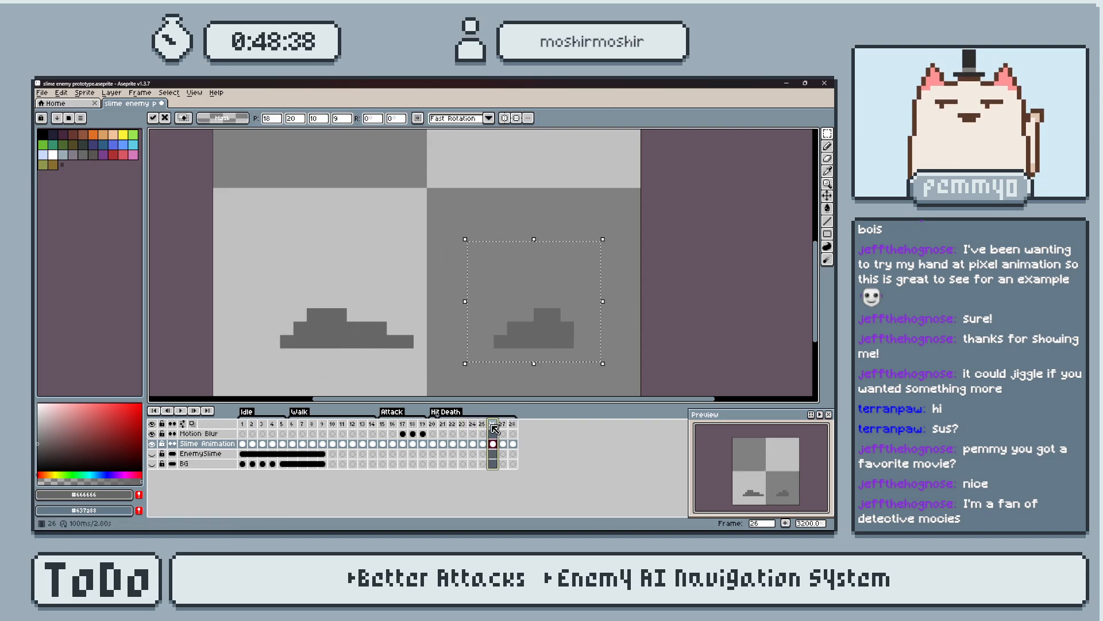
click(503, 424)
key(Right)
key(Right)
click(513, 424)
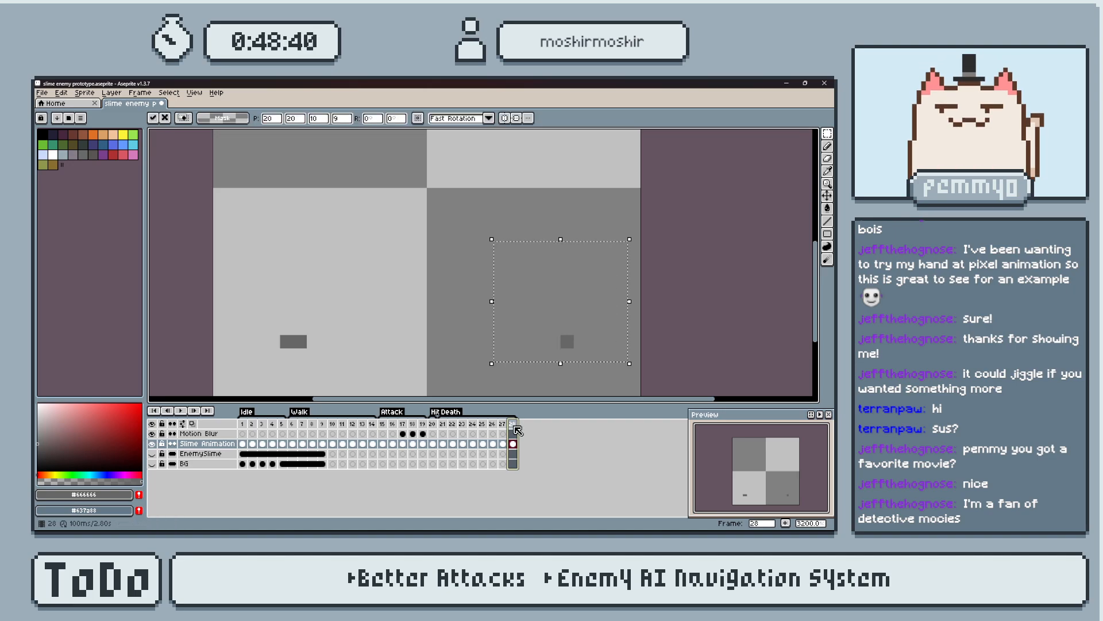
Replay the Death animation from frame 21 and redraw frame 28's right remnant one pixel inward, erasing the outer pixel.
click(442, 424)
key(Return)
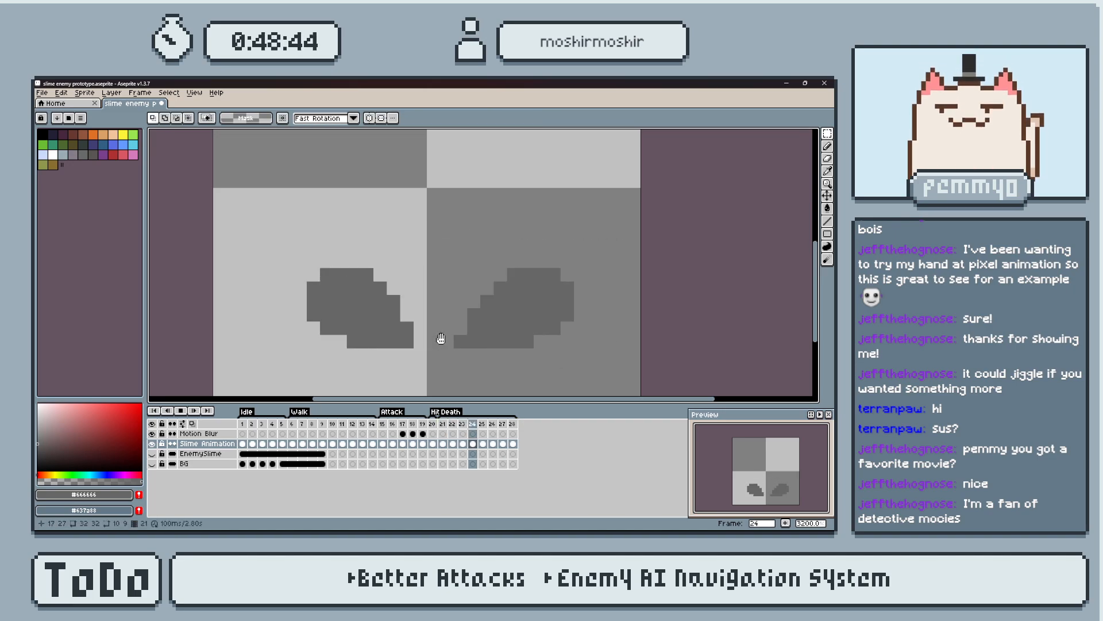
key(Return)
key(b)
click(559, 343)
key(e)
click(567, 341)
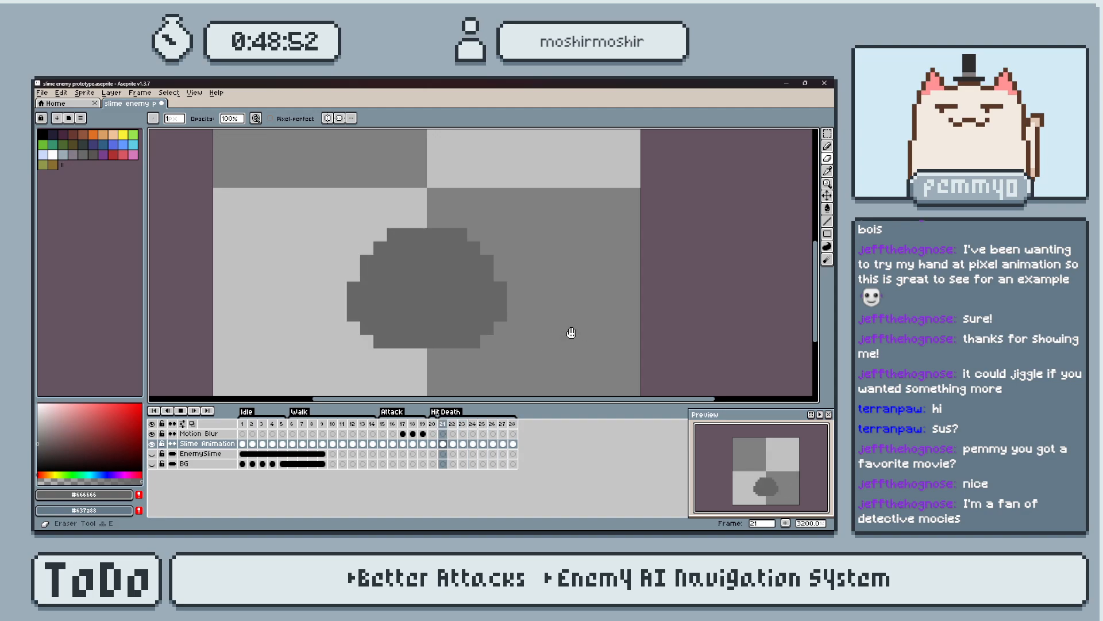
Replay the Death animation and step back through its frames to check the adjusted halves.
key(Return)
key(Left)
key(Left)
key(Left)
key(Return)
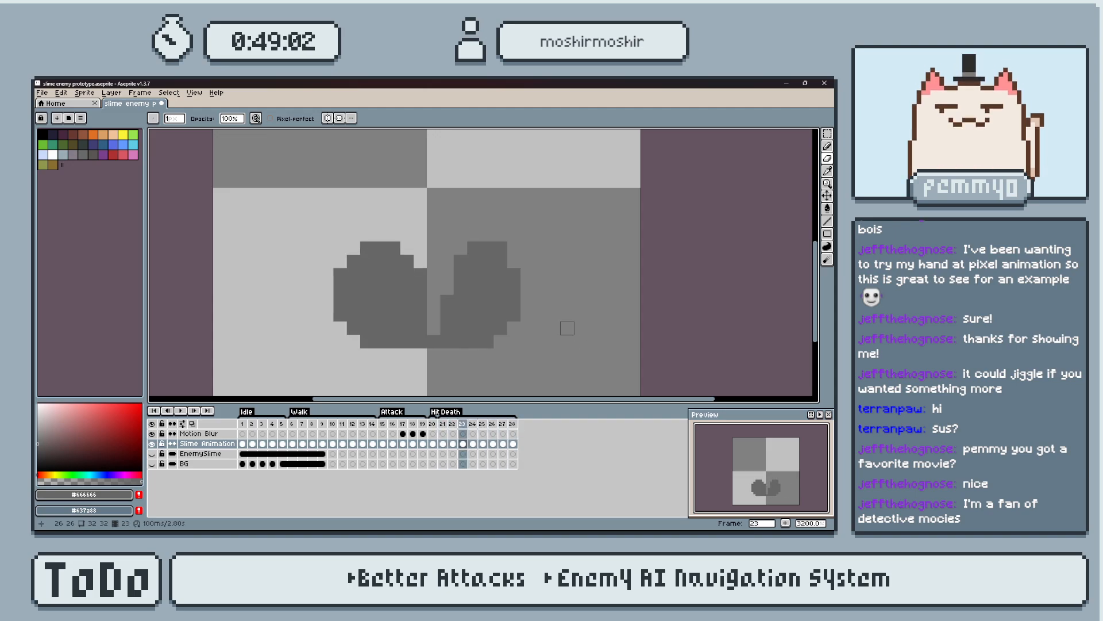
key(Return)
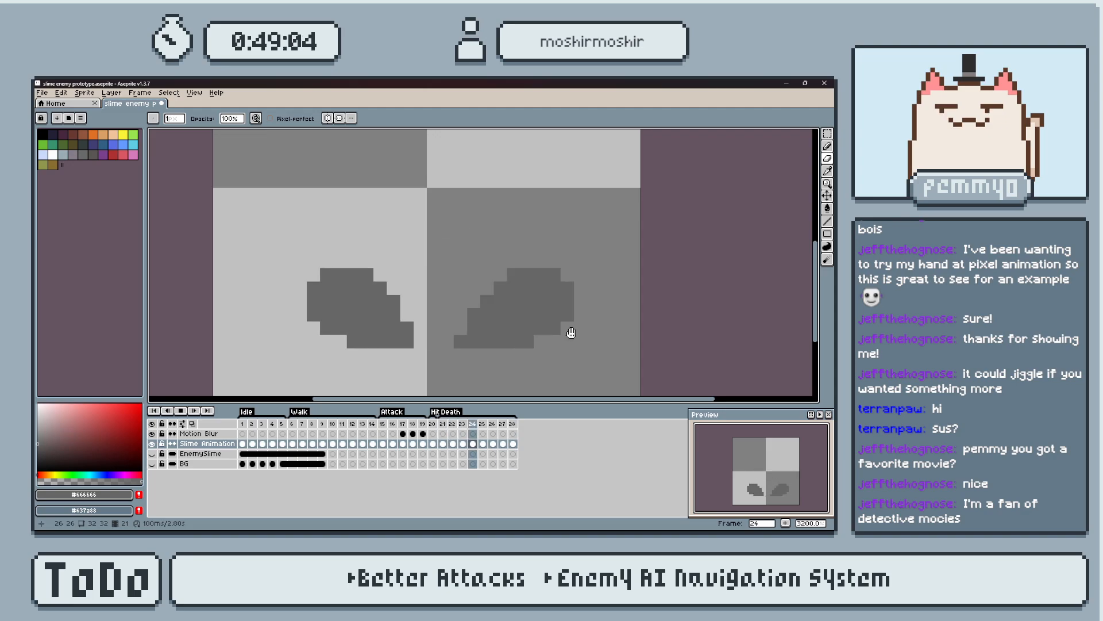
Set a constant duration of 200 ms for all 28 frames and replay the Death animation from frame 21.
click(140, 93)
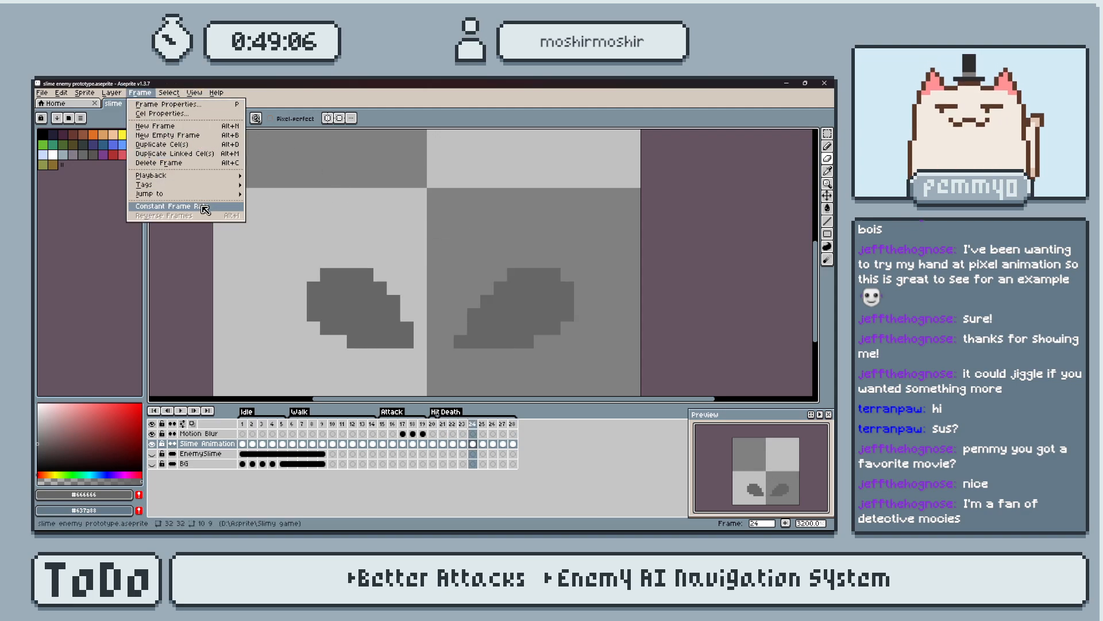
click(173, 208)
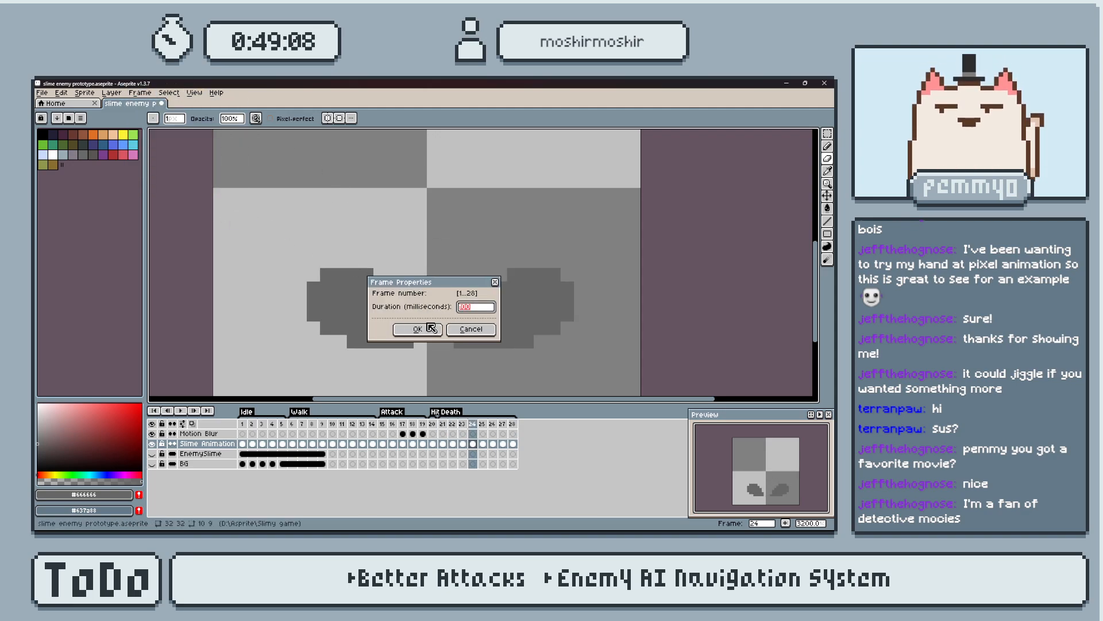
click(430, 328)
click(443, 424)
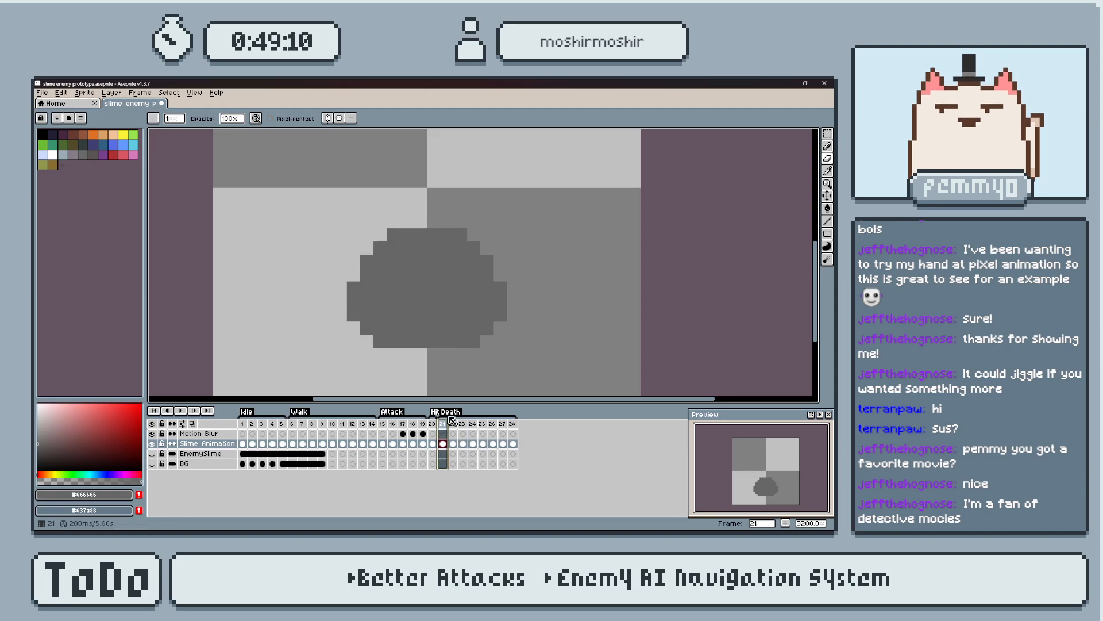
key(Return)
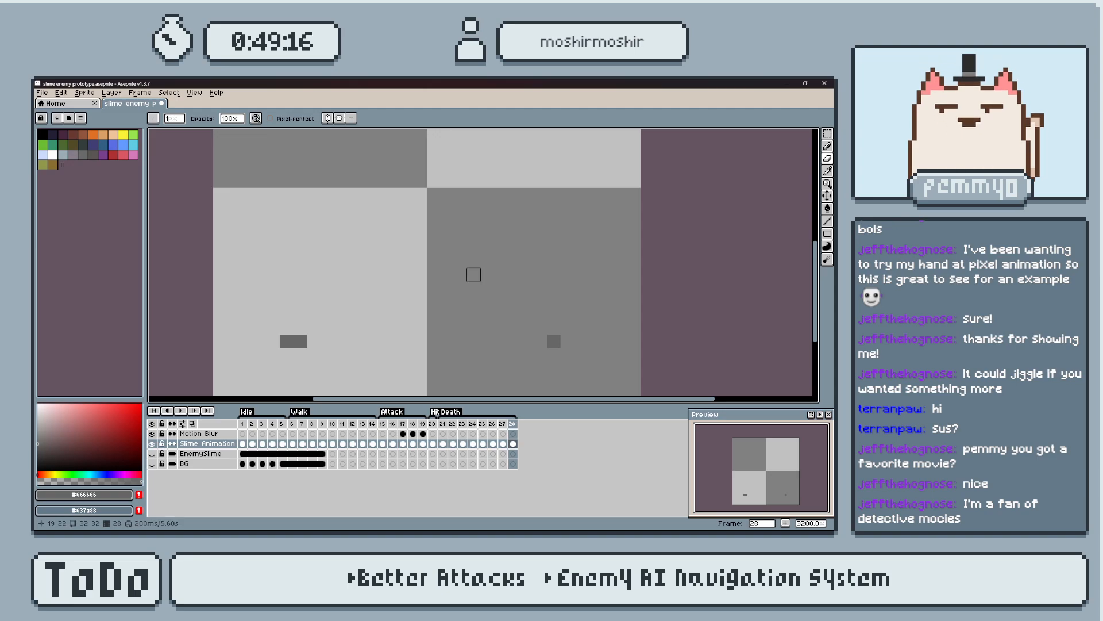
click(444, 424)
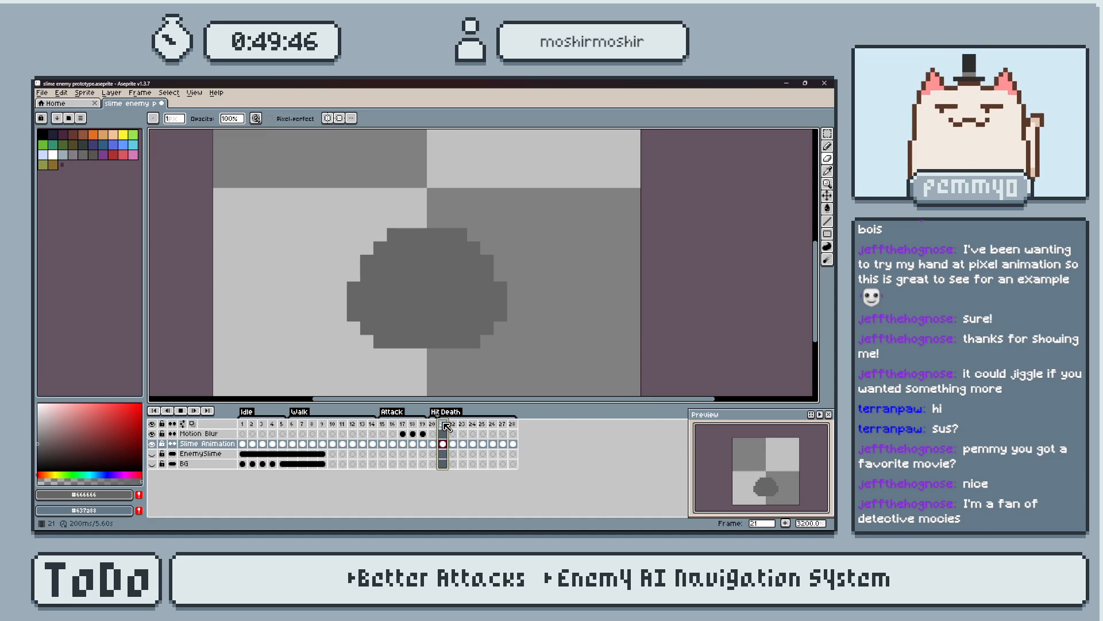
key(Return)
key(Return)
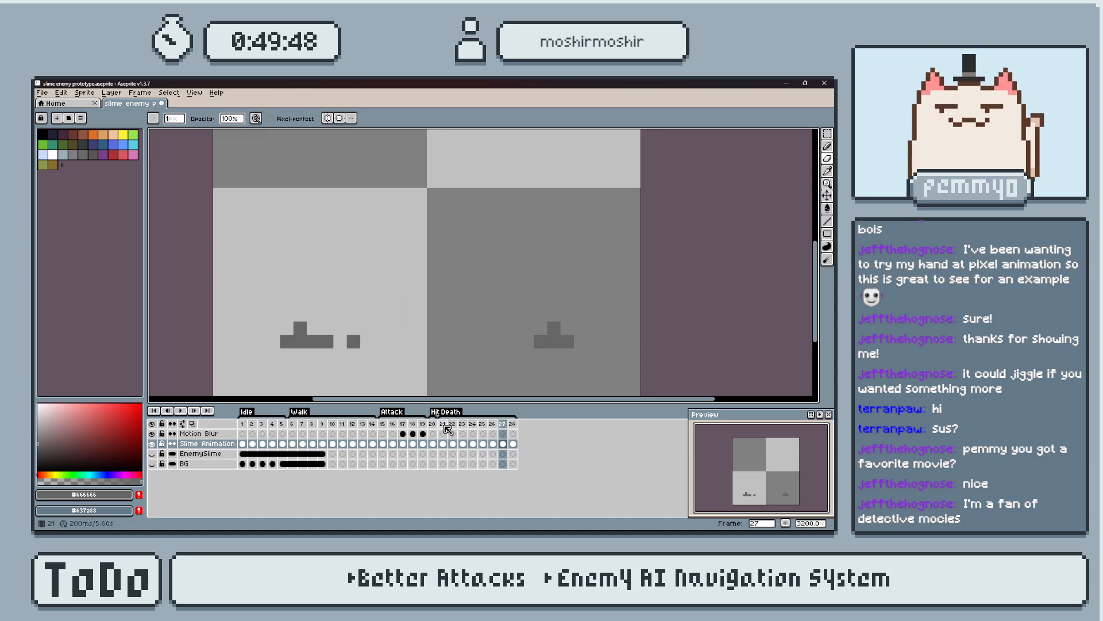
Reapply a constant duration to all 28 frames, replay Death from frame 21 and activate the Rectangular Marquee tool.
click(444, 425)
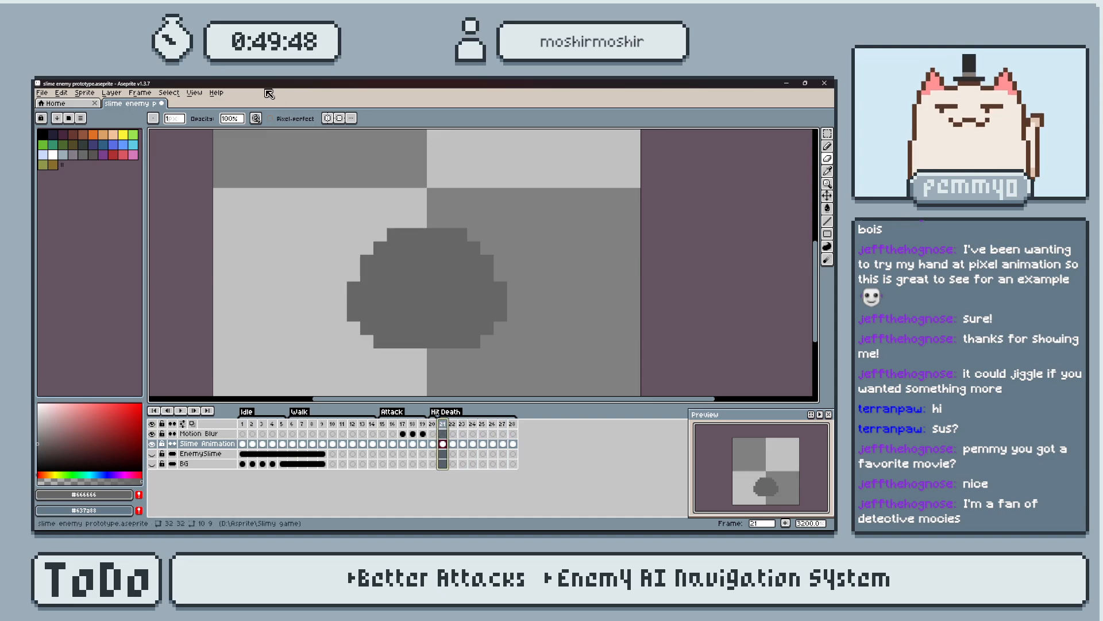
click(139, 93)
click(166, 211)
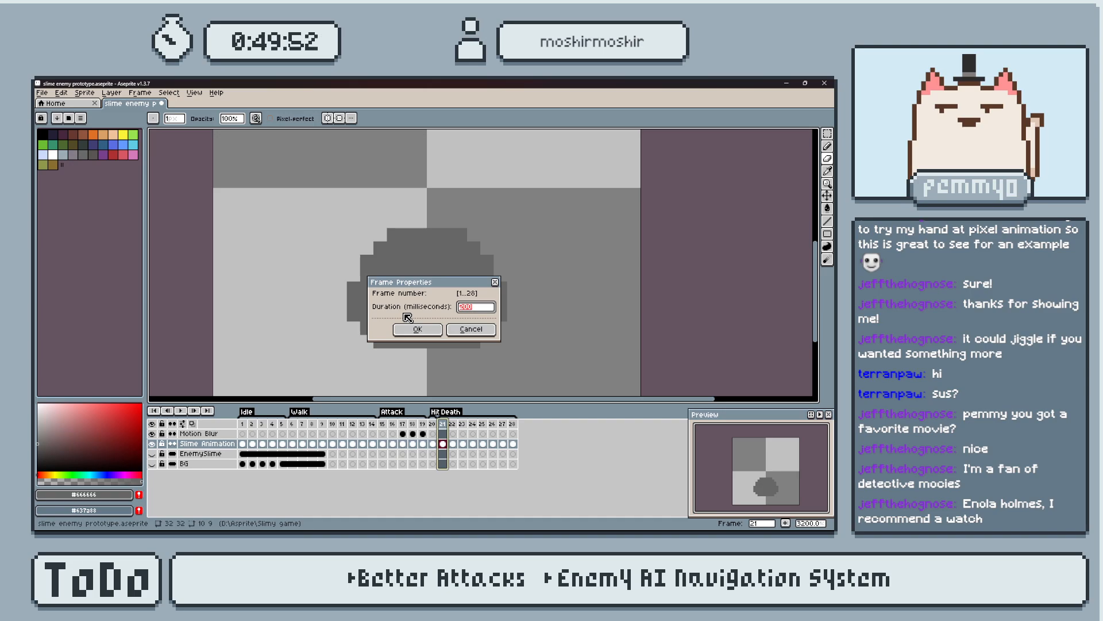
key(Return)
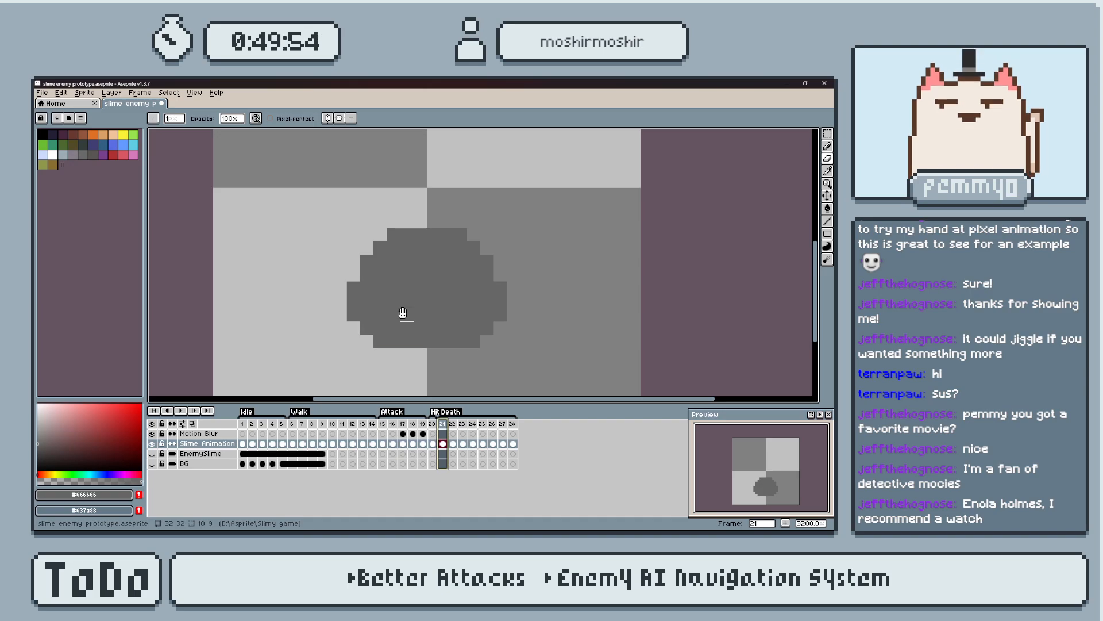
key(Return)
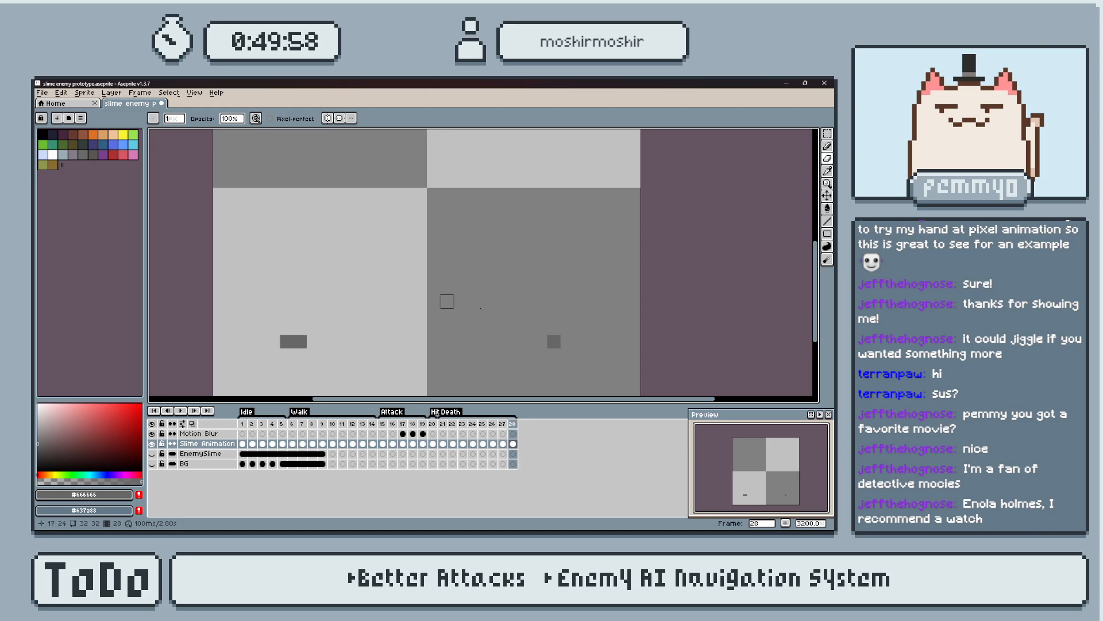
key(m)
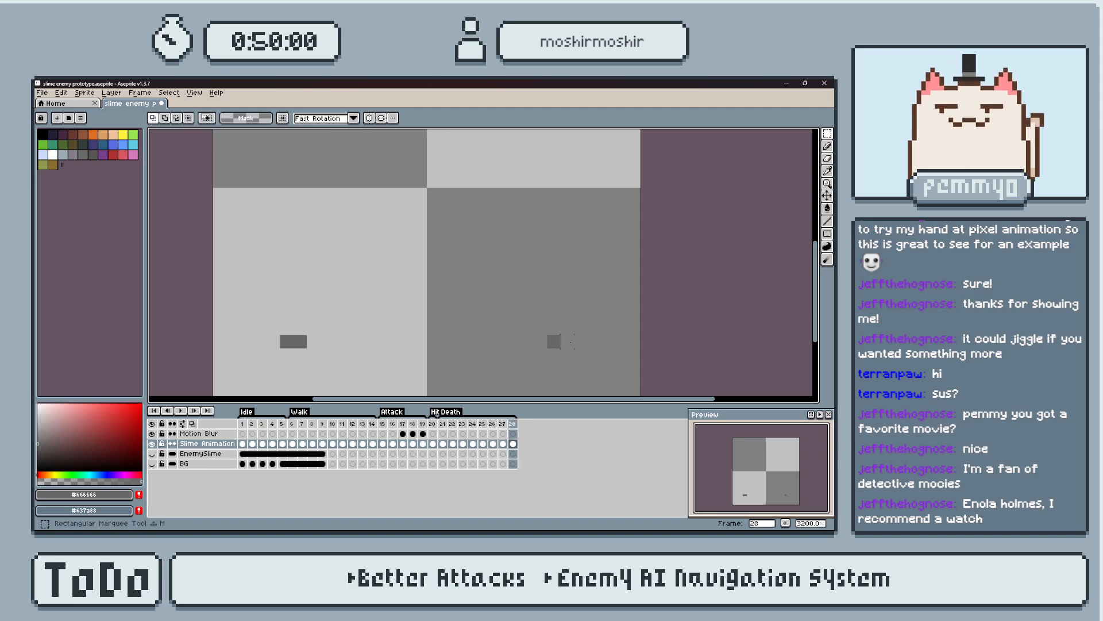
Replay the Death animation and step through its frames from frame 21 to check the spacing of the halves.
key(b)
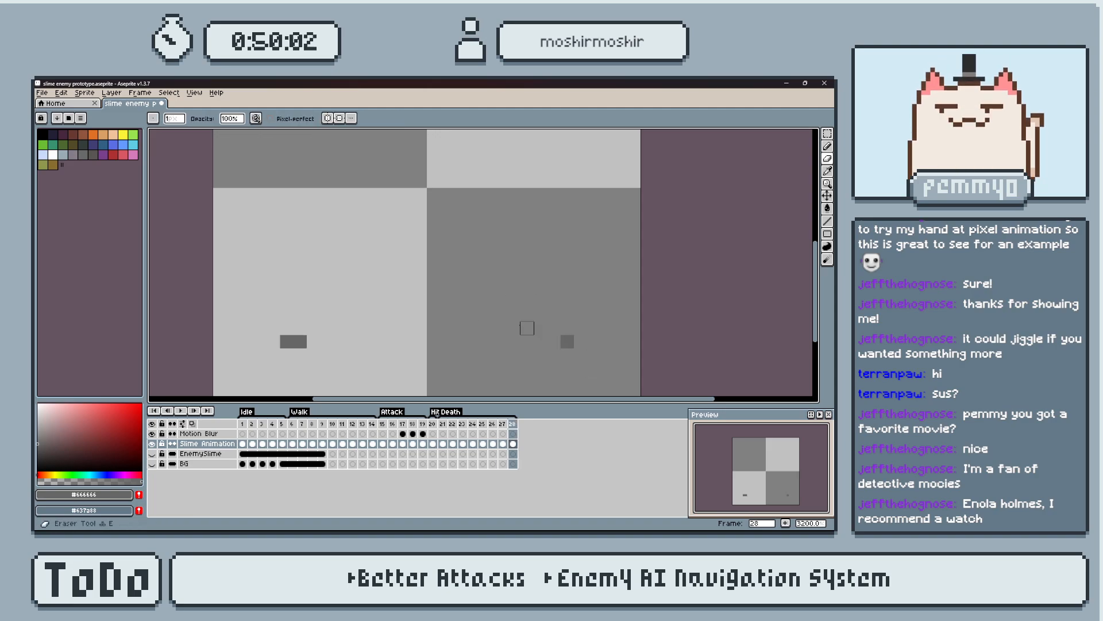
key(Return)
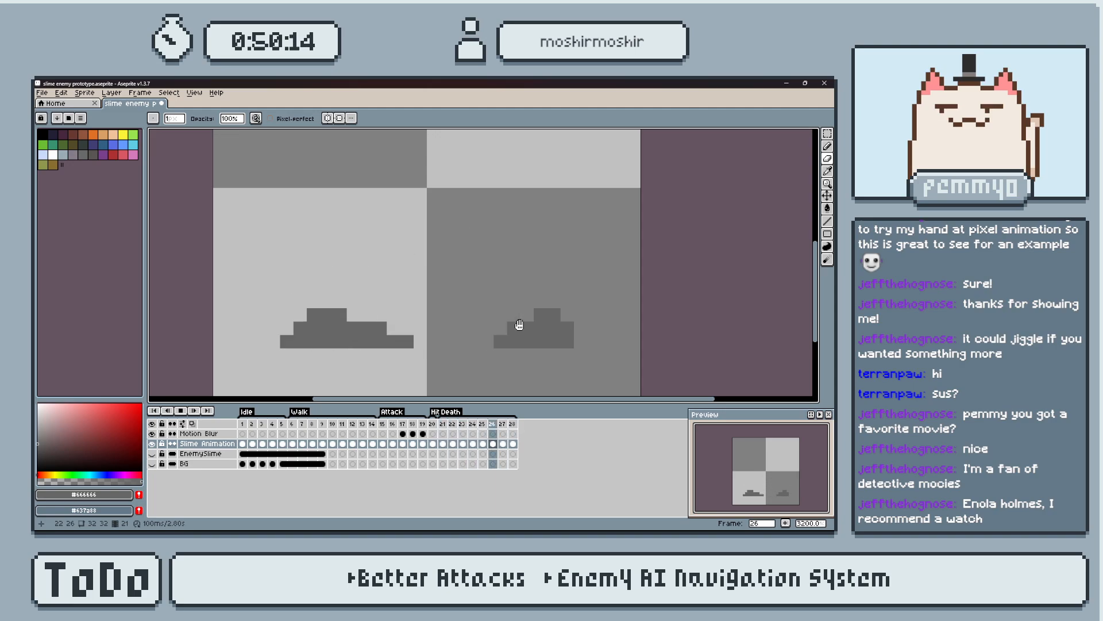
key(Return)
key(Left)
key(Right)
key(Right)
key(Right)
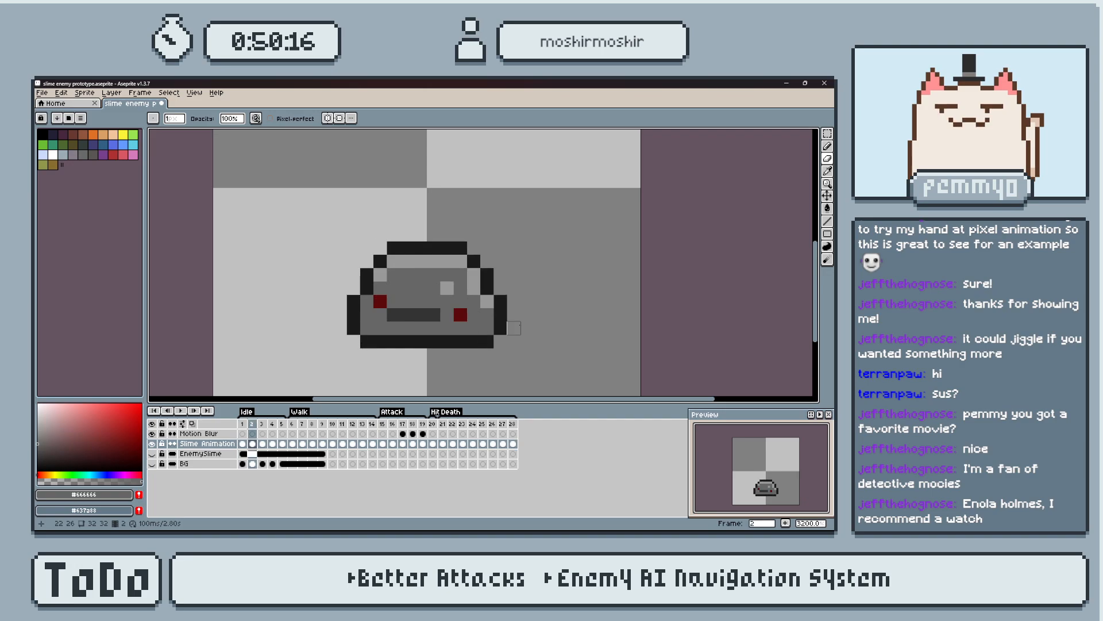
click(443, 424)
key(Right)
key(Right)
key(Right)
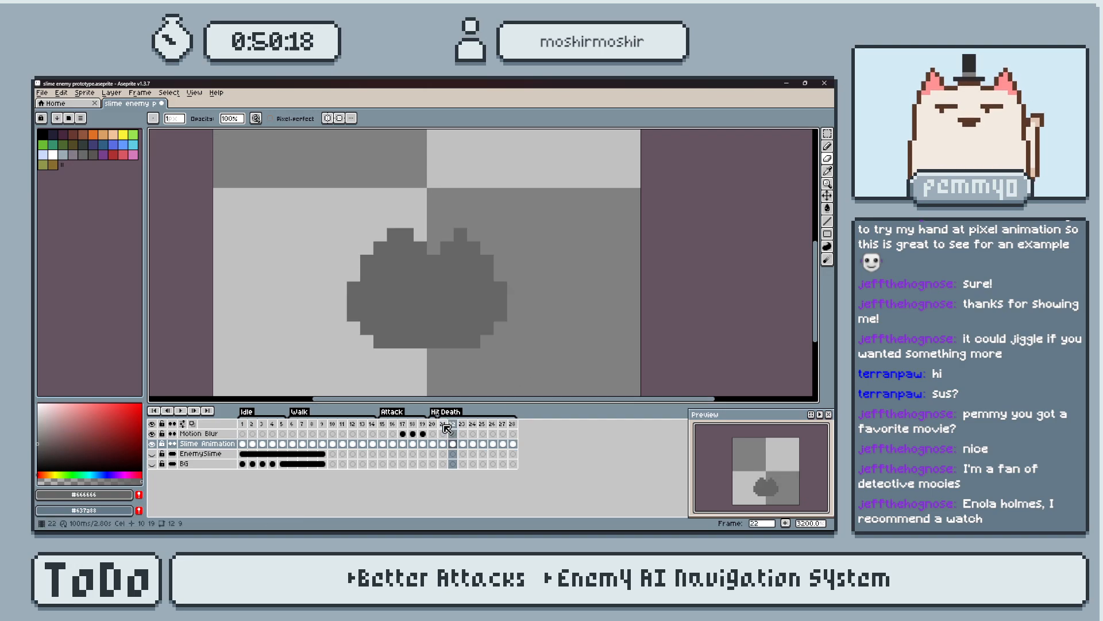
Select the slime's right half on frame 24 with the Rectangular Marquee and move it one pixel left.
key(m)
drag(441, 243, 581, 355)
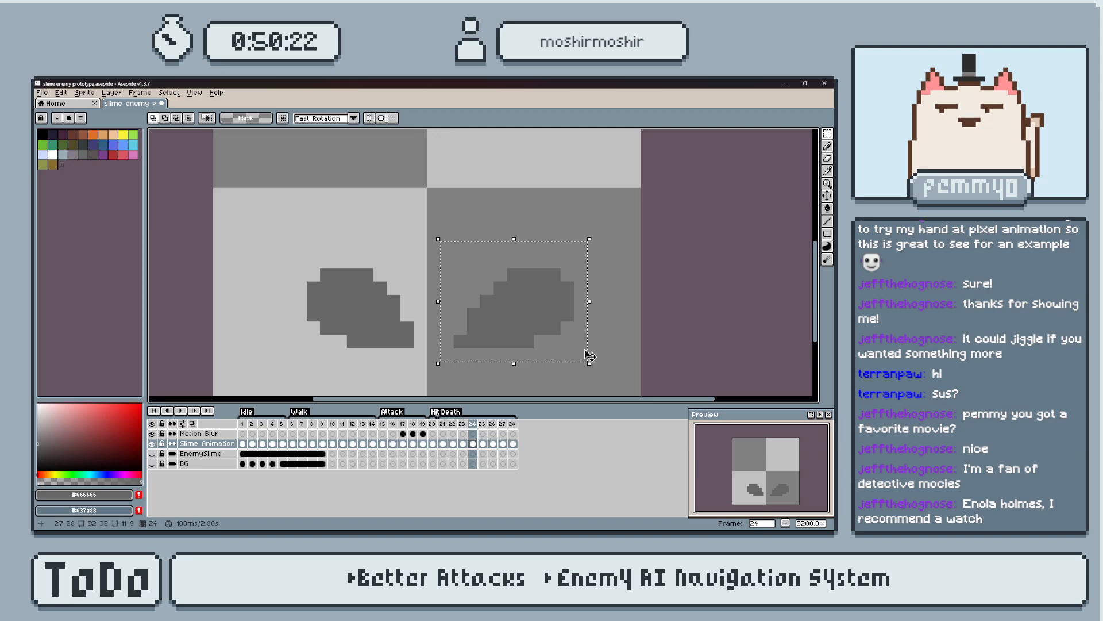
key(Left)
key(Right)
key(Left)
key(Right)
key(Left)
key(Right)
drag(452, 199, 630, 376)
key(Left)
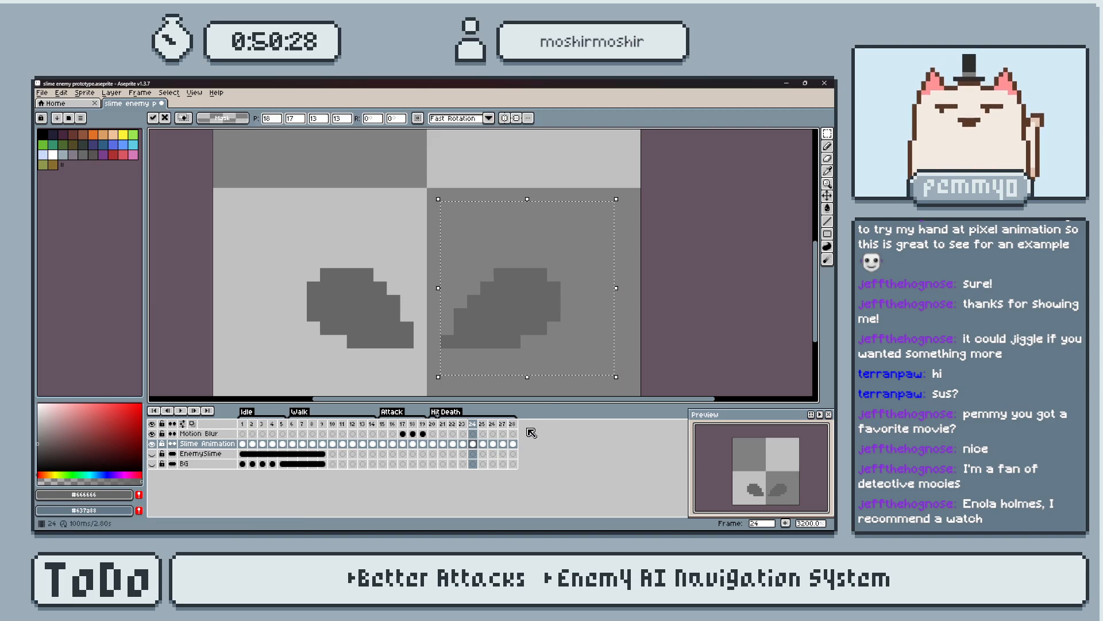
Move the right half one pixel left on each of frames 25, 26, 27 and 28, and clear the selection.
click(483, 424)
key(Left)
click(492, 424)
key(Left)
click(502, 424)
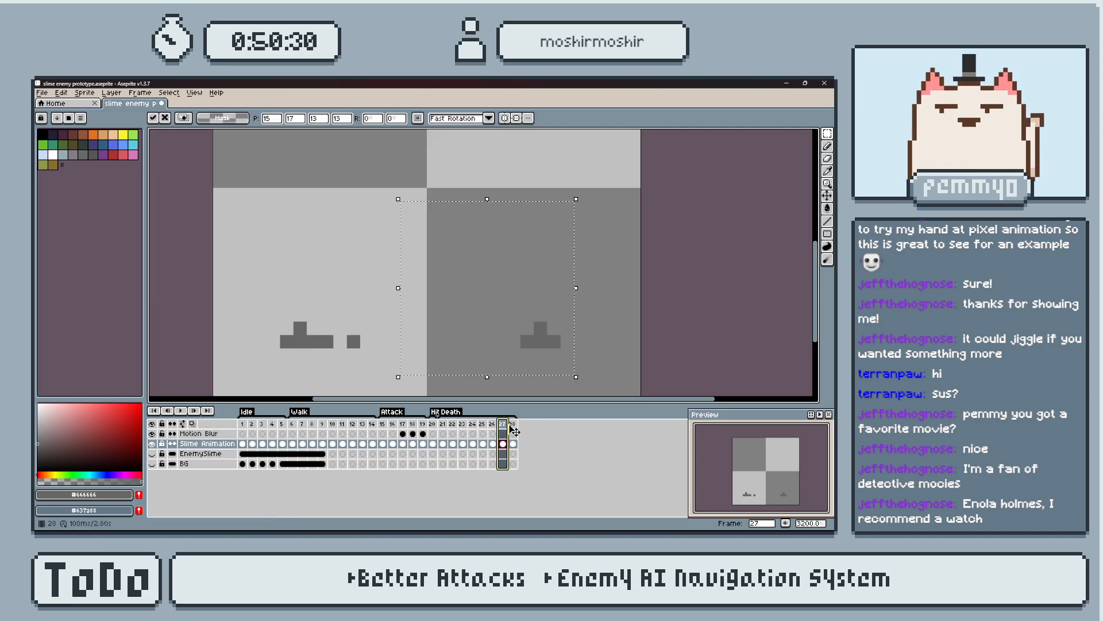
key(Left)
click(512, 424)
key(Left)
key(ctrl+d)
Replay the Death animation from frame 21 and save the sprite file.
click(433, 424)
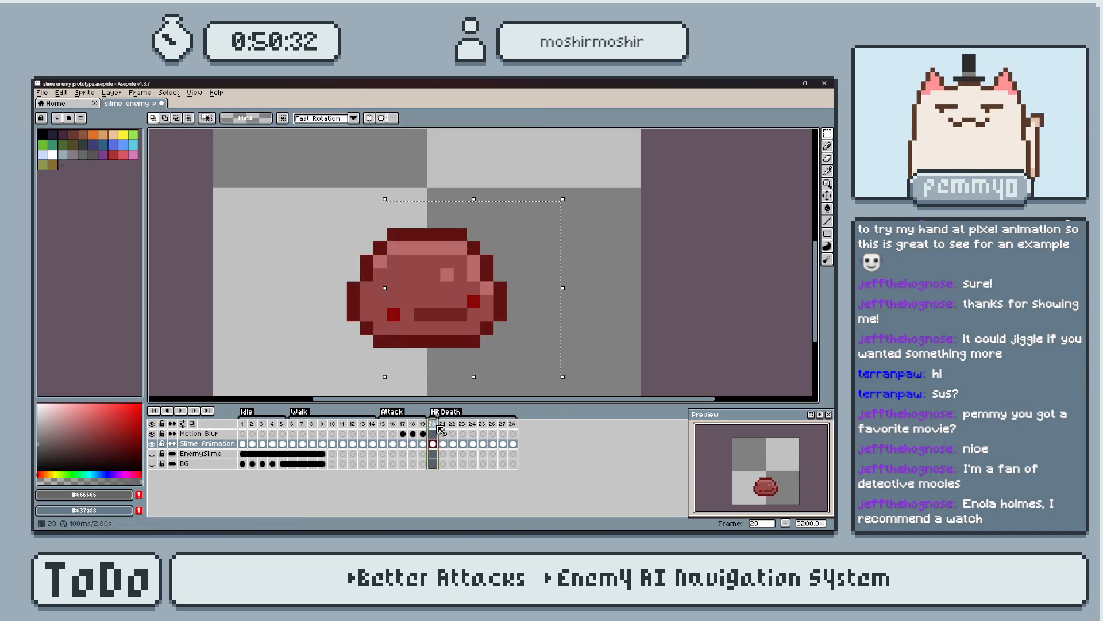
key(Return)
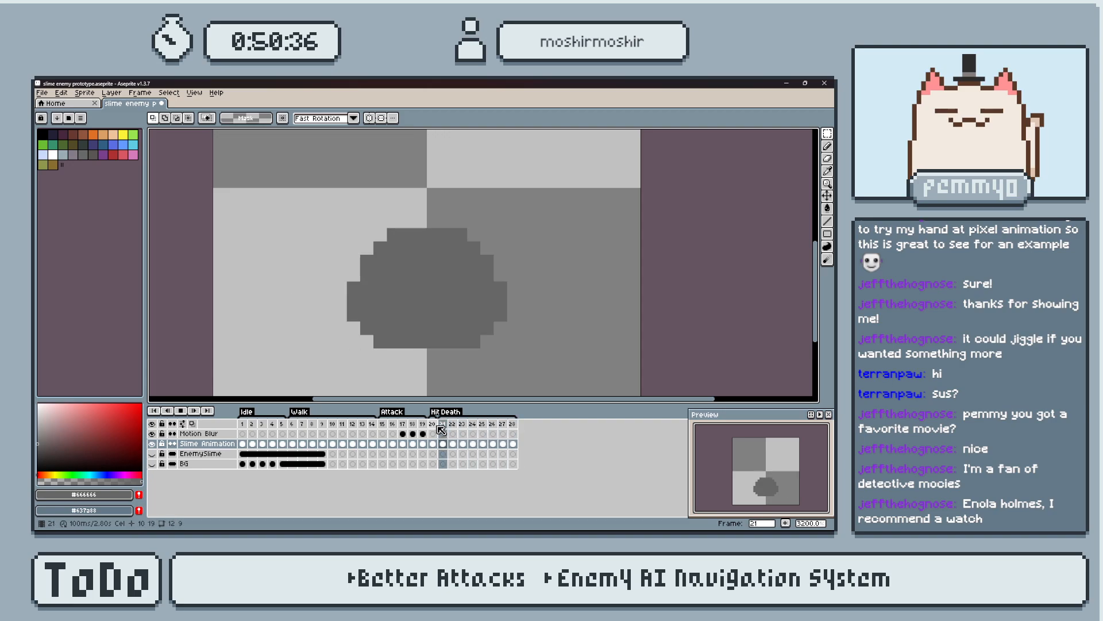
key(Return)
click(441, 429)
key(ctrl+s)
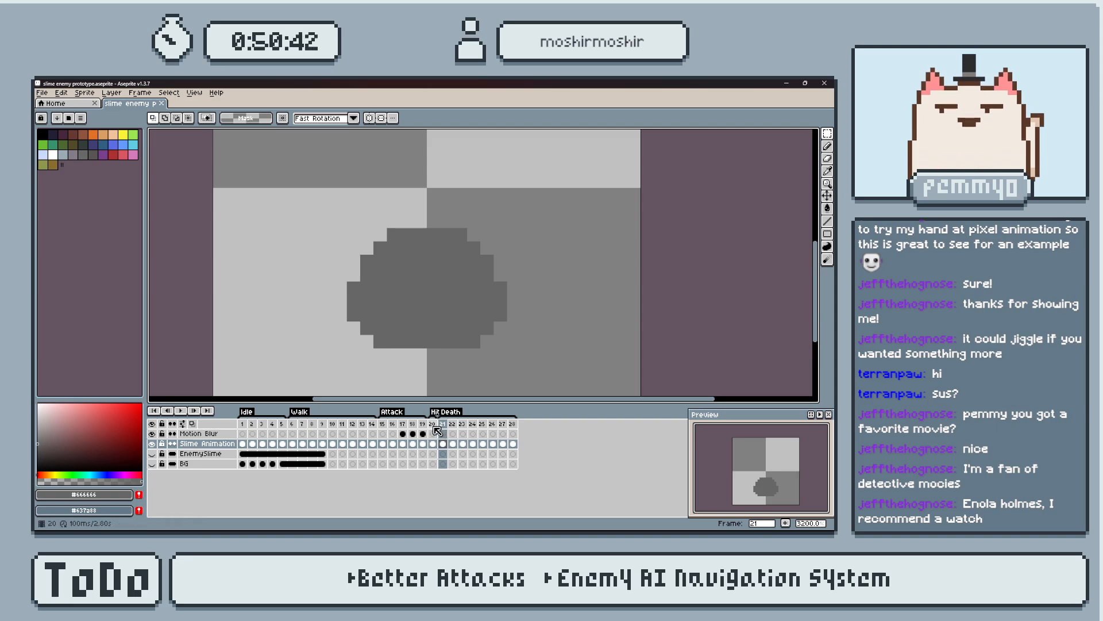
Sample the dark outline colour #1a1a1a from frame 18 and pencil a full outline around the silhouette on frame 21.
click(432, 426)
click(413, 426)
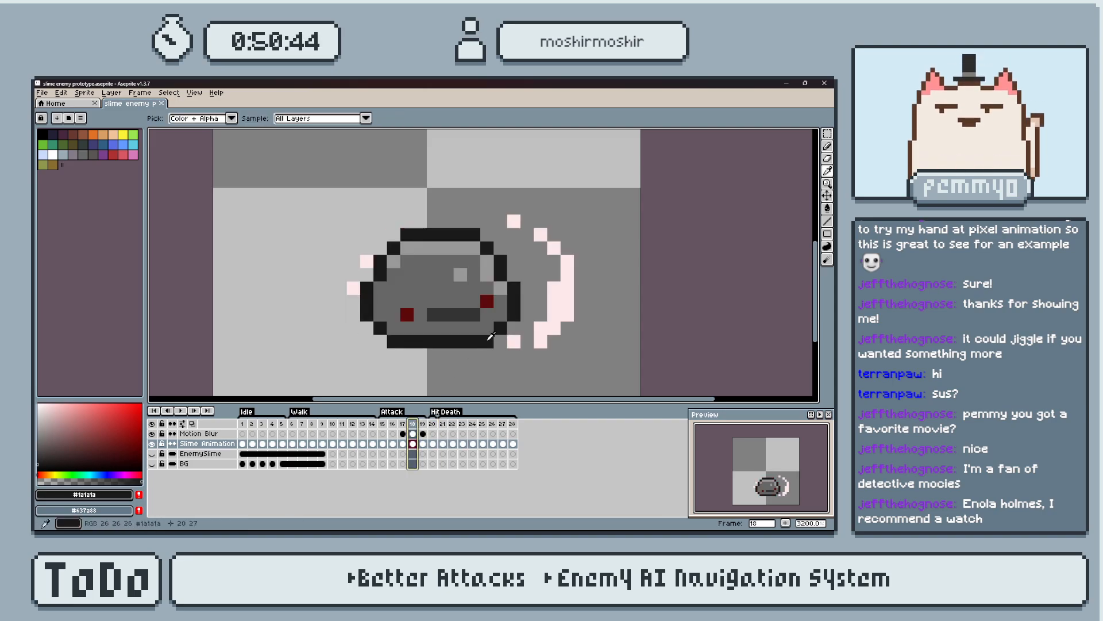
click(442, 426)
key(b)
mouse_move(379, 342)
mouse_down()
mouse_move(469, 341)
mouse_move(500, 288)
mouse_move(487, 258)
mouse_up()
click(487, 328)
click(474, 249)
click(460, 235)
drag(394, 234, 454, 235)
click(366, 262)
drag(366, 276, 354, 315)
click(367, 329)
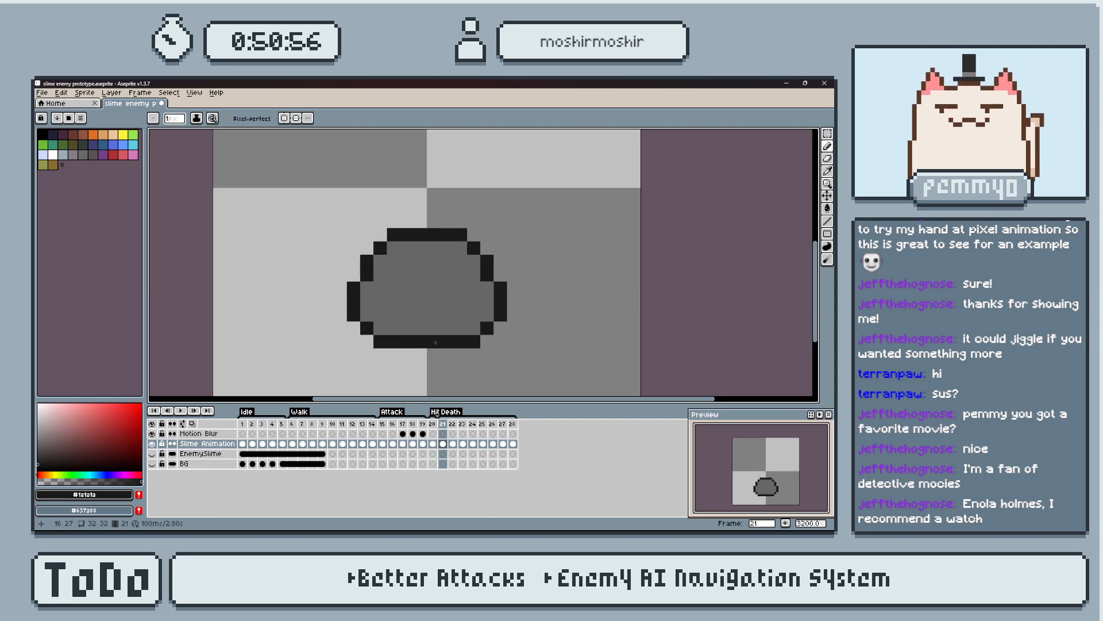
Outline the whole notched slime silhouette on frame 22 in #1a1a1a, including the split at its top.
key(Right)
drag(380, 342, 479, 342)
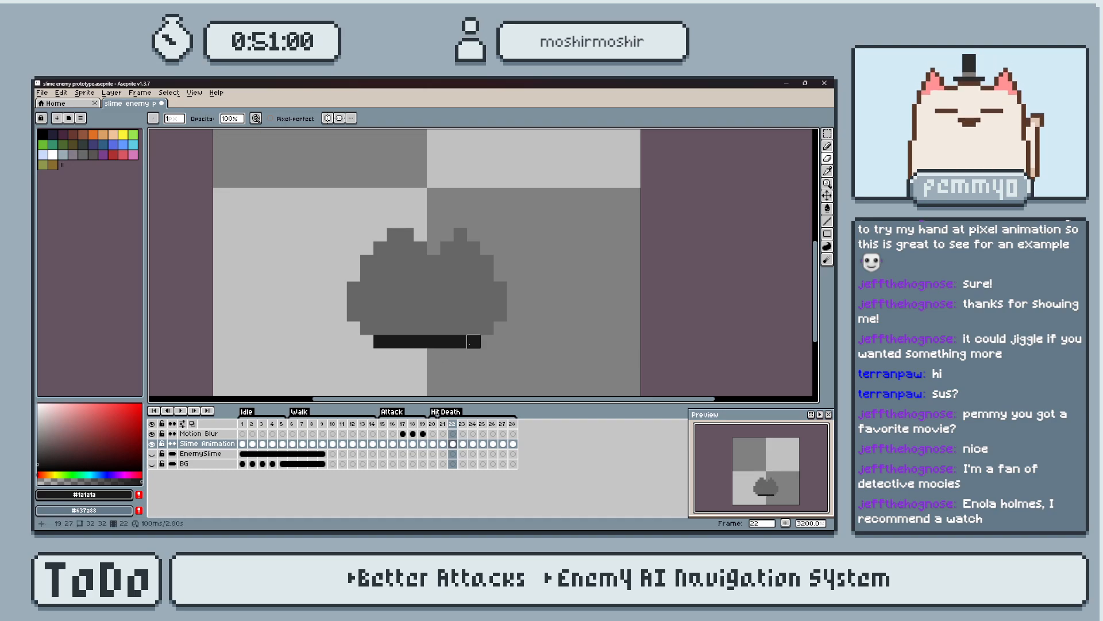
key(b)
mouse_move(487, 327)
mouse_down()
mouse_move(500, 291)
mouse_move(468, 237)
mouse_move(426, 247)
mouse_move(405, 234)
mouse_move(379, 248)
mouse_move(352, 289)
mouse_move(367, 328)
mouse_up()
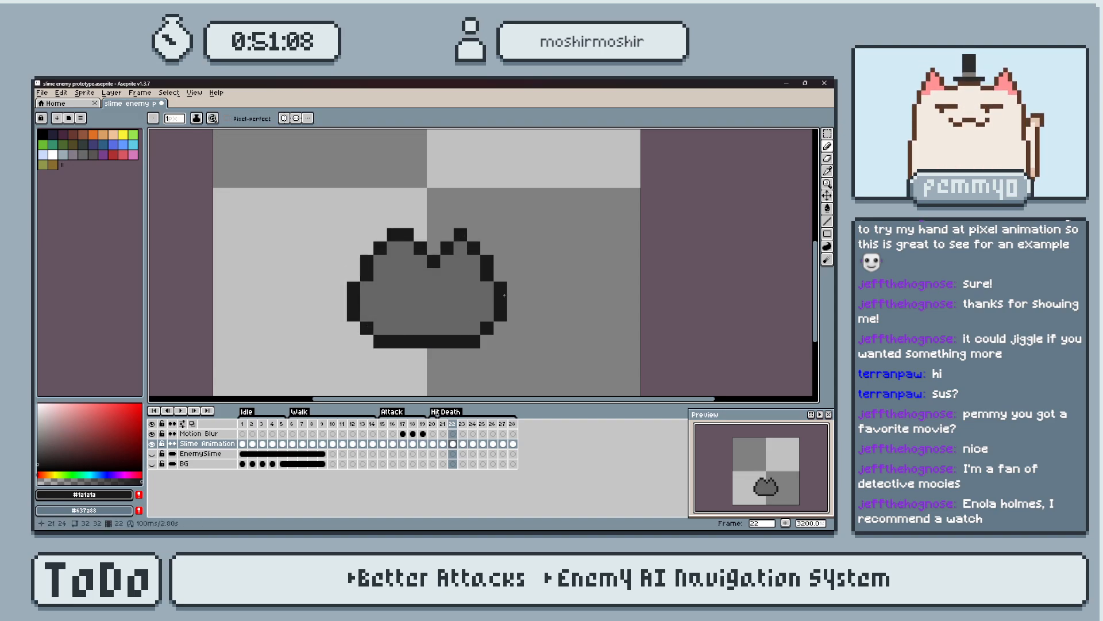
Outline the base and outer sides of both halves on frame 23 in #1a1a1a, leaving the inner edges grey.
key(Right)
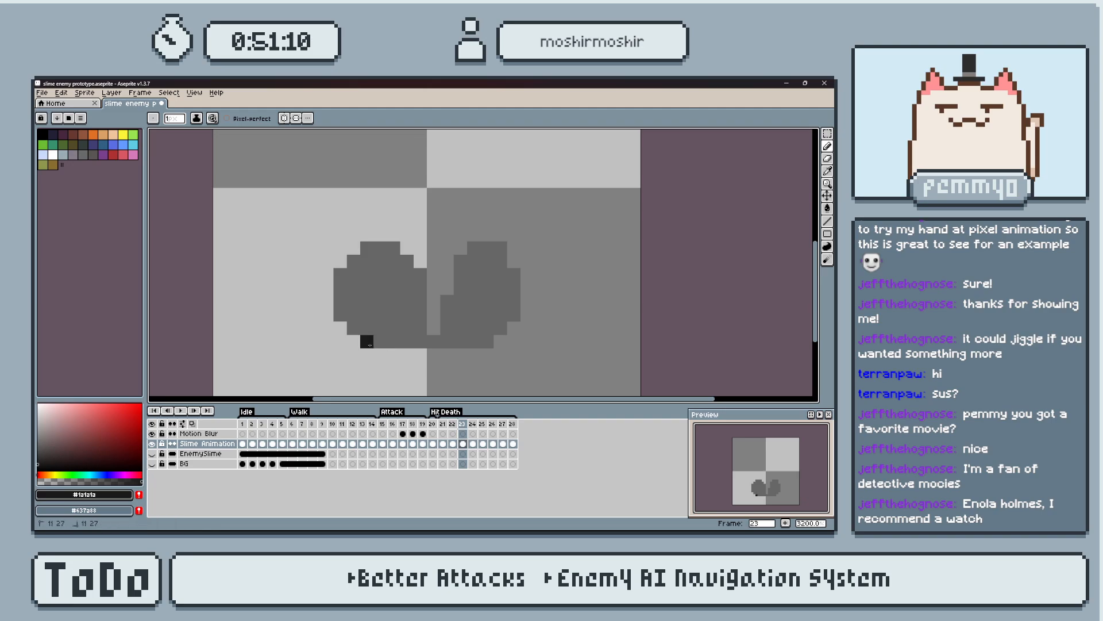
mouse_move(480, 342)
mouse_down()
mouse_move(500, 323)
mouse_move(500, 275)
mouse_up()
click(497, 253)
click(500, 250)
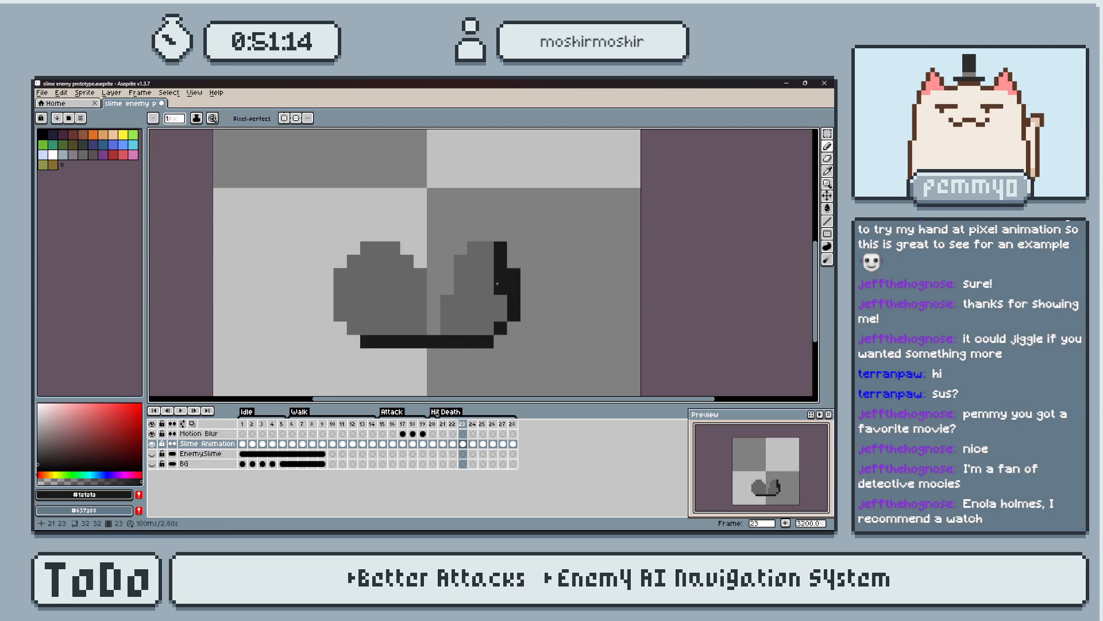
click(485, 246)
key(ctrl+z)
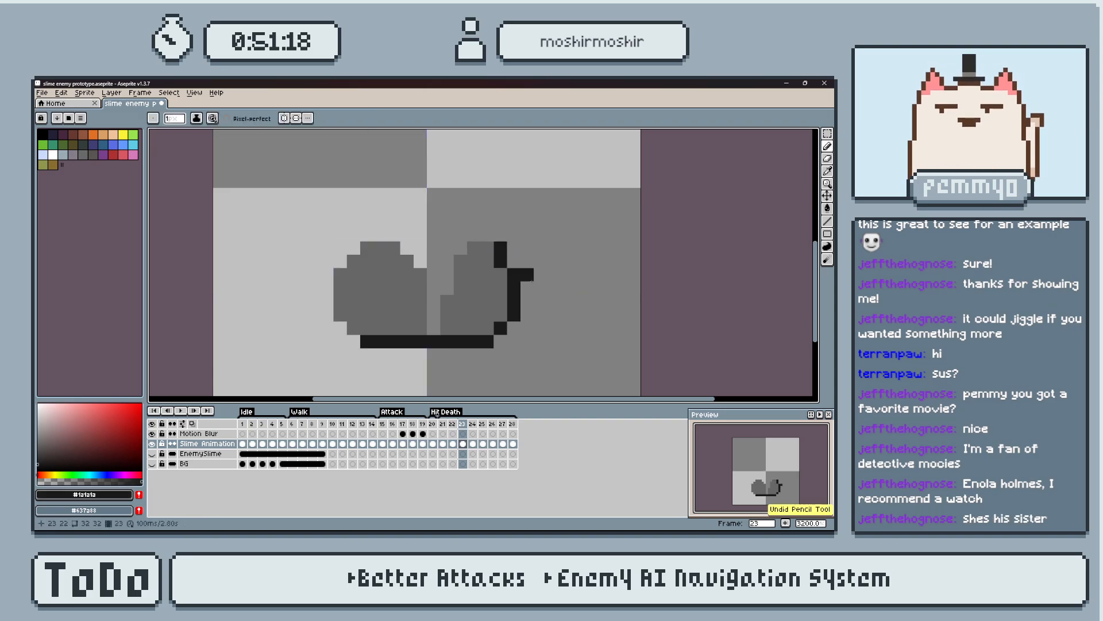
click(500, 274)
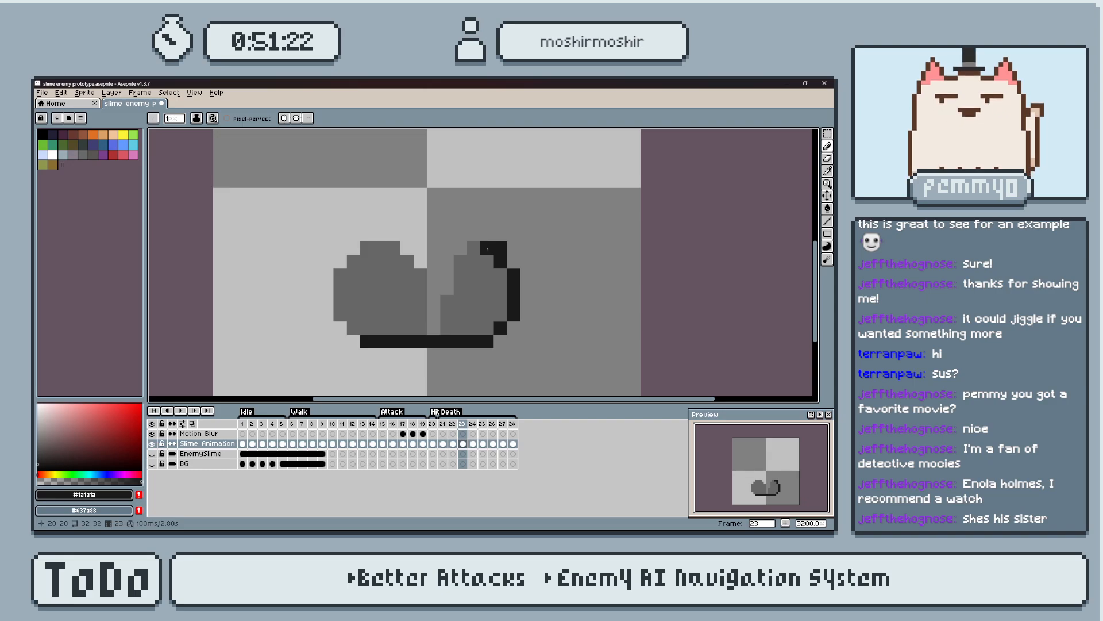
click(367, 248)
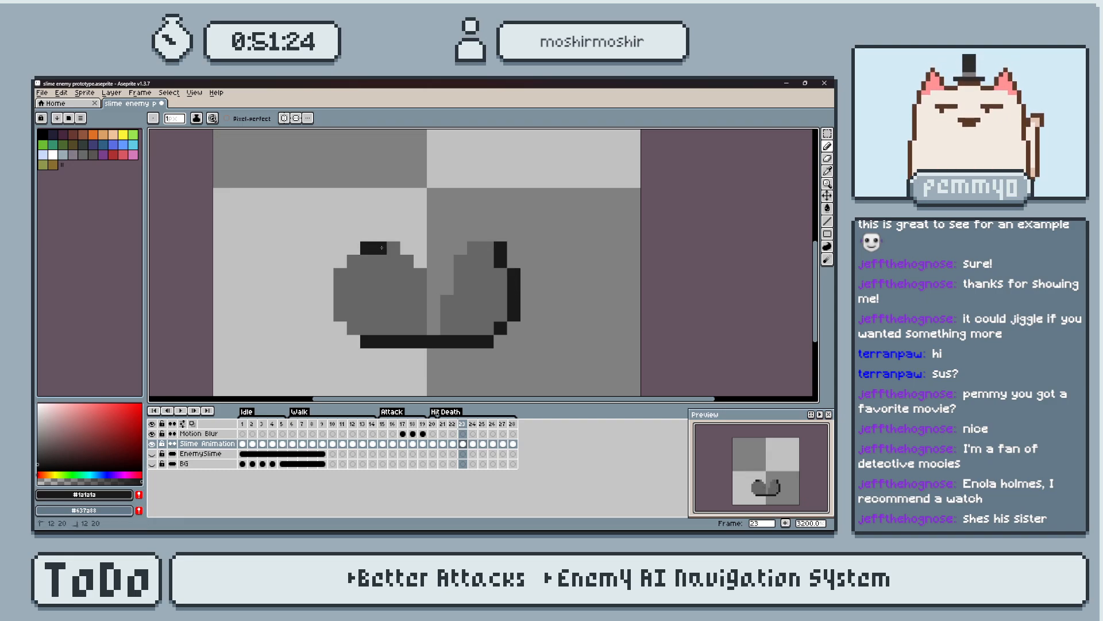
alt+click(380, 250)
alt+click(370, 248)
mouse_move(354, 261)
mouse_down()
mouse_move(340, 274)
mouse_move(355, 326)
mouse_up()
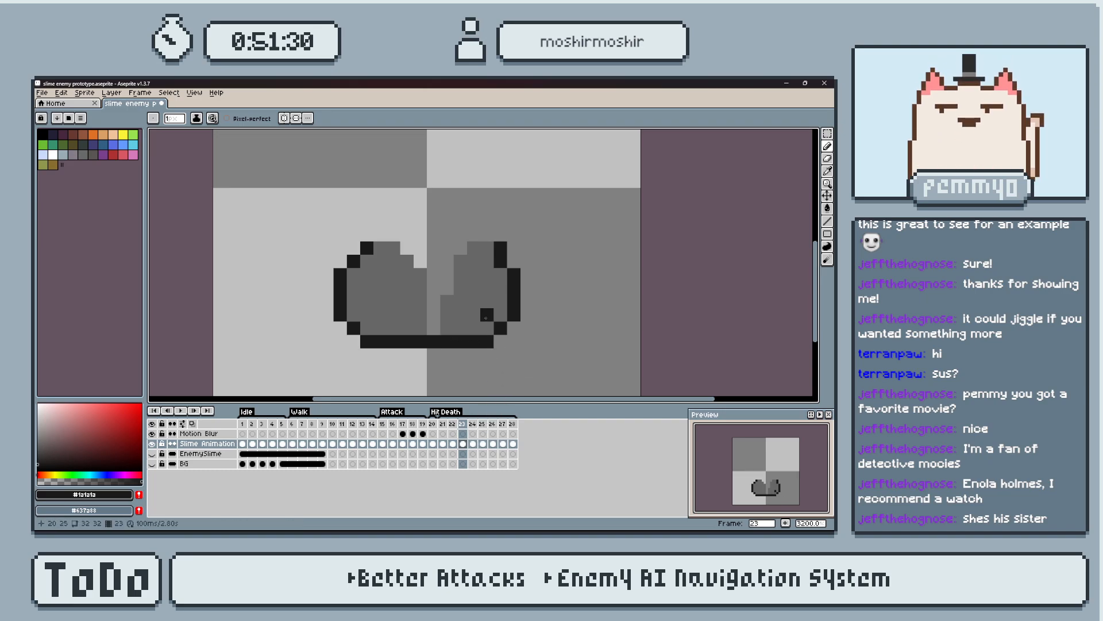
Outline the bottom and outer edge of the right half on frame 24 in #1a1a1a, undoing the stray base pixels.
key(period)
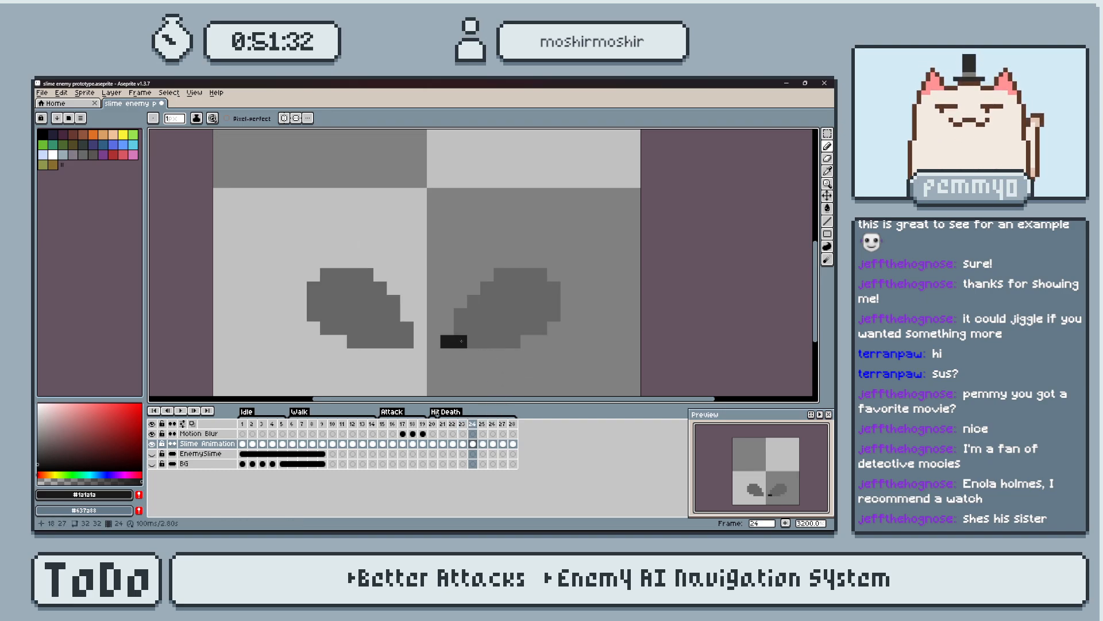
key(ctrl+z)
drag(480, 344, 520, 343)
shift+click(537, 328)
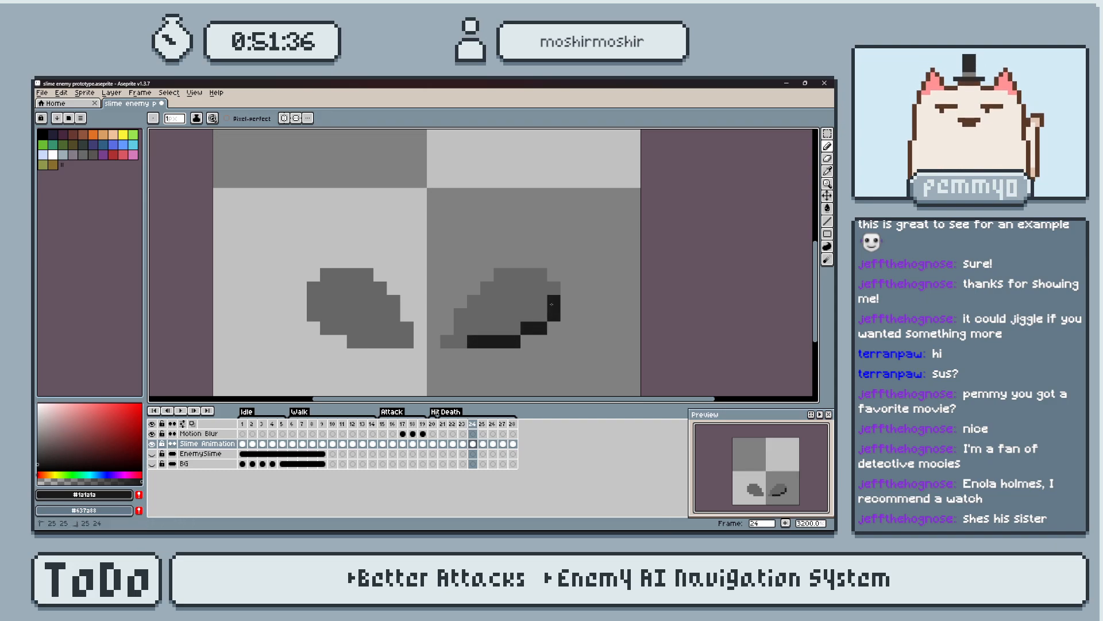
click(554, 288)
click(527, 301)
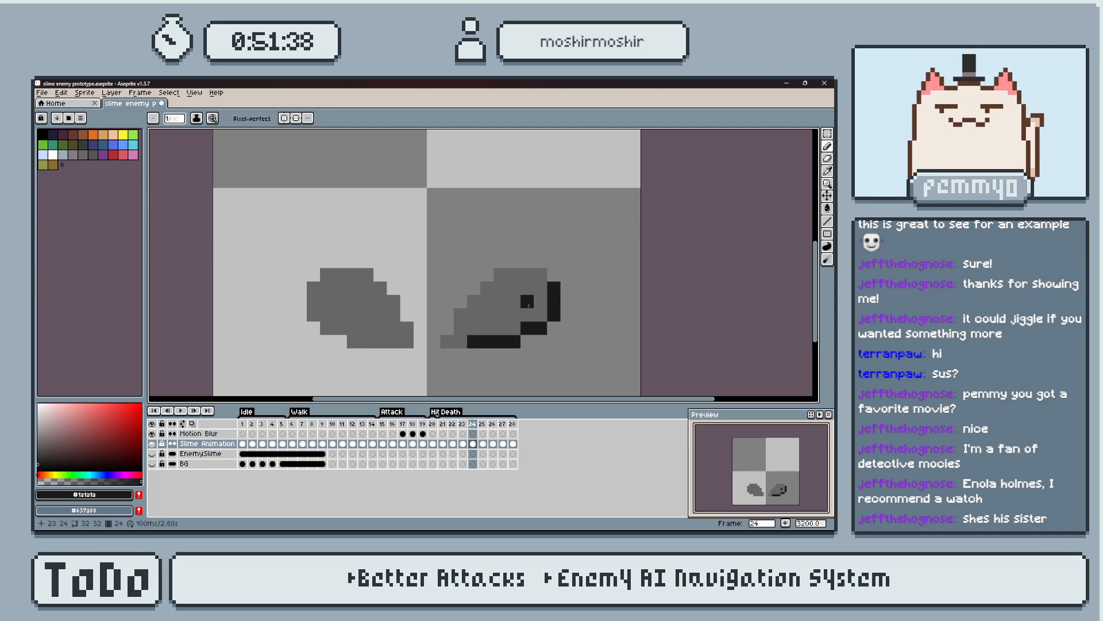
alt+click(535, 290)
alt+click(554, 298)
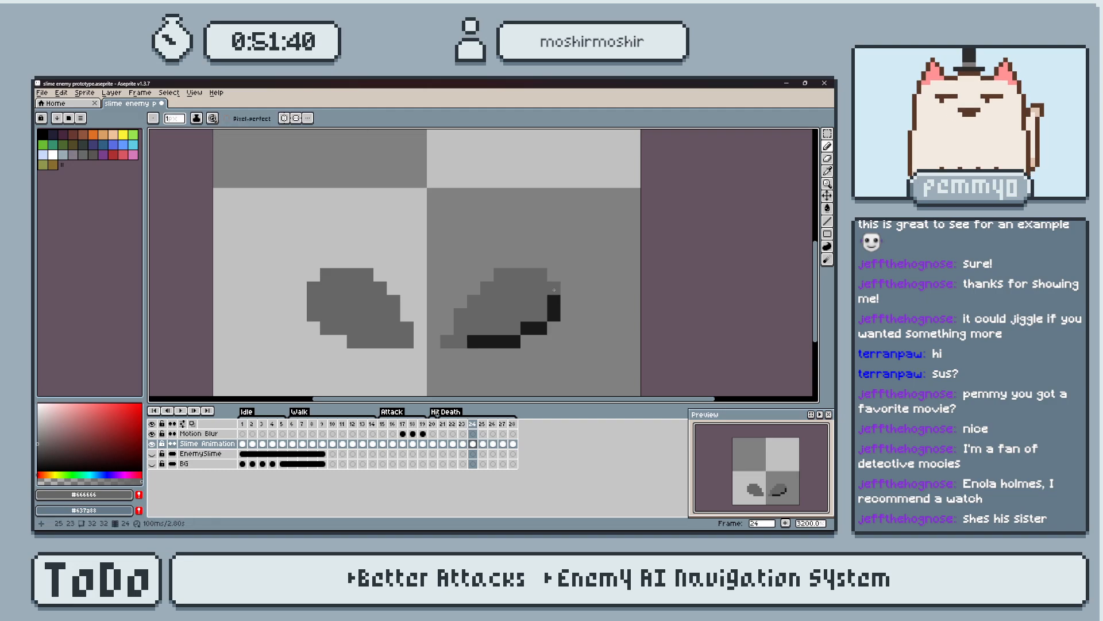
Outline the bottom and outer edge of the left half on frame 24 in #1a1a1a.
click(393, 341)
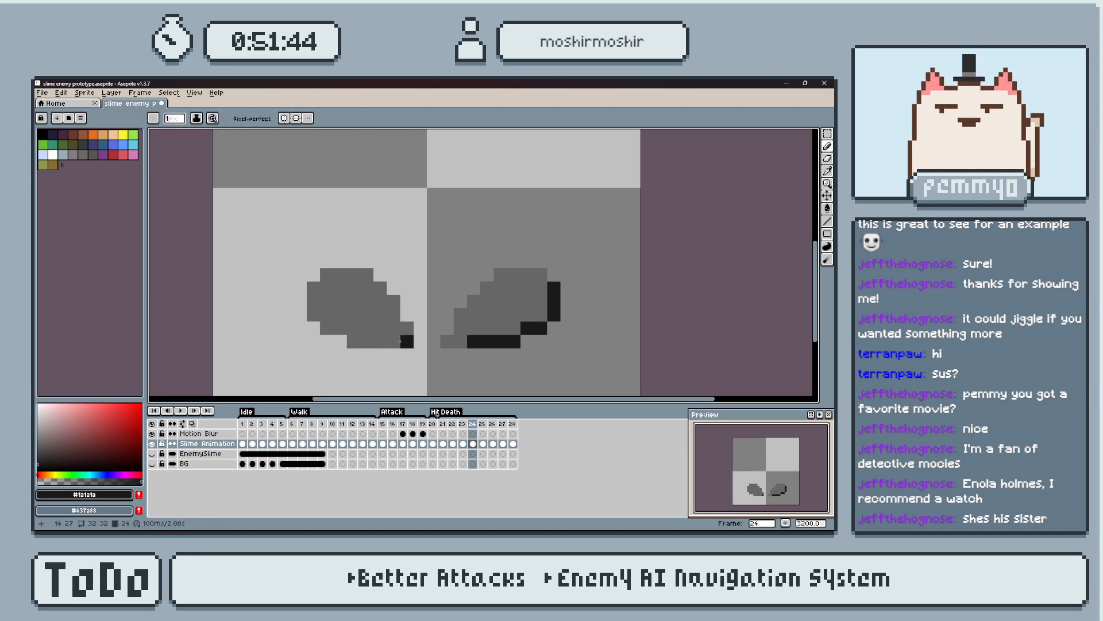
click(366, 341)
mouse_move(406, 341)
mouse_down()
mouse_move(353, 341)
mouse_move(313, 287)
mouse_up()
click(340, 327)
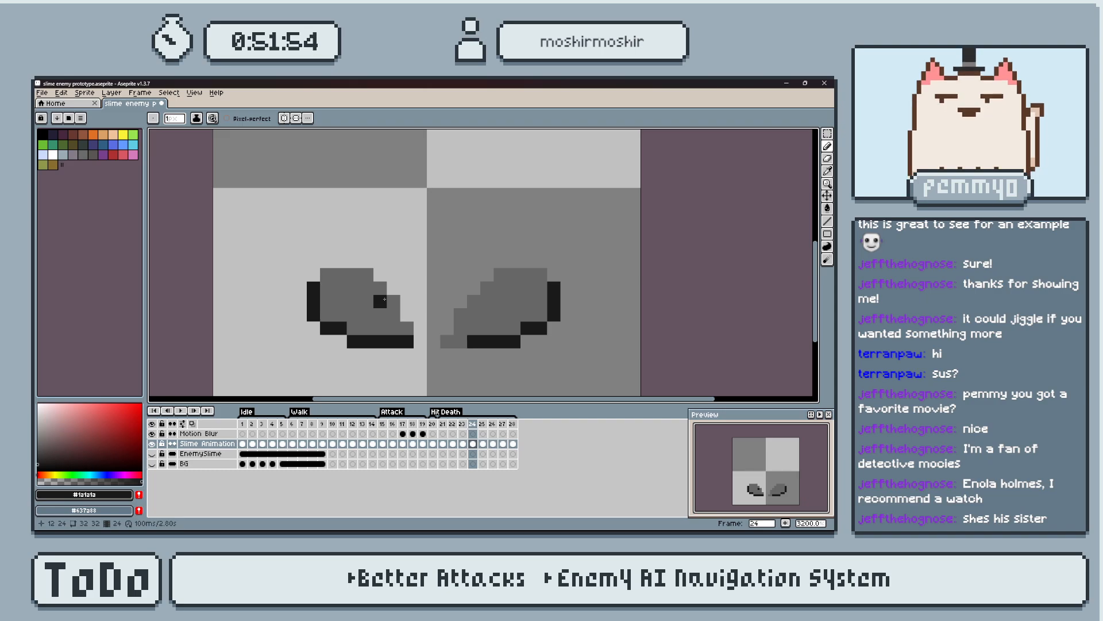
Draw #1a1a1a base outlines under both remnants on frames 25 and 26, plus the right remnant's outer edge on frame 25.
key(period)
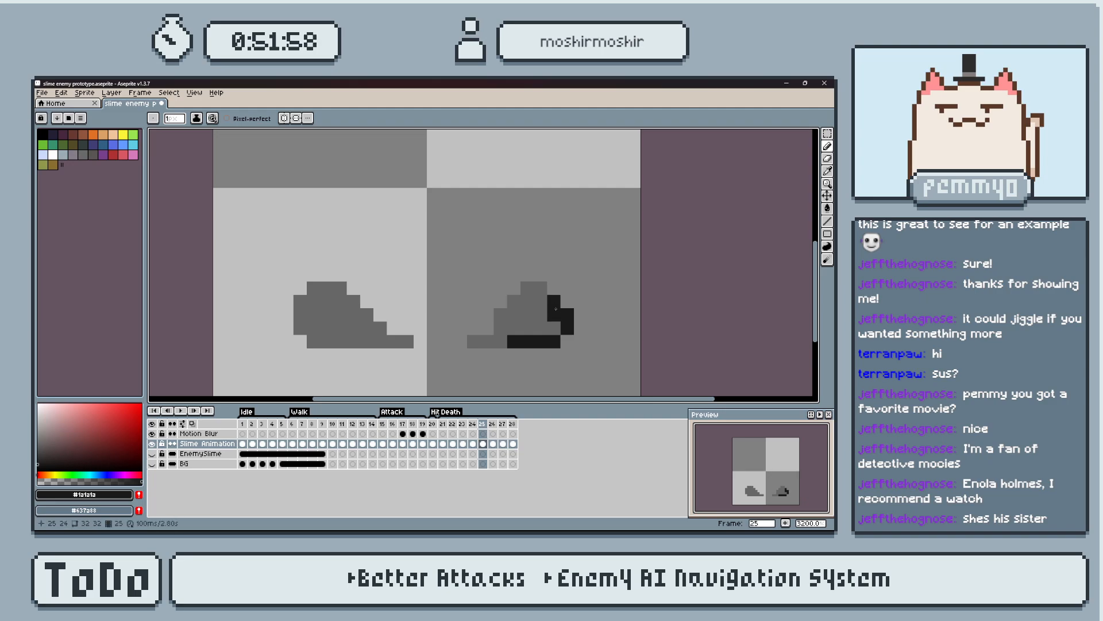
drag(366, 342, 323, 339)
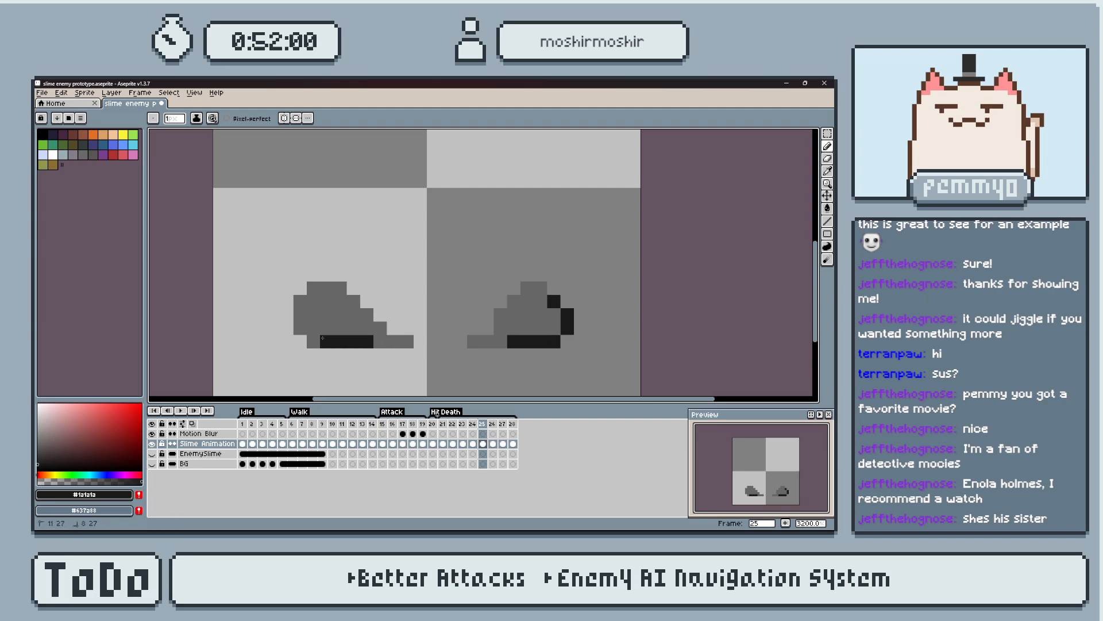
key(period)
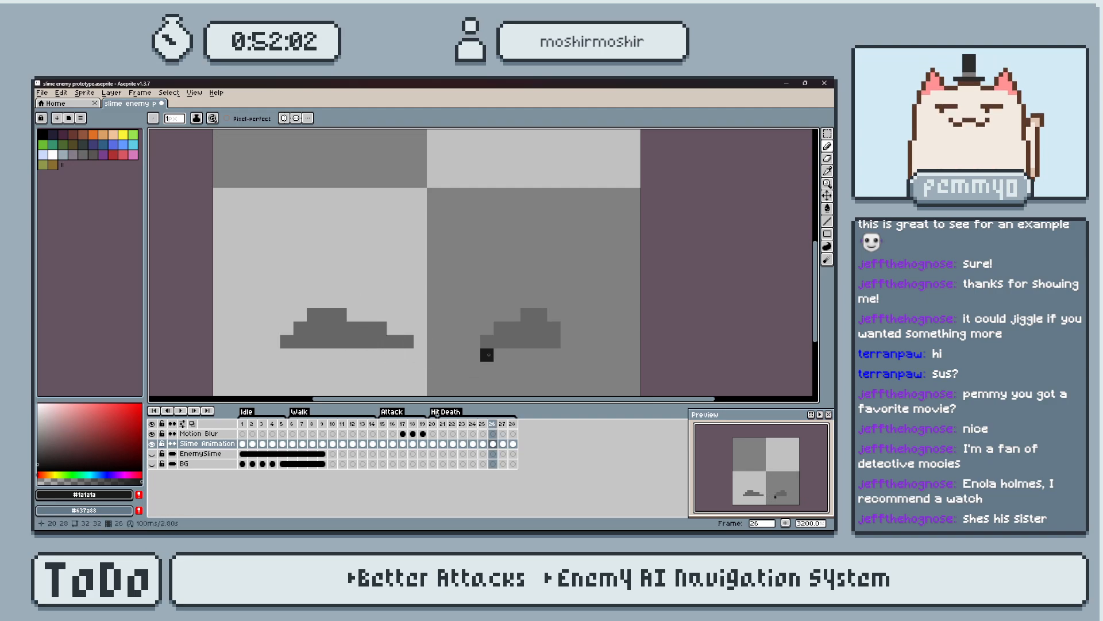
drag(509, 340, 554, 341)
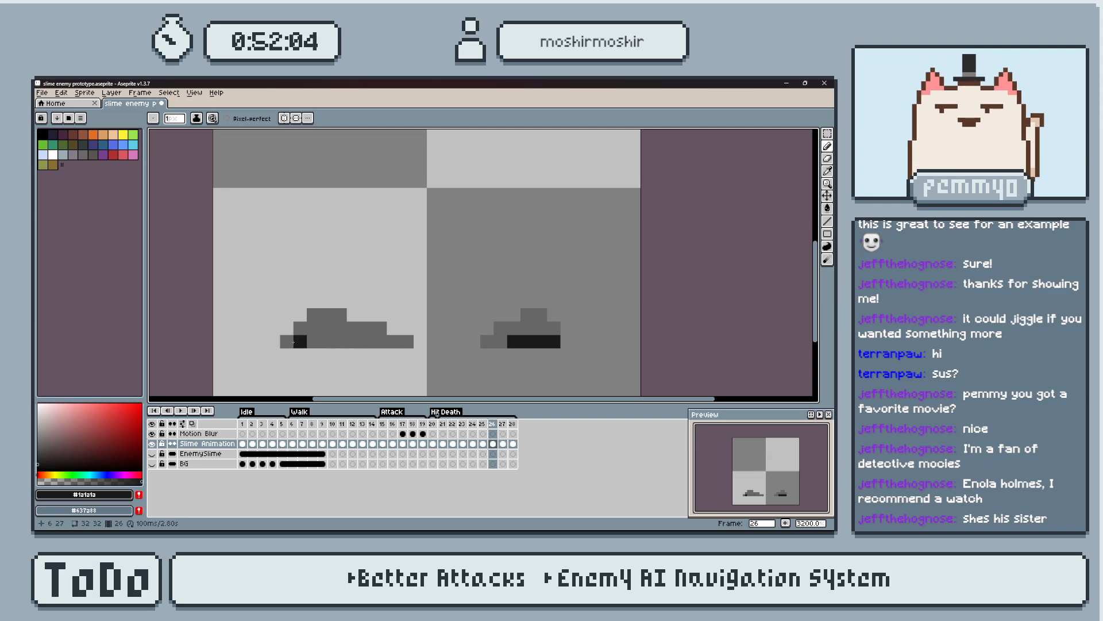
mouse_move(299, 341)
mouse_down()
mouse_move(286, 341)
mouse_move(354, 343)
mouse_up()
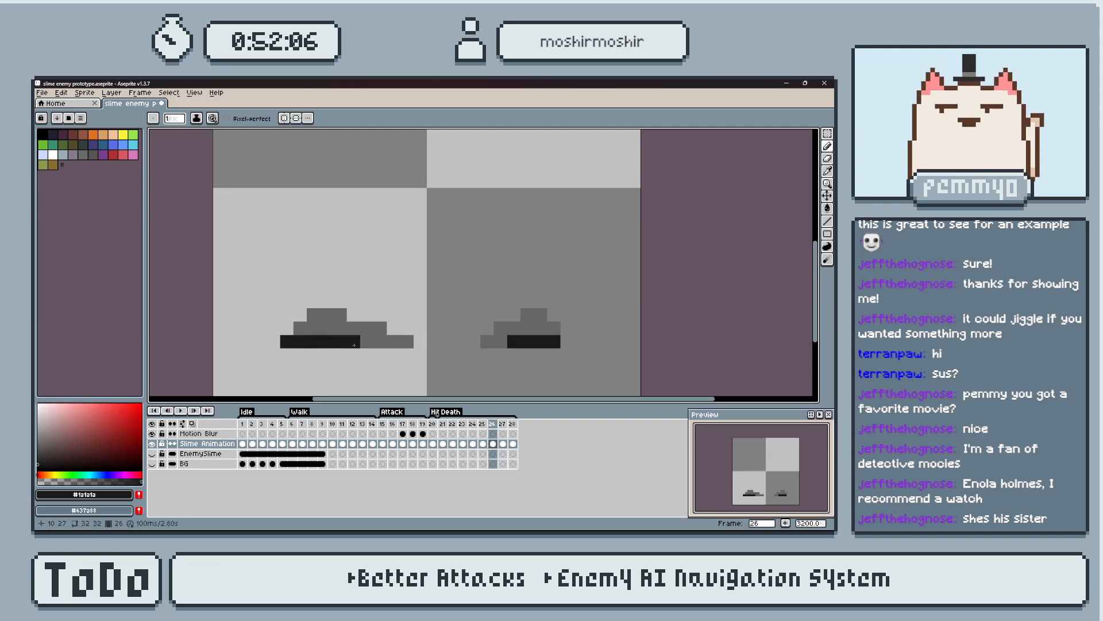
Compare frame 26 with its neighbouring frames and sample the body grey #666666 from its right remnant.
key(period)
key(comma)
key(comma)
key(period)
key(alt)
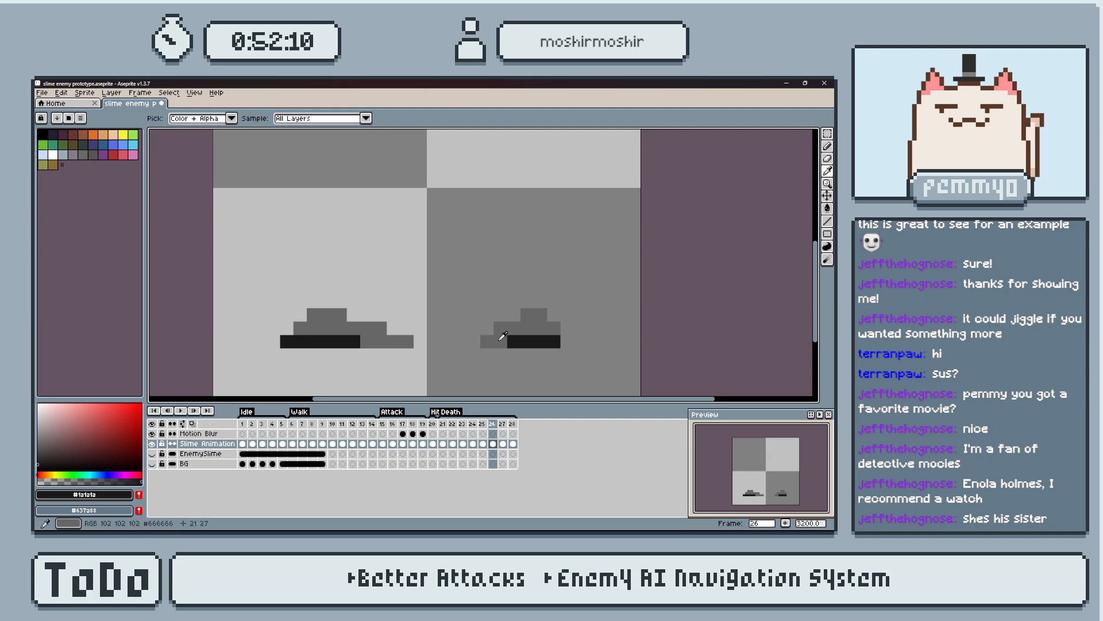
alt+click(499, 338)
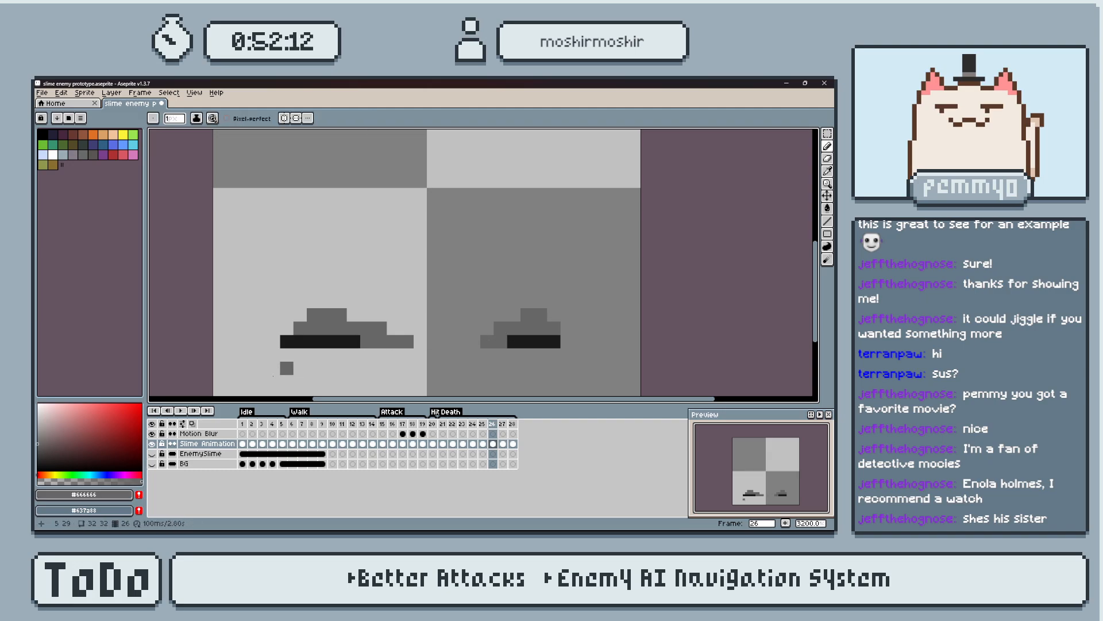
Sample the slime's dark mouth colour #333333 from frame 13 and return to frame 26.
click(363, 434)
alt+click(446, 314)
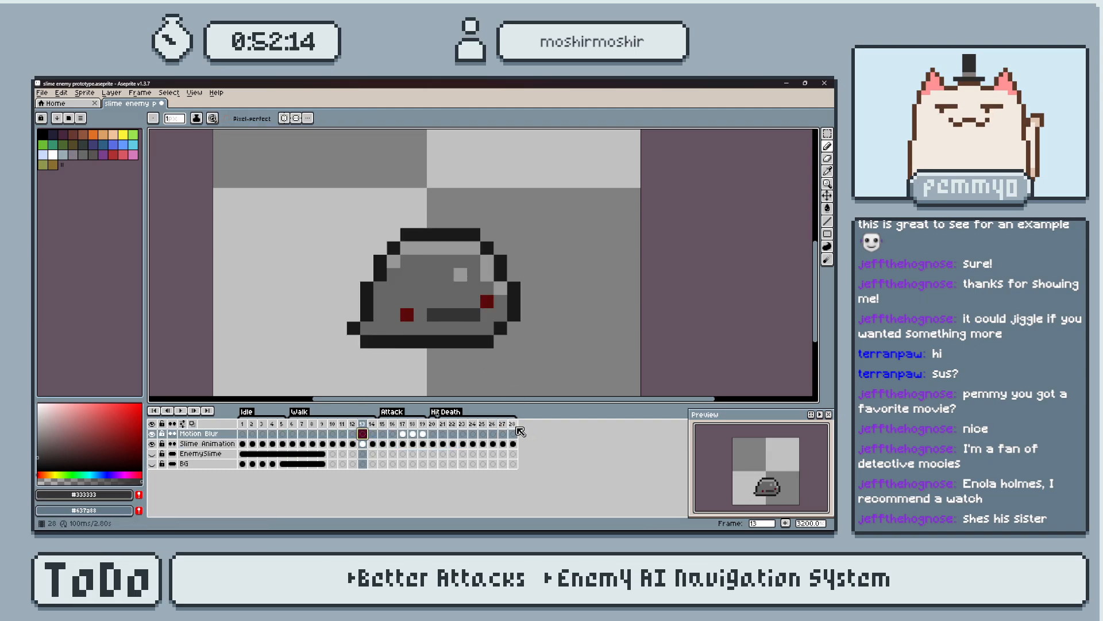
click(506, 425)
click(485, 424)
key(Right)
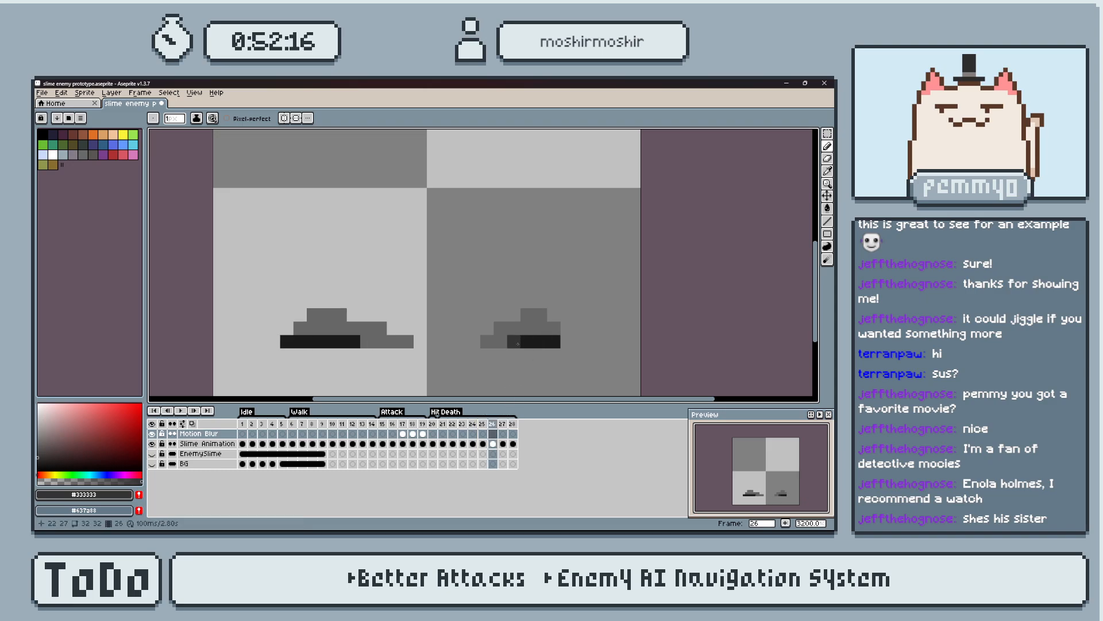
Repaint the bases of both remnants on frame 26 in #333333 and extend the left remnant's base with another pixel.
drag(514, 341, 554, 342)
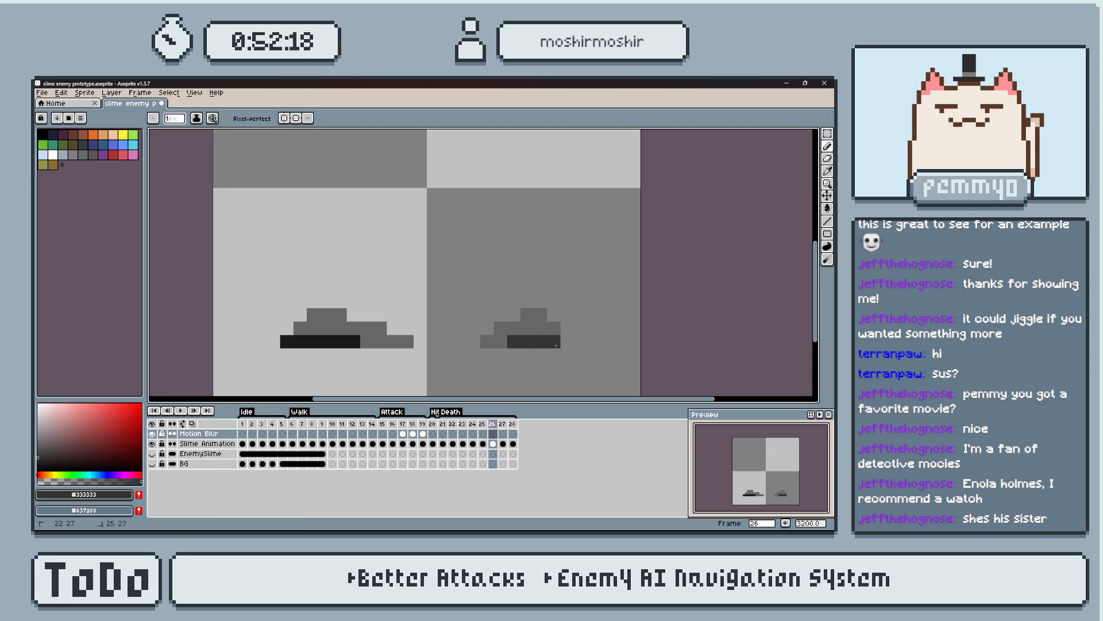
drag(318, 344, 280, 340)
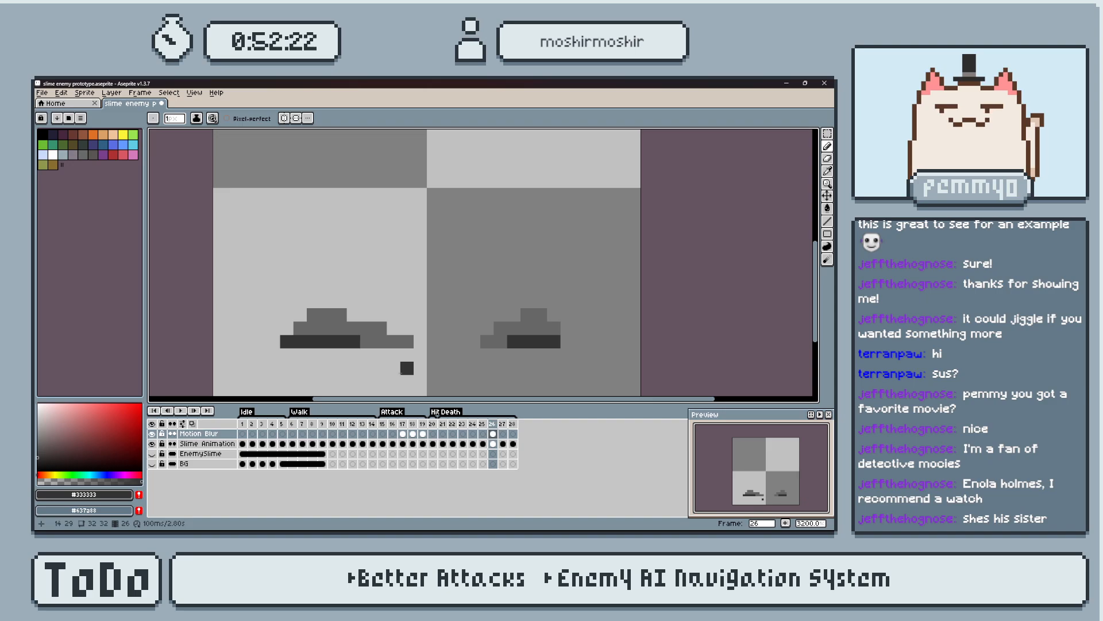
key(ctrl+z)
drag(359, 340, 305, 342)
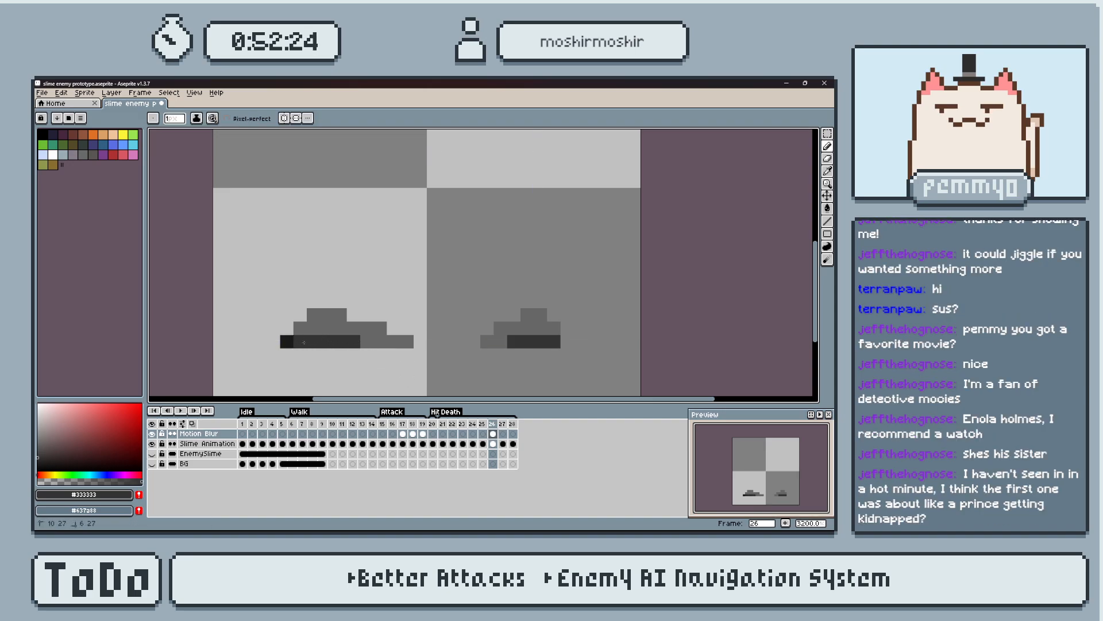
click(380, 341)
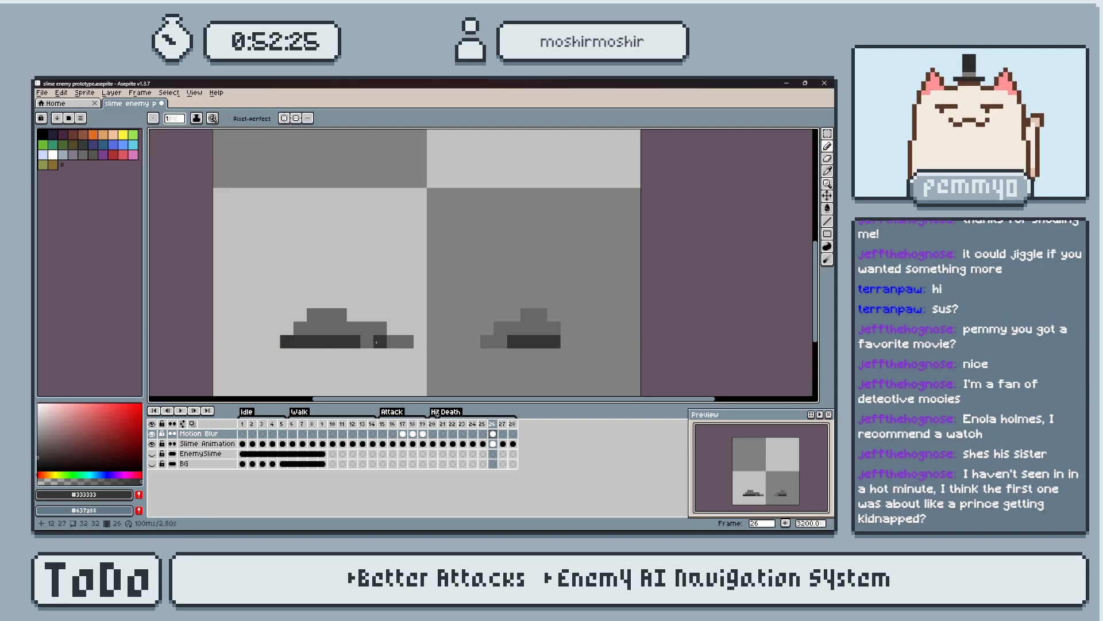
Draw the slime's mouth as a four-pixel horizontal line in #333333 on frame 21, matching its position on frame 20.
click(504, 425)
click(513, 425)
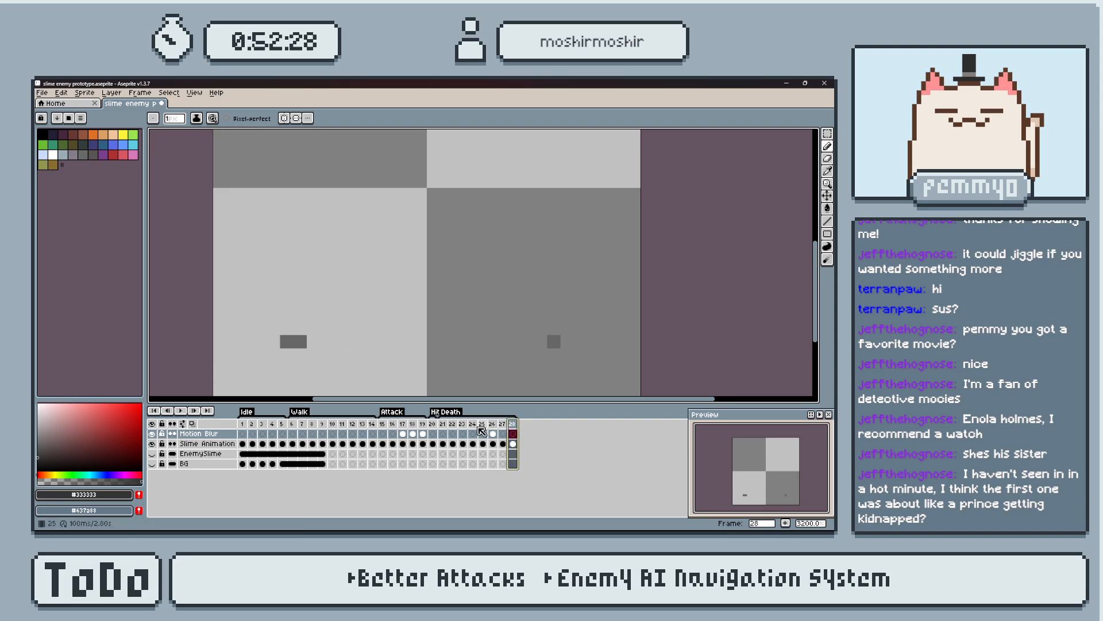
click(443, 424)
click(304, 424)
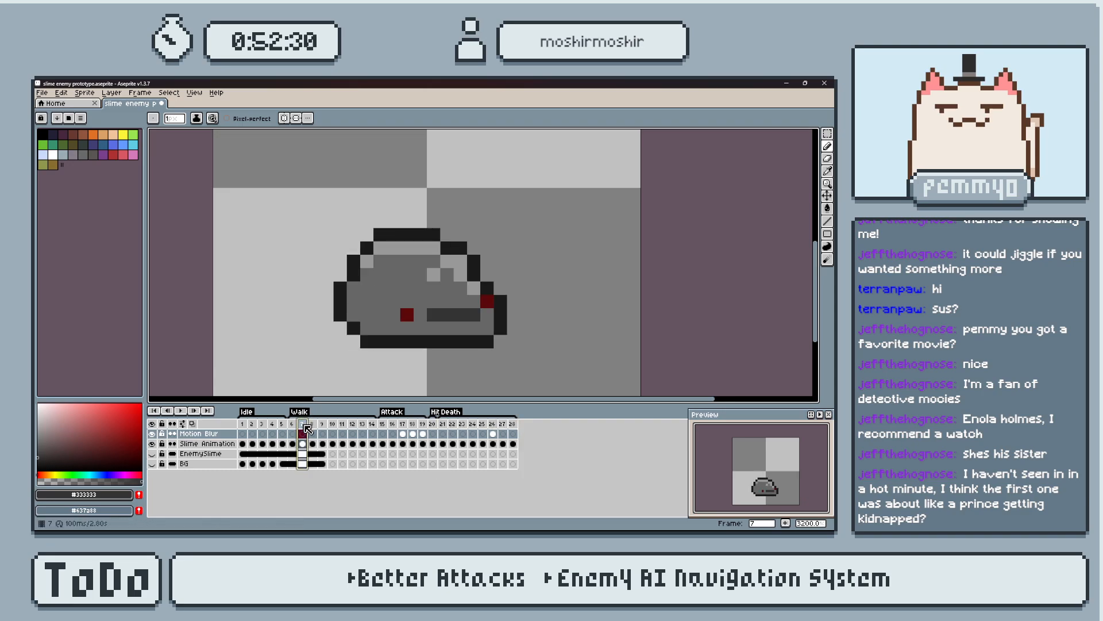
click(432, 426)
click(442, 424)
click(433, 424)
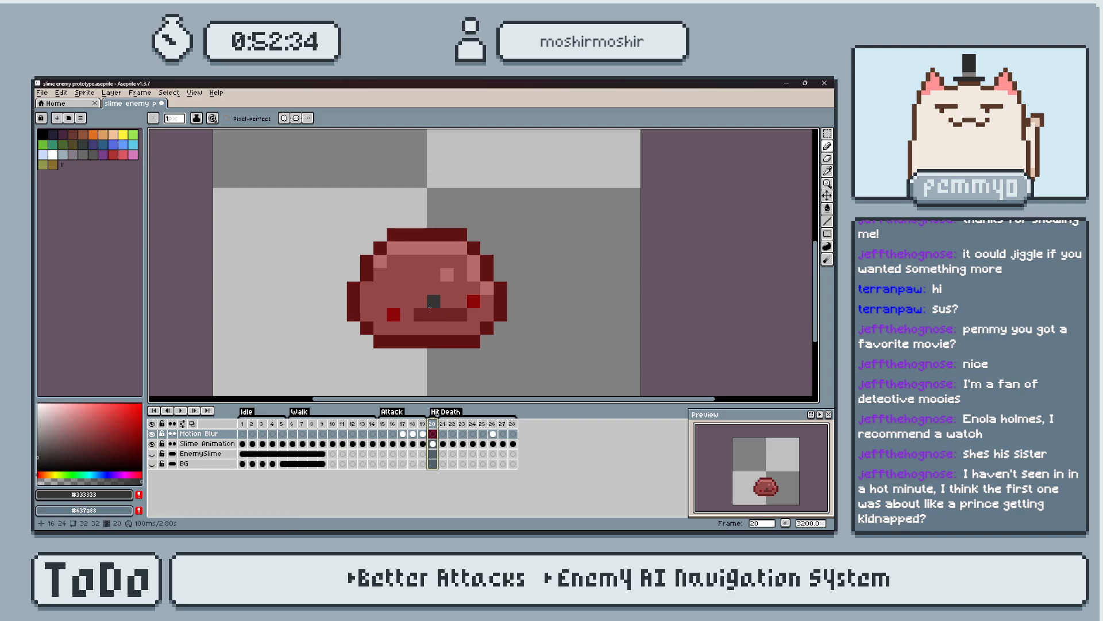
key(Right)
drag(420, 314, 460, 315)
key(Left)
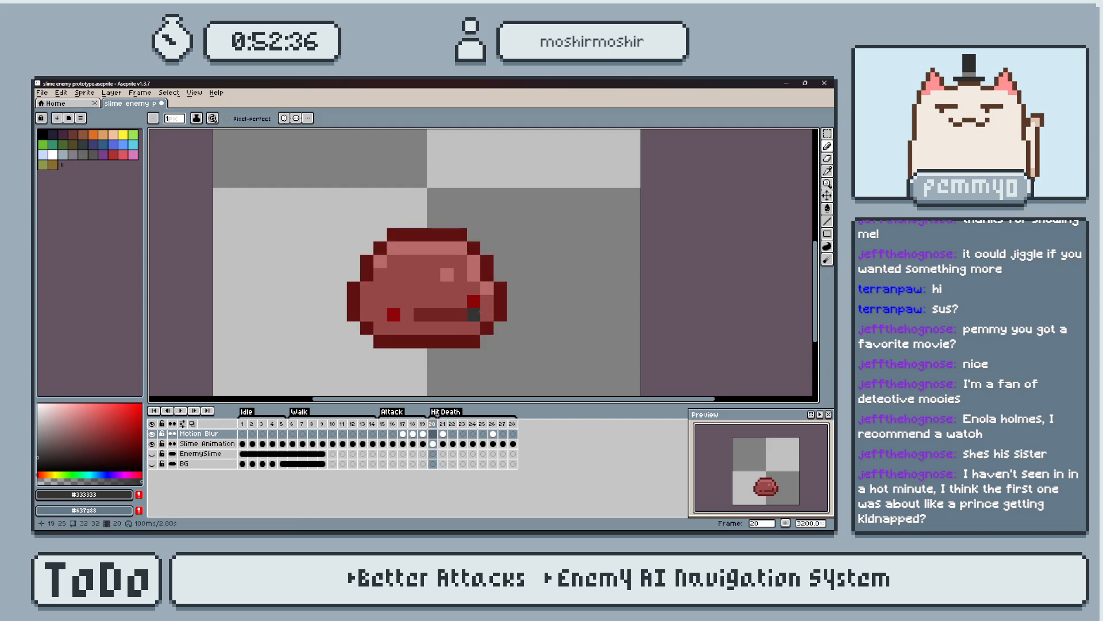
Sample the dark red eye colour from frame 19 and paint both eyes on frame 21, aligned with frame 20.
click(422, 424)
alt+click(487, 301)
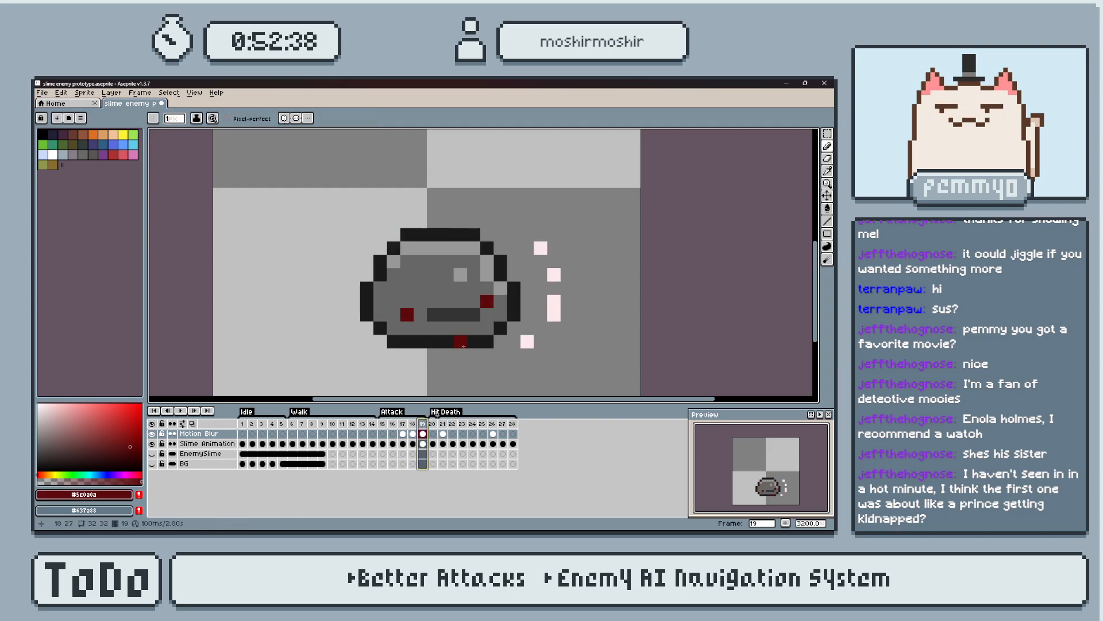
key(Right)
key(Right)
click(475, 302)
click(393, 314)
key(Left)
key(Right)
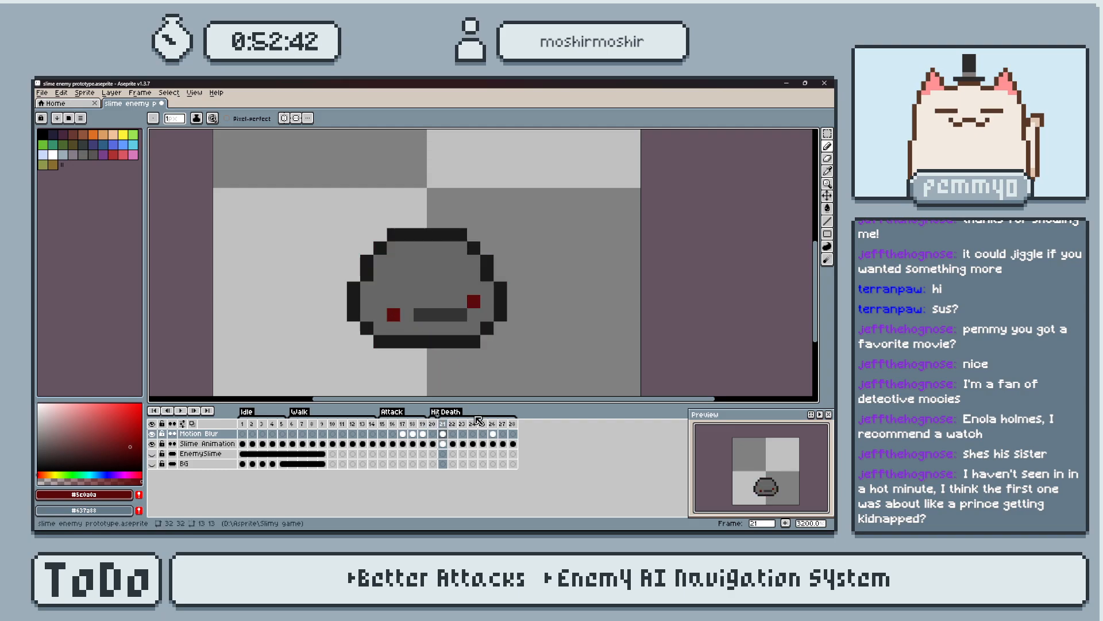
key(Left)
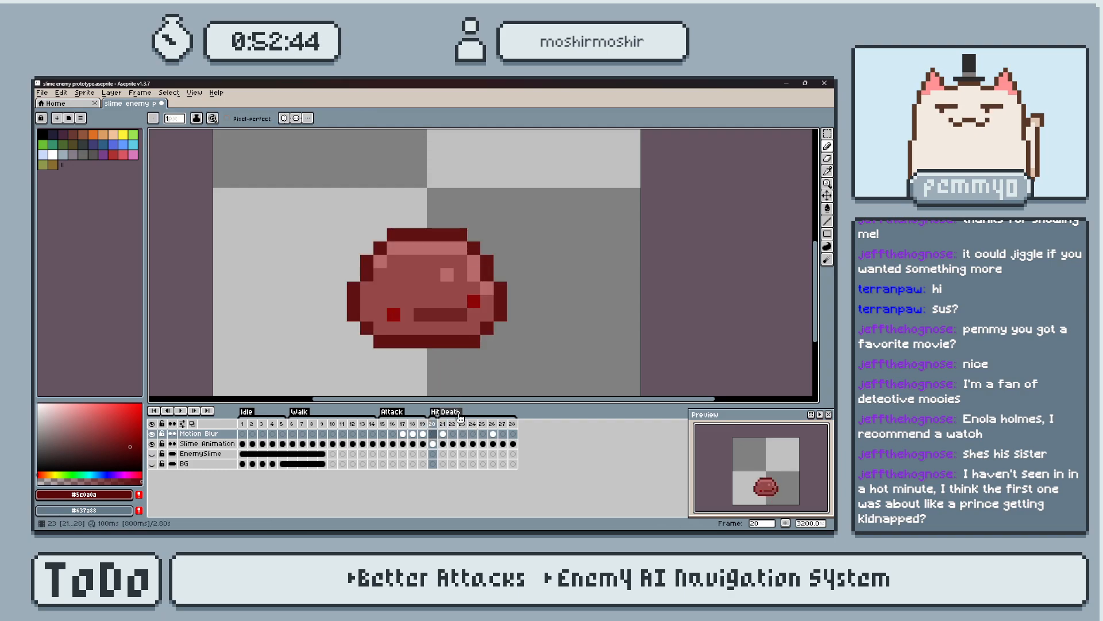
Sample the mouth colour #333333 from frame 21 and draw the same four-pixel mouth on frame 22.
key(Right)
click(466, 311)
alt+click(447, 311)
key(Right)
key(Left)
key(Right)
key(Left)
key(Right)
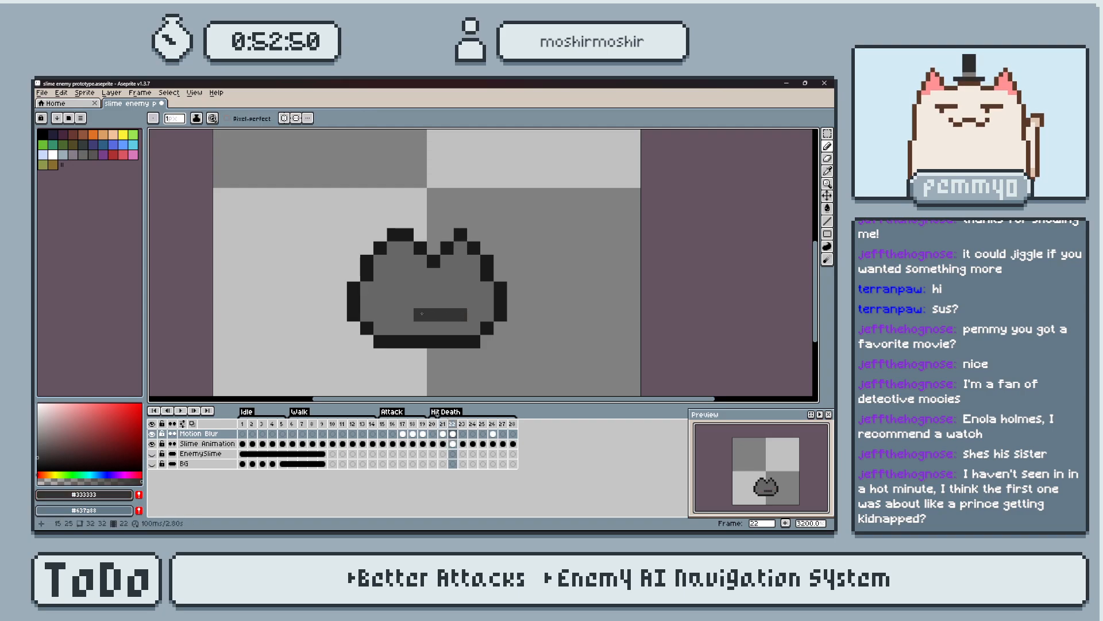
Sample the dark red eye colour from frame 21 and paint both eyes at the same positions on frame 22.
key(Left)
click(403, 314)
alt+click(400, 314)
key(Right)
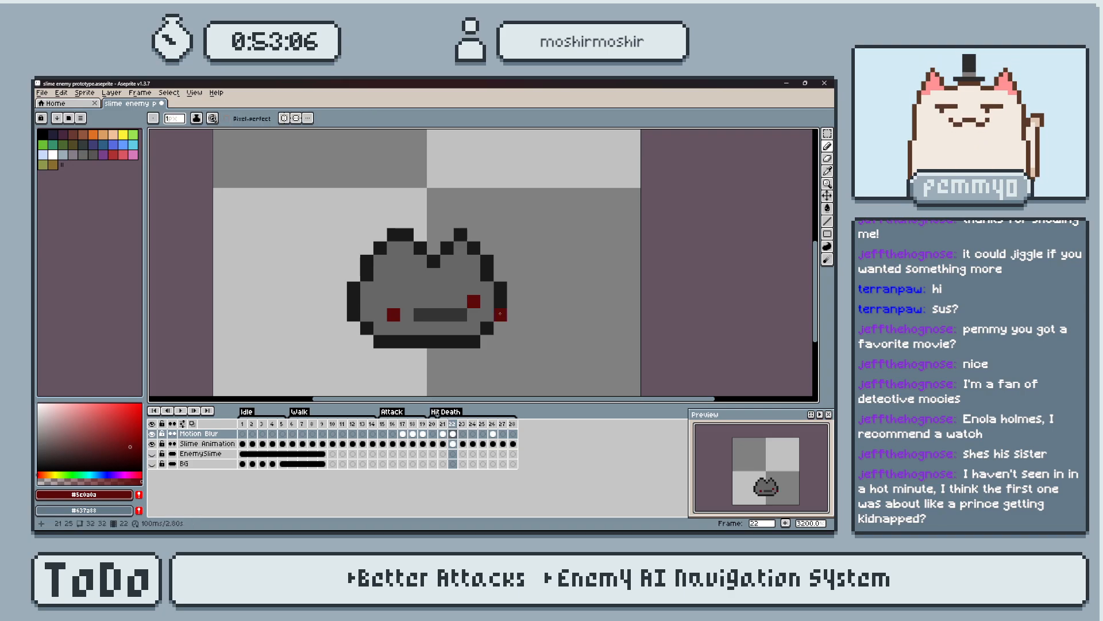
Sample the mouth colour #333333 from frame 22 and draw the mouth on frame 23, split across both halves of the slime.
alt+click(451, 311)
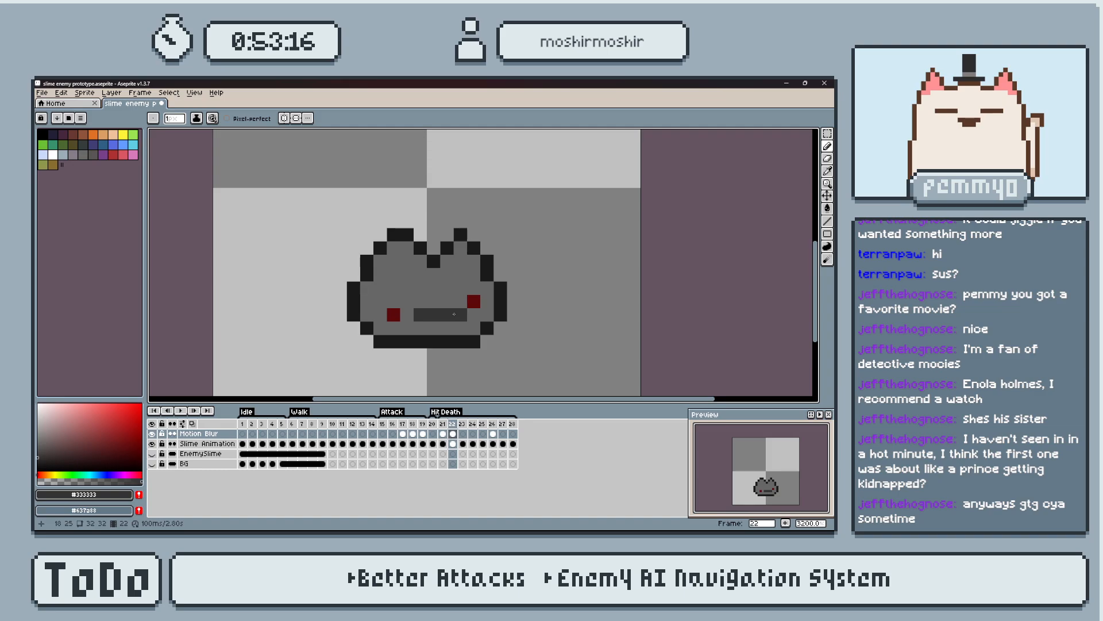
key(Right)
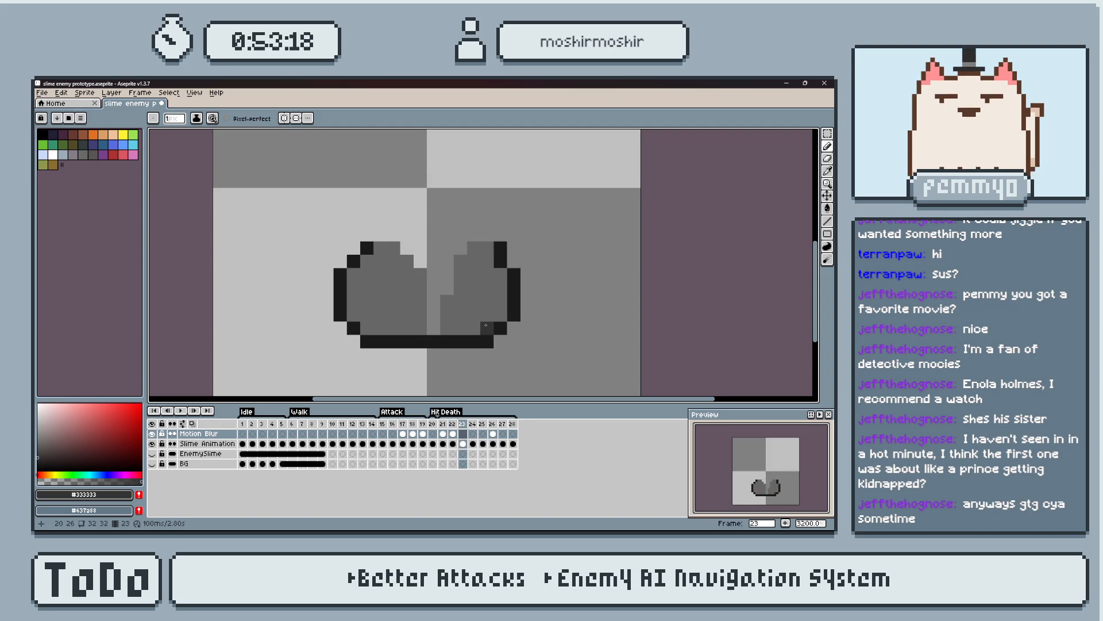
key(Left)
key(Right)
key(Left)
key(Right)
key(Left)
key(Right)
key(Left)
key(Right)
key(Left)
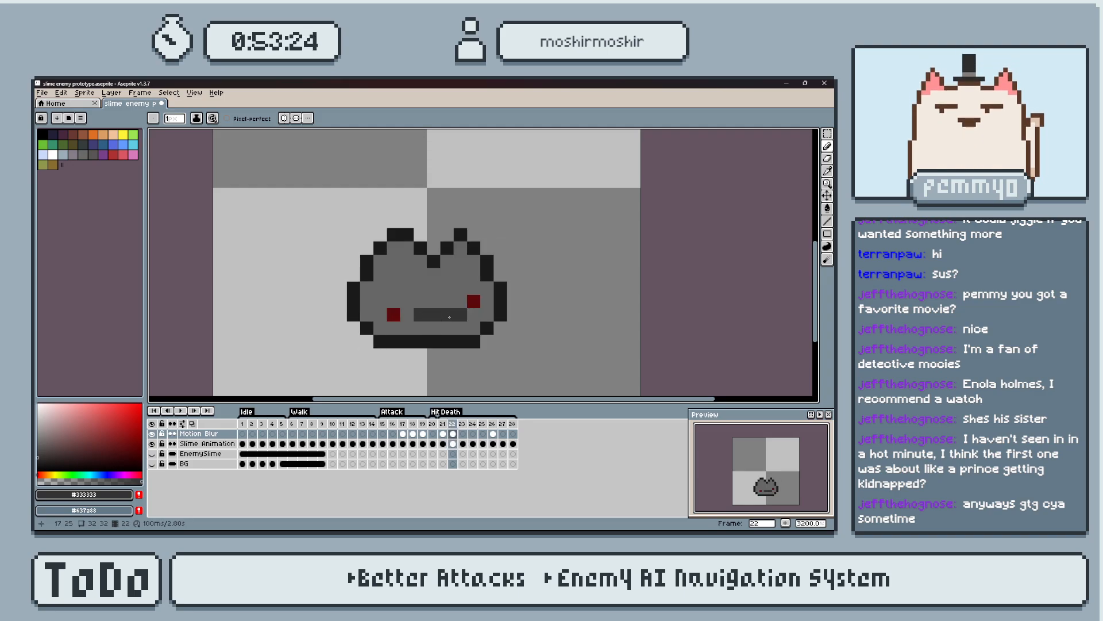
key(Right)
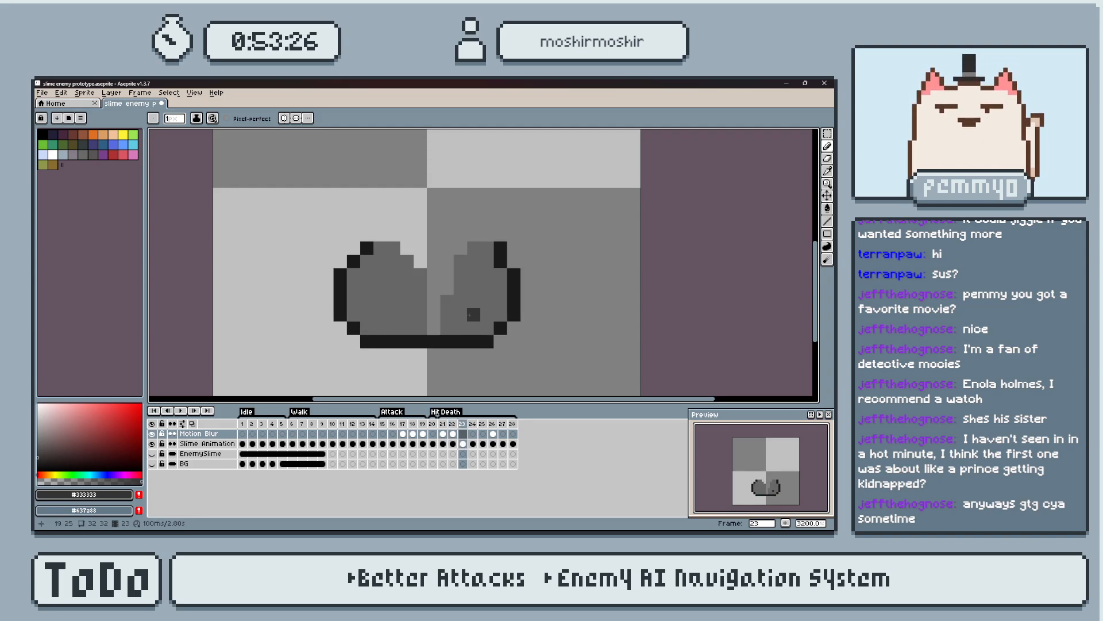
click(450, 314)
key(Left)
key(Right)
key(Left)
key(Right)
key(Left)
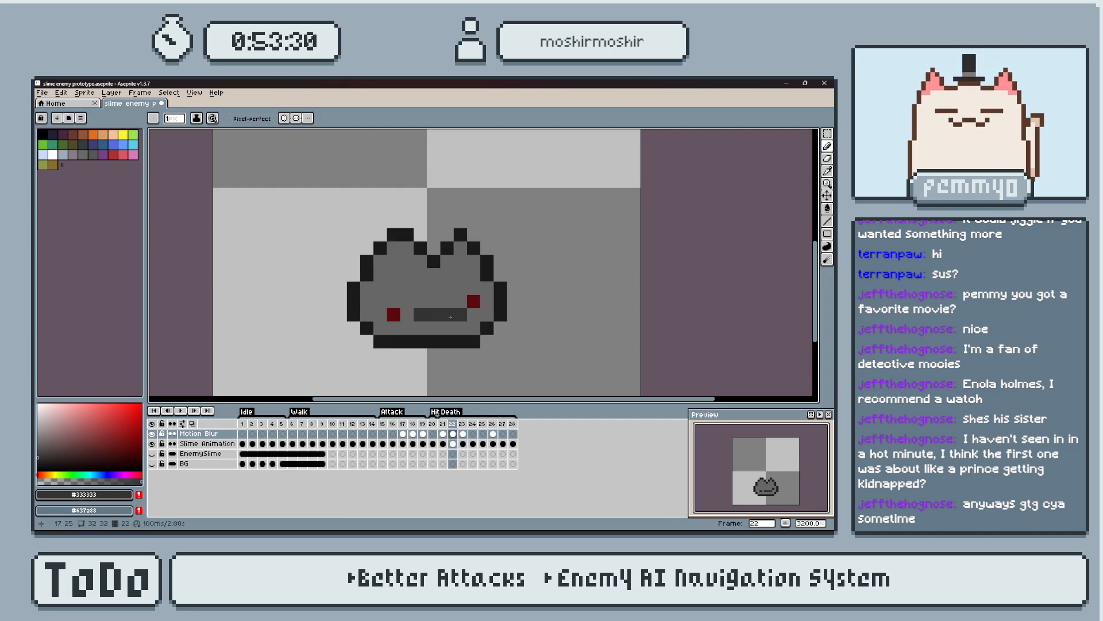
key(Right)
click(483, 316)
Draw the split mouth in #333333 on frame 24, three pixels on the right piece and two on the left piece.
key(Right)
key(Left)
key(Left)
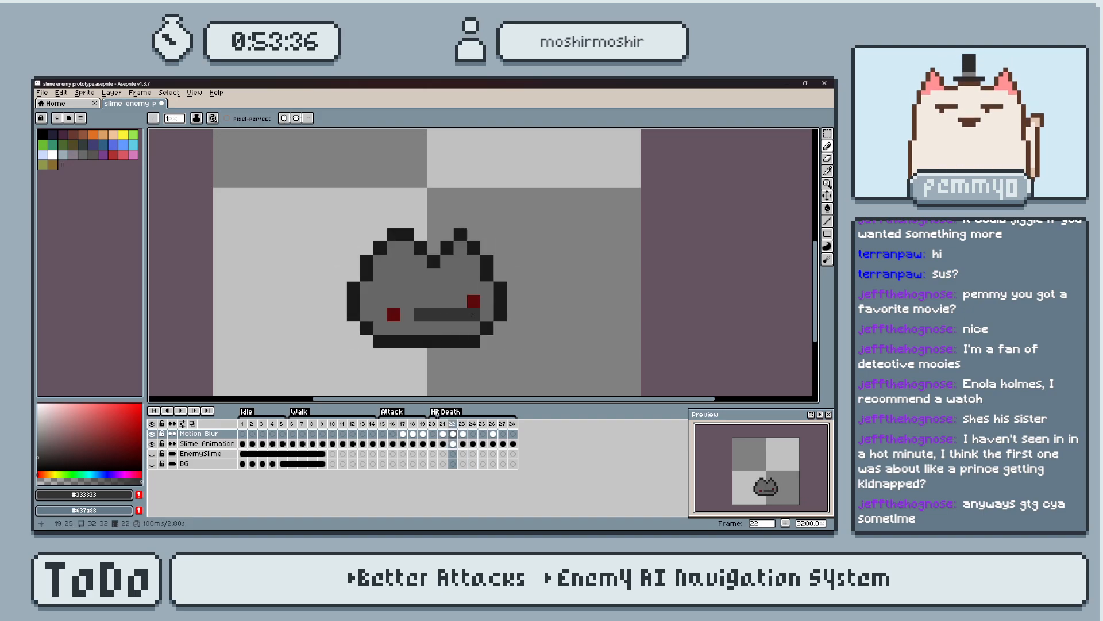
key(Right)
key(Right)
drag(485, 316, 466, 323)
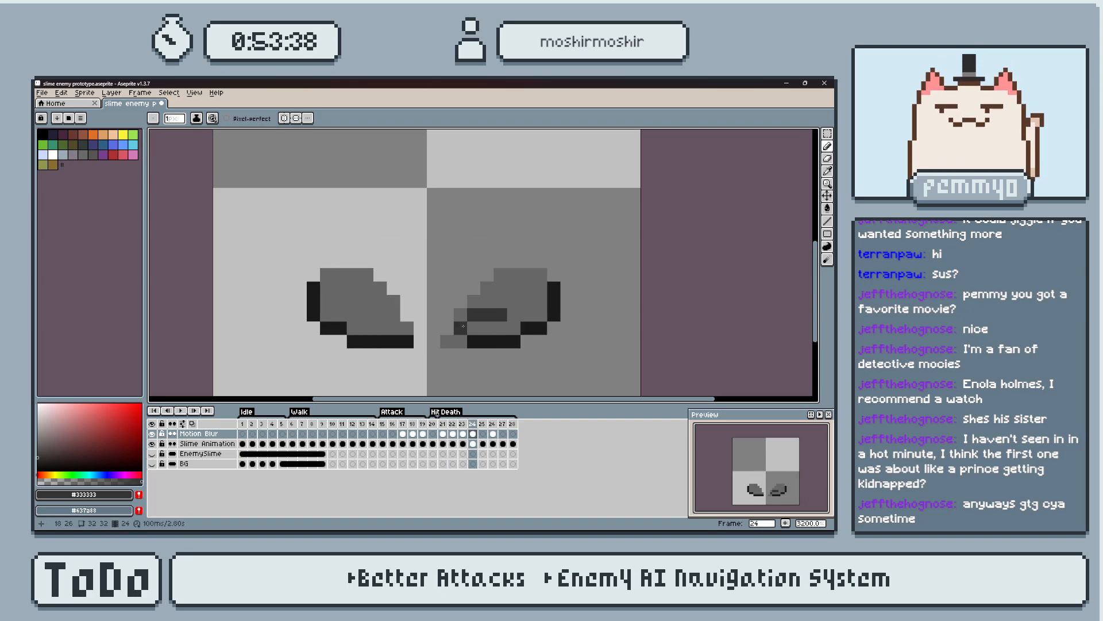
key(Left)
key(Right)
click(393, 316)
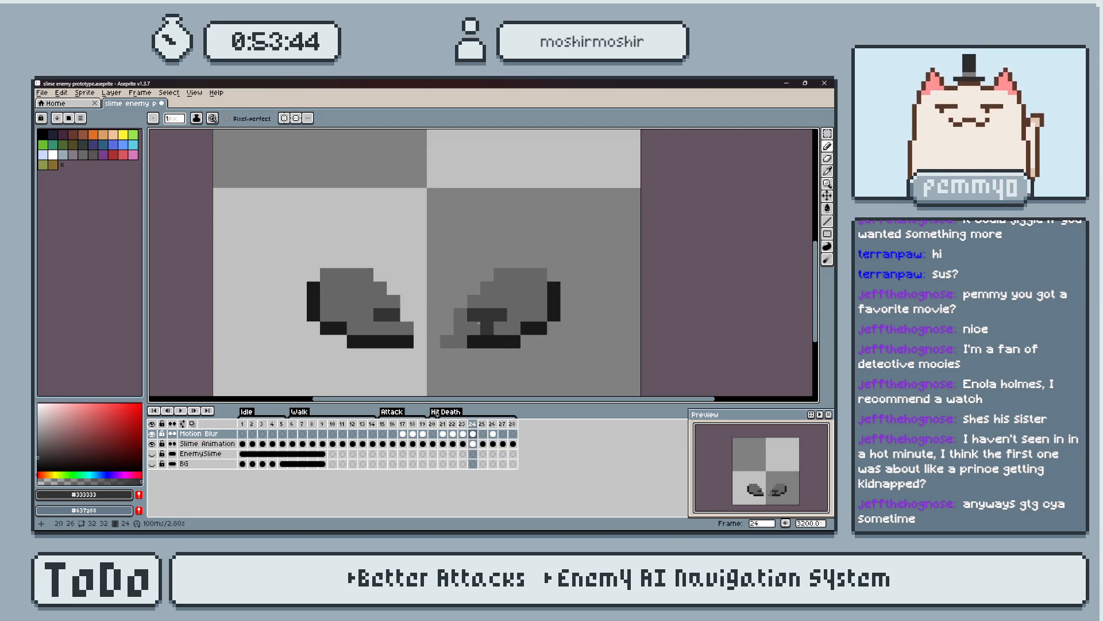
key(Left)
key(Right)
key(Right)
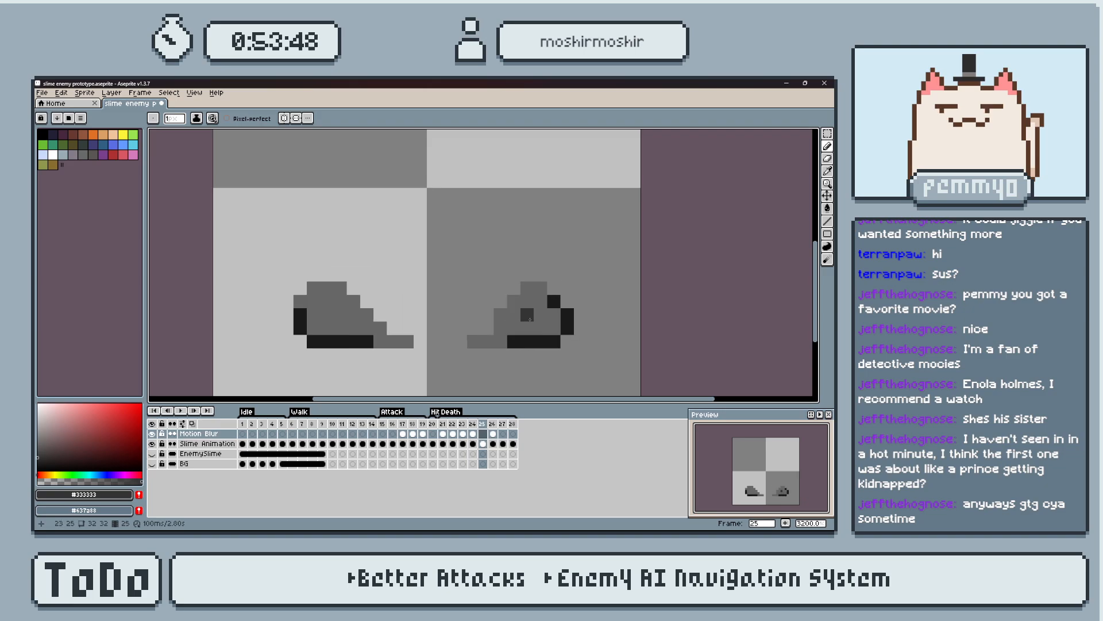
Draw the split mouth in #333333 just above the bottom outline on frame 25, three pixels right and two pixels left.
drag(529, 326, 515, 326)
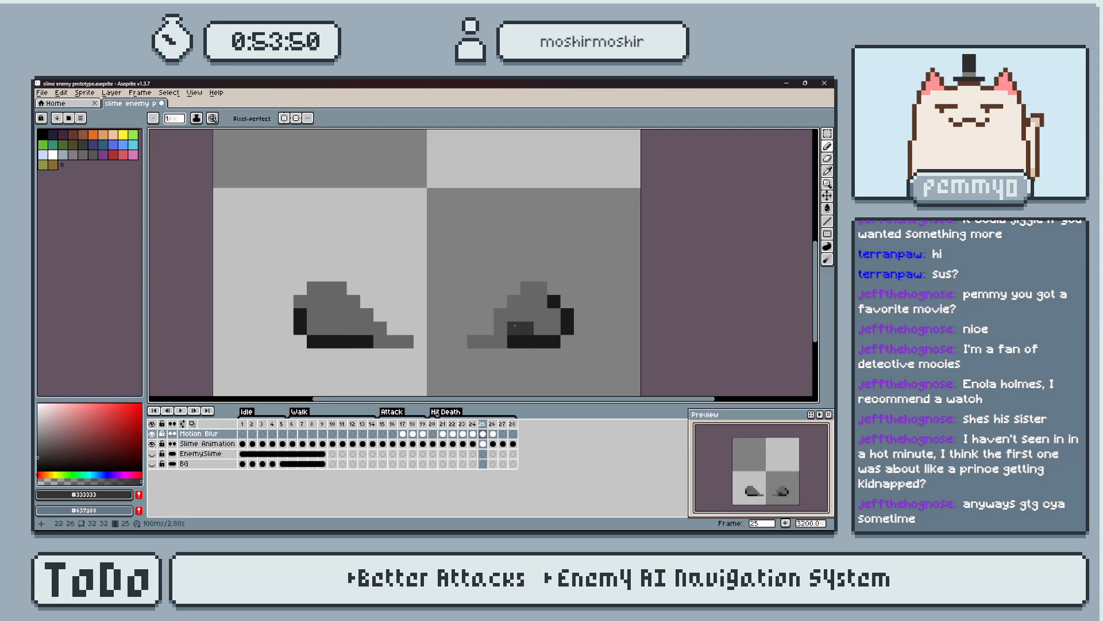
drag(329, 326, 340, 327)
key(period)
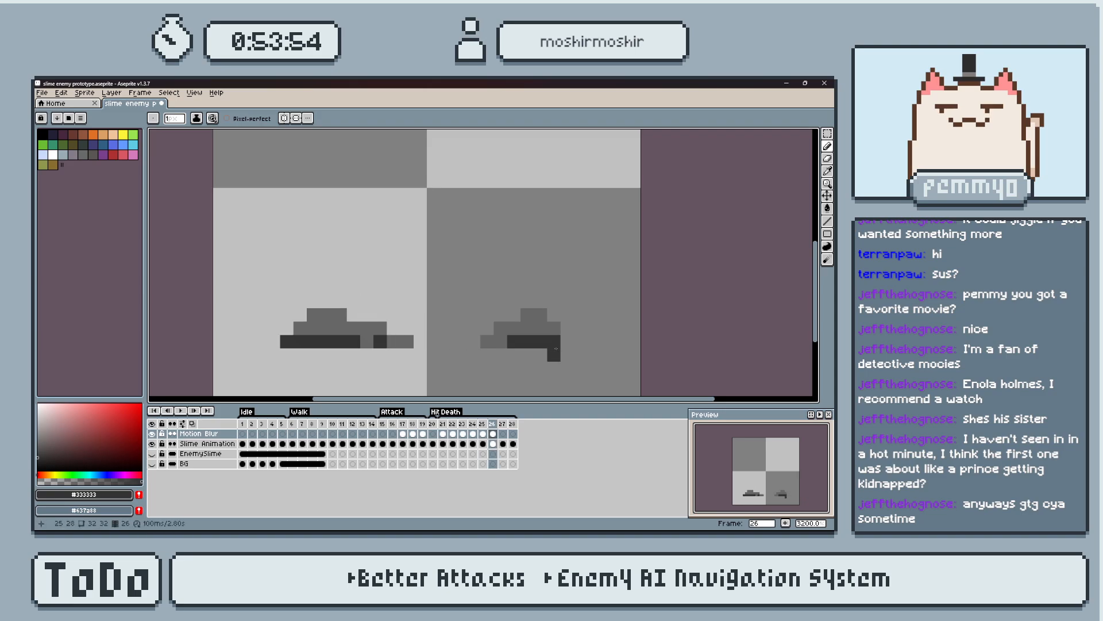
Sample the dark red eye colour from frame 22 and paint one eye on each half of the slime on frame 23.
key(comma)
key(comma)
key(comma)
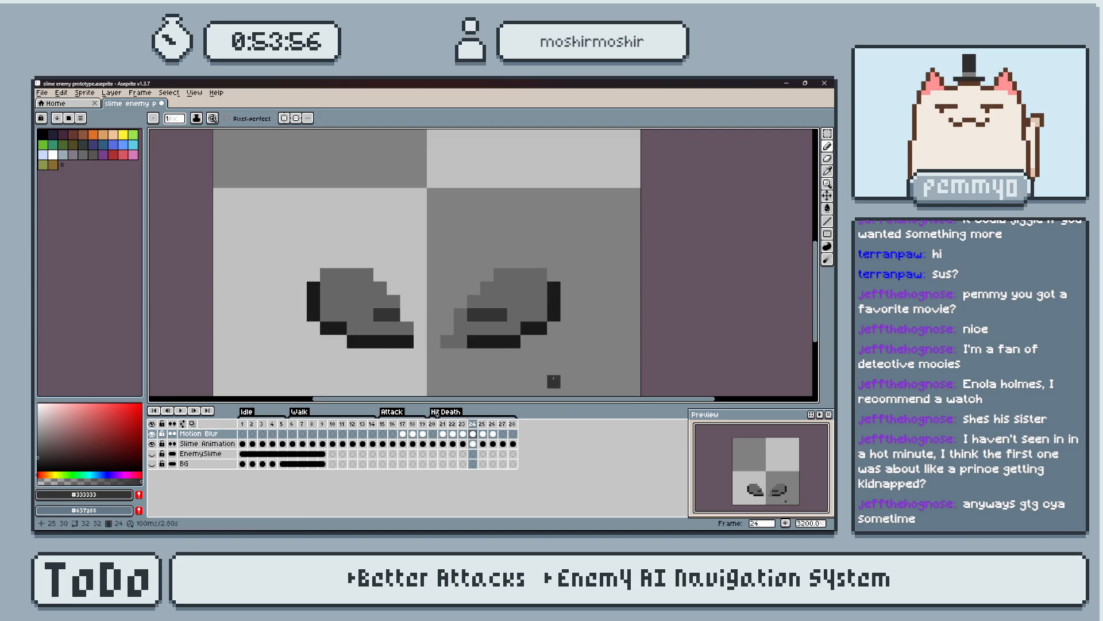
key(comma)
alt+click(476, 302)
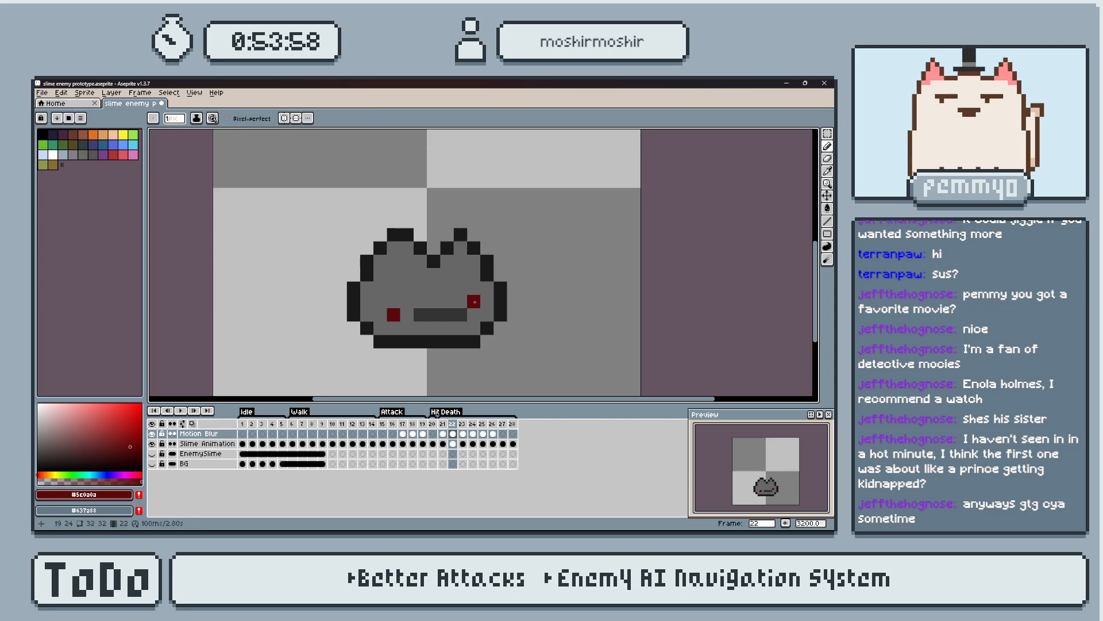
key(period)
click(486, 301)
click(380, 314)
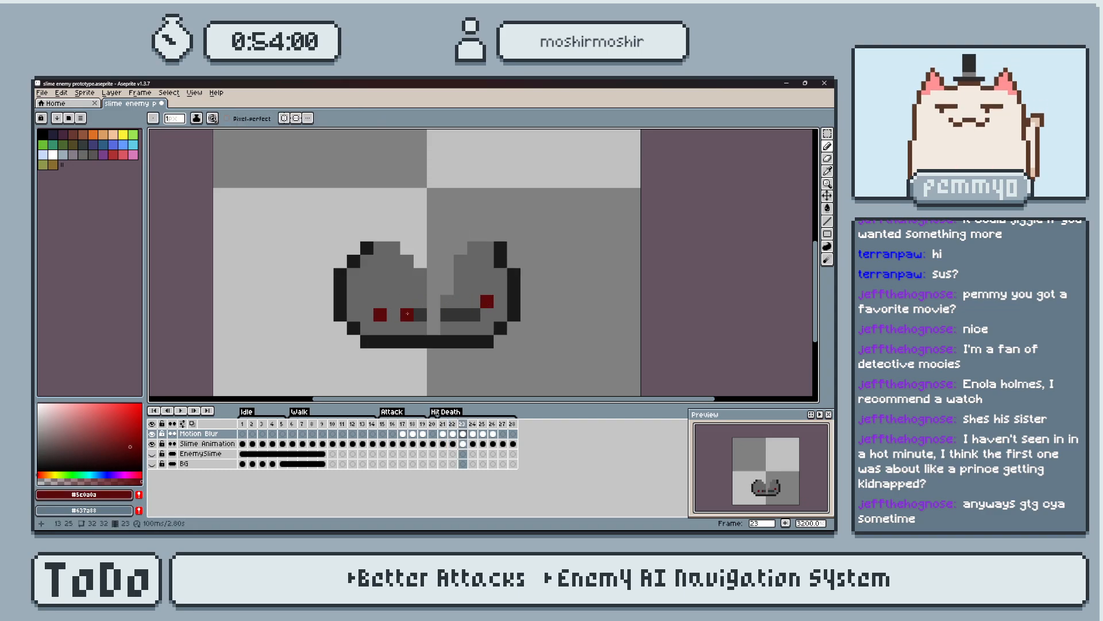
Paint both dark red eyes on frame 24 and a single eye at the outer edge of the right piece on frame 25.
key(period)
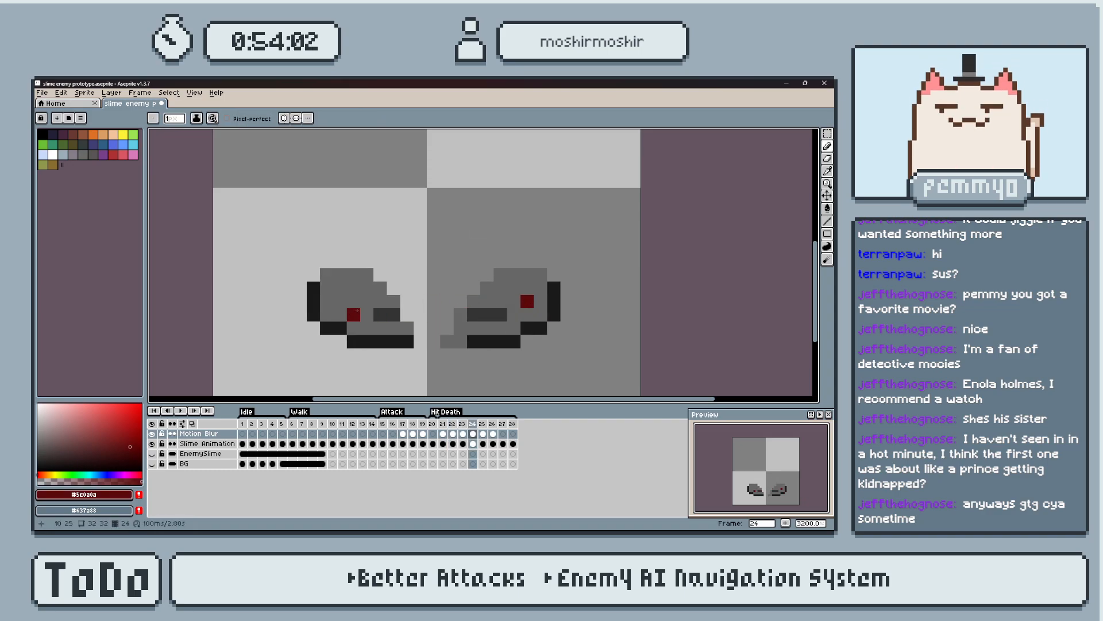
key(period)
click(554, 315)
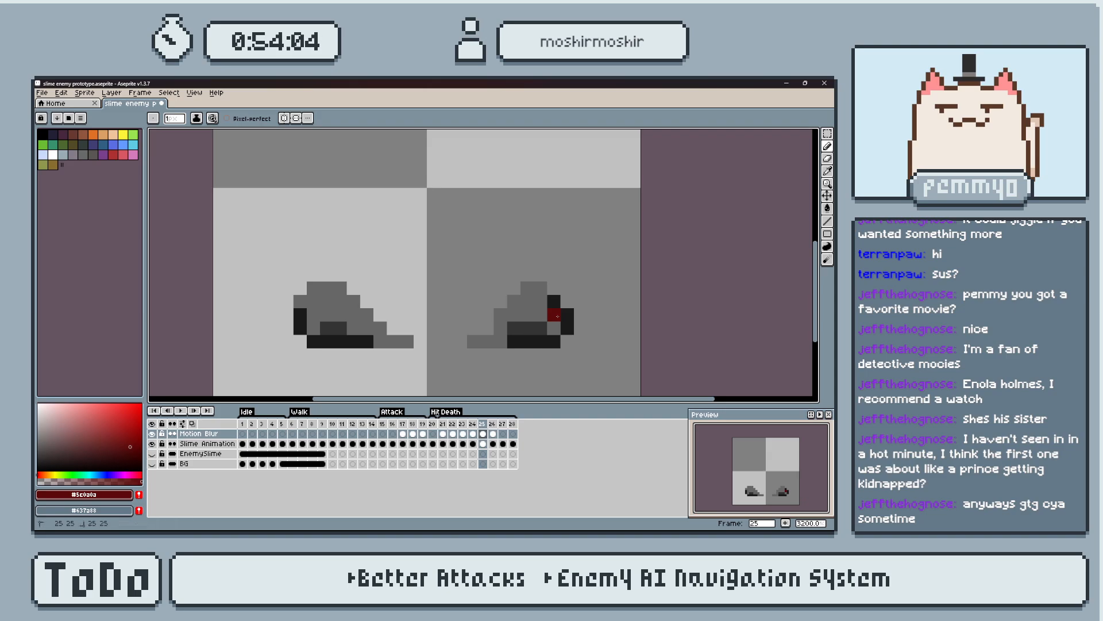
key(period)
click(563, 345)
Sample the highlight grey #999999 from frame 19 and paint the same top and side highlights on frame 21, aligned with frame 20.
key(comma)
key(comma)
key(comma)
key(comma)
key(comma)
key(comma)
key(comma)
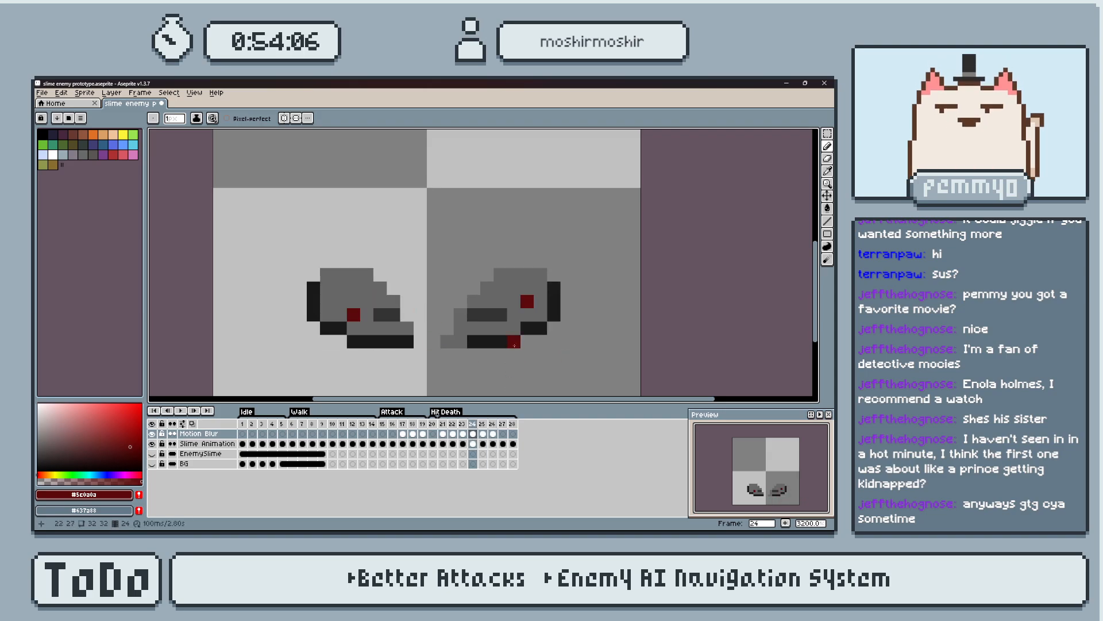
alt+click(490, 267)
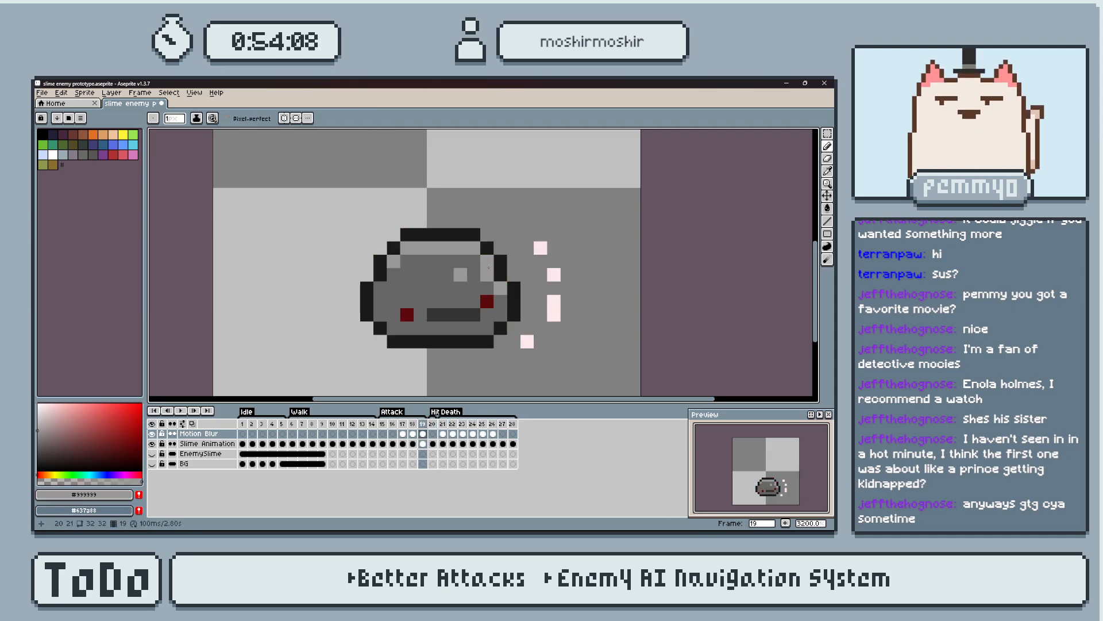
key(Right)
key(Right)
key(Left)
key(Right)
key(Left)
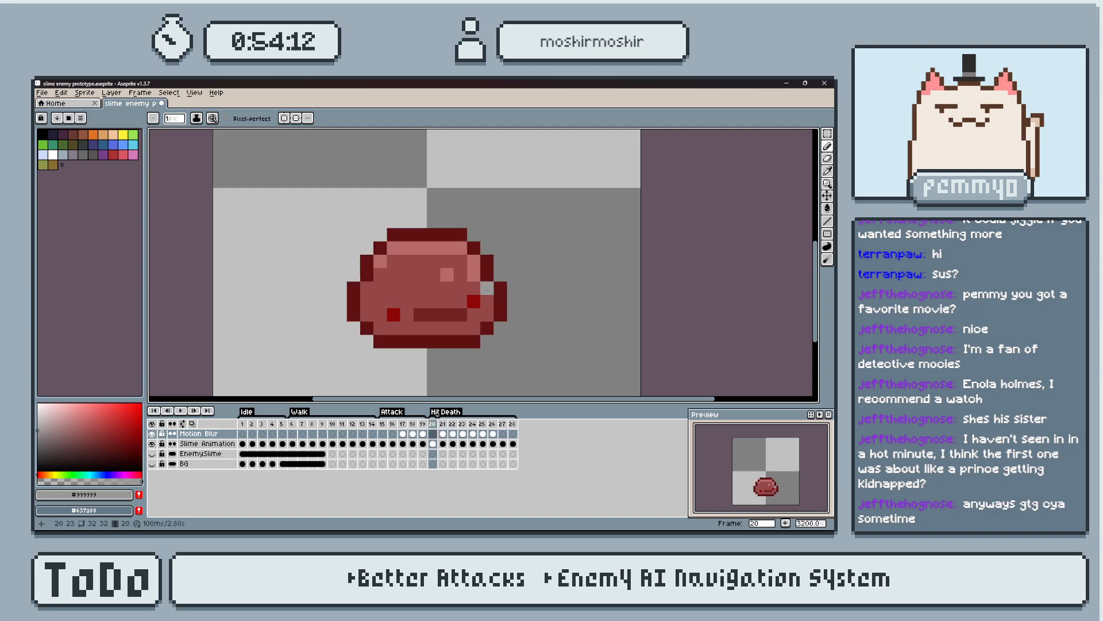
key(Right)
mouse_move(488, 288)
mouse_down()
mouse_move(474, 261)
mouse_move(420, 248)
mouse_move(380, 264)
mouse_up()
key(Left)
key(Right)
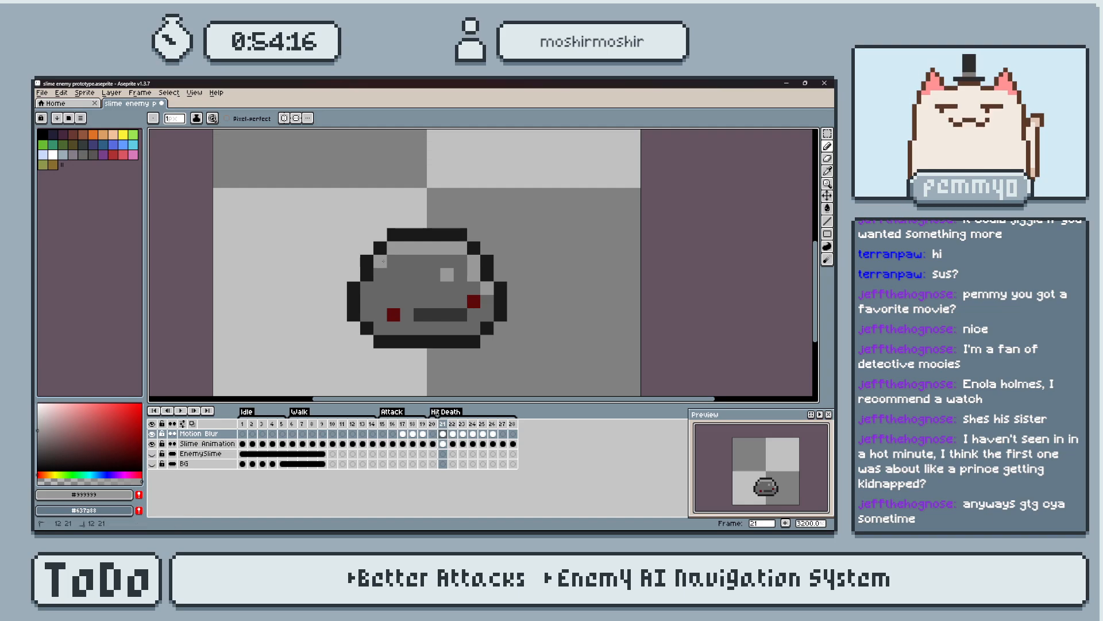
Paint #999999 highlights on frame 22 beneath the notched top outline and down the slime's upper right side.
key(Right)
drag(395, 246, 407, 249)
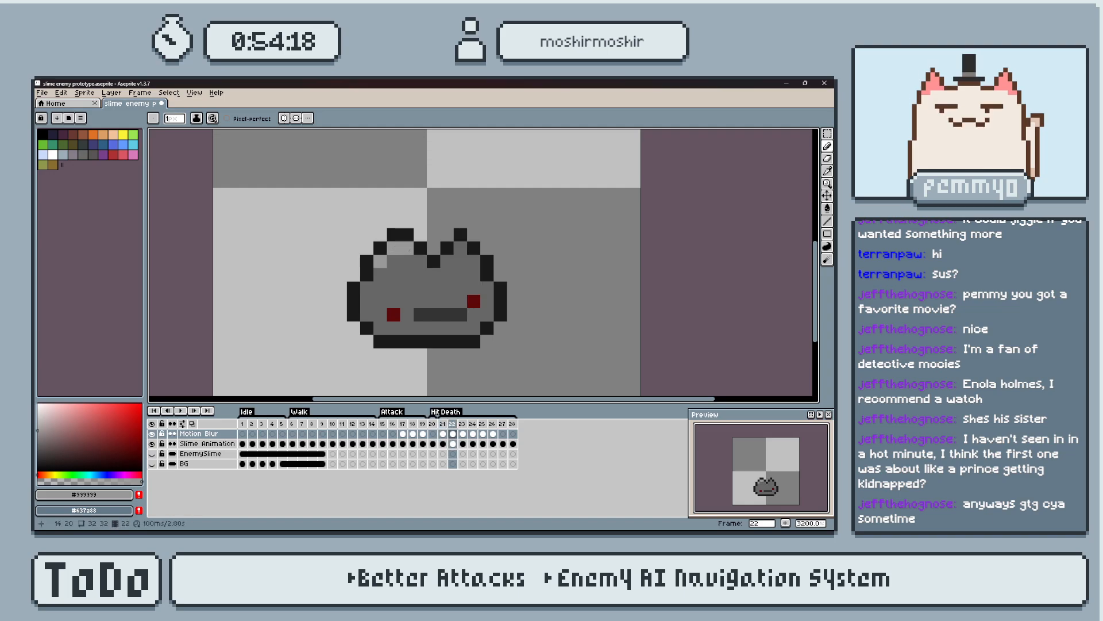
drag(474, 261, 475, 274)
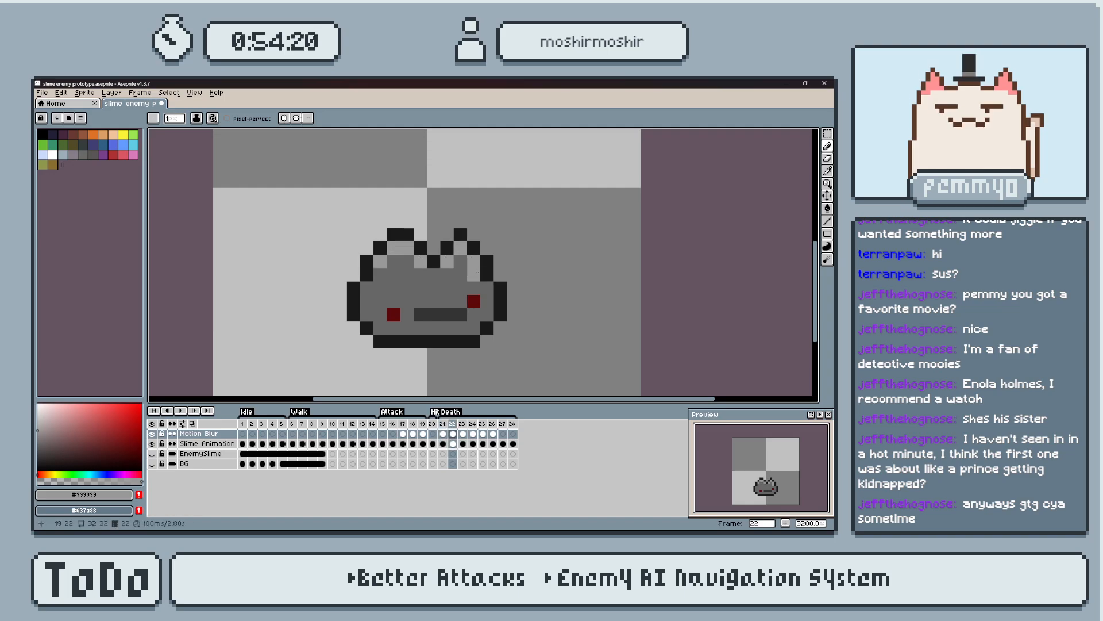
Paint #999999 highlights on frame 23 along the inner edges of the split and the right half's top and outer side.
key(Right)
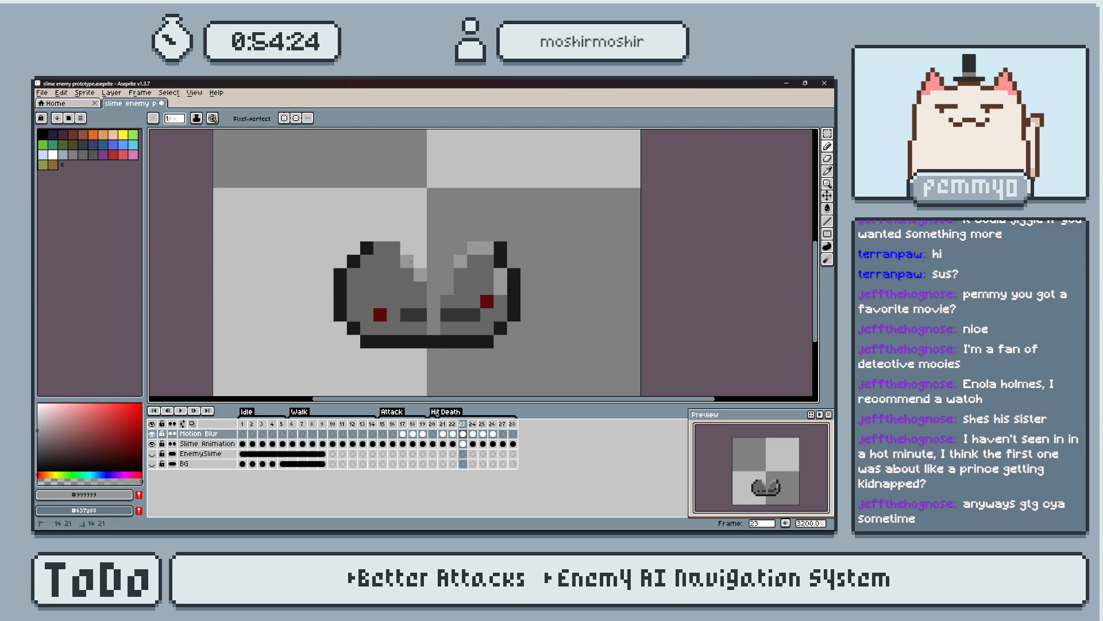
key(Left)
key(Right)
key(Right)
Paint #999999 highlights on frame 24 along both pieces' tops and the left piece's inner slope, undoing the right piece's slope highlight.
mouse_move(354, 275)
mouse_down()
mouse_move(340, 274)
mouse_move(360, 272)
mouse_up()
drag(487, 287, 499, 276)
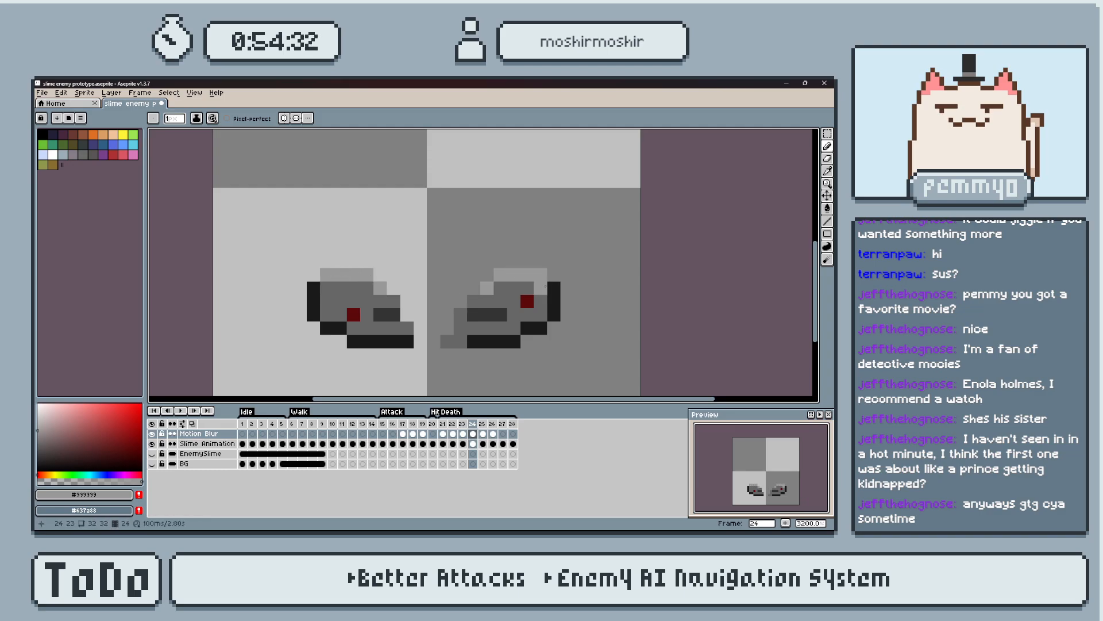
key(ctrl+z)
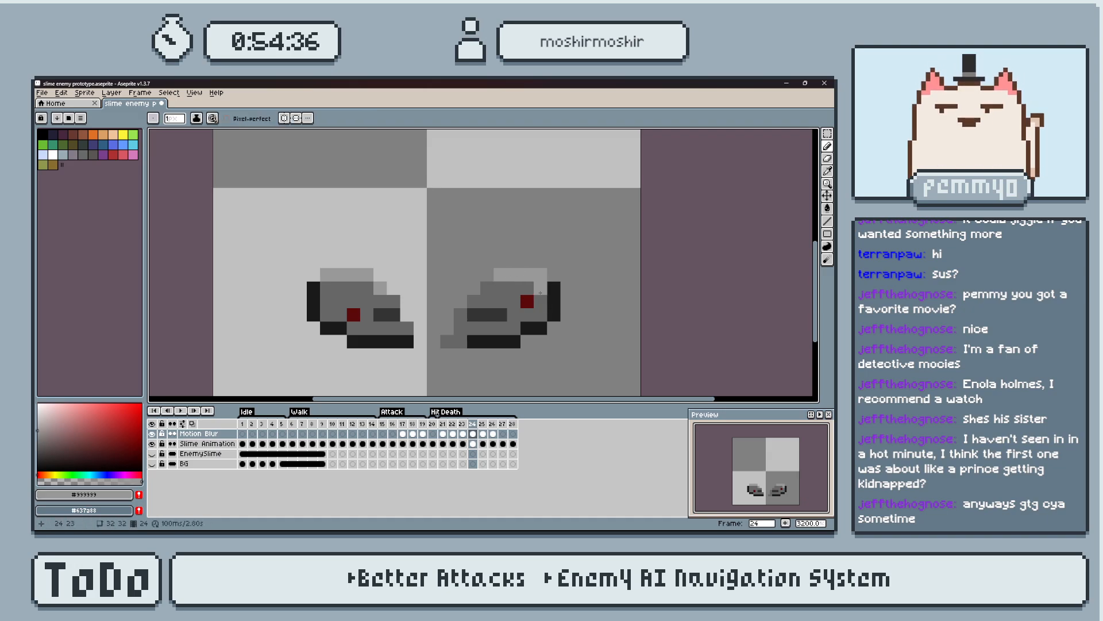
click(354, 327)
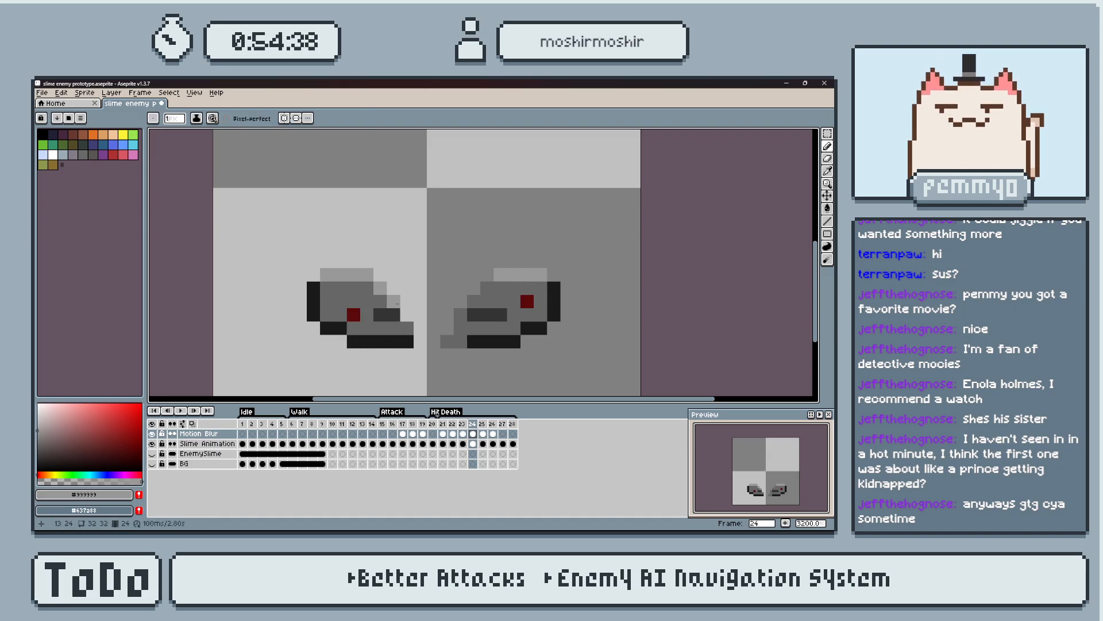
Paint #999999 highlights along the tops and inner slopes of both pieces on frame 25, and on the flattened pieces of frame 26.
key(period)
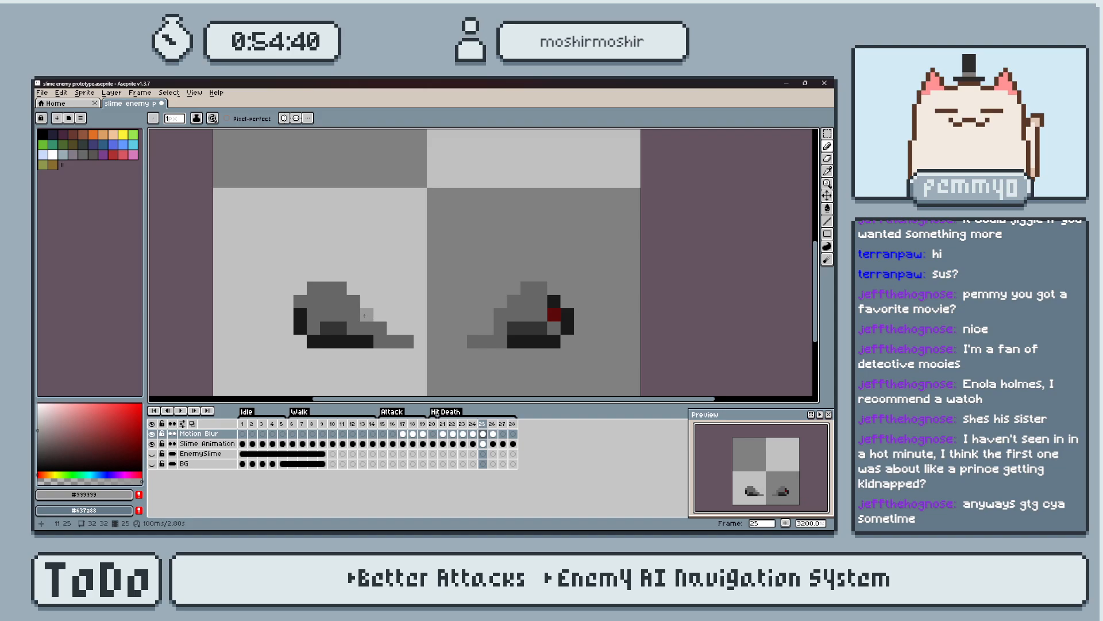
drag(340, 288, 320, 288)
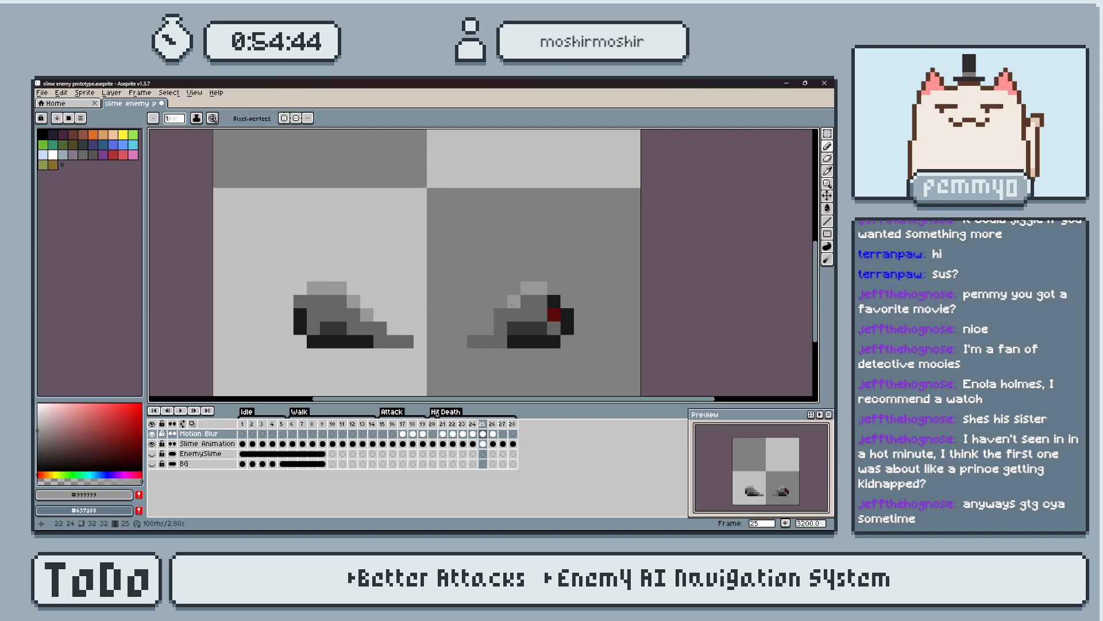
key(period)
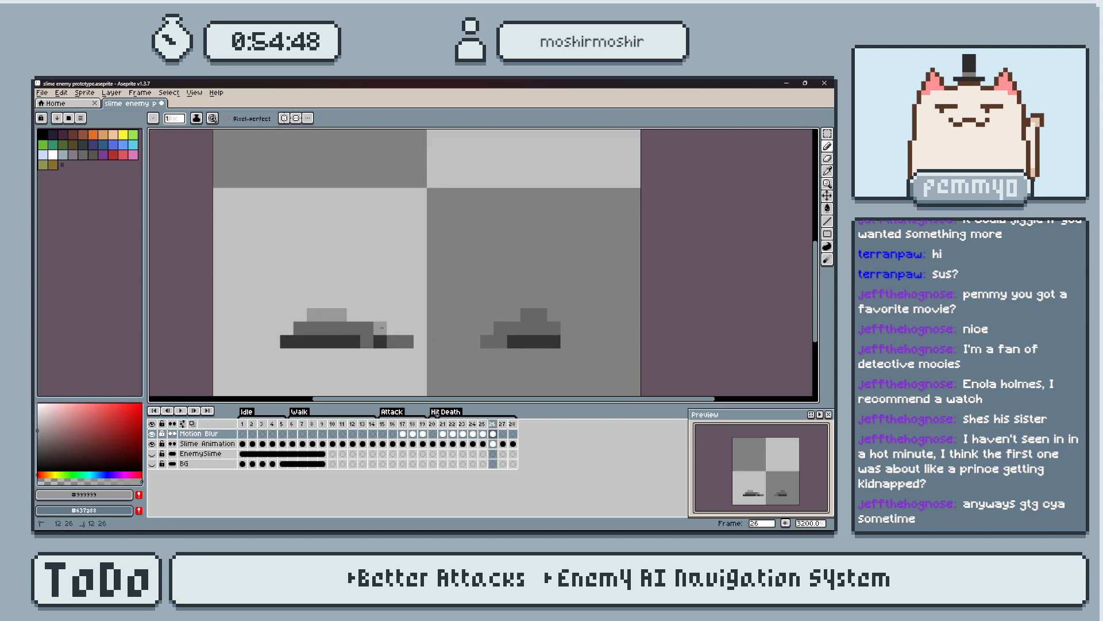
key(ctrl+z)
click(407, 342)
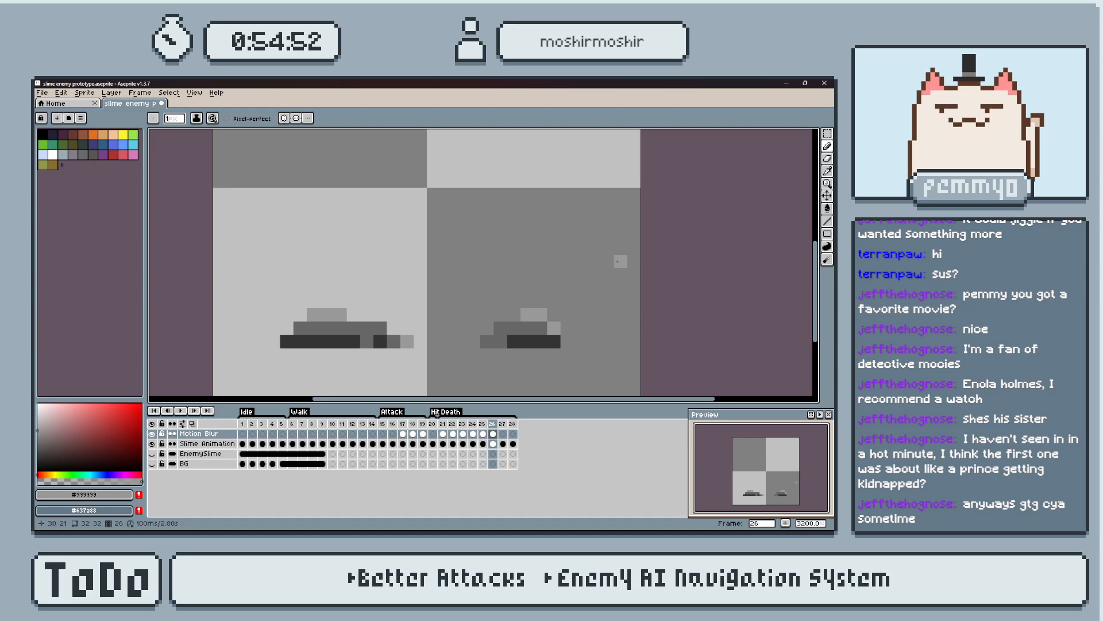
Trim the highlights on frame 26 by repainting the first top pixel of each piece and the right piece's edge pixel in body grey.
key(period)
key(period)
key(comma)
key(comma)
alt+click(541, 328)
click(553, 328)
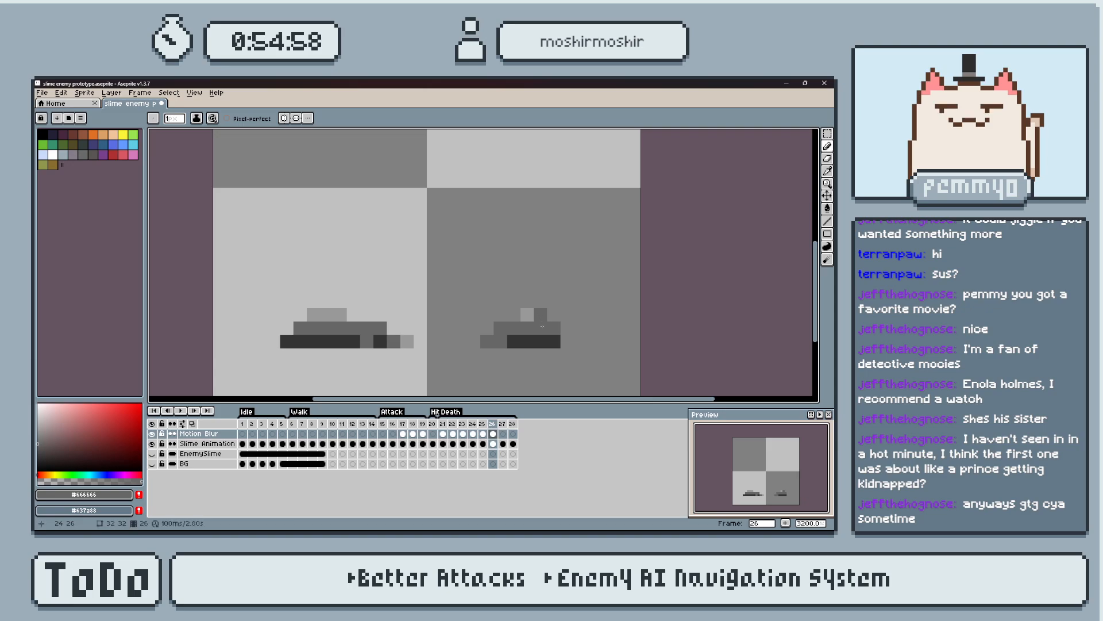
alt+click(529, 317)
click(541, 316)
alt+click(535, 325)
click(528, 316)
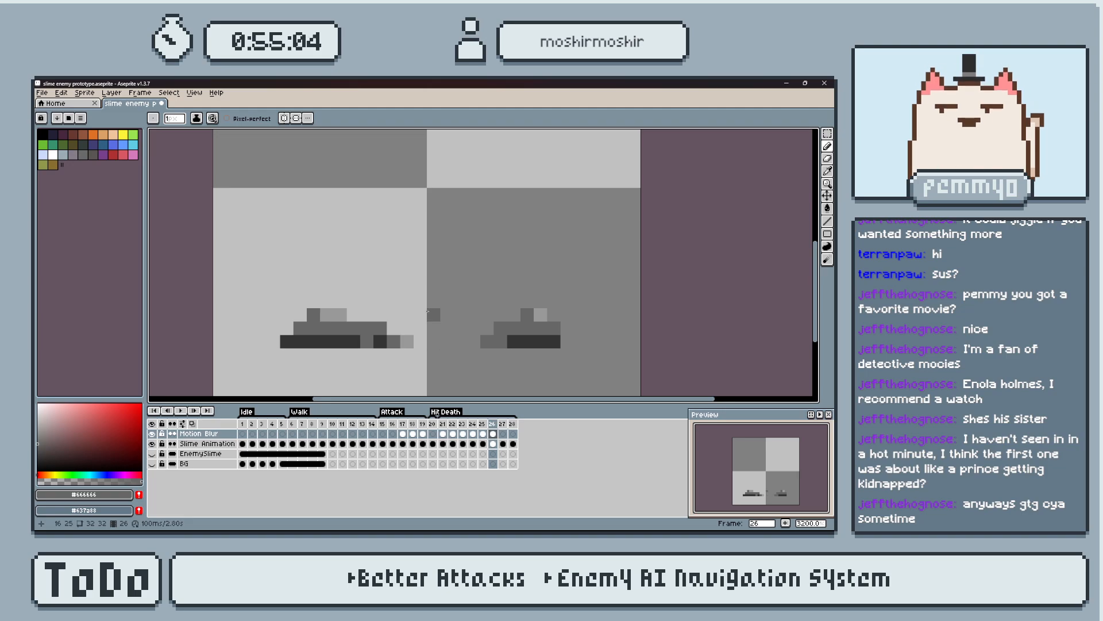
Play the Death animation from frame 21 and step back through its frames to check the new shading.
click(442, 434)
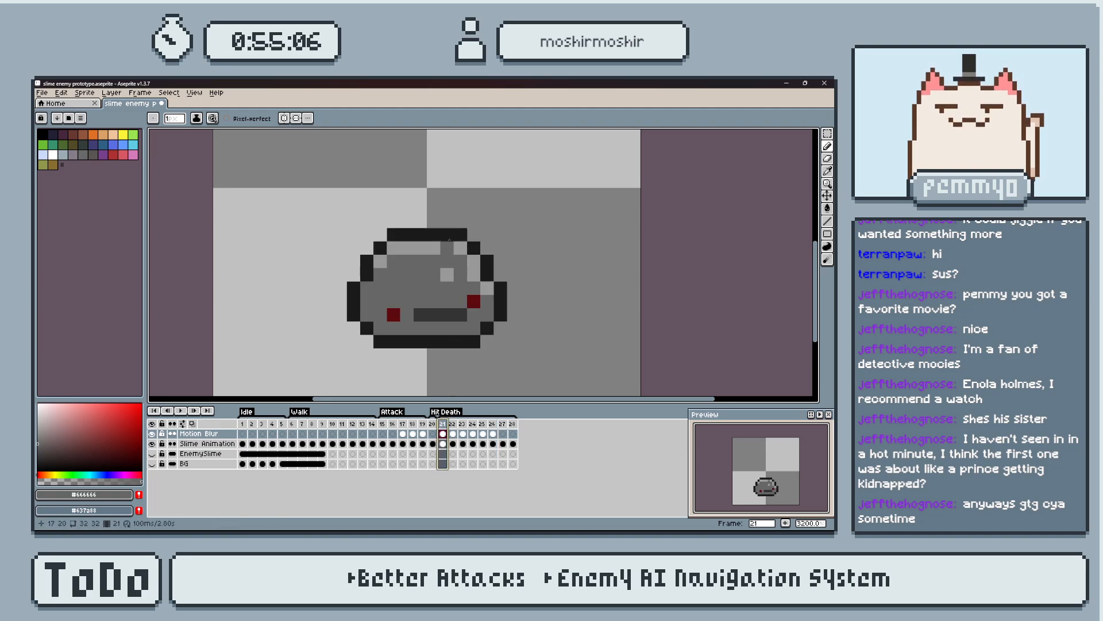
key(Return)
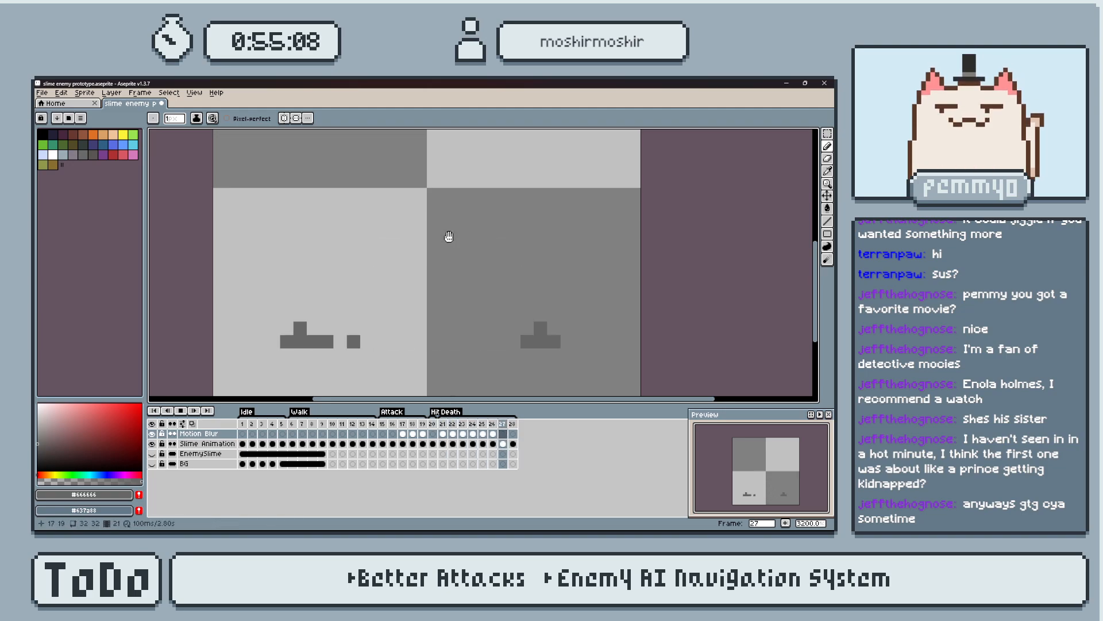
key(Return)
key(Left)
key(Left)
key(Right)
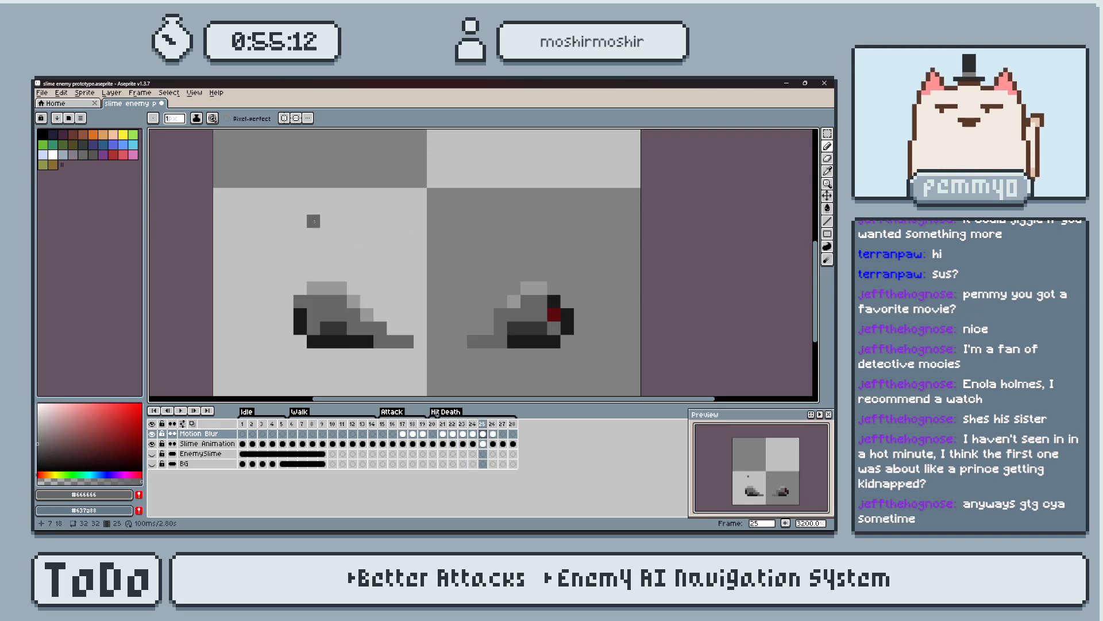
Paint the tail of the left piece's bottom edge on frame 25 in #333333, sampled from its mouth.
key(alt)
alt+click(343, 329)
drag(380, 341, 407, 341)
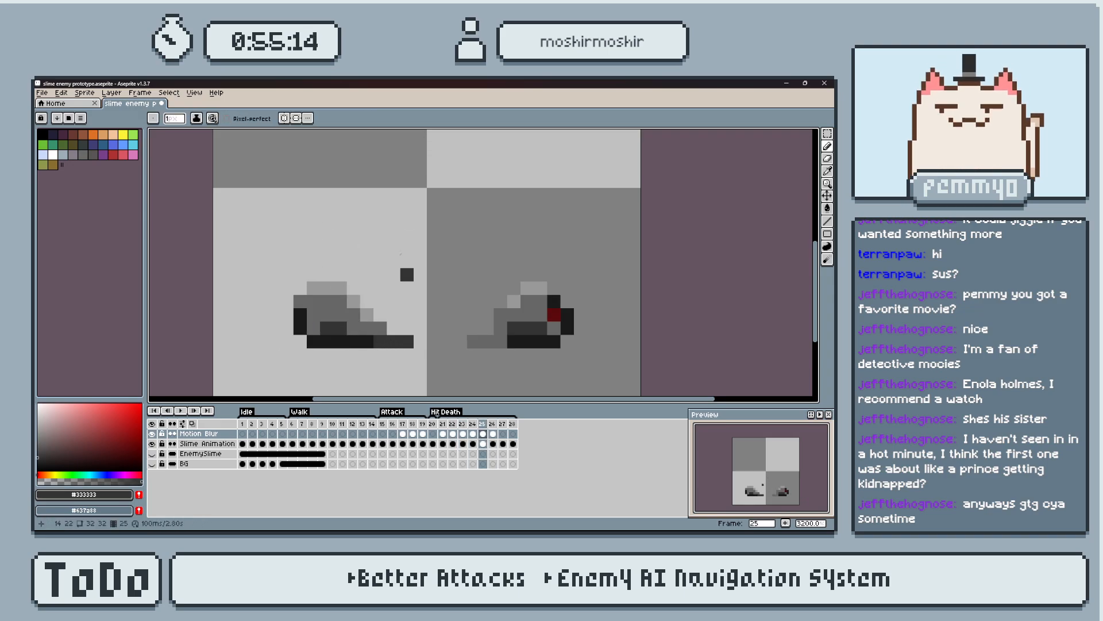
Repaint the light end pixel of the left piece's bottom row on frame 26 in body grey #666666 and replay the animation.
key(Right)
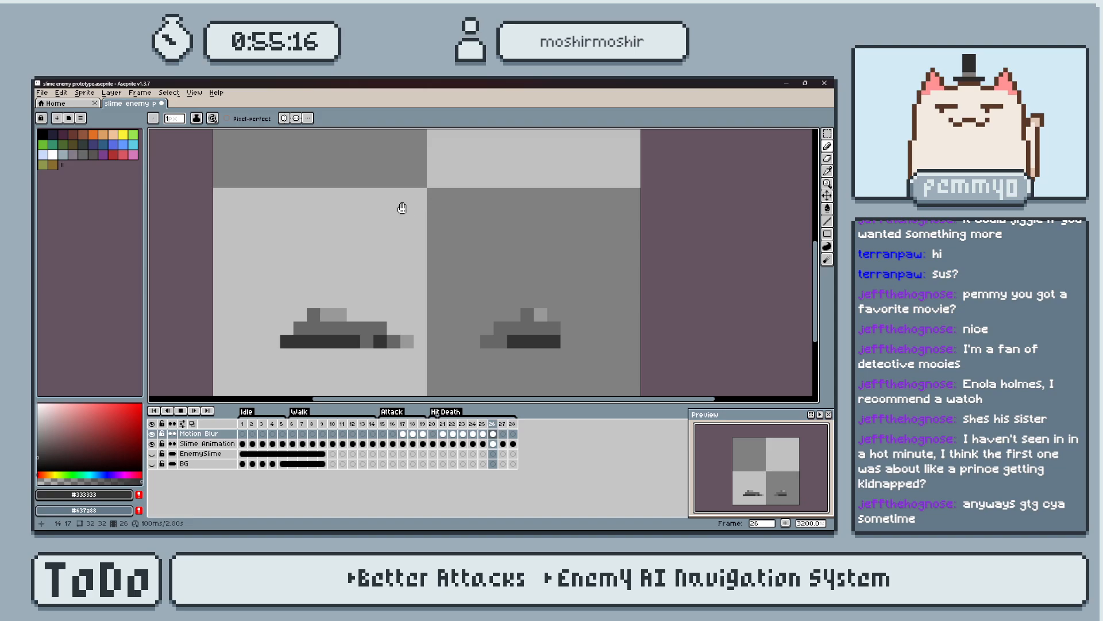
key(Return)
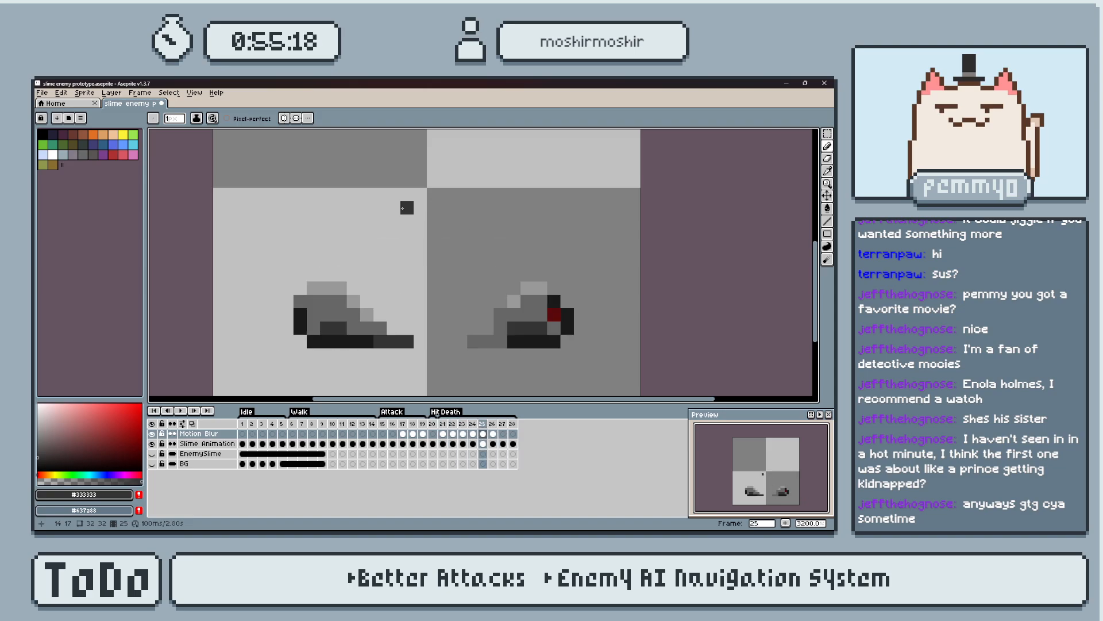
key(Right)
alt+click(403, 338)
key(b)
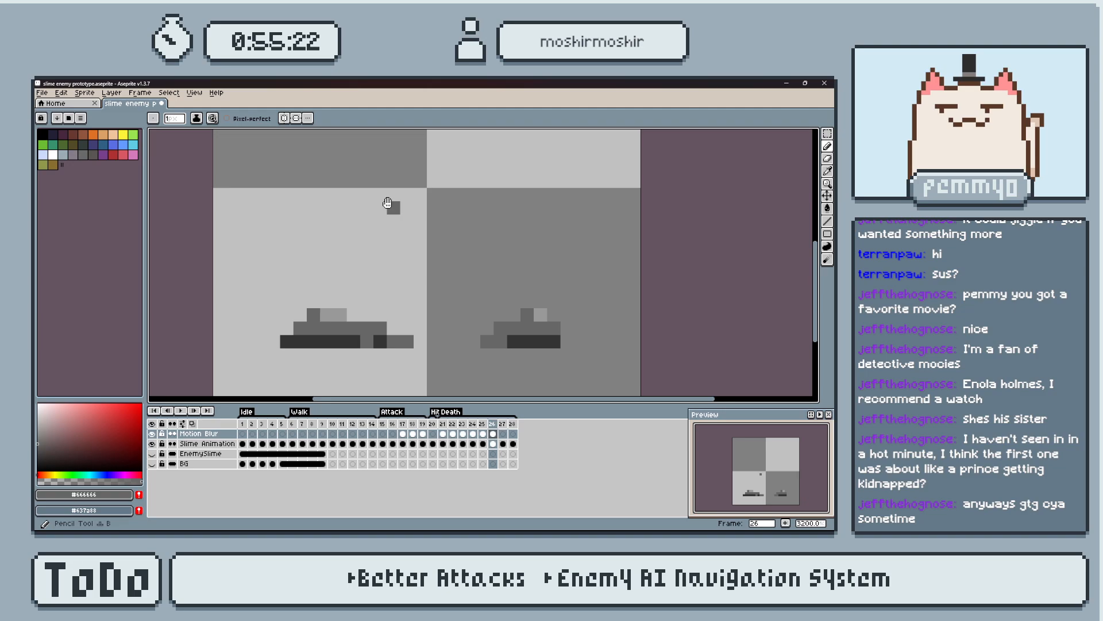
key(Return)
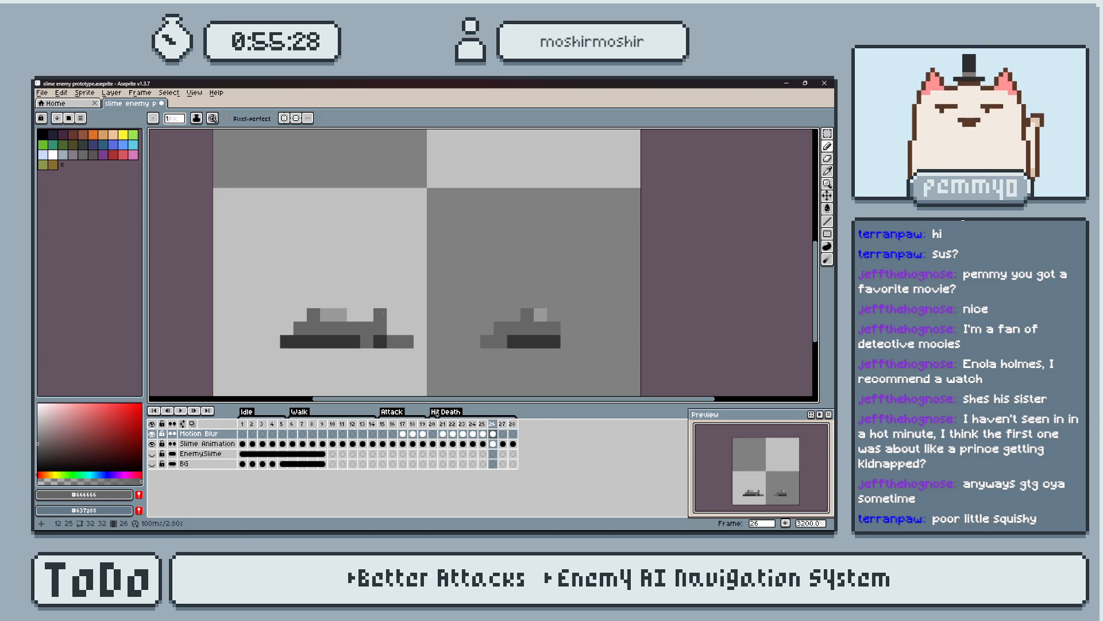
Erase the outermost bottom pixel of frame 26's left piece from the Motion Blur and Slime Animation layers.
key(e)
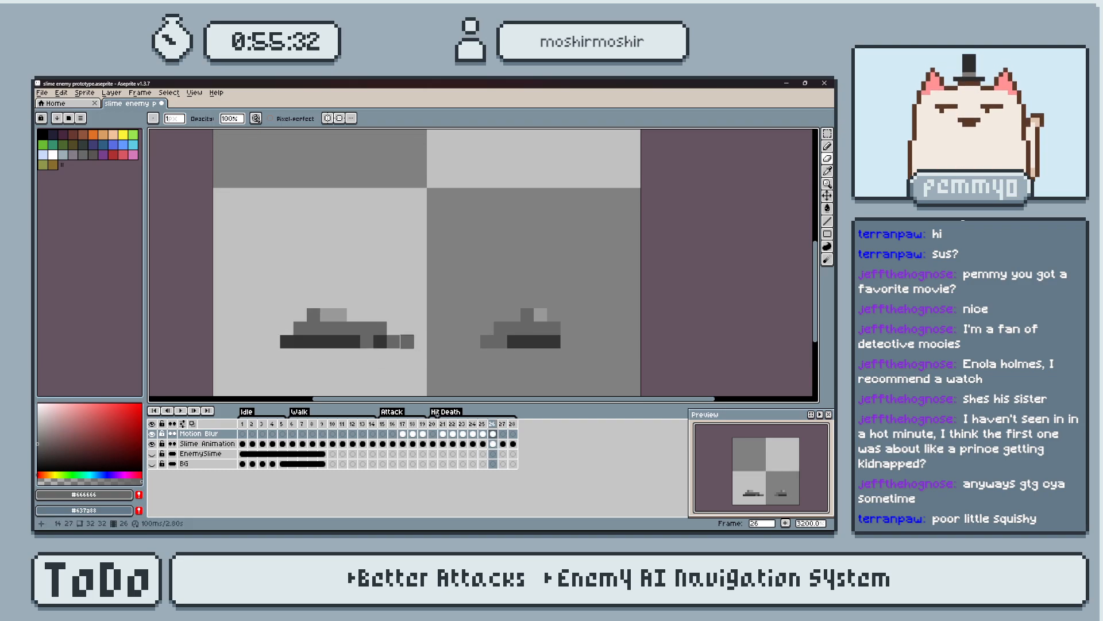
click(493, 444)
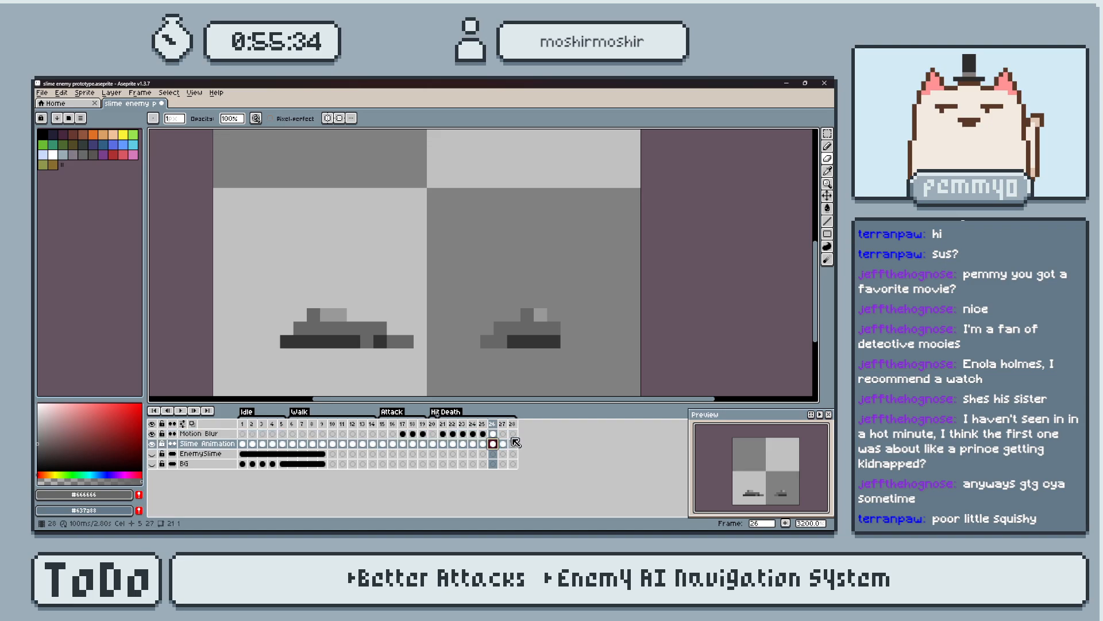
click(407, 341)
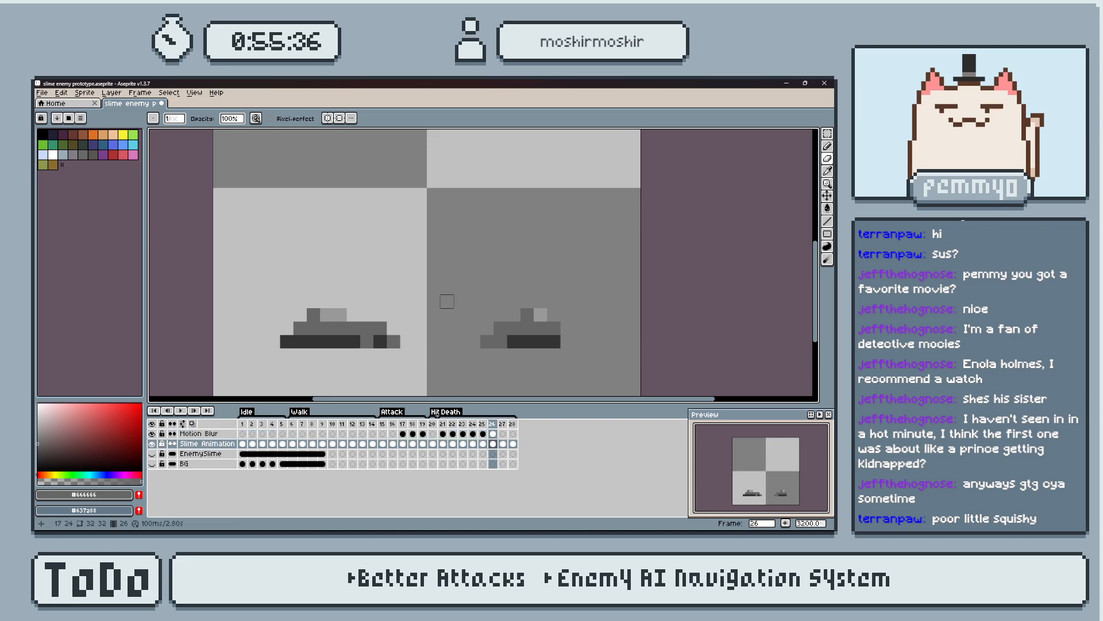
Hide the Slime Animation layer and examine which face and highlight details sit on Motion Blur across frames 21 to 26.
key(Left)
key(Left)
key(Left)
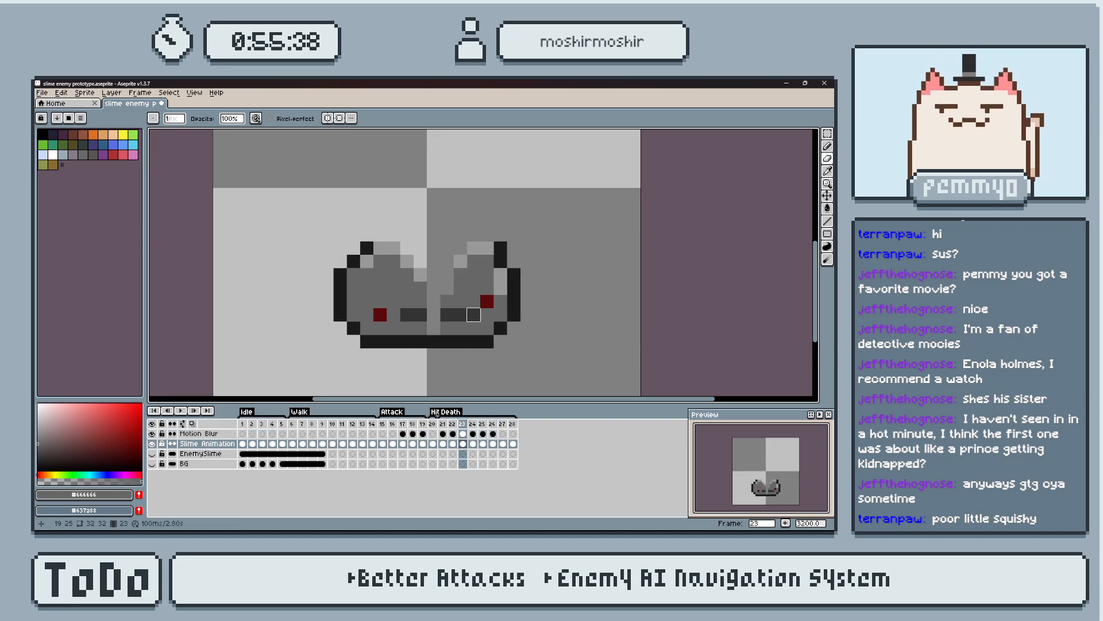
click(152, 444)
key(Right)
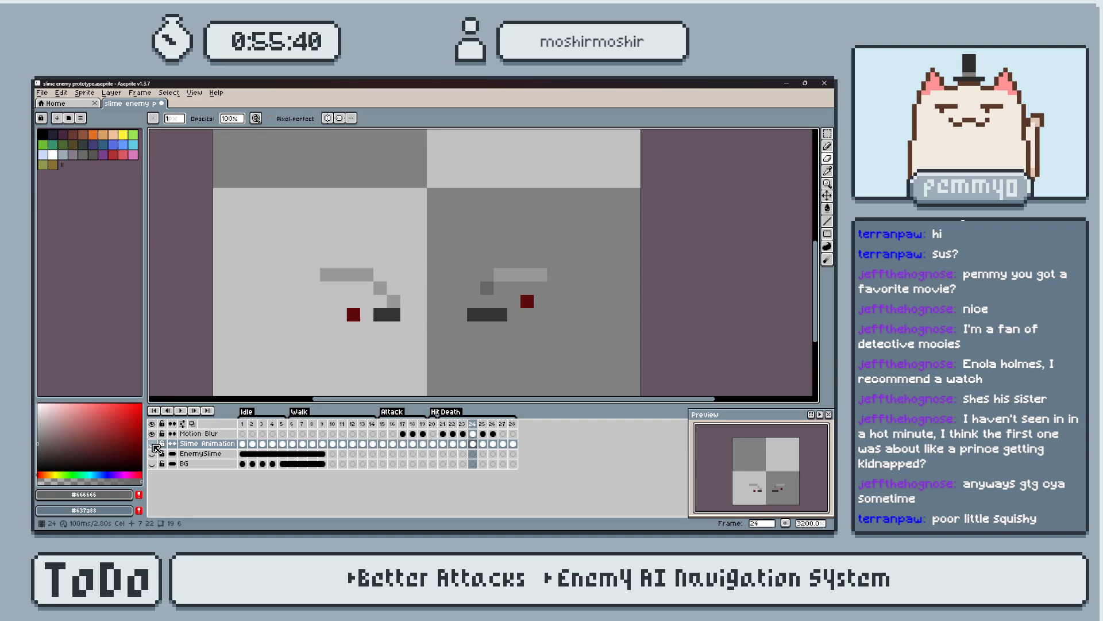
key(Left)
key(Left)
key(Left)
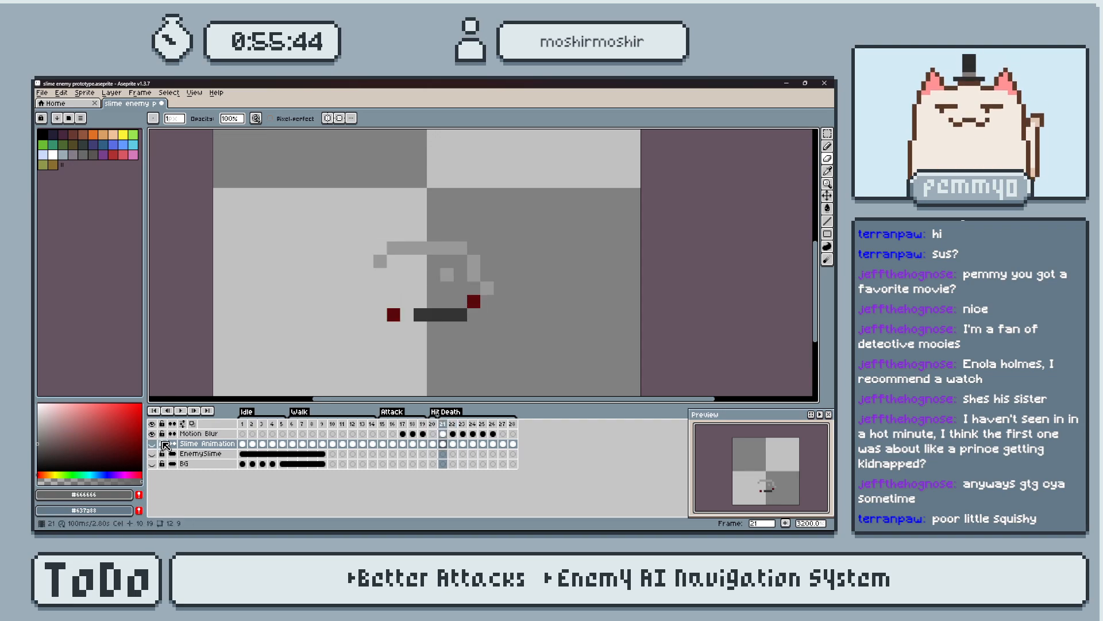
key(Right)
key(Right)
key(Right)
key(Right)
key(Right)
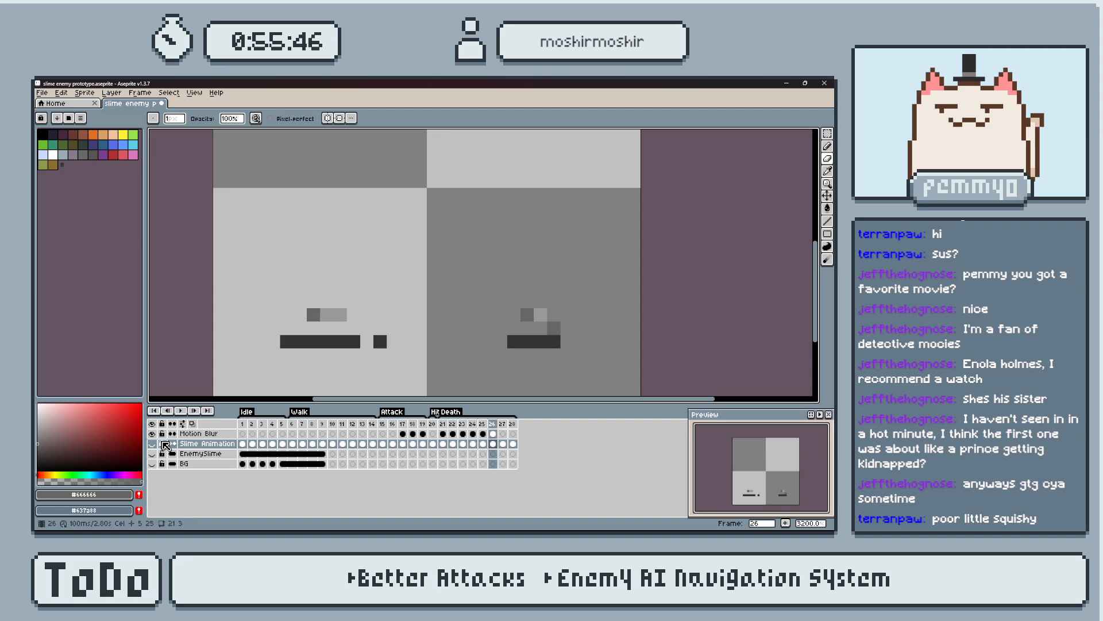
key(Left)
key(Left)
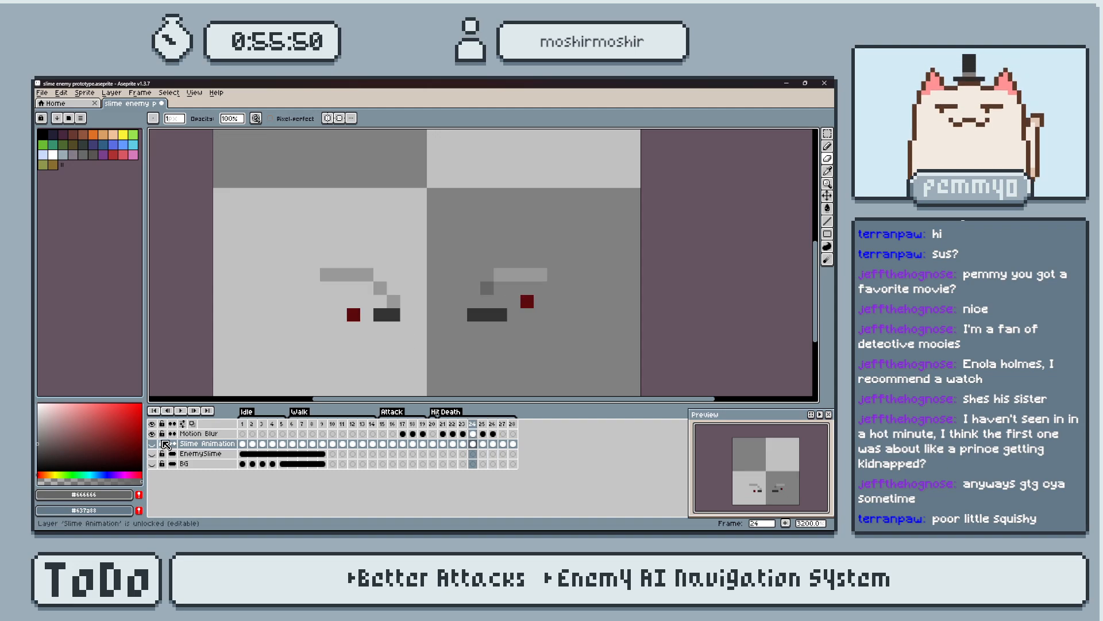
key(Left)
key(Left)
key(Left)
key(Right)
key(Right)
key(Right)
key(Right)
key(Left)
key(Left)
key(Left)
key(Left)
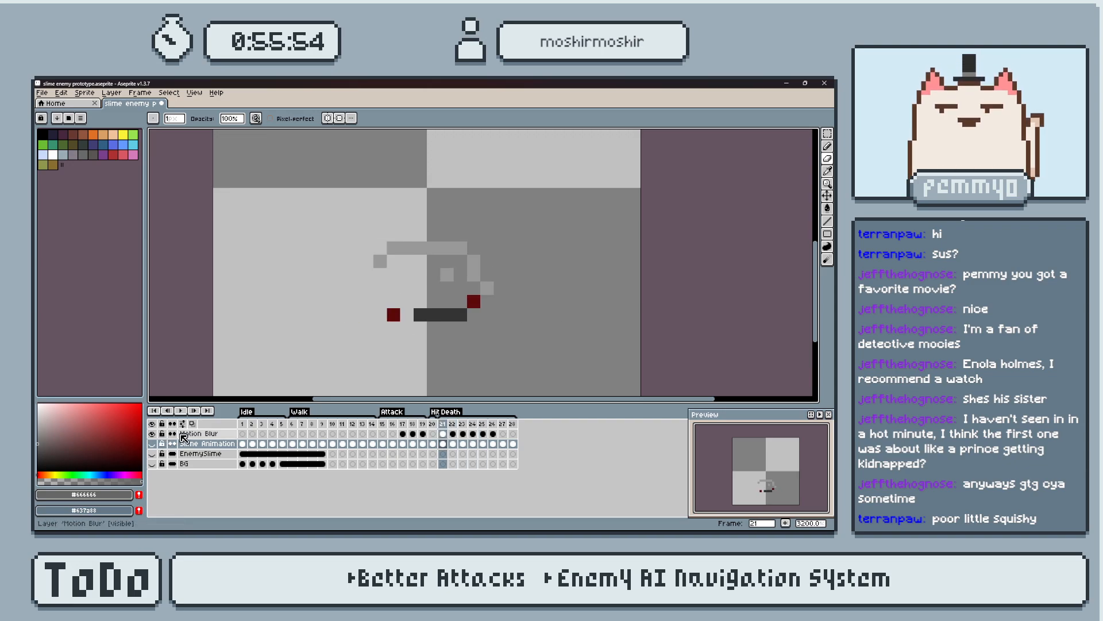
Marquee-select the area around the slime on frame 21 and show the Slime Animation layer again.
key(m)
drag(266, 160, 522, 349)
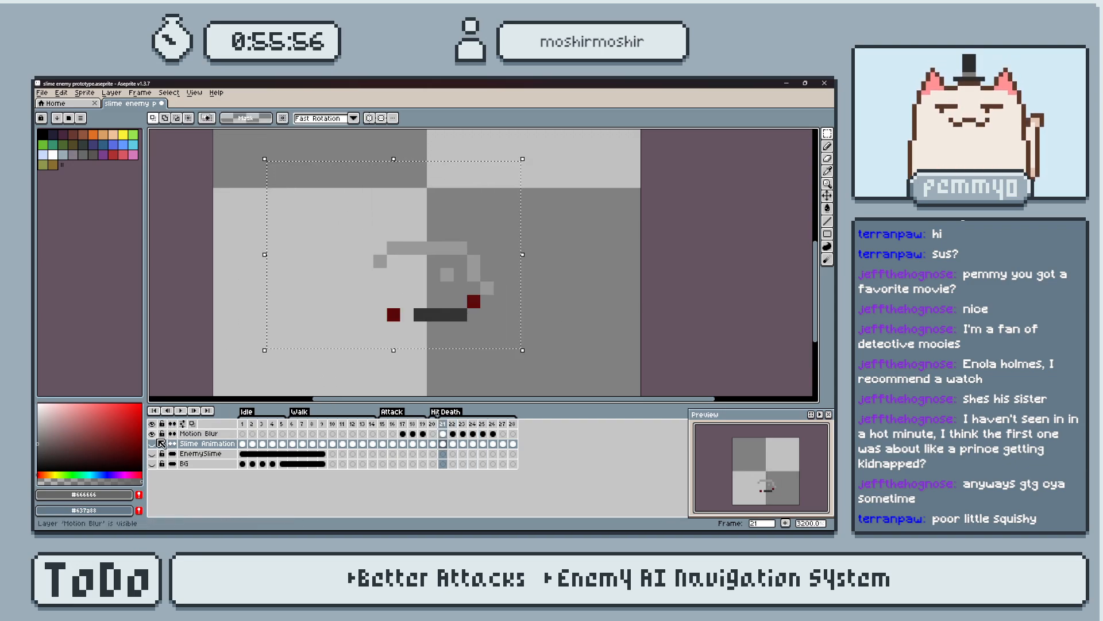
click(152, 444)
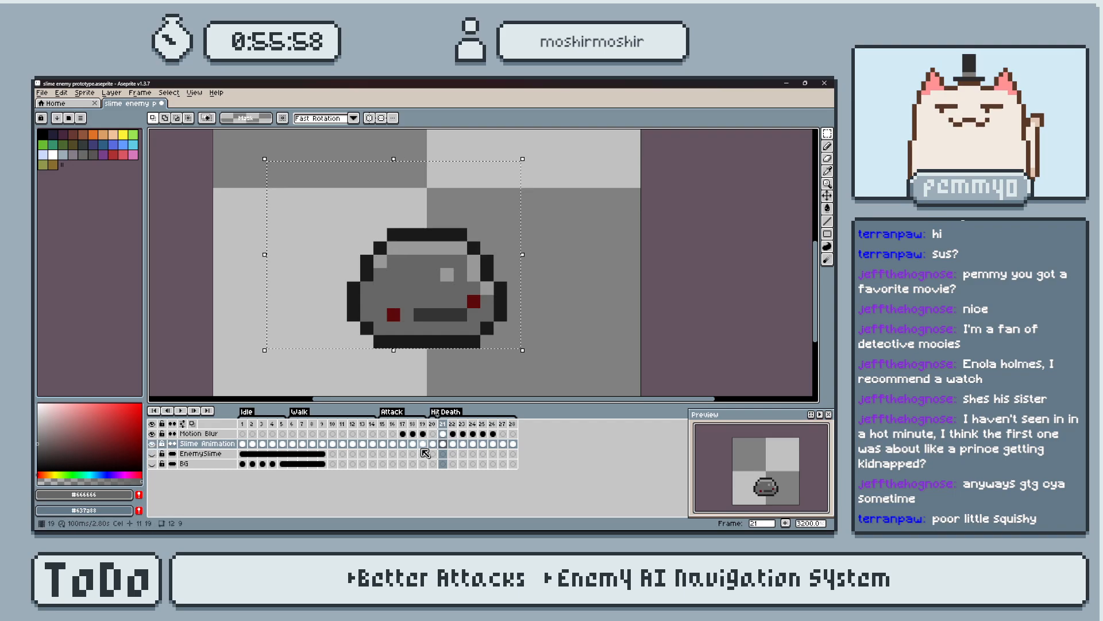
click(444, 434)
click(443, 443)
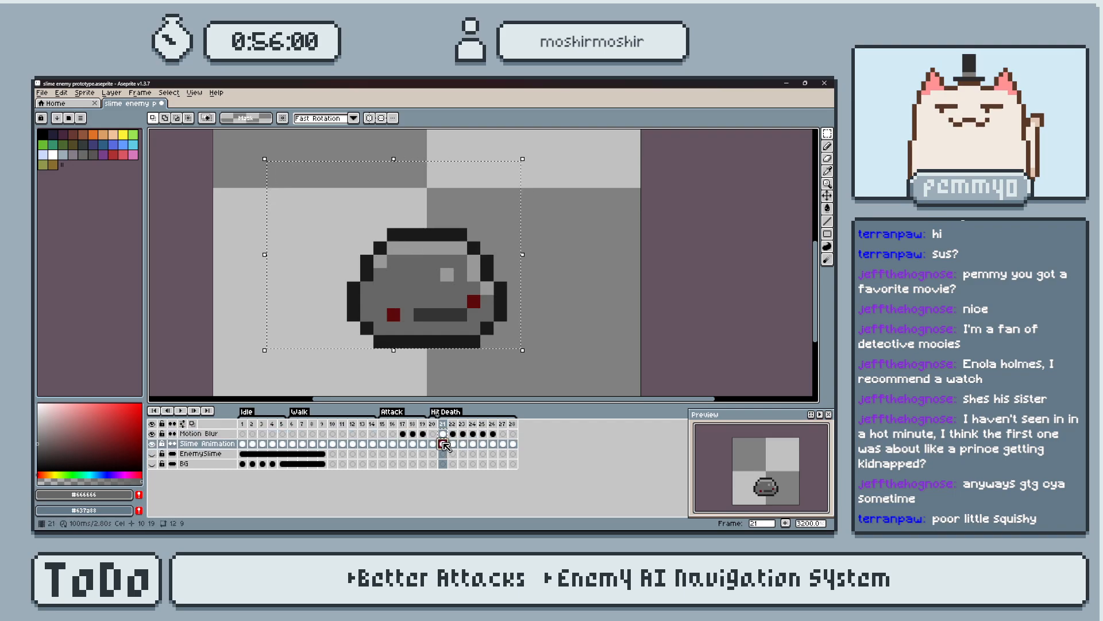
key(Delete)
key(ctrl+z)
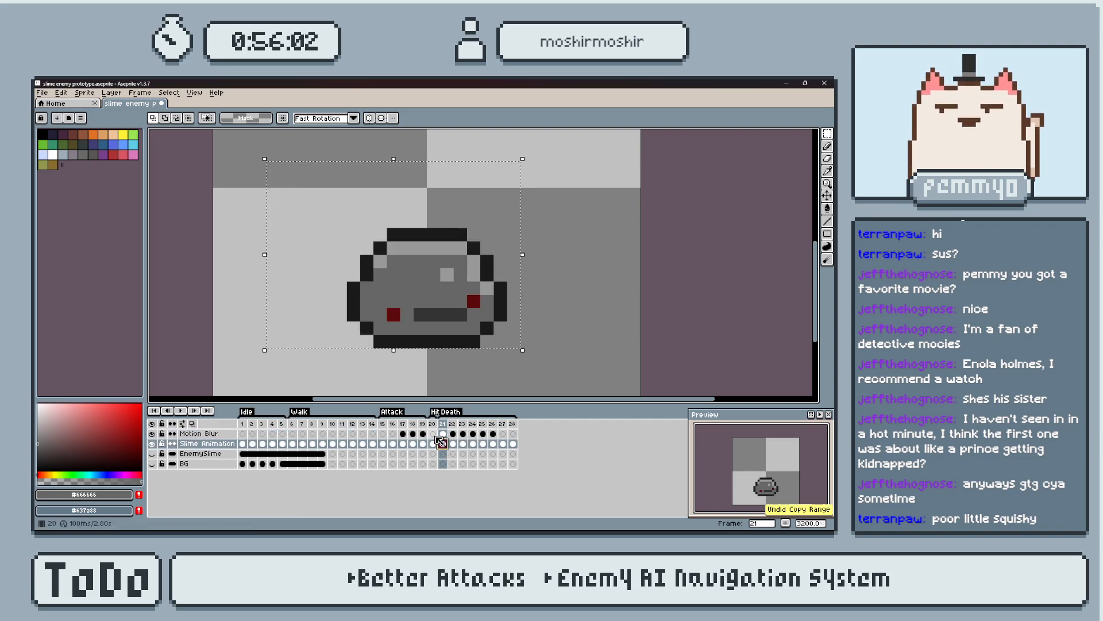
Copy the selected Motion Blur details on frames 21, 22 and 23 onto the Slime Animation layer of the same frames.
click(443, 433)
click(443, 444)
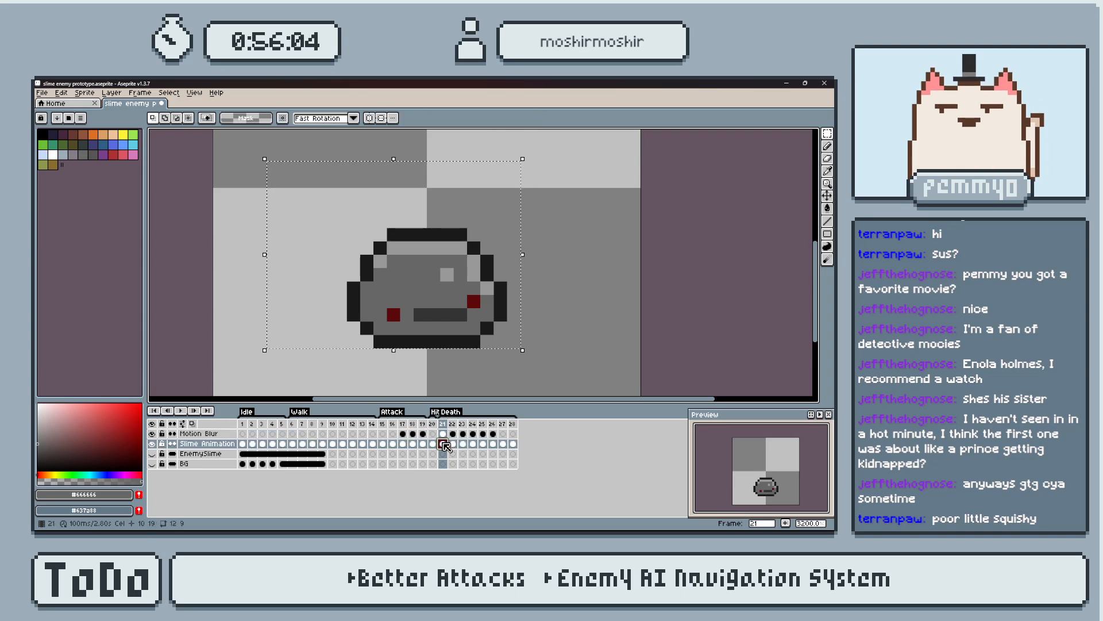
click(453, 434)
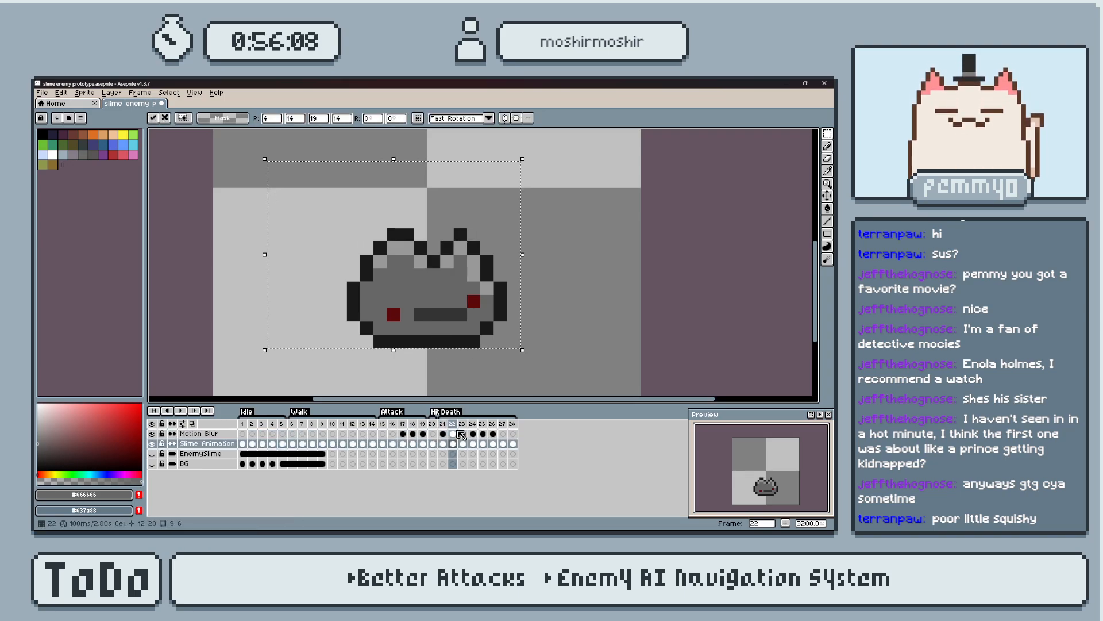
click(462, 434)
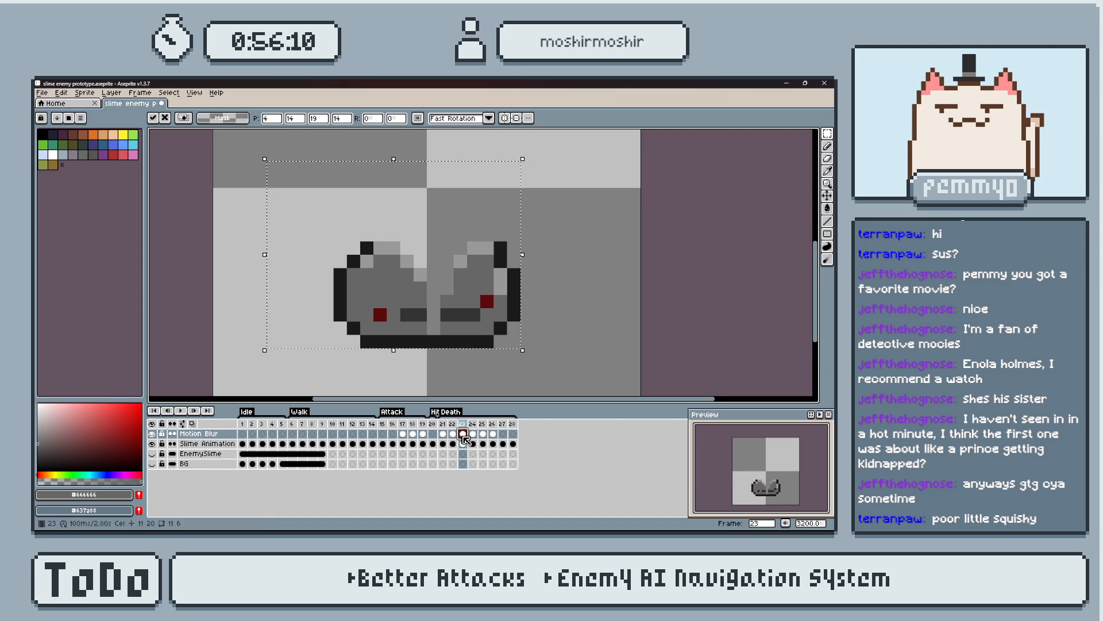
click(463, 443)
Reselect the area around both pieces and copy the Motion Blur details of frames 24, 25 and 26 onto Slime Animation.
click(472, 434)
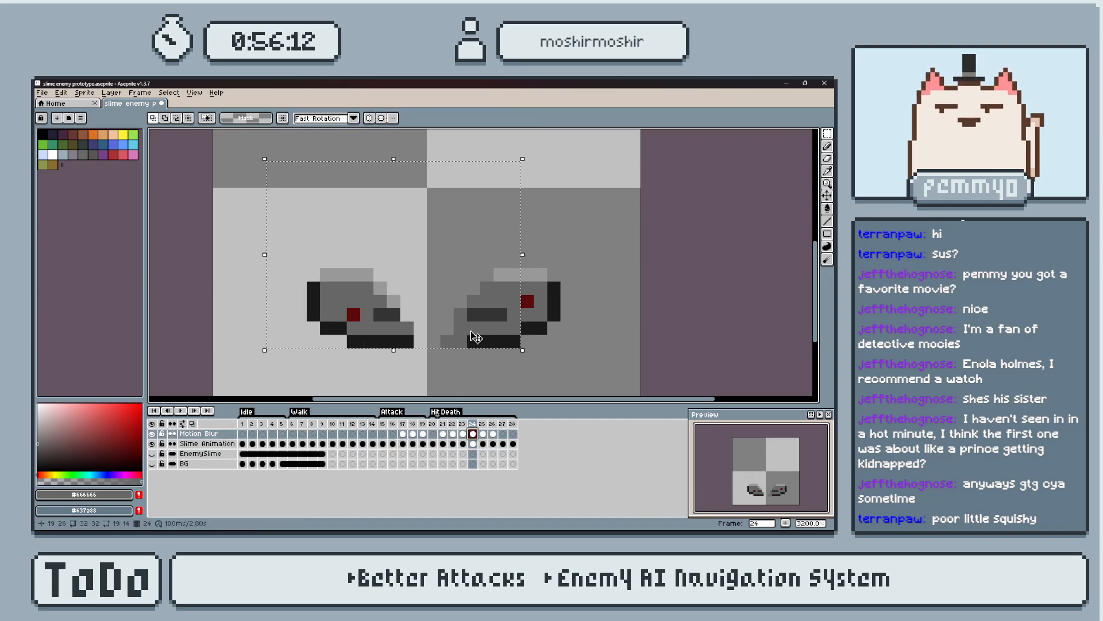
key(ctrl+d)
drag(247, 247, 570, 356)
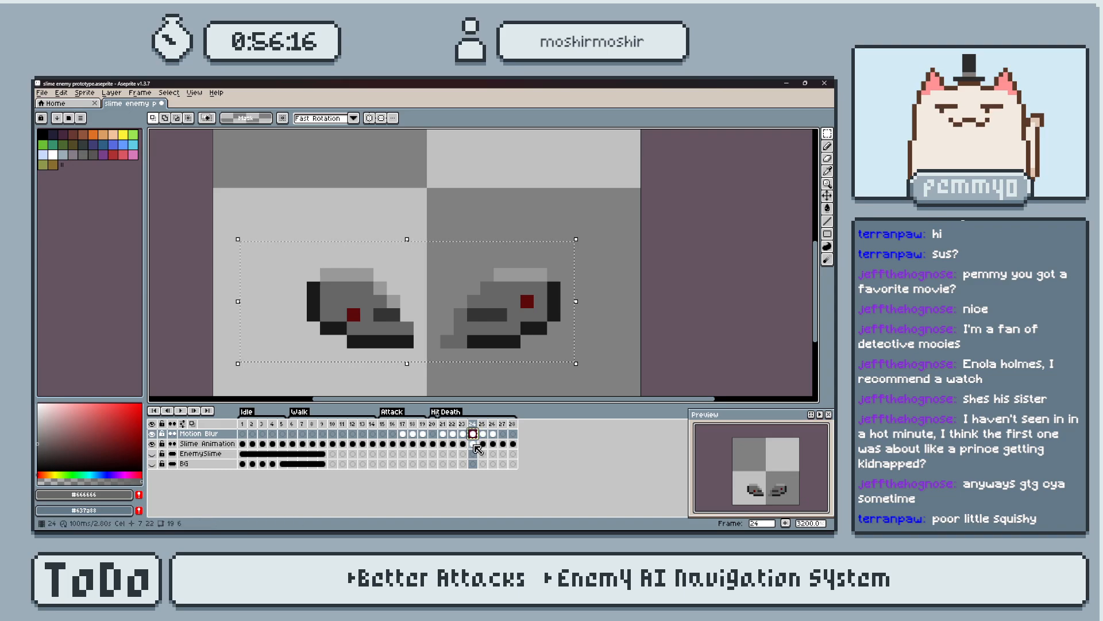
click(473, 444)
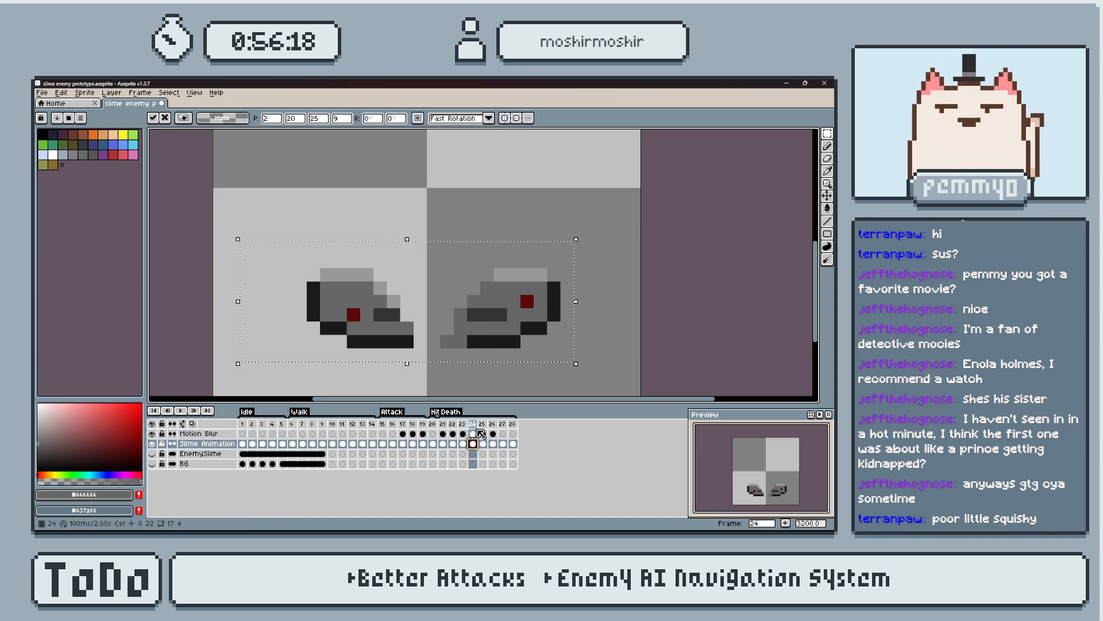
click(473, 434)
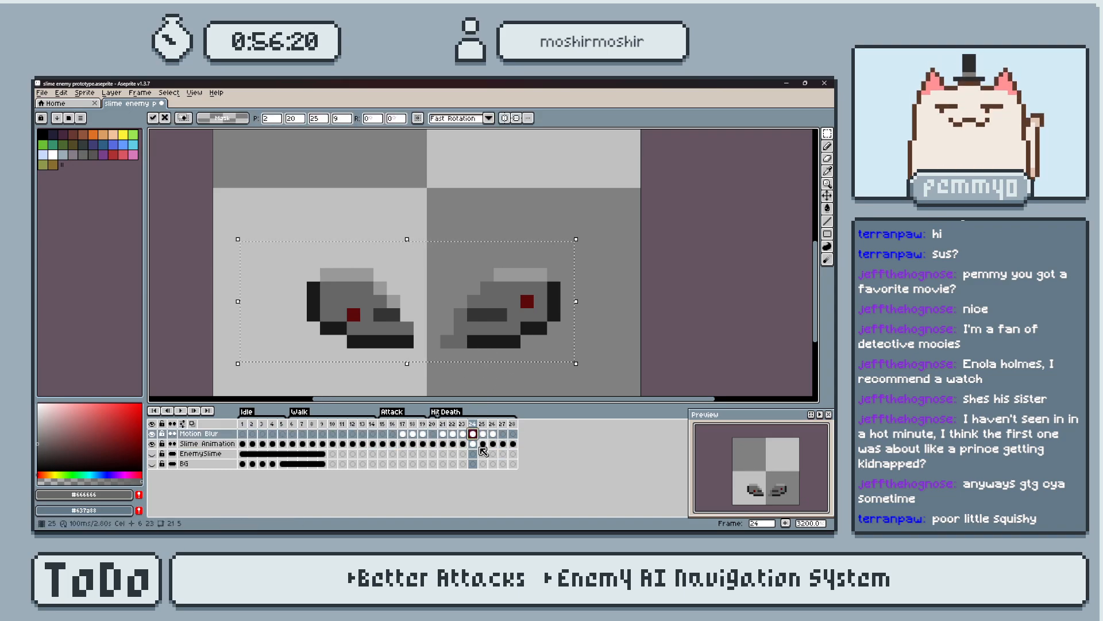
click(473, 443)
click(483, 443)
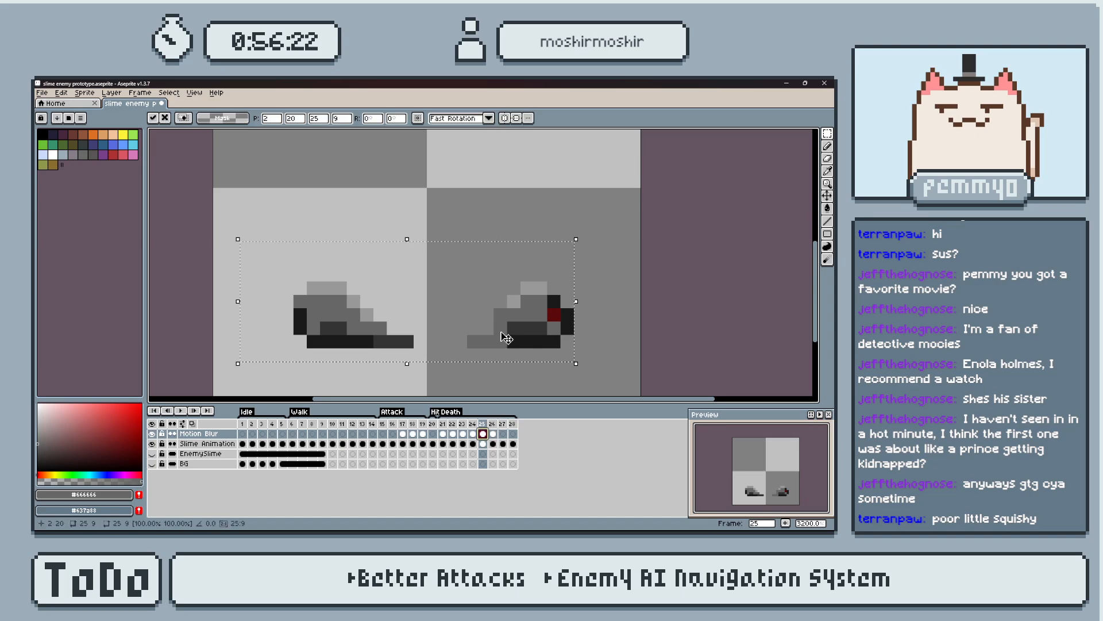
click(494, 444)
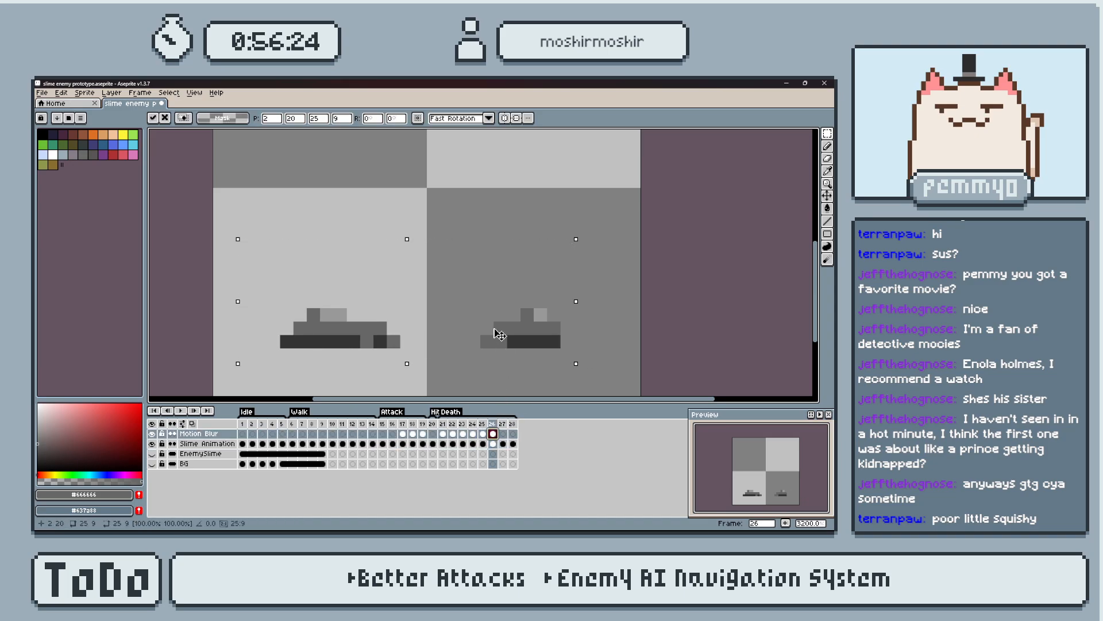
Clear the Motion Blur cels of frames 21 to 26 and check the merged frames.
drag(443, 434, 496, 444)
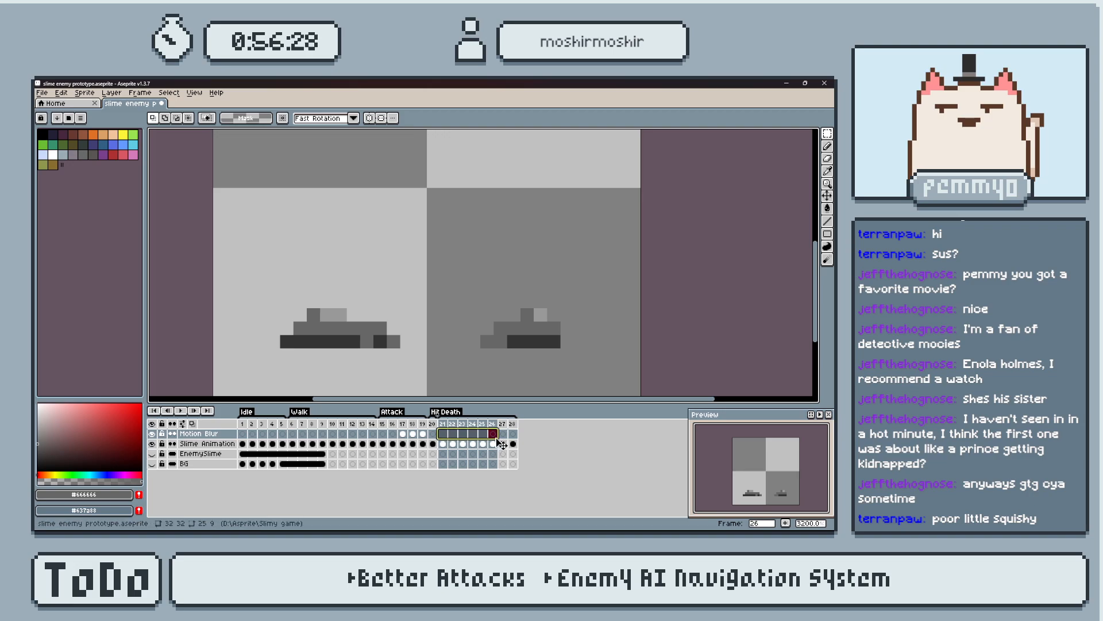
click(443, 434)
key(Right)
key(Right)
key(Right)
key(Right)
key(Right)
key(Right)
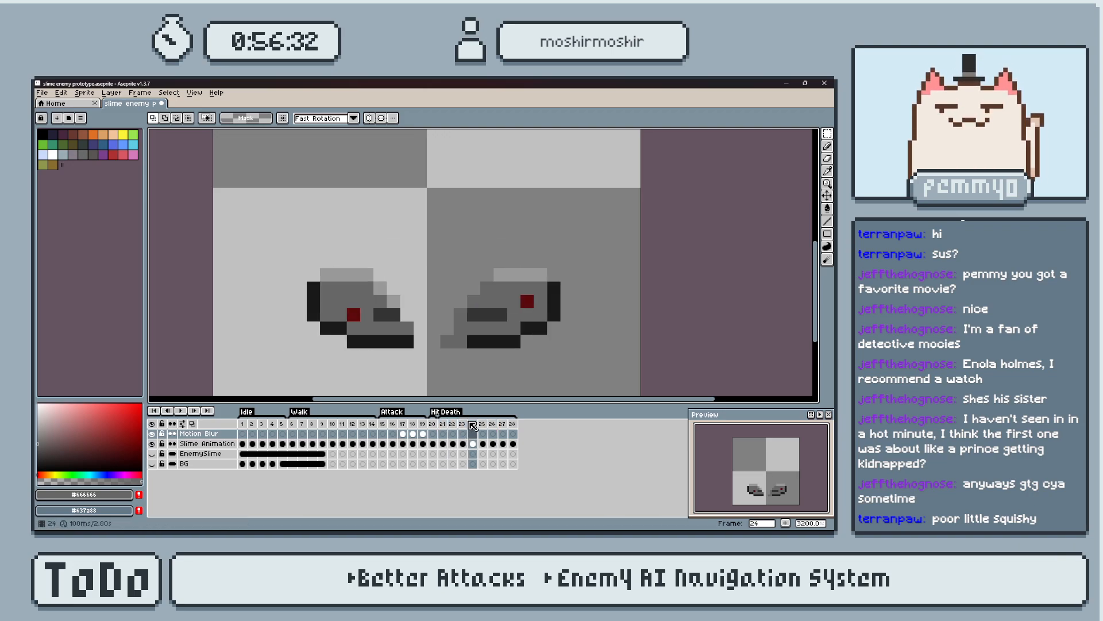
click(470, 427)
Paint a dark red eye pixel beside the left piece's mouth on frame 25, using the right piece's eye colour.
key(Left)
key(Right)
alt+click(554, 314)
key(b)
click(315, 326)
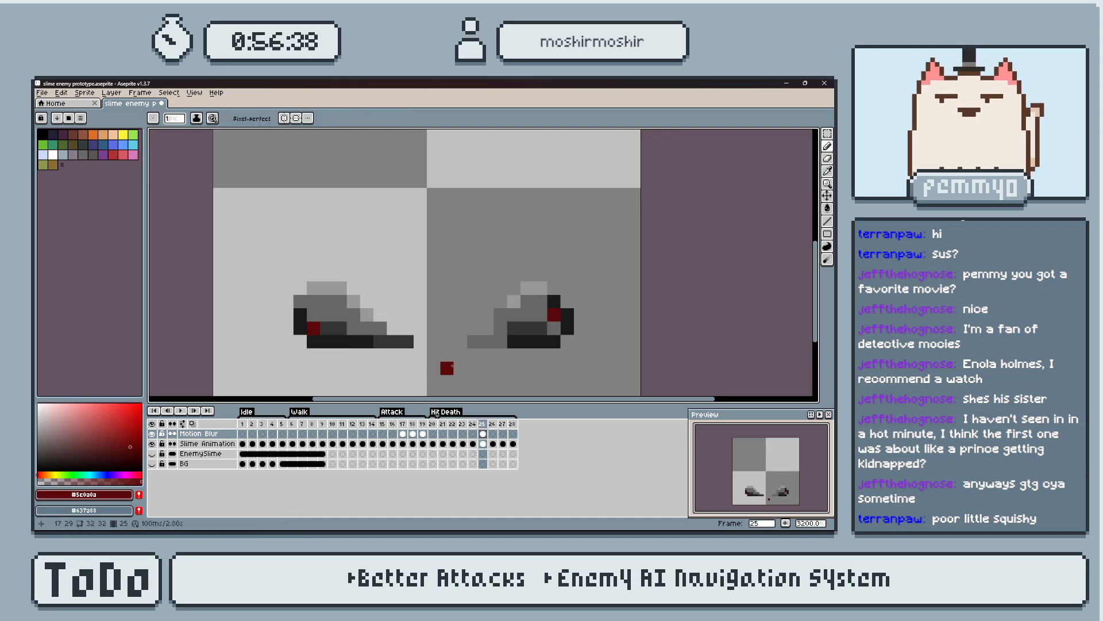
Try a dark red eye pixel at the outer edge of the right piece on frame 26 and play the Death animation from frame 21.
key(Right)
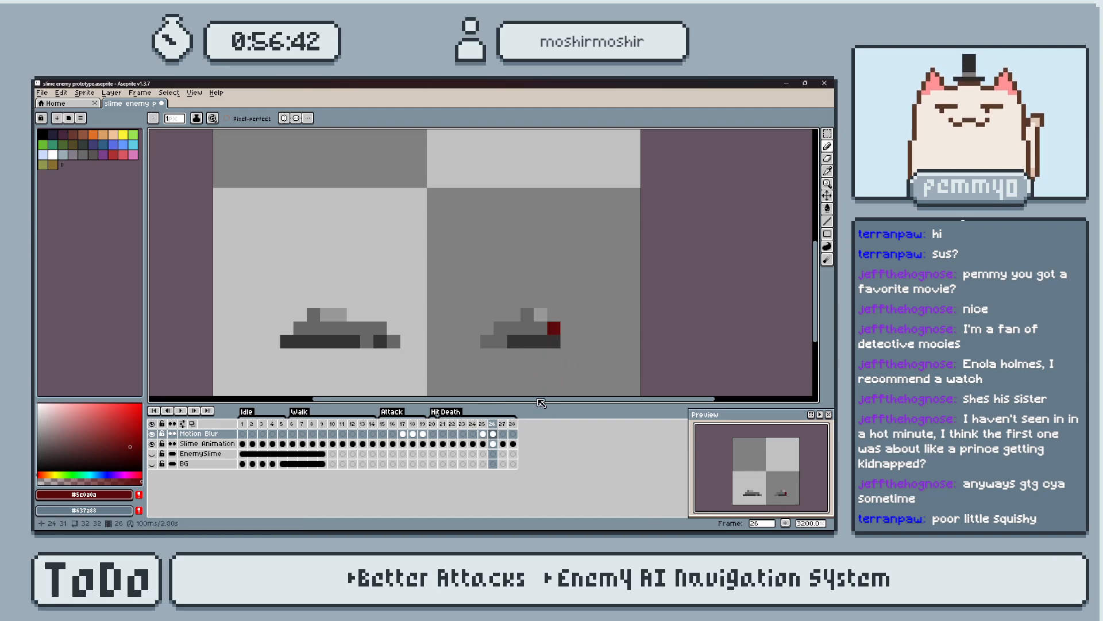
click(442, 424)
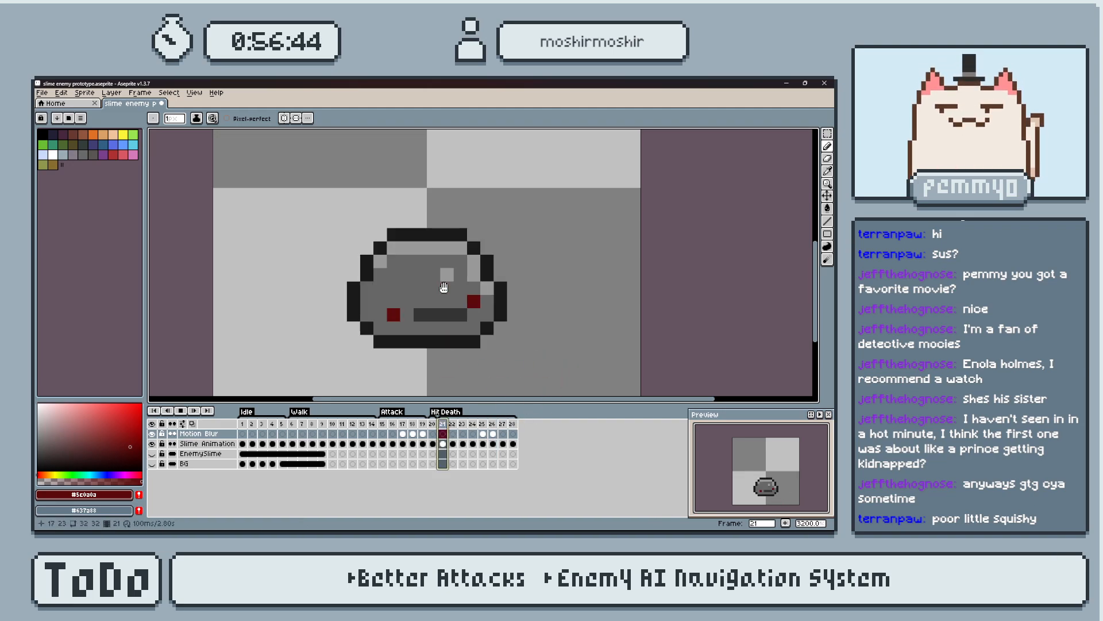
key(Return)
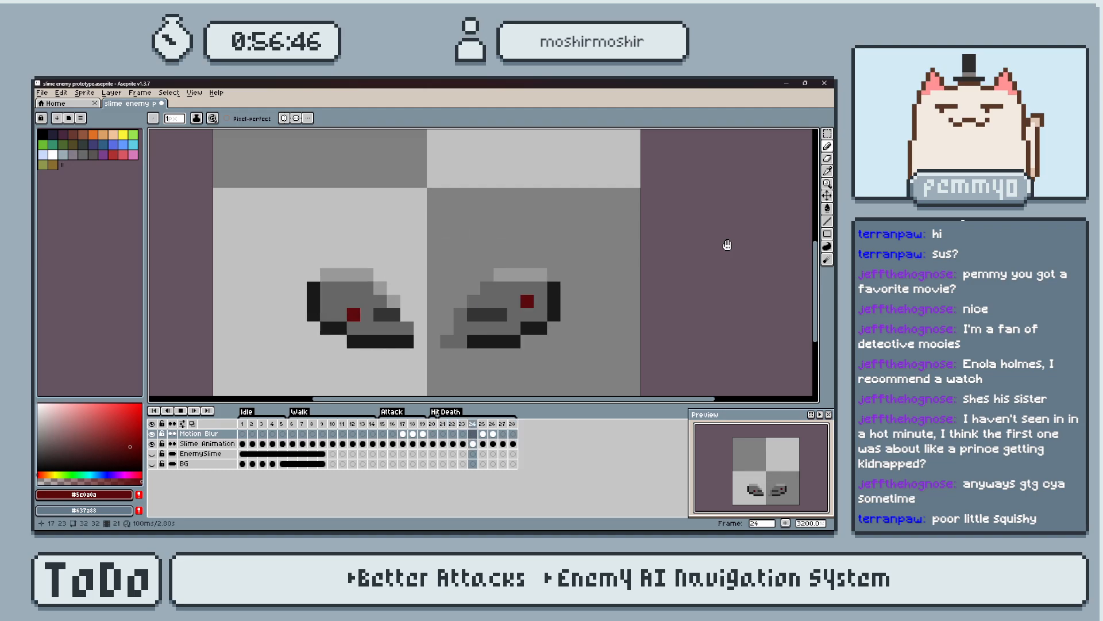
key(Return)
Repaint the right piece's red eye pixel on frame 26 in body grey #666666 and return to frame 21.
key(i)
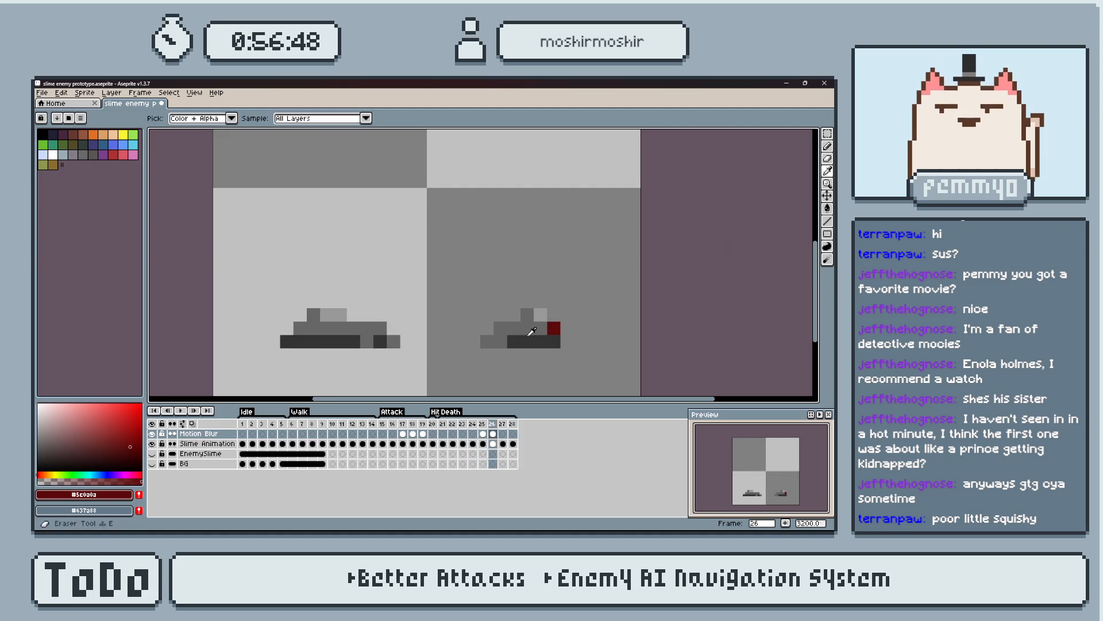
alt+click(530, 333)
key(b)
click(554, 328)
click(442, 424)
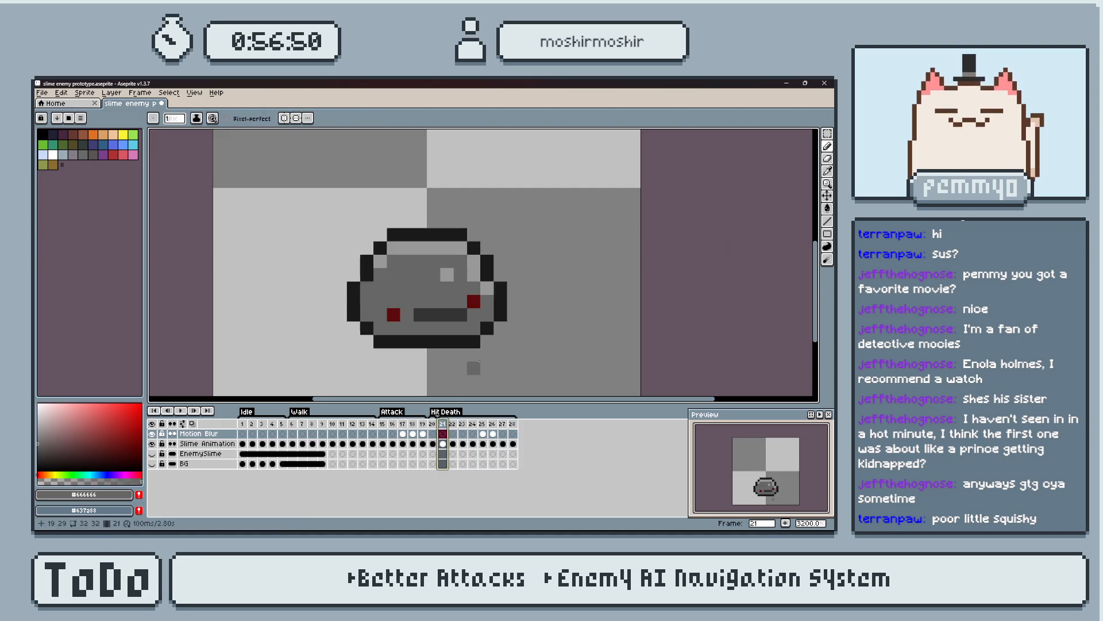
Step back and forth through Death frames 21 to 27 and compare the shapes of the two melting pieces.
key(Right)
key(Right)
key(Right)
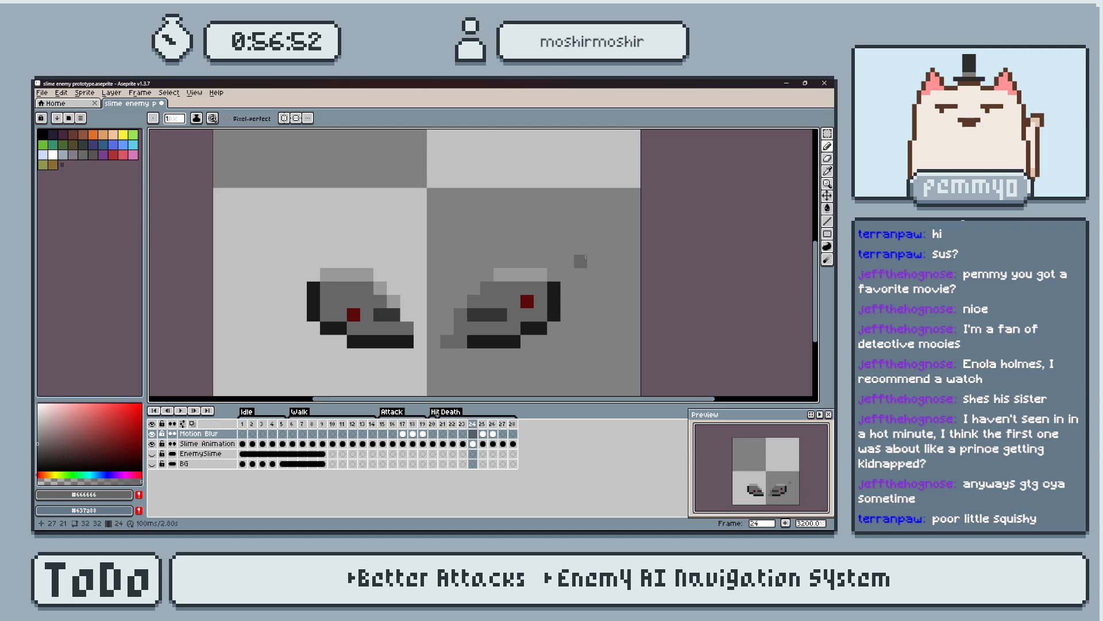
key(Right)
key(Left)
key(Left)
key(Right)
key(Right)
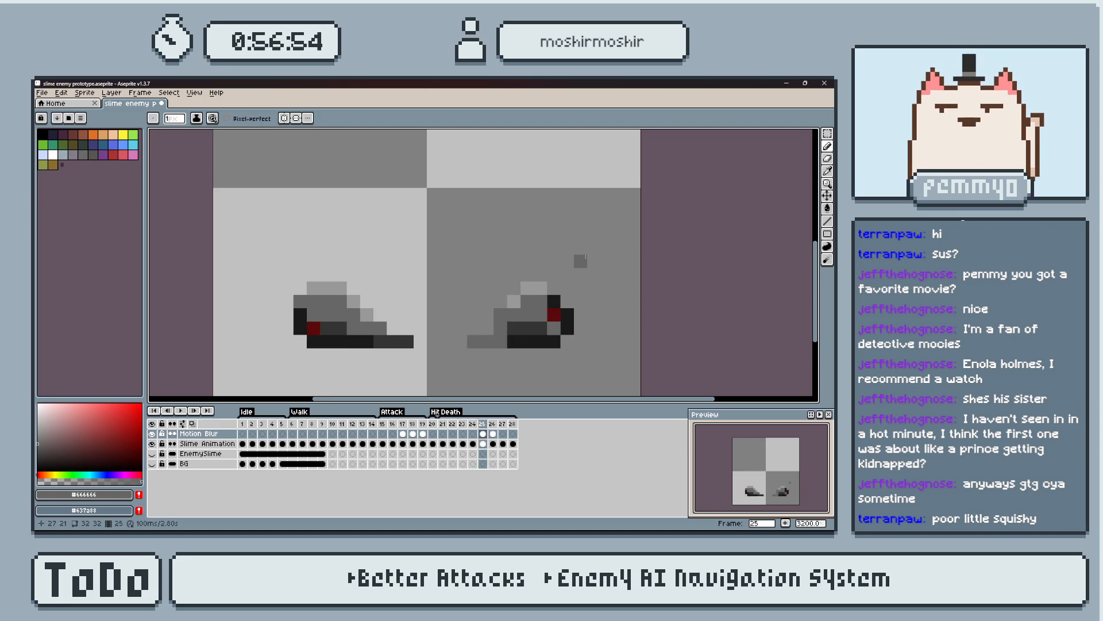
key(Right)
key(Right)
key(Left)
key(Left)
key(Right)
key(Left)
key(Right)
On frame 26, join the left piece's stray #333333 base pixel to its dark strip, body grey in the old spot, and play the animation.
key(Right)
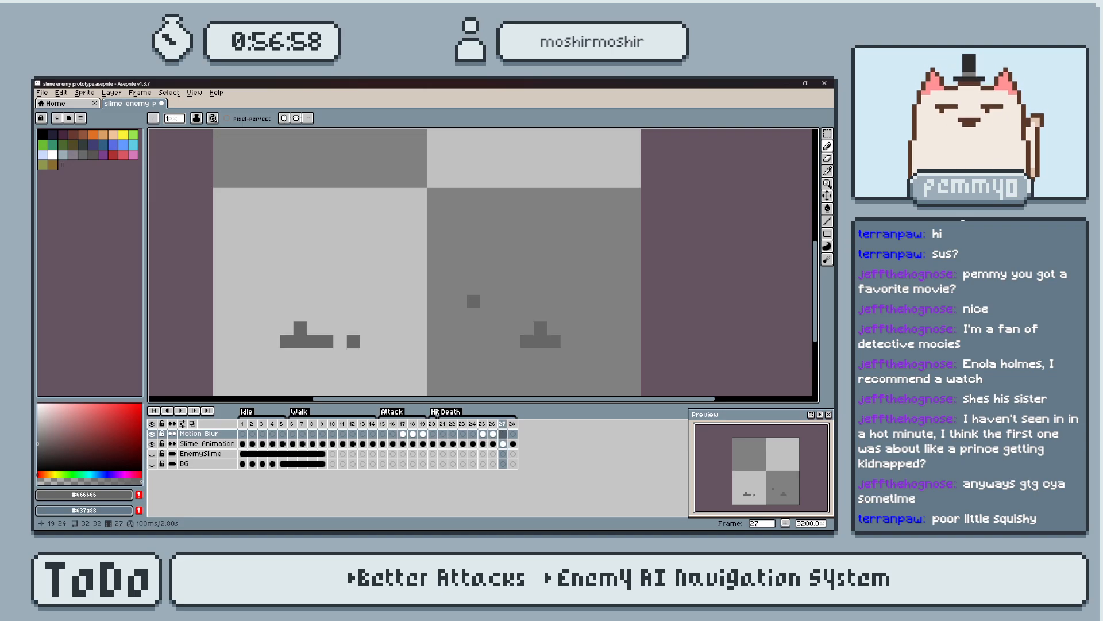
key(Left)
key(Left)
key(Right)
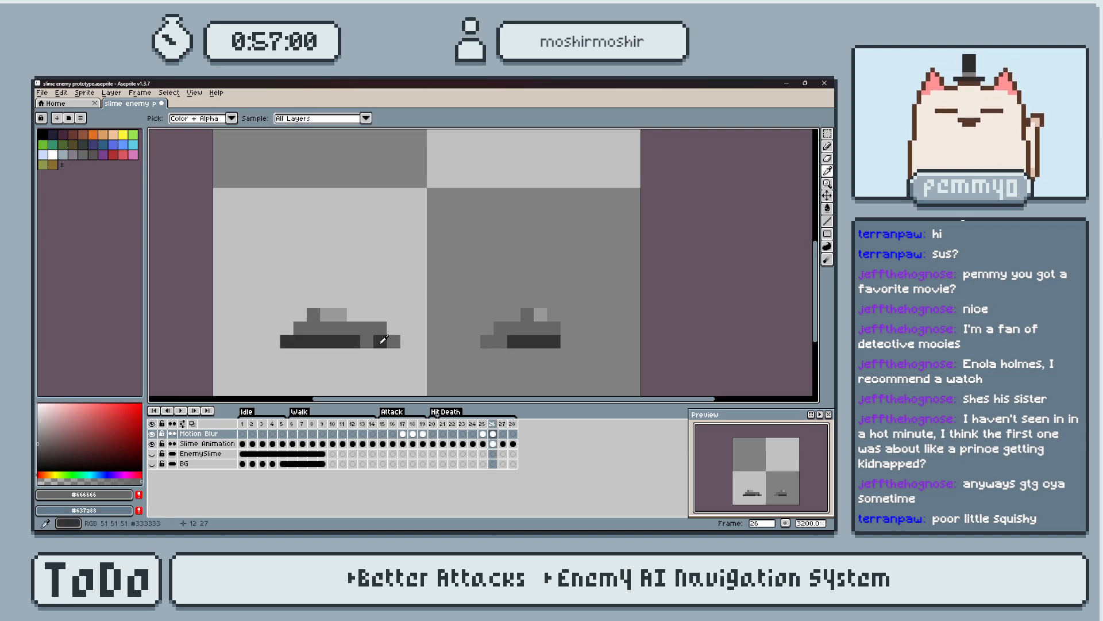
alt+click(380, 340)
key(alt)
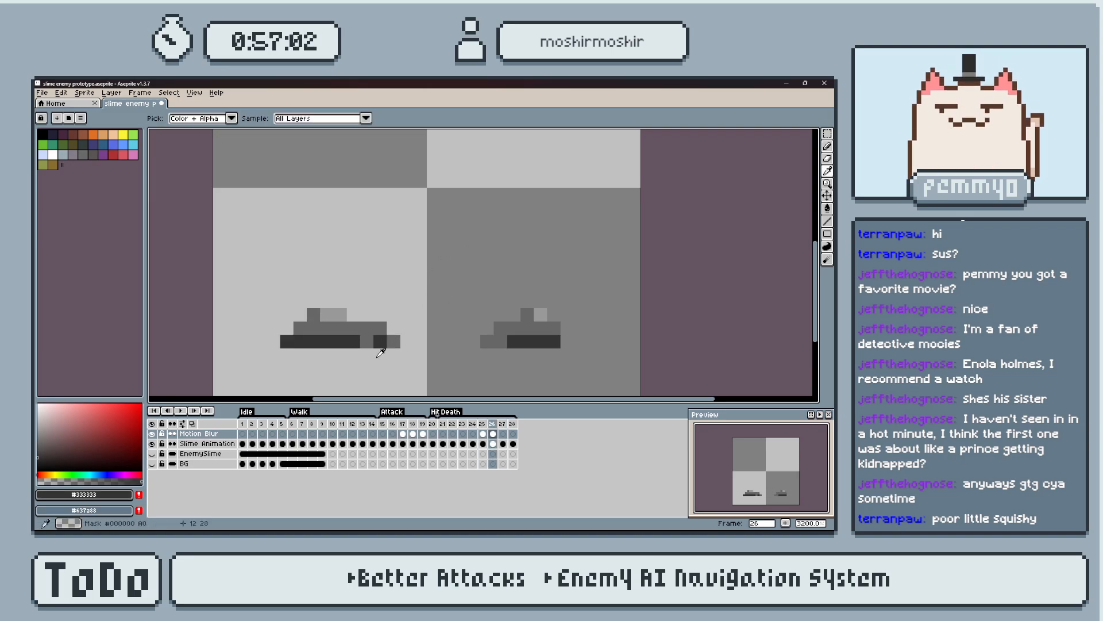
alt+click(379, 327)
click(380, 342)
alt+click(354, 341)
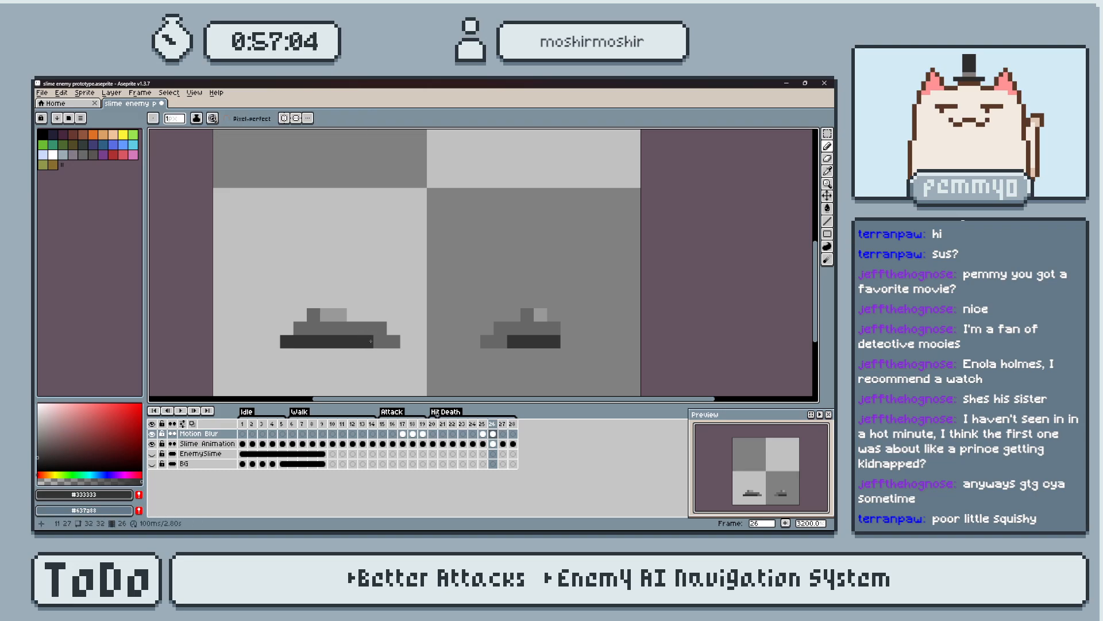
key(Return)
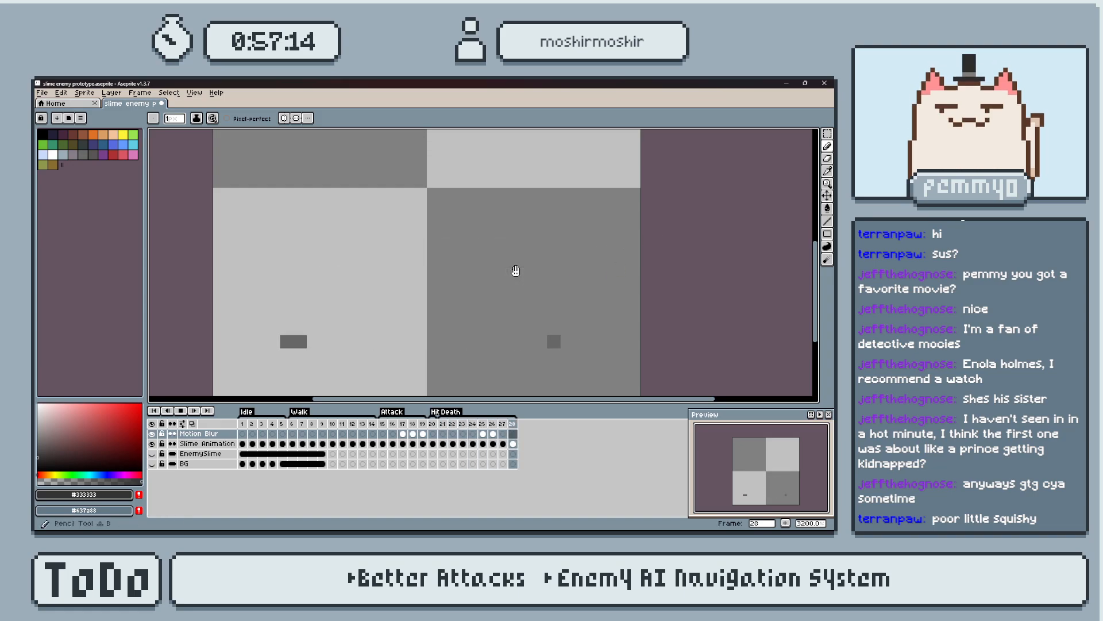
key(Return)
On frame 22, repaint the notch's three outline pixels in highlight grey #999999 and the two light pixels beneath in body grey #666666.
key(Right)
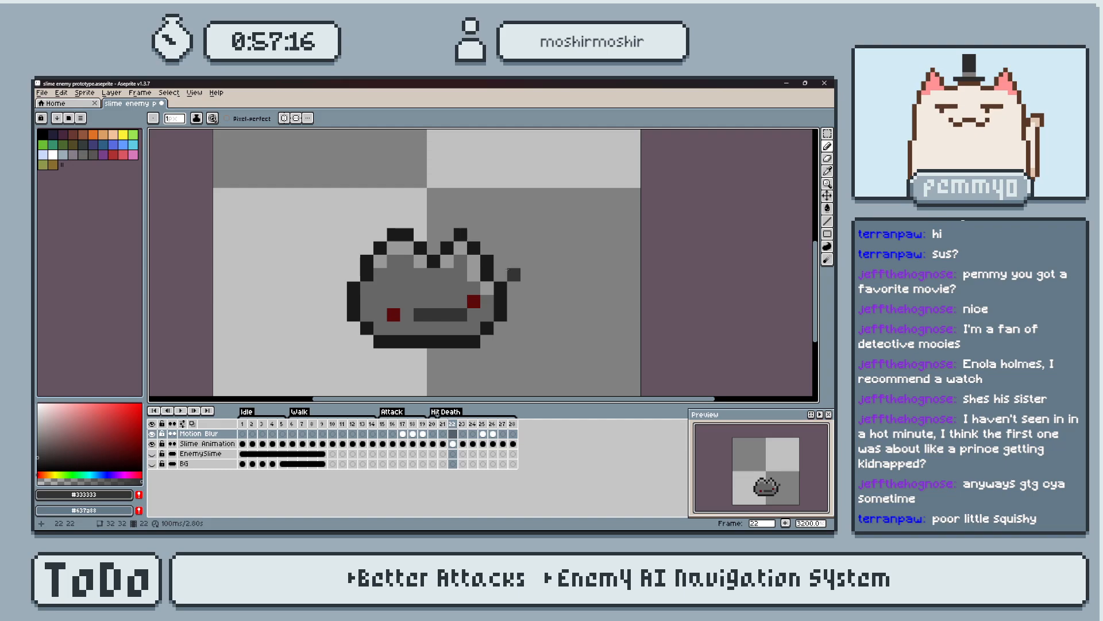
key(i)
click(454, 275)
key(b)
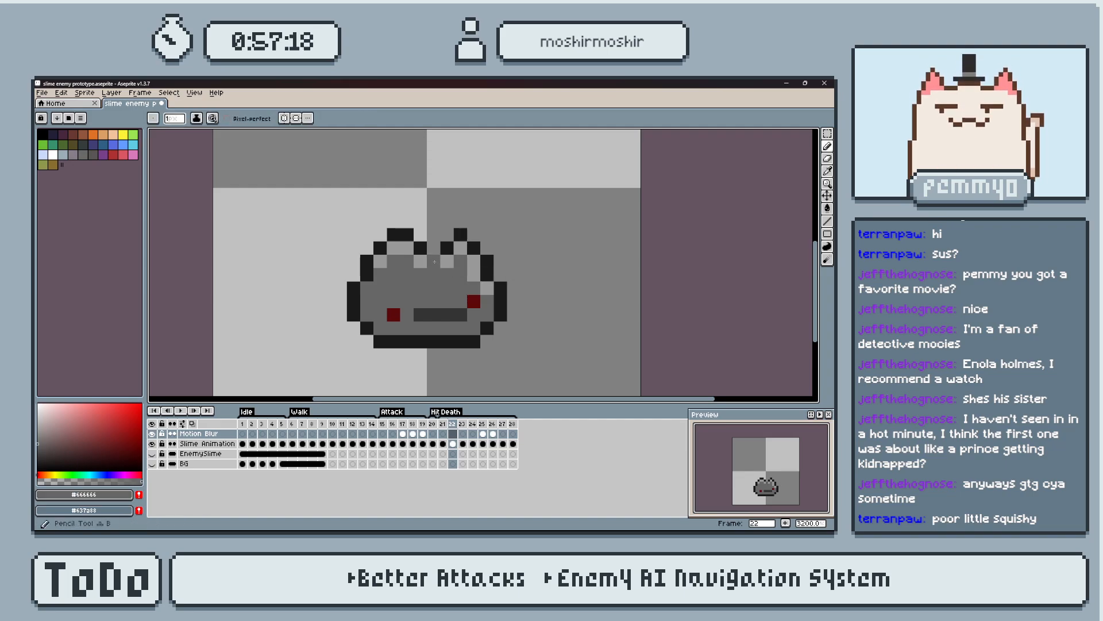
alt+click(420, 249)
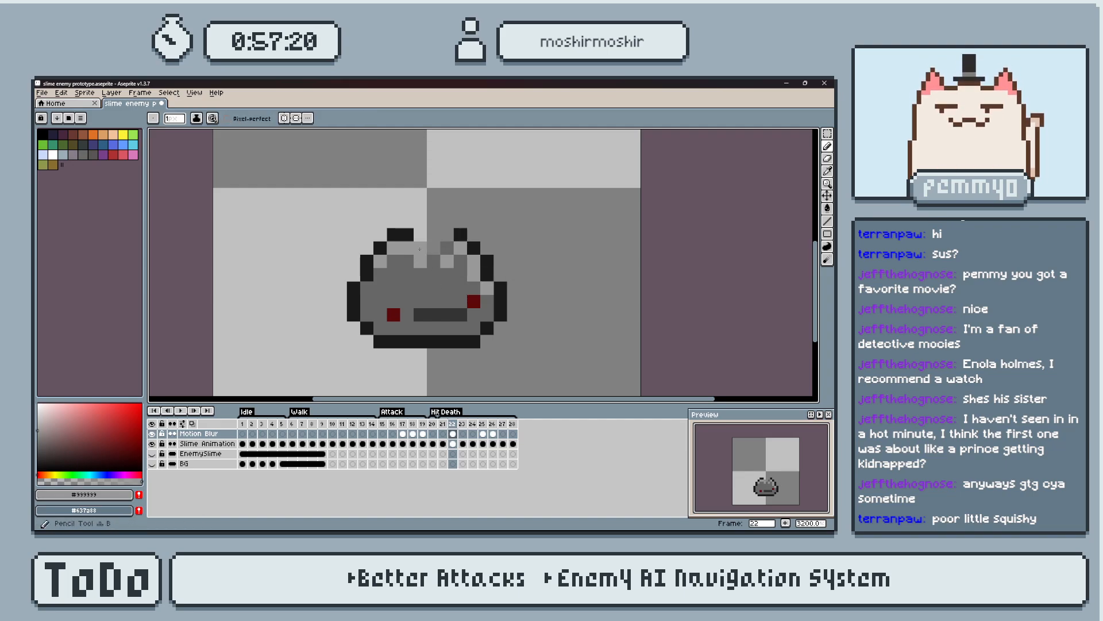
click(447, 248)
alt+click(452, 271)
click(447, 262)
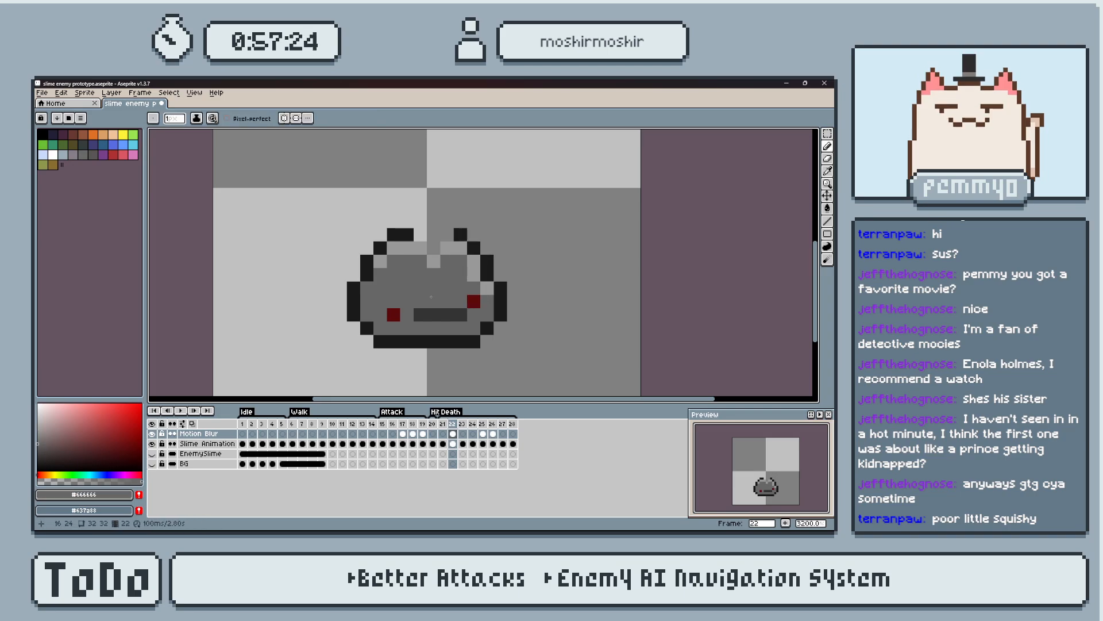
Try the mouth's dark grey #333333 for the three notch pixels on frame 22 and compare with frame 21.
alt+click(441, 312)
click(420, 248)
click(433, 261)
click(445, 247)
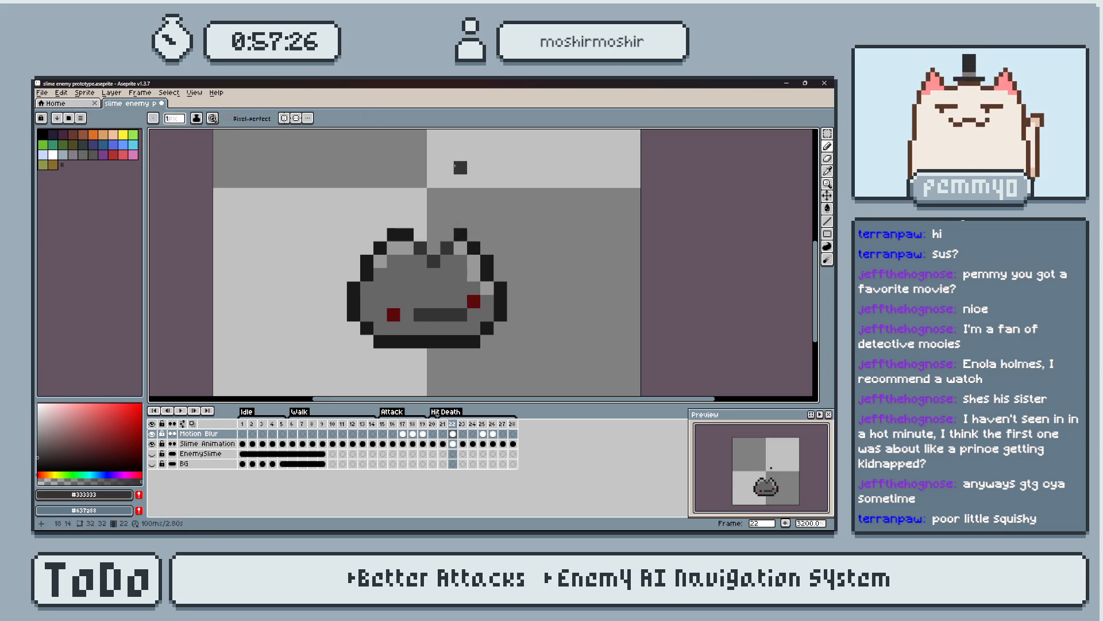
key(Left)
key(Right)
key(Left)
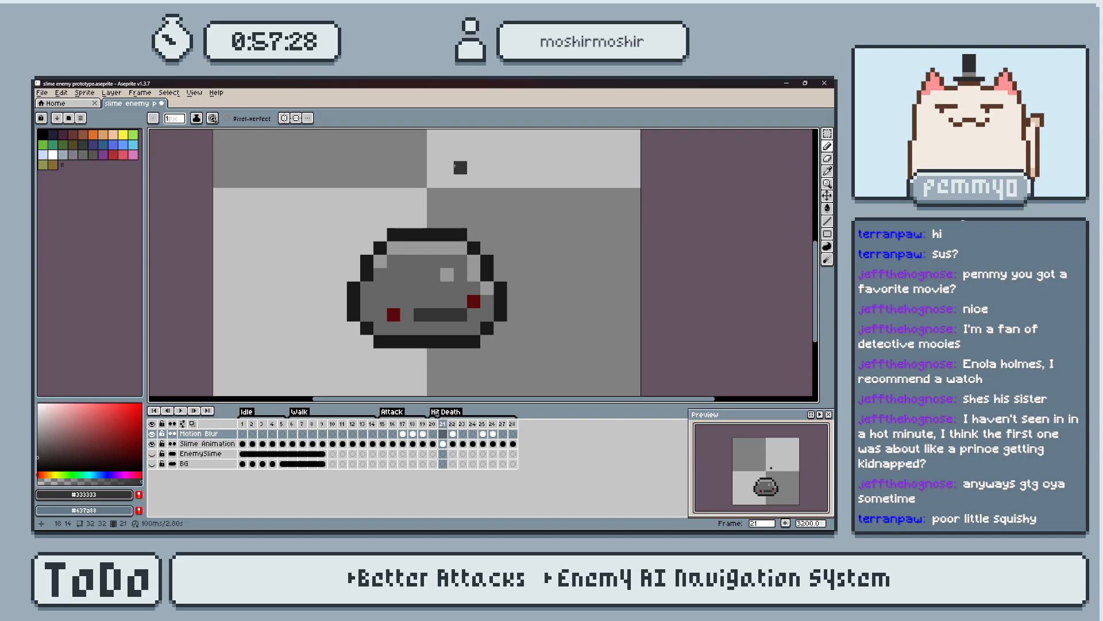
Paint a #999999 highlight pixel below the notch on frame 22, at the same spot as on frame 21.
key(Right)
alt+click(472, 260)
drag(447, 261, 434, 275)
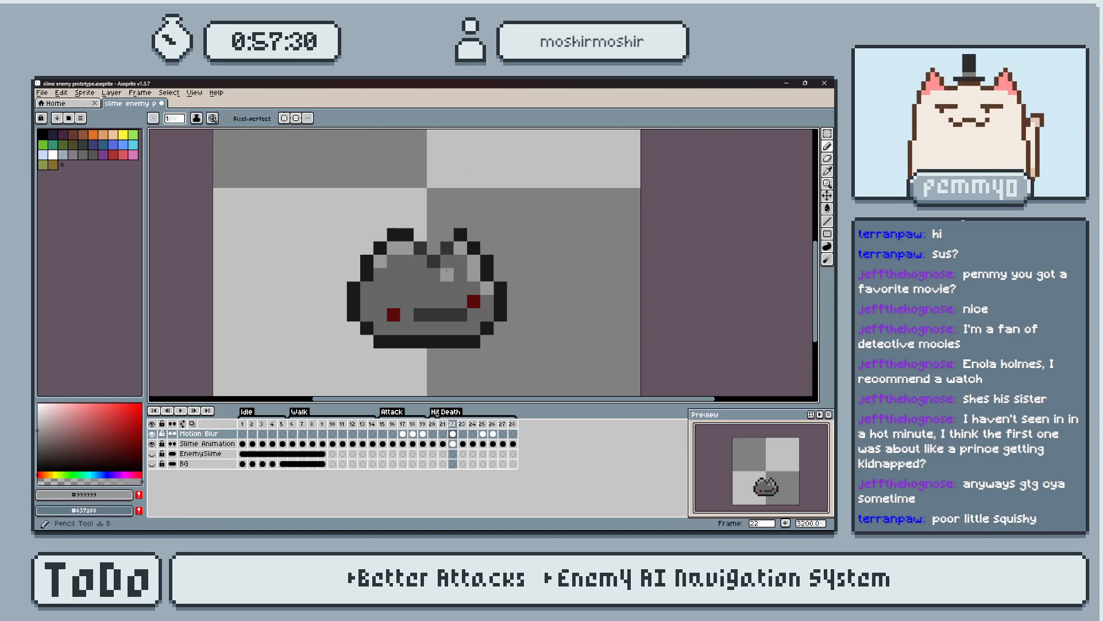
key(Right)
key(Left)
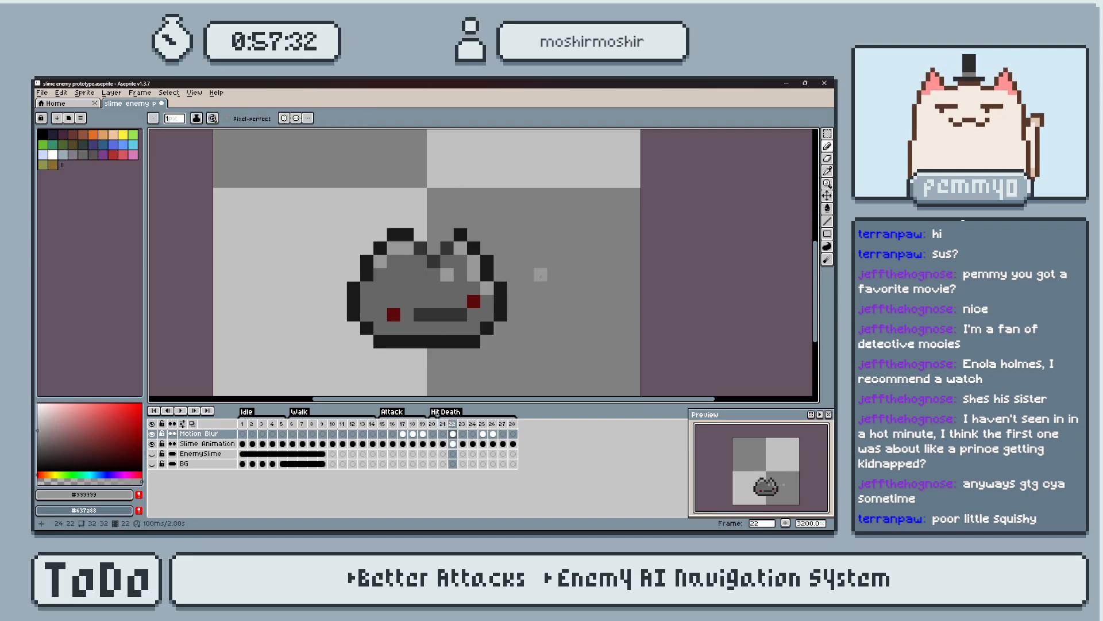
Repaint the three notch pixels on frame 22 in #999999 and play the Death animation from frame 21.
click(447, 249)
click(434, 262)
click(419, 249)
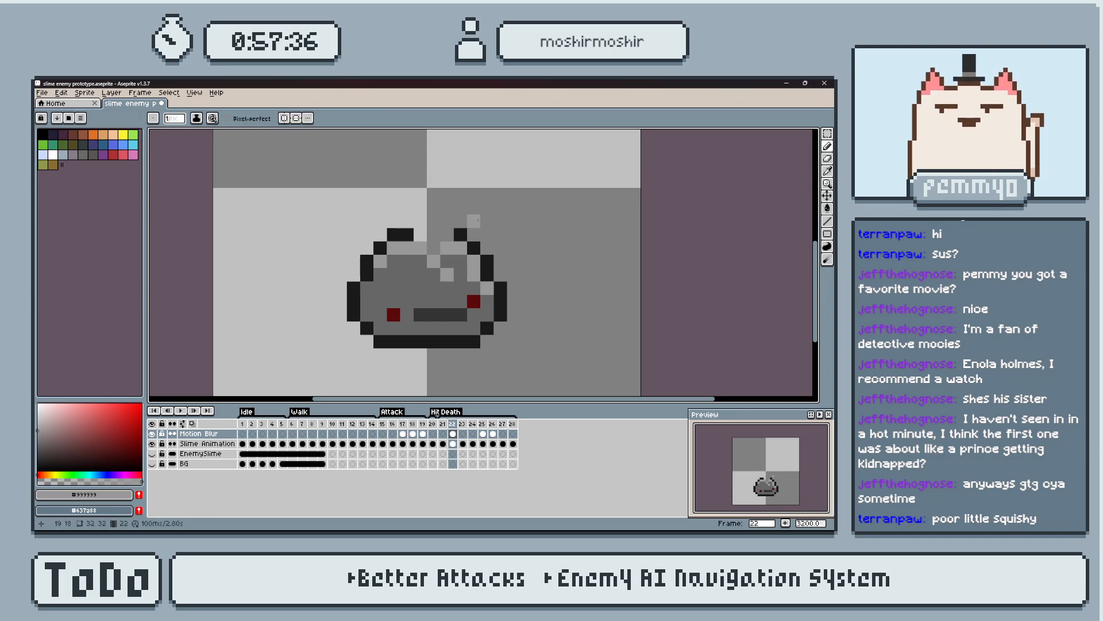
key(Left)
key(Left)
key(Right)
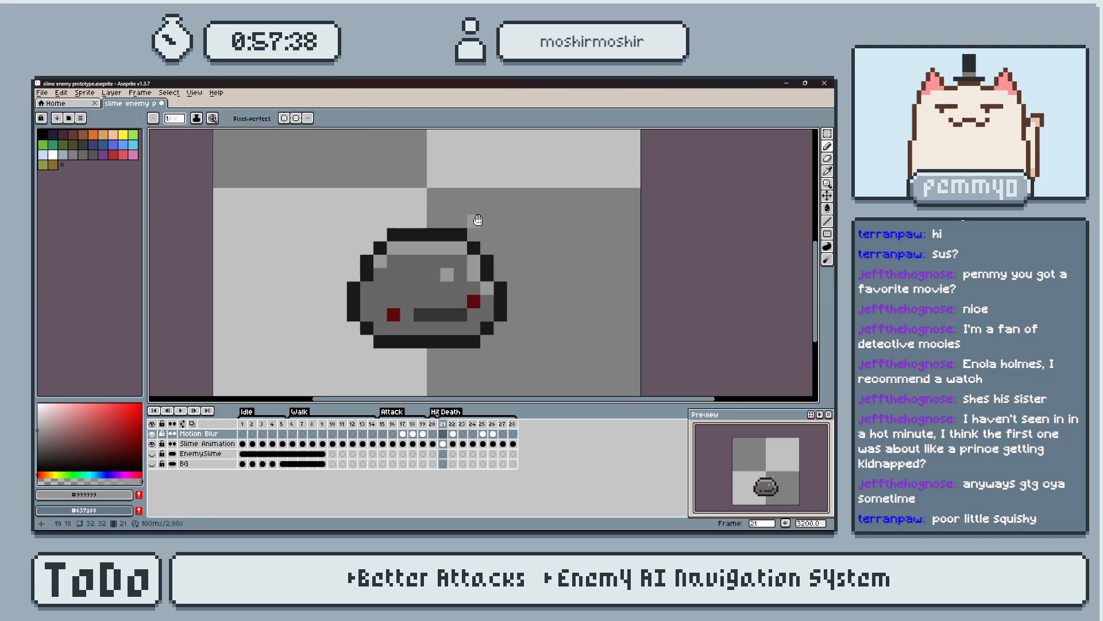
key(Return)
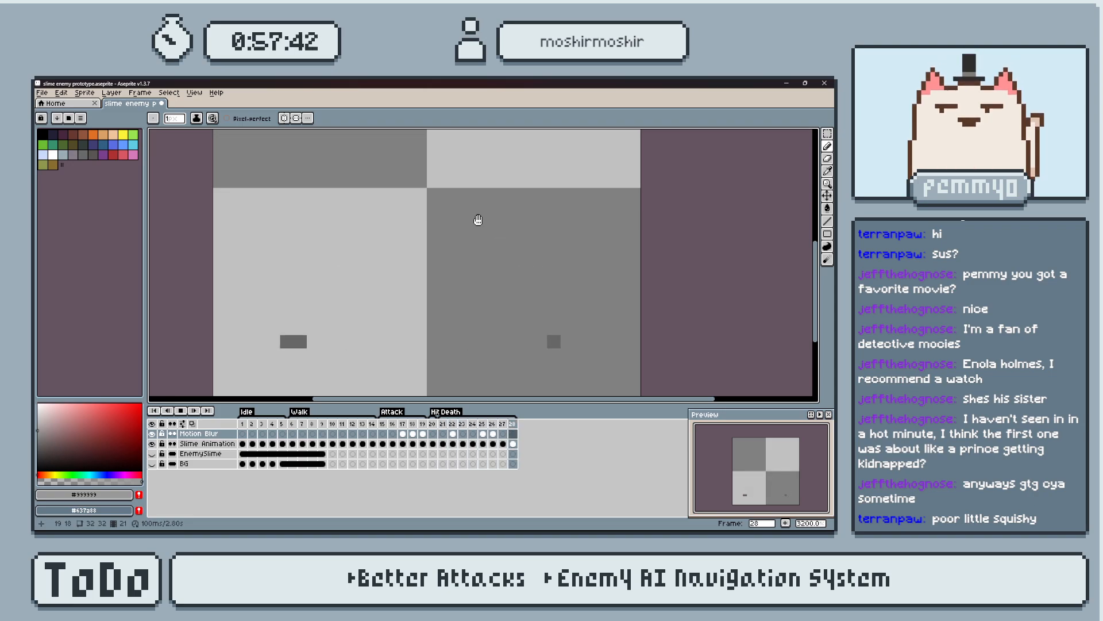
key(Return)
Sample the outline colour #1a1a1a on frame 22 and play the Death animation again.
key(i)
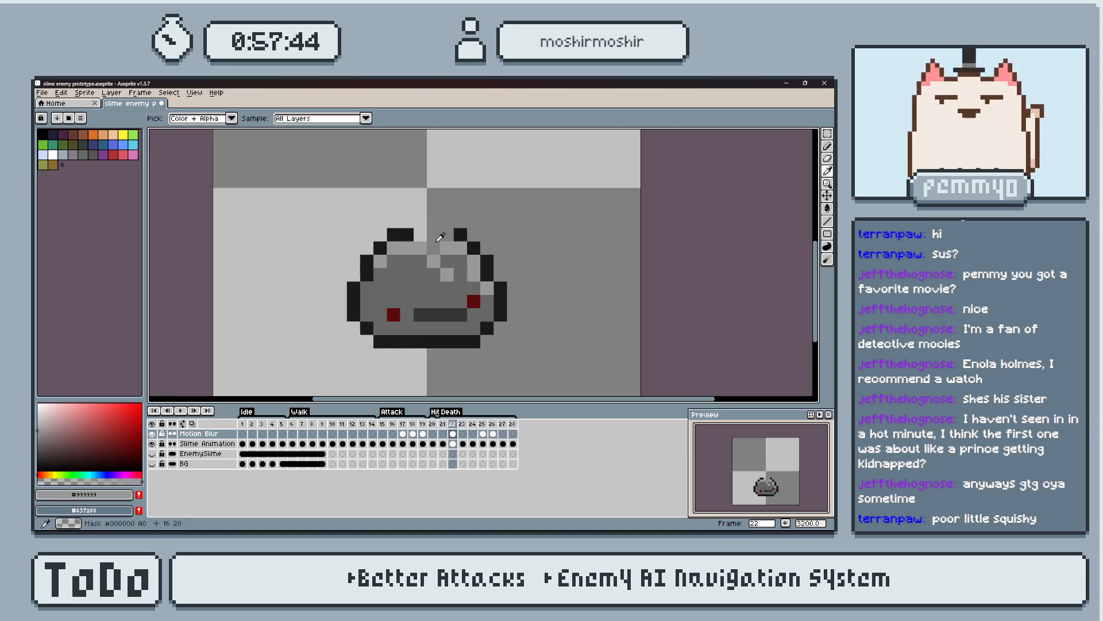
alt+click(457, 237)
key(Return)
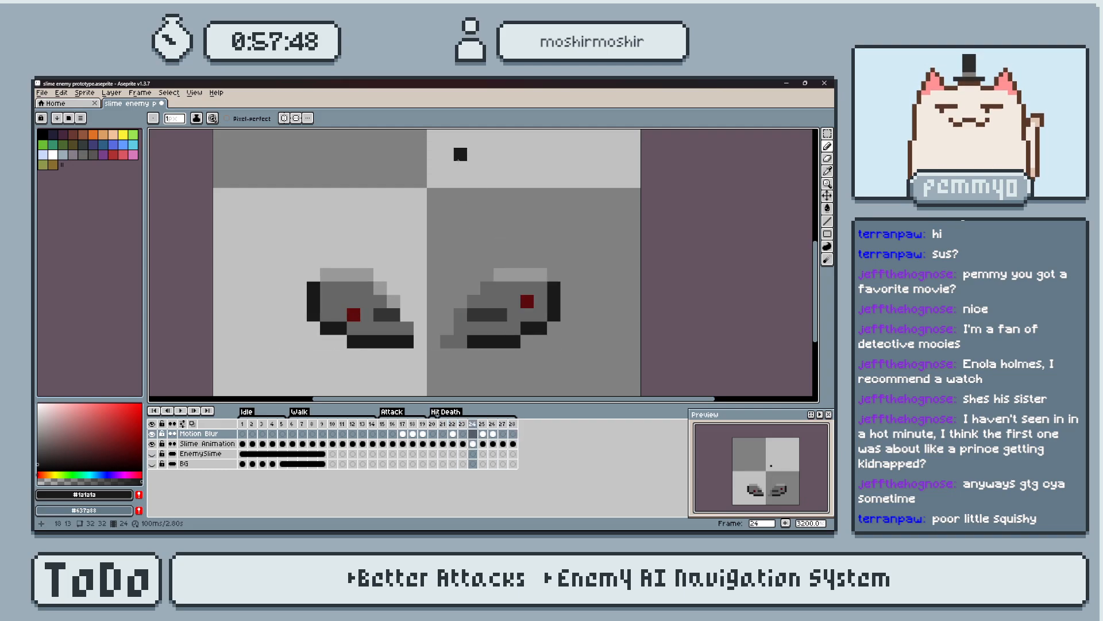
key(Return)
Try body grey #666666 on the frame 22 notch, with its two upper pixels in #999999.
key(i)
alt+click(464, 260)
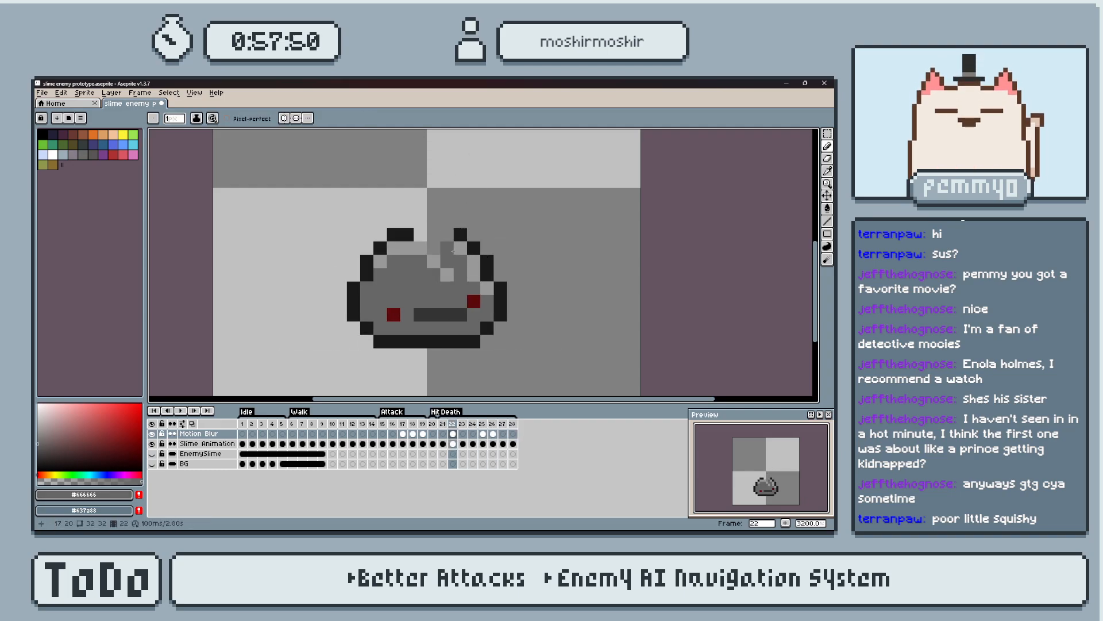
click(446, 247)
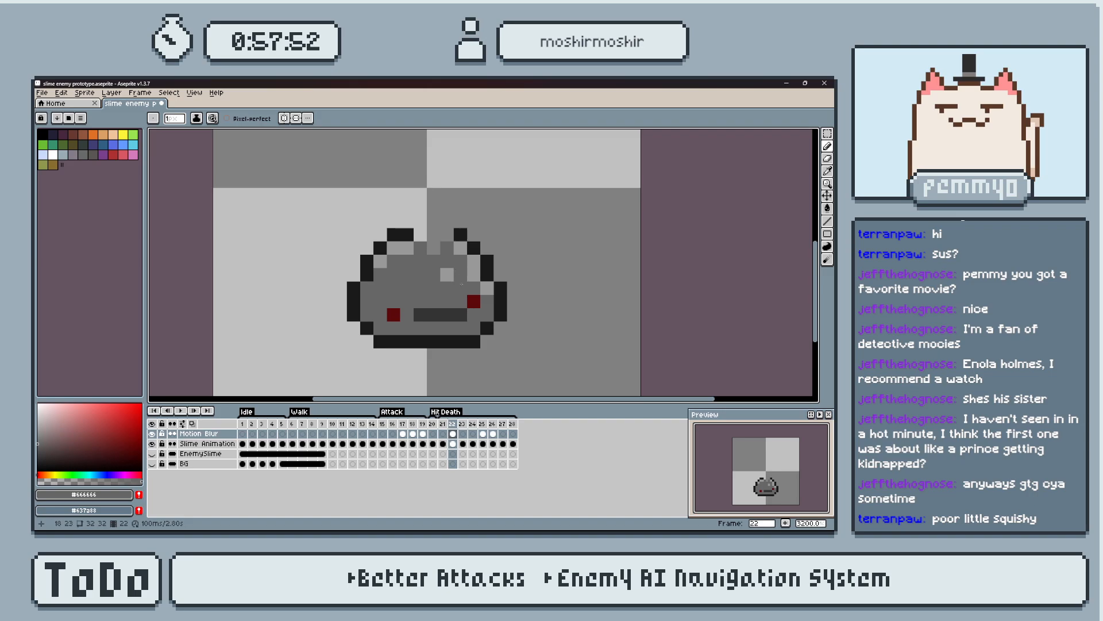
alt+click(472, 269)
click(448, 274)
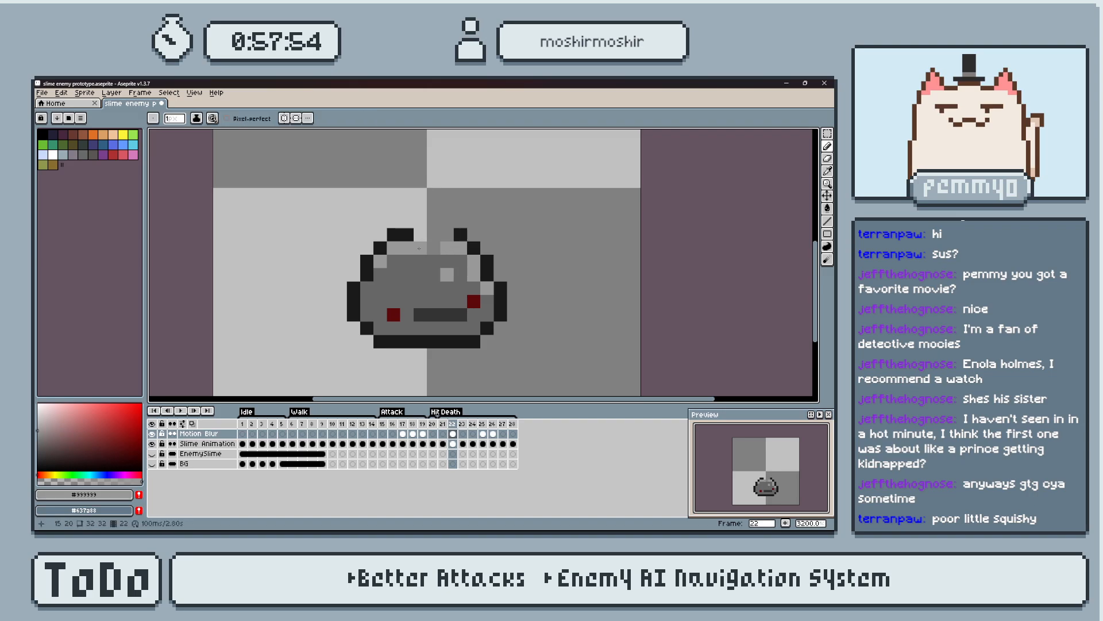
Undo the last notch edits on frame 22, try all three notch pixels in body grey #666666, and play the animation.
key(ctrl+z)
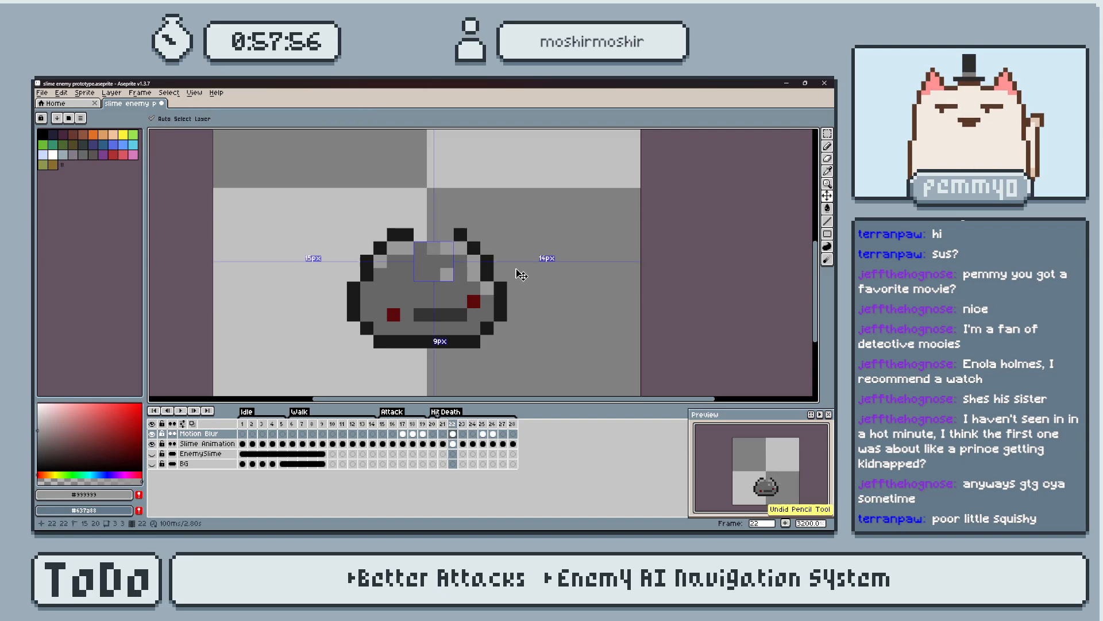
key(ctrl+s)
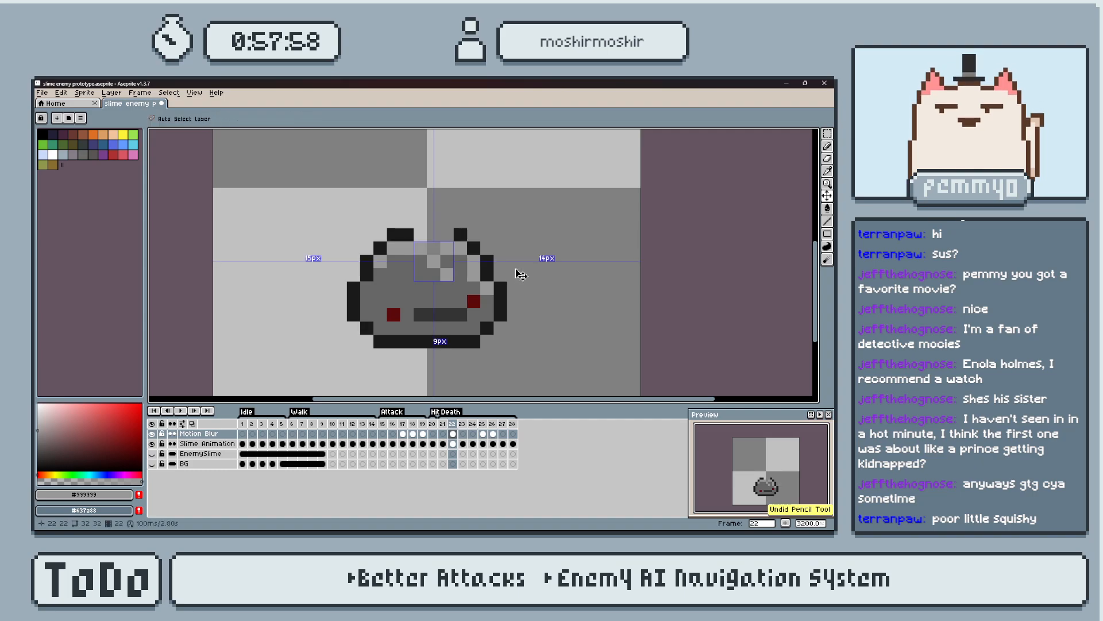
alt+click(437, 280)
click(434, 262)
click(421, 249)
click(449, 246)
key(Return)
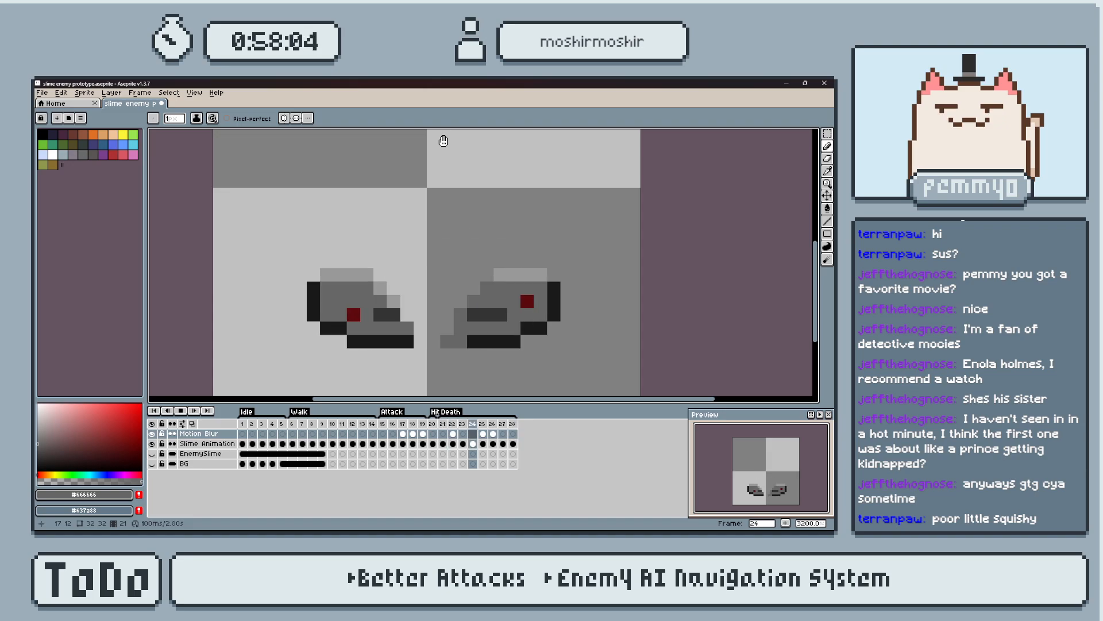
Repaint the three notch pixels on frame 22 in highlight grey #999999 and play the animation from frame 21.
key(Return)
key(Left)
key(Left)
key(Left)
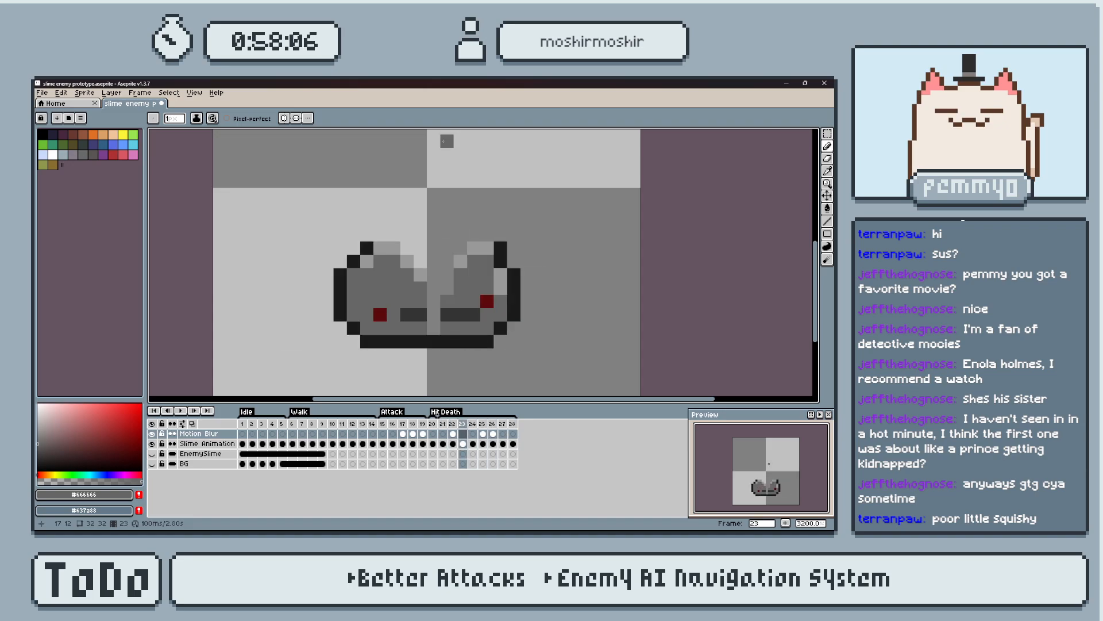
alt+click(425, 247)
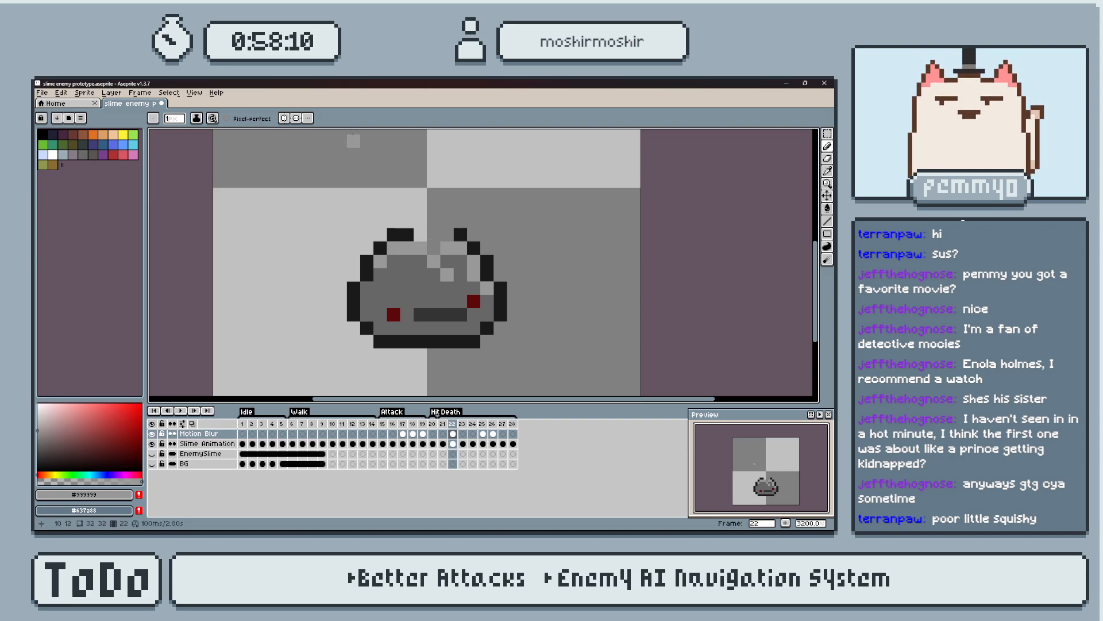
click(443, 424)
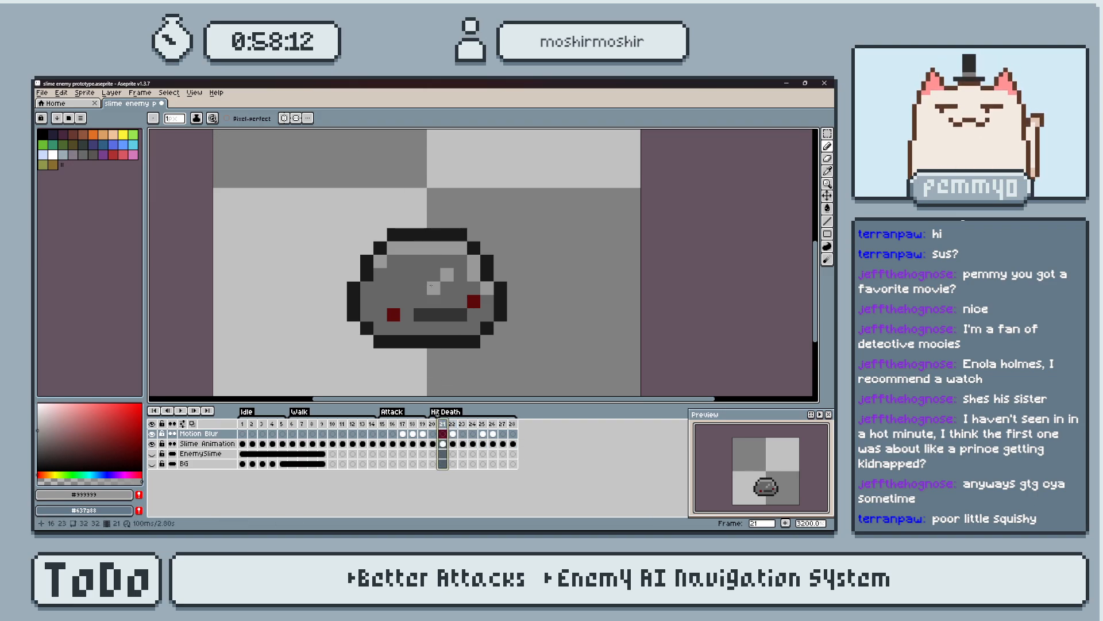
key(Return)
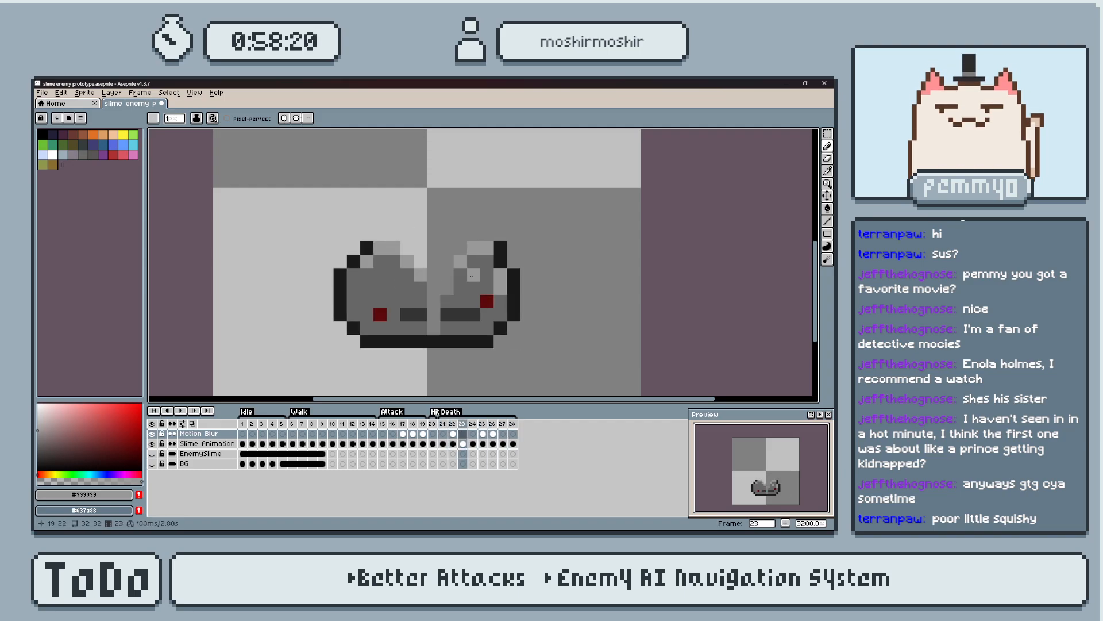
Compare frames 22 and 23, try a #999999 highlight pixel inside the right lobe on frame 23, and play from frame 21.
key(Left)
key(Right)
key(Left)
key(Right)
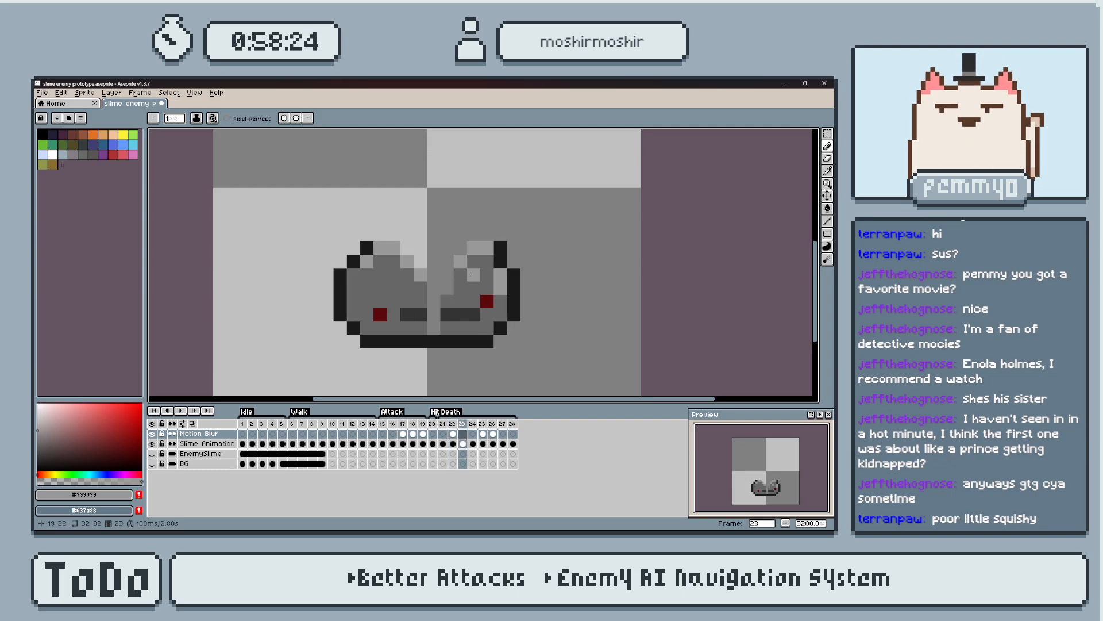
key(Left)
key(Right)
key(Left)
key(Right)
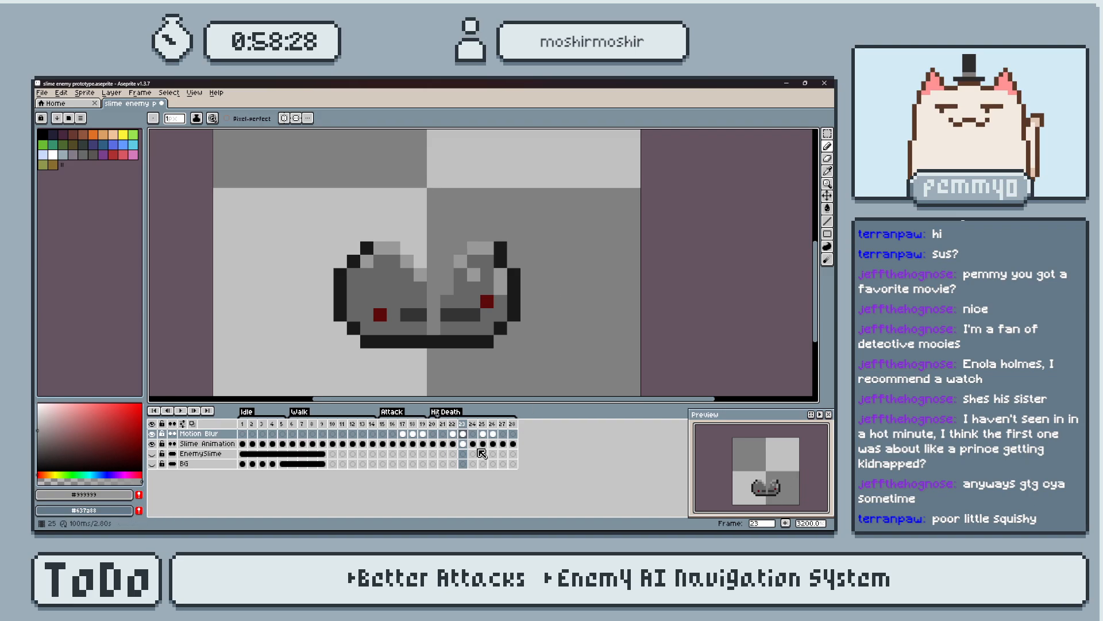
click(432, 424)
key(Right)
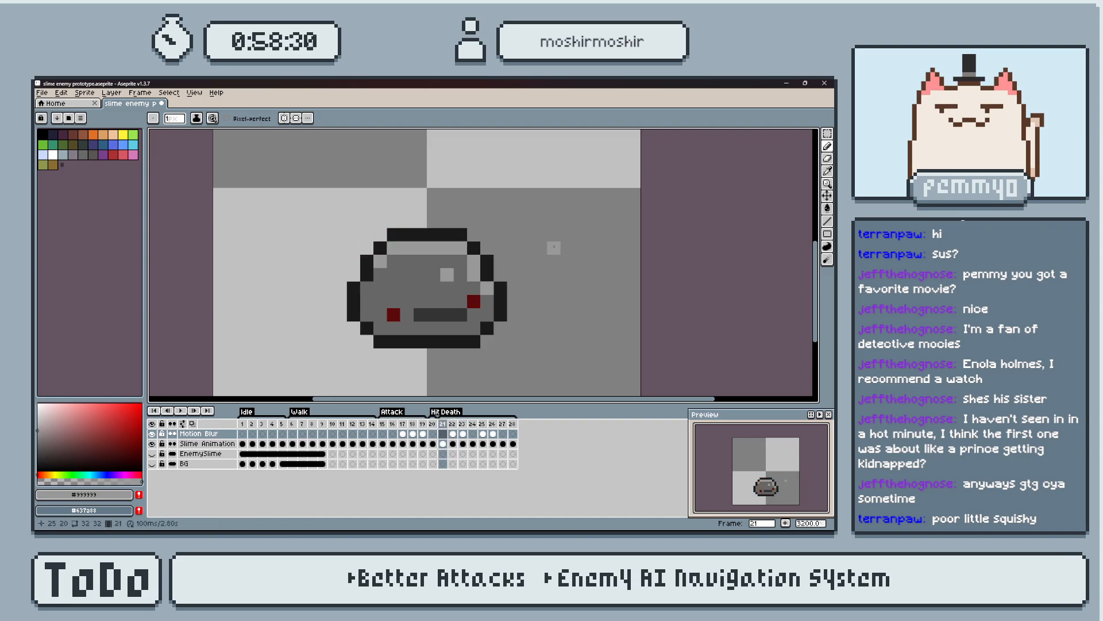
key(Return)
Repaint the highlight pixel inside the right lobe on frame 23 in body grey #666666 and return to frame 22.
key(Right)
key(Right)
key(i)
click(477, 286)
key(b)
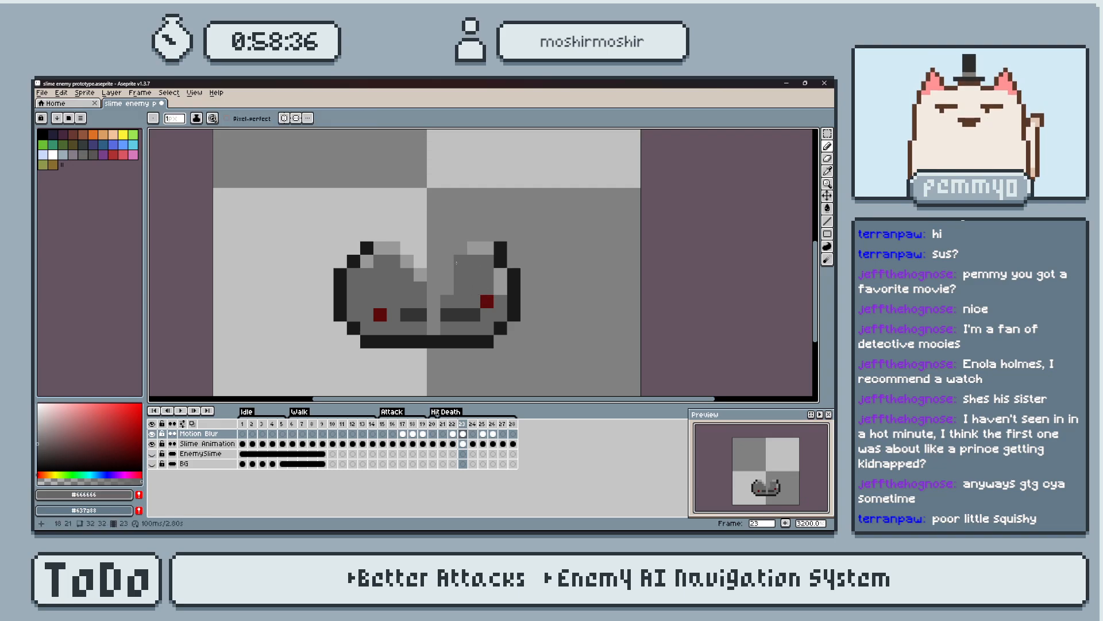
key(Left)
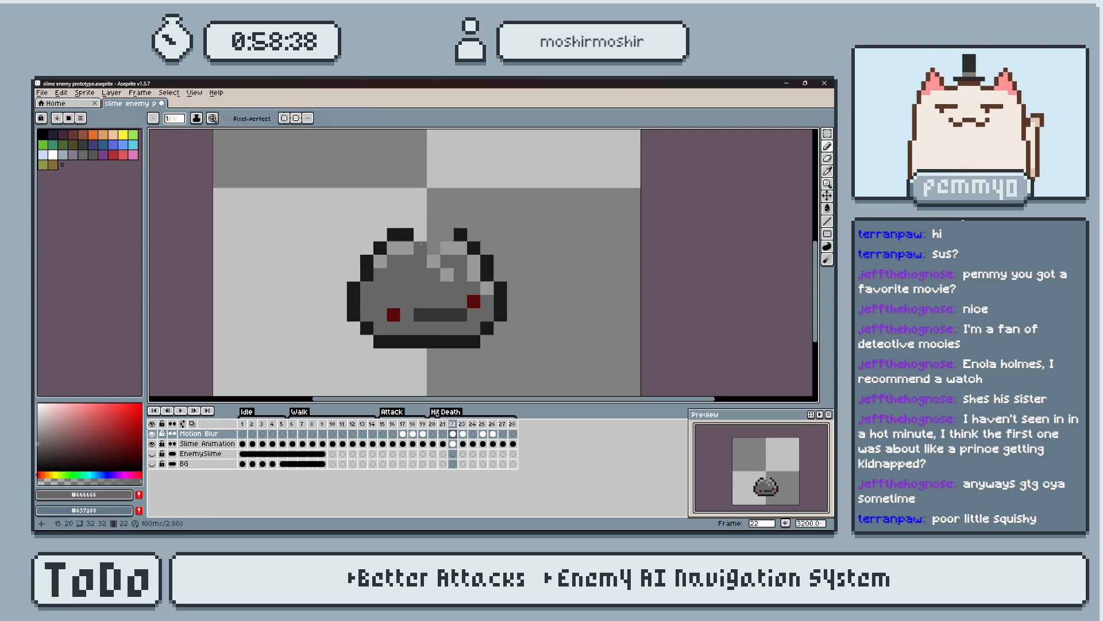
Repaint the highlight pixels around the notch on frame 22 in body grey #666666 and play the animation from frame 21.
drag(434, 248, 444, 248)
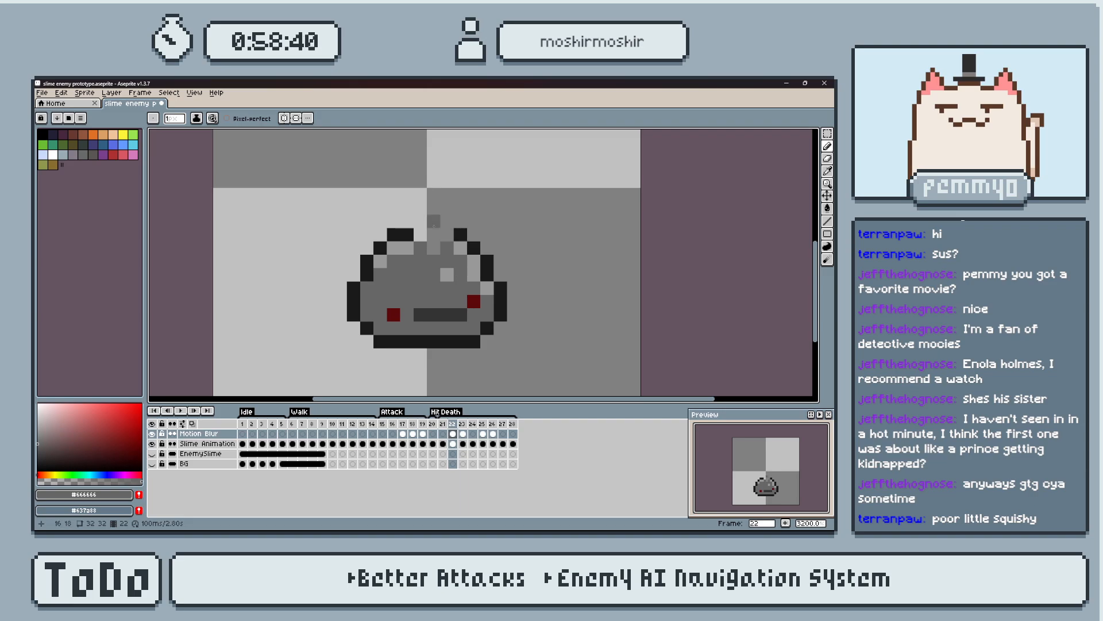
key(Left)
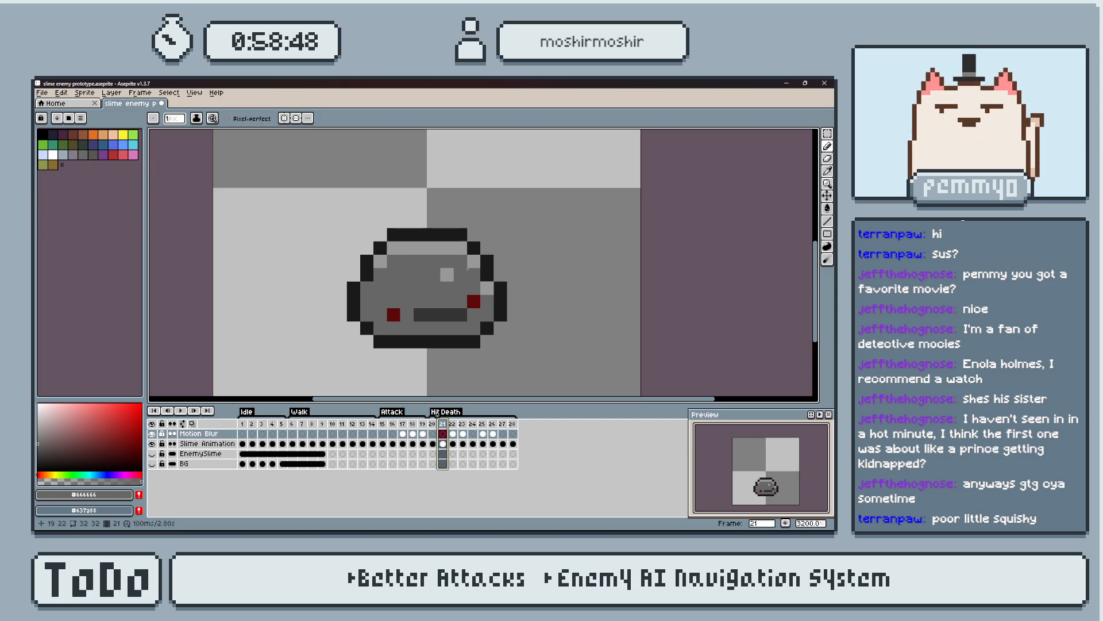
key(Return)
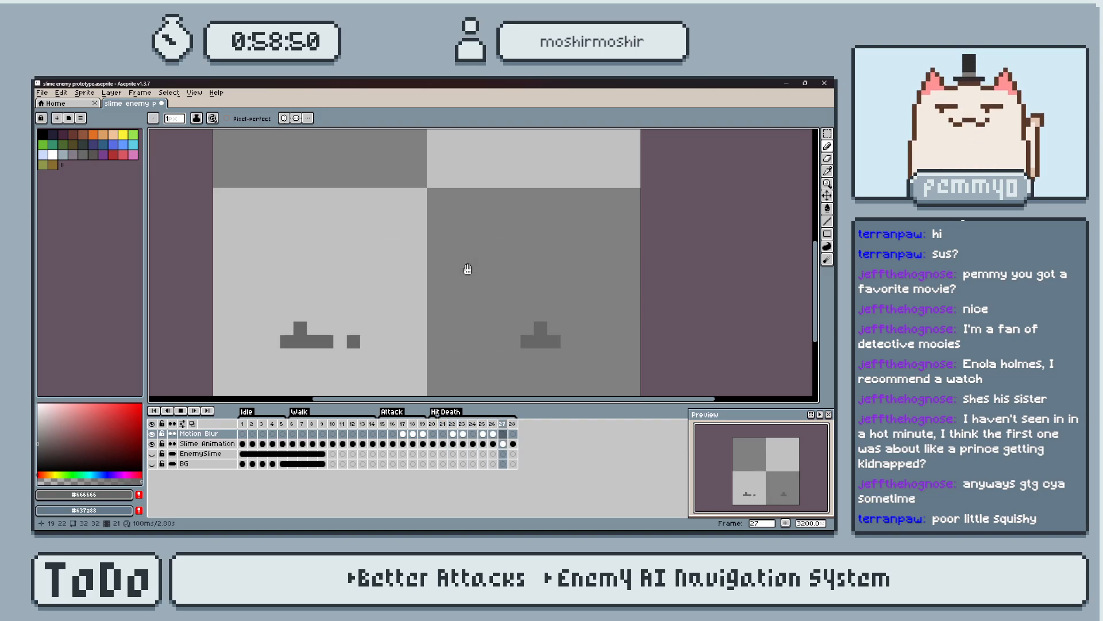
key(Return)
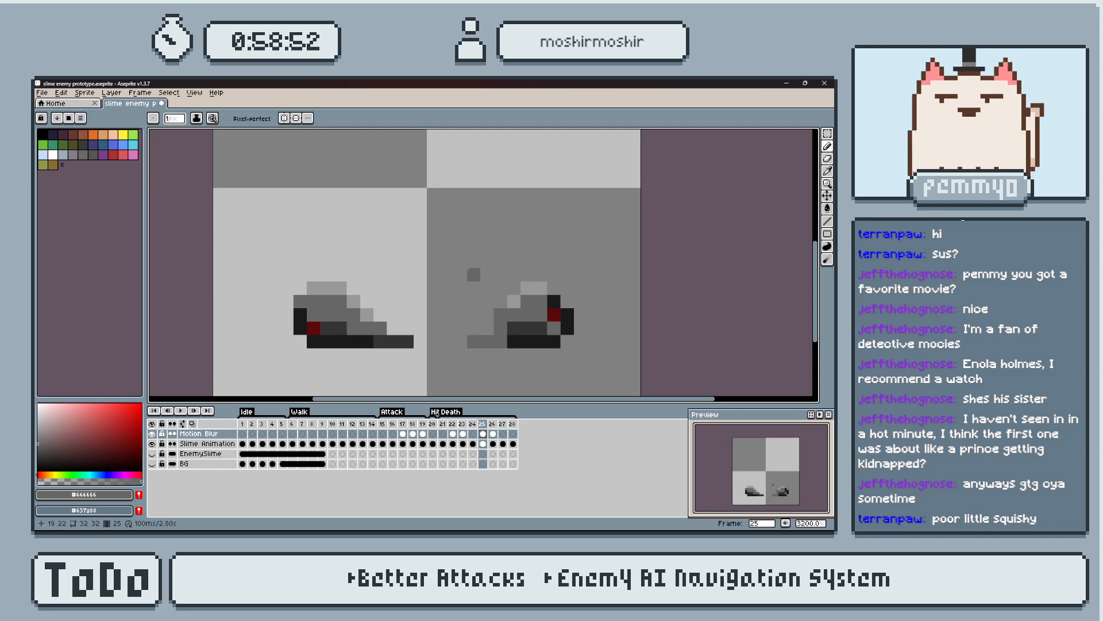
Compare Death frames 25 and 26, review the remaining frames through 28, and save the sprite file.
key(Right)
key(Left)
key(Right)
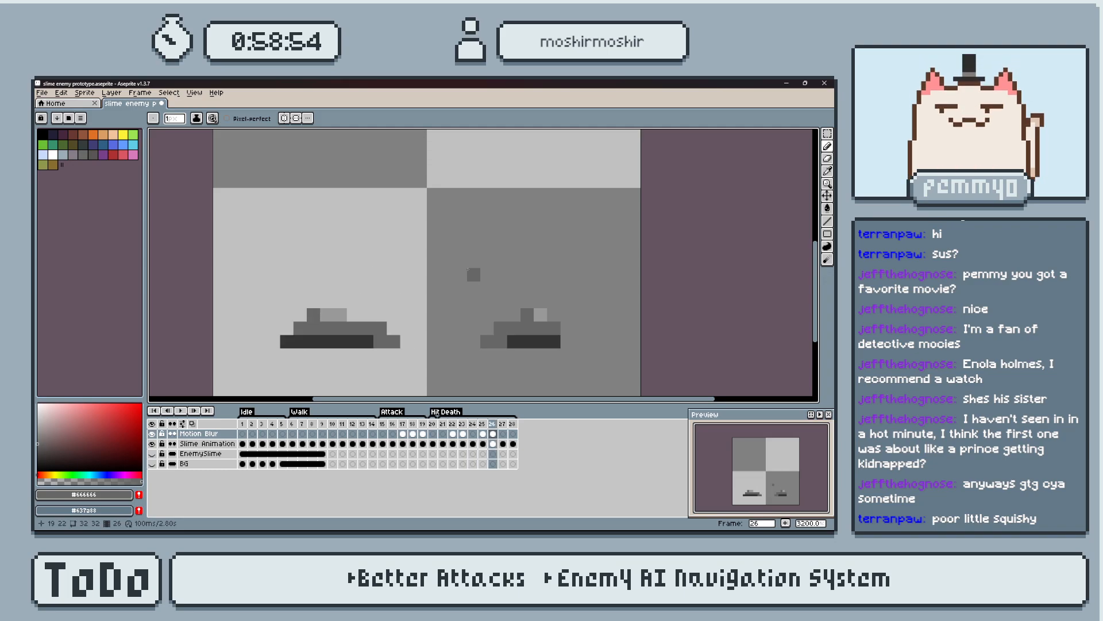
key(Left)
key(Right)
key(Left)
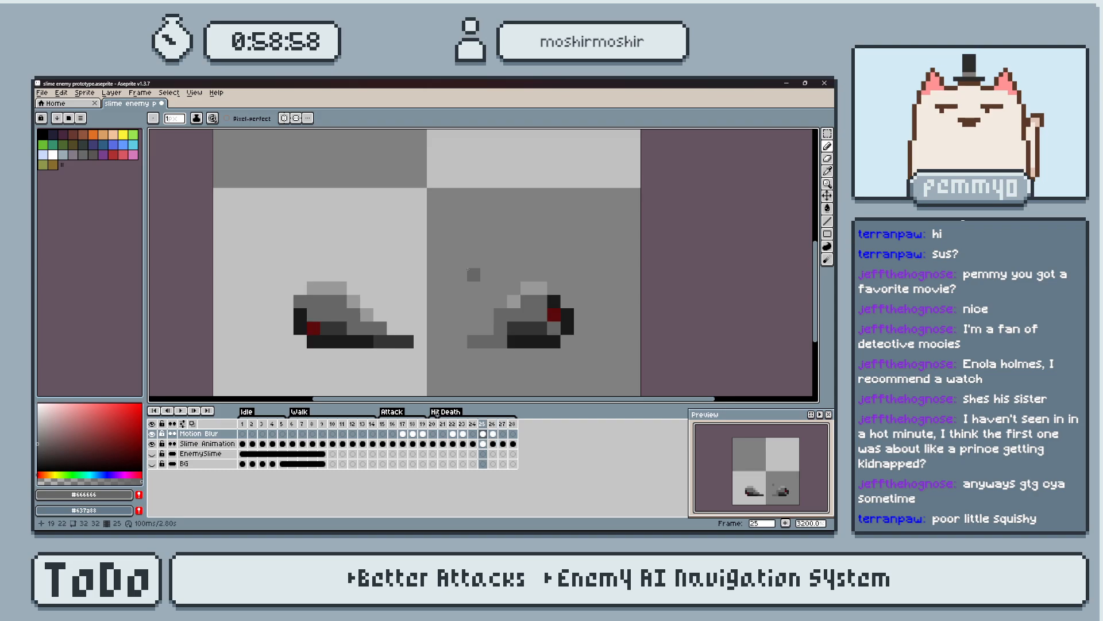
key(Right)
key(Right)
key(Right)
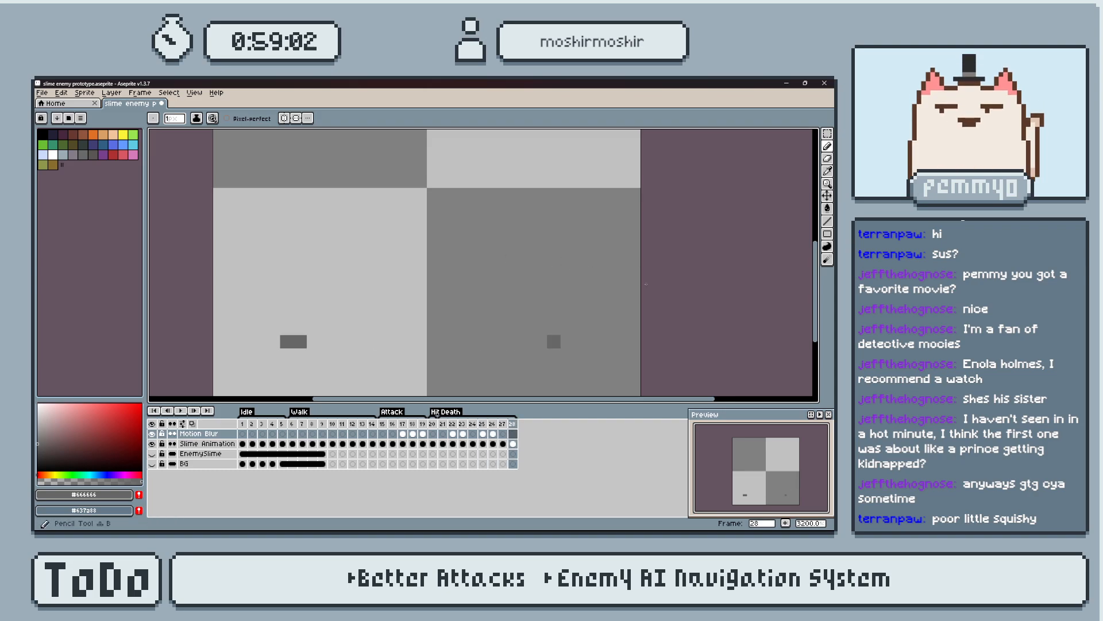
key(ctrl+s)
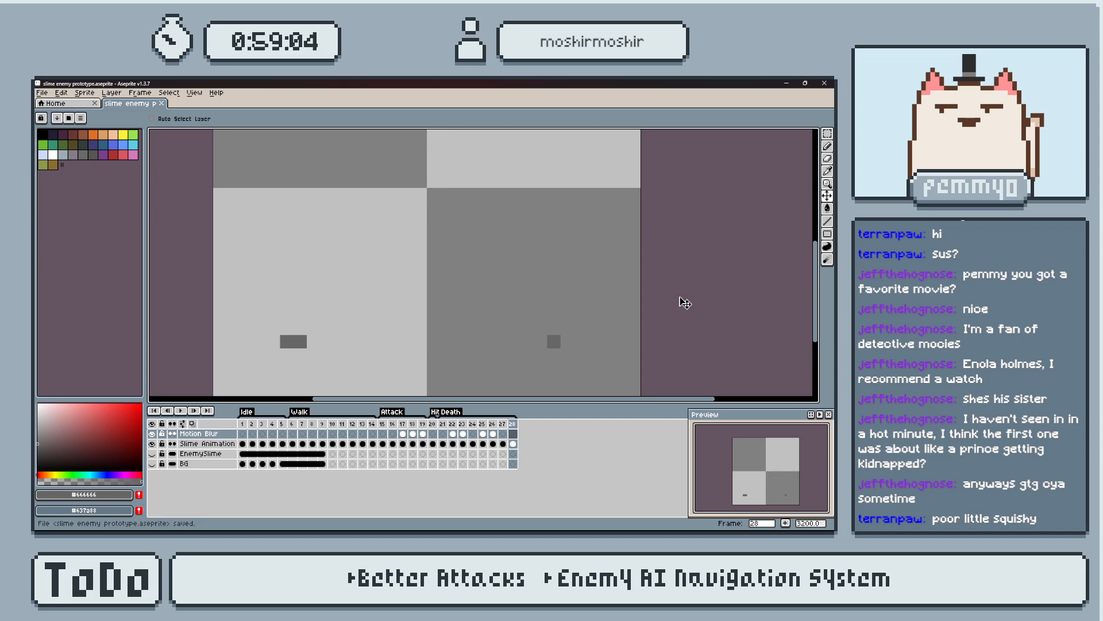
Play the Death animation, stop it, advance to frame 24, and save the sprite file.
key(Return)
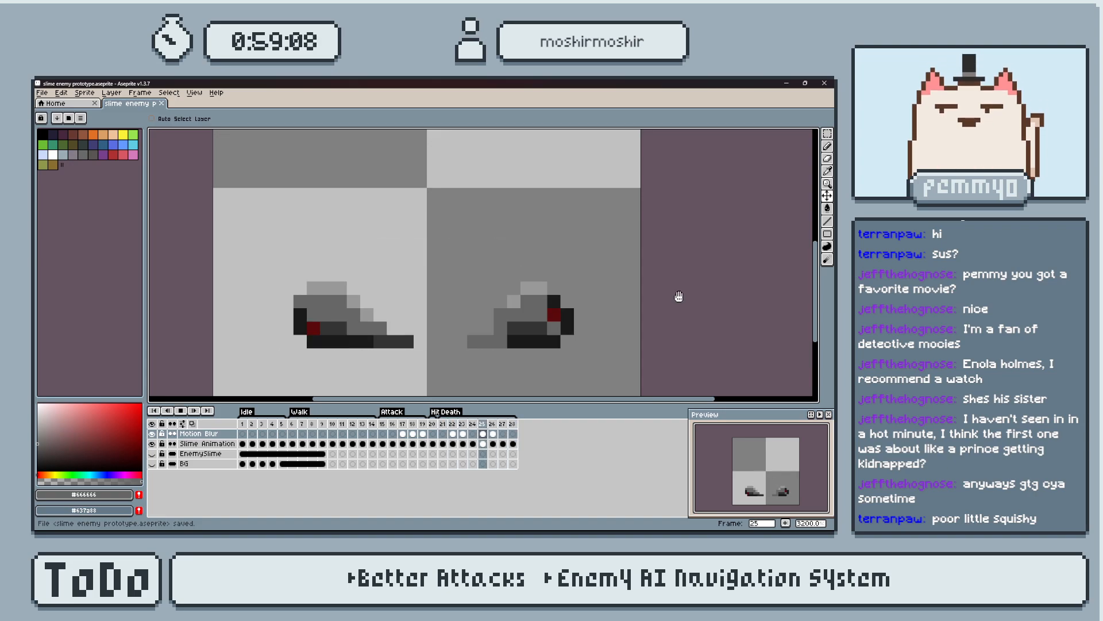
key(Return)
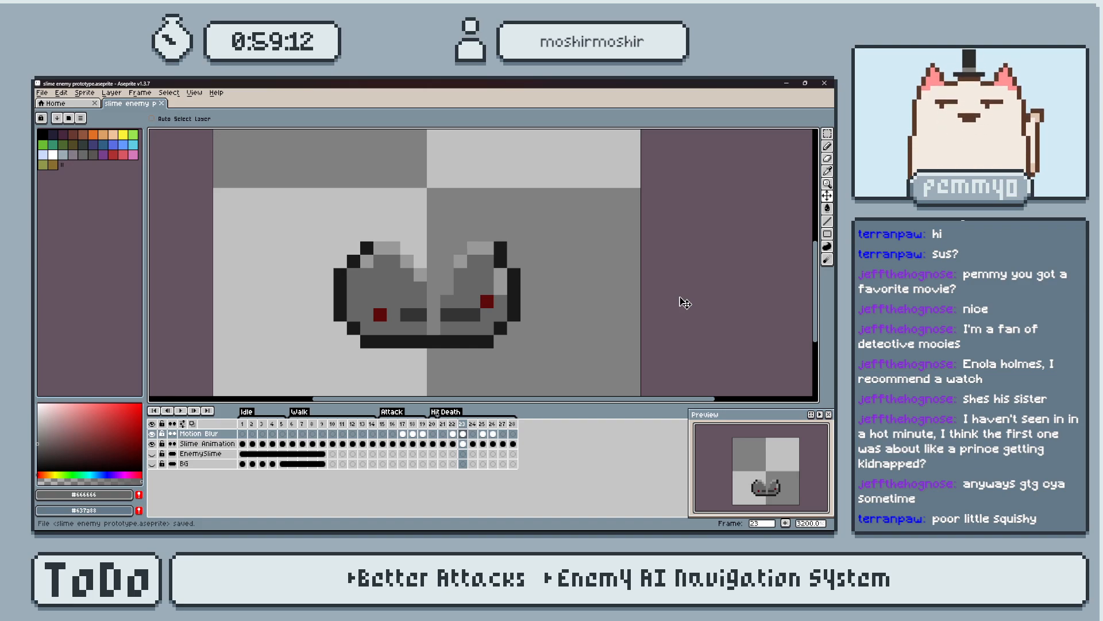
key(period)
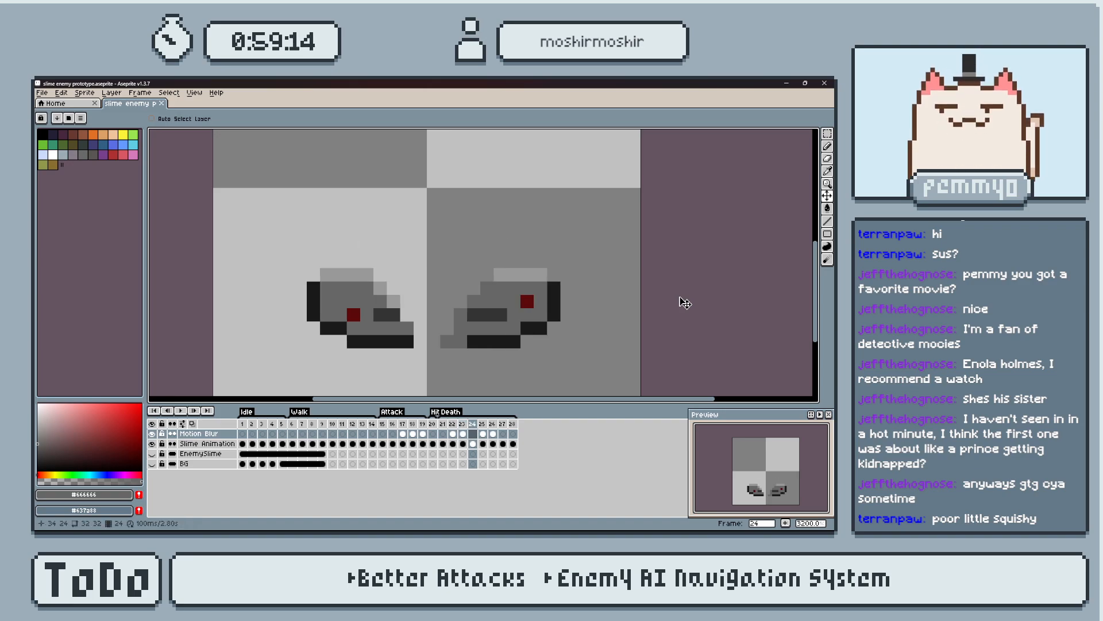
key(ctrl+s)
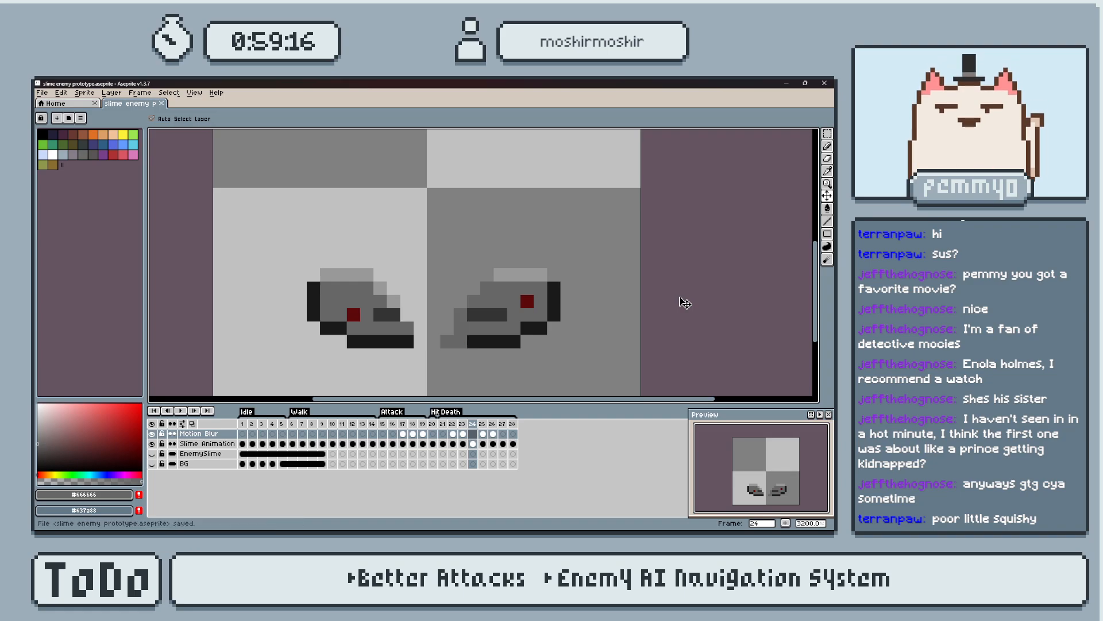
Paint the inner bottom tip of the slime's left half on frame 24 in dark grey #333333 and save.
key(i)
click(395, 313)
key(b)
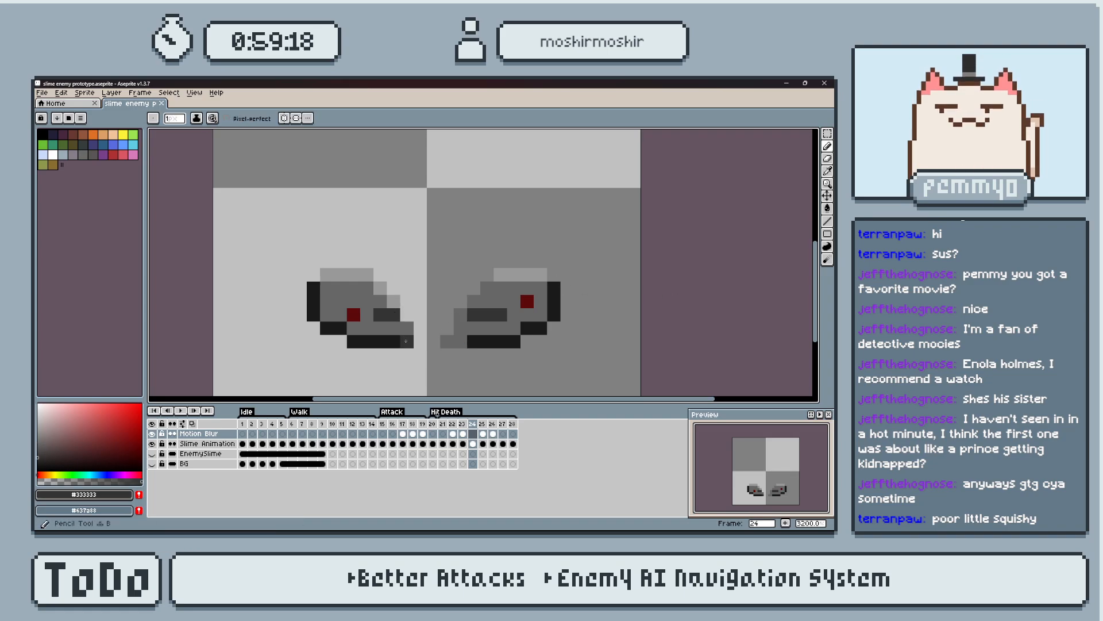
click(527, 300)
key(ctrl+s)
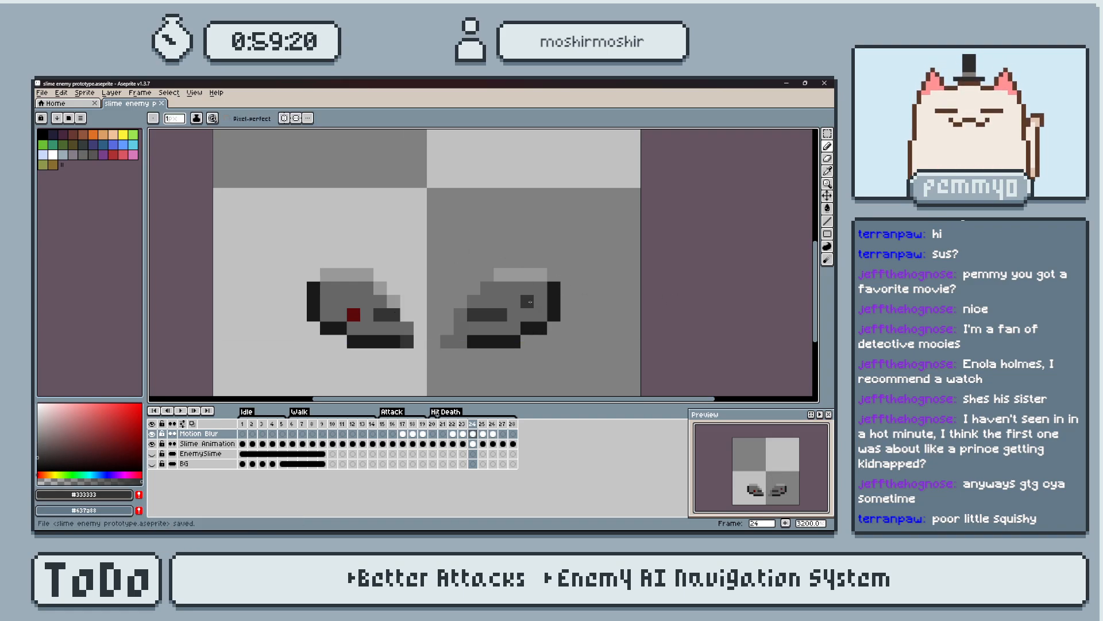
Compare frames 24 and 25, save the sprite file, and play the Death animation from frame 21.
key(Right)
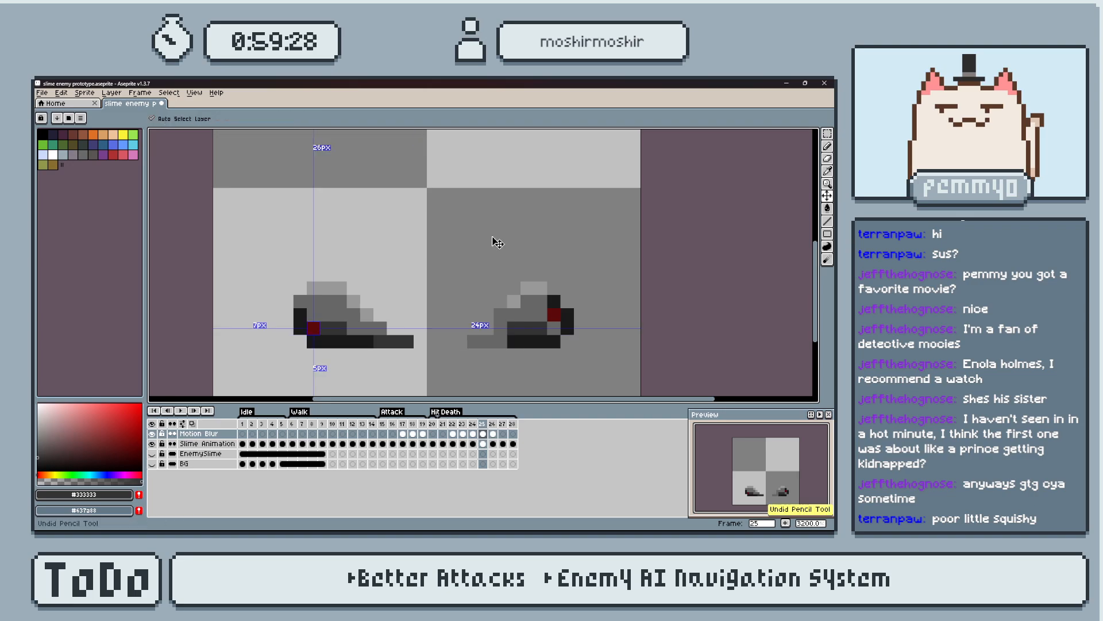
key(Left)
key(ctrl+s)
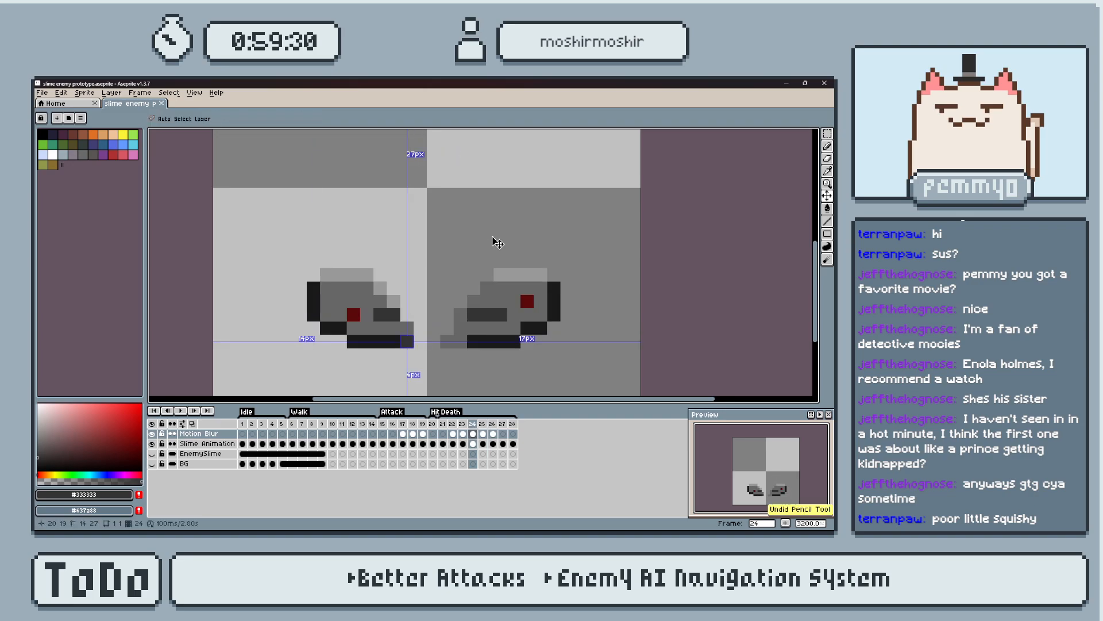
key(Right)
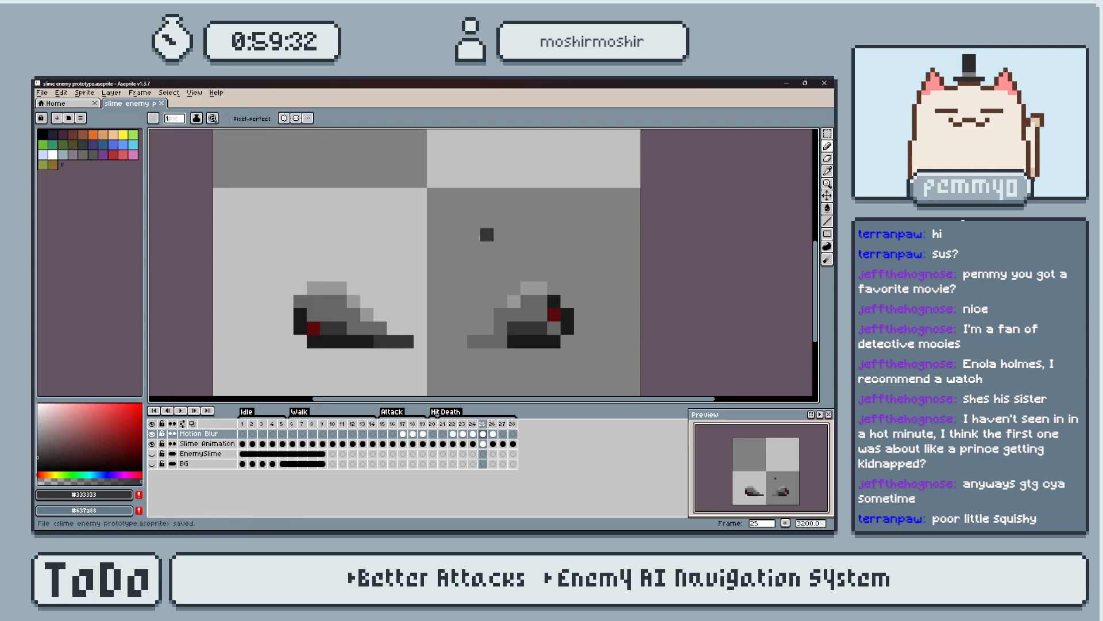
click(443, 425)
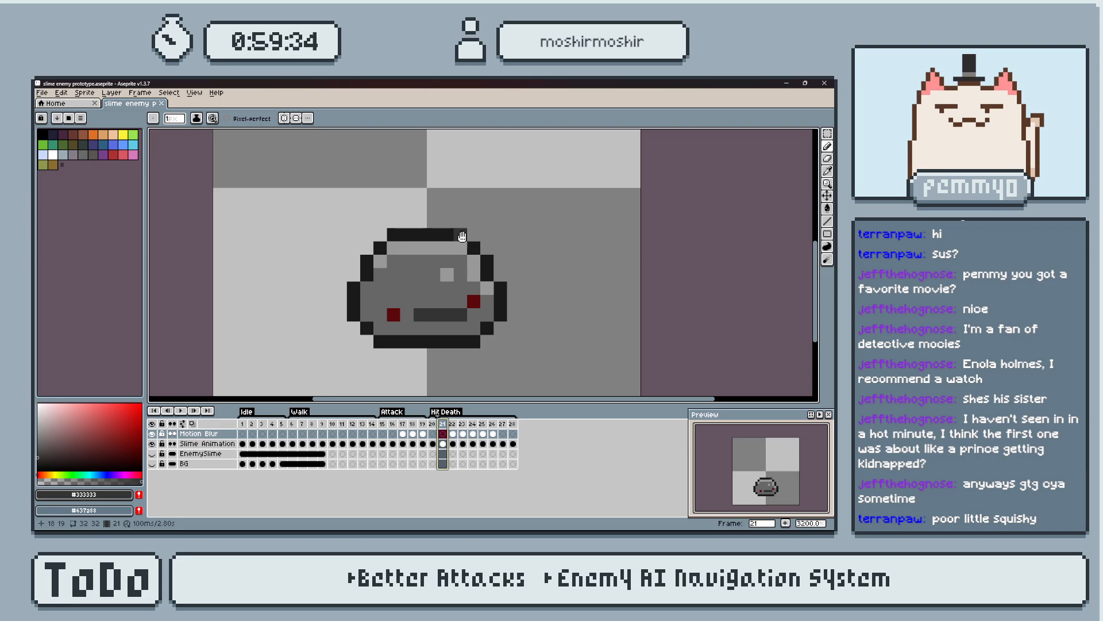
key(Return)
key(Return)
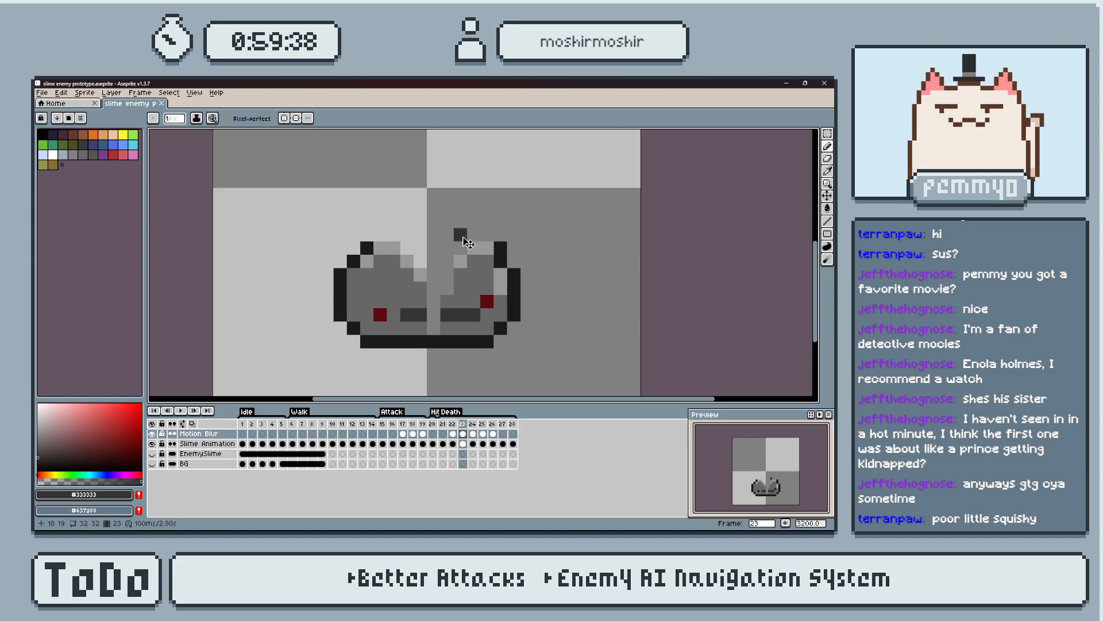
Export only the Death frames as a sprite sheet and inspect the generated sheet.
key(ctrl+e)
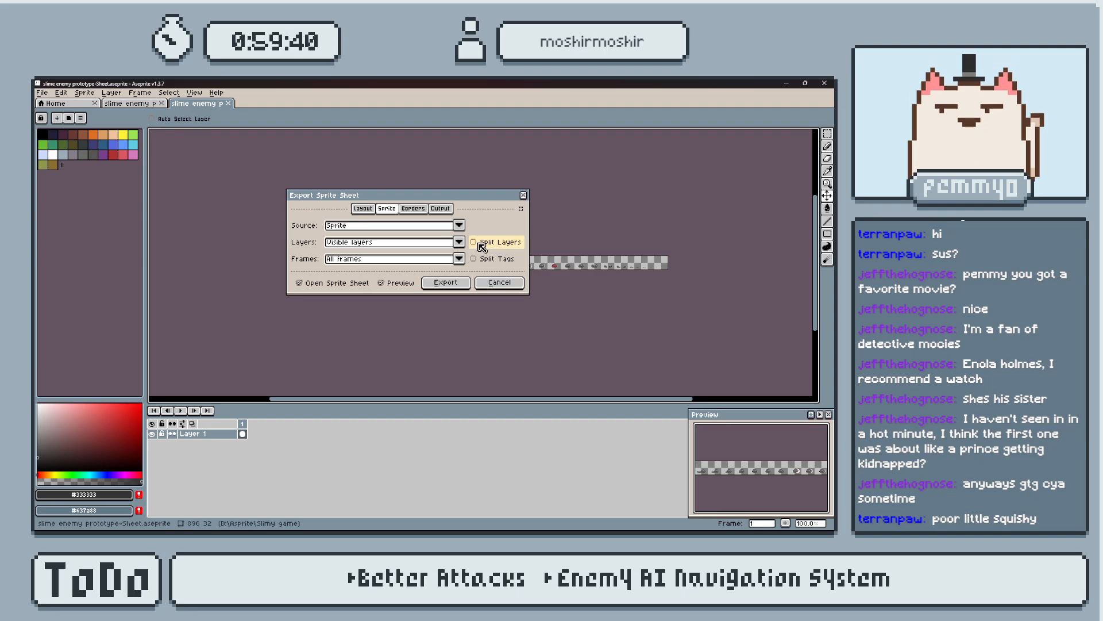
click(462, 247)
click(462, 247)
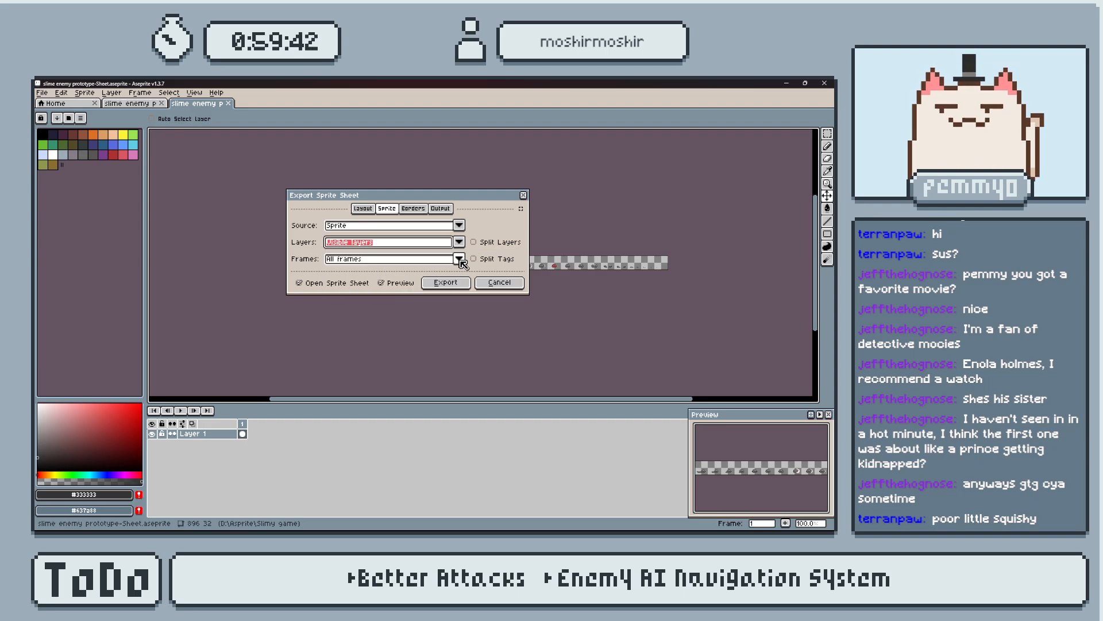
click(463, 263)
click(369, 317)
click(449, 284)
scroll(550, 280, up, 4)
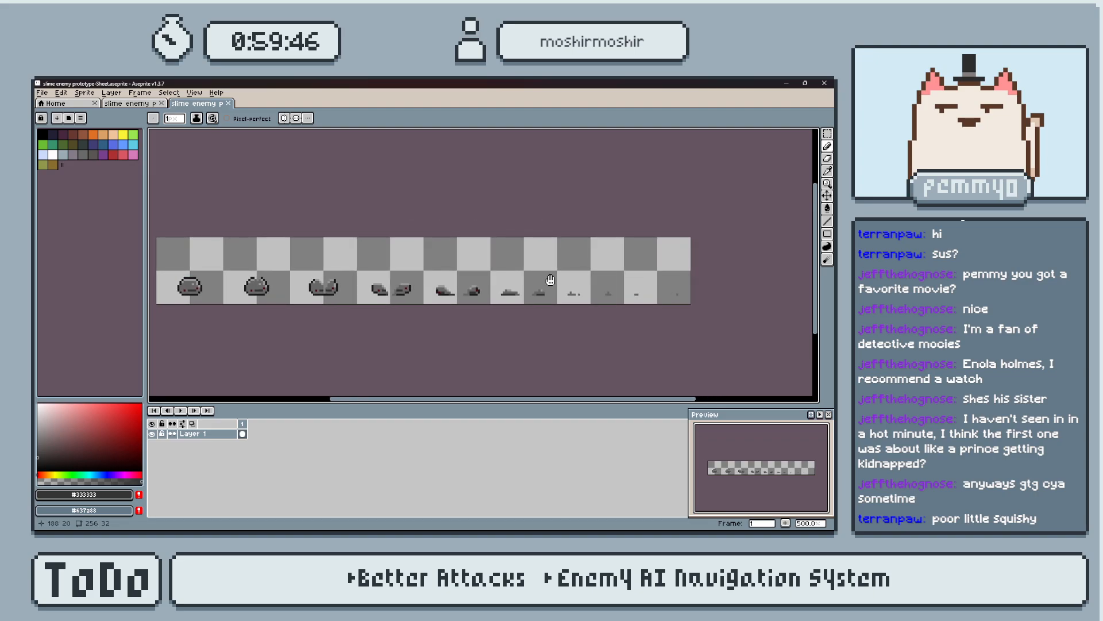
middle_drag(550, 279, 573, 283)
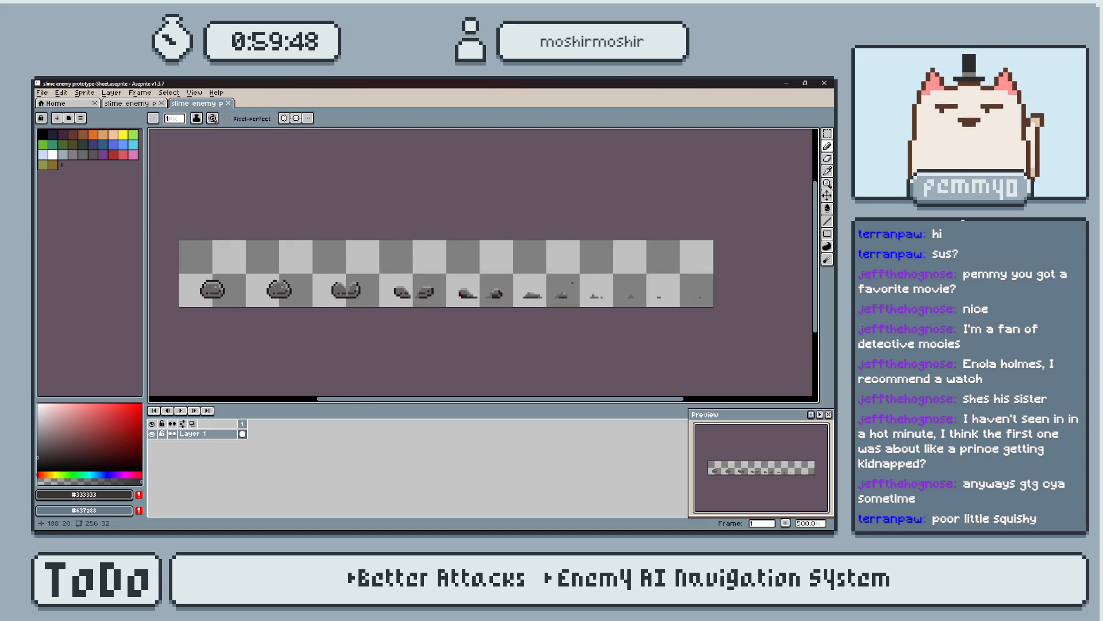
Export the sheet as slime enemy death.png in the Slimy game's Enemies folder and close the sheet document.
key(ctrl+shift+e)
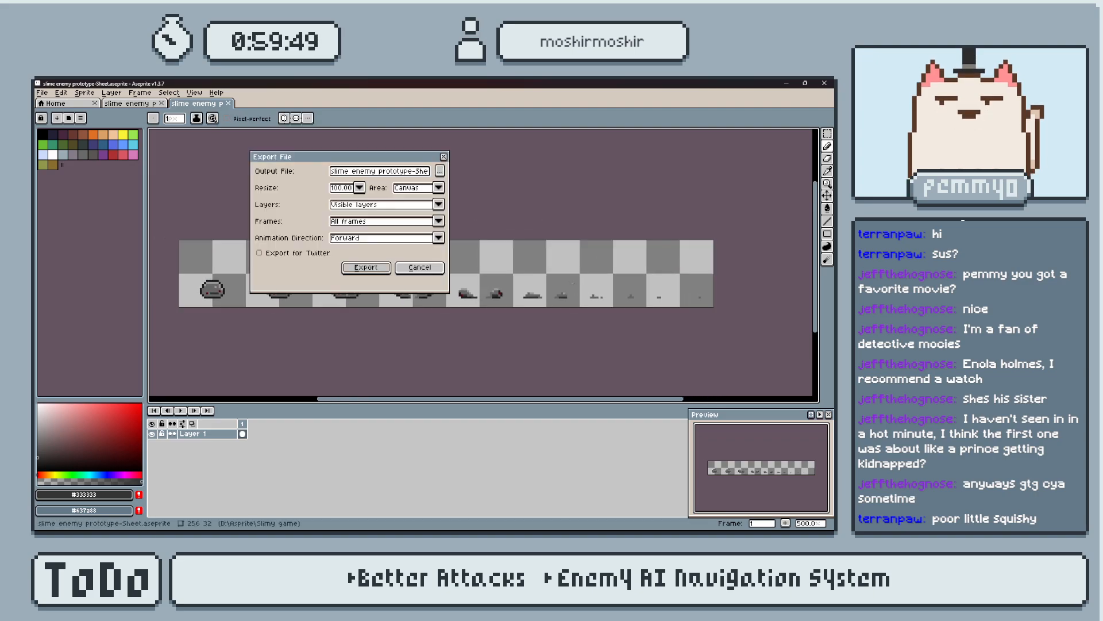
click(440, 174)
double_click(340, 209)
click(472, 227)
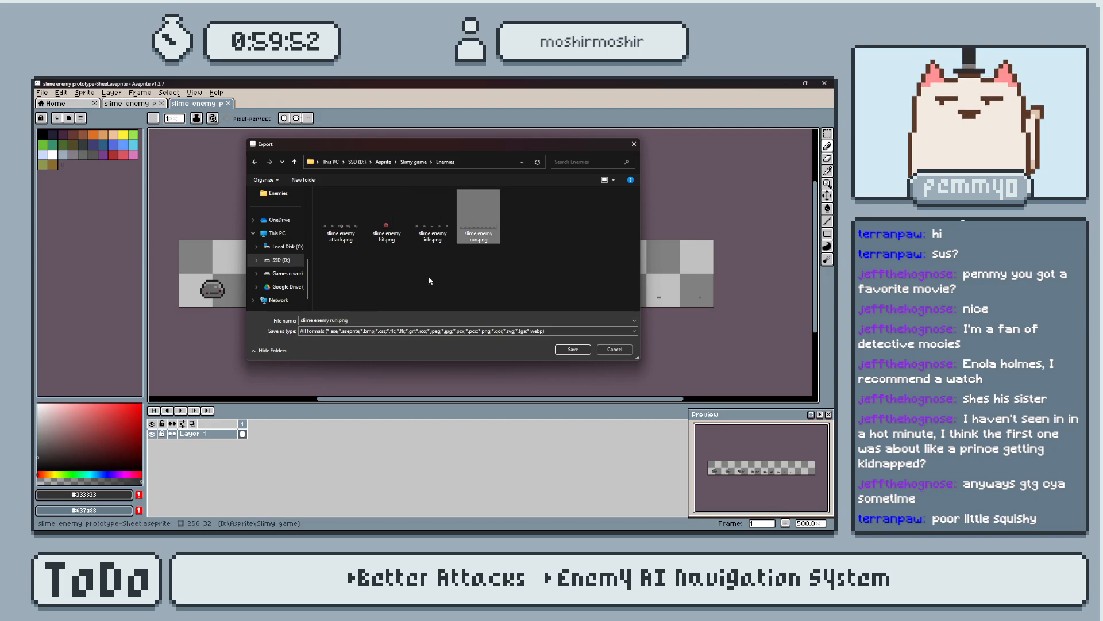
double_click(339, 321)
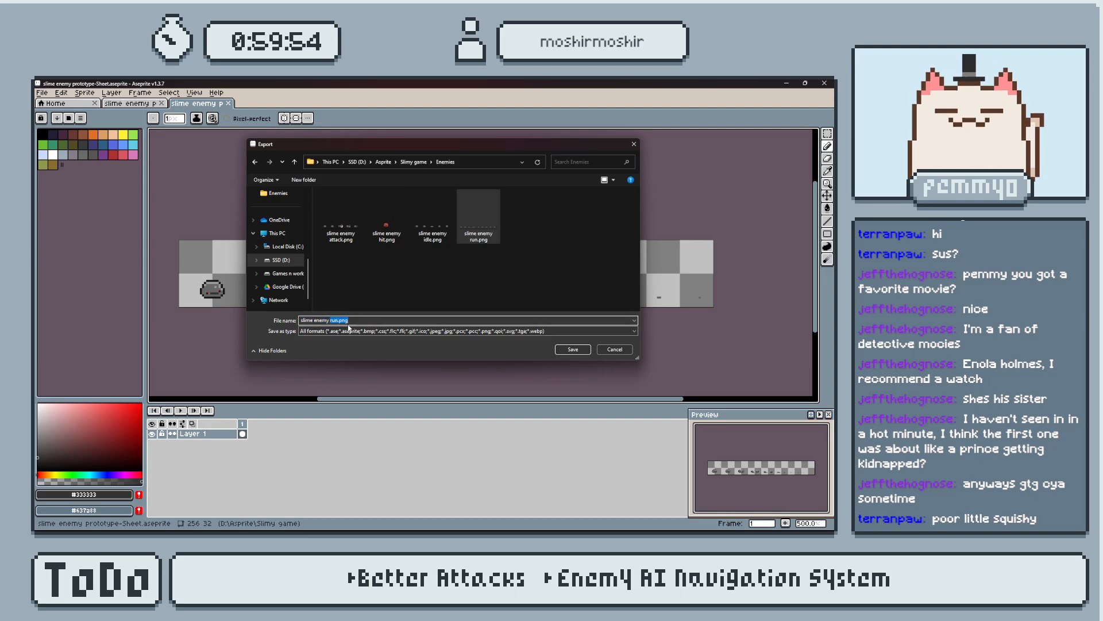
text(death)
key(Return)
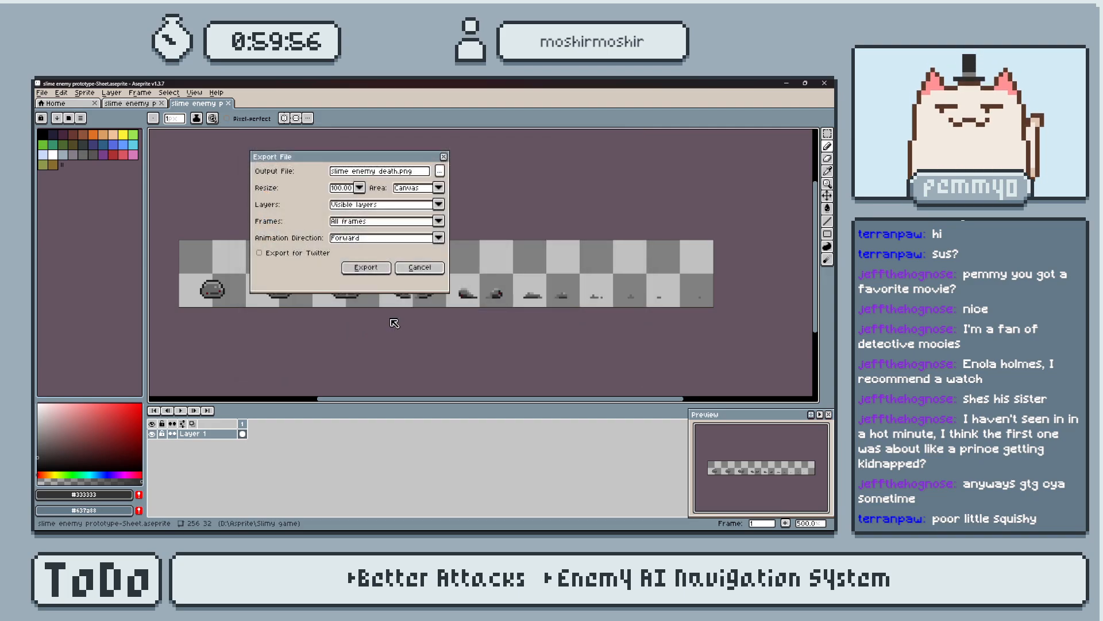
click(368, 270)
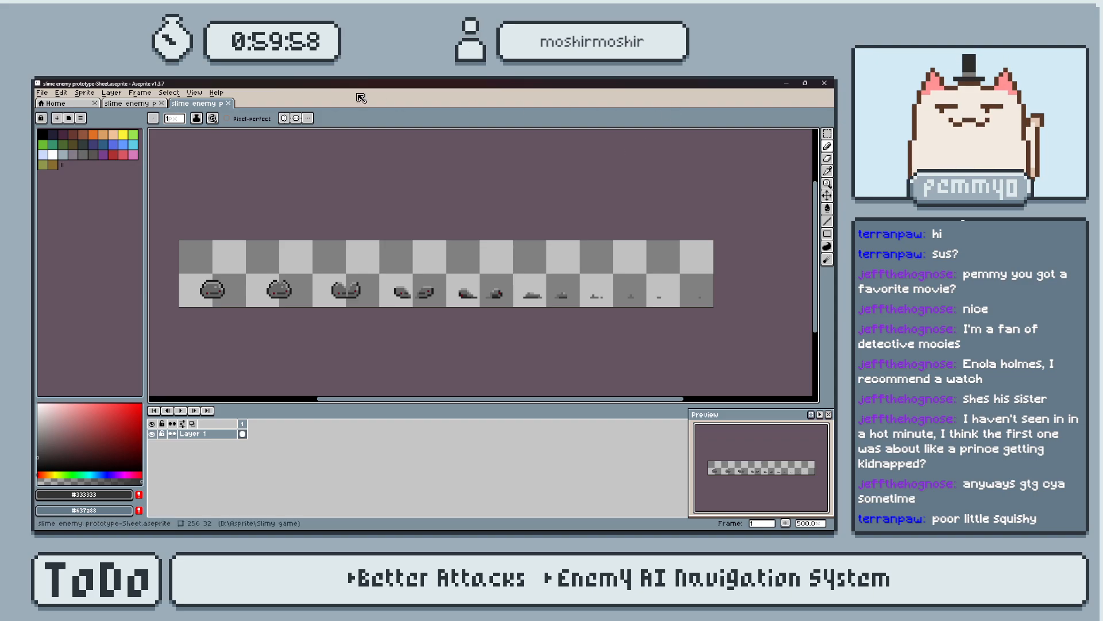
click(229, 104)
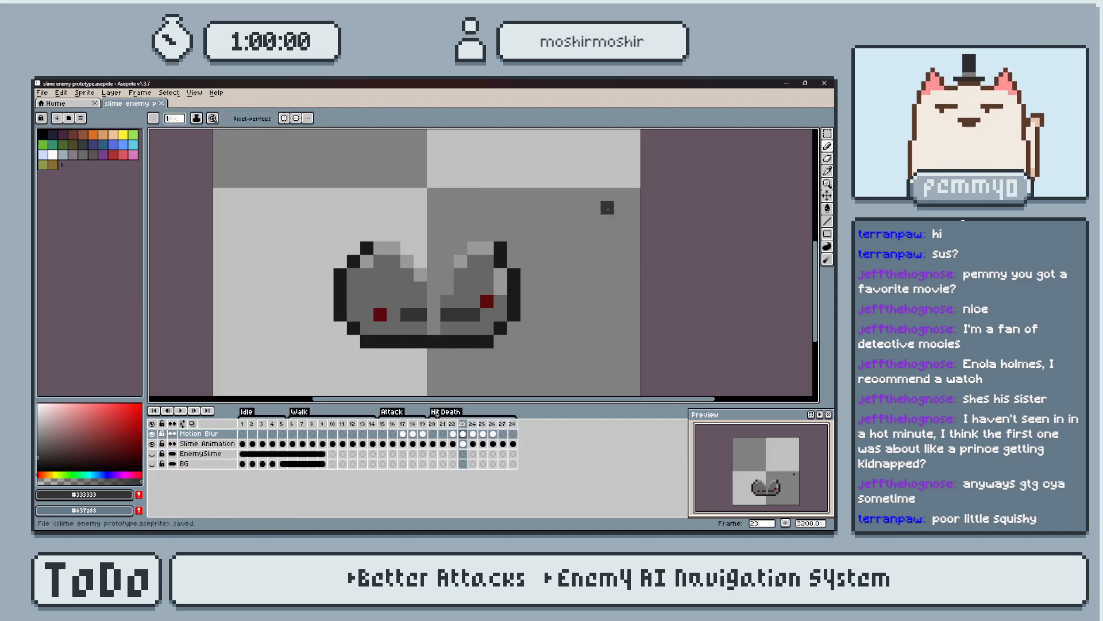
Switch to Godot and open the enemy_prot1 scene.
key(alt+Tab)
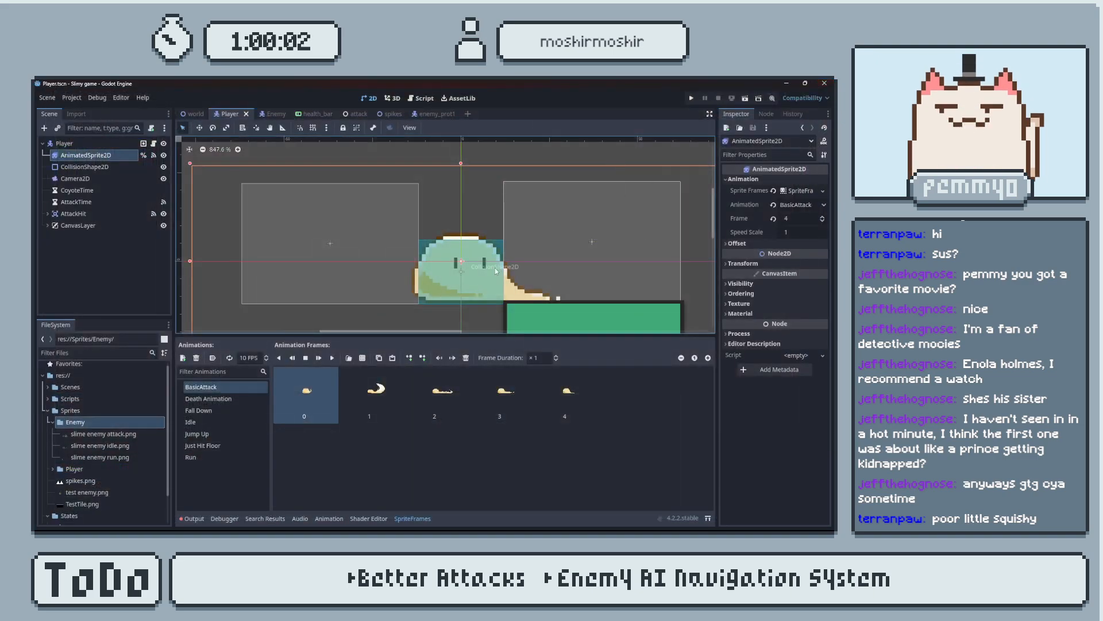
click(427, 115)
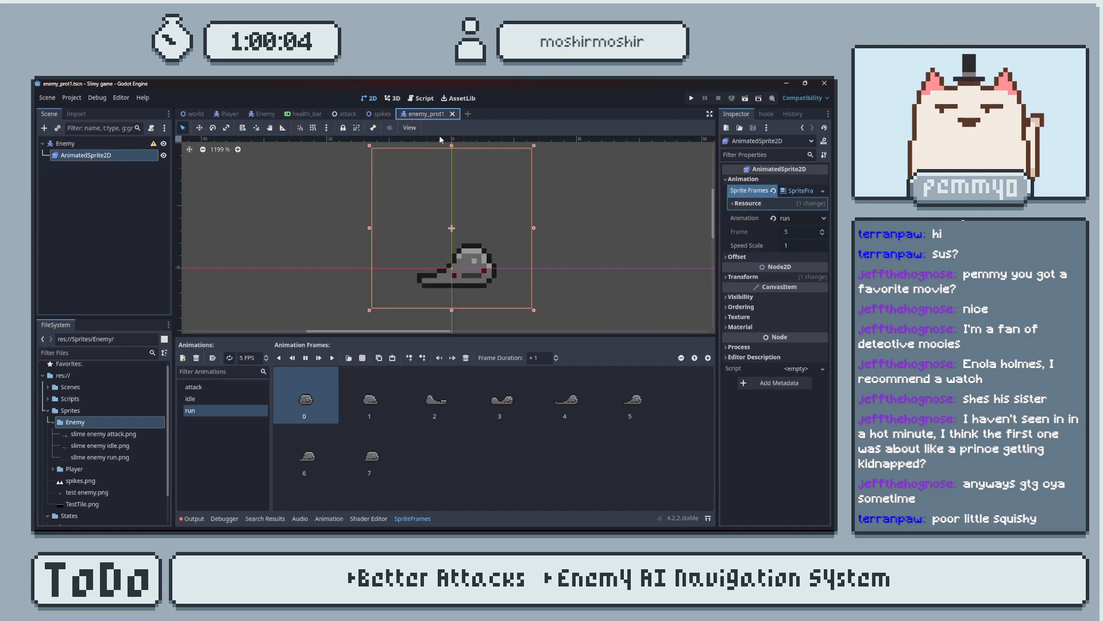
scroll(462, 278, up, 1)
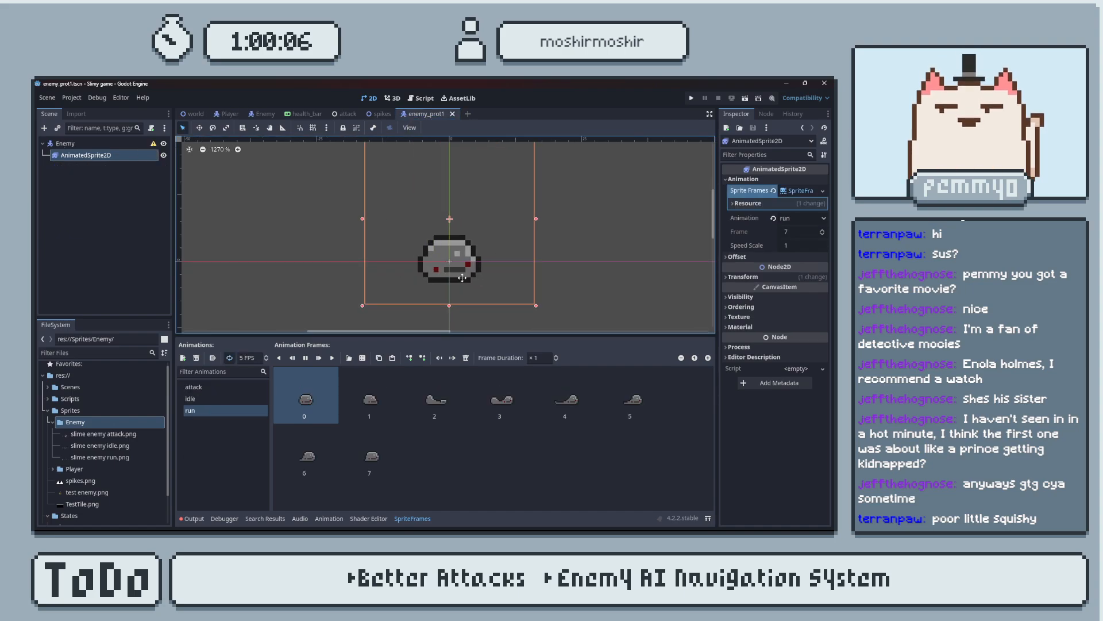
Add an animation named hit to the enemy AnimatedSprite2D's sprite frames.
click(232, 436)
click(184, 357)
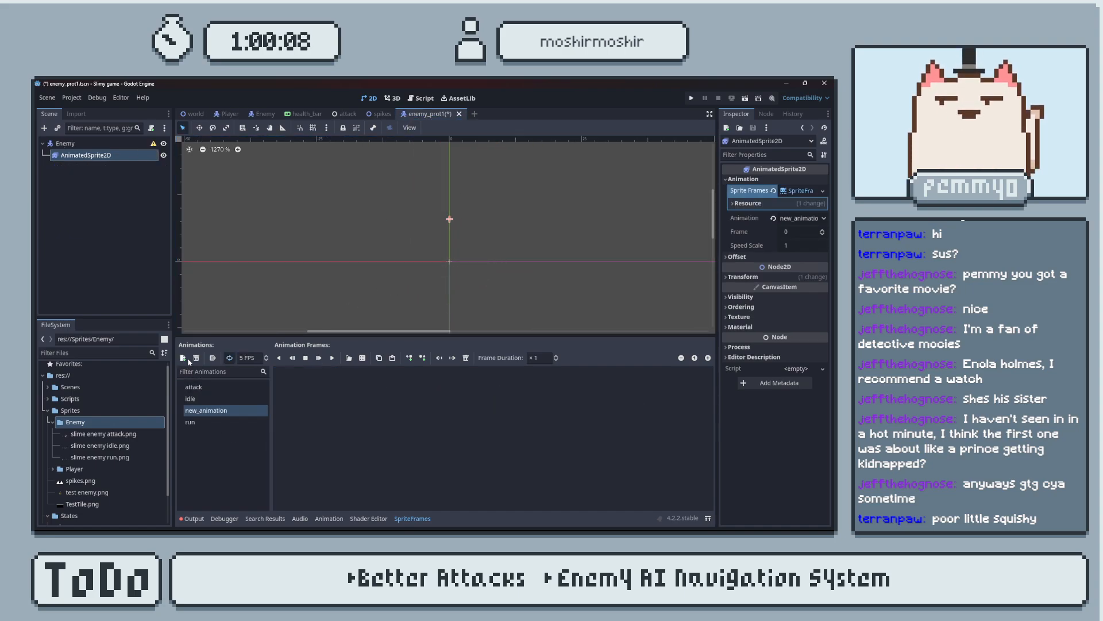
double_click(215, 410)
text(hit)
key(Return)
Add slime enemy hit.png from the Enemy sprites folder as the hit animation's frame.
click(362, 358)
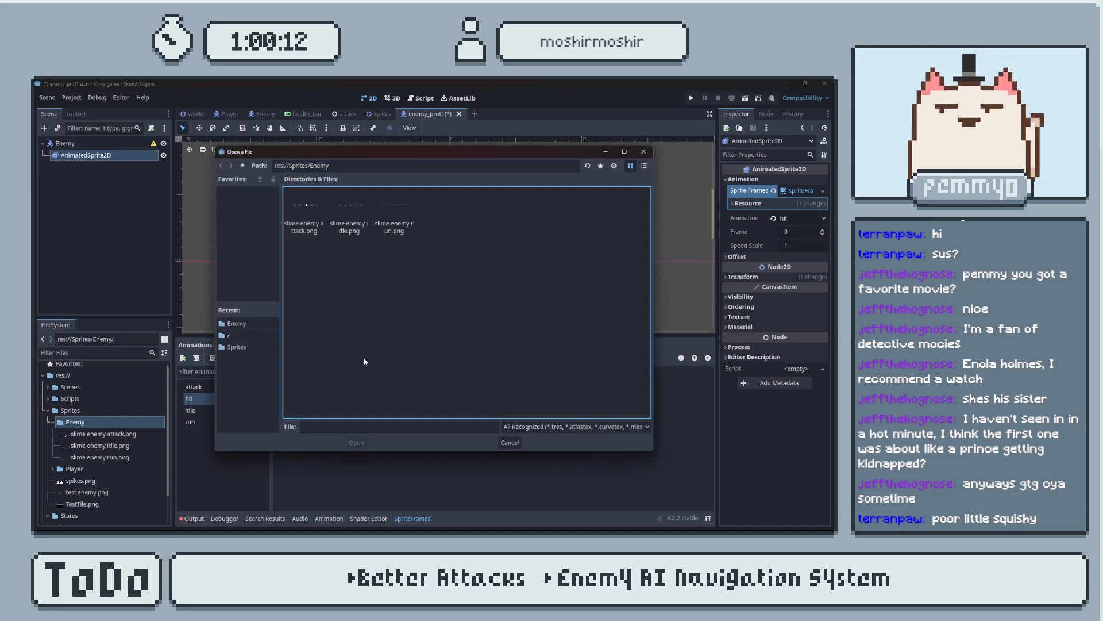
key(alt+Tab)
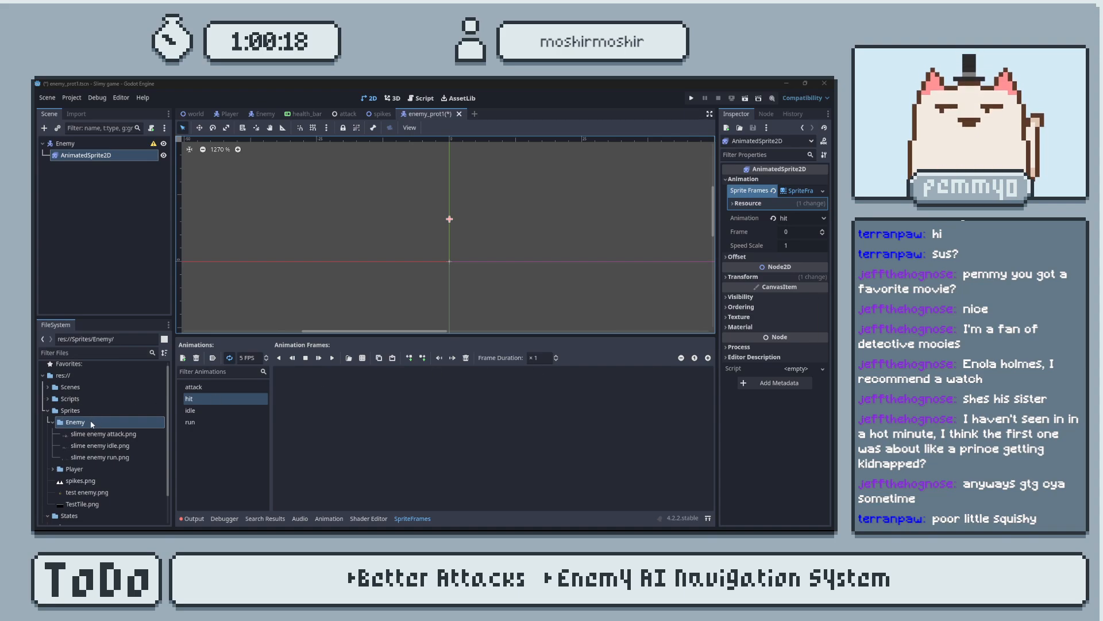
click(99, 457)
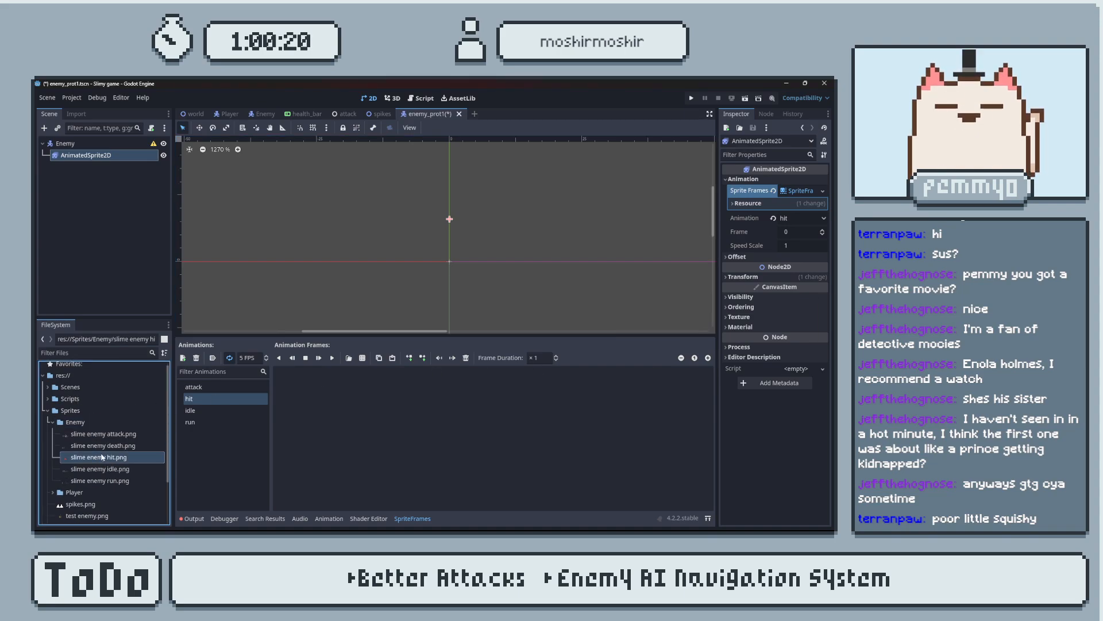
drag(308, 412, 328, 428)
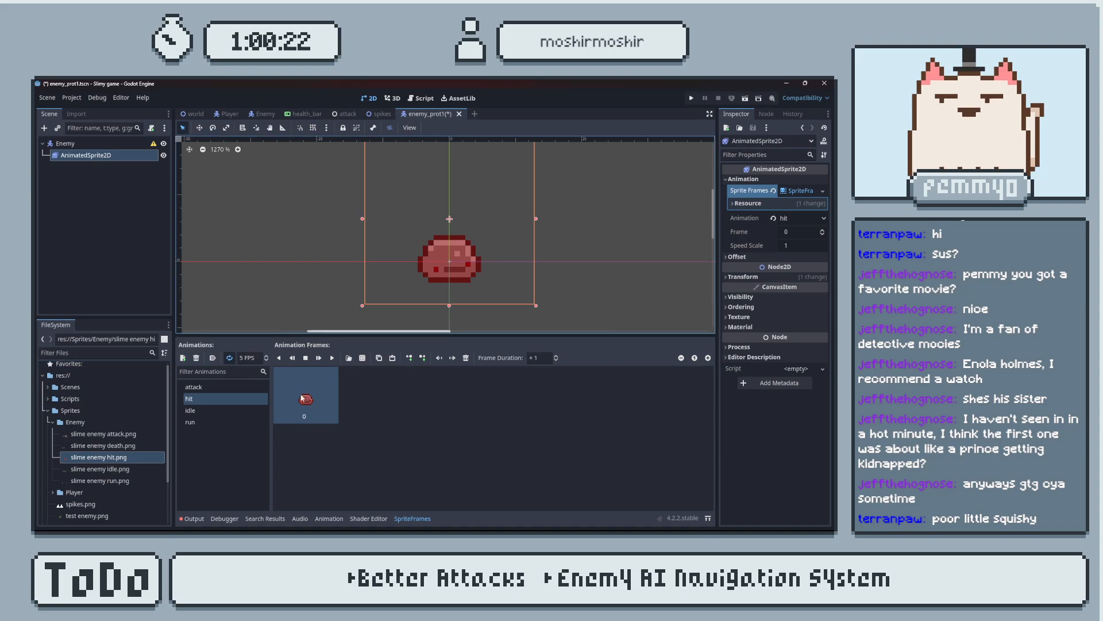
Add another animation named death to the enemy's sprite frames.
click(183, 358)
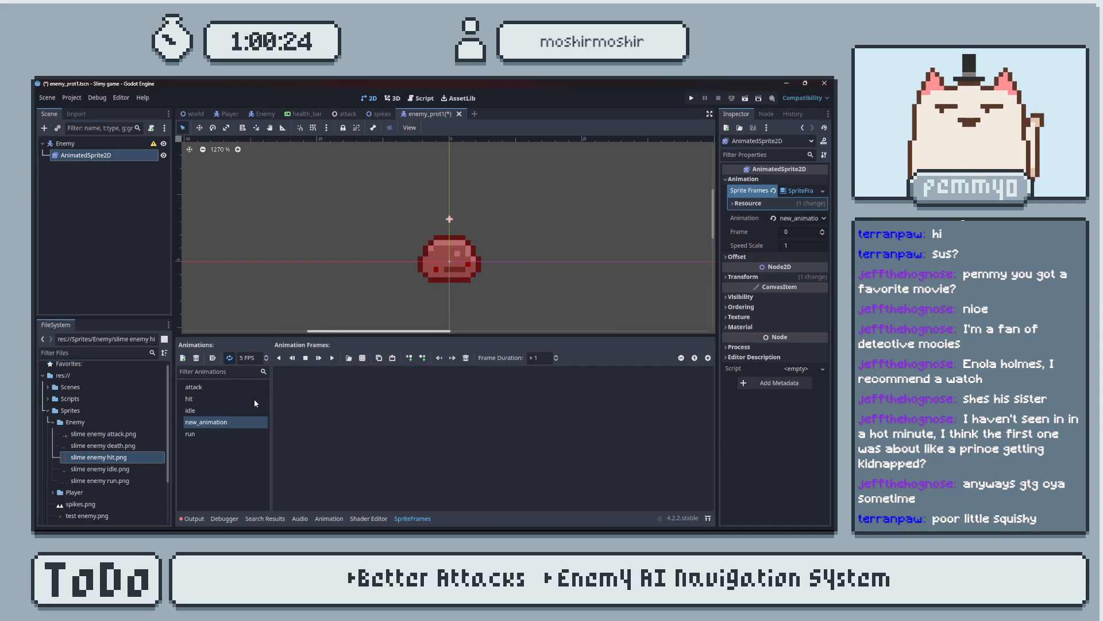
double_click(230, 422)
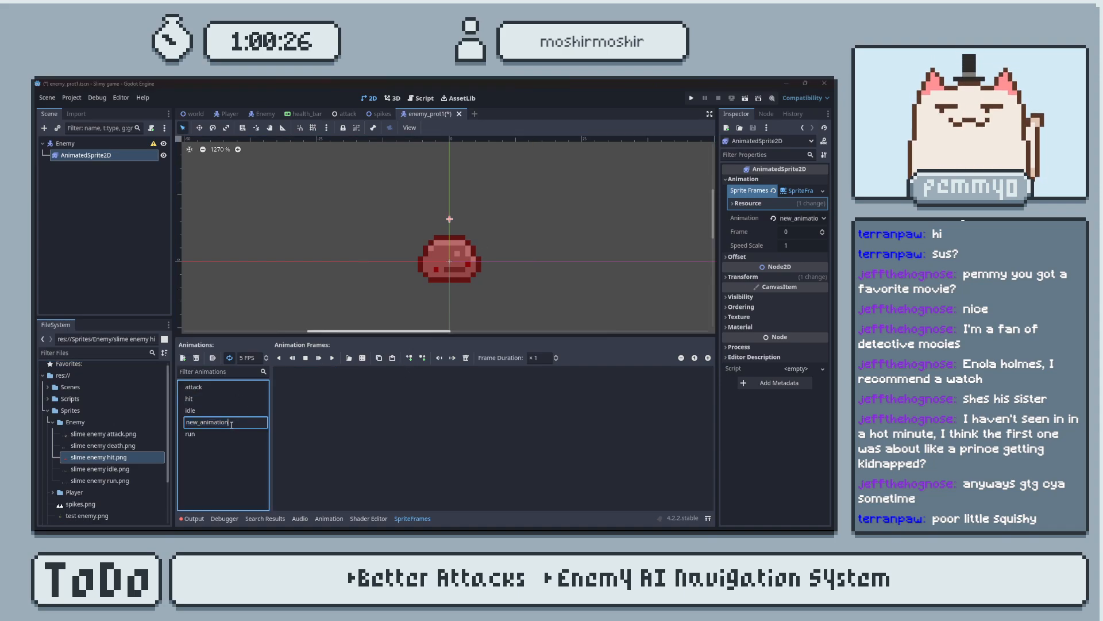
text(death)
key(Return)
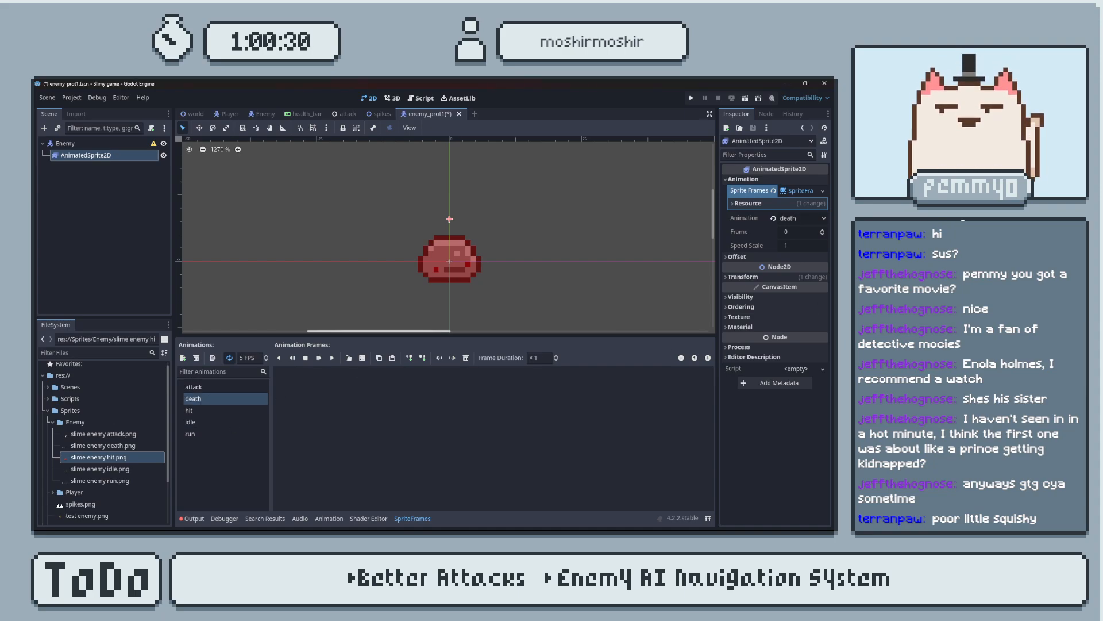
click(349, 357)
click(490, 227)
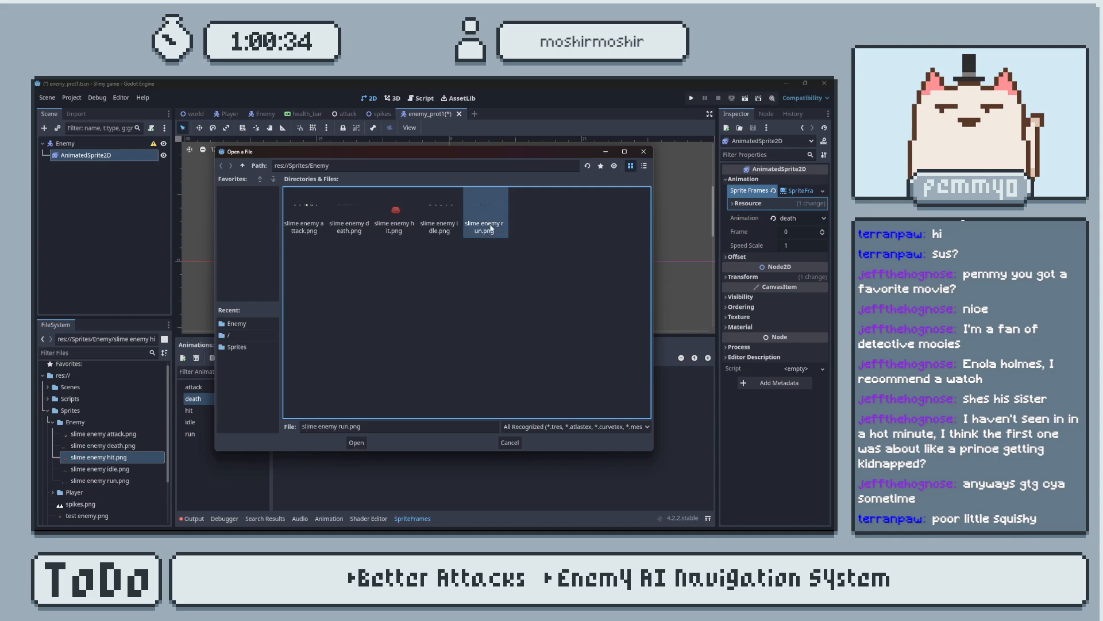
click(357, 443)
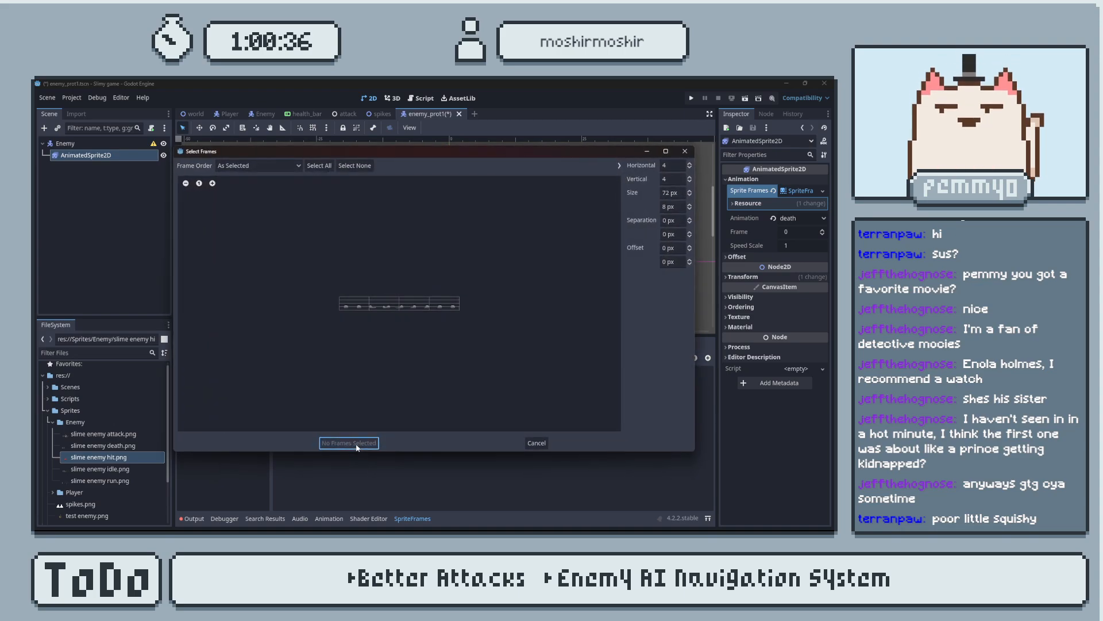
double_click(690, 181)
click(678, 164)
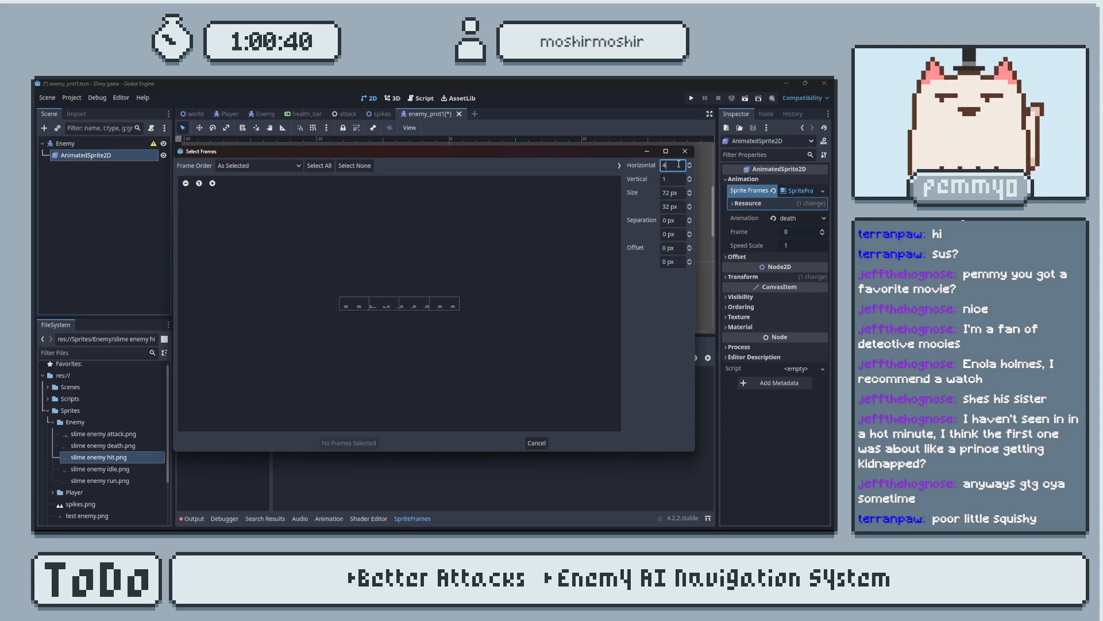
text(8)
key(Return)
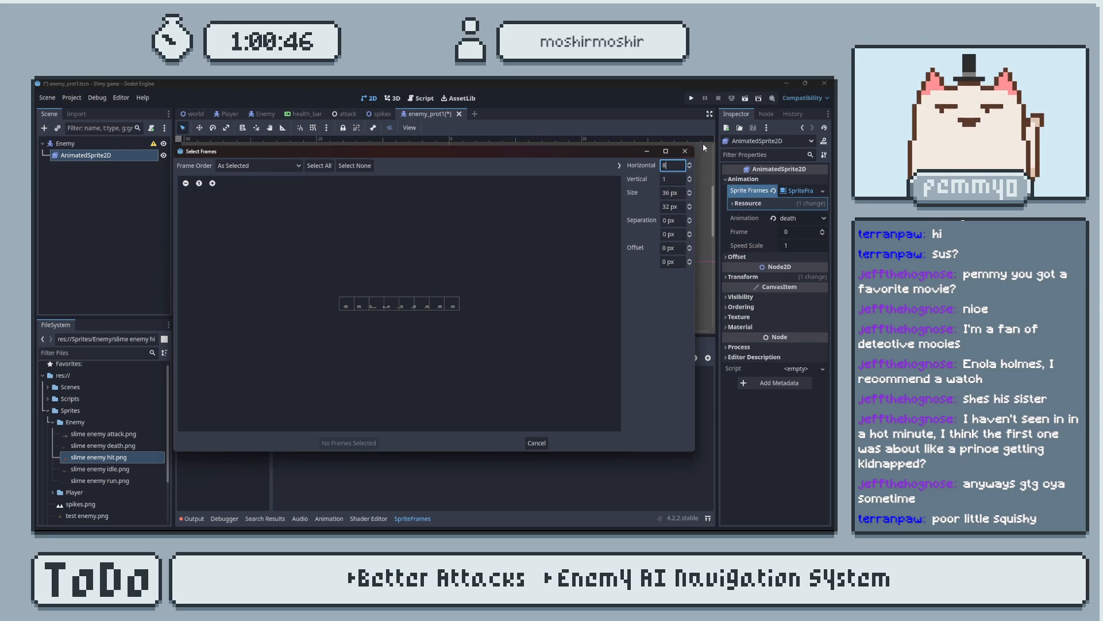
click(690, 153)
Slice slime enemy death.png into 8 horizontal by 1 vertical frames and add all of them to the death animation.
click(362, 357)
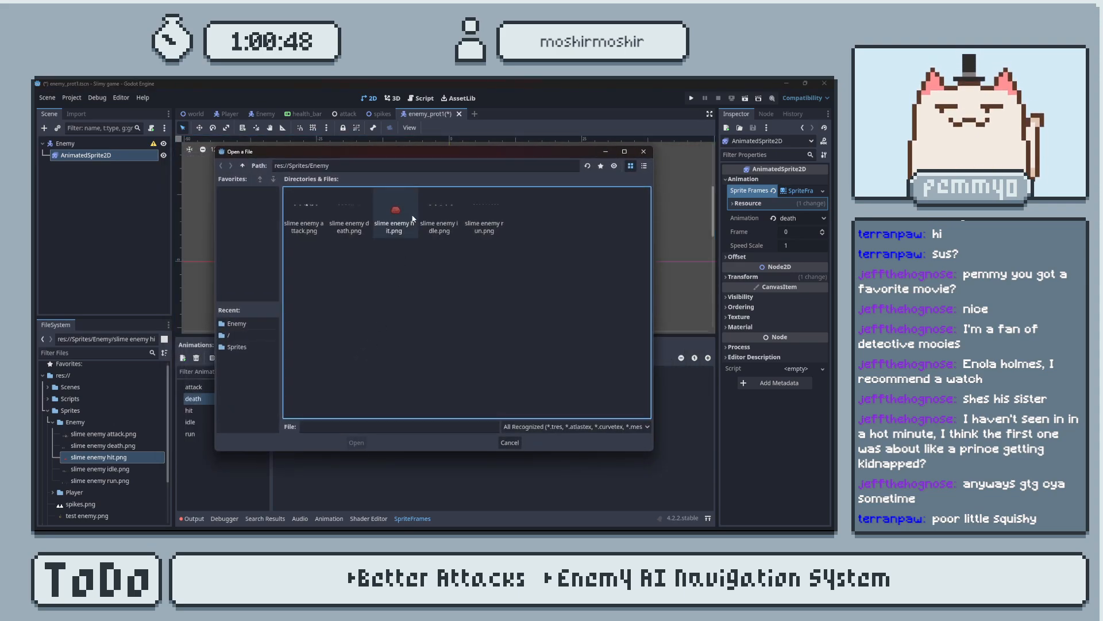
double_click(357, 209)
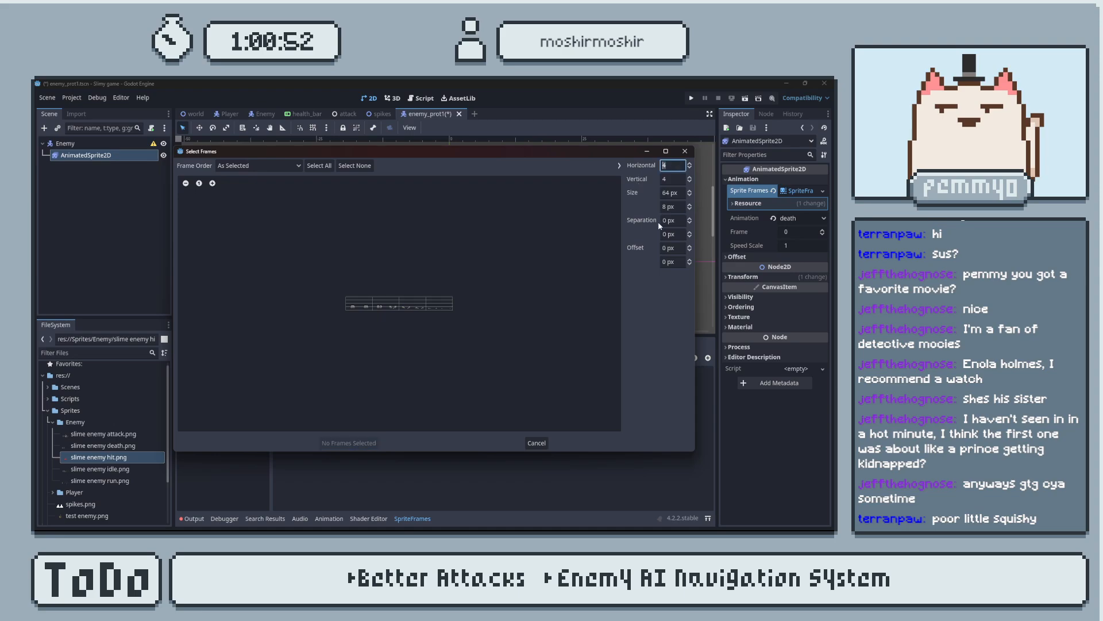
text(8)
key(Tab)
text(1)
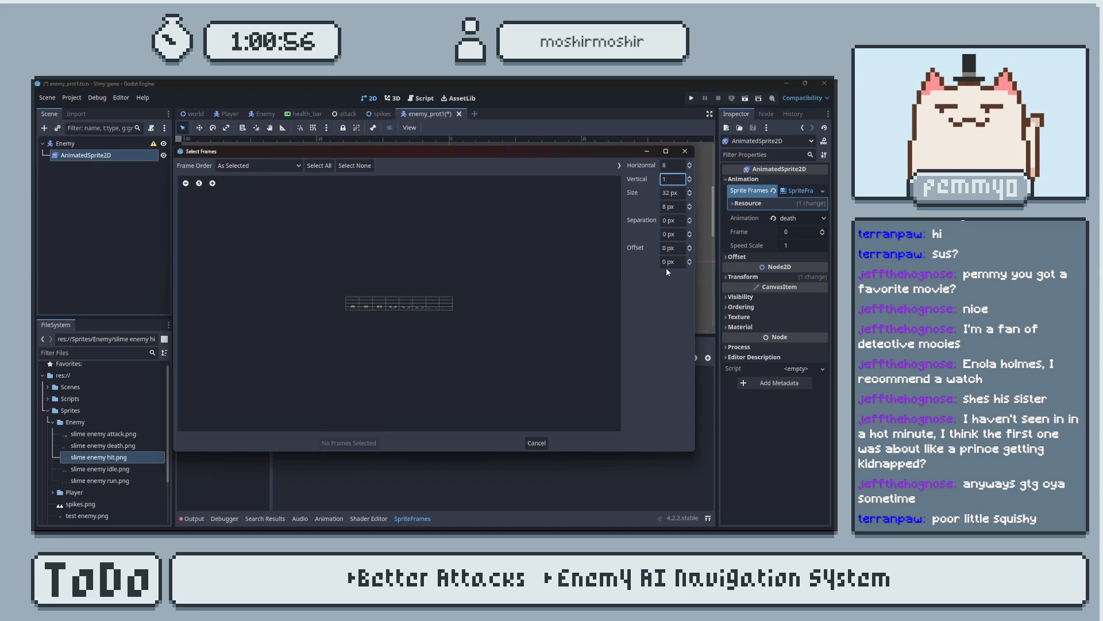
key(Return)
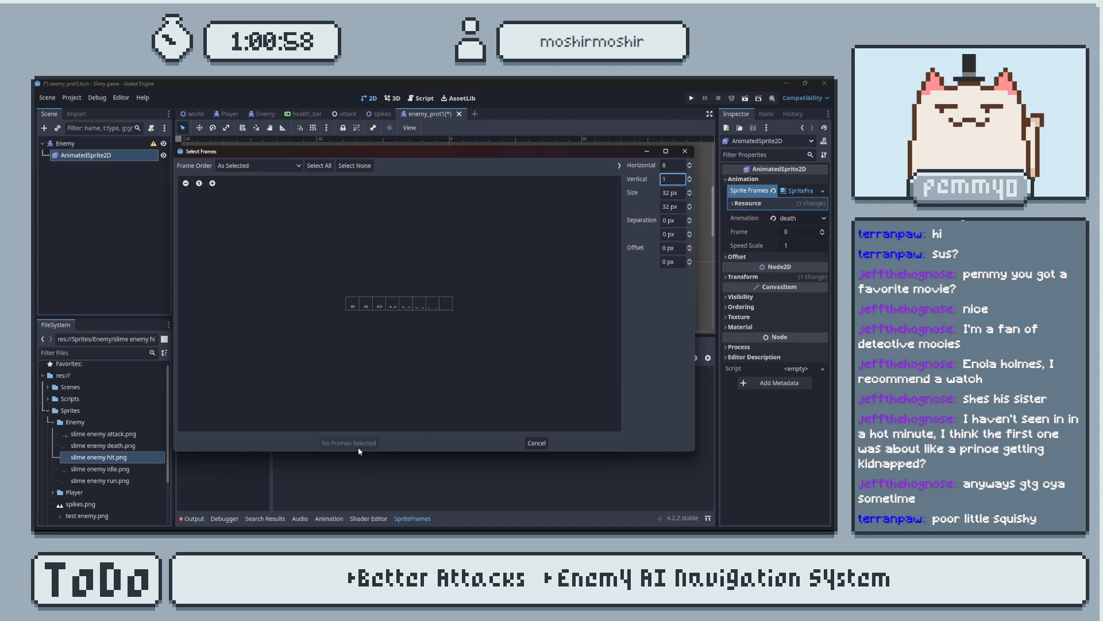
click(319, 166)
click(349, 442)
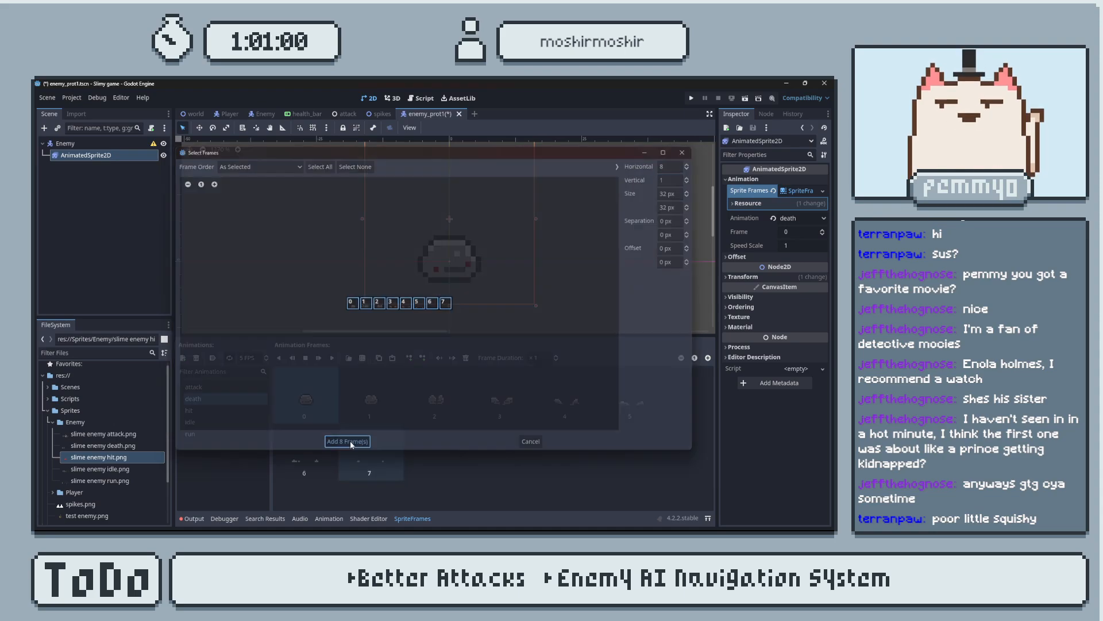
click(470, 468)
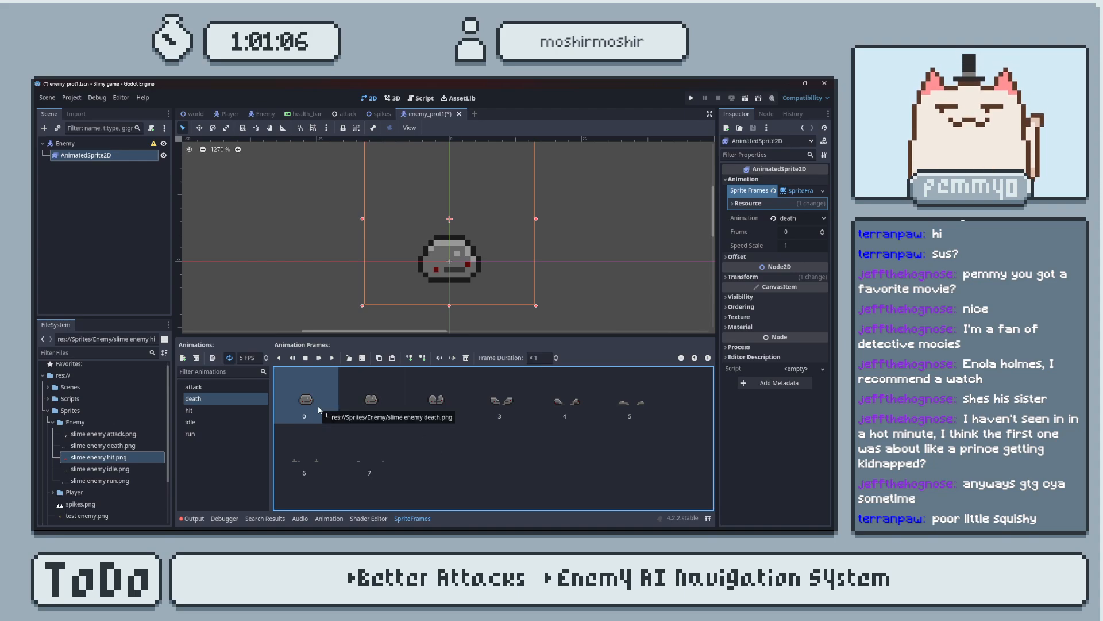
Play the death animation and set its speed to 8 FPS.
click(332, 358)
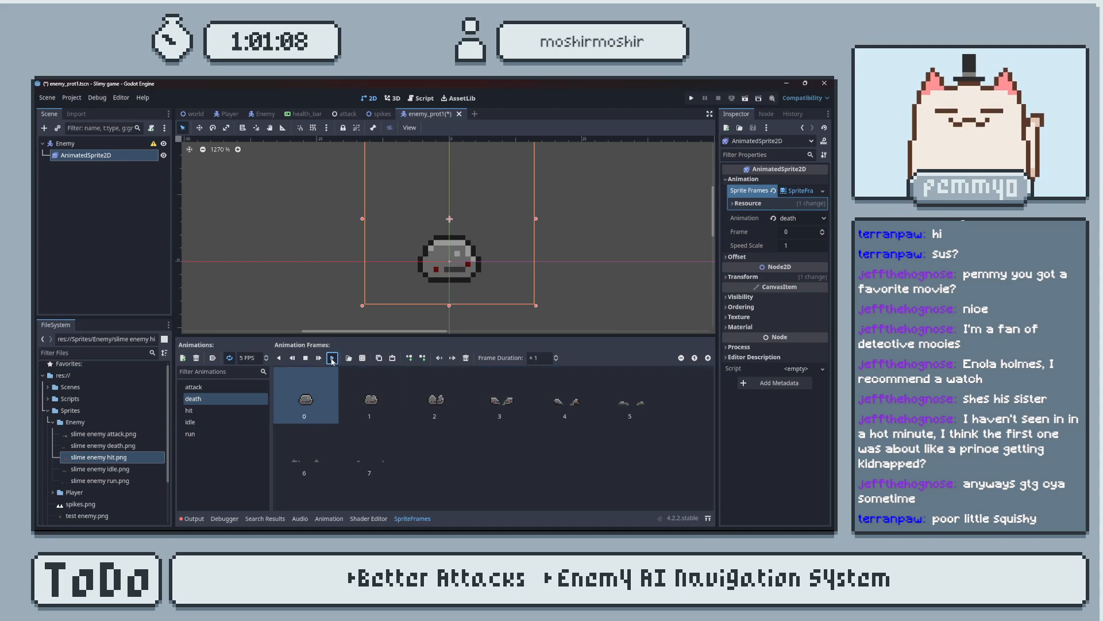
click(267, 356)
click(268, 356)
click(267, 356)
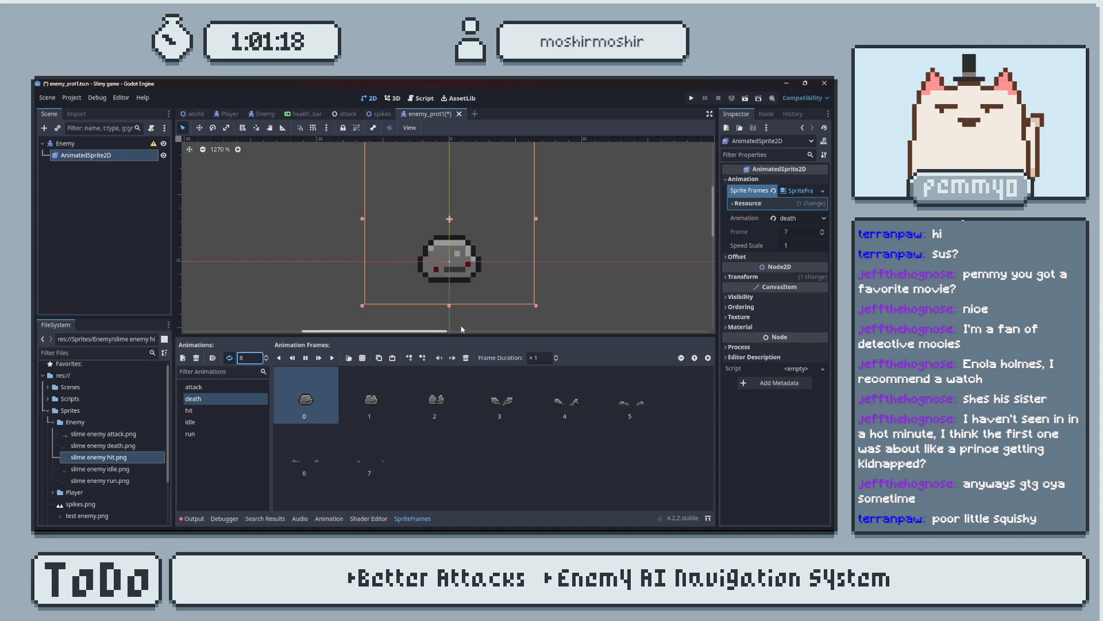
click(487, 310)
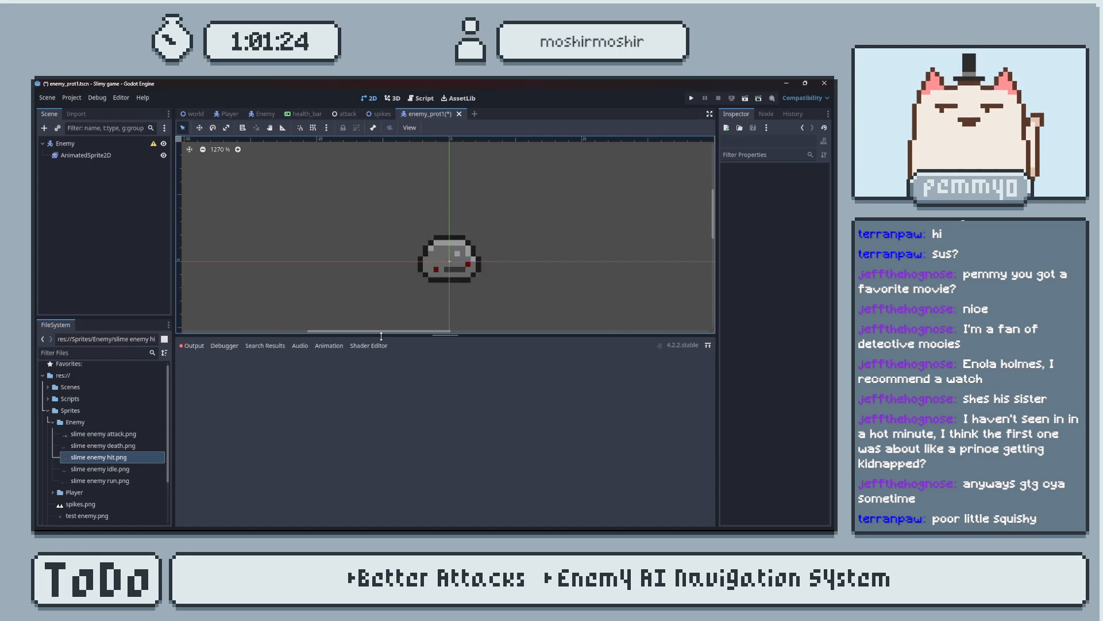
click(109, 156)
Switch to Aseprite and reopen slime enemy prototype.aseprite.
key(alt+Tab)
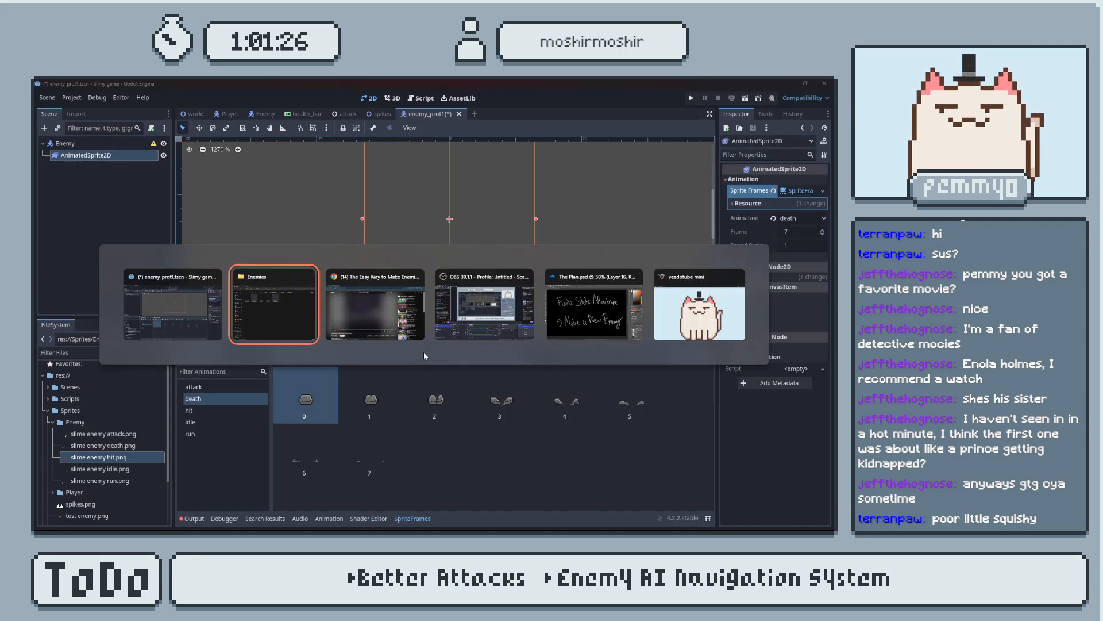
key(super)
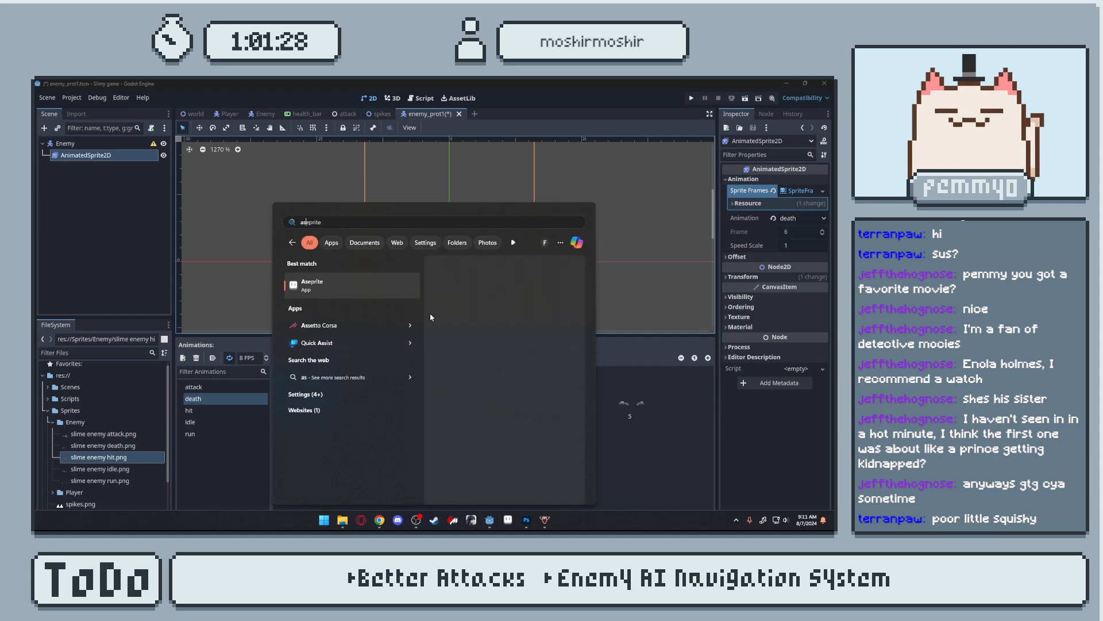
key(Escape)
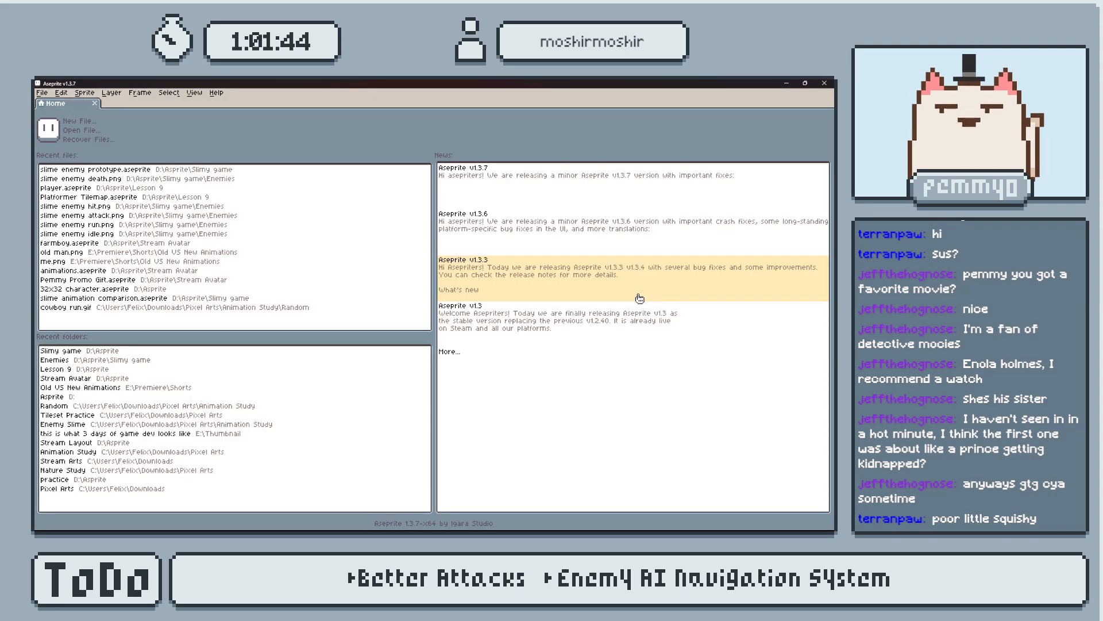
click(136, 170)
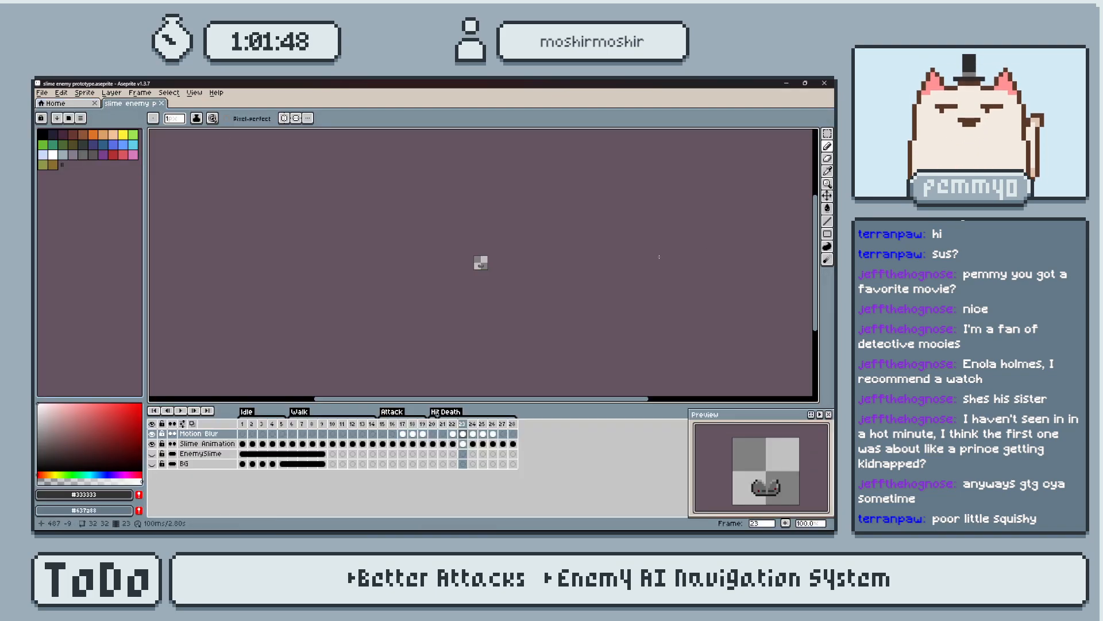
scroll(480, 262, up, 10)
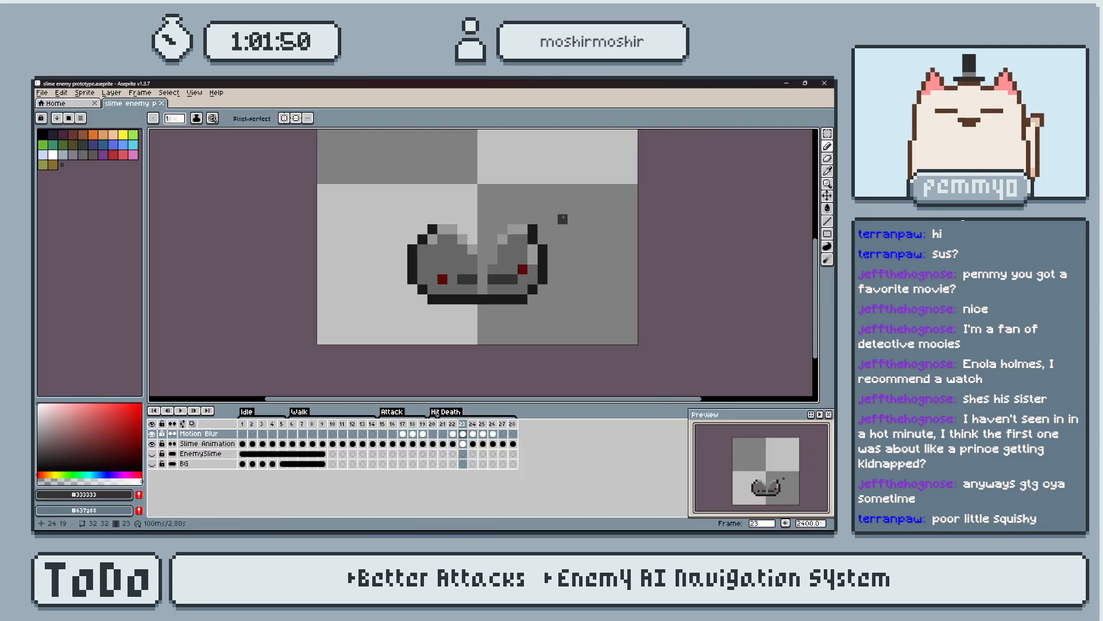
Compare the middle Death frames and nudge selected Motion Blur pixels around the split slime one pixel left.
key(Right)
key(Right)
key(Right)
key(Left)
key(Left)
key(Right)
key(Right)
key(Left)
key(m)
drag(493, 239, 603, 320)
key(Left)
key(ctrl+d)
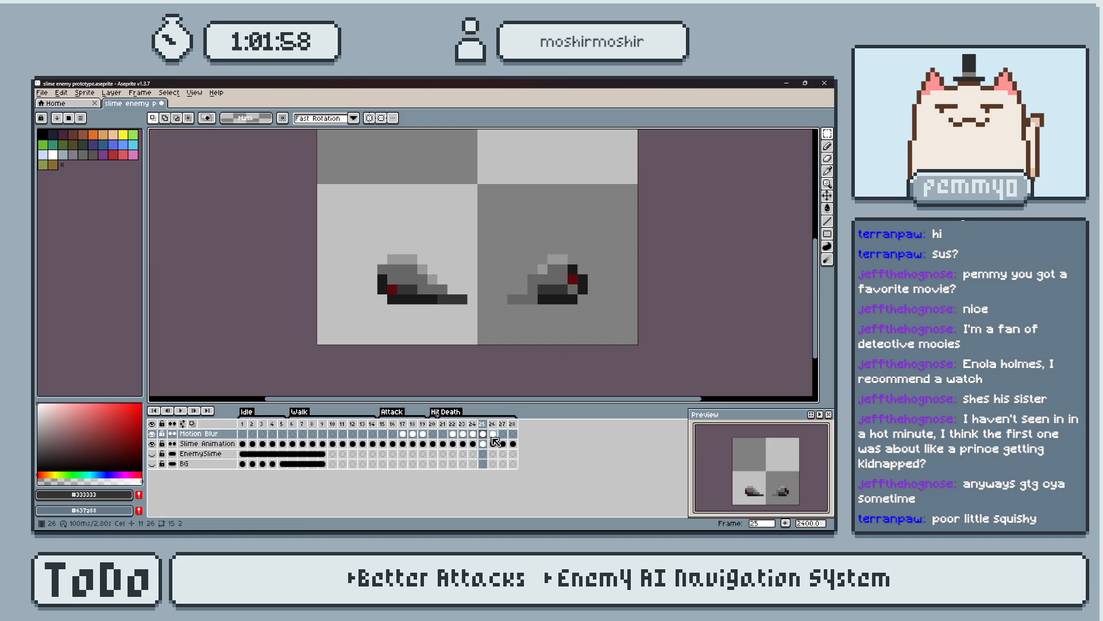
key(Down)
drag(455, 242, 610, 317)
key(Left)
key(ctrl+d)
Try deleting the Motion Blur cels of frames 22 to 27, undo it, and compare the neighbouring frames.
drag(502, 434, 457, 433)
key(Delete)
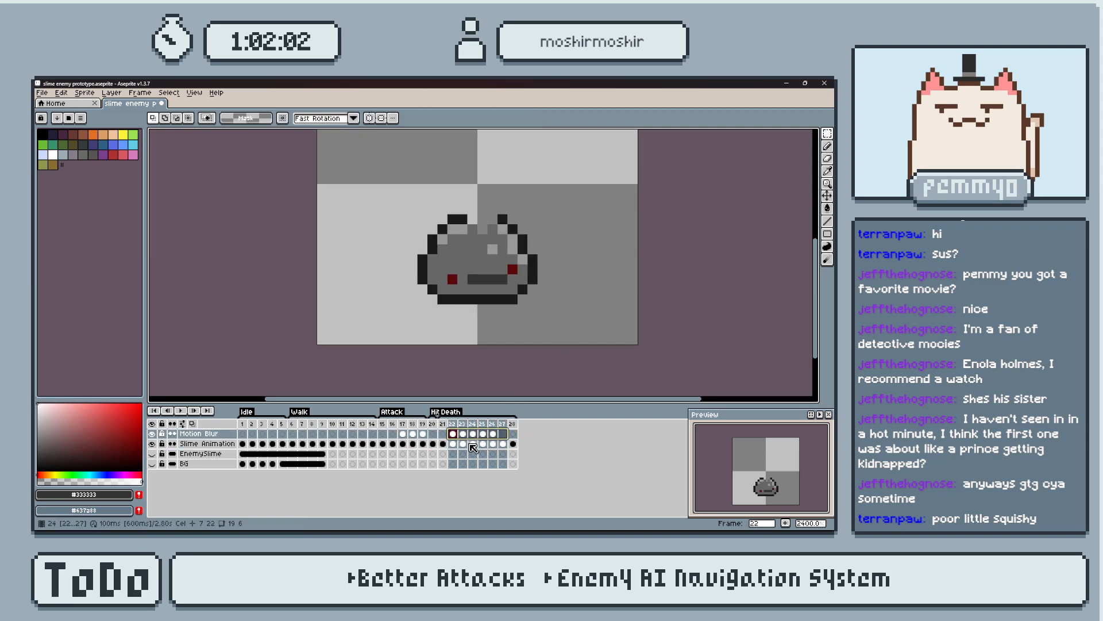
key(ctrl+z)
key(Right)
key(Left)
key(Left)
key(Right)
key(Right)
key(Left)
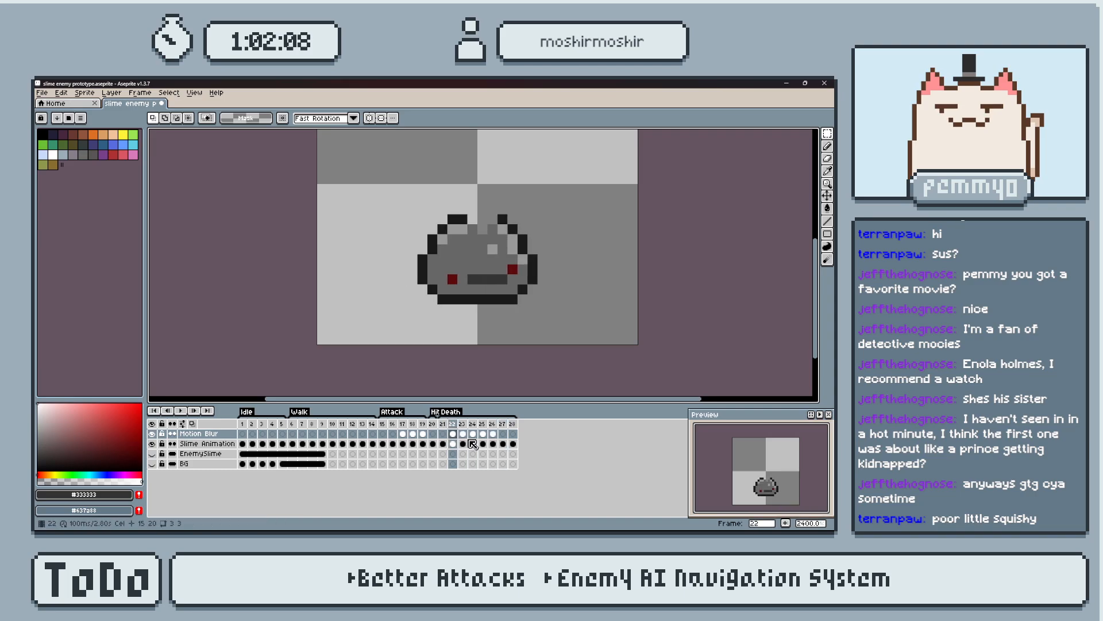
Delete the Motion Blur cels of frames 22 to 27 and fill the notch atop frame 22's slime with grey #666666.
drag(508, 440, 459, 437)
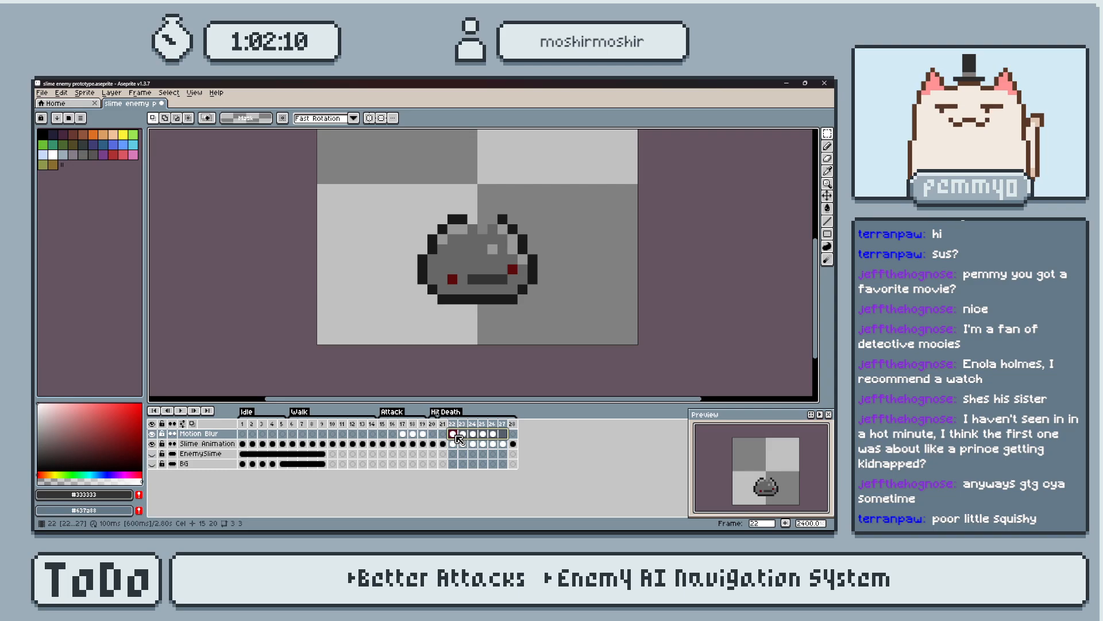
key(i)
scroll(497, 263, up, 3)
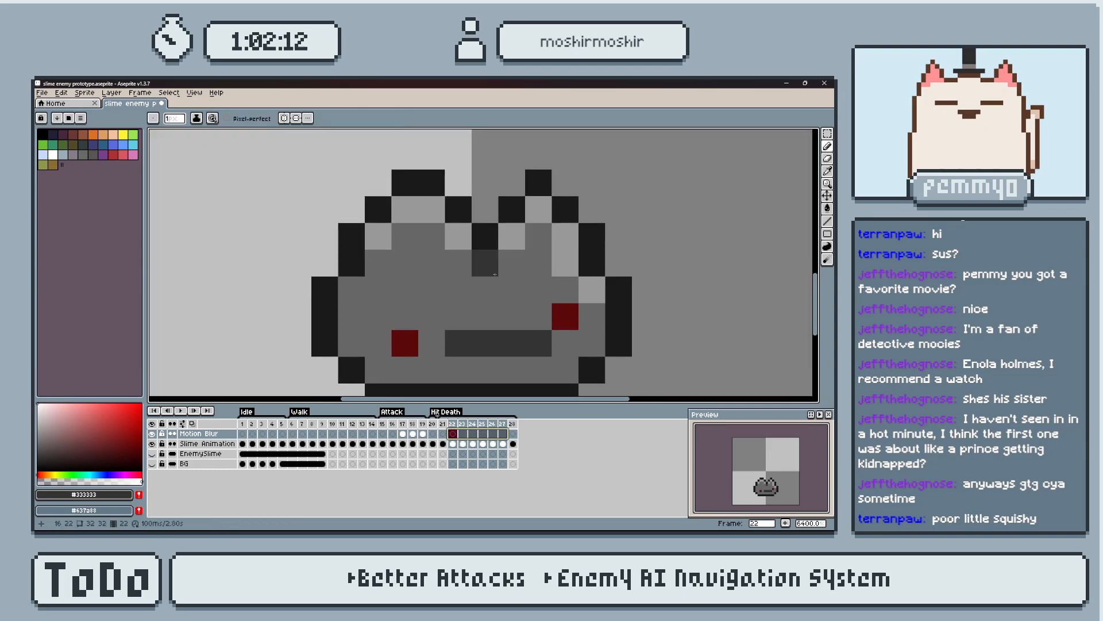
click(497, 262)
key(b)
drag(485, 235, 458, 210)
click(511, 209)
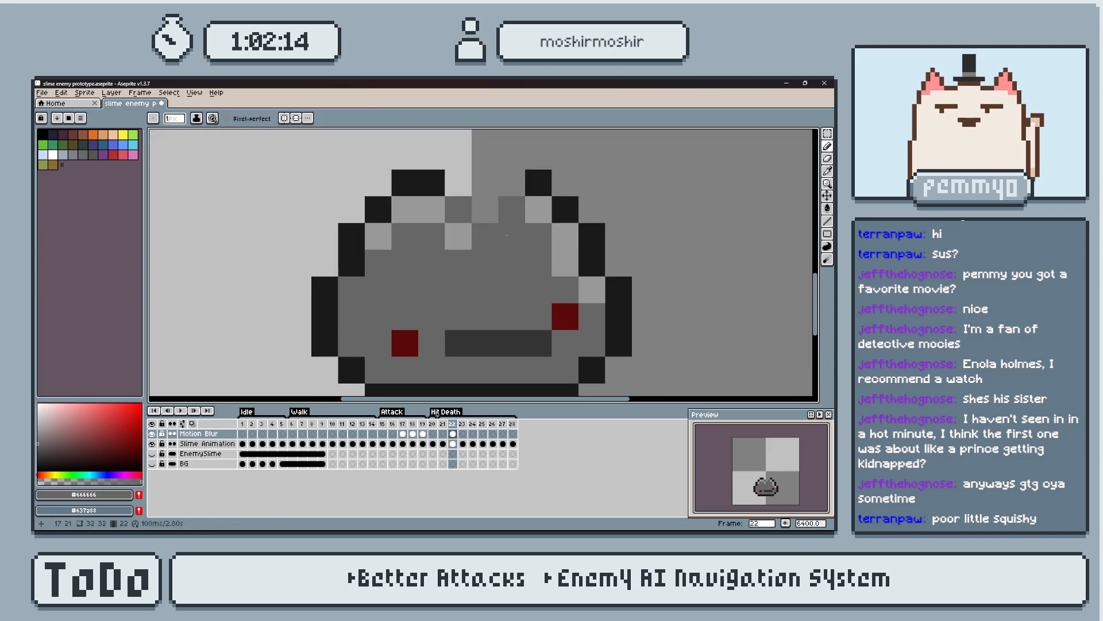
click(512, 237)
click(458, 237)
Paint a light grey #999999 highlight pixel on the slime's body below the notch in frame 22.
key(i)
click(537, 207)
key(b)
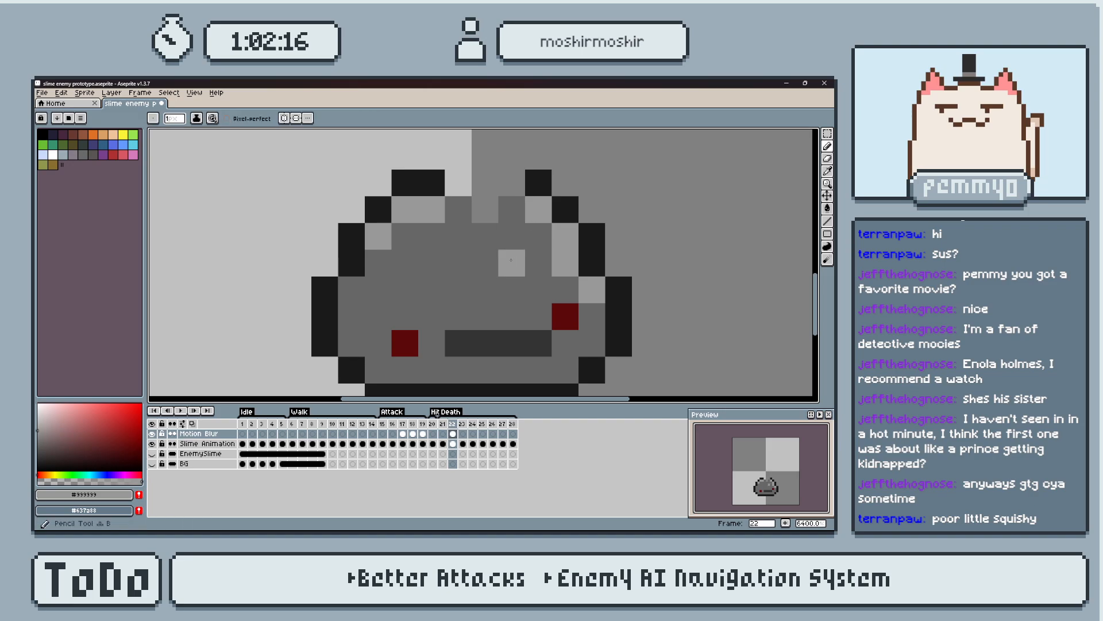
key(Left)
key(Right)
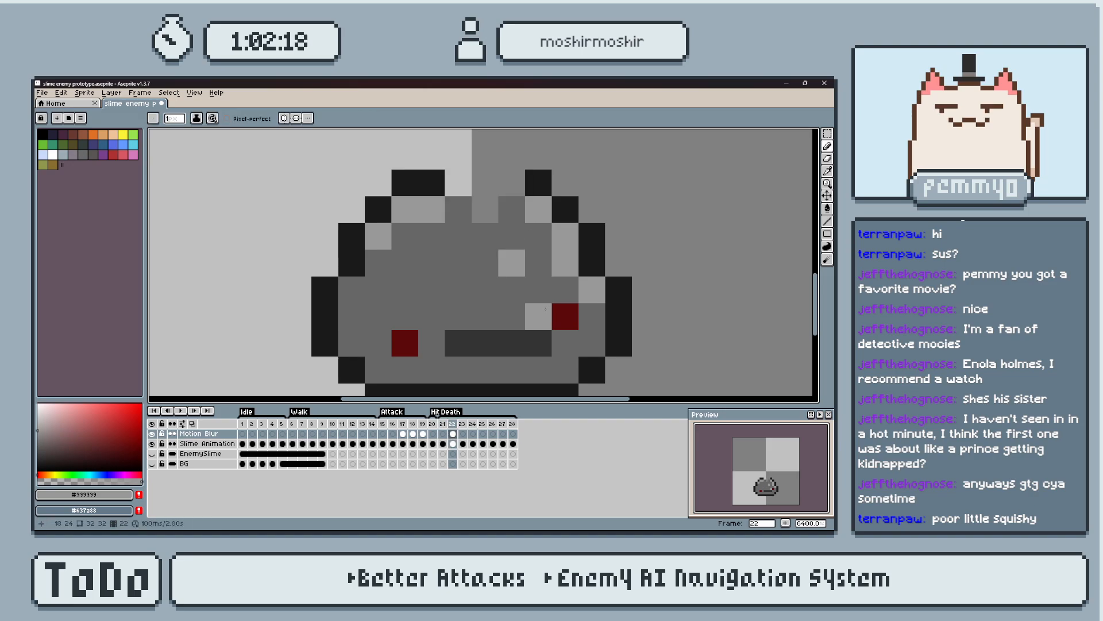
Step through Death frames 22 to 25 to examine how the slime splits without the motion blur.
key(Right)
key(Right)
scroll(674, 308, down, 1)
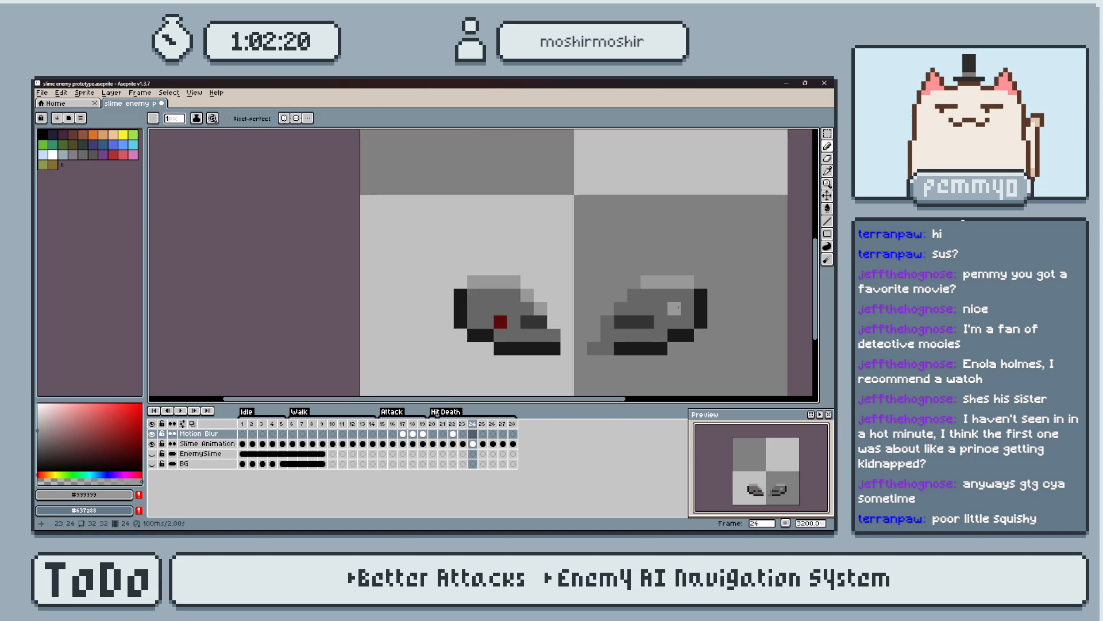
middle_drag(676, 305, 625, 296)
key(Right)
key(Left)
key(Left)
key(Right)
key(Left)
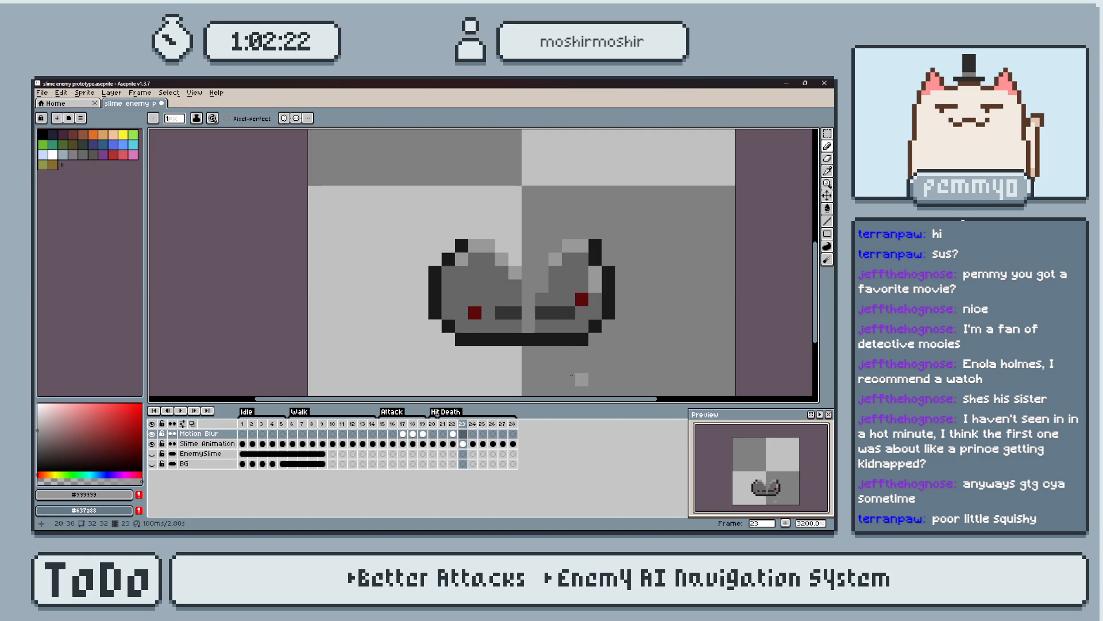
On the Slime Animation layer in frame 22, paint over the notch's dark outline with grey #666666 and add a #999999 highlight pixel below it.
key(Left)
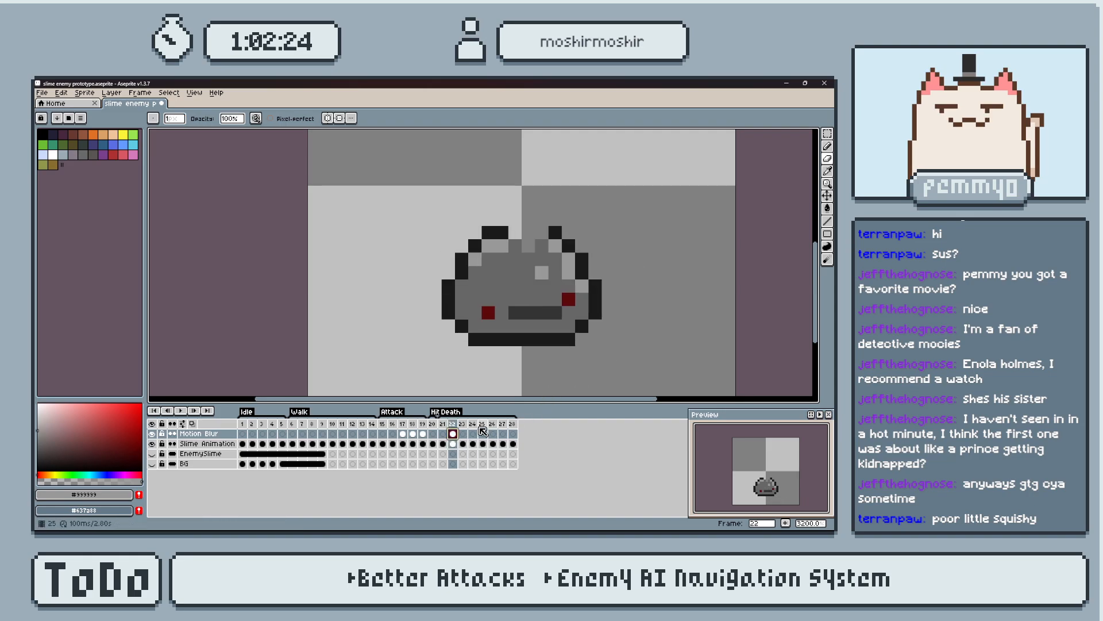
click(453, 444)
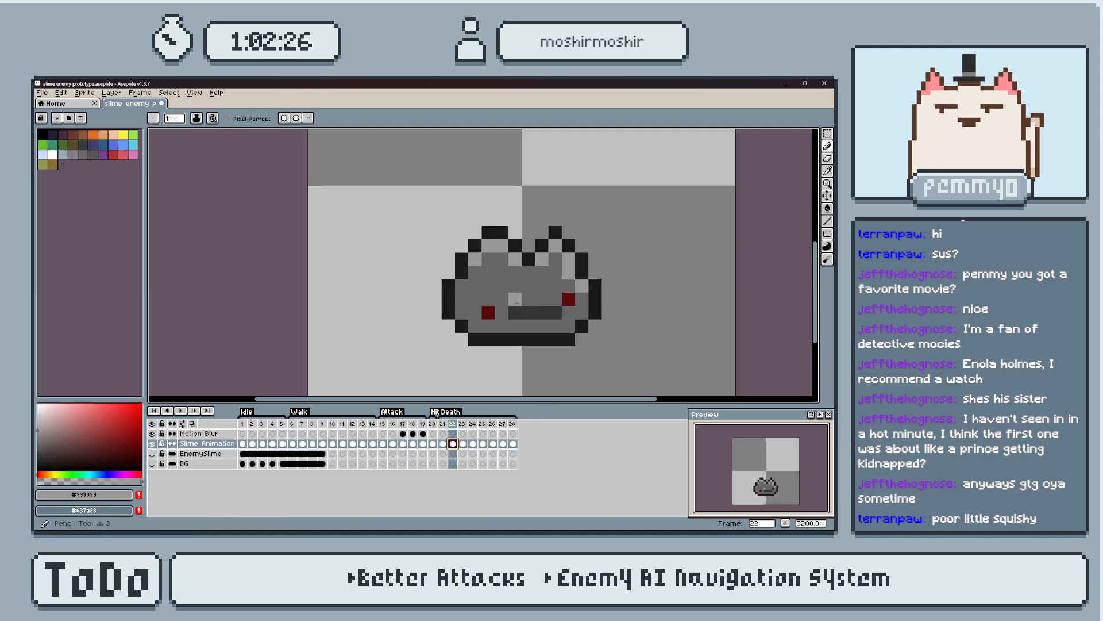
scroll(527, 287, up, 2)
alt+click(523, 242)
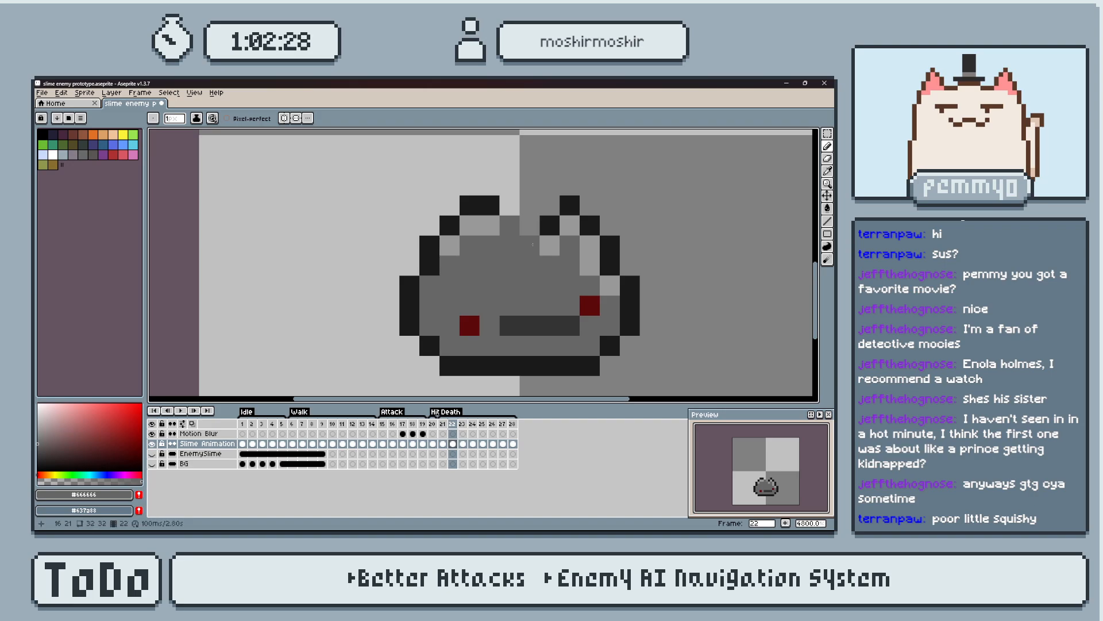
key(ctrl+z)
key(ctrl+z)
key(ctrl+z)
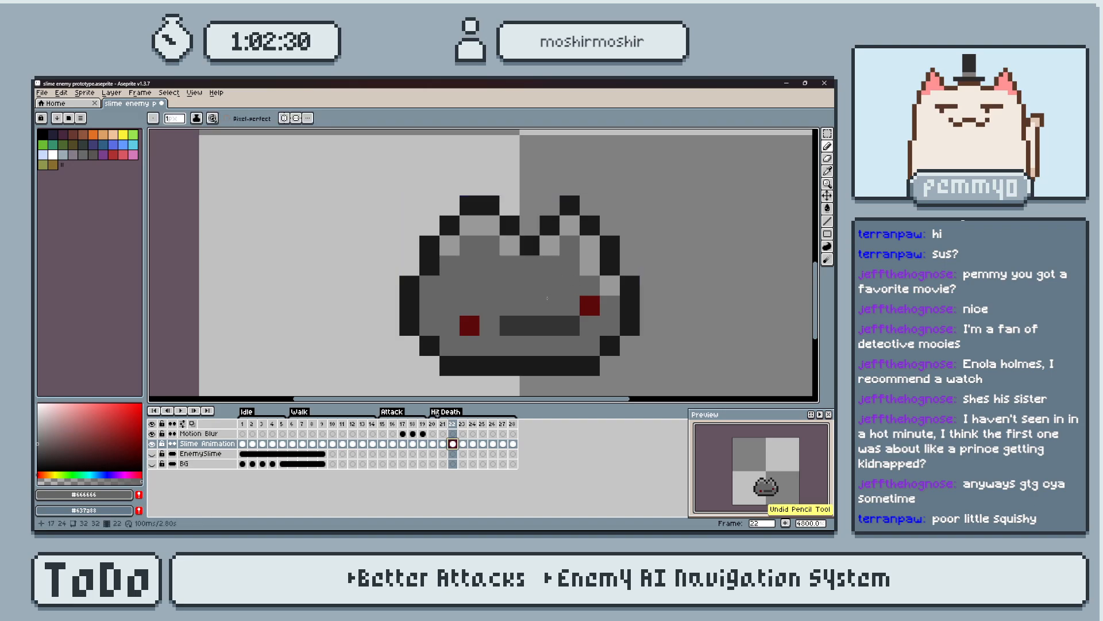
key(Left)
key(Right)
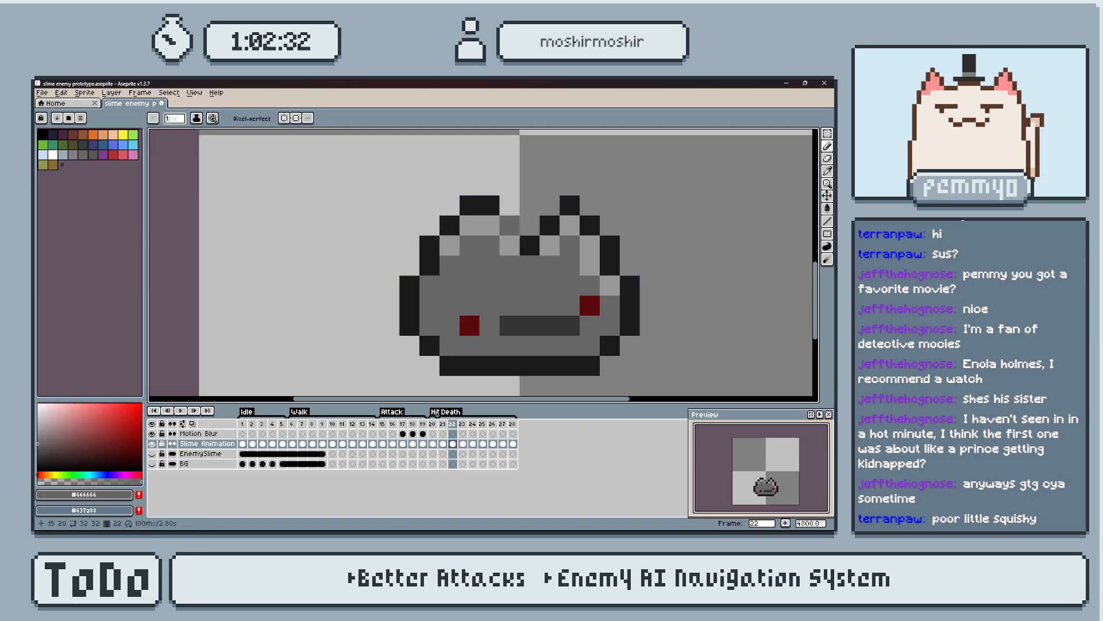
alt+click(569, 224)
click(550, 265)
key(Left)
key(Right)
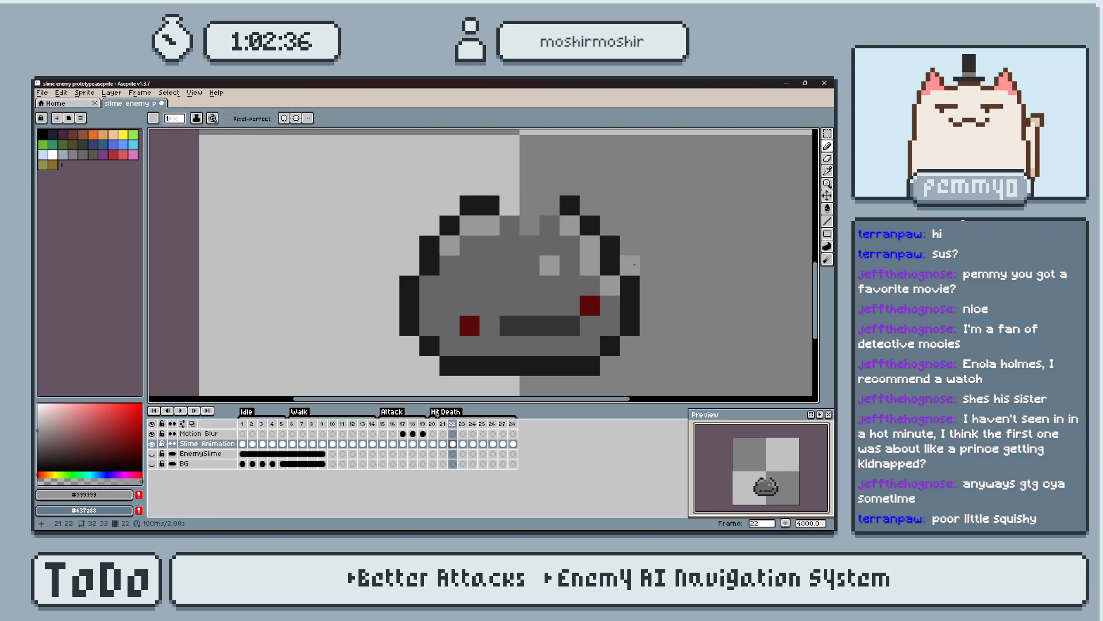
Paint light grey #999999 highlight pixels along the edges of the notch atop frame 22's slime.
key(Right)
middle_drag(699, 298, 650, 293)
key(Left)
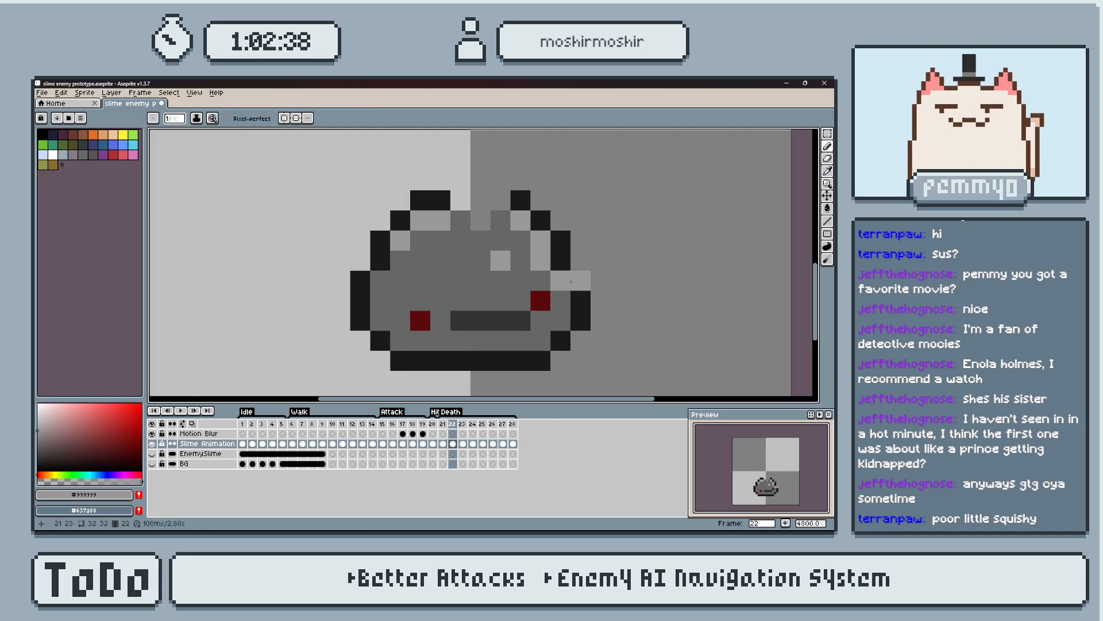
drag(468, 226, 496, 223)
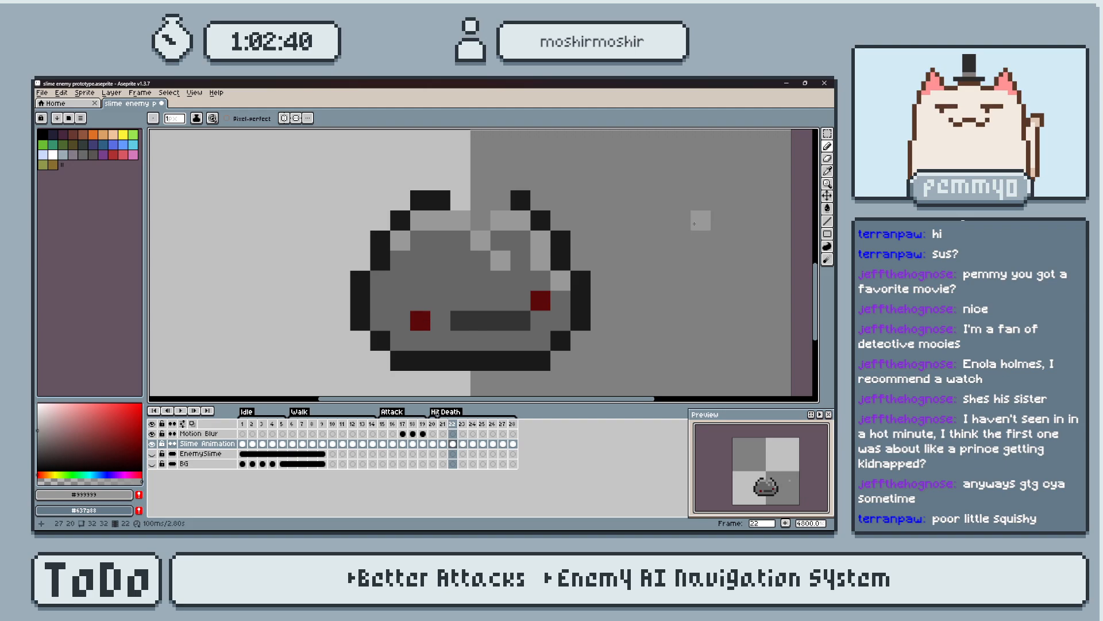
Compare frame 22 with its neighbouring frames to check the transition into the split.
key(Right)
key(Left)
key(Left)
key(Right)
key(Right)
key(Left)
key(Left)
key(Right)
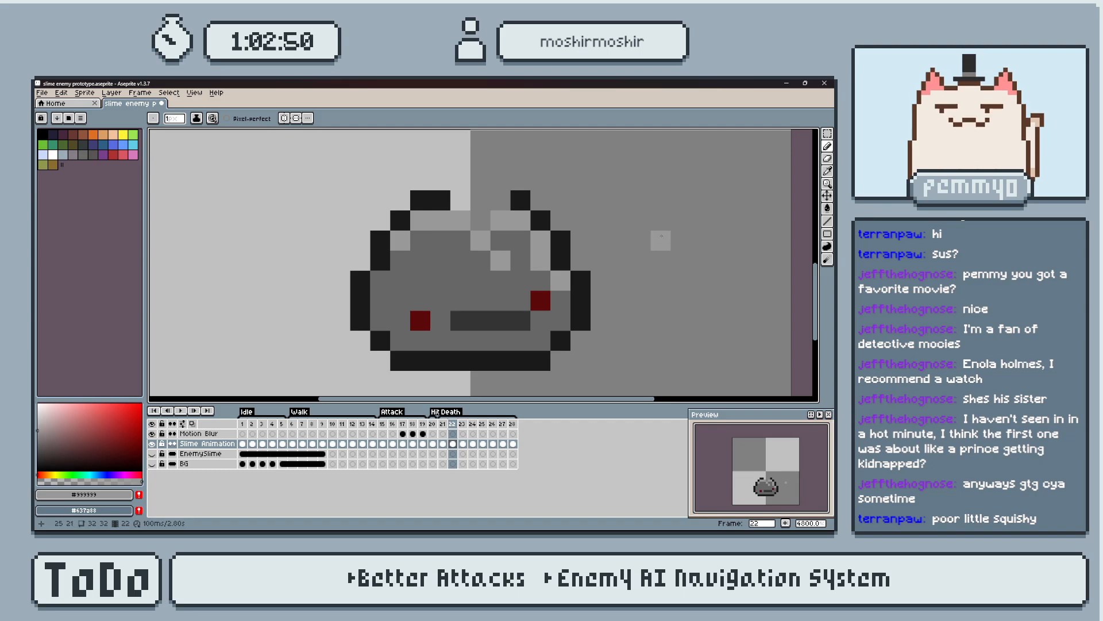
Step back and forth through the Death frames from 23 onward and play the animation to examine the slime splitting.
key(Right)
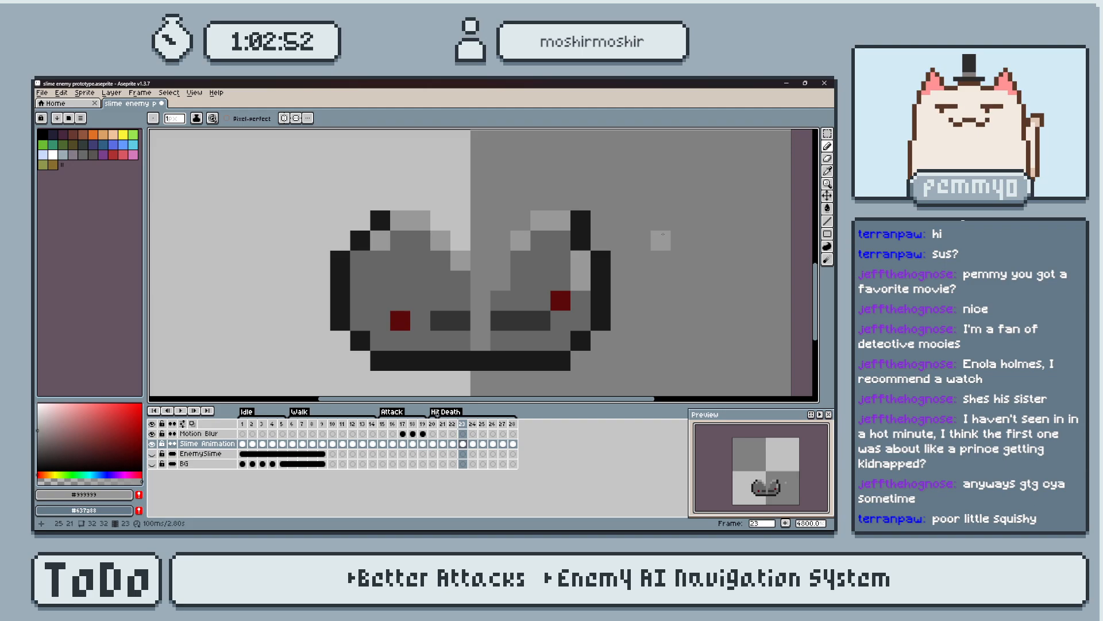
key(Right)
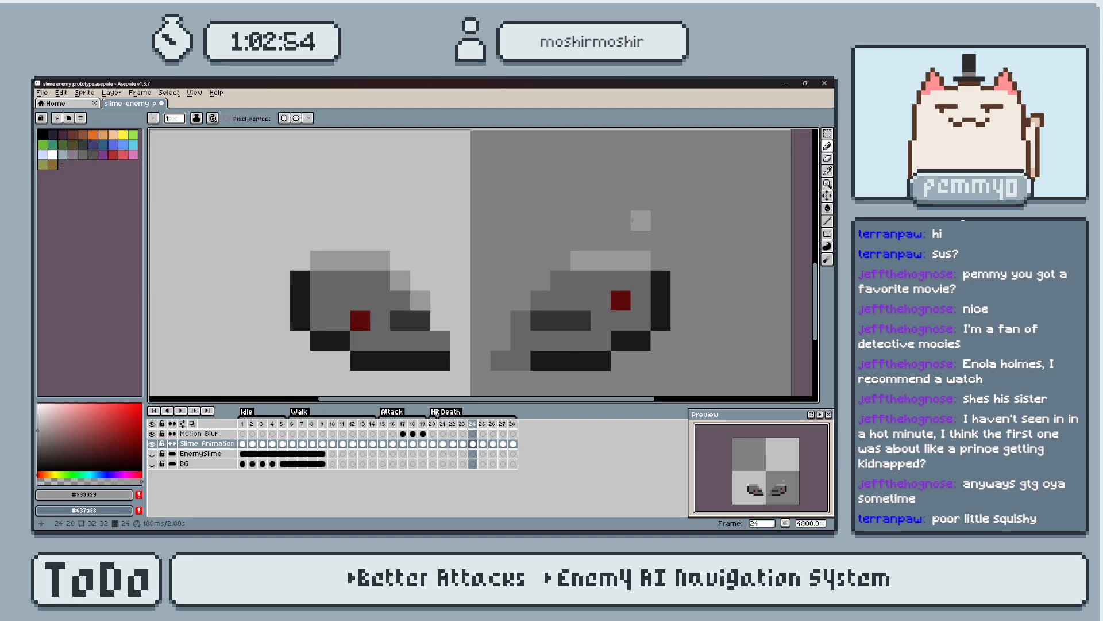
key(Right)
key(Left)
key(Right)
key(Right)
key(Left)
key(Right)
key(Left)
key(Right)
key(Left)
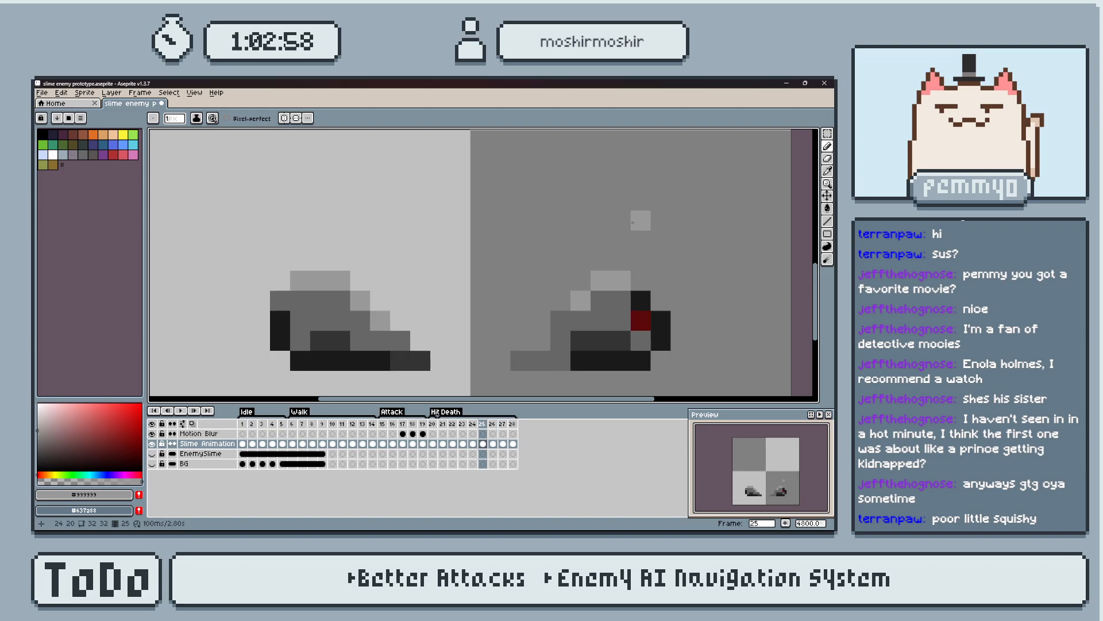
scroll(585, 269, down, 3)
key(Left)
key(Right)
key(Left)
key(Right)
key(Left)
key(Right)
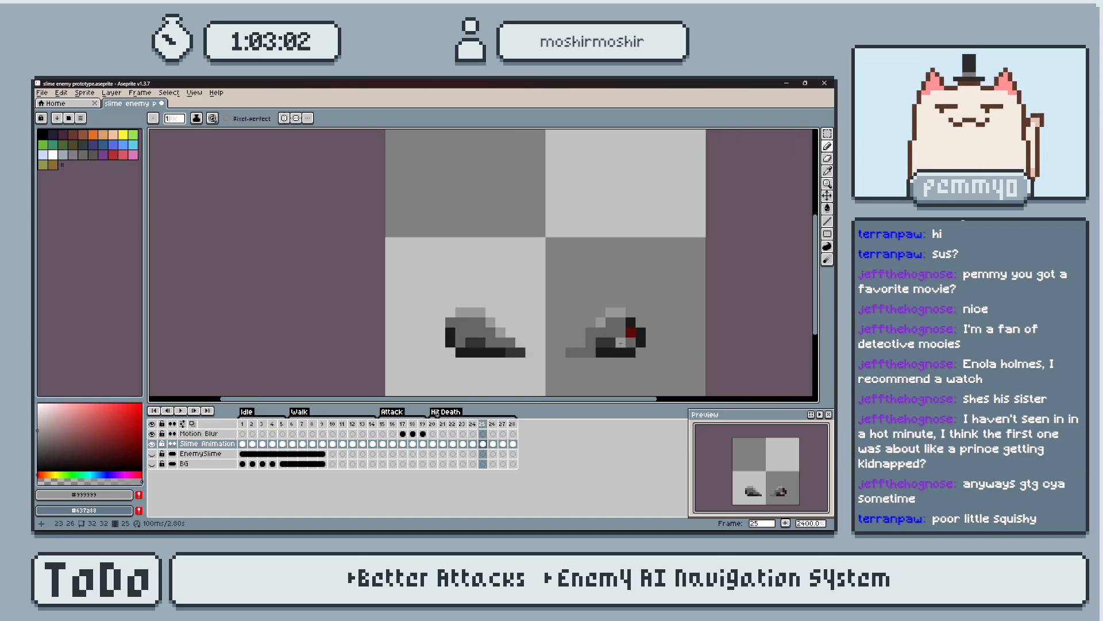
key(Return)
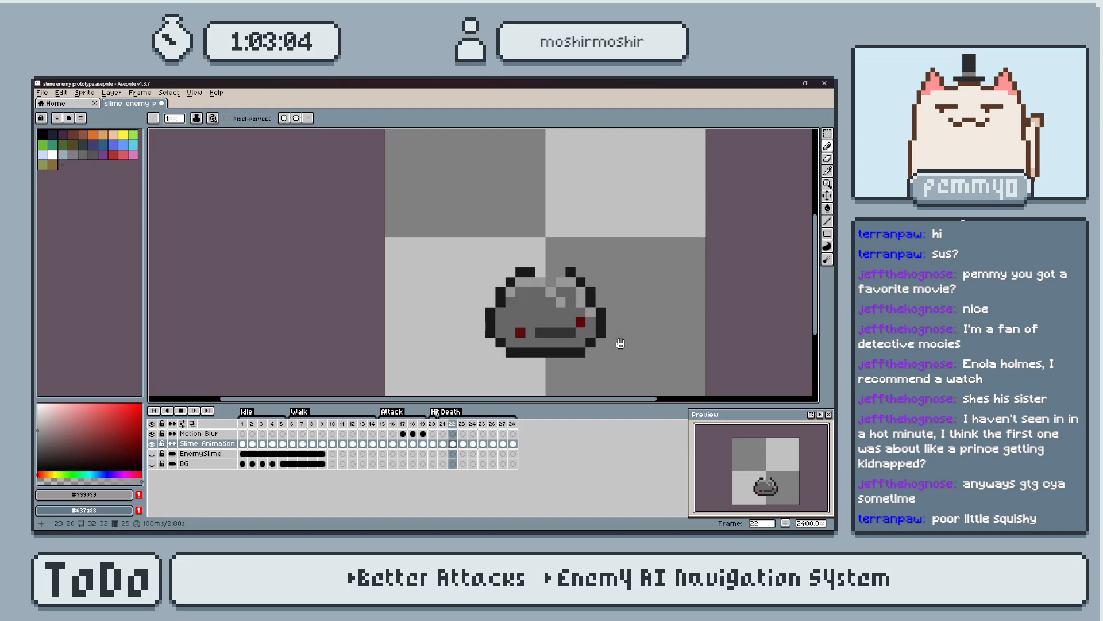
key(Return)
Save the sprite file and export the visible layers of the Death tag as a sprite sheet.
key(ctrl)
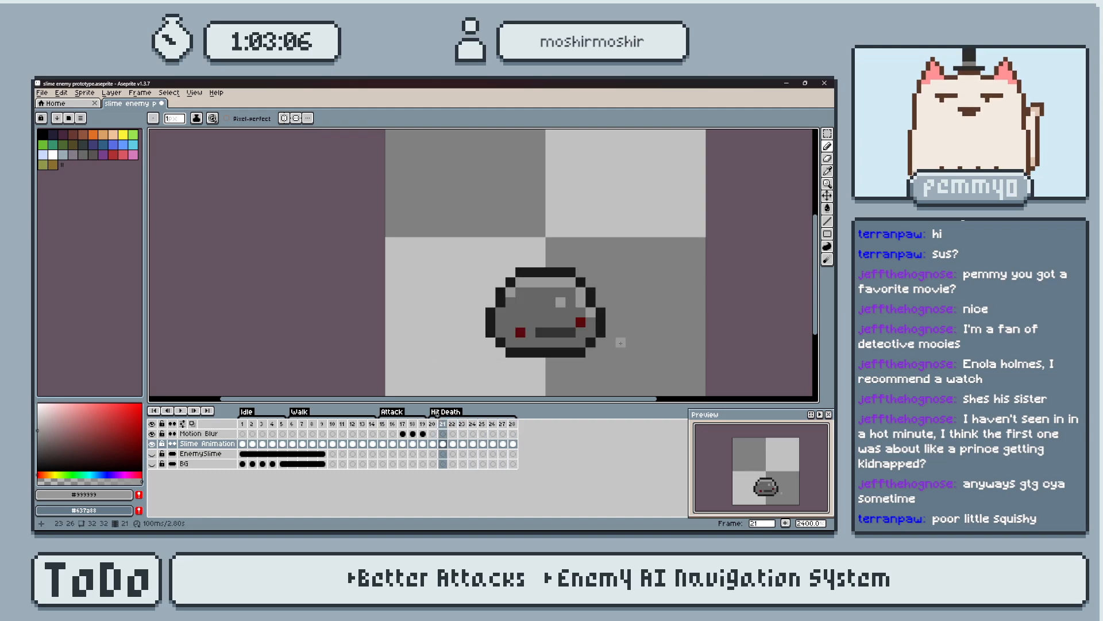
key(ctrl+s)
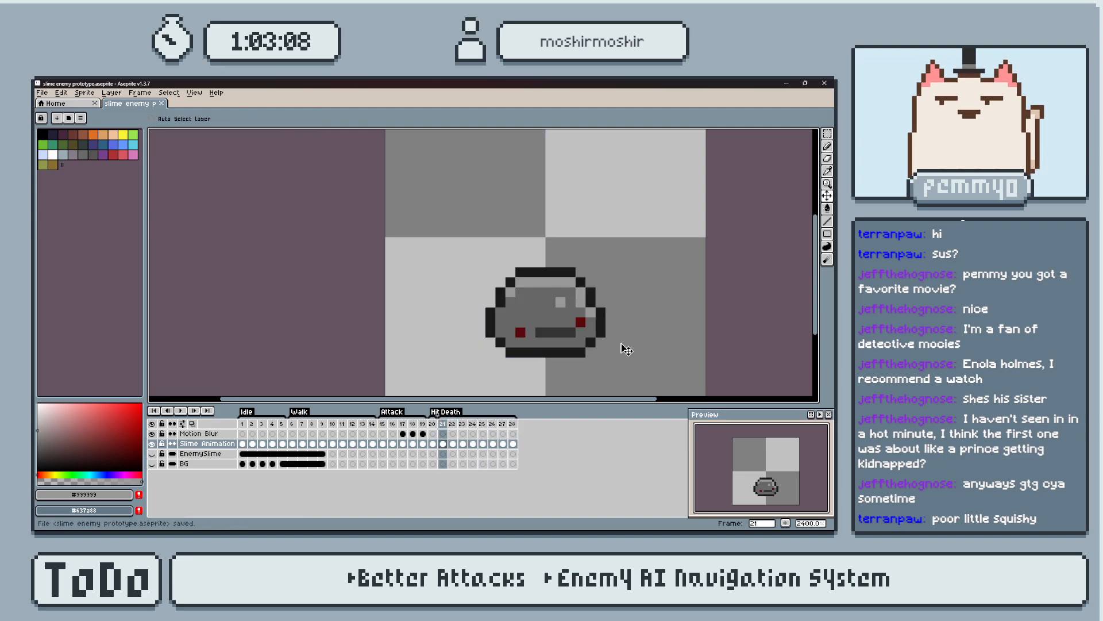
key(ctrl+e)
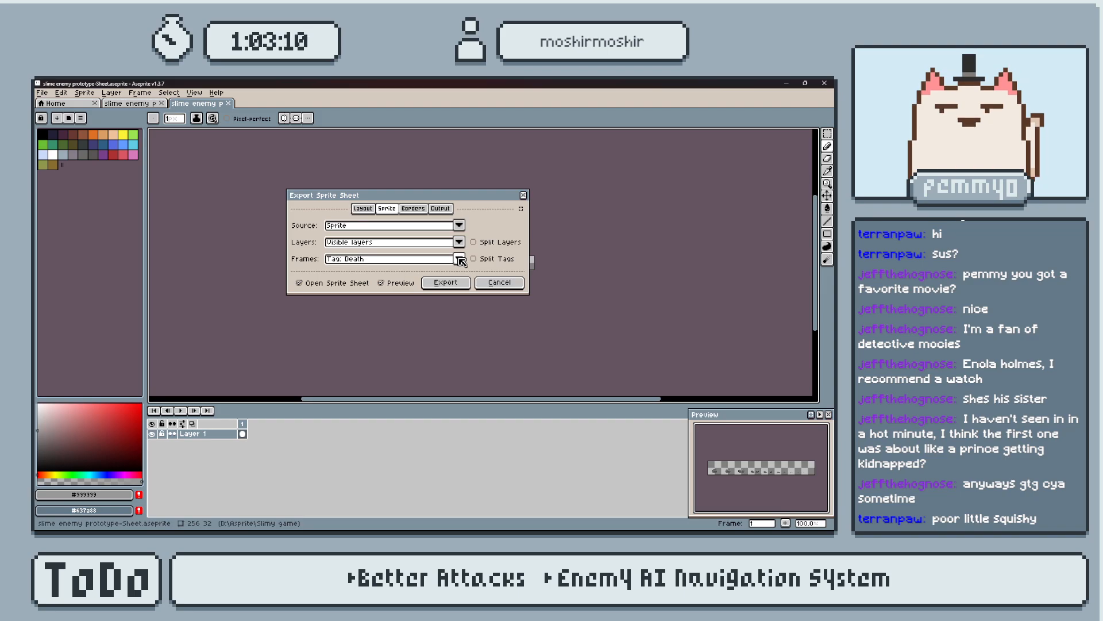
click(459, 258)
click(466, 284)
click(458, 284)
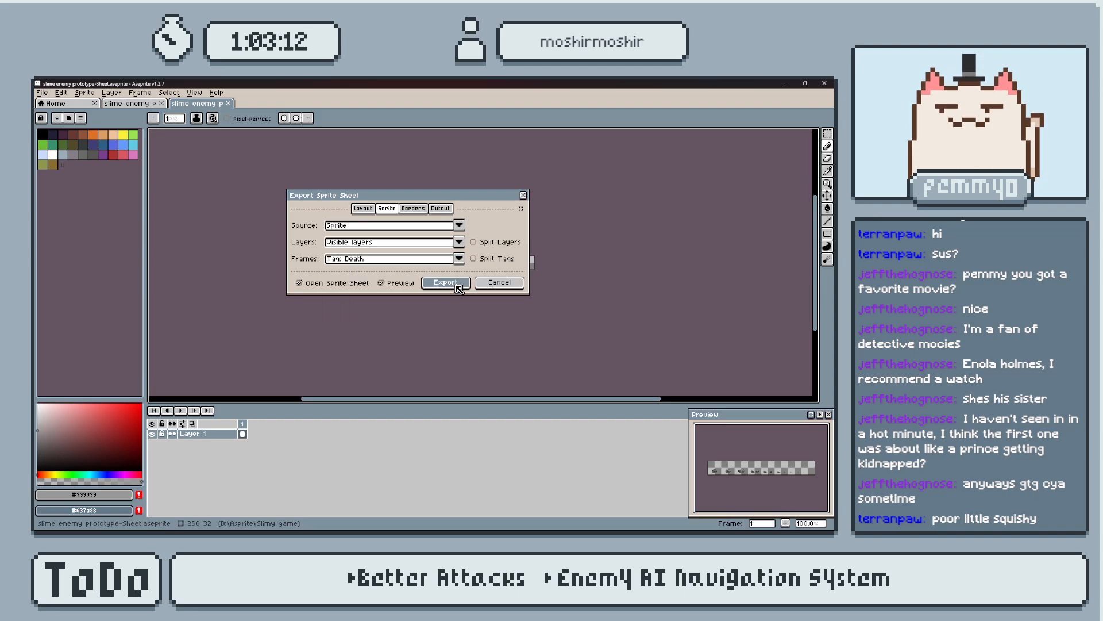
Export the generated sheet as slime enemy death.png in the Enemies folder, overwriting the existing file.
scroll(543, 268, up, 2)
key(ctrl+alt+shift+s)
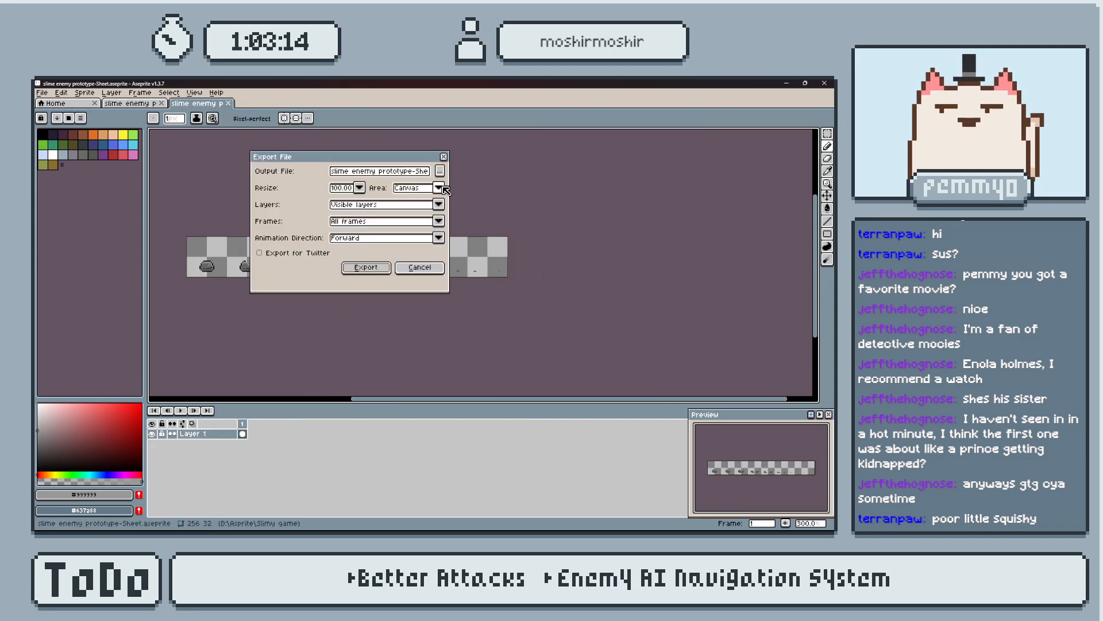
click(439, 174)
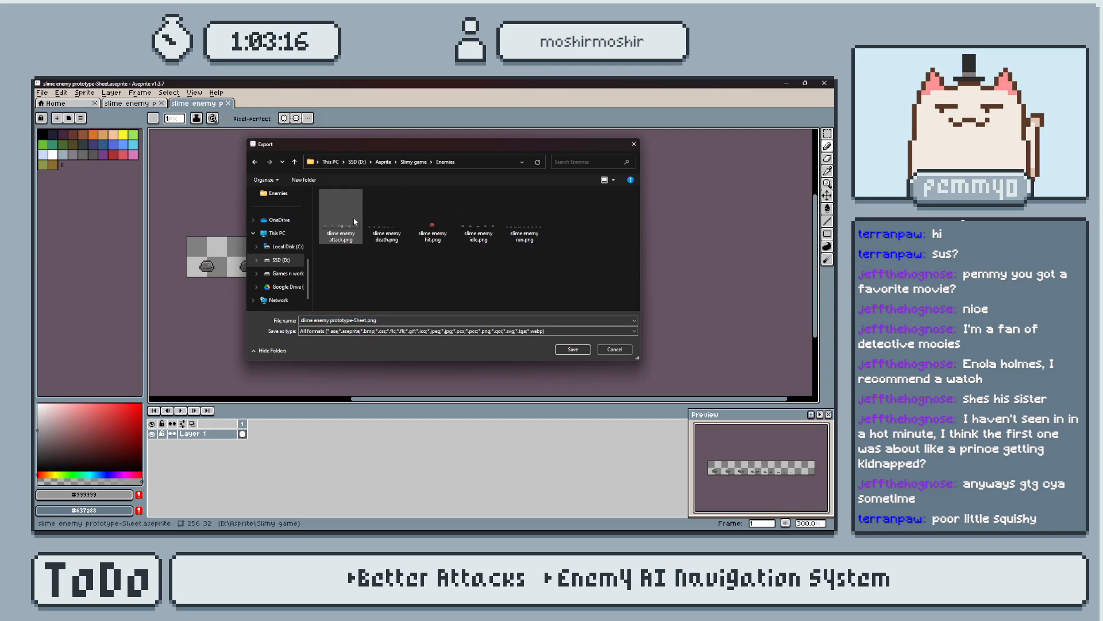
click(387, 222)
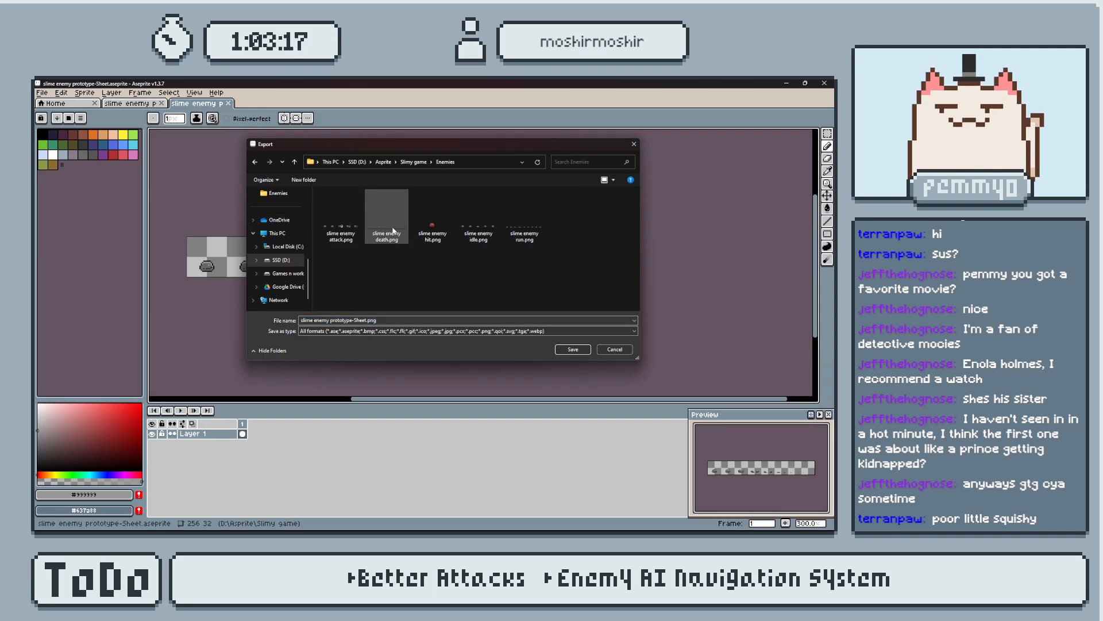
click(573, 348)
click(454, 309)
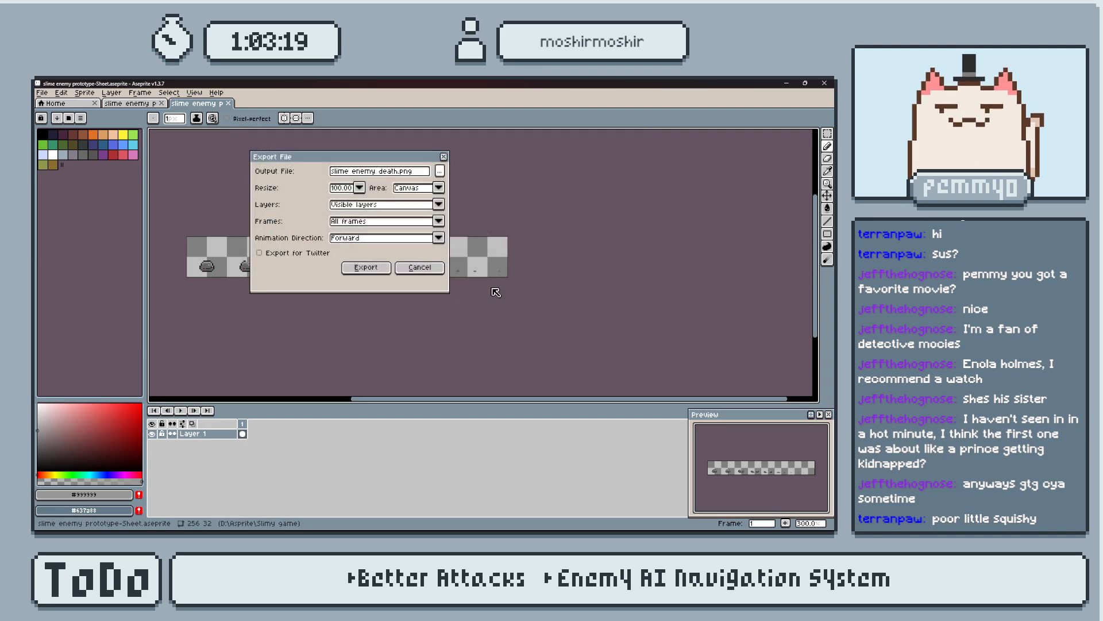
click(363, 266)
Switch to Godot and remove the old slime enemy death.png from the project's Enemy sprites folder.
key(alt+Tab)
click(555, 251)
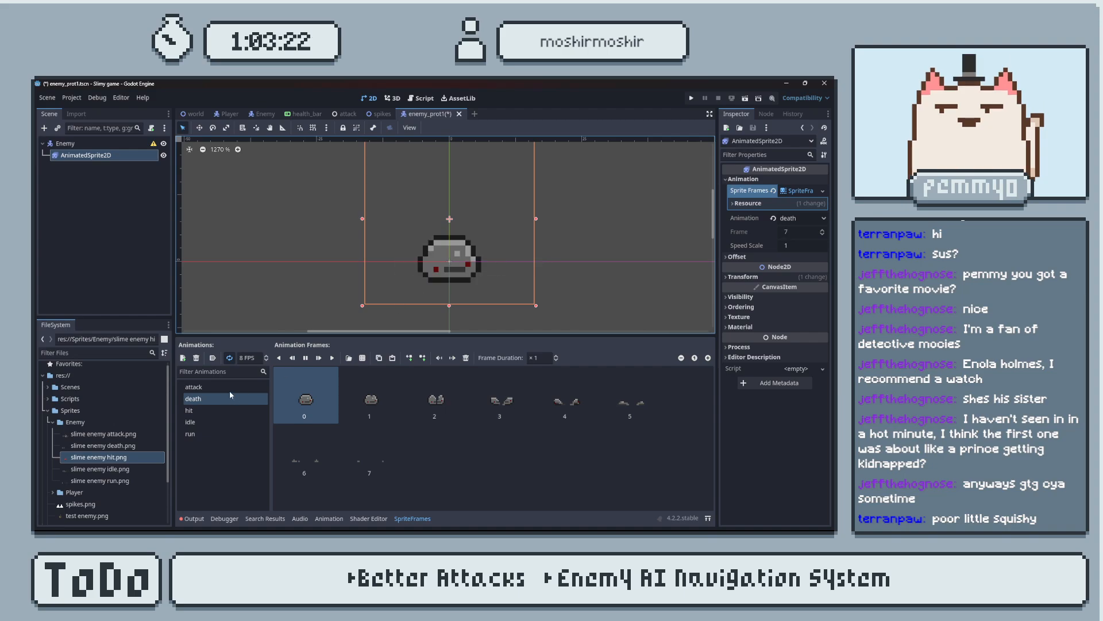
click(130, 448)
key(Delete)
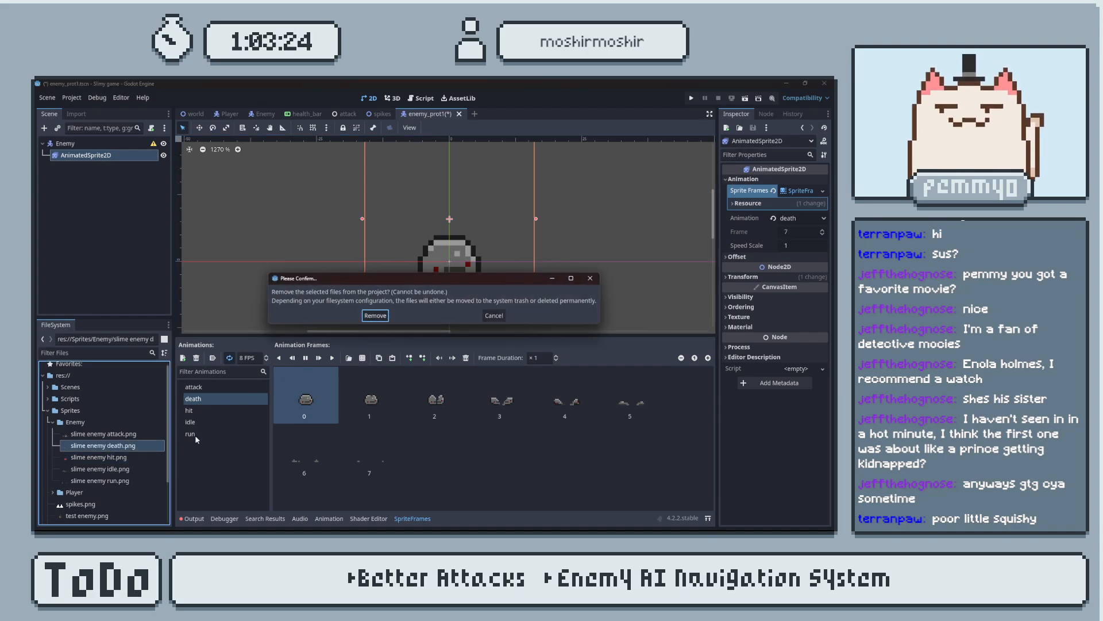
click(374, 316)
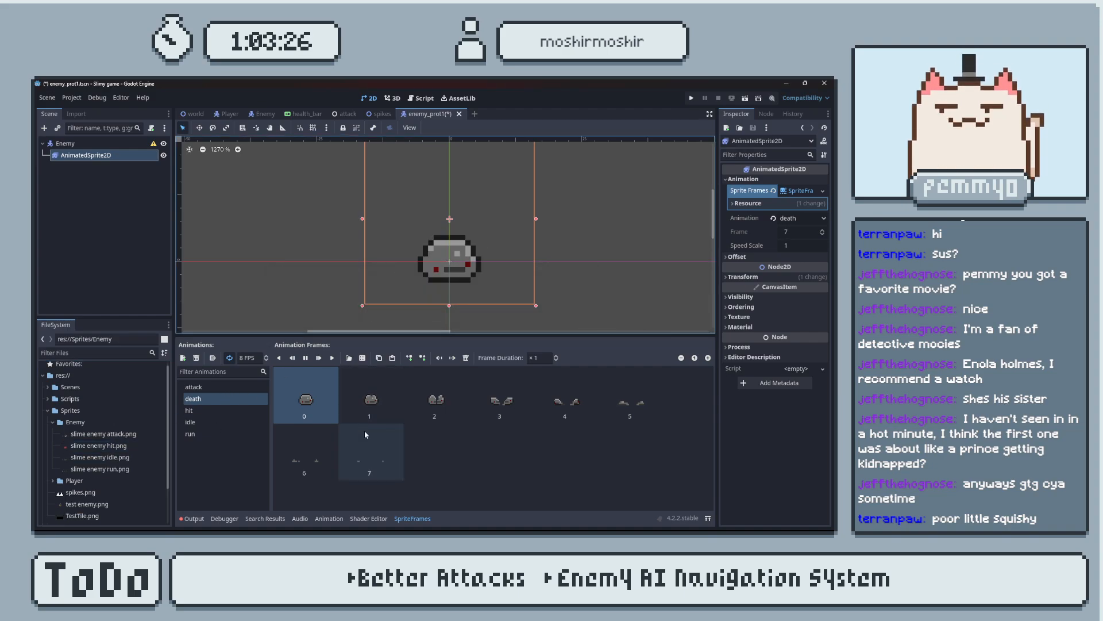
click(362, 447)
click(238, 401)
key(Delete)
click(239, 415)
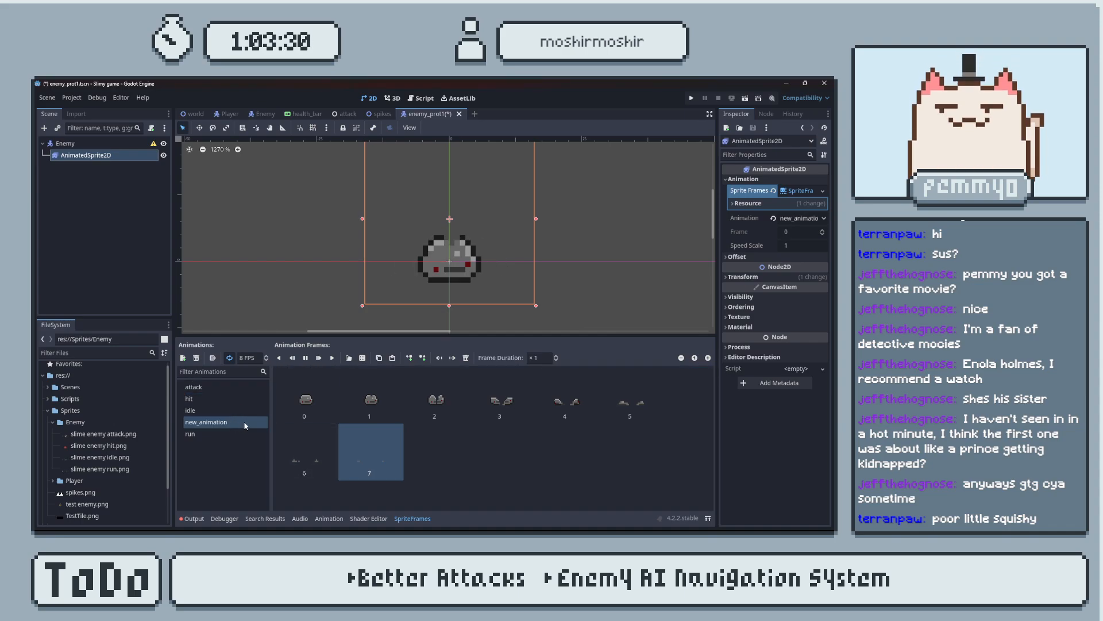
key(ctrl+z)
key(Delete)
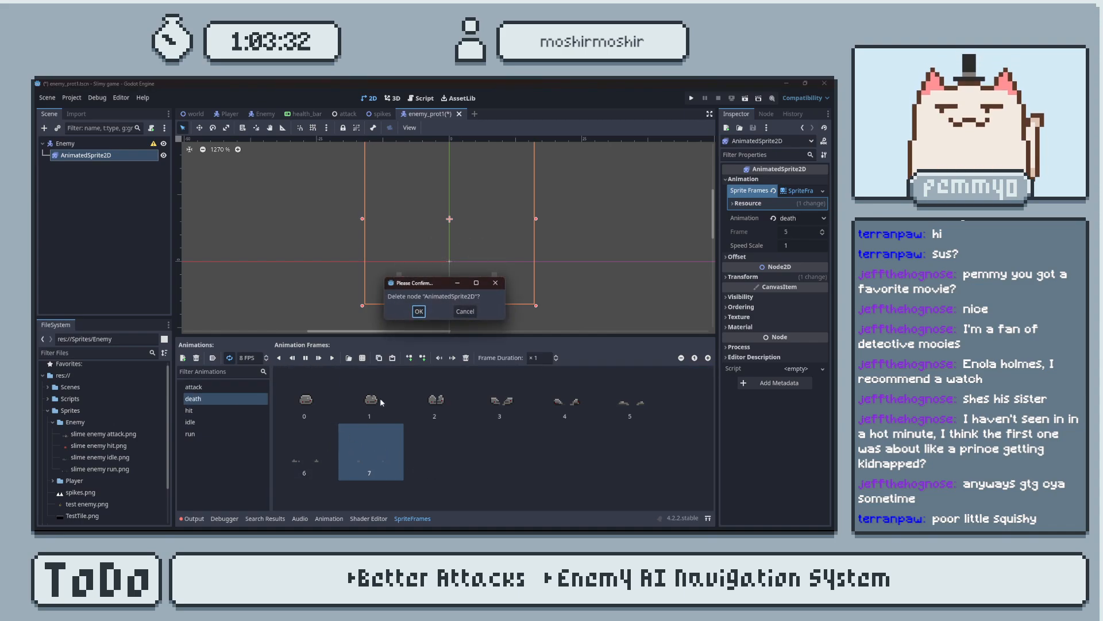
click(419, 311)
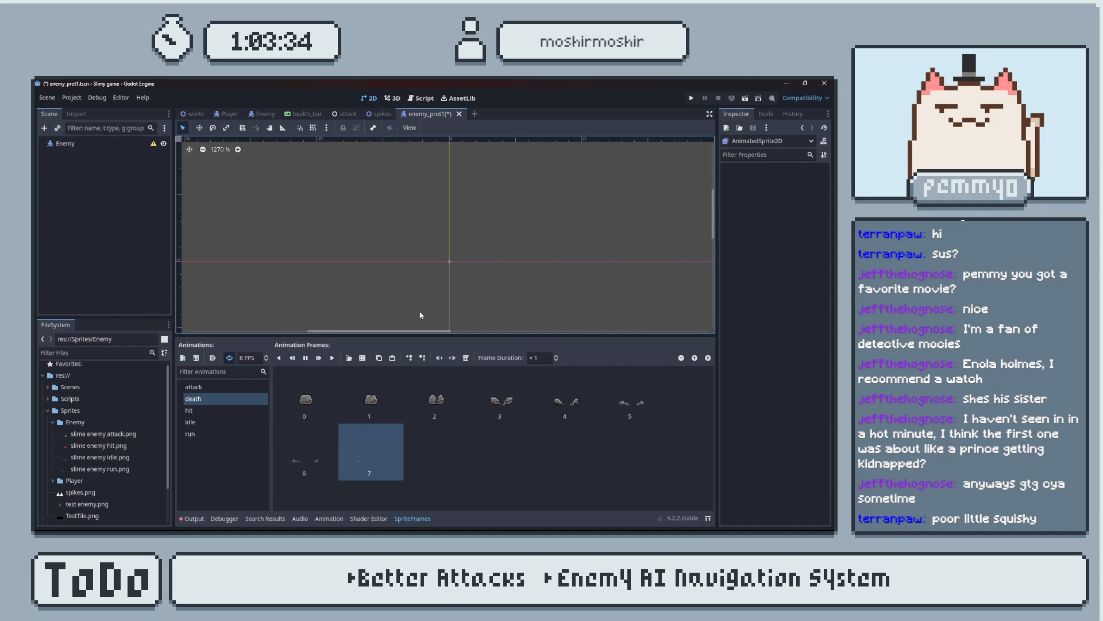
Delete all the old frames from the death animation.
click(323, 415)
key(Delete)
key(Delete)
key(Delete)
key(Delete)
key(Delete)
key(Delete)
key(Delete)
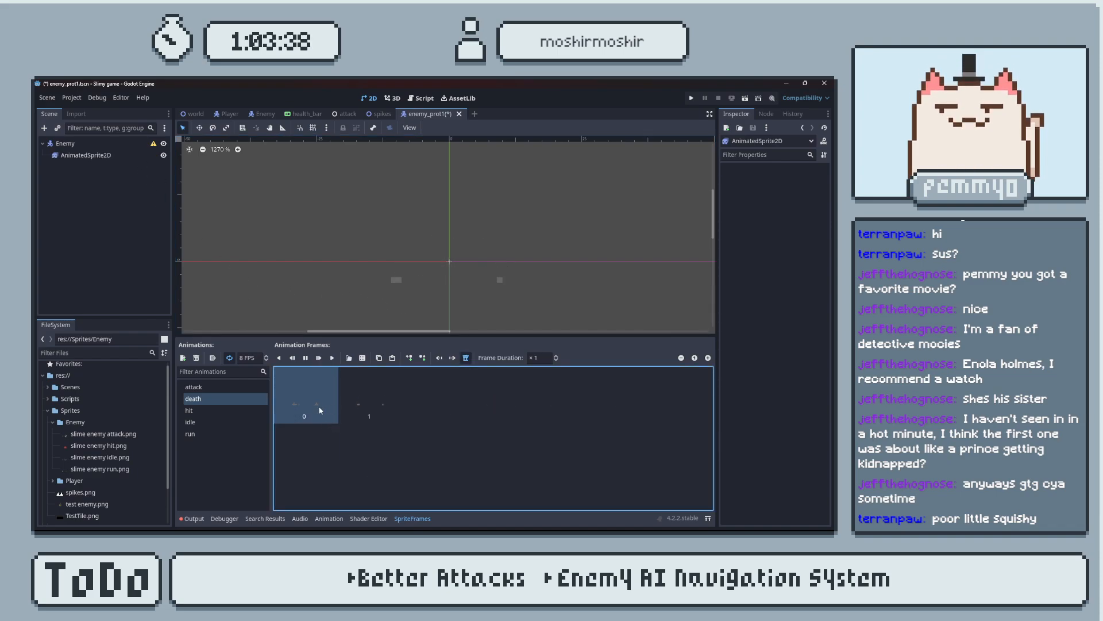
key(Delete)
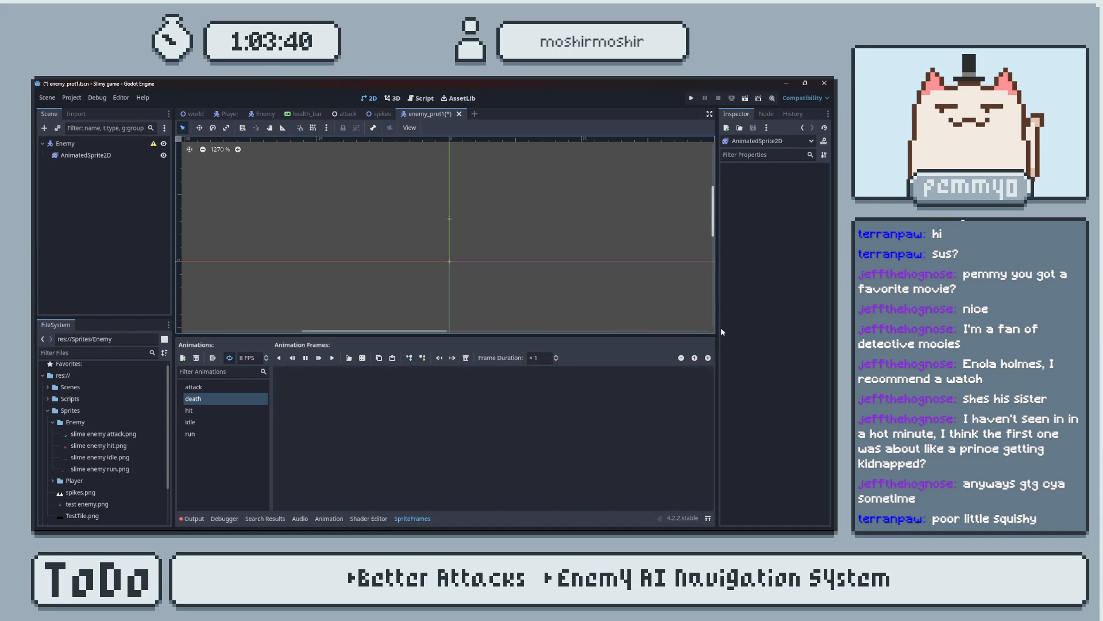
Move the new slime enemy death.png into the Enemy sprites folder and add all its sheet frames to the death animation.
key(alt+Tab)
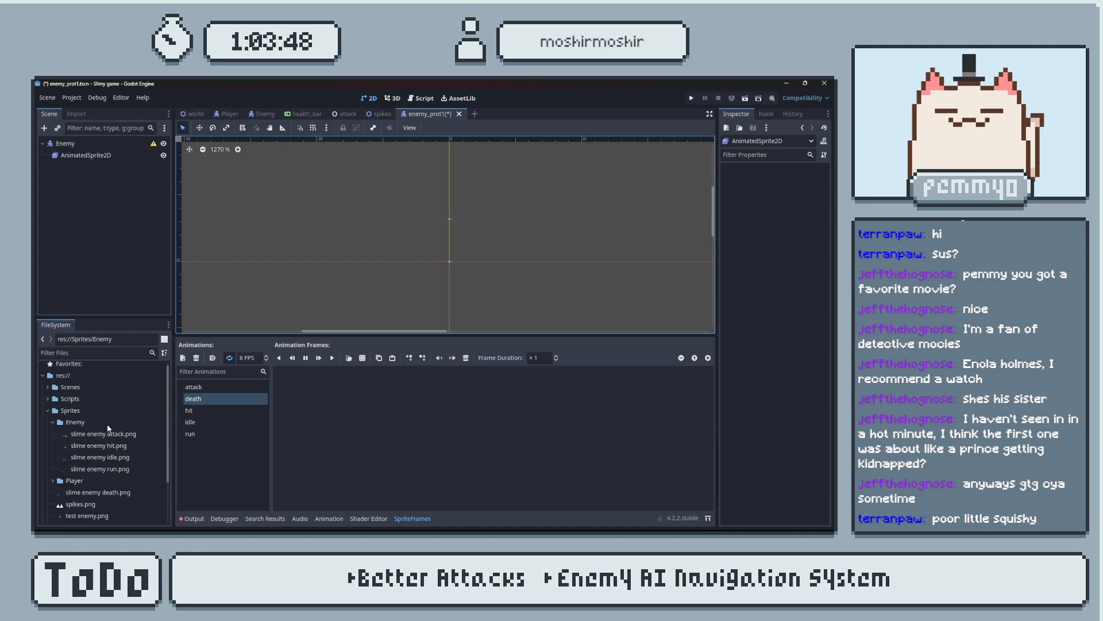
drag(106, 495, 117, 470)
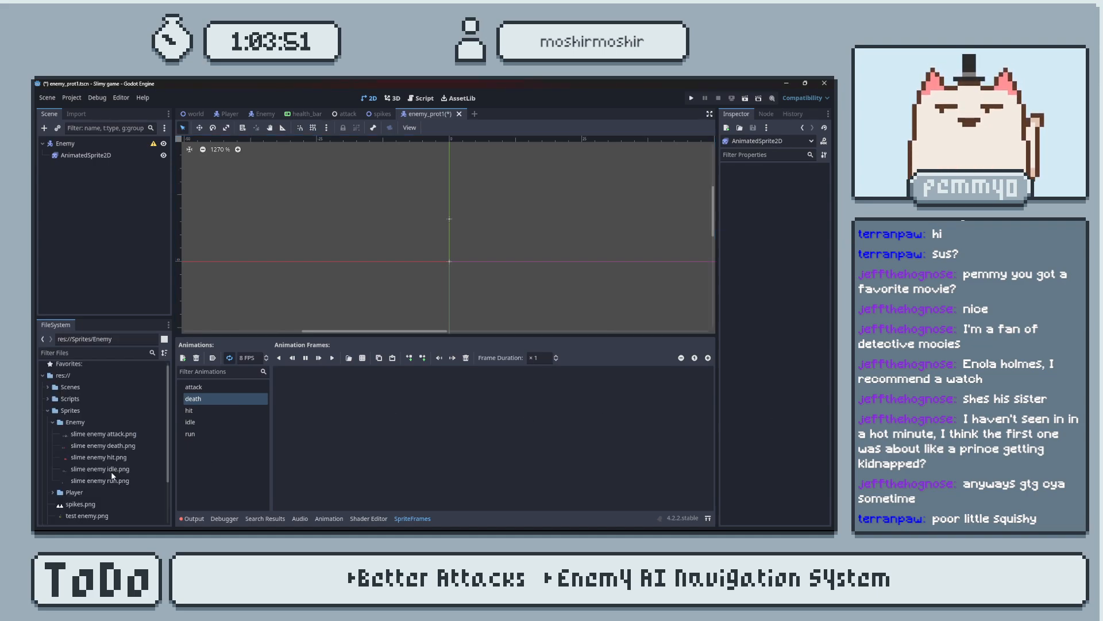
click(364, 358)
click(349, 213)
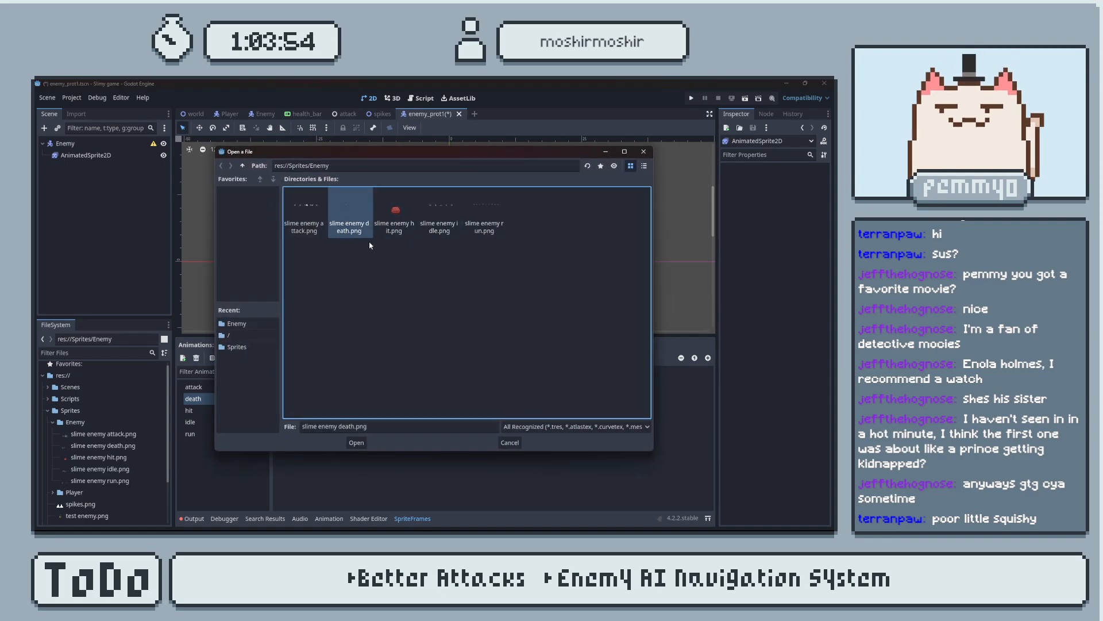
click(360, 442)
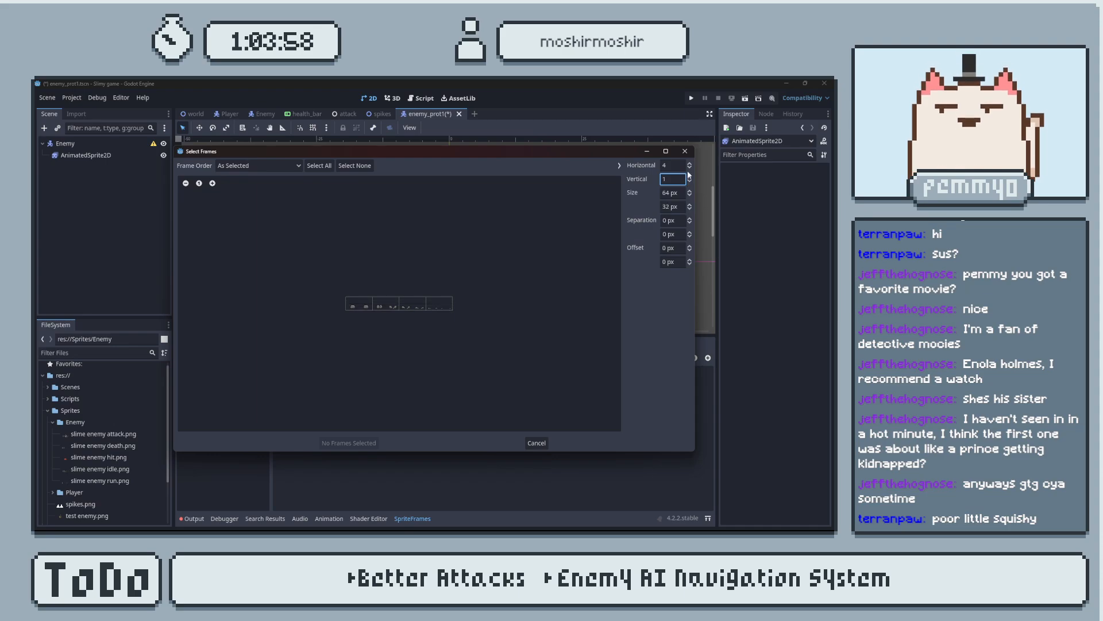
click(319, 165)
click(347, 443)
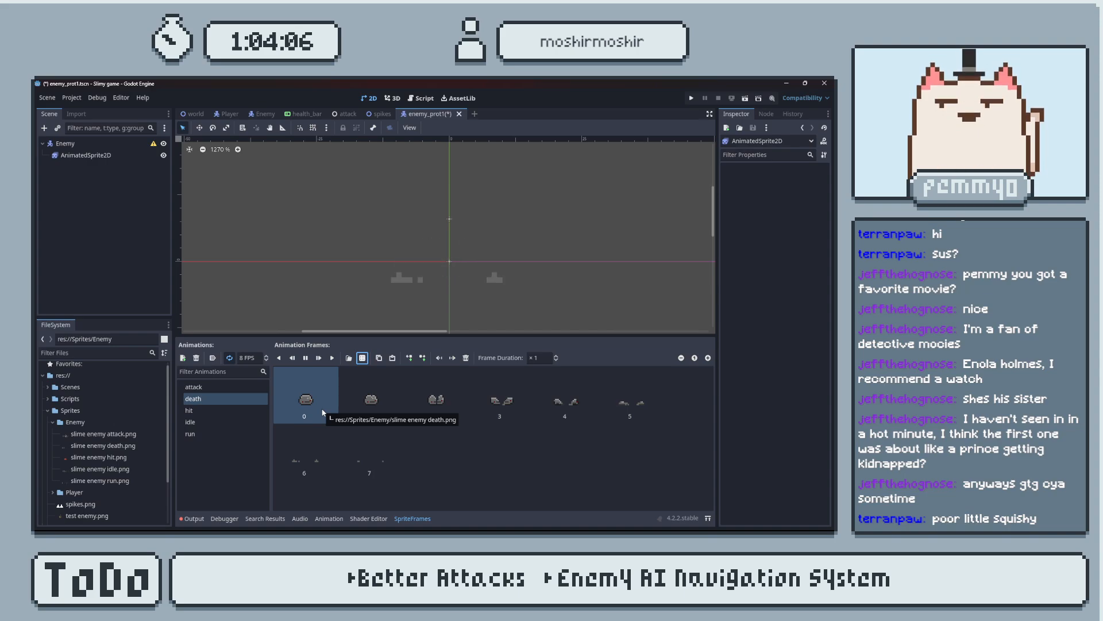
click(325, 396)
click(375, 417)
key(Delete)
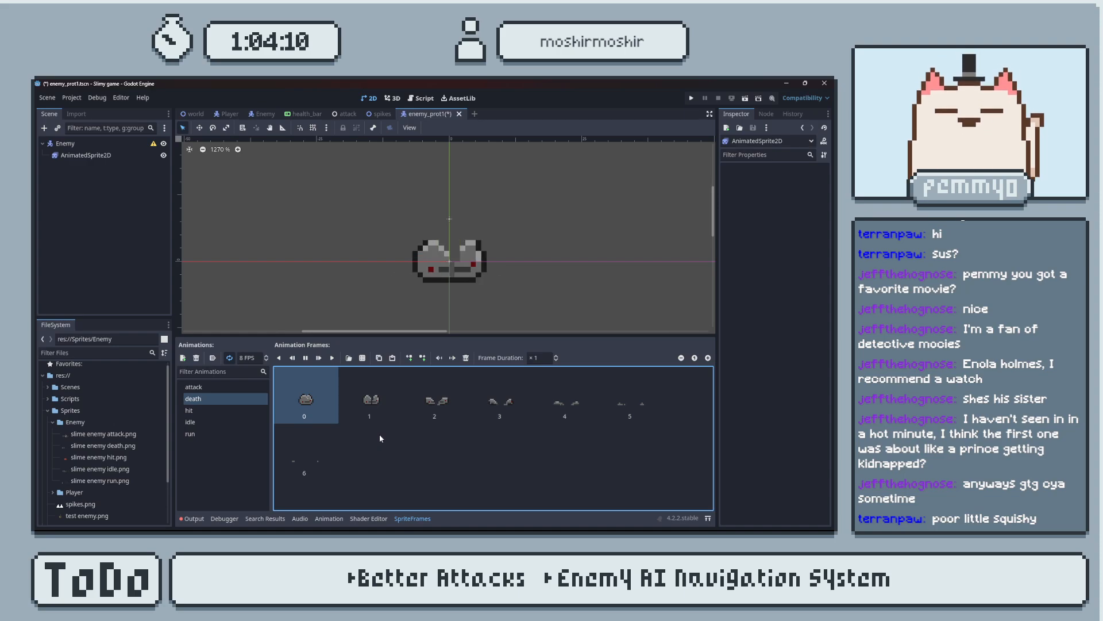
key(ctrl+z)
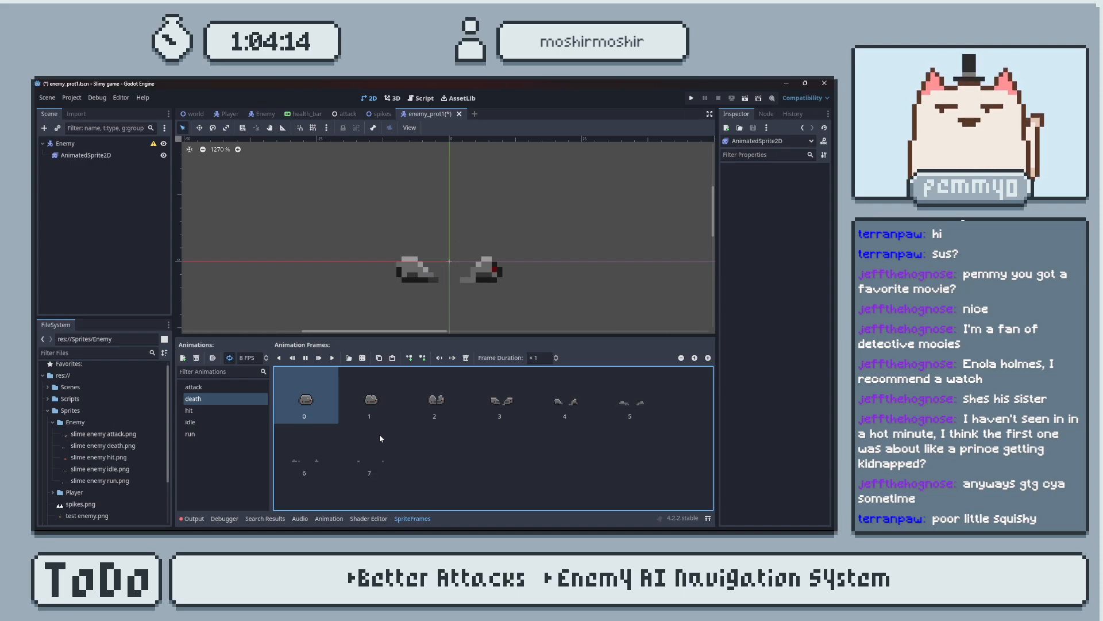
Delete the first frame of the death animation and save the scene.
click(316, 398)
key(Delete)
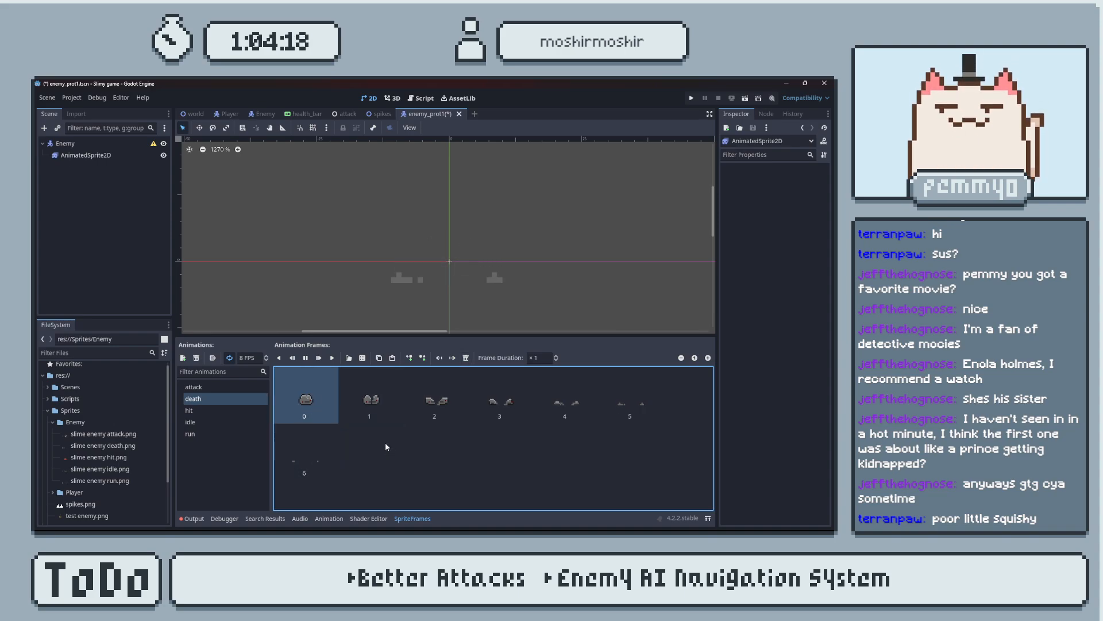
key(ctrl+s)
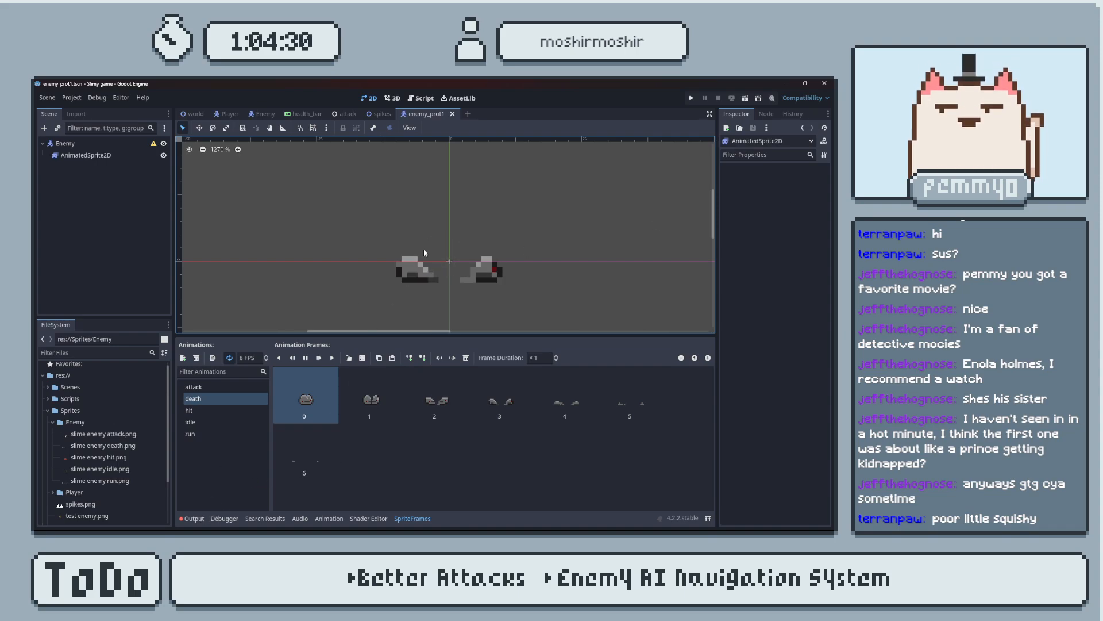
scroll(428, 281, up, 1)
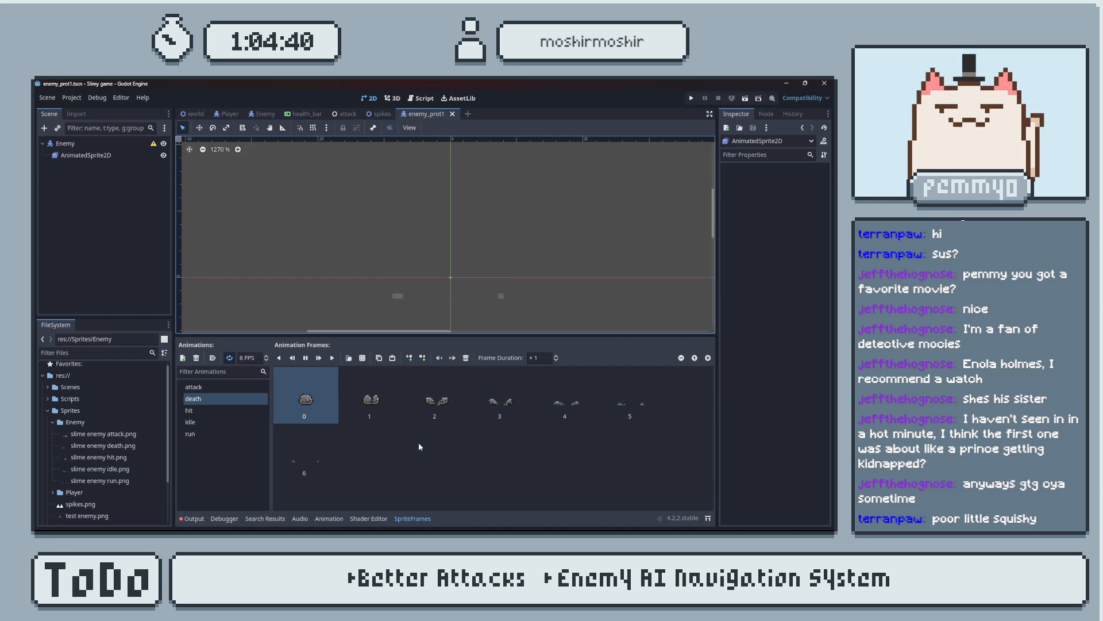
Add a CollisionShape2D node under the Enemy root and give it a new RectangleShape2D.
click(101, 157)
click(126, 143)
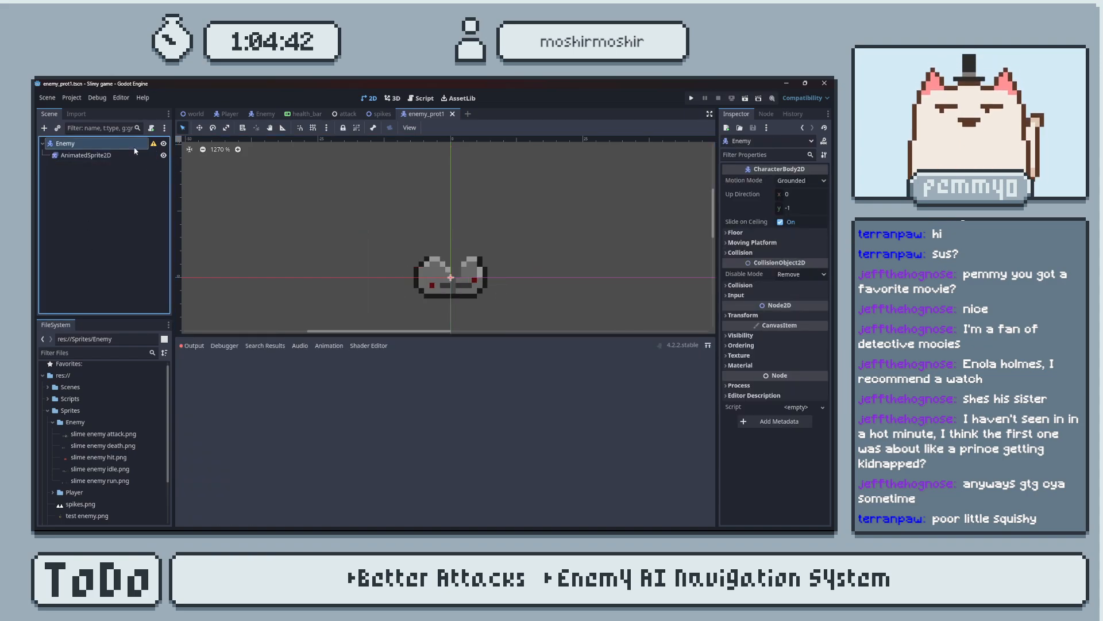
key(ctrl+a)
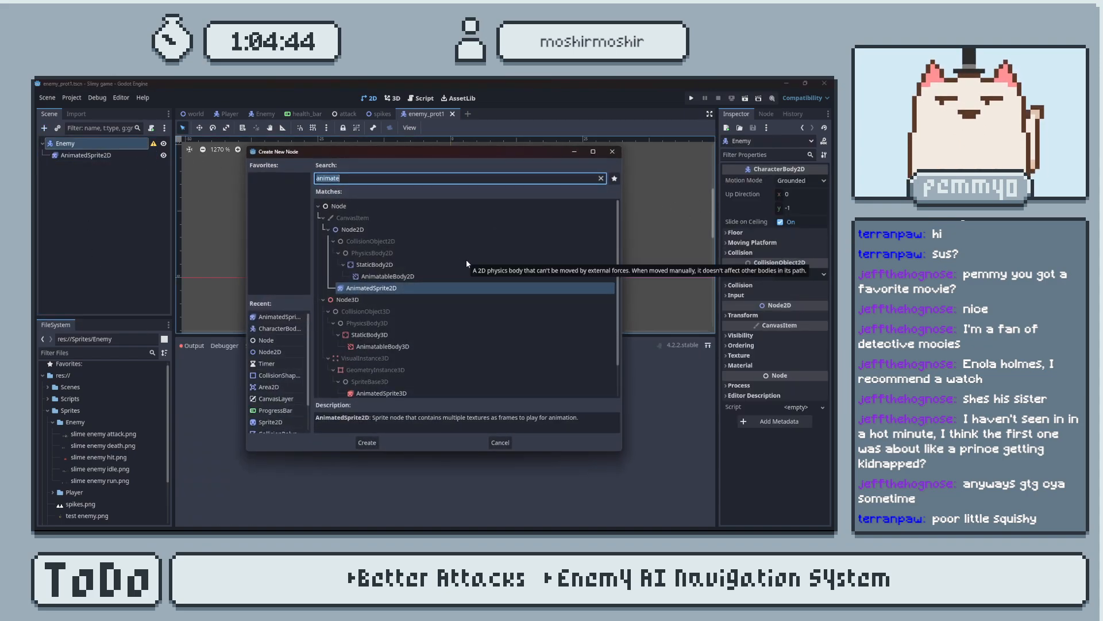
text(s)
key(BackSpace)
text(coll)
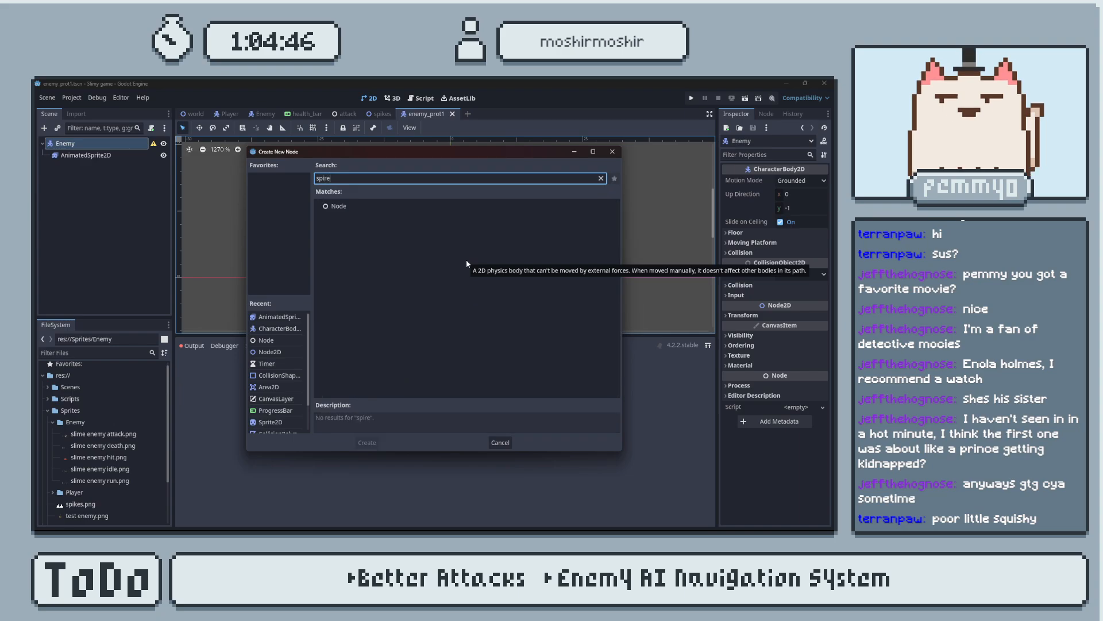
key(Return)
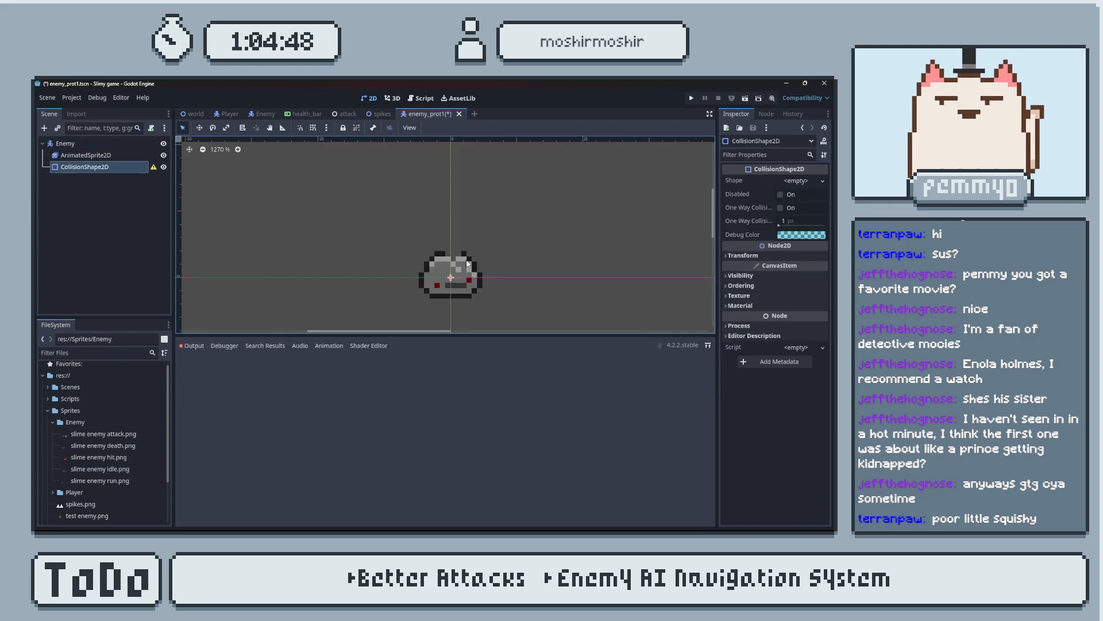
click(799, 180)
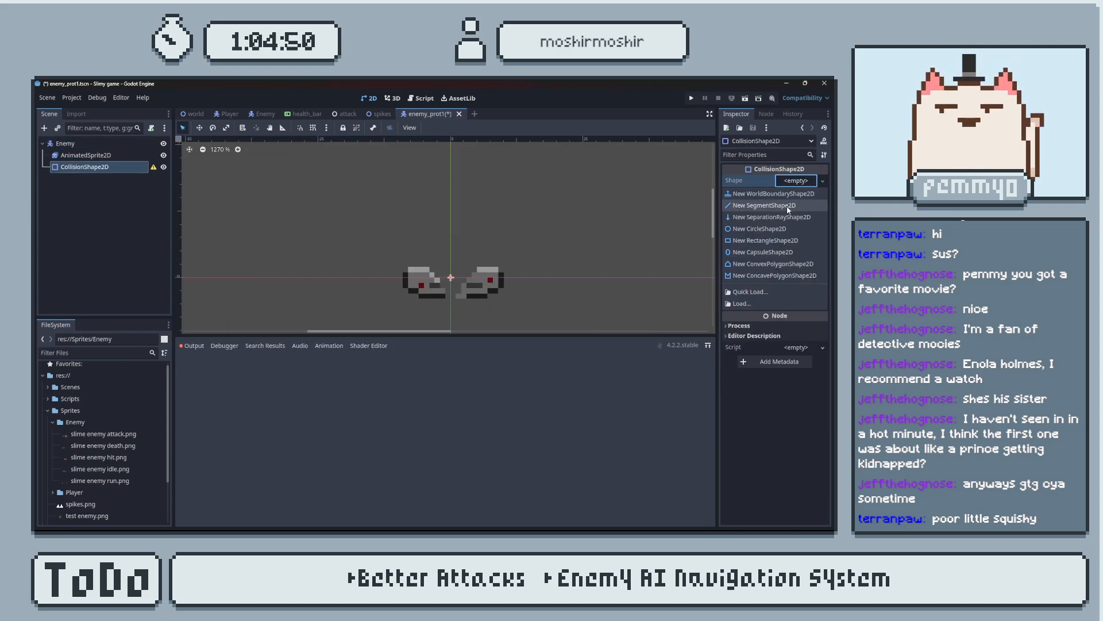
click(782, 241)
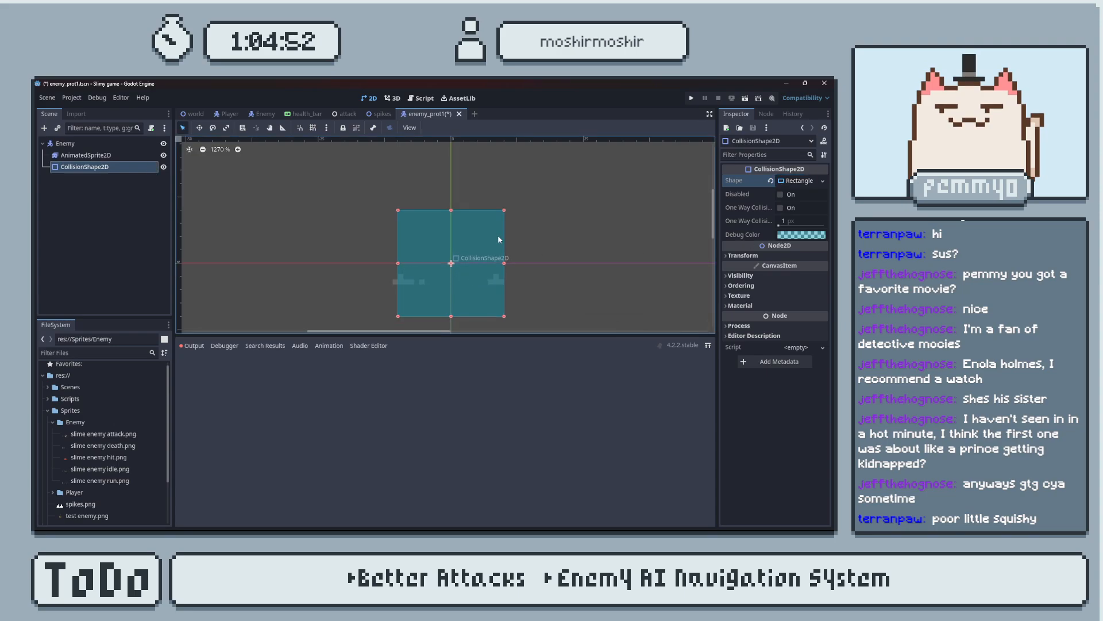
Switch the AnimatedSprite2D to the idle animation.
click(84, 155)
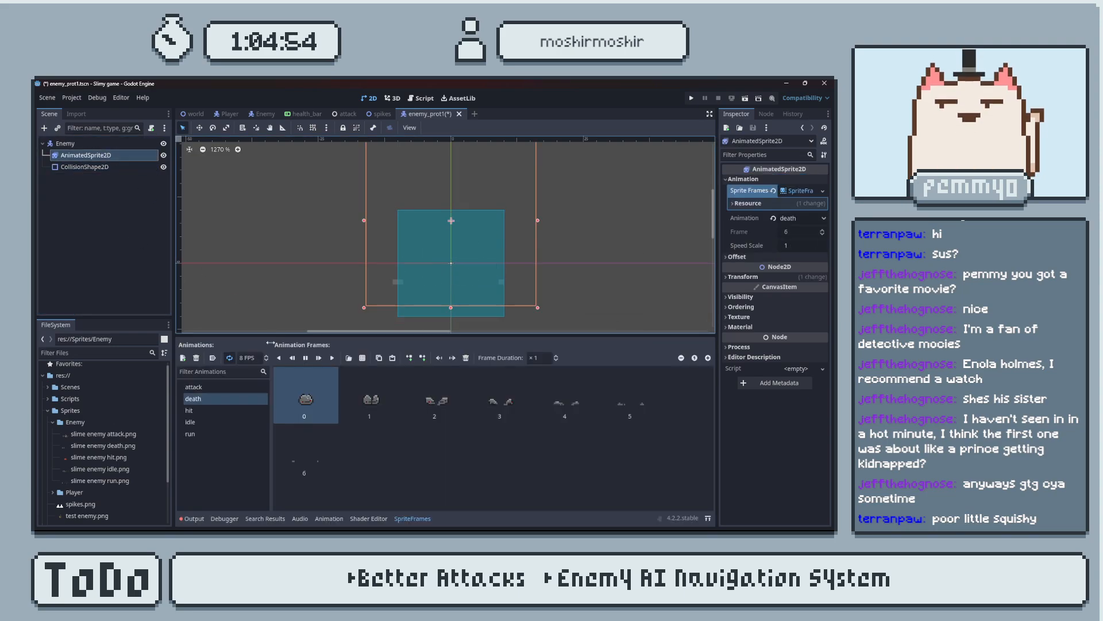
click(218, 422)
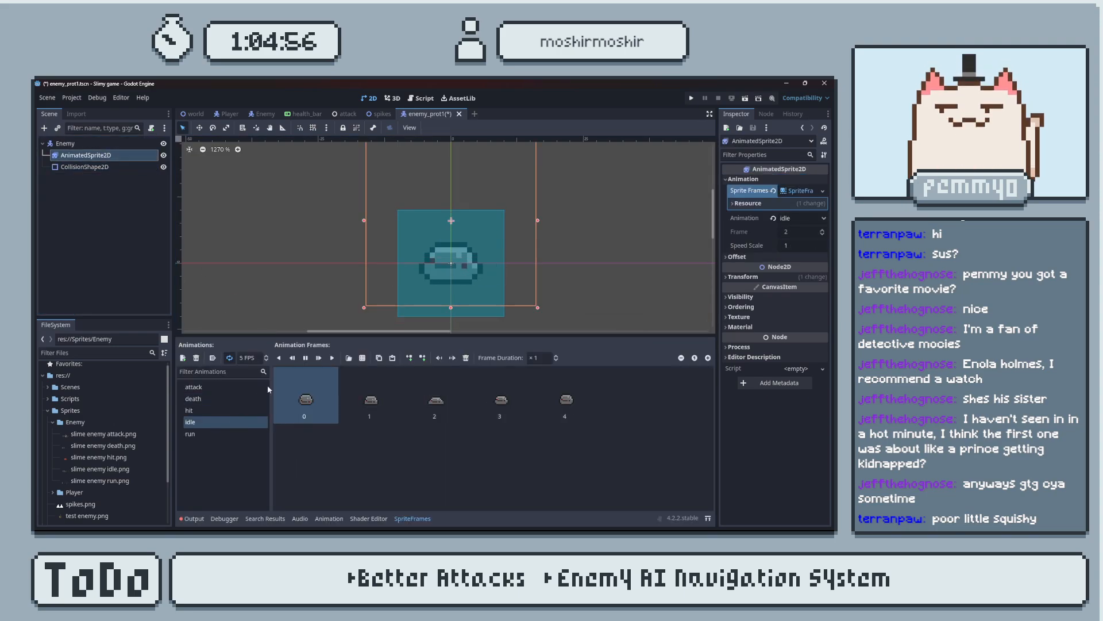
click(97, 144)
Resize the collision rectangle on all four sides to fit the idle slime's body, leaving its outermost side pixels outside.
click(99, 167)
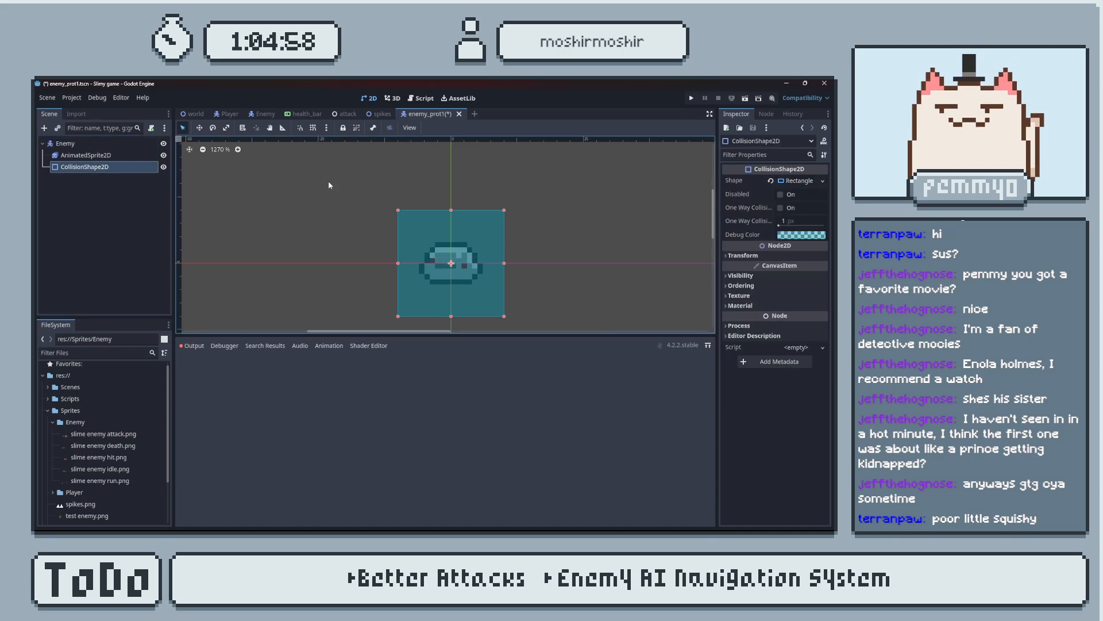
scroll(459, 263, up, 4)
mouse_move(464, 304)
middle_down()
mouse_move(458, 263)
mouse_move(461, 287)
middle_up()
scroll(457, 264, up, 2)
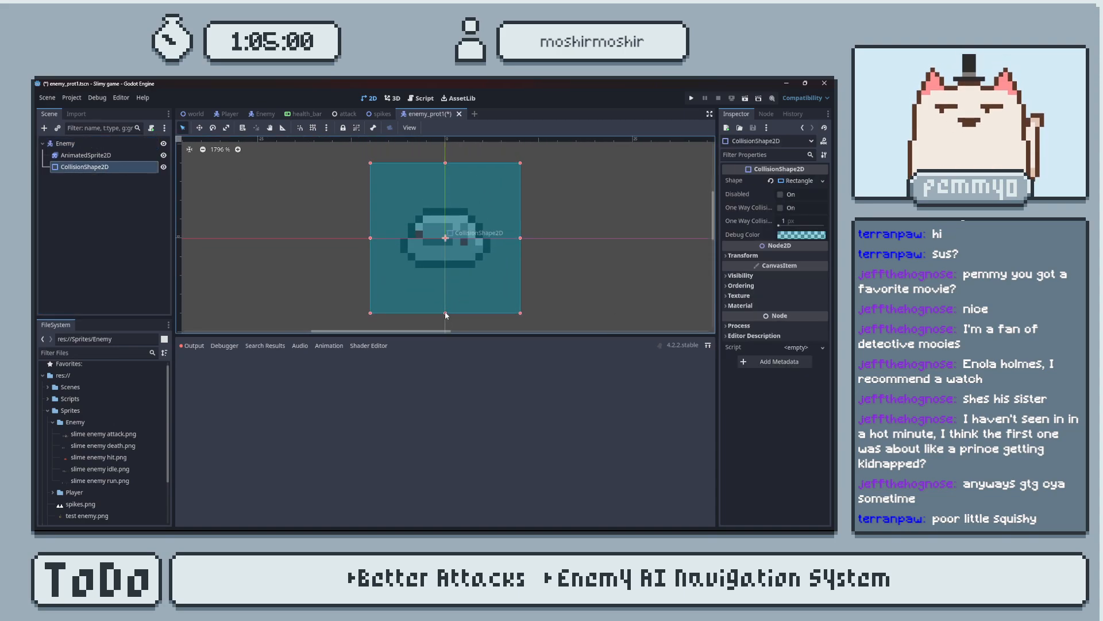
drag(446, 313, 447, 268)
drag(445, 163, 447, 208)
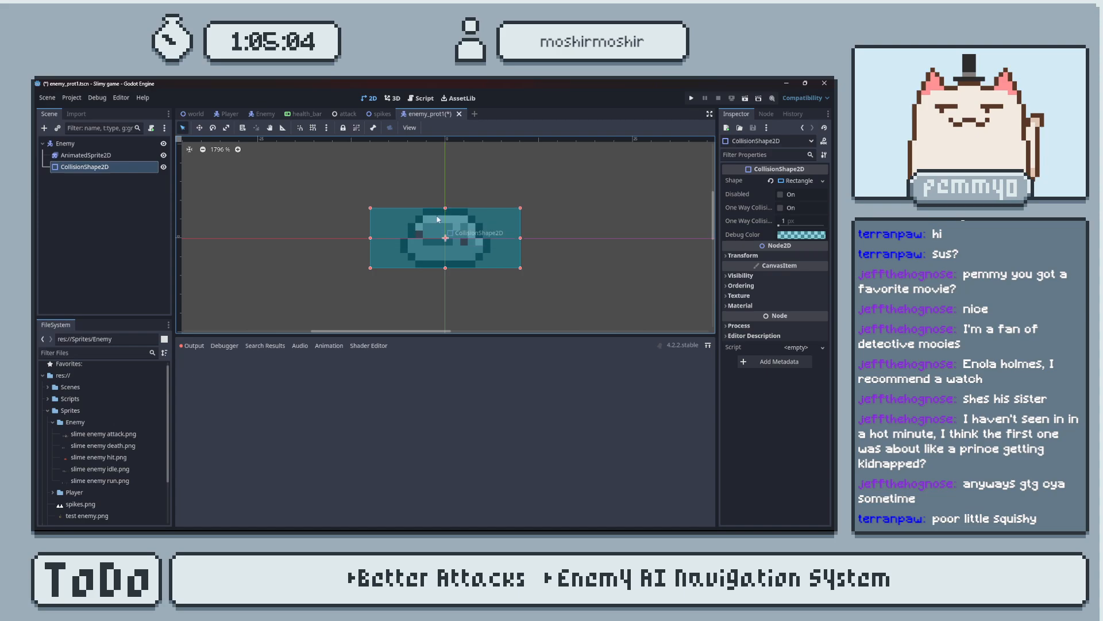
drag(369, 240, 408, 239)
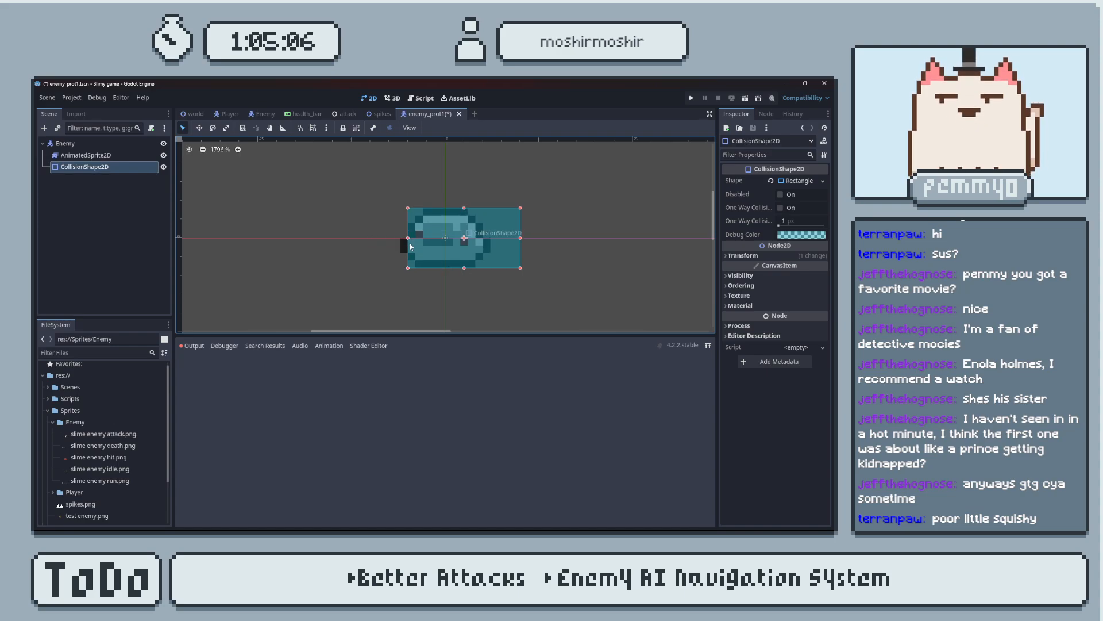
drag(521, 239, 483, 239)
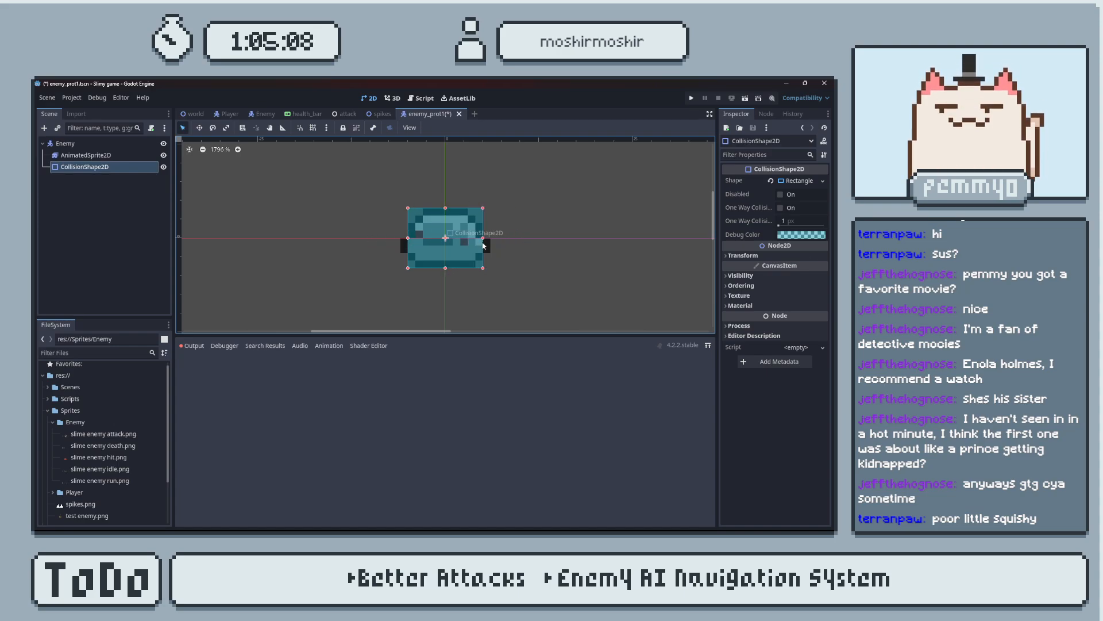
click(575, 257)
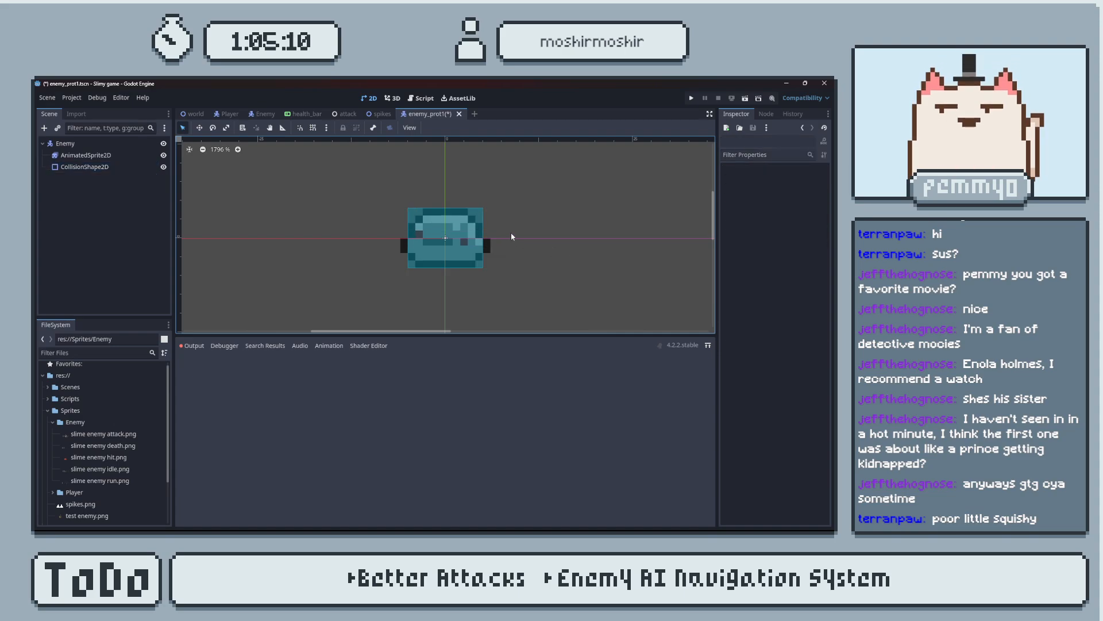
middle_drag(512, 233, 508, 265)
click(477, 286)
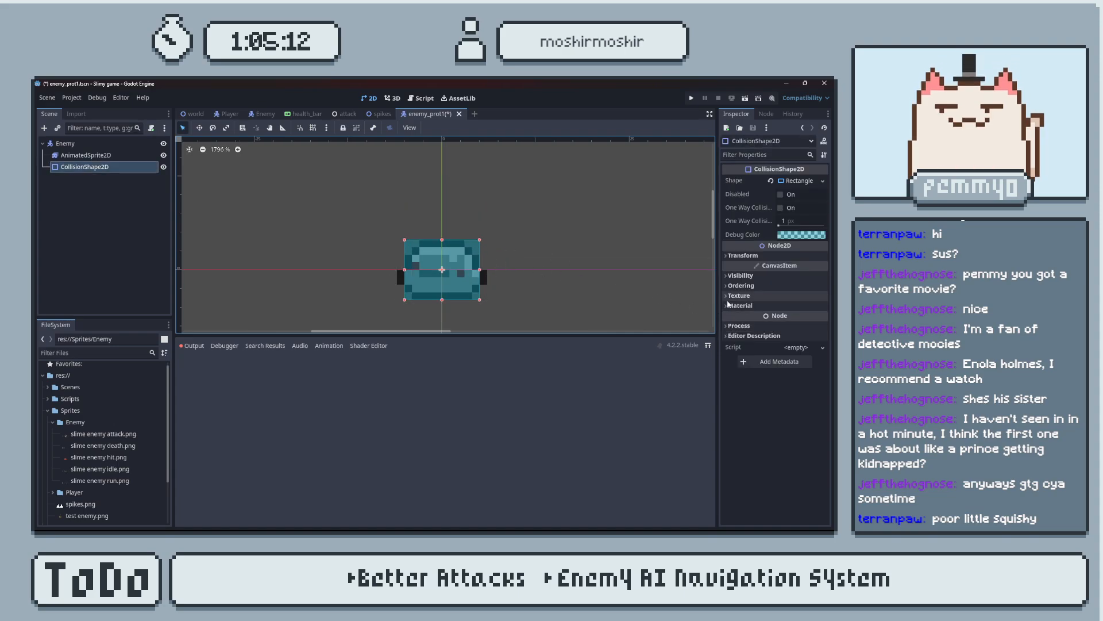
click(730, 256)
click(728, 256)
Select the Enemy root node and save the scene.
click(124, 144)
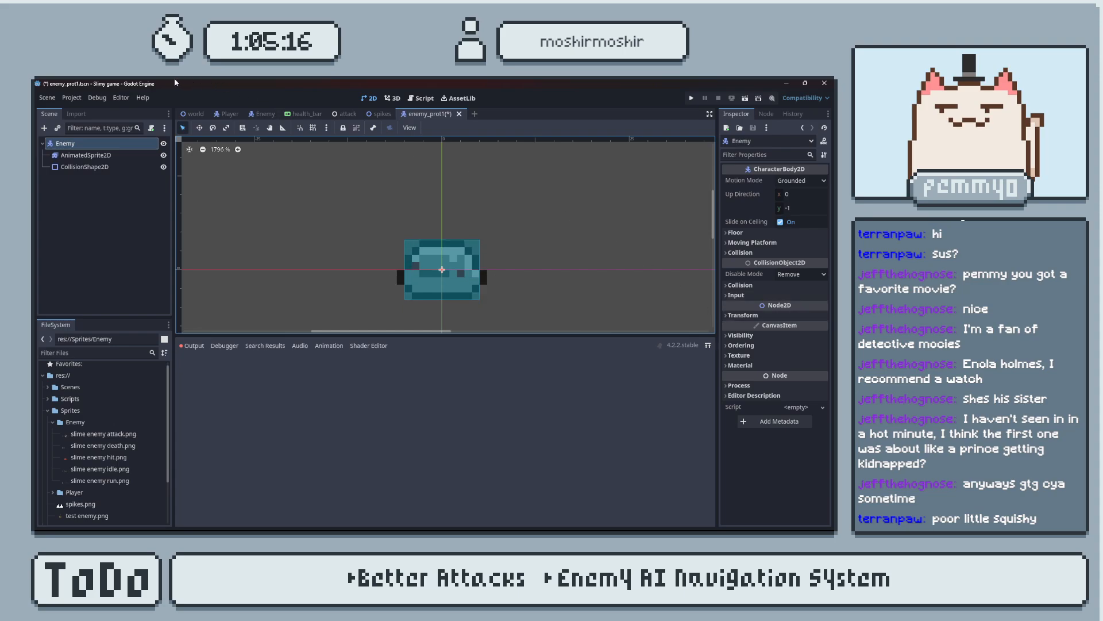
click(52, 97)
mouse_move(72, 98)
key(Escape)
key(ctrl+s)
Open the project settings, filter them by "layer" and show the 2D Physics layer names.
click(49, 98)
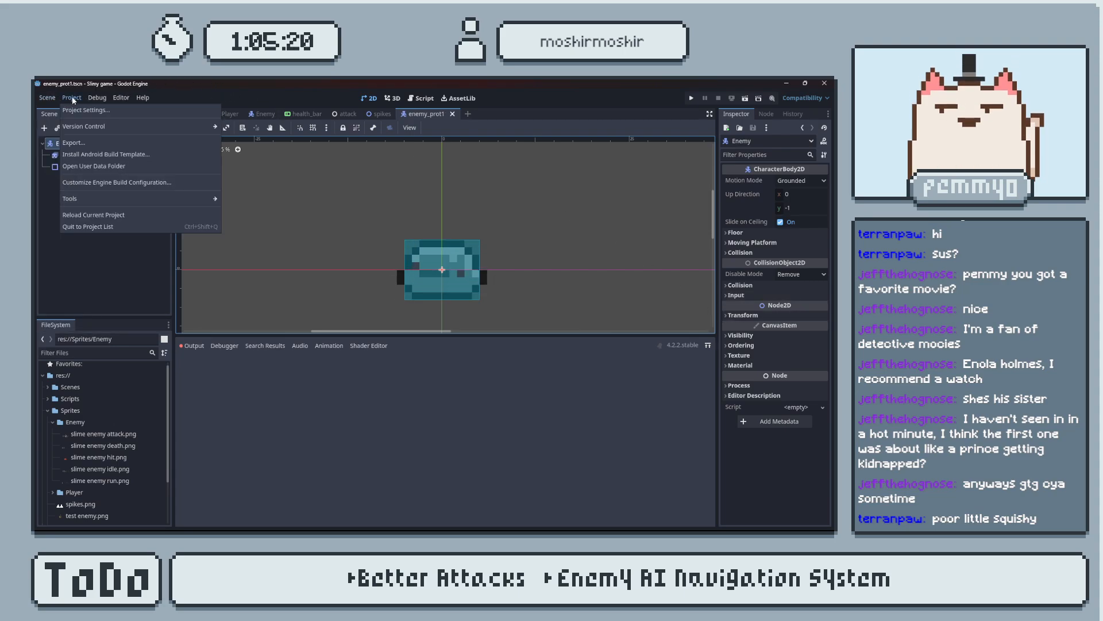
click(86, 110)
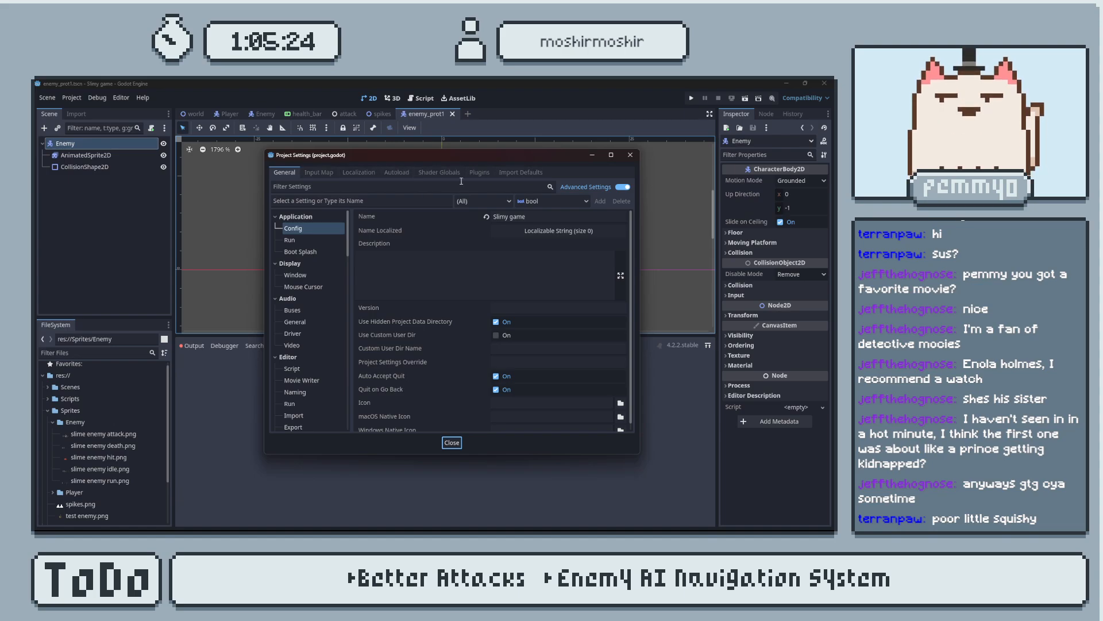
text(la)
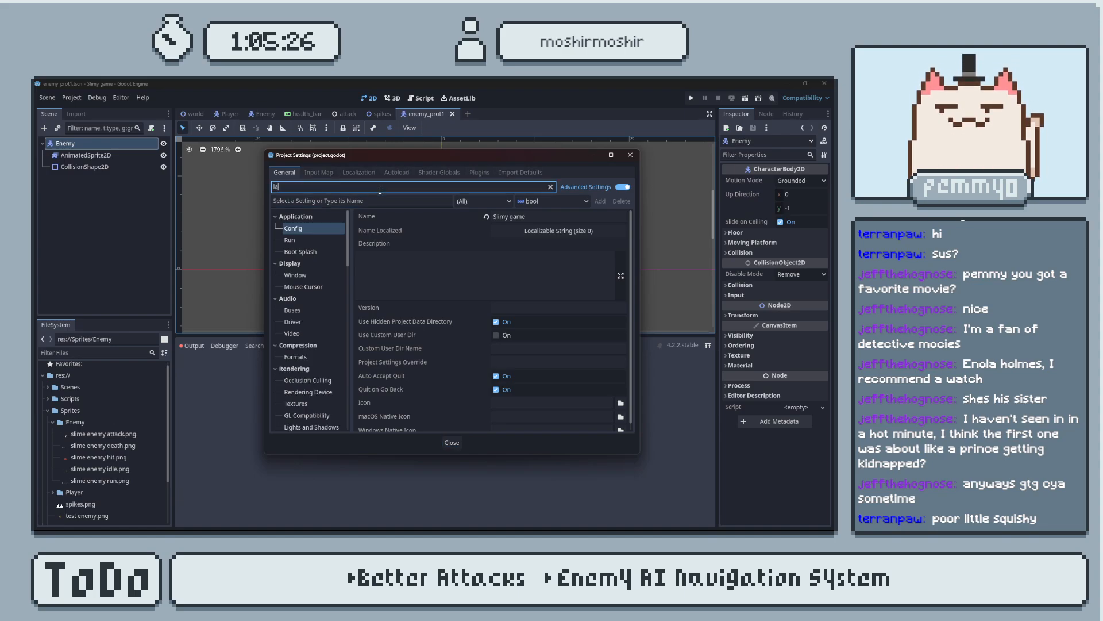
text(yer)
click(304, 229)
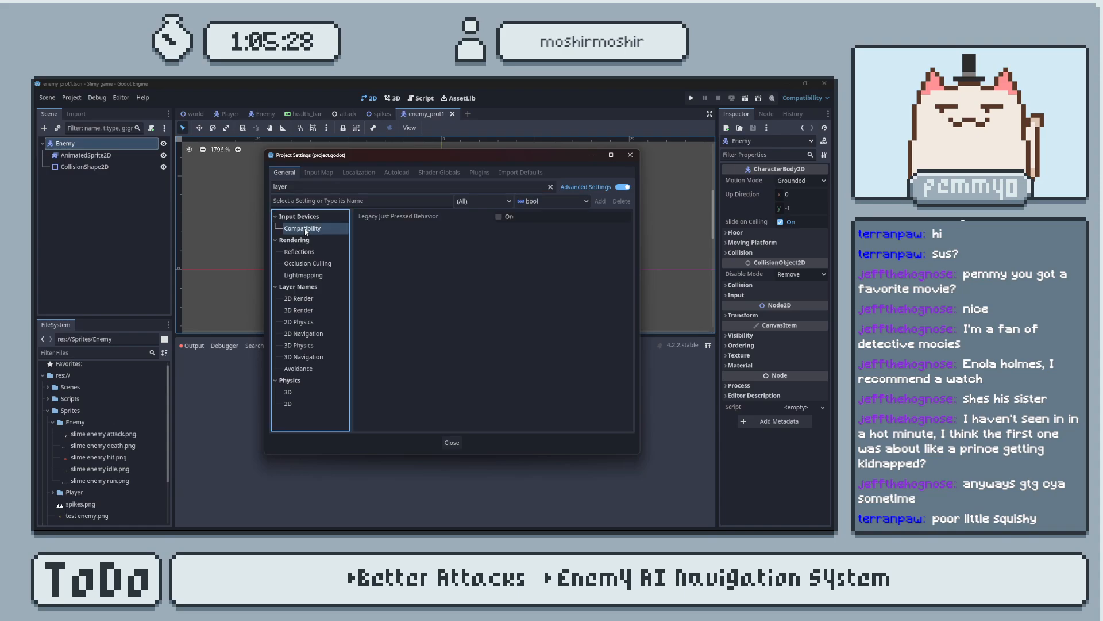
click(305, 251)
click(308, 264)
click(303, 275)
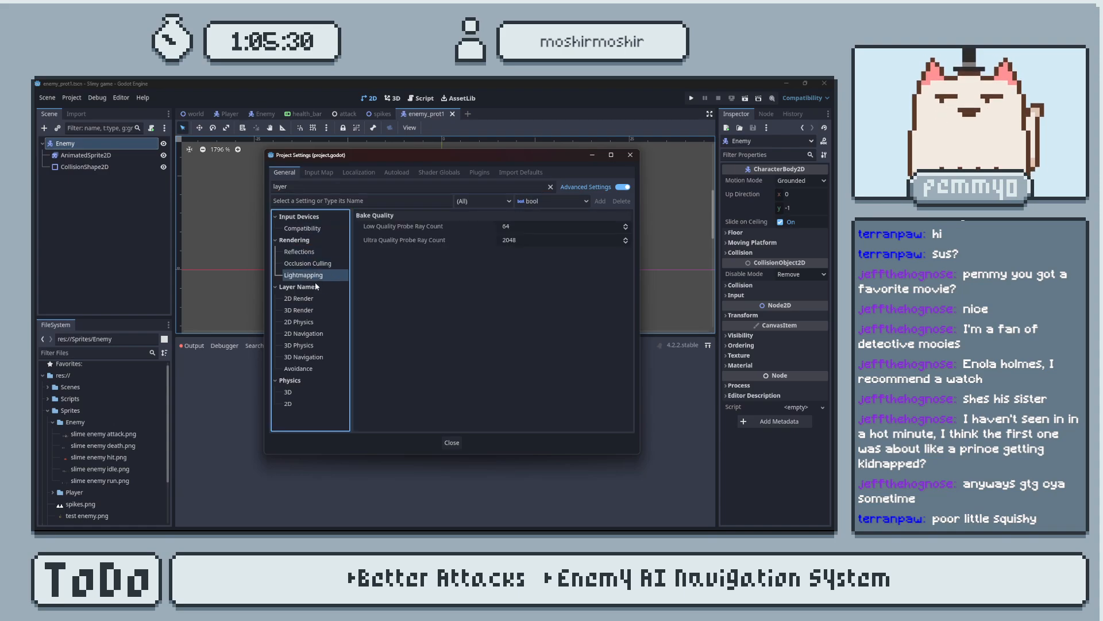
click(315, 322)
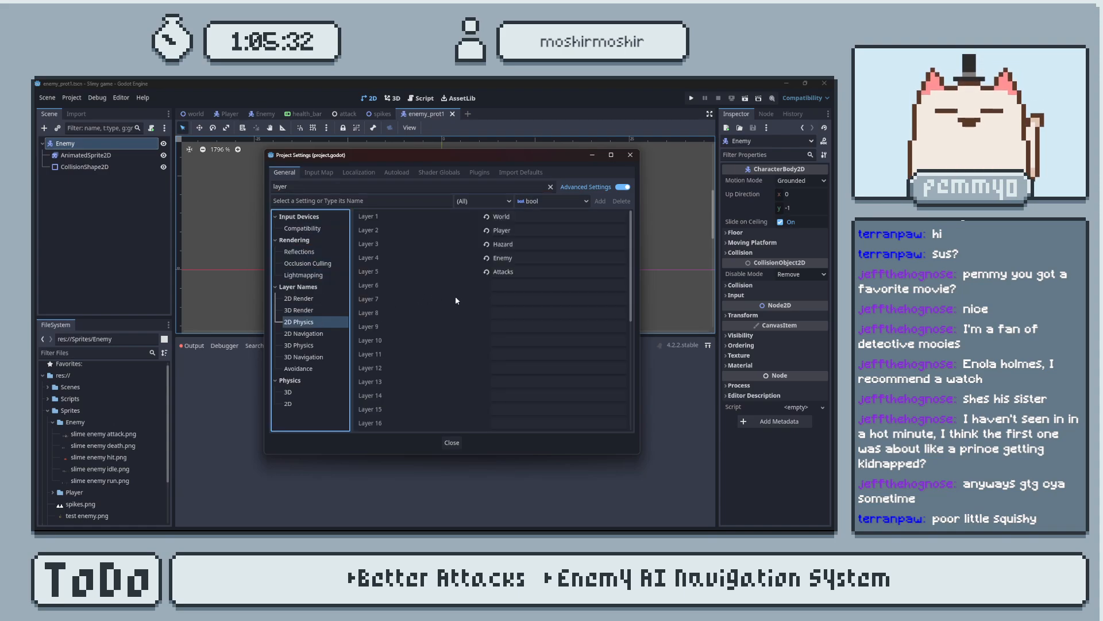
Clear the Attacks name from 2D physics layer 5 and close the project settings.
double_click(518, 271)
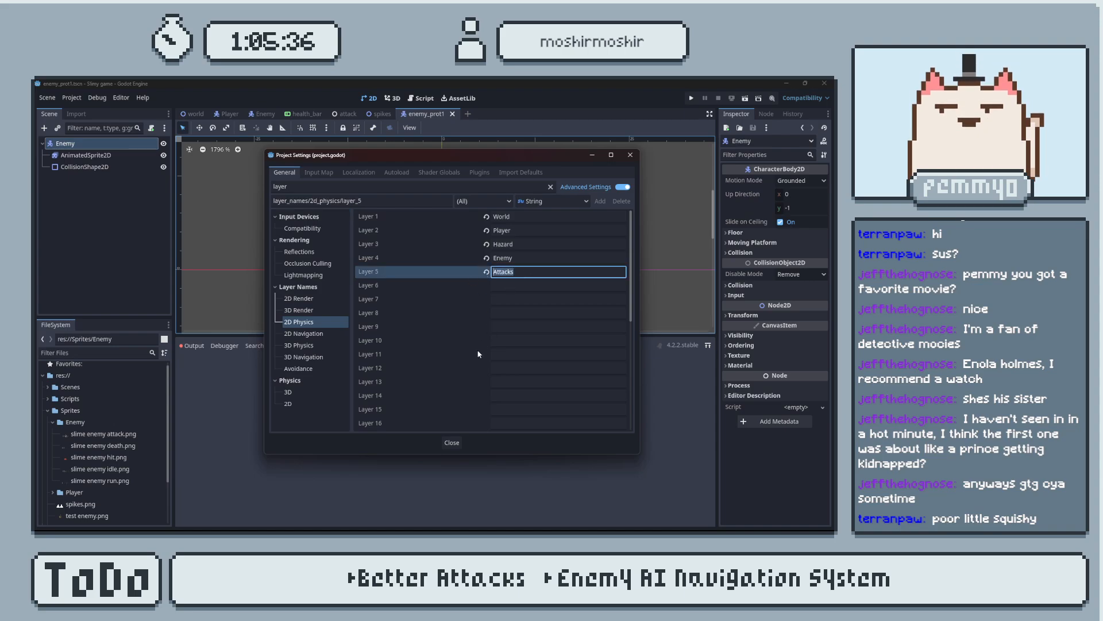
key(BackSpace)
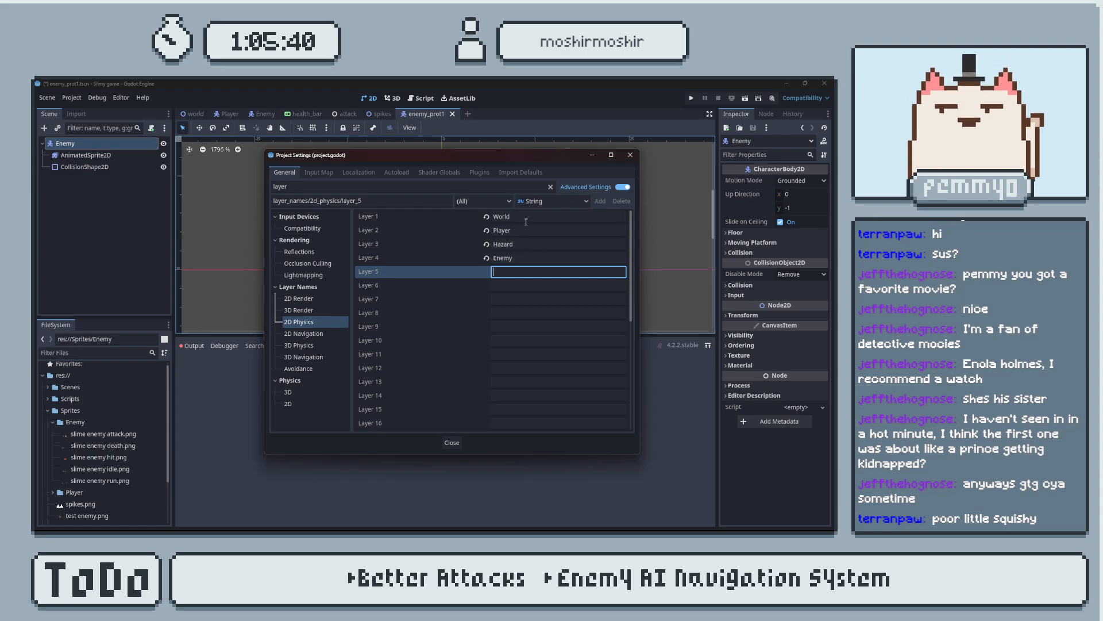
click(520, 257)
click(518, 217)
click(524, 231)
click(528, 243)
click(632, 154)
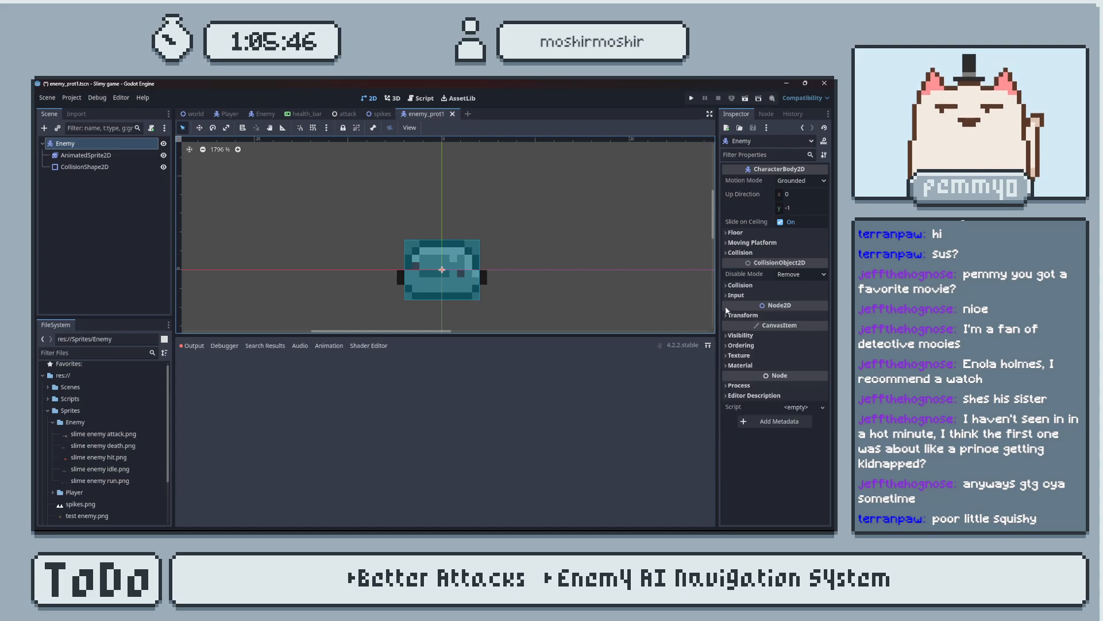
Put the Enemy body on collision layer 4 only, add layer 3 to its collision mask, and save the scene.
click(727, 286)
click(745, 310)
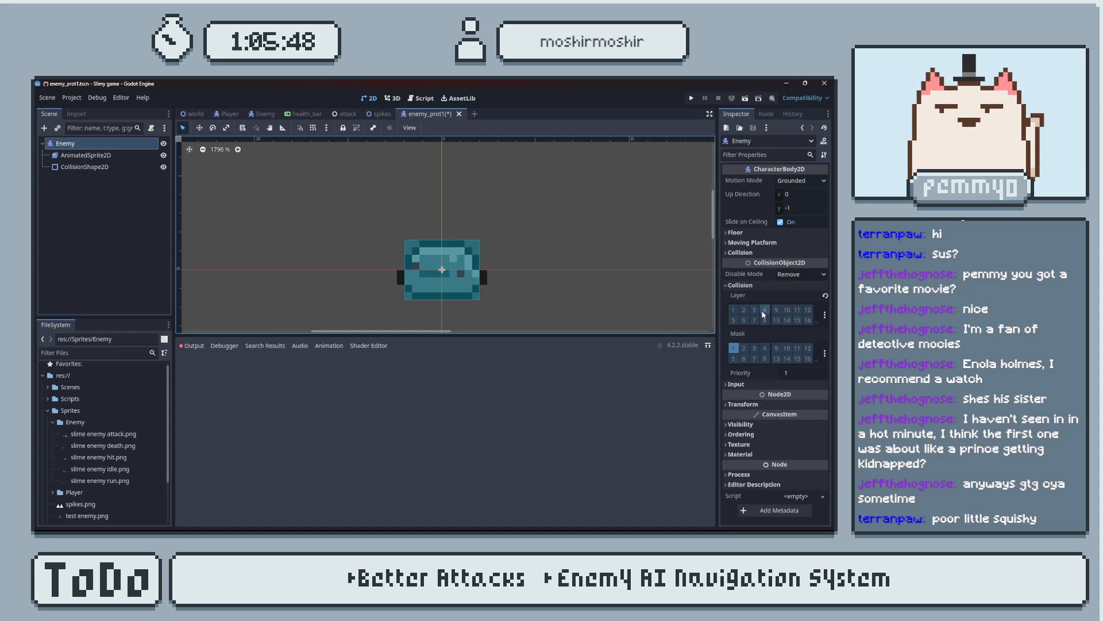
click(764, 311)
click(756, 350)
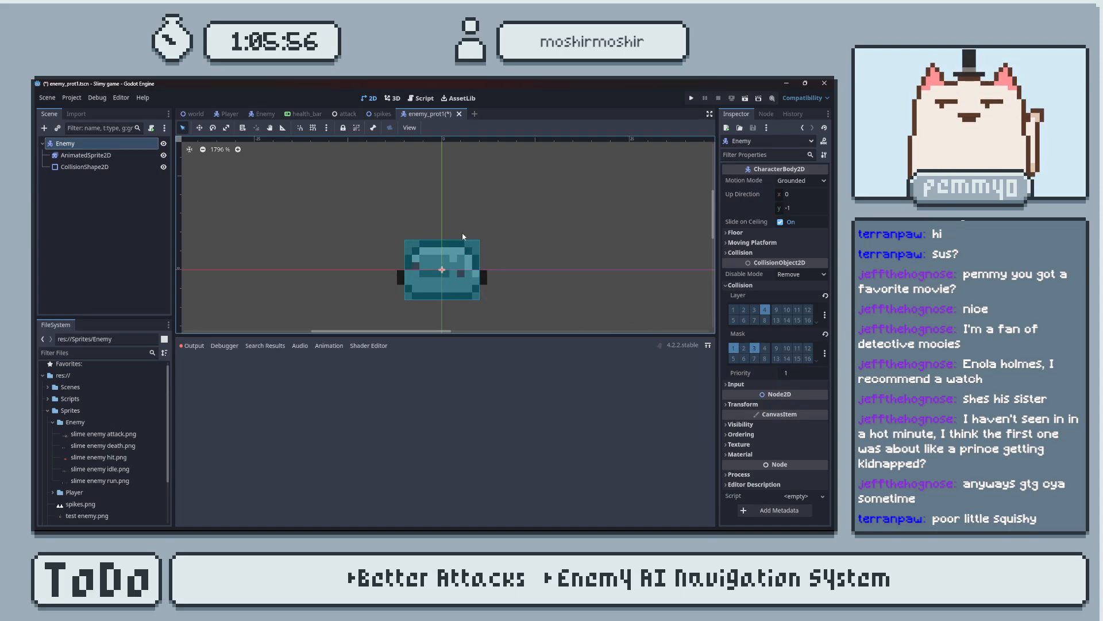
click(559, 269)
key(ctrl+s)
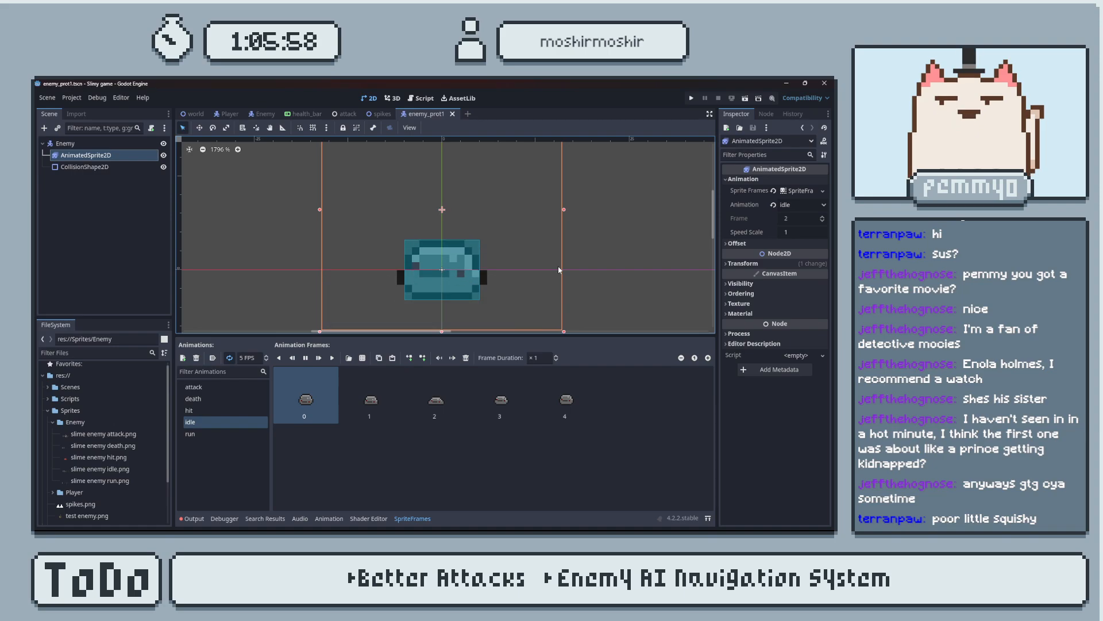
Check the messages in the output log and close it.
click(193, 519)
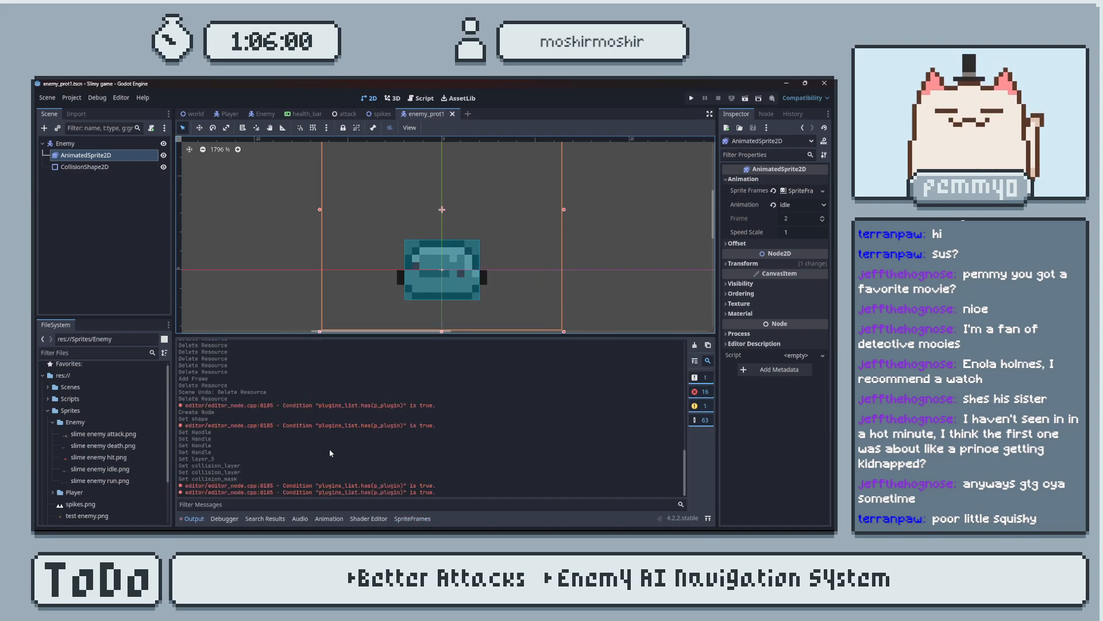
click(194, 519)
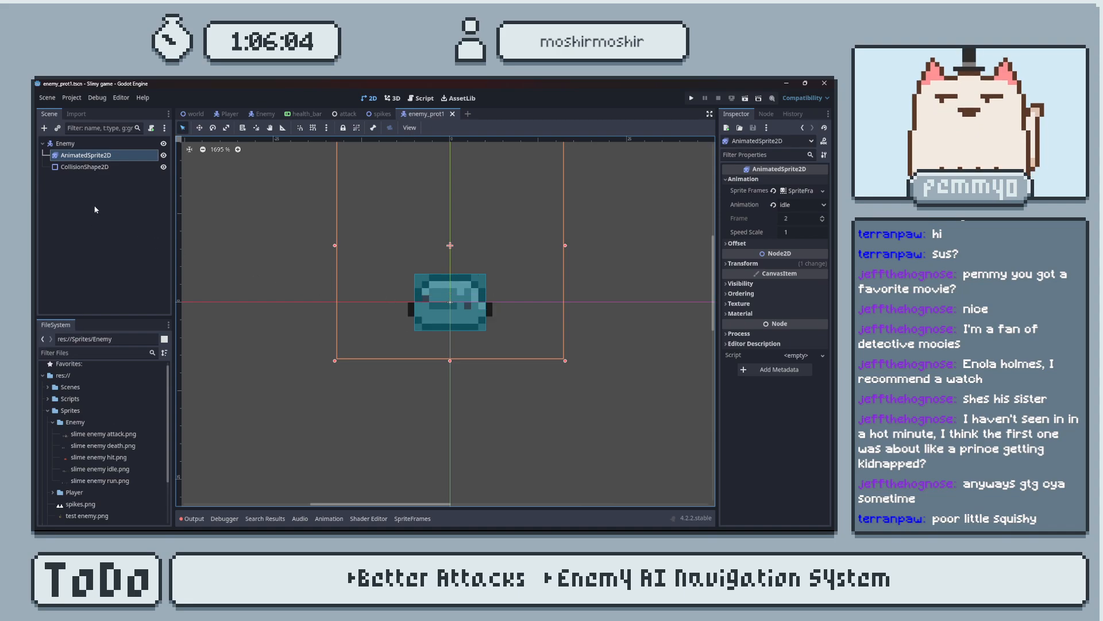
Run the project from the world scene, move the player to the enemy and attack it.
click(193, 114)
middle_drag(418, 277, 494, 303)
scroll(408, 263, up, 5)
middle_drag(446, 242, 446, 265)
click(691, 100)
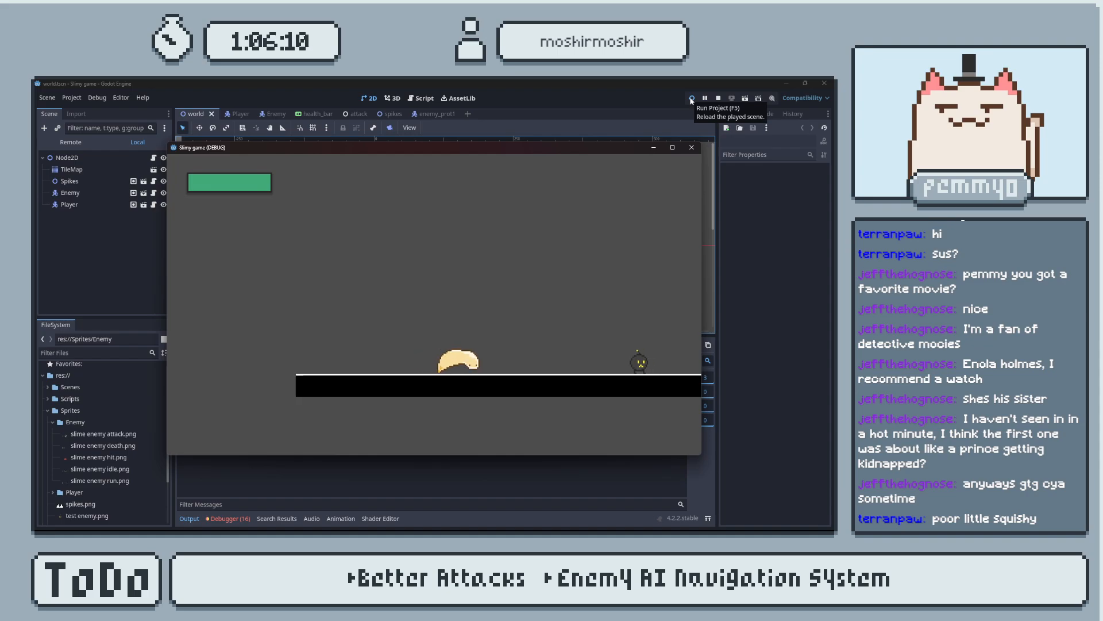
key(Right)
key(Left)
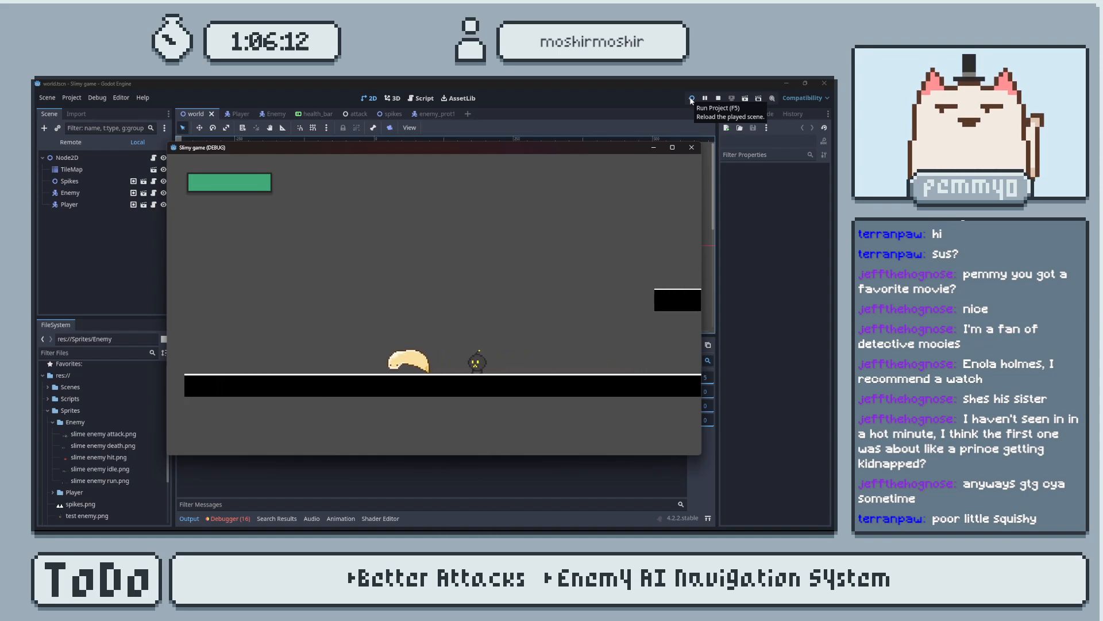
key(space)
key(Right)
key(Left)
key(x)
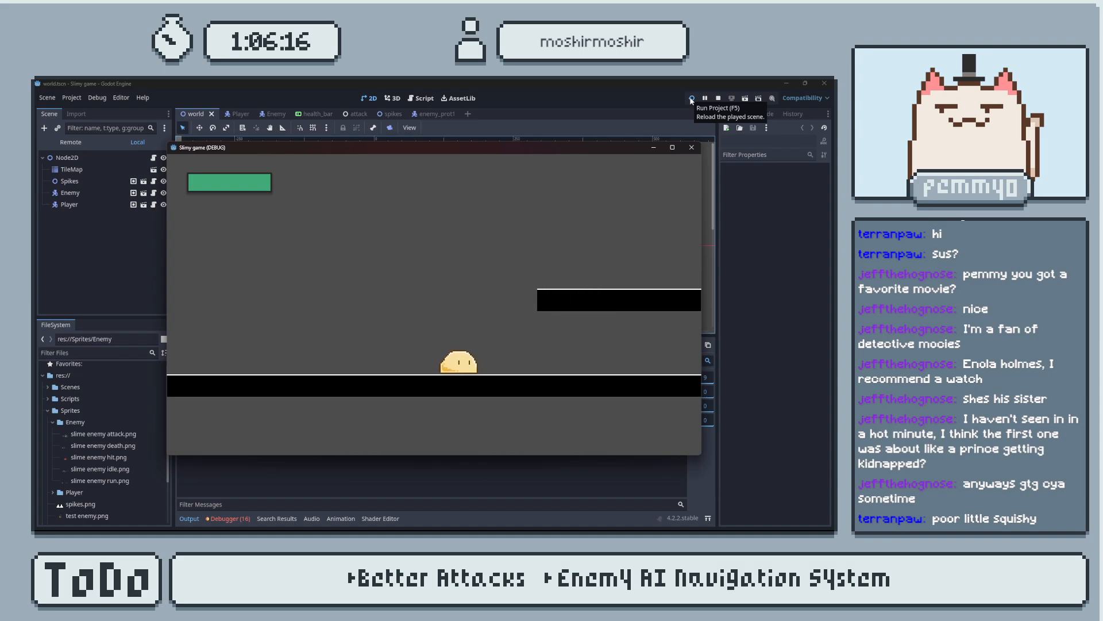
Test jumping onto the platform and running into the spikes, and close the game window.
key(Right)
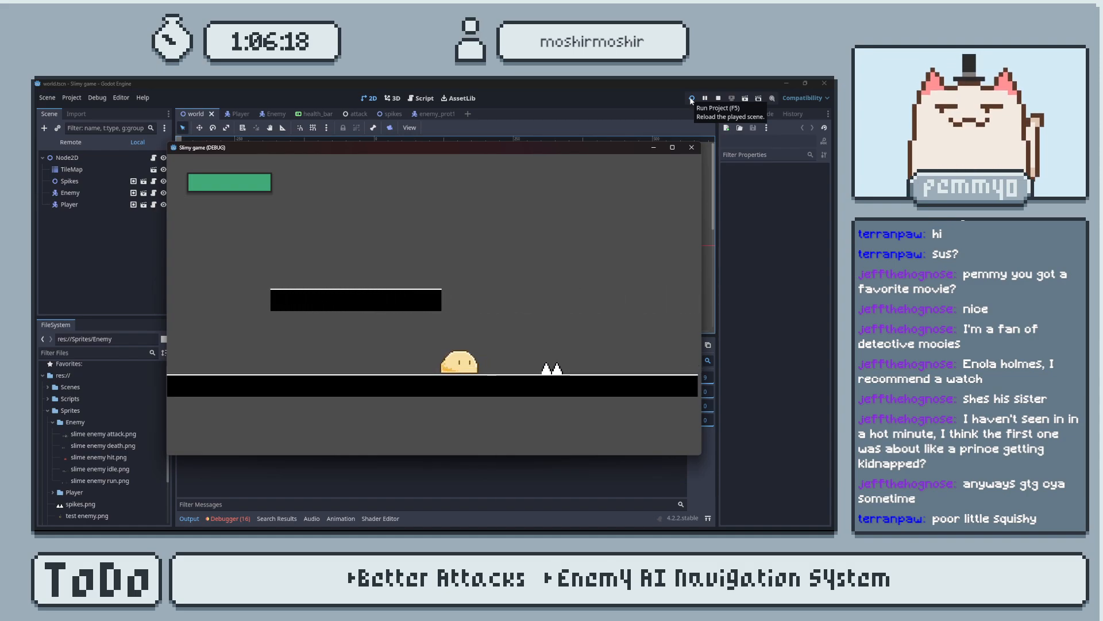
key(space)
key(Left)
key(space)
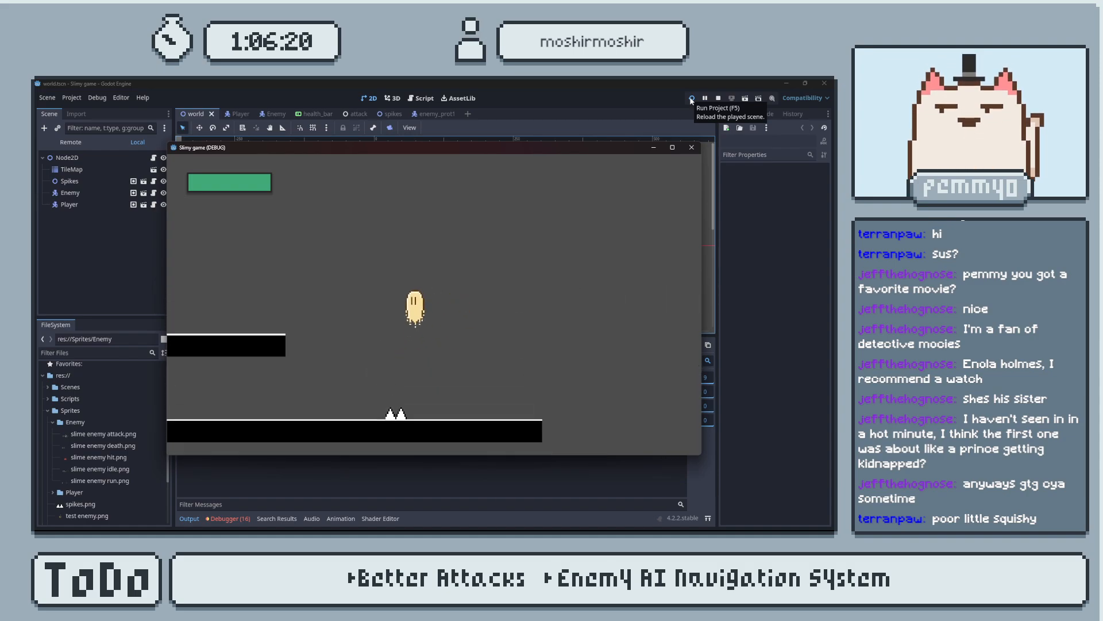
key(space)
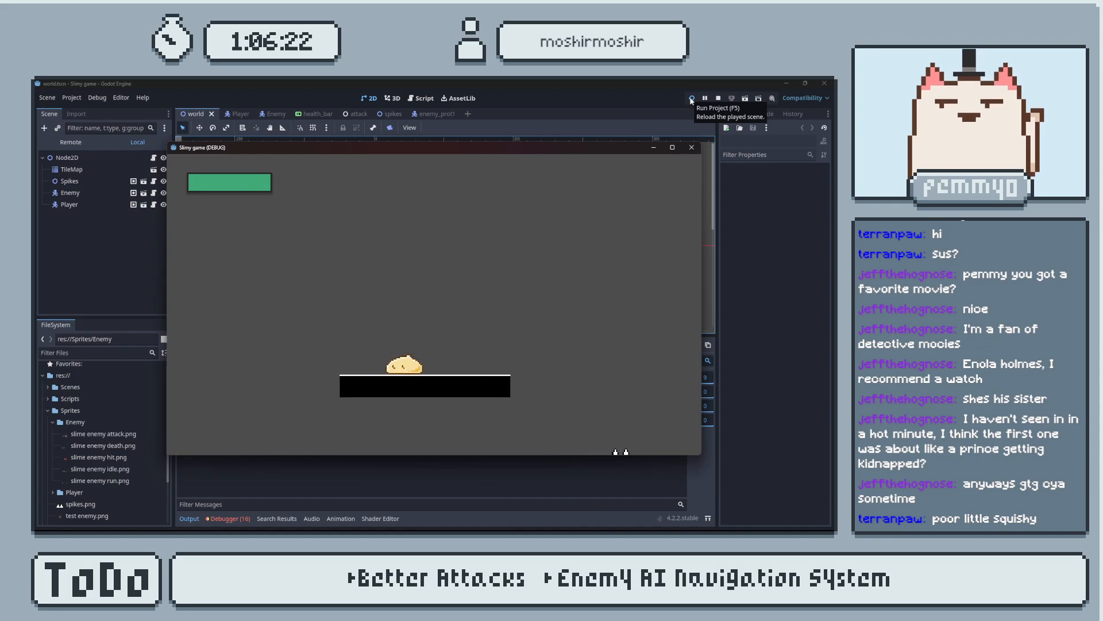
key(Left)
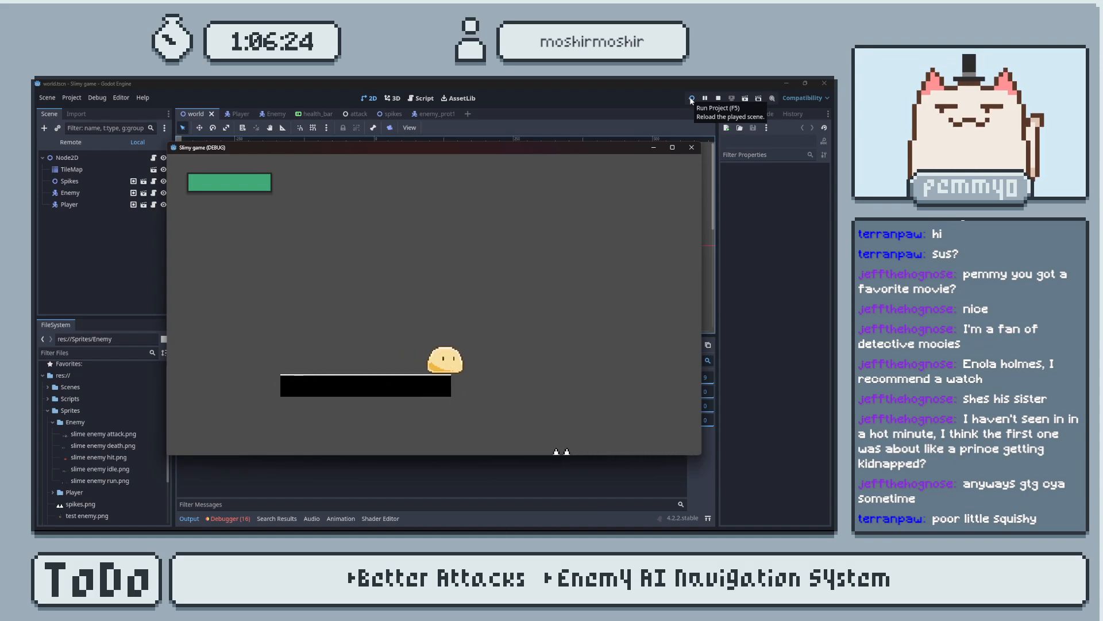
key(Left)
key(Right)
key(Right)
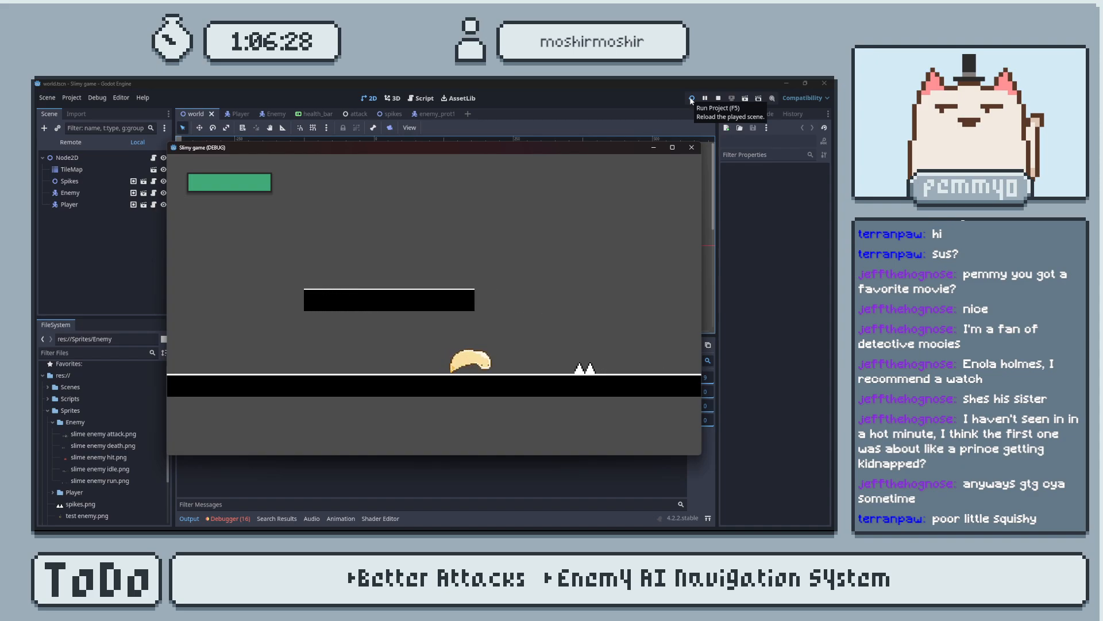
key(Right)
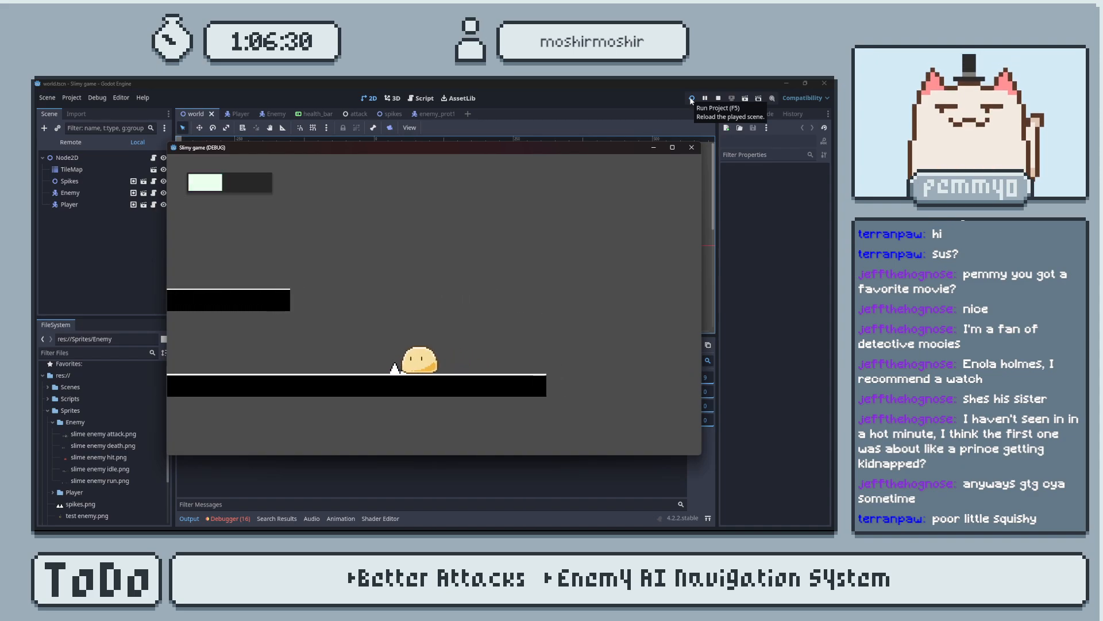
click(692, 151)
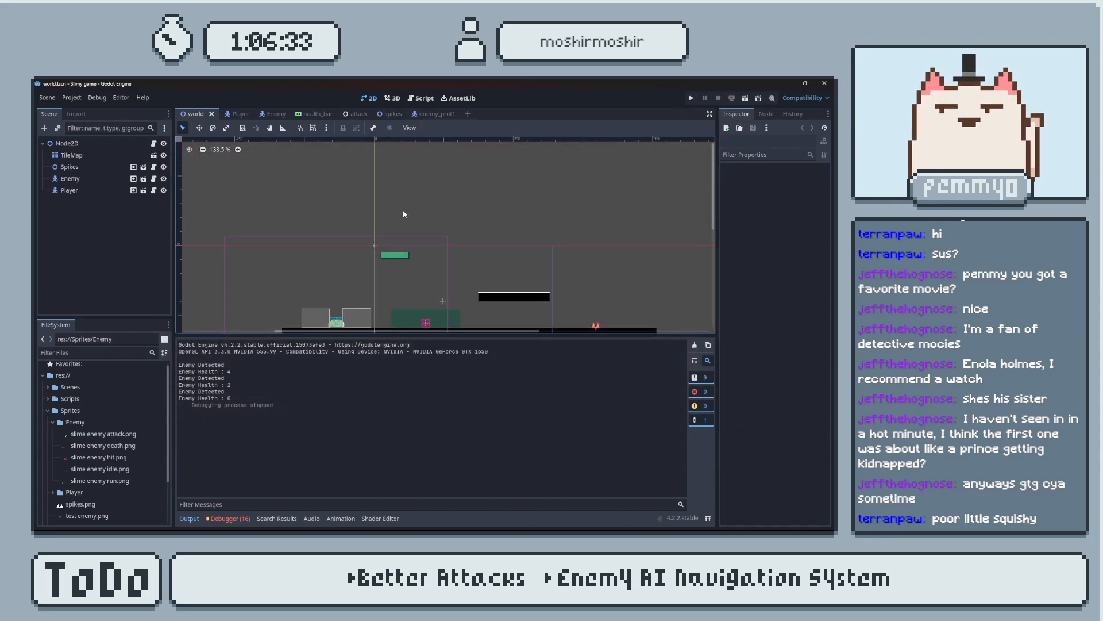
Return to the enemy_prot1 scene and hide the output log.
click(435, 114)
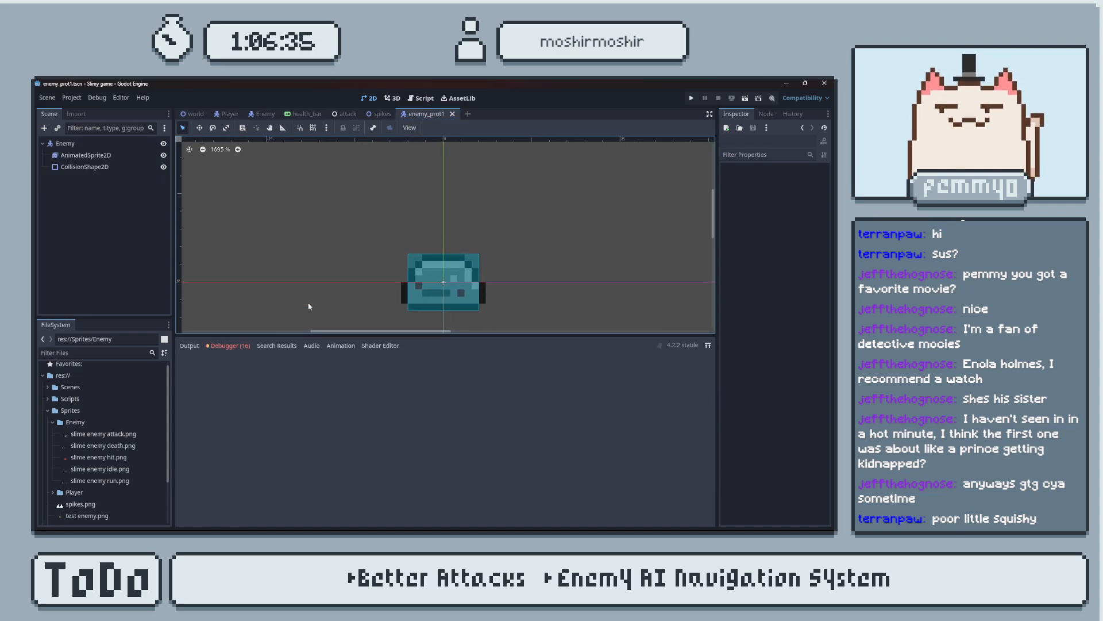
click(192, 346)
click(192, 518)
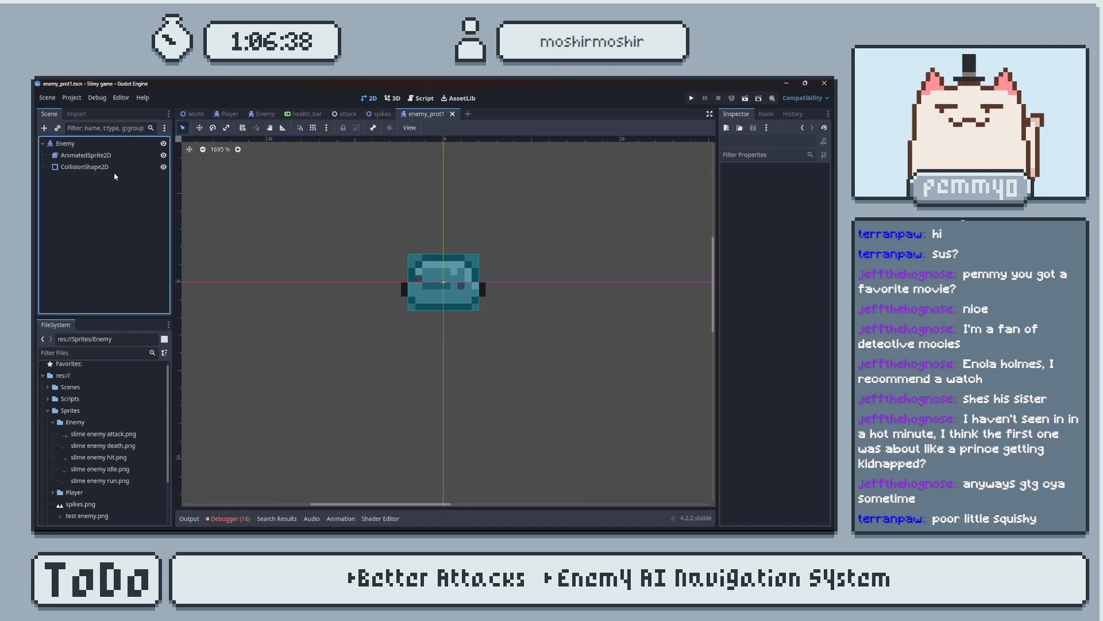
Add a plain Node as a child of the Enemy root node.
click(109, 144)
key(ctrl+a)
text(coll)
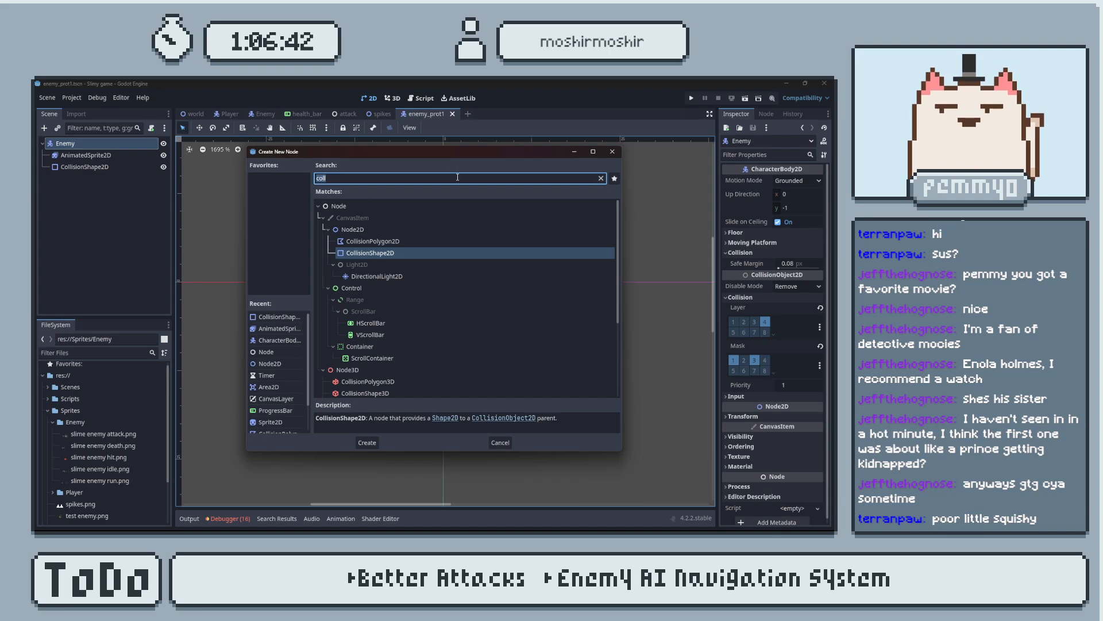
text(stat)
key(ctrl+a)
text(node)
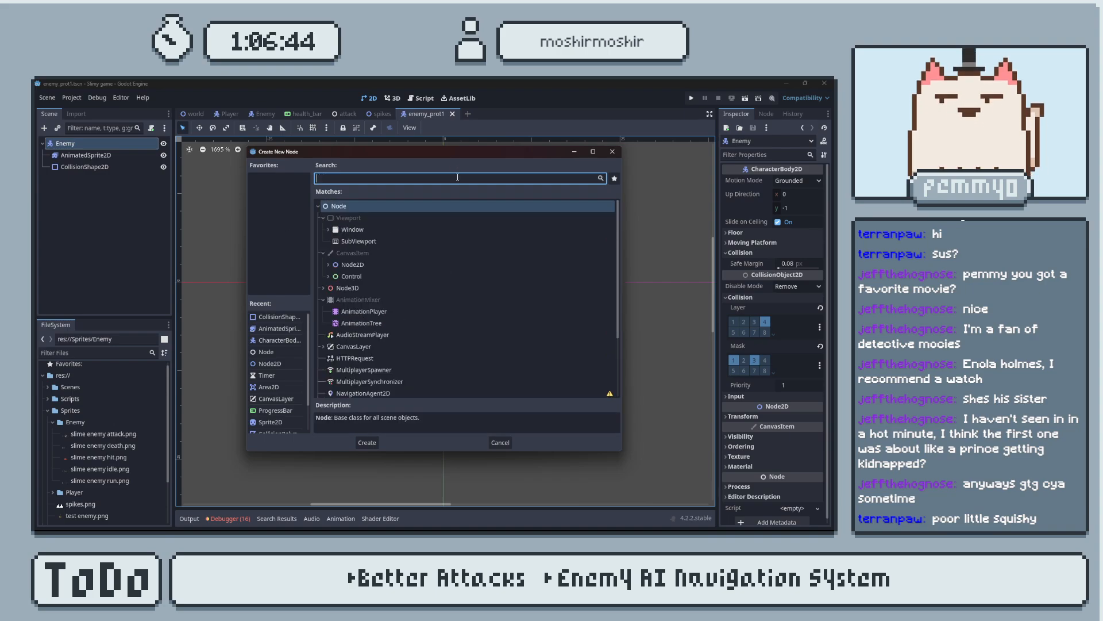
key(Return)
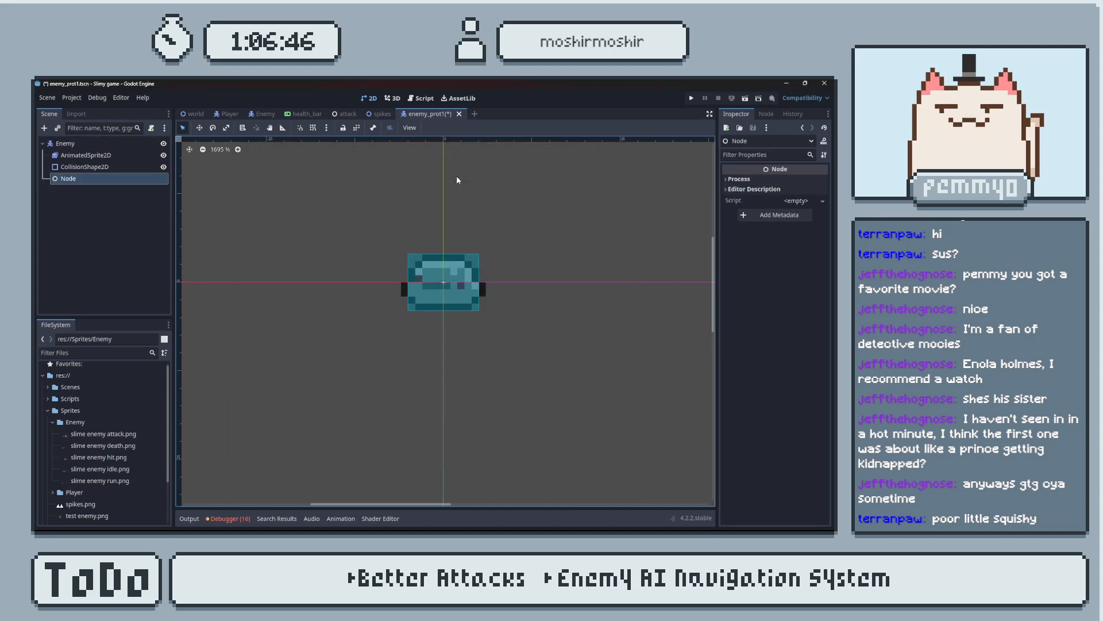
Collapse the Sprites folder and rename the new child node State Machine.
click(48, 410)
double_click(90, 178)
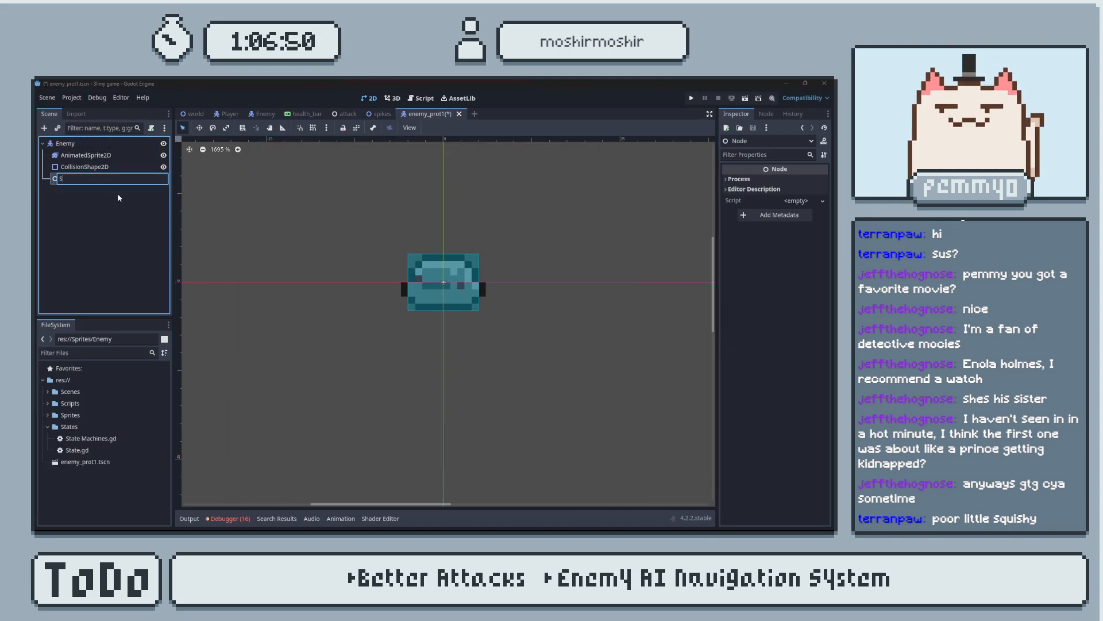
text(State Machine)
key(Return)
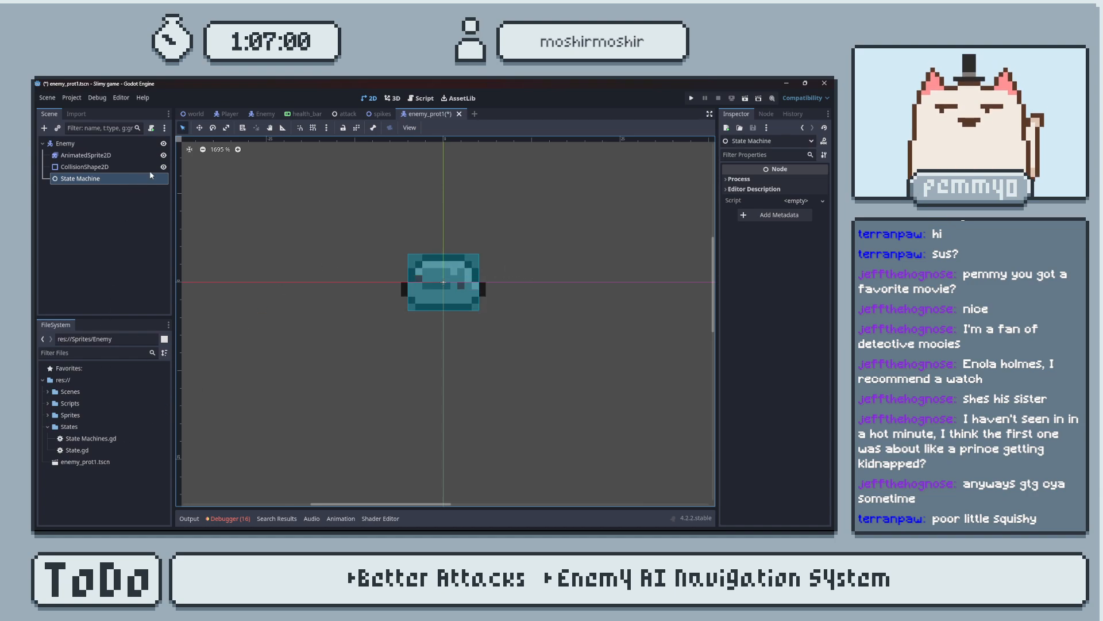
Attach the existing script States/State Machines.gd to the State Machine node.
click(805, 200)
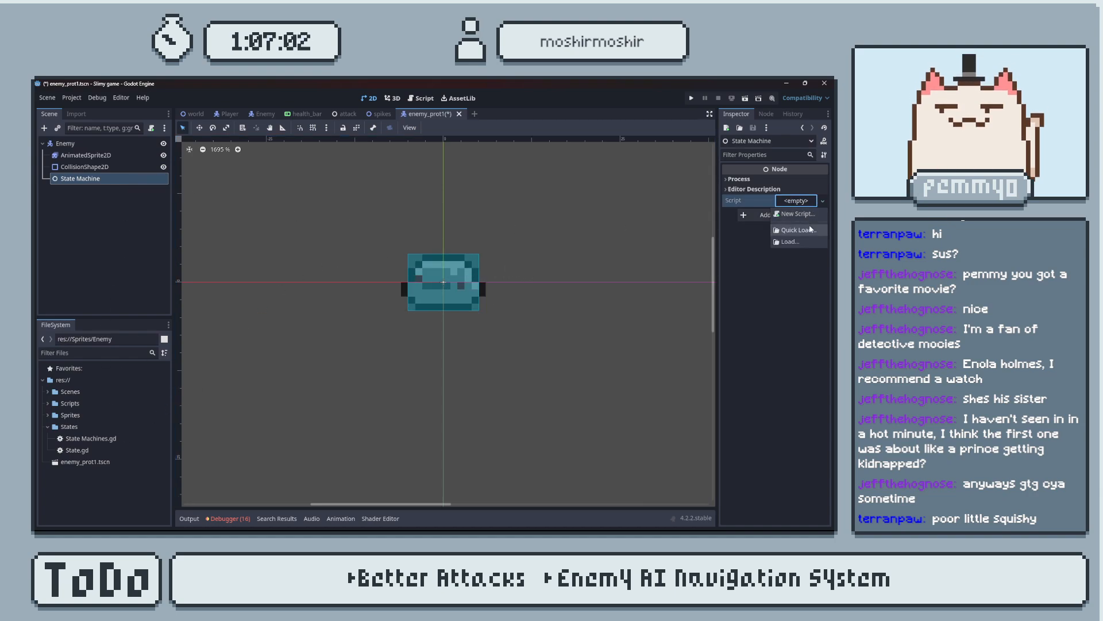
click(799, 230)
click(368, 331)
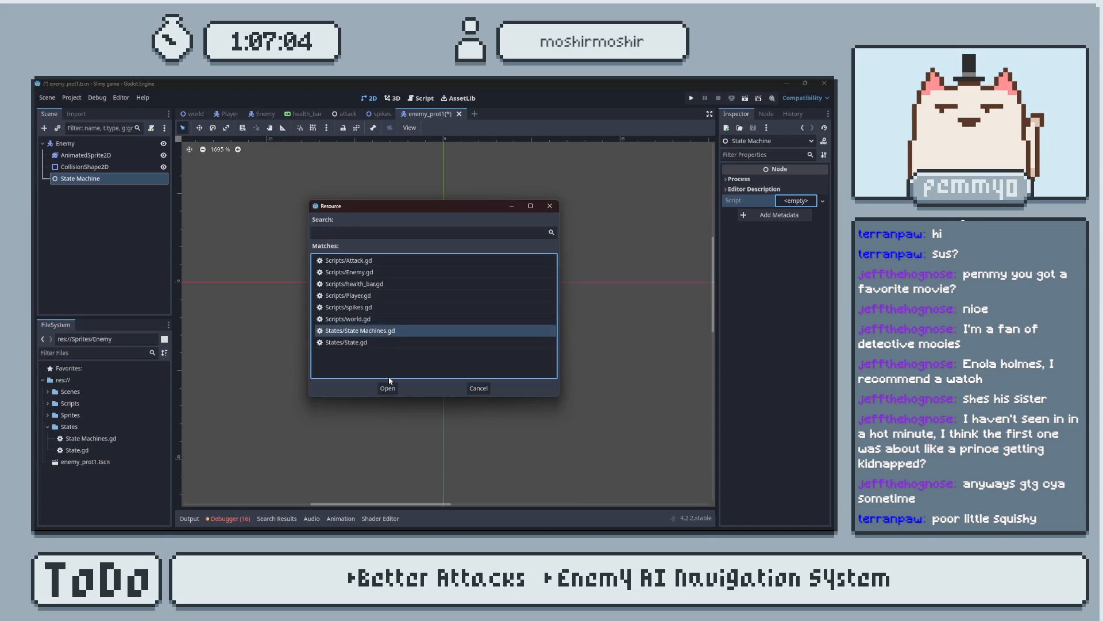
click(387, 388)
Add a plain Node as a child of State Machine and name it idle.
click(131, 184)
click(131, 183)
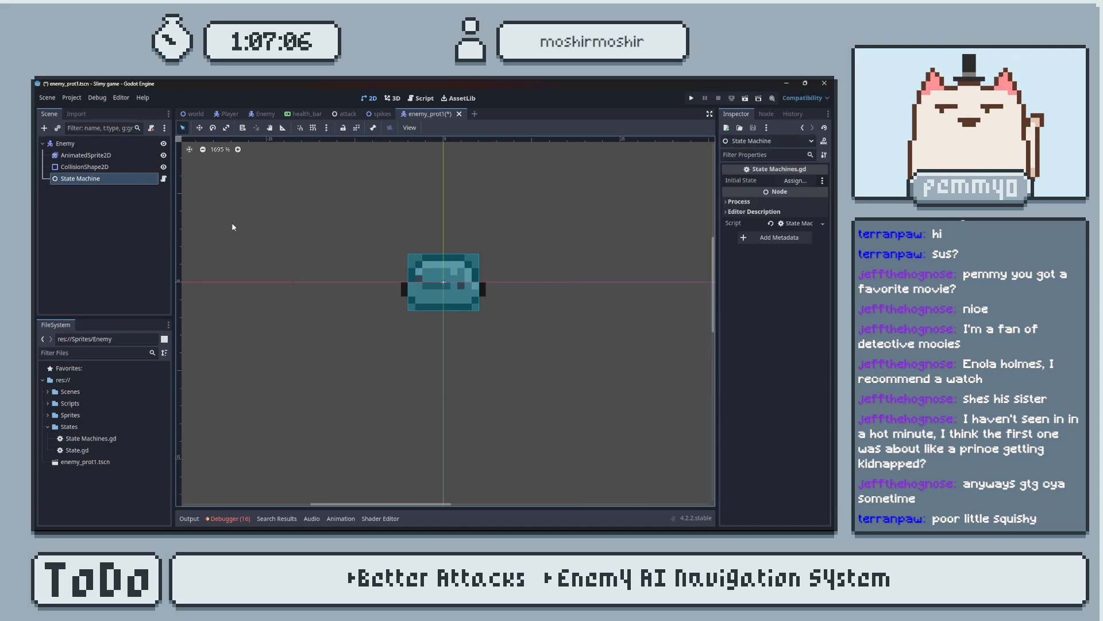
key(ctrl+a)
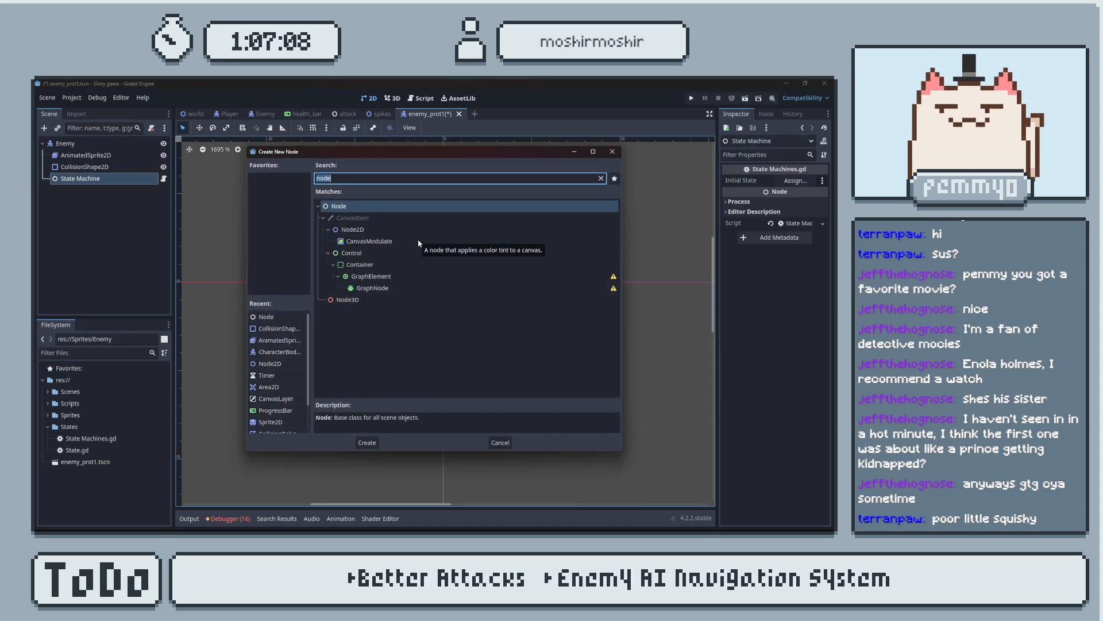
key(Return)
double_click(126, 190)
text(idle)
key(Return)
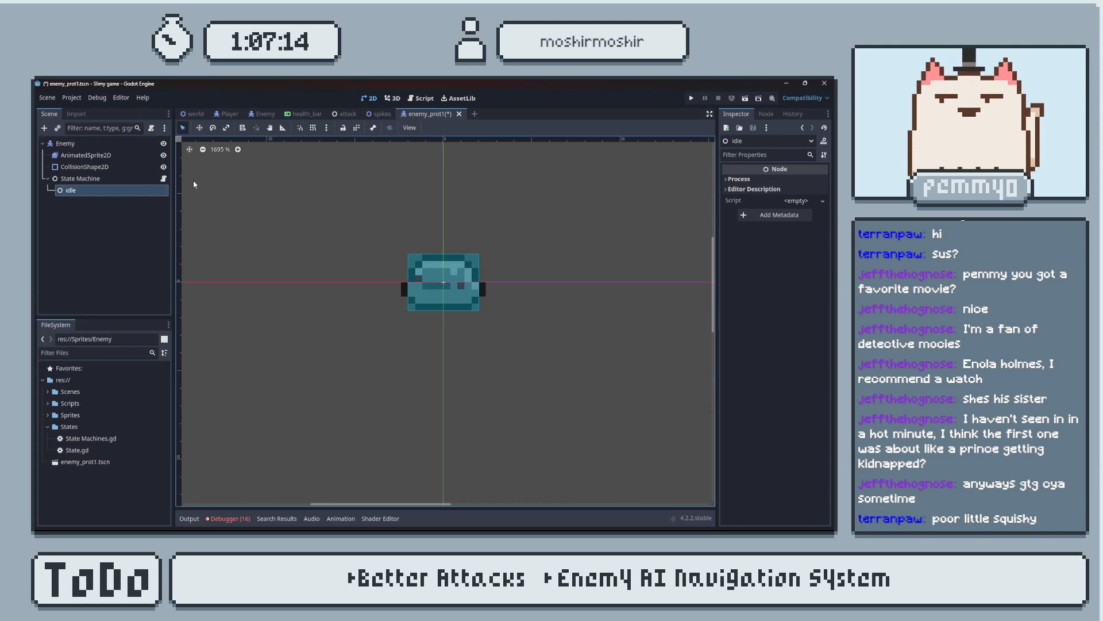
Create and attach a new script for the idle node at res://States/Enemy Idle.gd.
click(796, 200)
click(743, 217)
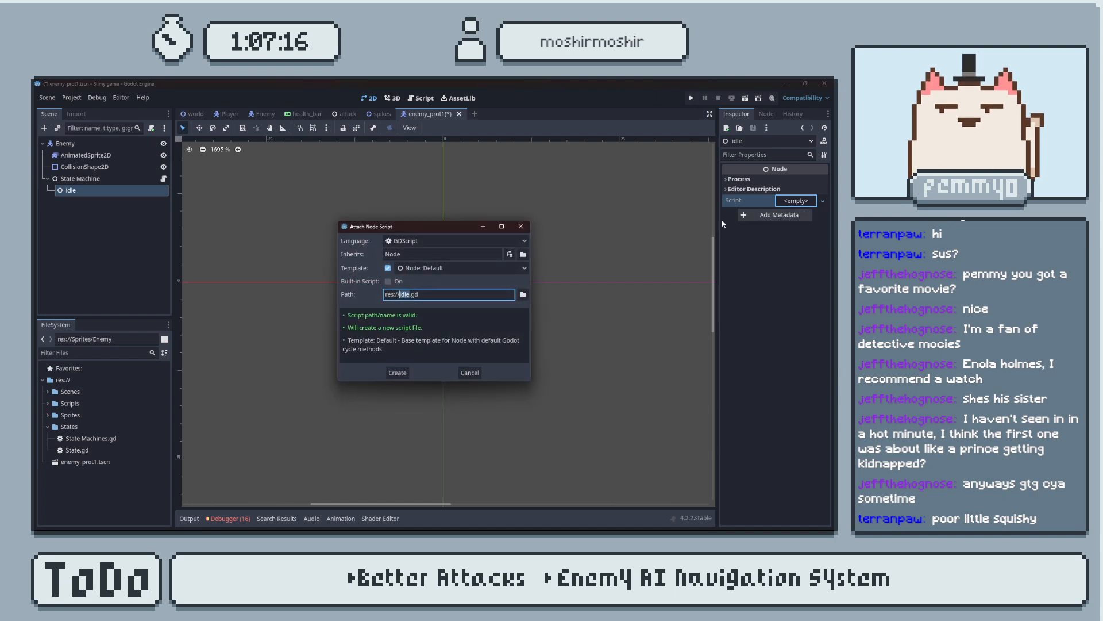
text(Enemy Id)
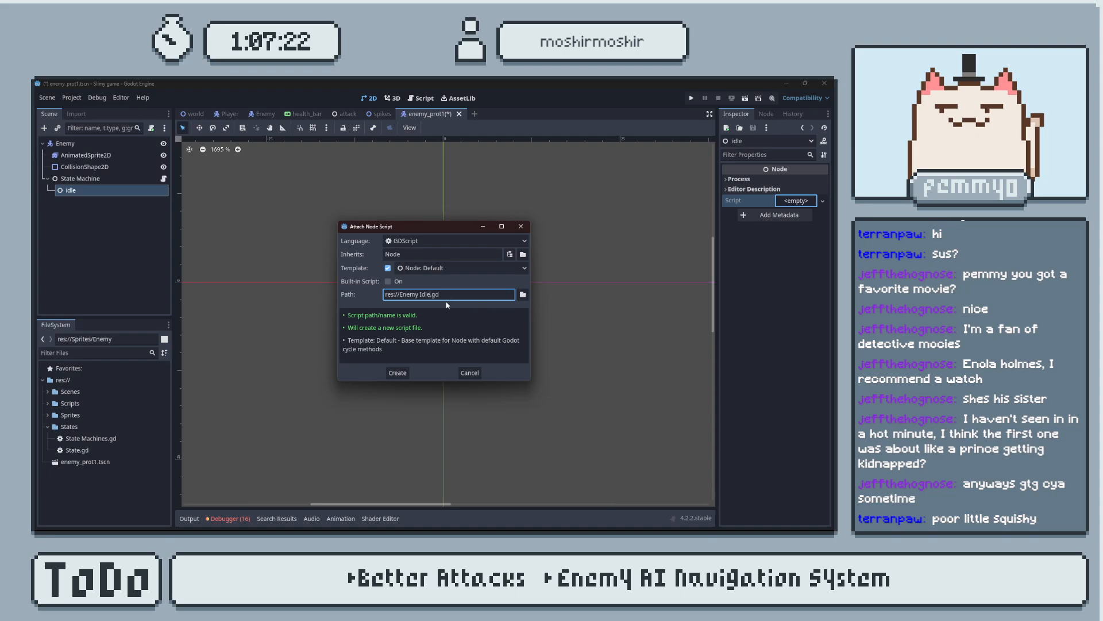
click(400, 295)
text(States/)
click(397, 373)
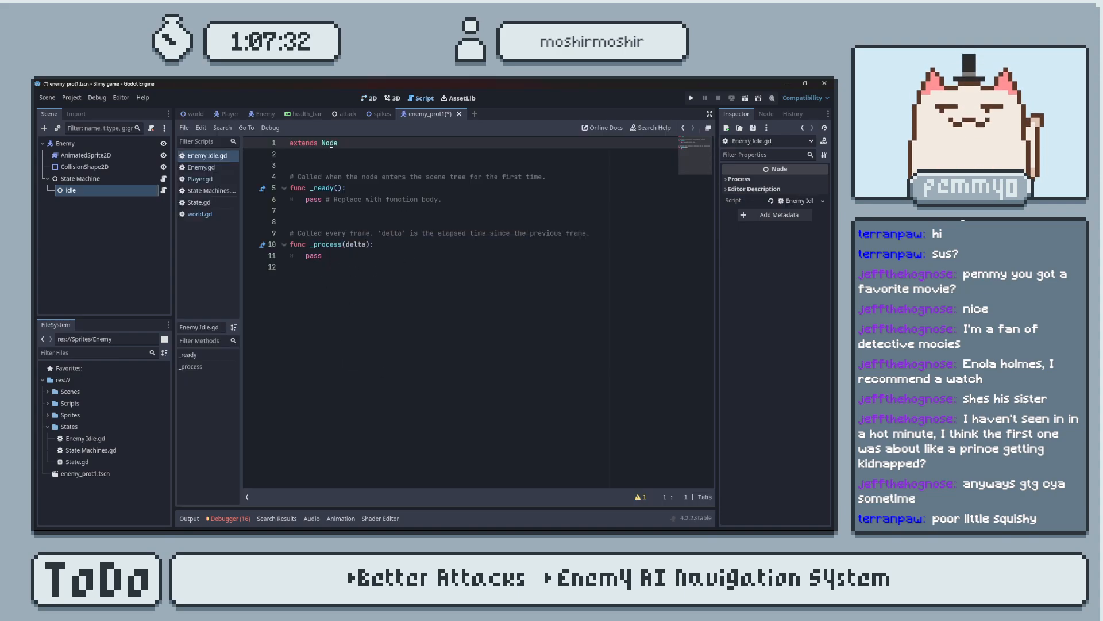
Copy the class name State from State.gd and make Enemy Idle.gd extend it instead of Node.
click(77, 461)
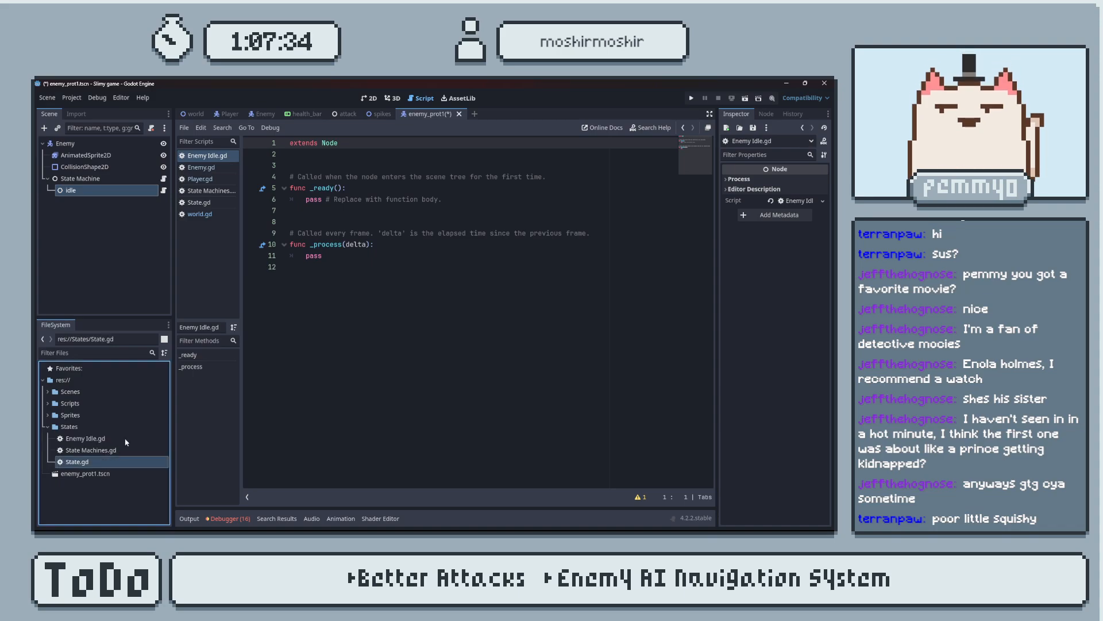
click(199, 202)
double_click(348, 154)
key(ctrl+c)
click(212, 155)
double_click(328, 143)
key(ctrl+v)
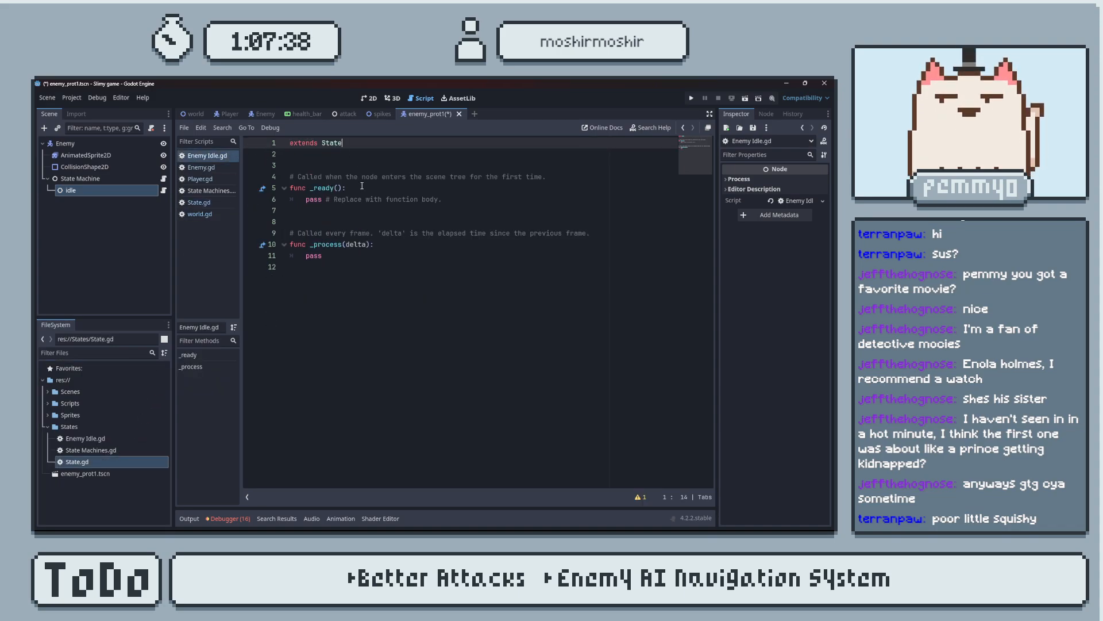
Declare class_name enemy_idle on line 2 of Enemy Idle.gd and delete the template _ready and _process functions with their comments.
click(394, 154)
text(class_name enemy_idle)
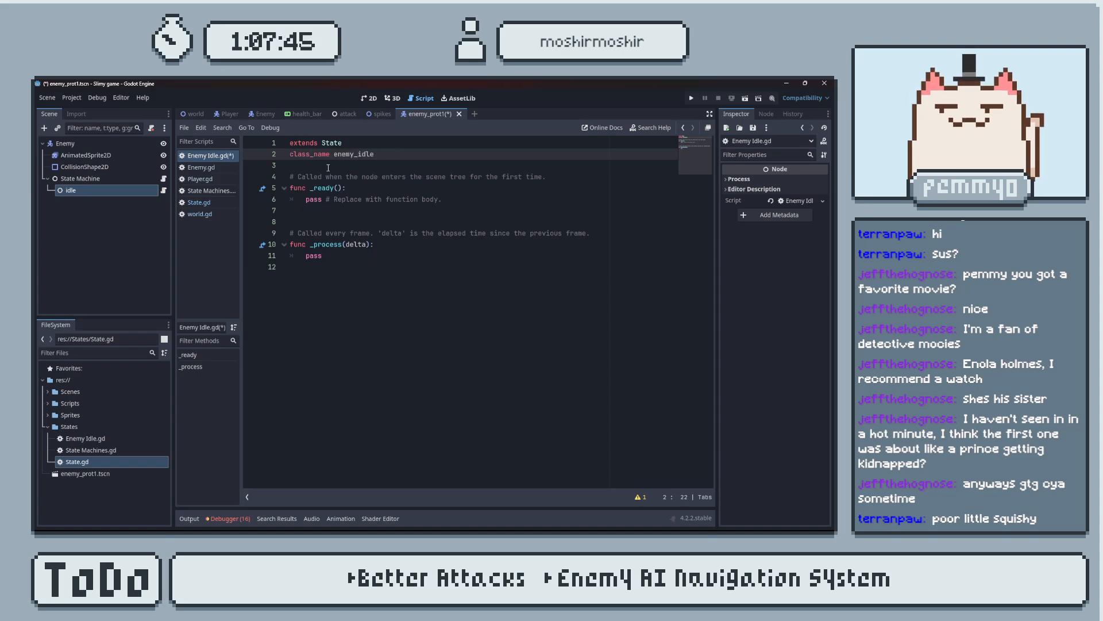
click(456, 209)
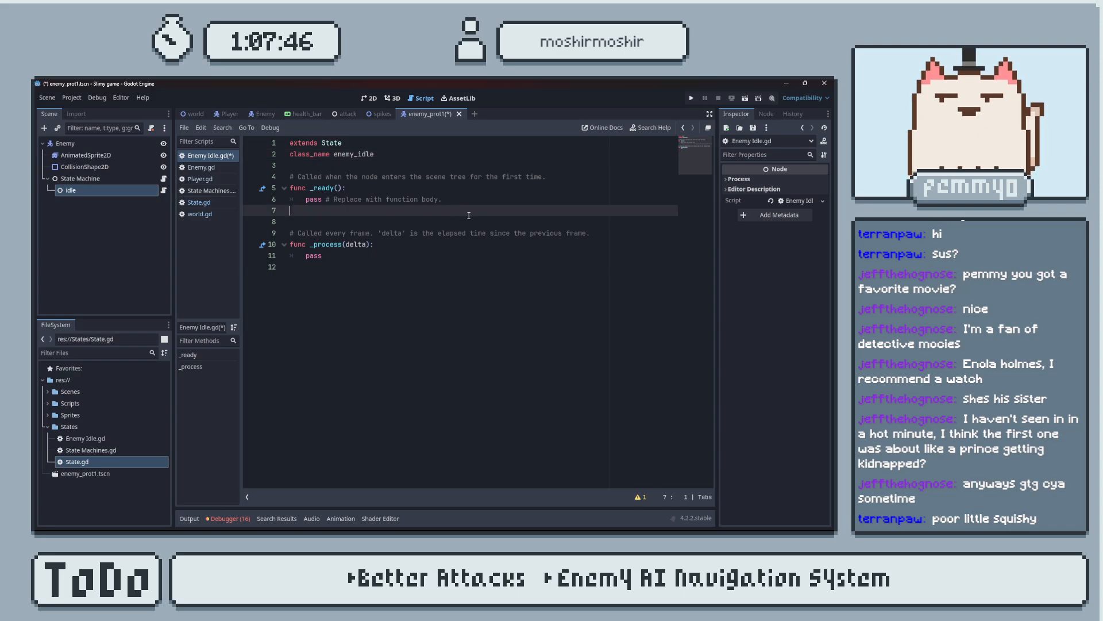
drag(388, 269, 261, 175)
key(BackSpace)
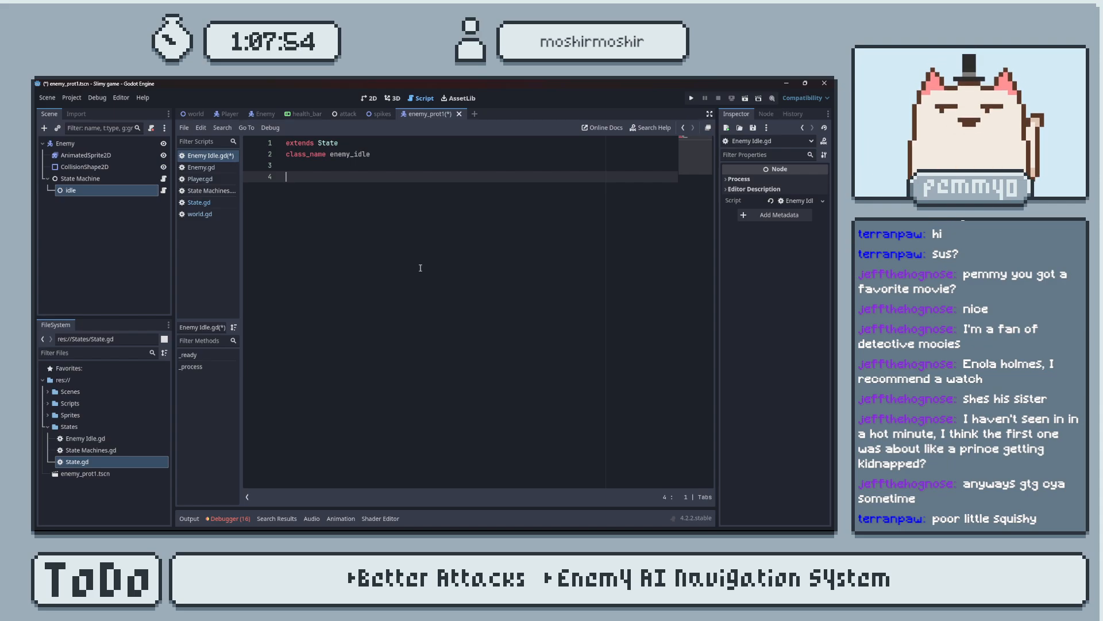
Save the scene and the Enemy Idle.gd script.
key(ctrl+s)
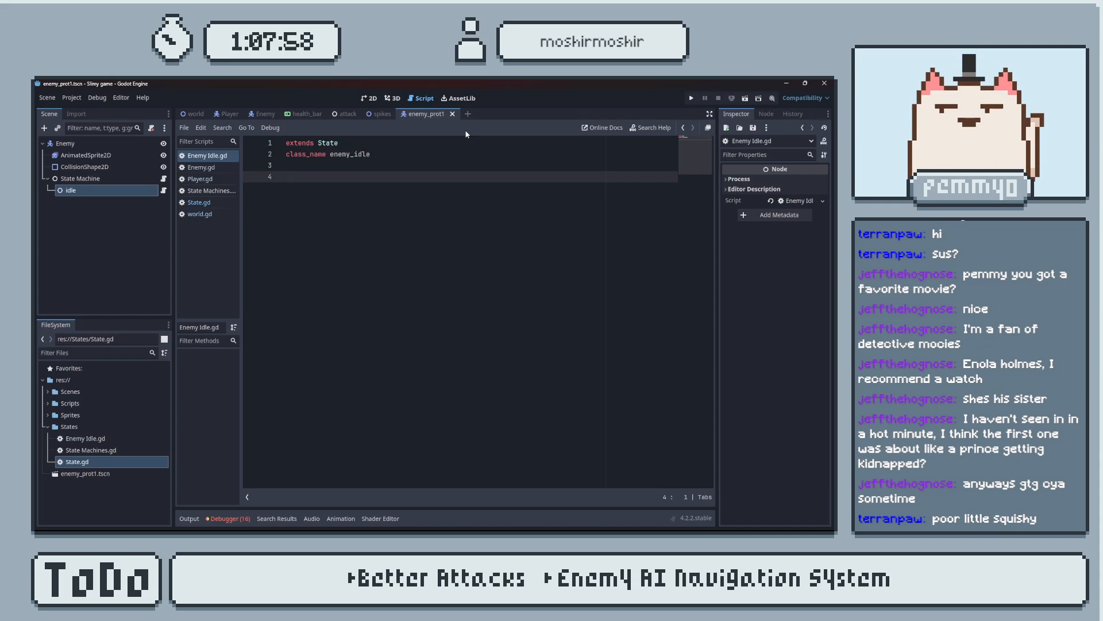
text(enmy)
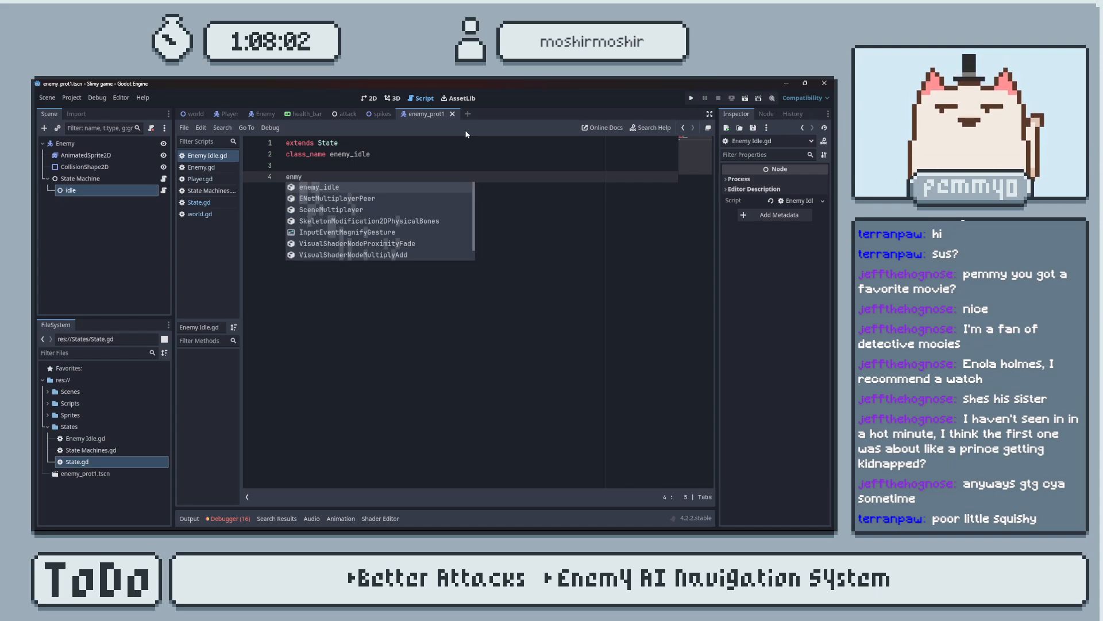
key(BackSpace)
key(BackSpace)
text(e)
text(my : )
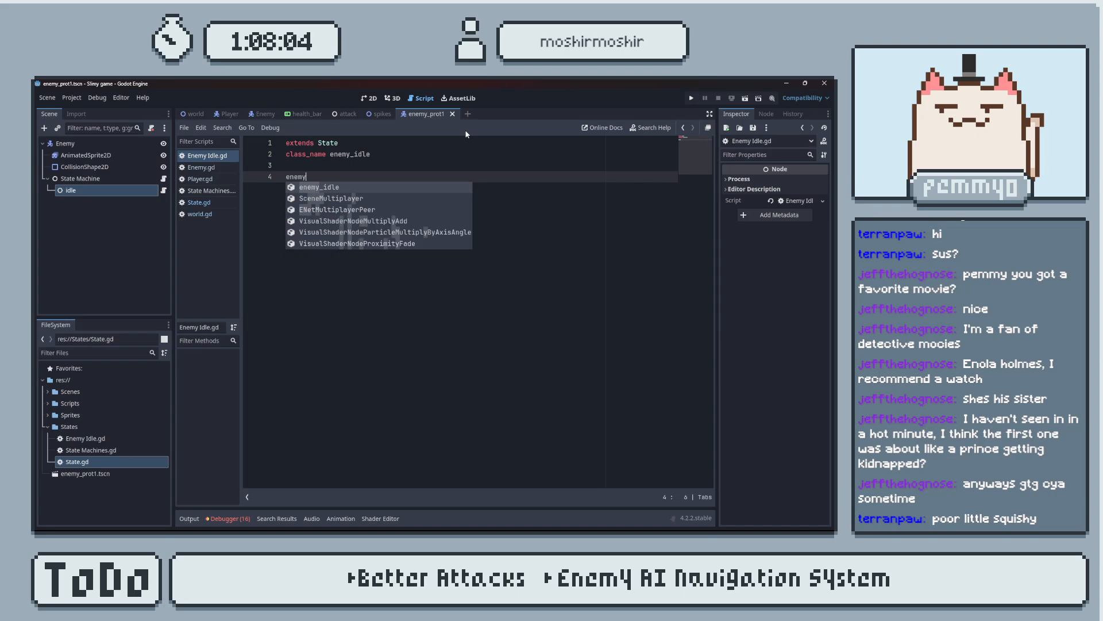
text(Ch)
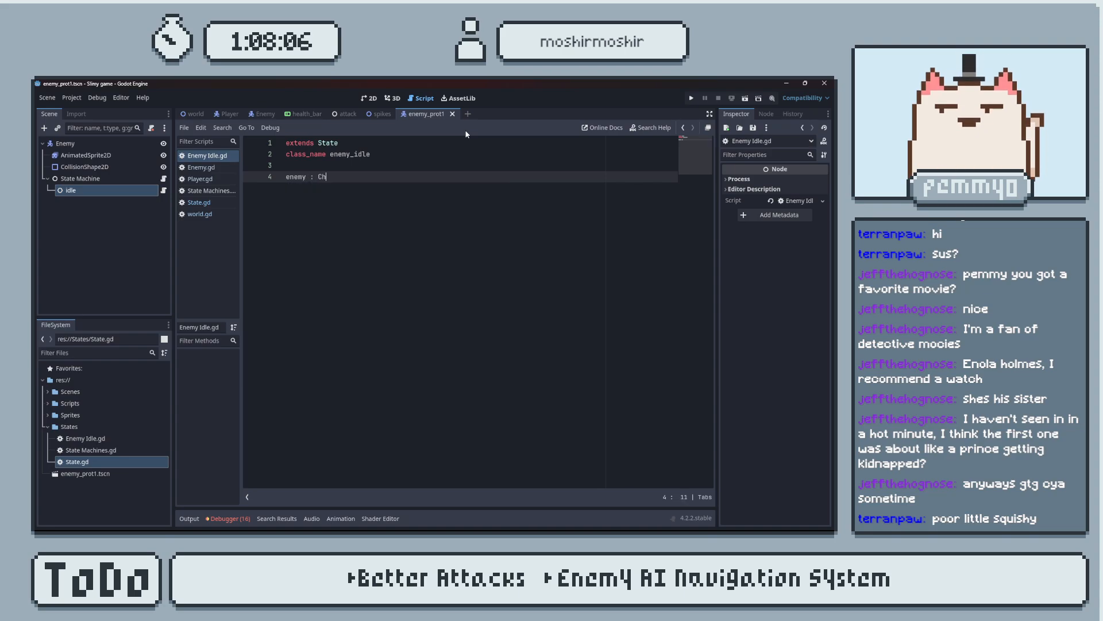
key(BackSpace)
key(BackSpace)
key(BackSpace)
key(BackSpace)
key(BackSpace)
key(BackSpace)
key(BackSpace)
key(BackSpace)
key(BackSpace)
key(BackSpace)
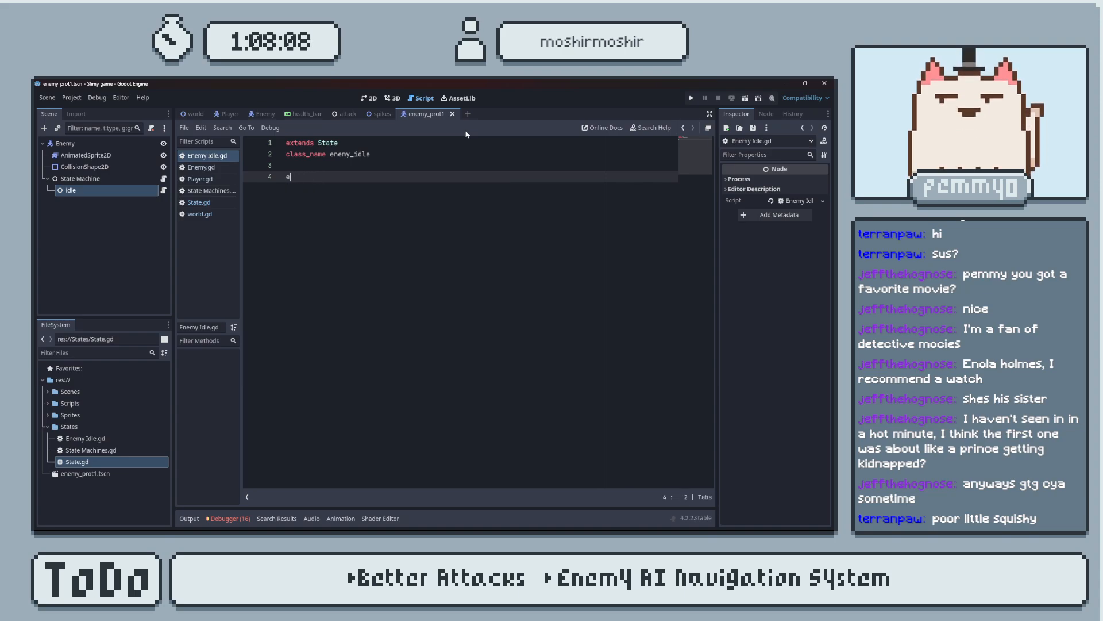
Declare an exported variable enemy of type CharacterBody2D on line 4 and assign the Enemy node to it on the idle node.
text(@export )
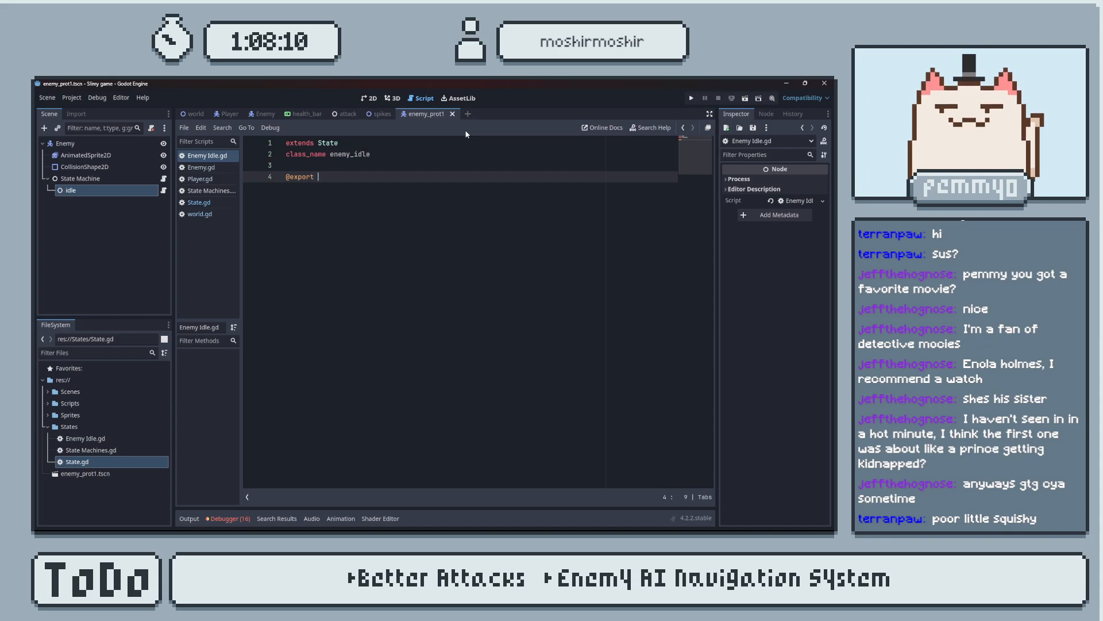
text(var enemy Char)
text(CharacterBody2D)
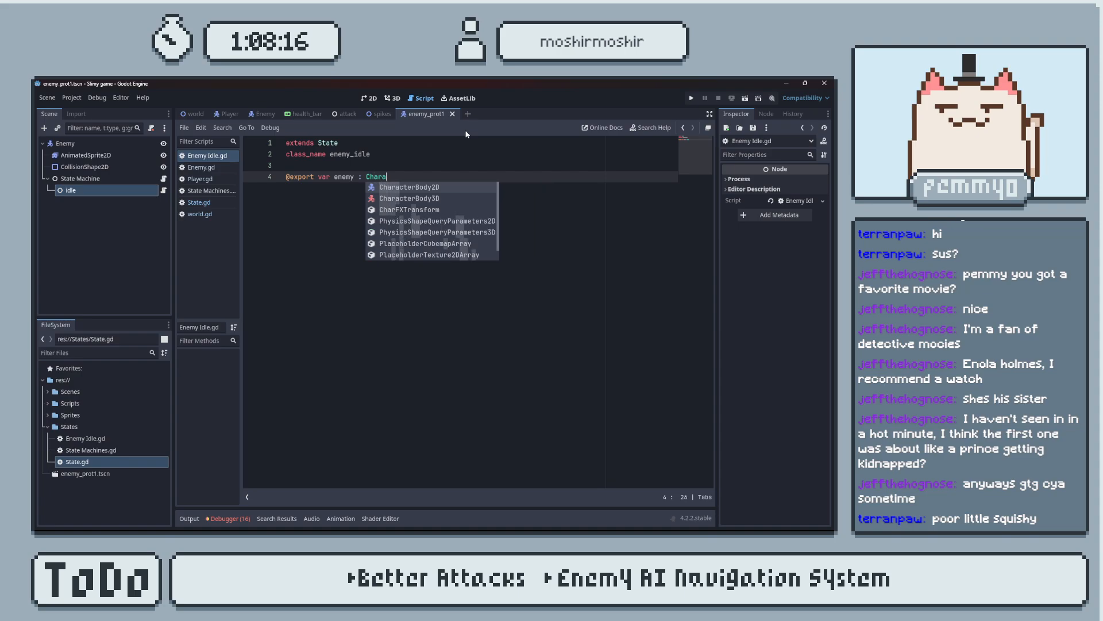
key(Return)
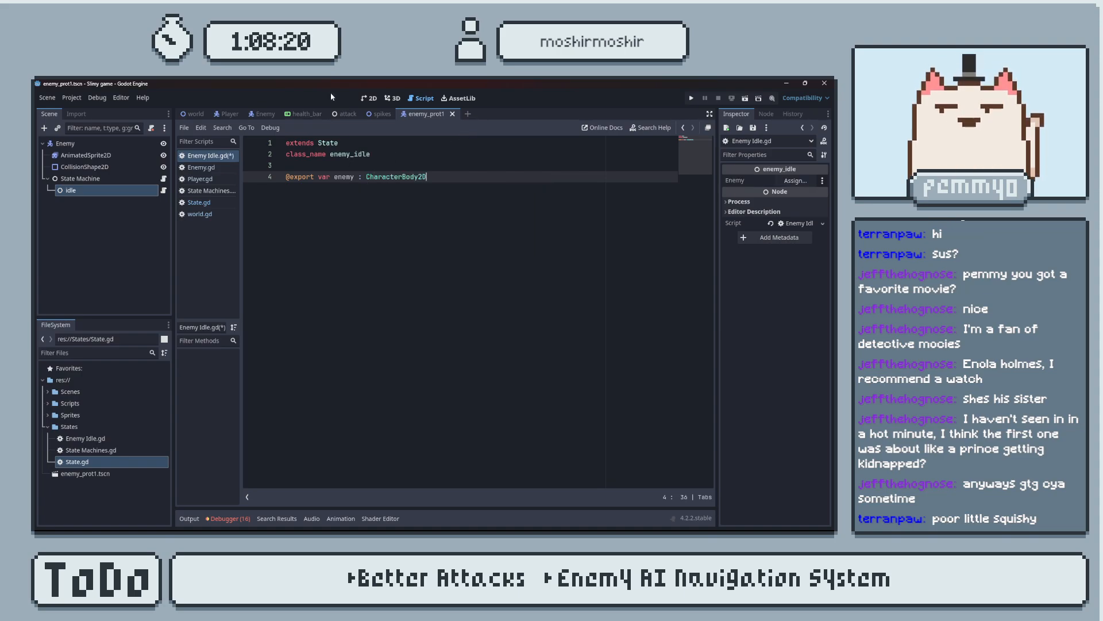
click(795, 181)
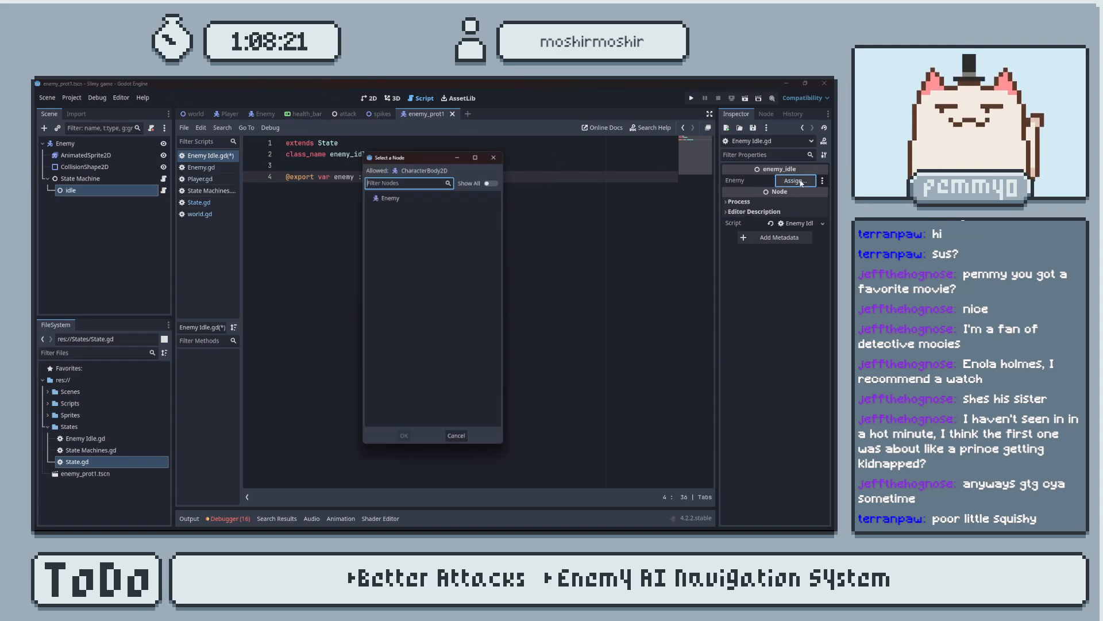
double_click(451, 194)
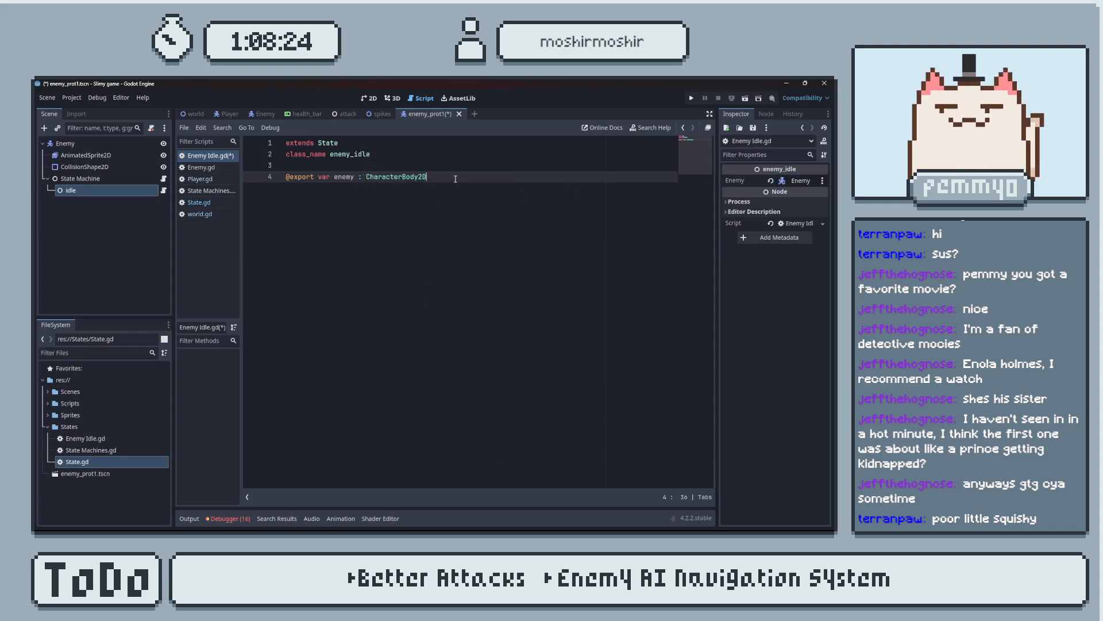
Add an exported variable speed = 40 below the enemy variable and save the script.
key(Return)
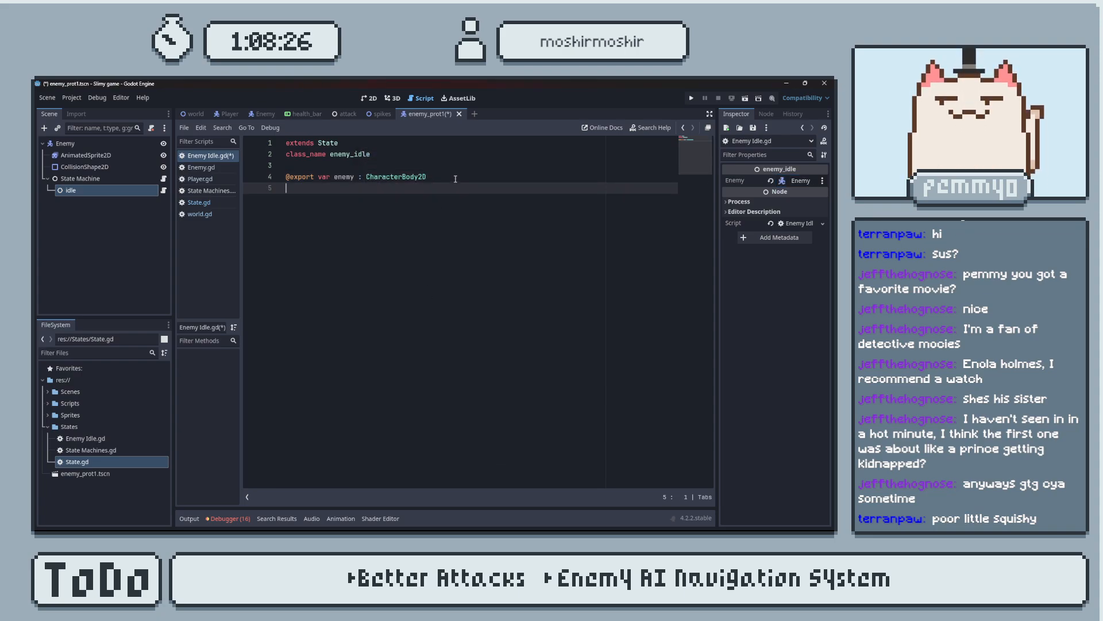
text(@export )
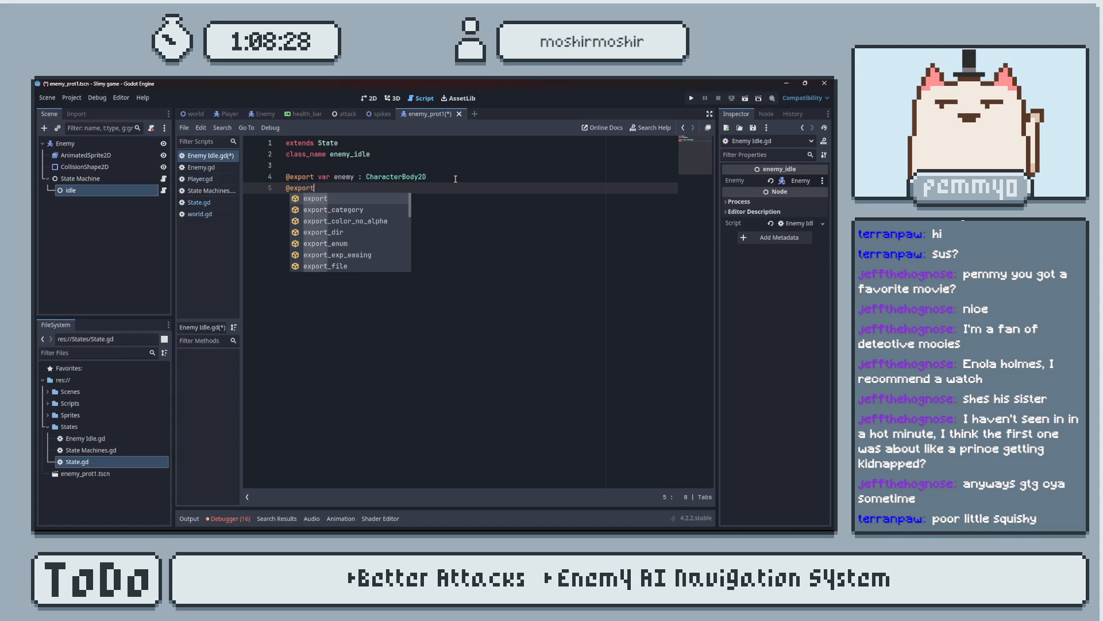
text(var speed)
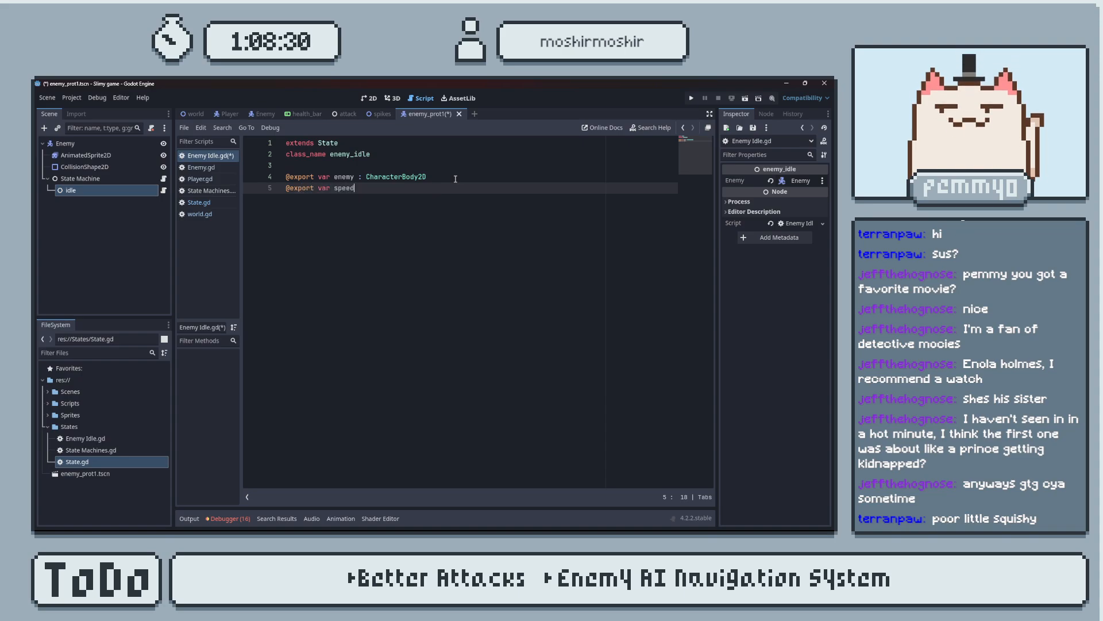
text( = 50)
key(BackSpace)
key(BackSpace)
text(4)
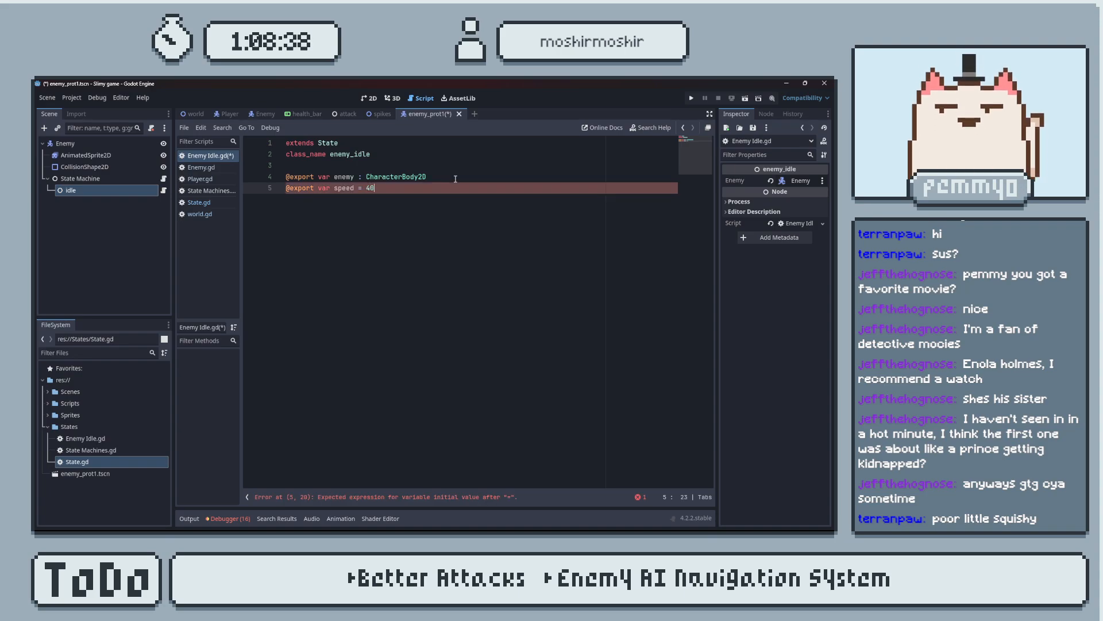
text(0)
key(ctrl+s)
Add a function randomize_wander() containing only pass below the exported variables and save the script.
key(Return)
key(Return)
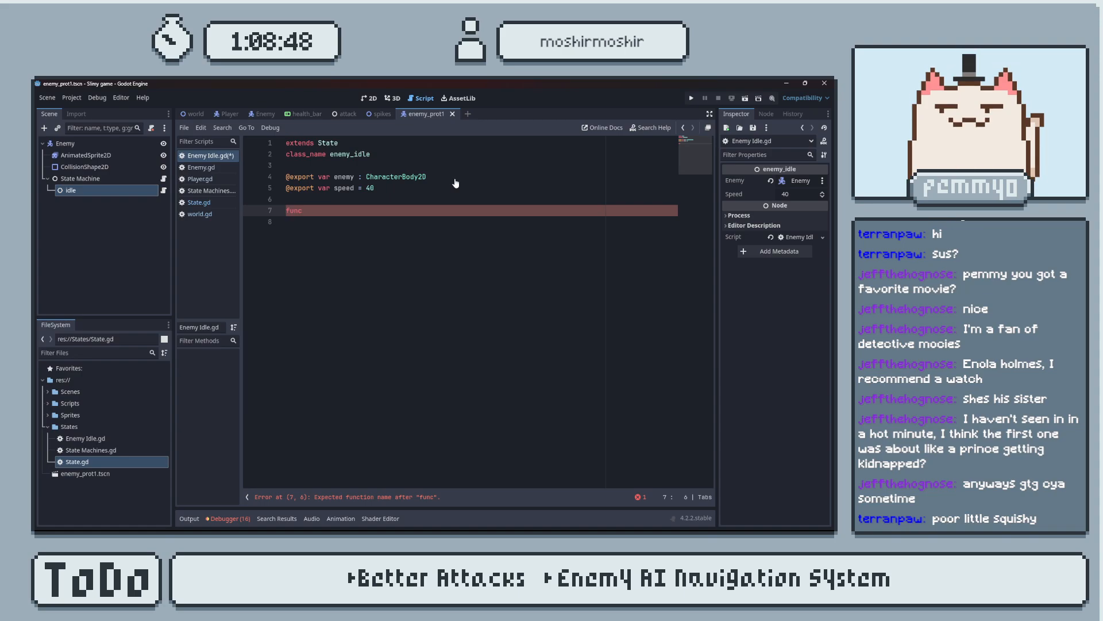
key(BackSpace)
key(BackSpace)
key(BackSpace)
key(BackSpace)
key(BackSpace)
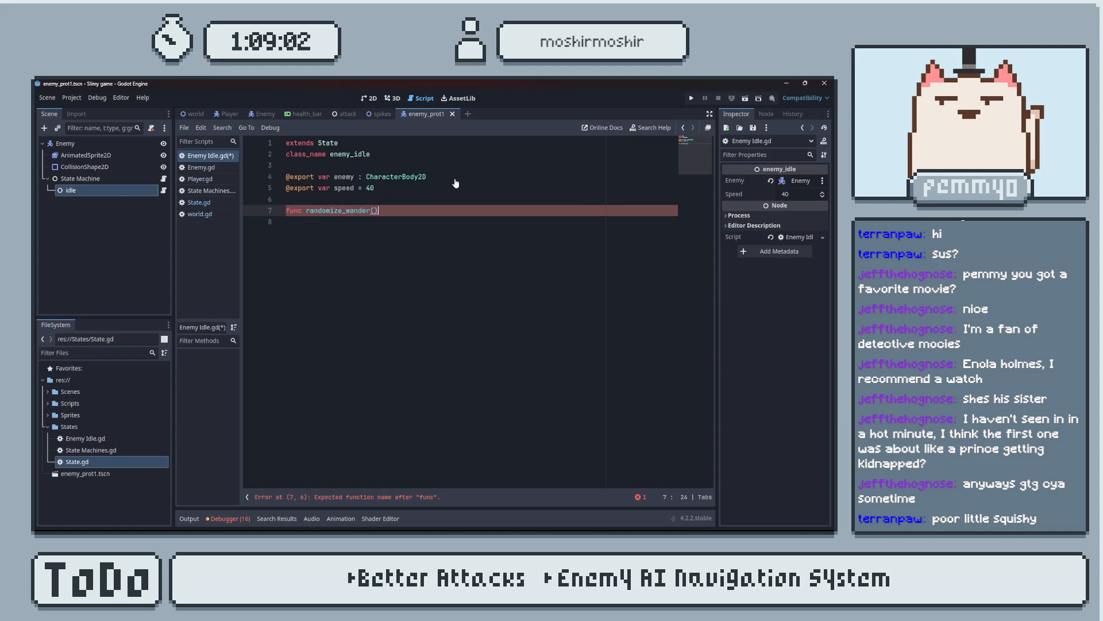
key(Return)
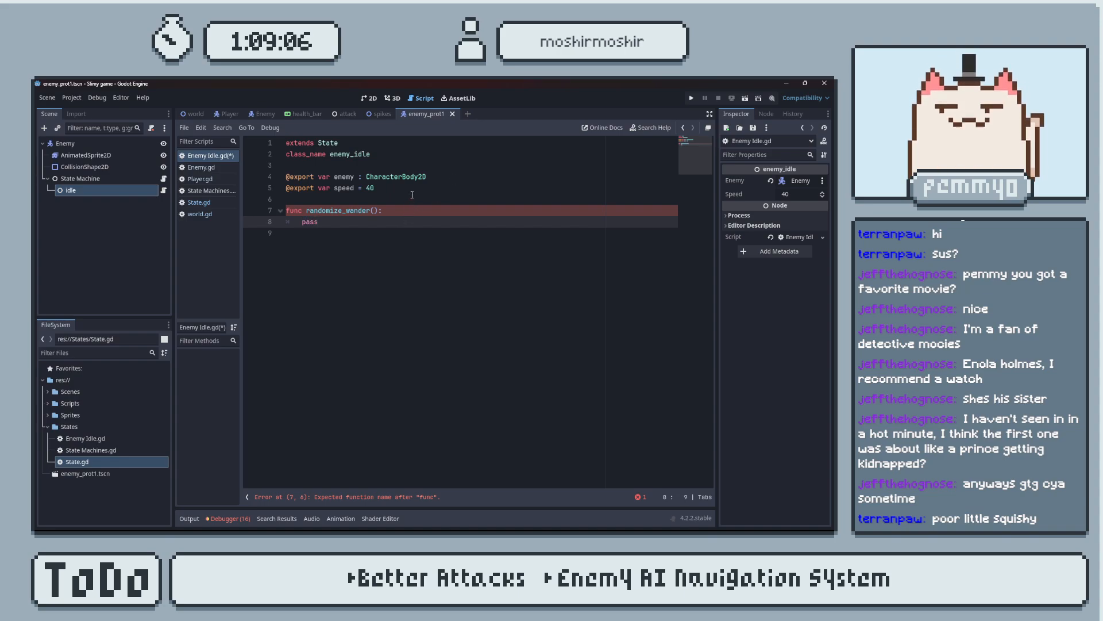
key(ctrl+s)
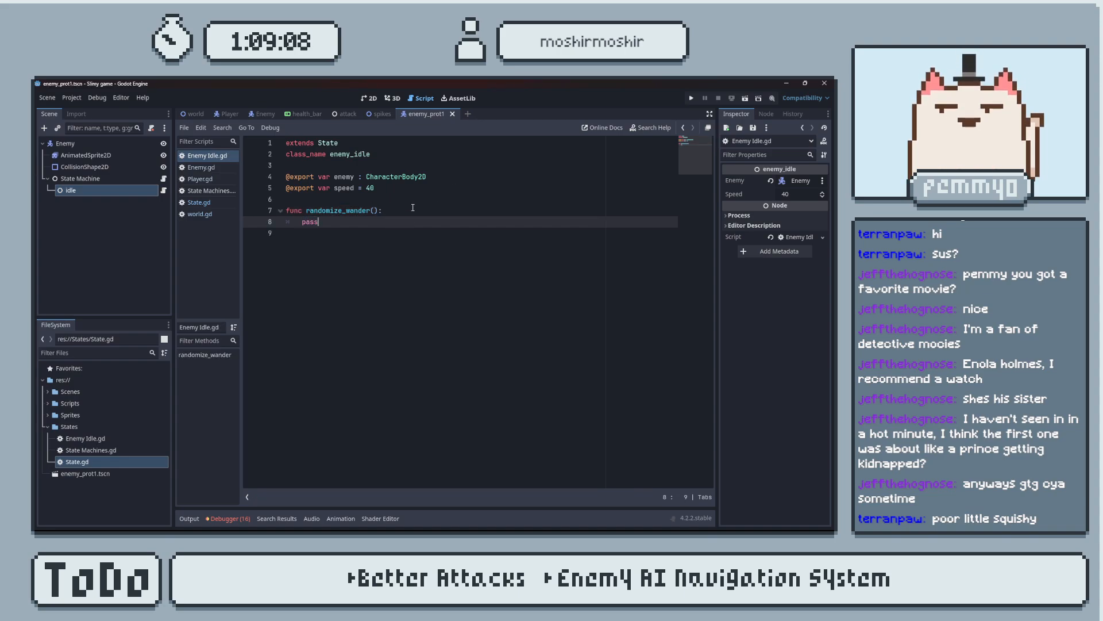
drag(379, 232, 248, 148)
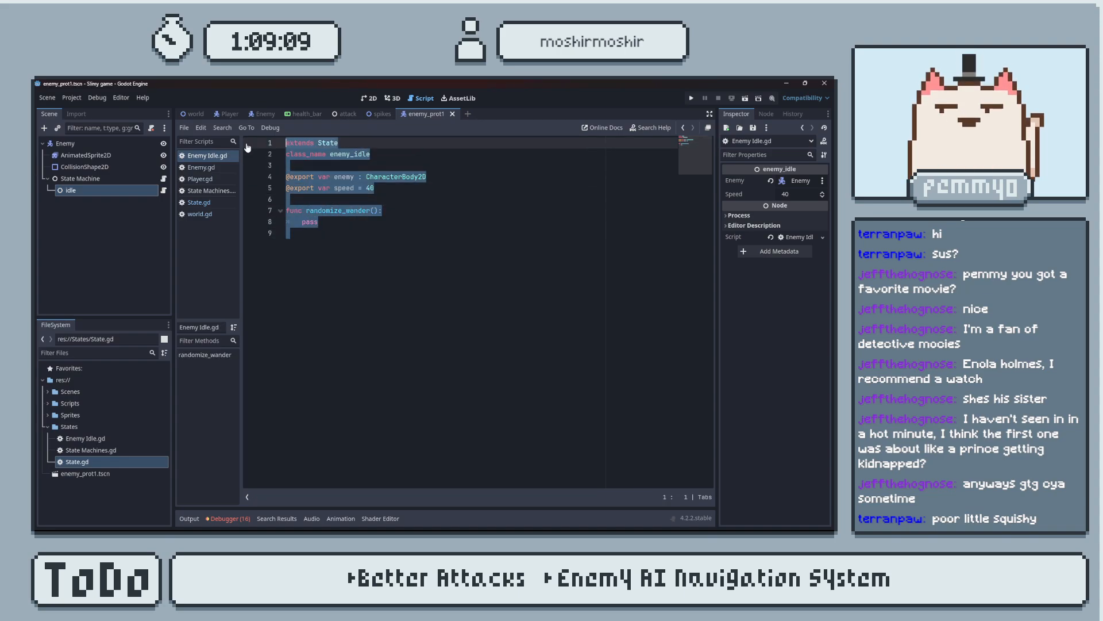
click(343, 227)
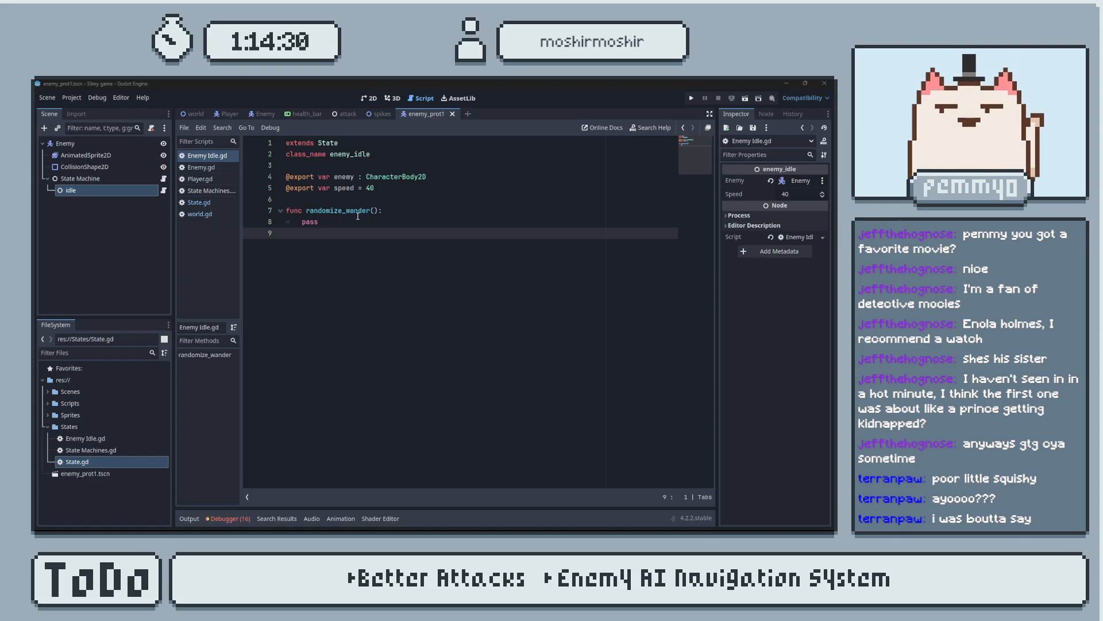
Declare a variable wander_distance of type Vector2 between the exported variables and the randomize_wander function.
click(416, 192)
key(Return)
key(Return)
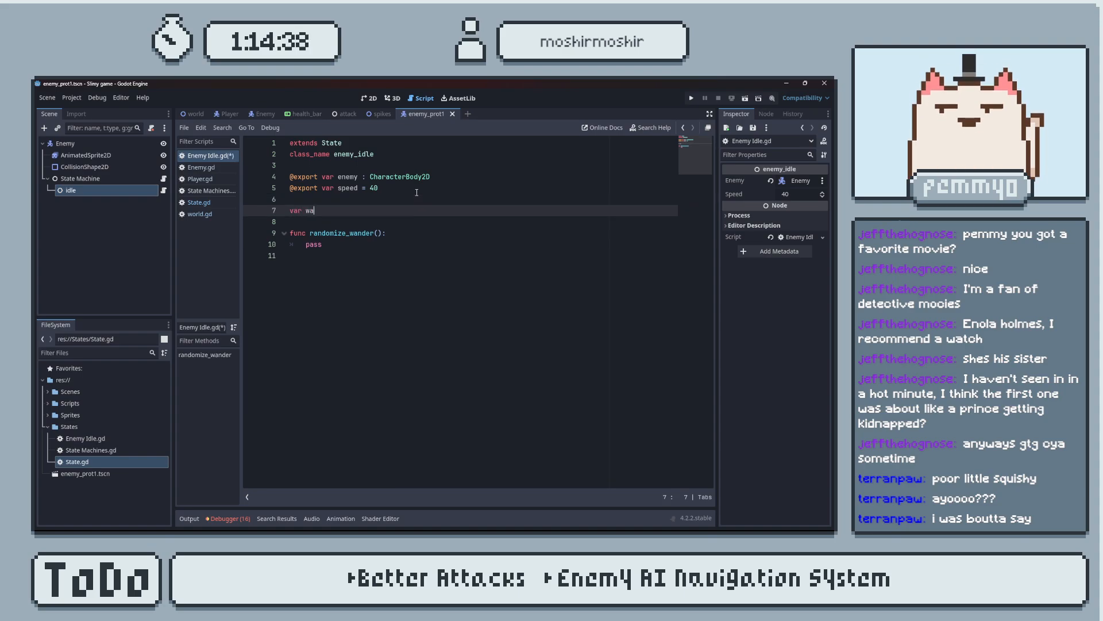
text(var wander_distance)
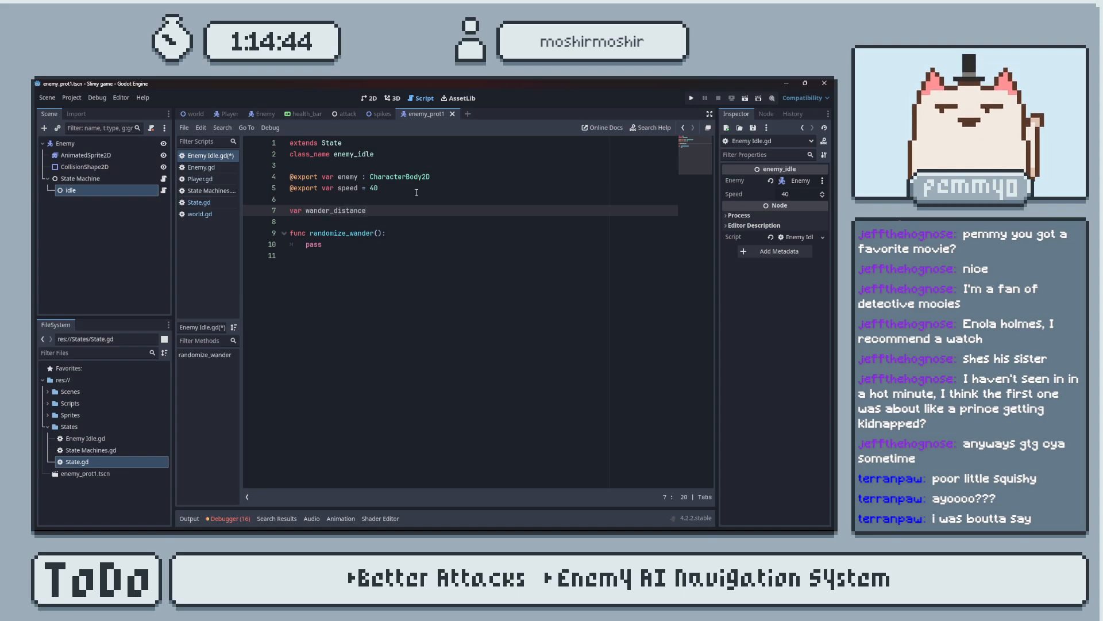
text( : Vector2)
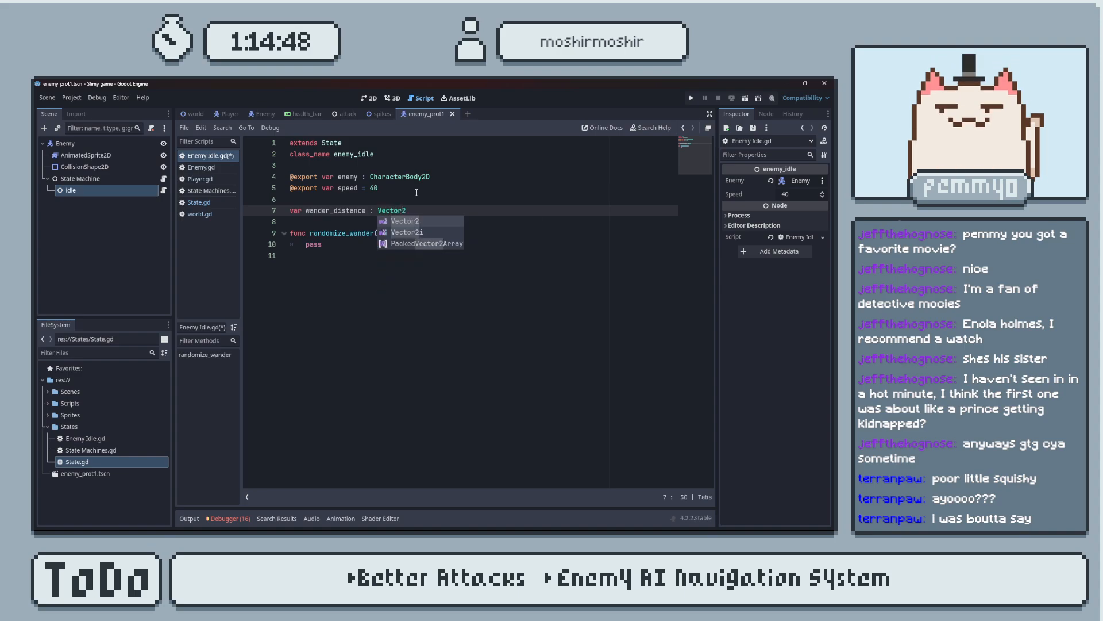
key(Return)
key(Return)
Declare a variable wander_time of type float on the line below wander_distance.
text(var)
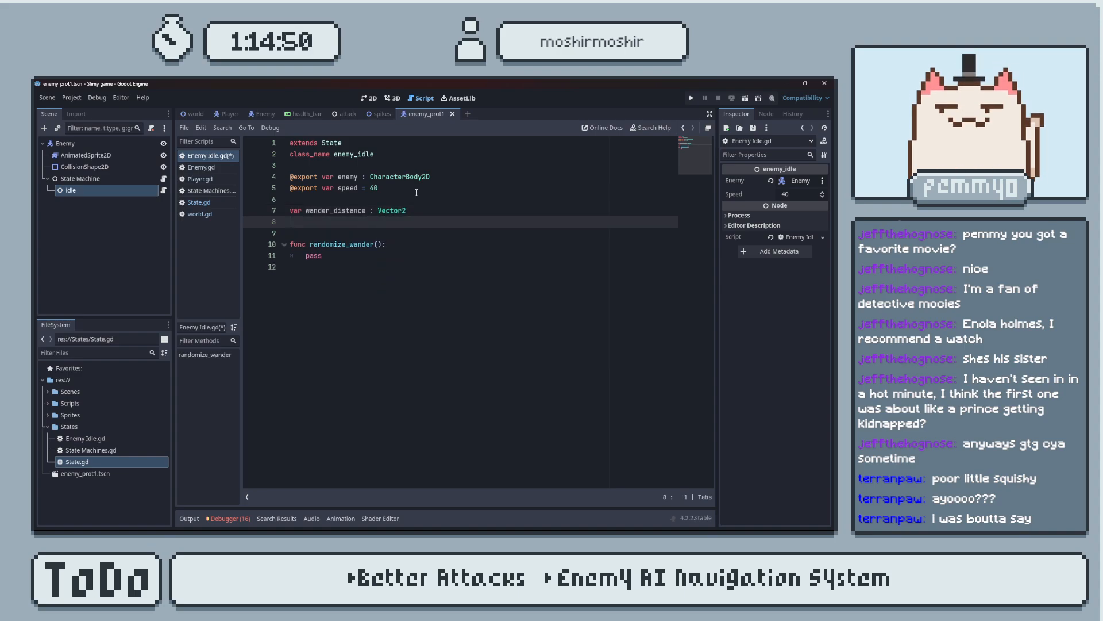
text( wander_timer)
key(BackSpace)
text(: float)
Replace pass in randomize_wander() with an assignment of a randf_range() call to wander_distance.
click(338, 255)
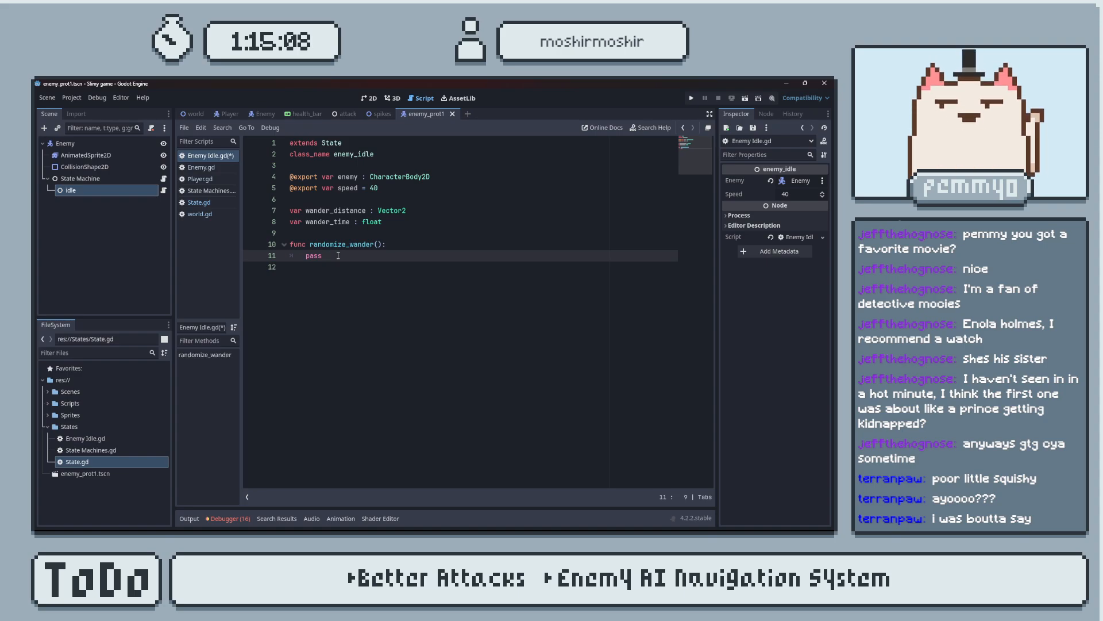
key(BackSpace)
text(wan)
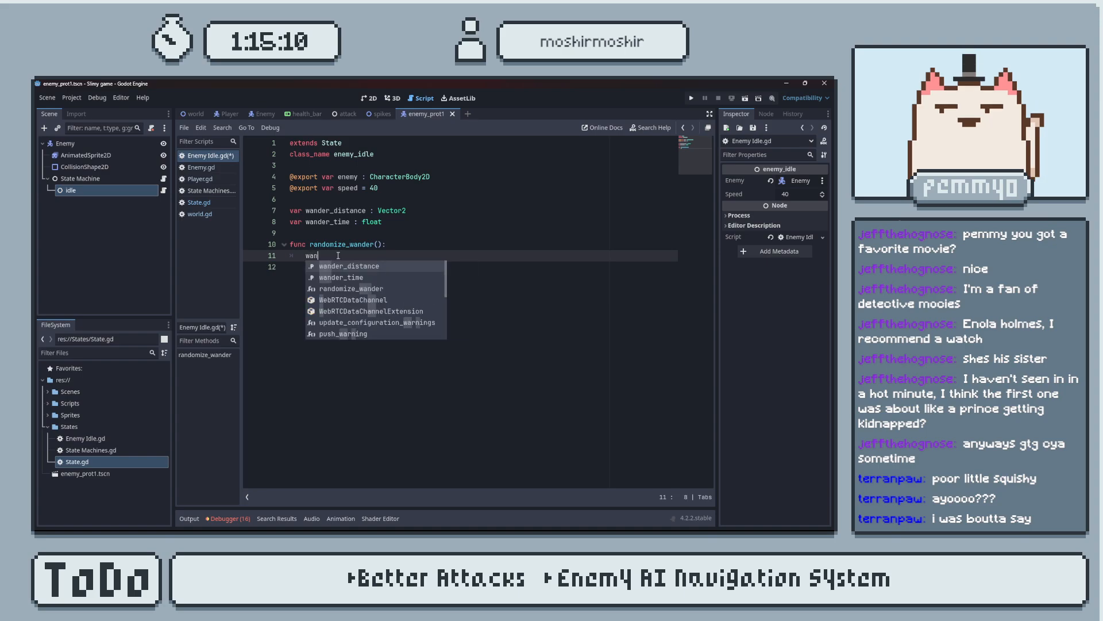
text(der_distance = r)
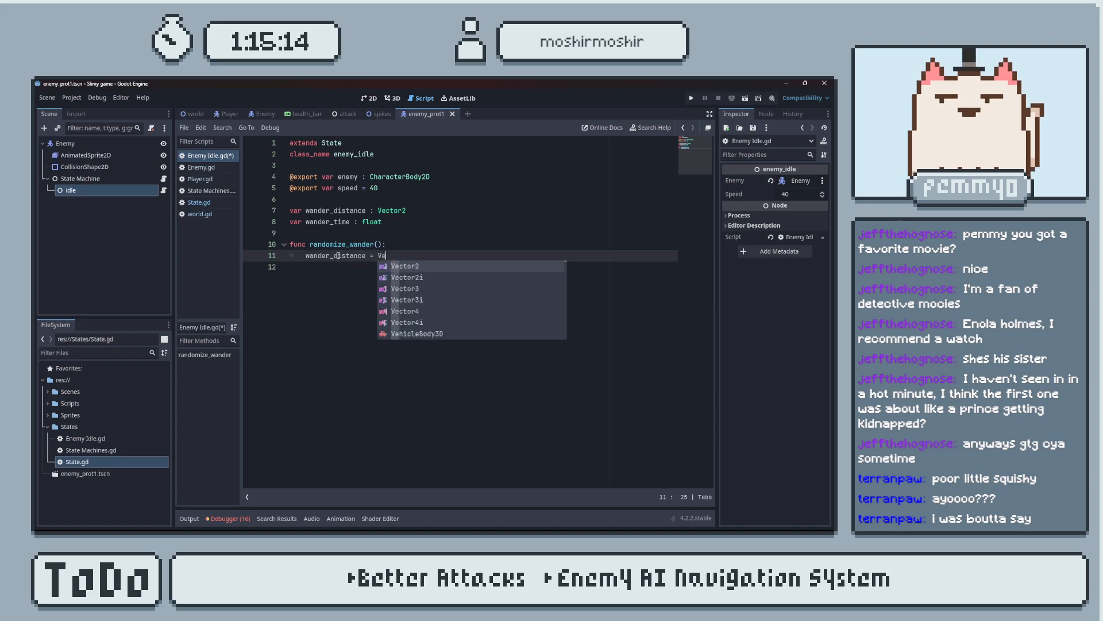
text(andf)
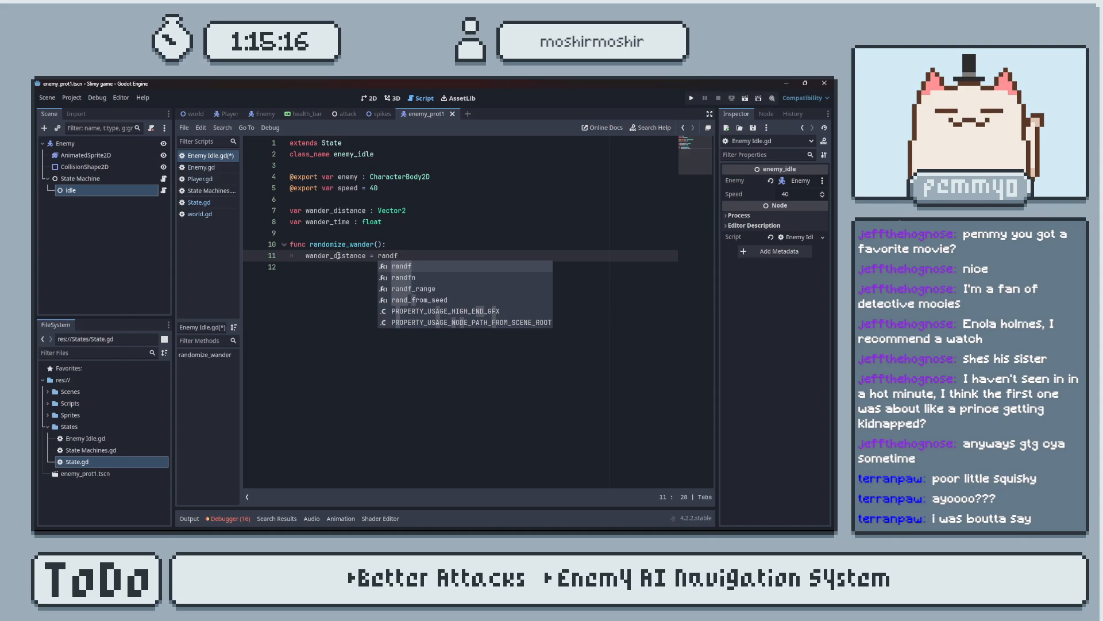
text(_range()
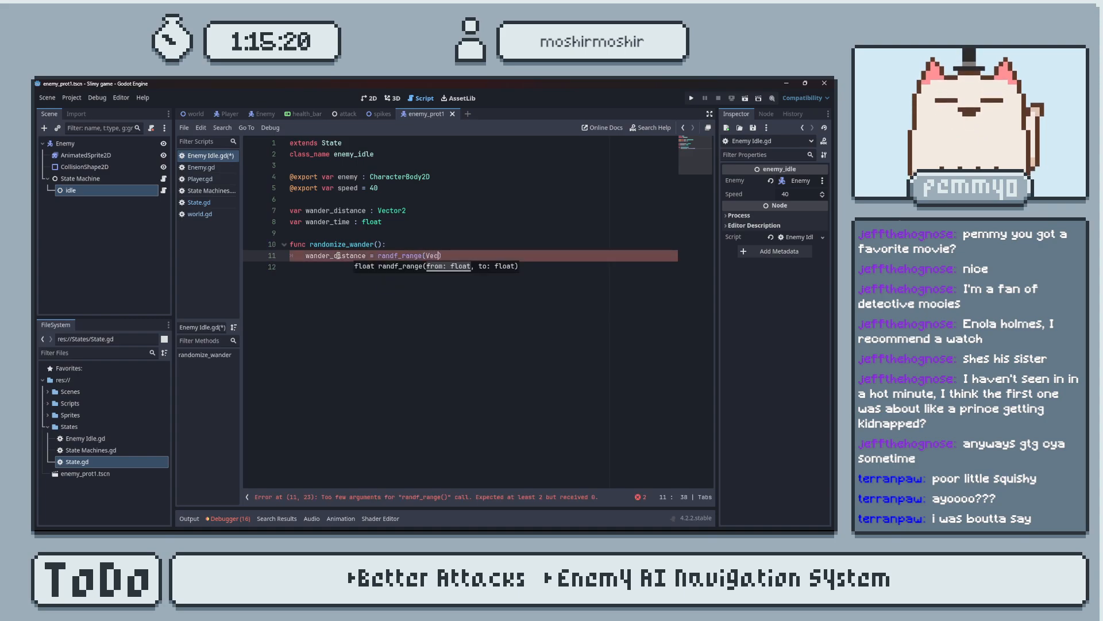
text(Vec)
key(Return)
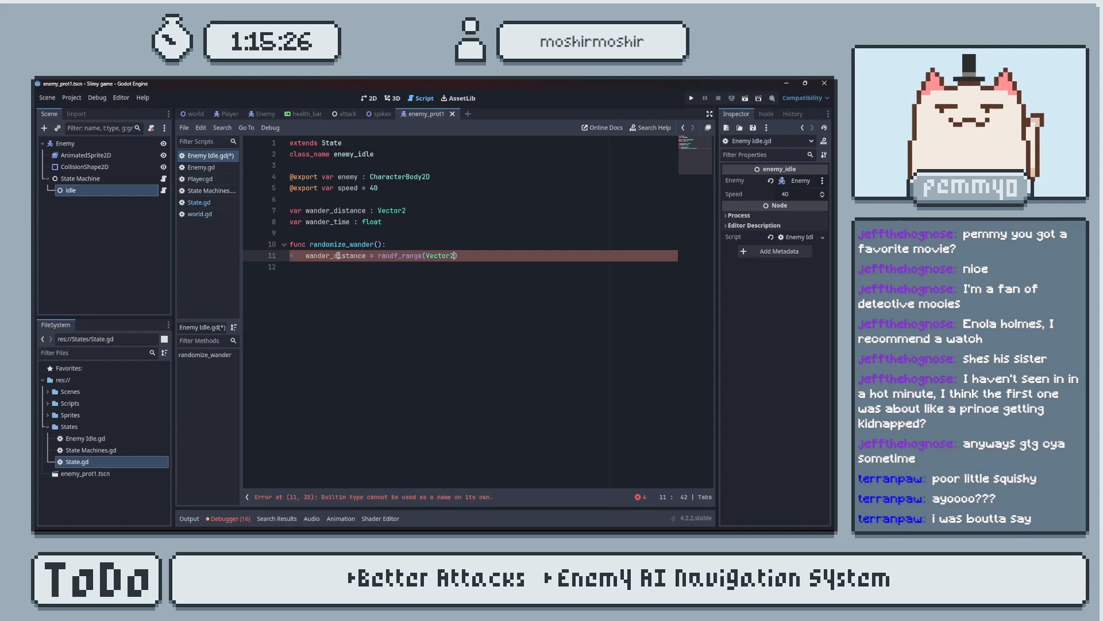
key(BackSpace)
key(BackSpace)
key(BackSpace)
key(BackSpace)
key(BackSpace)
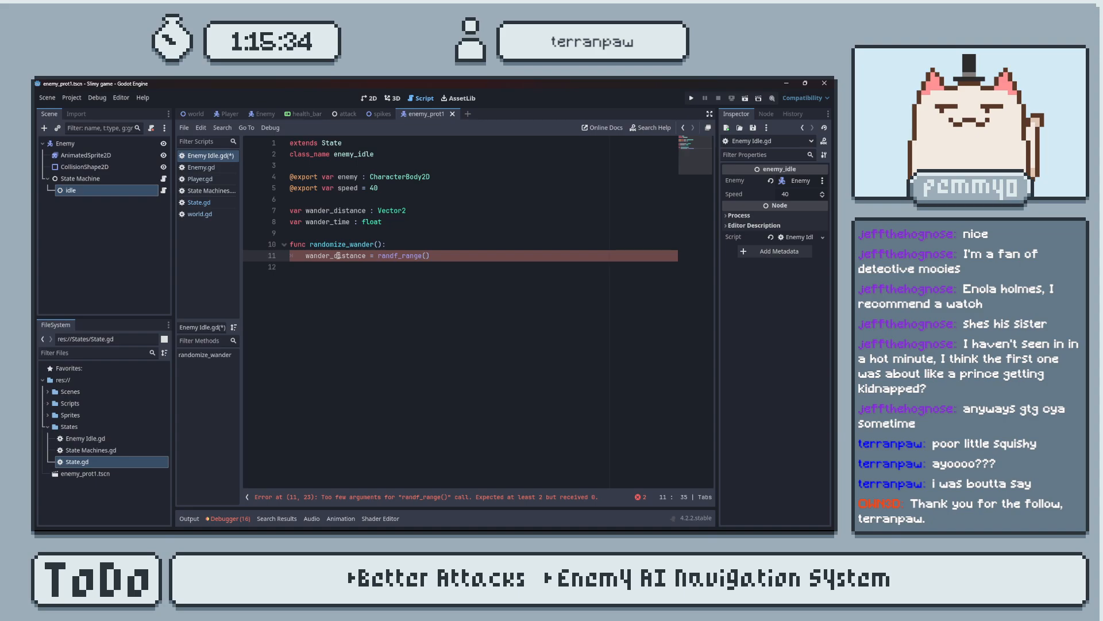
Fill in -1 and 1 as the arguments of the randf_range() call for wander_distance.
key(ctrl+space)
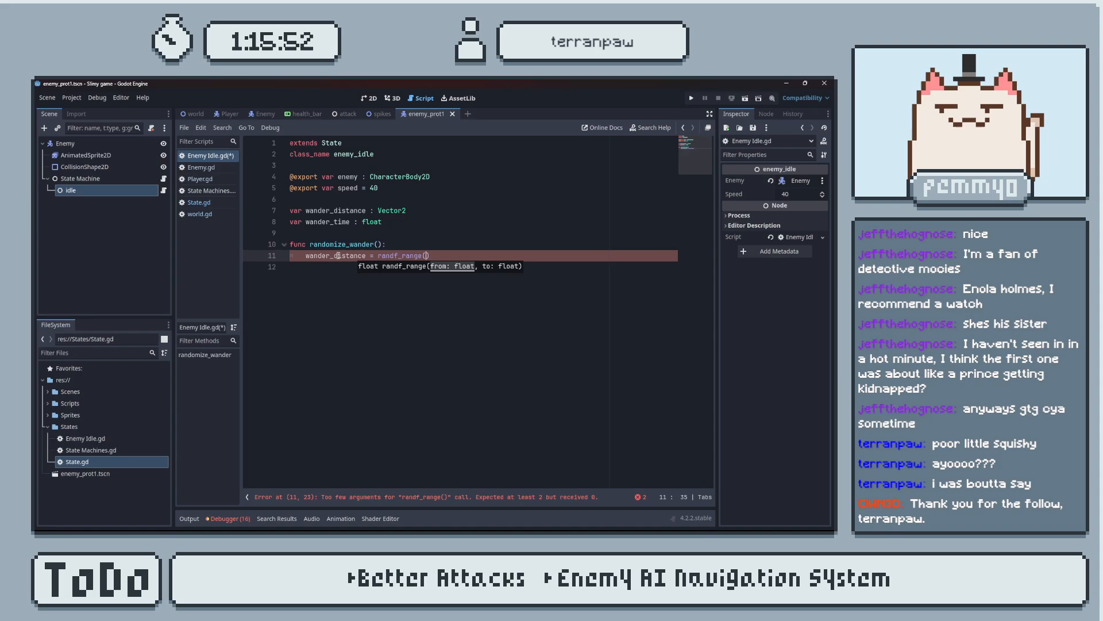
text(-1)
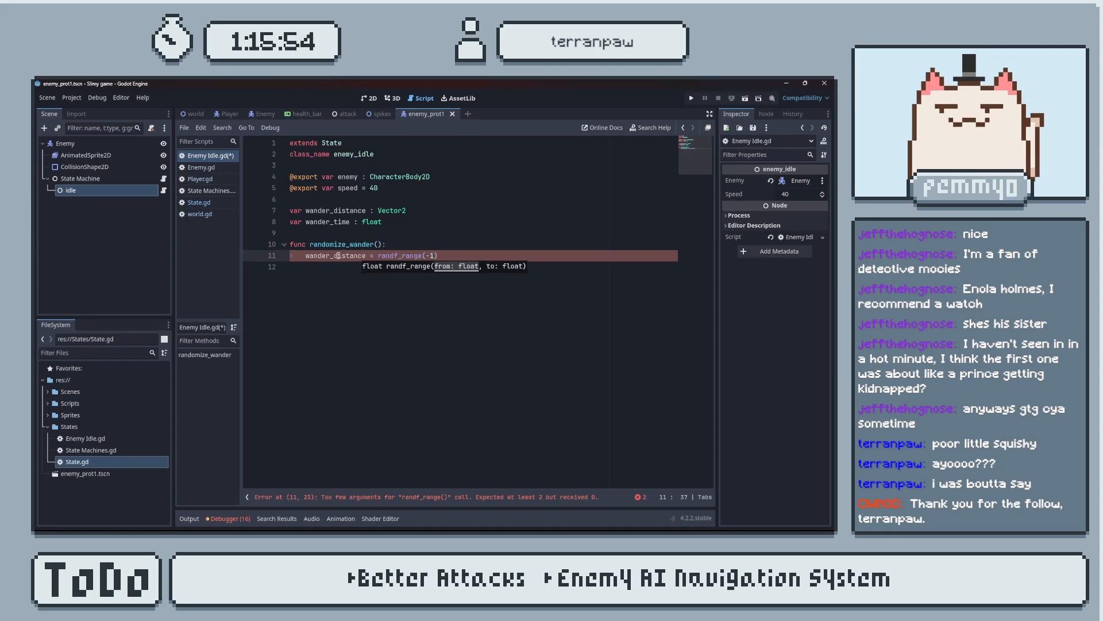
text(, 1)
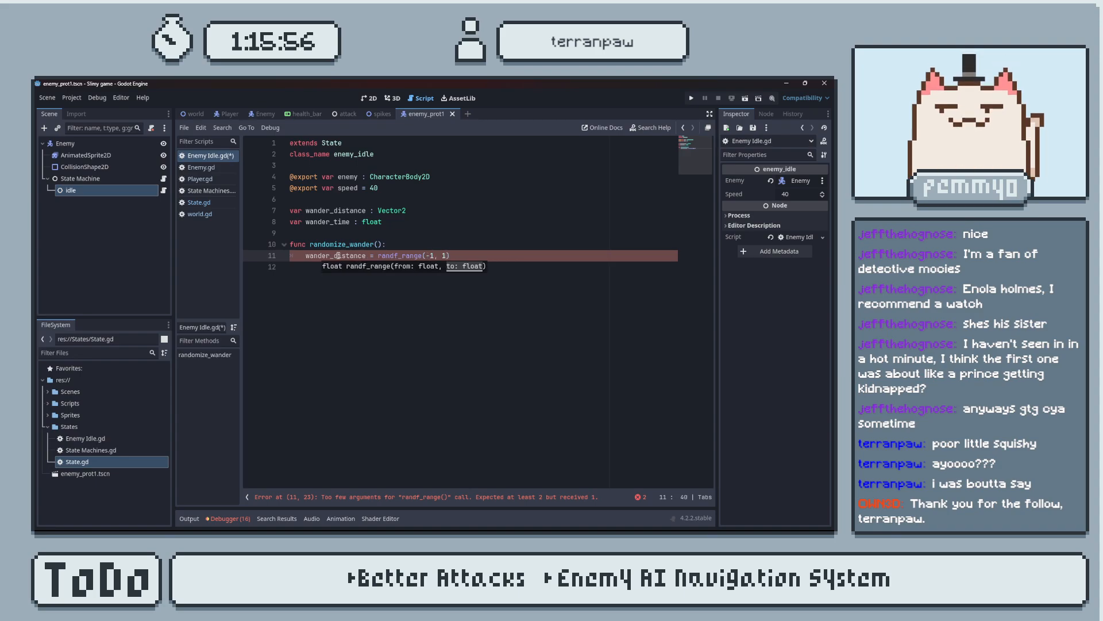
text())
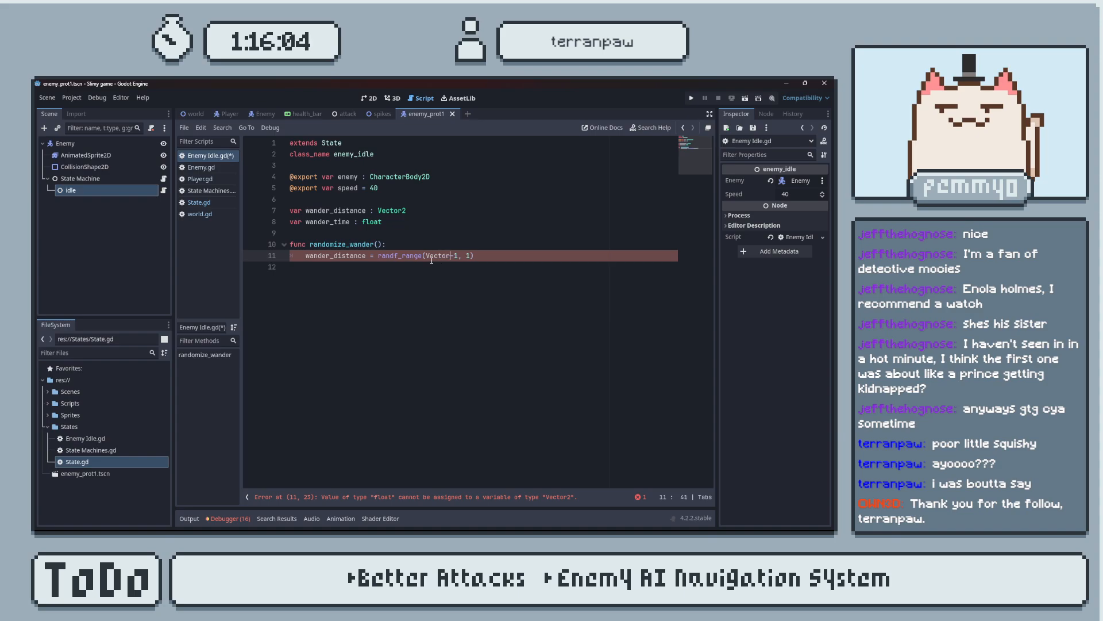
Try to wrap the -1 and 1 arguments of the randf_range() call for wander_distance in a Vector2().
text(2()
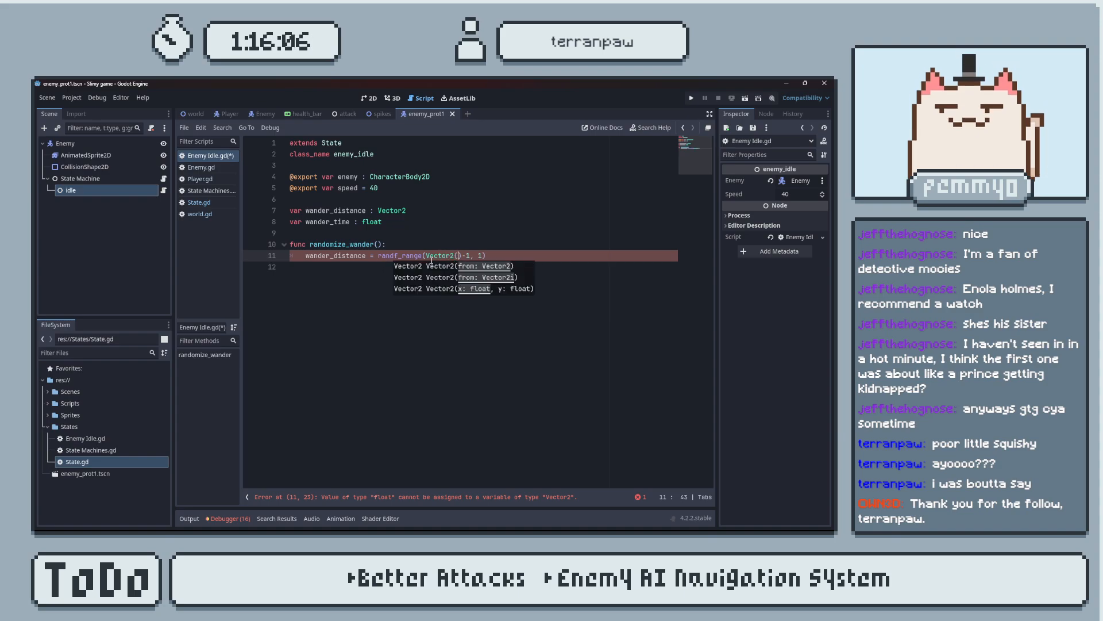
click(482, 257)
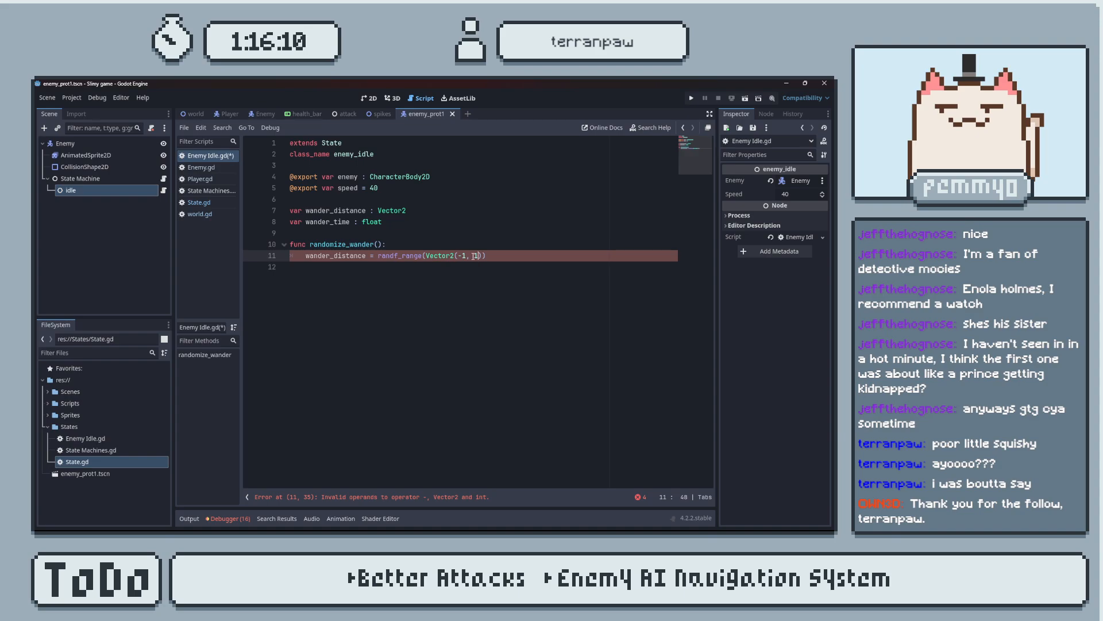
click(472, 256)
click(482, 256)
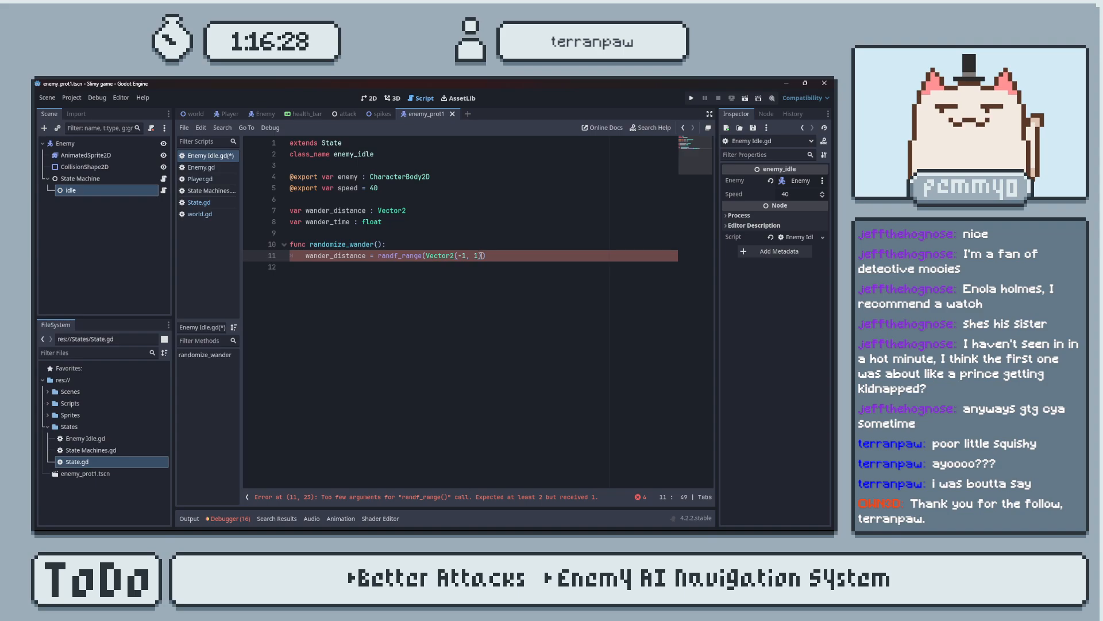
text())
Switch to YouTube in Chrome and search for finite state machine.
key(alt+Tab)
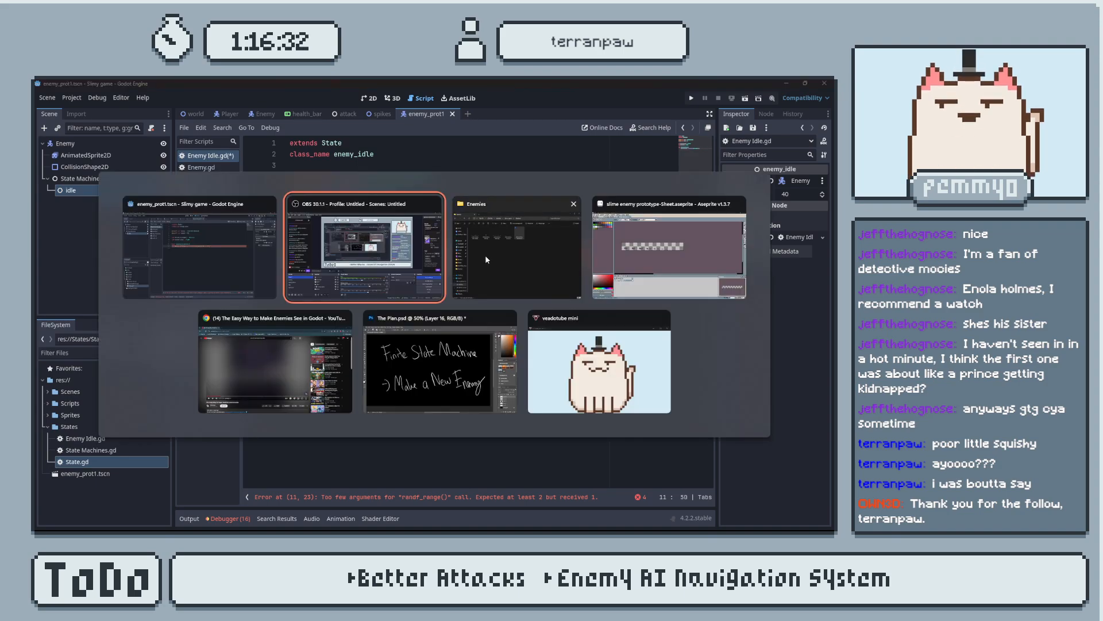
click(297, 358)
click(367, 220)
triple_click(371, 141)
text(hfin)
key(BackSpace)
key(BackSpace)
key(BackSpace)
key(BackSpace)
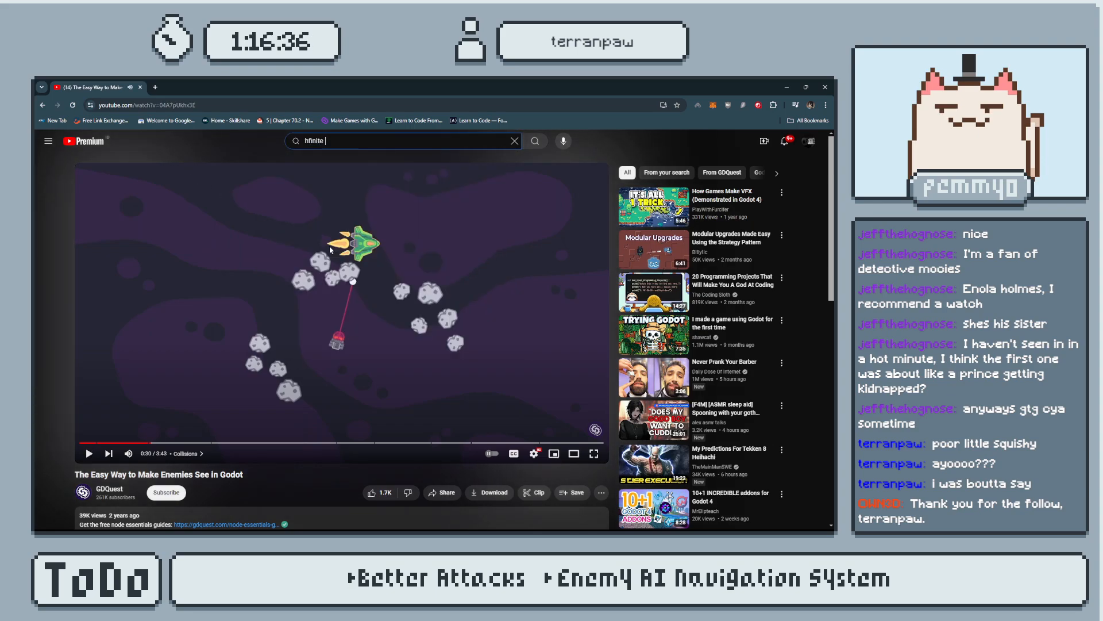
text(finit)
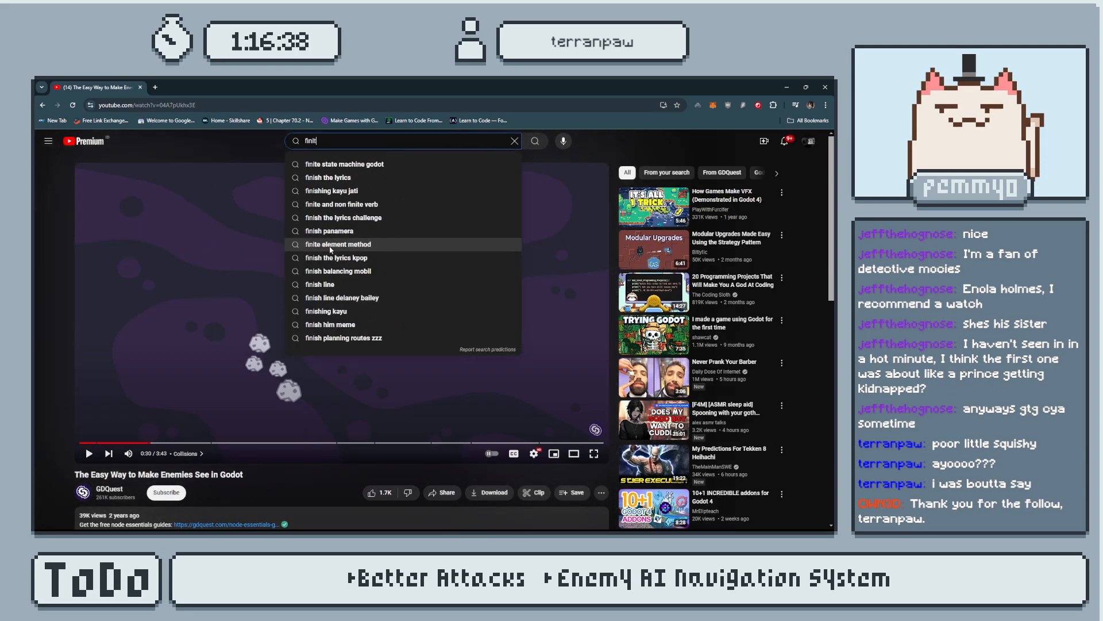
text(e state machine)
key(Return)
Open the video Finite State Machines in Godot 4 in Under 10 Minutes, examine its randomize_wander() code, and return to Godot.
click(368, 247)
click(258, 369)
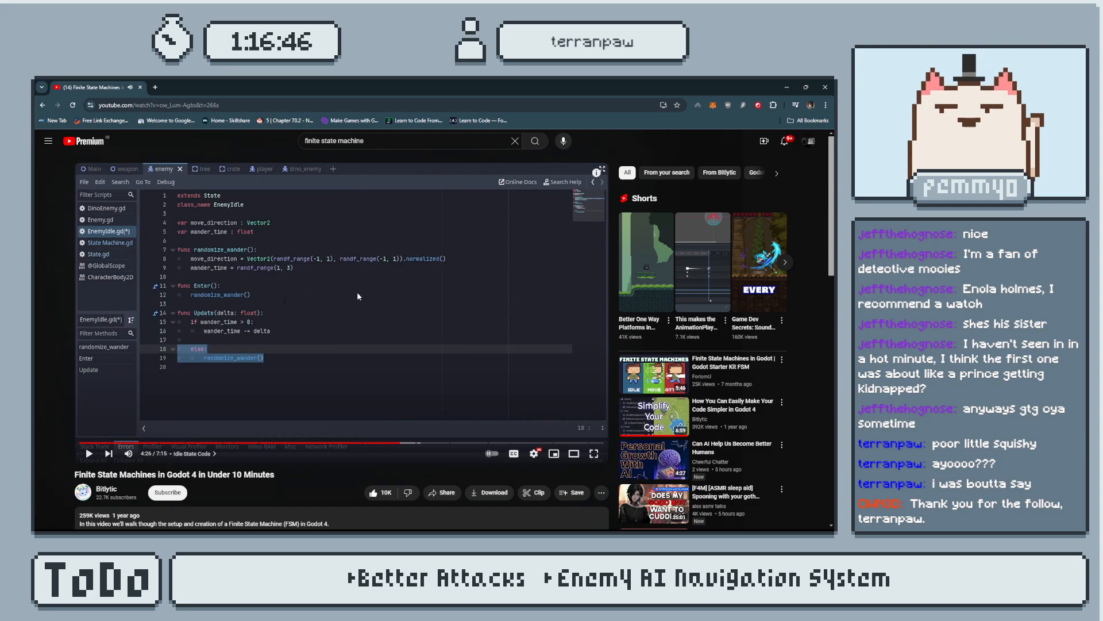
click(786, 86)
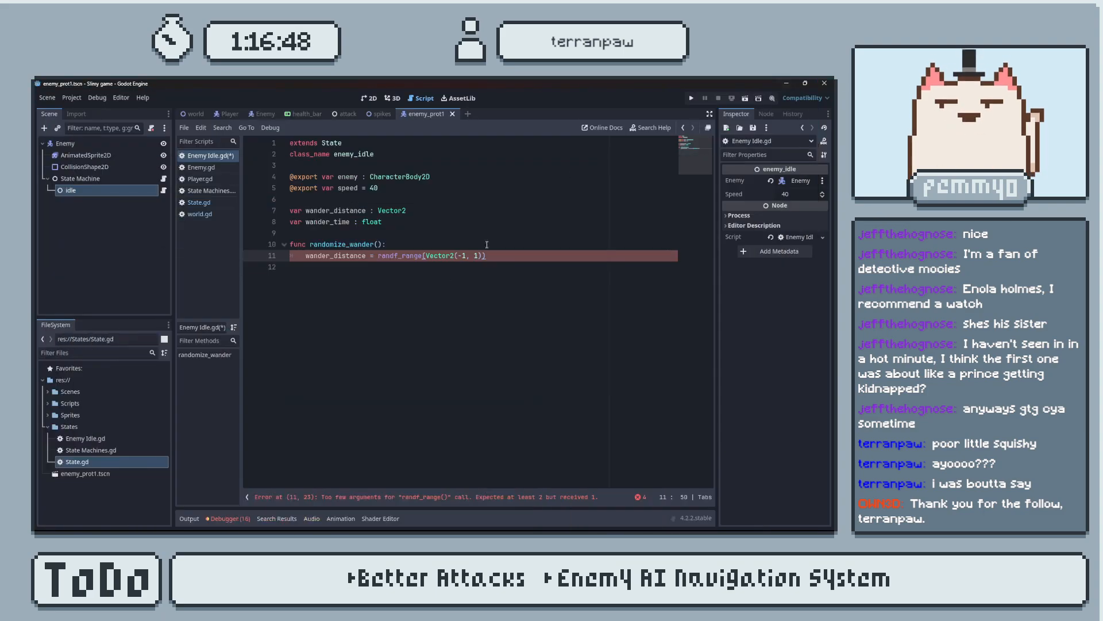
Replace the value assigned to wander_distance with a Vector2() call containing a randf_range() call.
drag(502, 264, 399, 258)
click(501, 262)
drag(502, 254, 380, 254)
key(BackSpace)
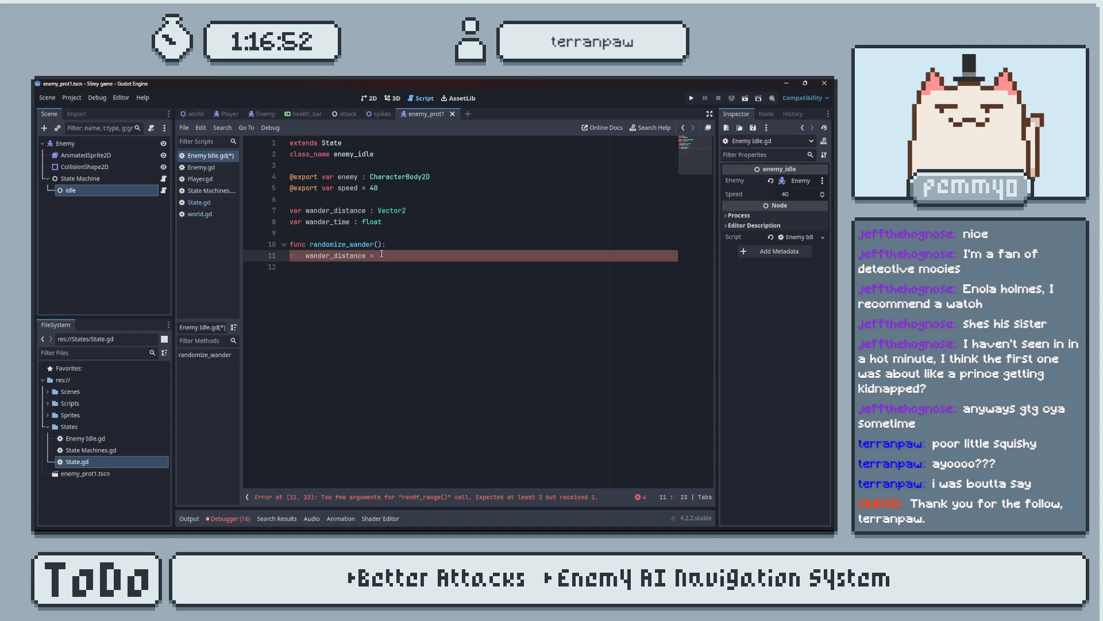
text(Vector2(rand)
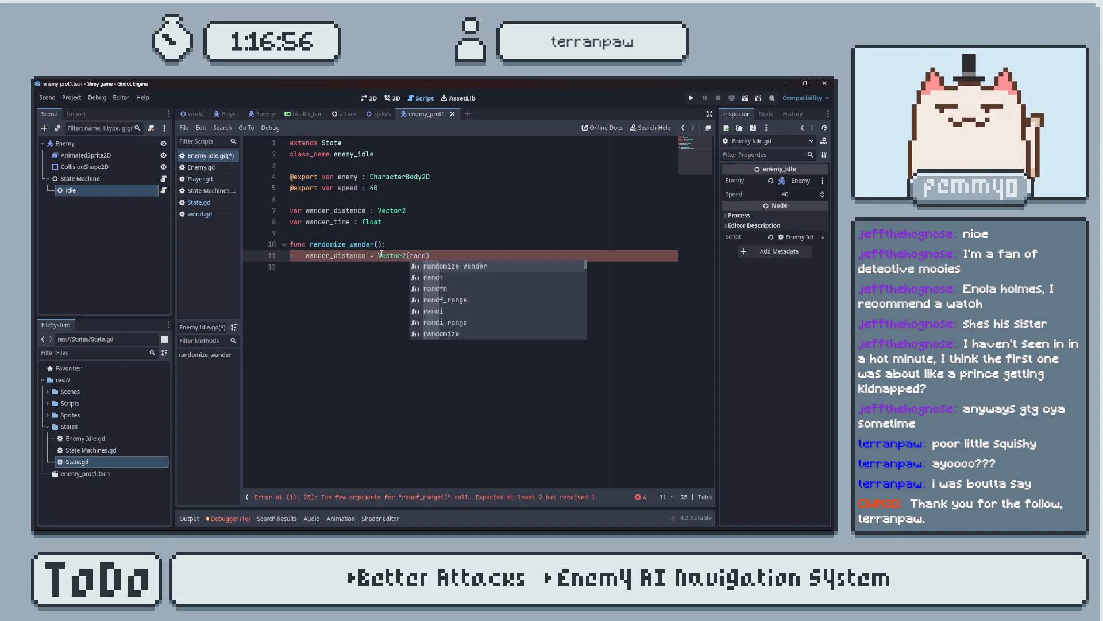
key(Down)
key(Down)
key(Down)
key(Return)
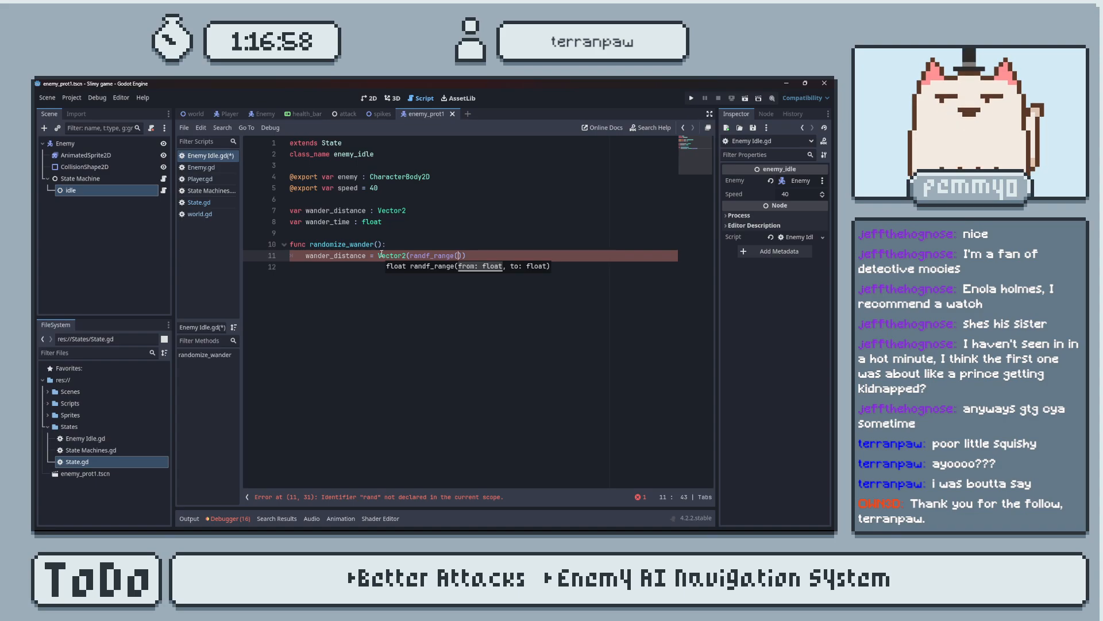
Complete the wander_distance value as Vector2(randf_range(-1,1), 0).normalized() and save the script.
text(-1,)
text(1),)
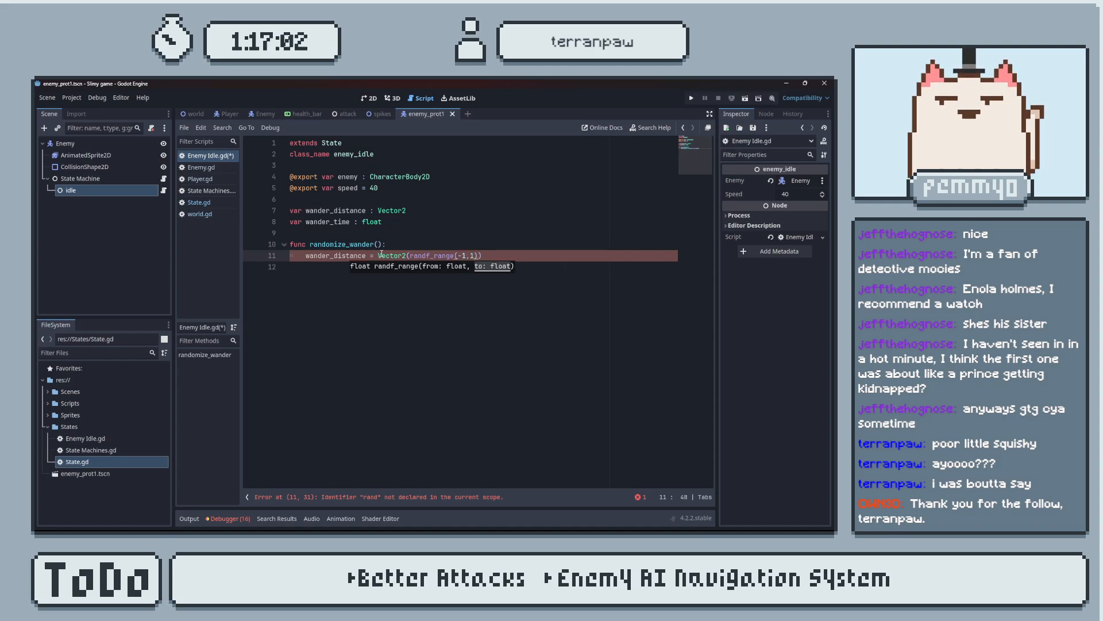
text( 0)
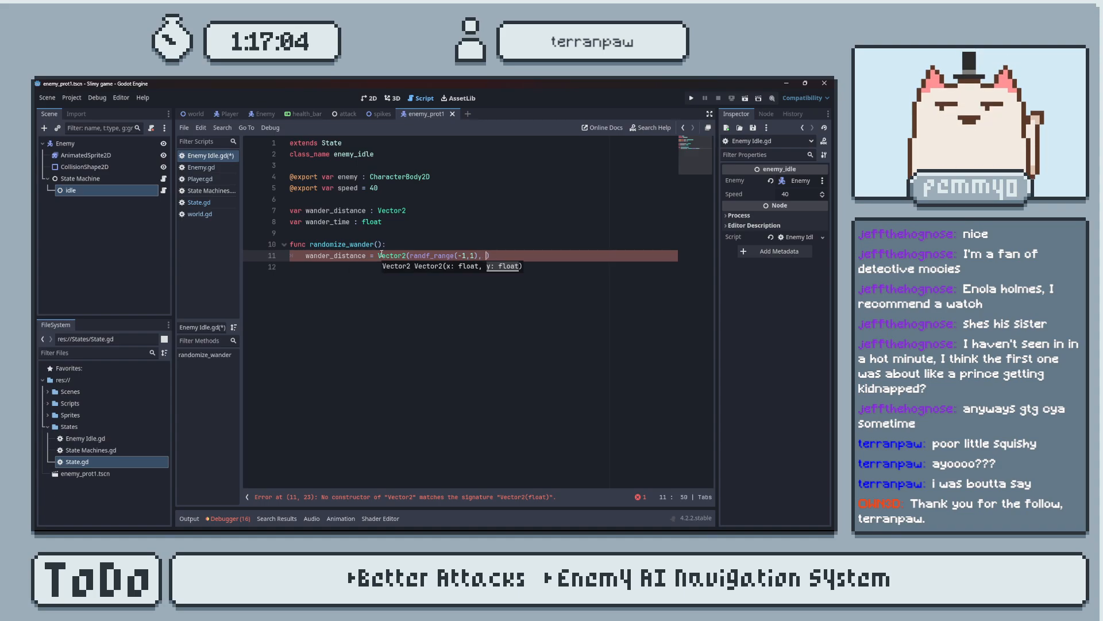
key(Right)
text(.normalized())
key(ctrl+s)
Add a line in randomize_wander() that assigns randf_range(0,2) to wander_time.
key(Return)
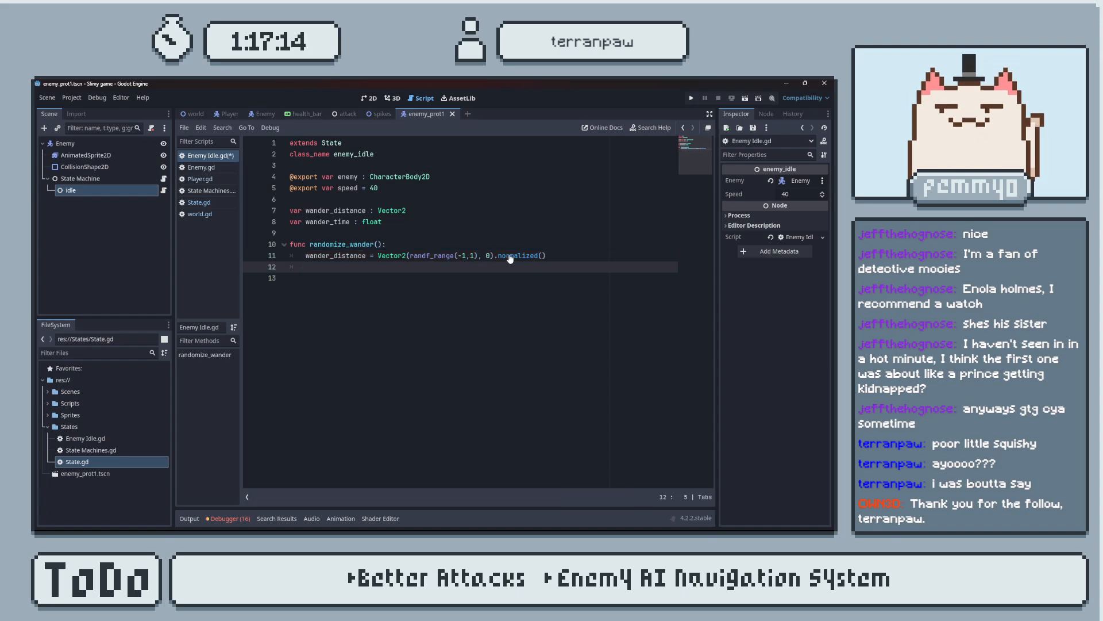
text(wander_time = rand)
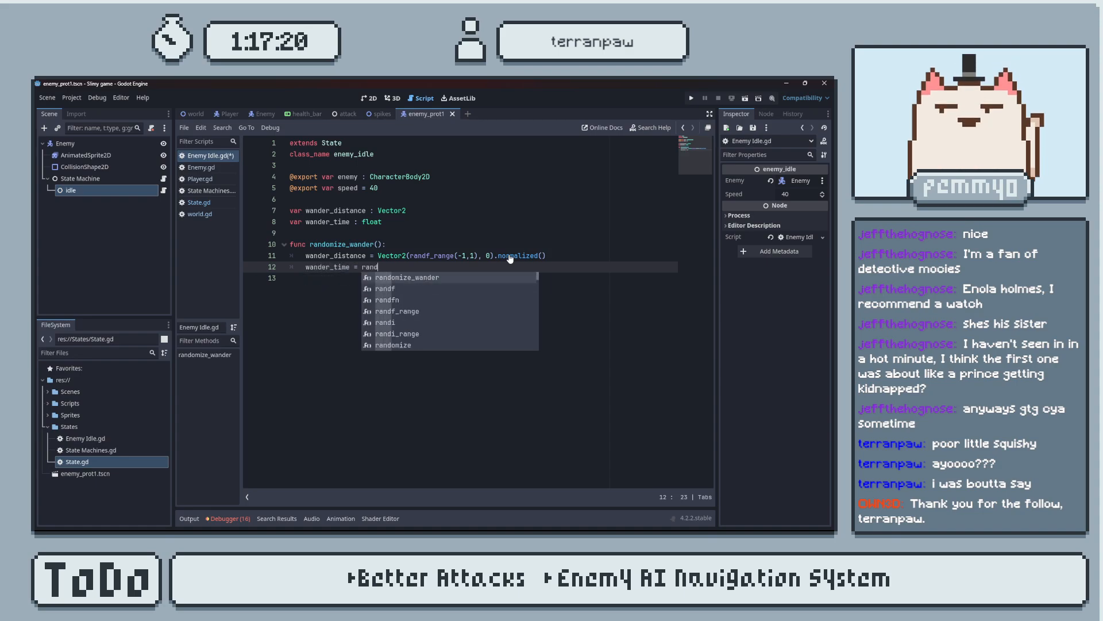
key(Down)
key(Return)
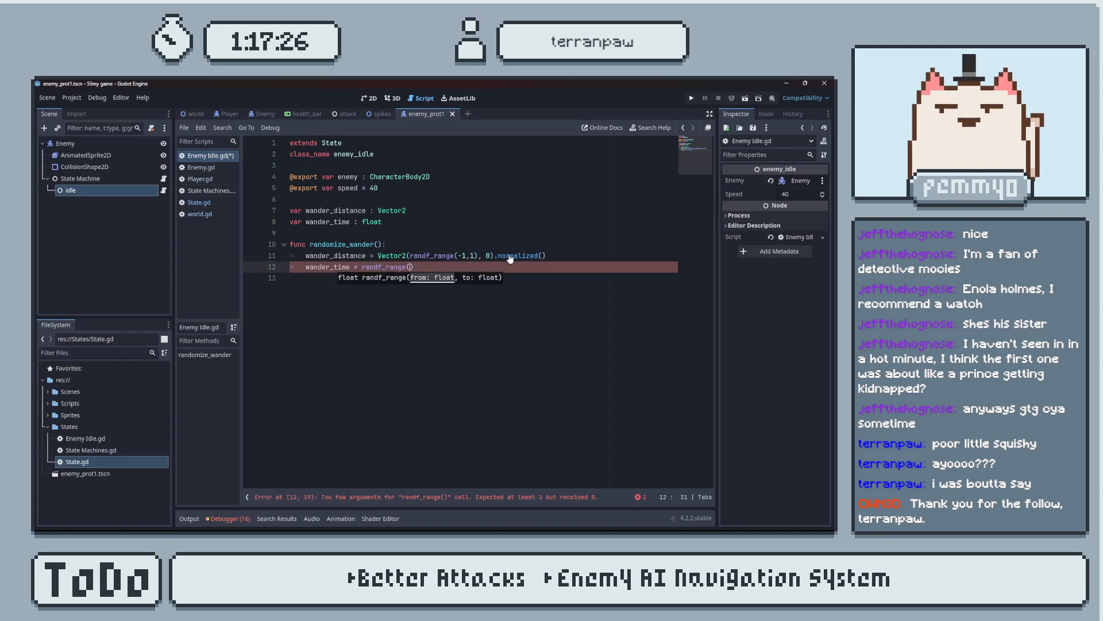
text(0,)
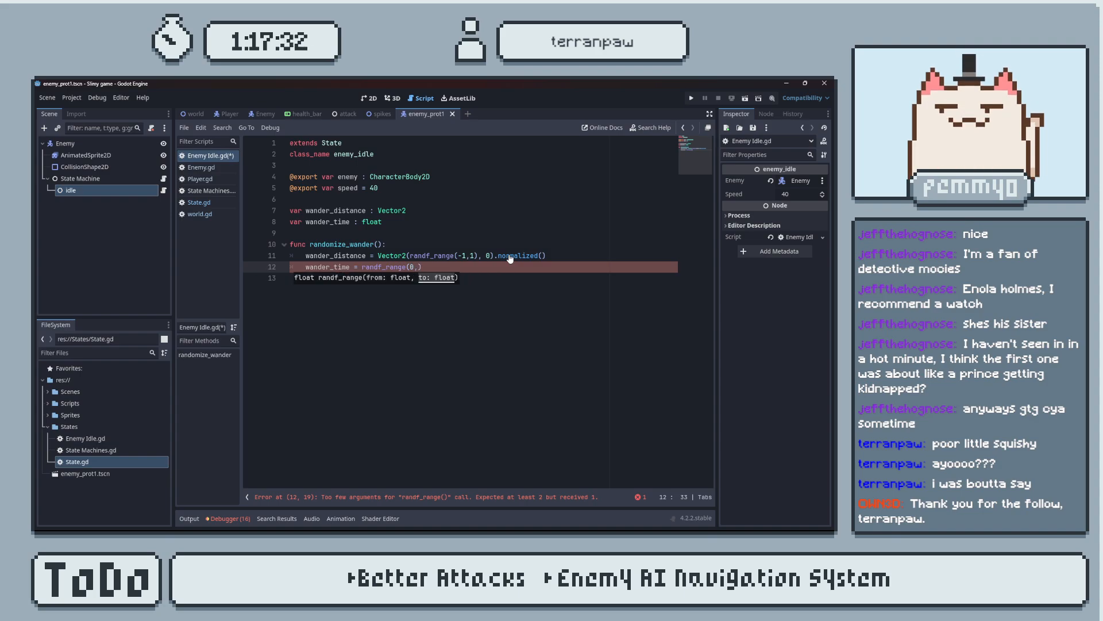
text(2)
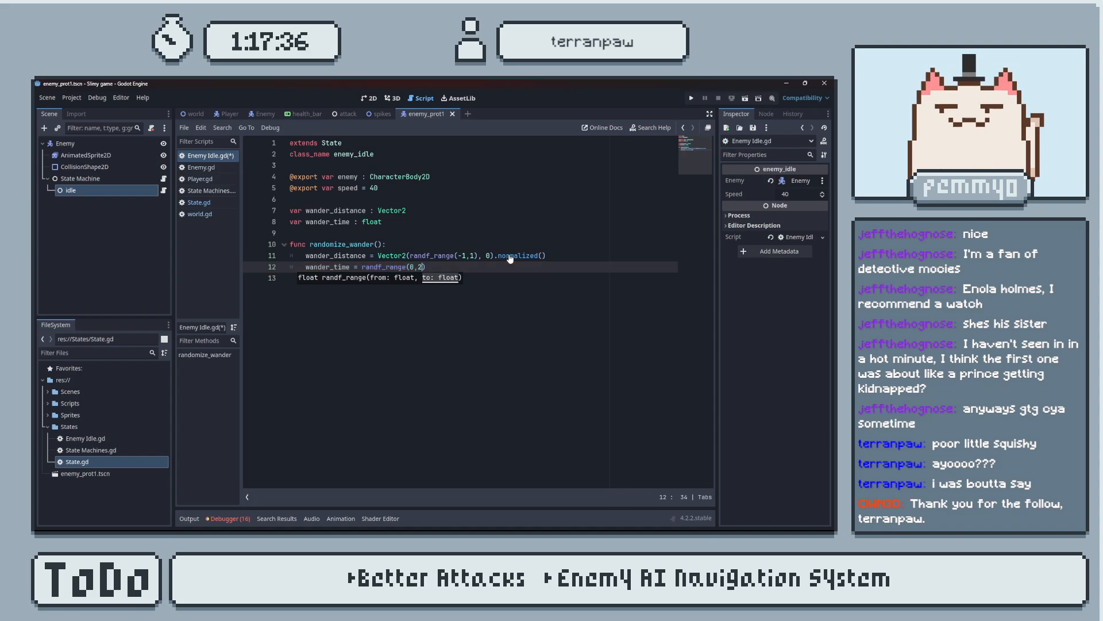
text())
Declare a function Update() without parameters below randomize_wander() and save the script.
key(Return)
key(Return)
key(BackSpace)
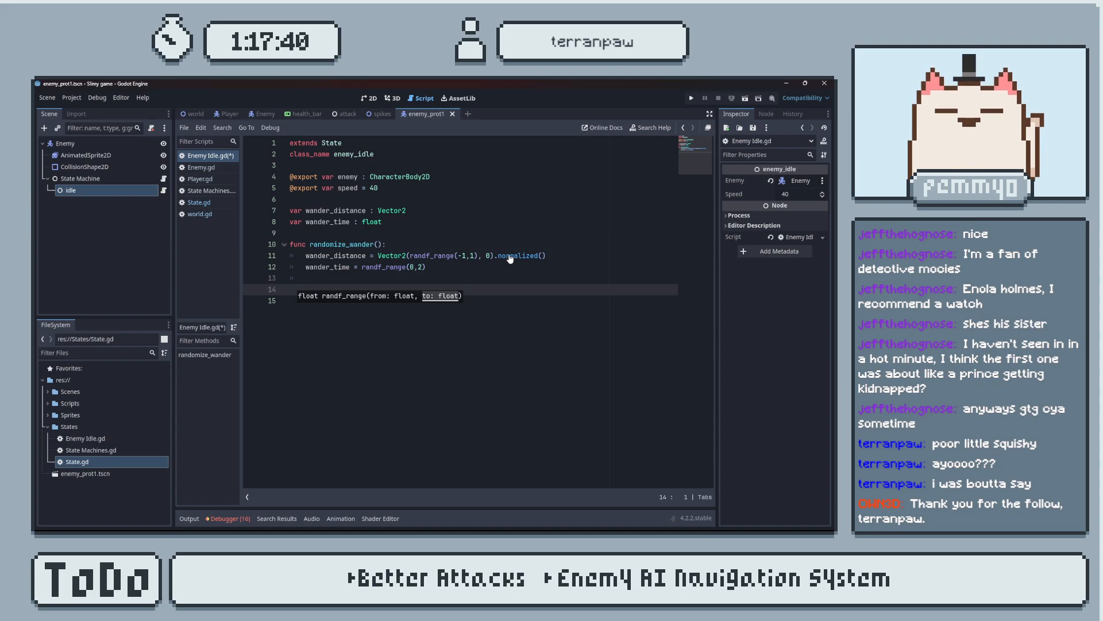
text(func Up)
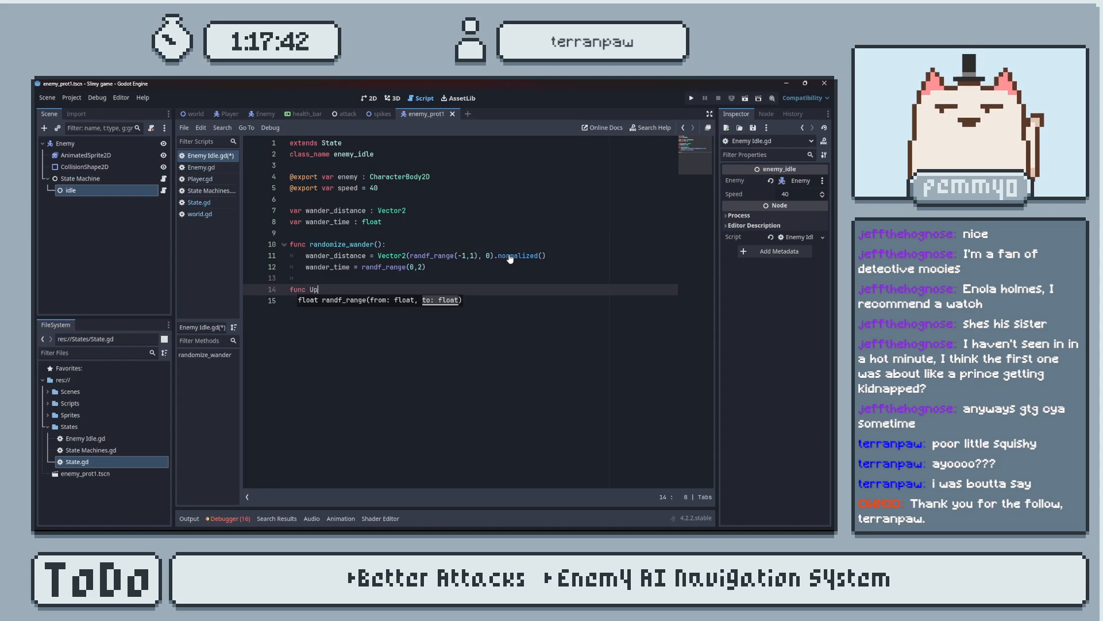
text(date()
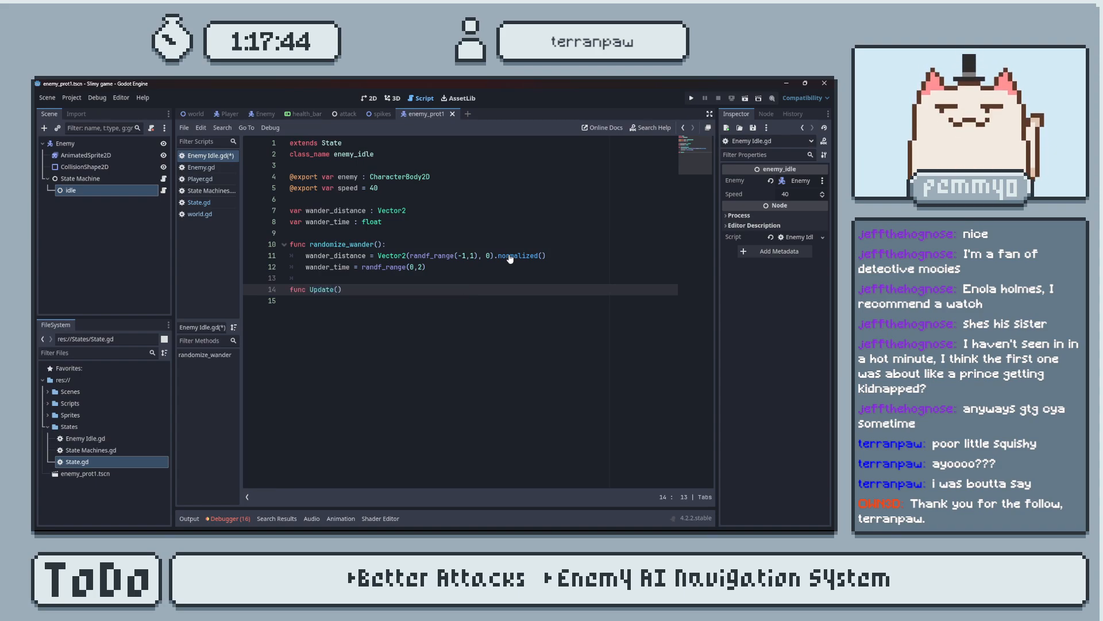
text():)
key(Return)
key(ctrl+s)
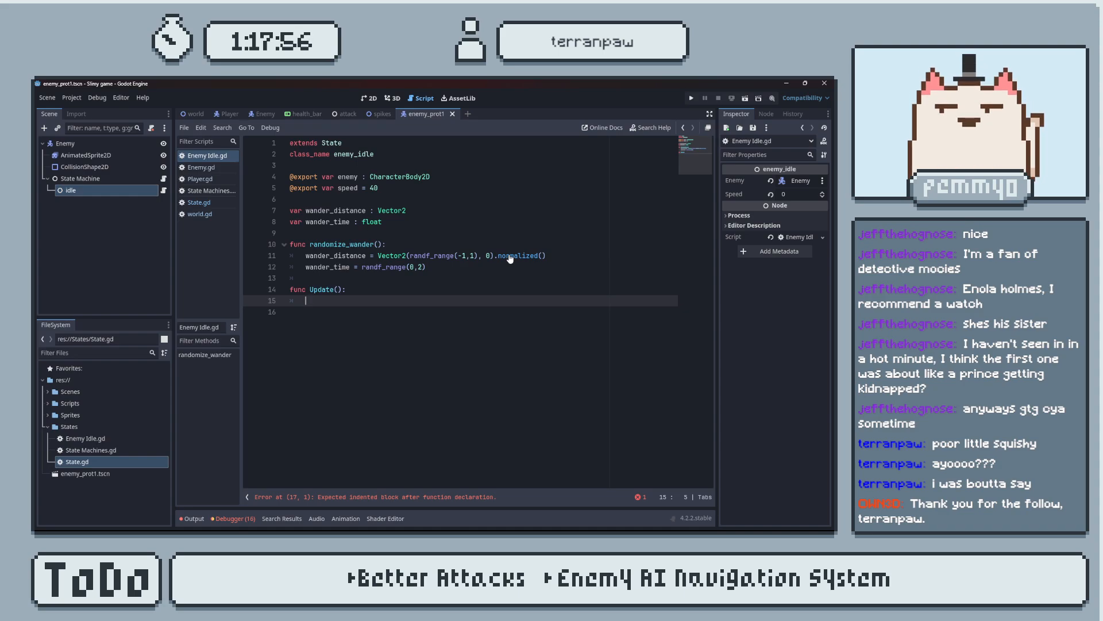
Add an if wander_time > 0 block containing pass to Update(), and set the first randf_range() argument for wander_time to 1.
key(BackSpace)
text(f wan)
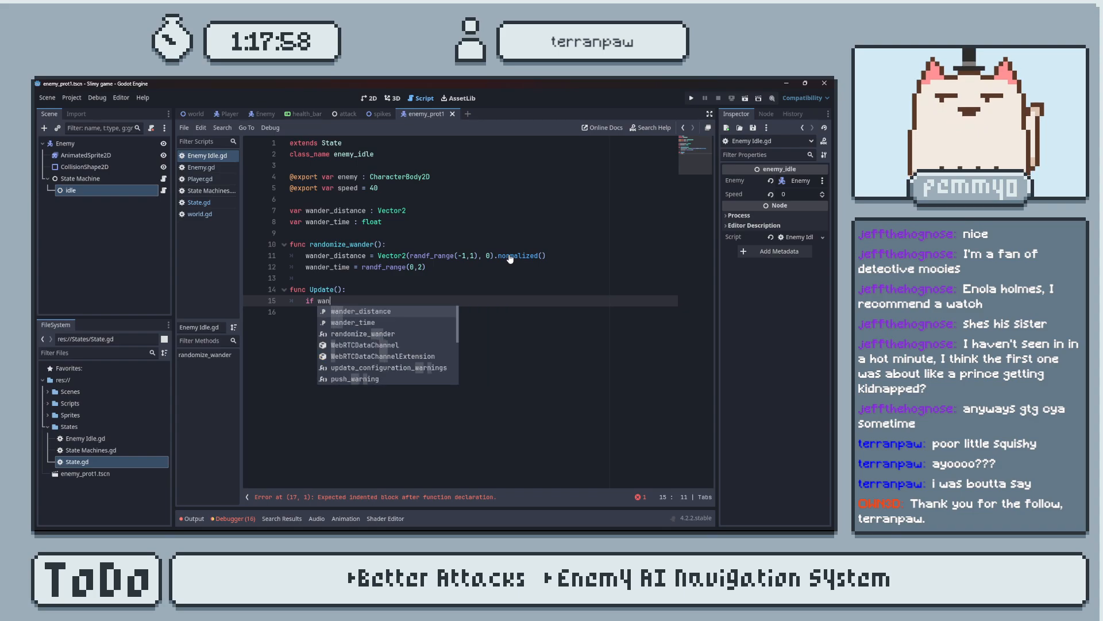
text(der_time > 0)
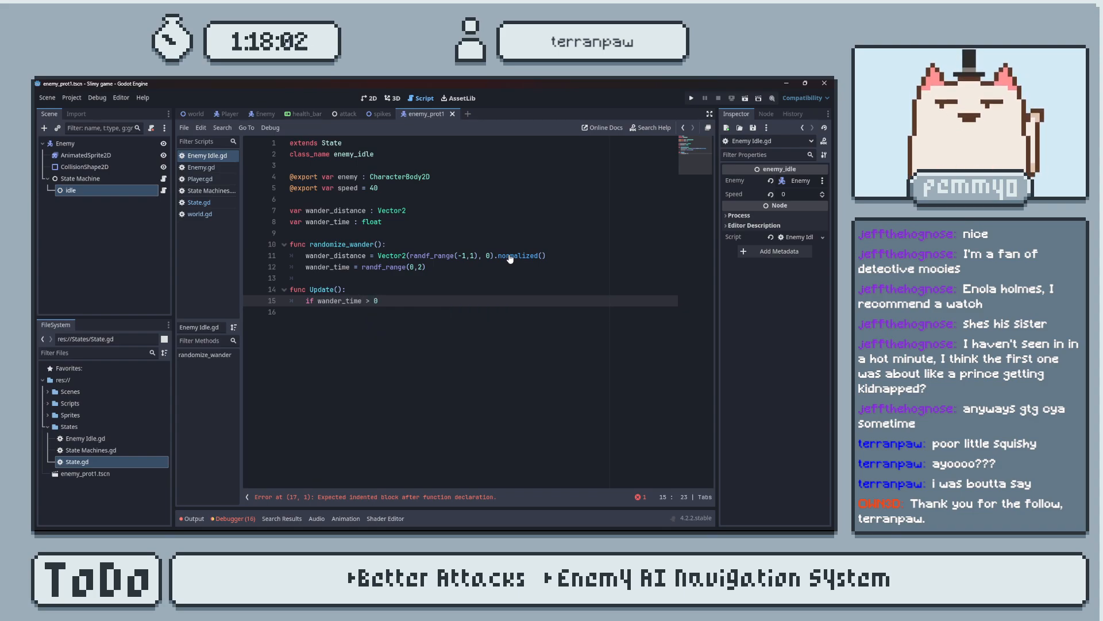
click(414, 267)
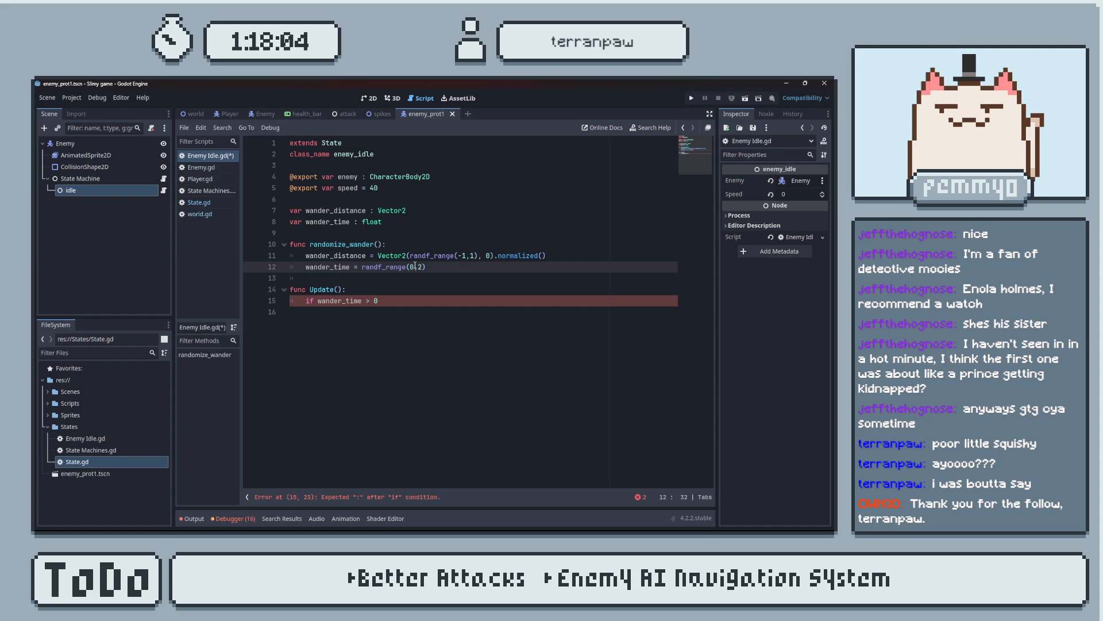
click(383, 300)
text(:)
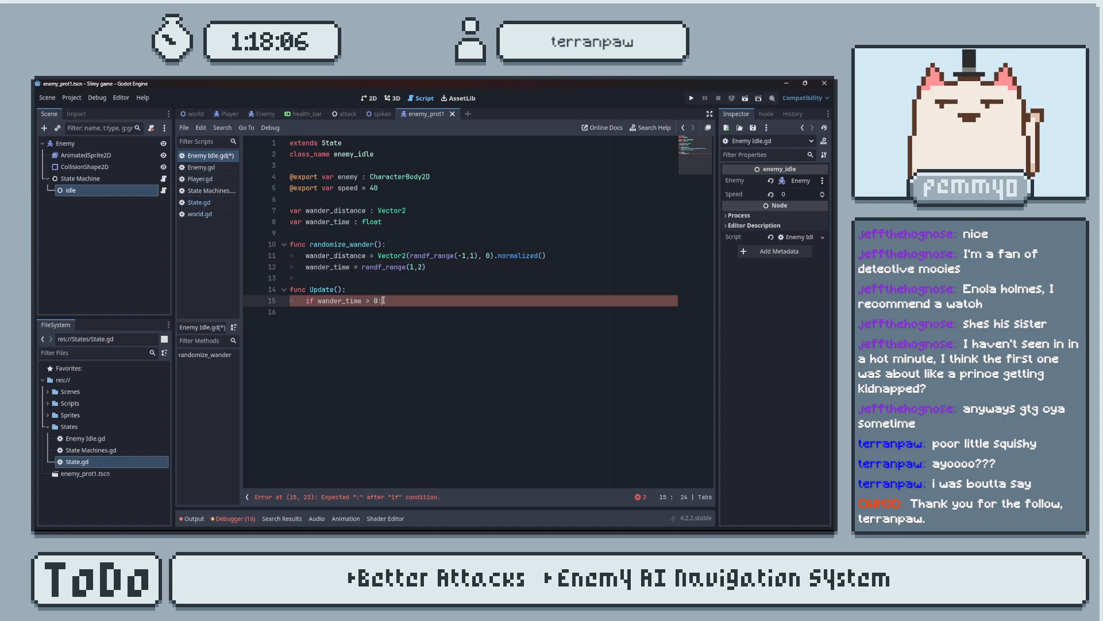
key(Return)
text(pass)
Set the first argument of the randf_range() call for wander_time to 0.
click(421, 270)
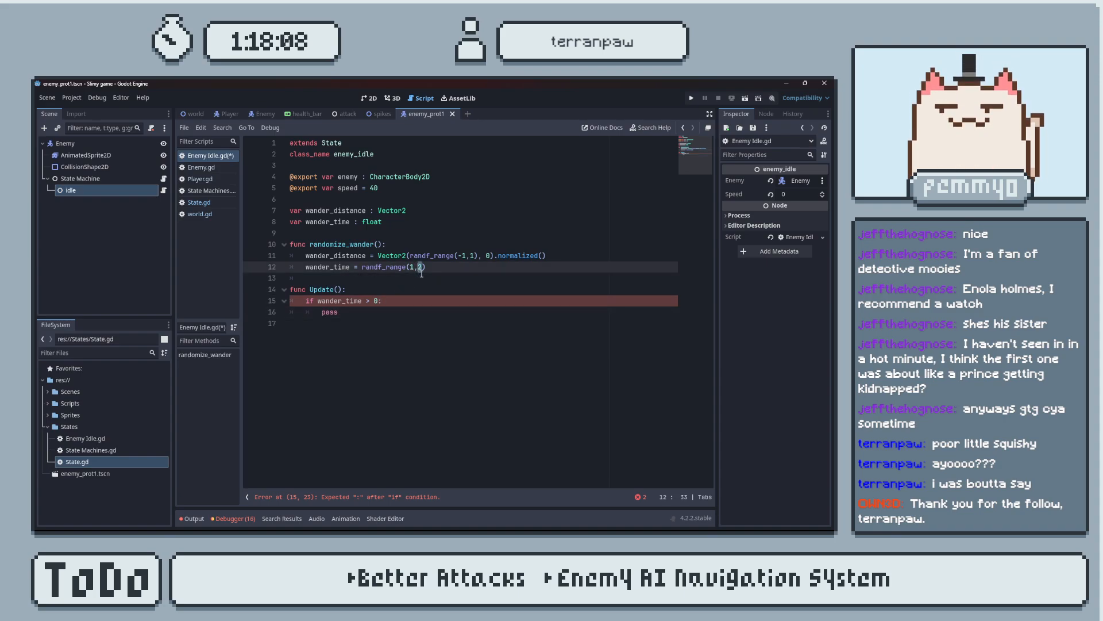
click(414, 267)
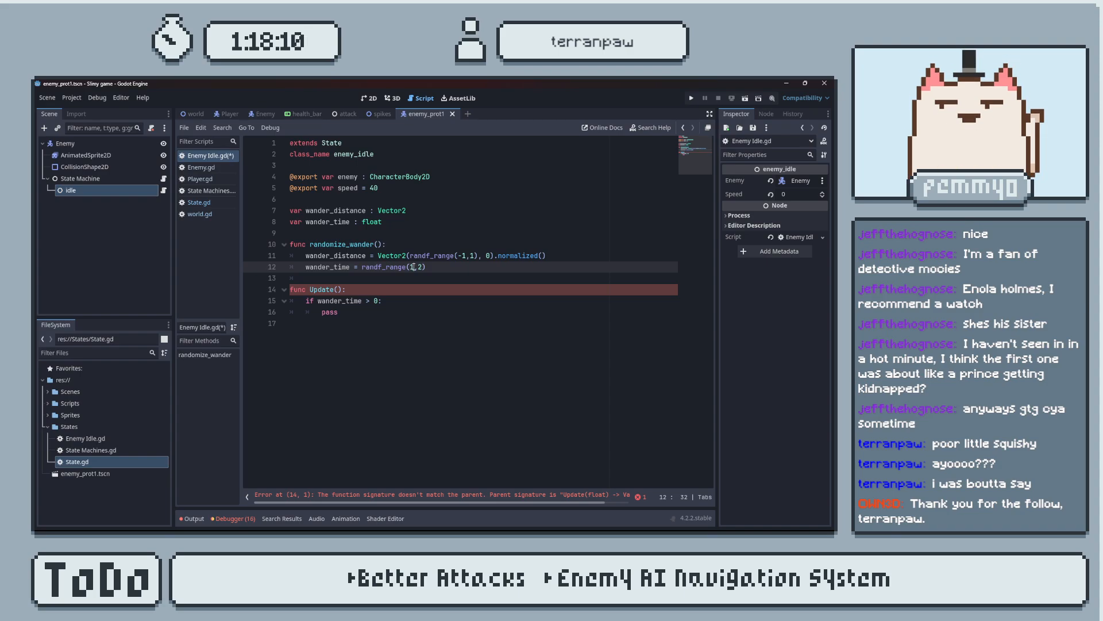
key(BackSpace)
text(0)
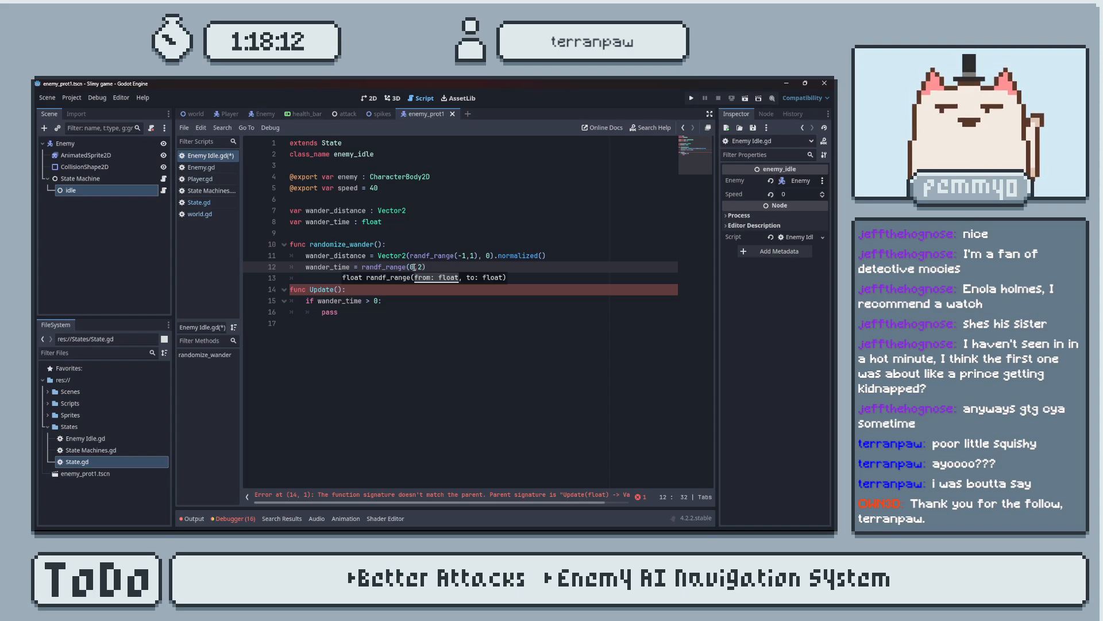
click(431, 319)
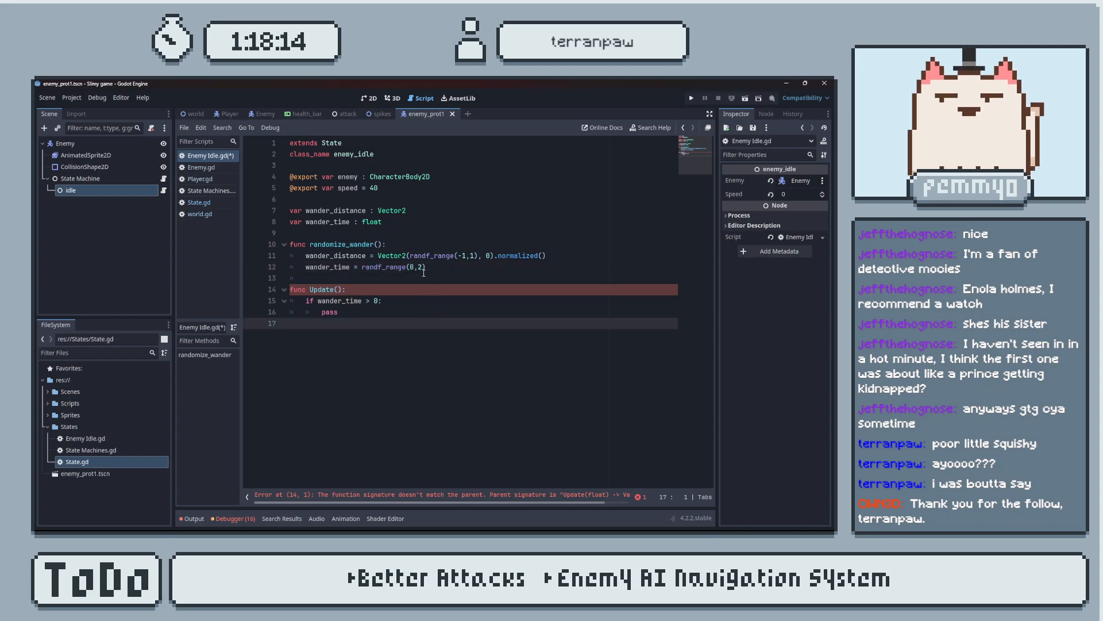
Add a delta parameter to the Update() function and save the script.
click(395, 287)
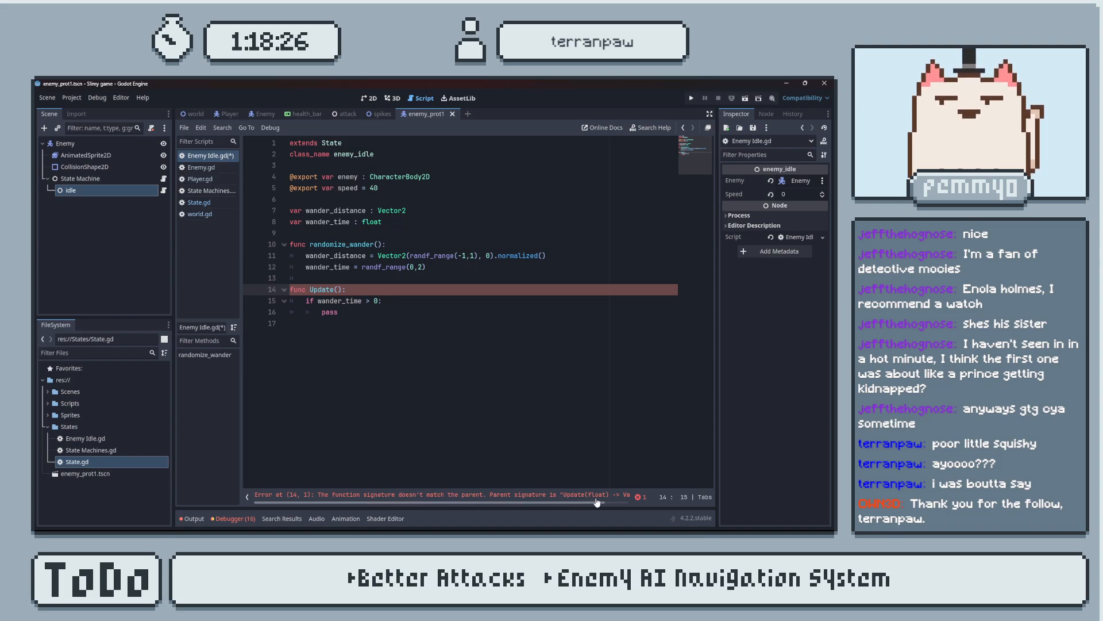
click(341, 289)
click(338, 289)
text(delta)
click(397, 302)
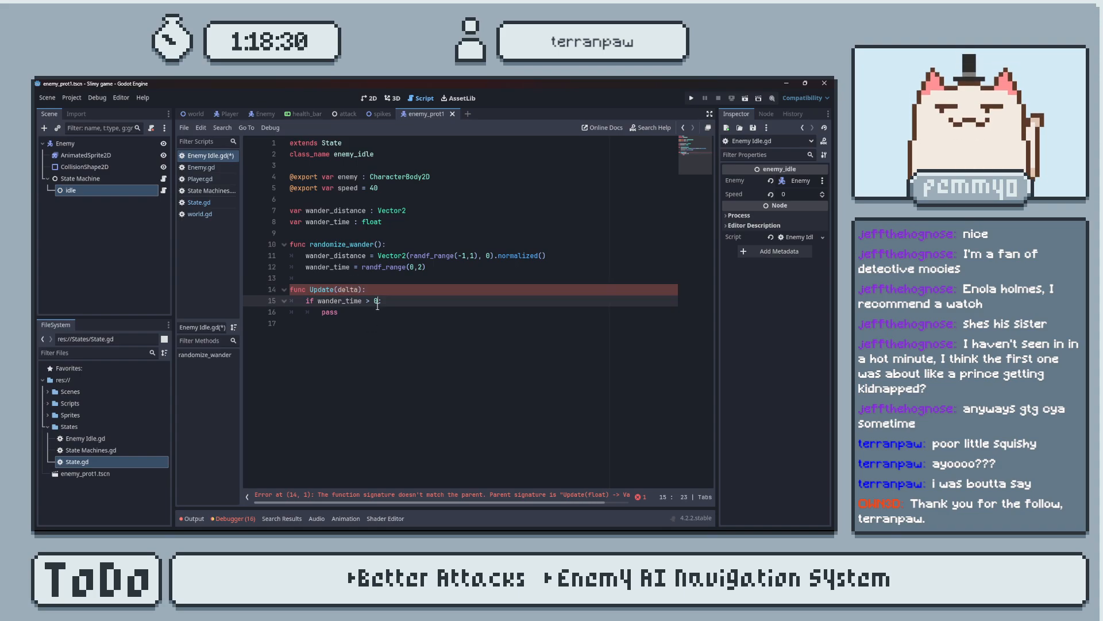
key(ctrl+s)
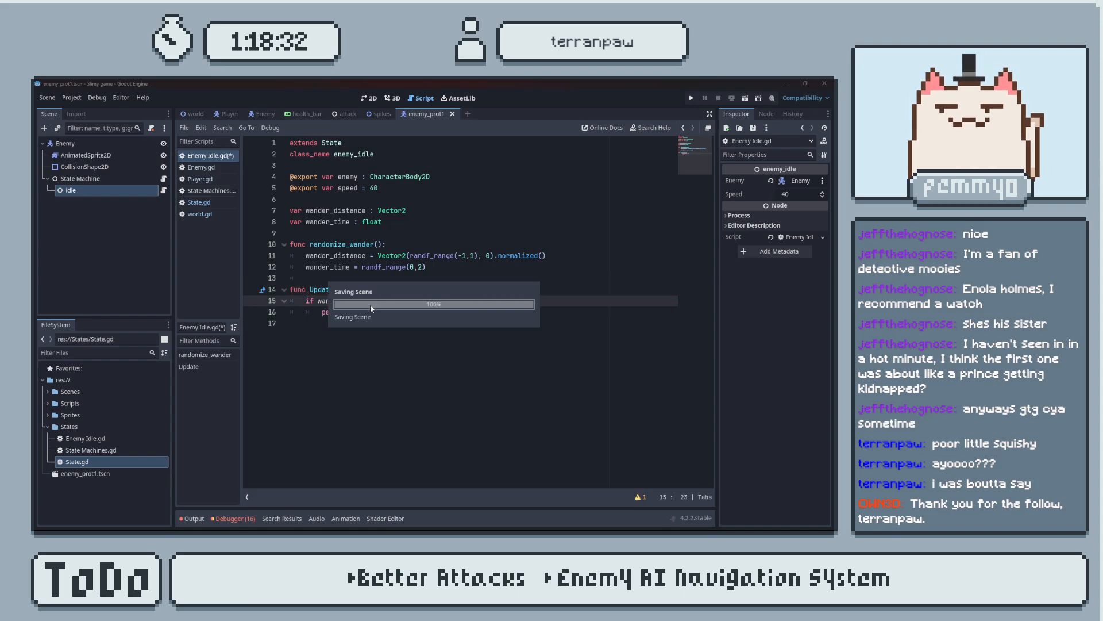
click(359, 311)
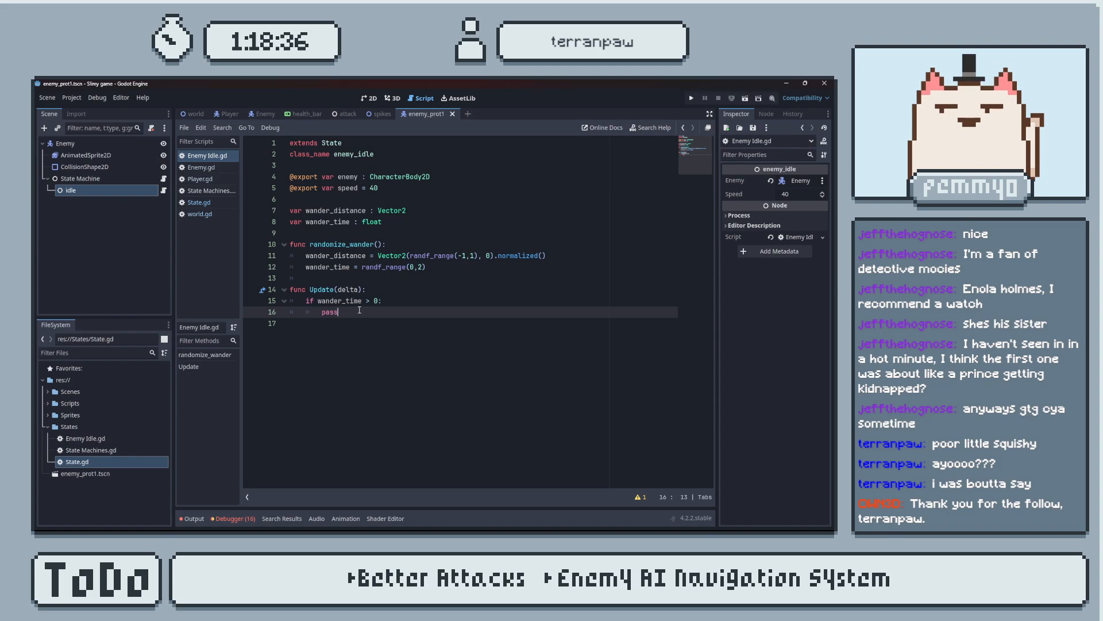
Replace pass in the if block of Update() with wander_time -= 1 * delta.
key(BackSpace)
key(BackSpace)
key(BackSpace)
key(BackSpace)
text(wander_time -= 1 * delta)
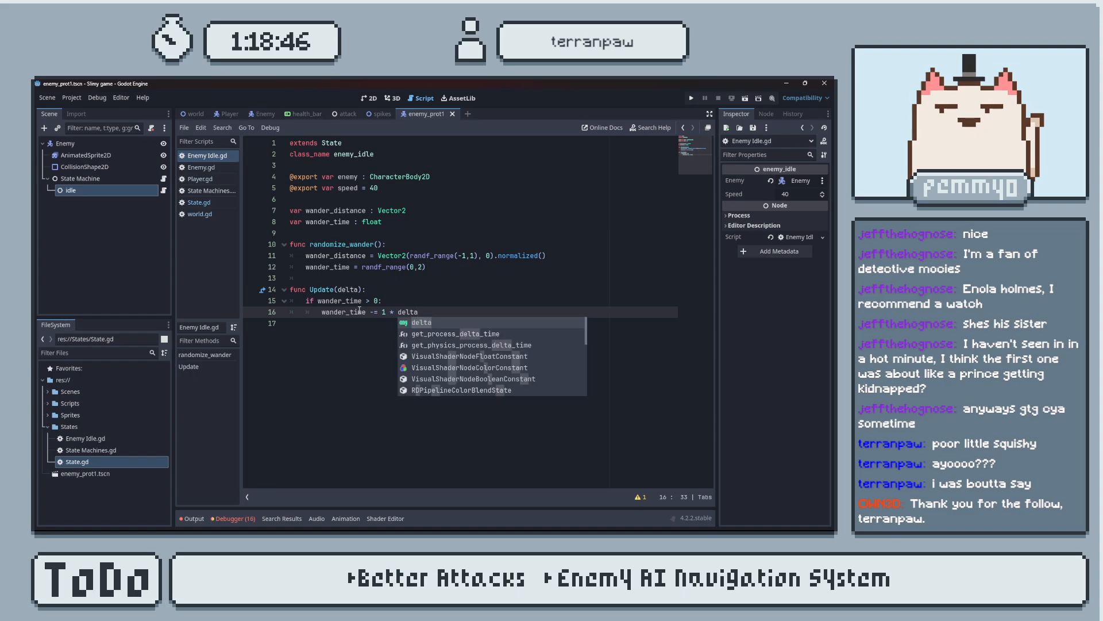
key(Escape)
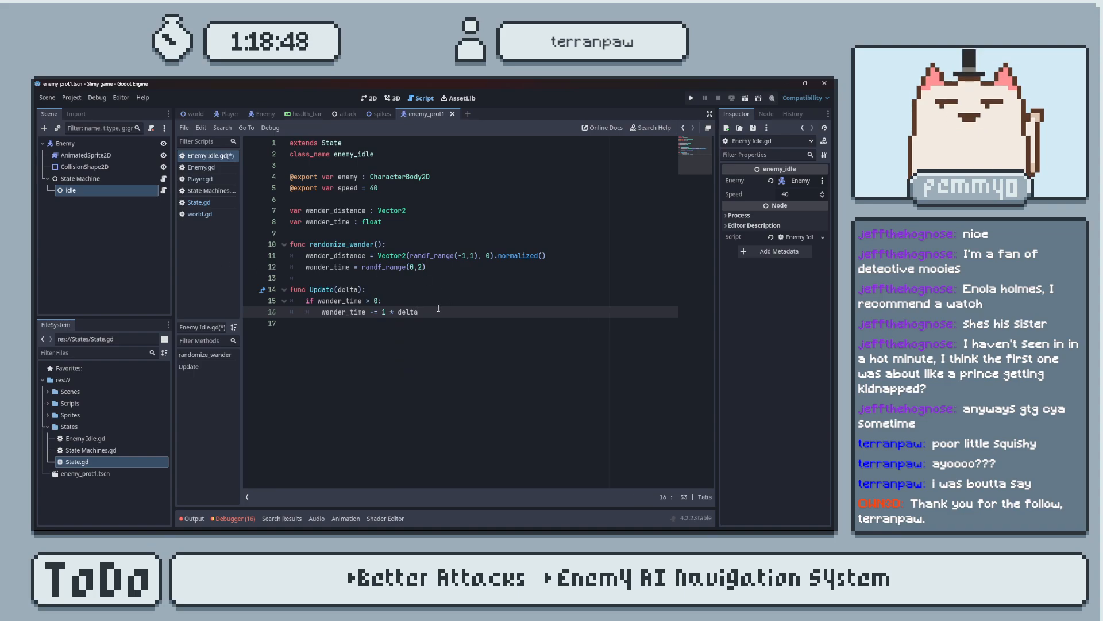
Shorten the decrement statement to wander_time -= delta and save the script.
drag(450, 309, 401, 309)
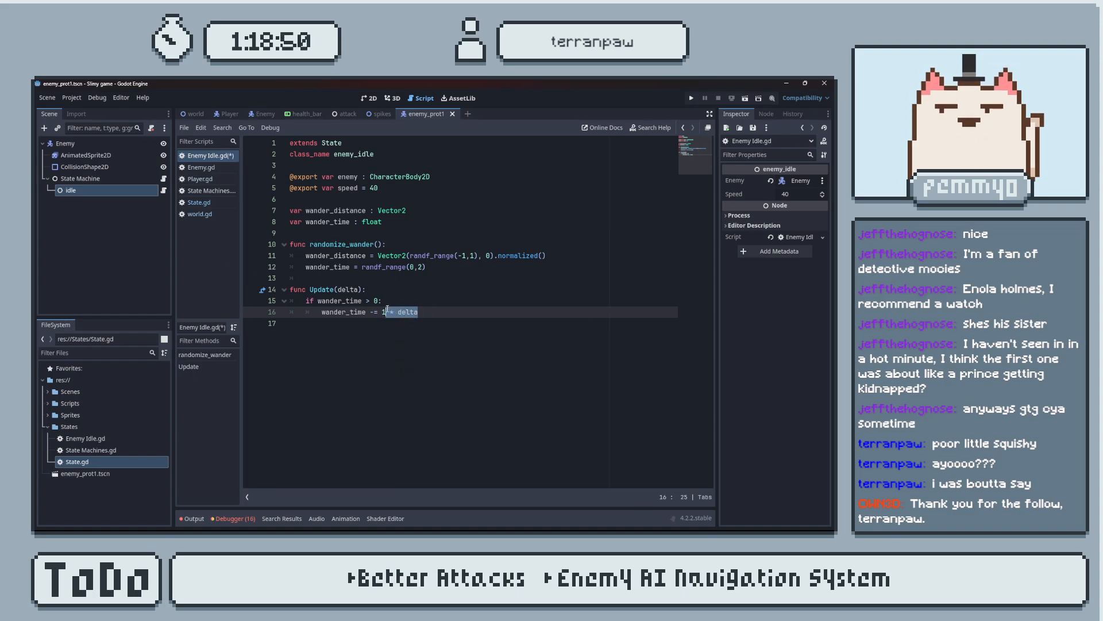
click(423, 313)
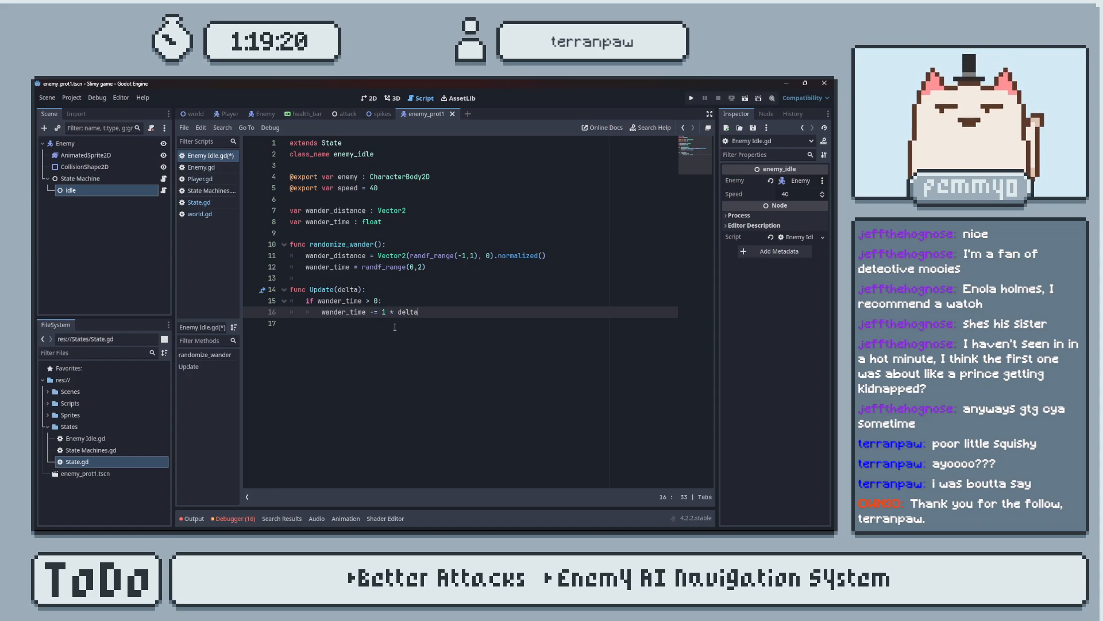
key(BackSpace)
key(ctrl+s)
Add a print(delta) statement below the wander_time decrement and save the script.
click(424, 312)
key(Return)
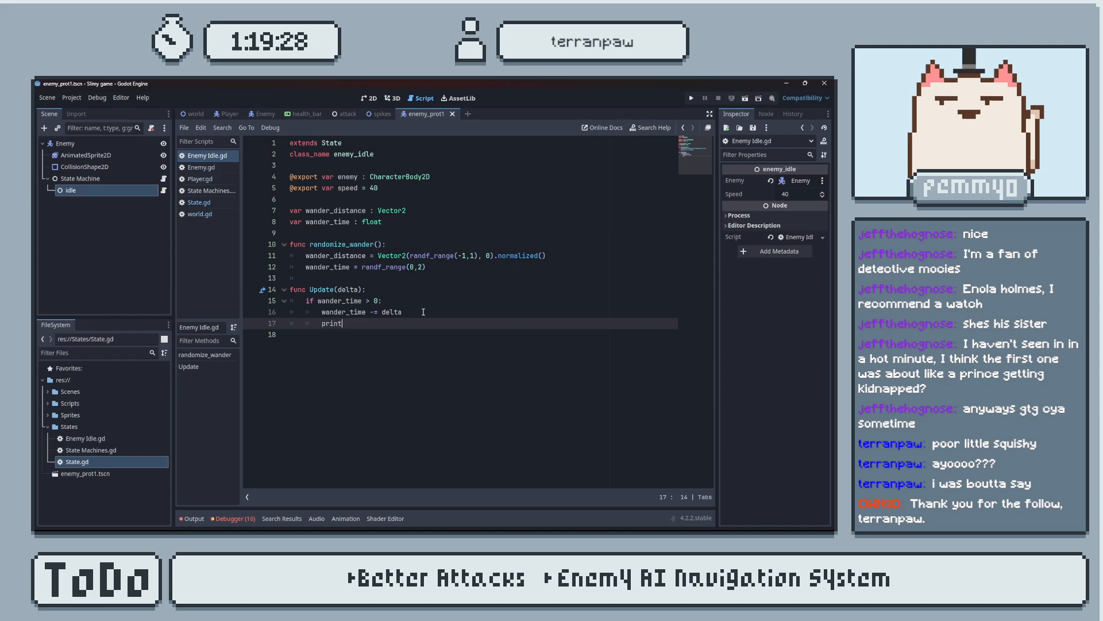
text(print)
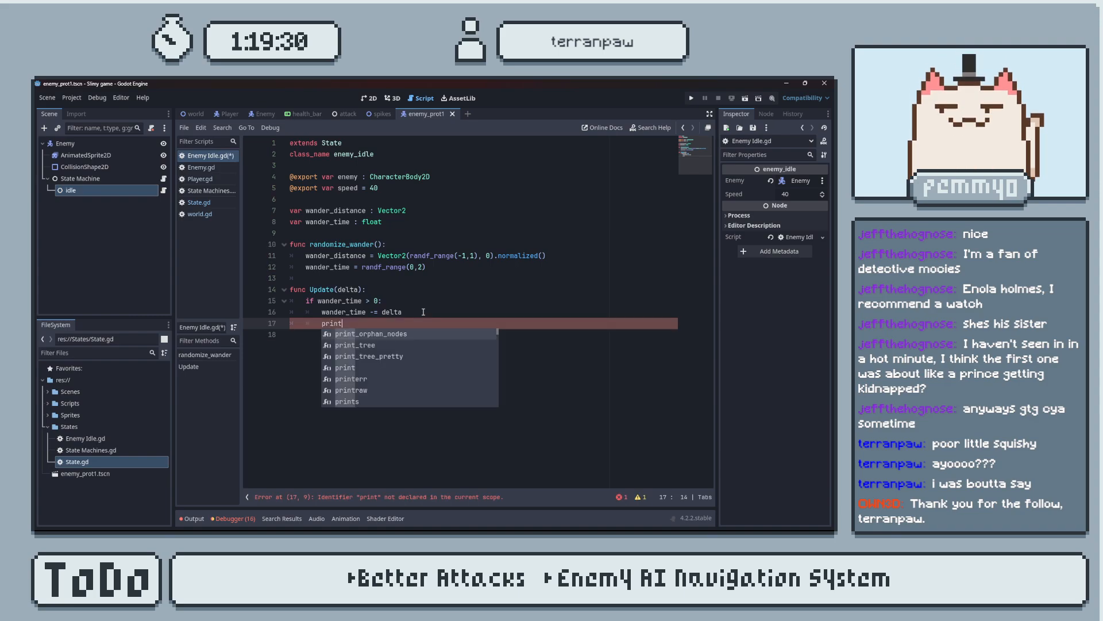
text((delta)
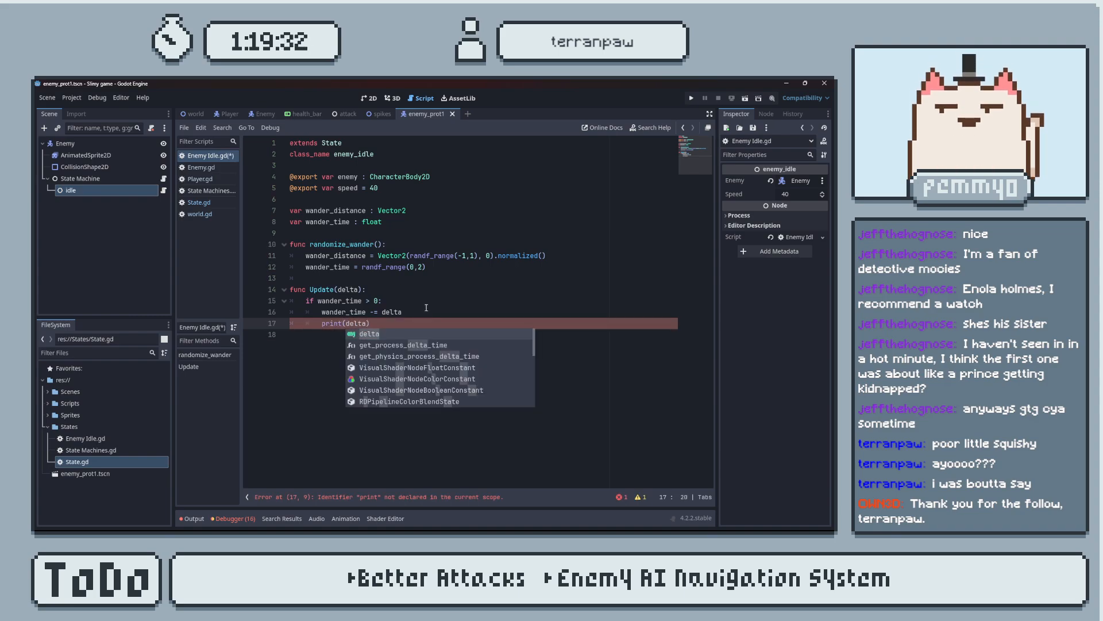
click(437, 314)
key(ctrl+s)
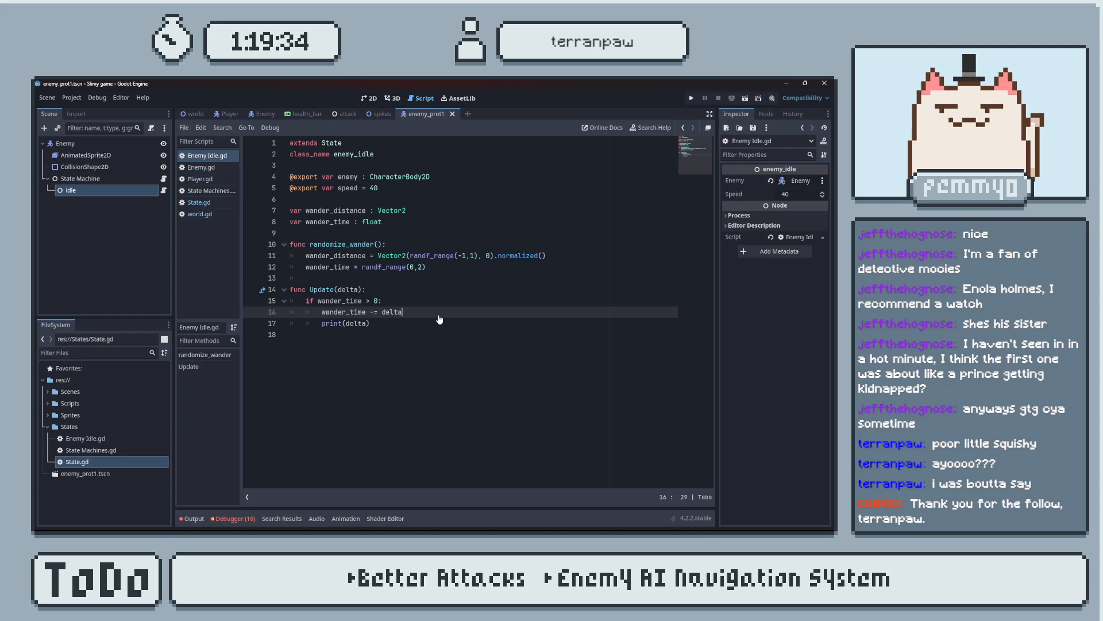
Change the print statement's argument to wander_time and save the script.
drag(322, 312, 366, 312)
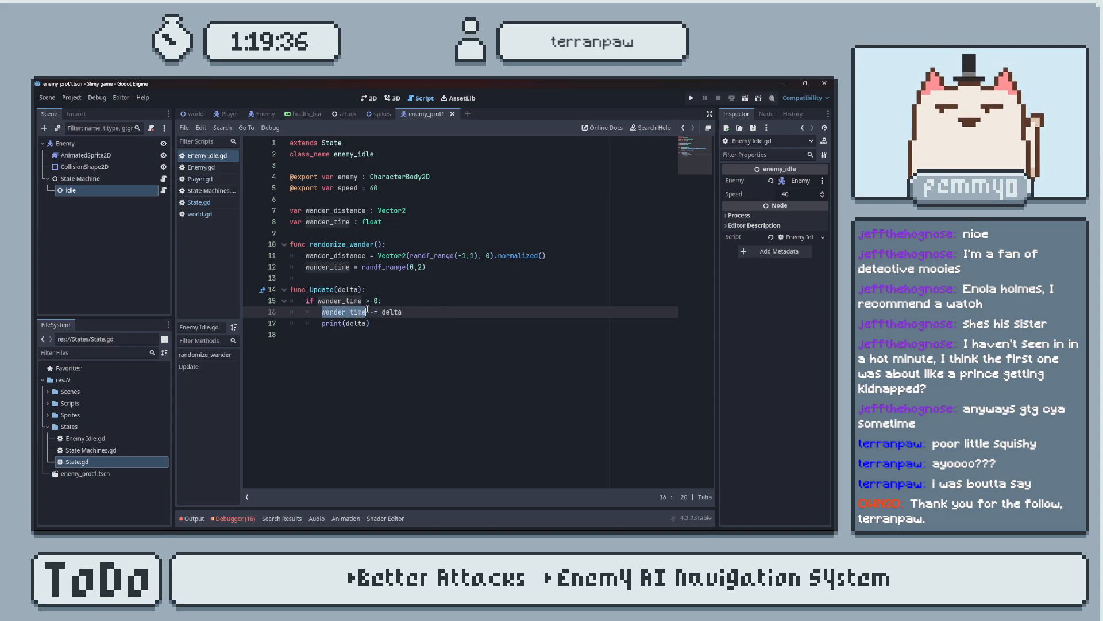
click(357, 325)
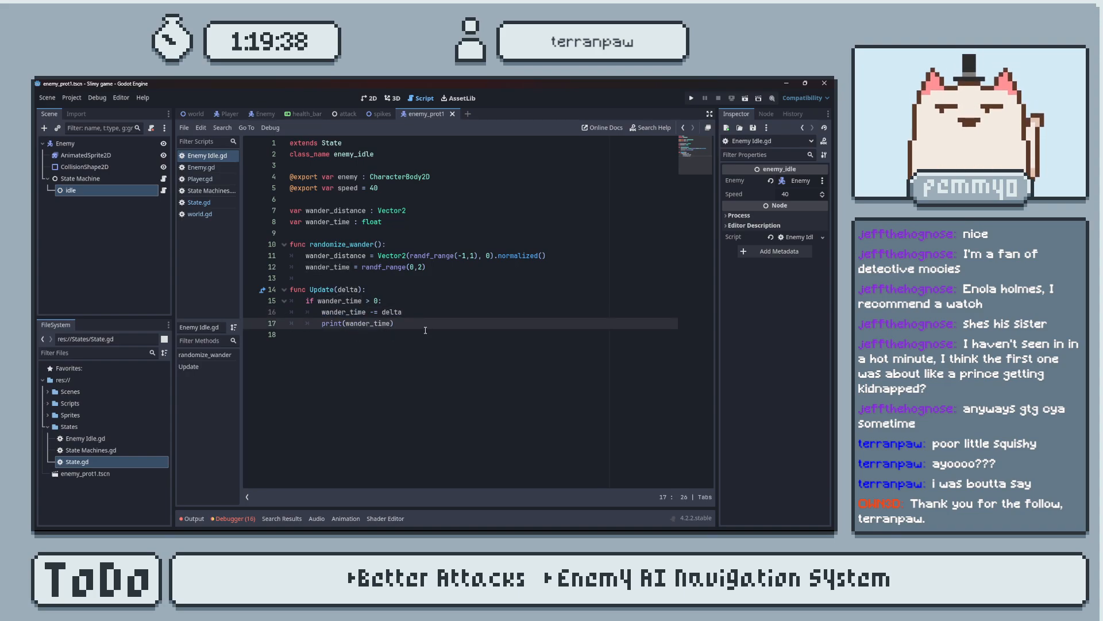
key(ctrl+s)
Assign the idle node as the State Machine node's Initial State and save the scene.
click(100, 177)
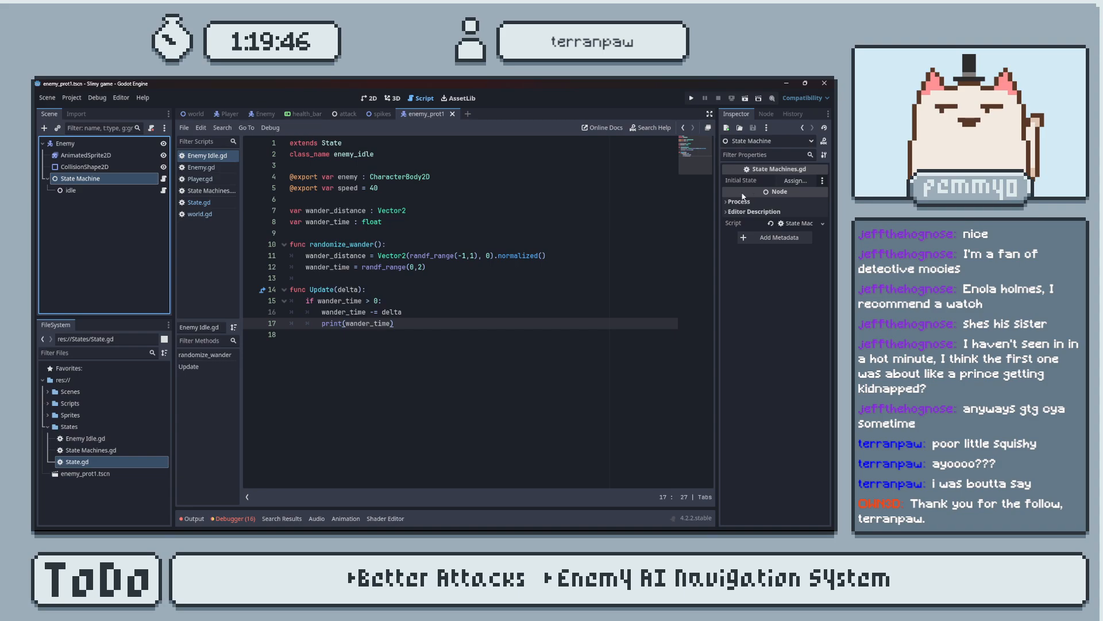
click(795, 181)
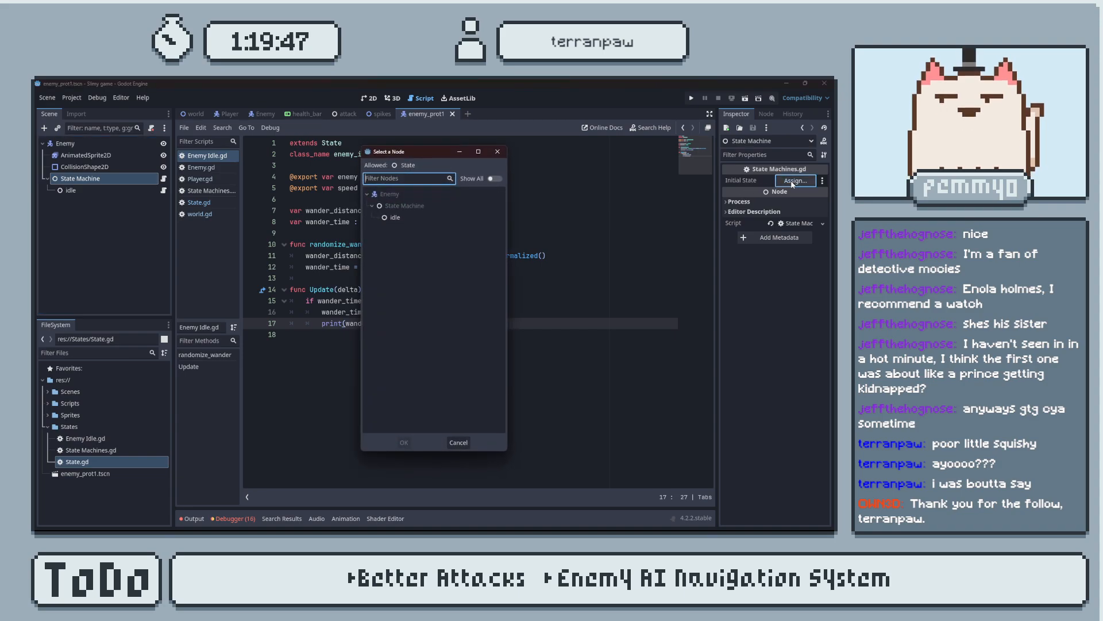
click(432, 216)
click(404, 440)
click(138, 193)
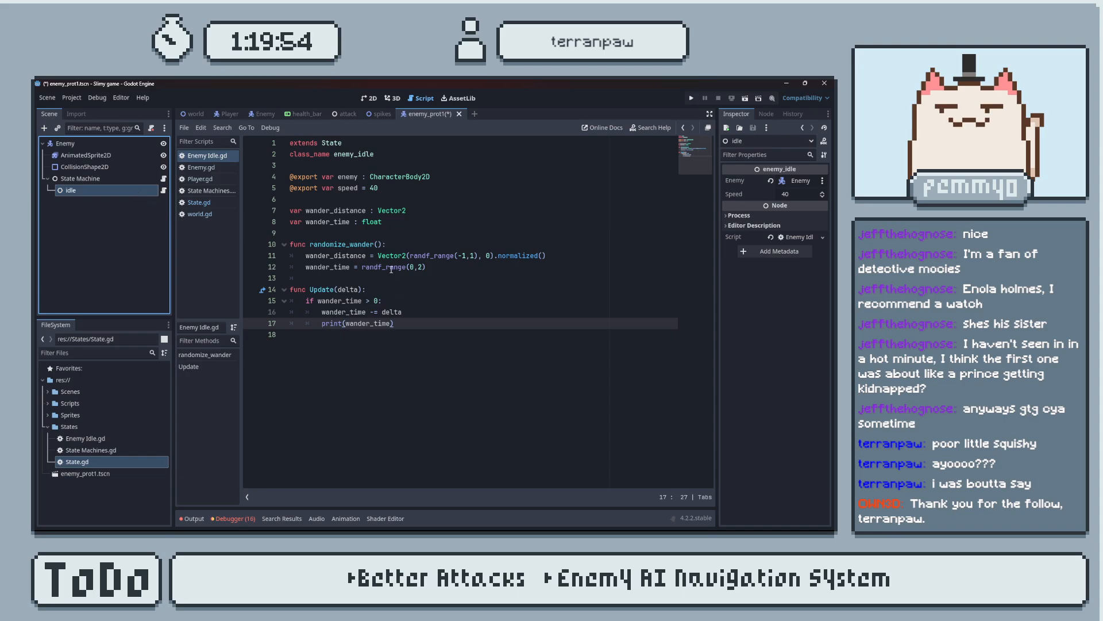
key(ctrl+s)
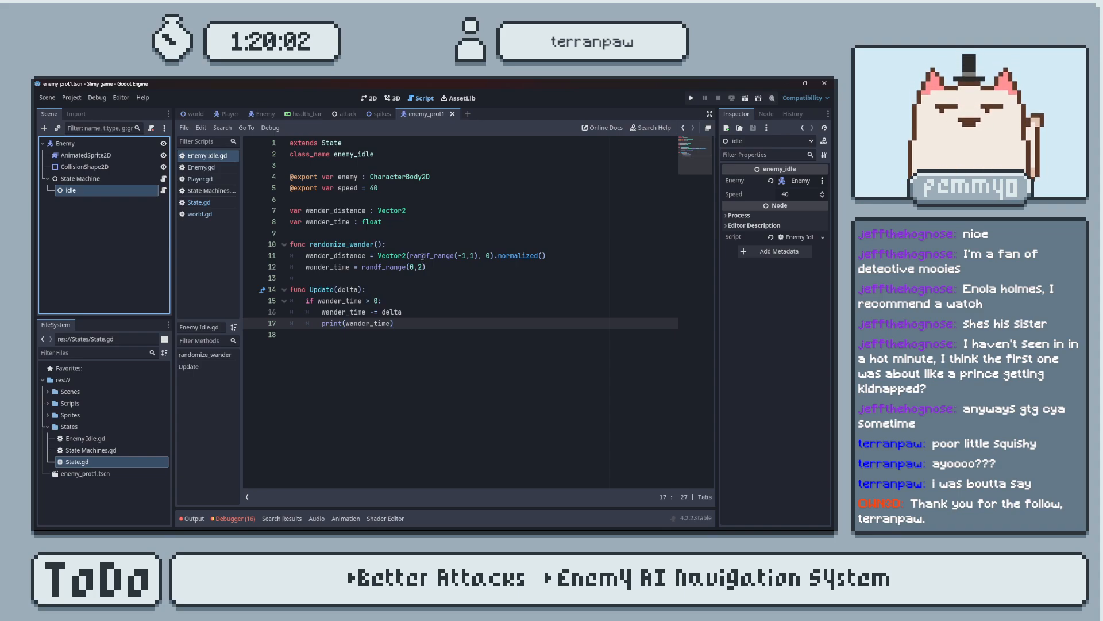
Delete the existing Enemy node from the world scene.
click(192, 113)
click(368, 98)
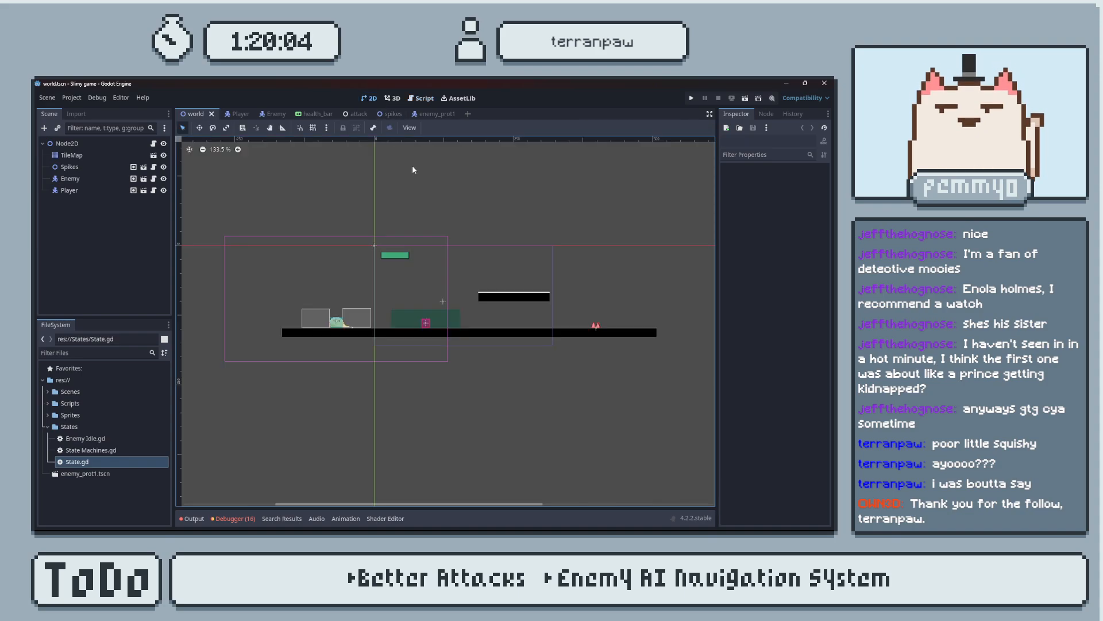
scroll(506, 303, up, 5)
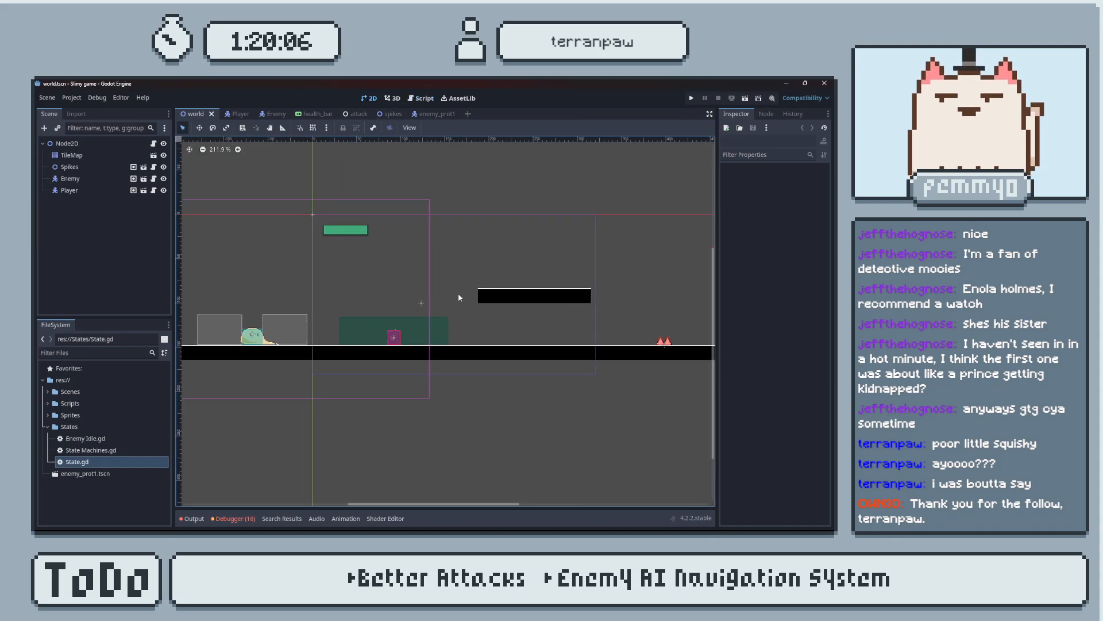
click(96, 178)
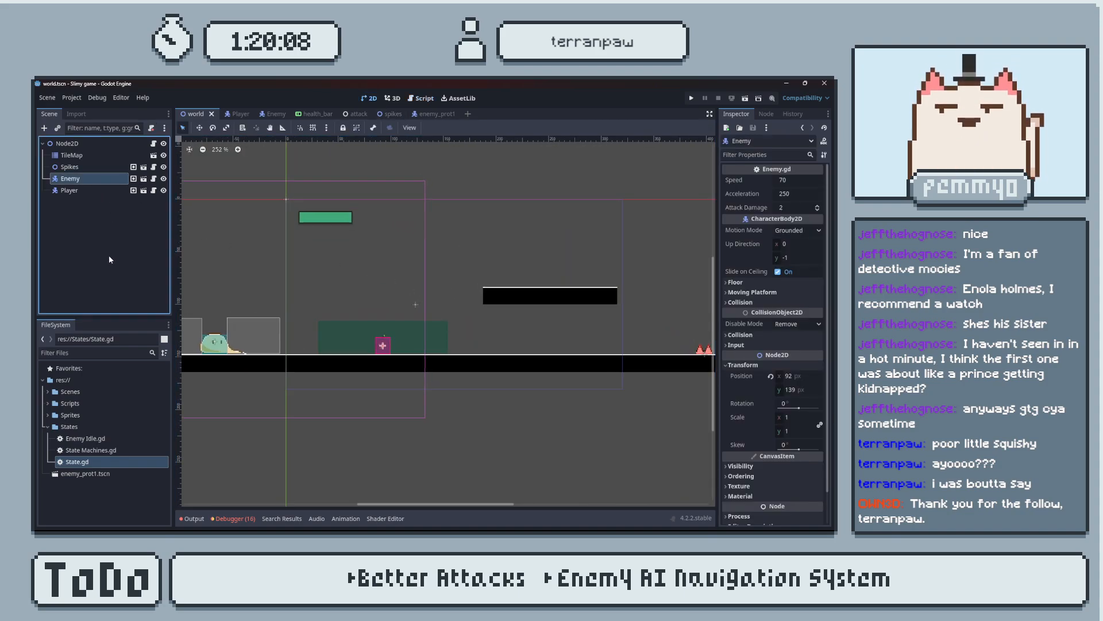
key(Delete)
key(Return)
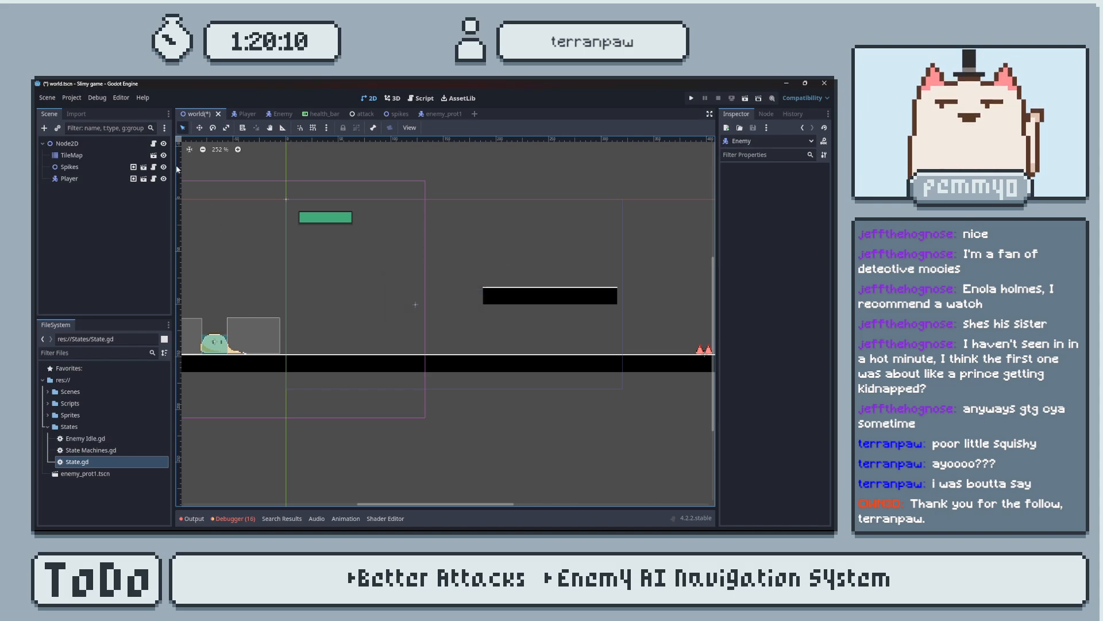
Move enemy_prot1.tscn into the Scenes folder and place an instance of it on the floor in the world scene.
click(49, 391)
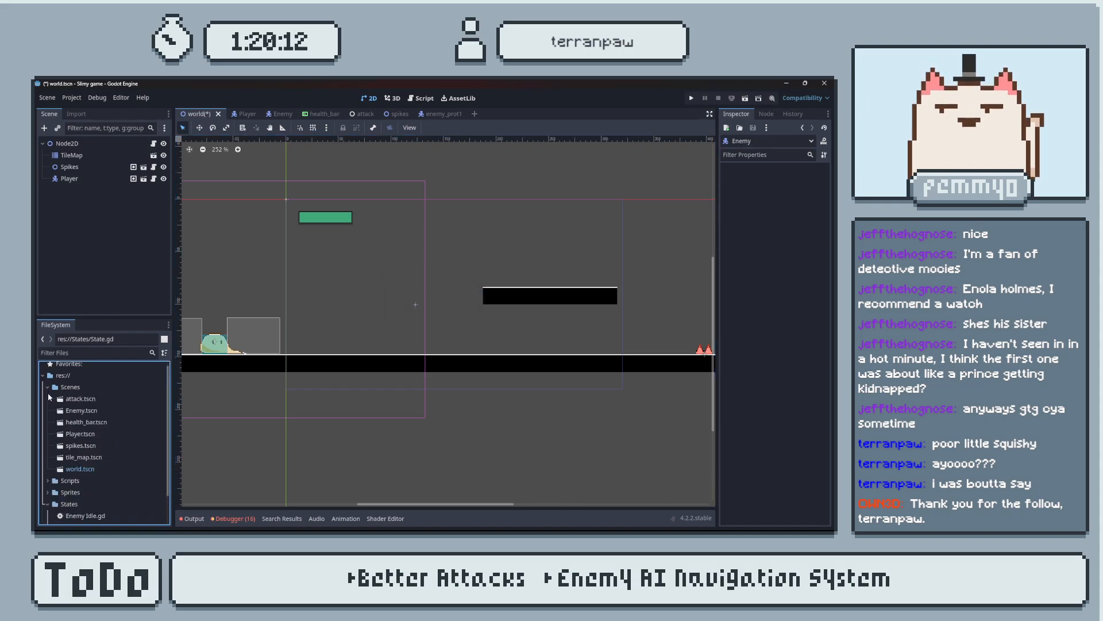
scroll(101, 448, down, 2)
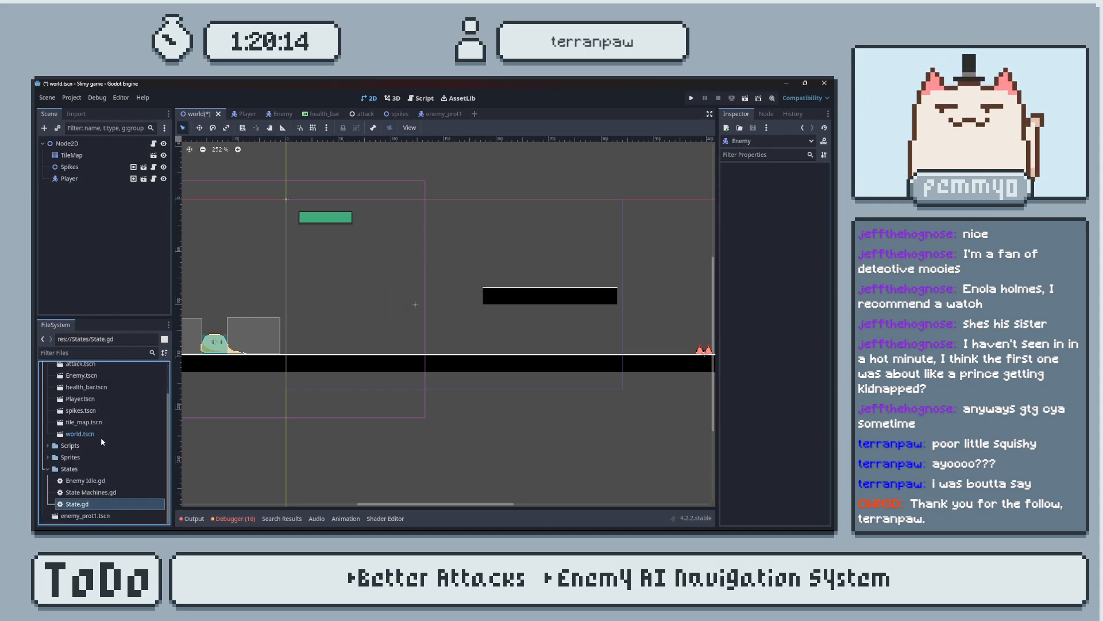
drag(88, 517, 411, 350)
scroll(413, 357, up, 6)
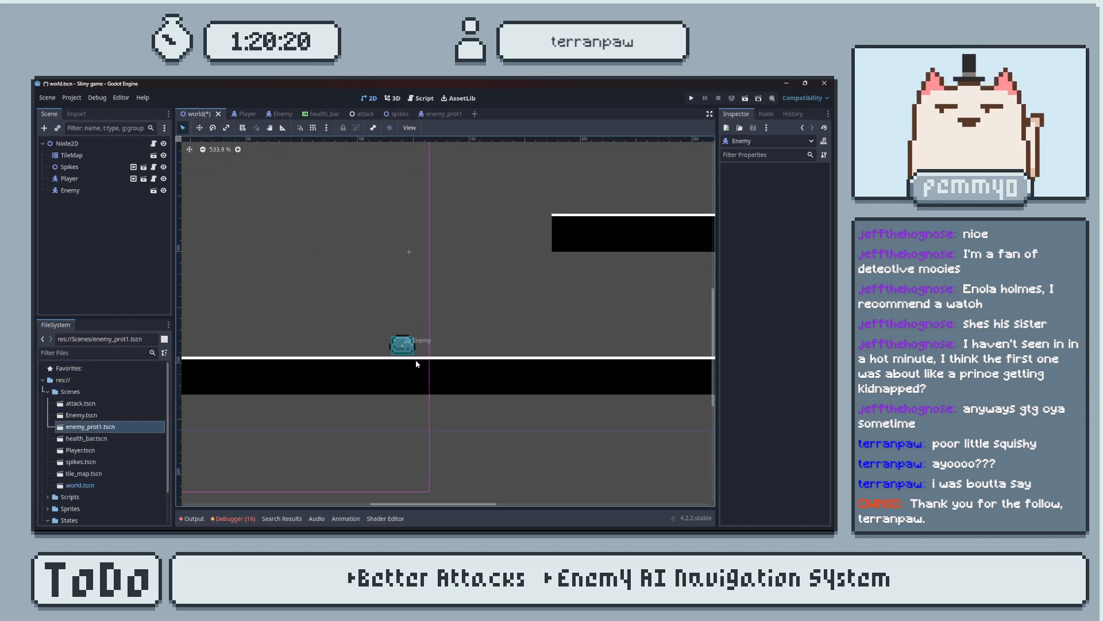
scroll(416, 368, up, 1)
middle_drag(414, 367, 451, 367)
drag(429, 329, 428, 335)
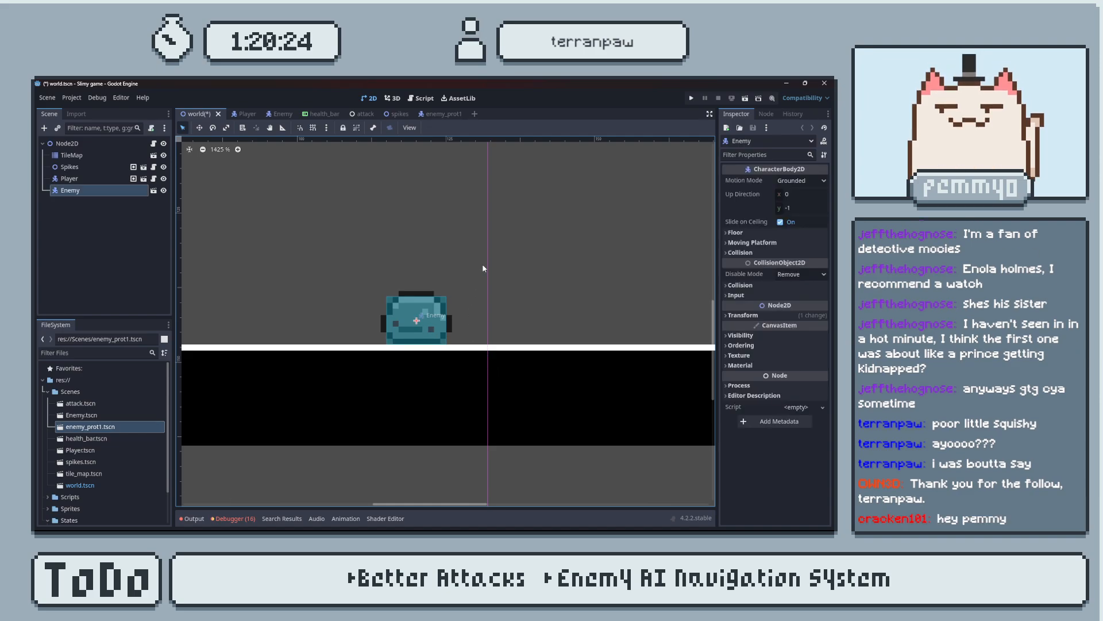
Save the world scene, run the project to check the new enemy, and close the game window.
click(423, 97)
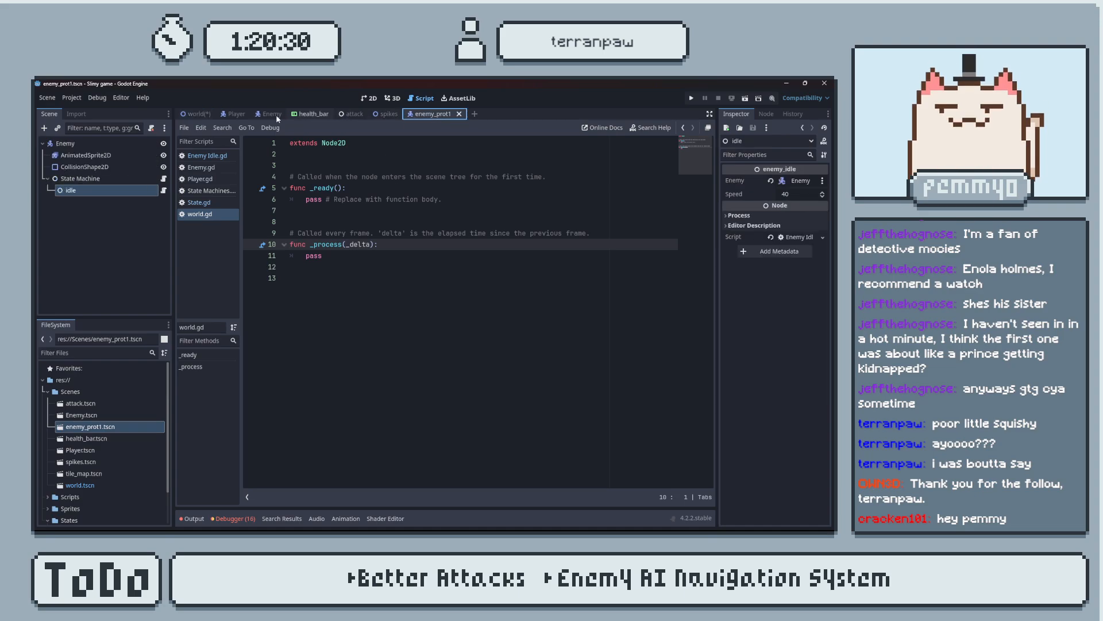
key(ctrl+s)
click(360, 99)
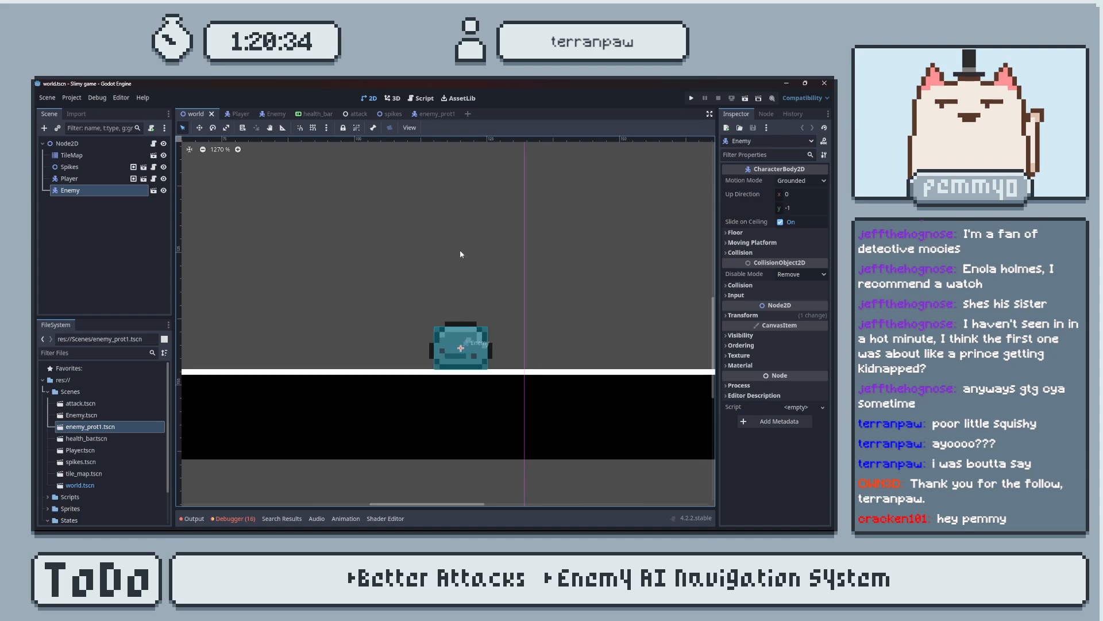
click(691, 99)
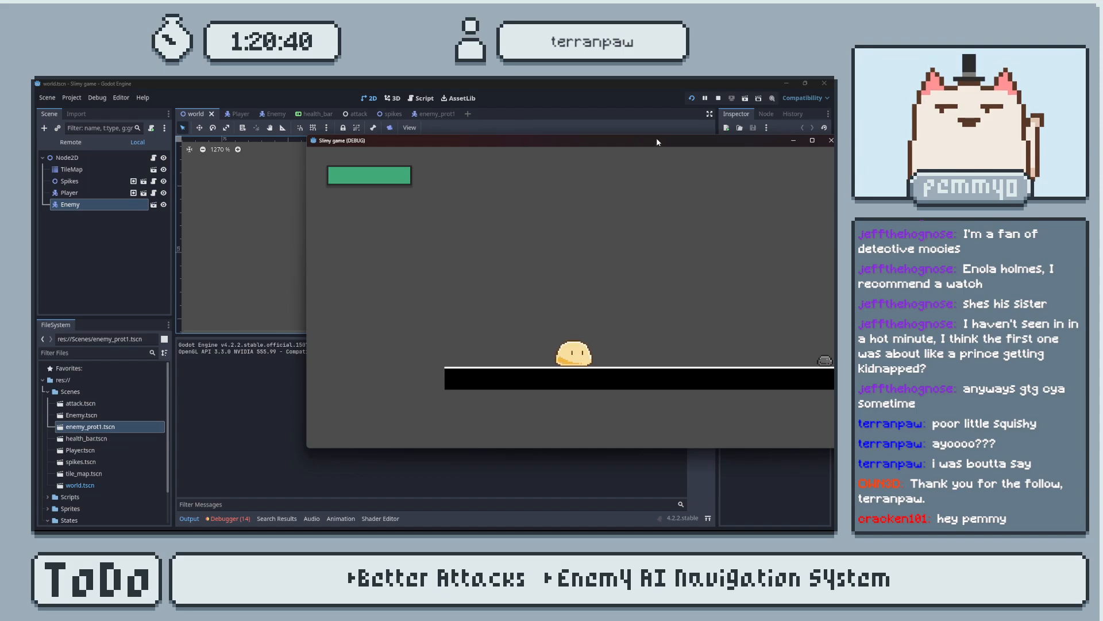
drag(658, 141, 514, 156)
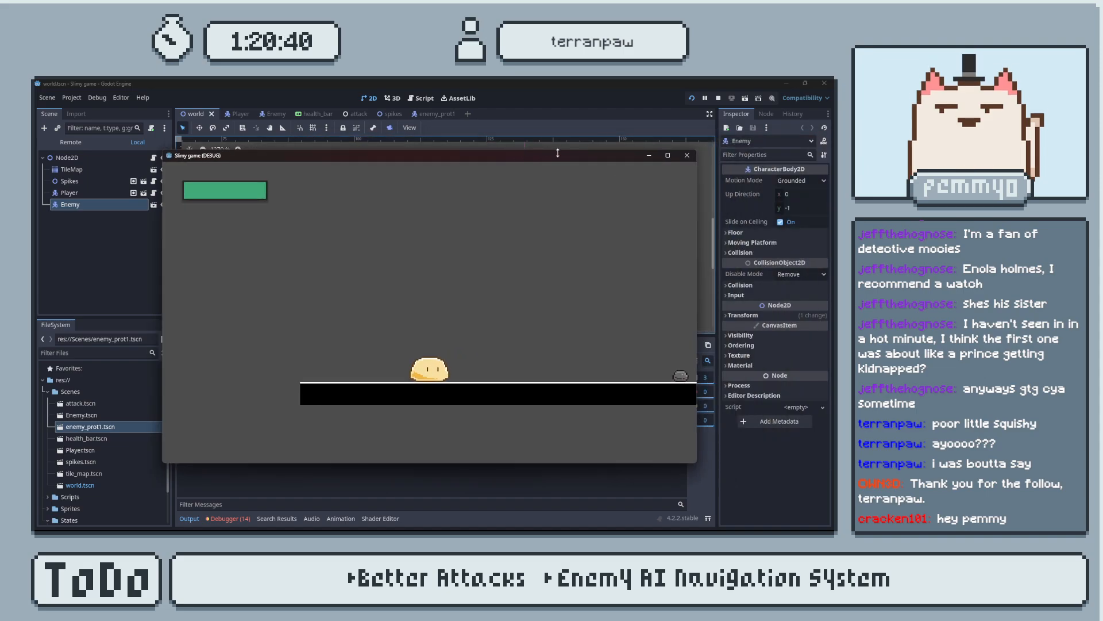
click(686, 156)
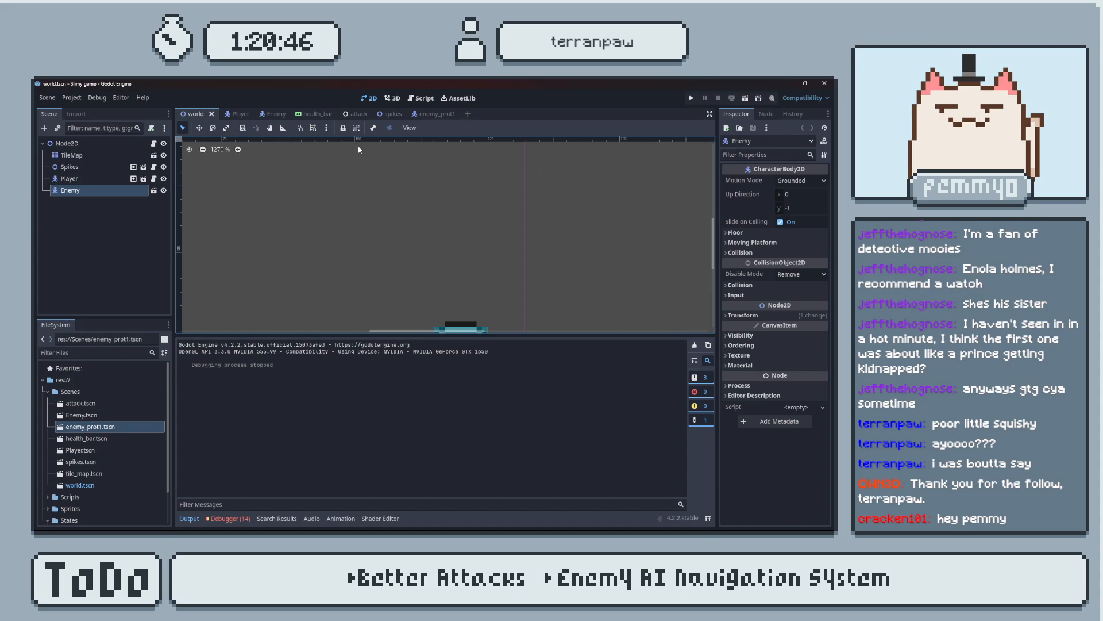
Reopen the Enemy Idle.gd script with the enemy_prot1 scene active and collapse the output log.
click(421, 98)
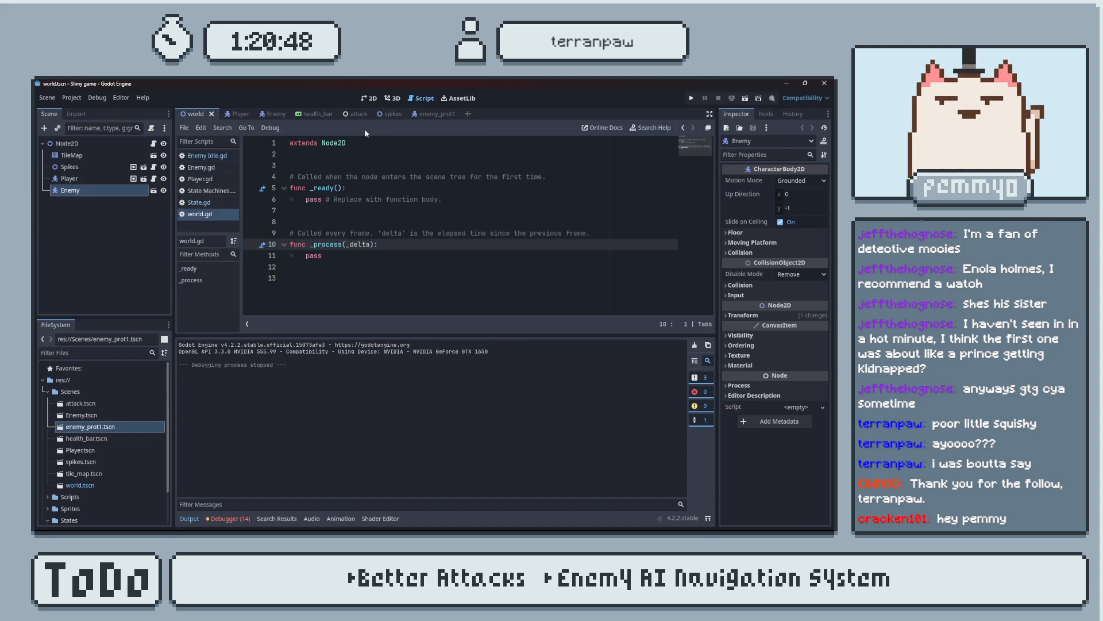
click(426, 113)
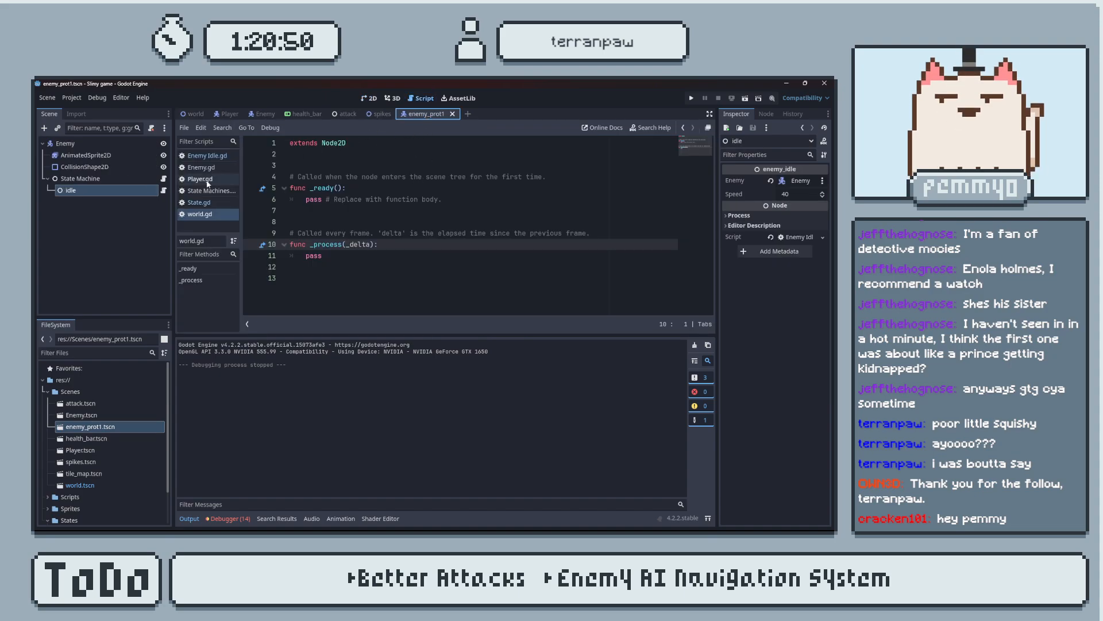
click(203, 156)
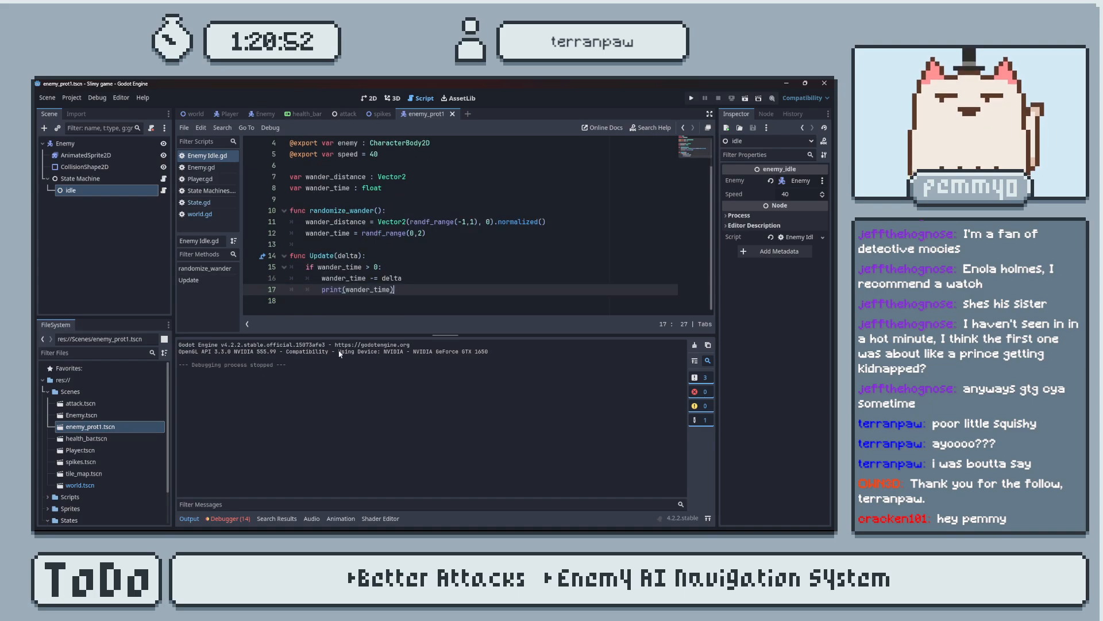
click(189, 518)
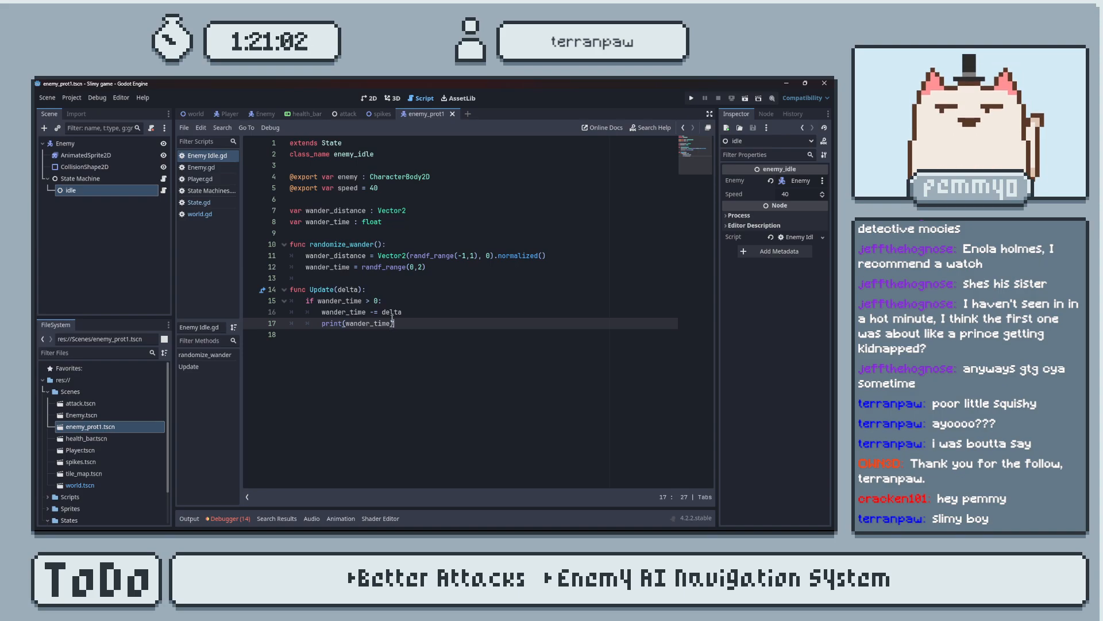
Add a randomize_wander() call as the first line of Update(), above the if wander_time > 0 check.
drag(426, 266, 242, 267)
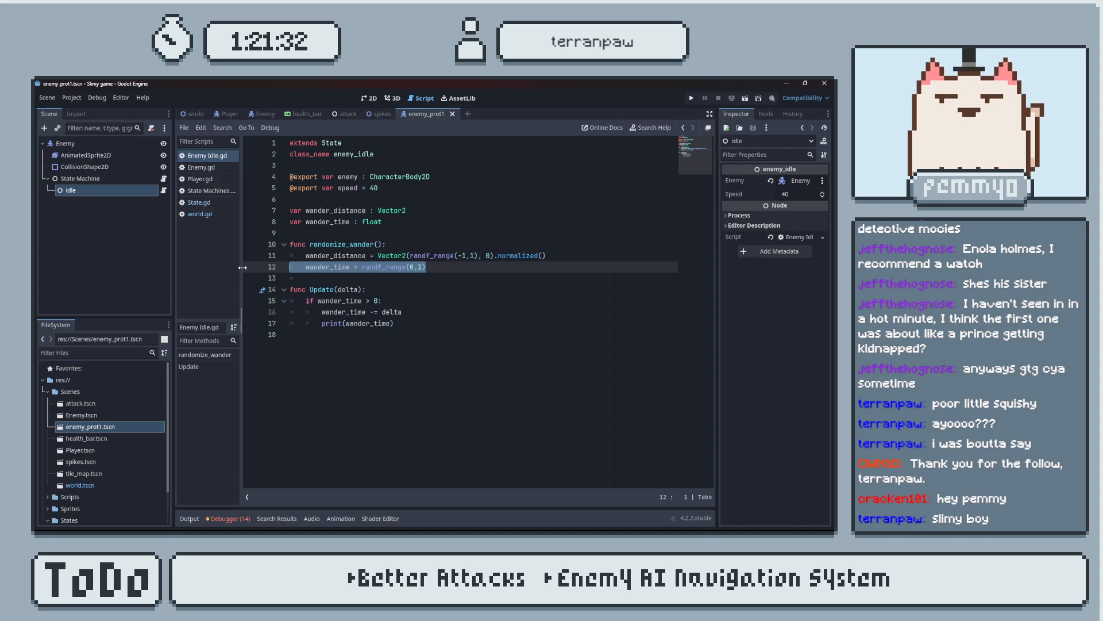
click(438, 275)
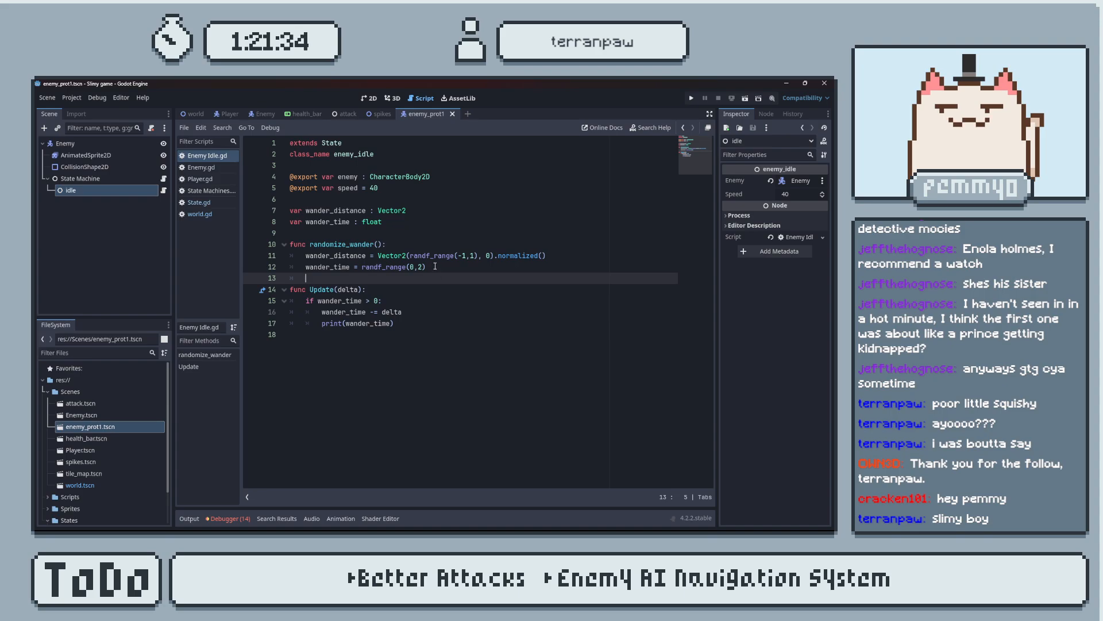
double_click(345, 244)
key(ctrl+c)
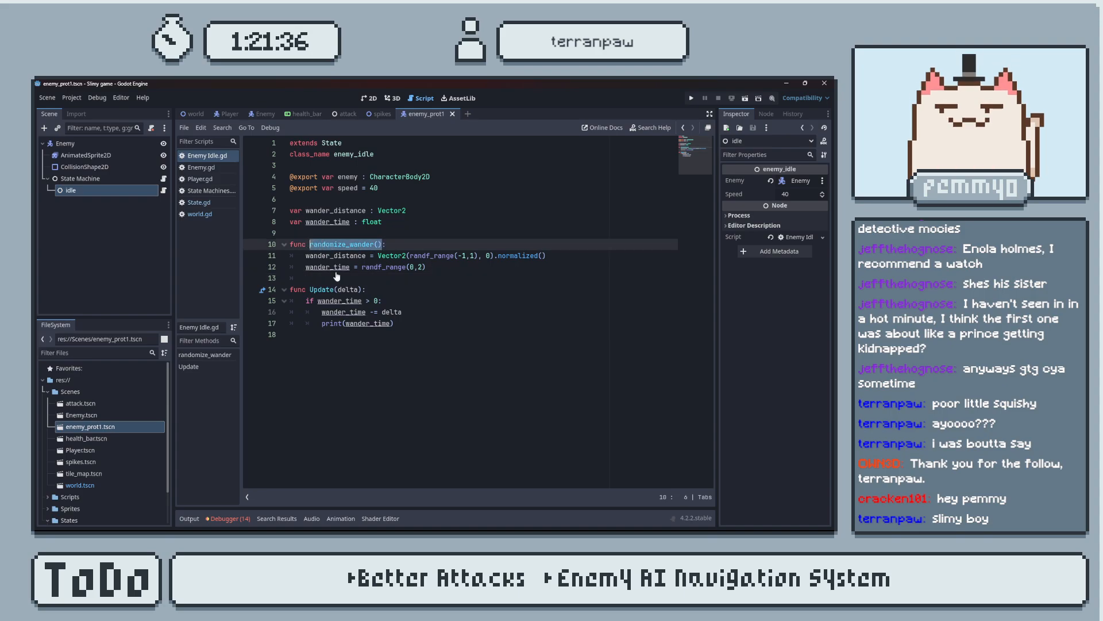
click(372, 290)
key(Return)
key(ctrl+v)
text(())
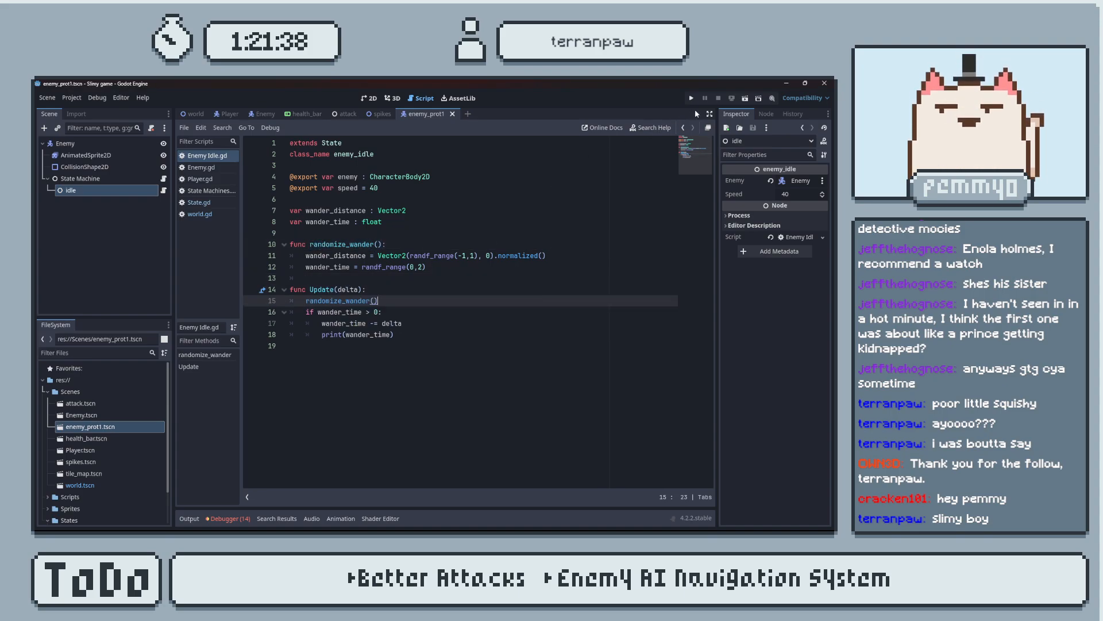
Run the project to check the wander timer output, and close the game window.
click(692, 98)
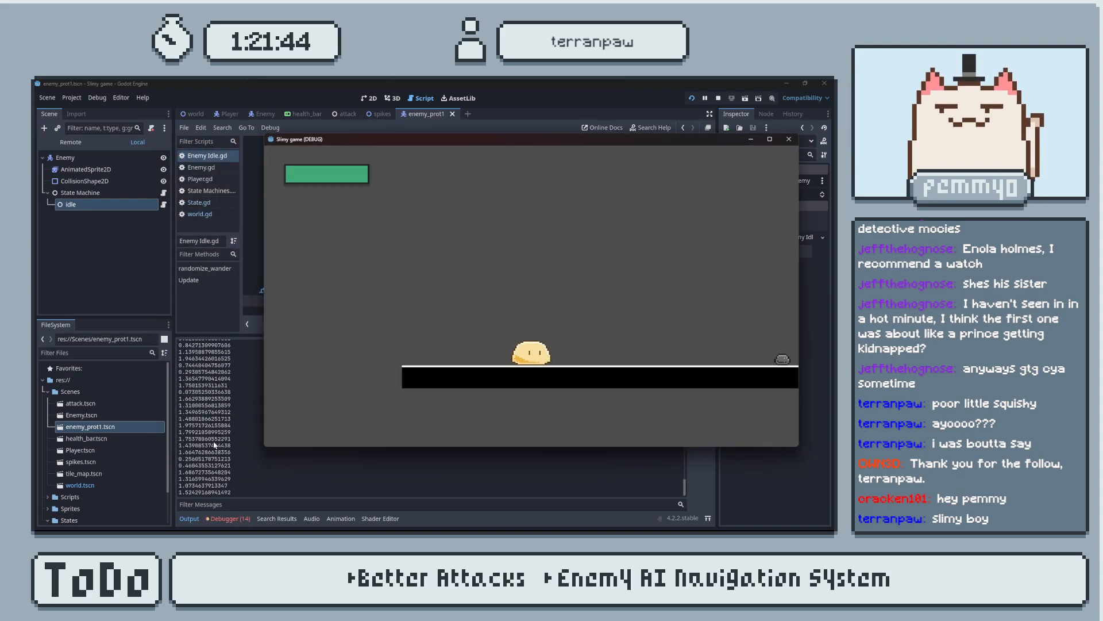
click(788, 140)
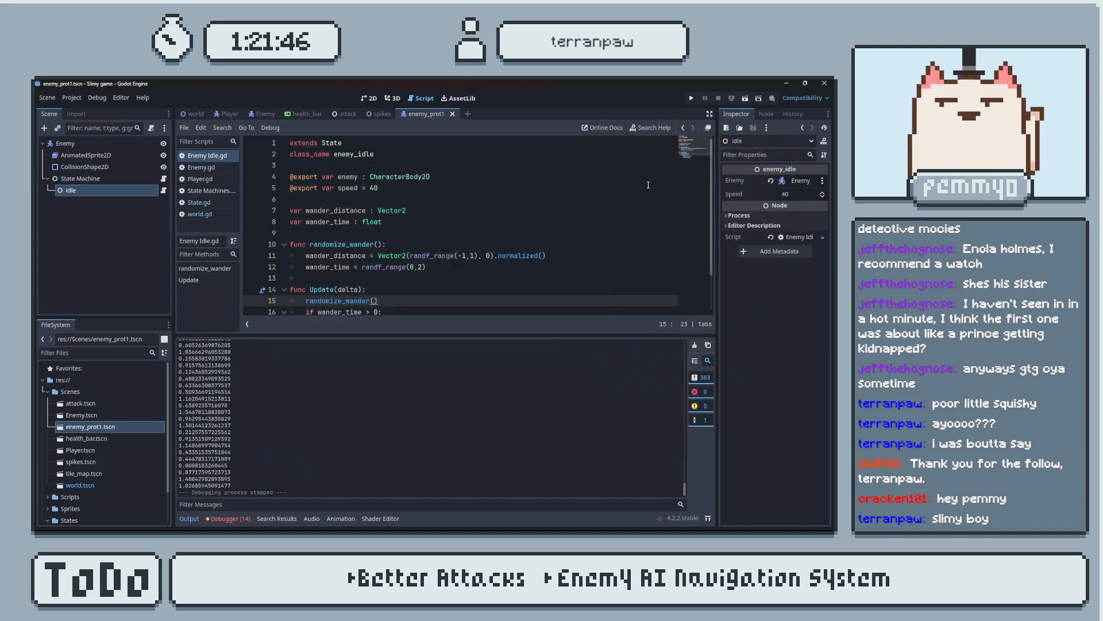
Set the wander_time random range to randf_range(0,3), test-run the project again, and collapse the output log.
click(418, 266)
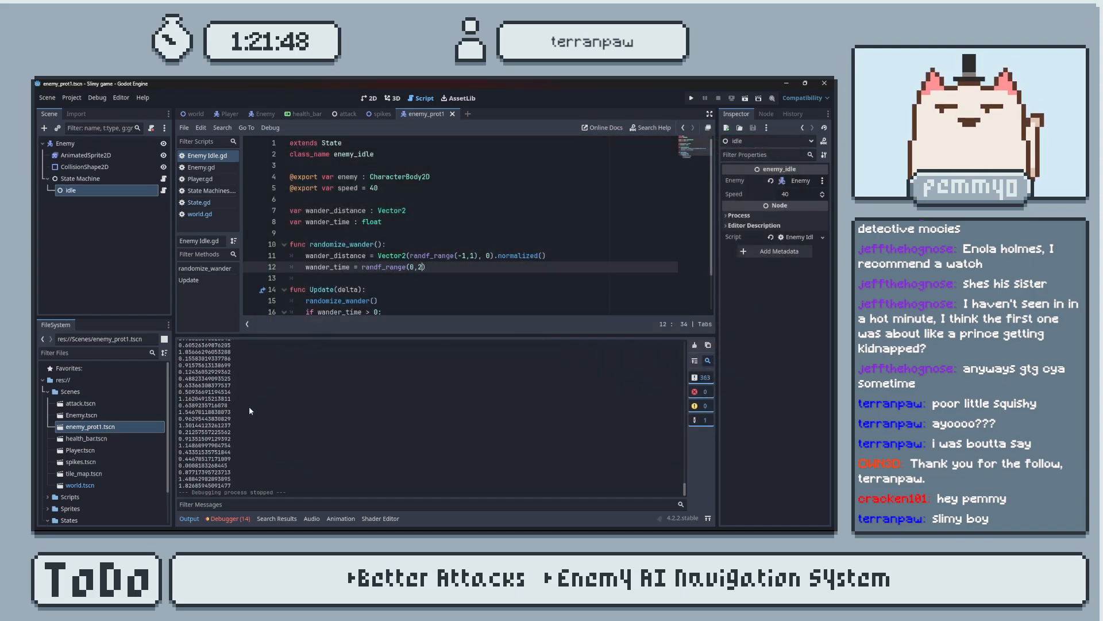
text(3)
click(691, 99)
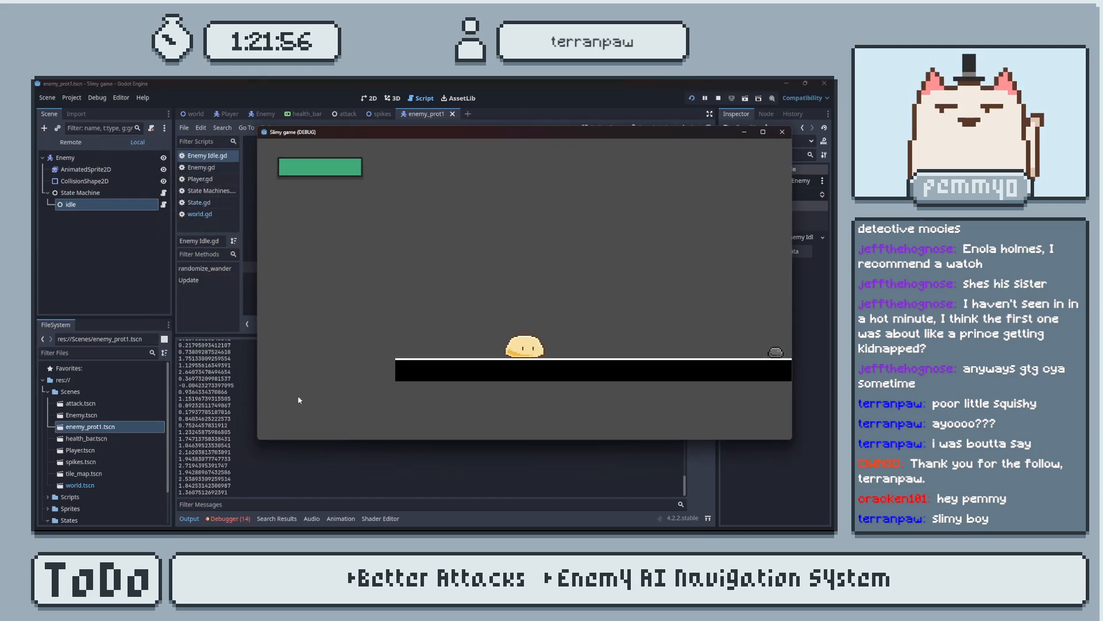
click(782, 131)
scroll(402, 312, down, 2)
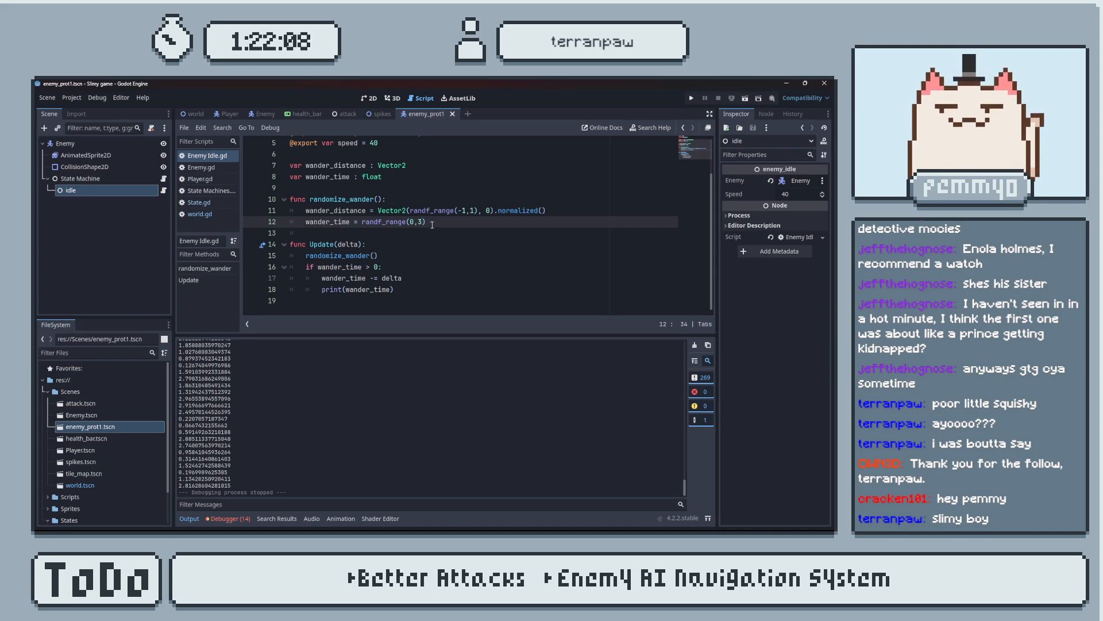
click(185, 519)
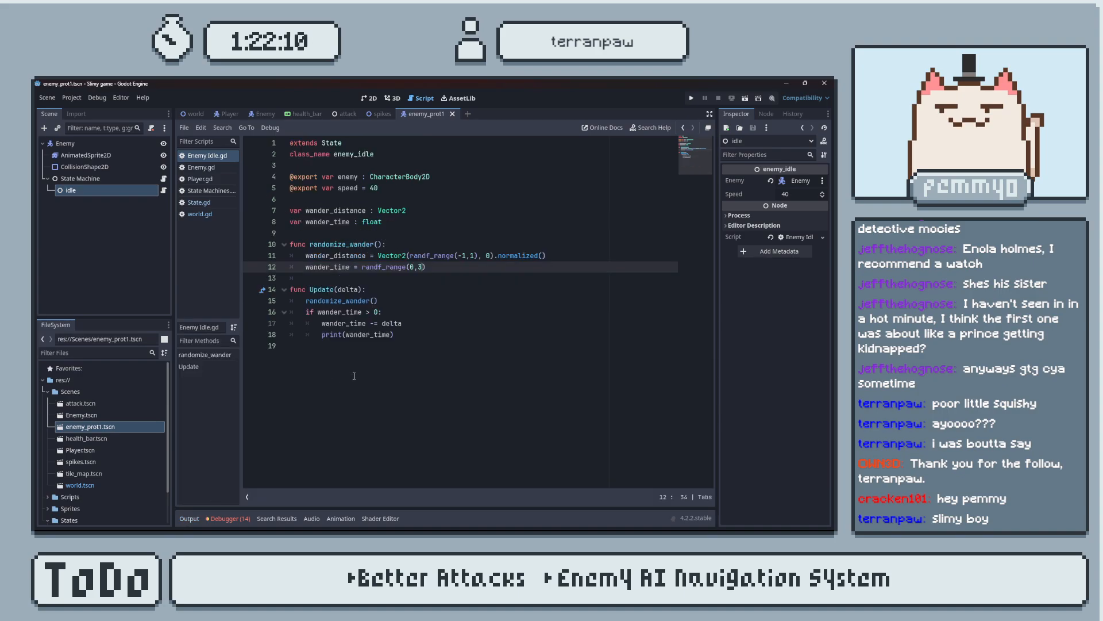
Check the idle script in the tutorial video in the browser, and delete the randomize_wander() call from Update() in Godot.
click(413, 337)
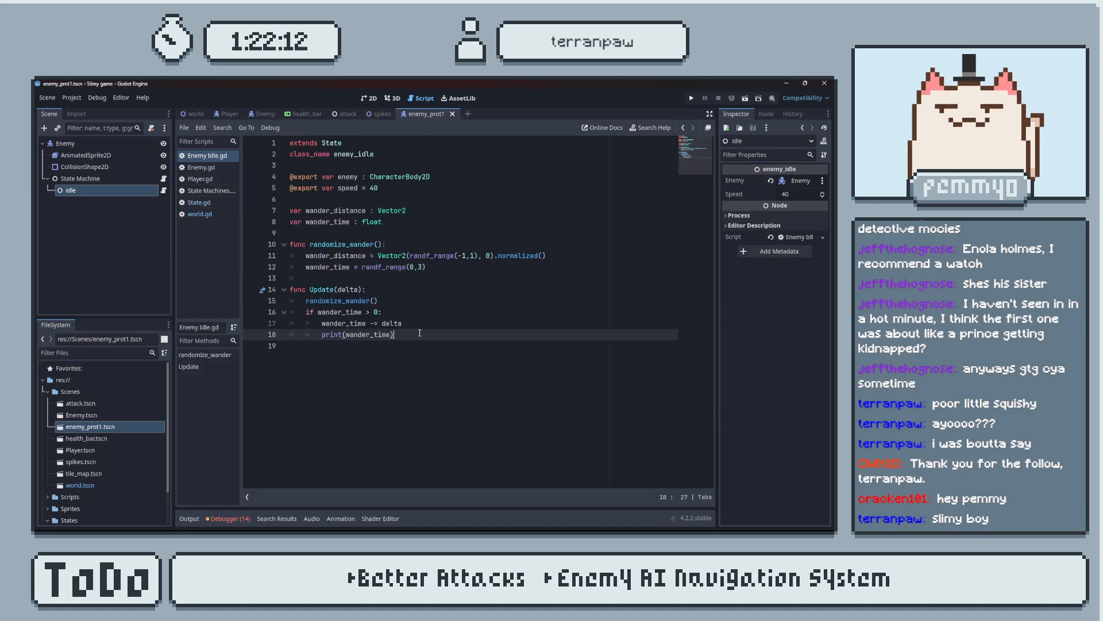
key(alt+Tab)
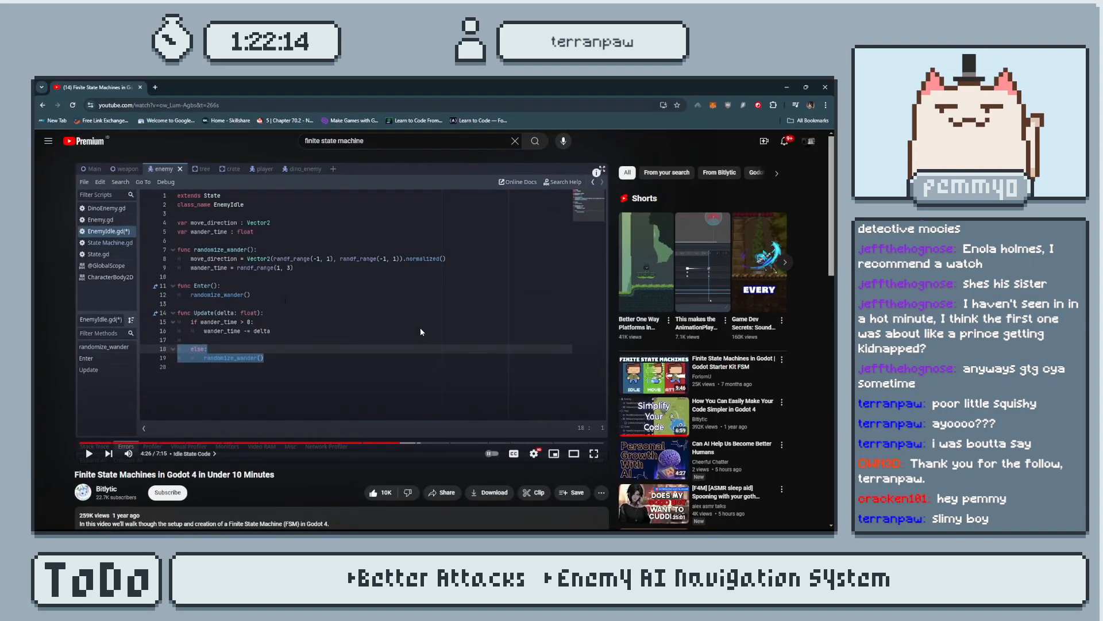
click(786, 85)
drag(397, 301, 395, 290)
key(BackSpace)
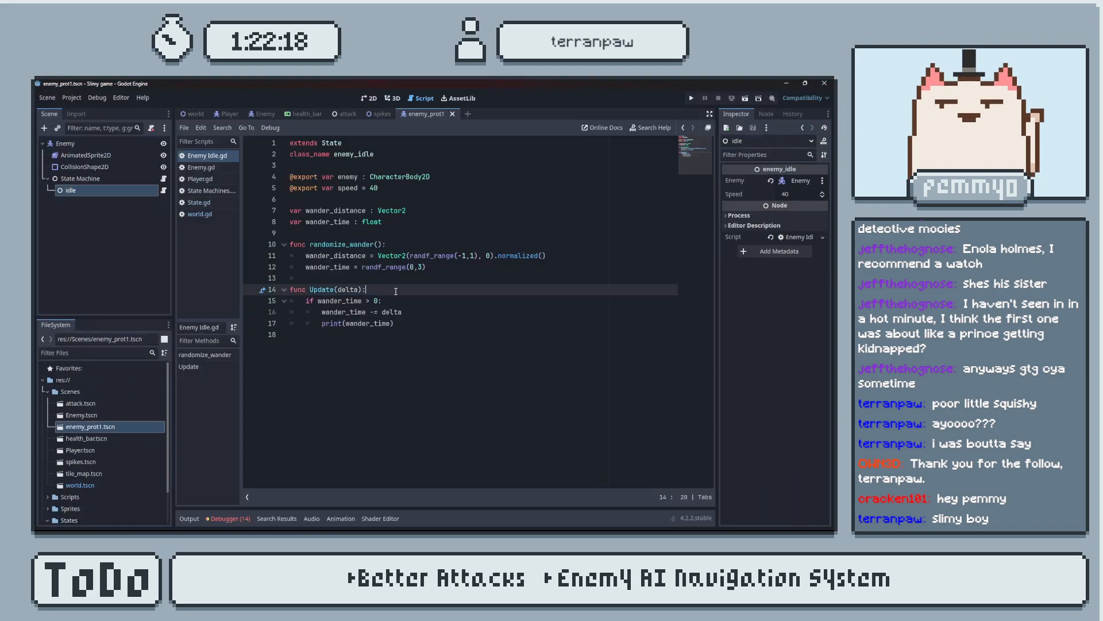
click(407, 326)
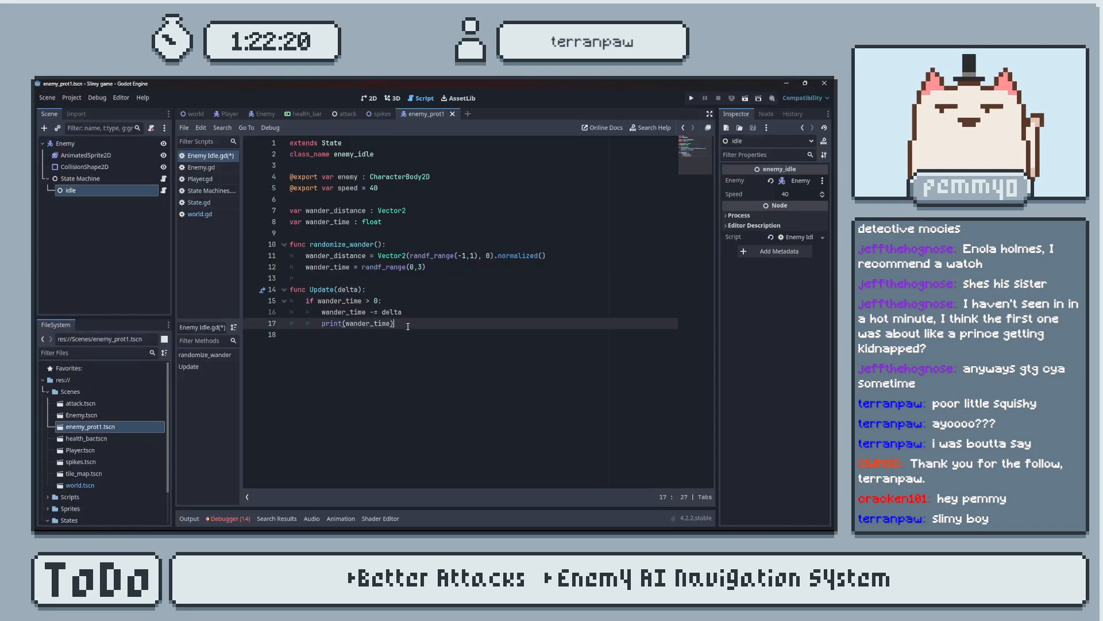
Insert a new line between randomize_wander() and Update() and begin a function declaration there with func.
click(378, 279)
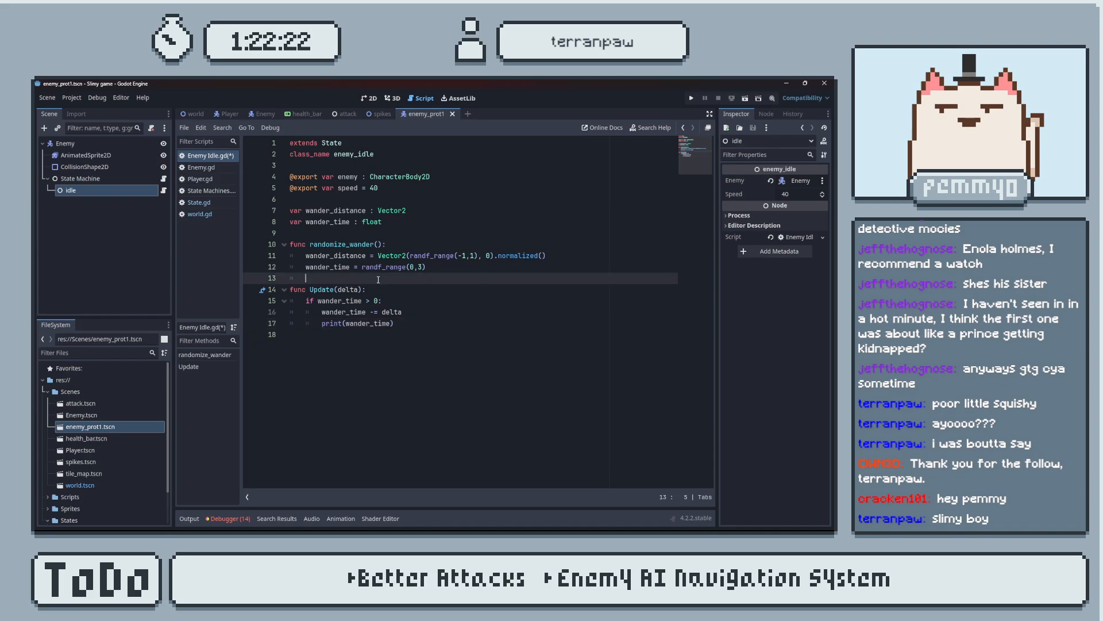
key(Return)
key(BackSpace)
key(Return)
key(Up)
text(func)
Review State.gd, Enemy.gd and the State Machines script for how the state functions are defined and called.
click(237, 203)
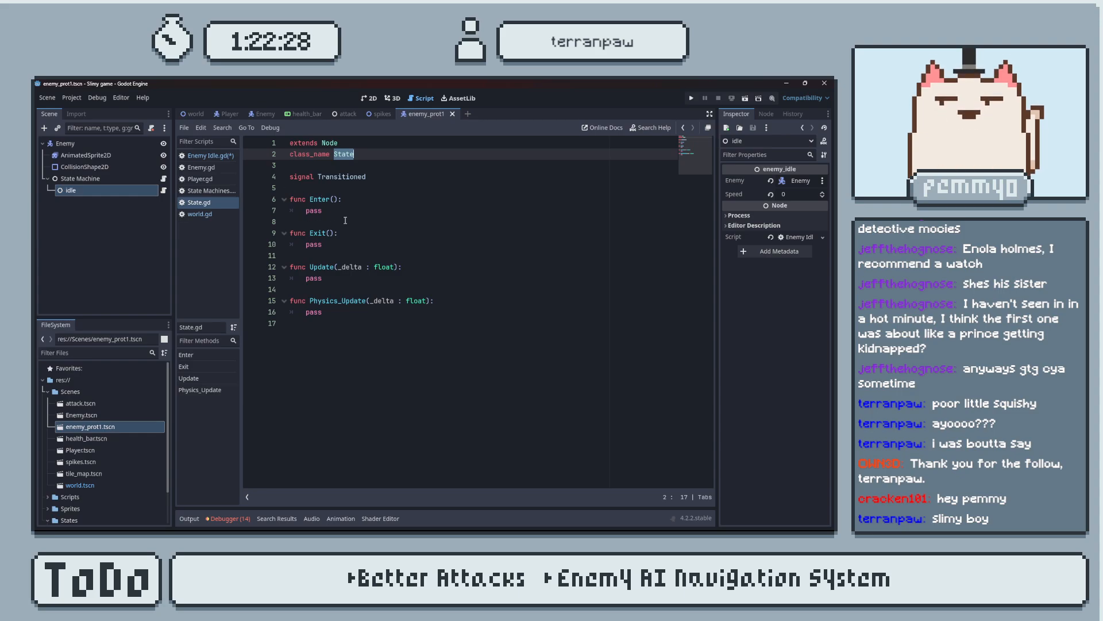
click(217, 167)
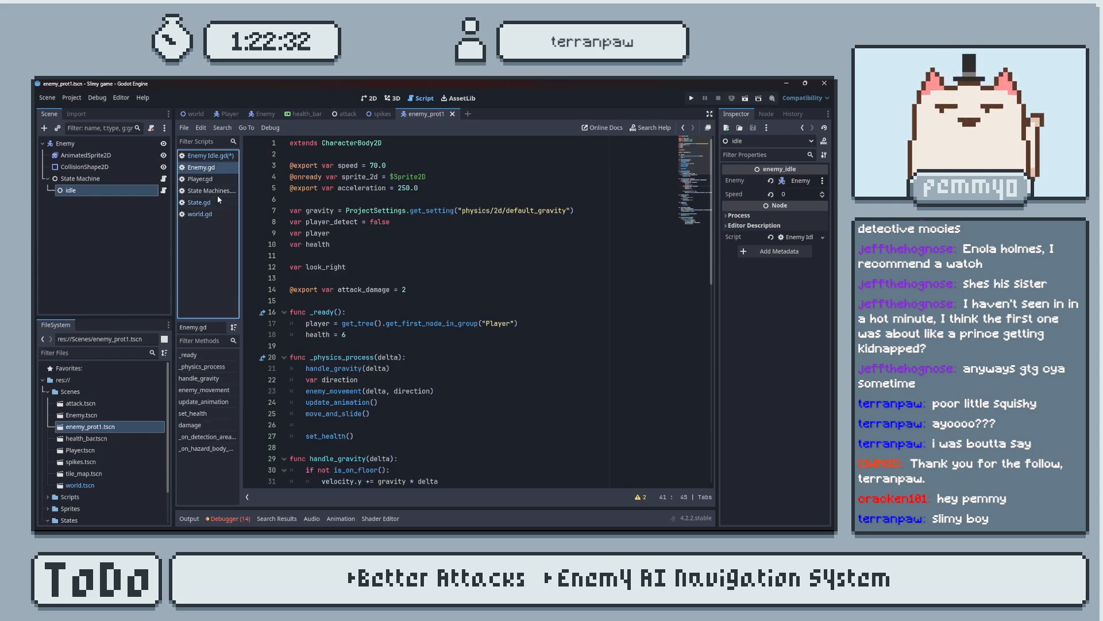
click(217, 192)
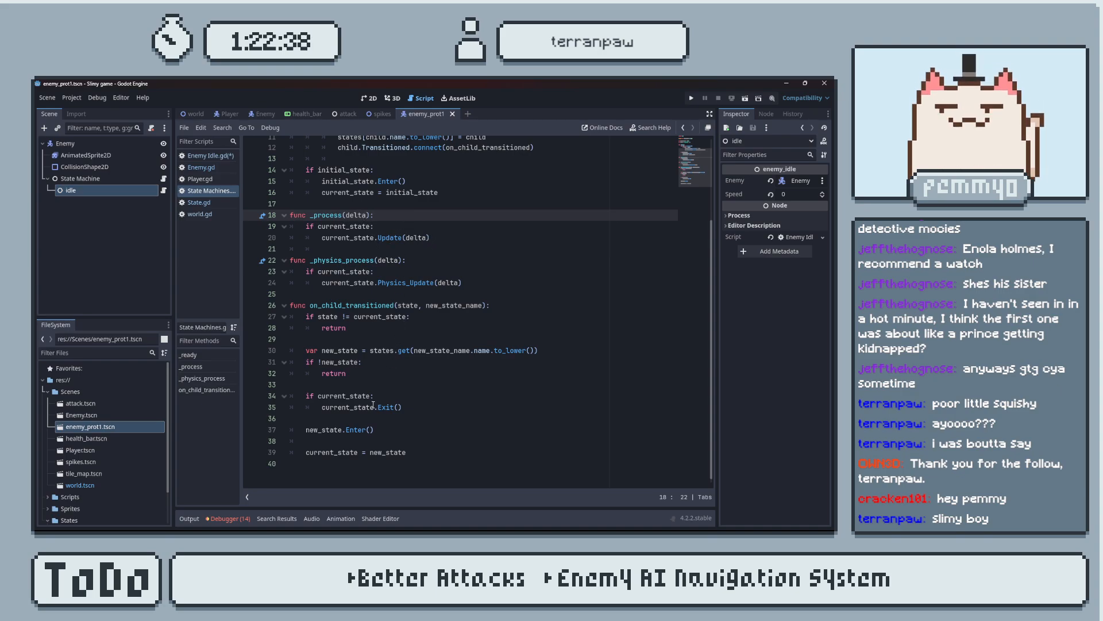
scroll(373, 308, up, 4)
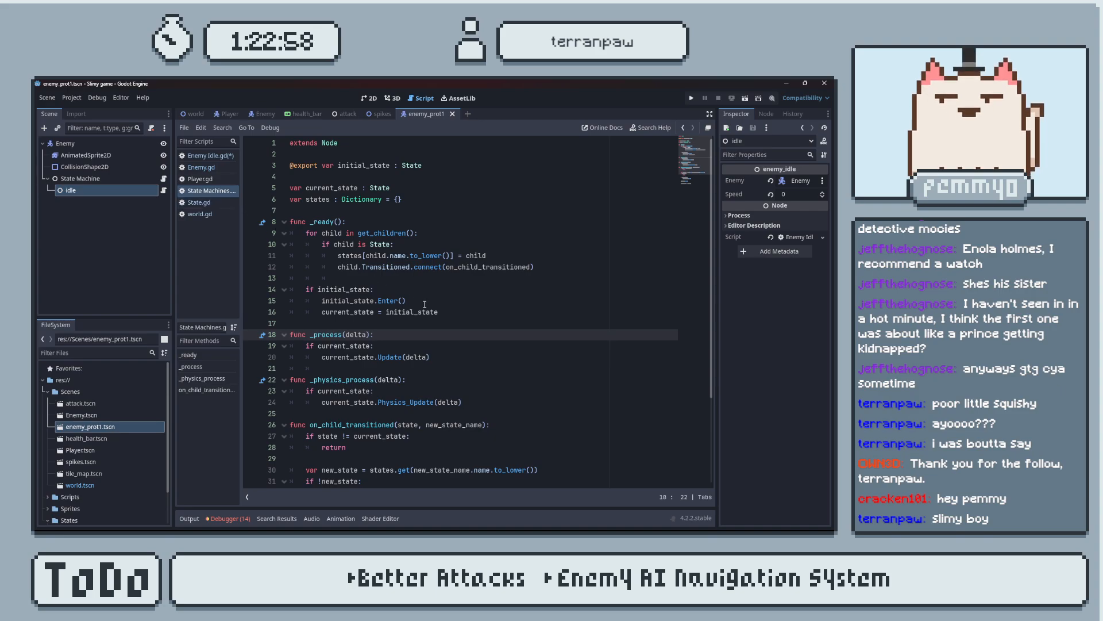
scroll(438, 294, down, 2)
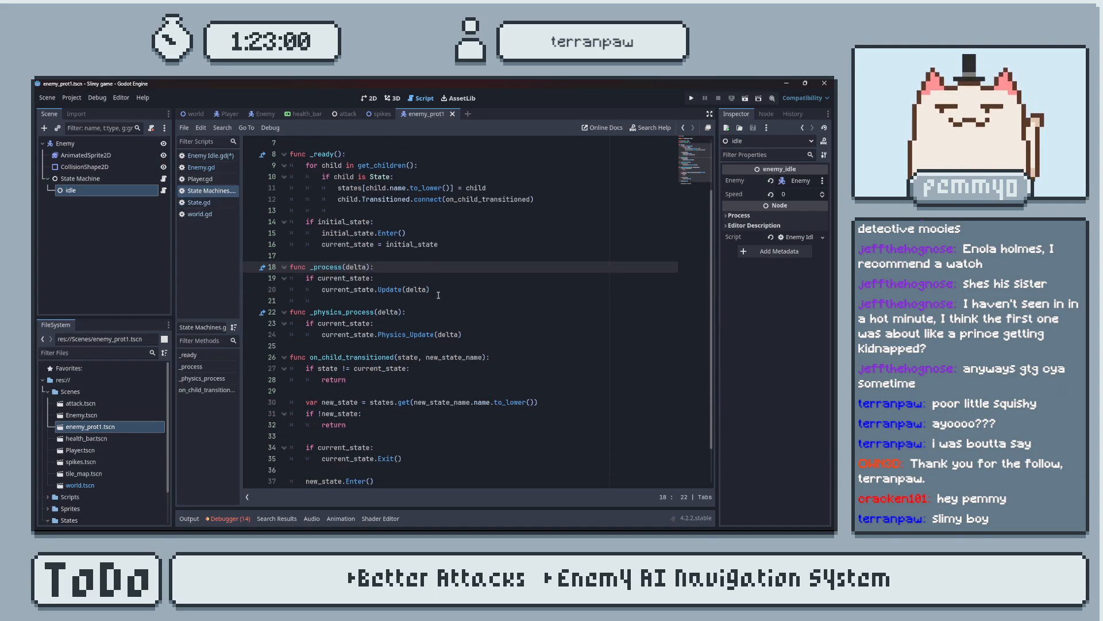
scroll(439, 295, up, 2)
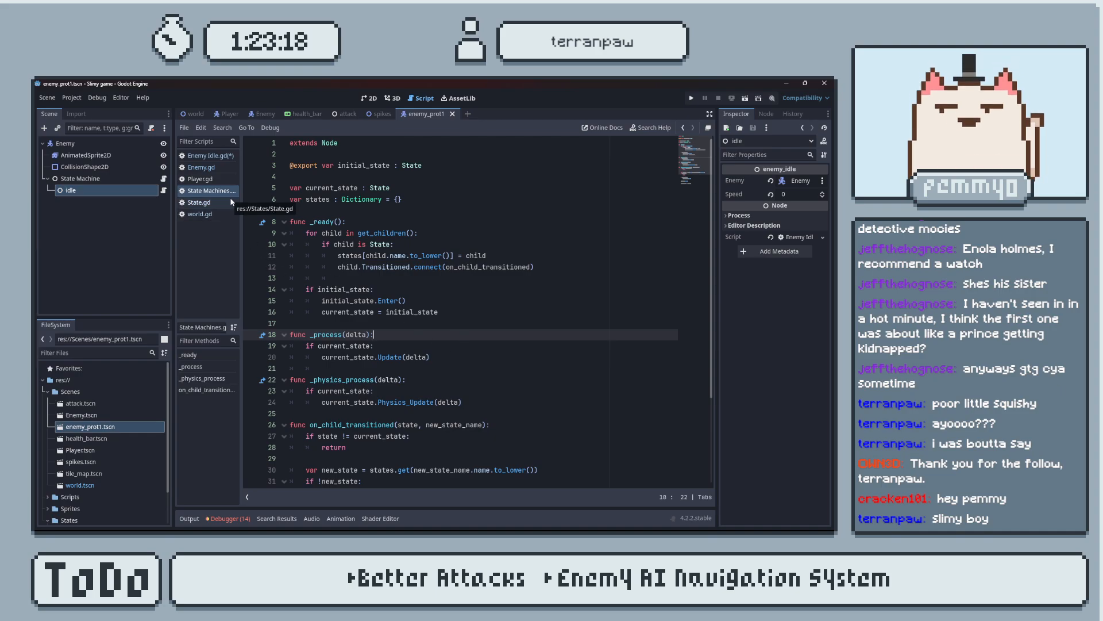
Complete the new declaration in Enemy Idle.gd as func Enter(): and call randomize_wander() in its body.
click(207, 156)
text(Enter())
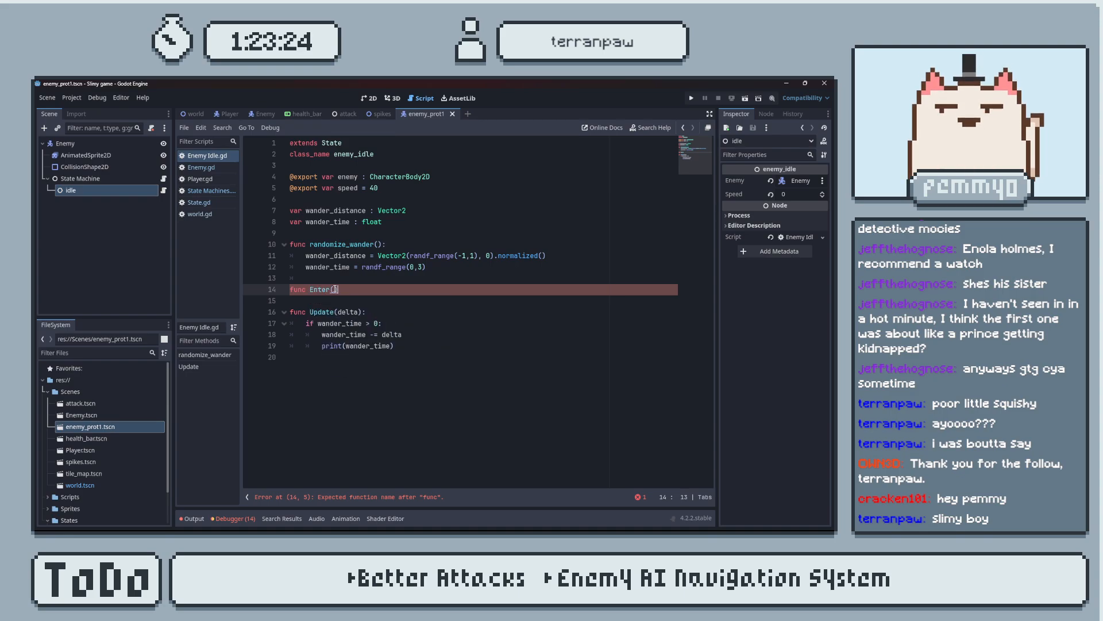
text(:)
key(Return)
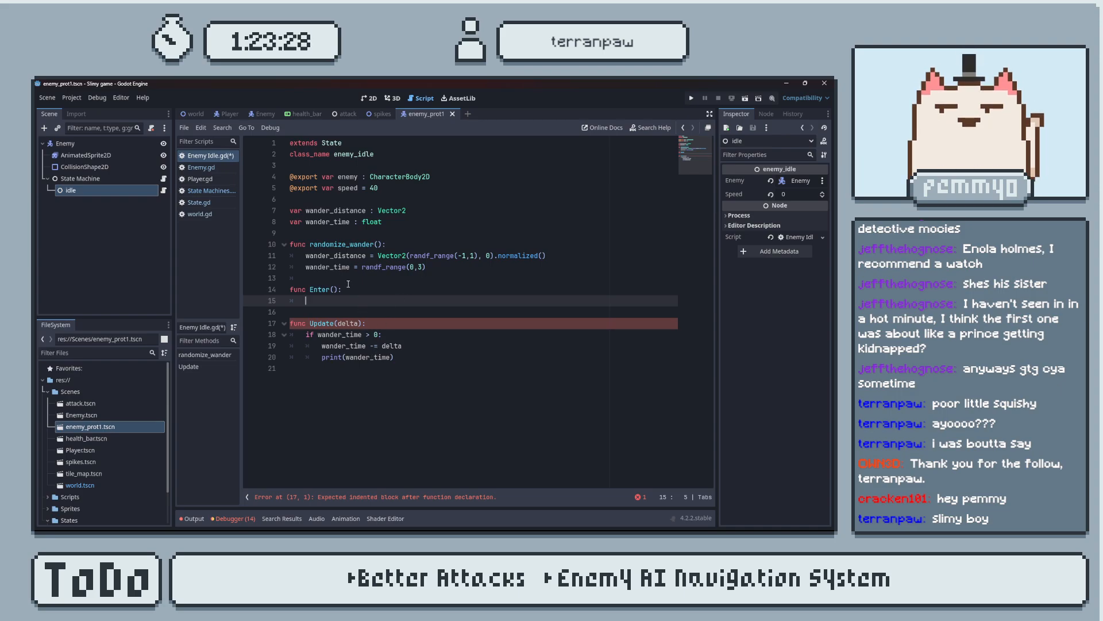
drag(382, 244, 310, 245)
key(ctrl+c)
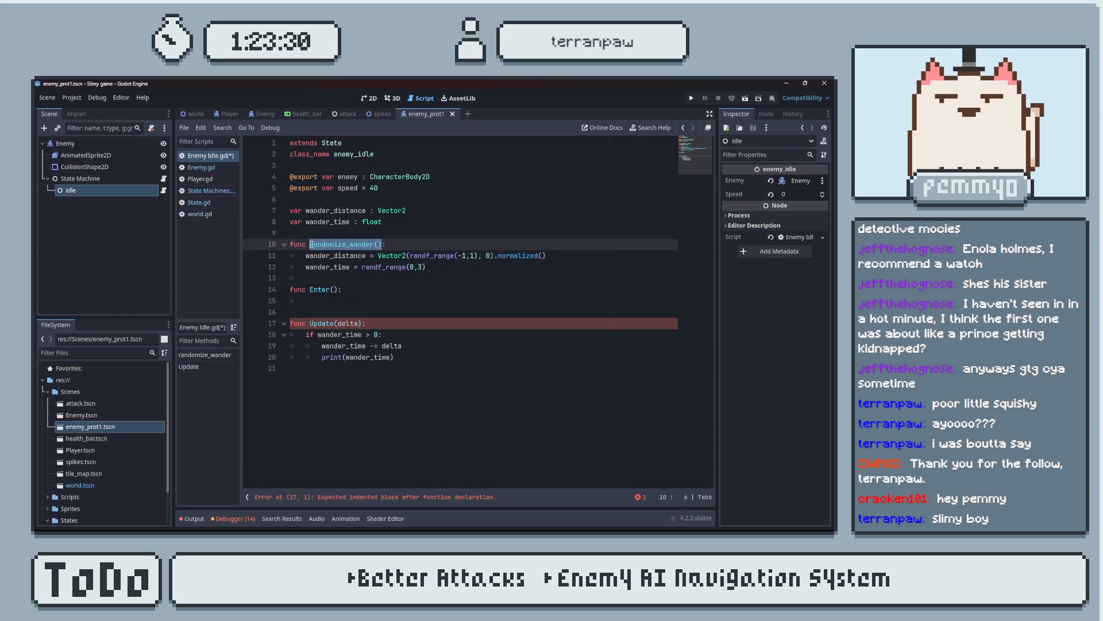
click(340, 300)
key(ctrl+v)
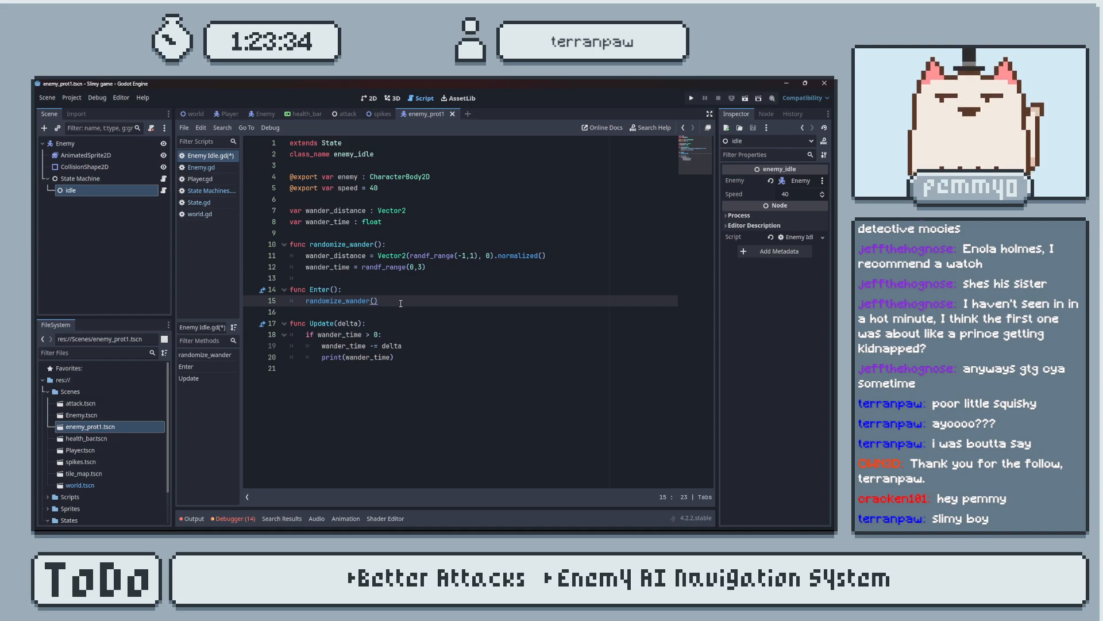
Declare func Physics_Update(delta): below the Update() function.
click(441, 359)
key(Return)
key(Return)
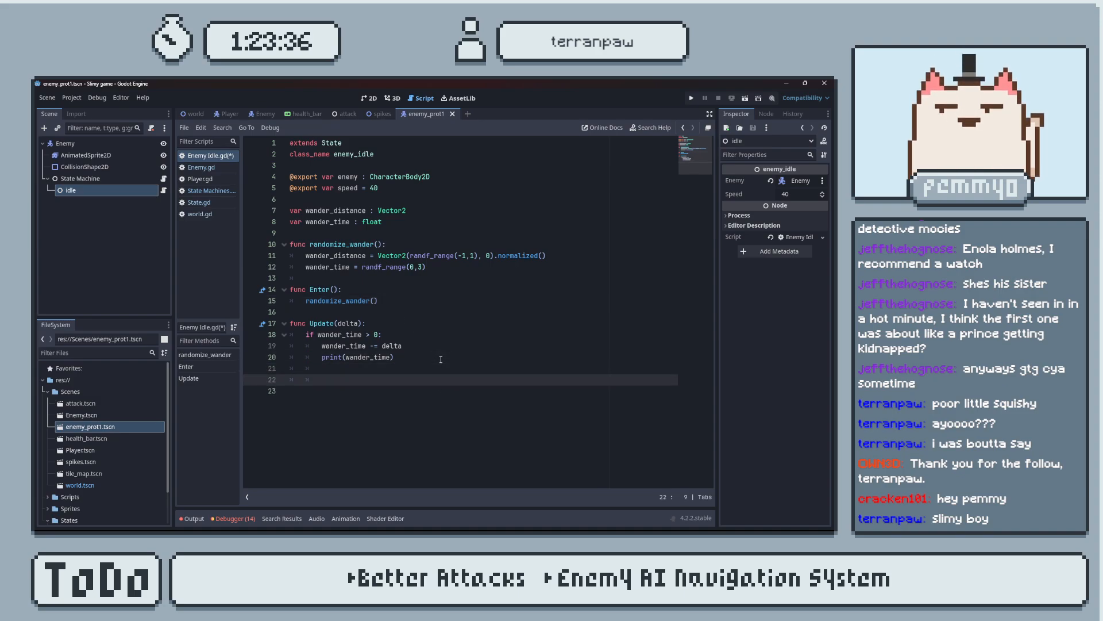
text(func Physics_)
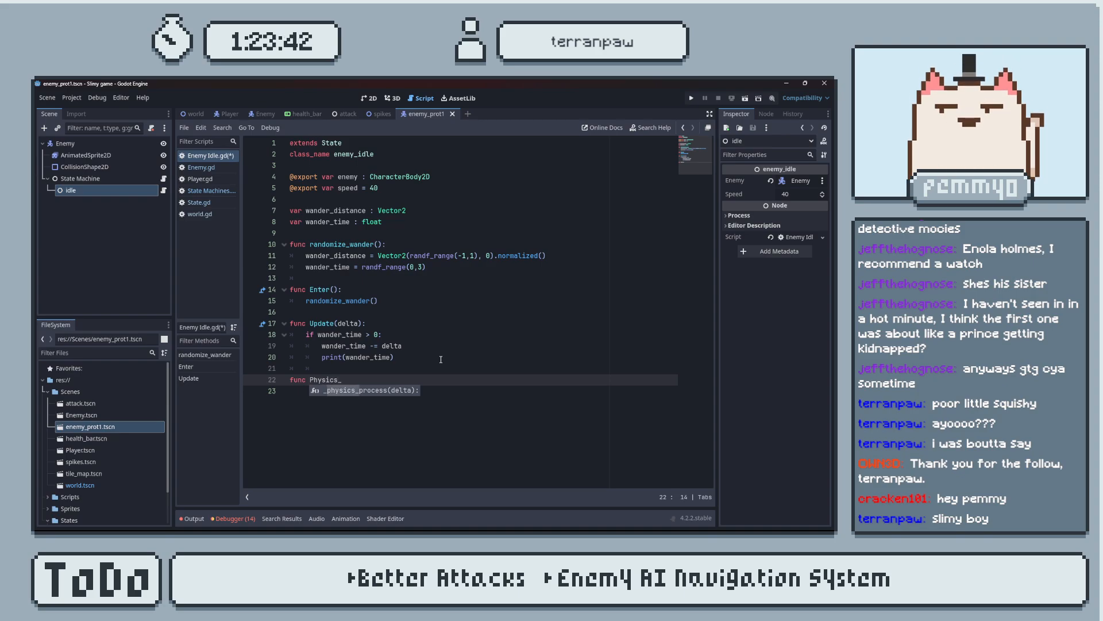
text(Update)
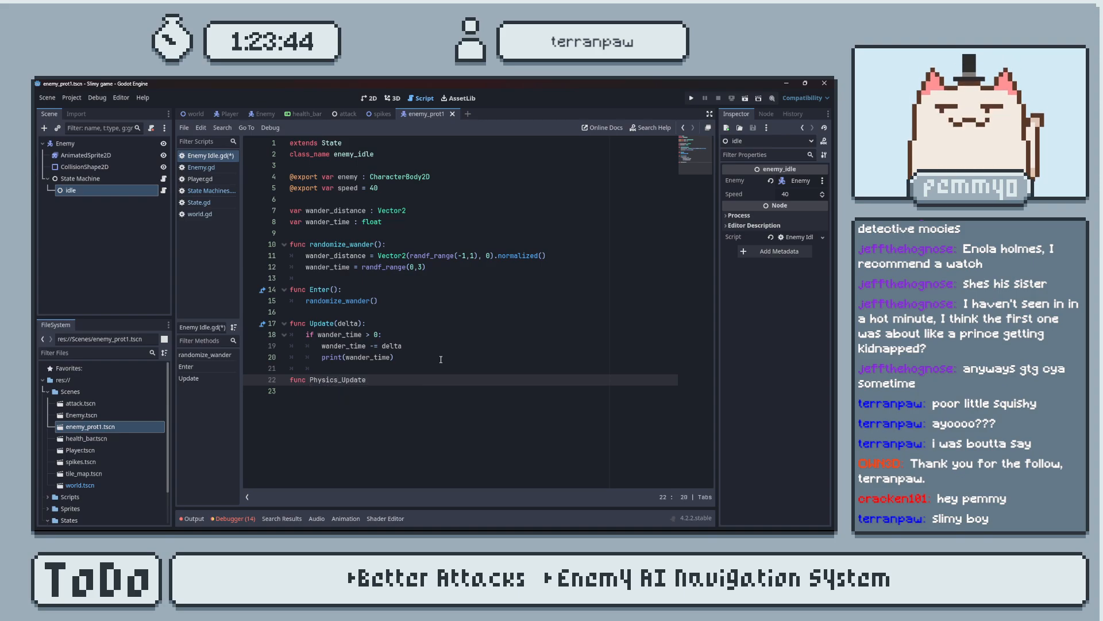
text((delta):)
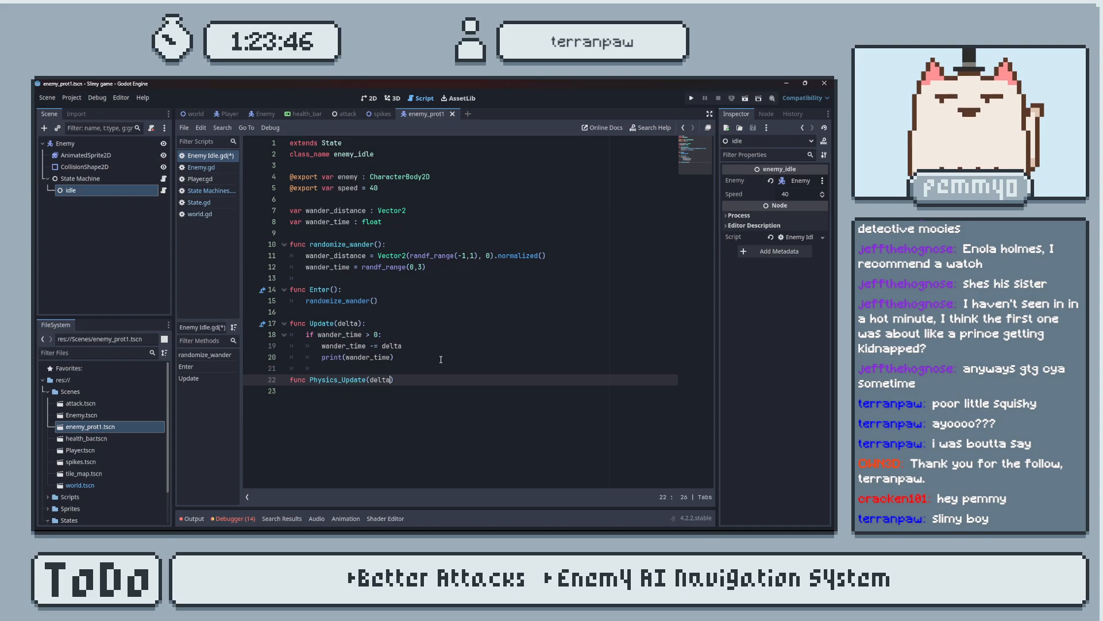
Check the Physics_Update signature in State.gd, save the idle script, and give Physics_Update(delta) a pass body.
click(212, 203)
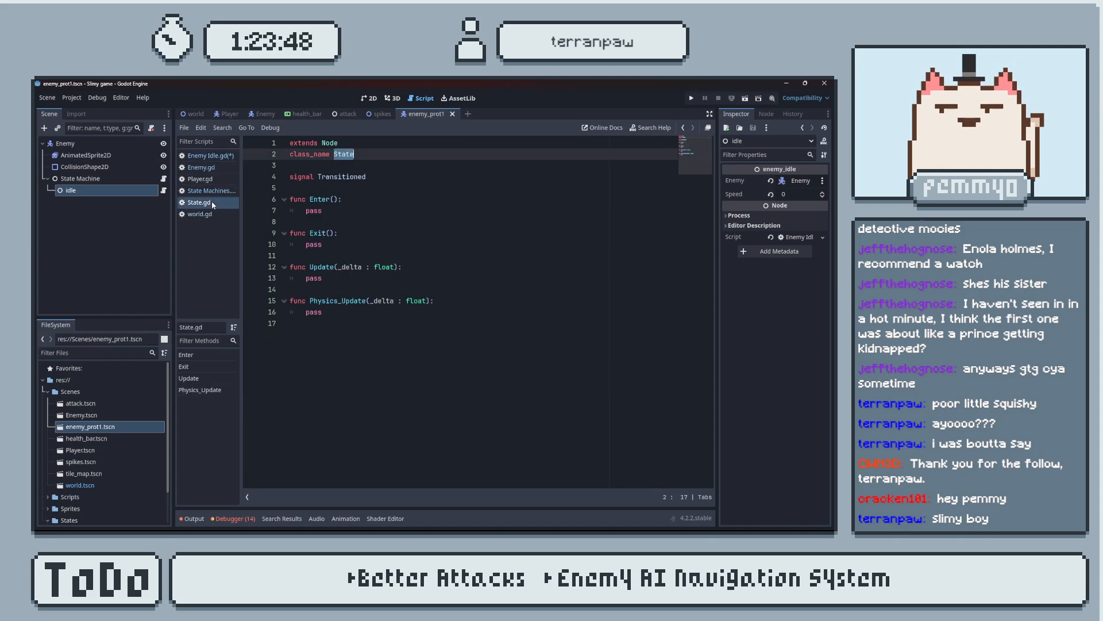
click(207, 156)
key(ctrl+s)
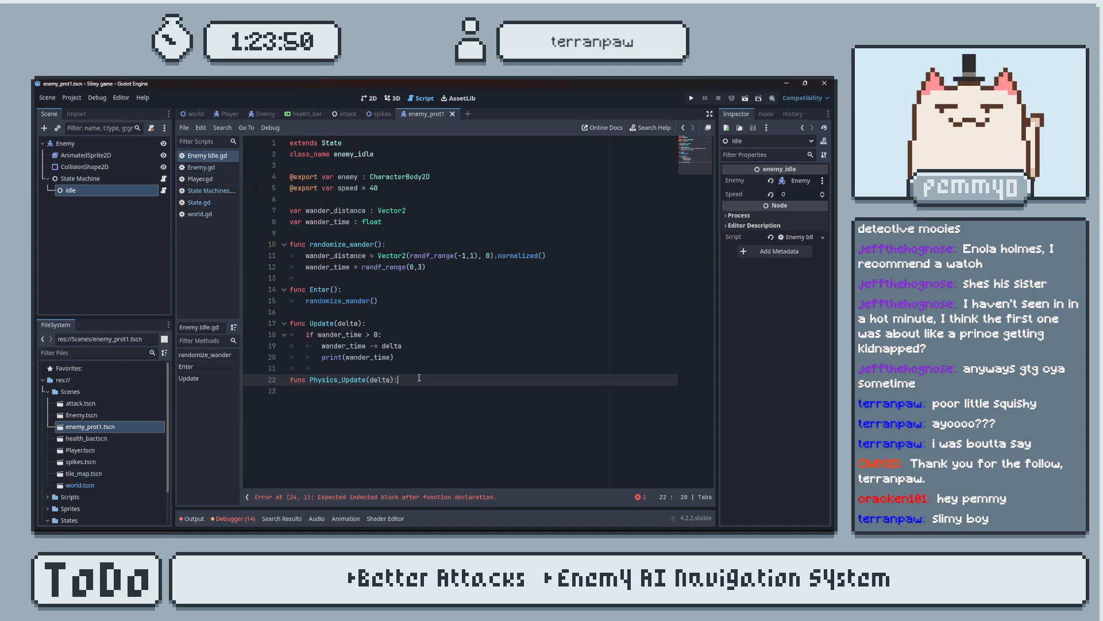
key(Return)
text(pass)
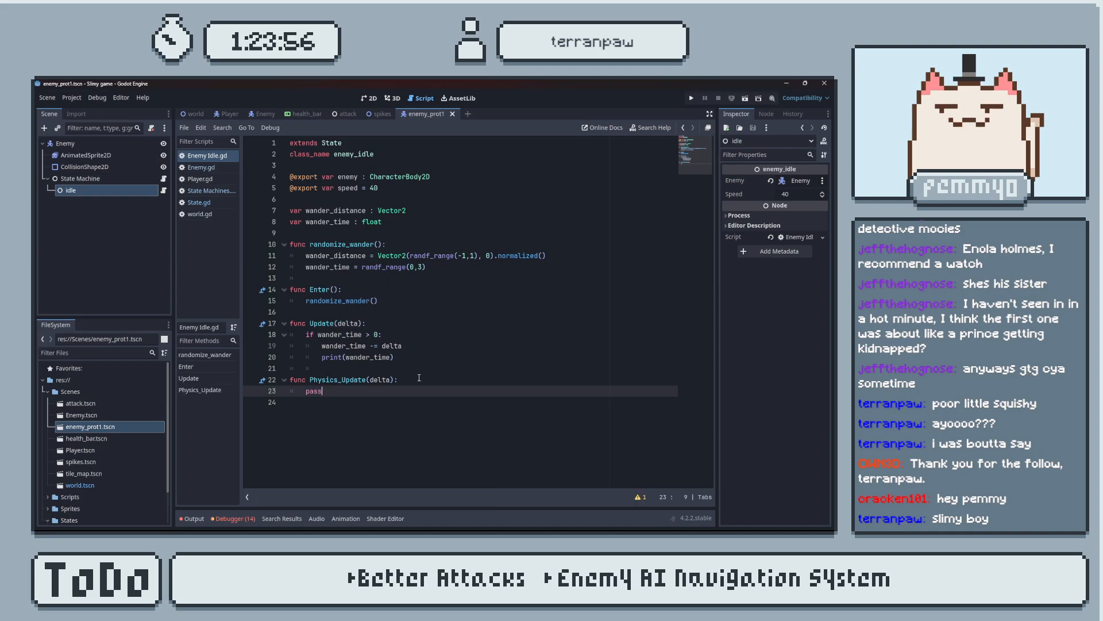
Following the tutorial video, add an else: branch to the wander_time check in Update() that calls randomize_wander().
key(alt+Tab)
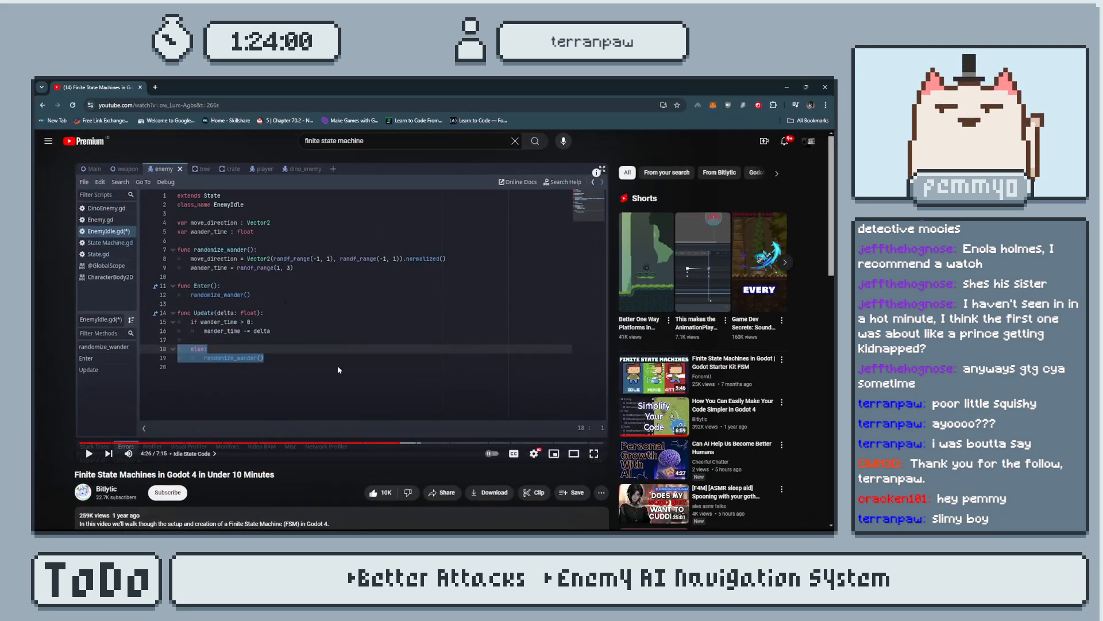
key(alt+Tab)
click(412, 356)
key(Return)
key(BackSpace)
text(else :)
key(Return)
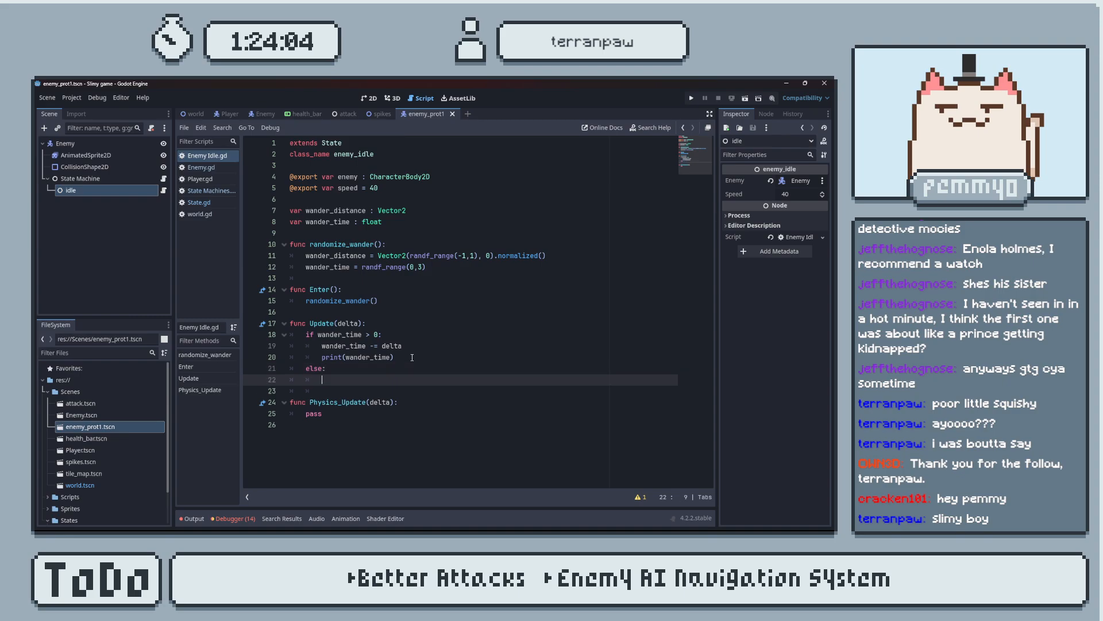
drag(378, 300, 304, 302)
key(ctrl+c)
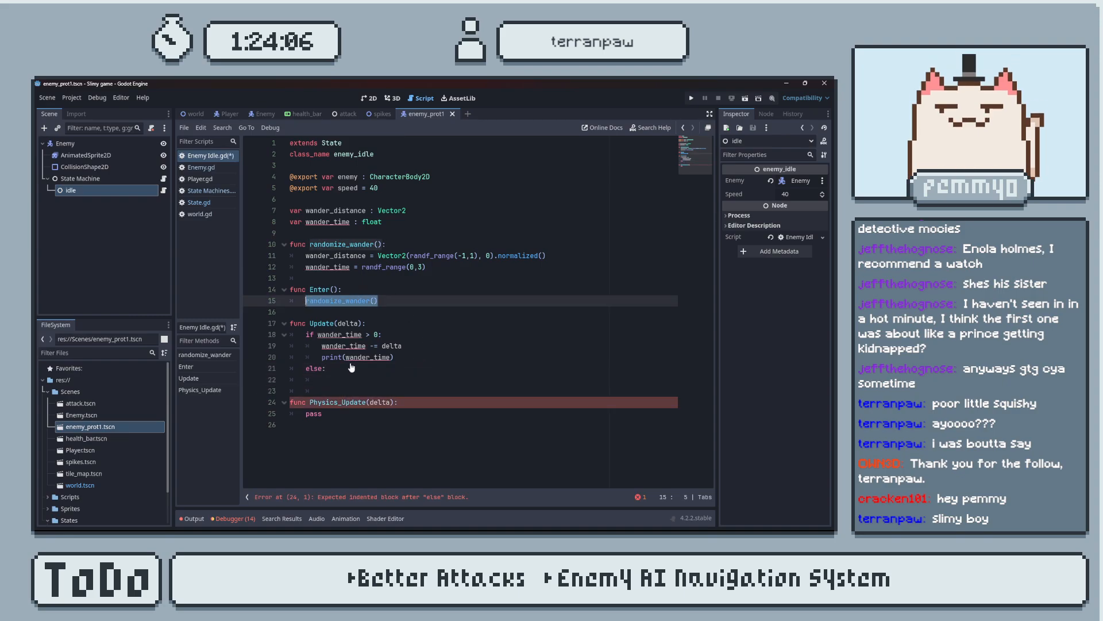
click(386, 380)
key(ctrl+v)
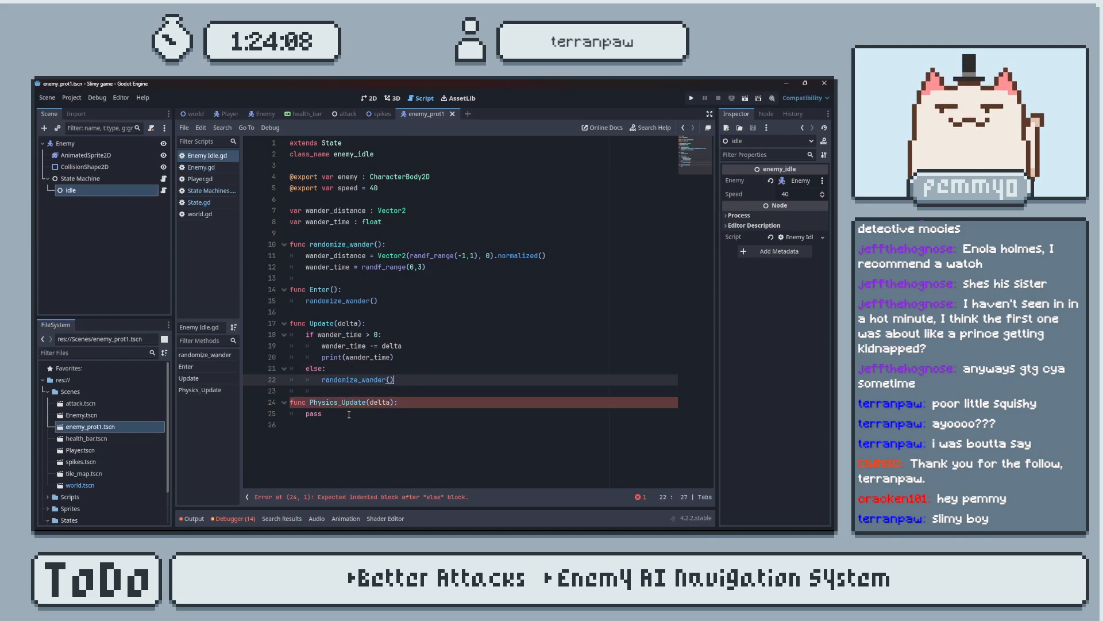
Replace the pass body of Physics_Update(delta) with enemy.velocity = wander_distance * speed and save the idle script.
click(349, 414)
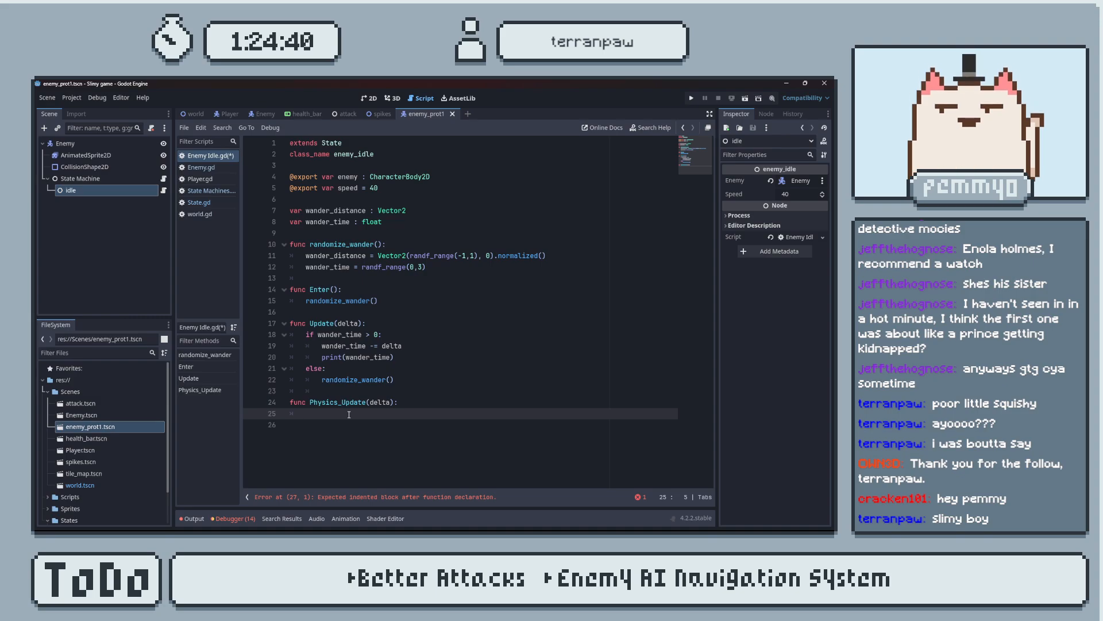
text(if)
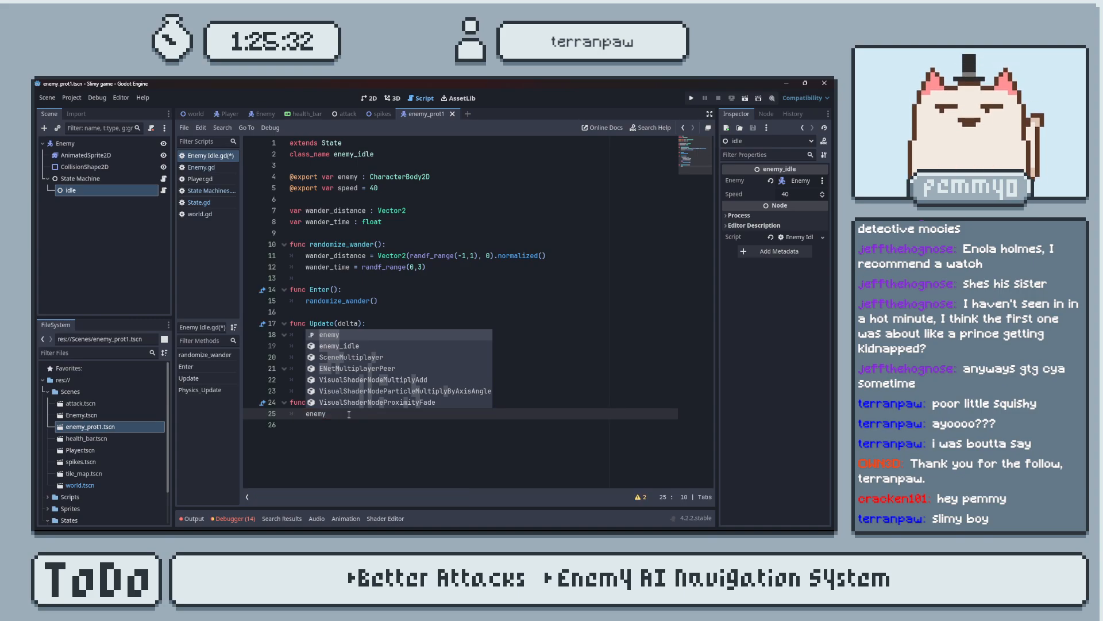
text(.)
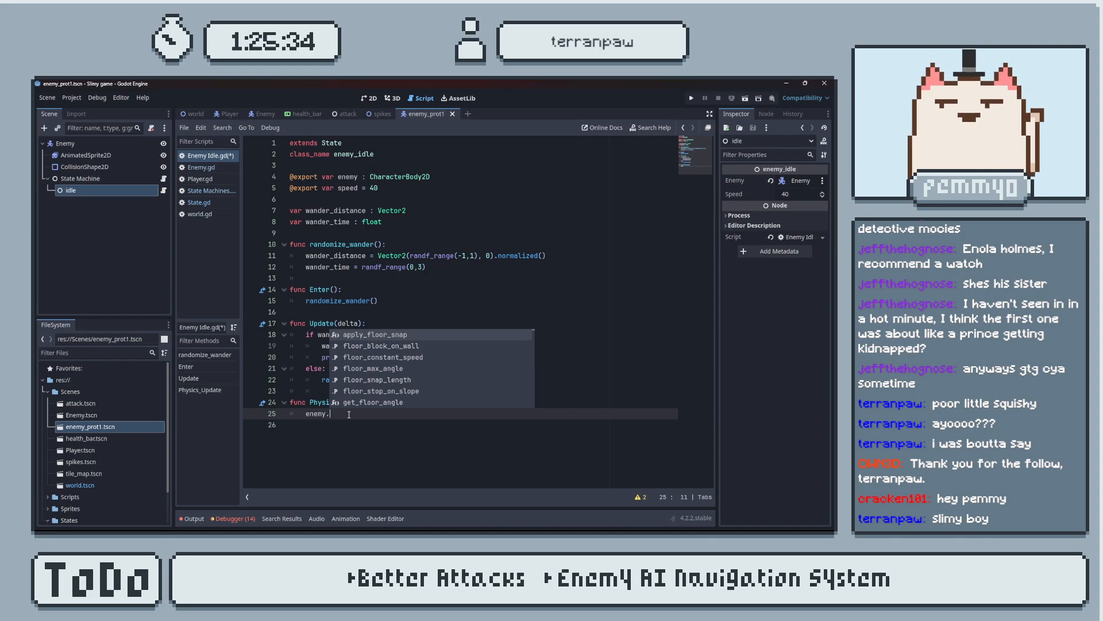
text(velocity.x)
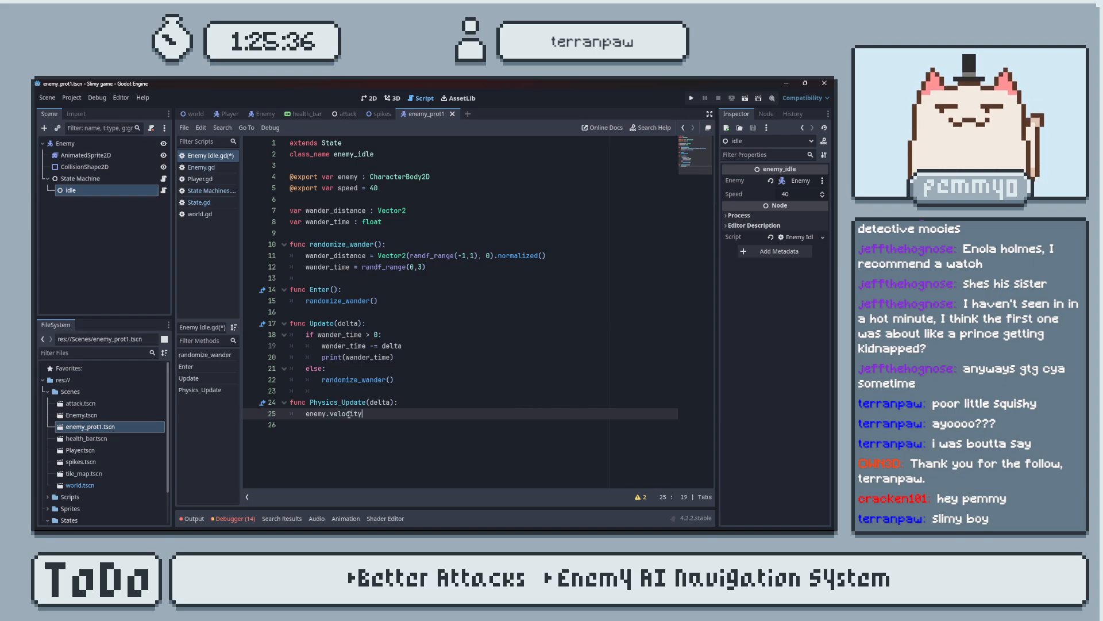
key(BackSpace)
key(BackSpace)
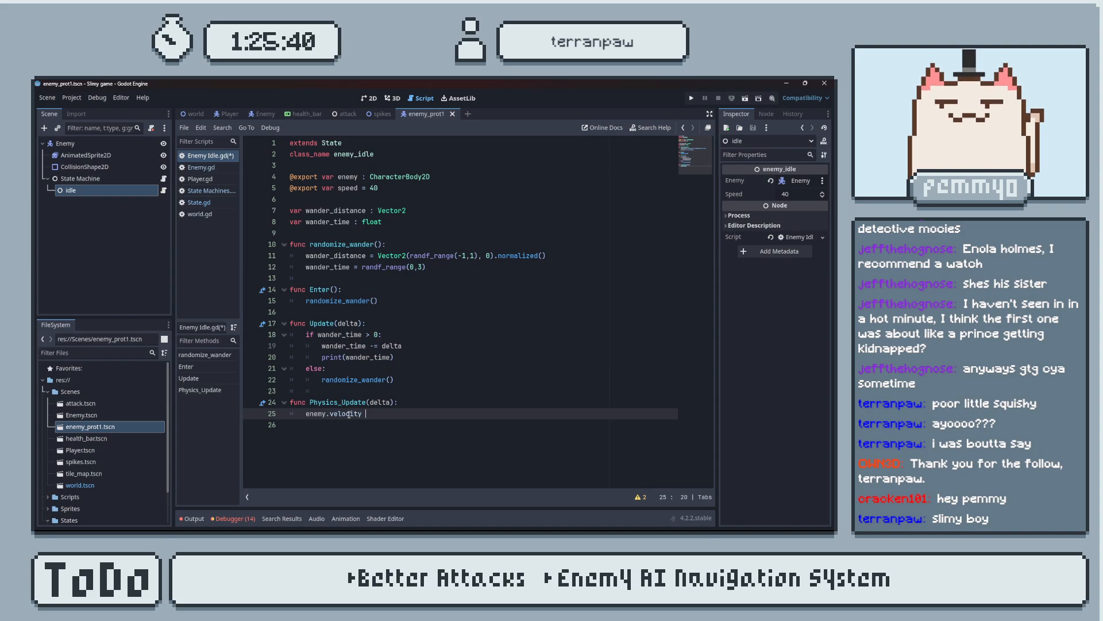
text(= )
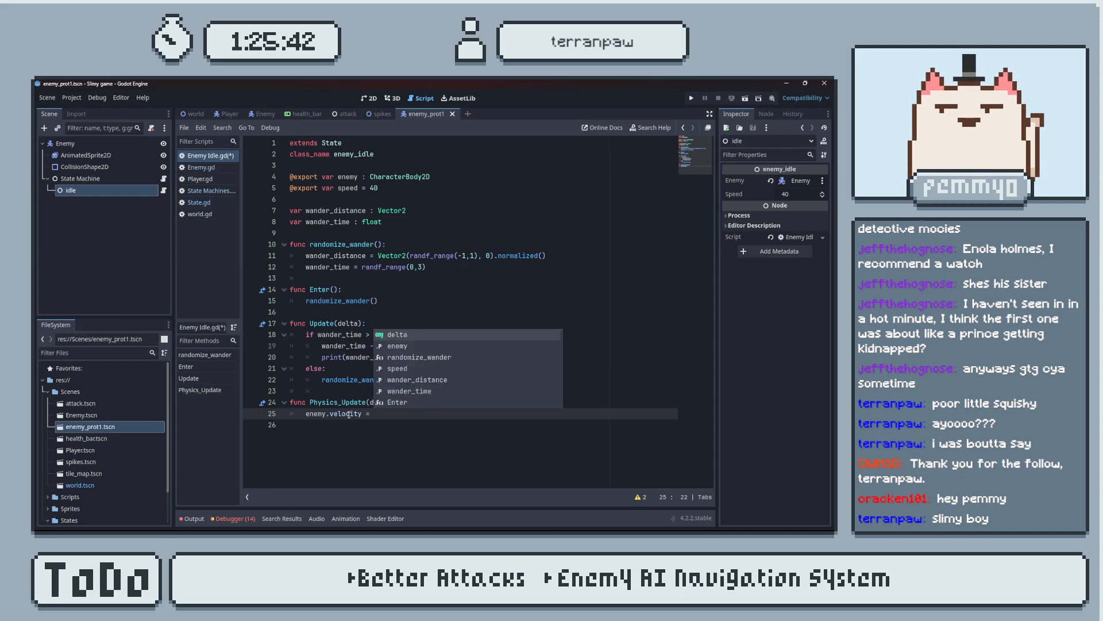
text(wander_distance)
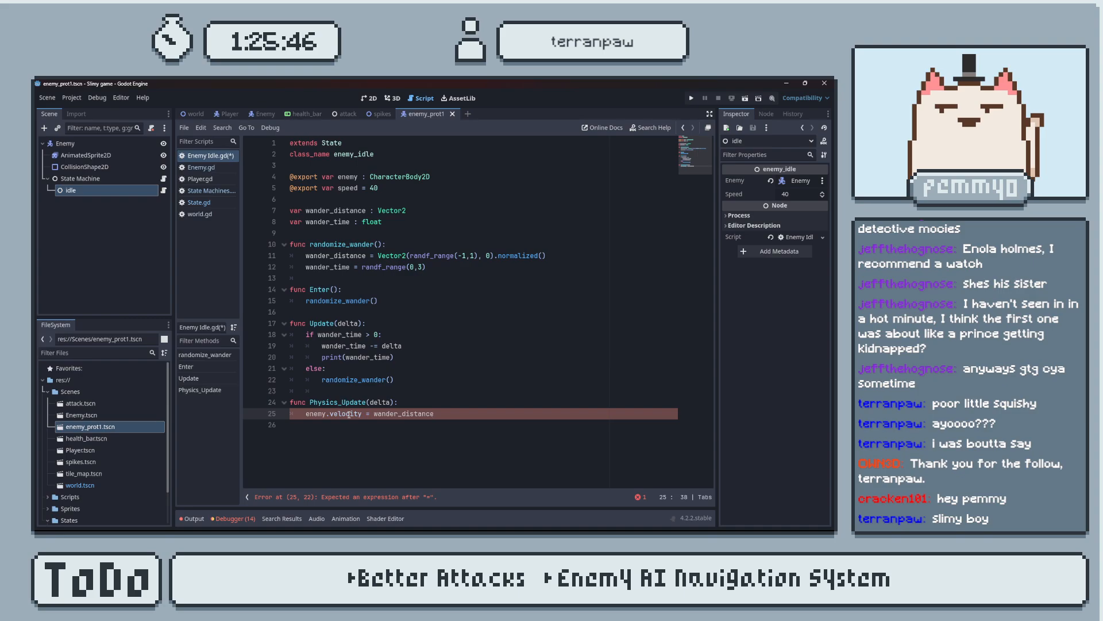
text( * speed)
key(Escape)
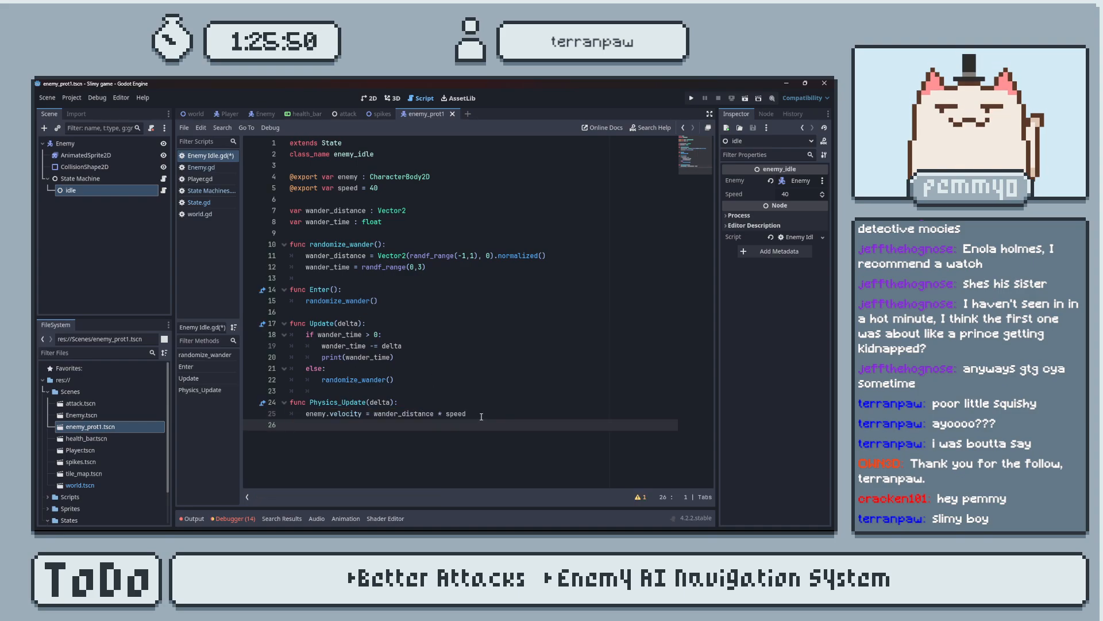
key(ctrl+s)
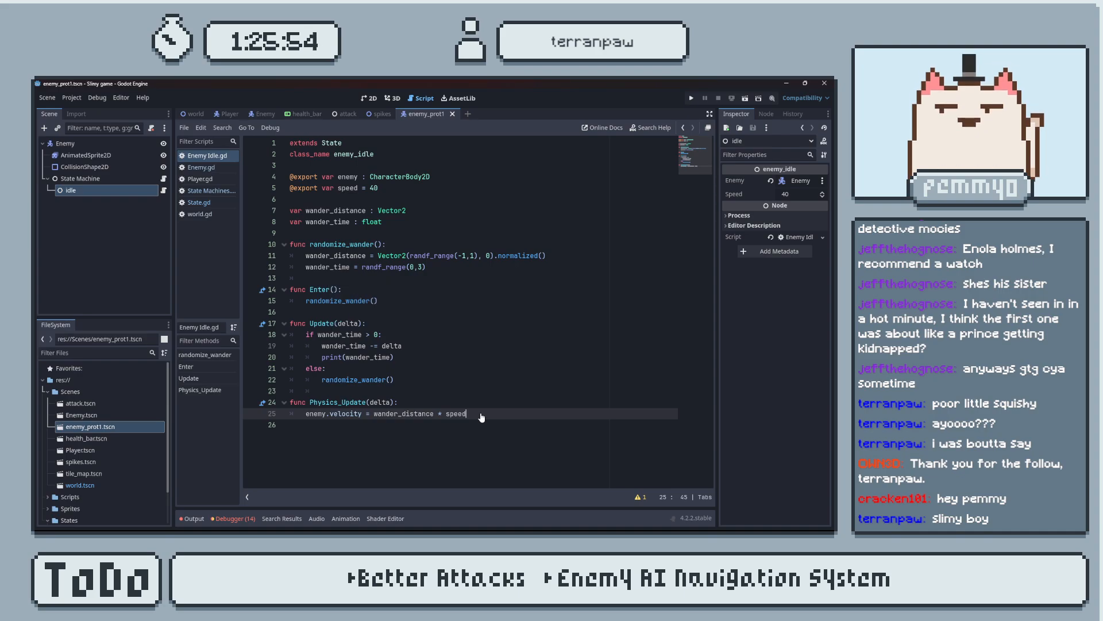
Test-run the game to watch the enemy, close it, and delete the print(wander_time) line from Update().
click(691, 99)
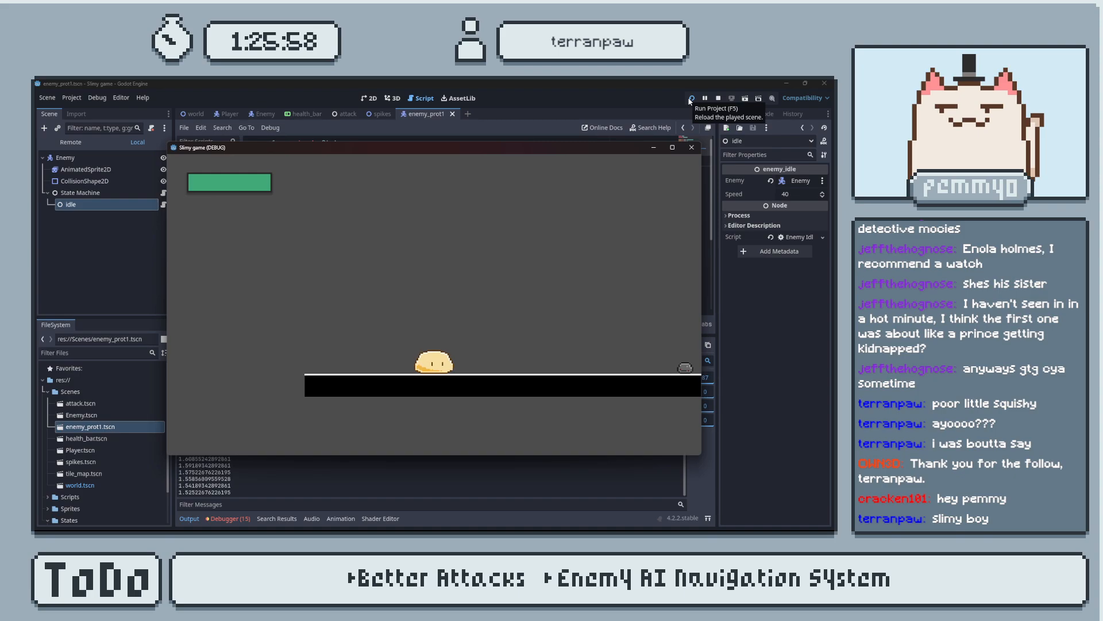
click(692, 147)
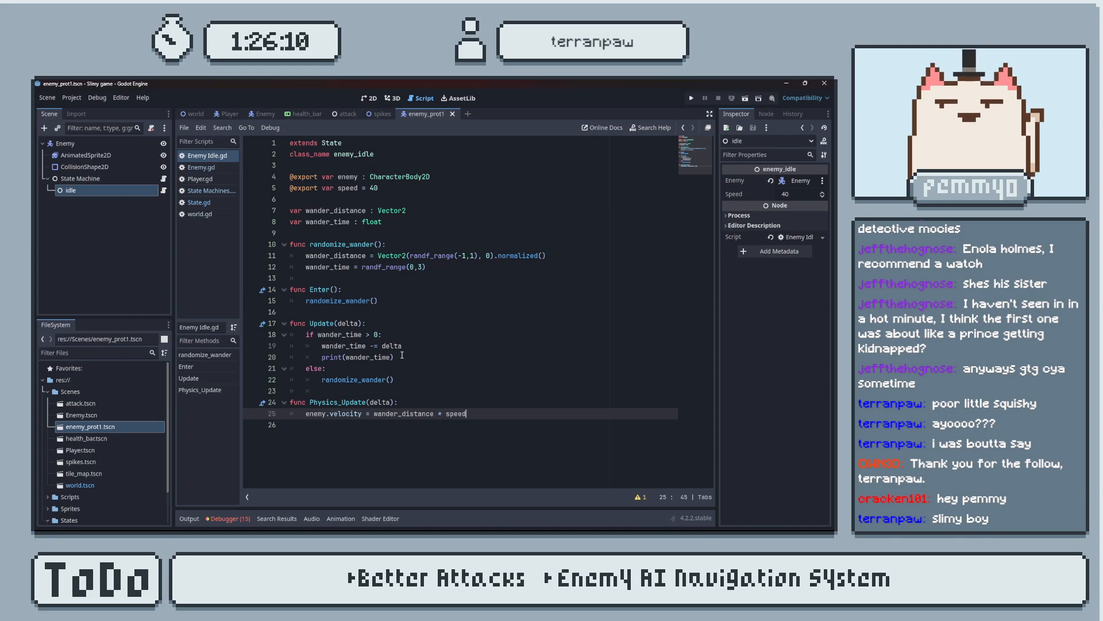
drag(396, 357, 411, 348)
key(BackSpace)
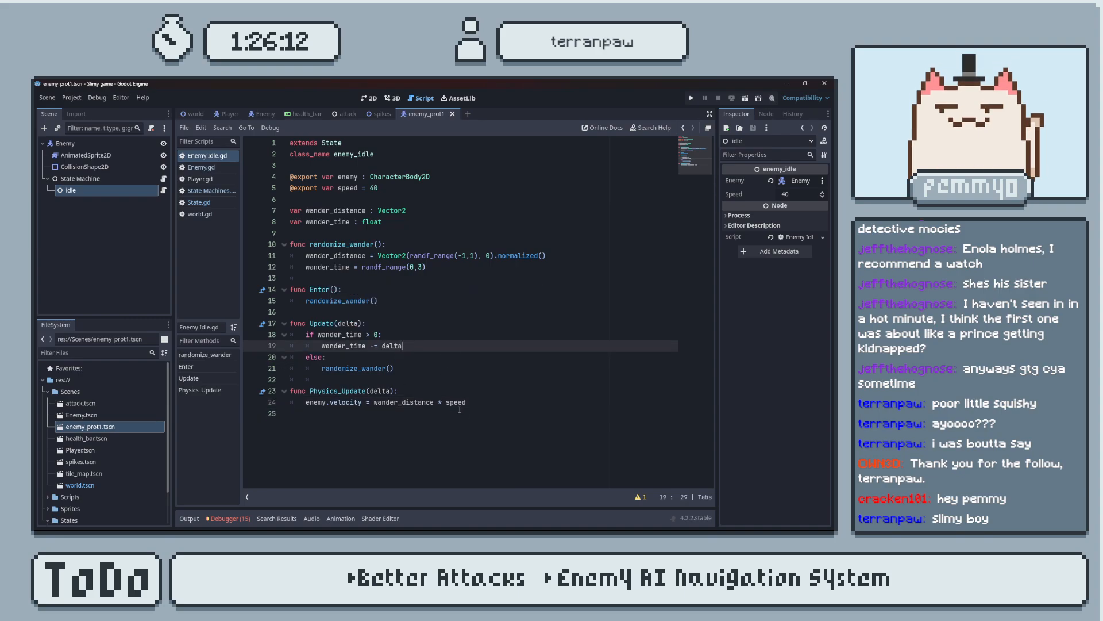
Switch to the YouTube tutorial, advance it to the Physics_Update code, and compare that code with the idle script.
click(476, 401)
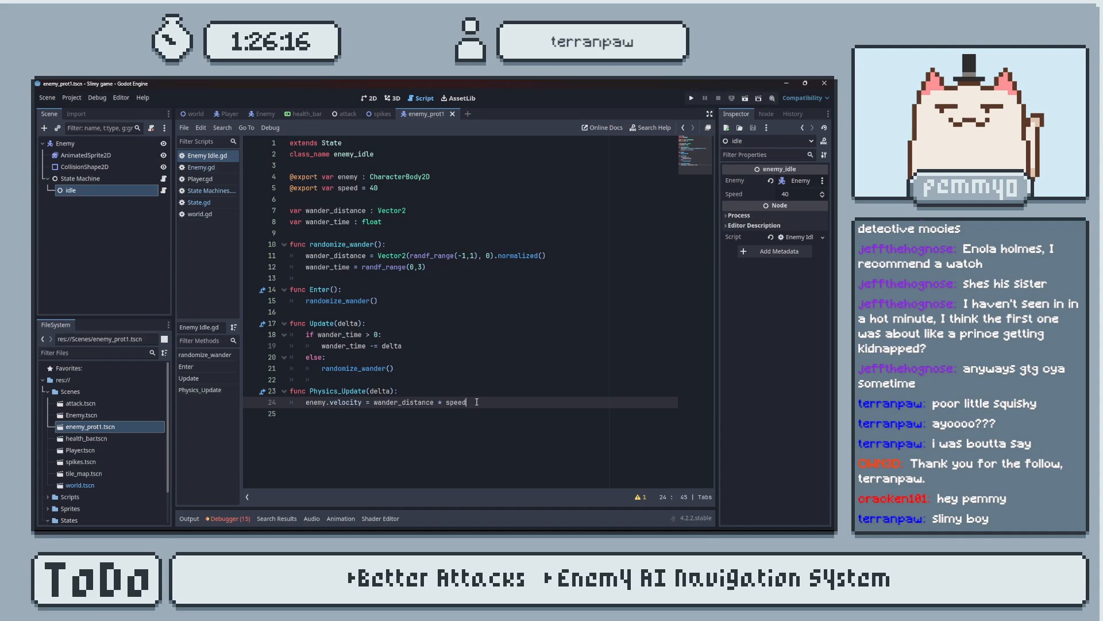
key(alt+Tab)
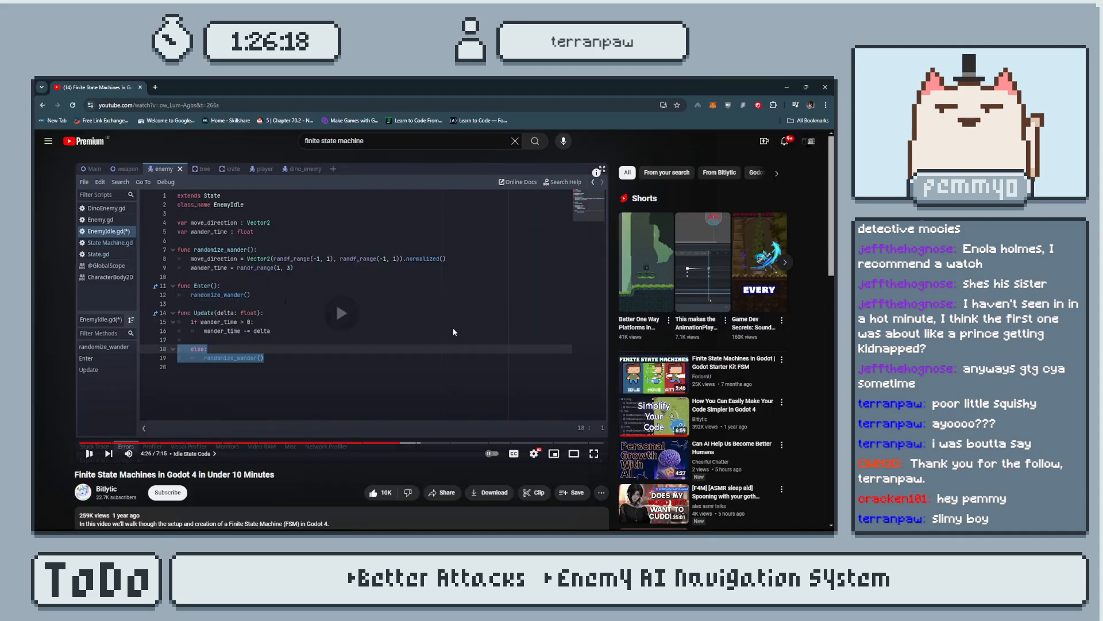
key(Right)
key(Right)
click(470, 341)
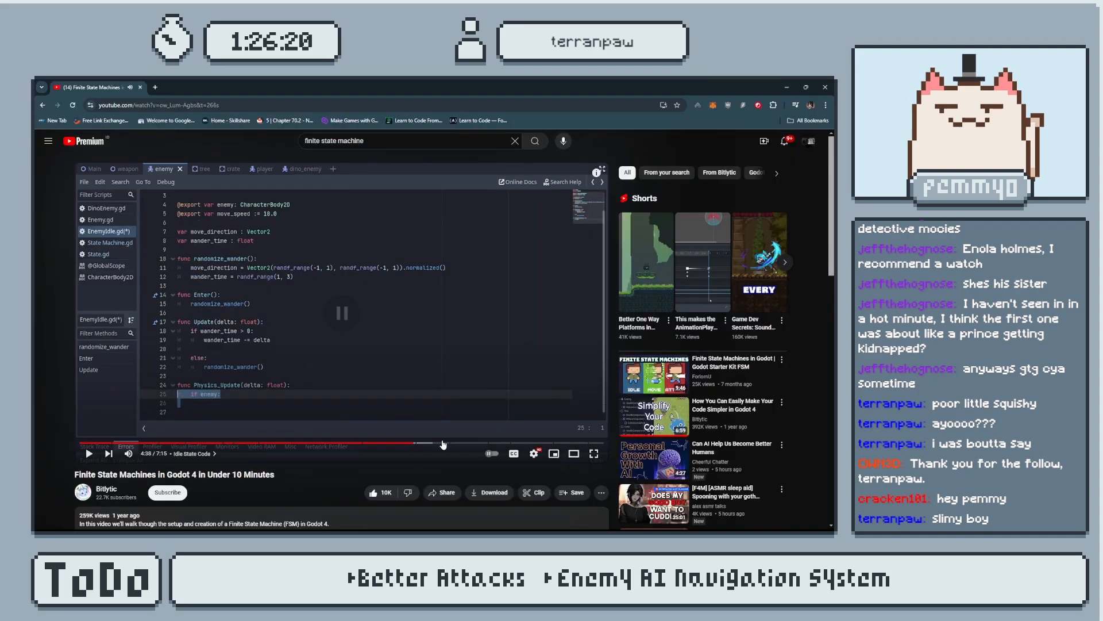
click(457, 334)
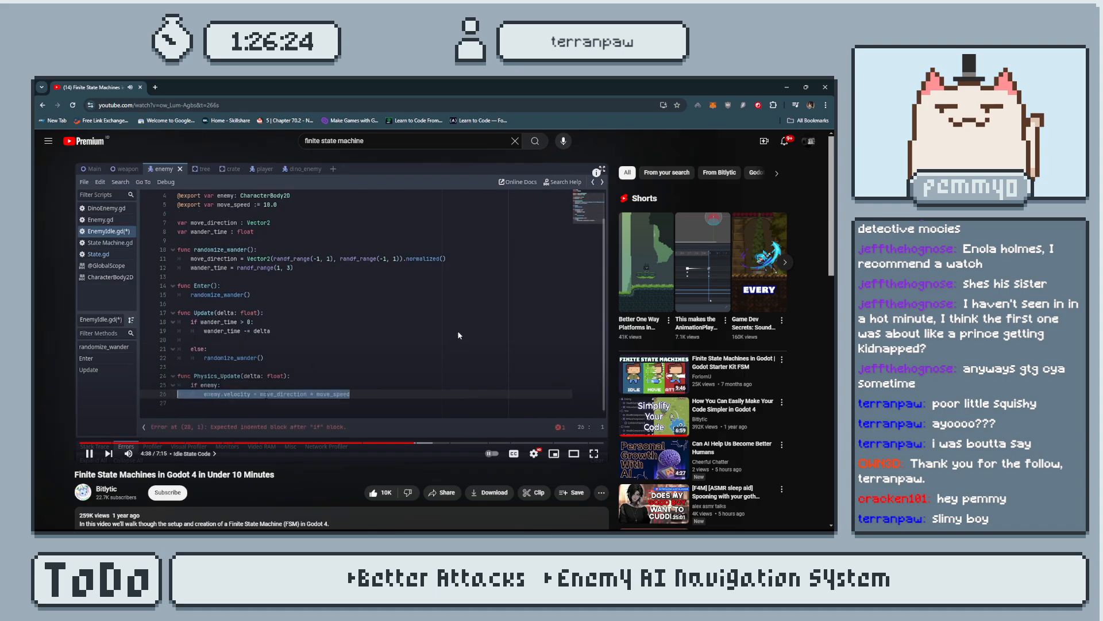
click(457, 330)
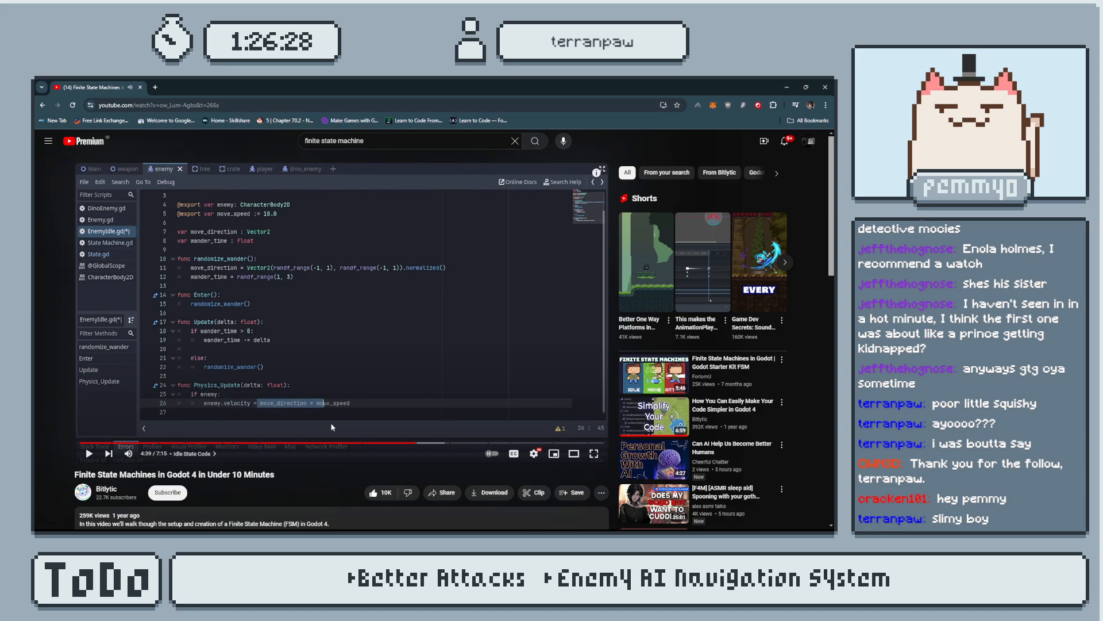
key(alt+Tab)
key(alt+Tab)
key(alt+Tab)
key(alt+Tab)
key(alt+Tab)
Rename wander_distance to wander_direction in its declaration, in randomize_wander() and in the Physics_Update velocity line.
double_click(349, 211)
drag(366, 210, 334, 210)
text(direction)
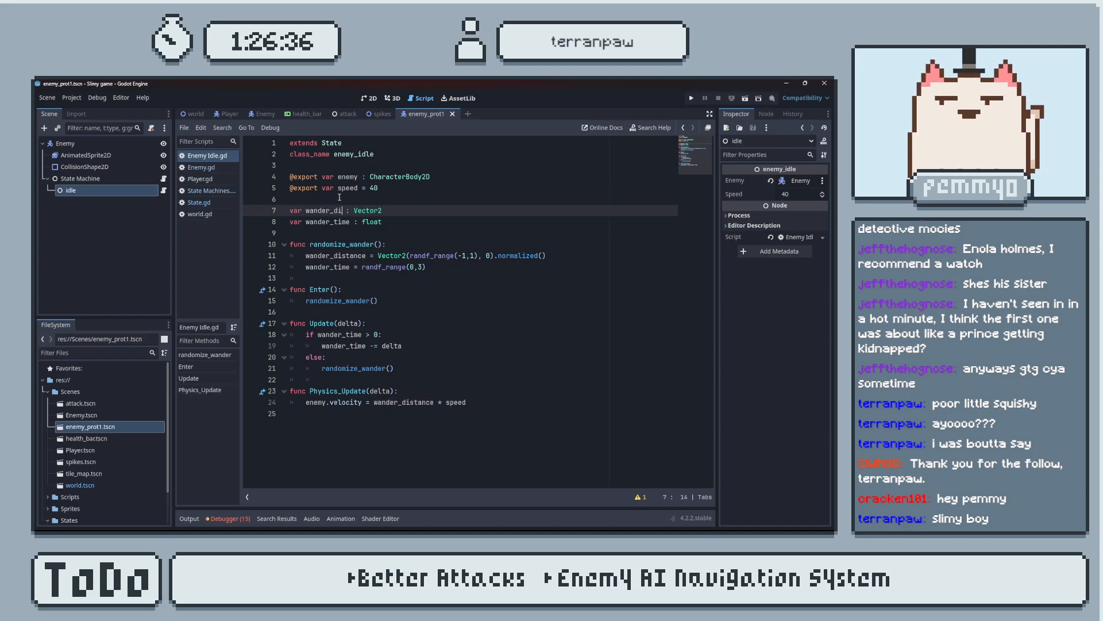
double_click(362, 211)
key(ctrl+c)
double_click(354, 256)
key(ctrl+v)
click(418, 403)
double_click(417, 403)
key(ctrl+v)
Nest the velocity assignment in Physics_Update under an if enemy: check and test-run the game.
click(406, 393)
key(Return)
text(if e)
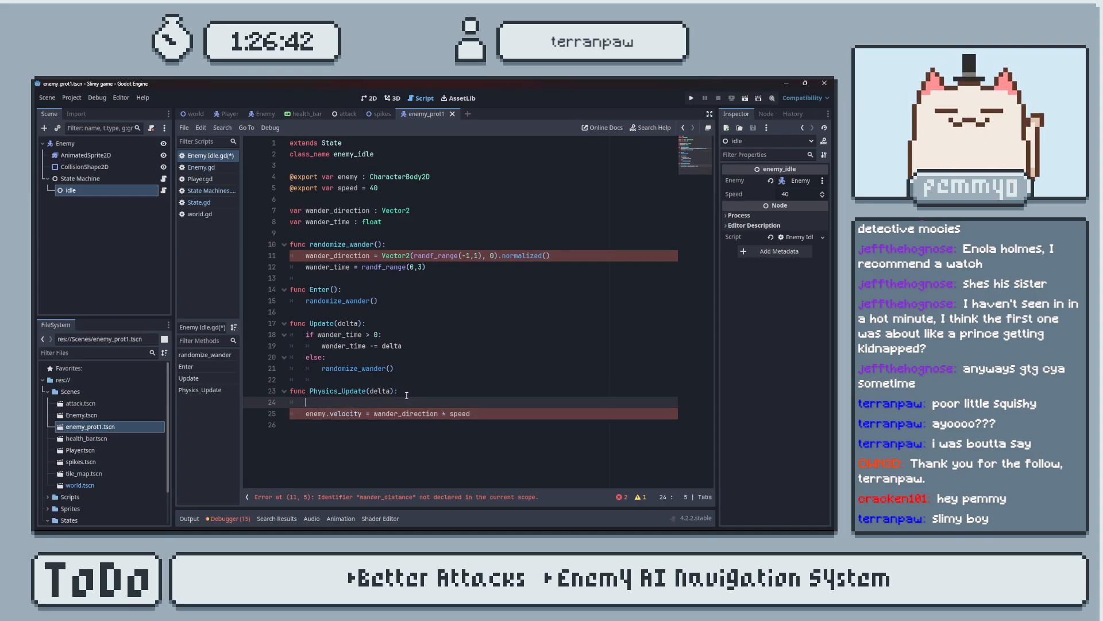
key(Return)
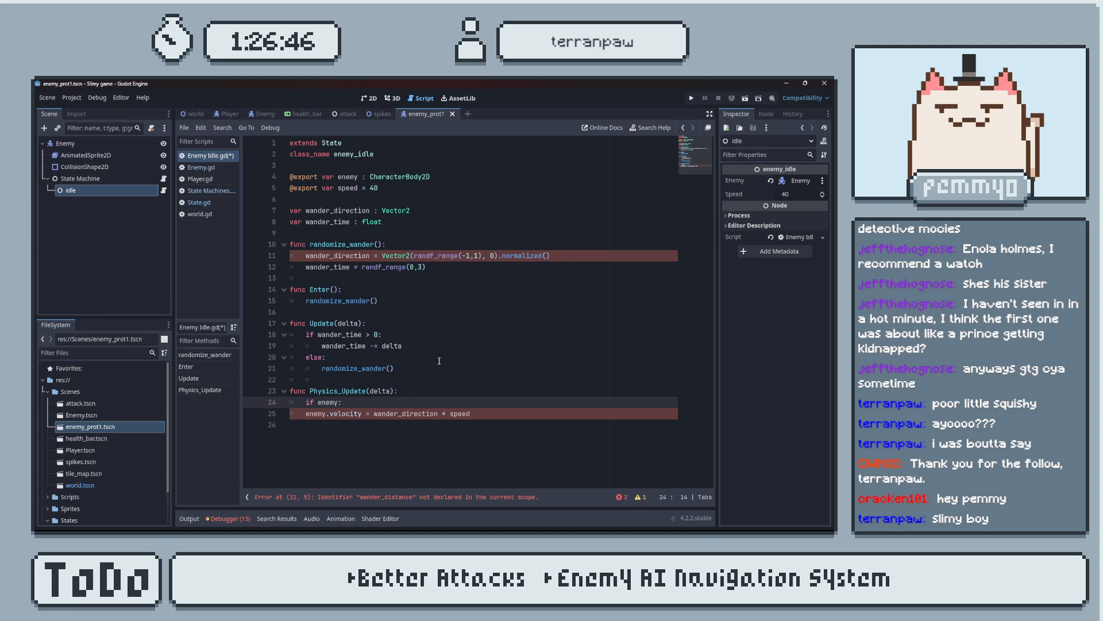
click(308, 414)
key(Tab)
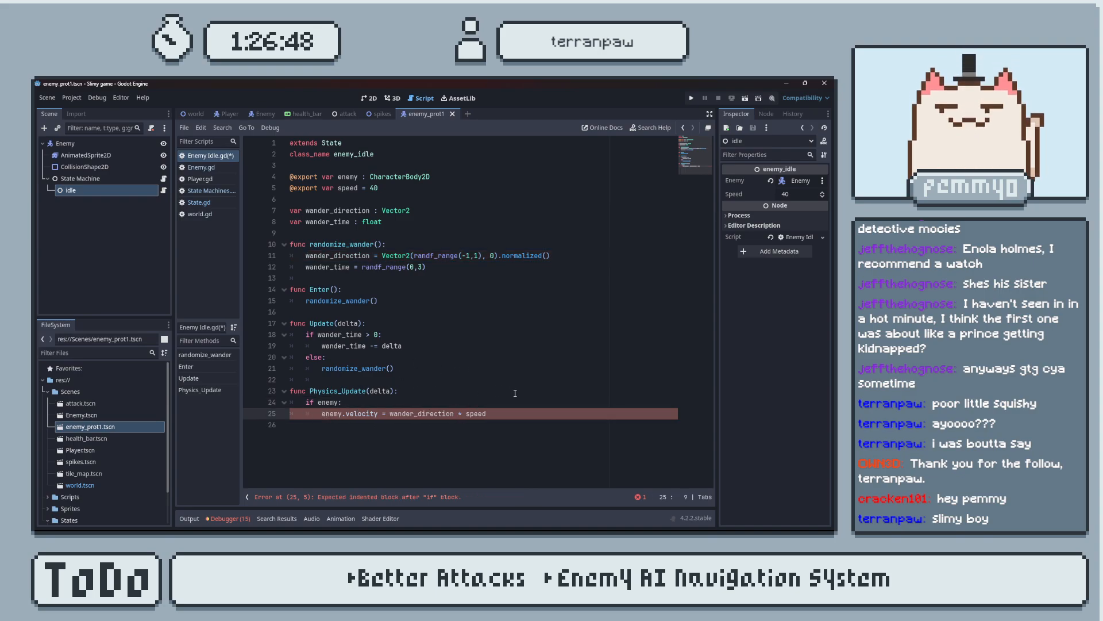
click(691, 98)
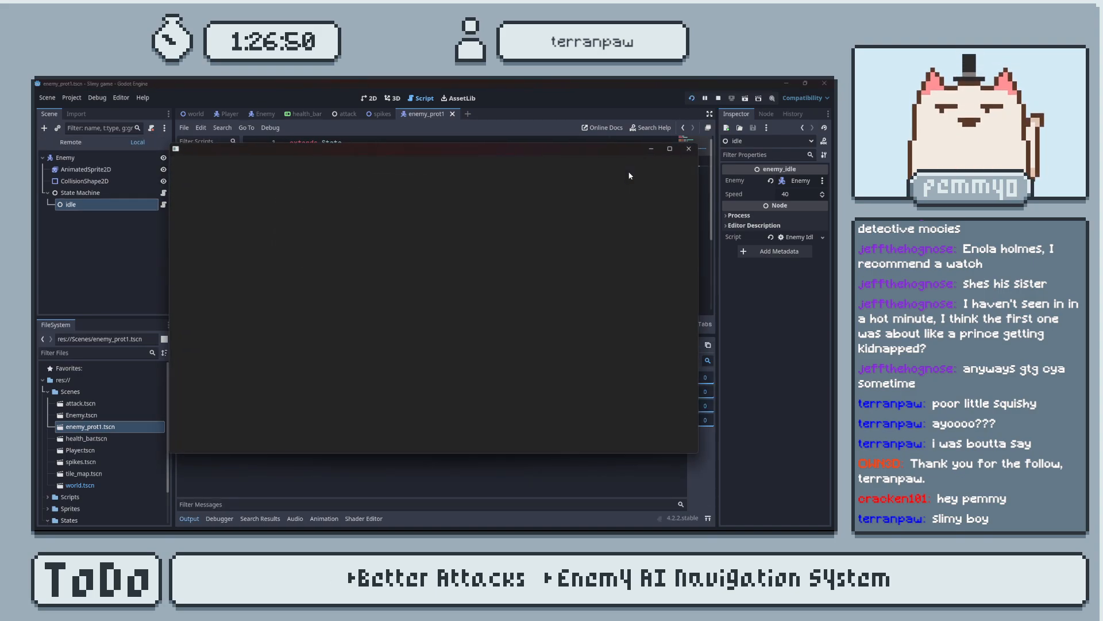
click(691, 147)
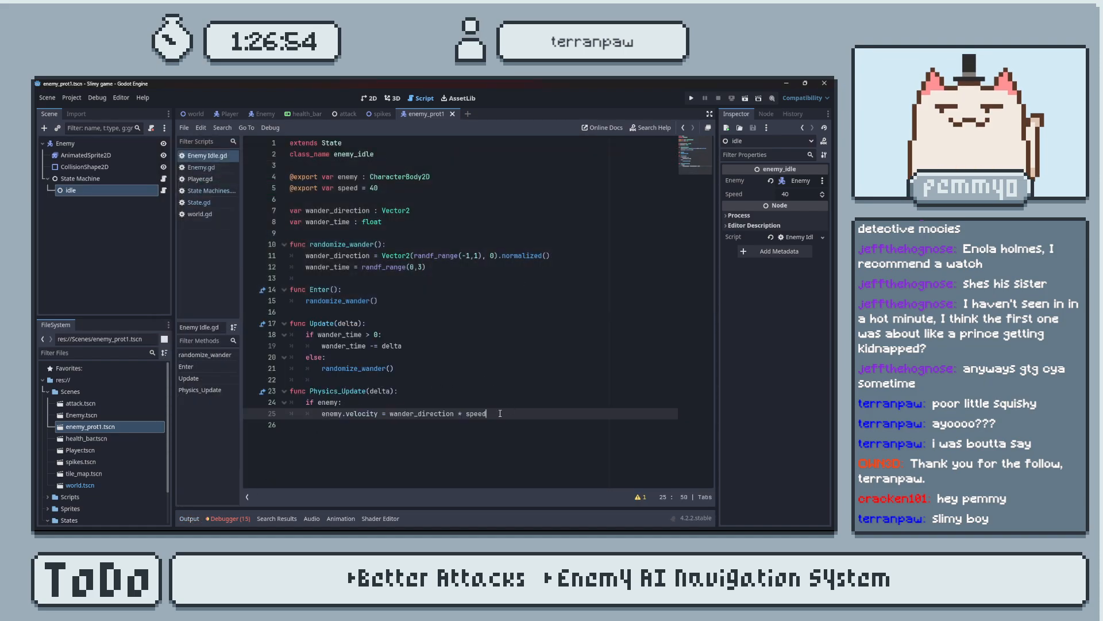
Play the YouTube tutorial on to its idle state testing section and compare its finished EnemyIdle code with the idle script in Godot.
key(alt+Tab)
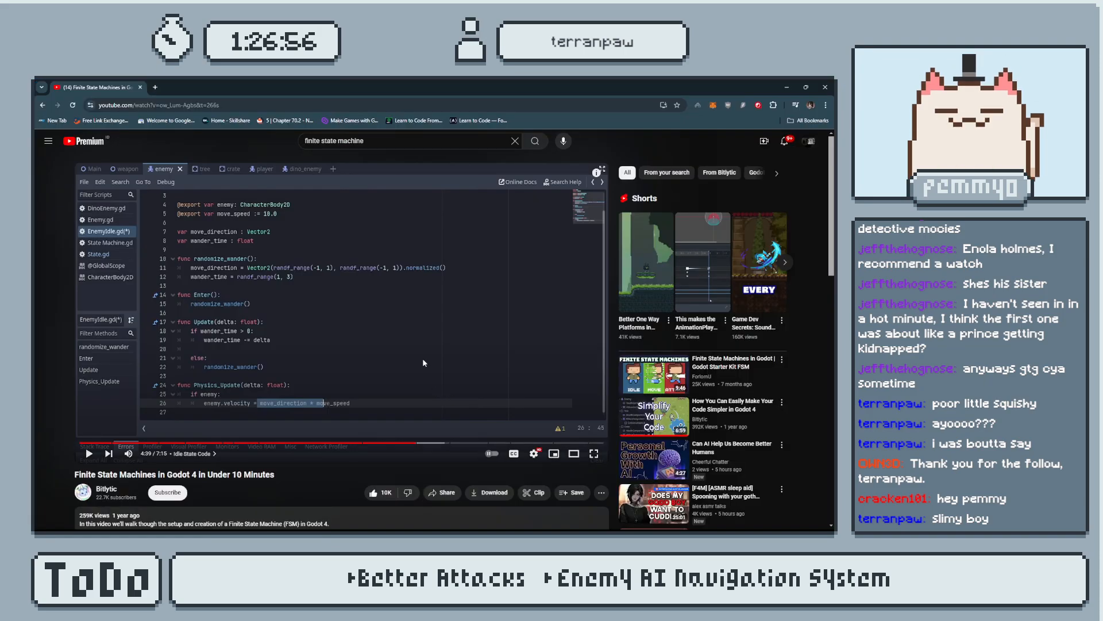
key(alt+Tab)
key(alt+Tab)
key(alt+Tab)
key(alt+Tab)
key(space)
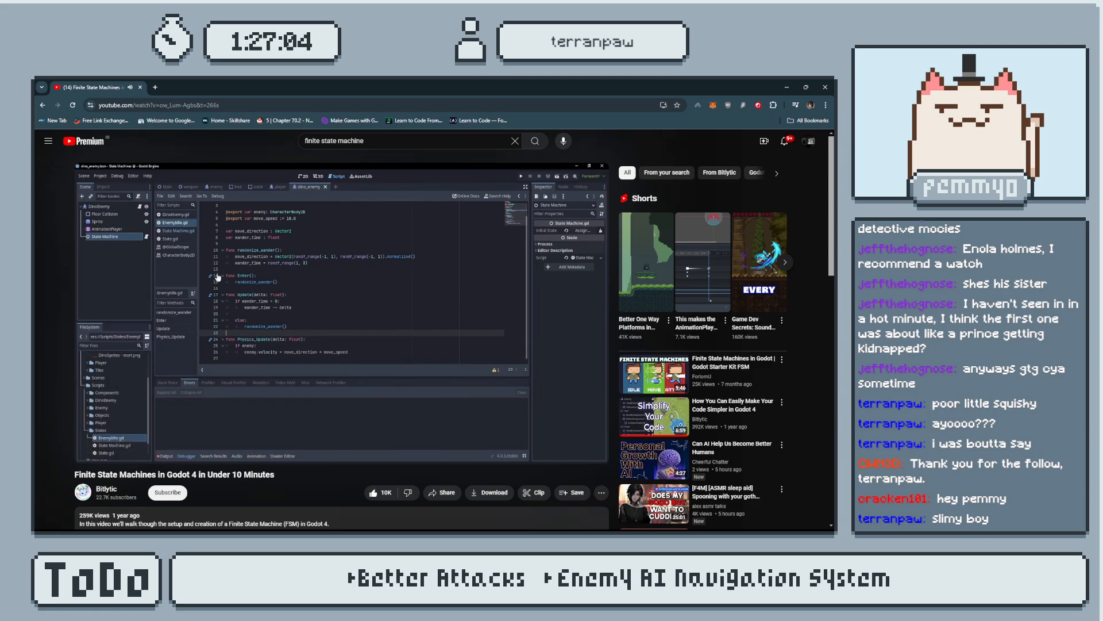
key(space)
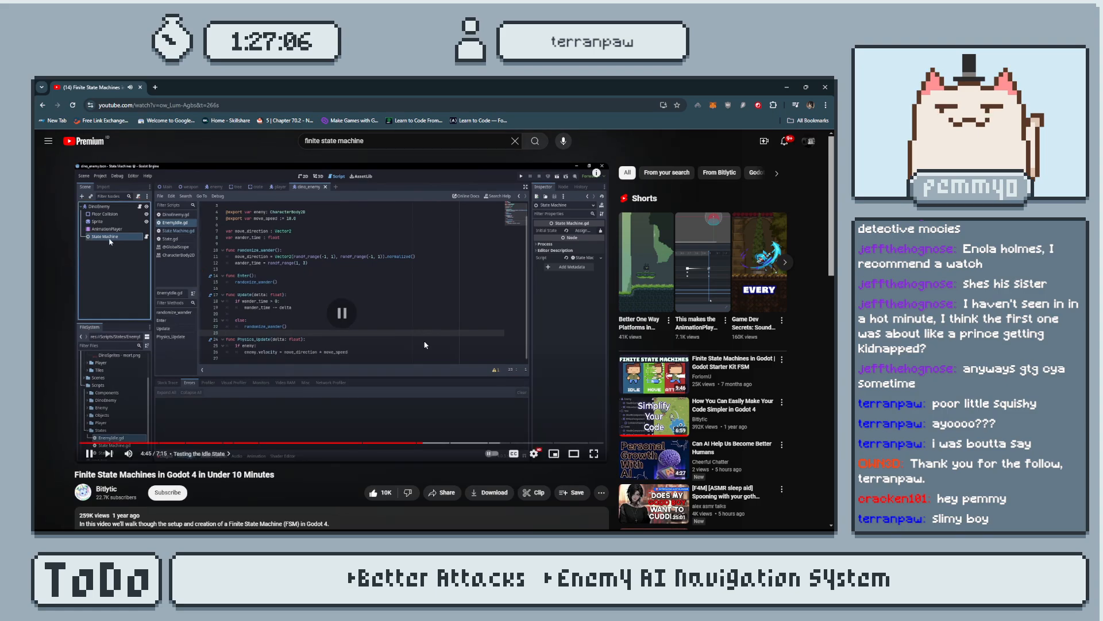
key(alt+Tab)
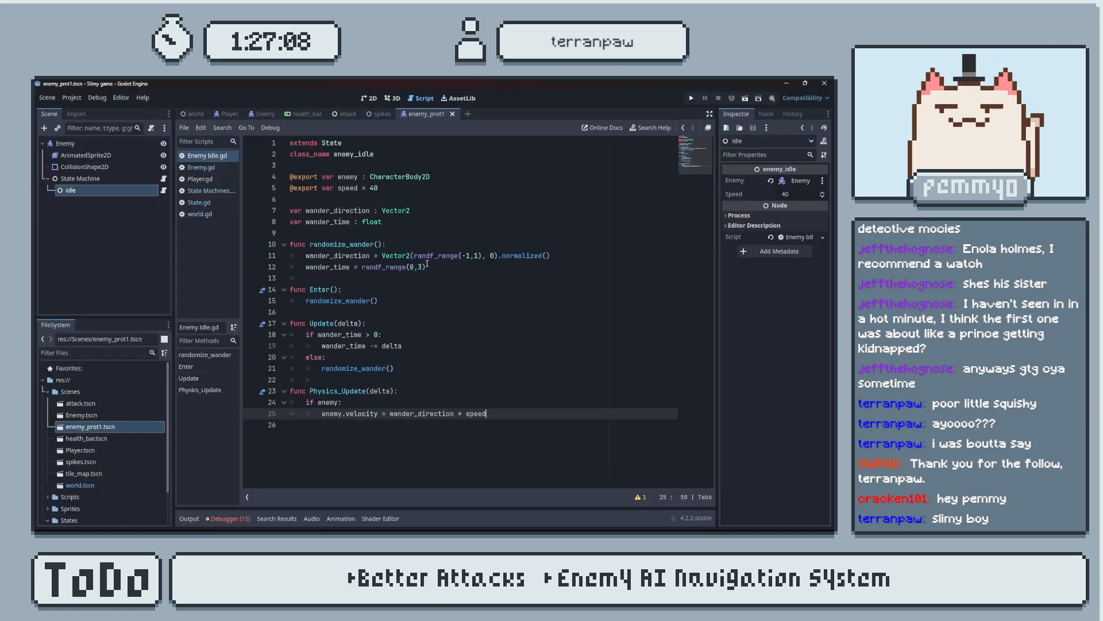
key(alt+Tab)
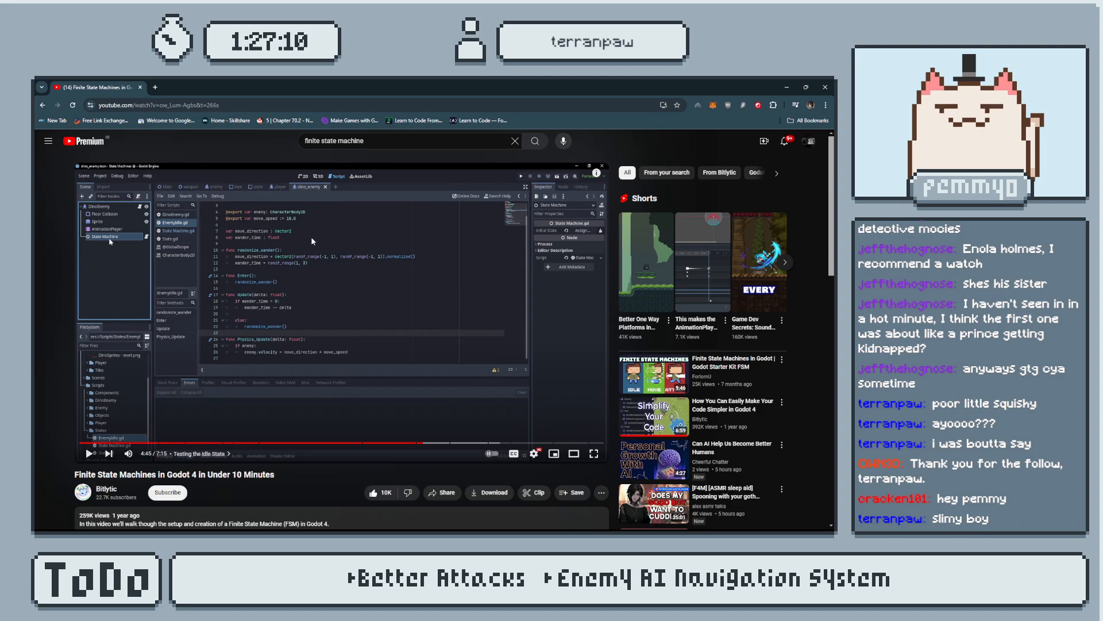
key(alt+Tab)
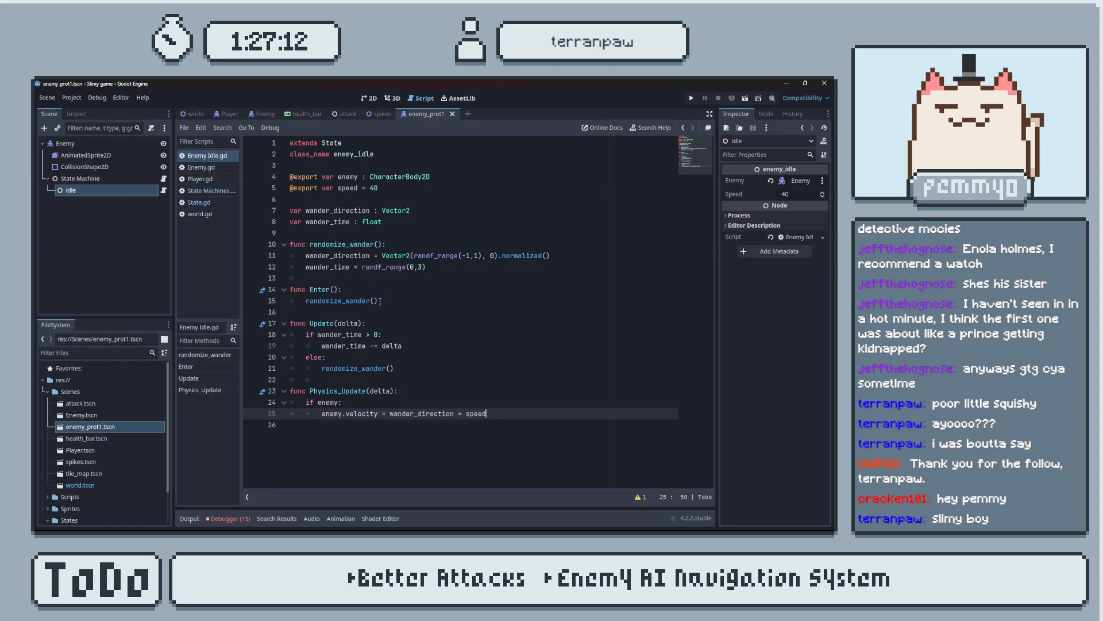
key(alt+Tab)
key(alt+Tab)
key(alt+Tab)
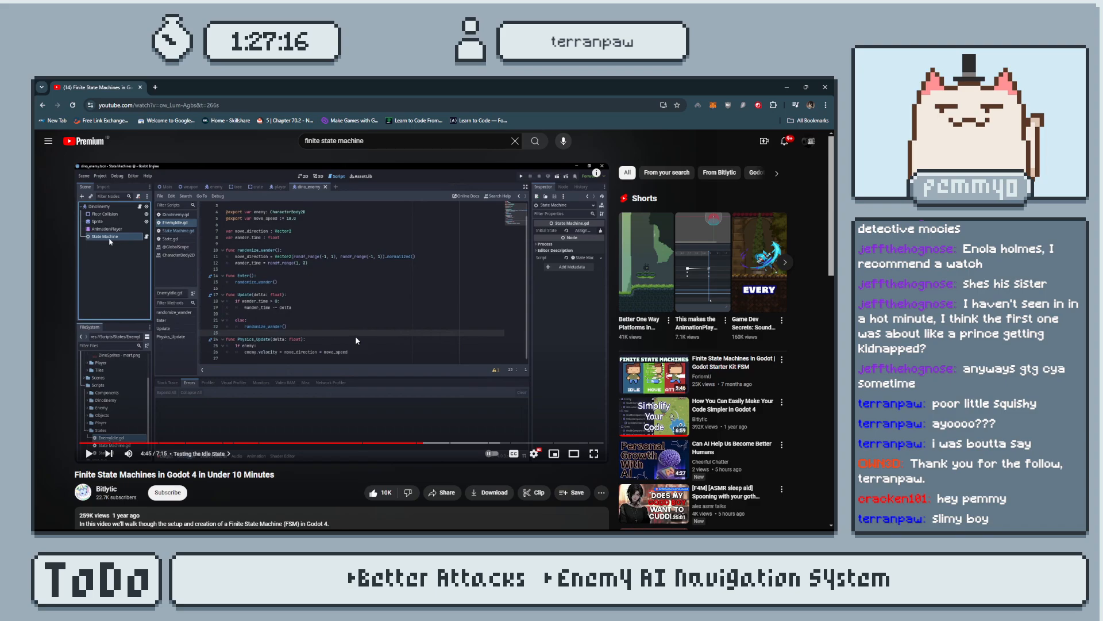
key(alt+Tab)
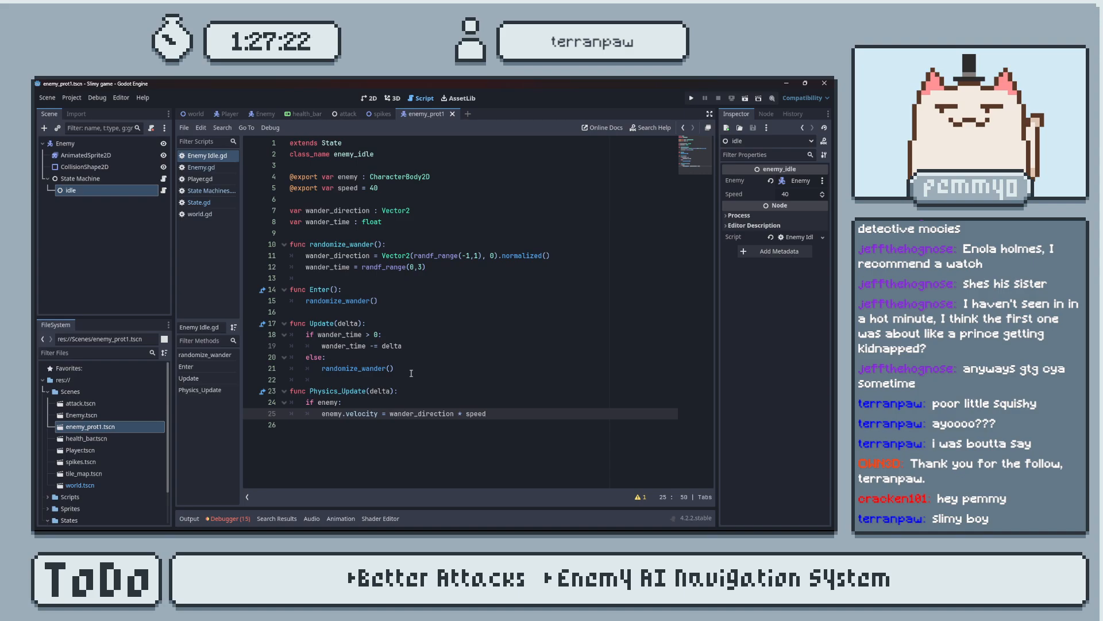
key(alt+Tab)
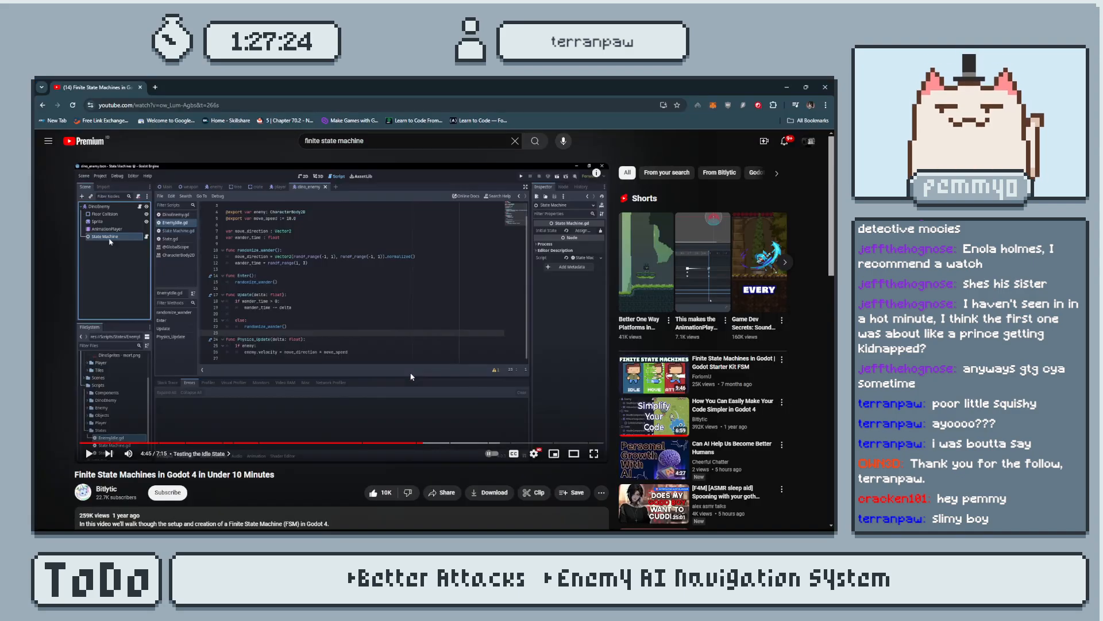
key(alt+Tab)
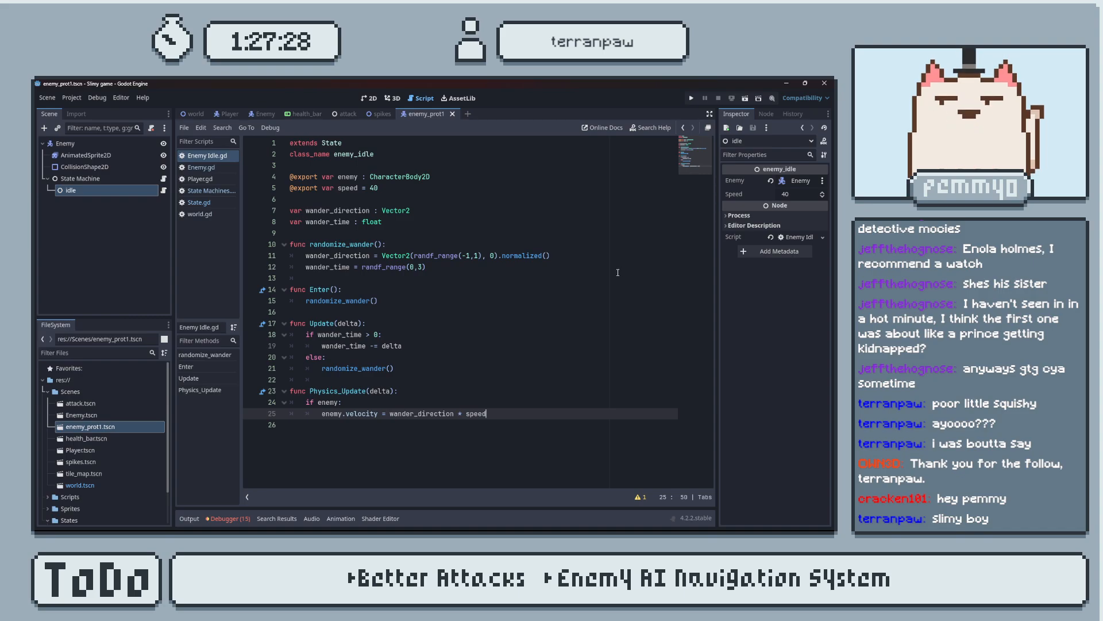
Test-run the game, set the exported speed in the idle script to 400, save, and run the game again.
key(F5)
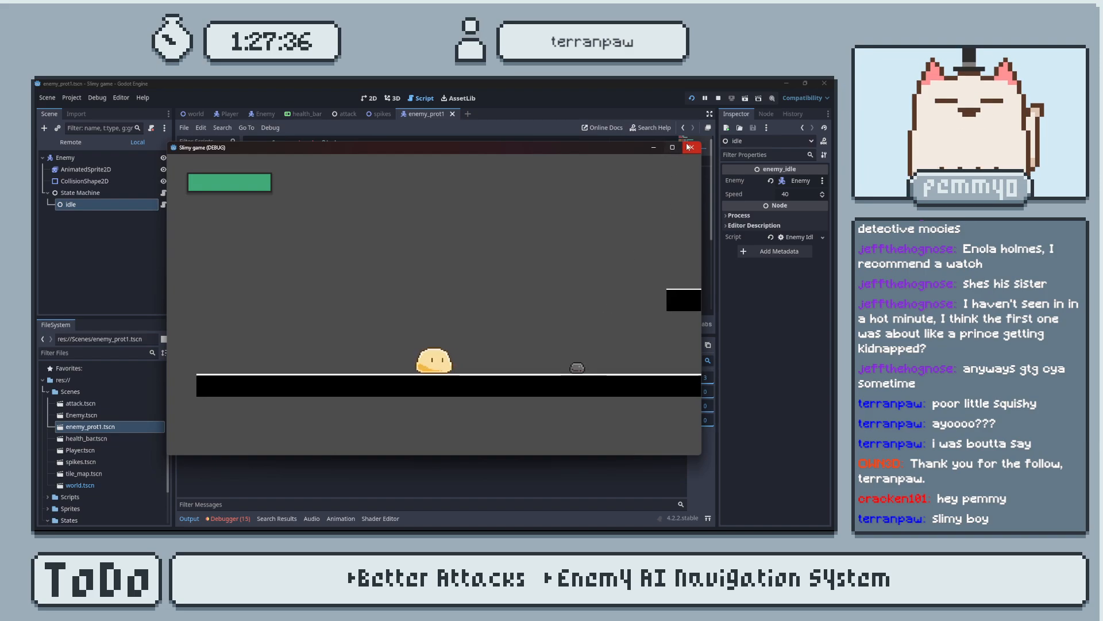
key(F8)
click(395, 190)
text(0)
key(ctrl+s)
click(689, 98)
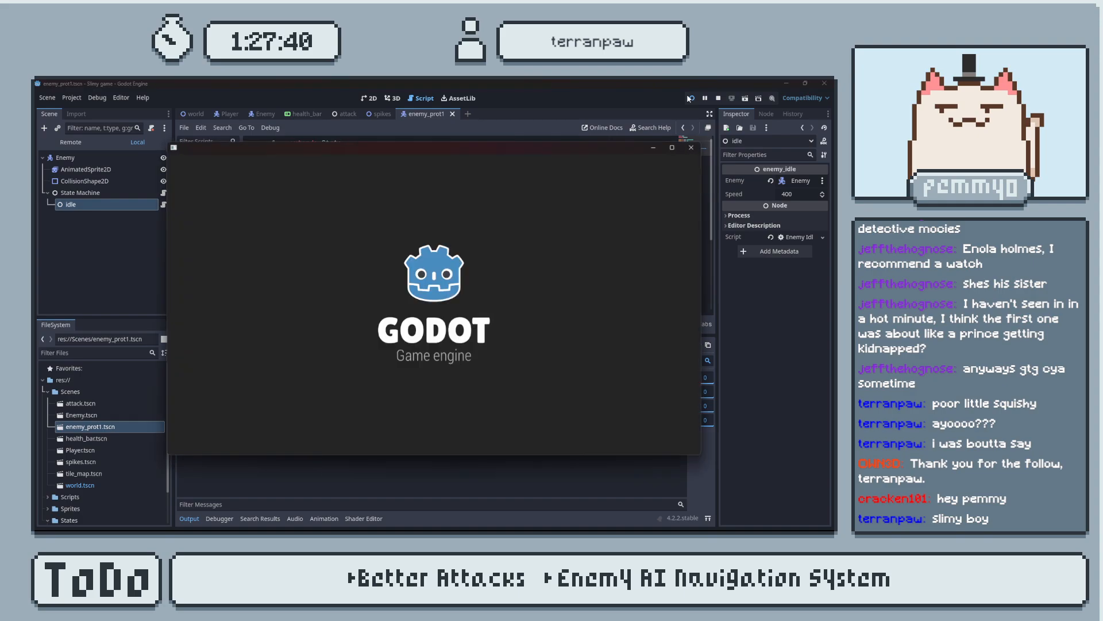
Close the running game, restore the exported speed in the idle script to 40 and save.
click(690, 148)
key(ctrl+s)
scroll(406, 187, down, 4)
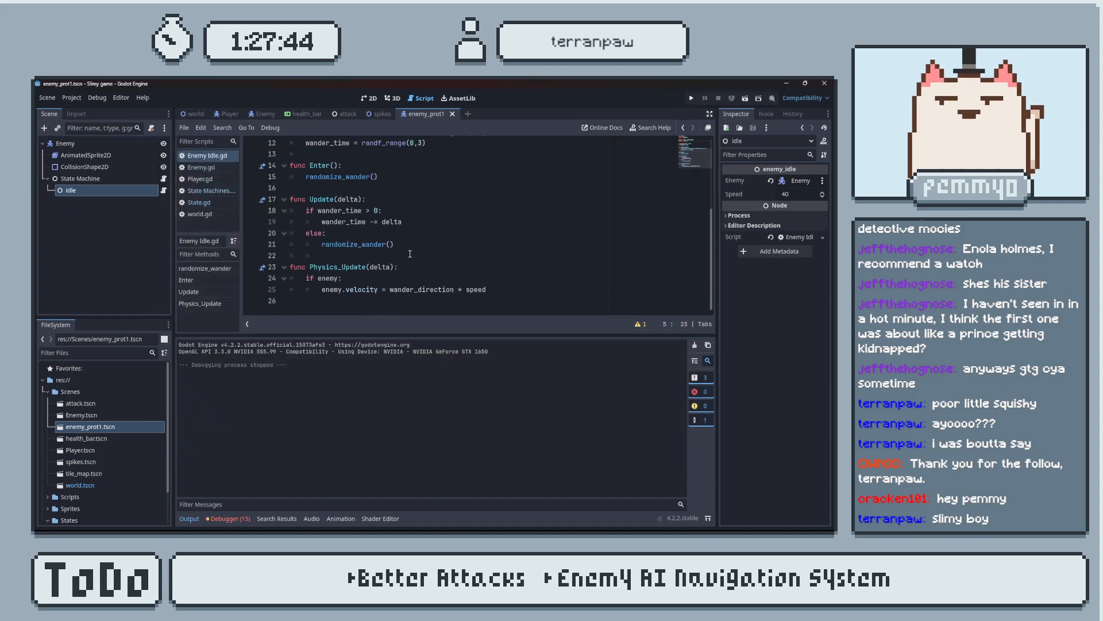
Add a print("I'm Moving") line under the velocity assignment inside the if enemy: block of Physics_Update.
click(379, 280)
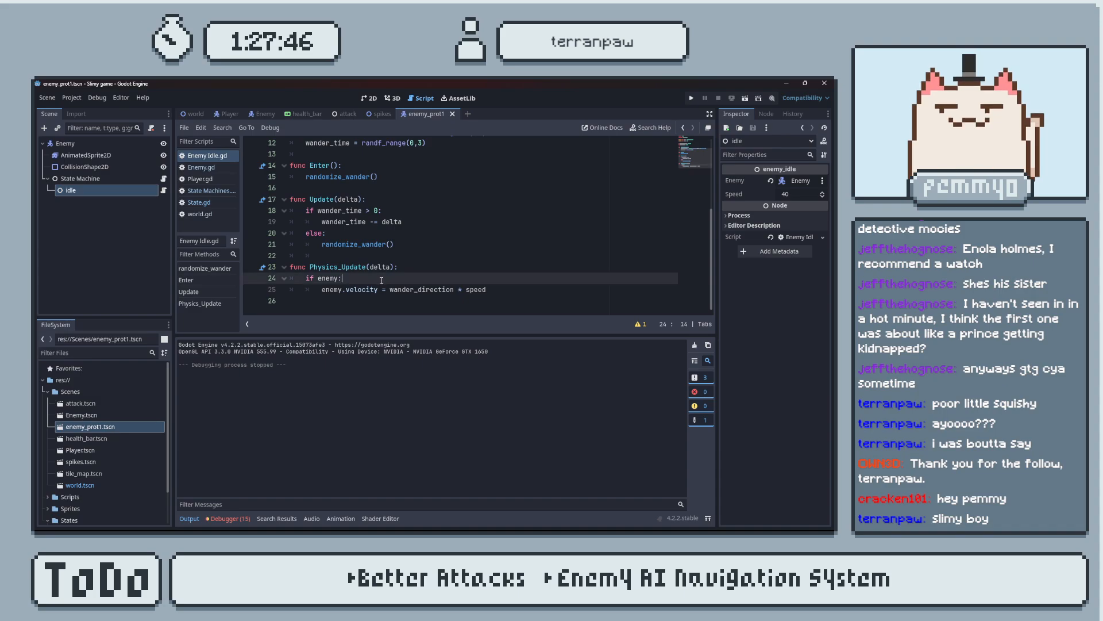
click(501, 291)
key(Return)
text((prin)
key(BackSpace)
key(BackSpace)
key(BackSpace)
key(BackSpace)
key(Left)
text(prin)
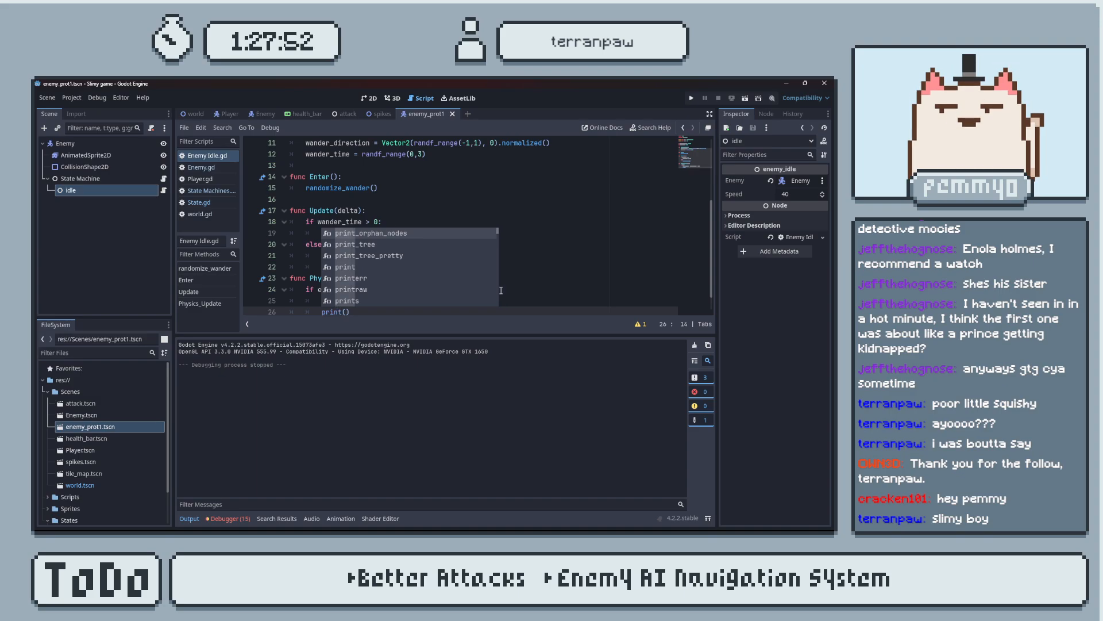
key(Return)
text("I'm)
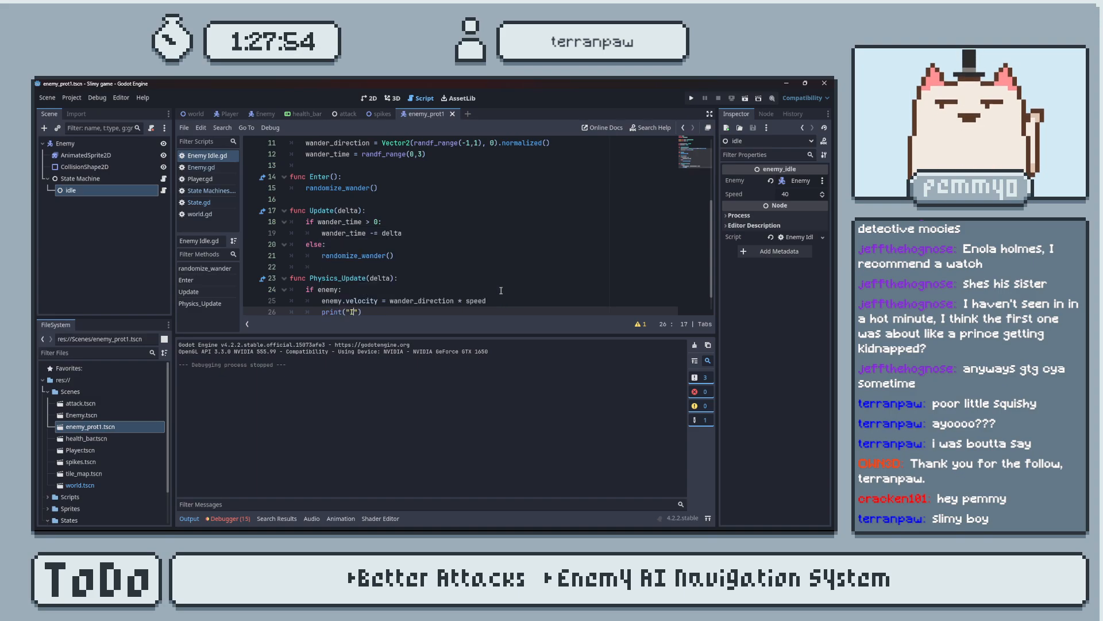
key(BackSpace)
text(Ene)
text(m)
key(BackSpace)
key(BackSpace)
key(BackSpace)
key(BackSpace)
text(I'm Moving)
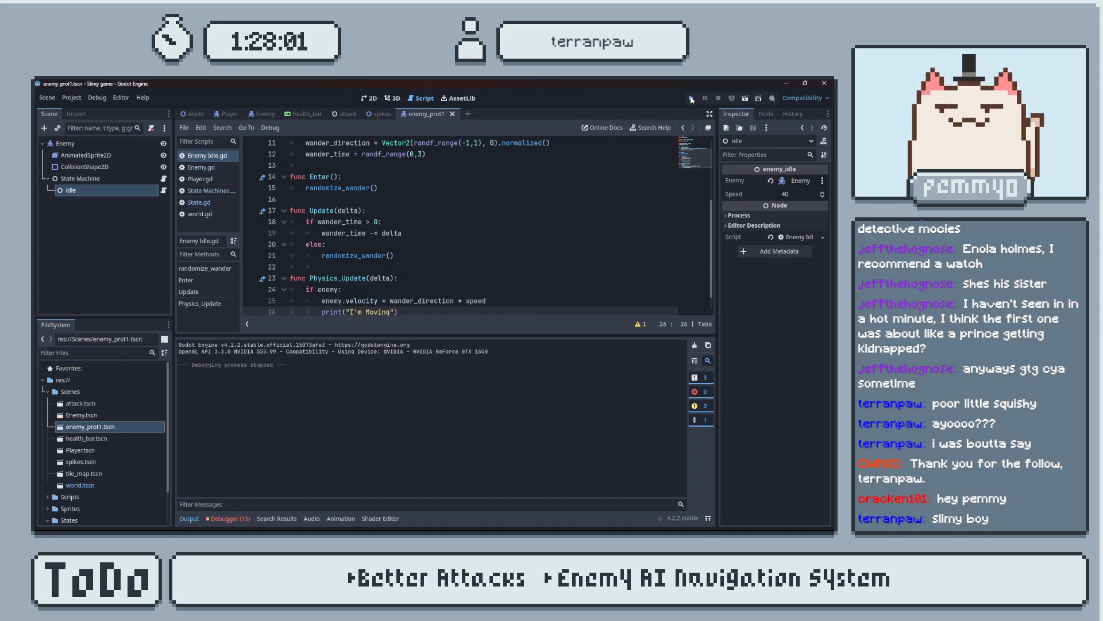
Test-run the game, check the output log for the debug message, and return to the full script view.
click(692, 99)
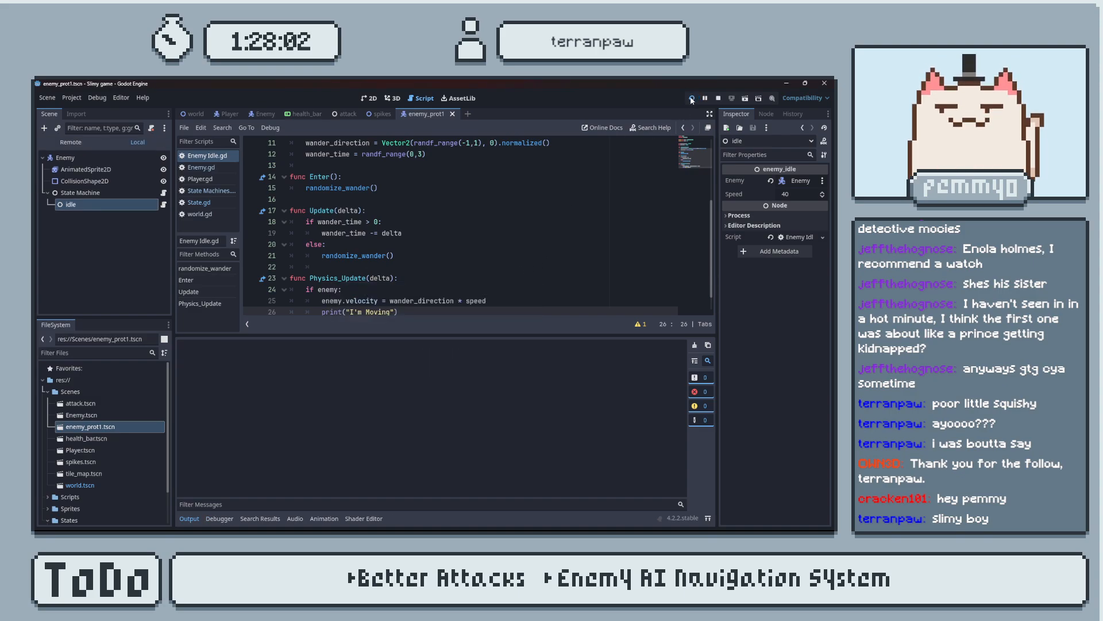
drag(640, 124, 519, 187)
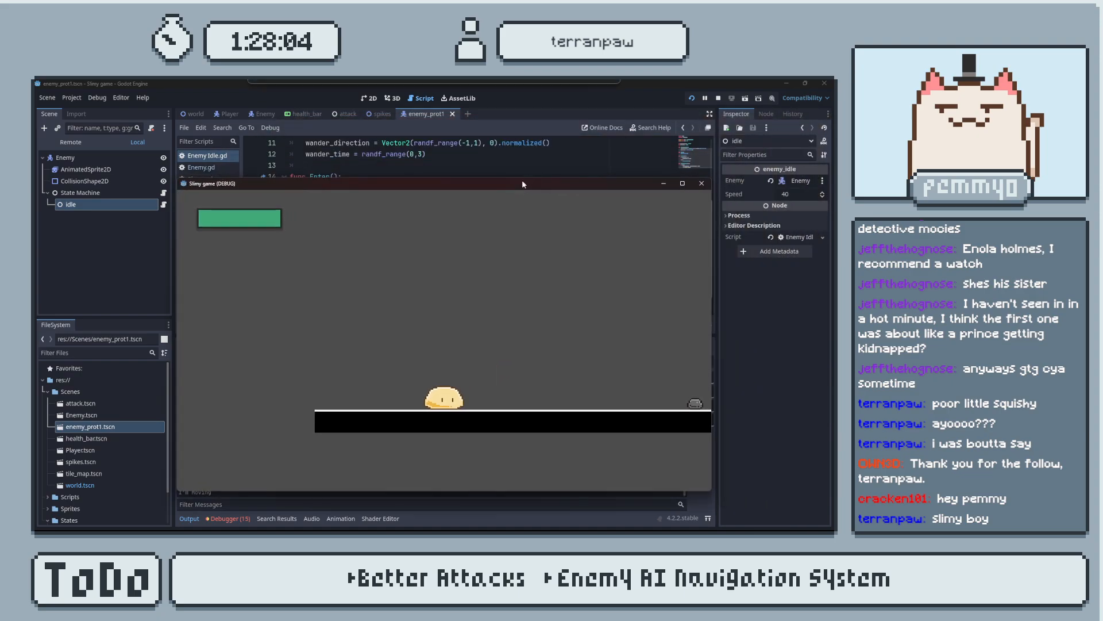
click(702, 184)
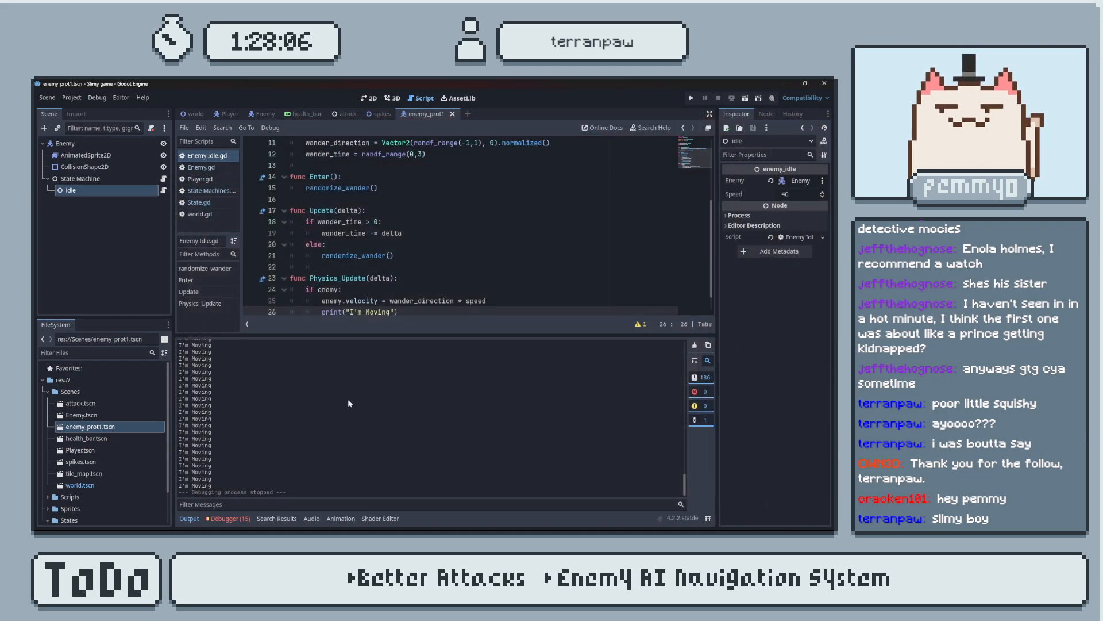
click(190, 519)
click(446, 425)
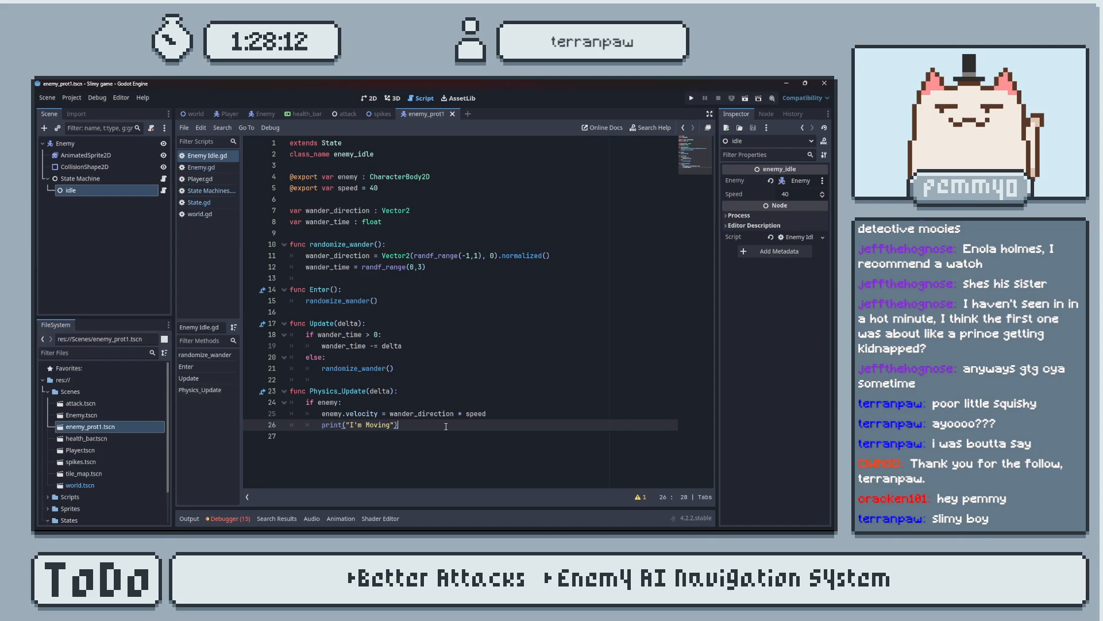
Consult the tutorial's EnemyIdle code and add a space after the comma in randf_range(-1, 1) on the wander_direction line.
key(alt+Tab)
key(alt+Tab)
key(alt+Tab)
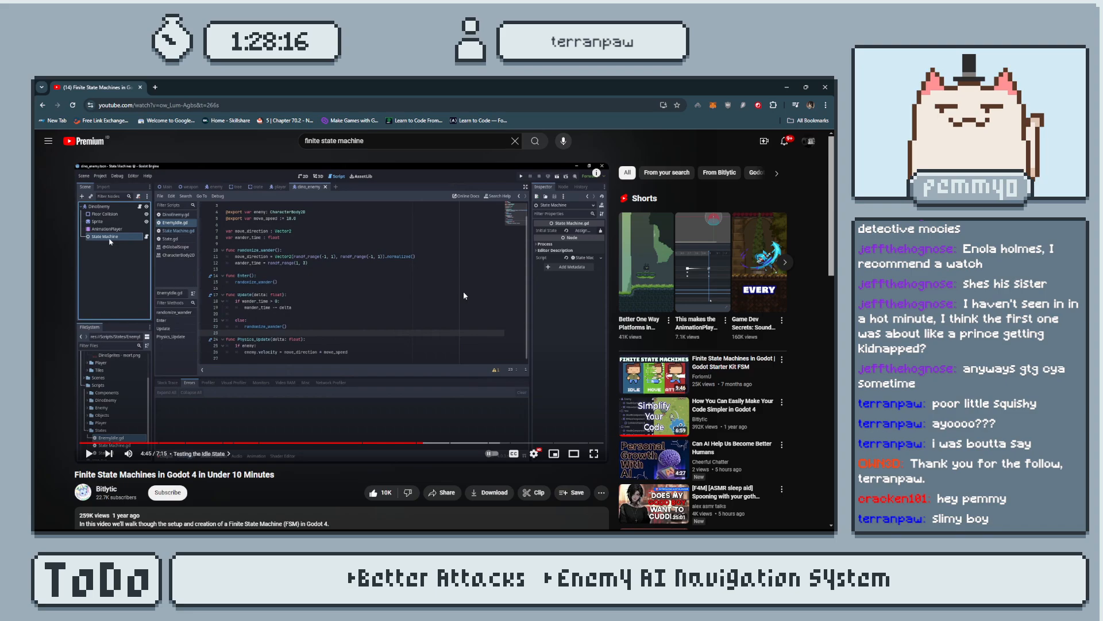
key(alt+Tab)
key(alt+Tab)
key(alt+Tab)
click(474, 255)
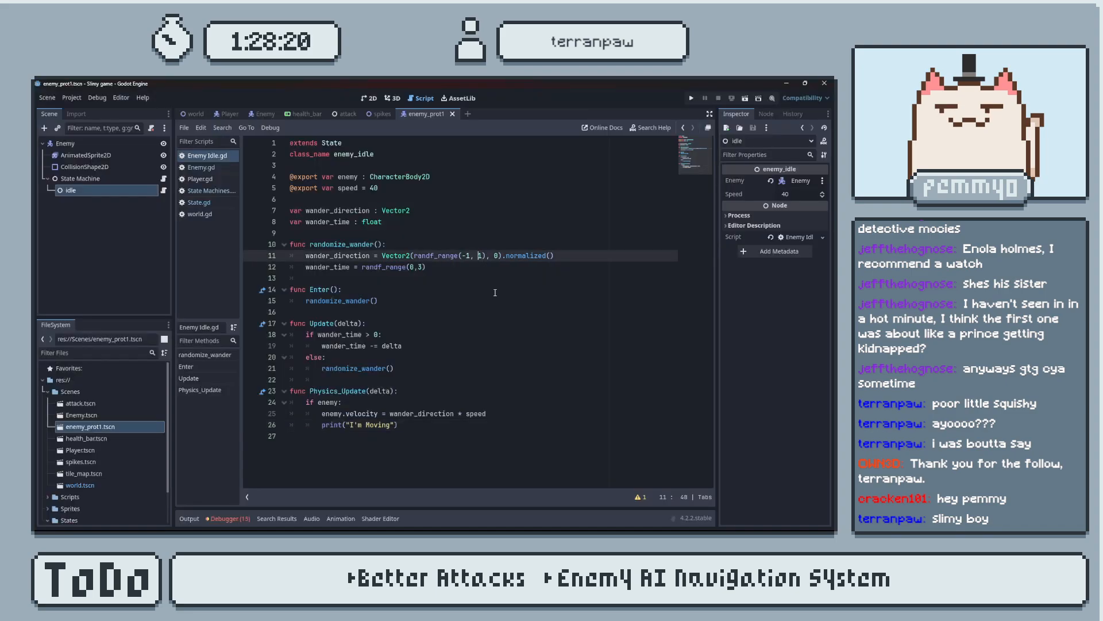
Compare the tutorial's randomize_wander, Update and Physics_Update functions with the idle script in Godot.
key(alt+Tab)
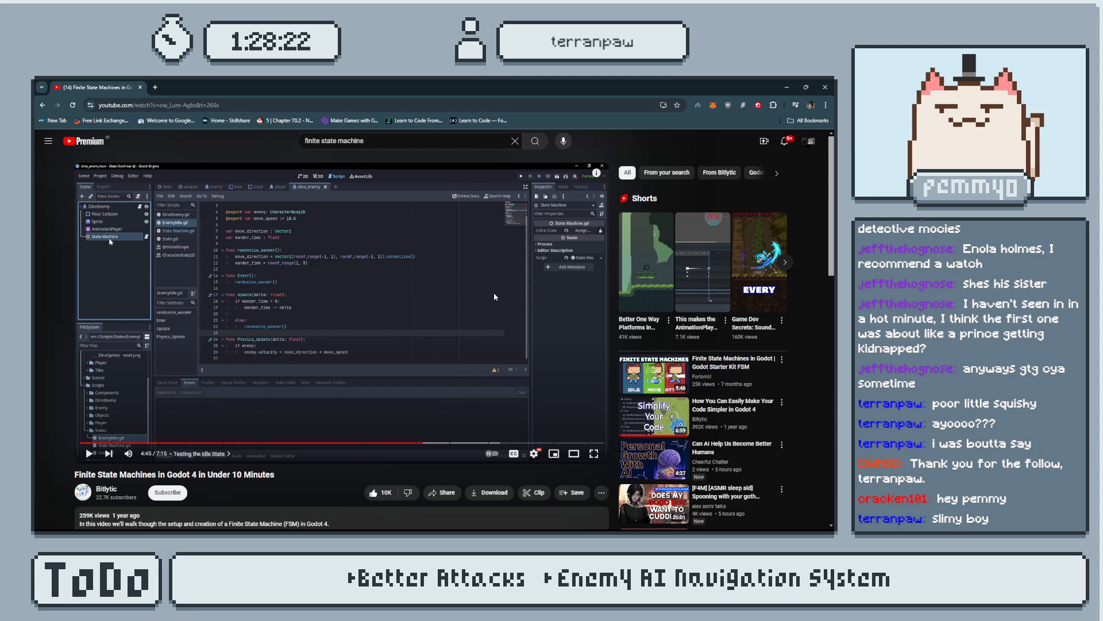
key(alt+Tab)
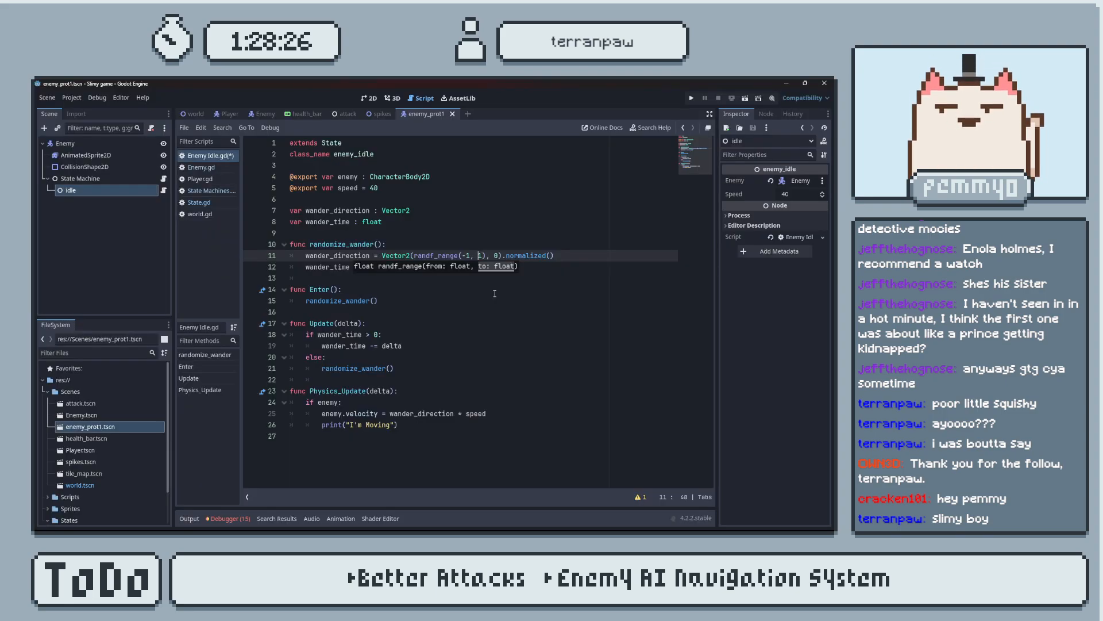
key(alt+Tab)
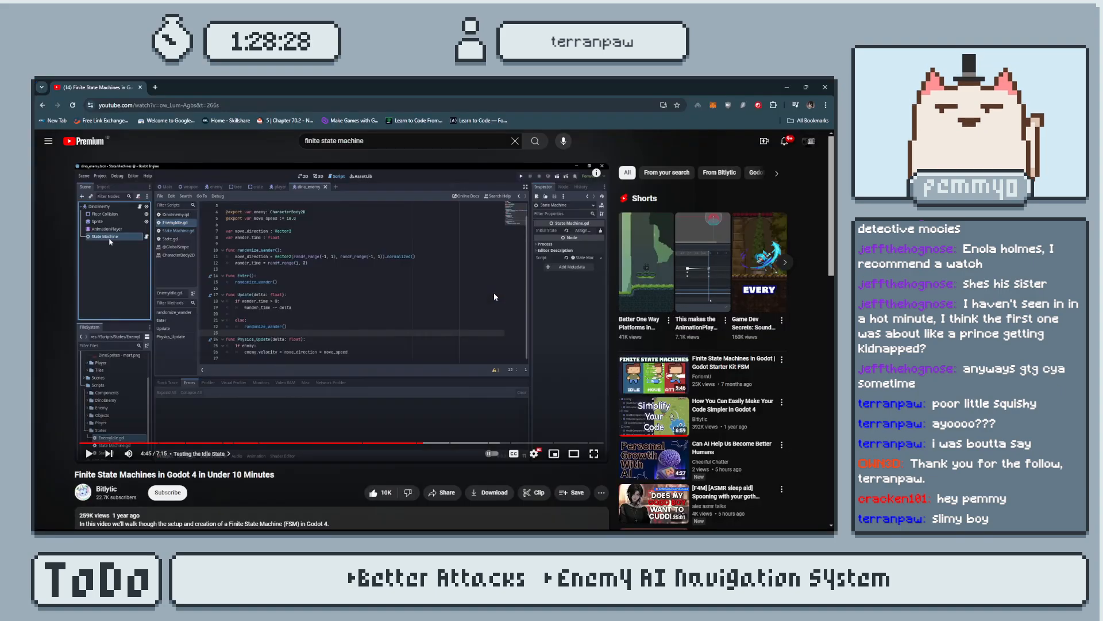
key(alt+Tab)
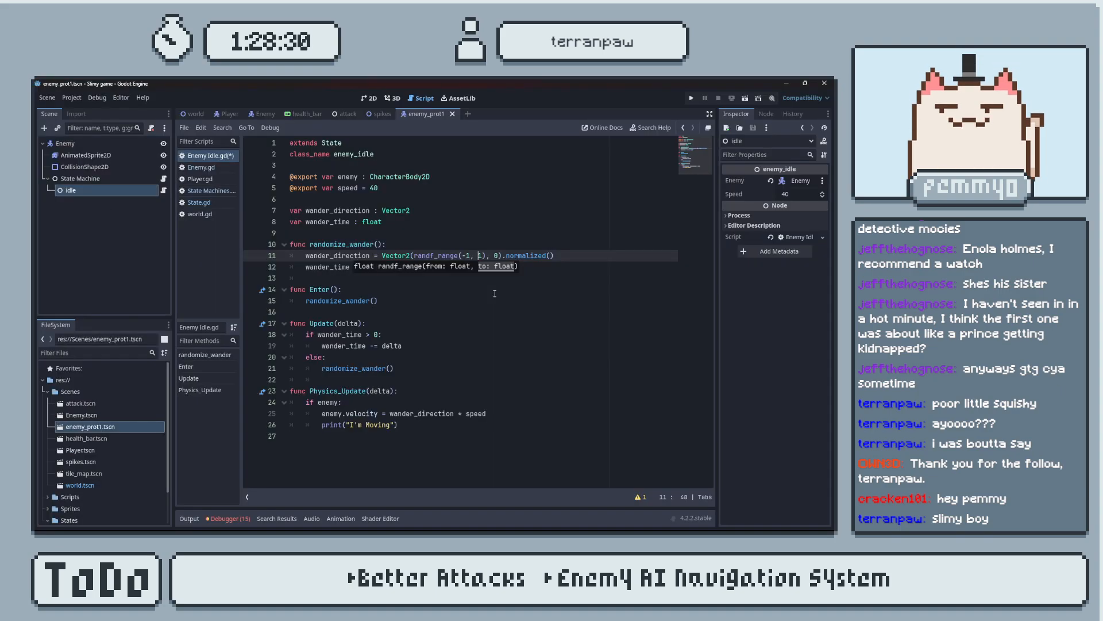
key(alt+Tab)
key(alt+Tab)
key(alt+Tab)
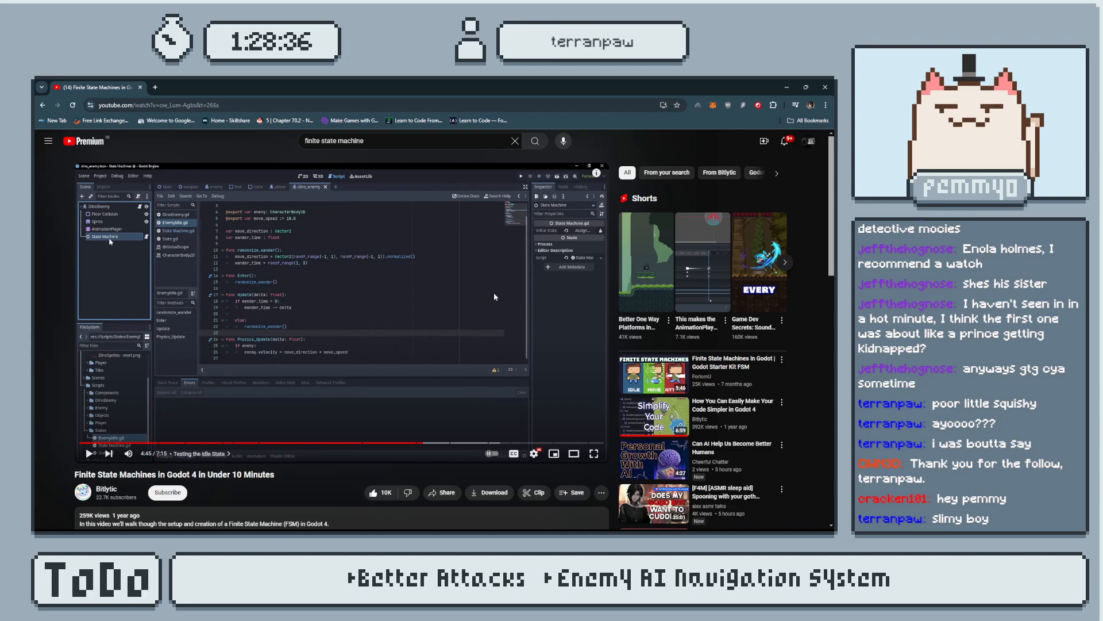
key(alt+Tab)
key(alt+Tab)
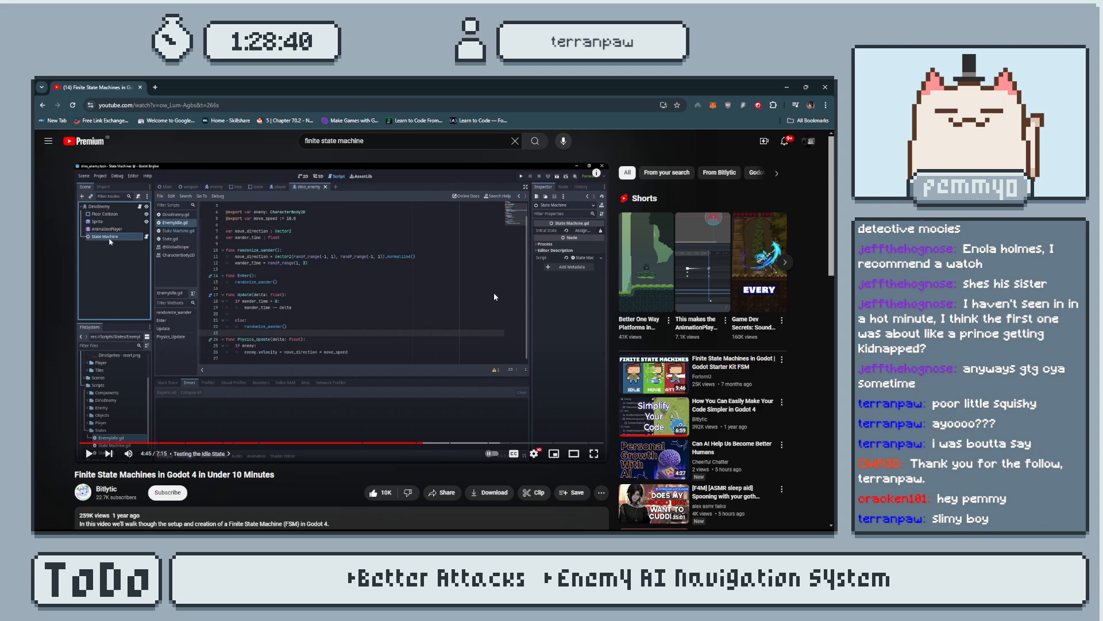
key(alt+Tab)
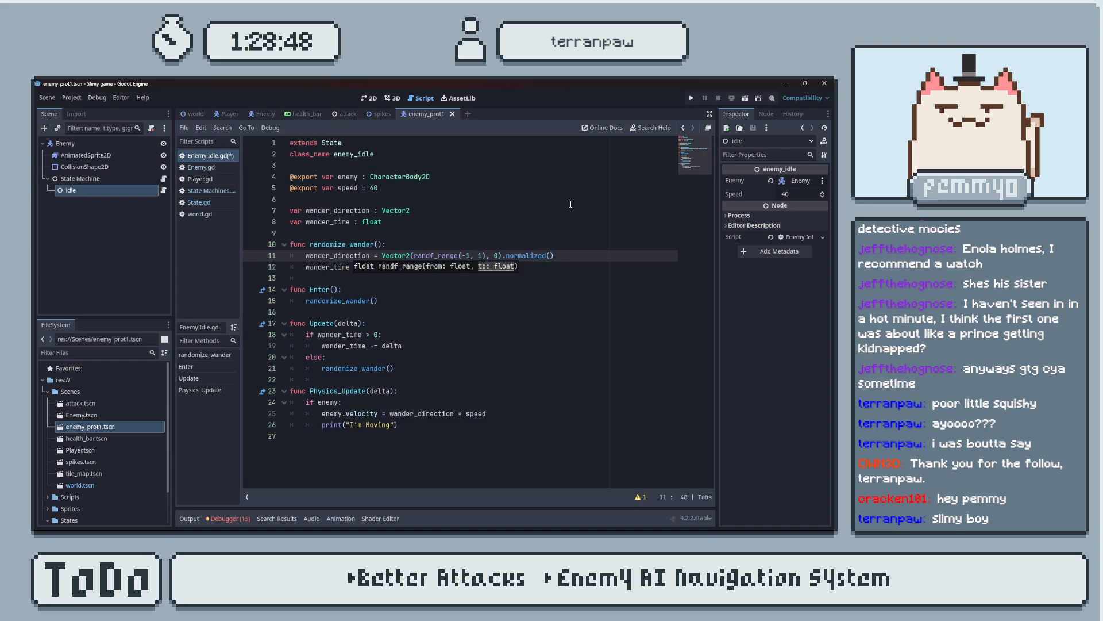
key(alt+Tab)
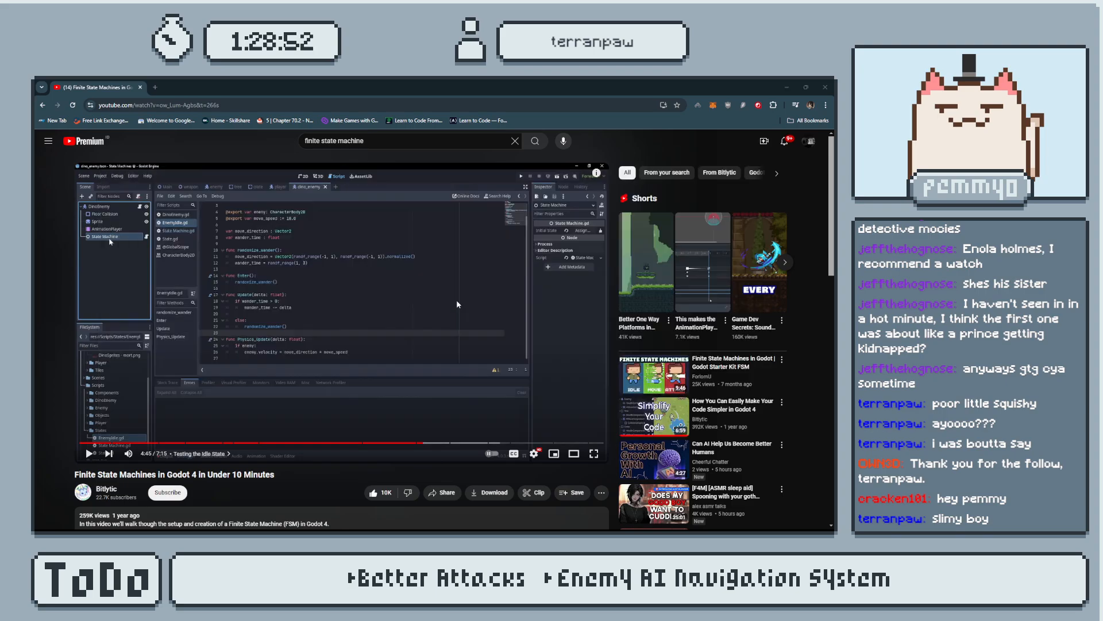
key(alt+Tab)
key(alt+Tab)
key(alt+Tab)
Delete the print("I'm Moving") line from Physics_Update and check the script against the tutorial's code.
drag(398, 424, 487, 413)
key(BackSpace)
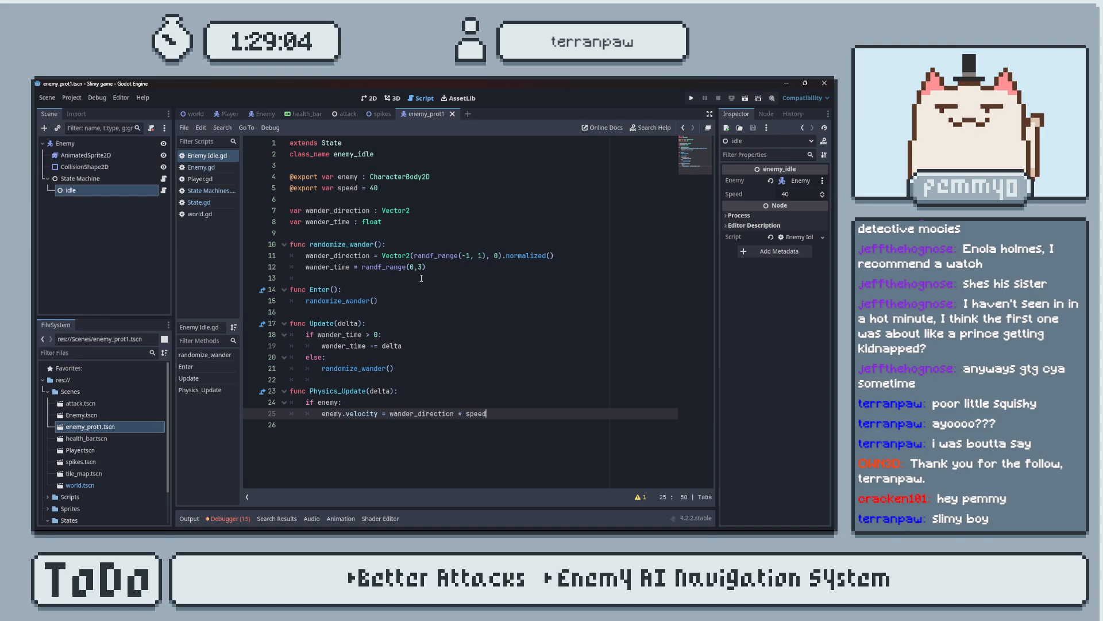
key(alt+Tab)
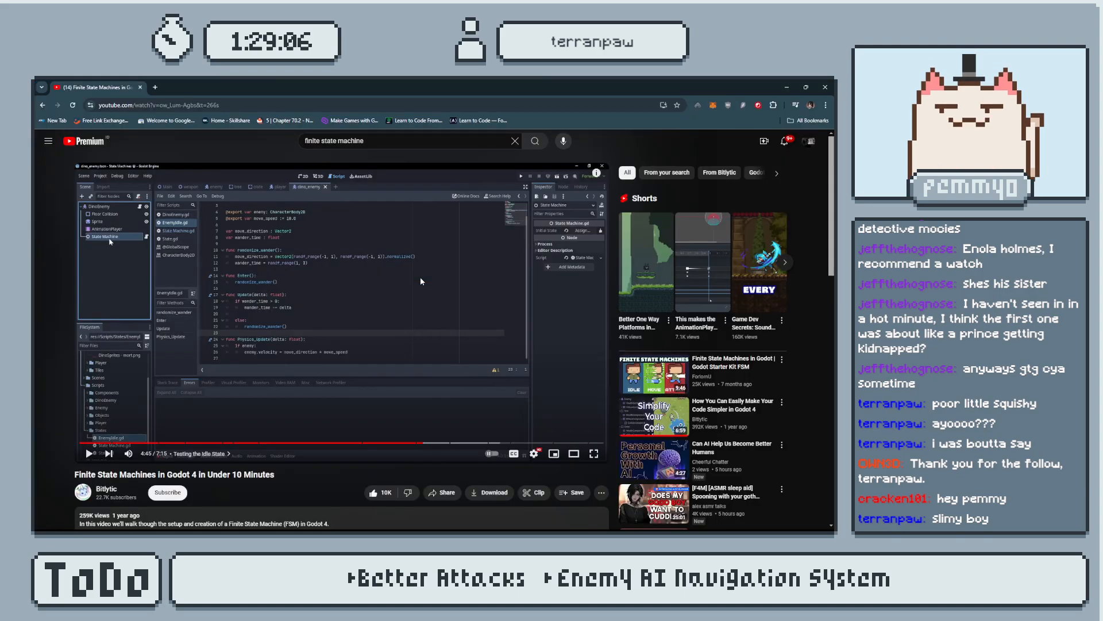
key(alt+Tab)
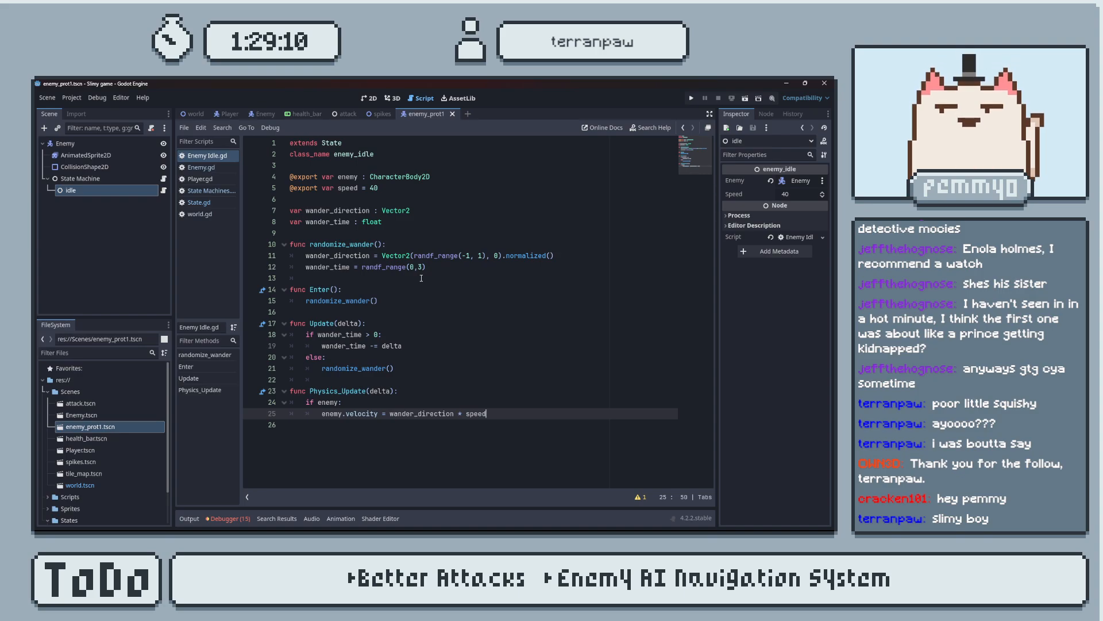
Test-run the game, move the player right and back left to observe the enemy, close the game and save.
click(691, 99)
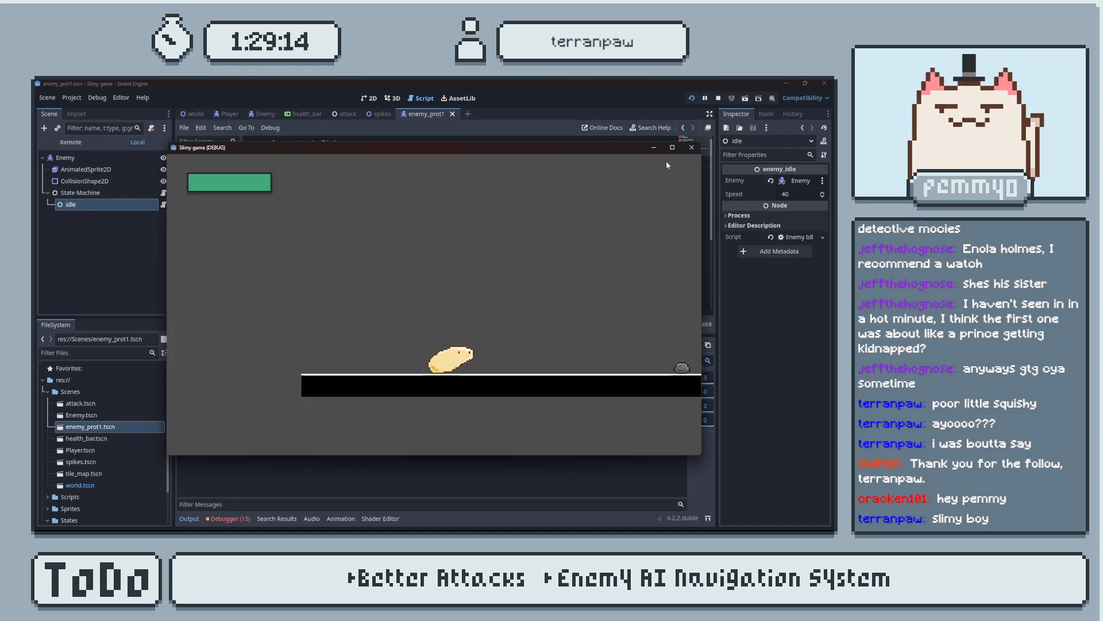
key(d)
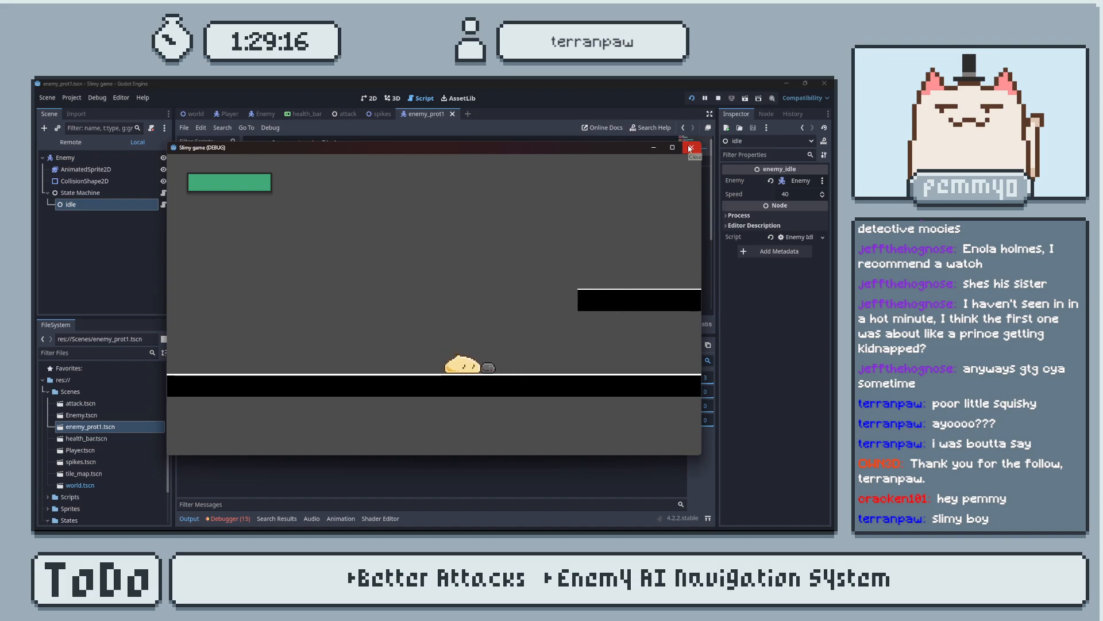
key(a)
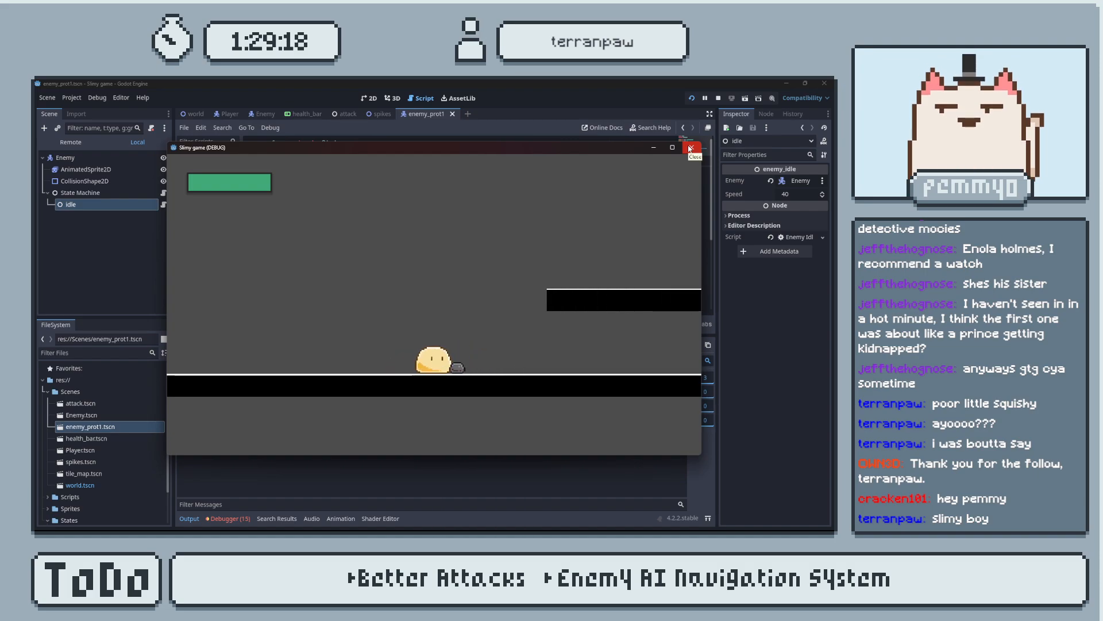
click(690, 148)
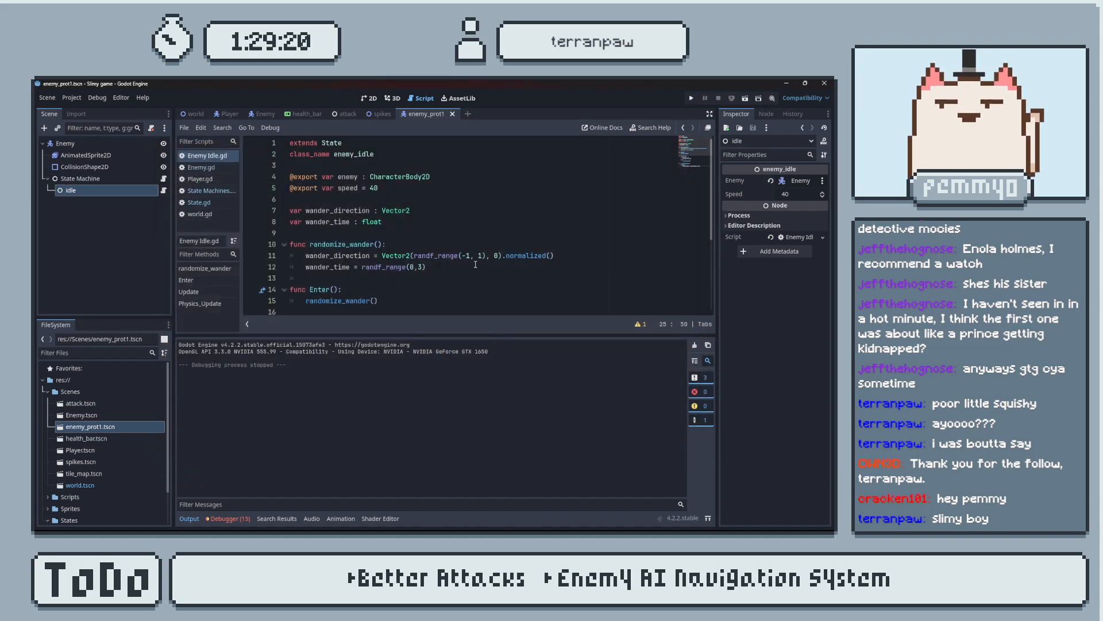
scroll(475, 264, down, 4)
key(ctrl+s)
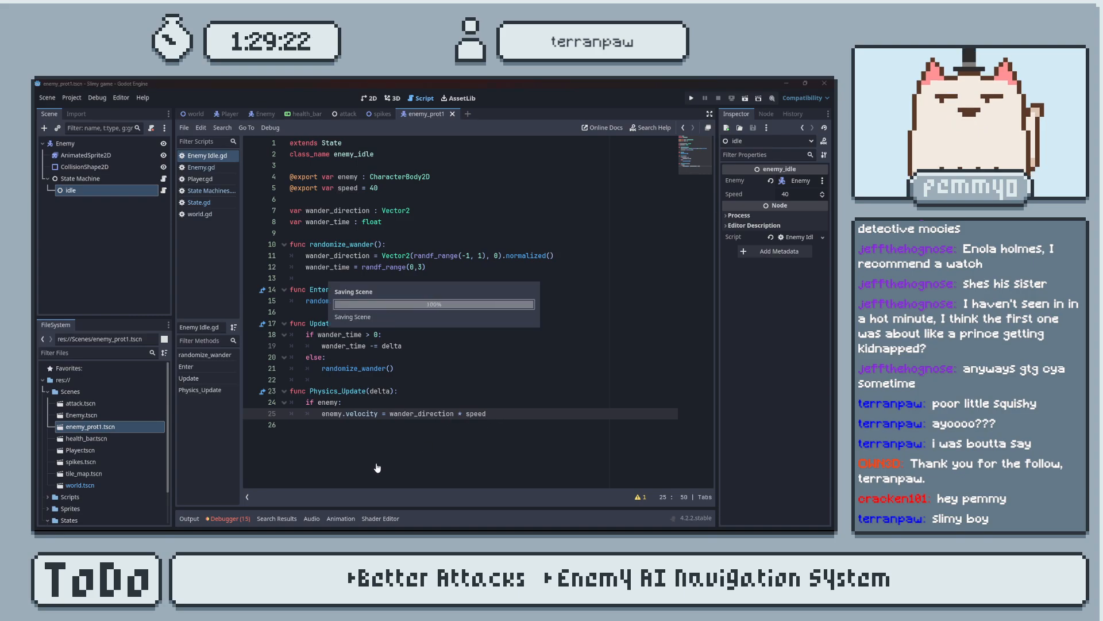
Examine the debugger's errors, inspect each standalone expression warning's line in Player.gd, and return to the Enemy Idle script.
click(237, 520)
click(237, 342)
scroll(372, 435, down, 3)
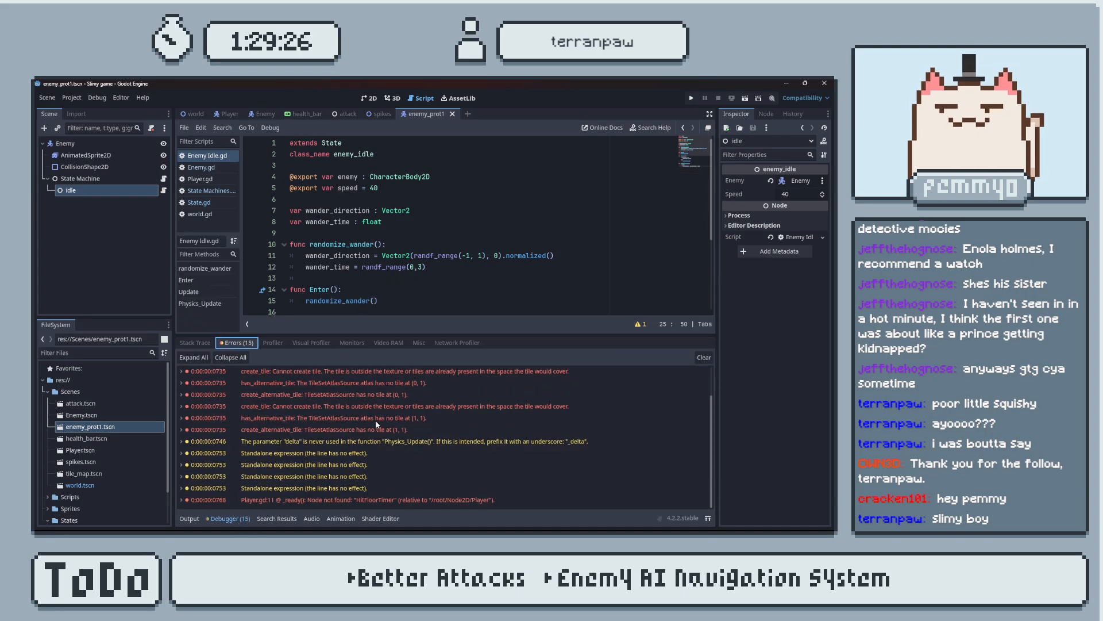
click(346, 453)
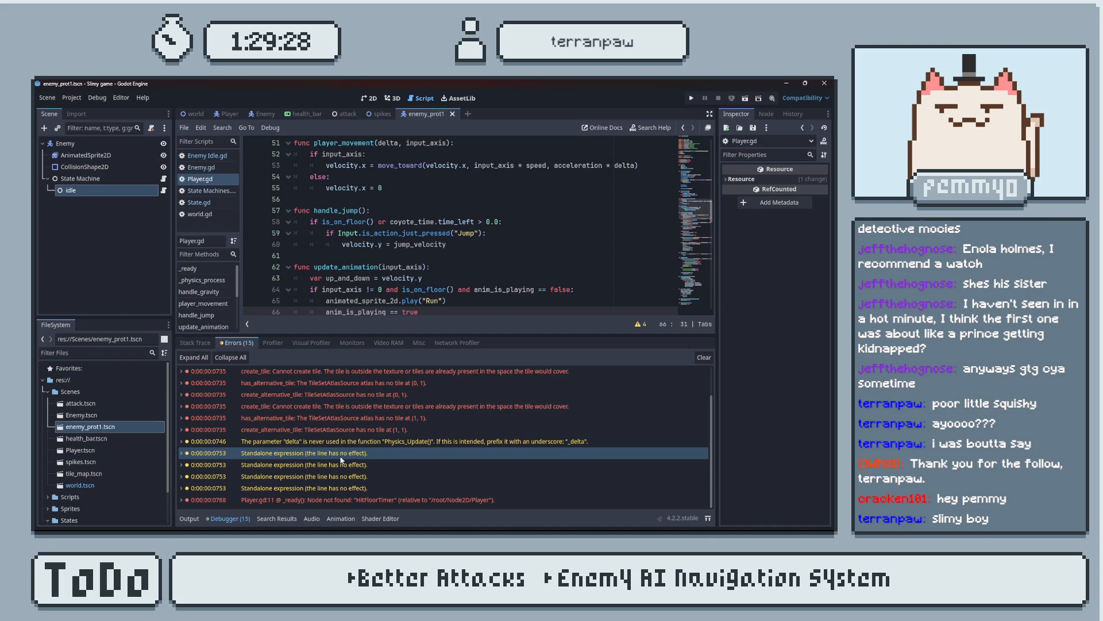
scroll(438, 310, down, 1)
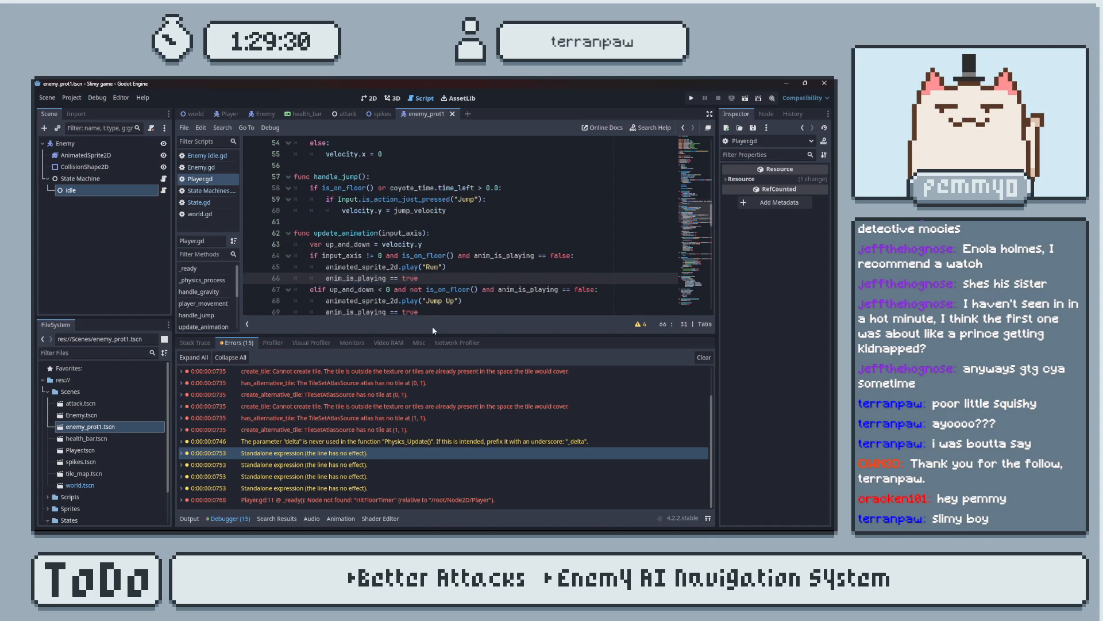
click(361, 470)
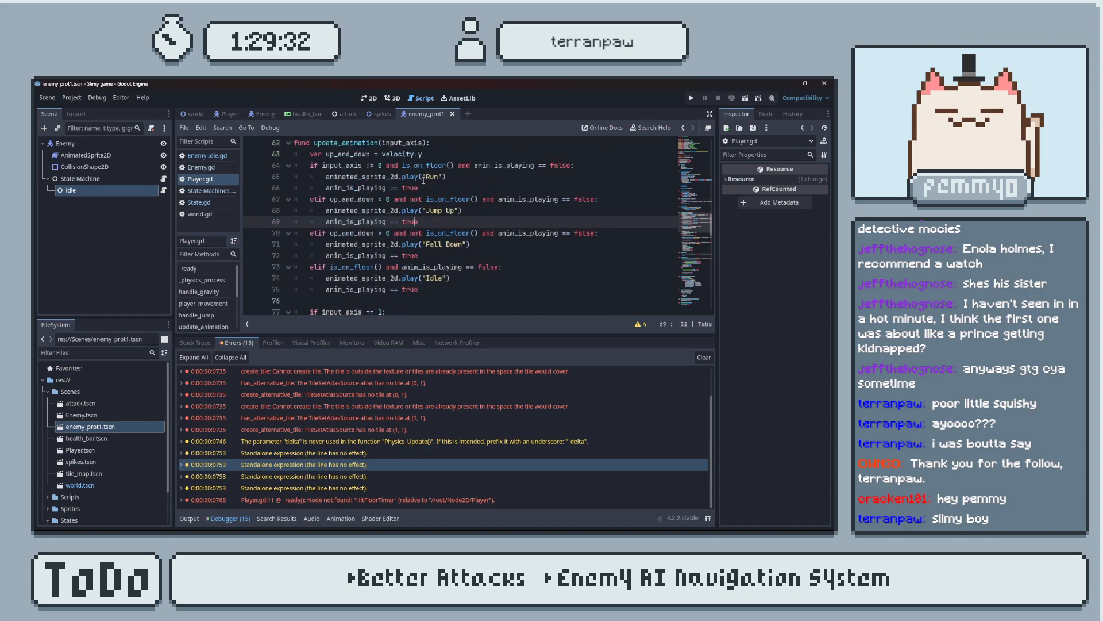
click(452, 184)
drag(452, 184, 467, 179)
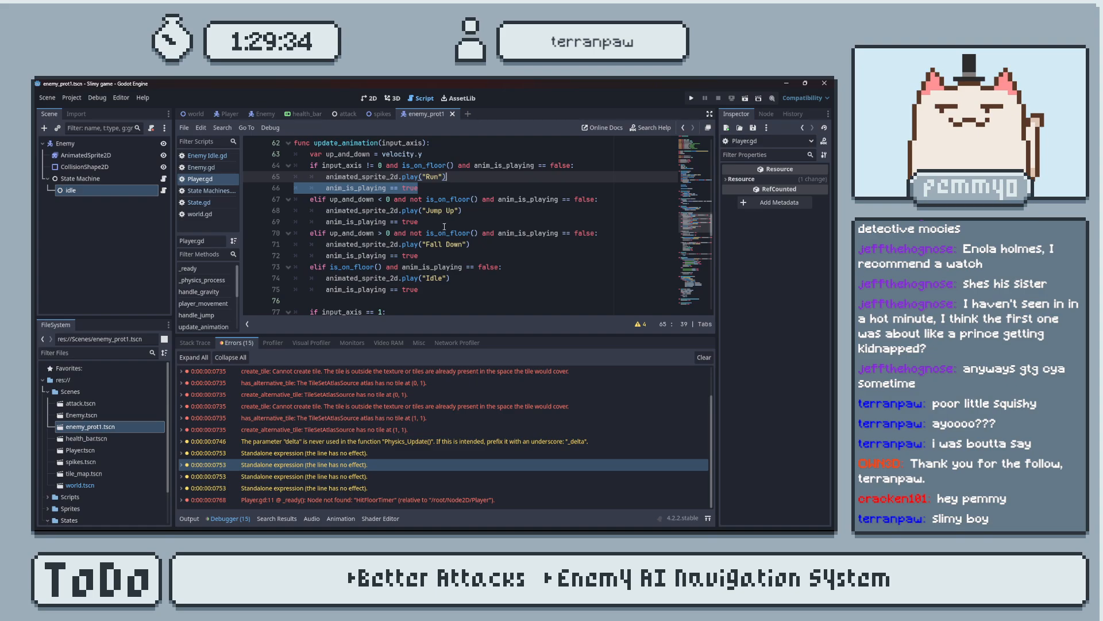
click(356, 475)
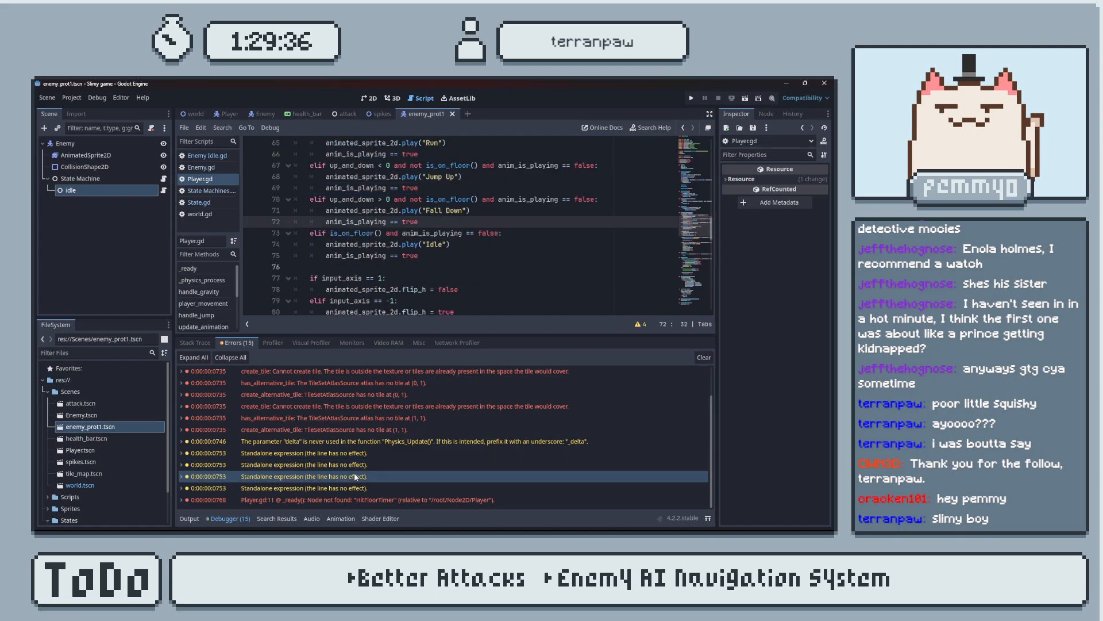
click(355, 488)
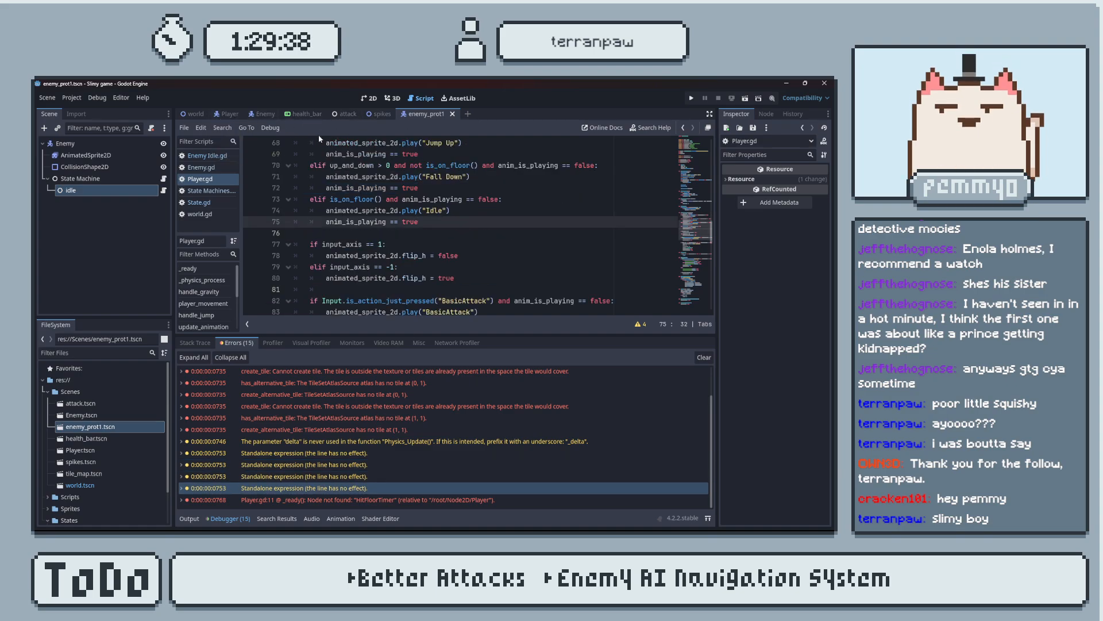
click(210, 155)
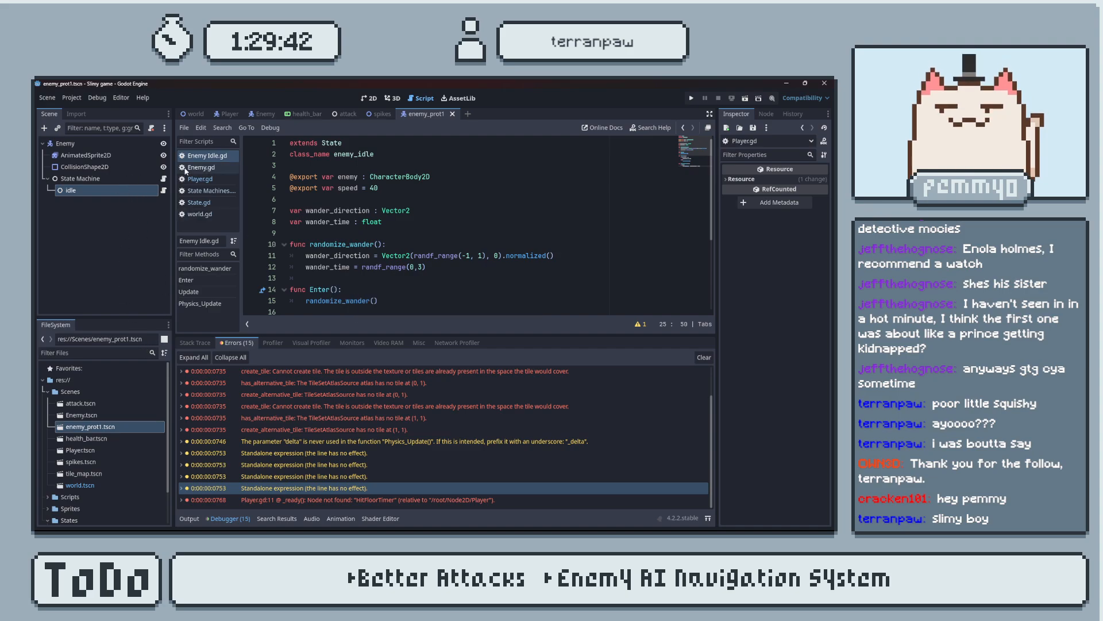
Check the idle and State Machine nodes' exported properties and the output log, and return to the full Enemy Idle script.
click(100, 190)
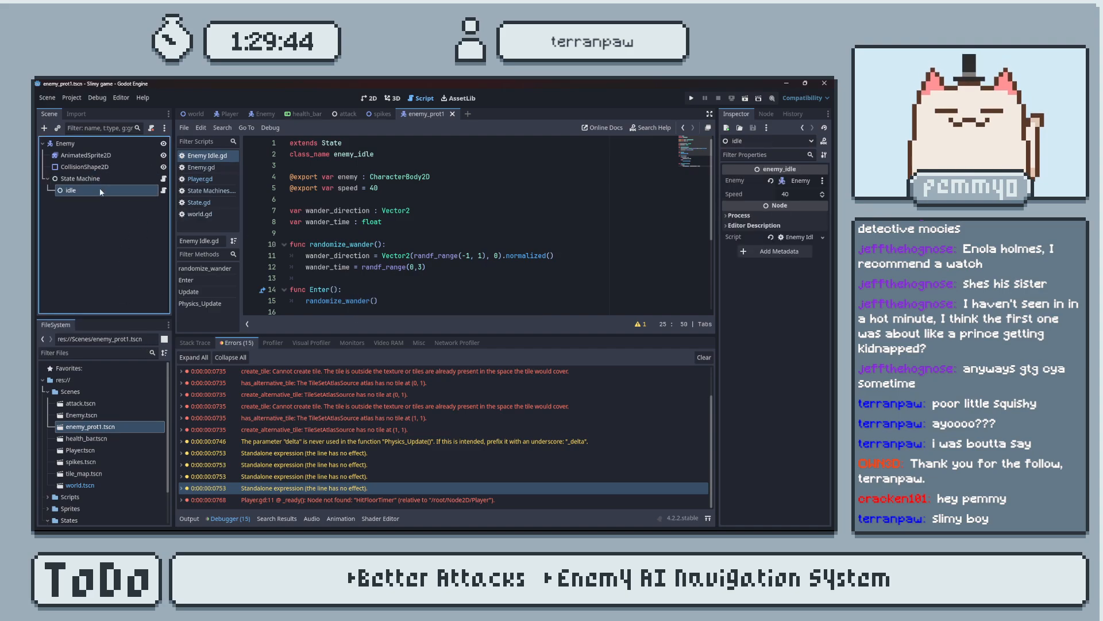
click(112, 180)
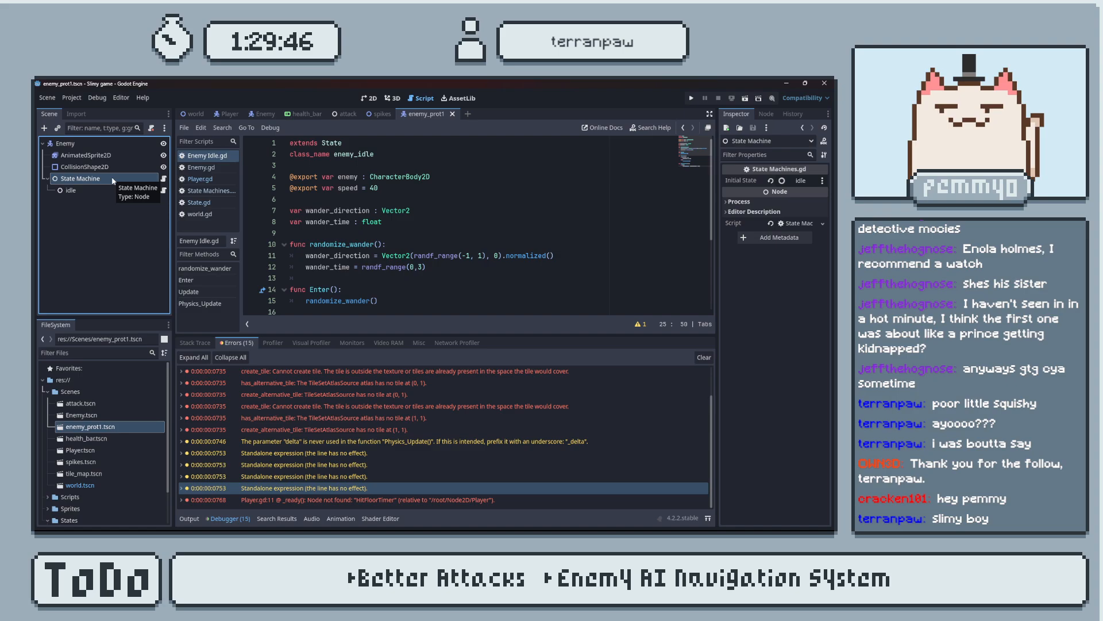
click(118, 190)
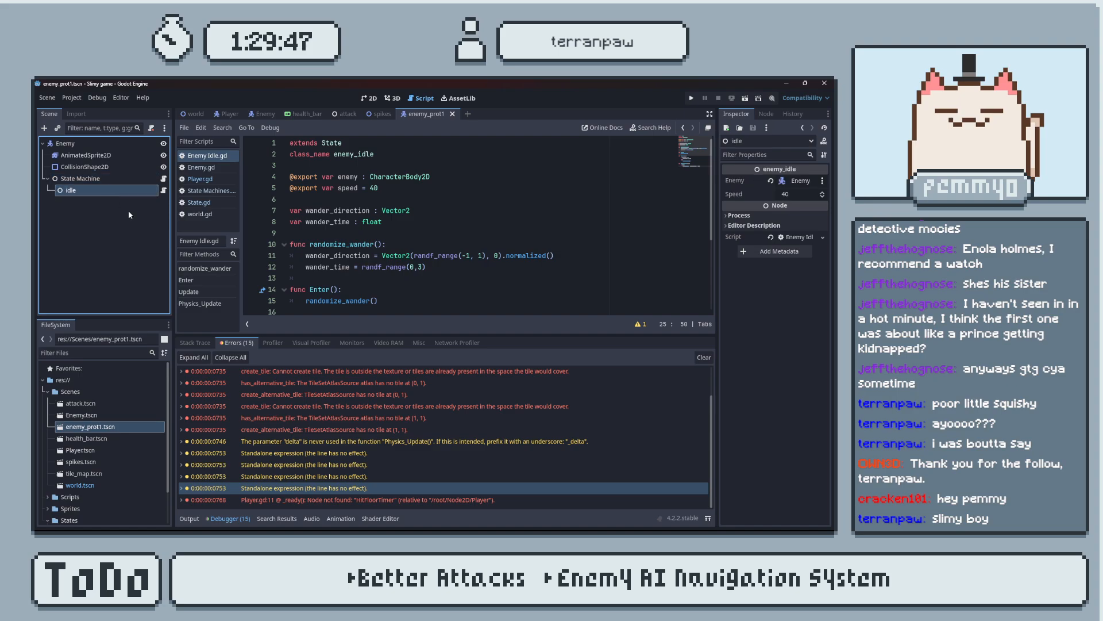
click(191, 517)
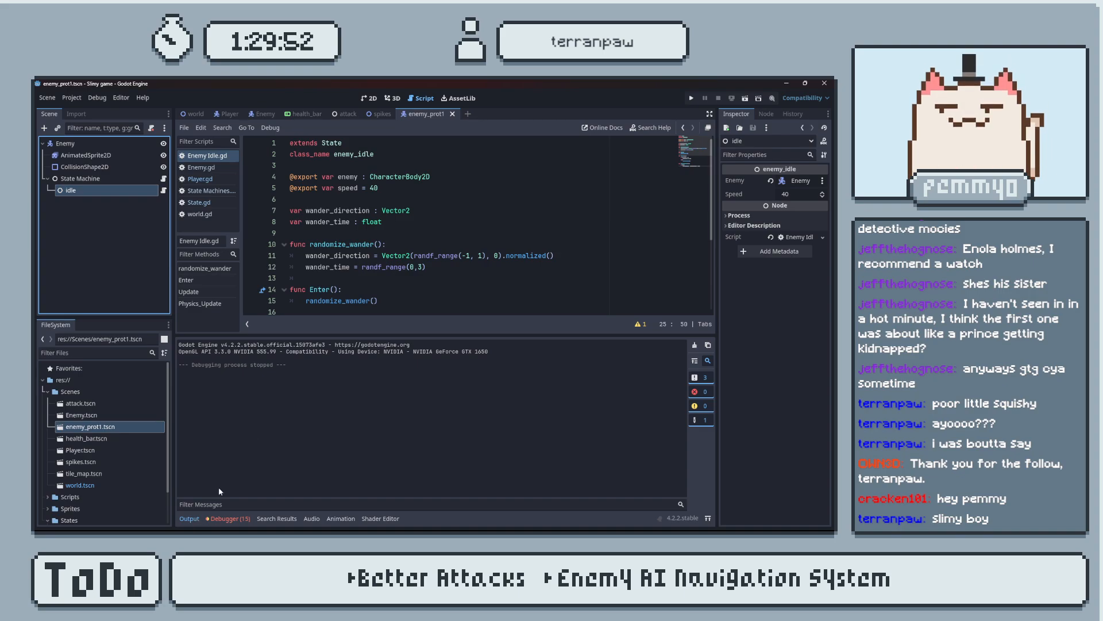
click(194, 518)
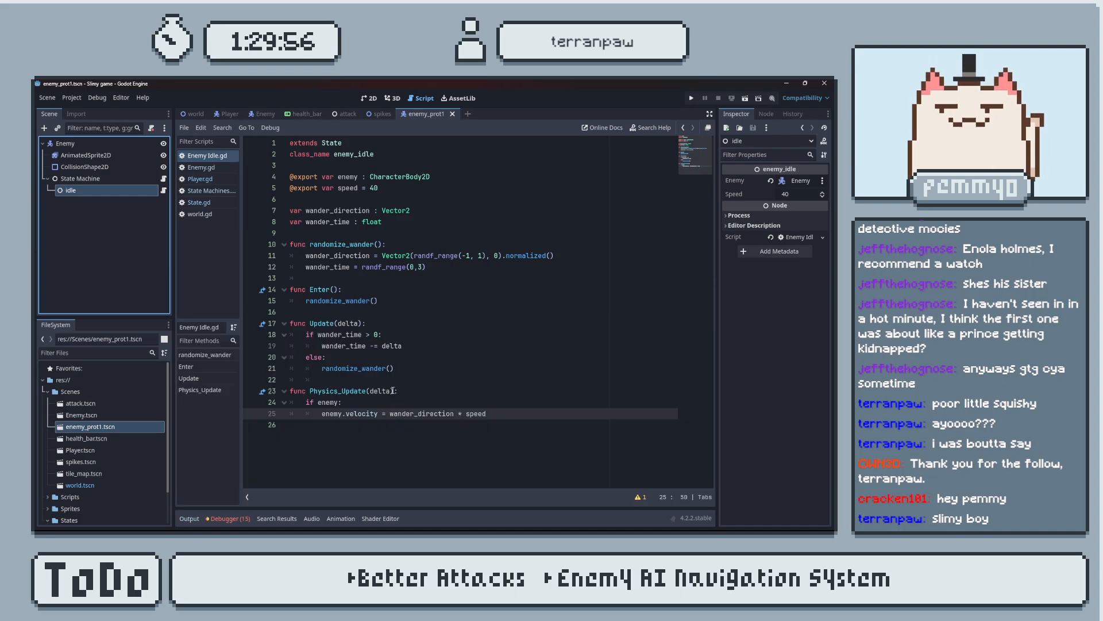
Add the type hint ": float" to the delta parameter of both Physics_Update and Update.
click(394, 391)
text(: float)
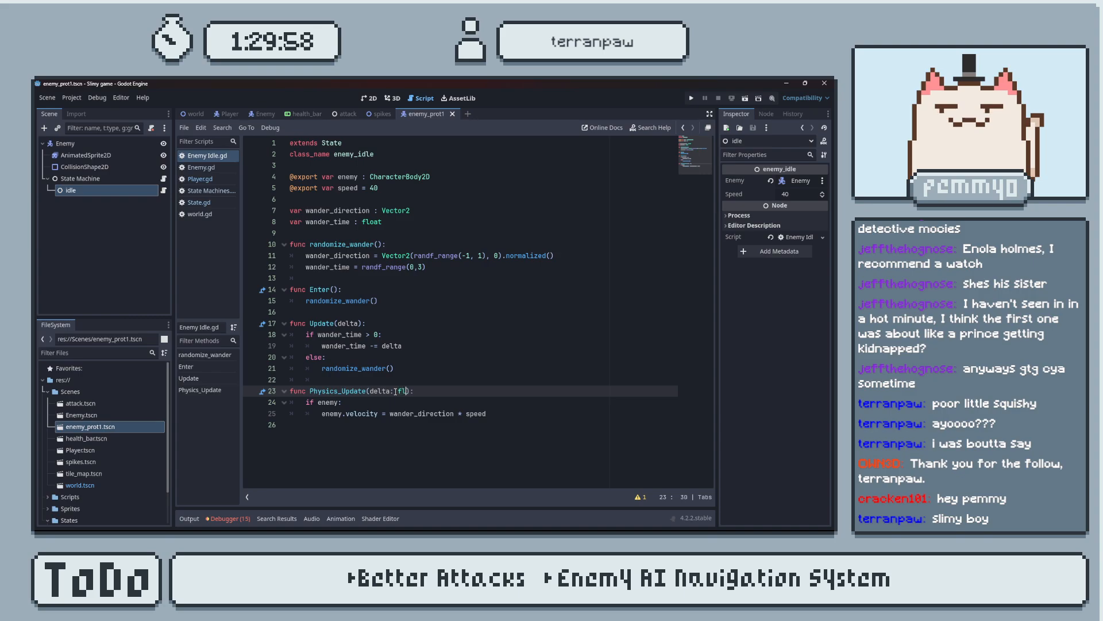
drag(391, 391, 418, 391)
key(ctrl+c)
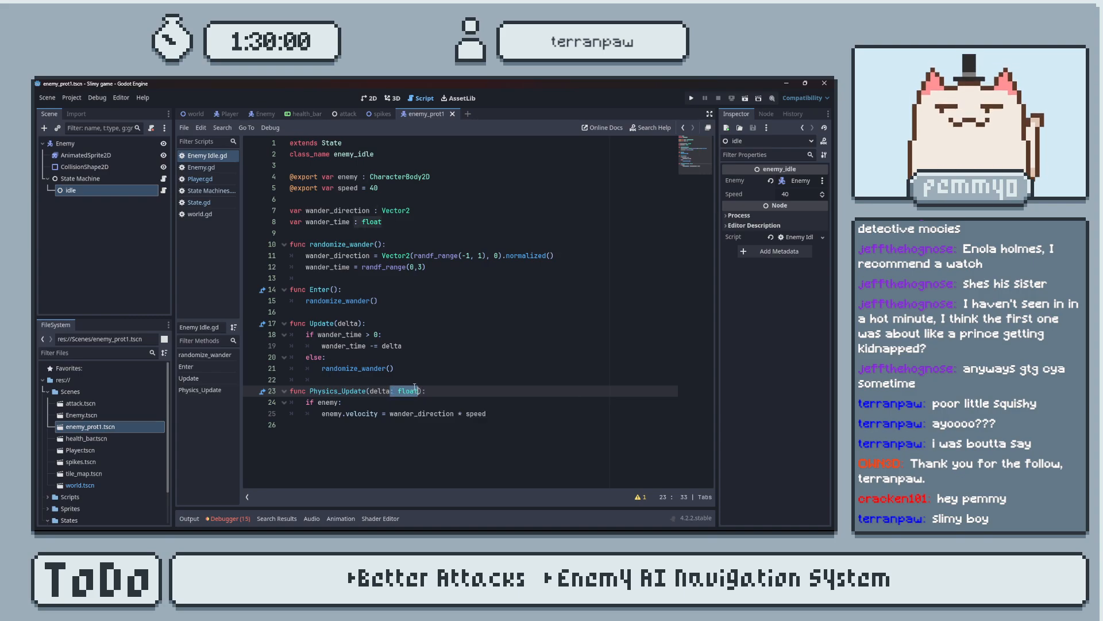
click(359, 323)
key(ctrl+v)
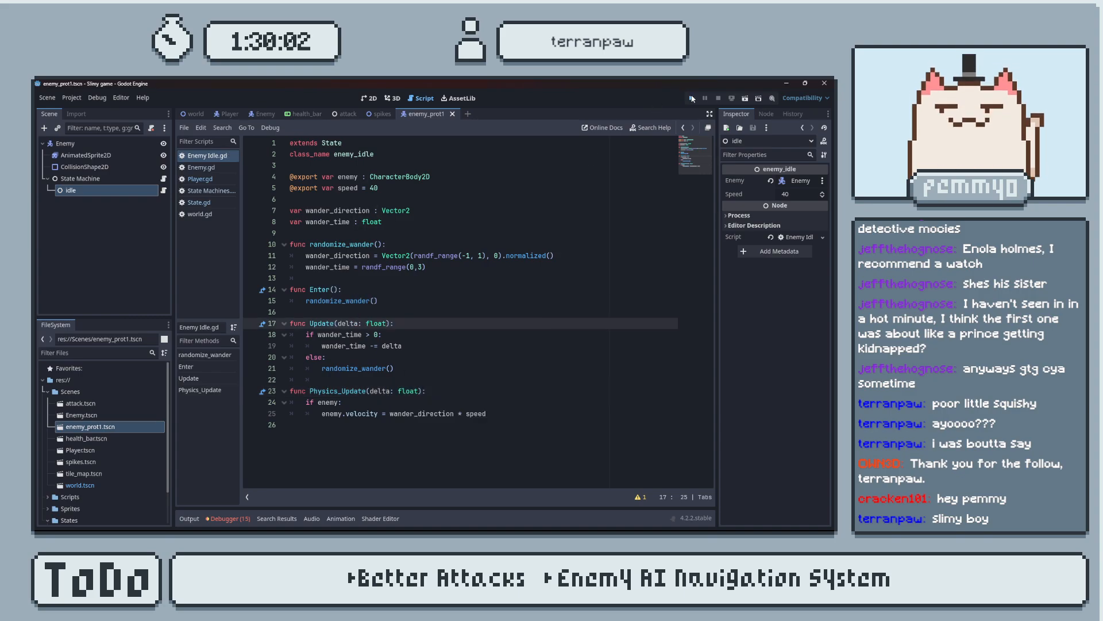
Test-run the game, close it, revert the float type hints on both delta parameters and save the script.
click(693, 99)
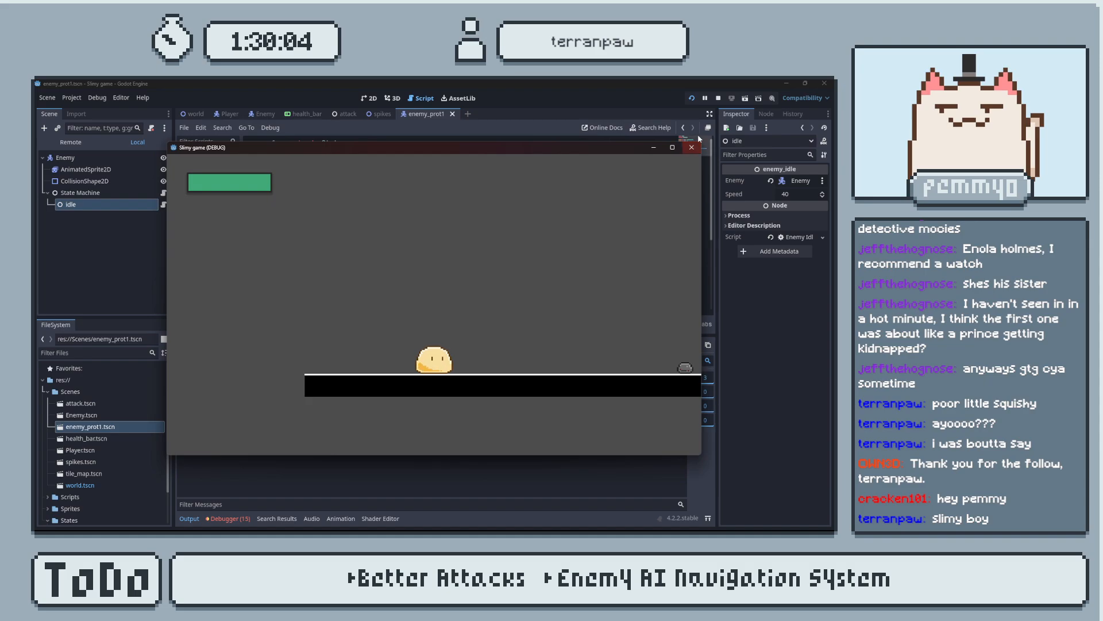
click(691, 147)
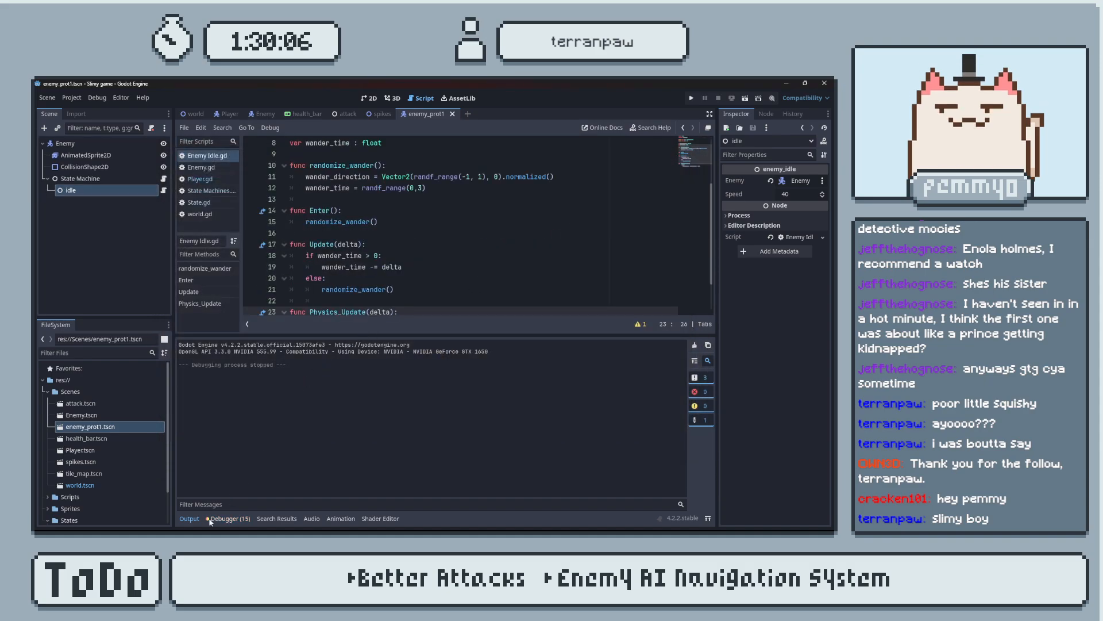
click(189, 518)
click(499, 413)
key(ctrl+s)
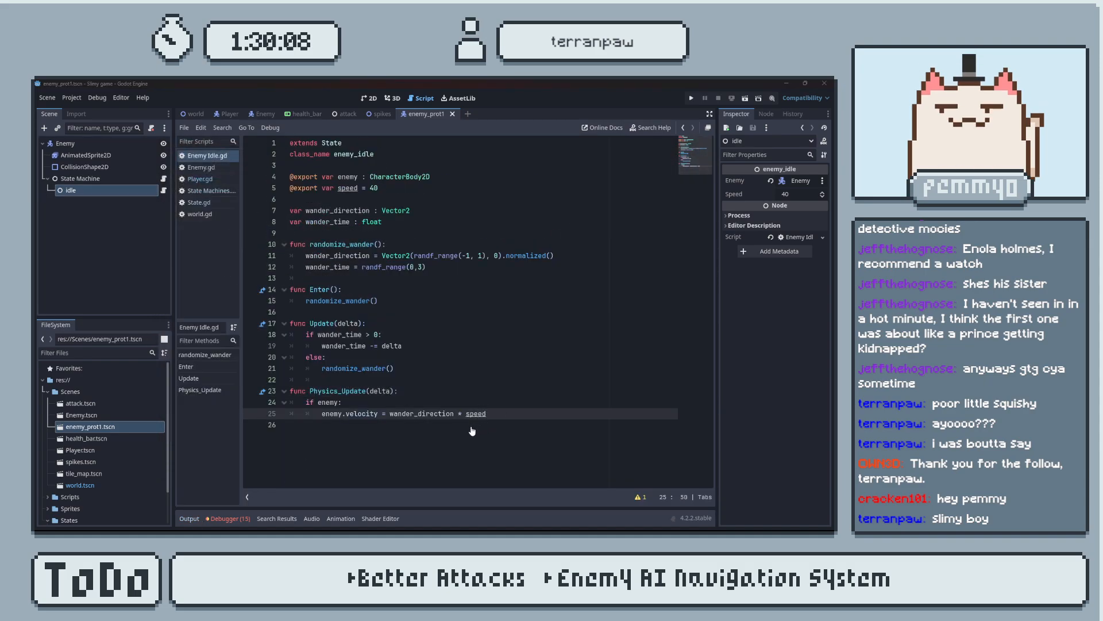
Try assigning wander_direction * speed to enemy.velocity.x in Physics_Update and test-run the game.
click(377, 414)
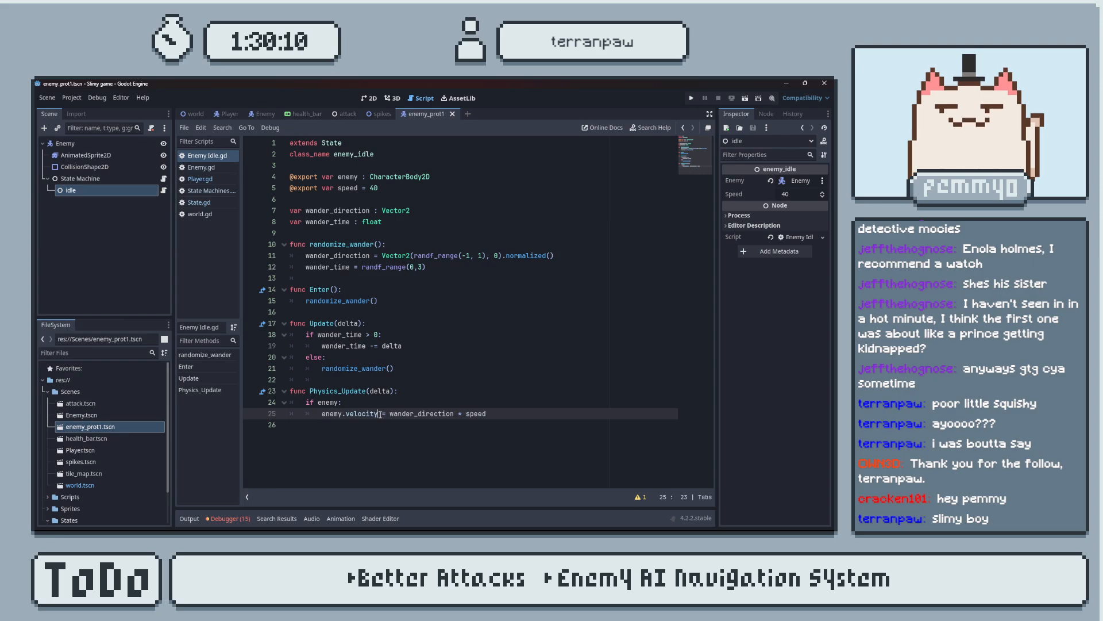
text(.x)
click(516, 407)
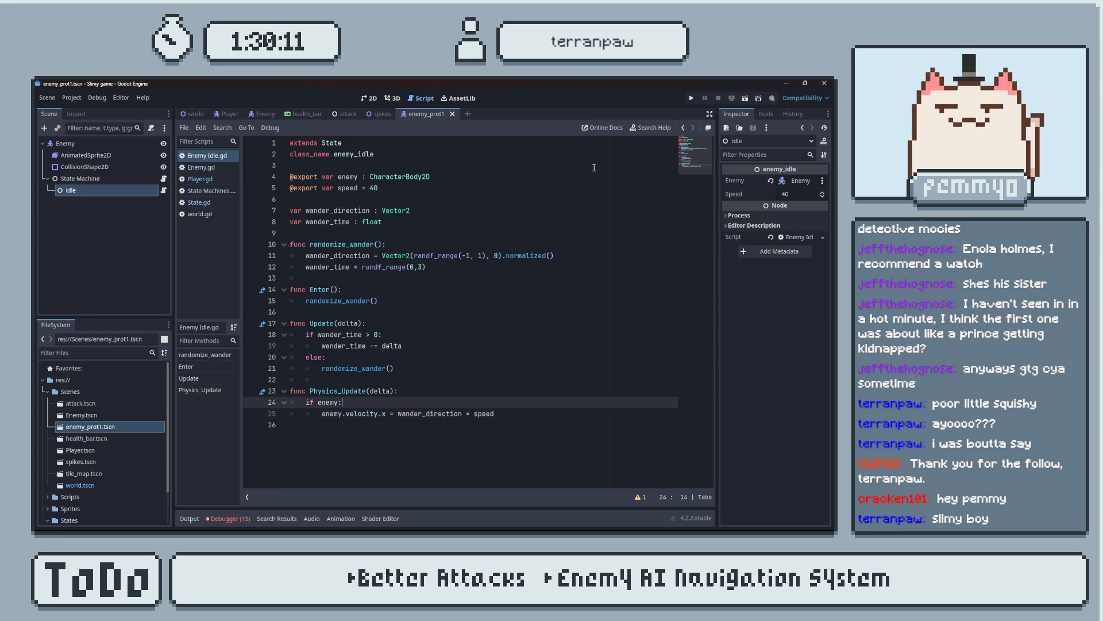
click(691, 99)
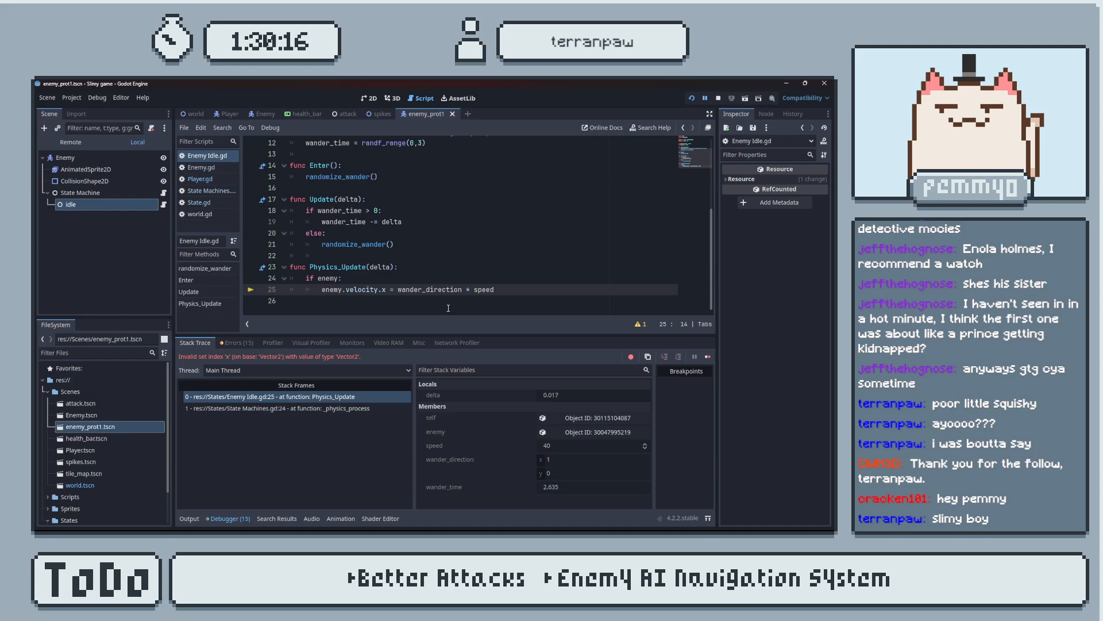
Remove ".x" from enemy.velocity in Physics_Update and bring the whole idle script back into view.
click(377, 291)
key(Delete)
key(Delete)
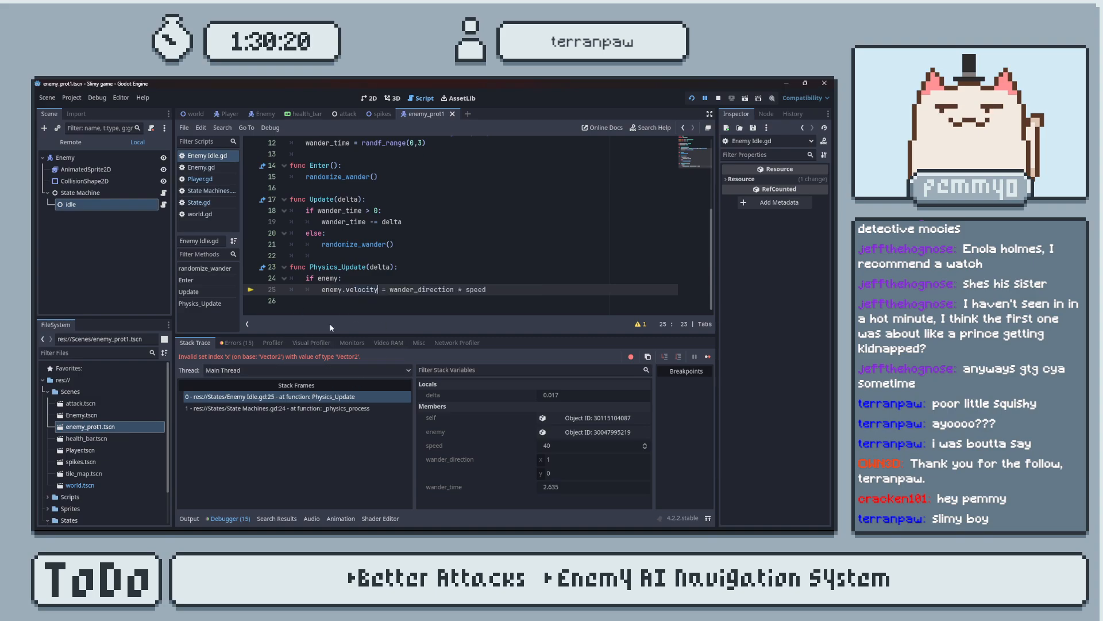
click(189, 519)
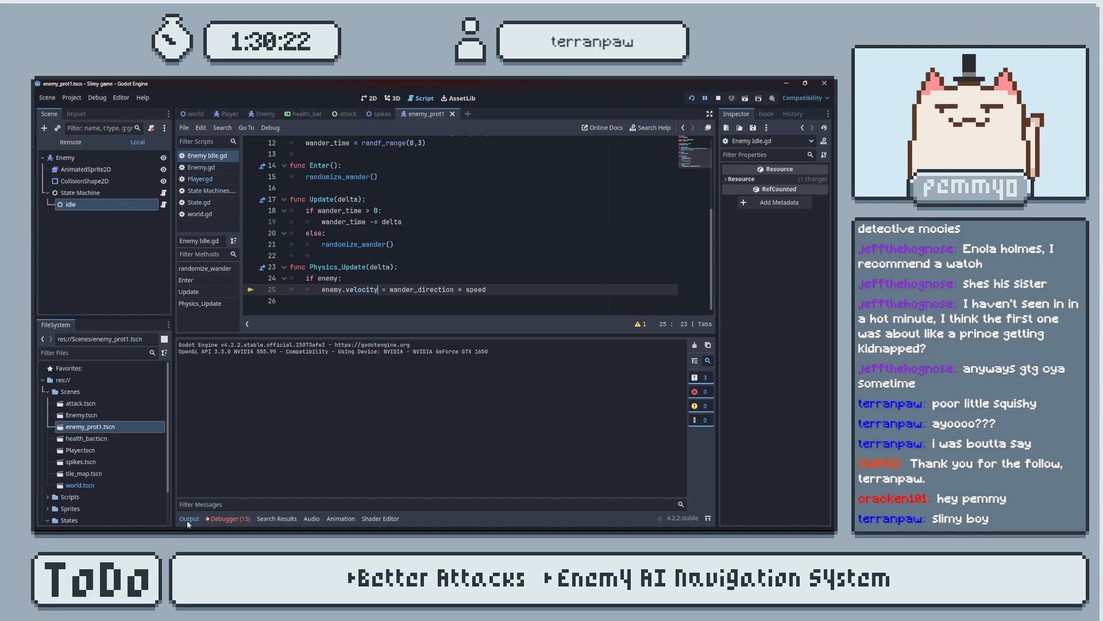
click(189, 519)
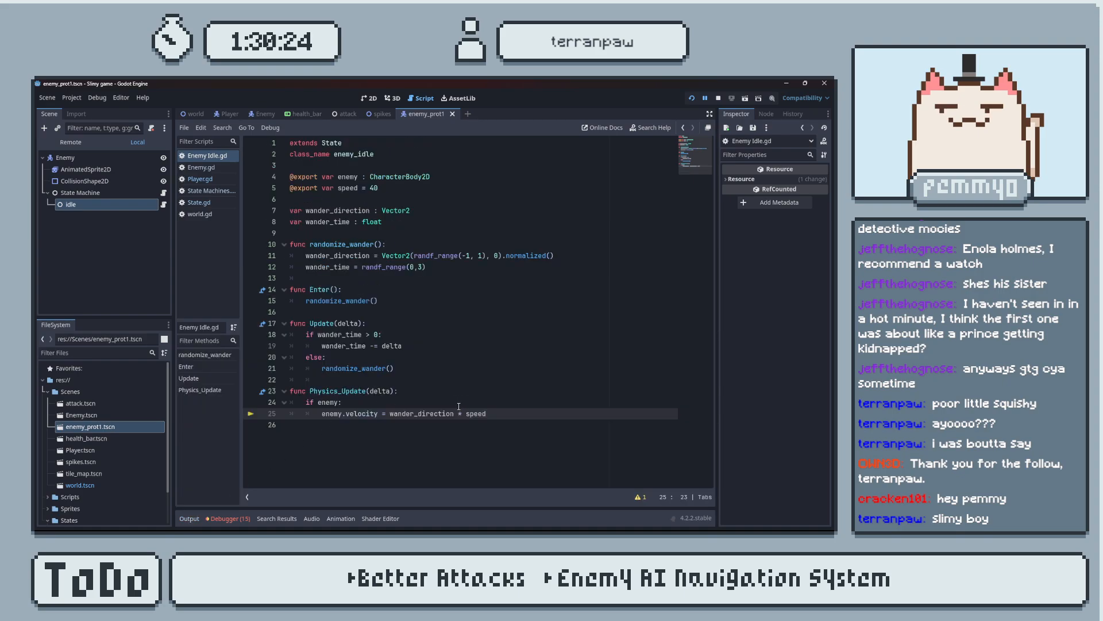
click(497, 415)
click(433, 400)
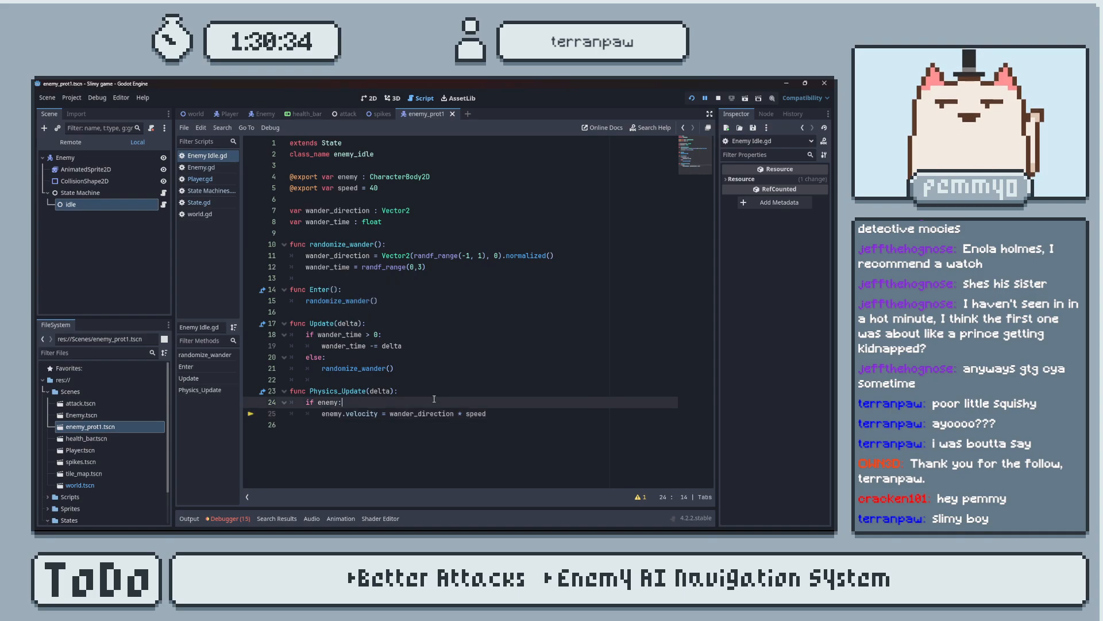
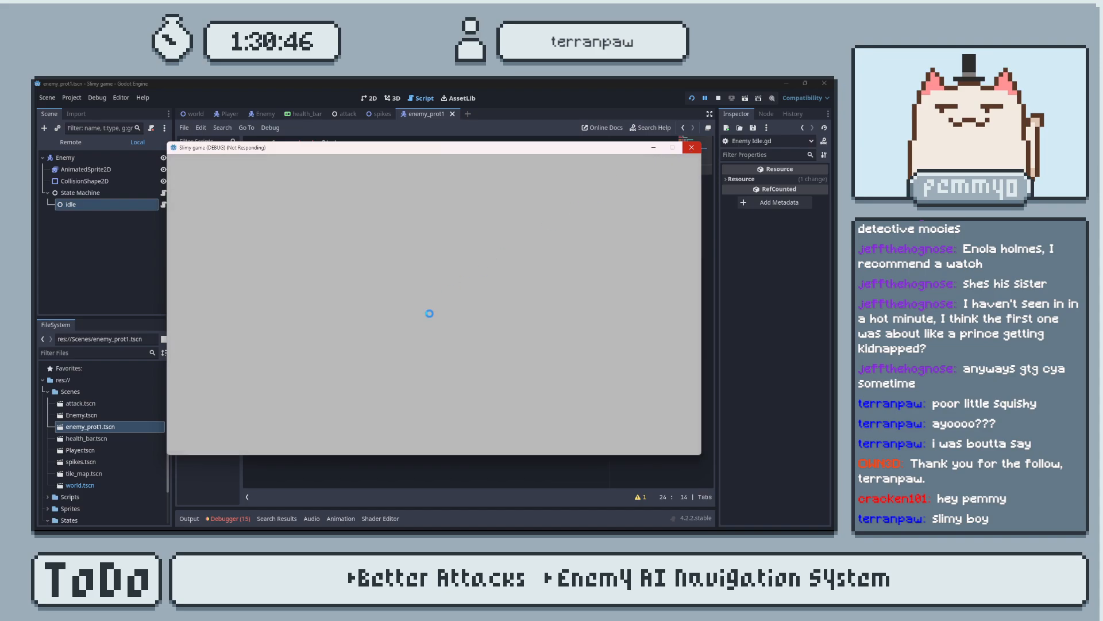
Close the running game and compare the idle script with the paused state machine tutorial in the browser.
click(694, 148)
key(alt+Tab)
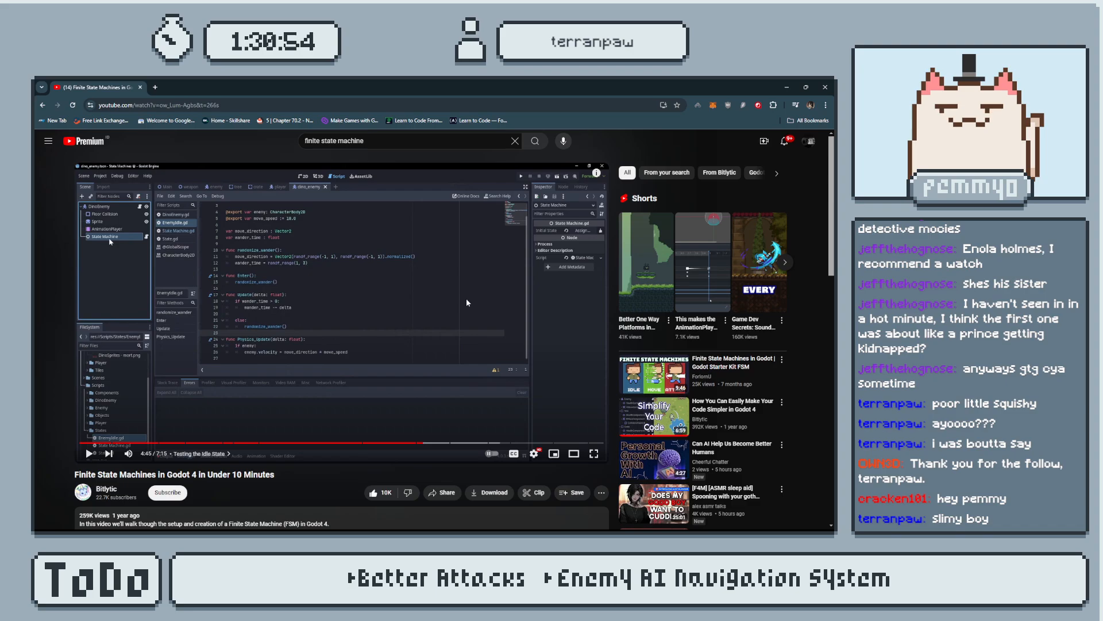
key(alt+Tab)
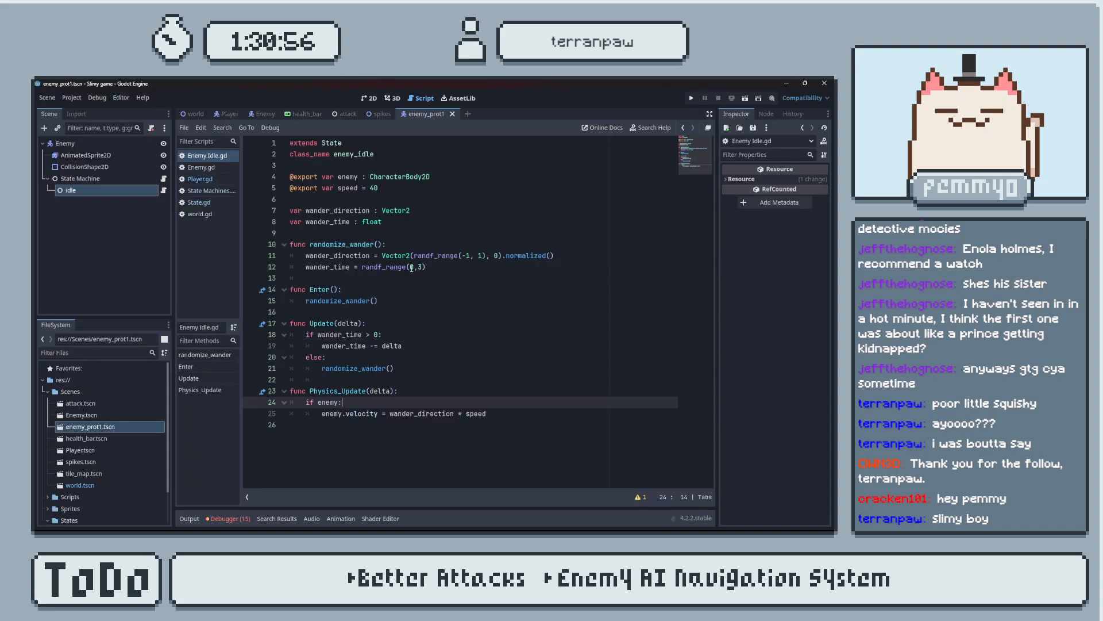
Set wander_time's random range to randf_range(1,3), test the enemy in the running game, and close it.
click(415, 268)
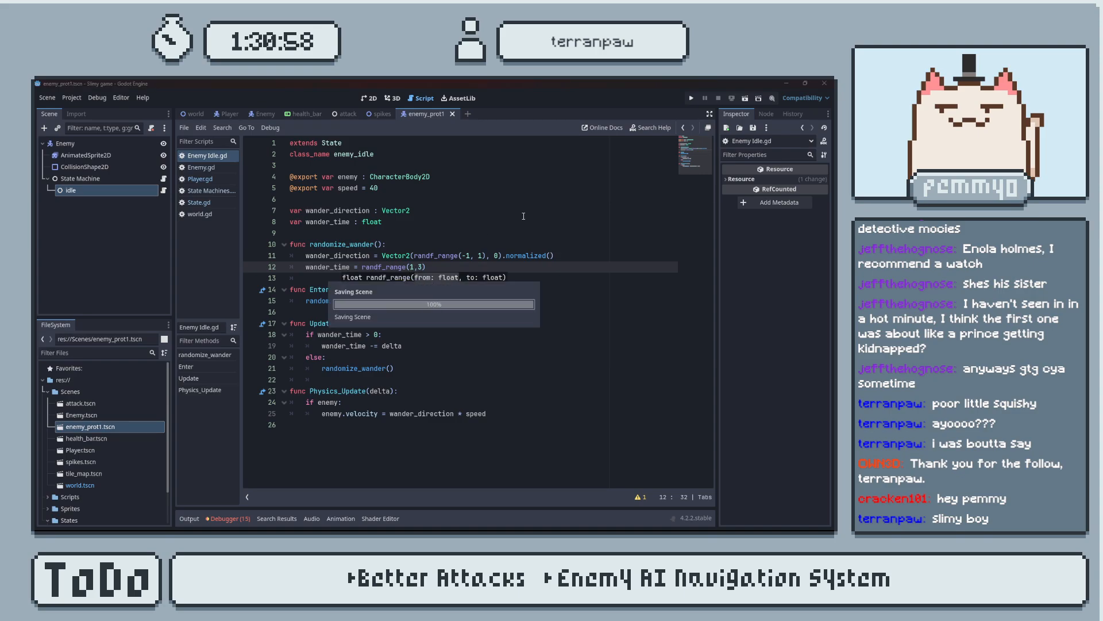
key(F5)
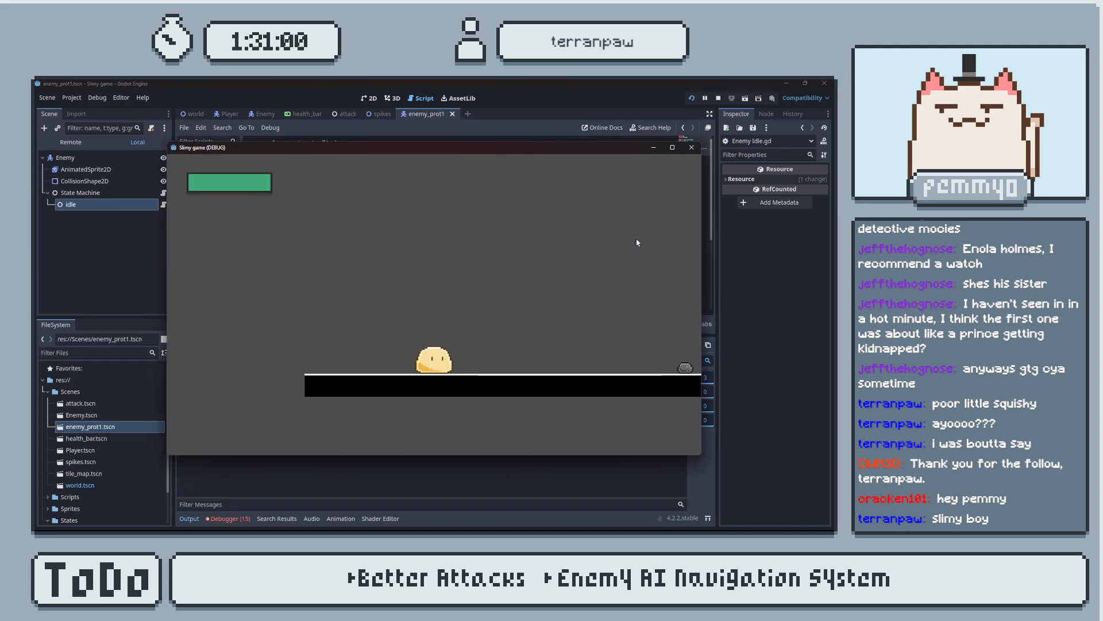
key(d)
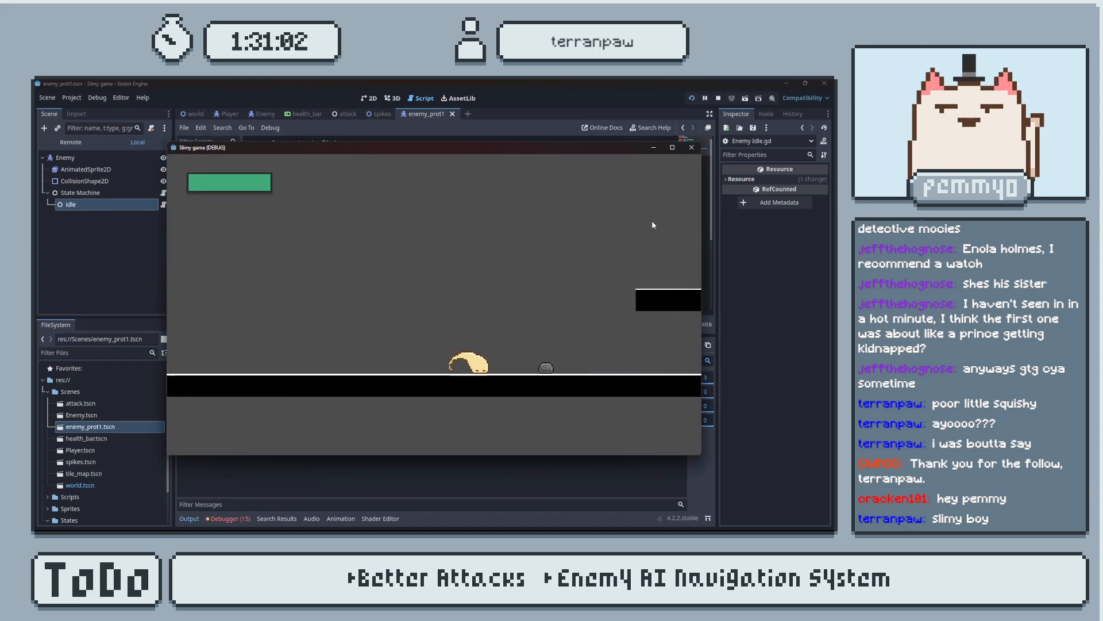
key(space)
key(a)
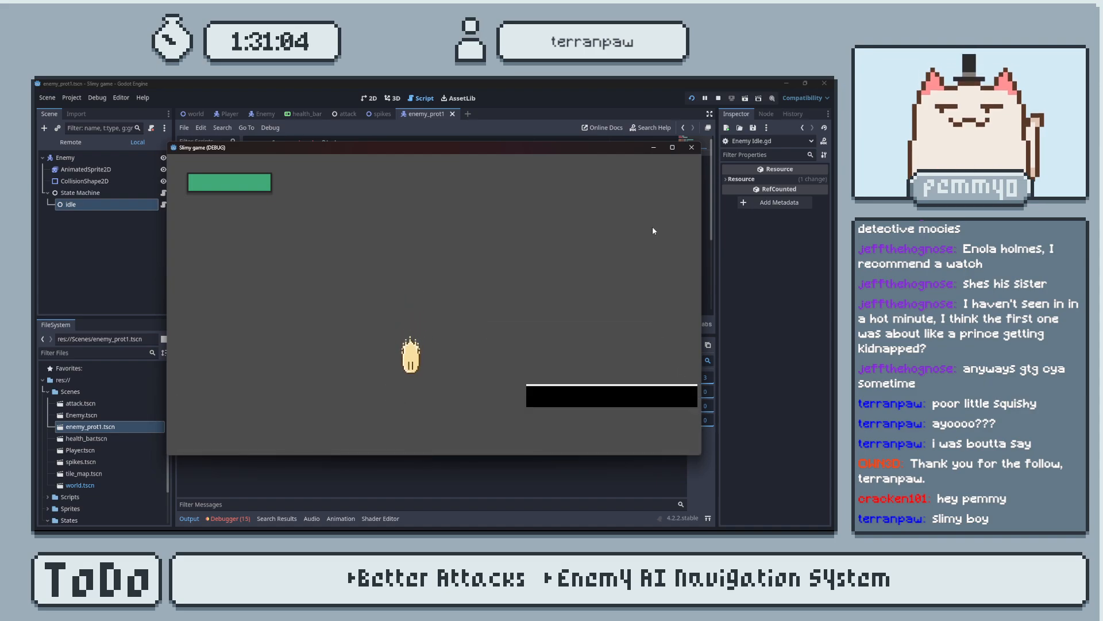
click(653, 227)
click(685, 160)
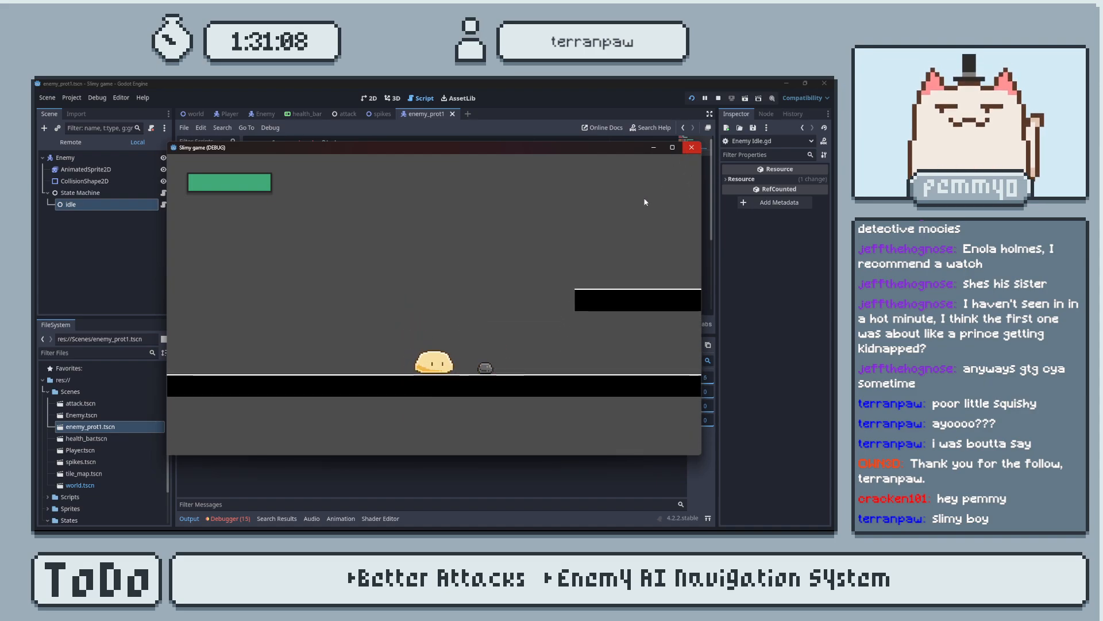
click(587, 273)
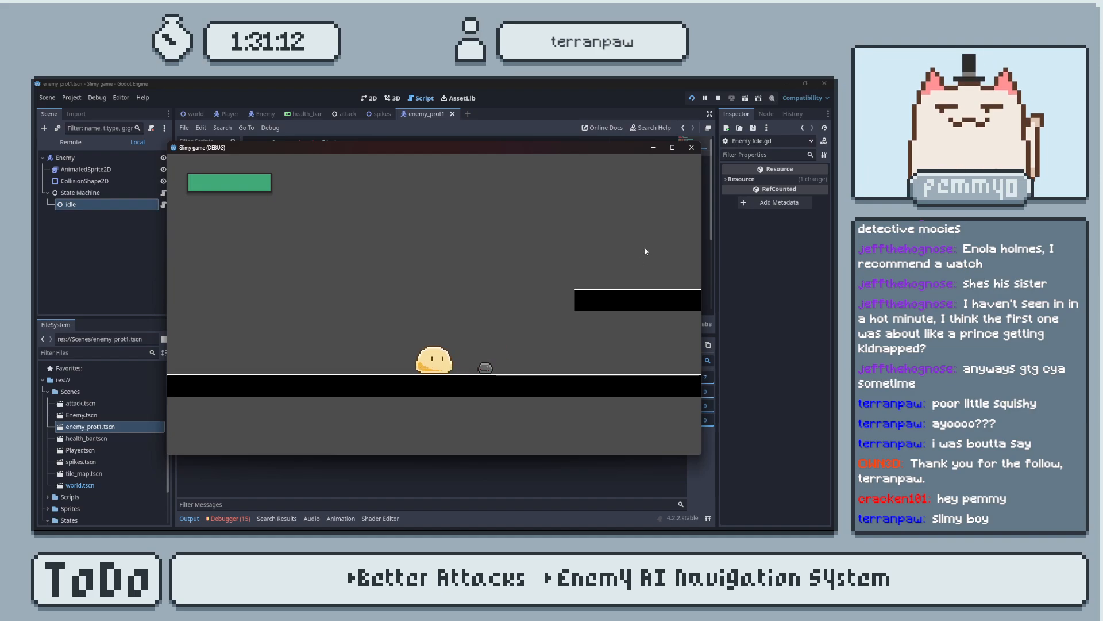
click(691, 148)
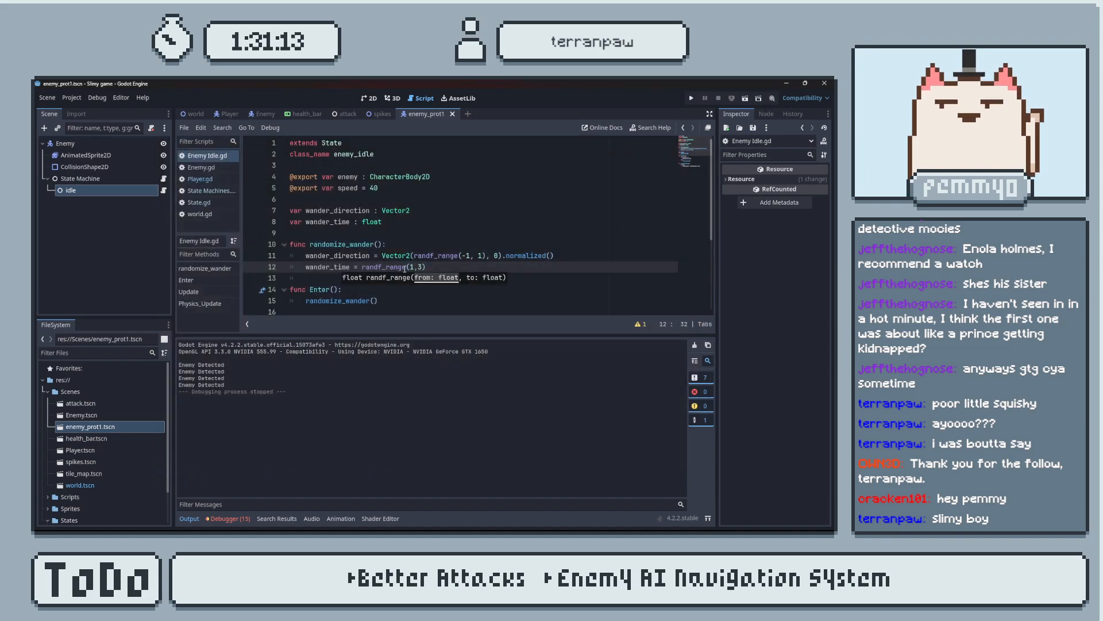
click(189, 518)
click(197, 520)
click(197, 520)
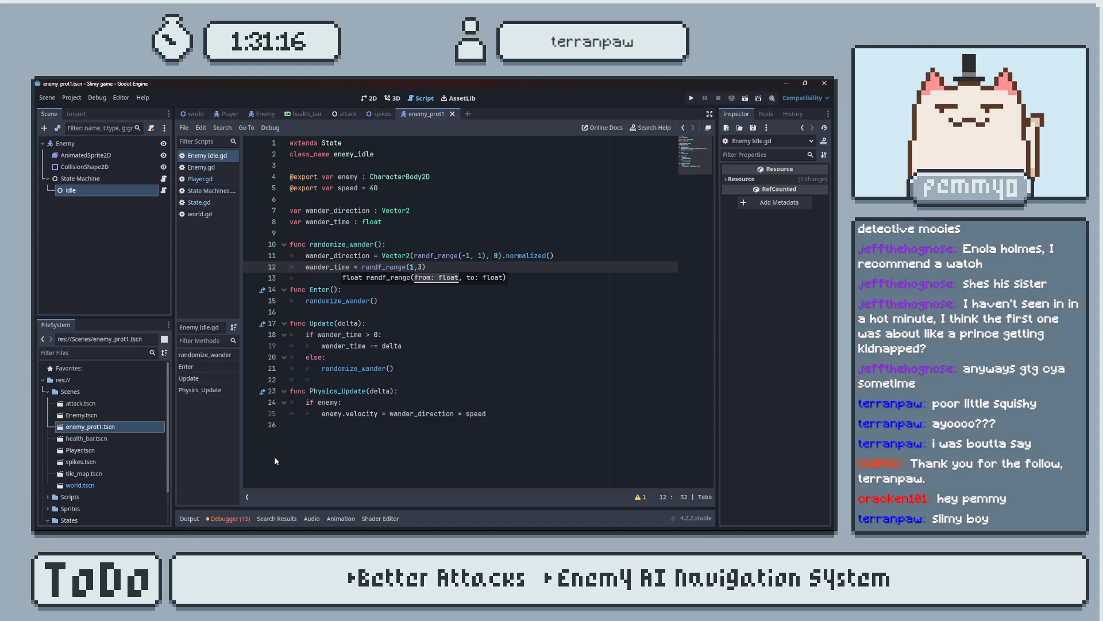
Compare the velocity line in Physics_Update with the tutorial's idle script in the browser, and return to Godot.
click(507, 415)
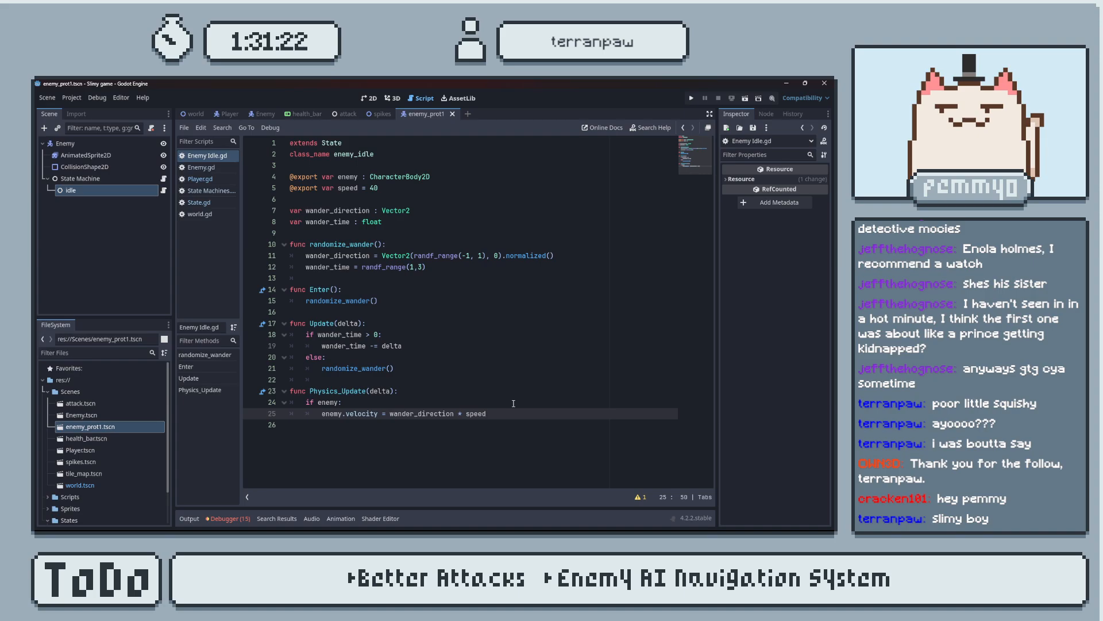
key(alt+Tab)
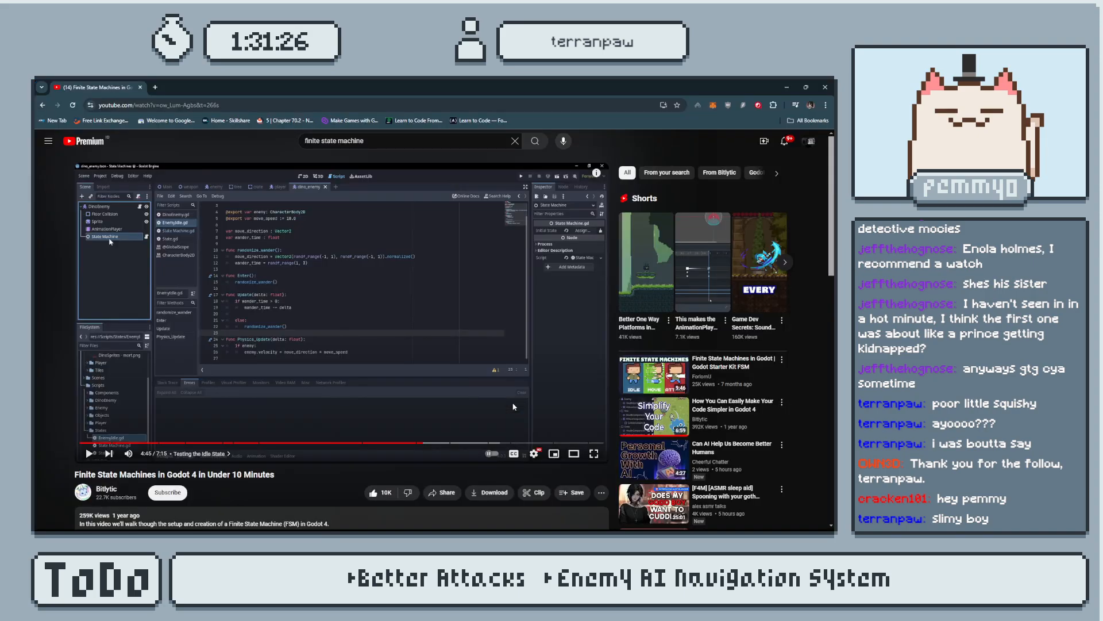
key(alt+Tab)
key(alt+Tab)
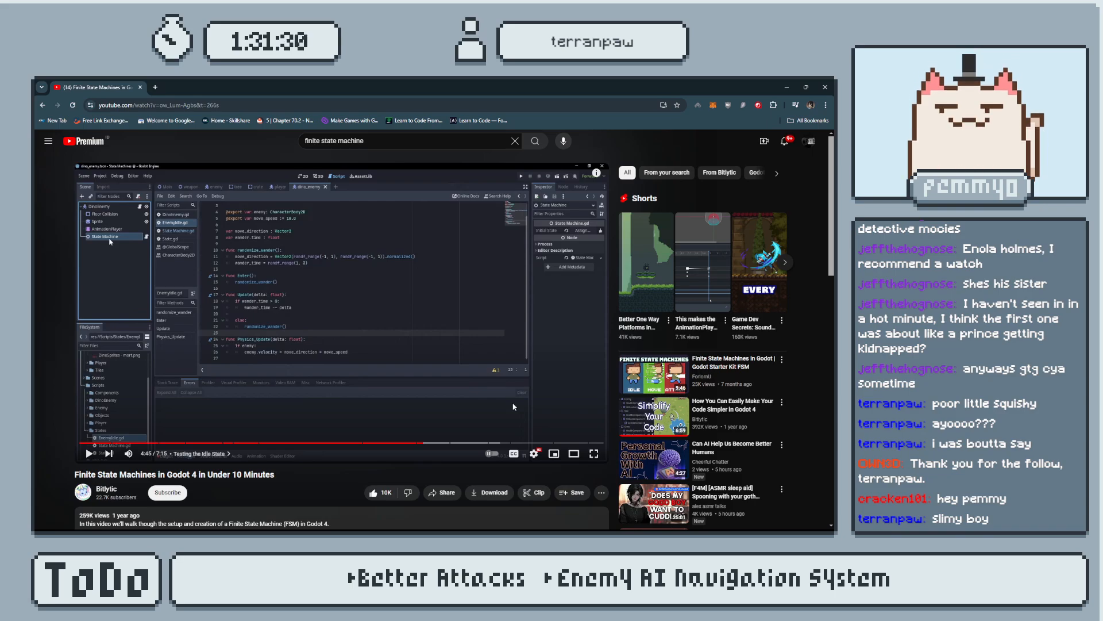
key(alt+Tab)
key(alt+Tab)
key(alt+Tab)
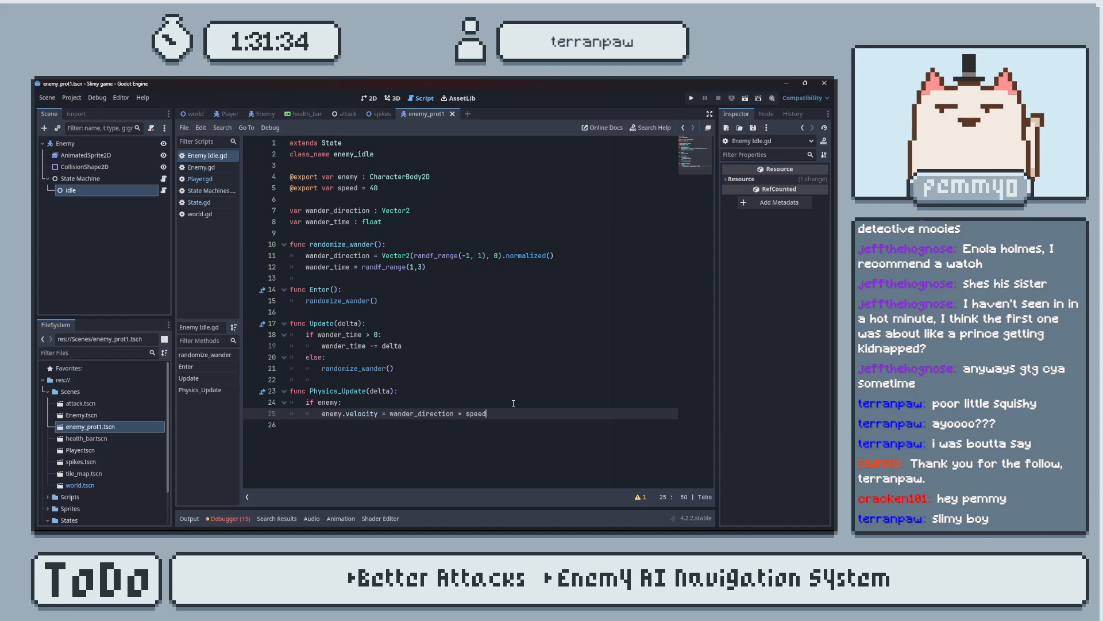
Set the exported speed variable to 400 in the idle script and test-run the game.
click(113, 191)
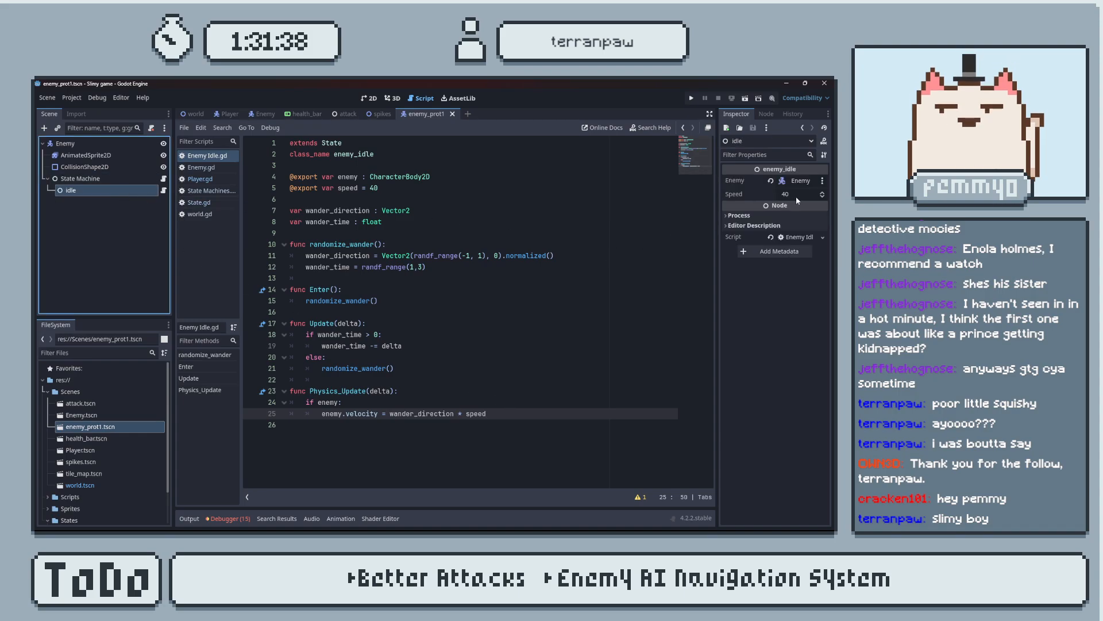
click(395, 192)
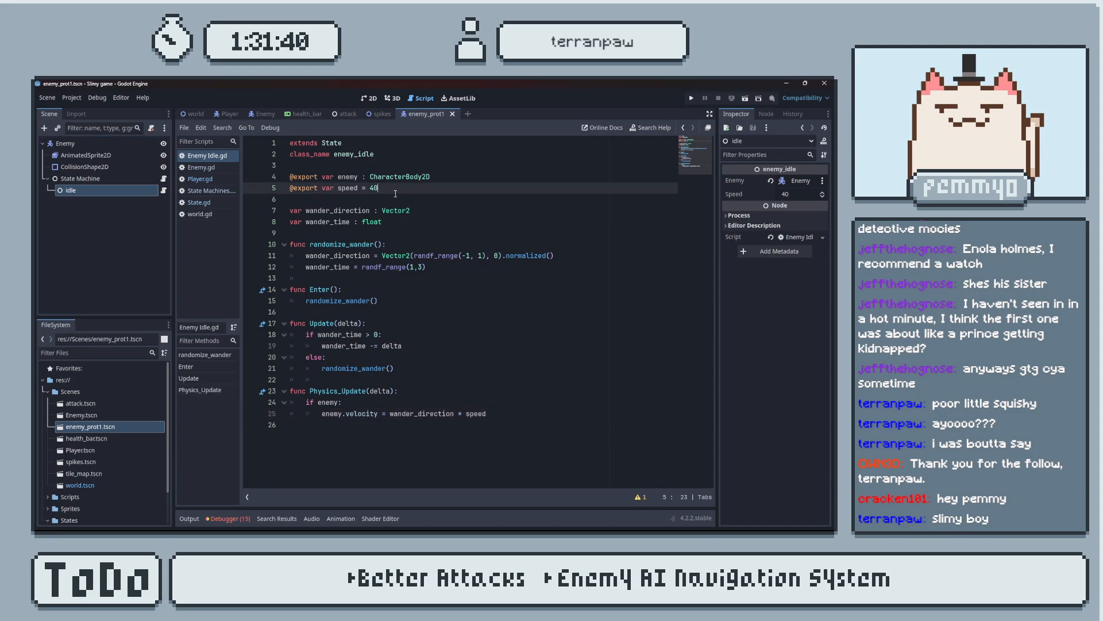
text(0)
click(689, 97)
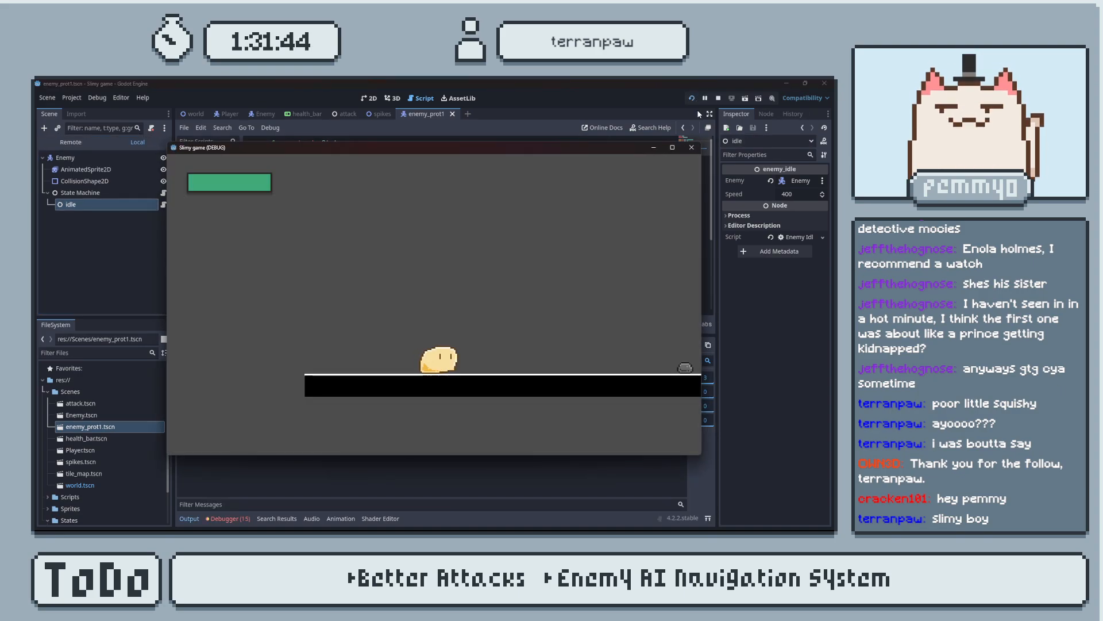
key(d)
key(d)
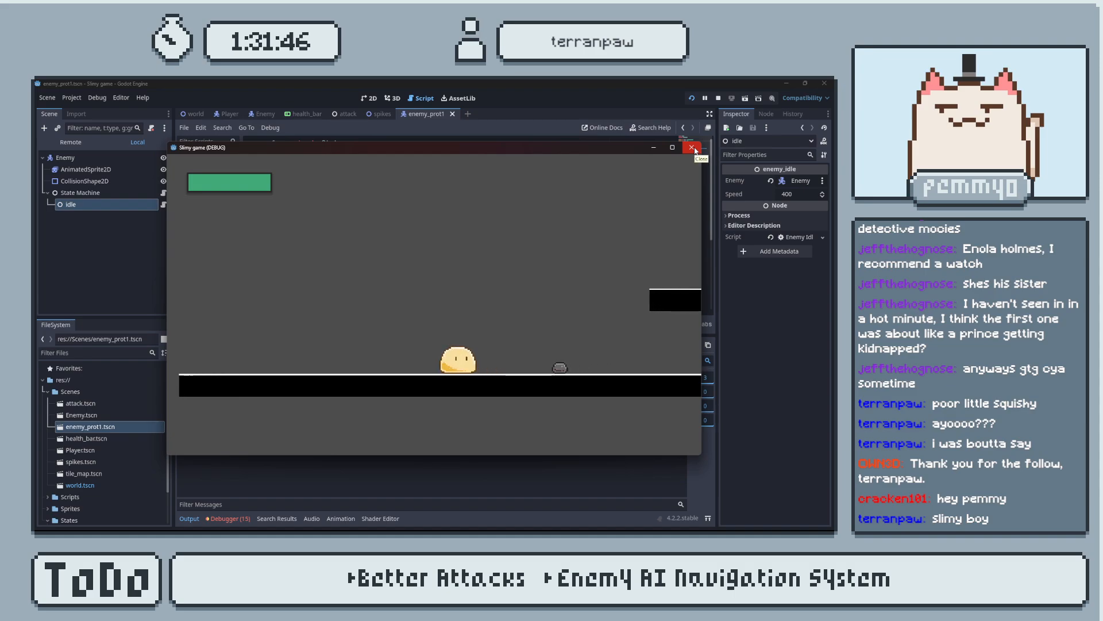
click(693, 148)
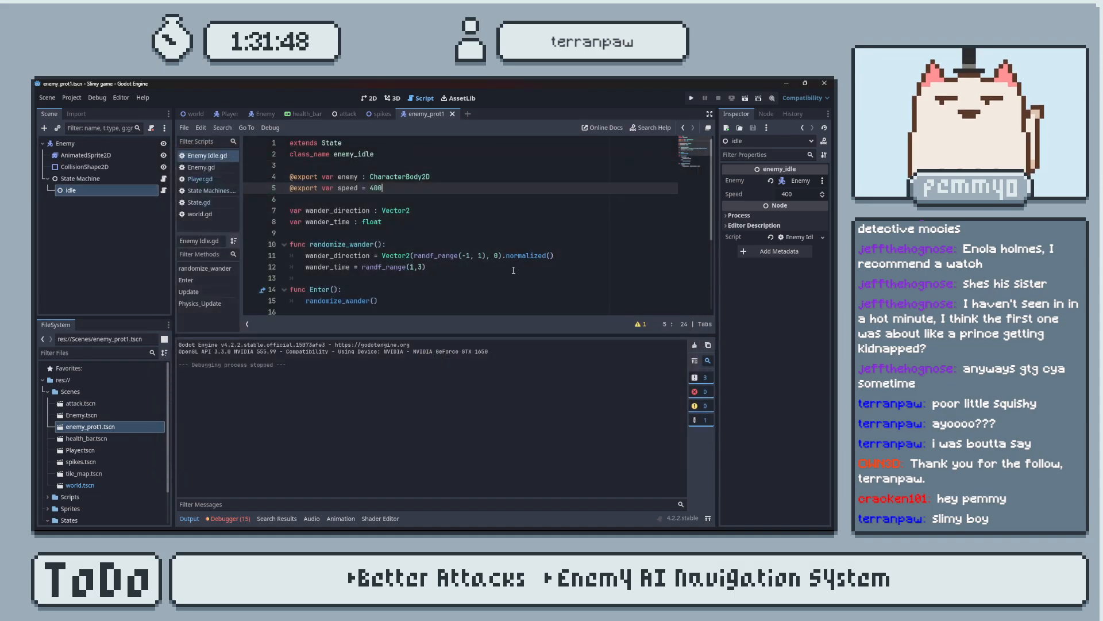
click(190, 519)
Add print(wander_time) below "wander_time -= delta" in the Update function.
click(434, 272)
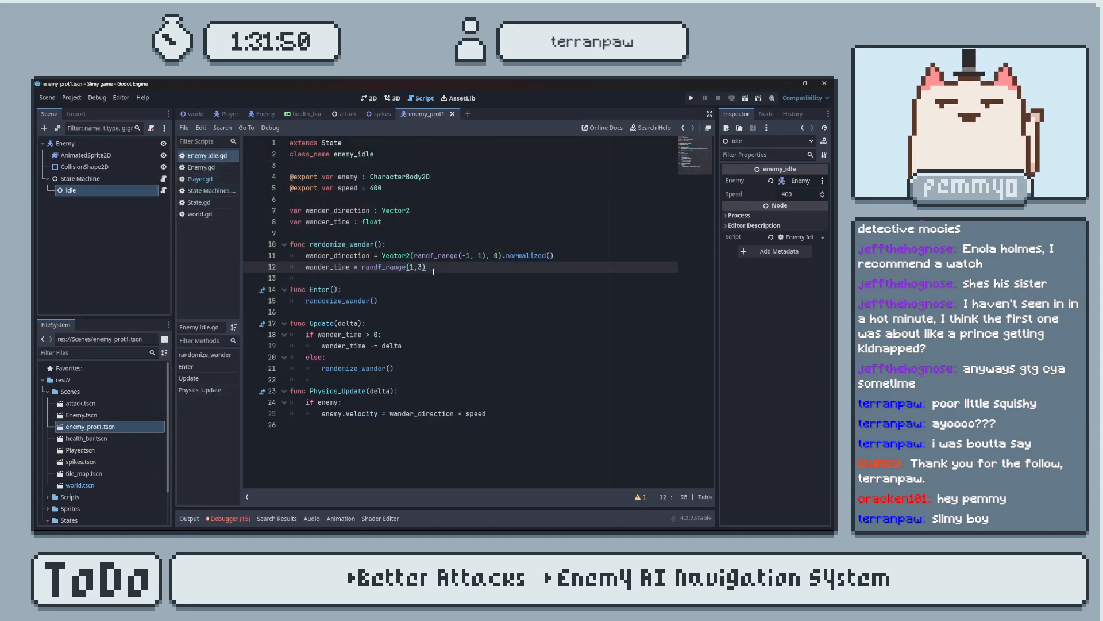
click(413, 349)
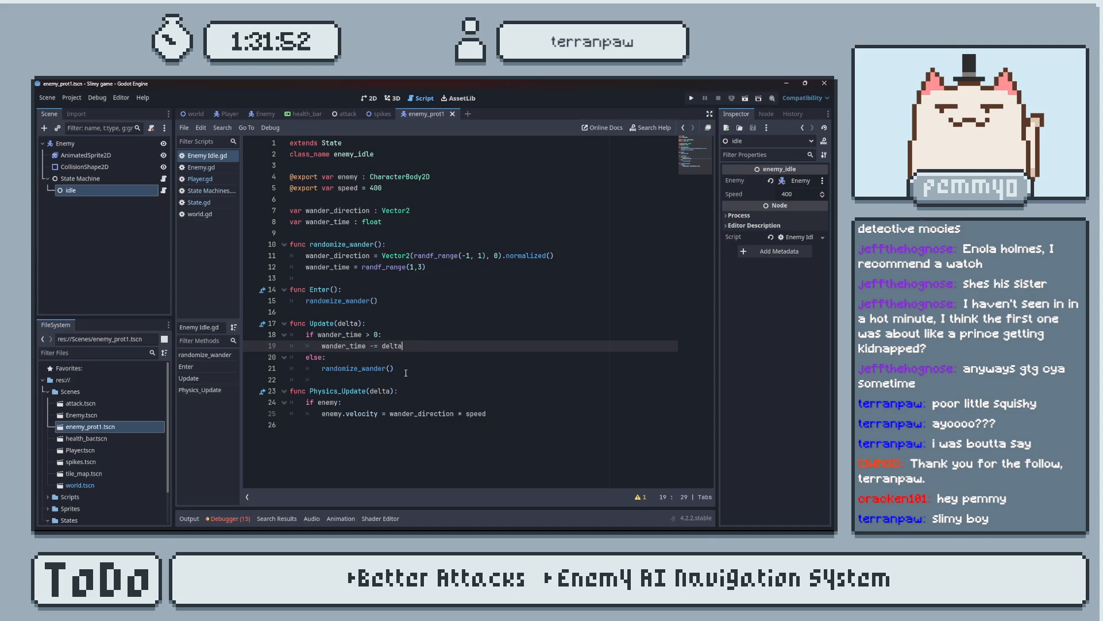
key(Return)
text(p)
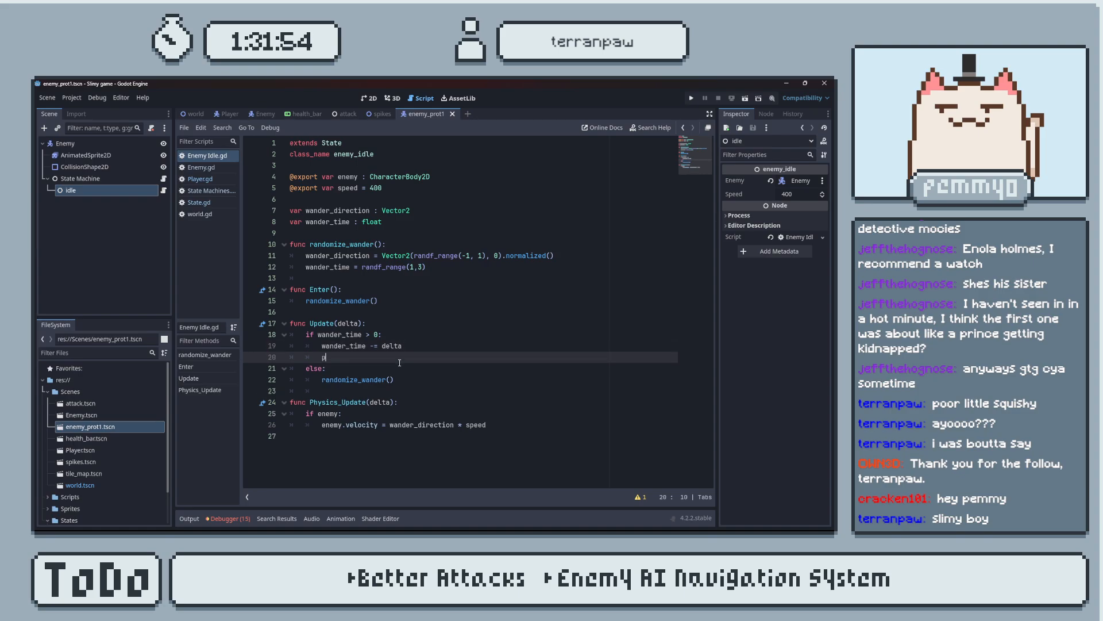
text(rint()
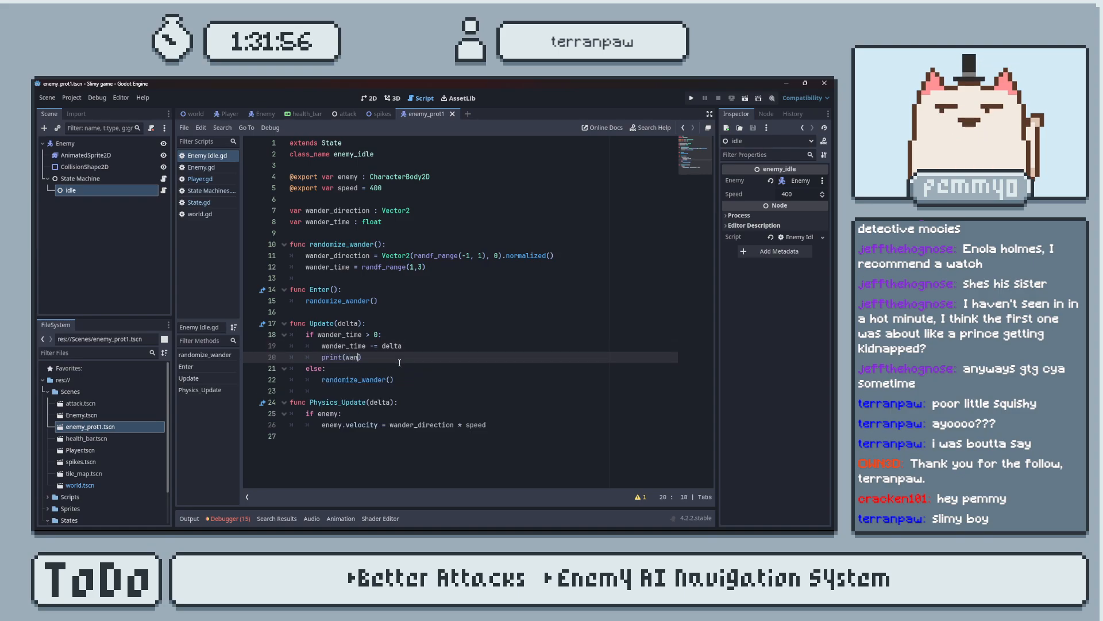
text(wan)
key(Down)
key(Return)
Test-run the game to watch the printed wander_time, close it, and delete the print line from Update.
click(692, 98)
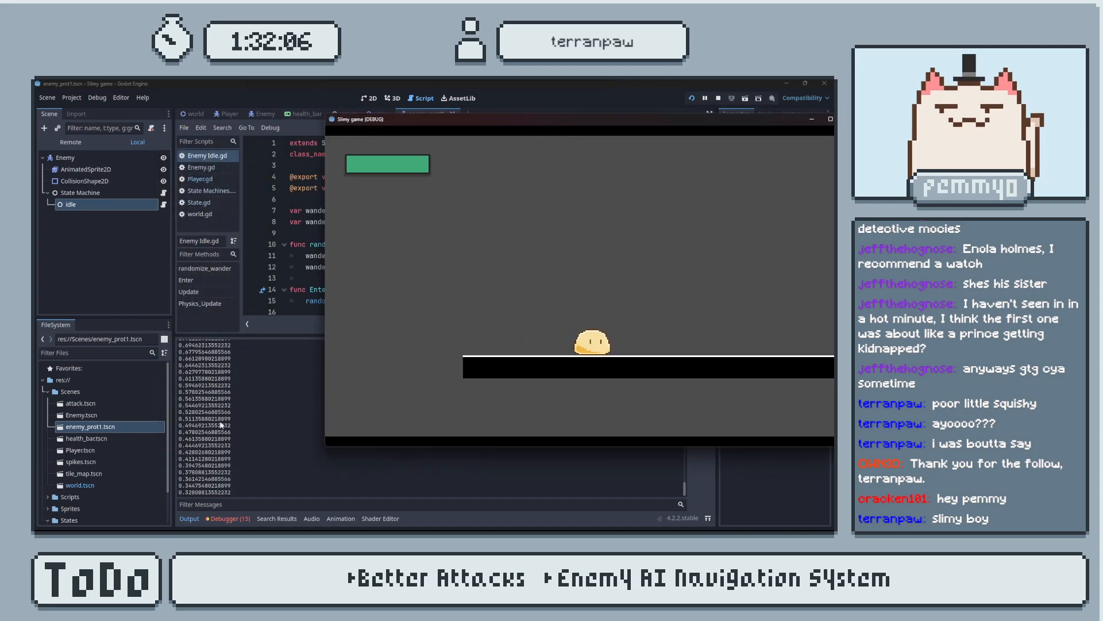
drag(615, 119, 454, 142)
click(665, 142)
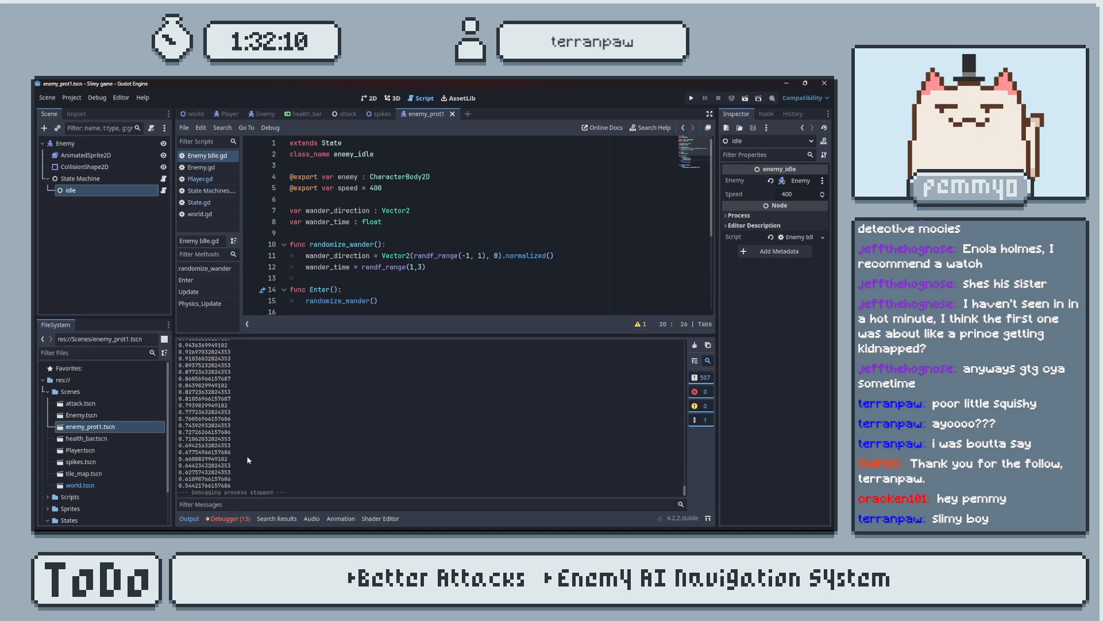
click(191, 519)
drag(402, 357, 425, 350)
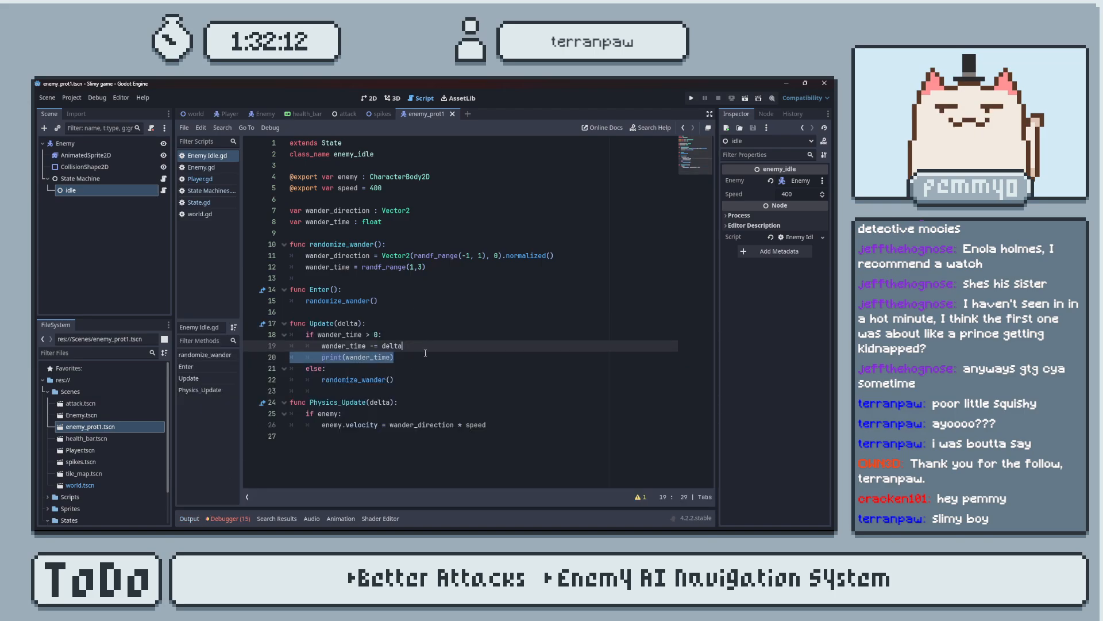
key(BackSpace)
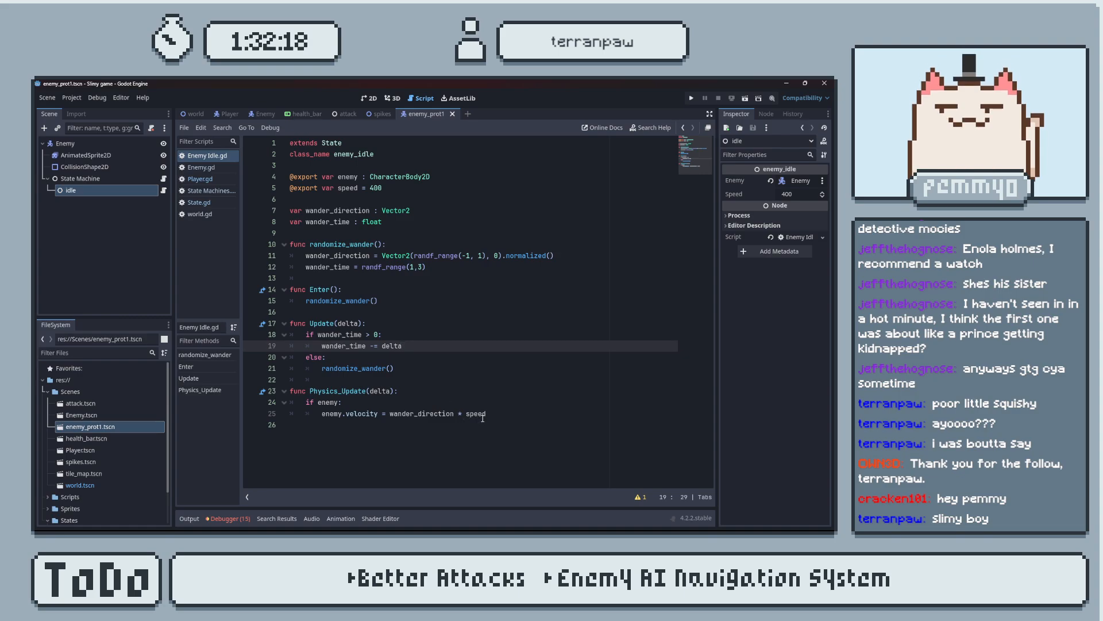
Replace the idle script's Physics_Update header with the one copied from State.gd, changing its parameter to "delta : float".
click(222, 203)
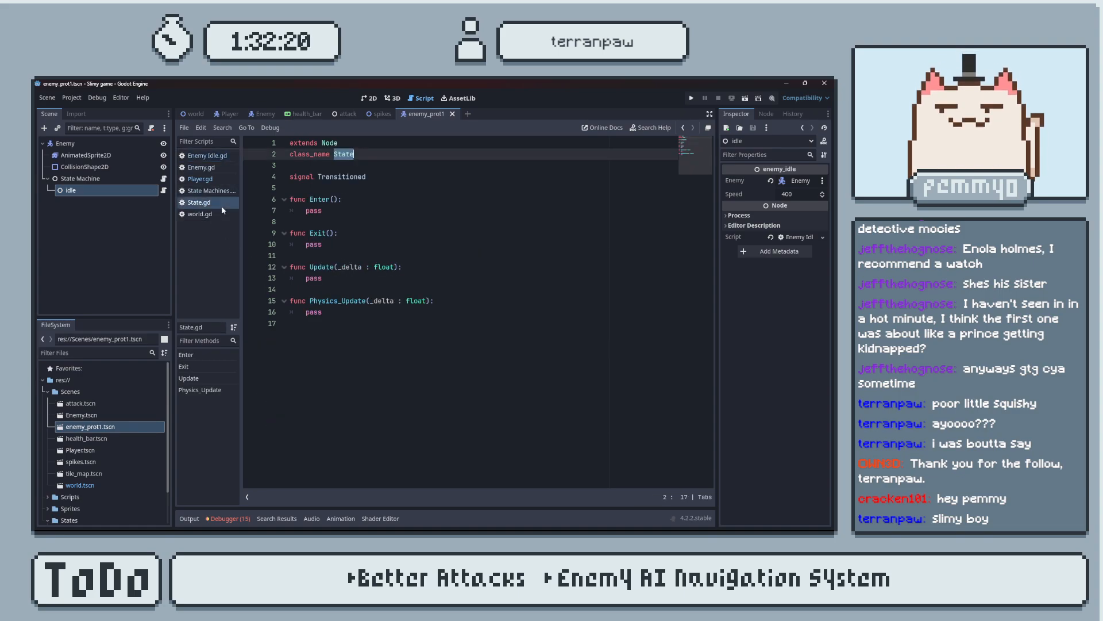
drag(430, 301, 287, 300)
key(ctrl+c)
click(206, 192)
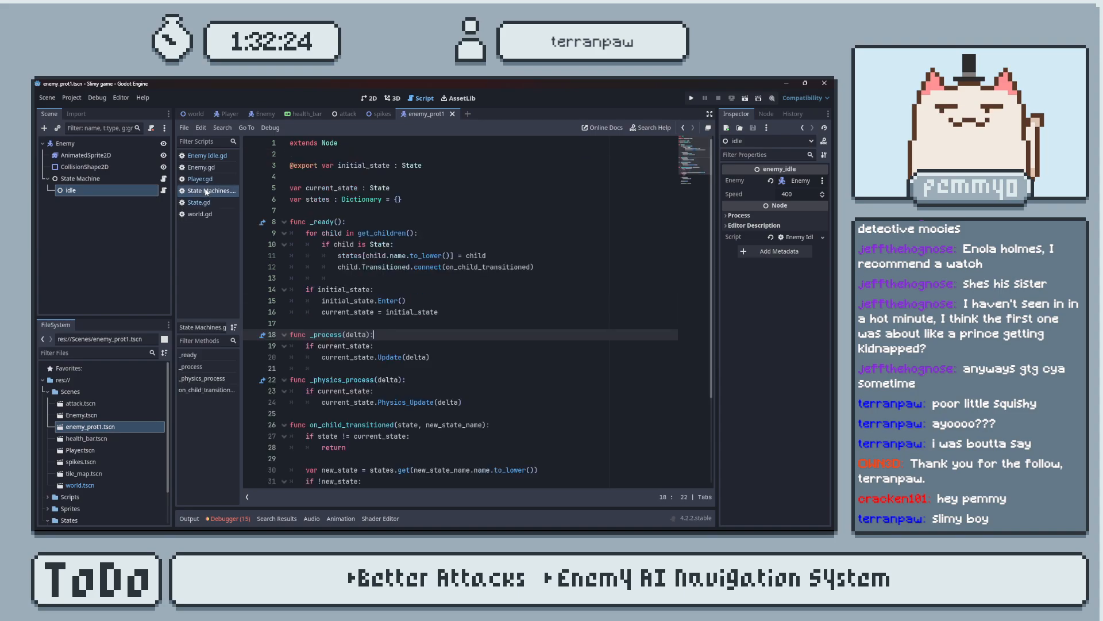
click(205, 158)
drag(395, 392, 290, 391)
key(ctrl+v)
key(BackSpace)
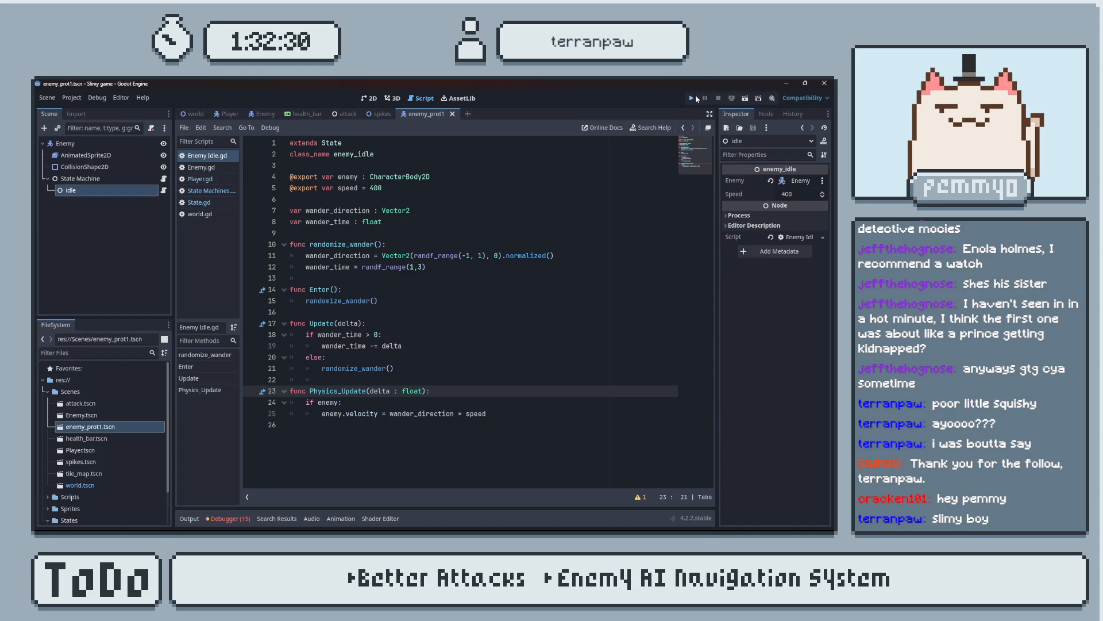
Test-run the game twice with the new Physics_Update header, close it each time, and save the script.
click(694, 98)
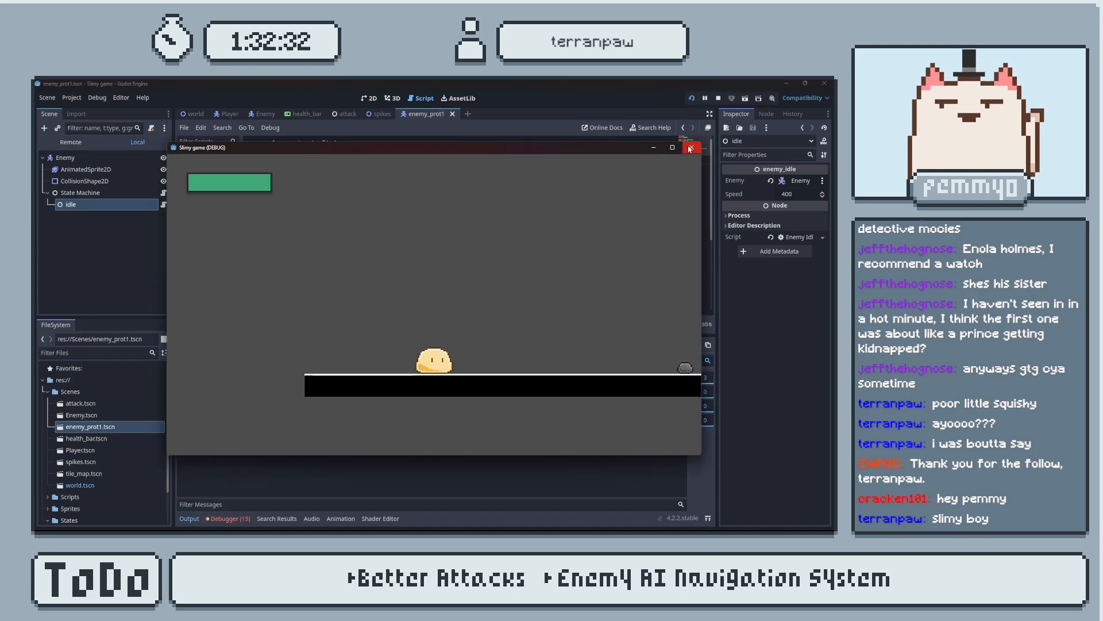
click(690, 148)
click(692, 99)
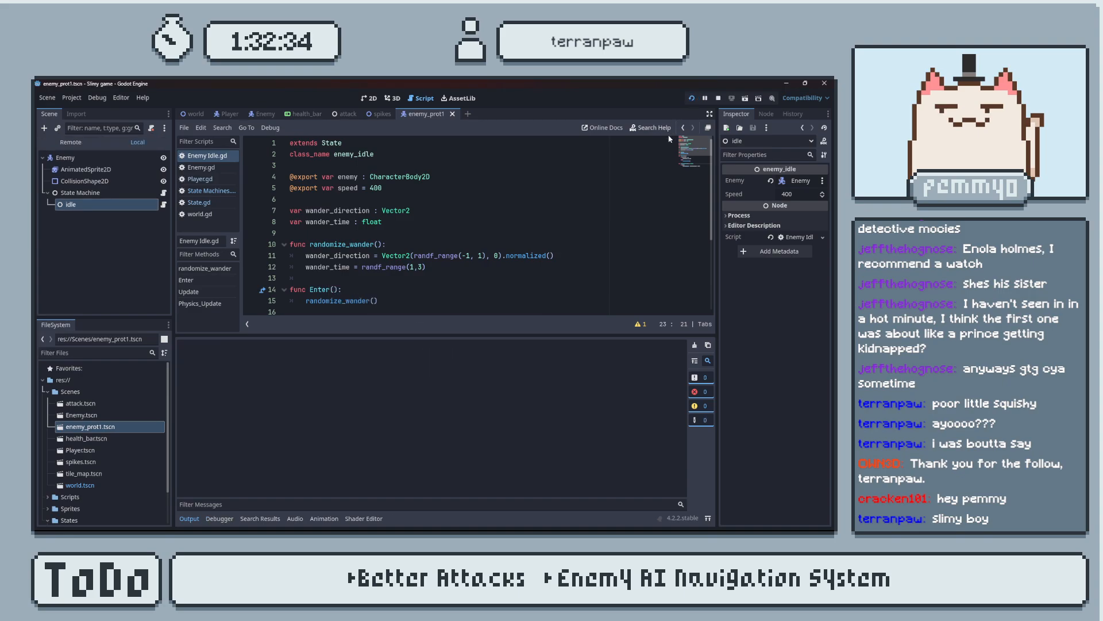
click(695, 150)
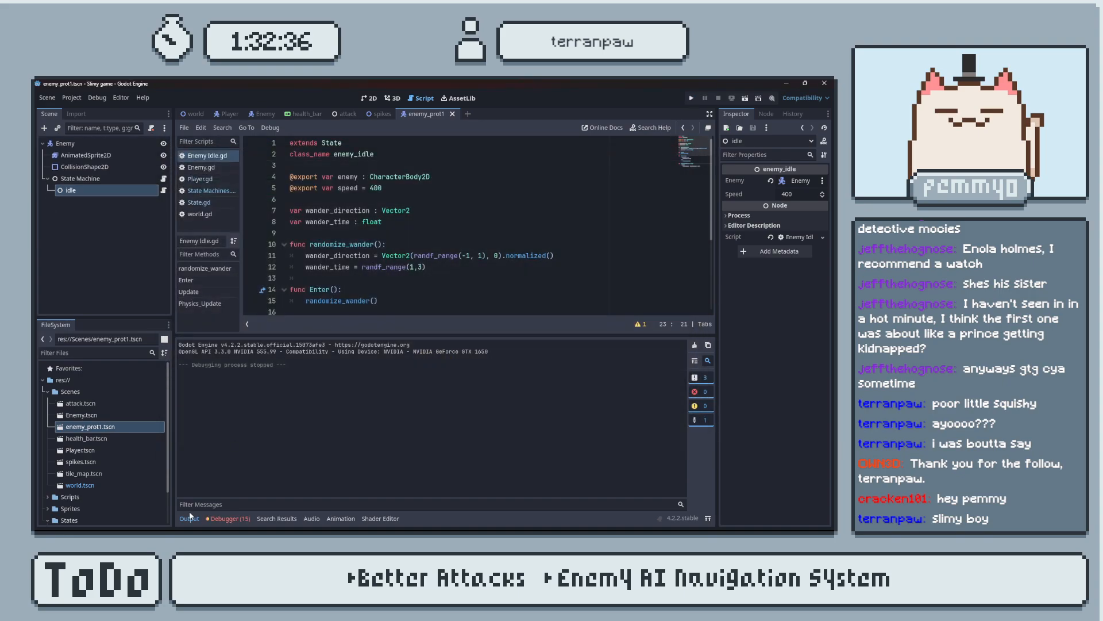
key(Down)
key(ctrl+s)
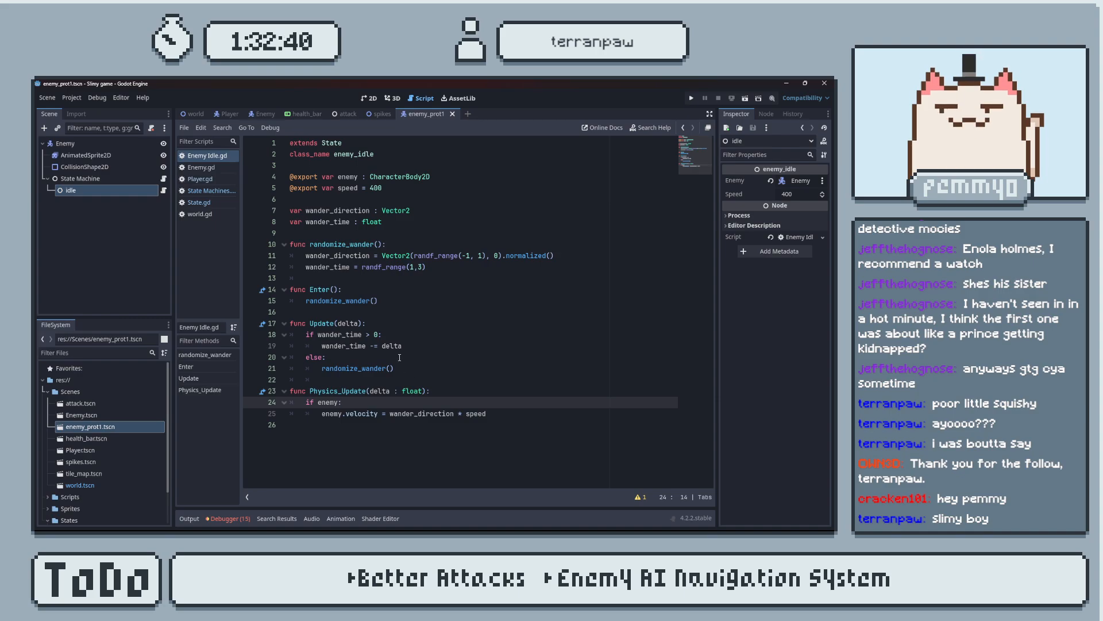
Remove the ": float" type hint from the delta parameter of Physics_Update.
click(422, 391)
drag(423, 390, 393, 389)
key(BackSpace)
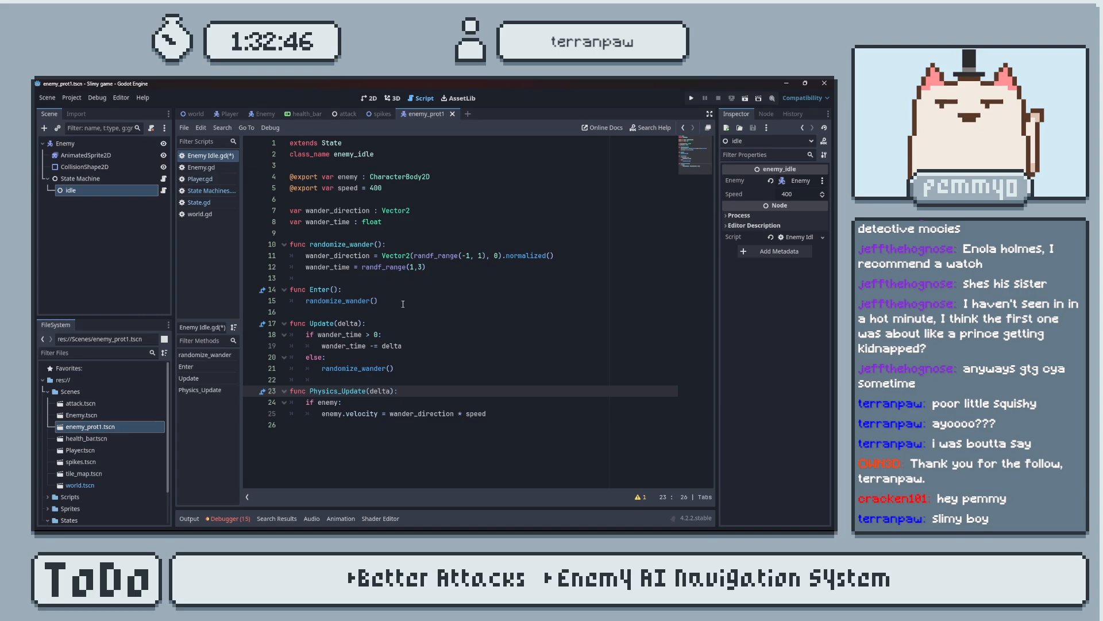
Switch to the browser to watch the tutorial video's idle state test, then return to Godot.
key(alt+Tab)
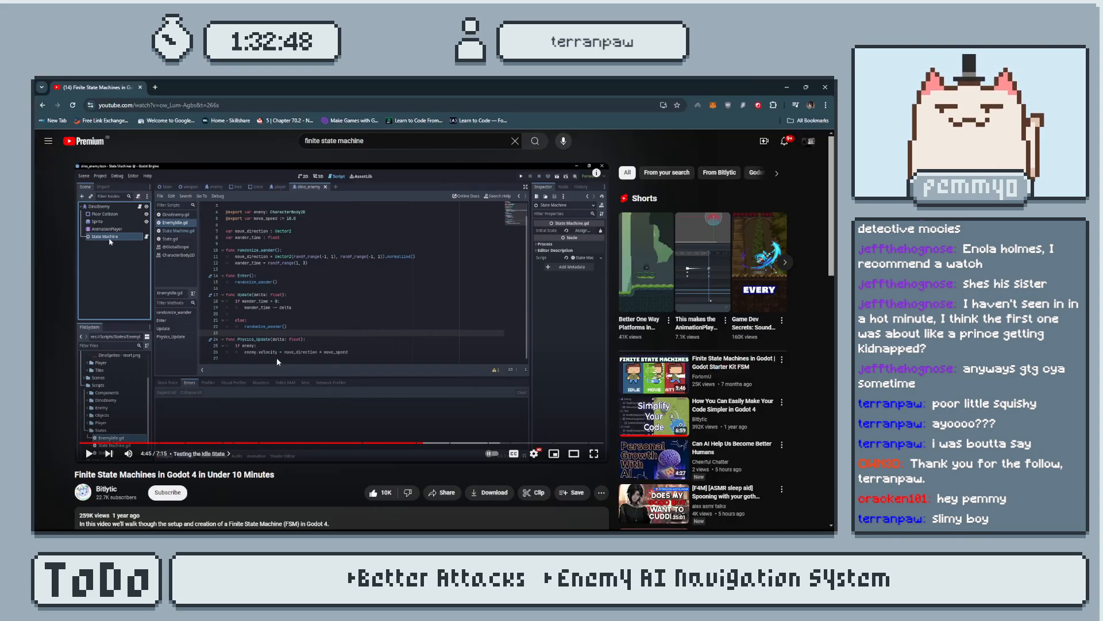
key(alt+Tab)
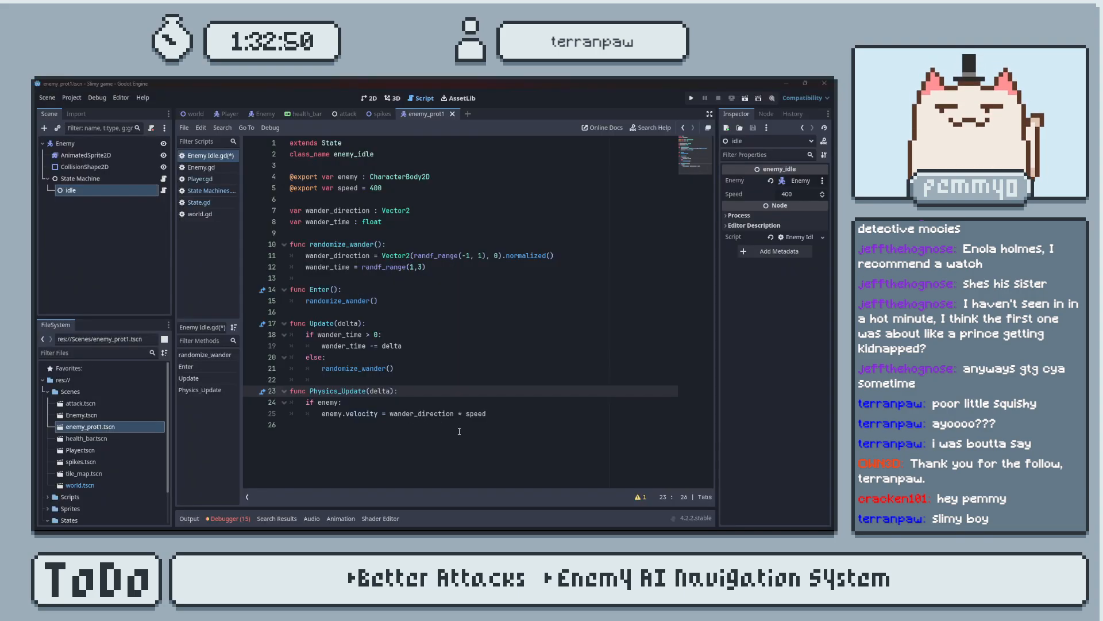
key(alt+Tab)
click(402, 329)
key(Right)
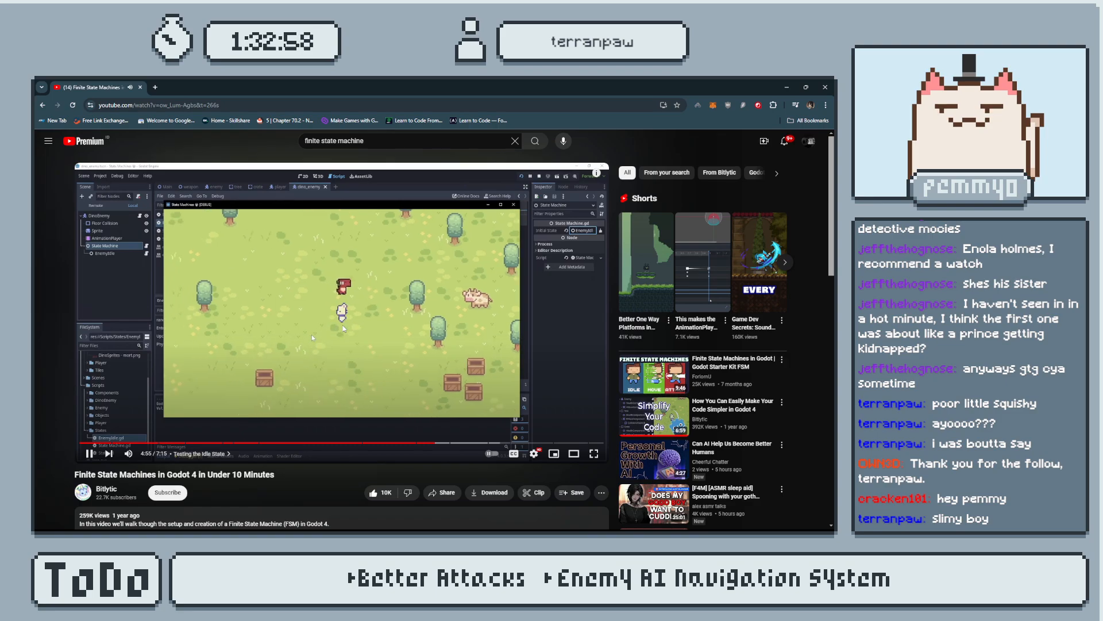
key(alt+Tab)
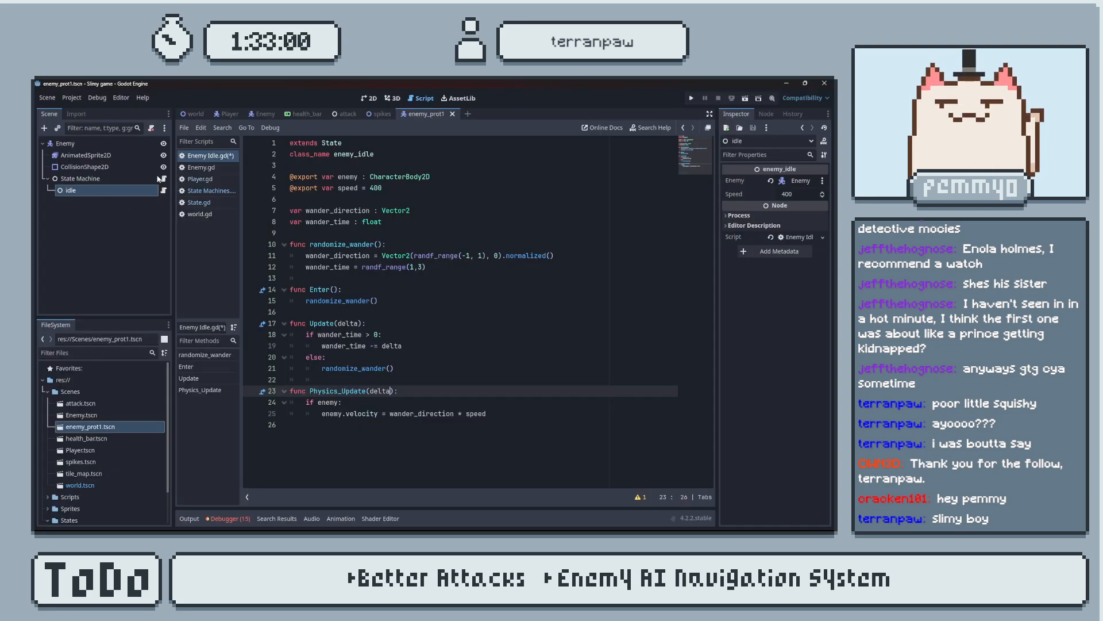
Set the exported speed in Enemy Idle.gd to 40, save, test-run the game and close it.
click(506, 415)
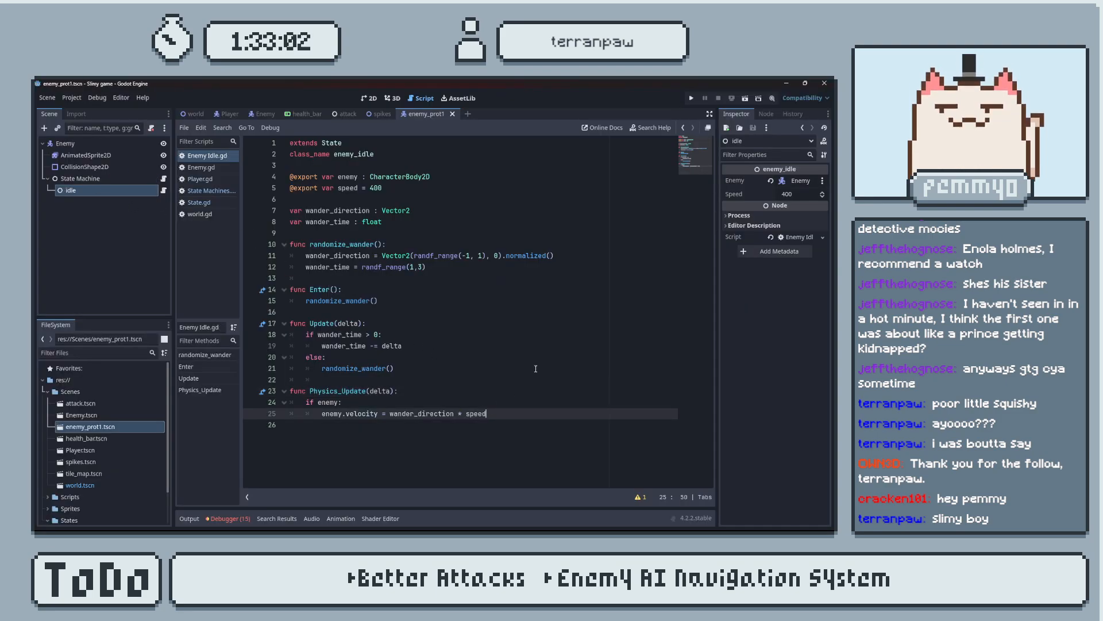
key(ctrl+s)
click(384, 187)
key(ctrl+s)
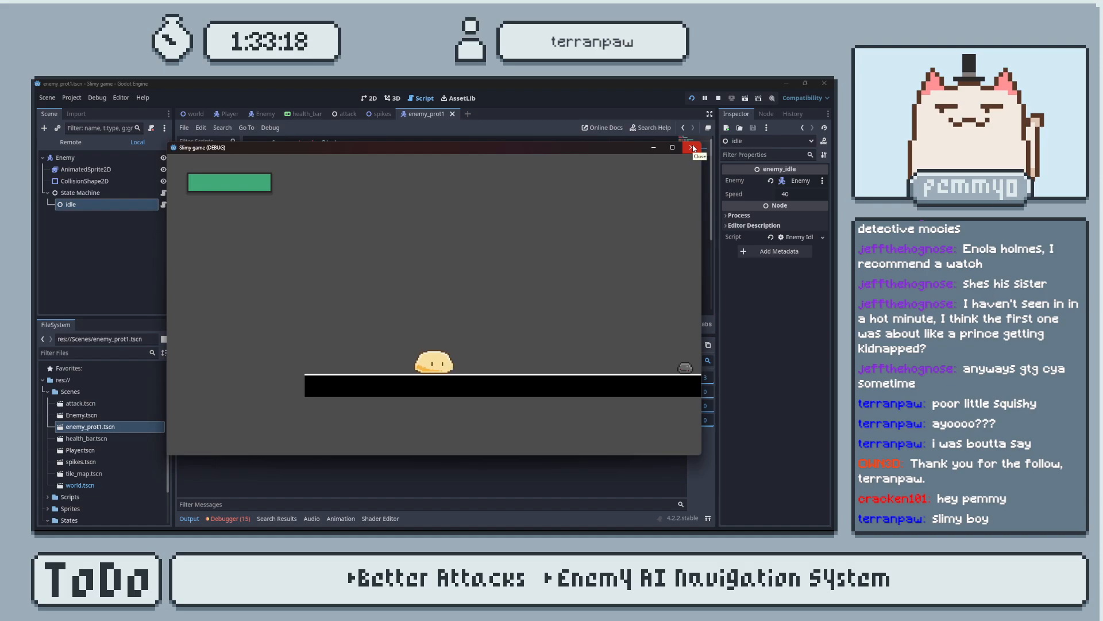
click(692, 148)
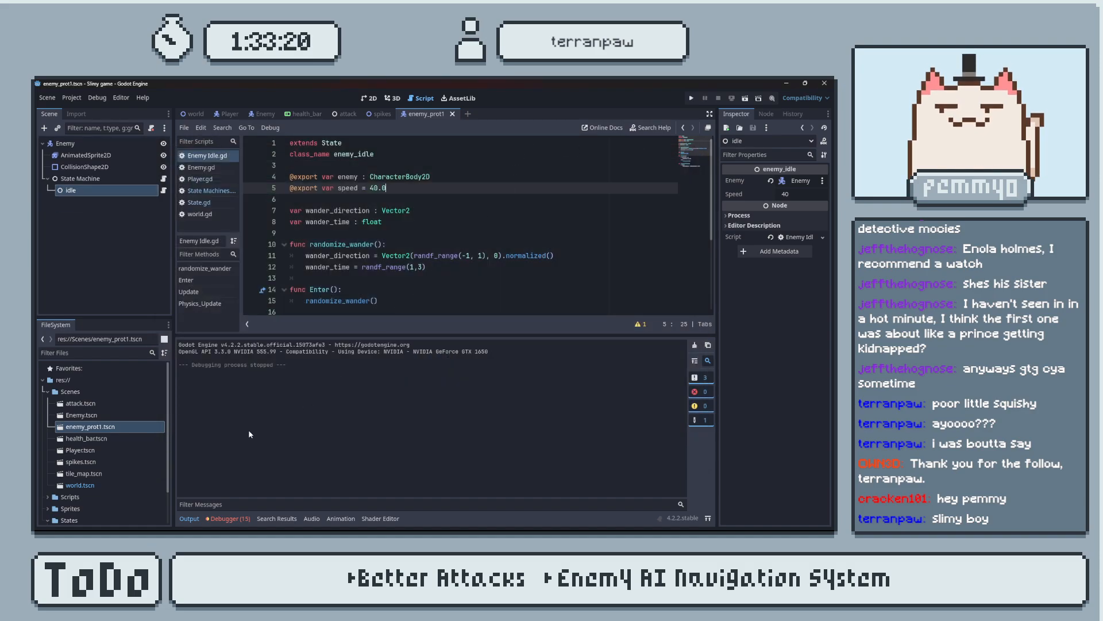
click(192, 519)
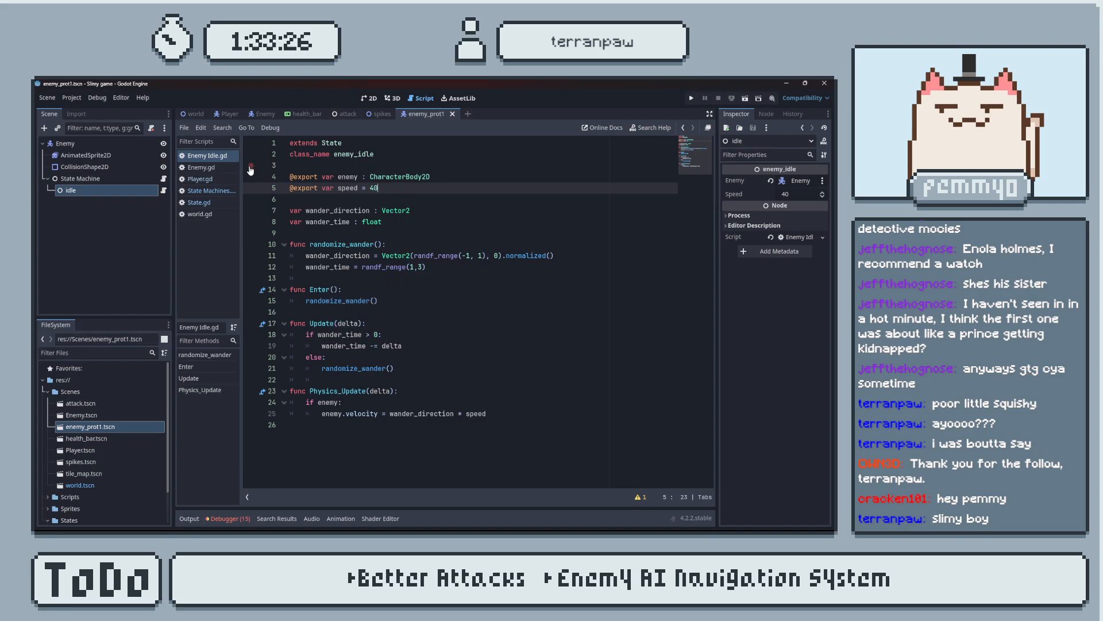
Examine the properties of the Enemy, State Machine and idle nodes in the enemy_prot1 scene.
click(381, 114)
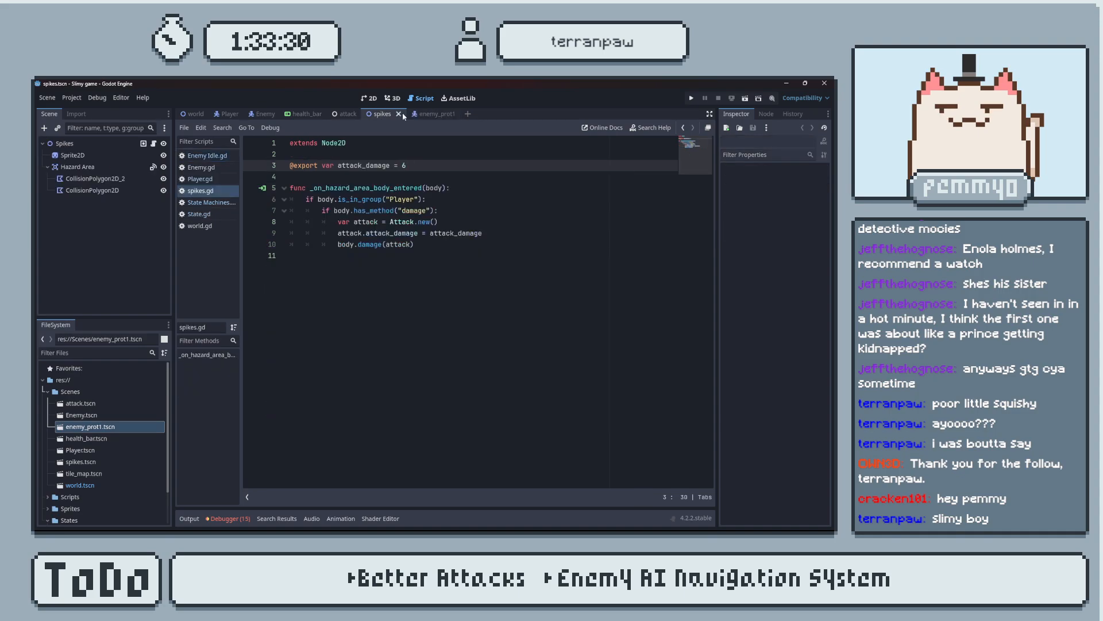
click(428, 113)
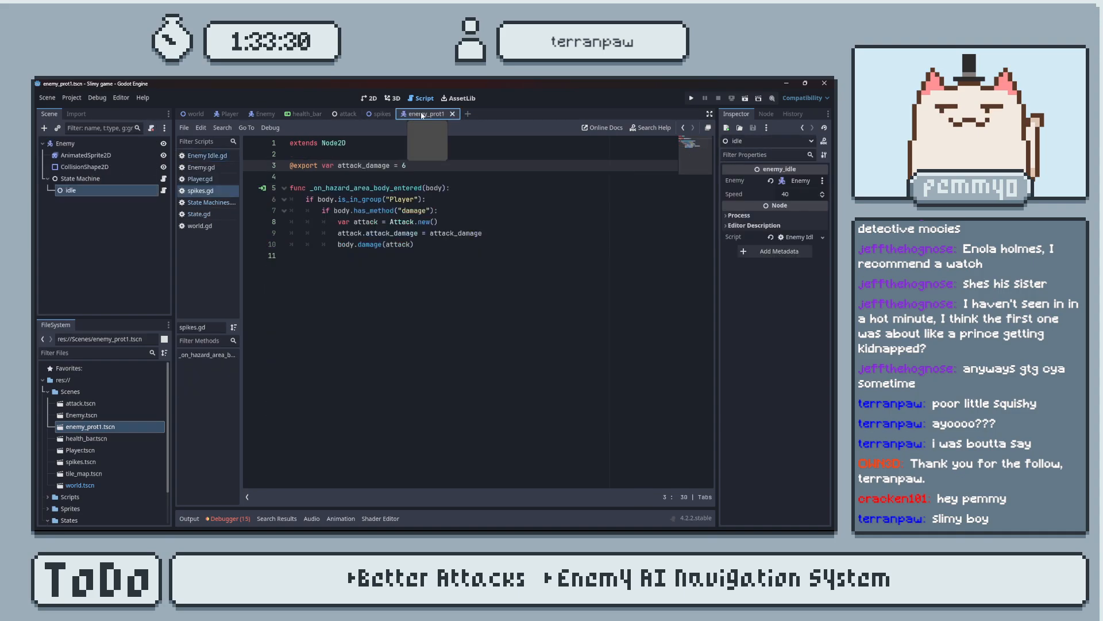
click(110, 145)
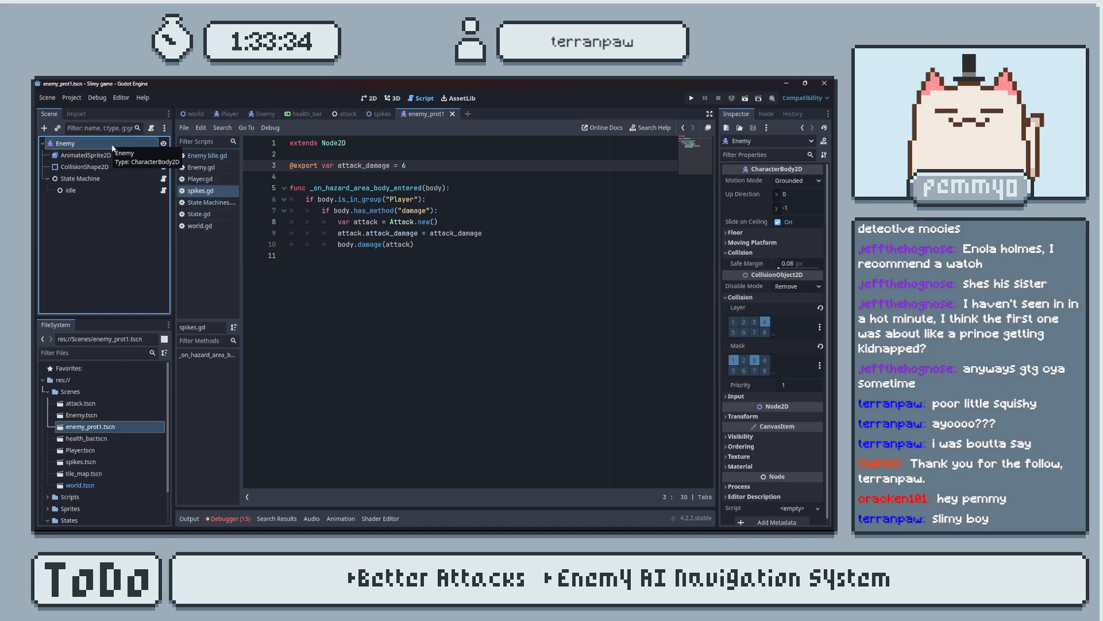
click(123, 179)
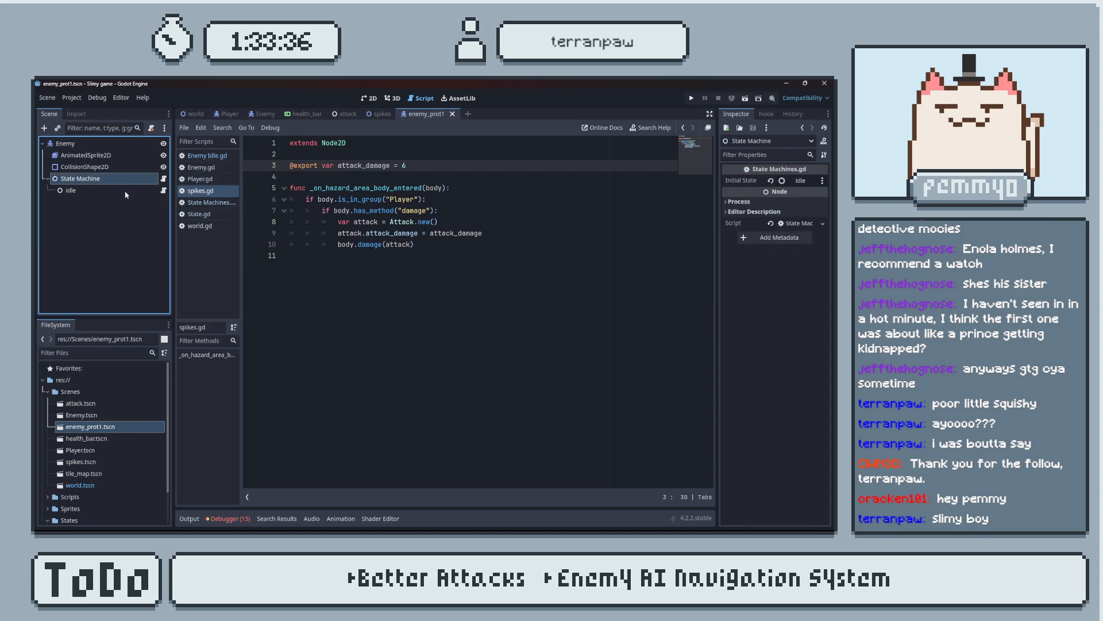
click(126, 192)
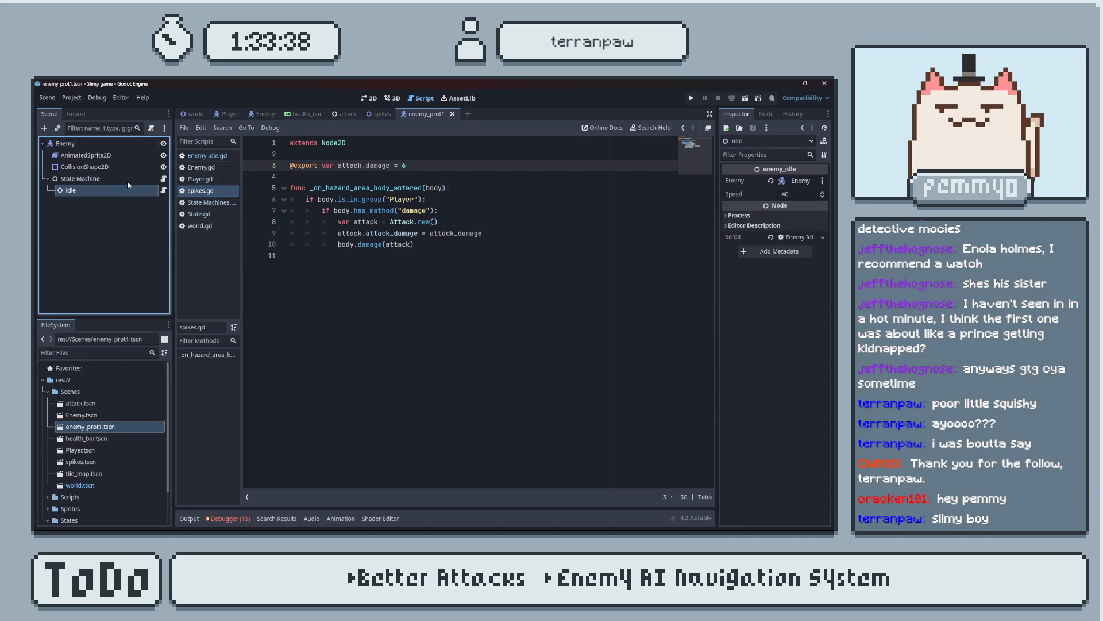
click(126, 181)
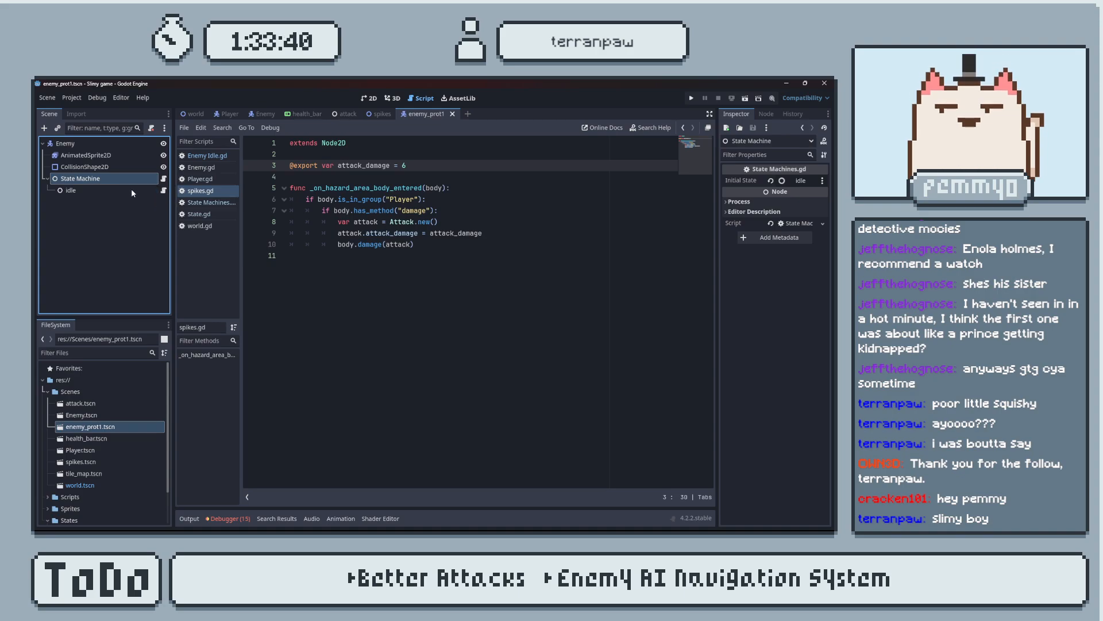
Attach a new enemy_prot1.gd script to the Enemy node, delete its SPEED and JUMP_VELOCITY constants and gravity settings comment, and save.
click(131, 145)
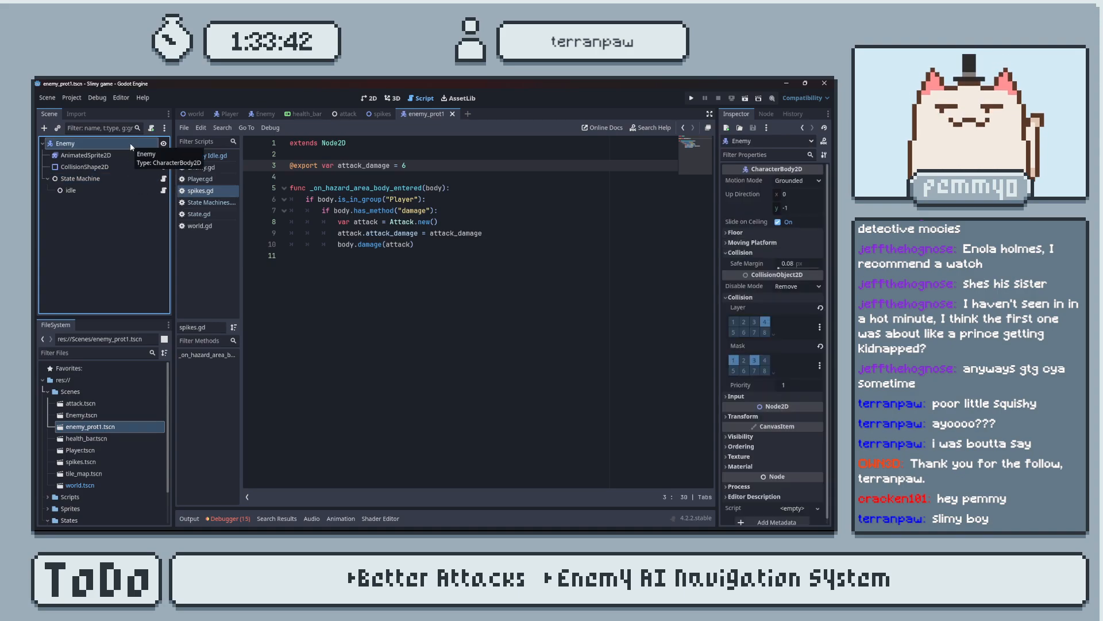
click(151, 129)
click(397, 370)
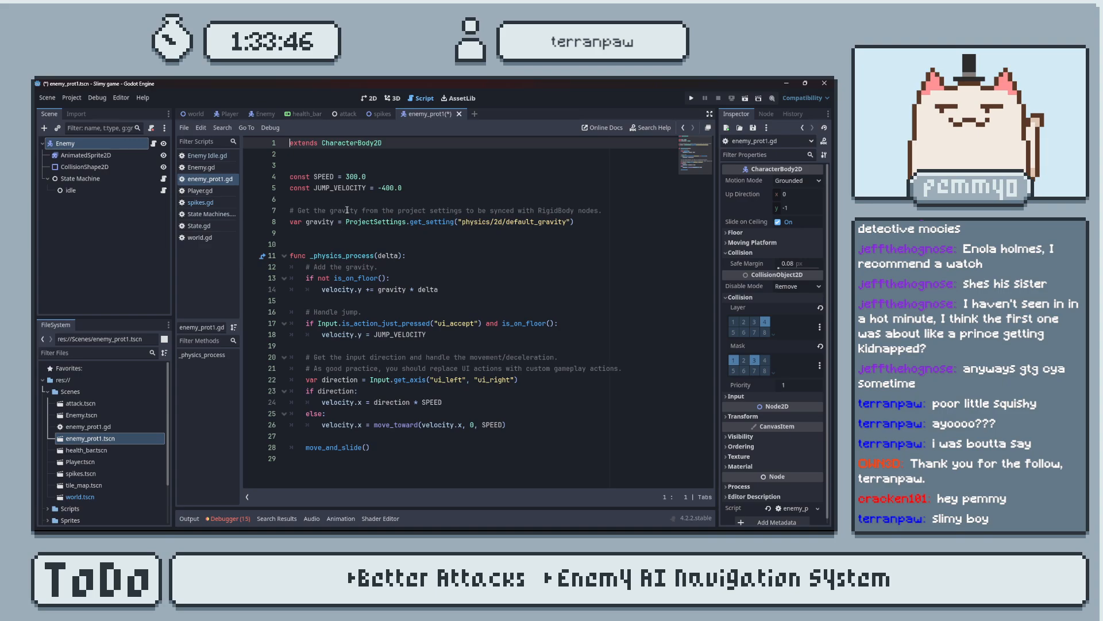
drag(595, 223, 287, 177)
click(419, 185)
drag(605, 211, 287, 170)
key(BackSpace)
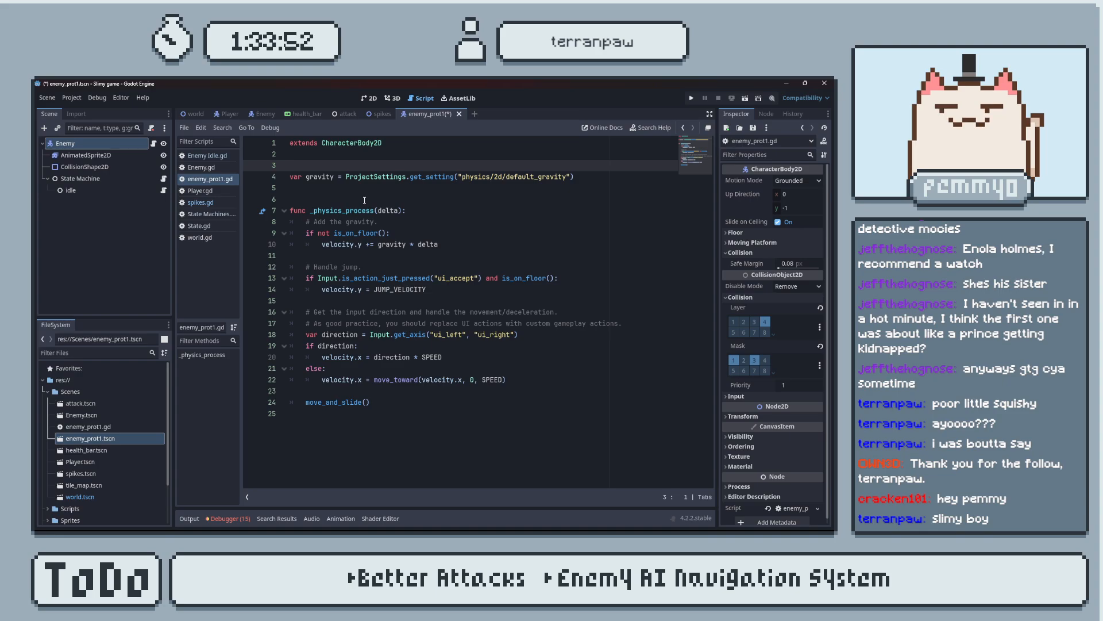
key(BackSpace)
key(ctrl+s)
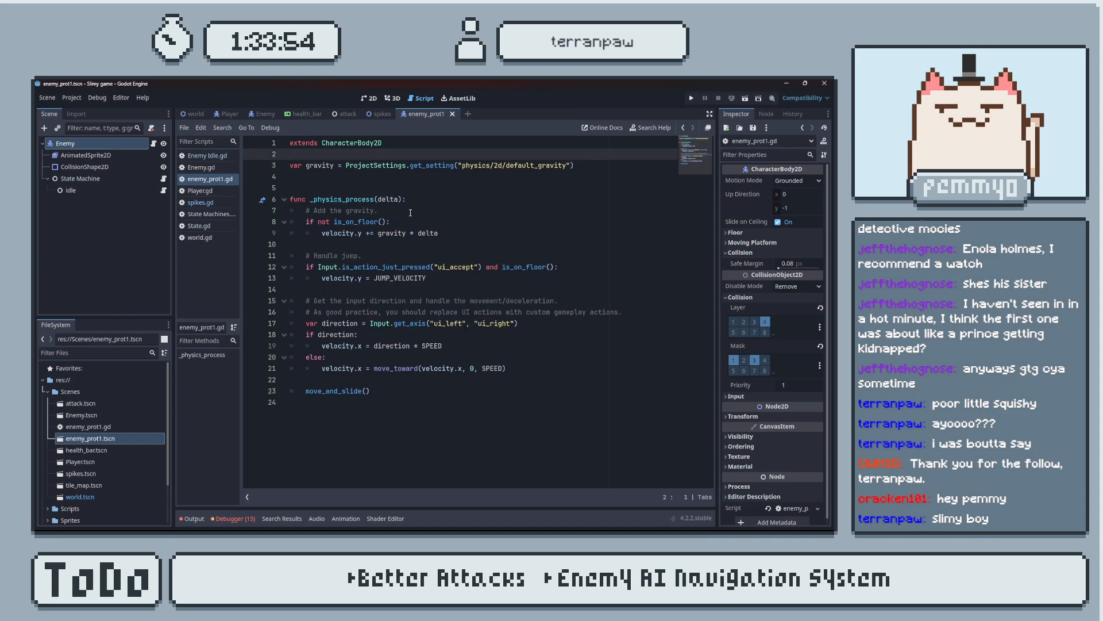
Strip _physics_process of its gravity comment, jump handling and input movement code, leaving only the gravity check and move_and_slide(), and save.
drag(380, 211, 288, 211)
key(BackSpace)
key(BackSpace)
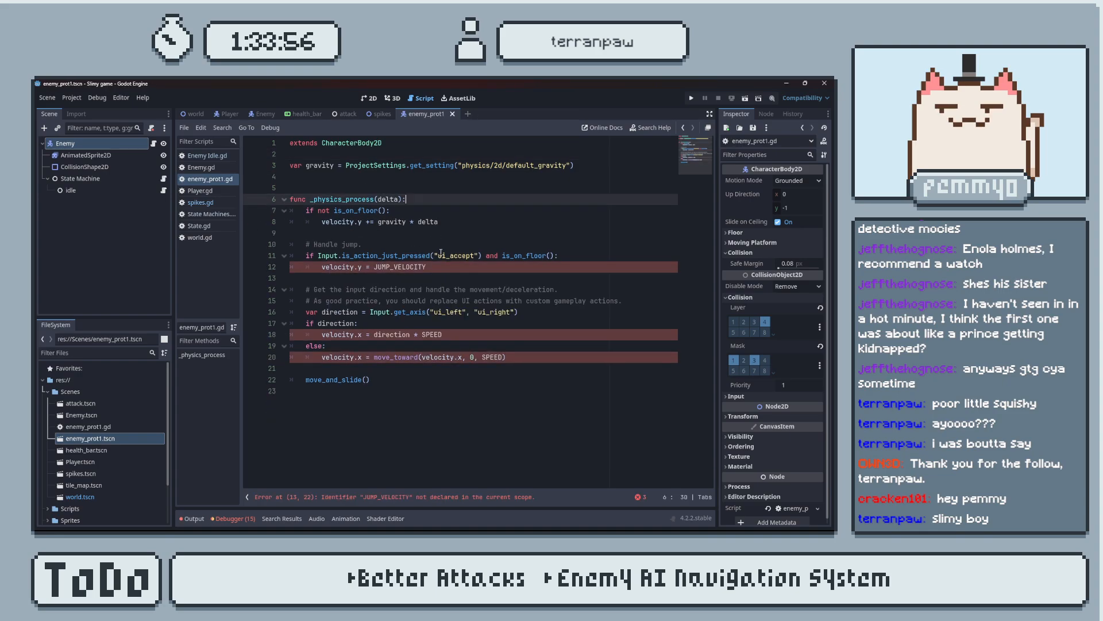
key(Down)
key(Down)
key(Down)
drag(430, 368, 260, 236)
key(BackSpace)
key(BackSpace)
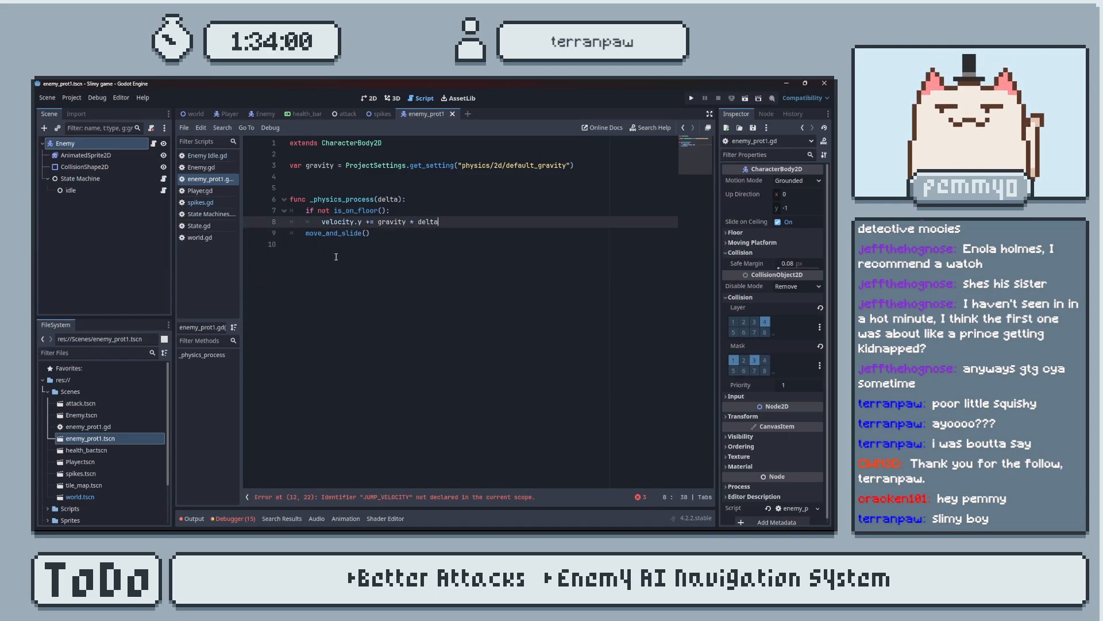
key(ctrl+s)
Test-run the game, move the slime back and forth along the platform to watch the enemy, and close the game.
click(690, 100)
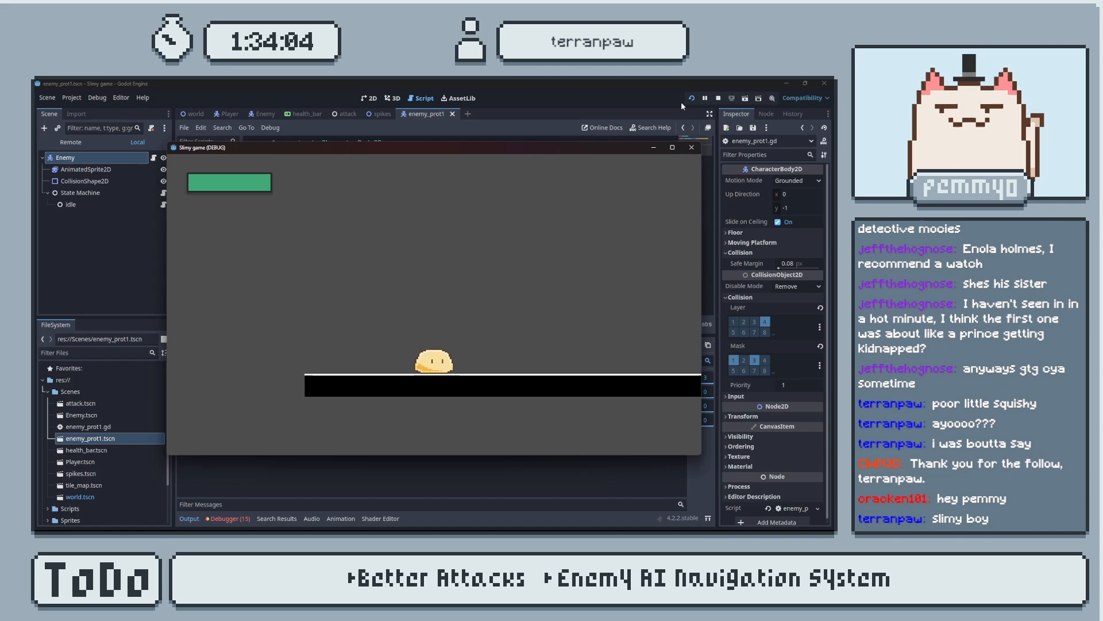
key(Right)
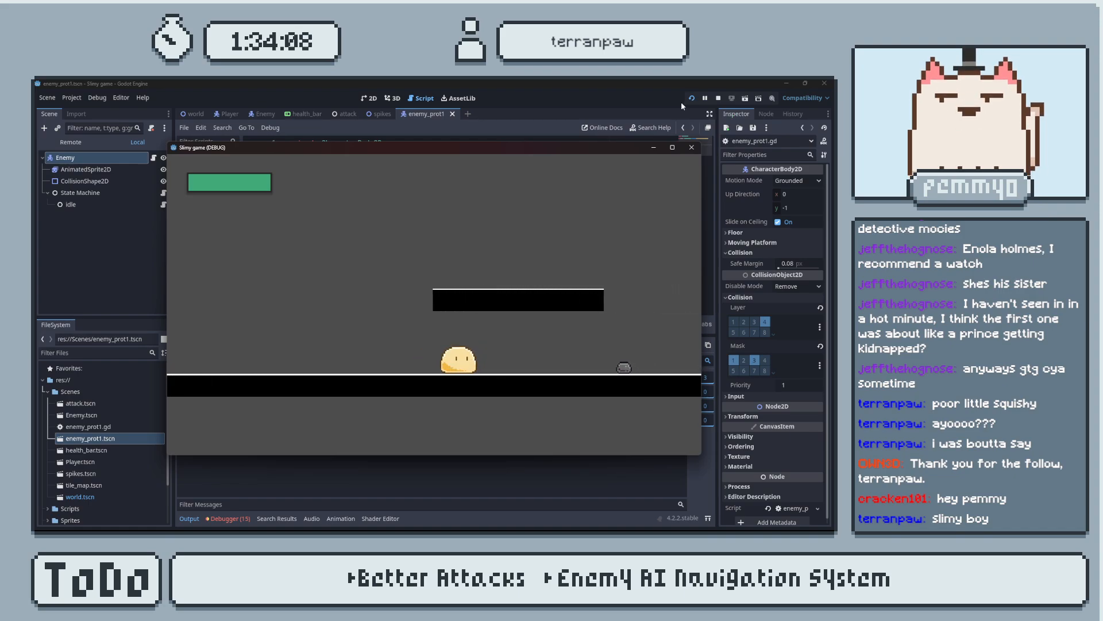
key(Left)
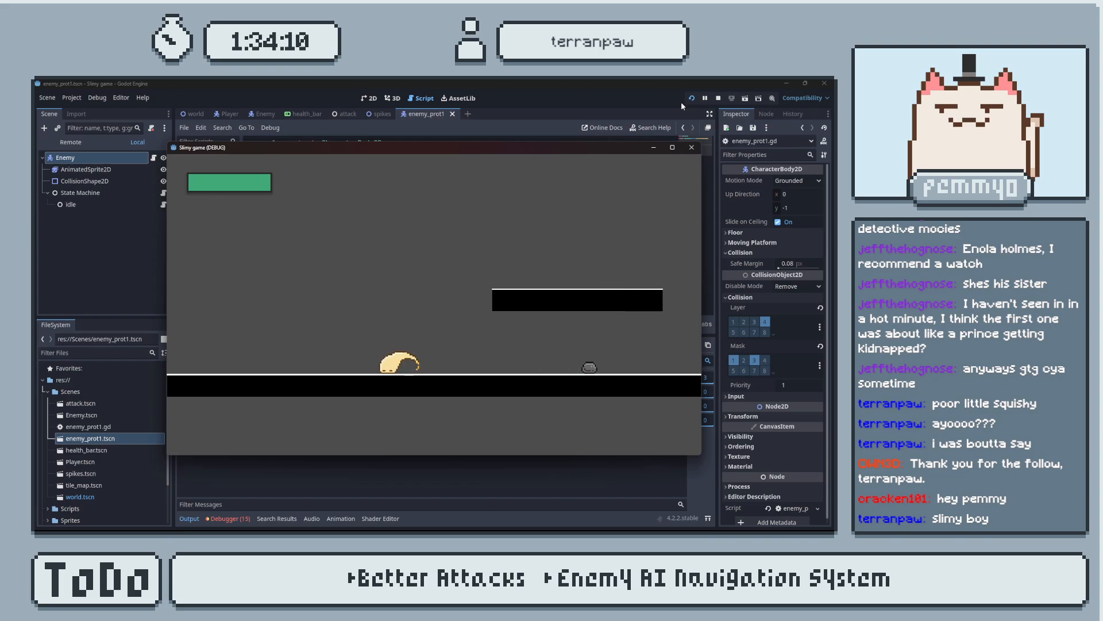
key(Right)
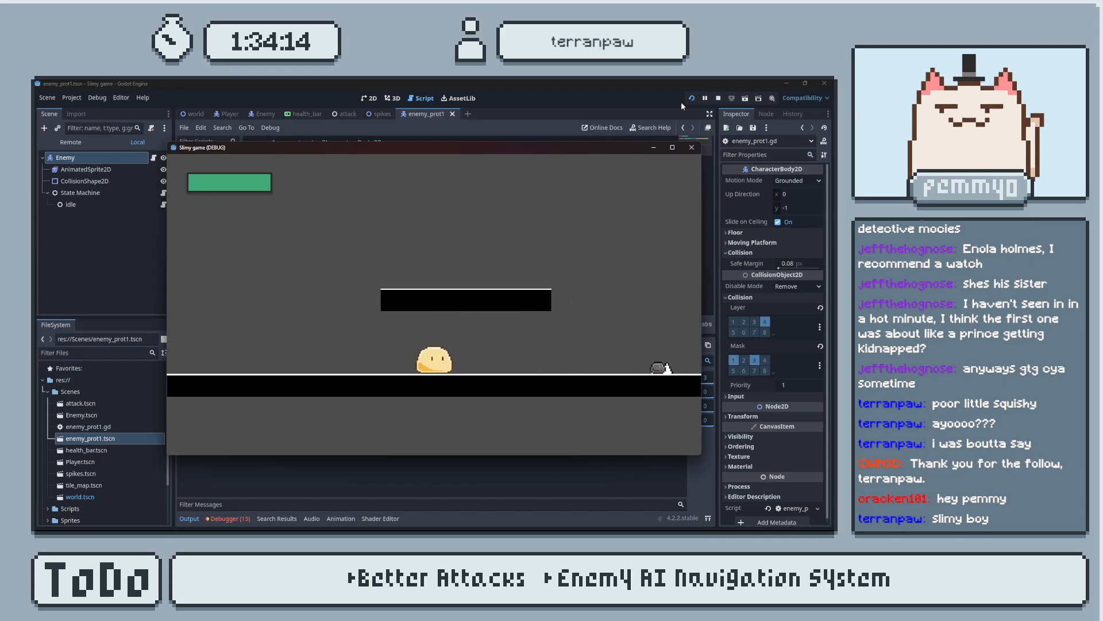
key(Right)
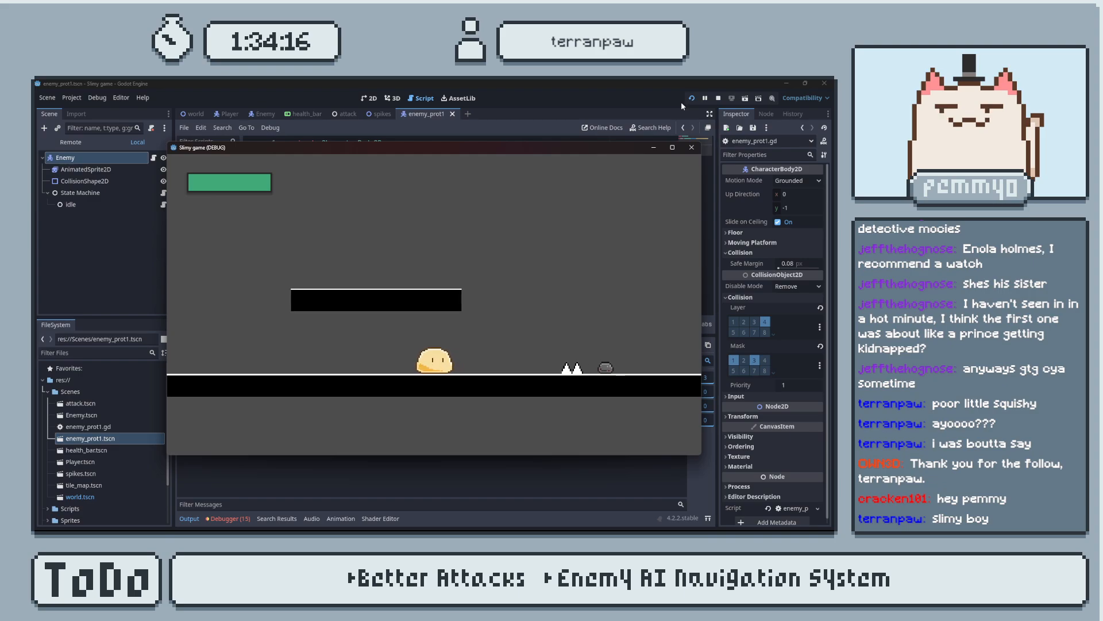
key(Left)
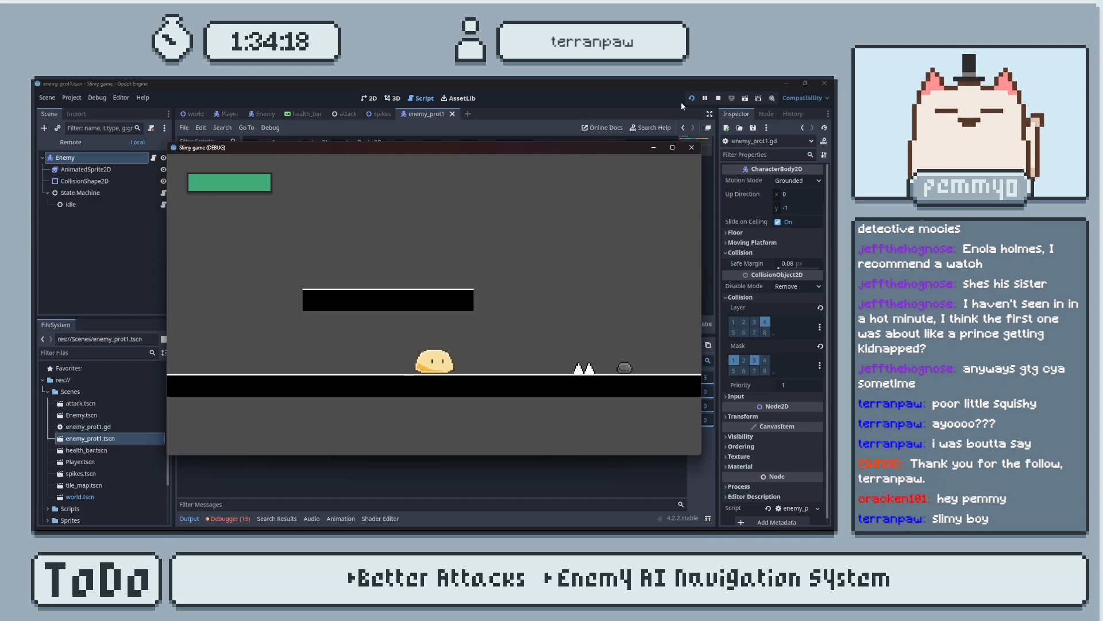
key(Right)
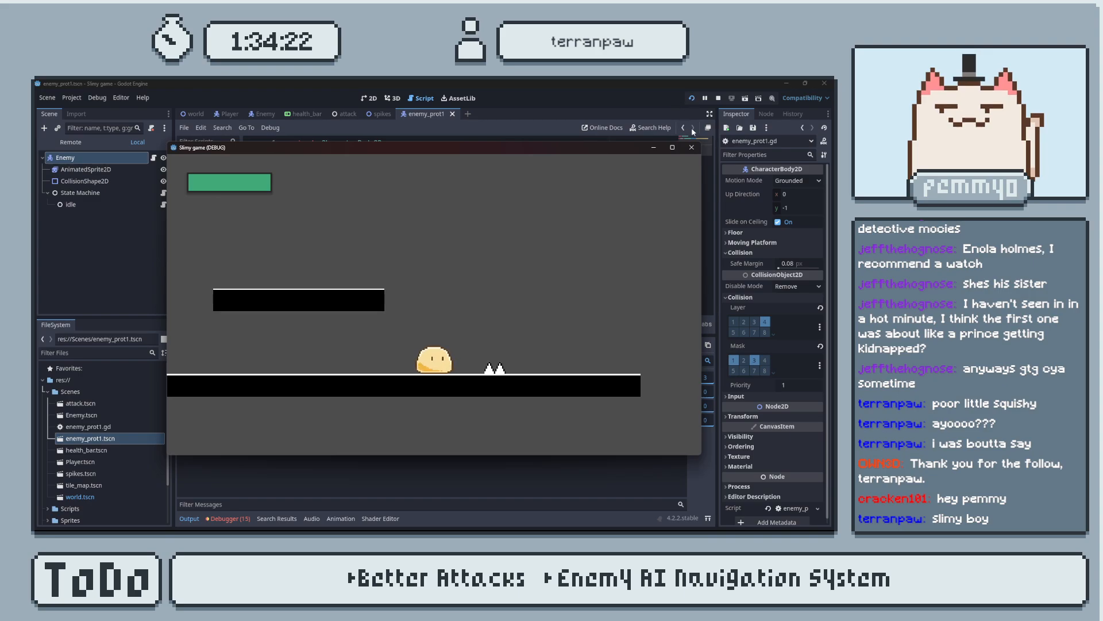
click(691, 147)
Check the Hazard Area's collision layer and mask in the spikes scene, then return to the enemy_prot1 scene.
click(379, 114)
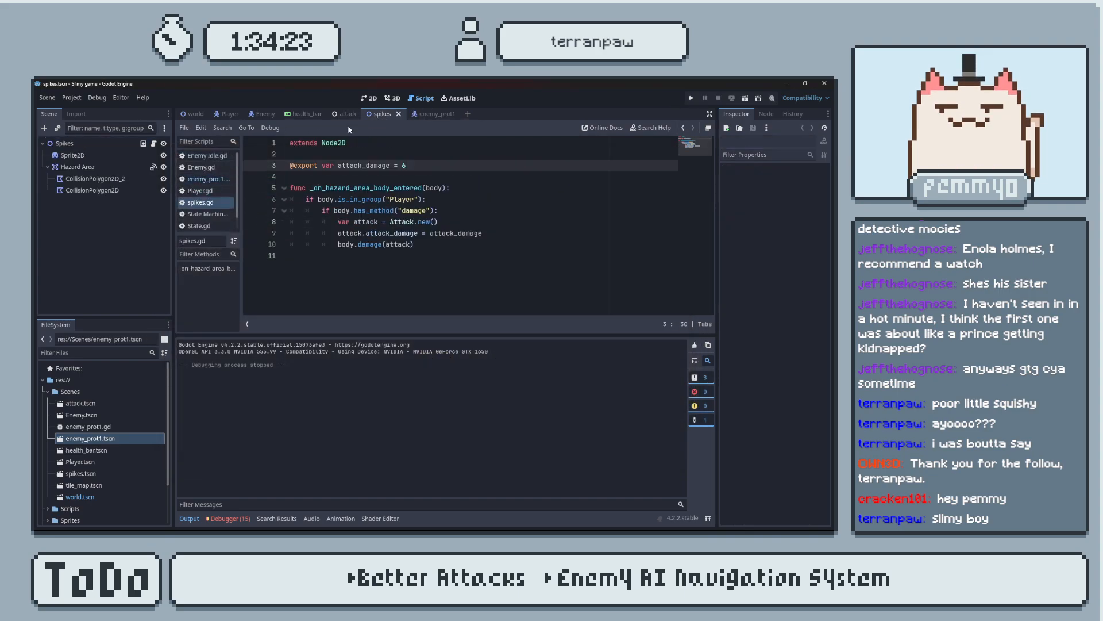
click(72, 143)
click(77, 167)
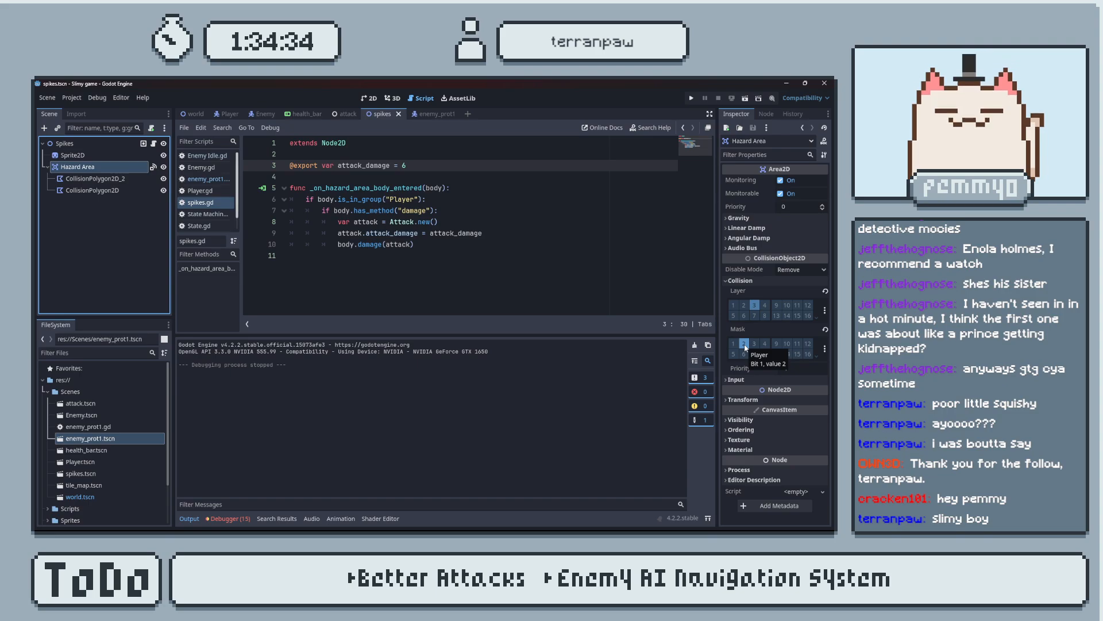
click(431, 114)
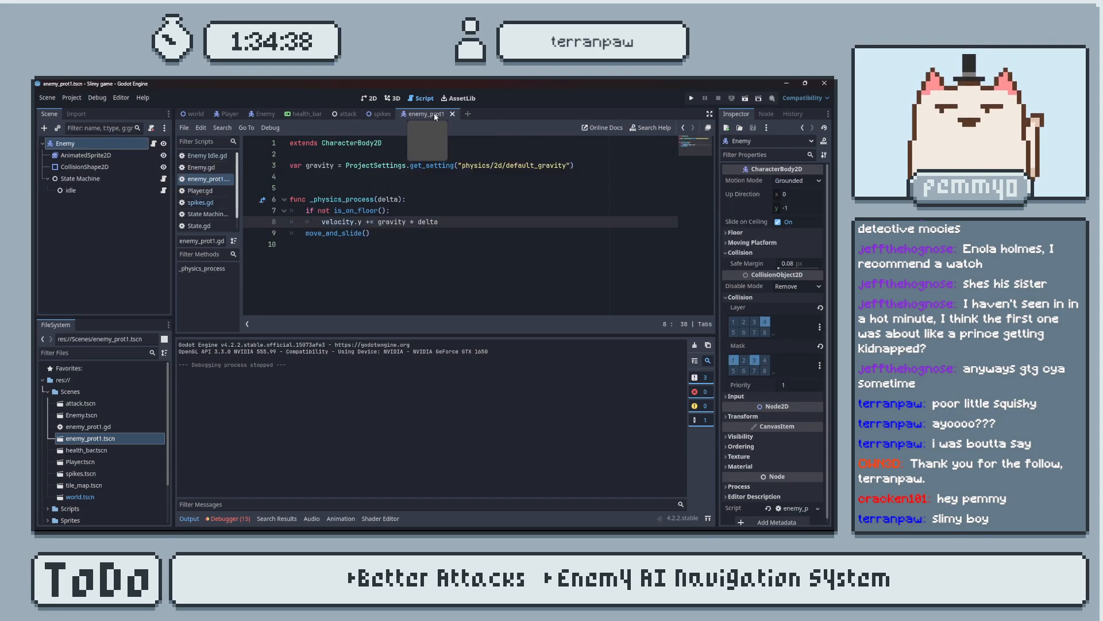
In Enemy Idle.gd, change the wander_time assignment to randf_range(1,2).
click(206, 155)
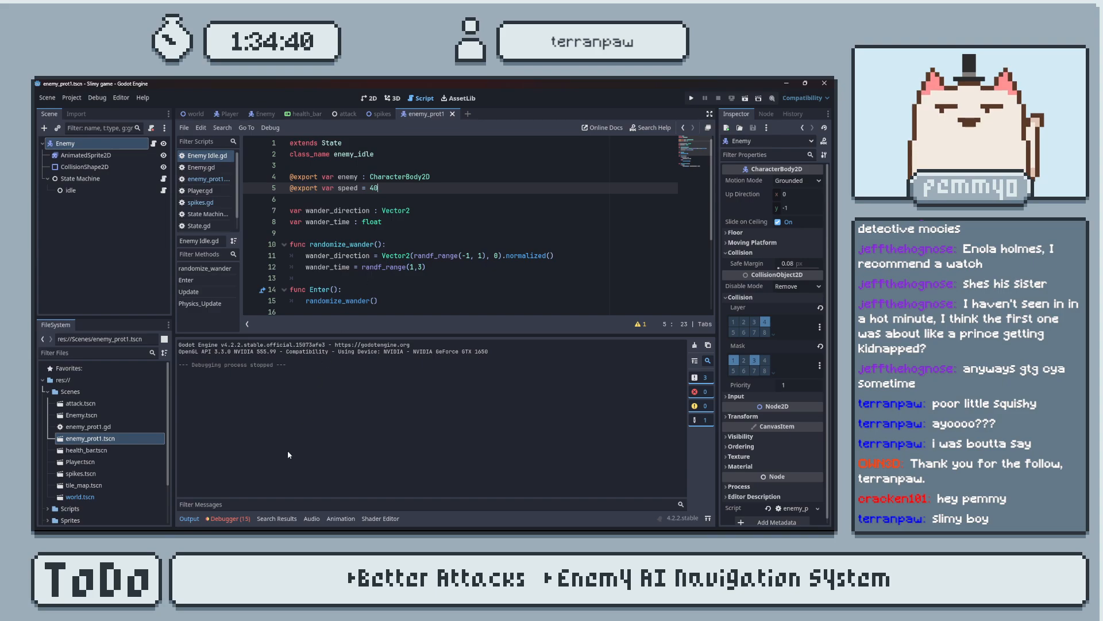
click(191, 519)
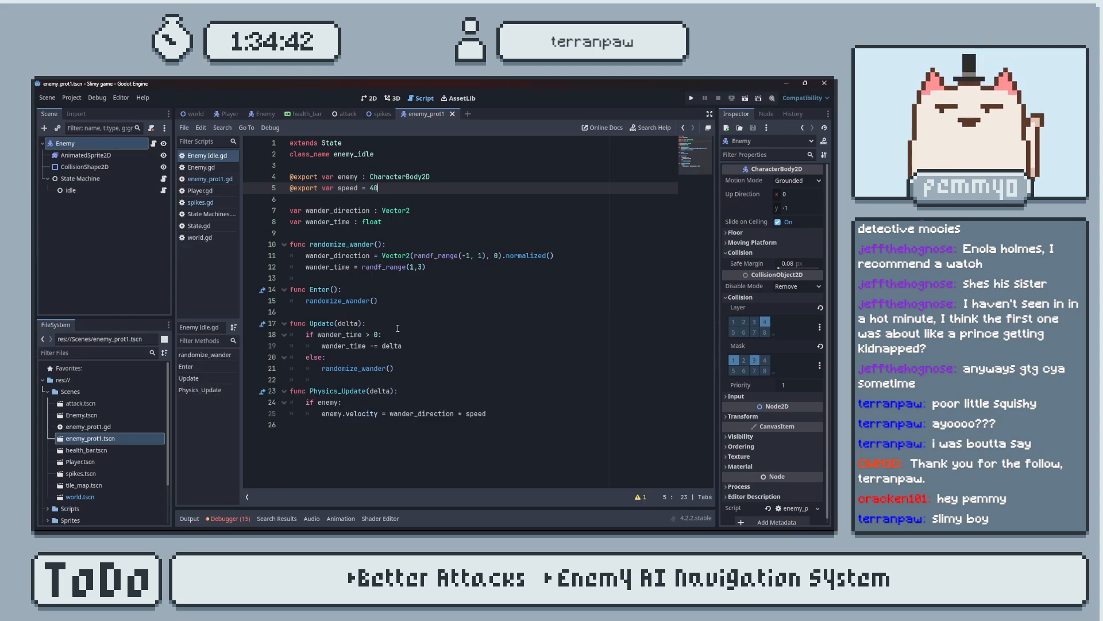
click(424, 267)
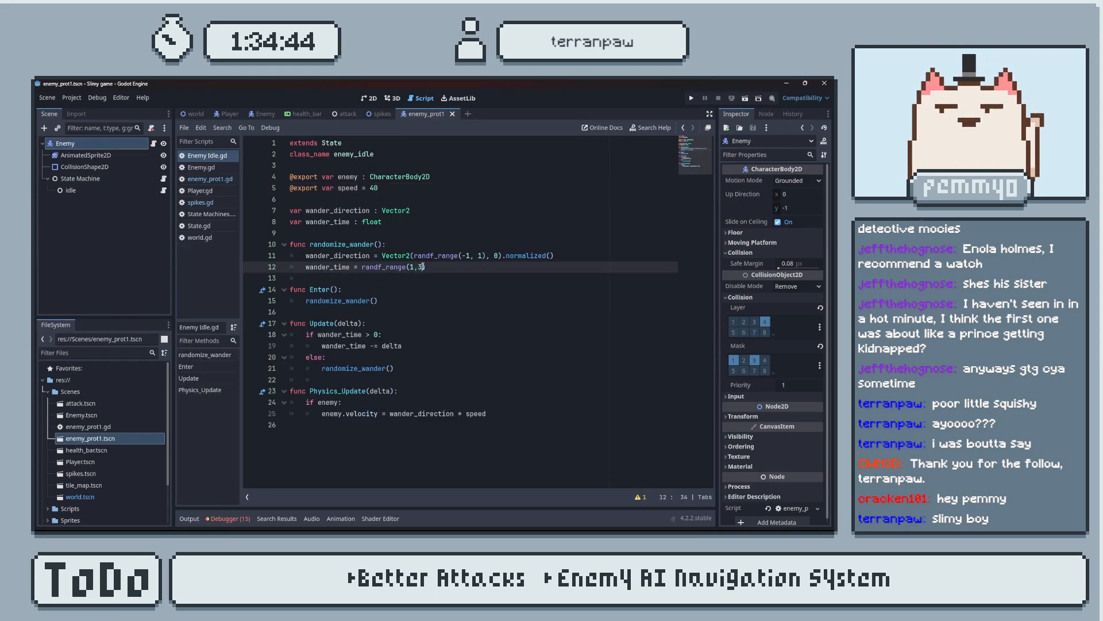
Test-run the game, move and jump the slime past the wandering enemy, and close the game.
click(693, 99)
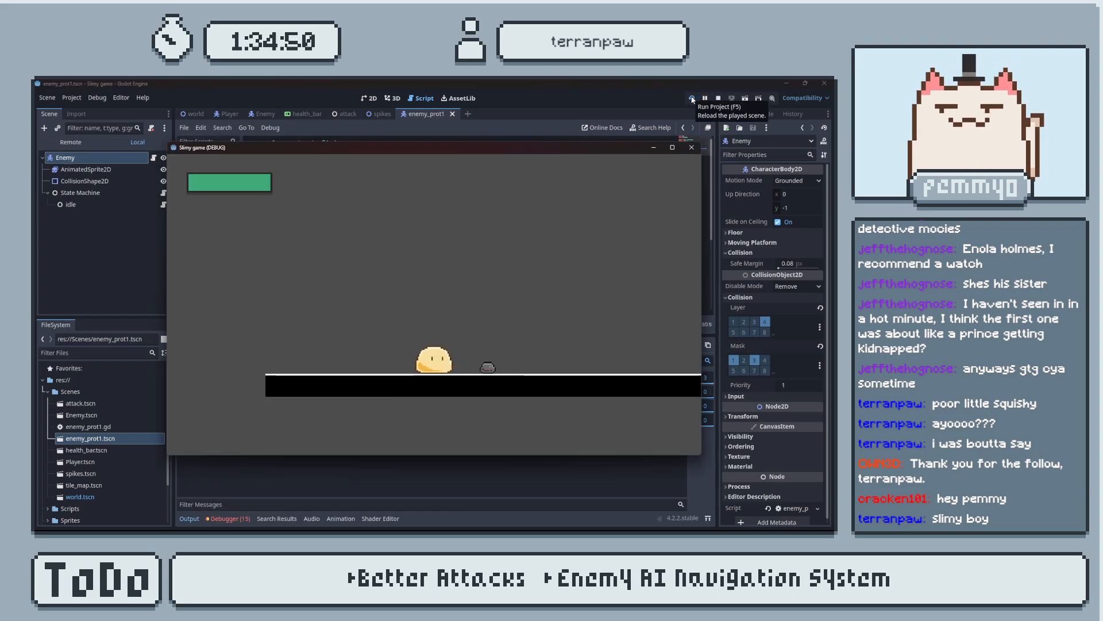
key(space)
key(d)
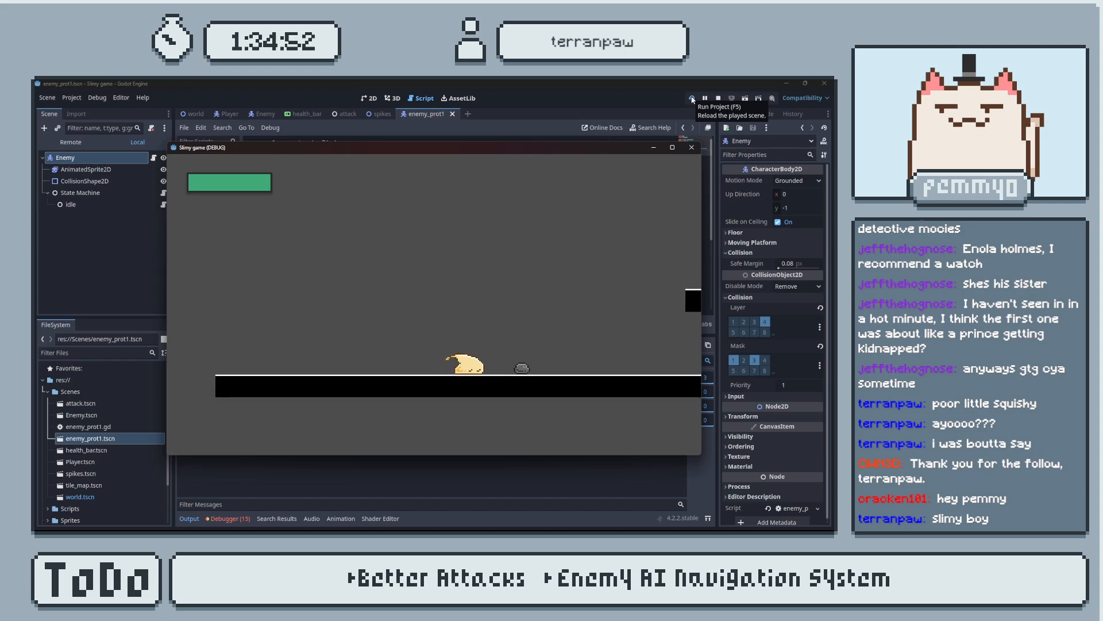
key(a)
key(space)
key(d)
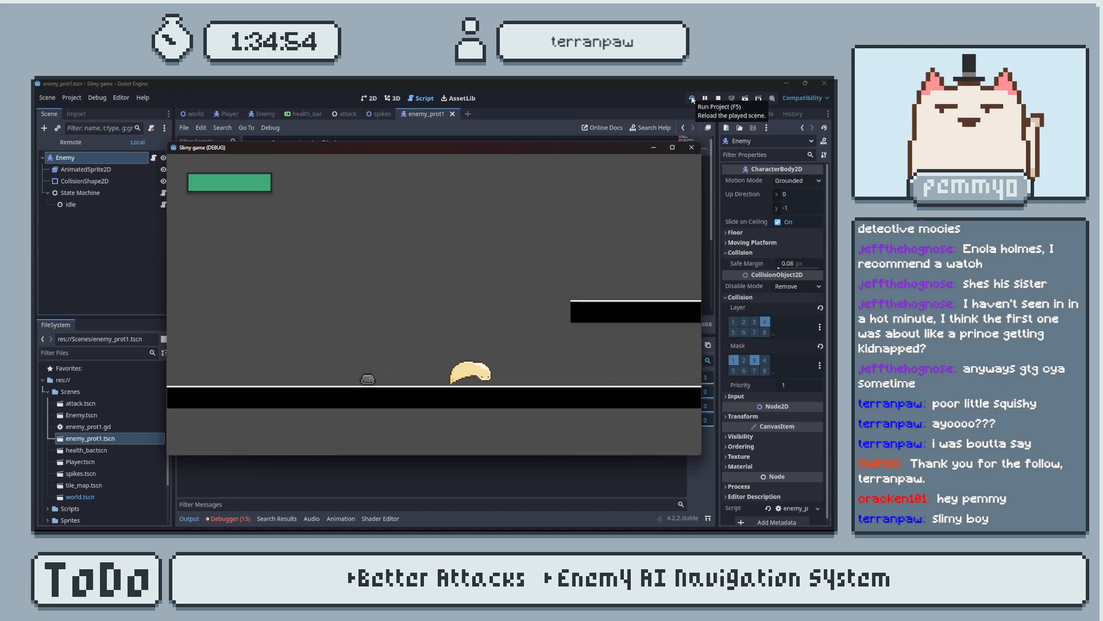
key(d)
key(d)
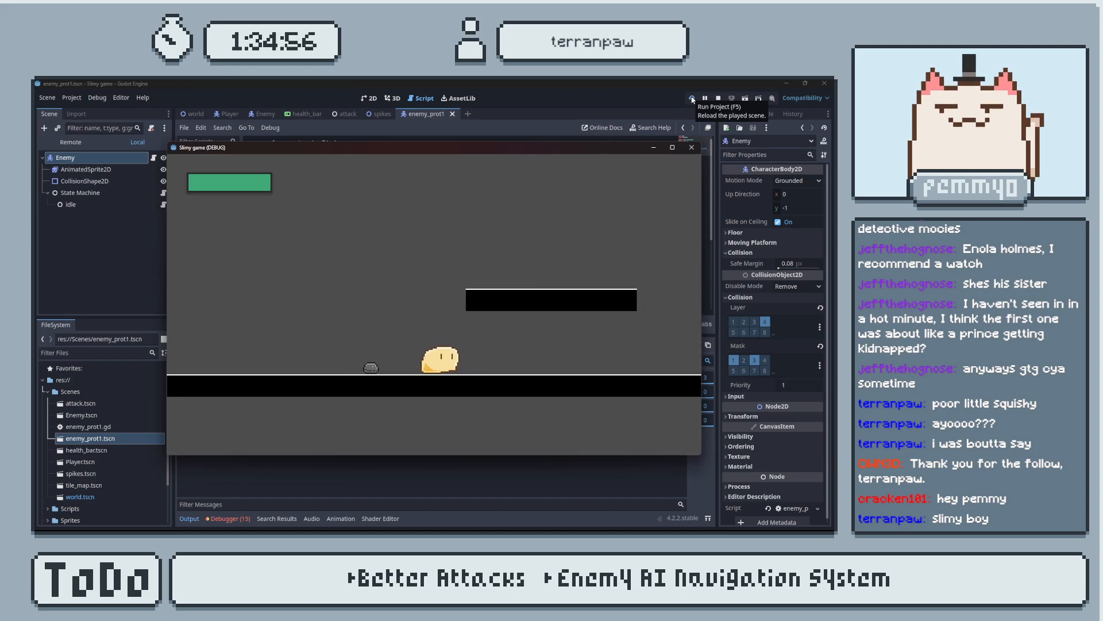
click(691, 148)
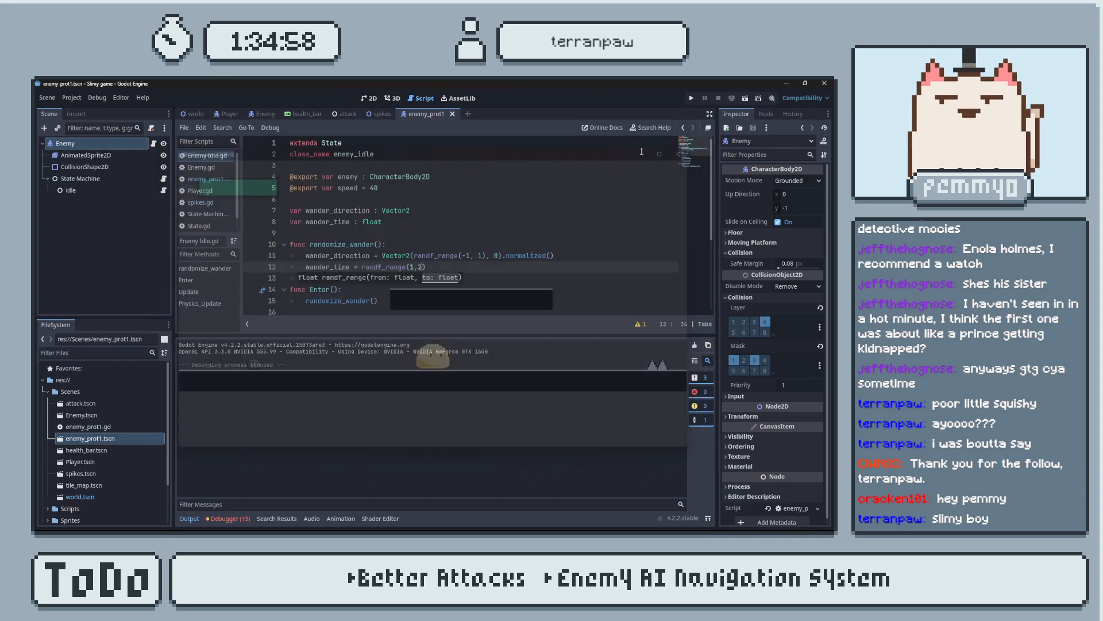
Set the exported speed in Enemy Idle.gd to 10, save, and briefly test-run the game.
click(375, 189)
key(BackSpace)
text(1)
key(ctrl+s)
click(691, 98)
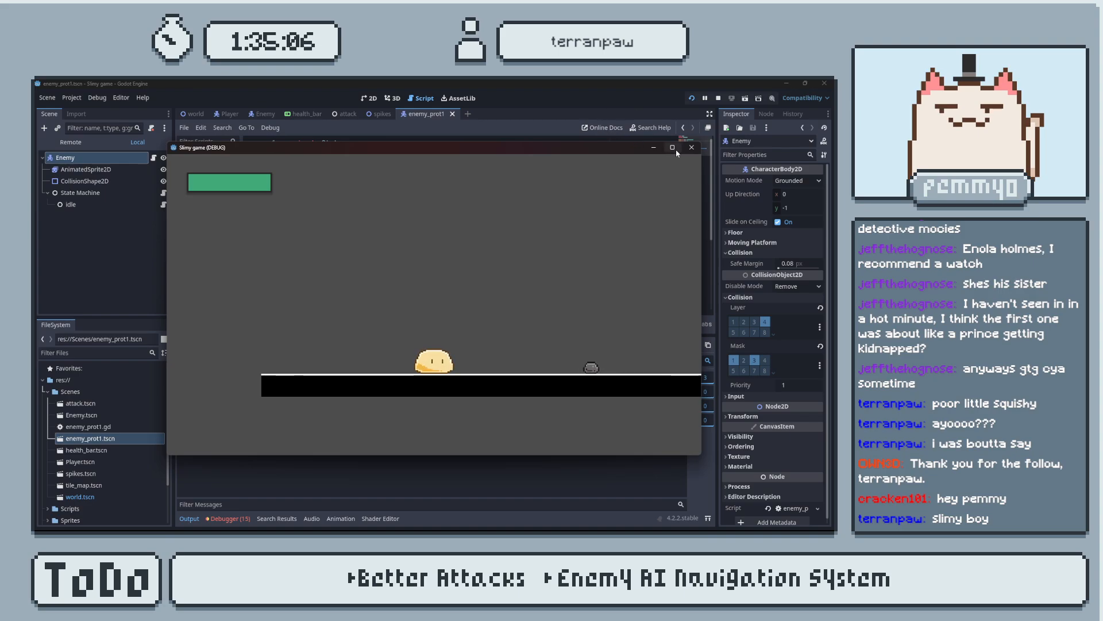
click(692, 148)
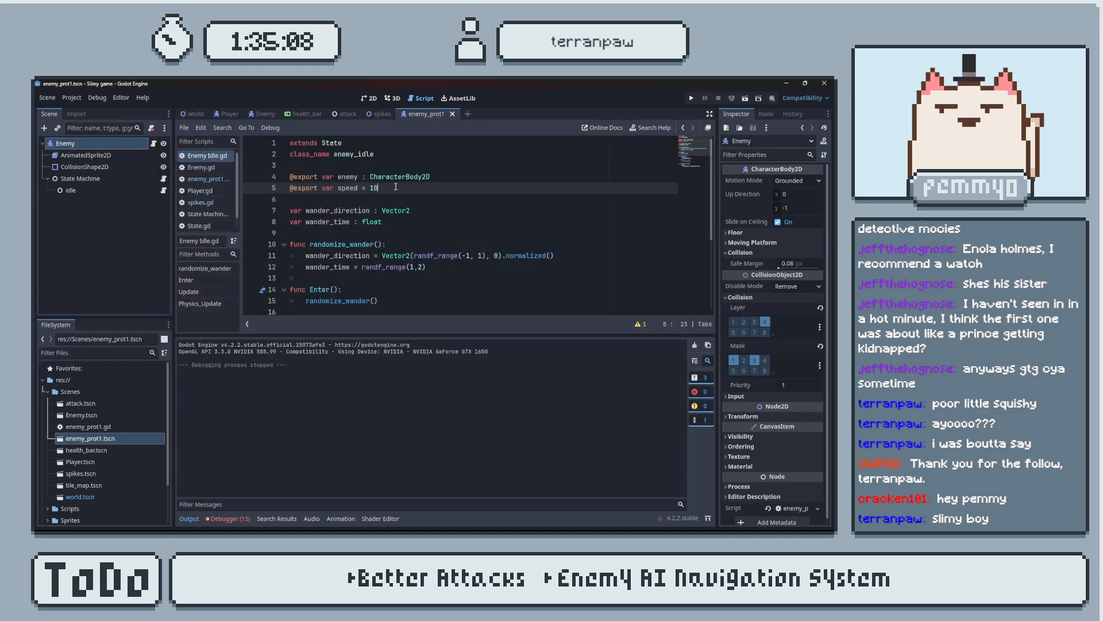
Set the exported speed to 20 and test-run the game, moving and jumping the slime around the enemy before closing it.
text(20)
click(691, 99)
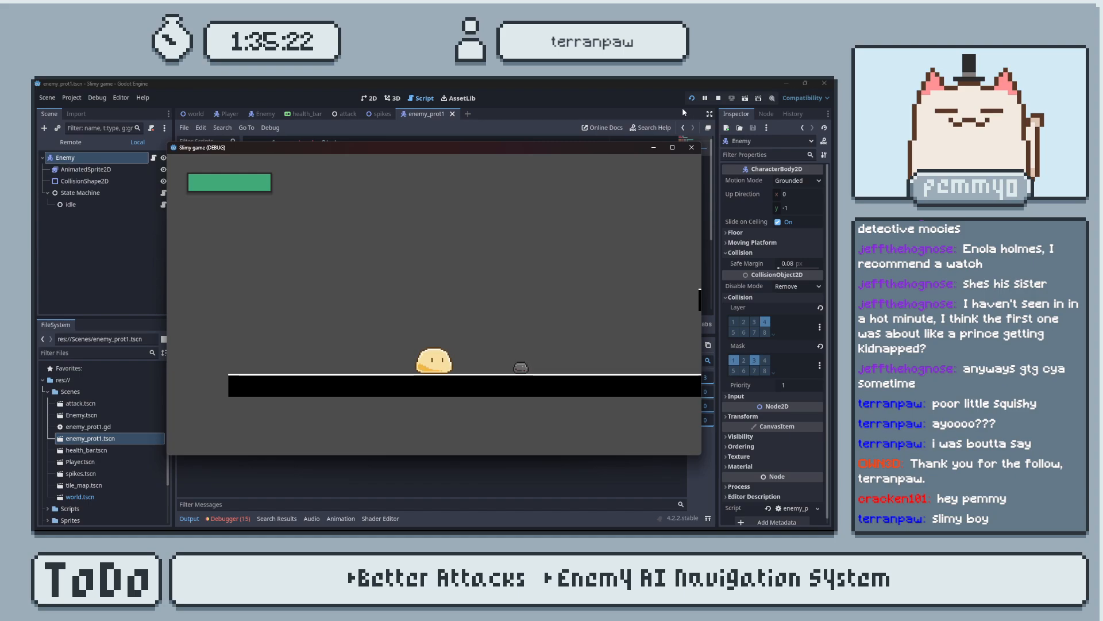
key(space)
key(d)
key(a)
key(a)
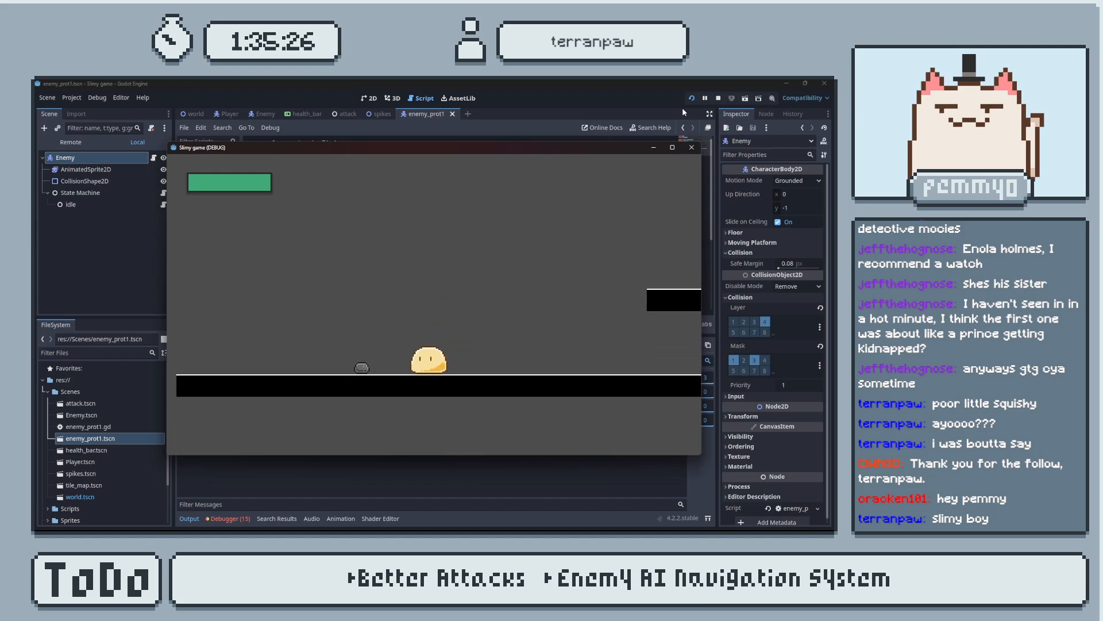
key(a)
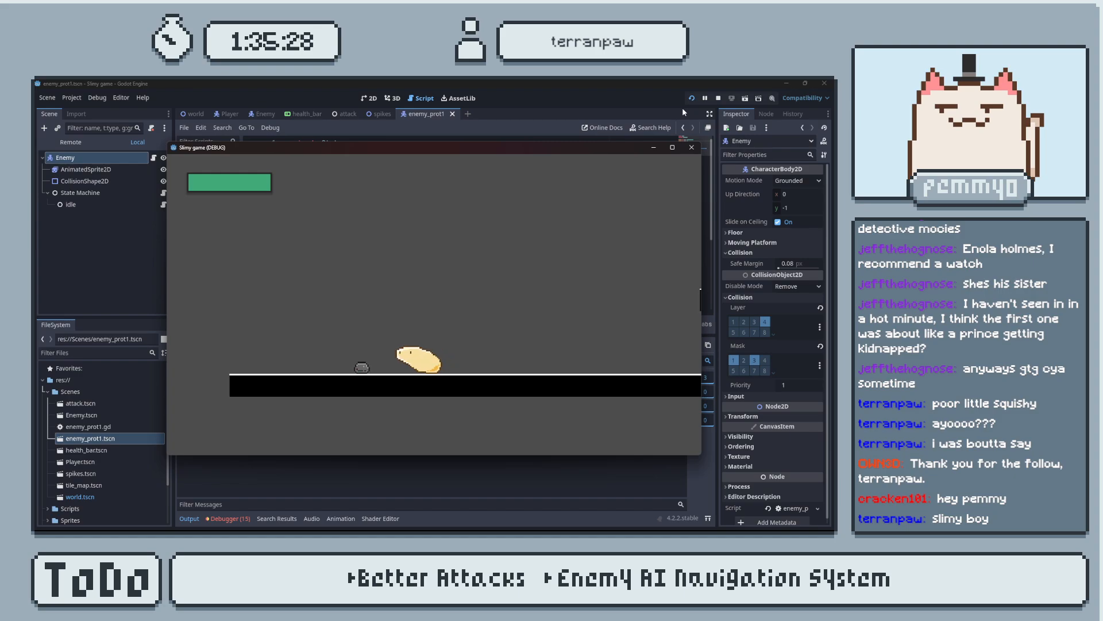
key(a)
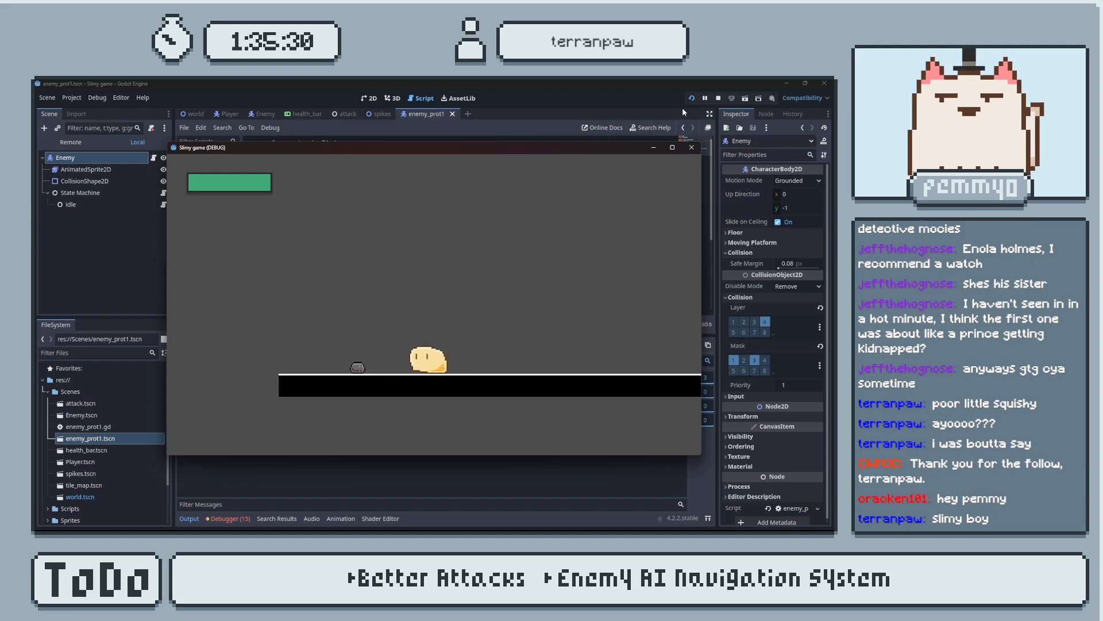
key(space)
key(a)
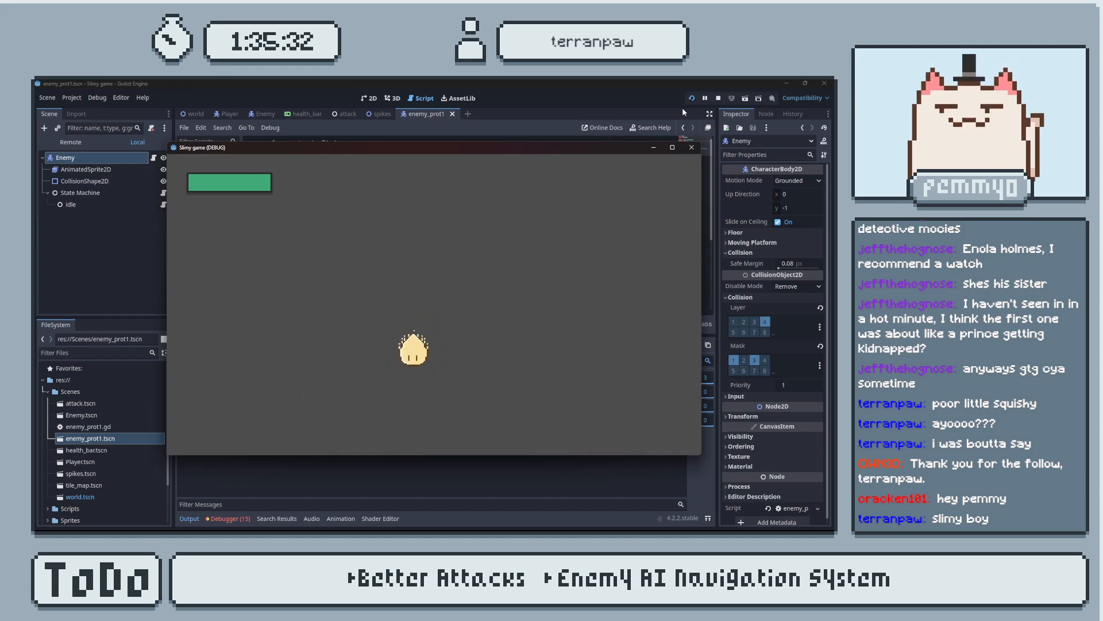
key(space)
key(d)
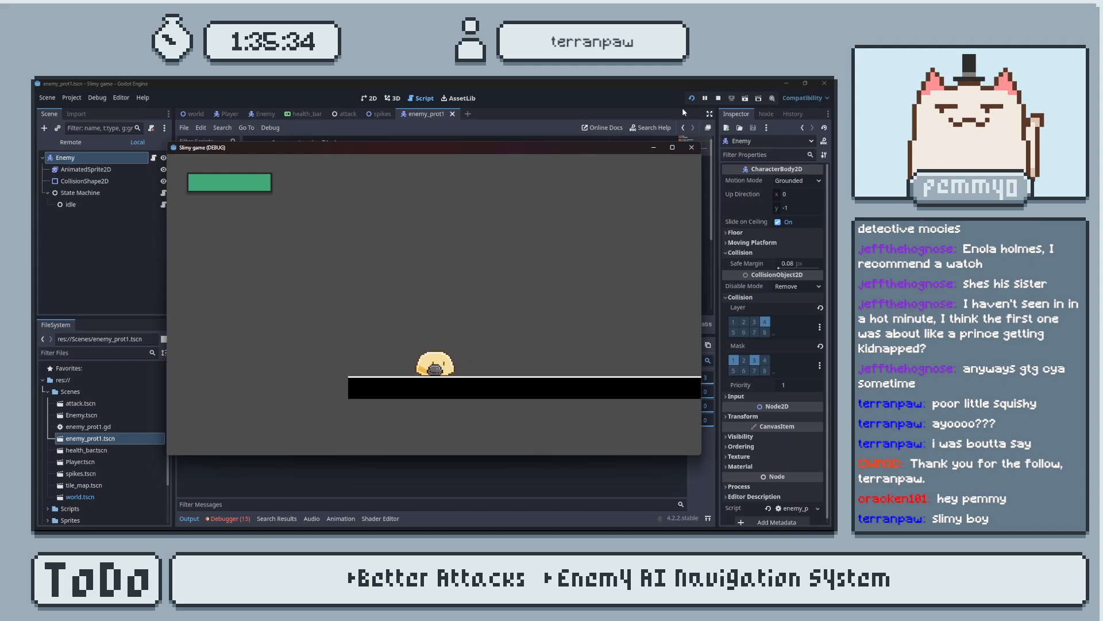
click(695, 148)
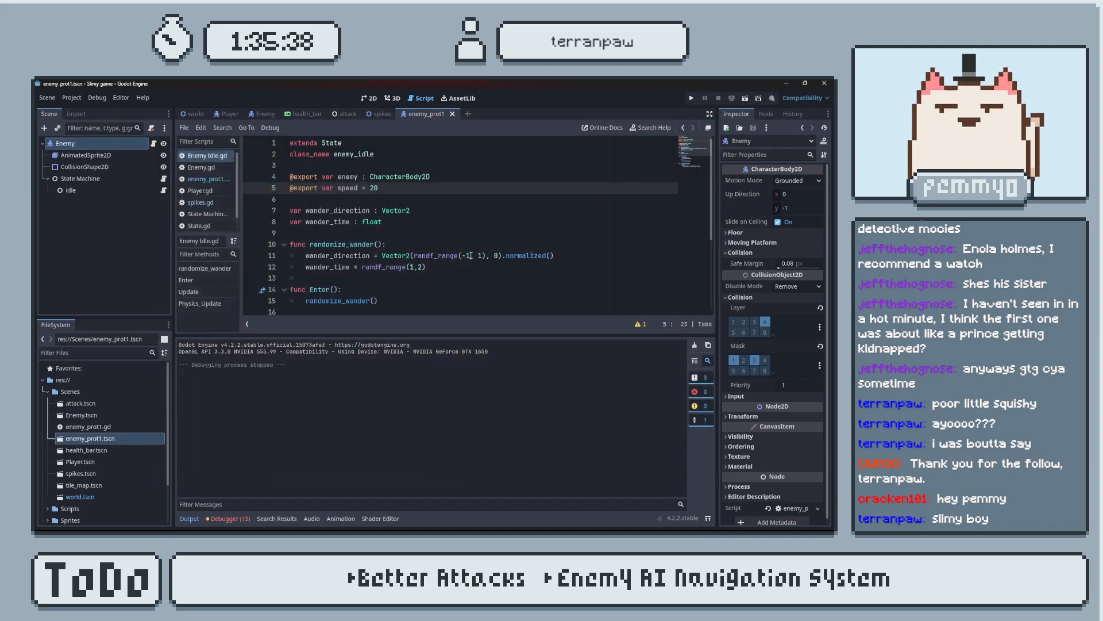
Review the wander_time line, test-run the game again while moving the slime near the enemy, and close it.
scroll(477, 254, down, 3)
scroll(437, 242, up, 2)
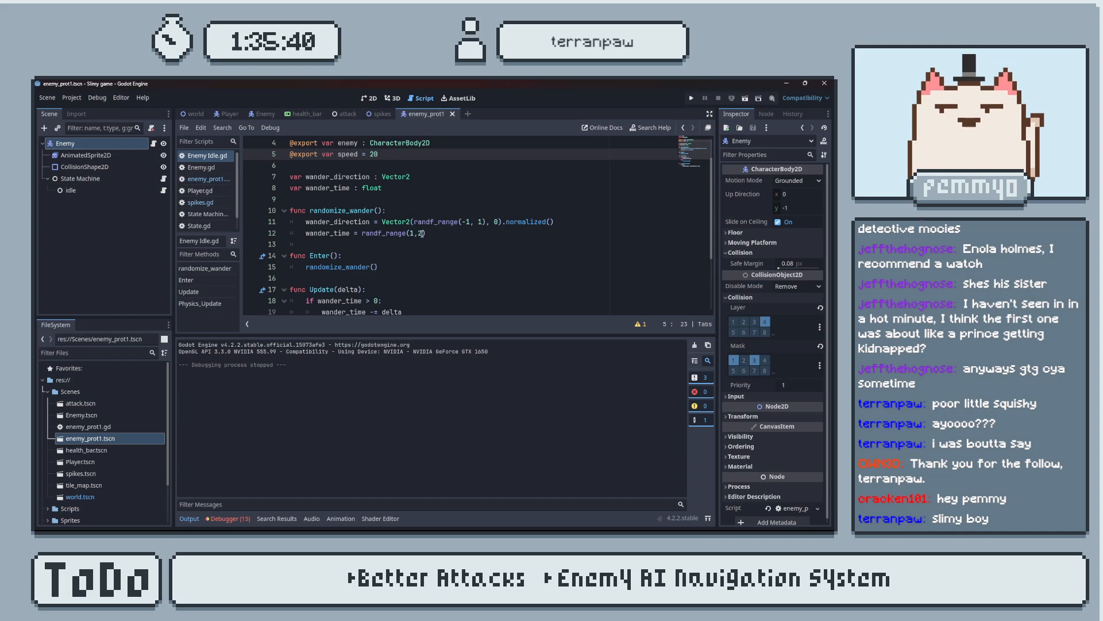
click(425, 234)
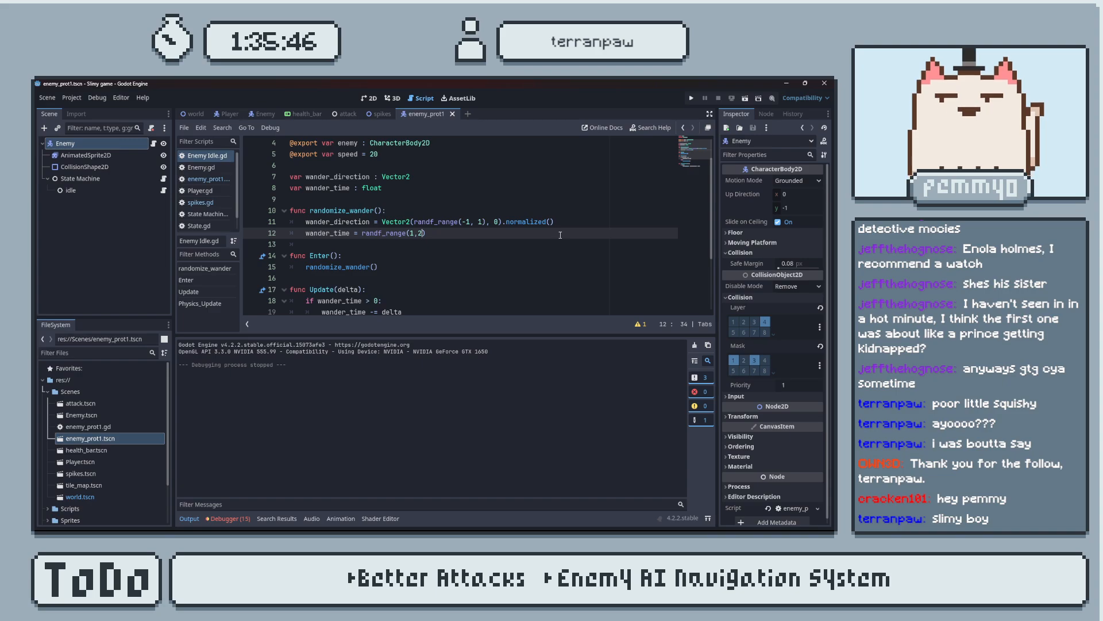
click(690, 99)
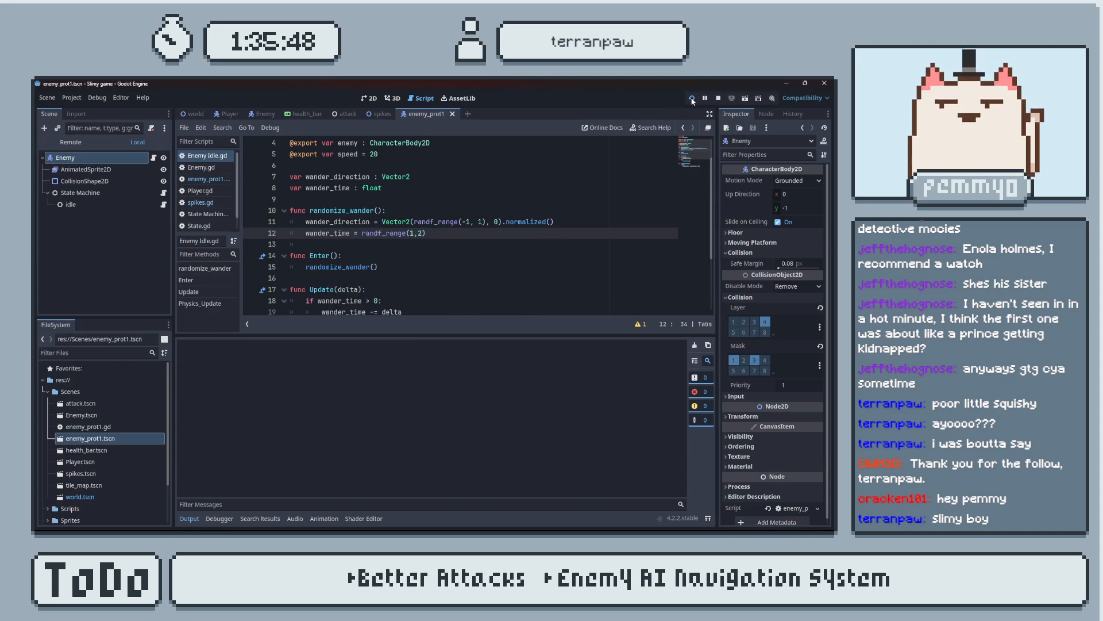
key(d)
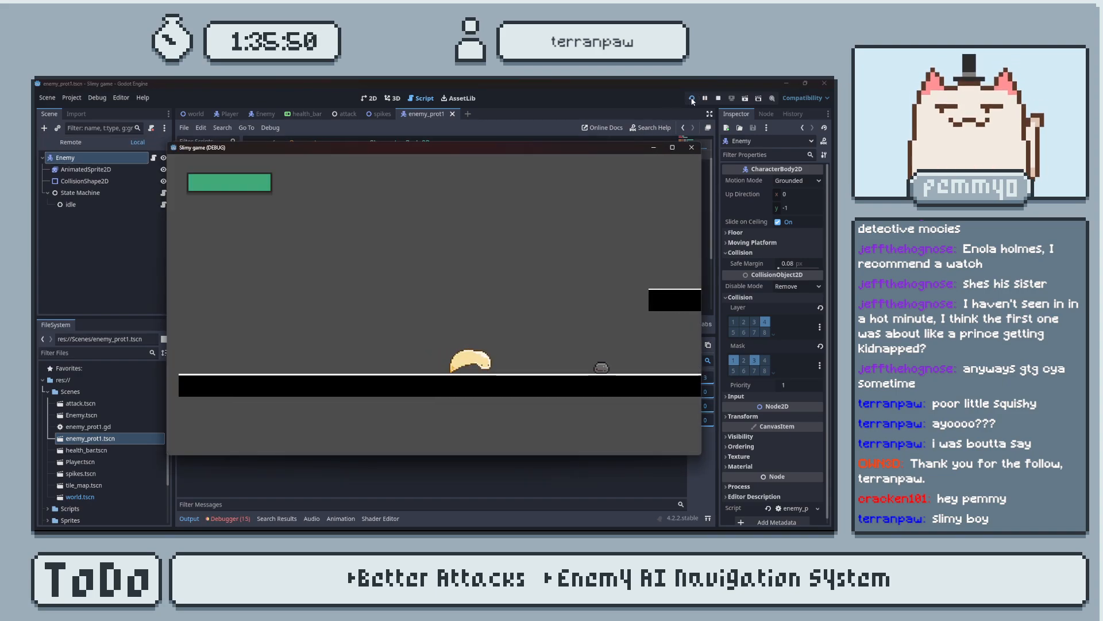
key(a)
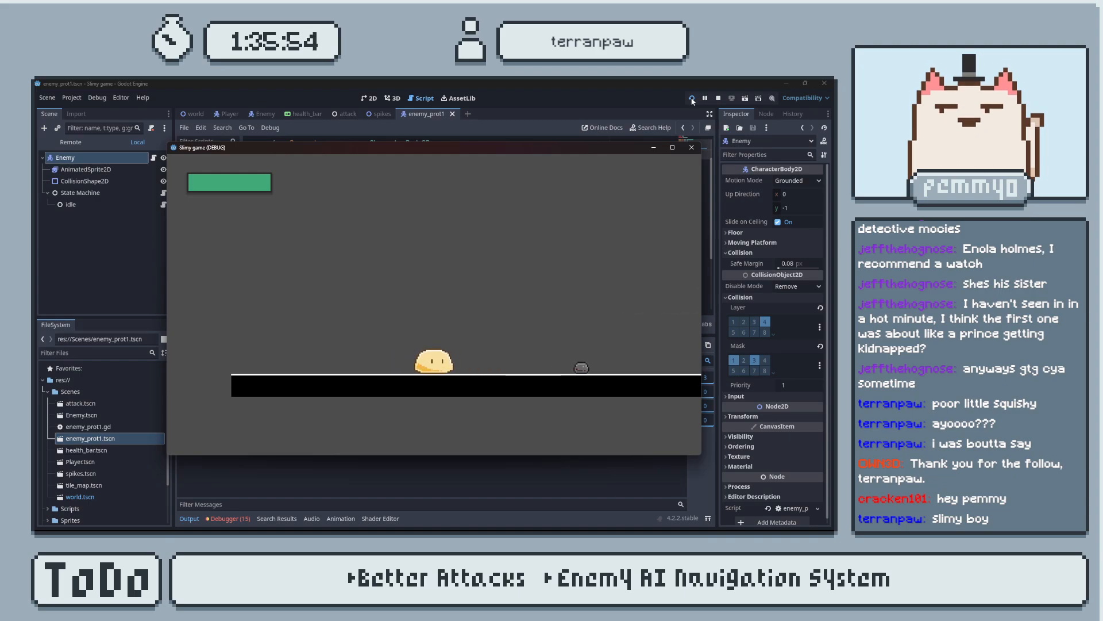
key(d)
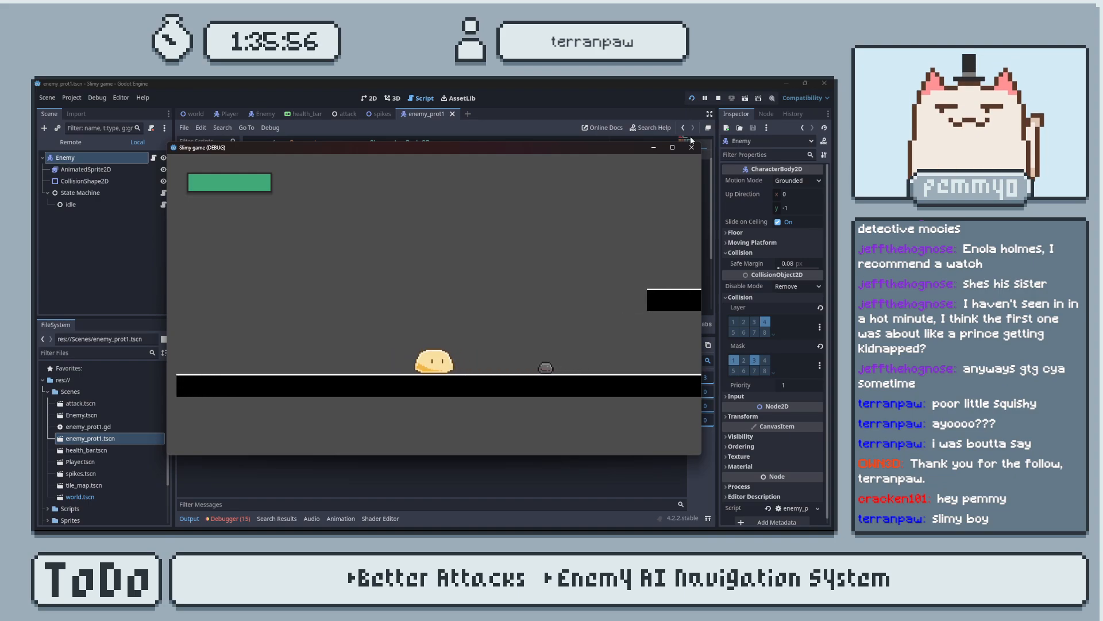
click(691, 147)
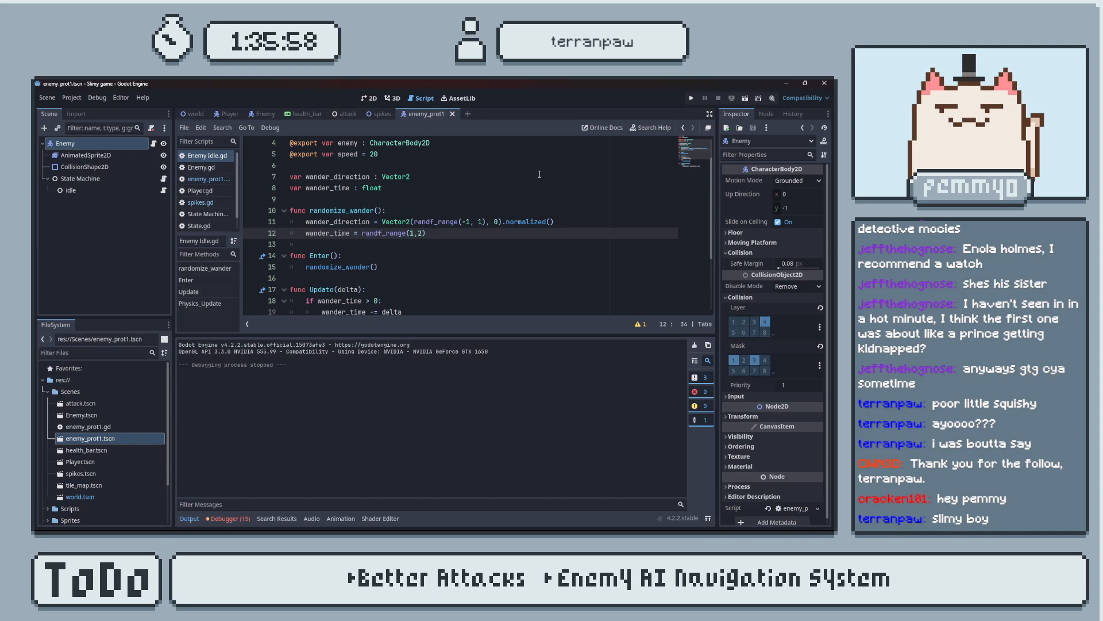
Hide the output log and open the enemy_prot1.gd script.
click(195, 520)
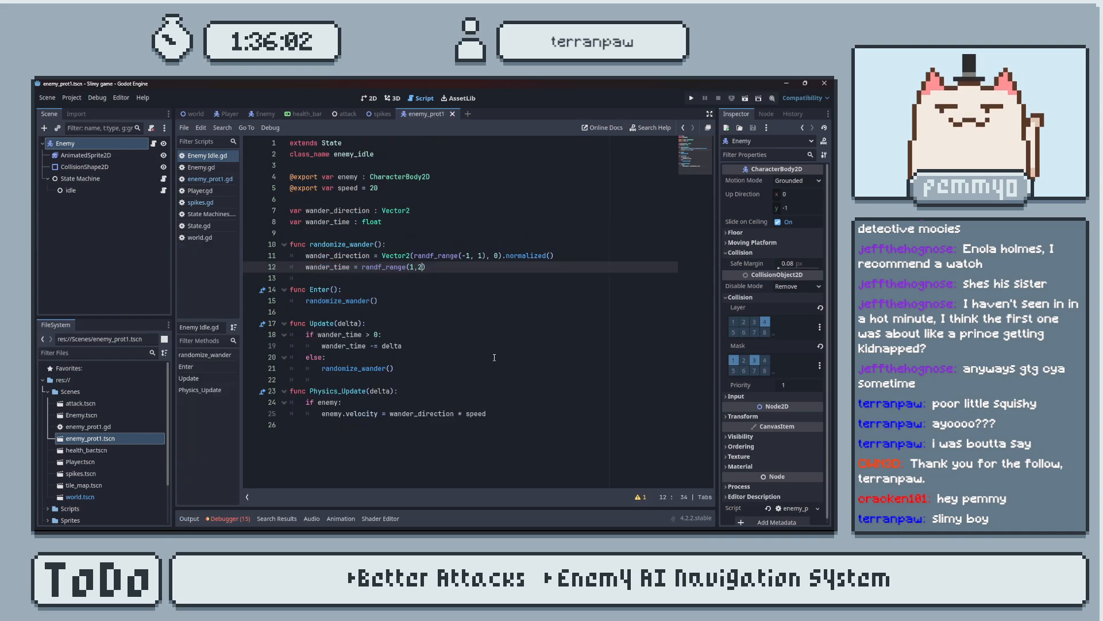
click(206, 167)
click(207, 155)
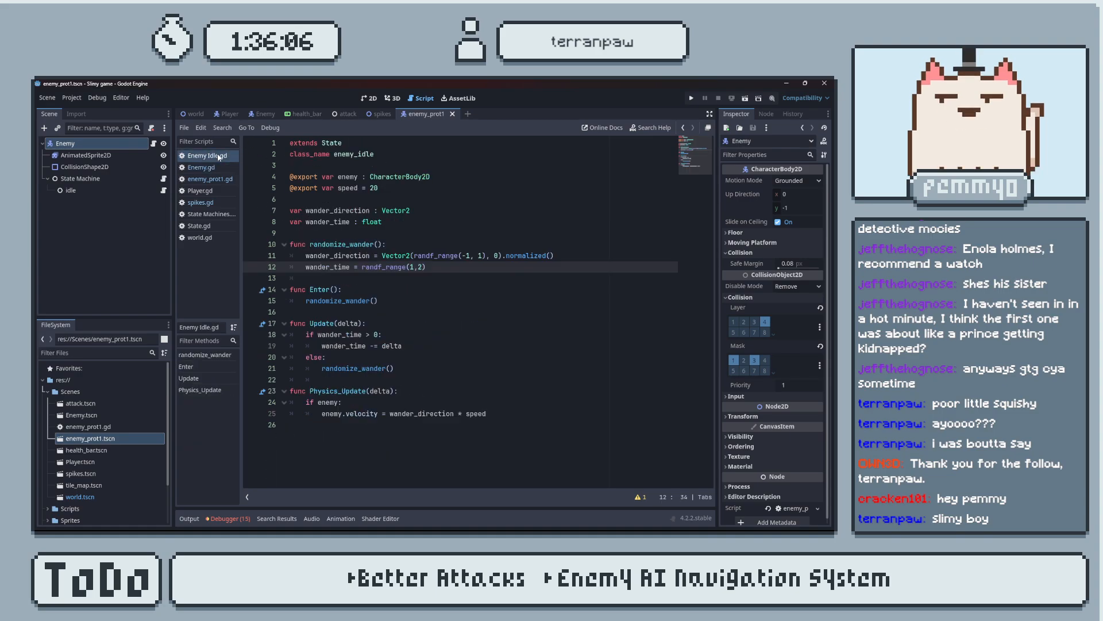
click(210, 179)
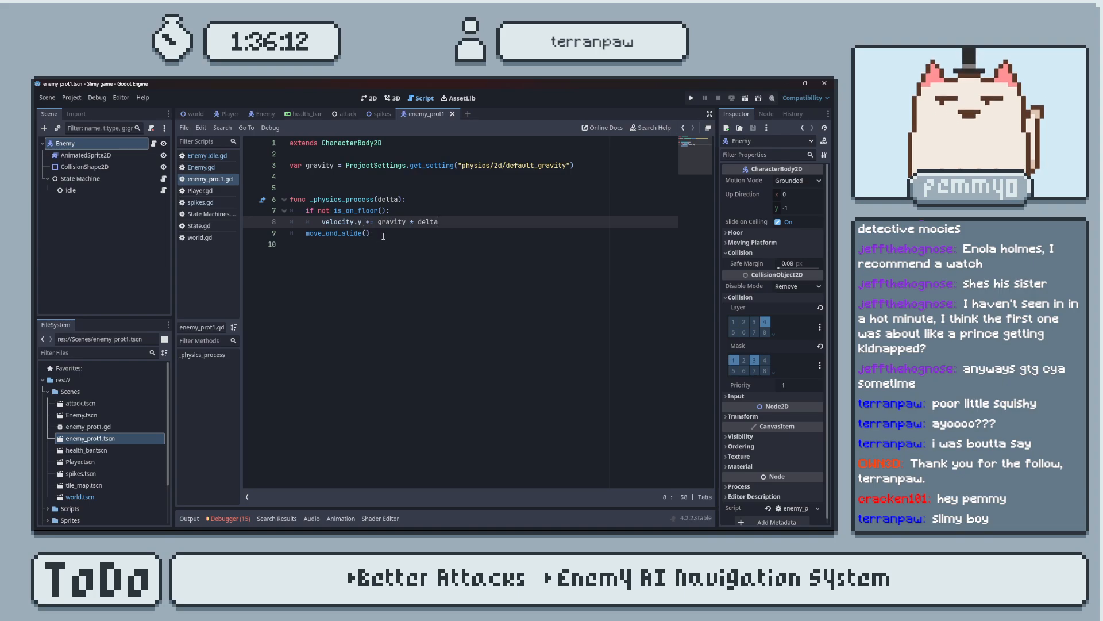
Add an update_animation() function header with an empty body below move_and_slide() in enemy_prot1.gd.
click(384, 237)
click(418, 199)
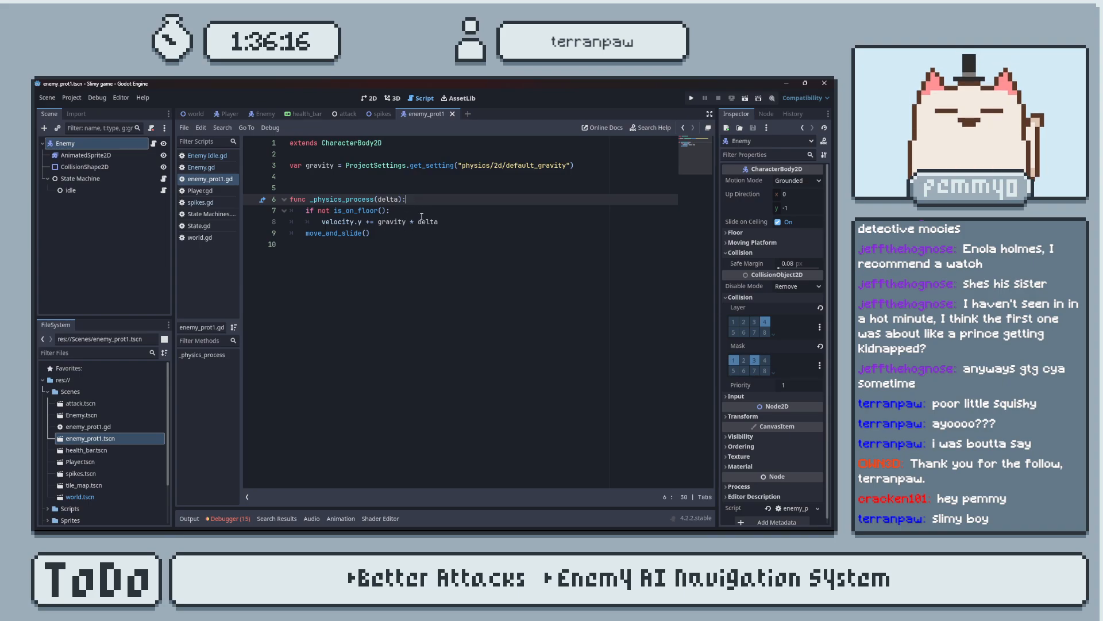
click(380, 230)
drag(439, 222, 305, 211)
click(381, 224)
click(380, 232)
key(Return)
key(Return)
key(BackSpace)
text(fun)
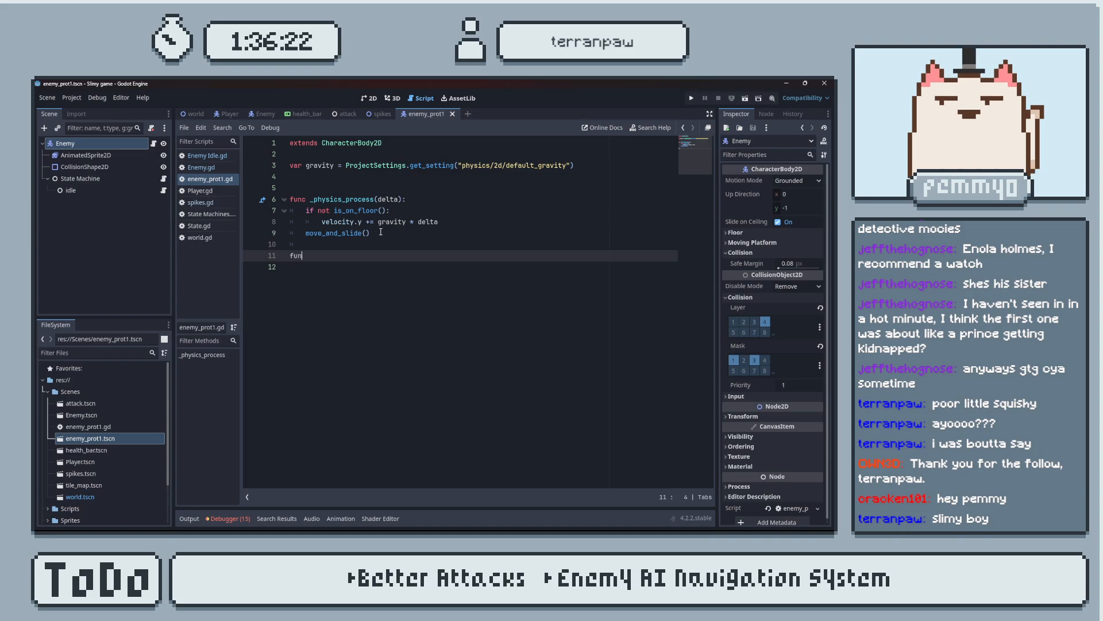
text(c upda)
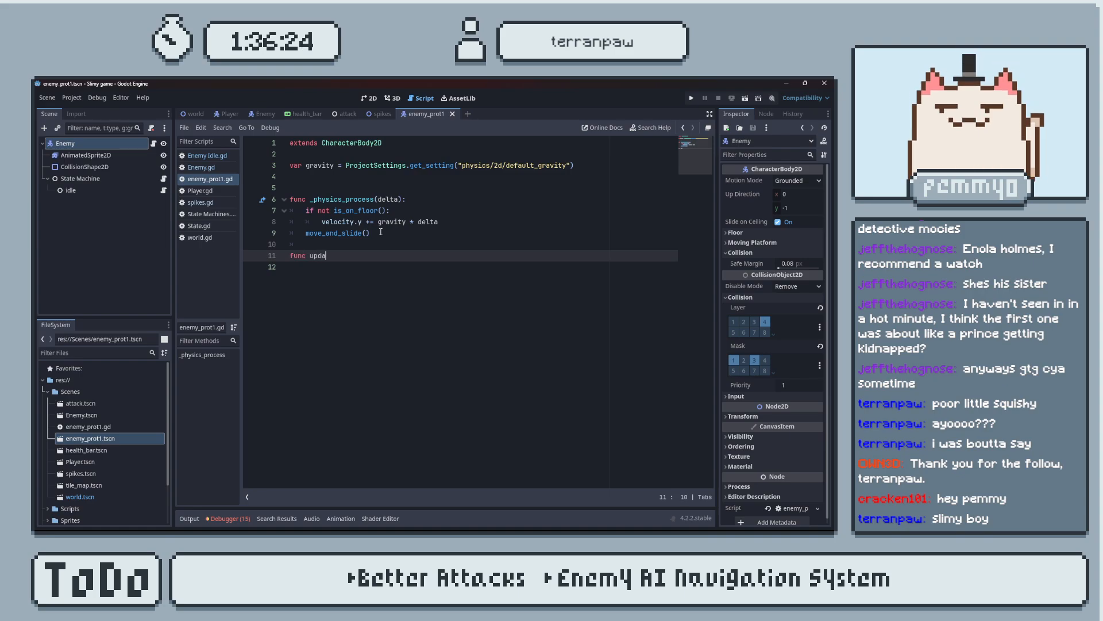
text(te_animation():)
key(Return)
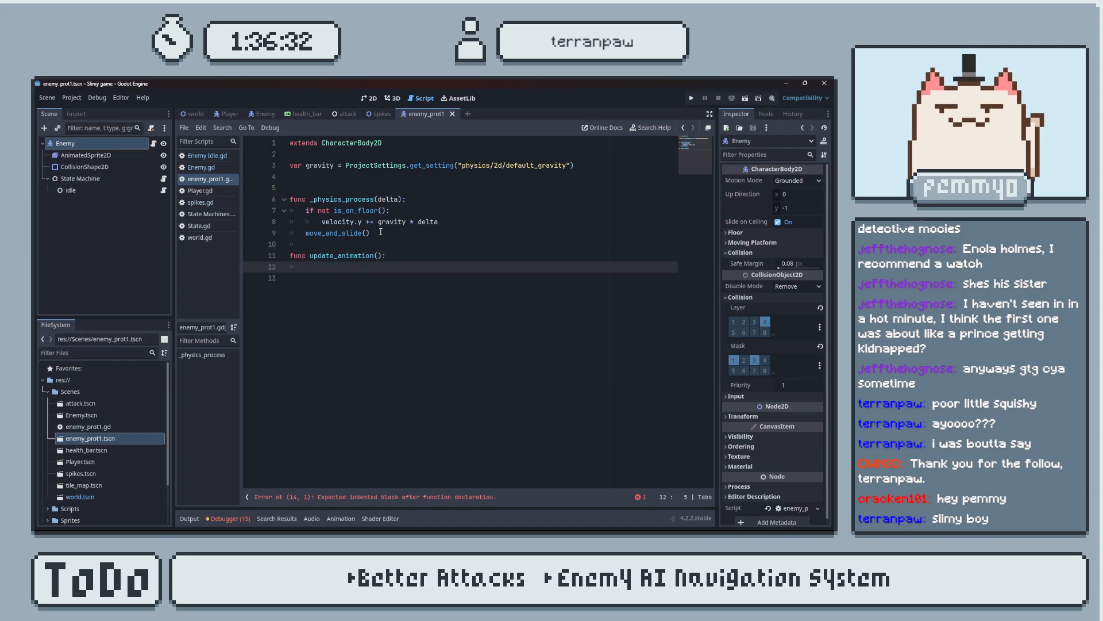
drag(114, 155, 332, 179)
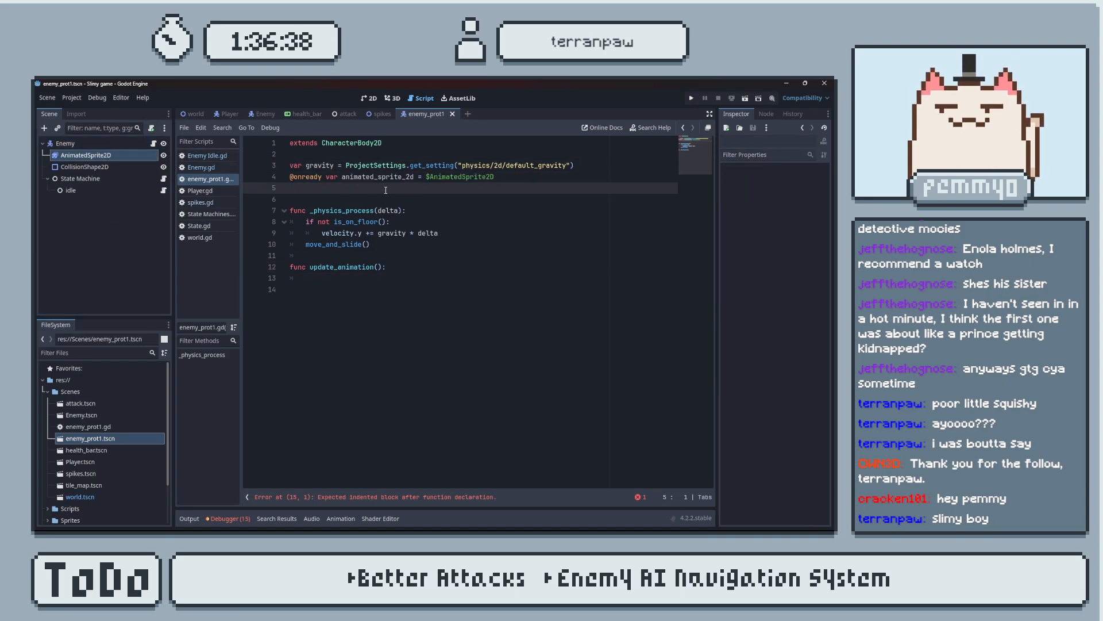
click(375, 266)
key(Down)
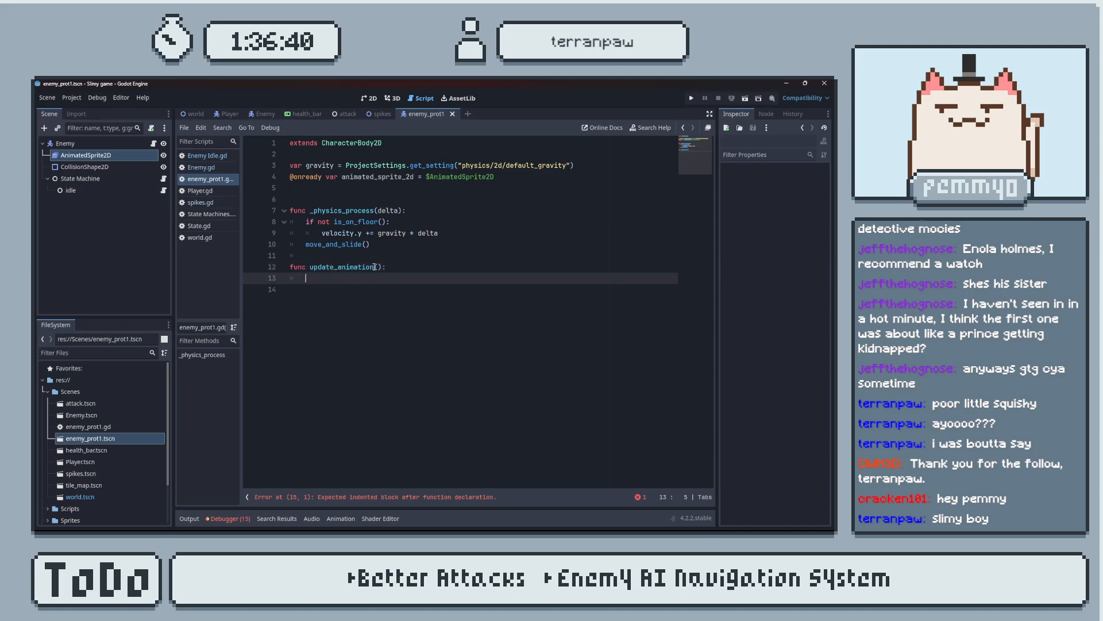
Examine how the Enemy scene's script flips its sprite in update_animation() and sets look_right in enemy_movement().
click(264, 114)
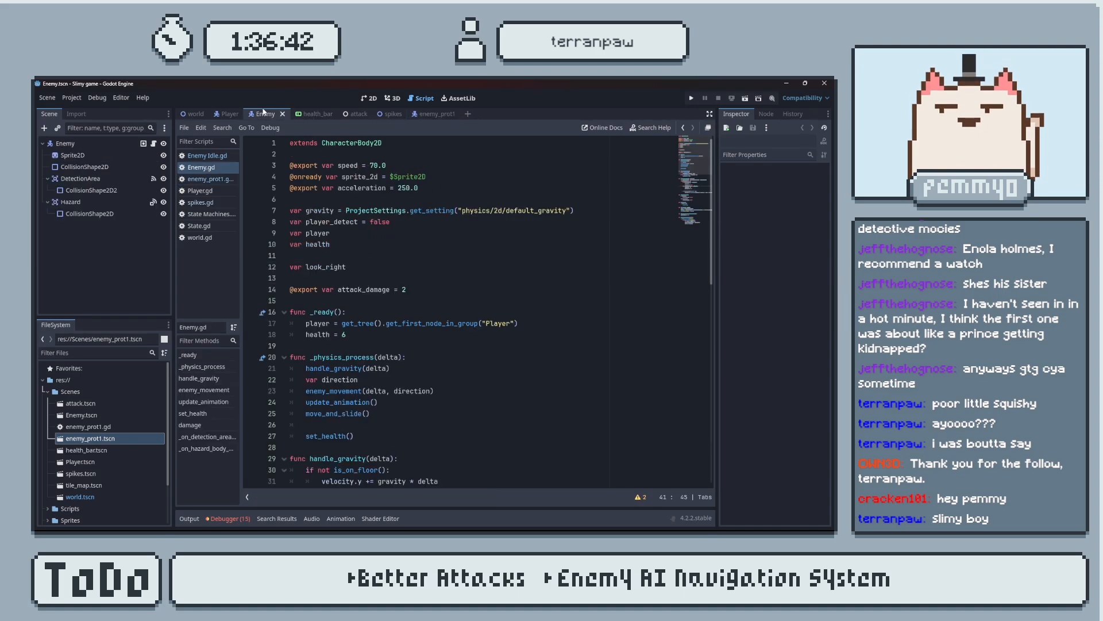
scroll(422, 284, down, 10)
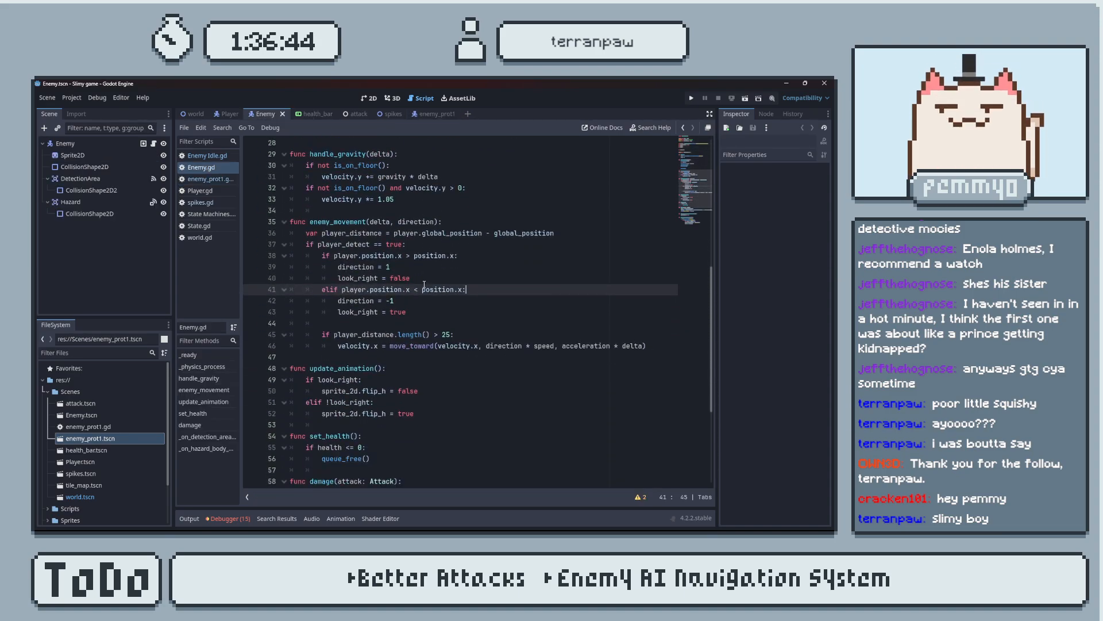
scroll(407, 264, down, 1)
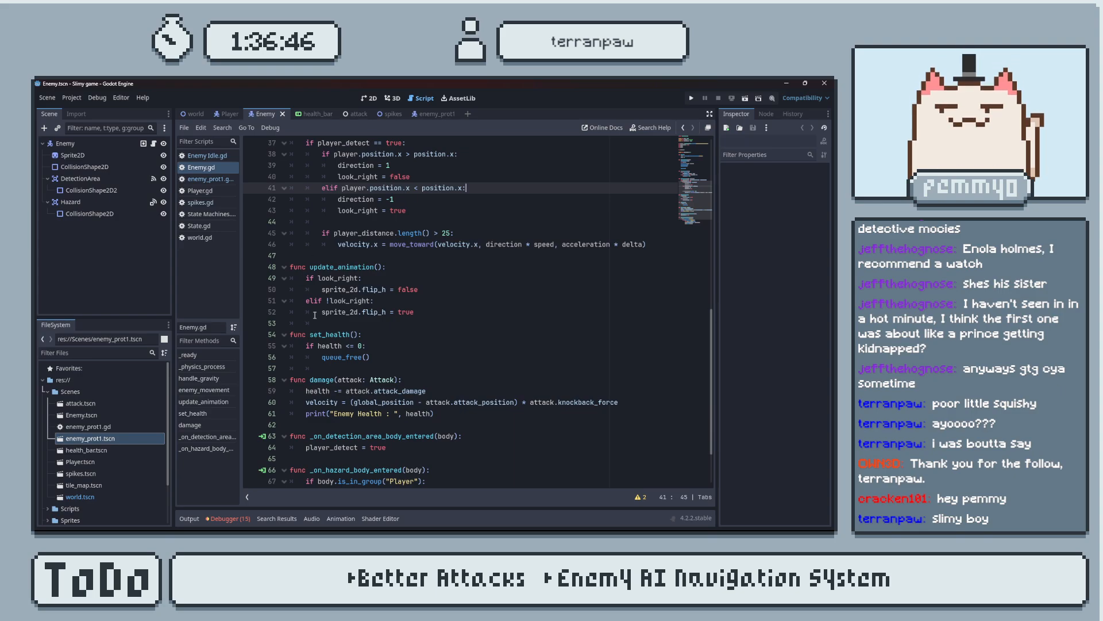
scroll(420, 311, up, 4)
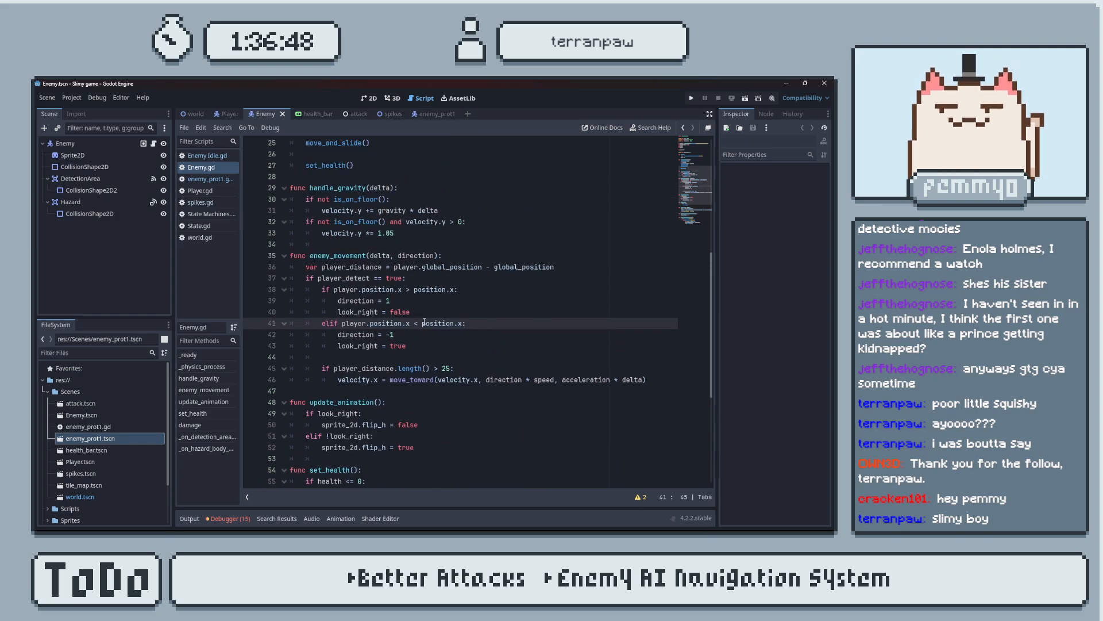
scroll(425, 323, up, 1)
scroll(399, 295, up, 6)
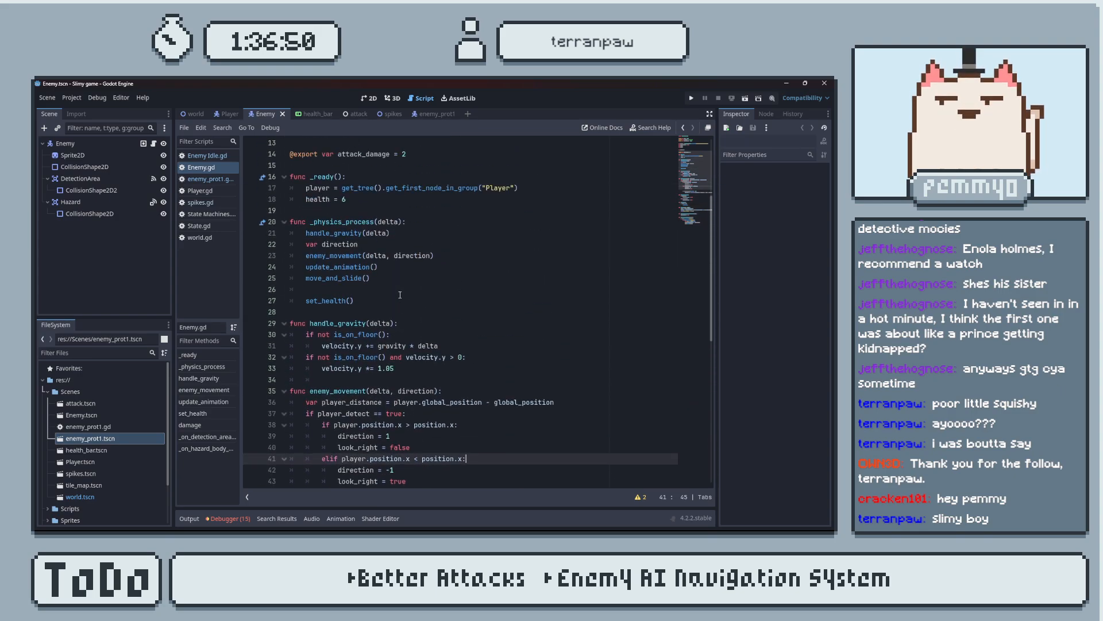
Examine the remaining functions in Enemy.gd and the flip_h and animation logic in the Player scene's script.
scroll(394, 353, down, 11)
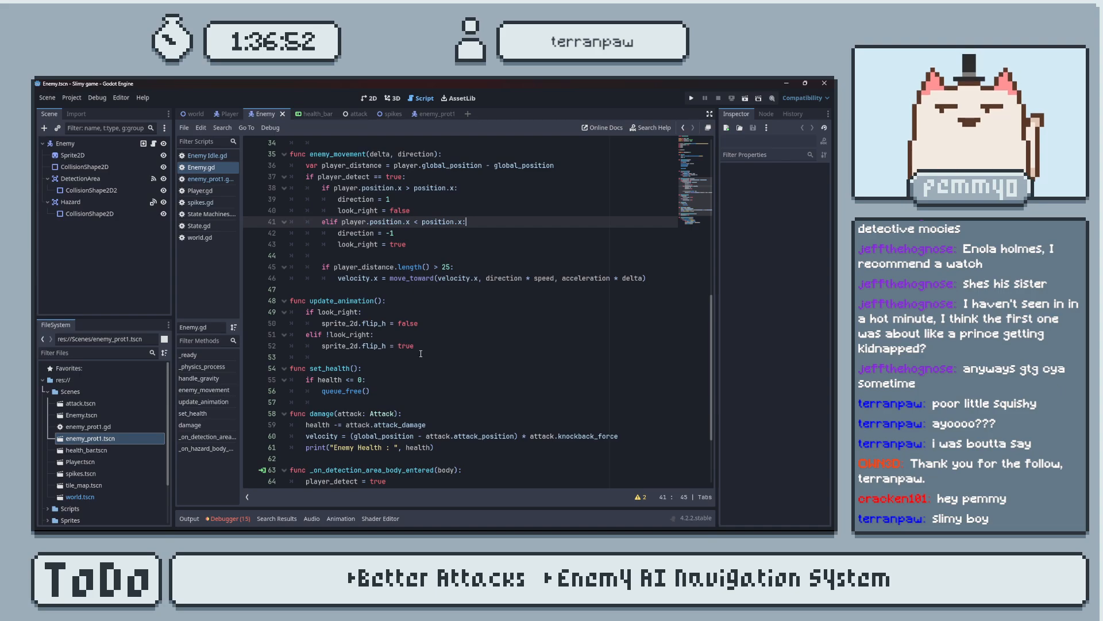
scroll(408, 350, down, 3)
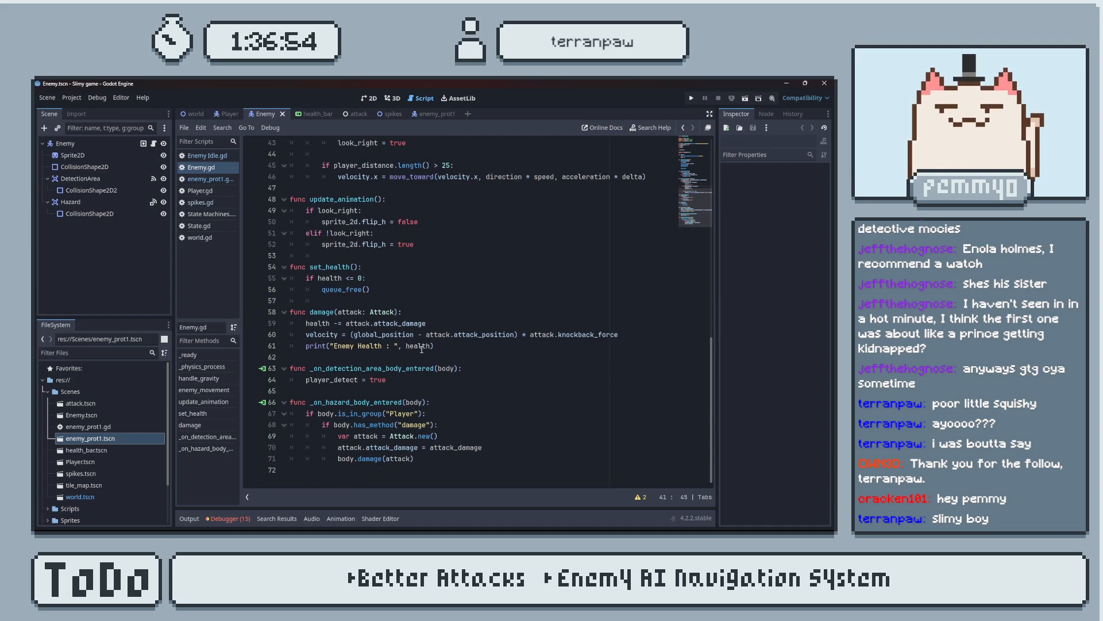
scroll(422, 349, up, 4)
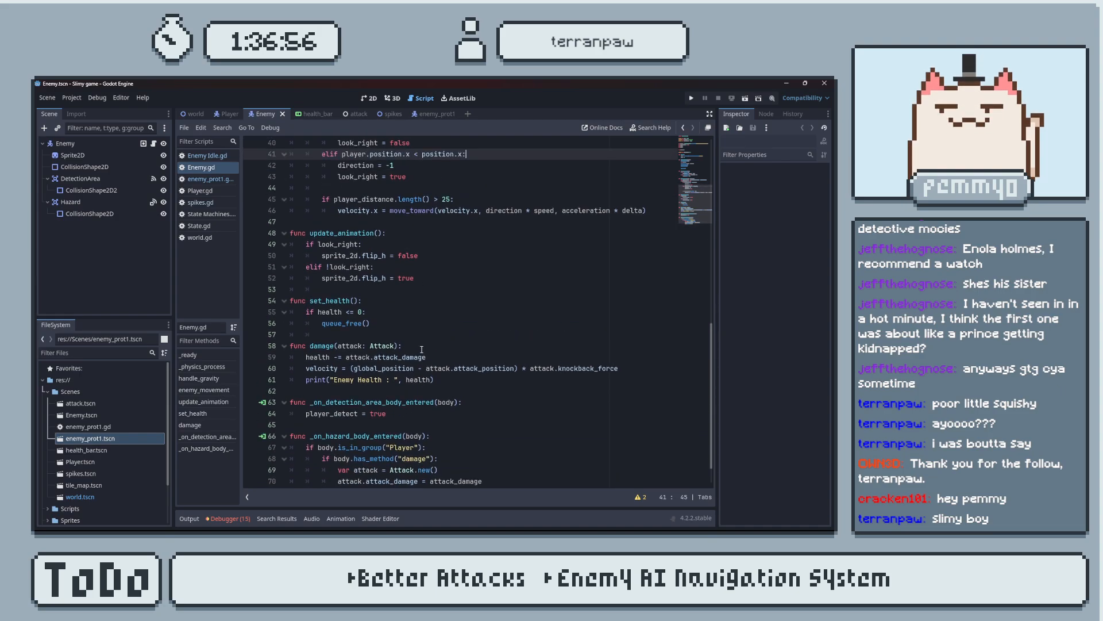
scroll(434, 344, up, 1)
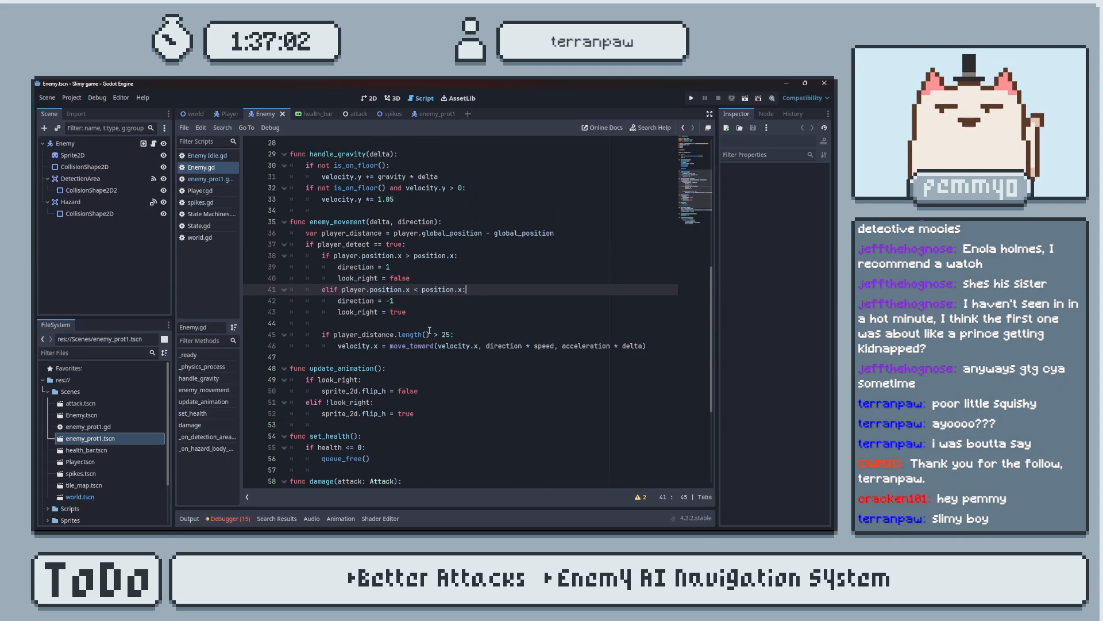
click(226, 113)
click(190, 519)
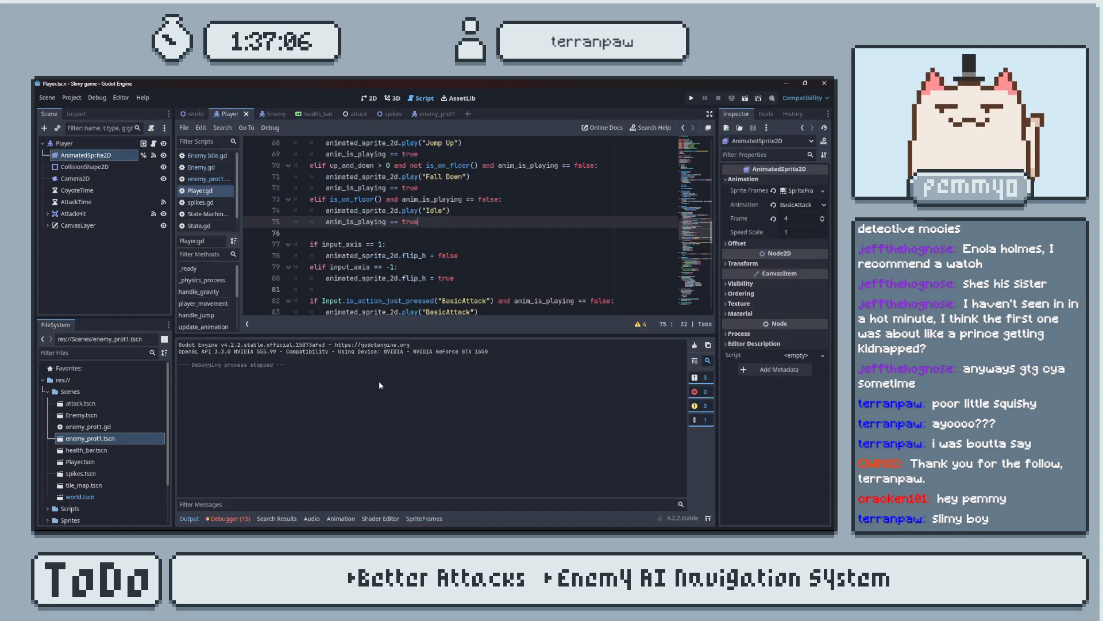
click(185, 519)
scroll(419, 333, down, 3)
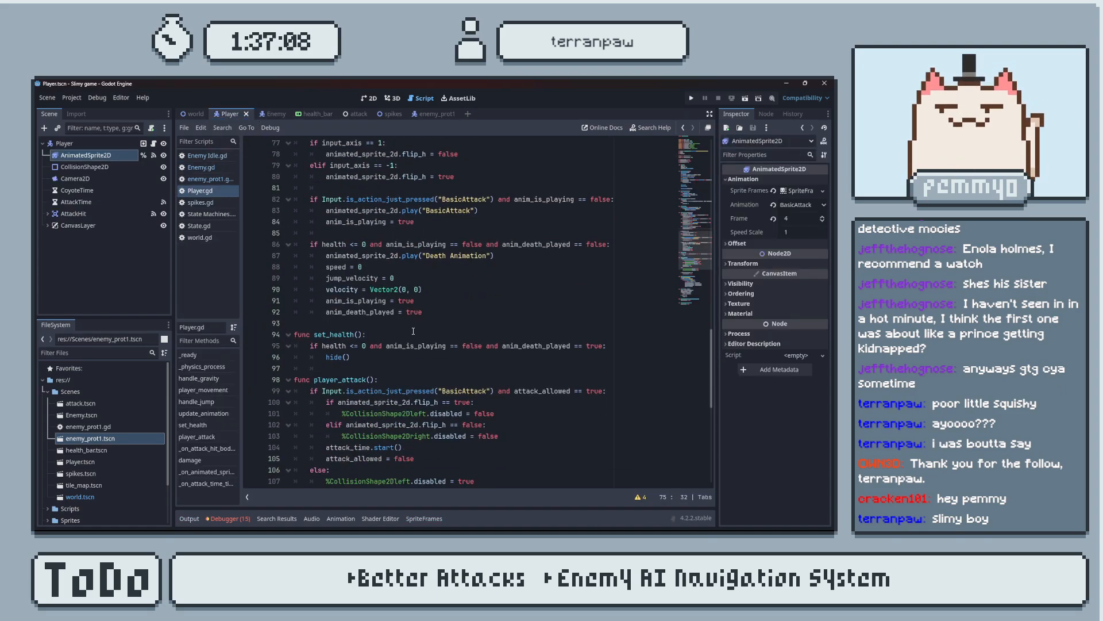
scroll(413, 331, up, 7)
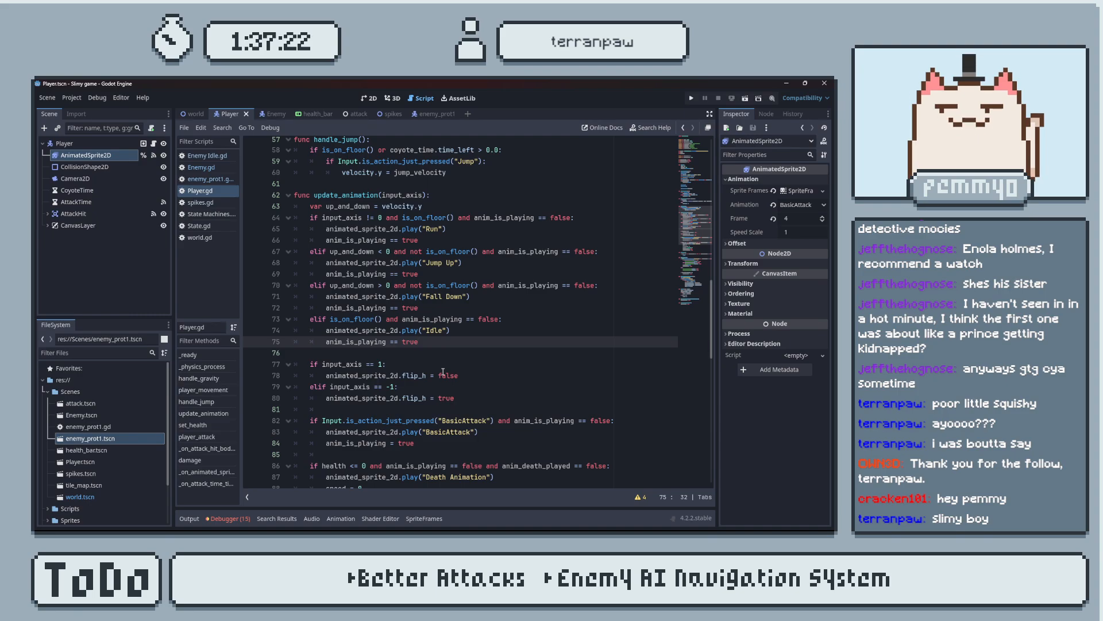
Copy the input_axis flip_h if/elif block from Player.gd into update_animation() in enemy_prot1.gd and correct its first line's indentation.
drag(457, 398, 277, 365)
key(ctrl+c)
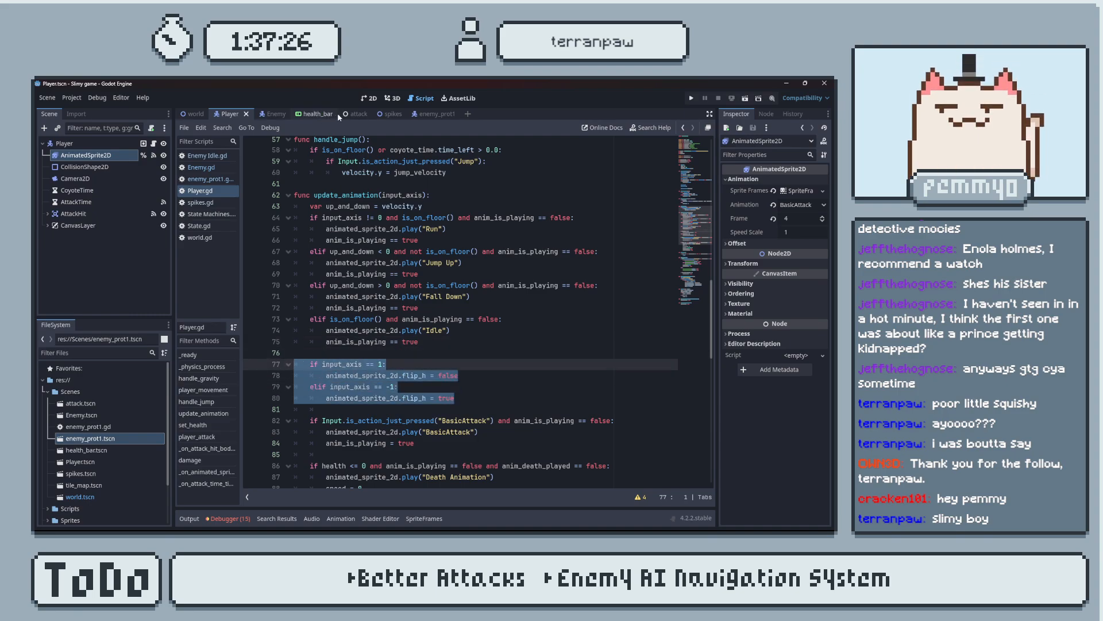
click(430, 114)
key(ctrl+v)
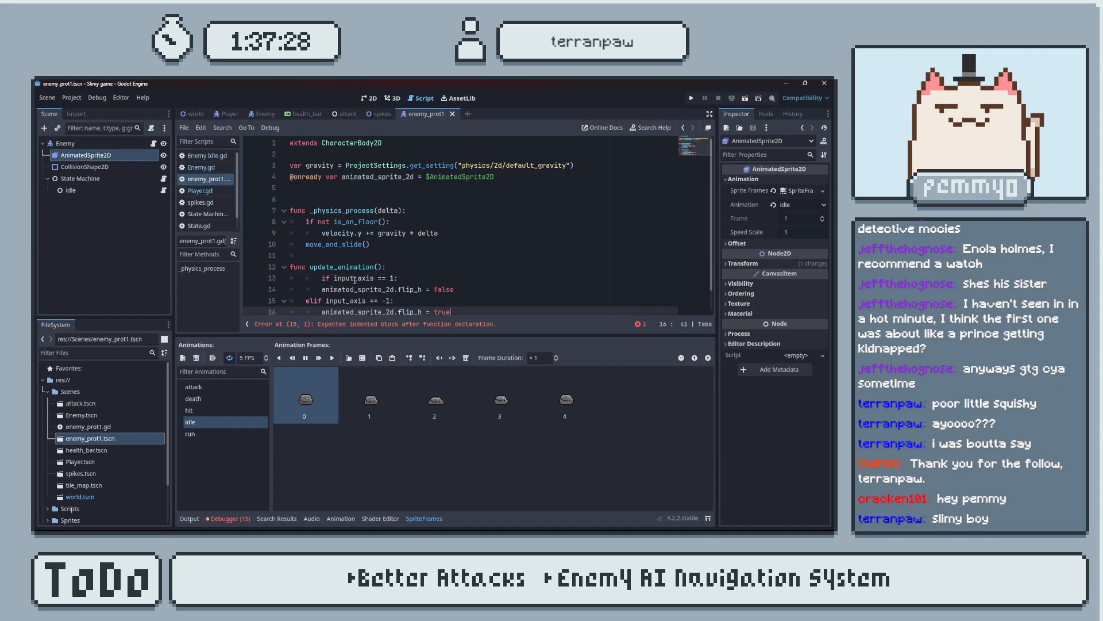
click(323, 277)
key(BackSpace)
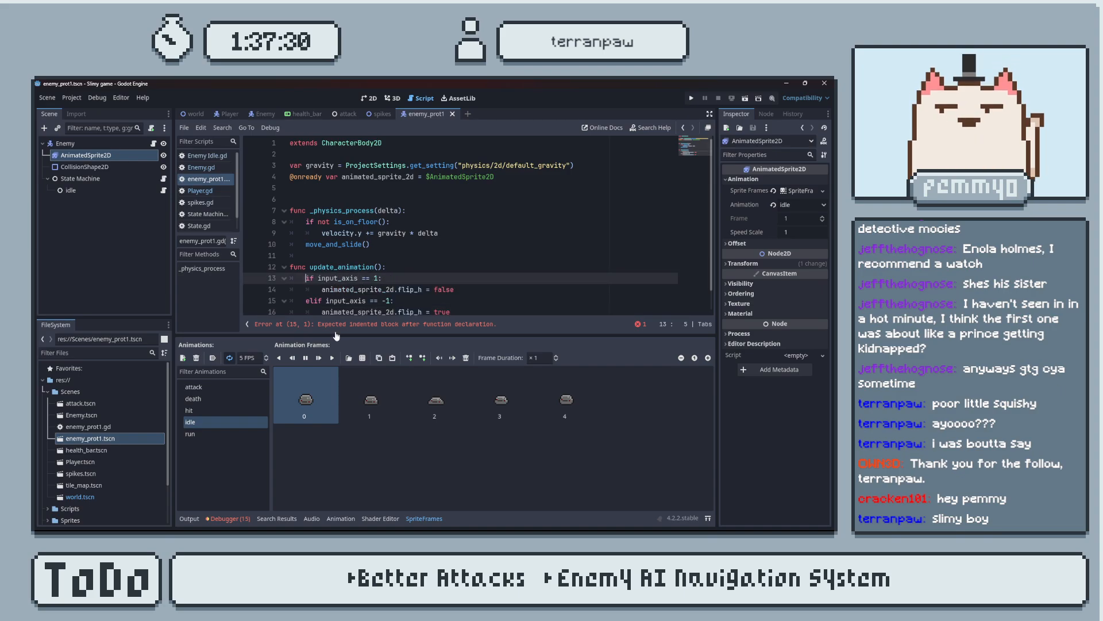
Replace input_axis with velocity.x in both update_animation() conditions, hide the output log and save the script.
click(189, 518)
click(317, 278)
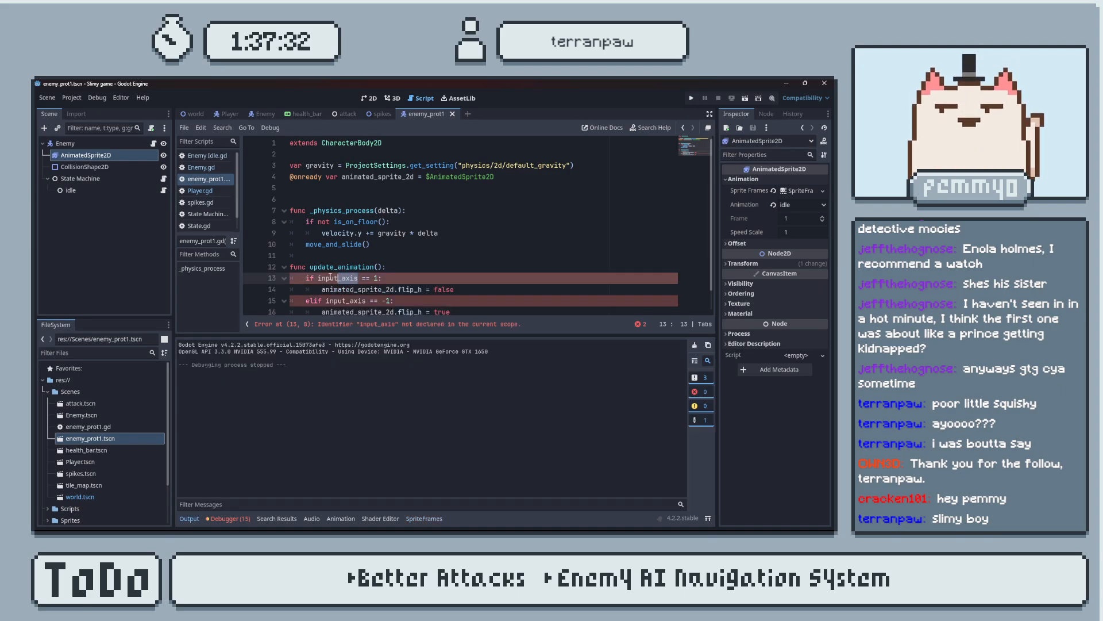
text(veloci)
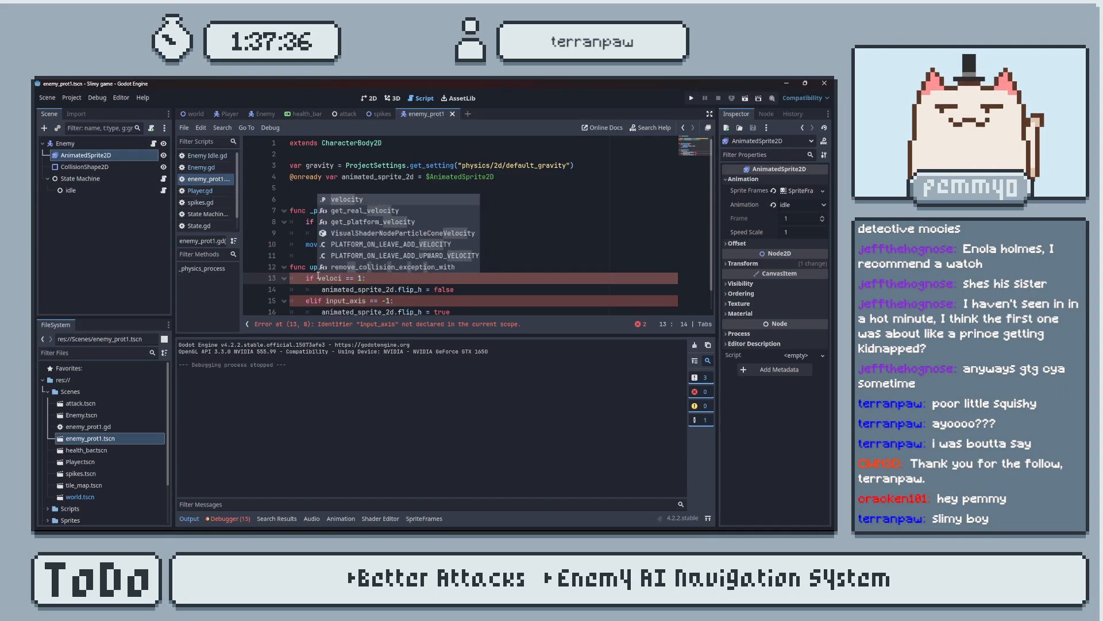
text(ty.x)
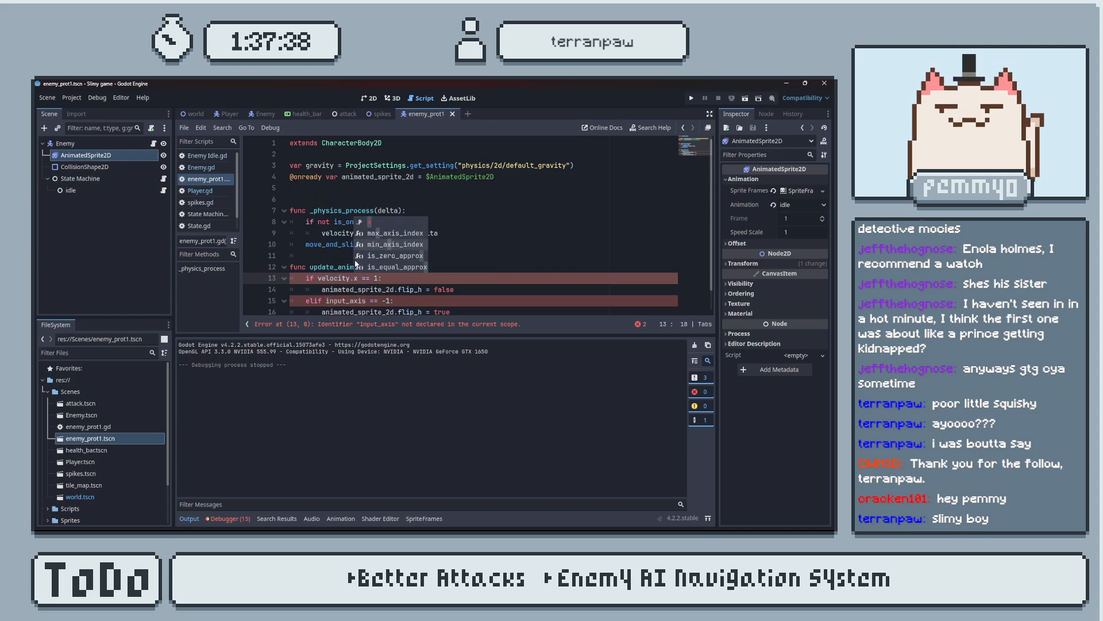
drag(358, 278, 317, 278)
key(ctrl+c)
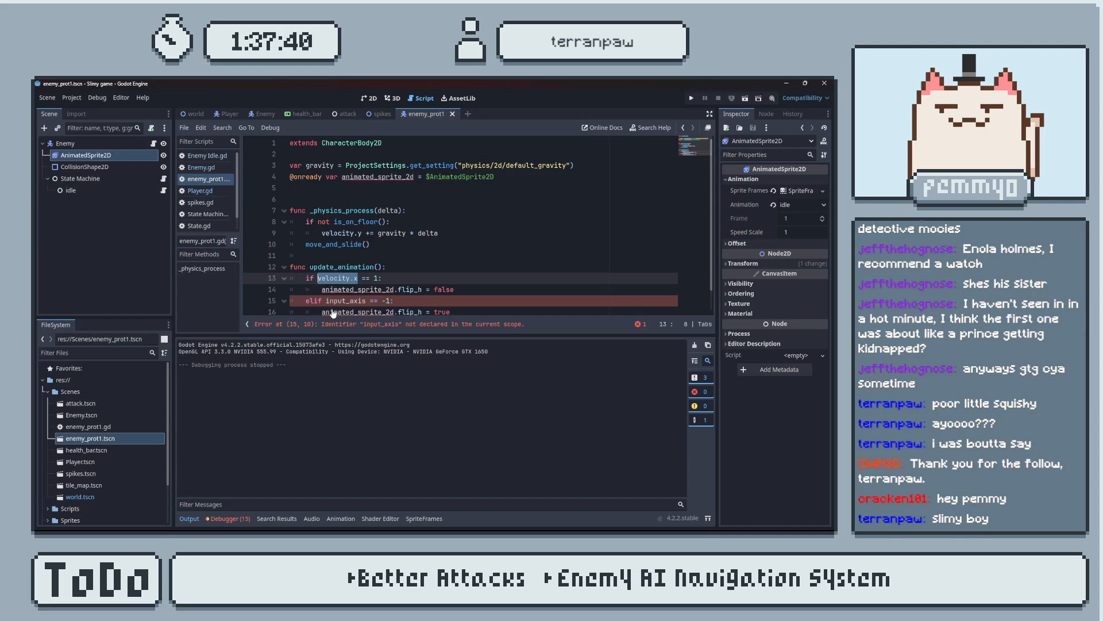
click(327, 301)
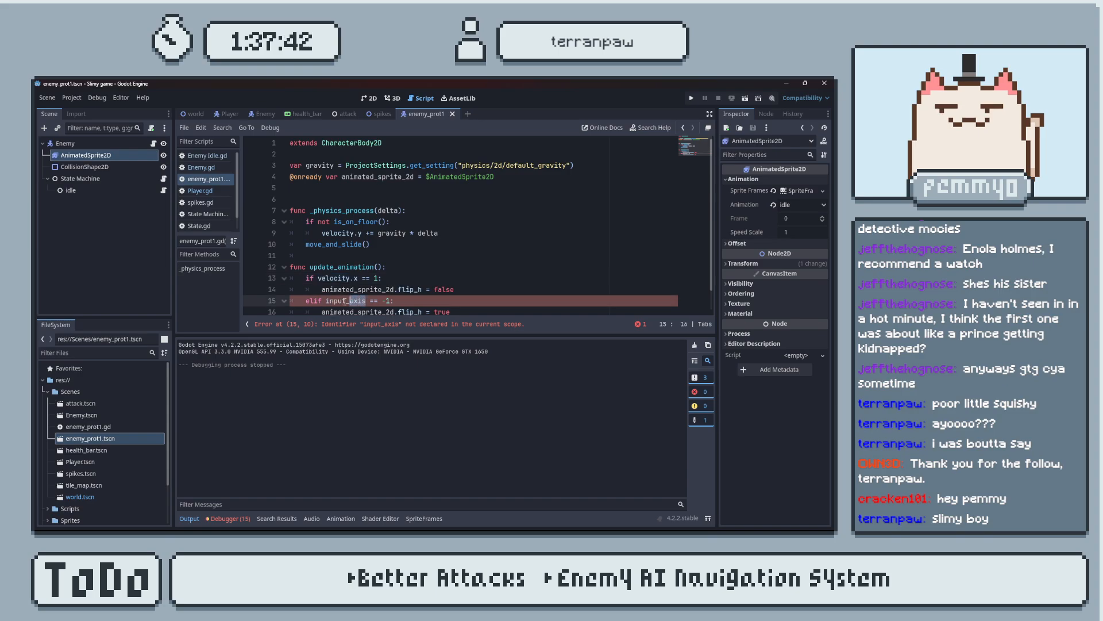
key(ctrl+v)
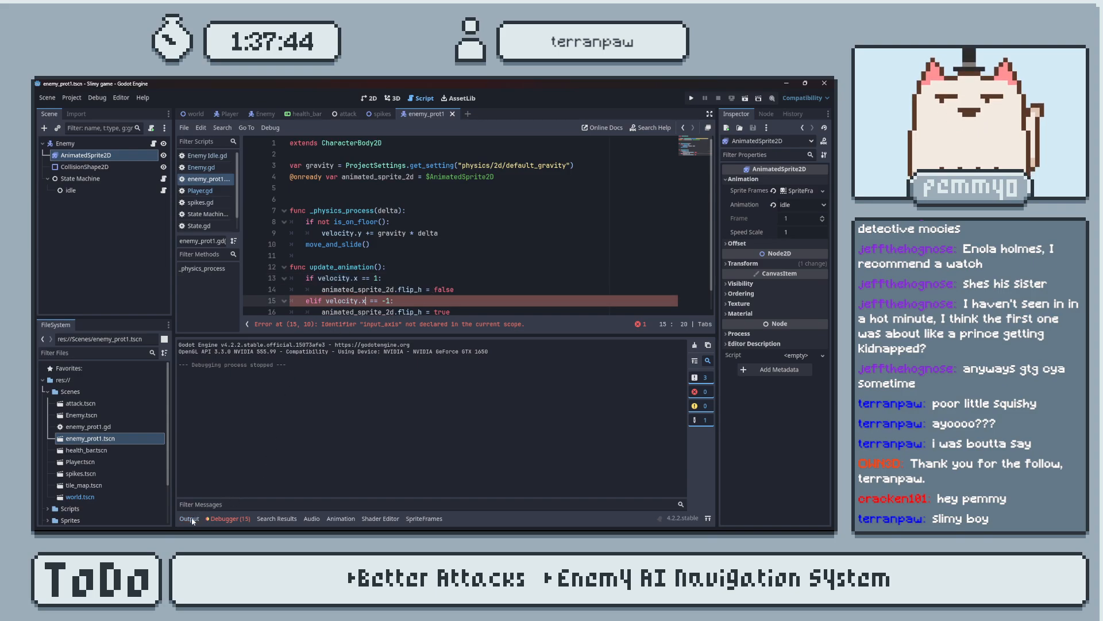
key(ctrl+j)
click(463, 312)
key(ctrl+s)
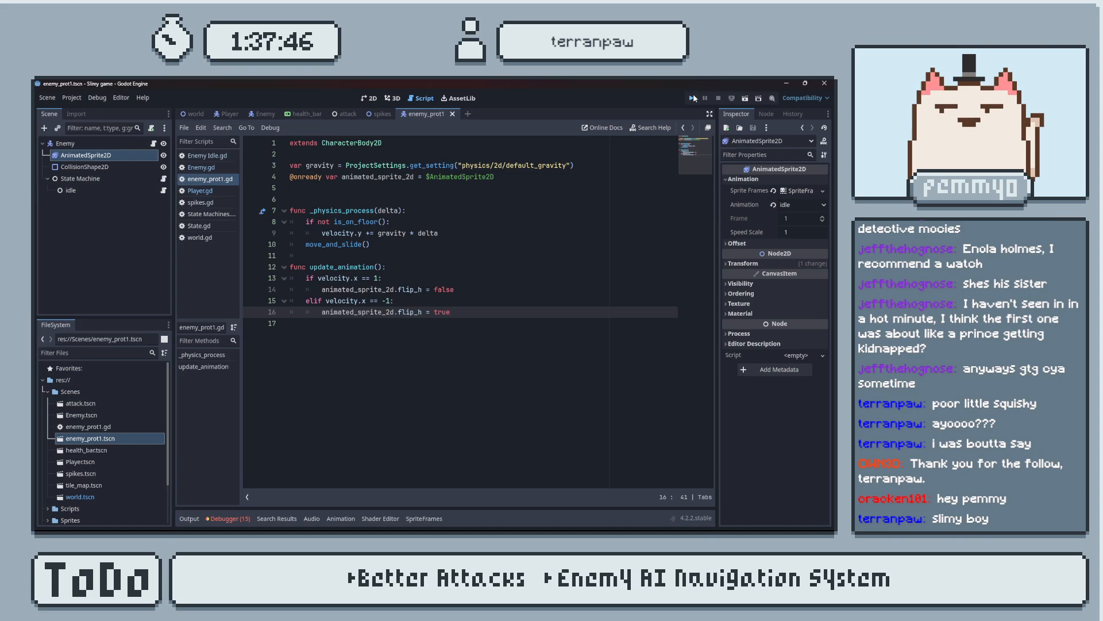
Run the game, walk the player toward the enemy to check its sprite flipping, and close the game and output log.
click(693, 98)
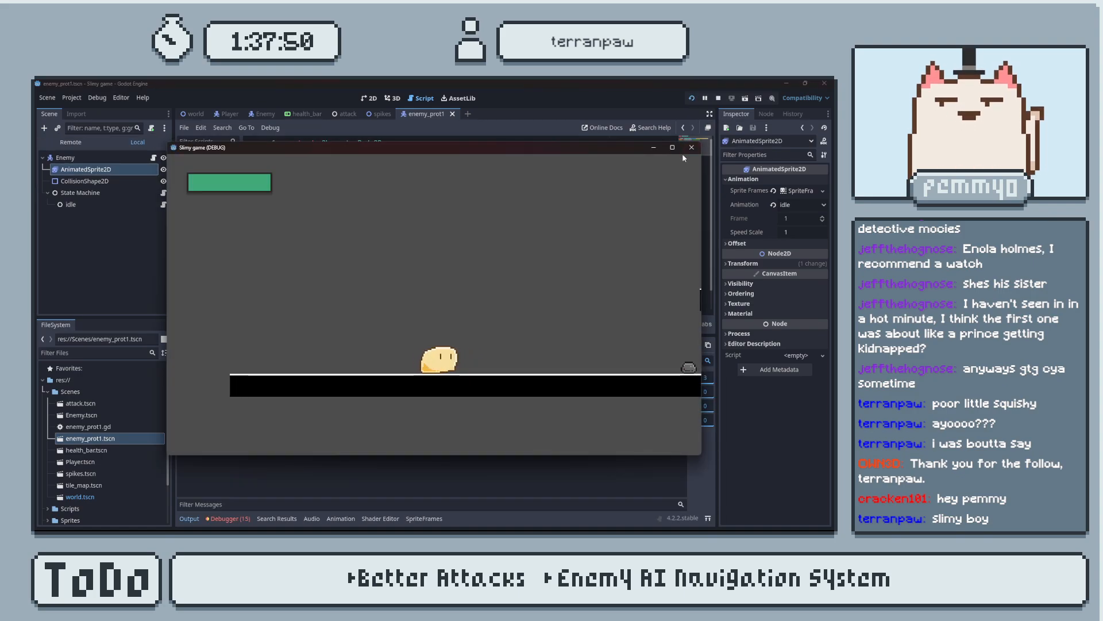
key(d)
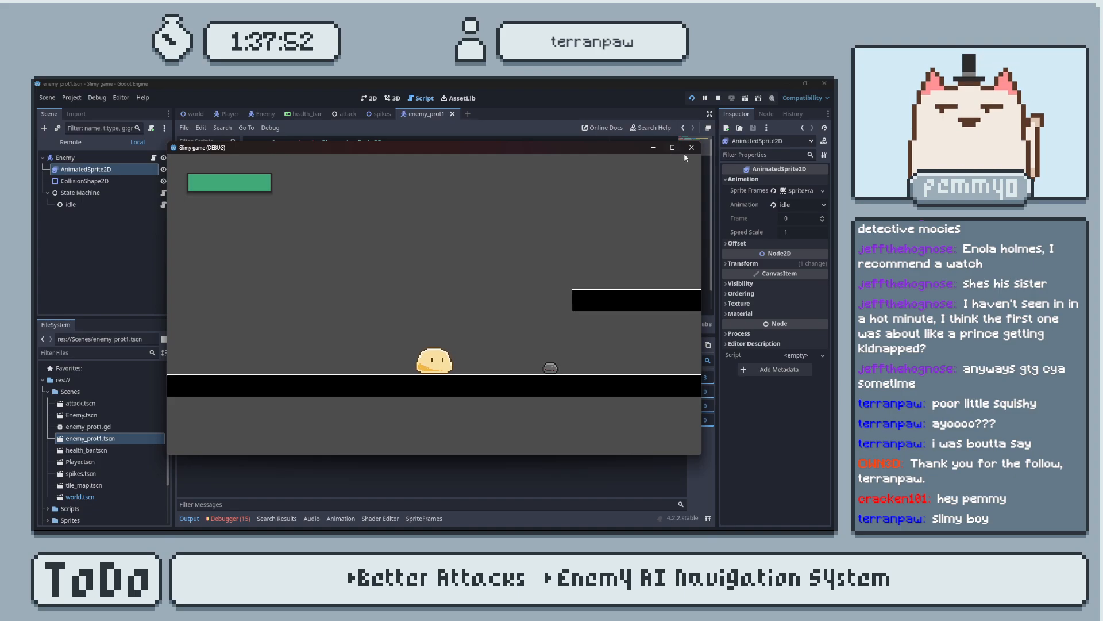
click(692, 148)
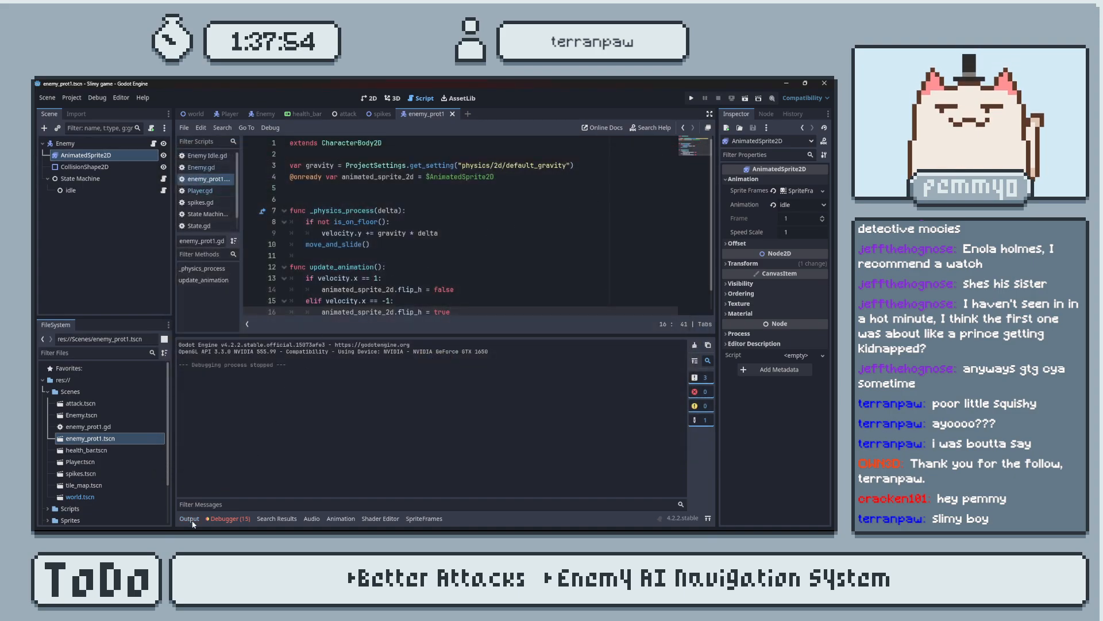
click(191, 519)
Examine how Enemy Idle.gd randomizes wander_direction and applies it to the enemy's velocity, and return to enemy_prot1.gd.
click(366, 301)
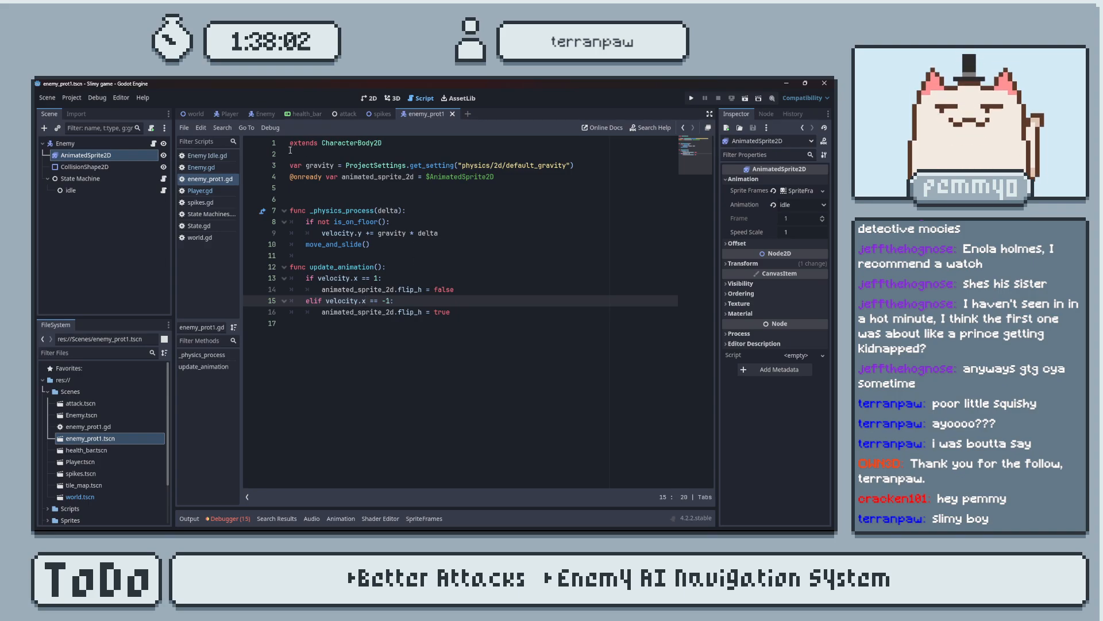
click(211, 190)
click(216, 180)
click(218, 157)
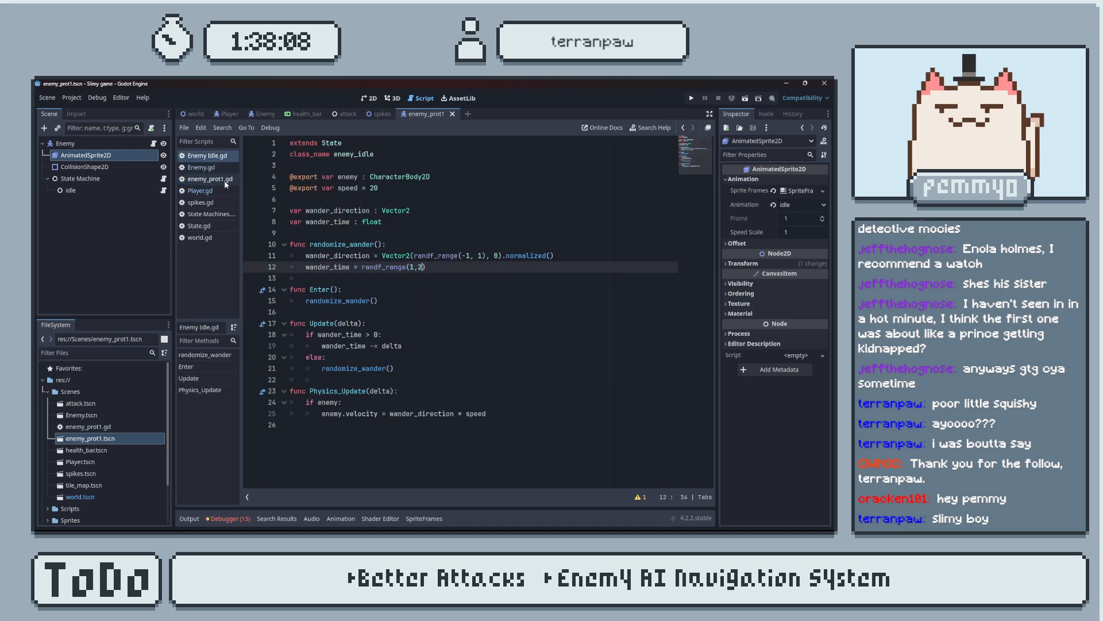
drag(371, 256, 304, 255)
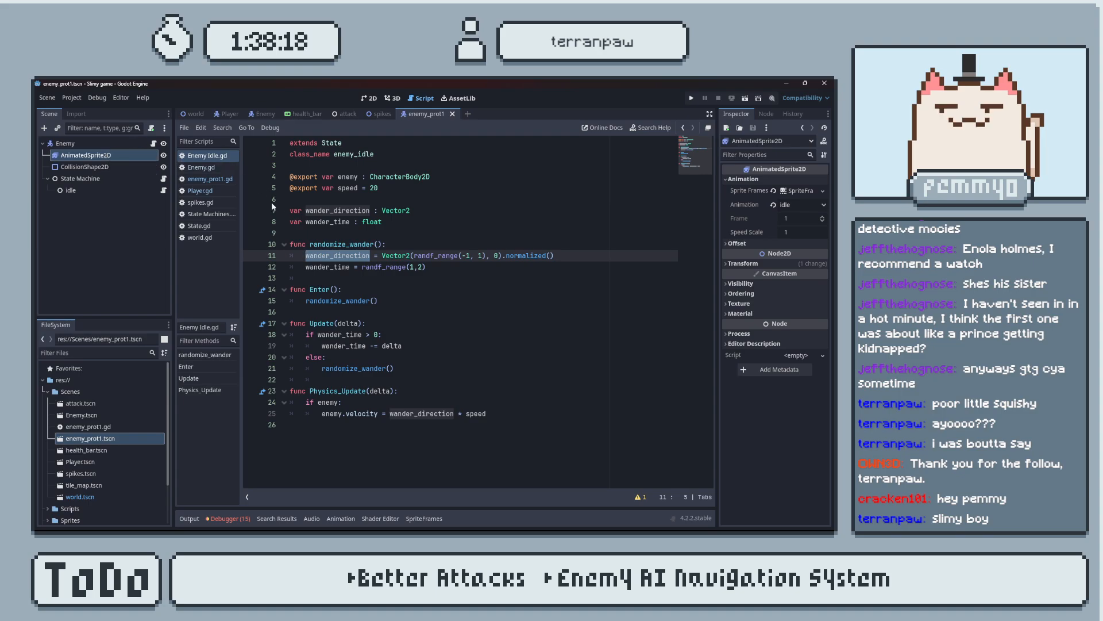
click(226, 156)
click(225, 166)
click(225, 158)
click(227, 179)
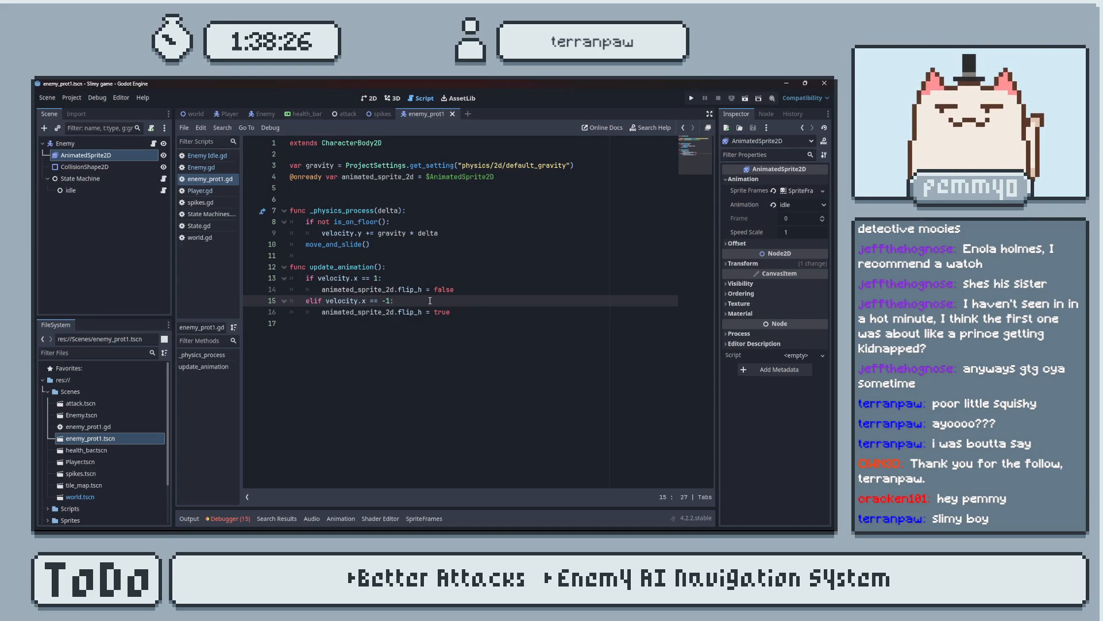
Change the update_animation() conditions to velocity.x > 0 for the if and velocity.x < 1 for the elif.
click(379, 279)
key(BackSpace)
key(BackSpace)
key(BackSpace)
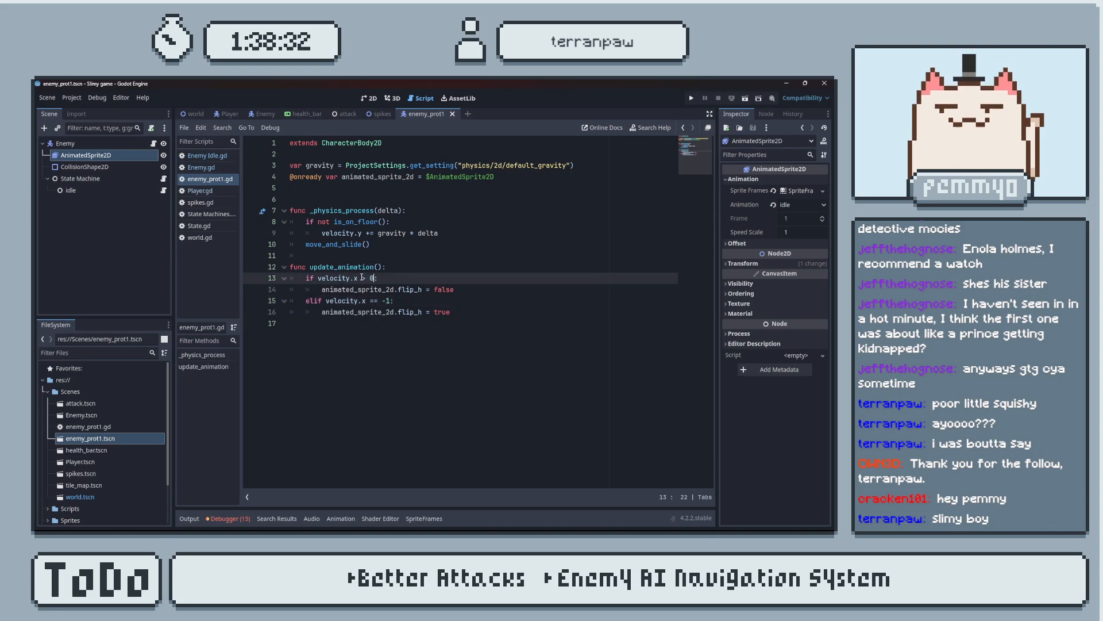
click(378, 303)
key(BackSpace)
key(BackSpace)
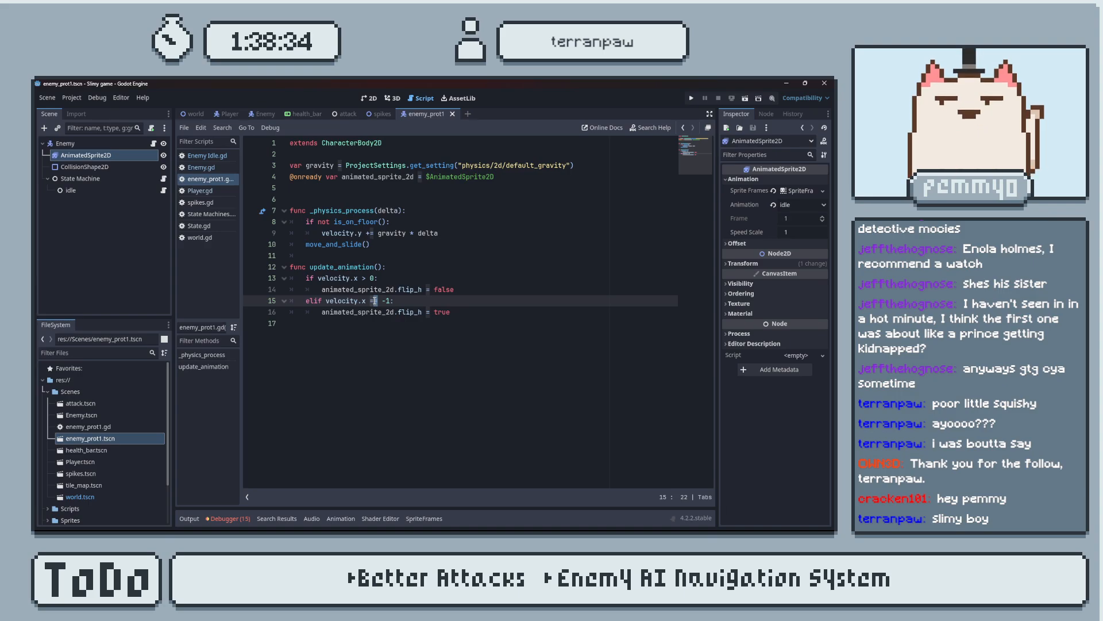
text(<)
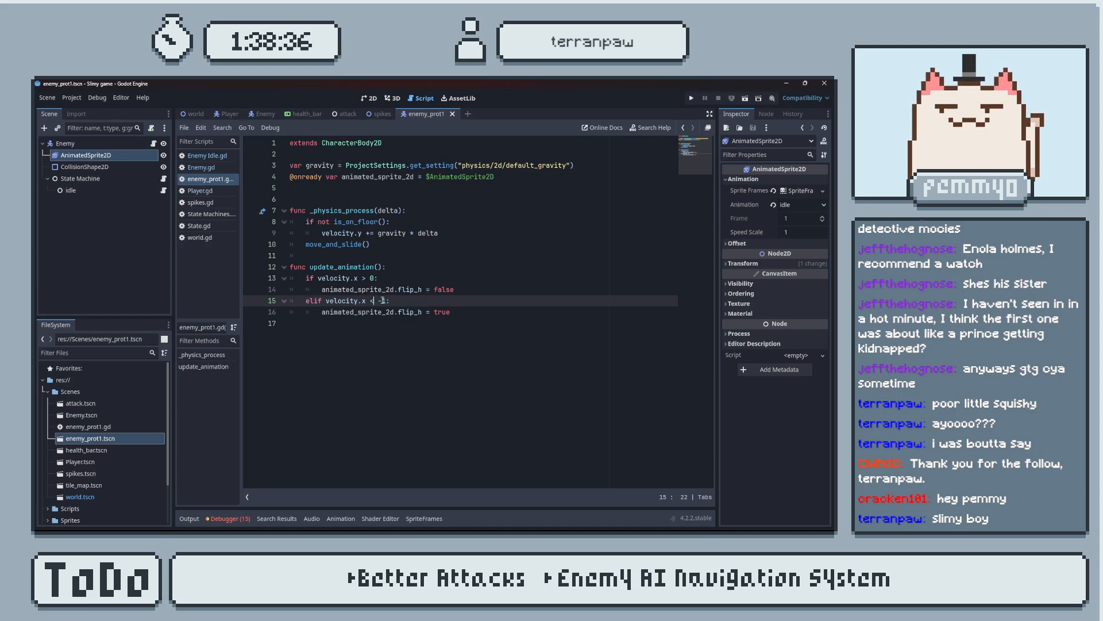
key(BackSpace)
Run the game with the new velocity conditions, watch the enemy near the player, and close the game and output log.
click(691, 99)
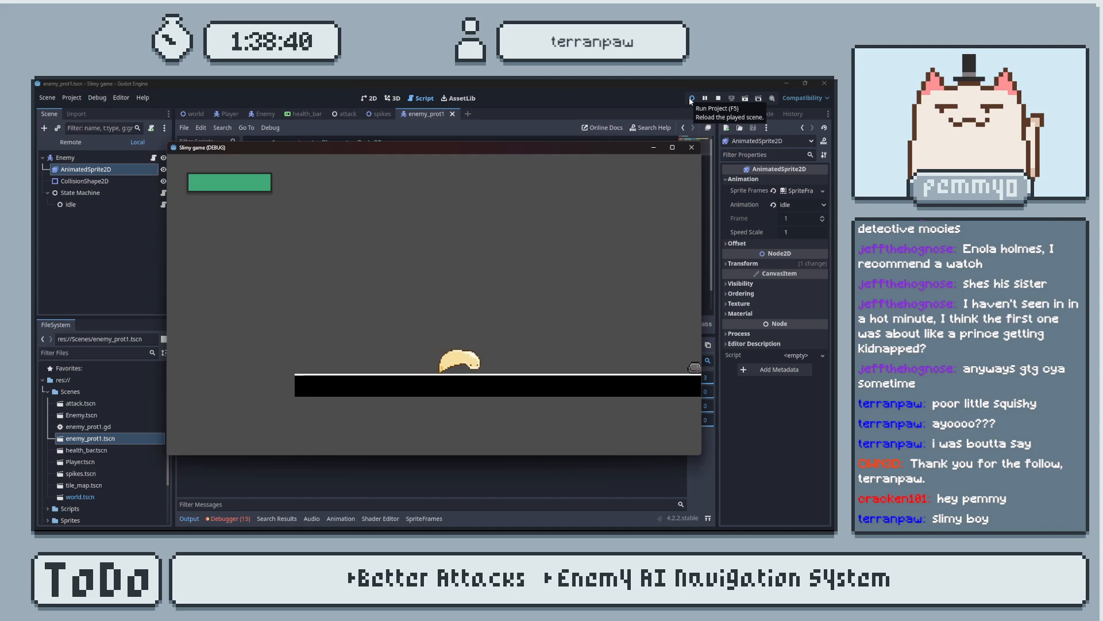
key(d)
key(d)
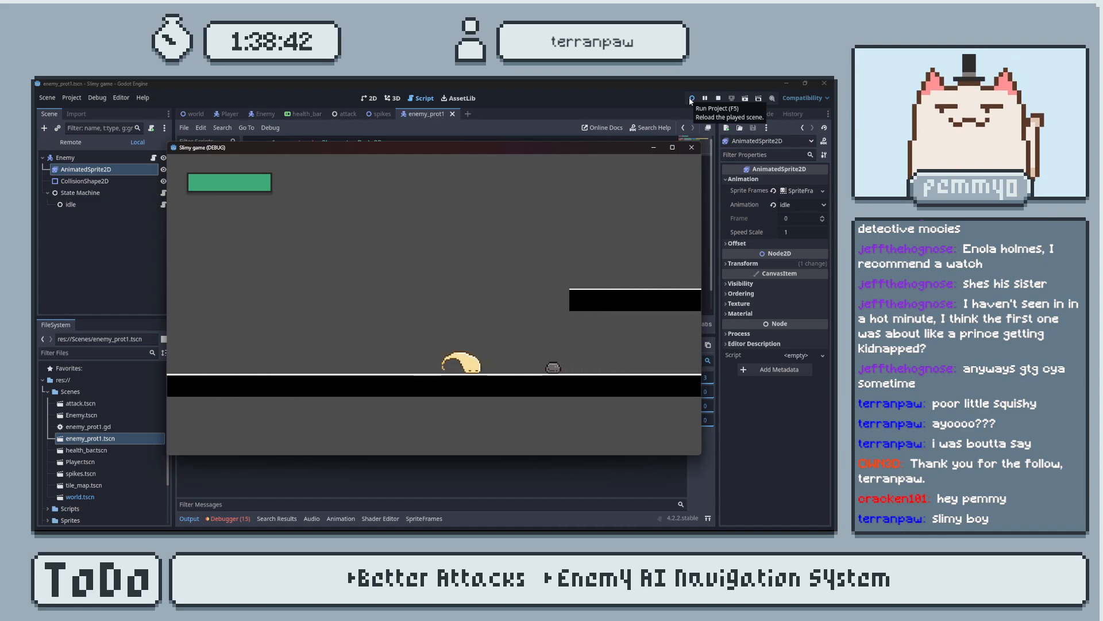
key(d)
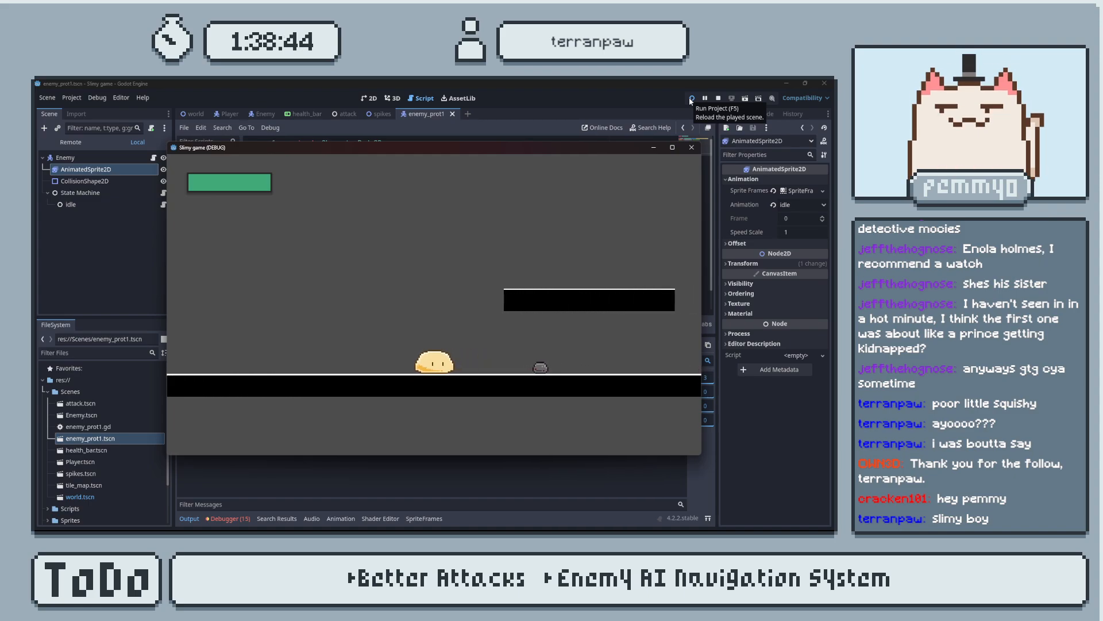
click(694, 148)
click(190, 519)
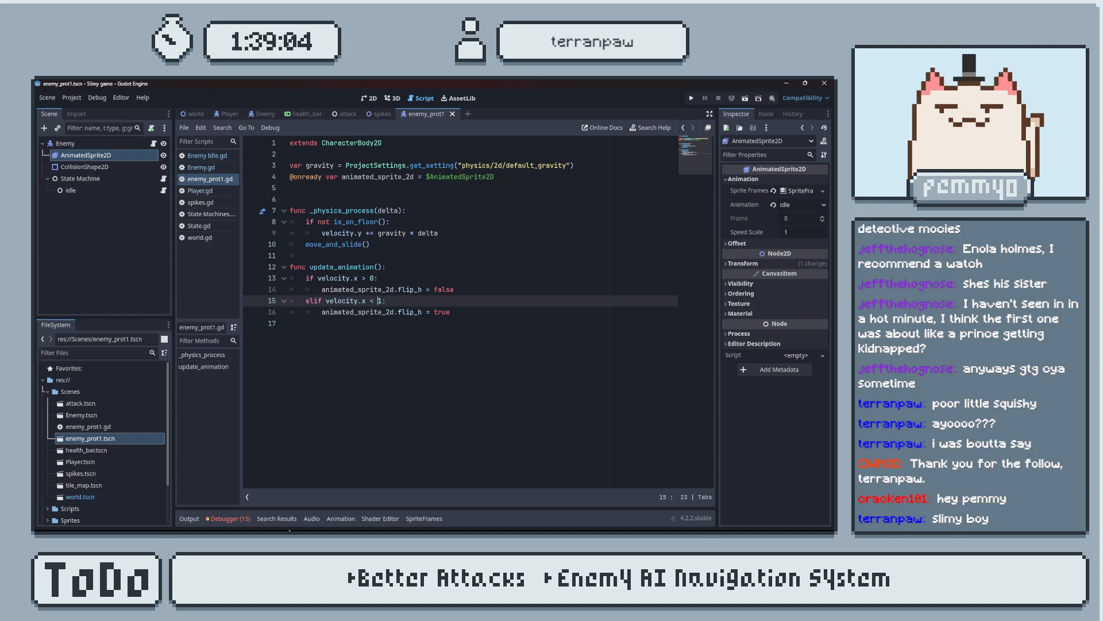
Switch to Chrome and search Google for "how to know the value of velocity in godot".
mouse_move(288, 520)
mouse_move(378, 523)
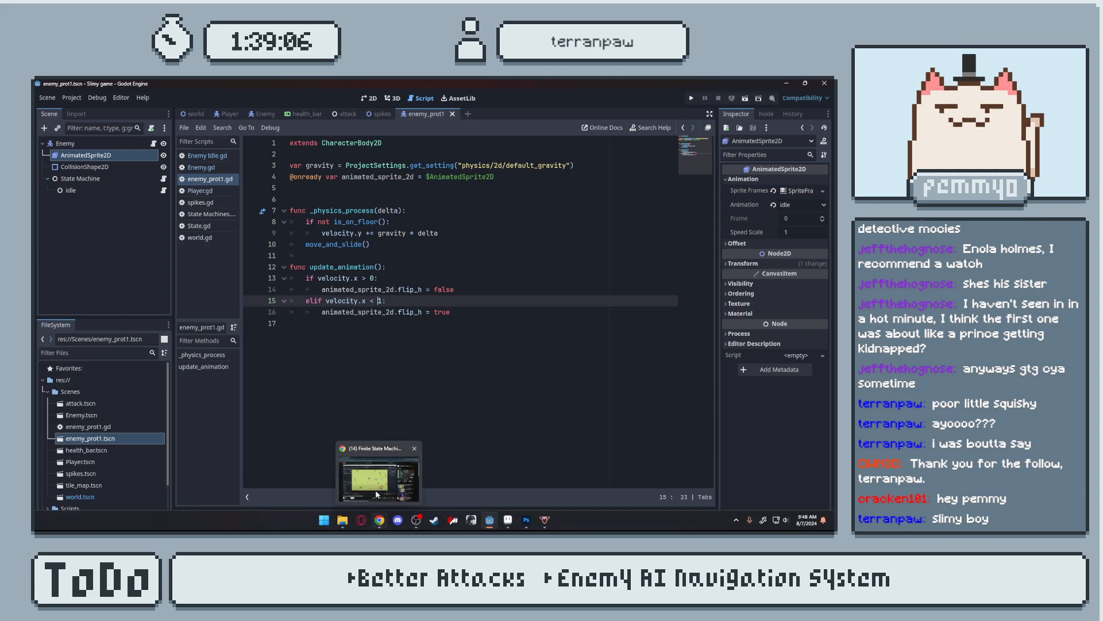
click(376, 503)
click(157, 90)
text(how to know th)
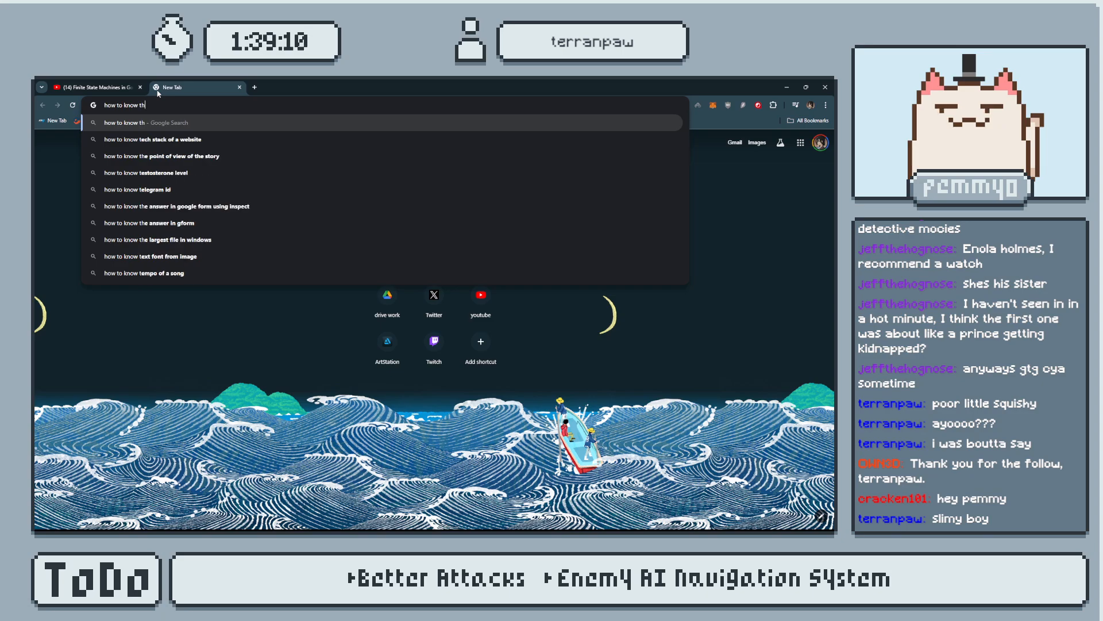
text(e value of ve)
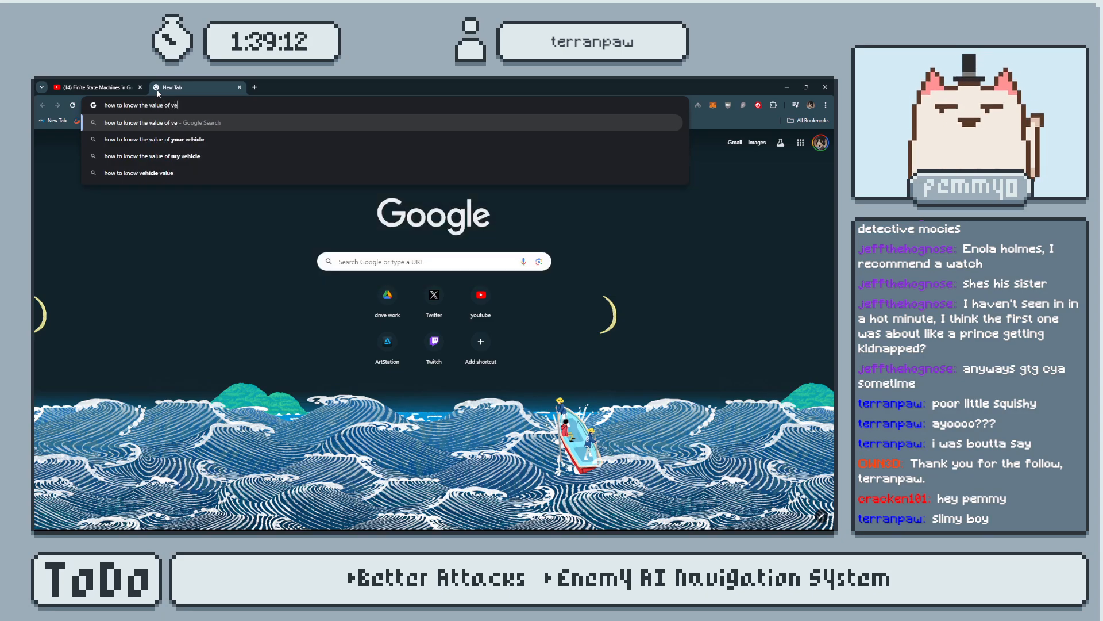
text(locity)
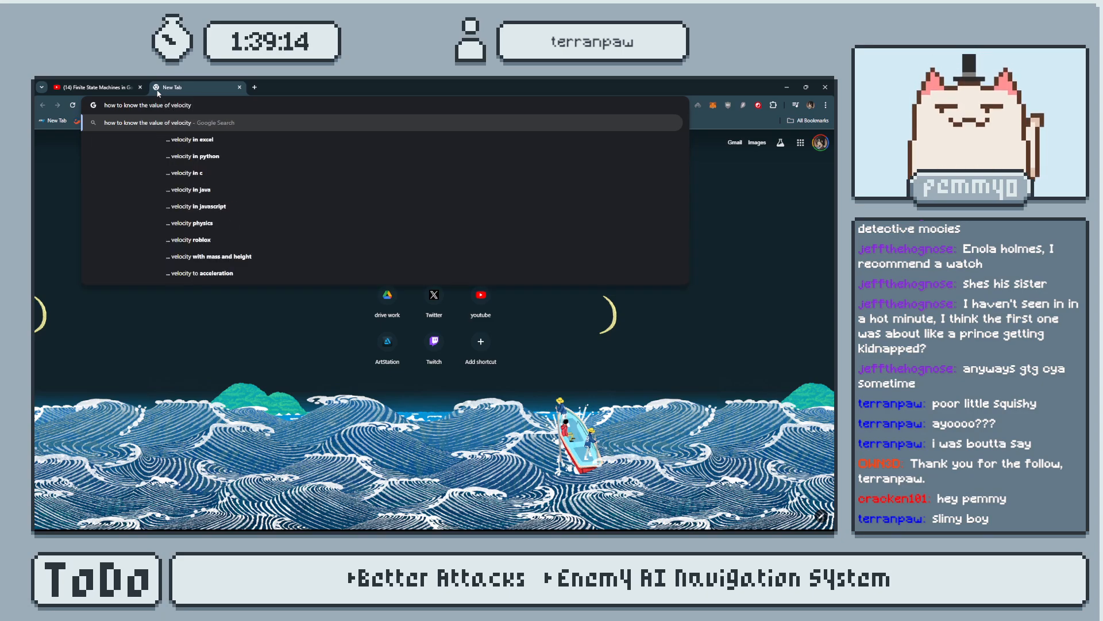
text( in godot)
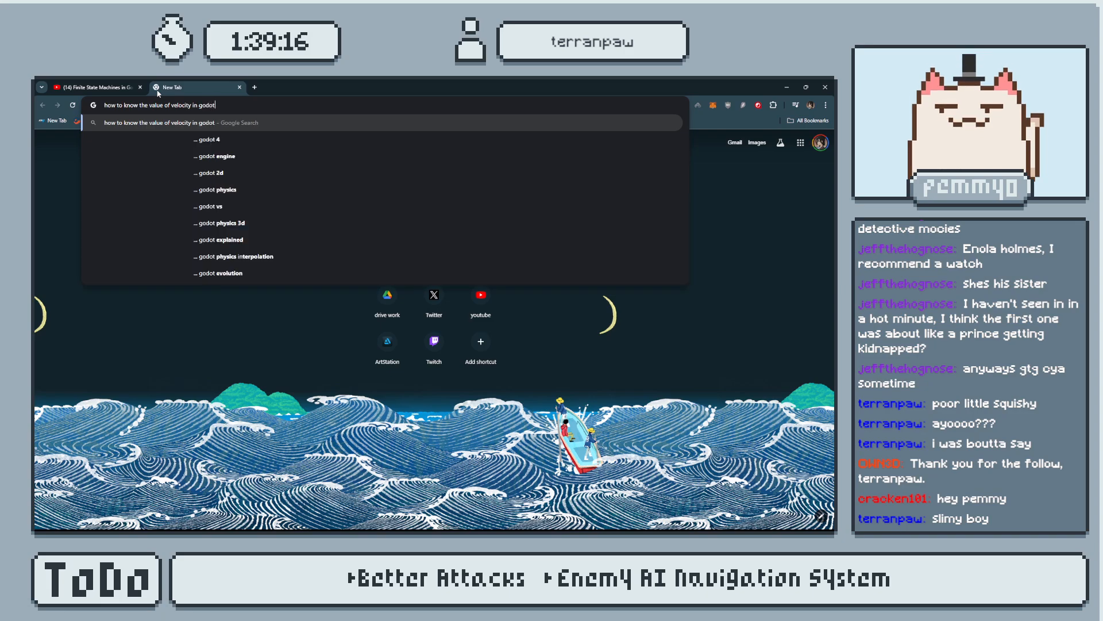
key(Return)
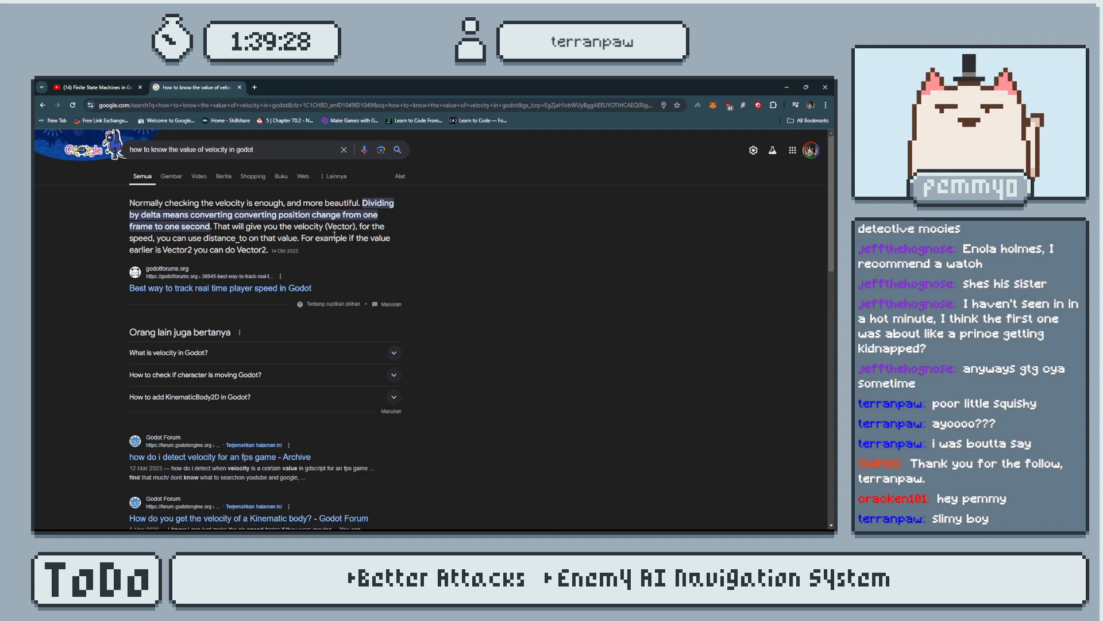
Open the Godot Forum thread "how do i detect velocity for an fps game", compare its reply with update_animation(), and return to Godot.
scroll(356, 242, down, 2)
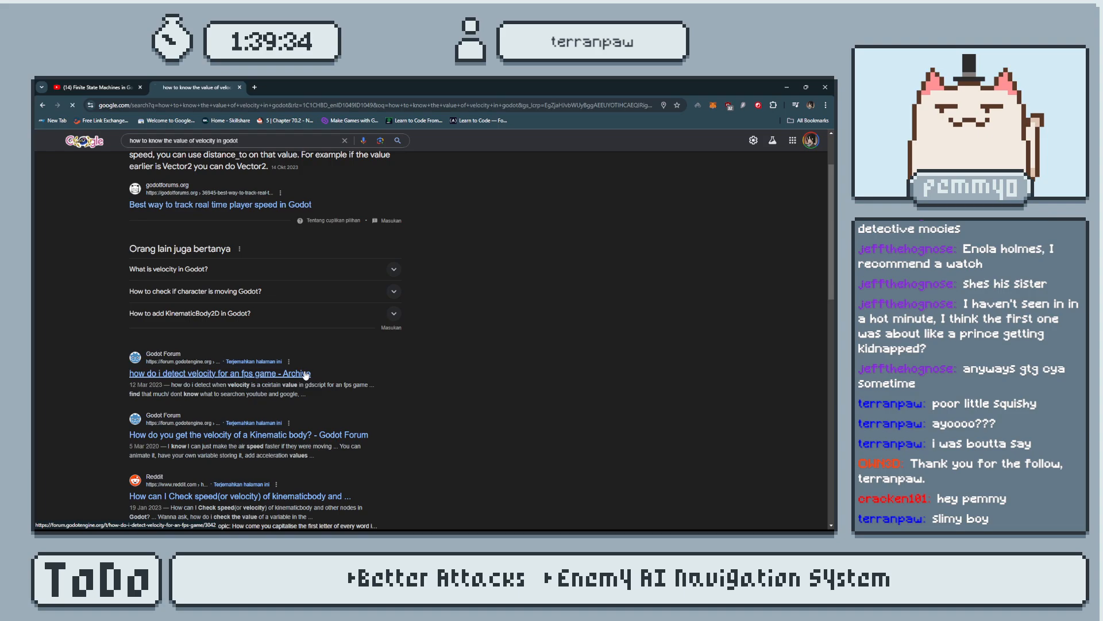
click(305, 374)
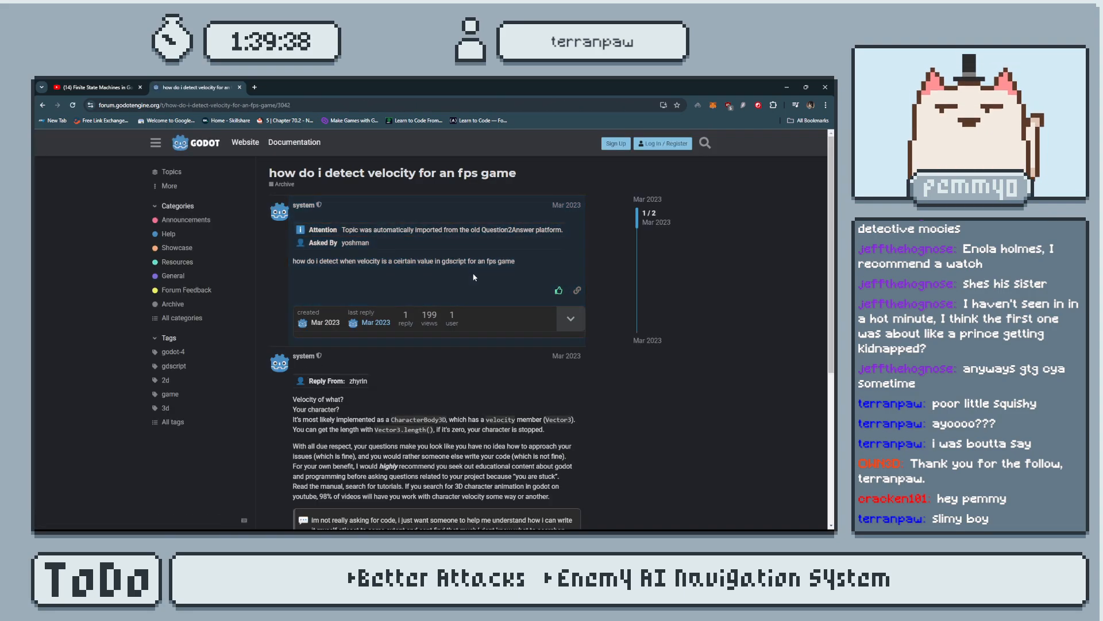
scroll(474, 278, down, 3)
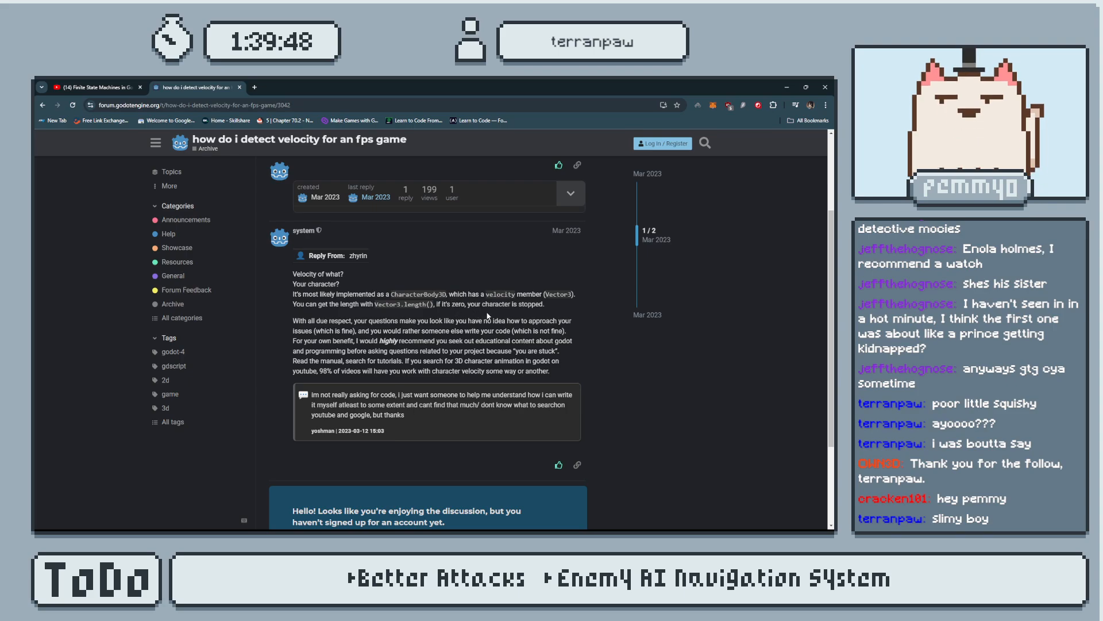
key(alt+Tab)
click(359, 281)
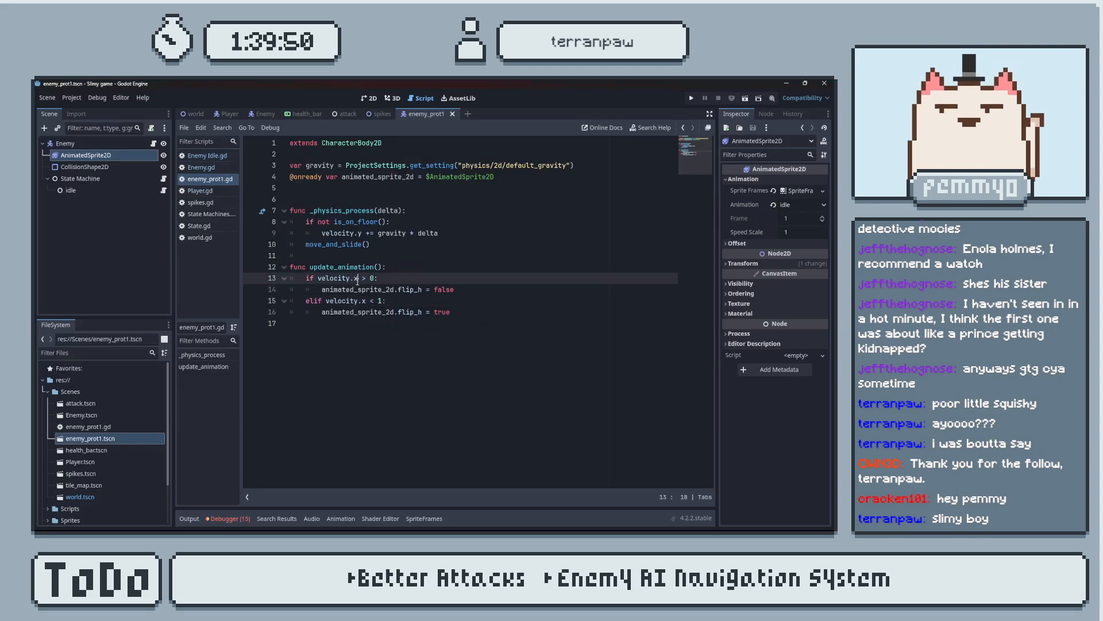
key(alt+Tab)
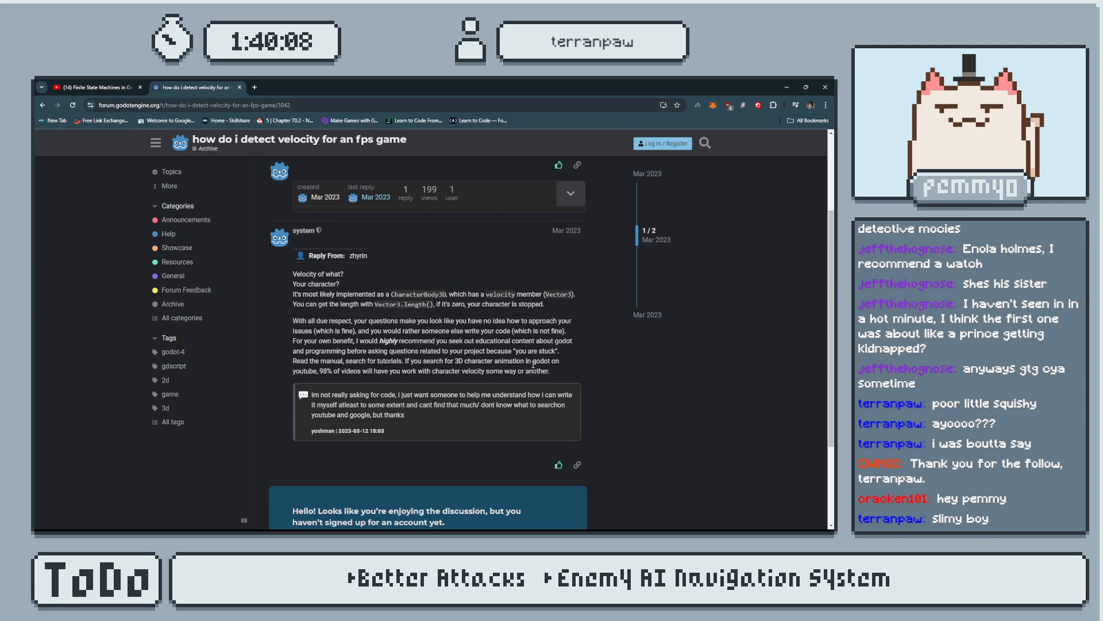
scroll(534, 377, down, 1)
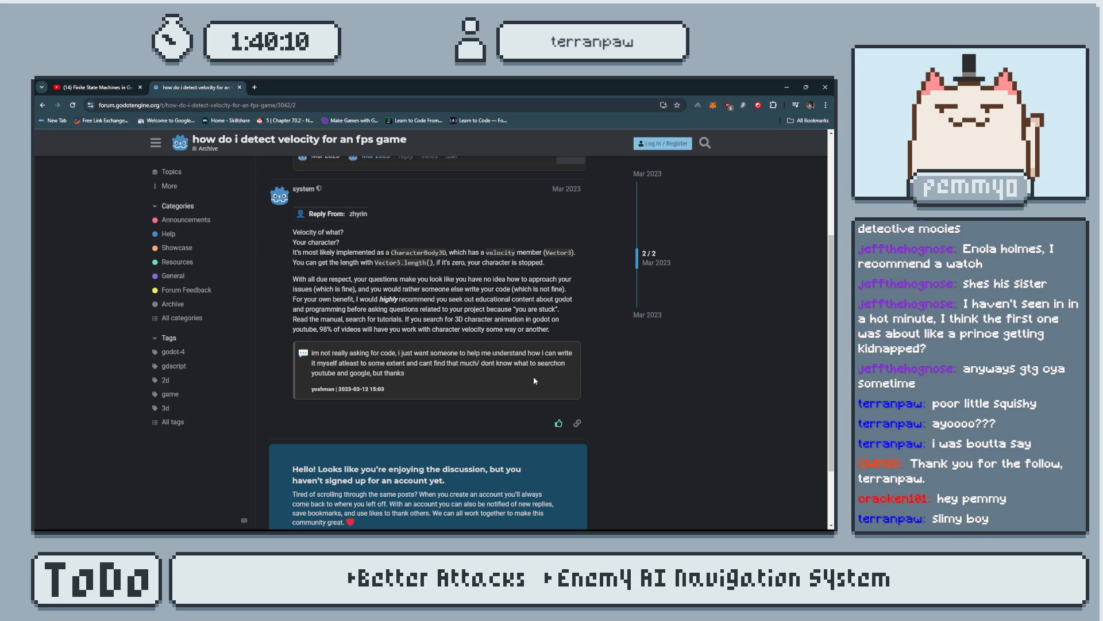
scroll(533, 374, down, 1)
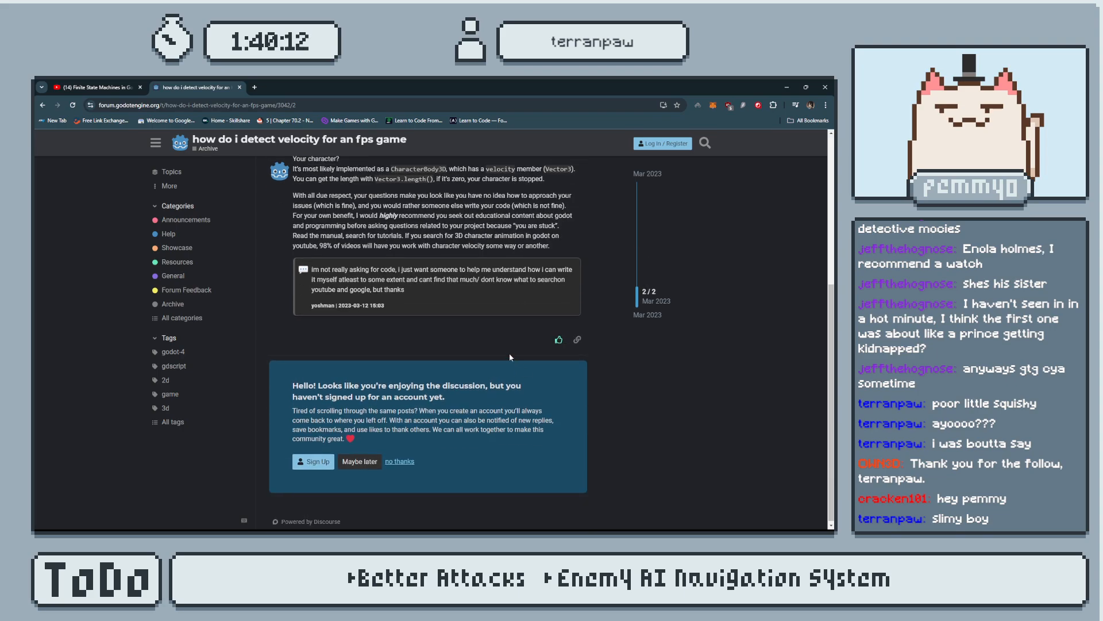
scroll(512, 362, up, 1)
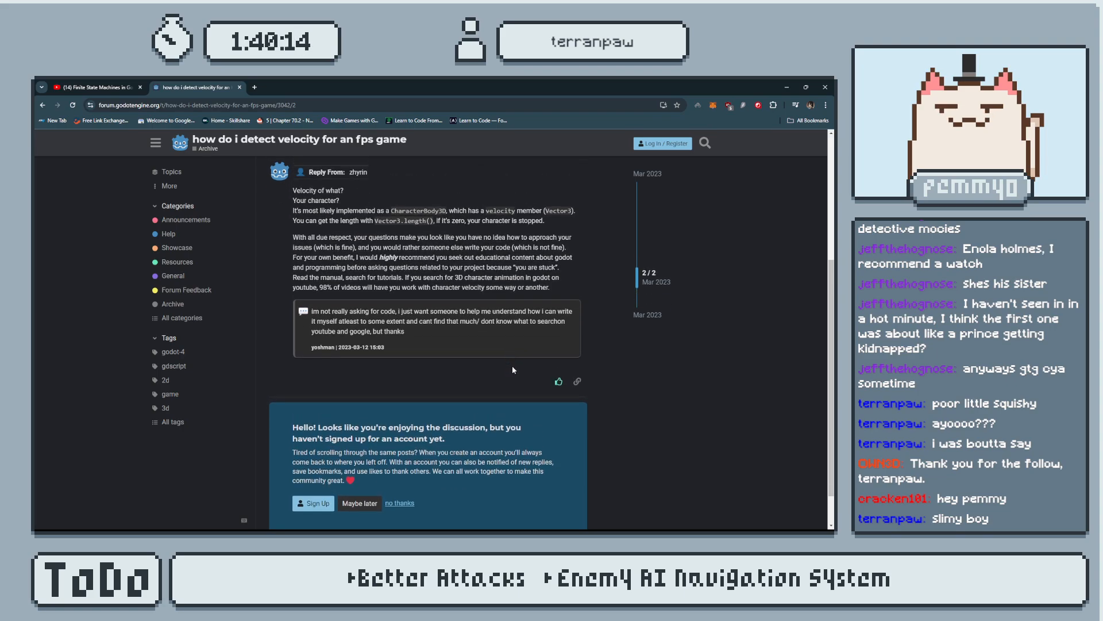
key(alt+Tab)
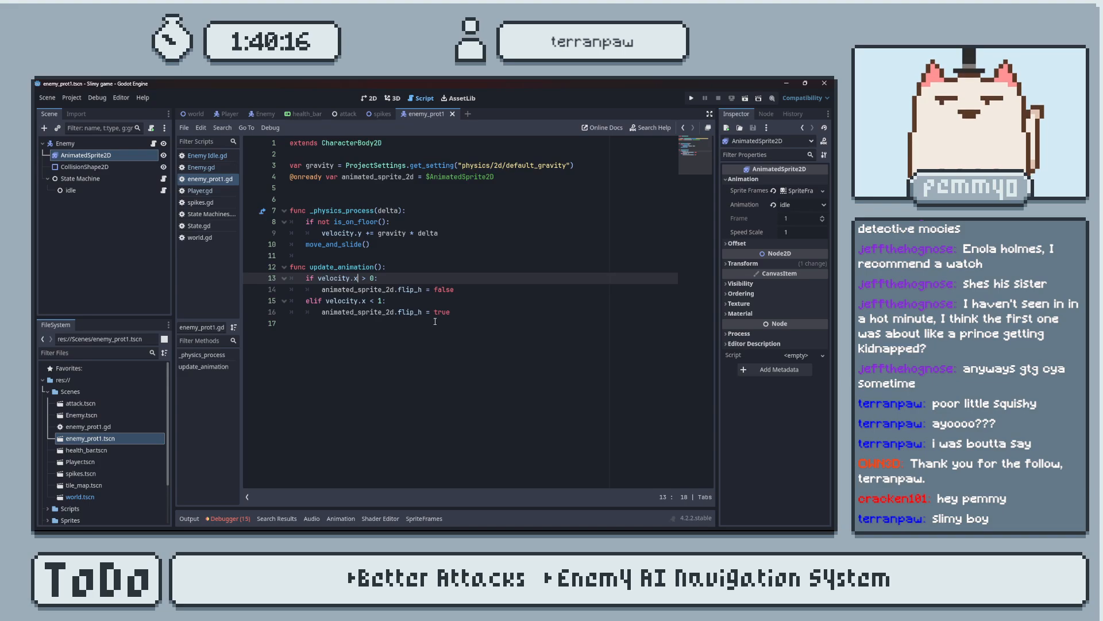
key(alt+Tab)
scroll(433, 321, up, 1)
key(alt+Tab)
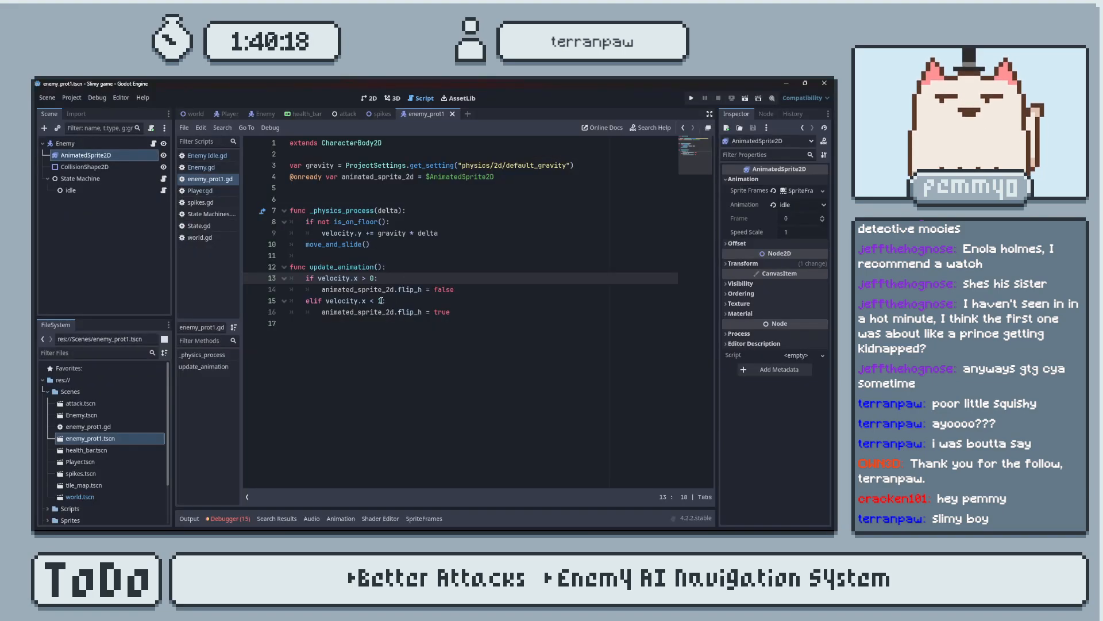
Change the update_animation() conditions to velocity.length() > 0 for the if and velocity.length() < 1 for the elif.
text(x.length())
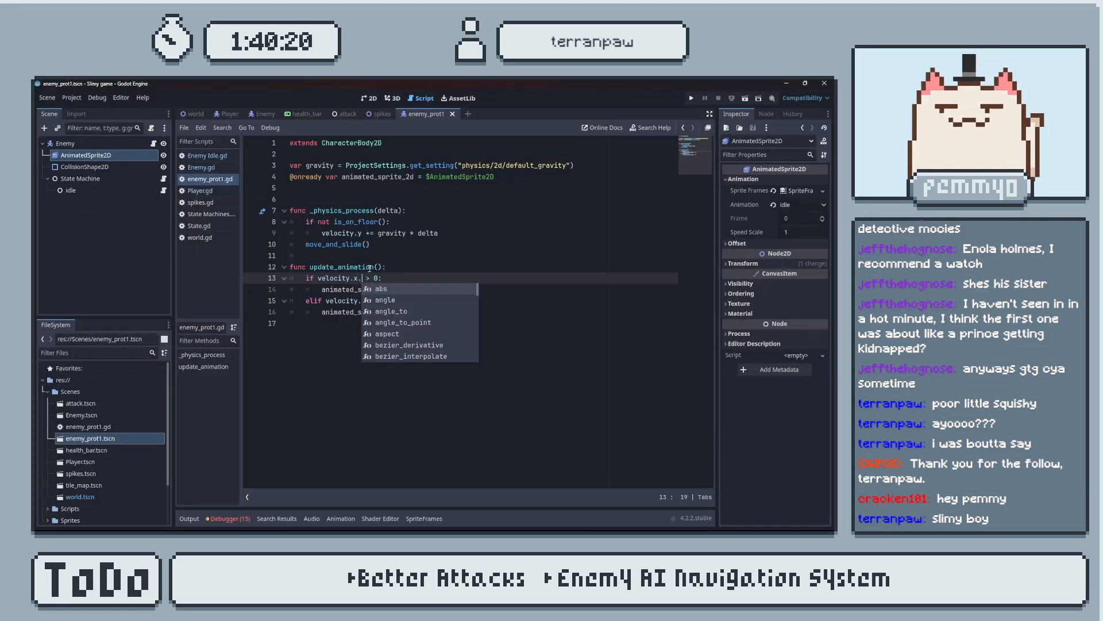
key(Return)
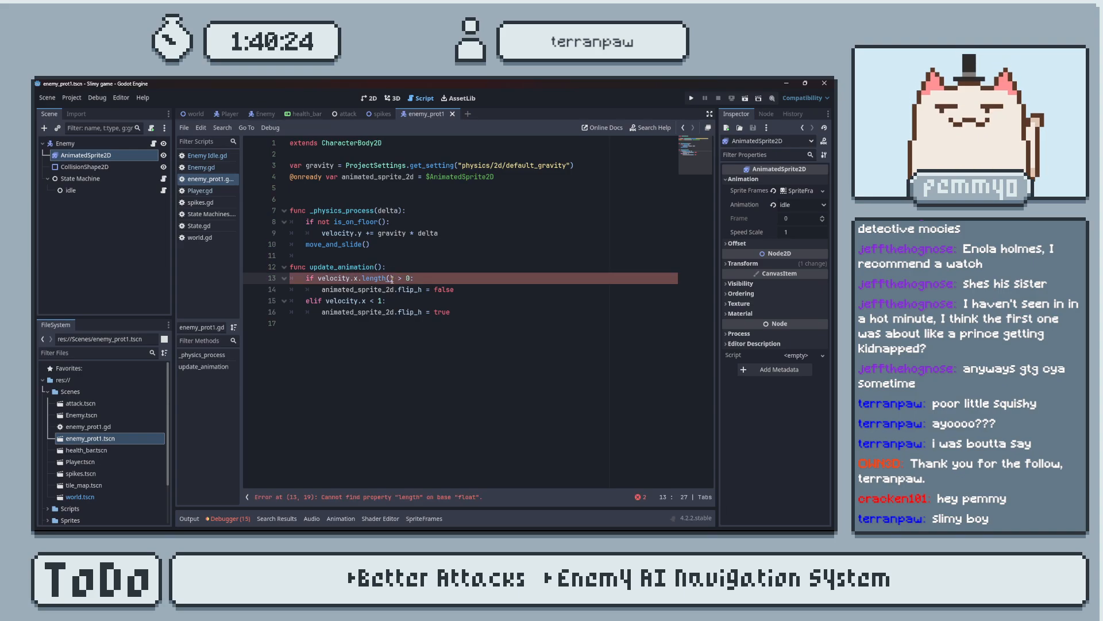
click(363, 278)
key(BackSpace)
key(BackSpace)
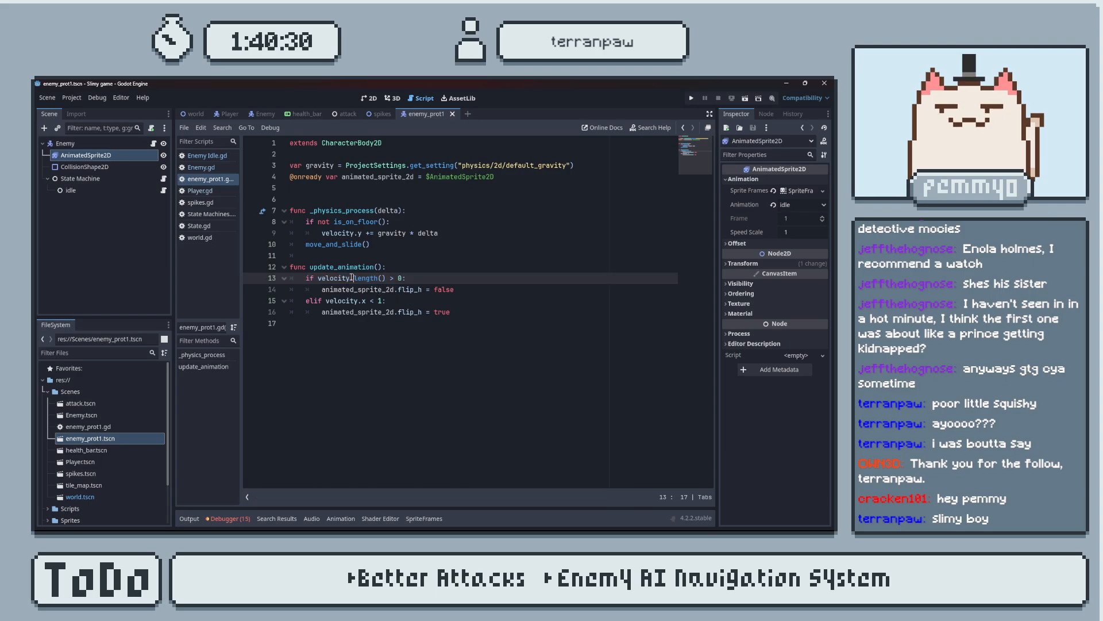
drag(337, 278, 320, 277)
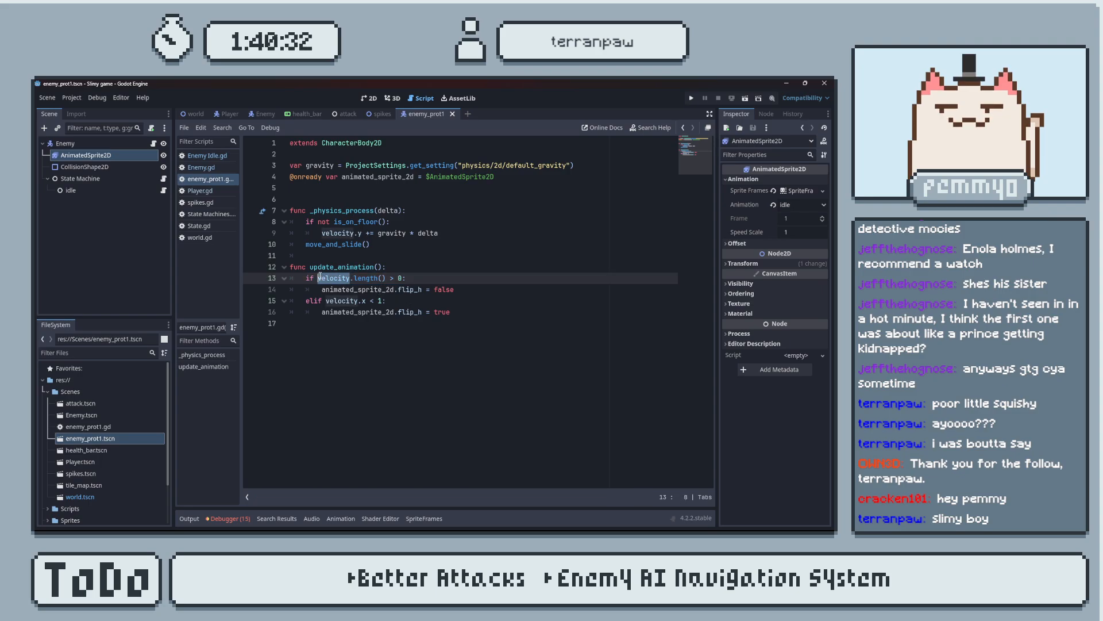
click(365, 301)
key(BackSpace)
text(length())
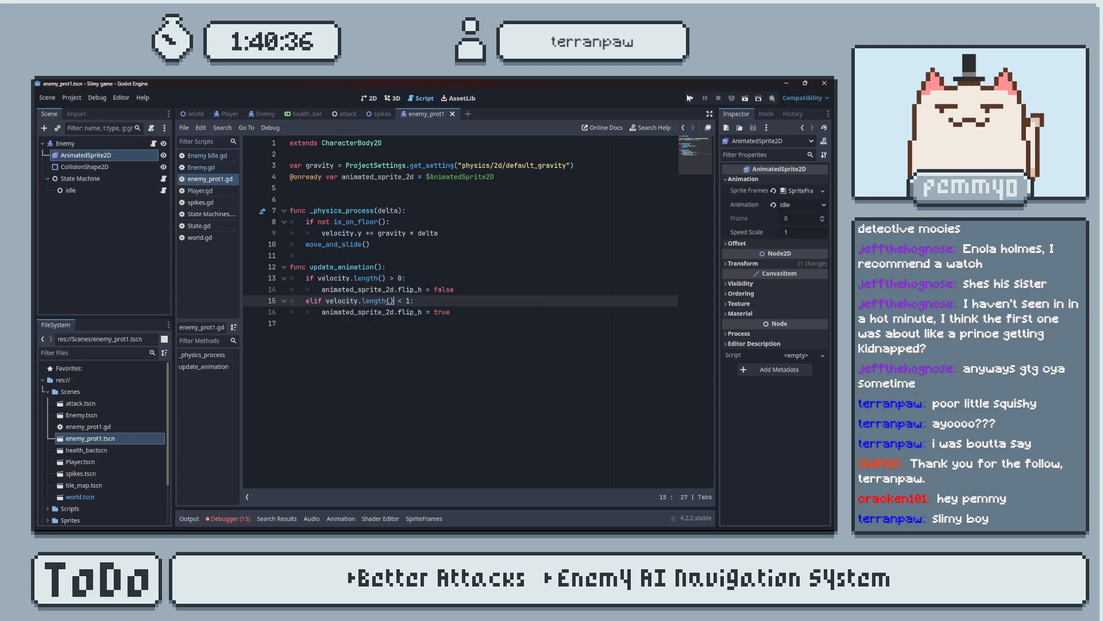
Run the game with the velocity.length() conditions, walk the player toward the enemy to check its flipping, and close the game.
click(692, 99)
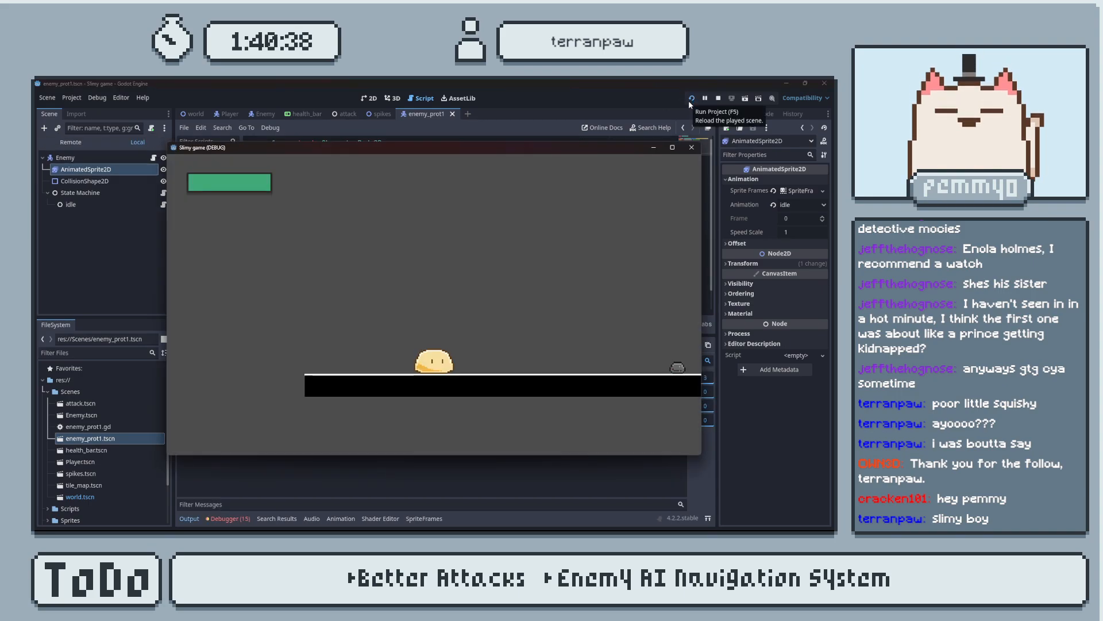
key(d)
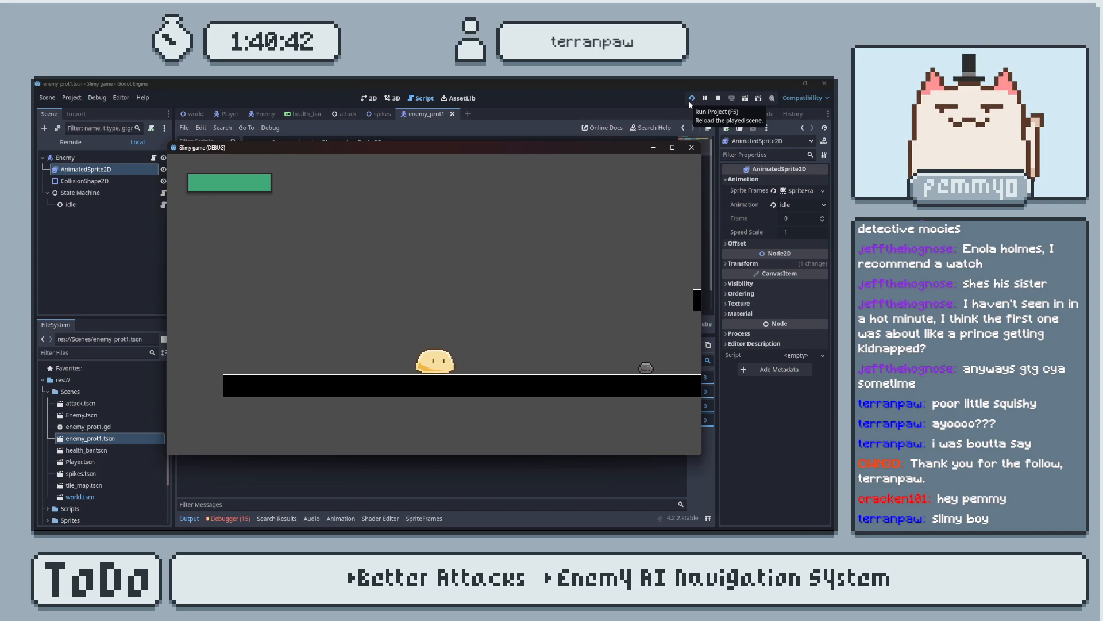
click(691, 147)
scroll(472, 241, down, 1)
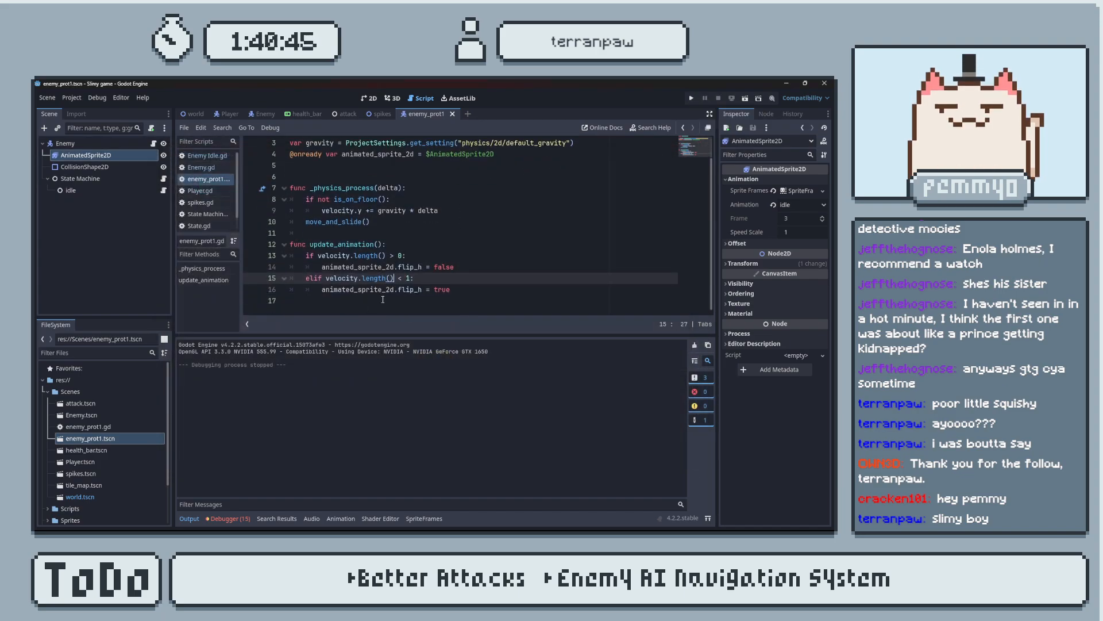
click(456, 291)
scroll(451, 189, up, 1)
click(403, 243)
scroll(414, 244, down, 1)
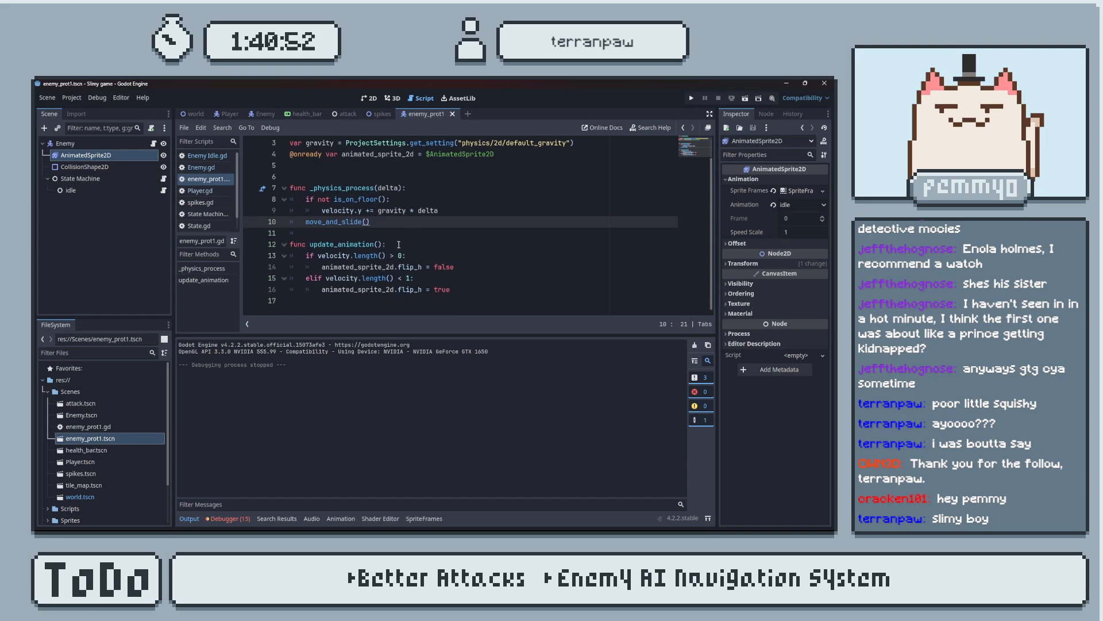
click(200, 203)
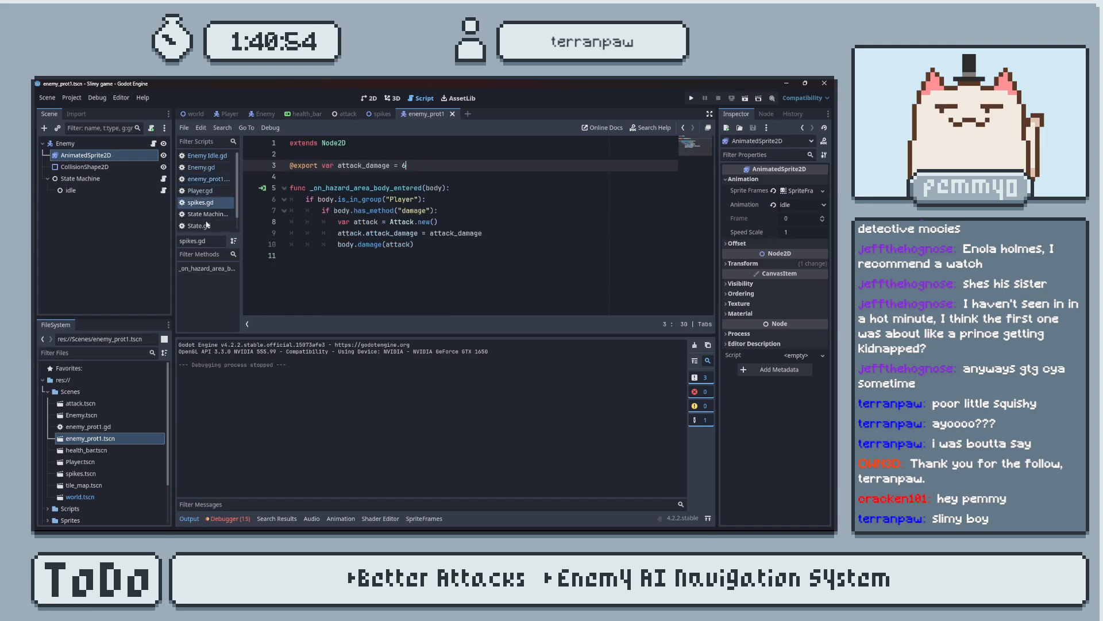
click(199, 226)
click(213, 204)
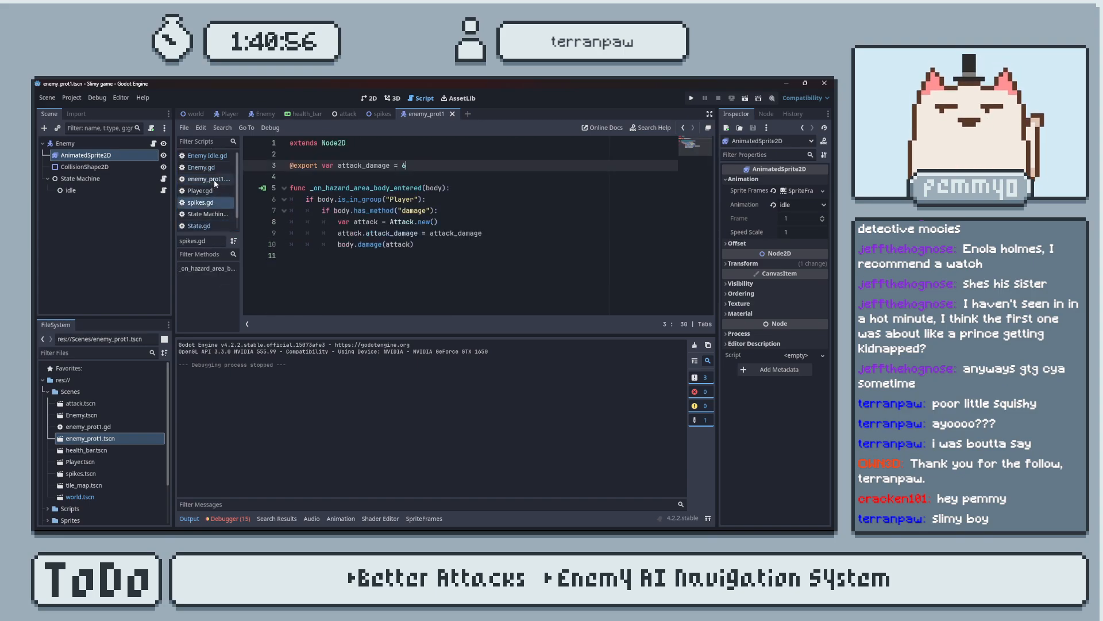
In Enemy Idle.gd, add print(enemy.velocity.length()) below the velocity assignment in Physics_Update(), and hide the output log.
click(205, 156)
scroll(389, 255, down, 4)
click(509, 291)
key(Return)
text(print()
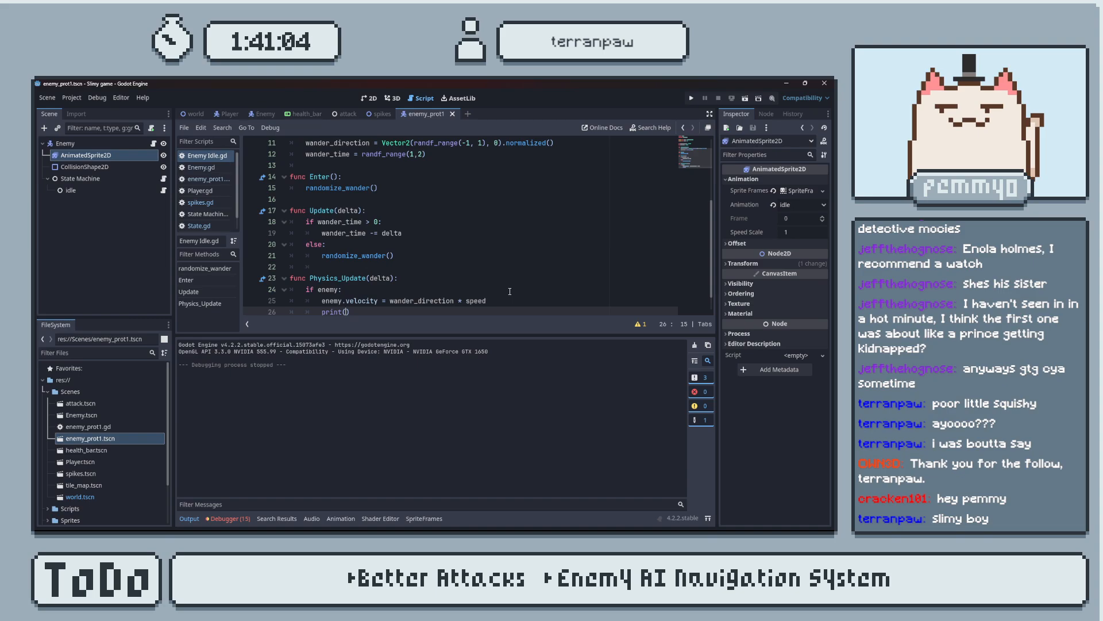
text(enemy)
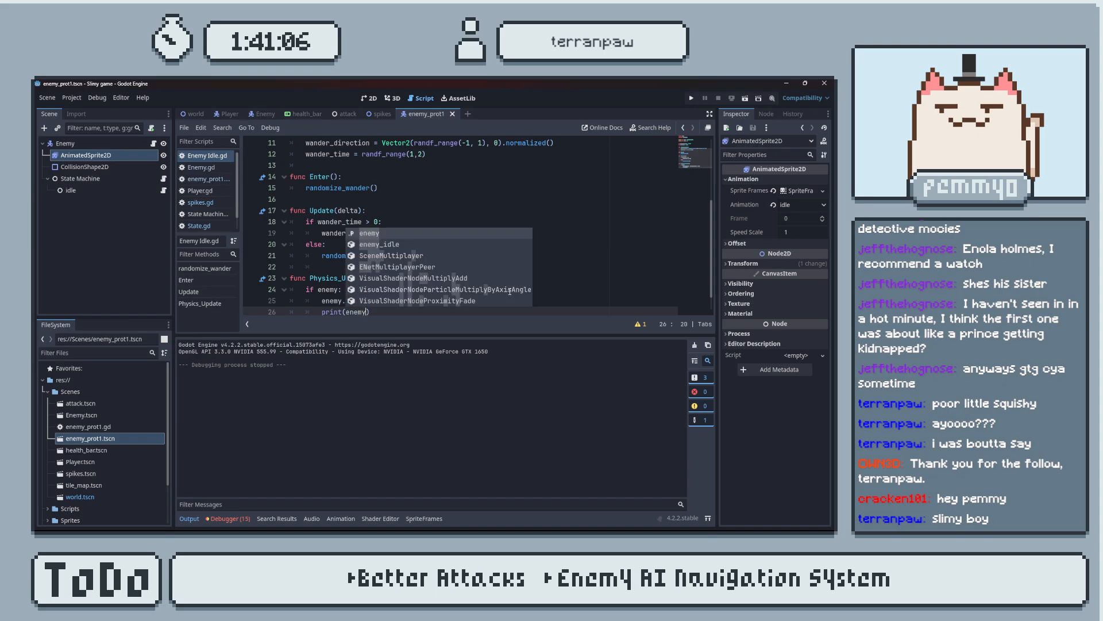
text(.velocity)
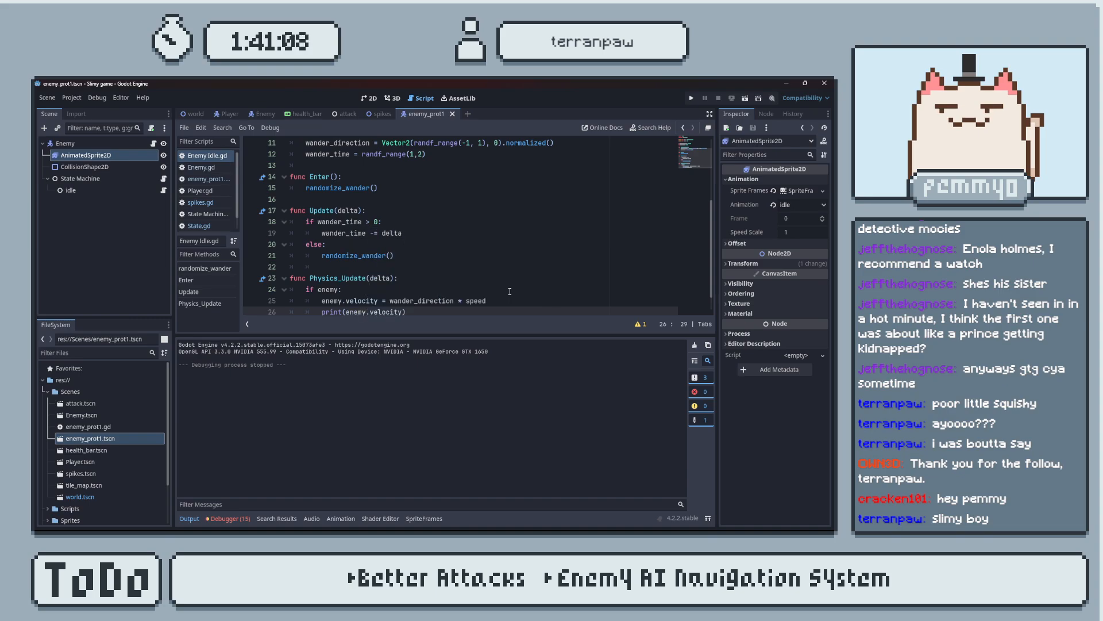
text(.leng)
key(Return)
click(195, 520)
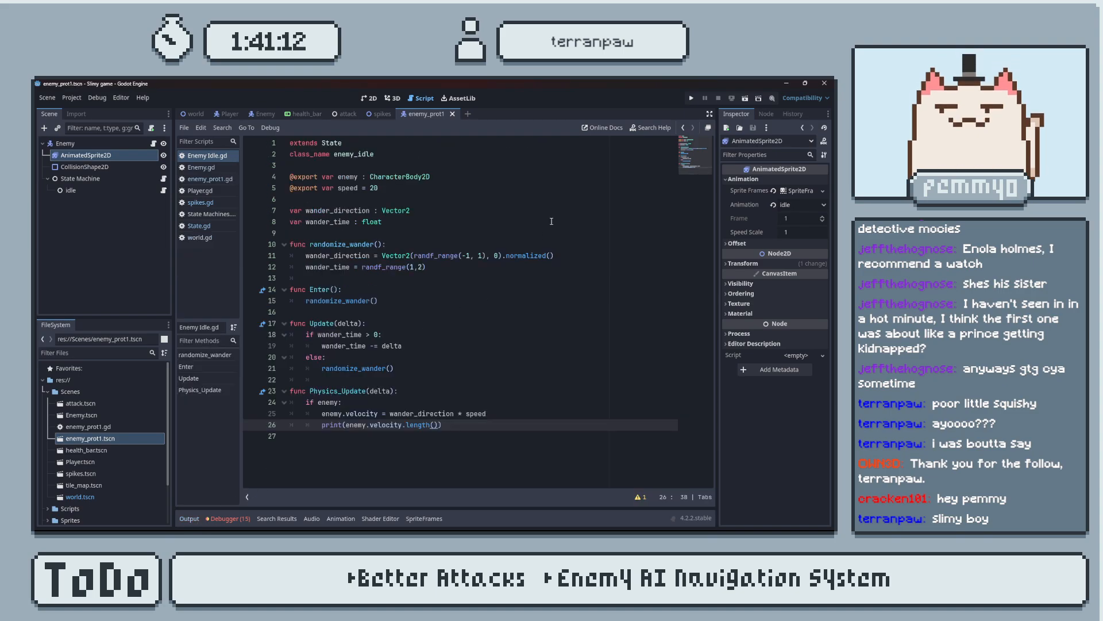
Run the game, move its window off the output log to read the printed velocity lengths, and close the game and log.
click(691, 99)
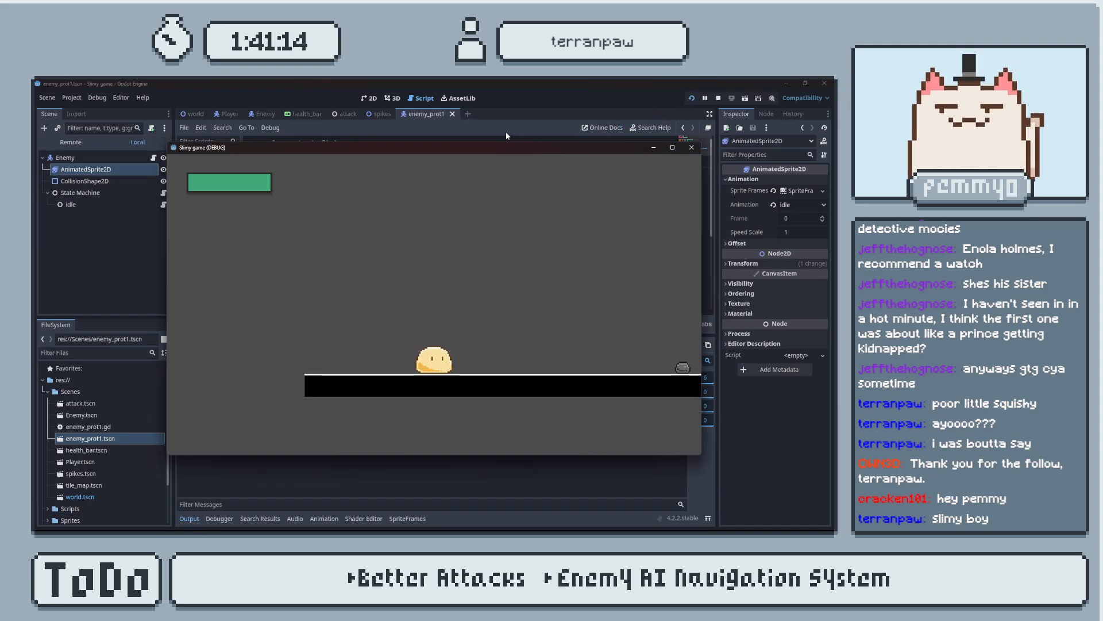
drag(555, 137, 602, 128)
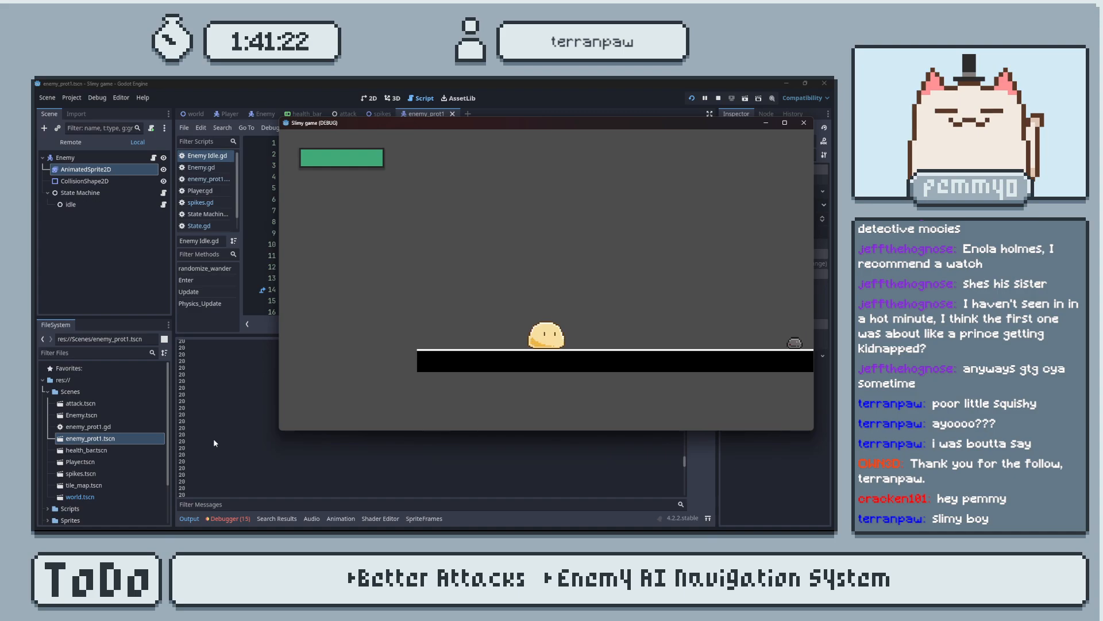
click(804, 122)
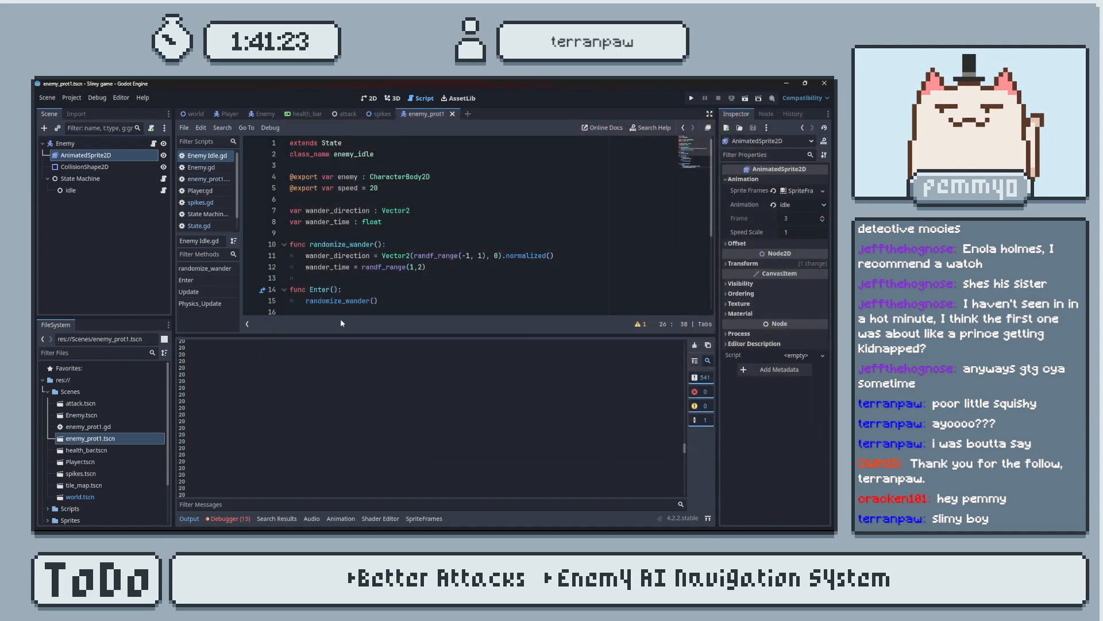
click(196, 516)
Delete the print(enemy.velocity.length()) line from Physics_Update() in Enemy Idle.gd, and return to the enemy_prot1 scene after a glance at spikes.
drag(462, 427, 491, 417)
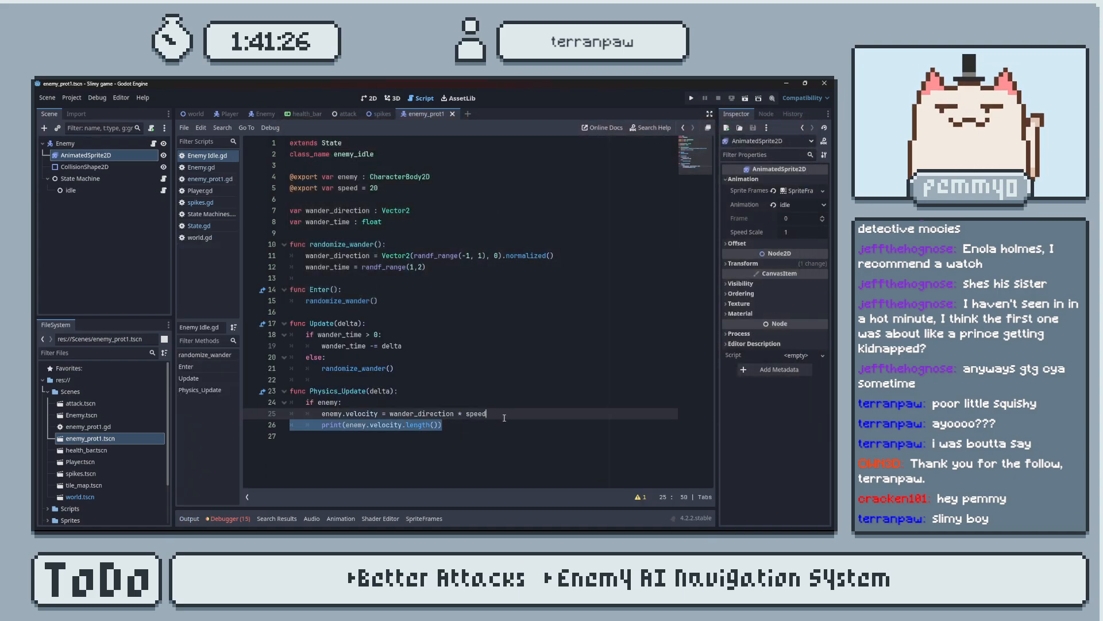
key(BackSpace)
click(383, 114)
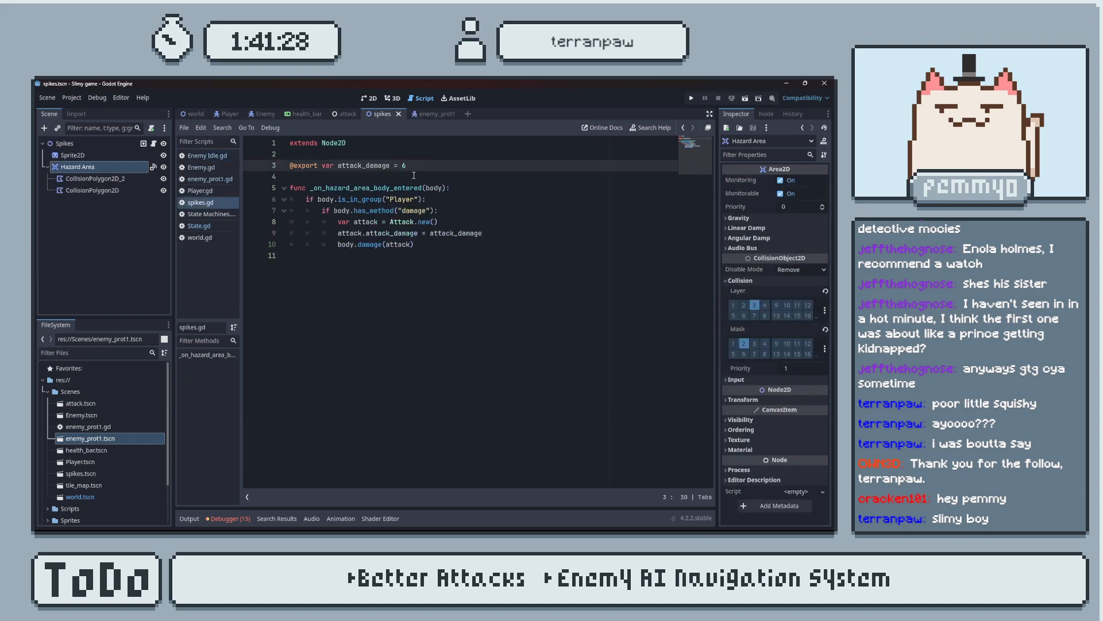
click(427, 113)
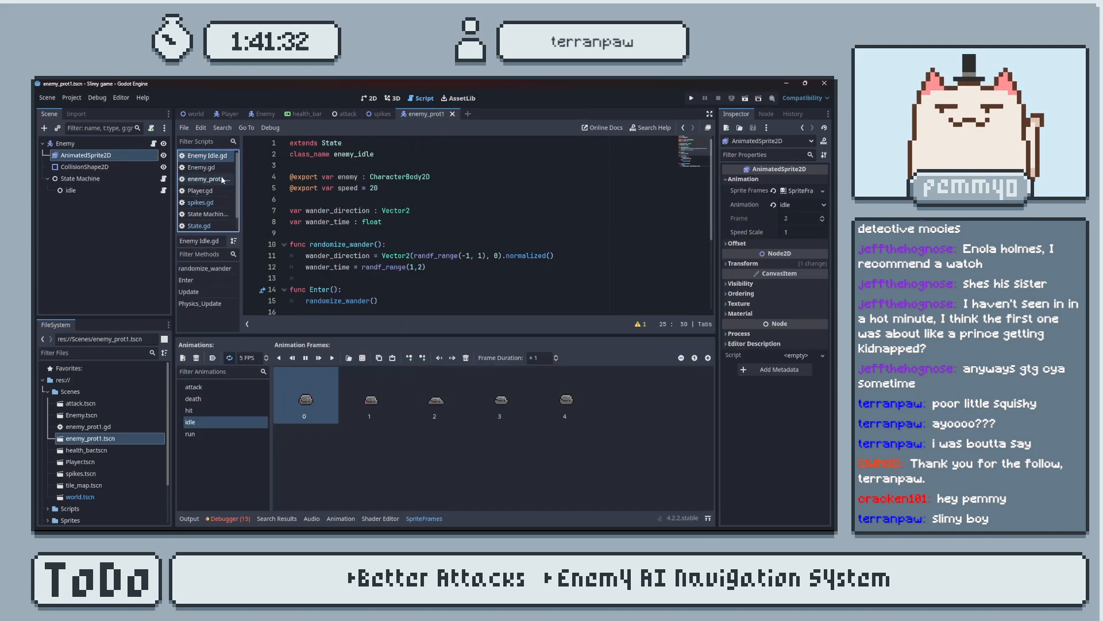
In the browser, search for how to get player direction in godot, and read the forum thread about detecting a 2D platformer player's facing.
key(alt+Tab)
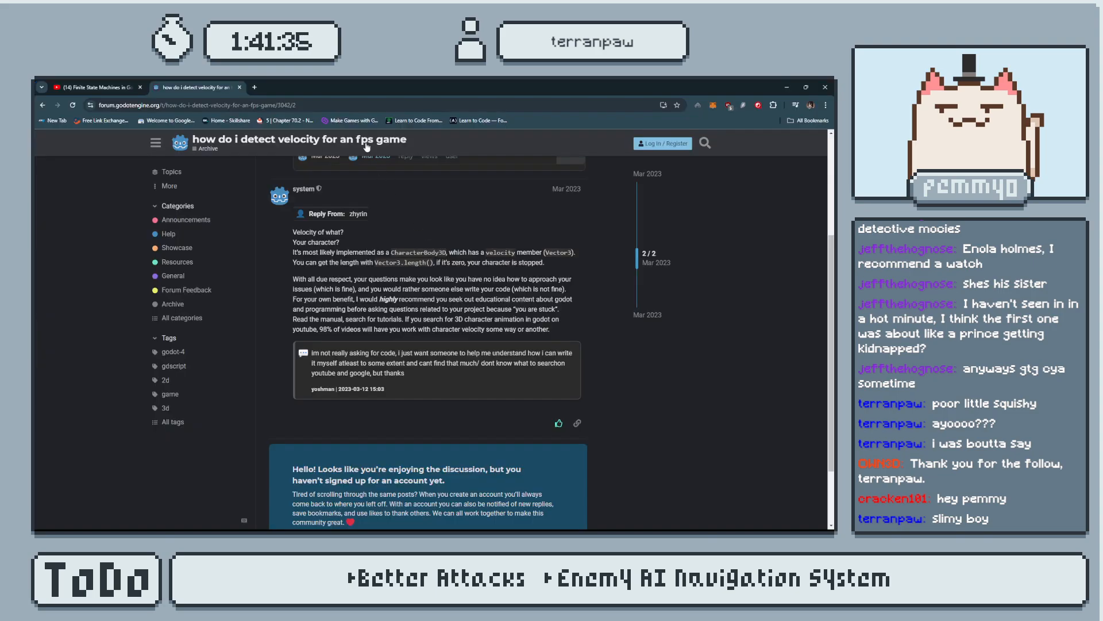
click(354, 105)
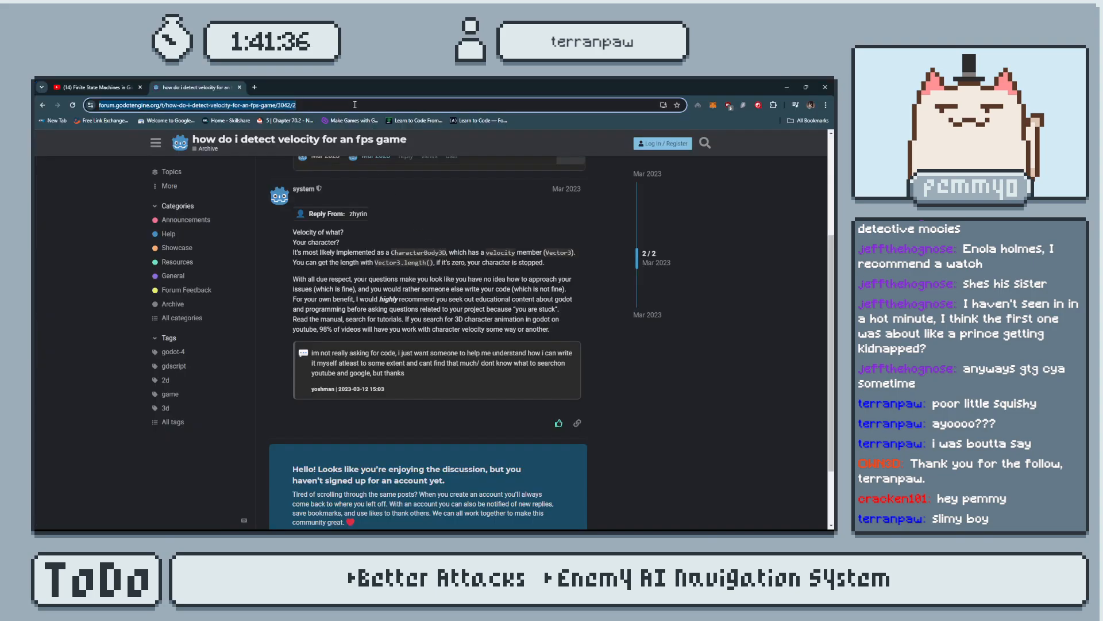
text(hpw tpop)
key(BackSpace)
key(BackSpace)
key(BackSpace)
text(o g)
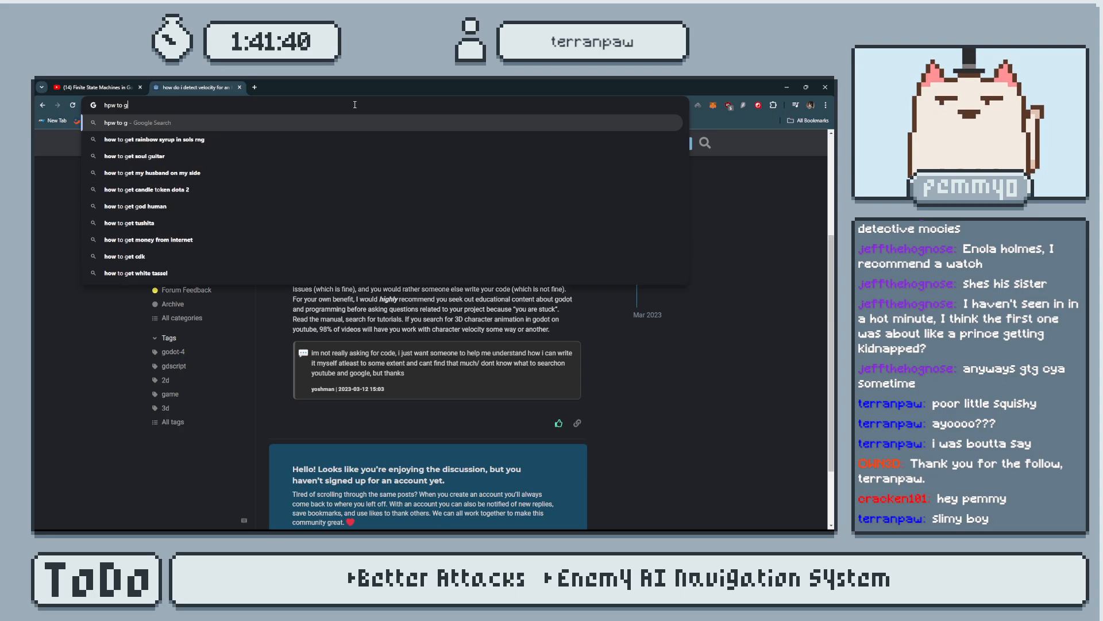
text(et player d)
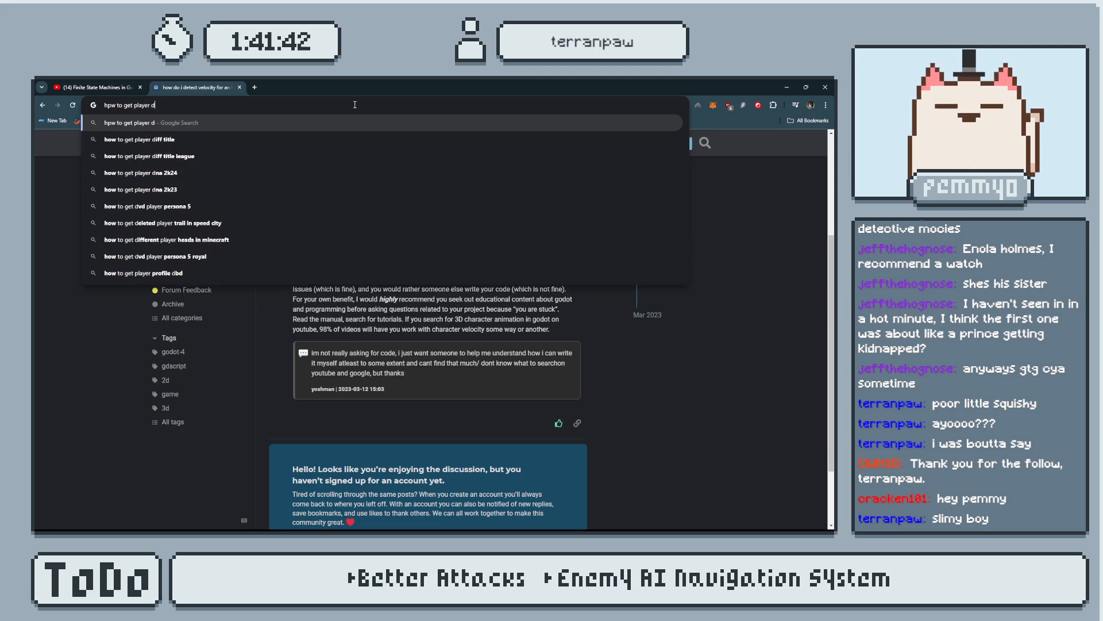
text(irection in)
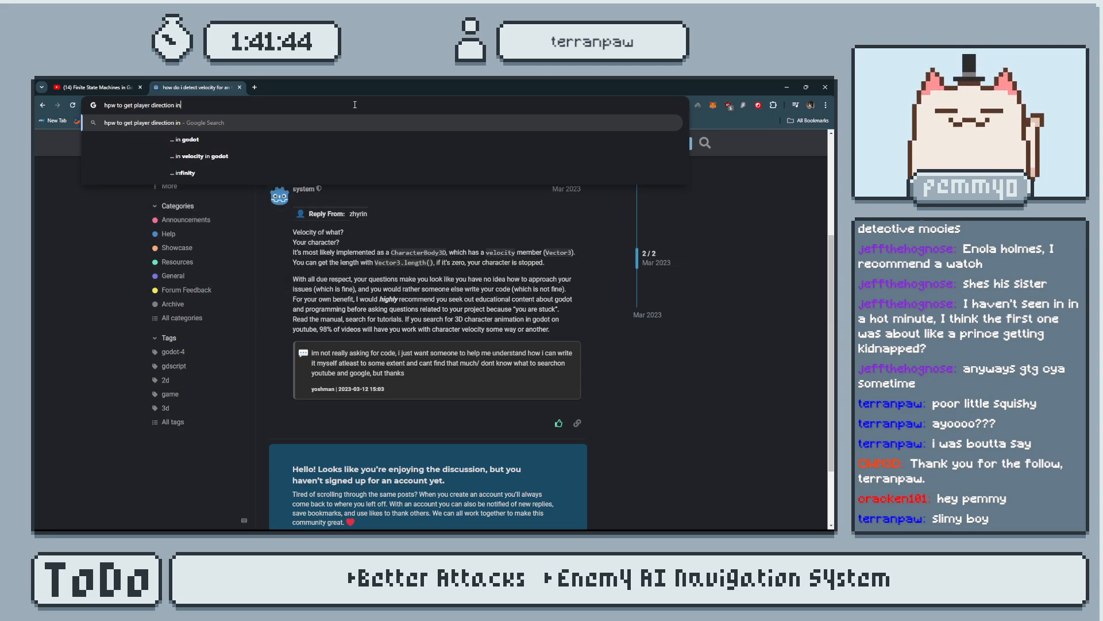
text( godot)
key(Return)
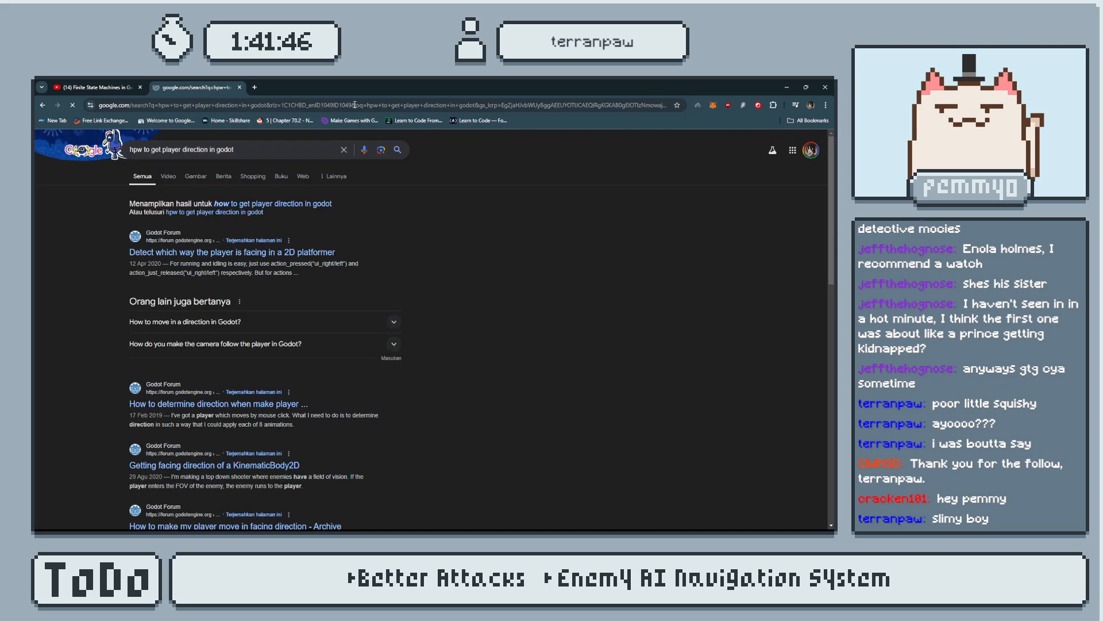
click(316, 256)
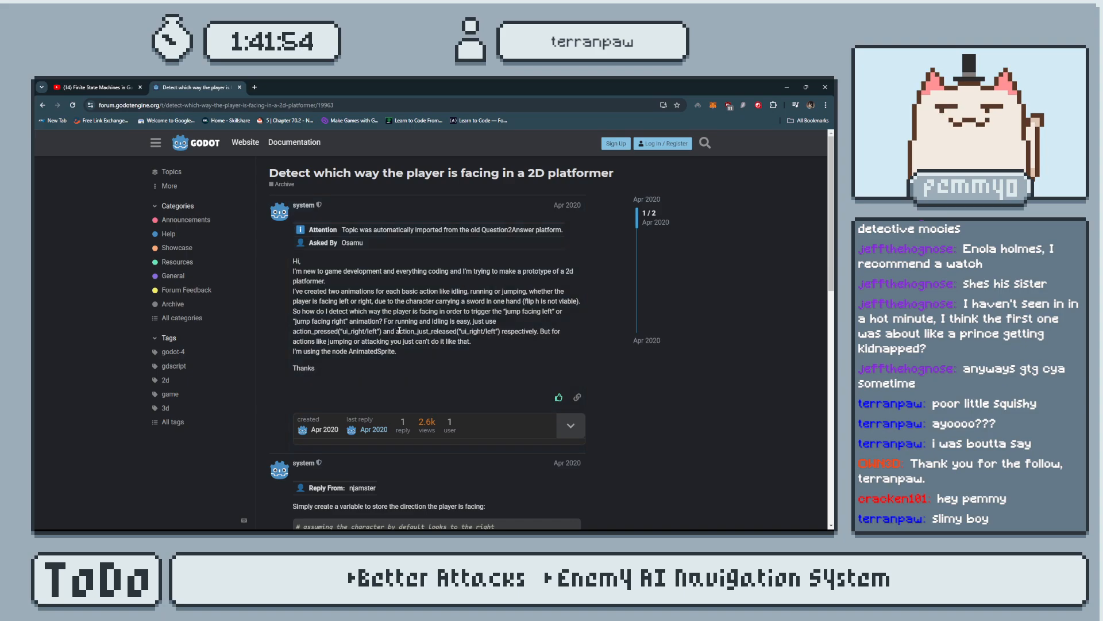
scroll(397, 331, down, 5)
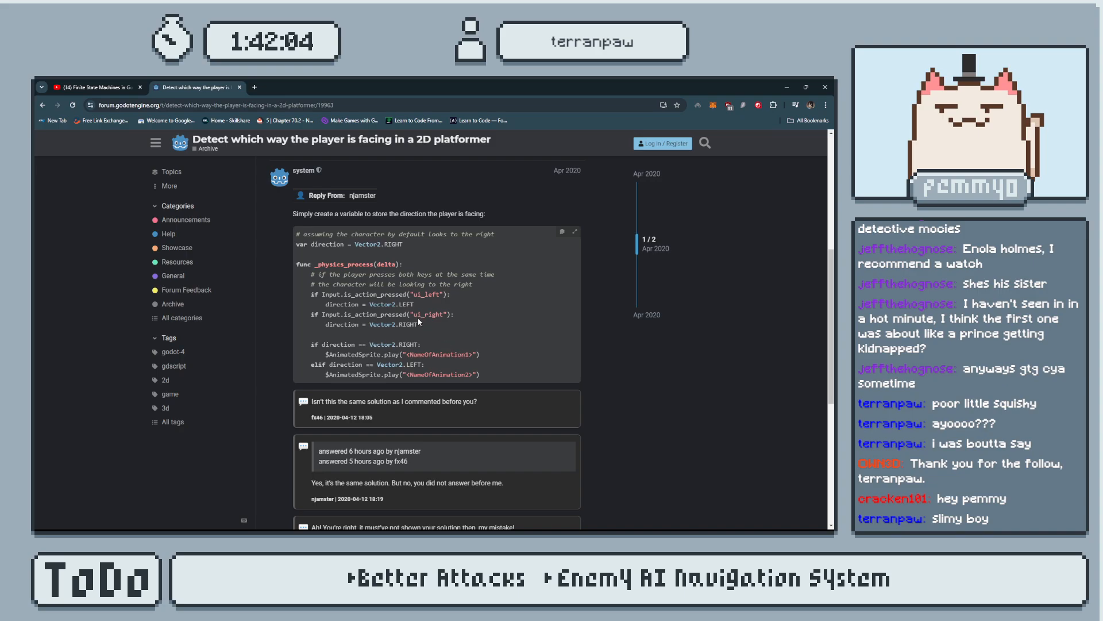
Back in Godot, replace the if condition in update_animation() of enemy_prot1.gd with Vector2.LEFT, checking the forum's code for the constant's spelling.
key(alt+Tab)
drag(386, 256, 319, 256)
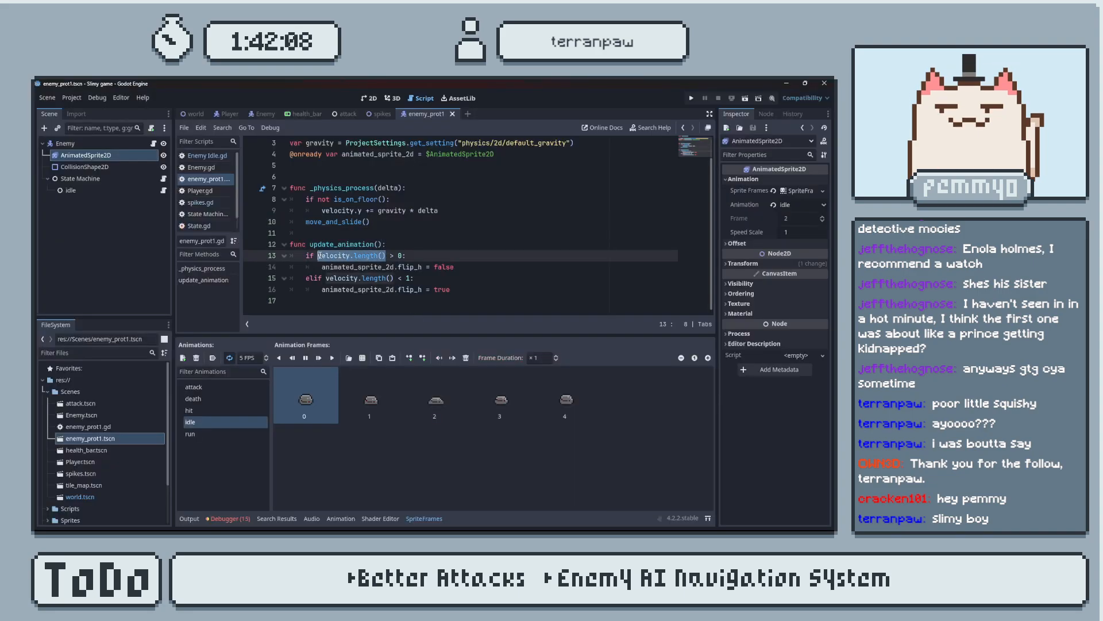
text(Vector2)
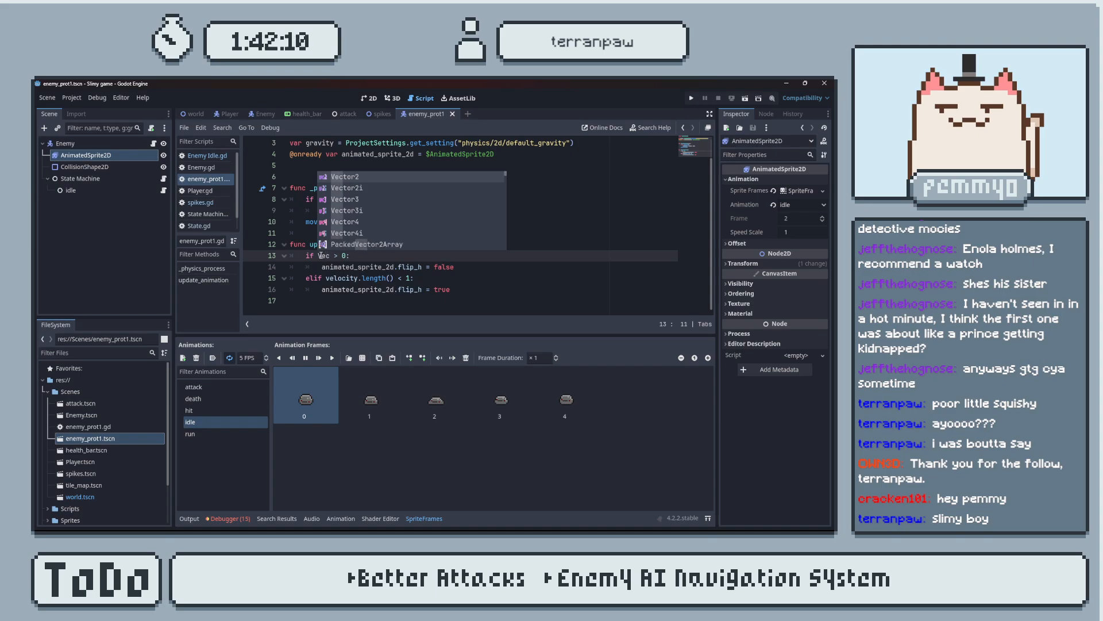
text(.Left)
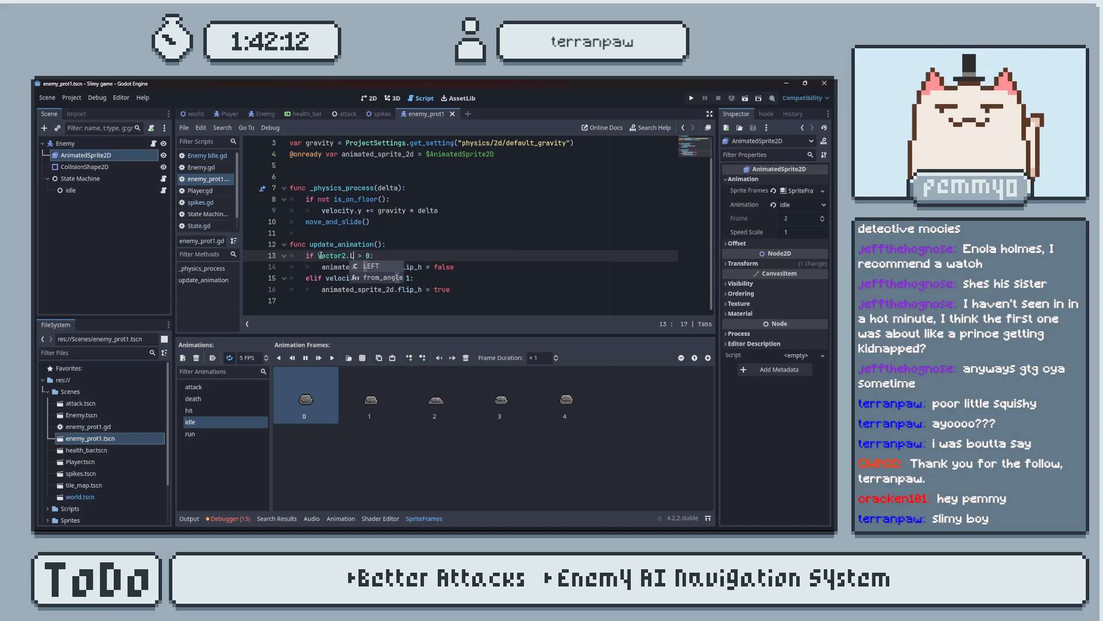
click(385, 255)
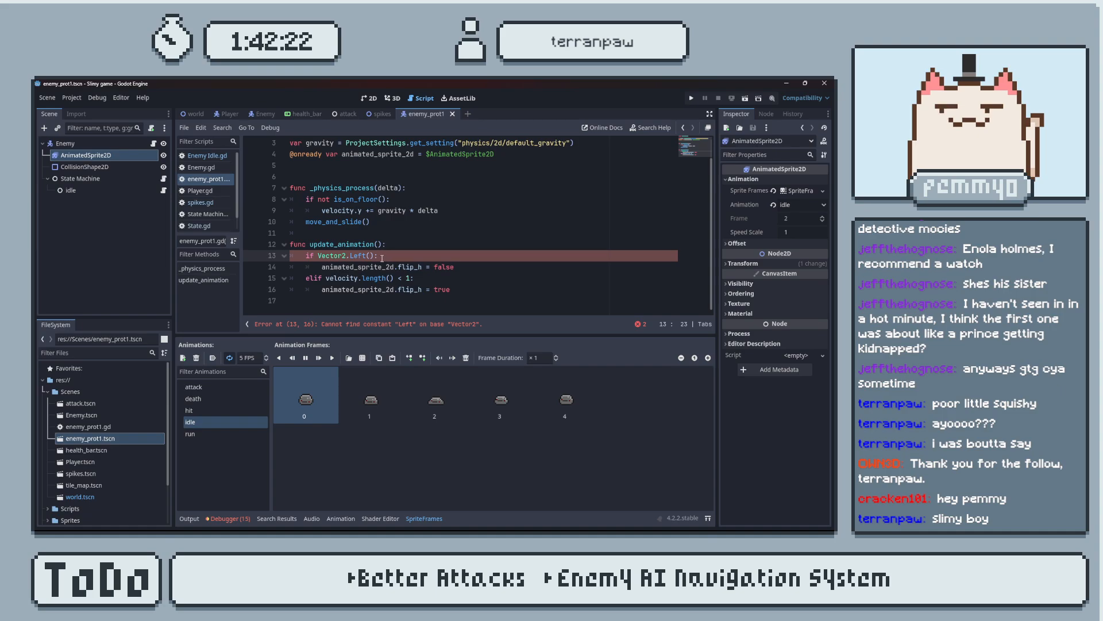
key(alt+Tab)
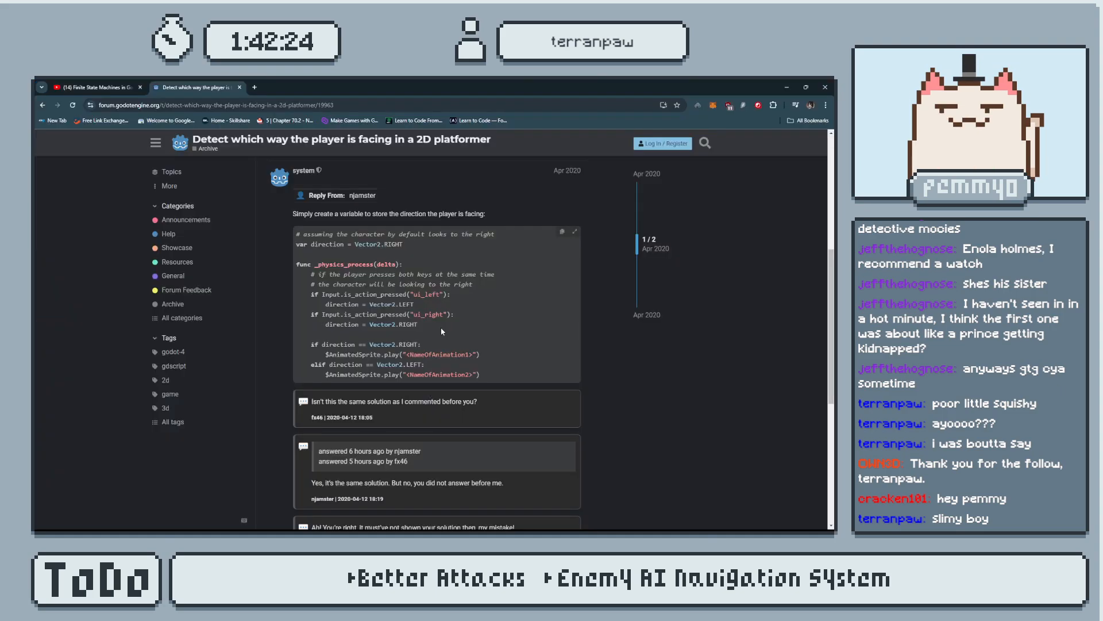
key(alt+Tab)
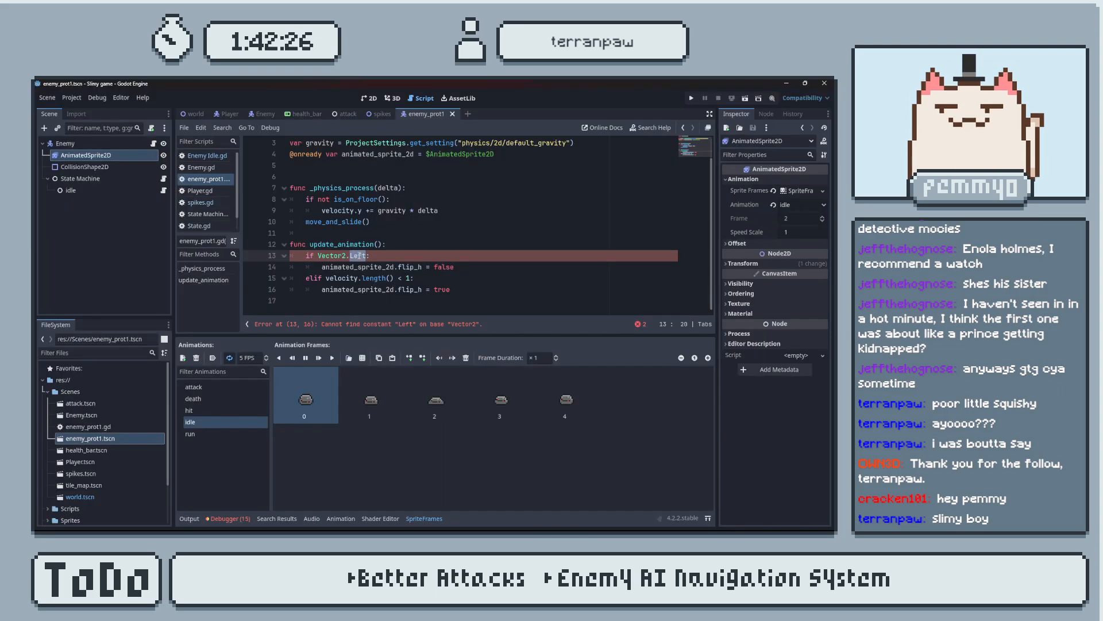
text(FT)
Replace the elif condition in update_animation() with Vector2.RIGHT and save the script.
drag(326, 278, 410, 278)
text(Vector2.LEF)
double_click(367, 278)
text(RIGHT)
key(ctrl+s)
Run the game to check the enemy's flipping, close it, and compare the script with the forum answer's direction code.
click(693, 98)
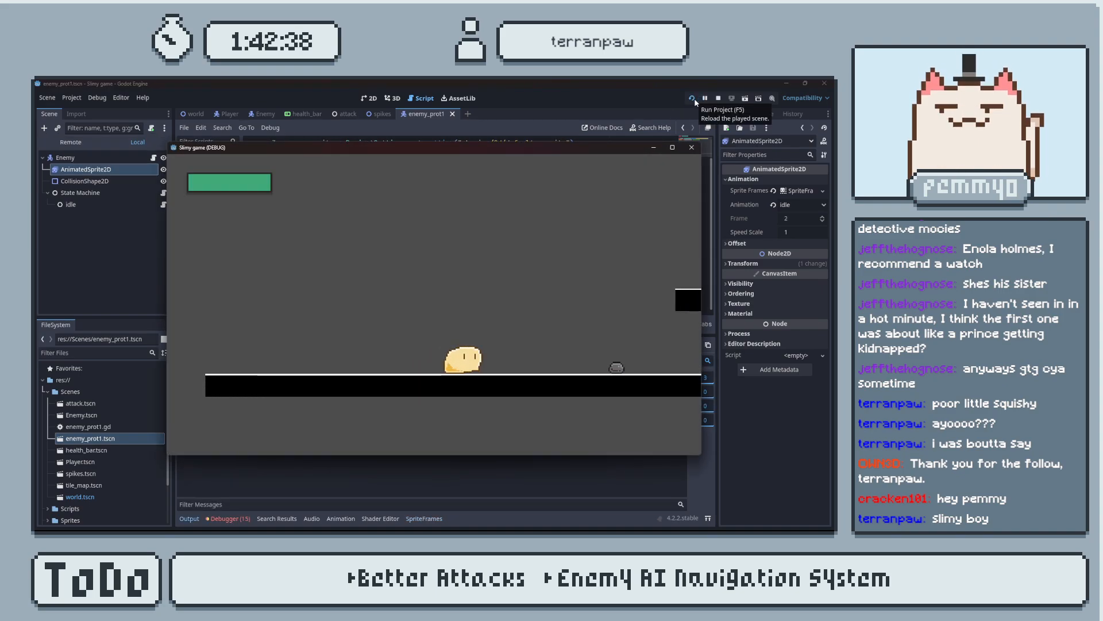
click(692, 148)
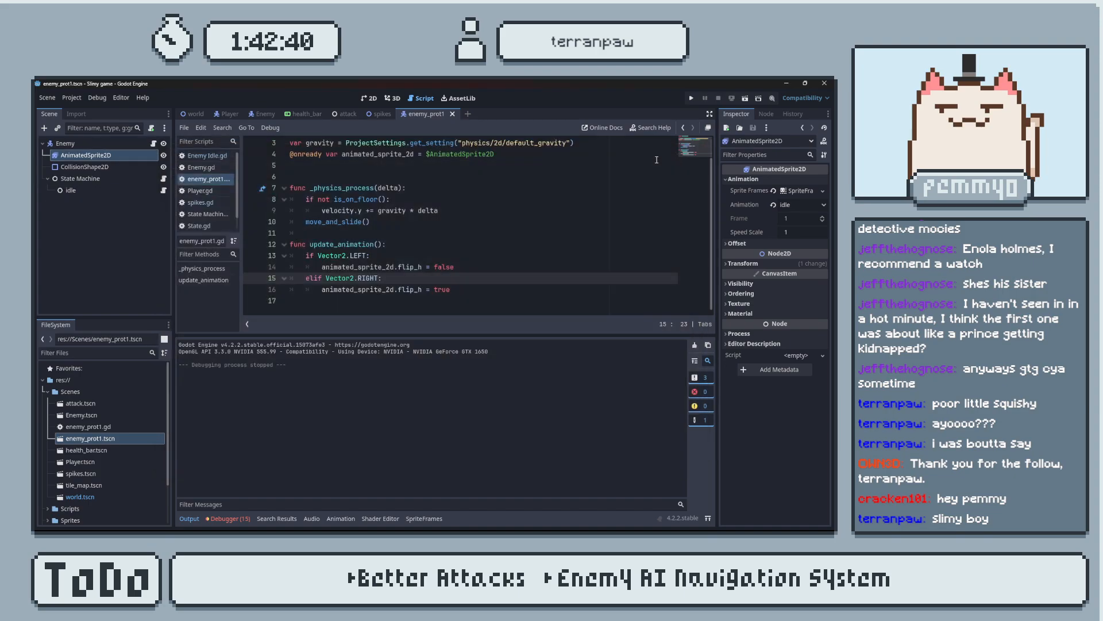
key(alt+Tab)
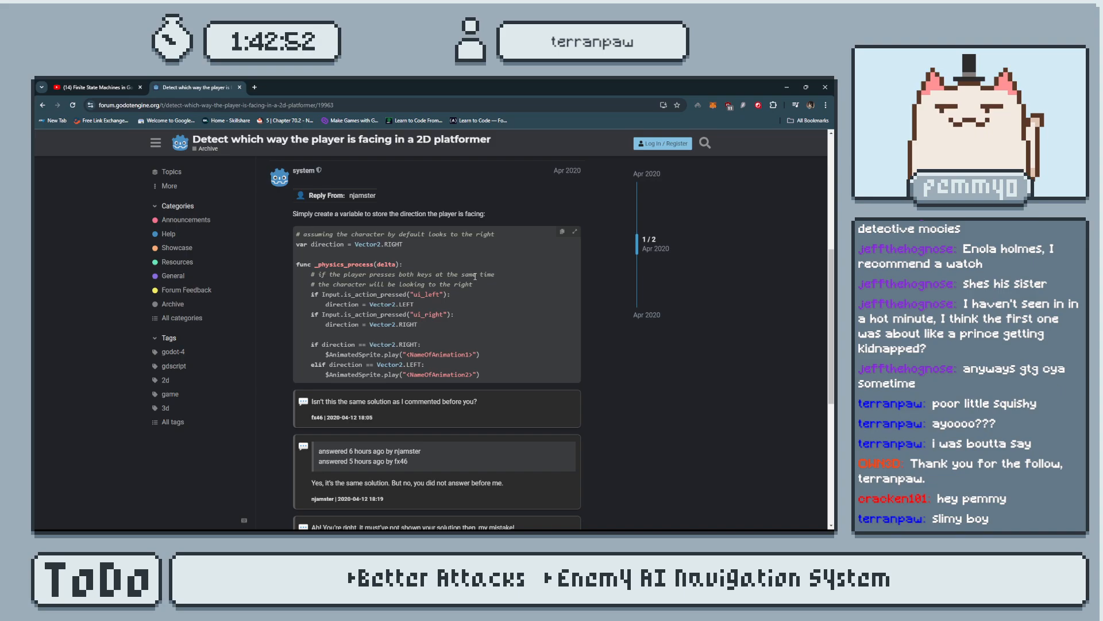
scroll(417, 416, down, 3)
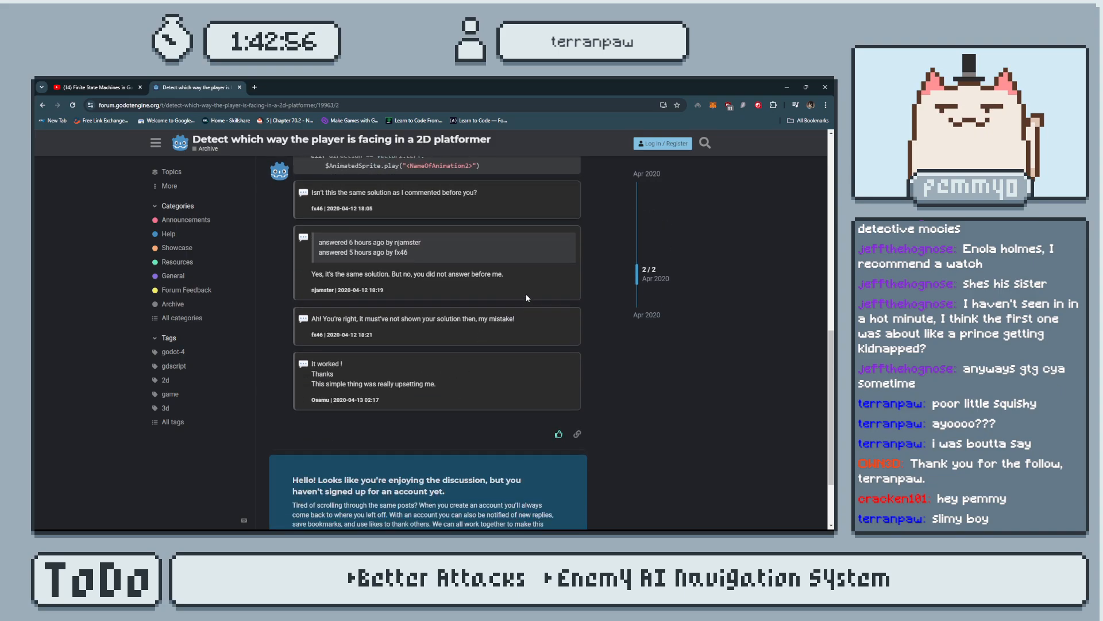
scroll(525, 293, up, 3)
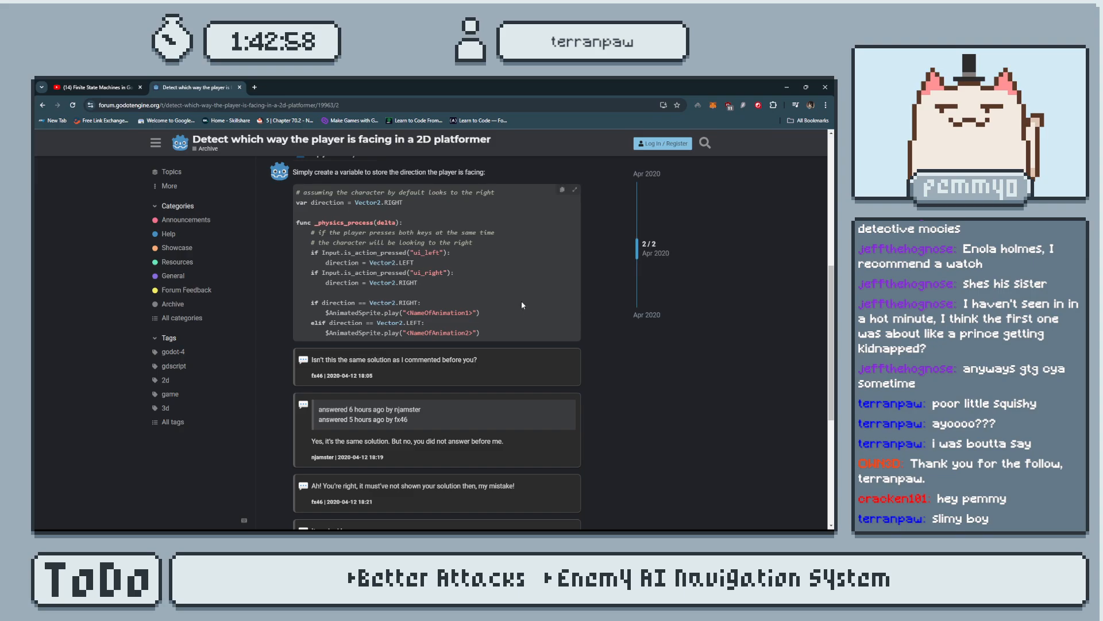
key(alt+Tab)
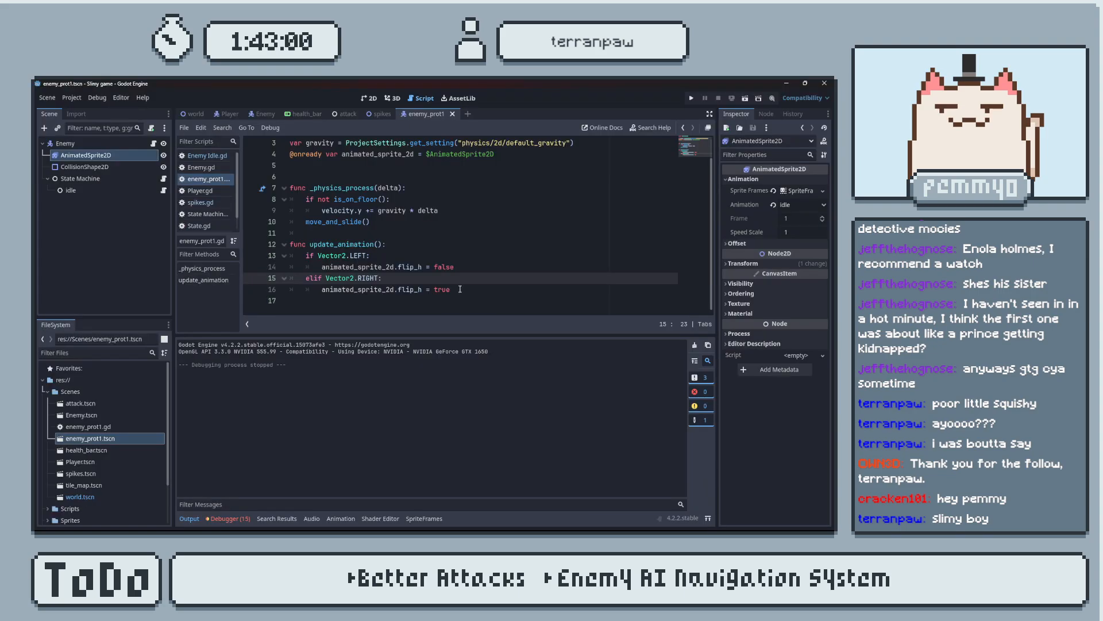
key(alt+Tab)
key(alt+Tab)
Check the animated_sprite_2d declaration against its two uses in update_animation().
scroll(436, 292, up, 1)
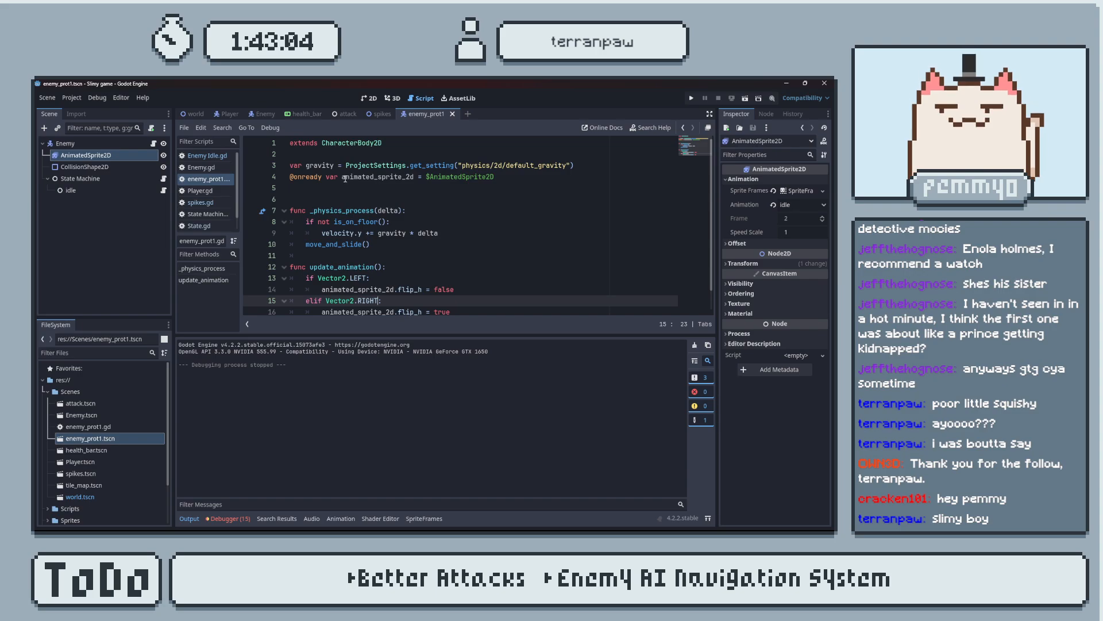
double_click(411, 177)
scroll(390, 241, down, 1)
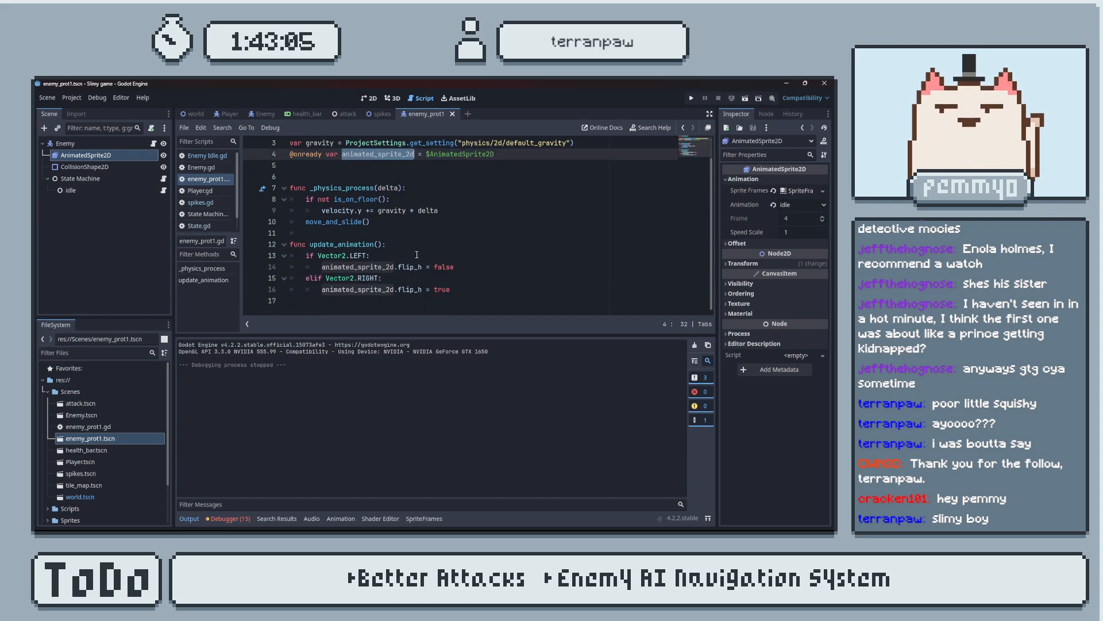
double_click(357, 268)
click(348, 291)
double_click(347, 290)
Add print("facing left") below the flip_h = false line in update_animation().
click(465, 268)
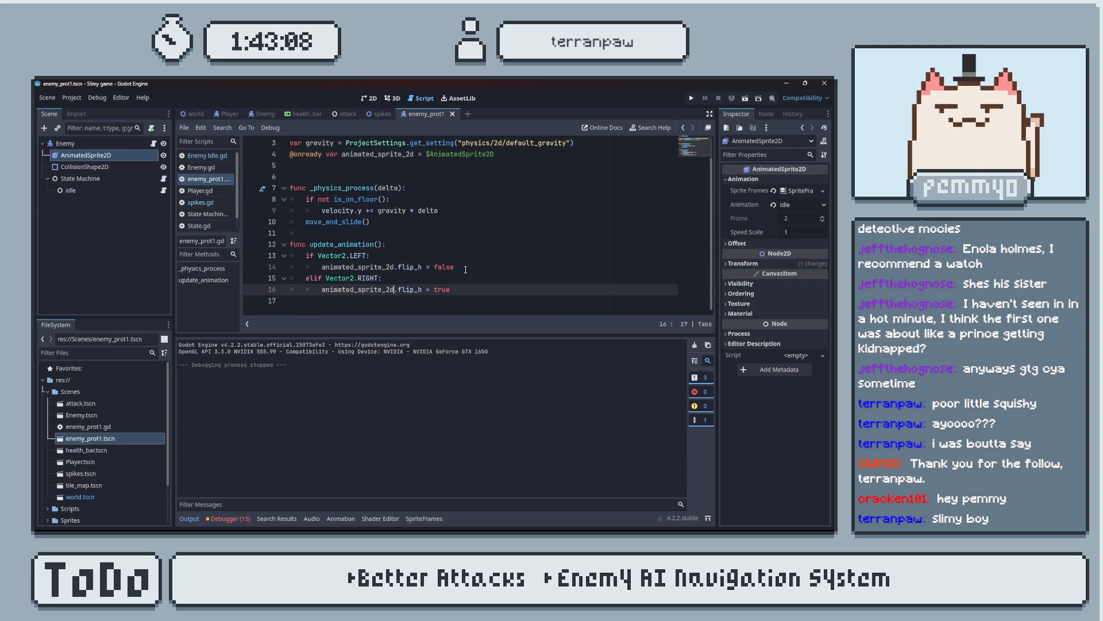
key(Return)
text(print(fa)
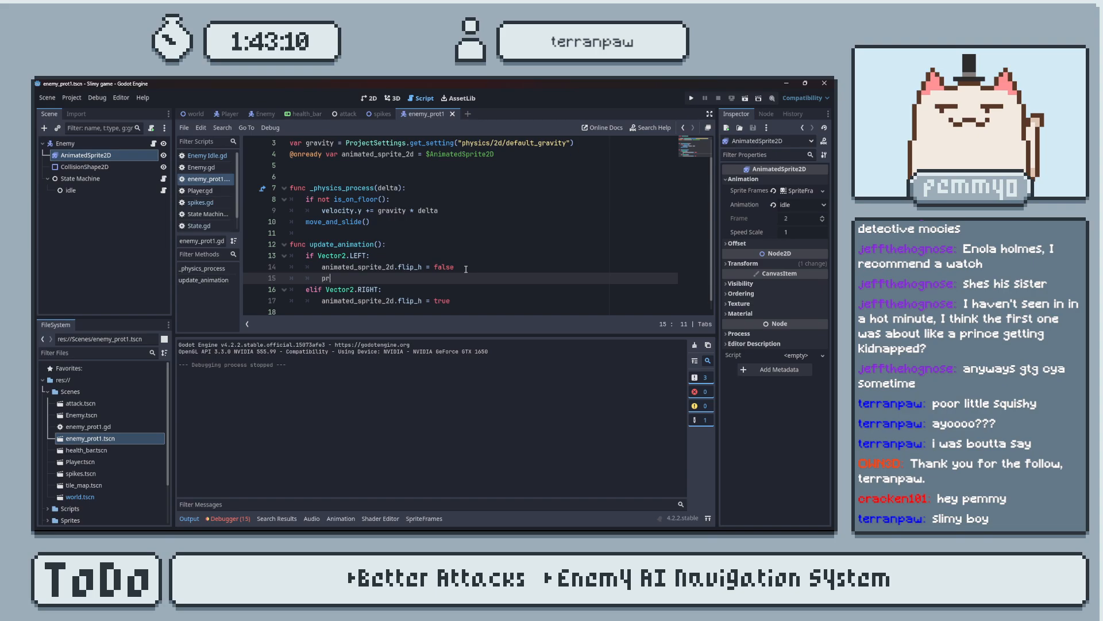
key(BackSpace)
key(BackSpace)
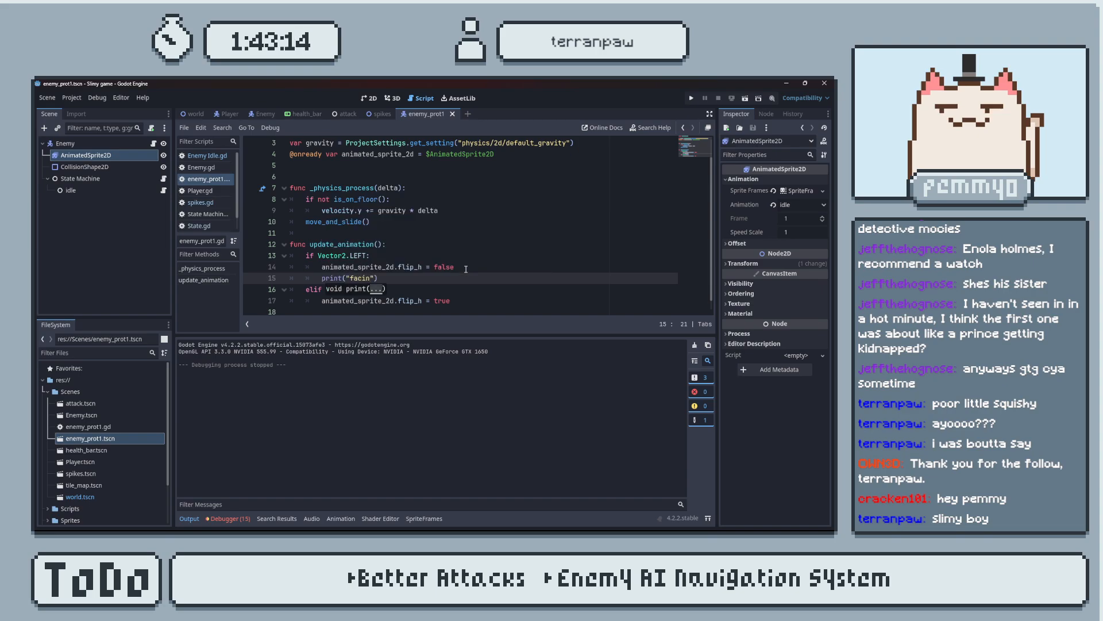
text(g left)
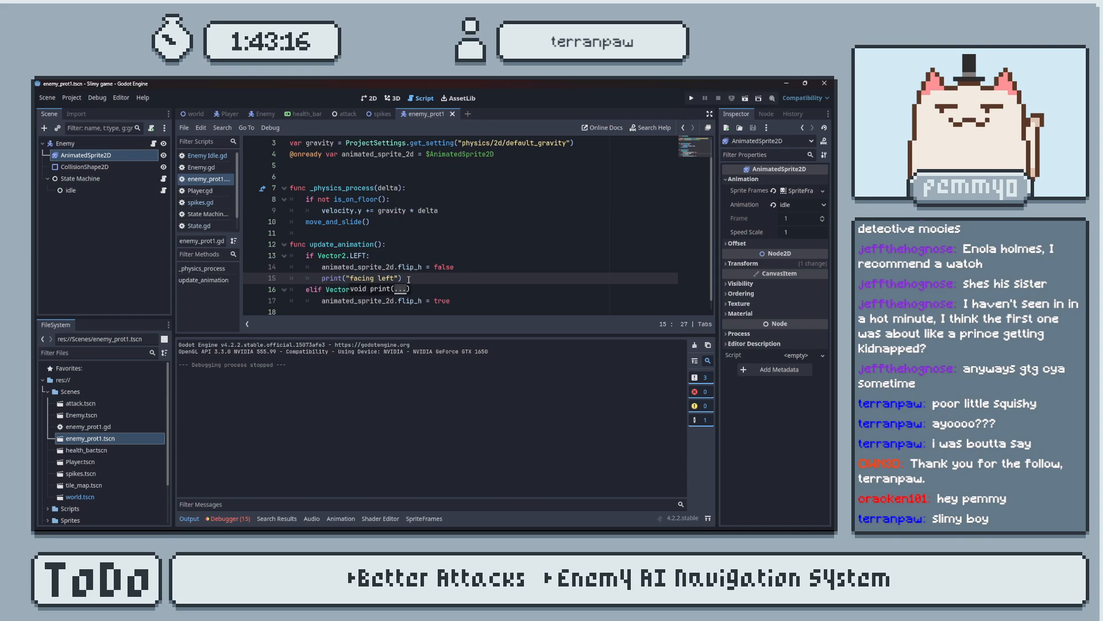
Copy the print line below flip_h = true in the elif branch and change its text to "facing right".
drag(403, 279, 322, 278)
key(ctrl+c)
click(463, 306)
key(Return)
key(ctrl+v)
double_click(386, 289)
text(right)
Run the game to check whether the facing messages are printed, and close it.
click(485, 254)
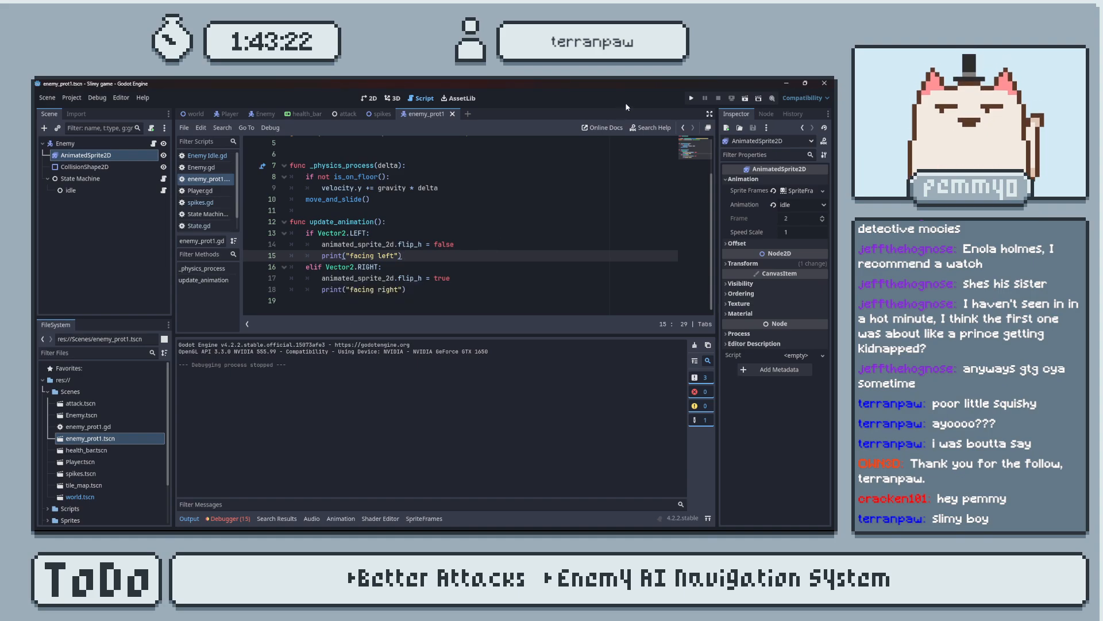
click(692, 98)
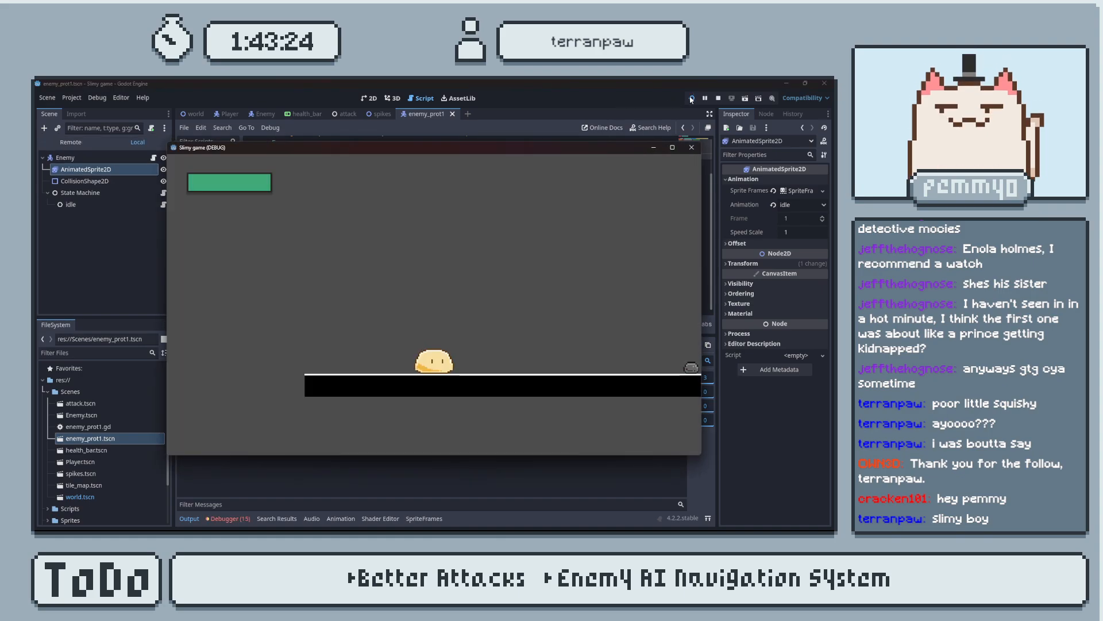
click(691, 147)
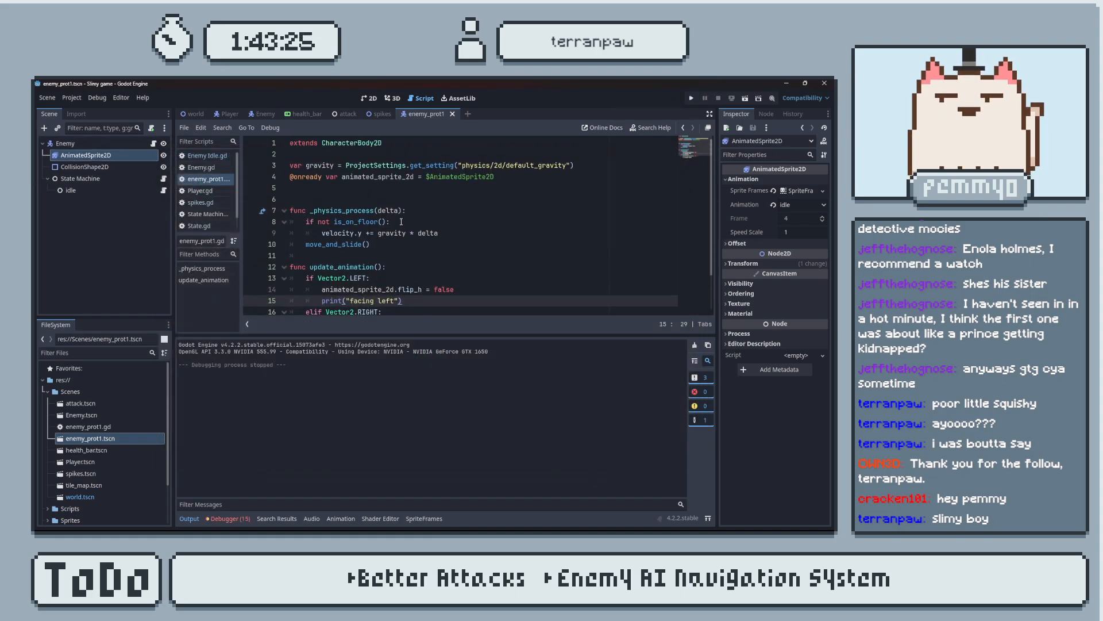
Add an update_animation() call below move_and_slide() in _physics_process(), and run the game.
click(389, 267)
click(393, 248)
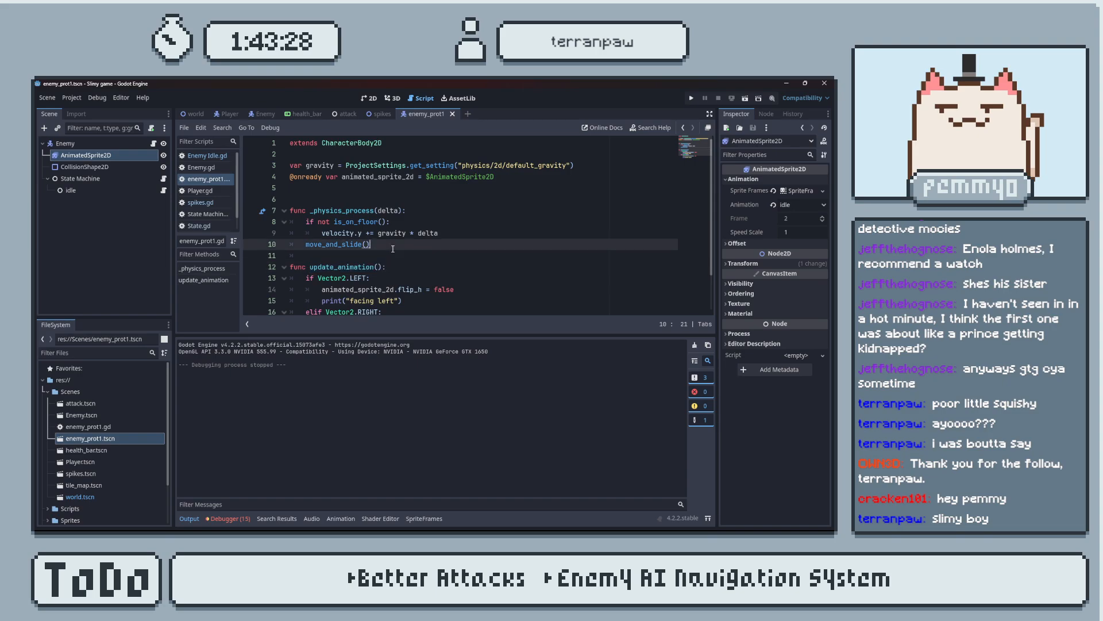
key(Return)
text(update_animation():)
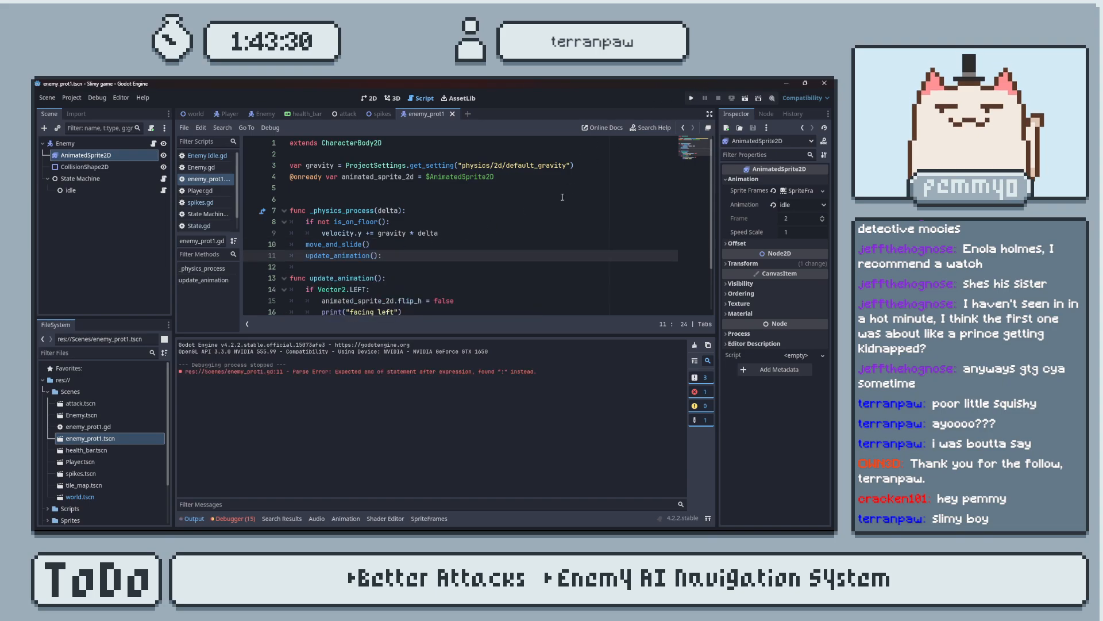
click(692, 98)
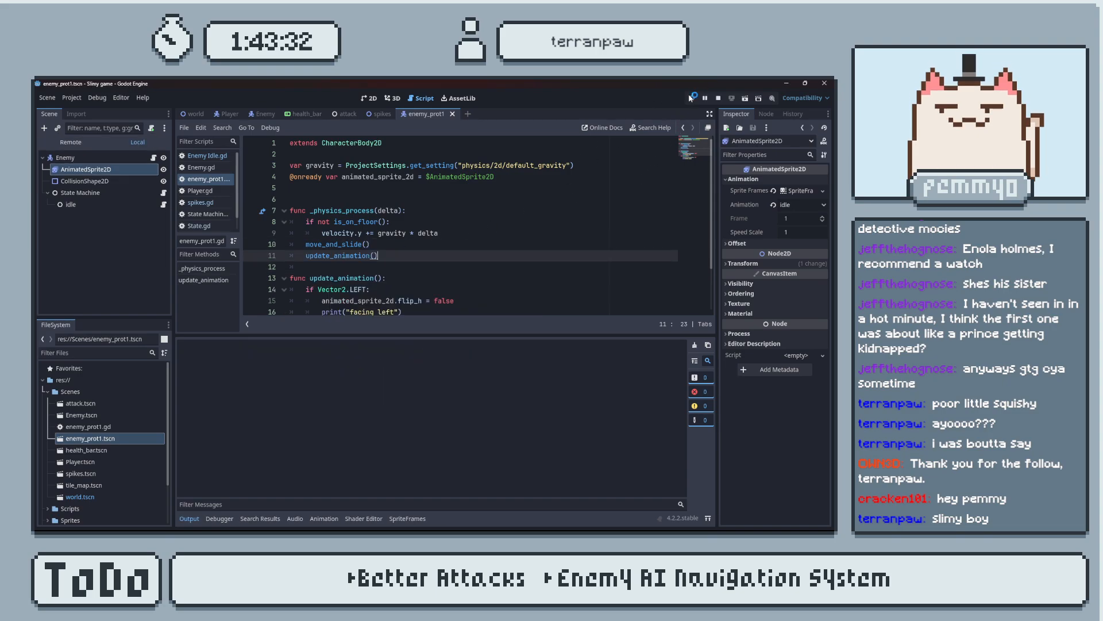
Move the player in both directions in the running game to check the enemy's facing messages, and close the game.
key(d)
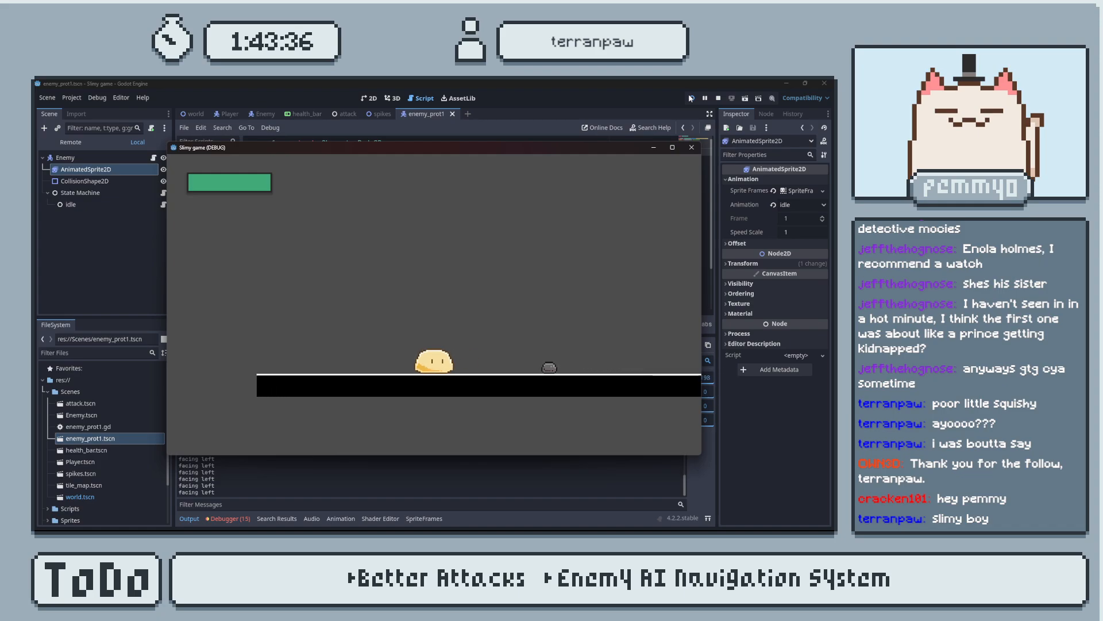
key(a)
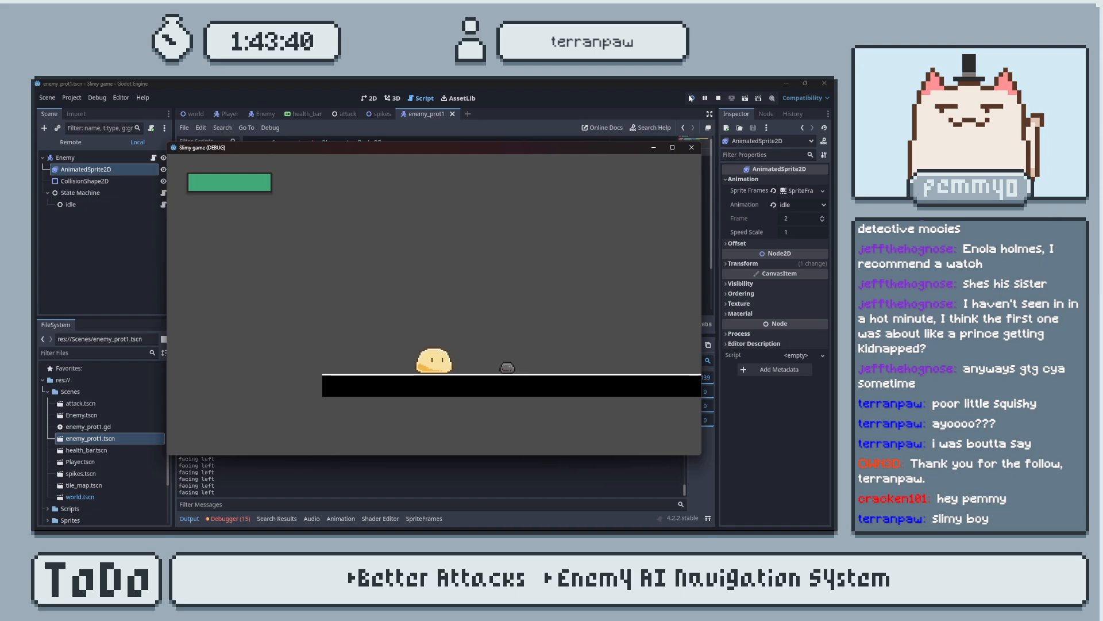
key(a)
key(d)
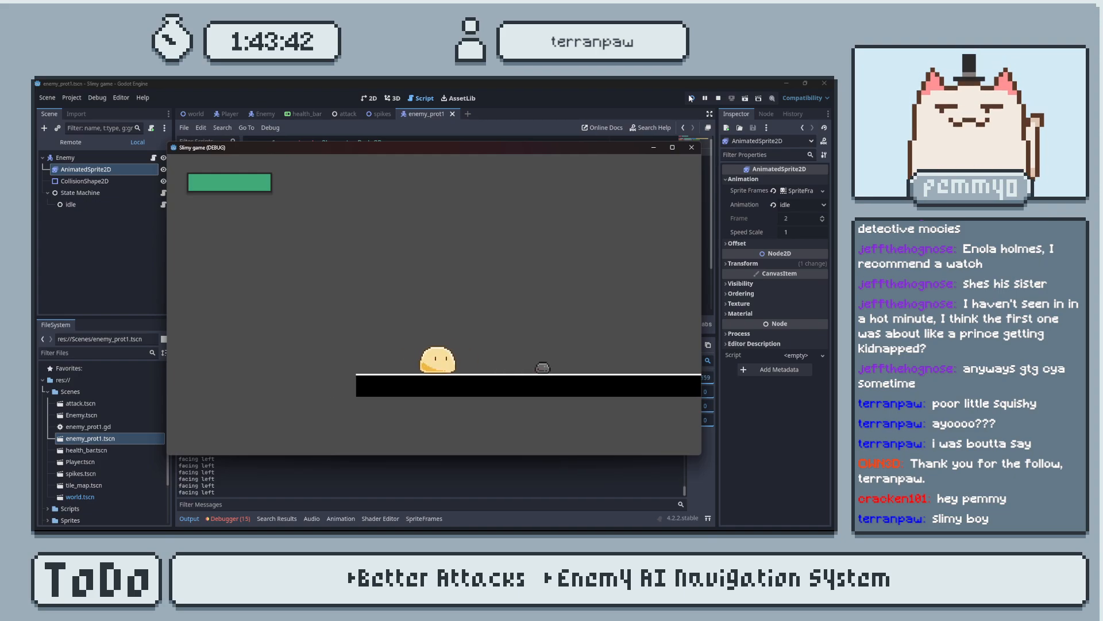
click(691, 147)
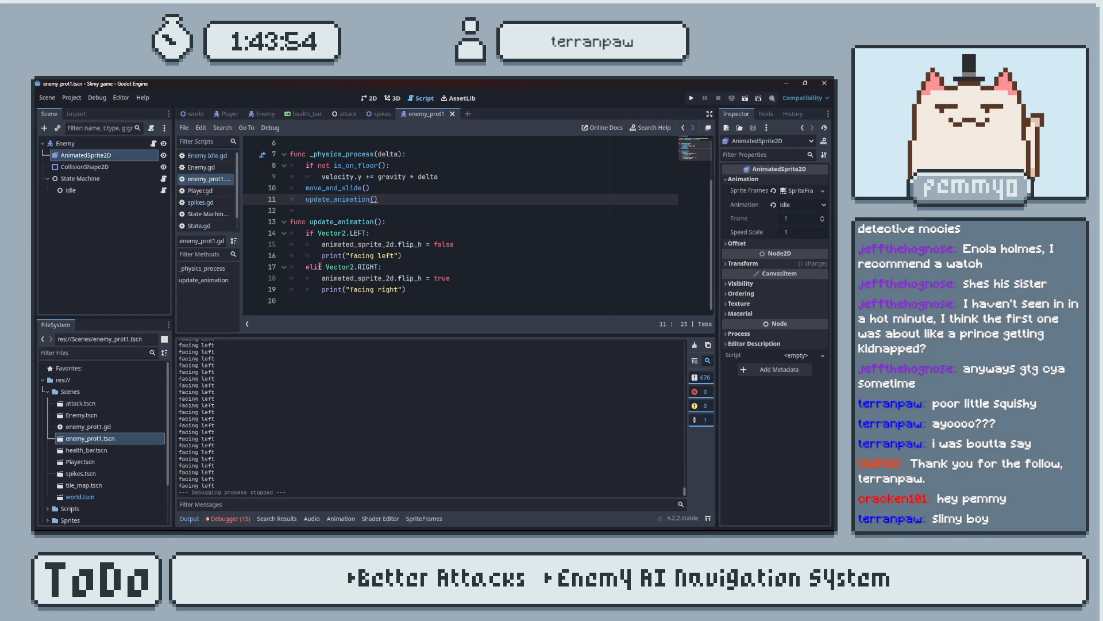
Try changing the elif Vector2.RIGHT check to a separate if, and test it by running and closing the game.
click(315, 267)
key(BackSpace)
key(BackSpace)
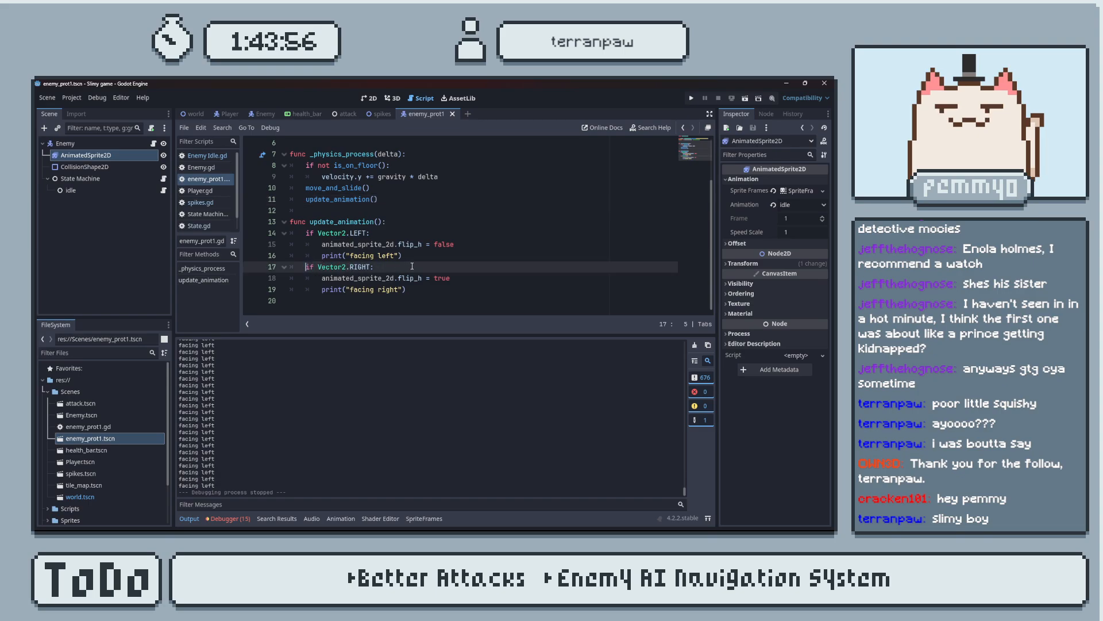
click(692, 98)
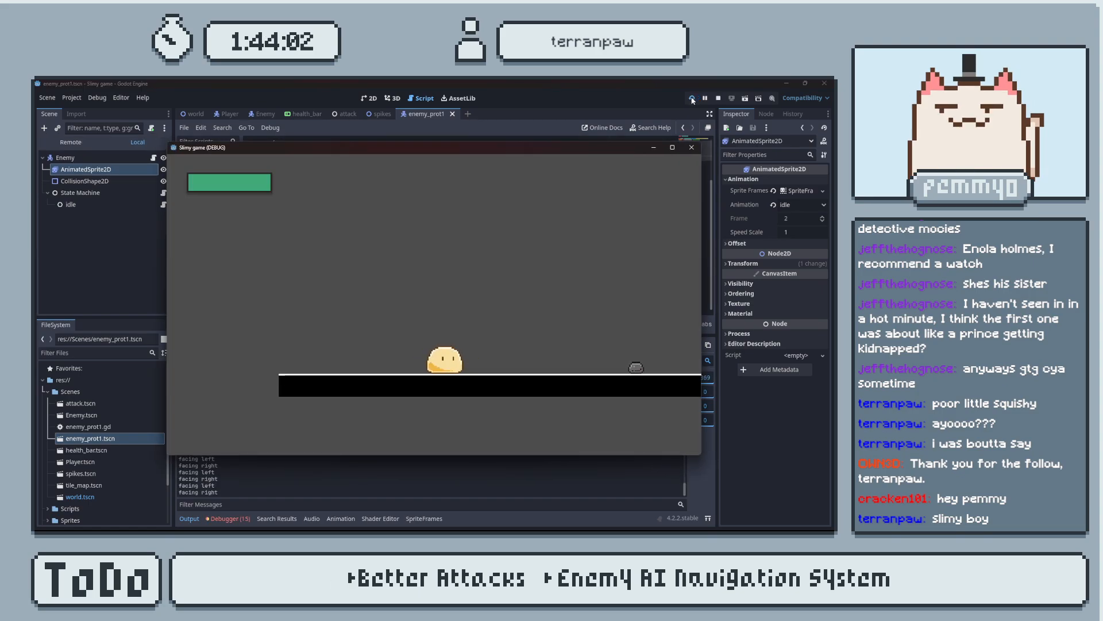
click(692, 147)
Check the direction-variable example in the Godot forum post in the browser, and return to the script in Godot.
click(433, 263)
key(alt+Tab)
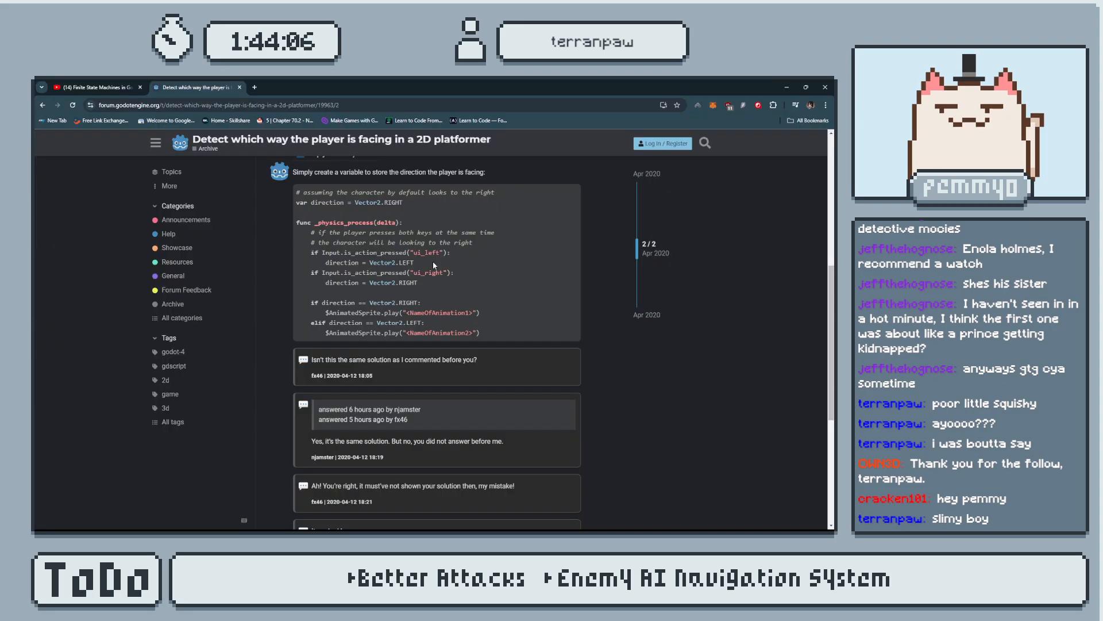
key(alt+Tab)
key(alt+Tab)
key(alt+Tab)
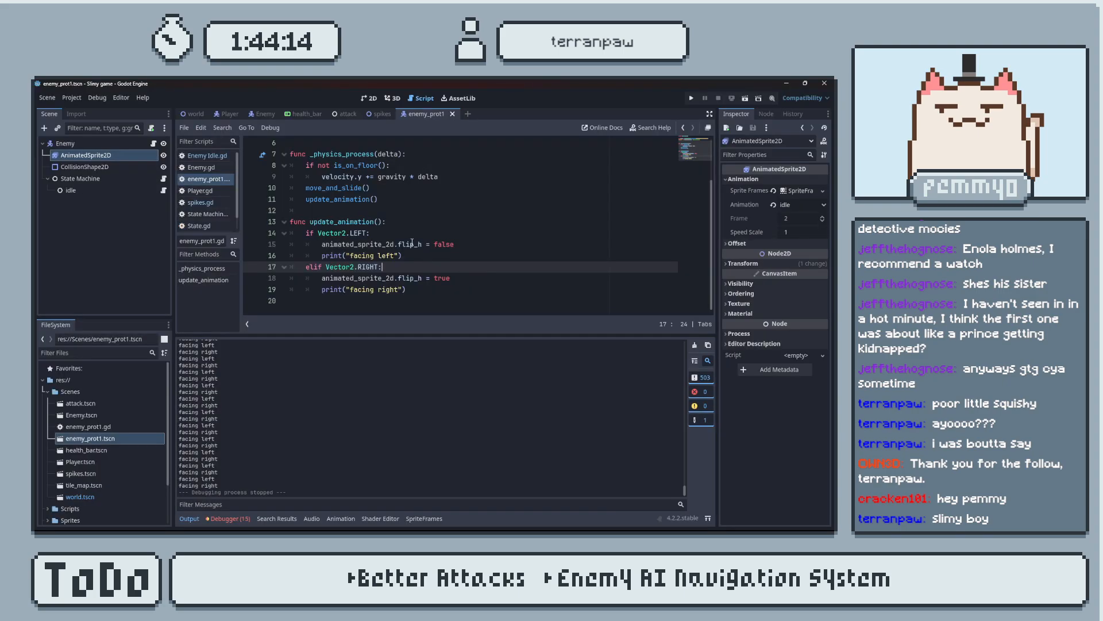
Replace the Vector2.LEFT condition in update_animation() with velocity.x > 0, correcting the spelling of velocity.
drag(369, 232, 319, 231)
text(veloci)
text(y.x .:)
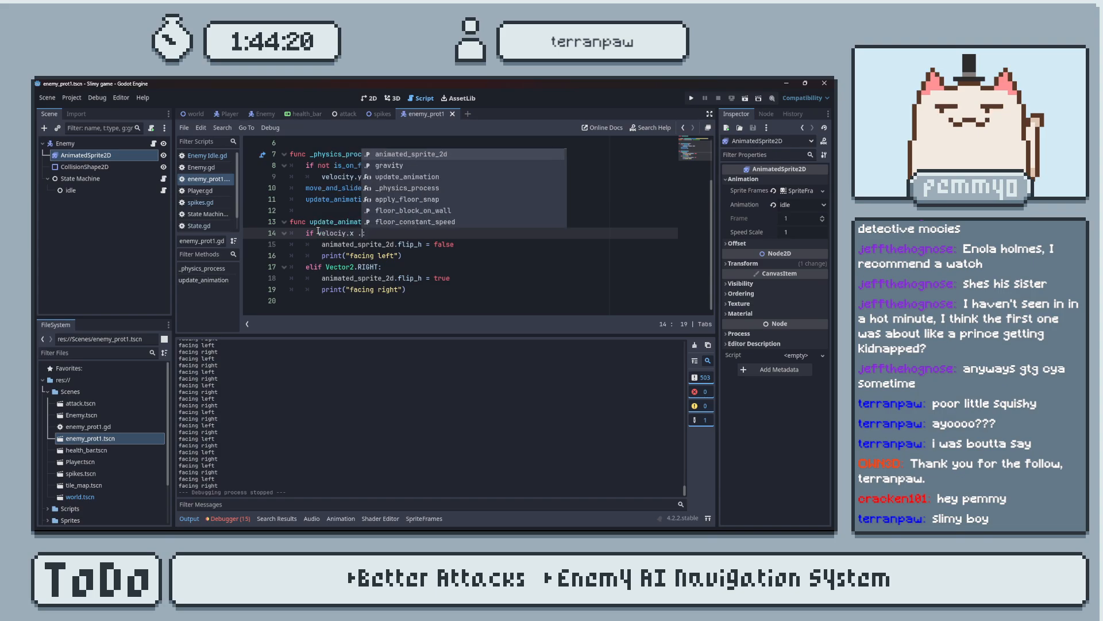
key(BackSpace)
text(> 0)
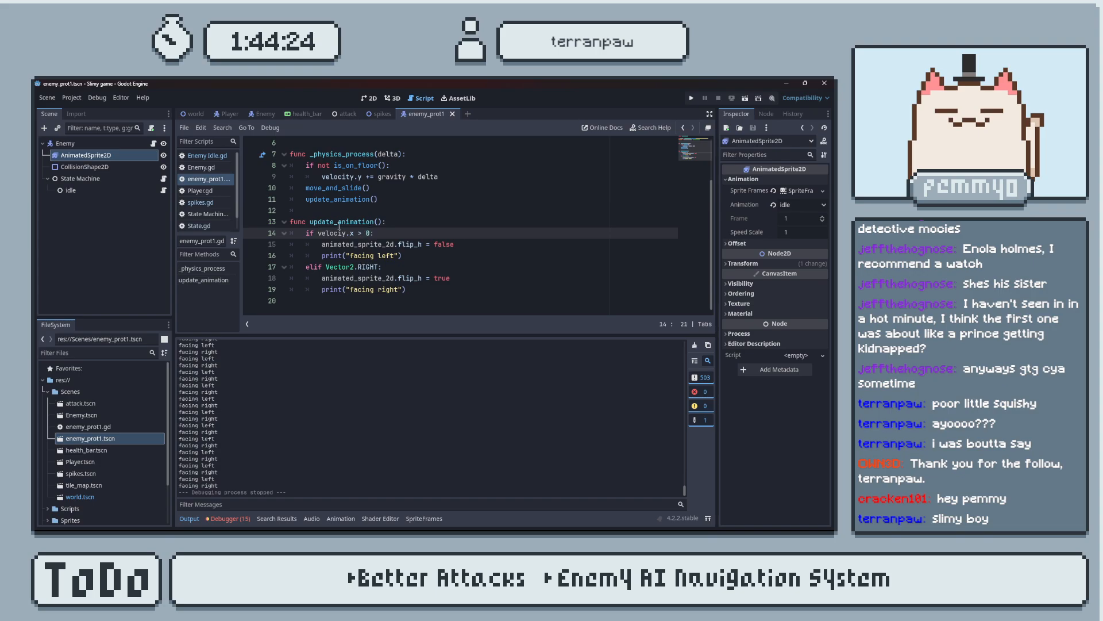
click(318, 233)
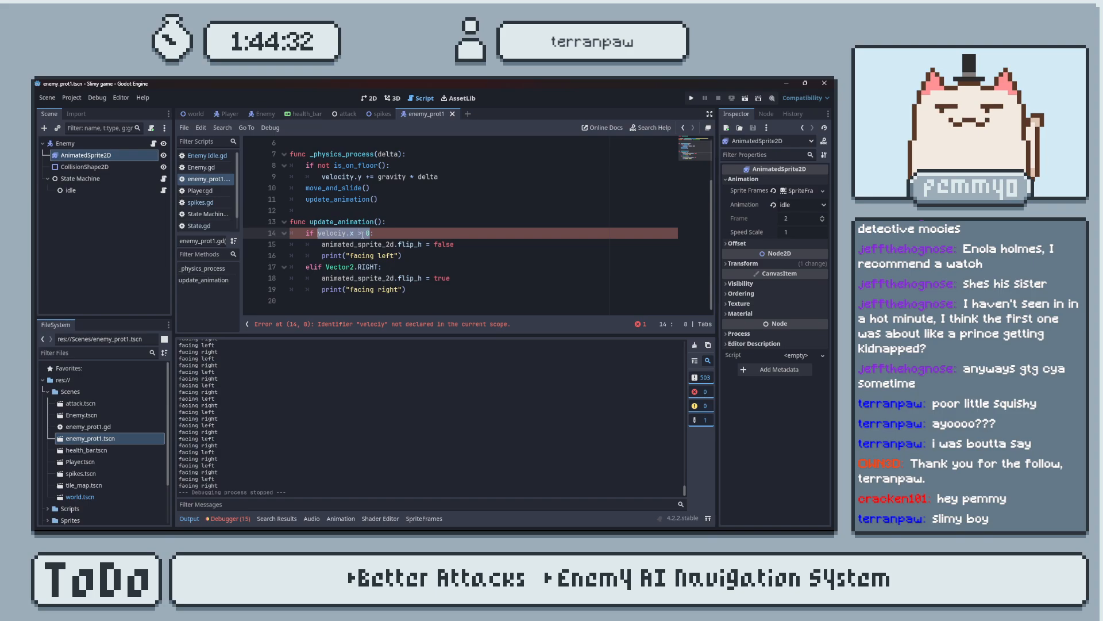
click(363, 232)
click(347, 233)
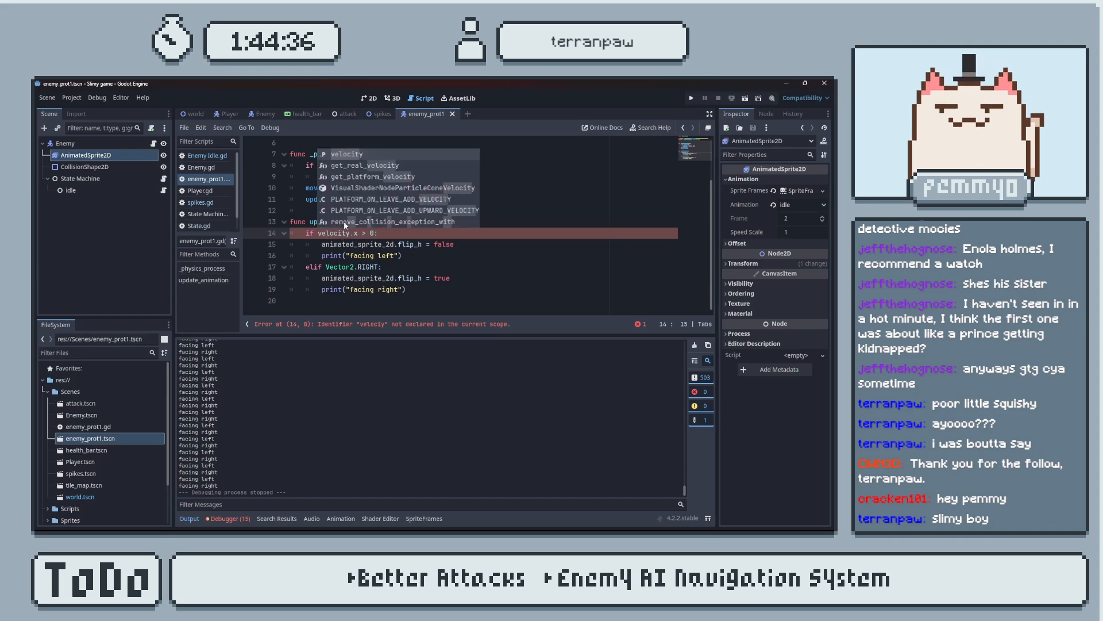
Copy the velocity check over the elif's Vector2.RIGHT, change it to velocity.x < 0, and run the game to test it.
drag(314, 234, 373, 233)
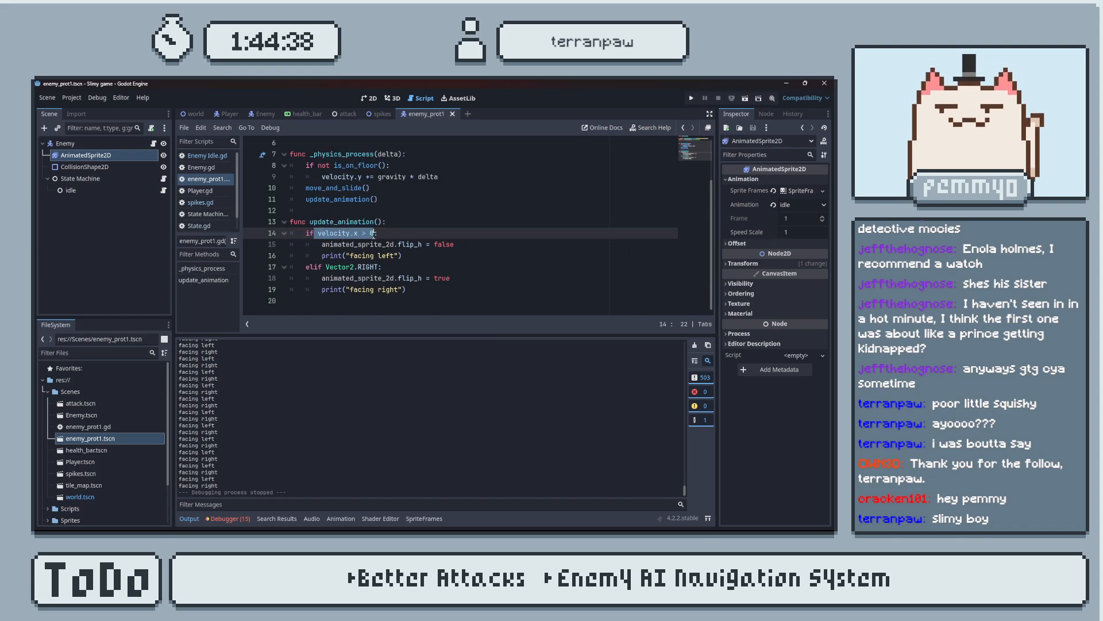
key(ctrl+c)
drag(325, 267, 375, 267)
key(ctrl+v)
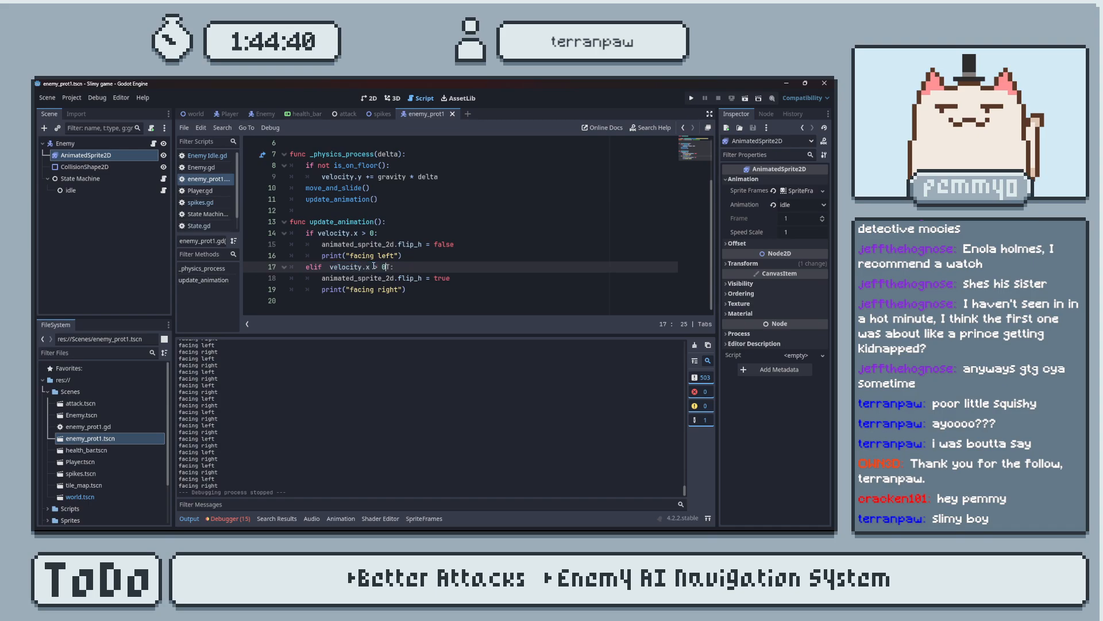
key(Delete)
click(331, 267)
key(BackSpace)
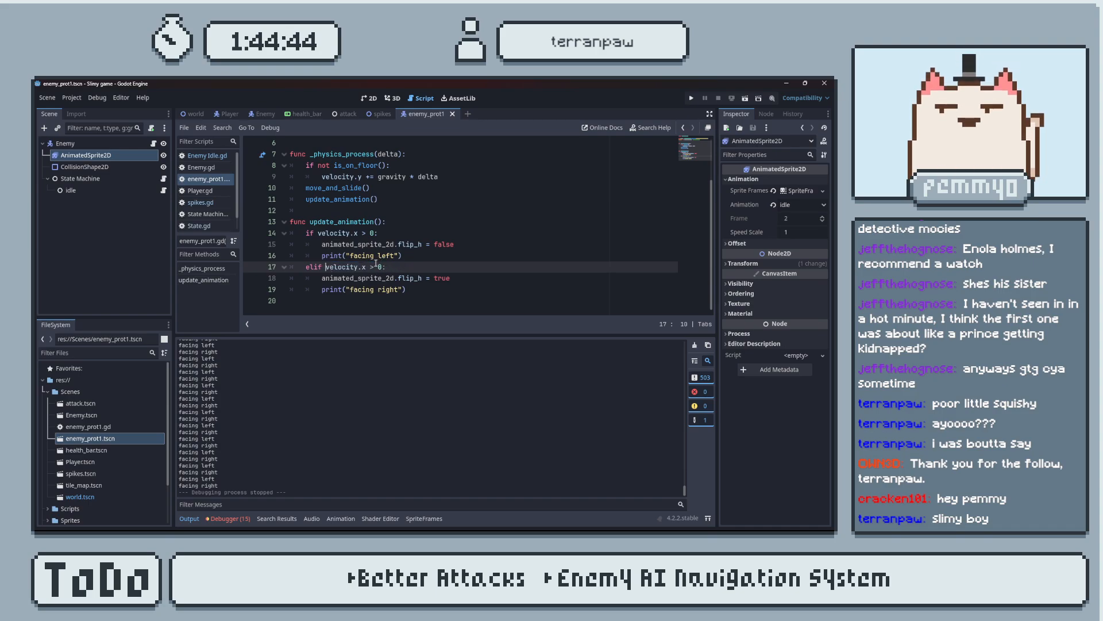
key(BackSpace)
text(<)
click(691, 98)
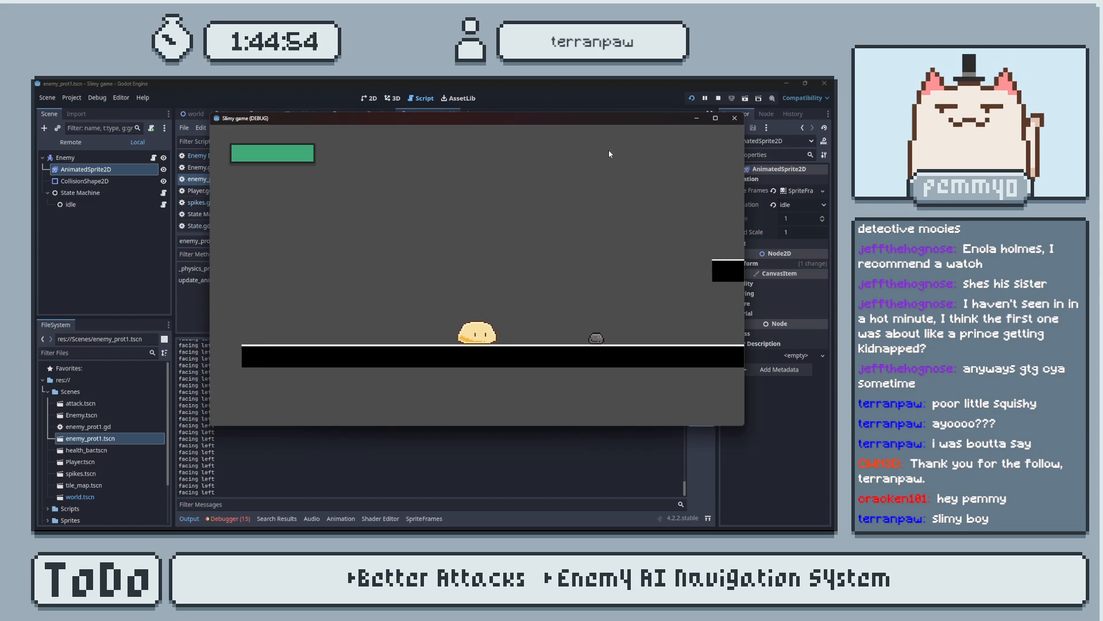
click(735, 118)
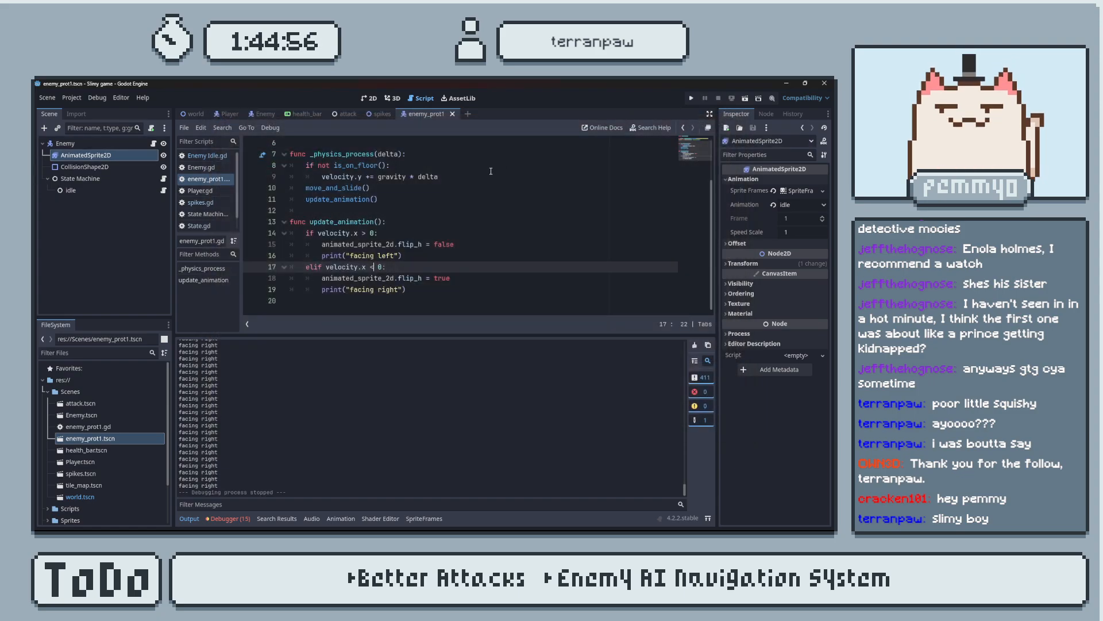
double_click(450, 245)
text(true)
double_click(443, 278)
text(fals)
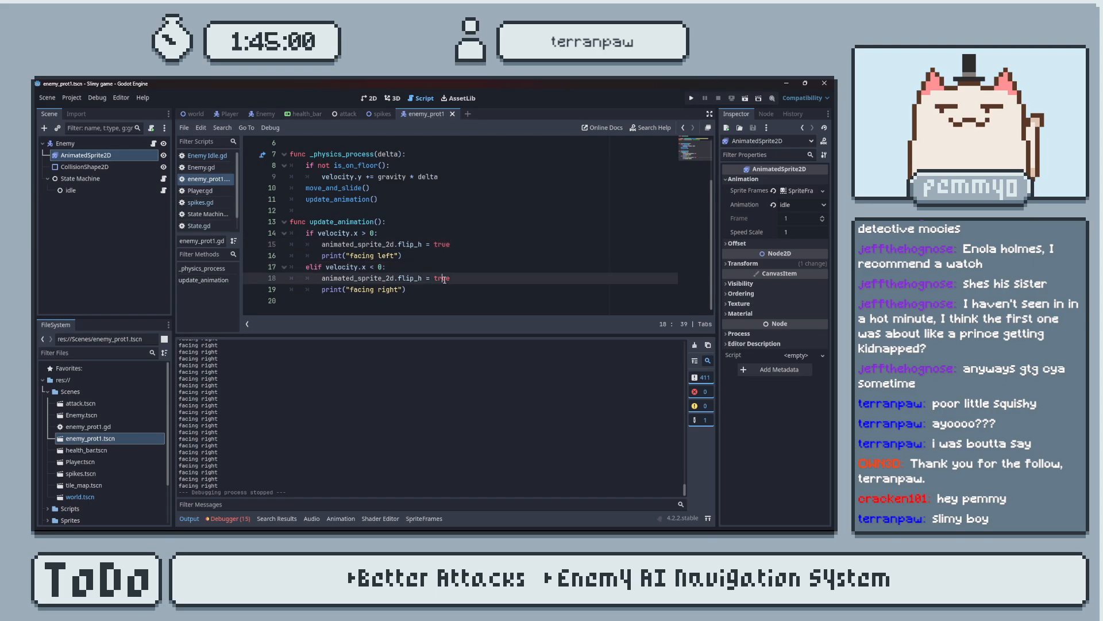
text(e)
key(ctrl+z)
key(ctrl+z)
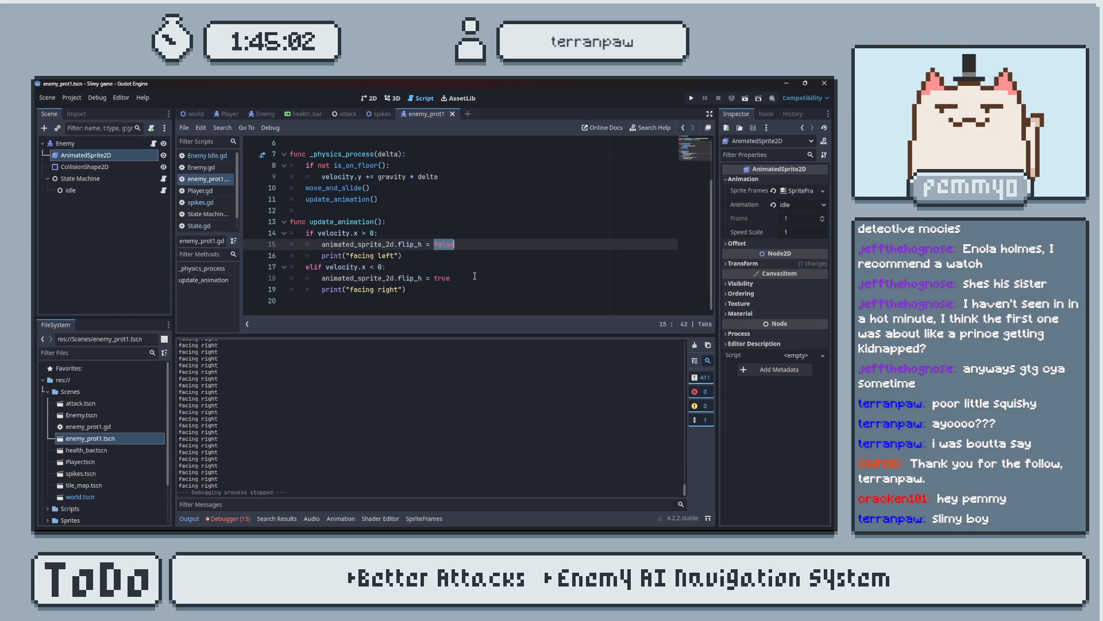
Swap the comparison signs so the if condition is velocity.x < 0 and the elif condition is velocity.x > 0.
key(ctrl+z)
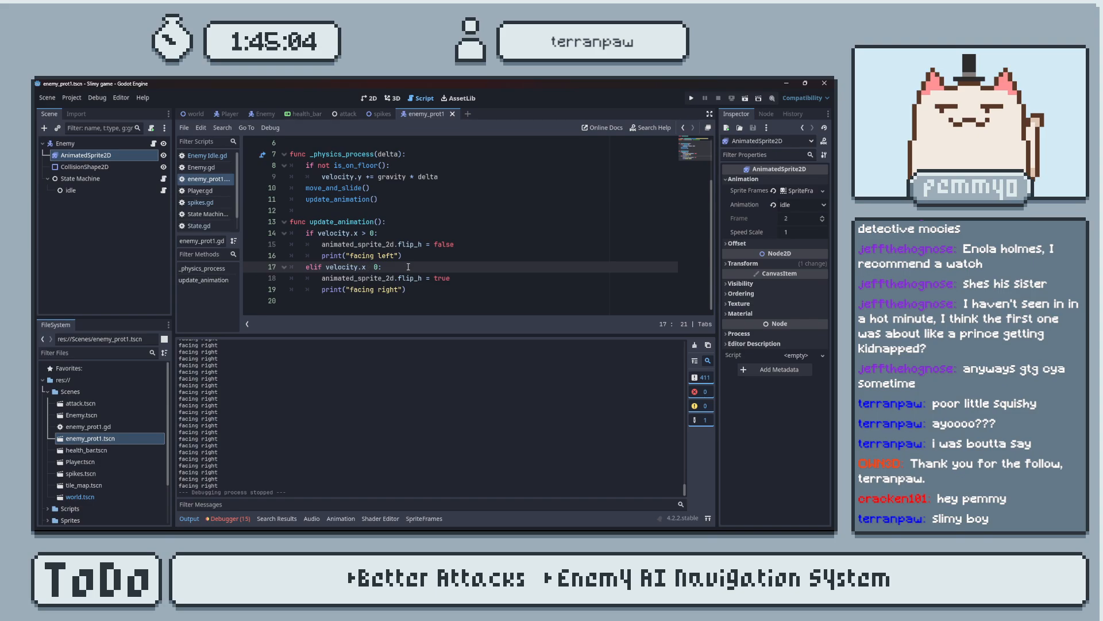
text(>)
click(369, 234)
key(BackSpace)
text(<)
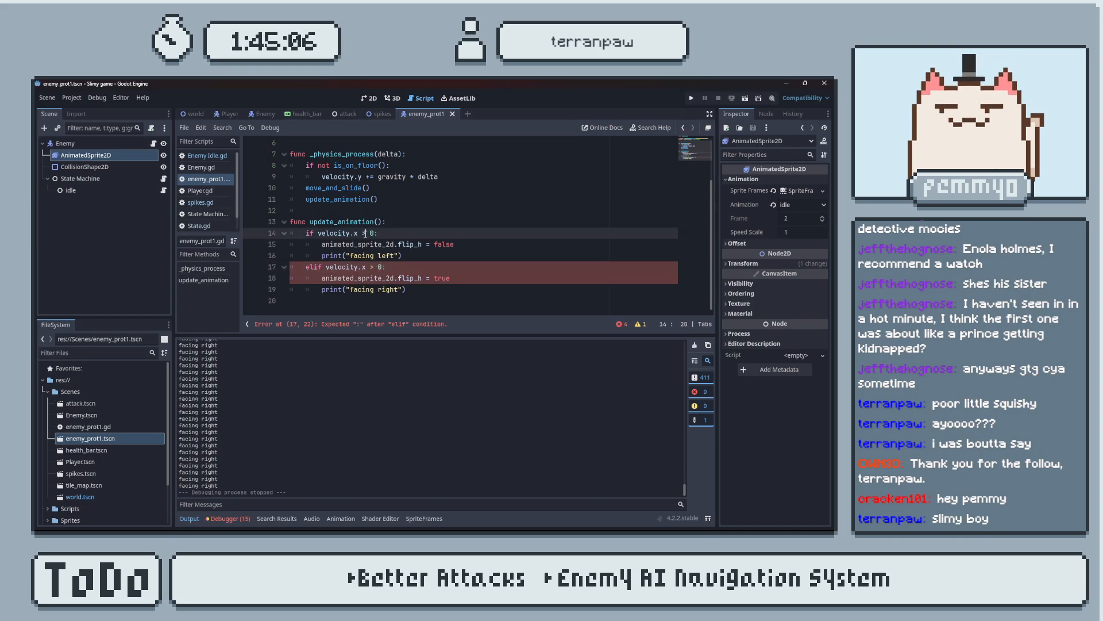
Run the game, move the player towards the enemy to check its sprite flipping, and close the game.
click(690, 99)
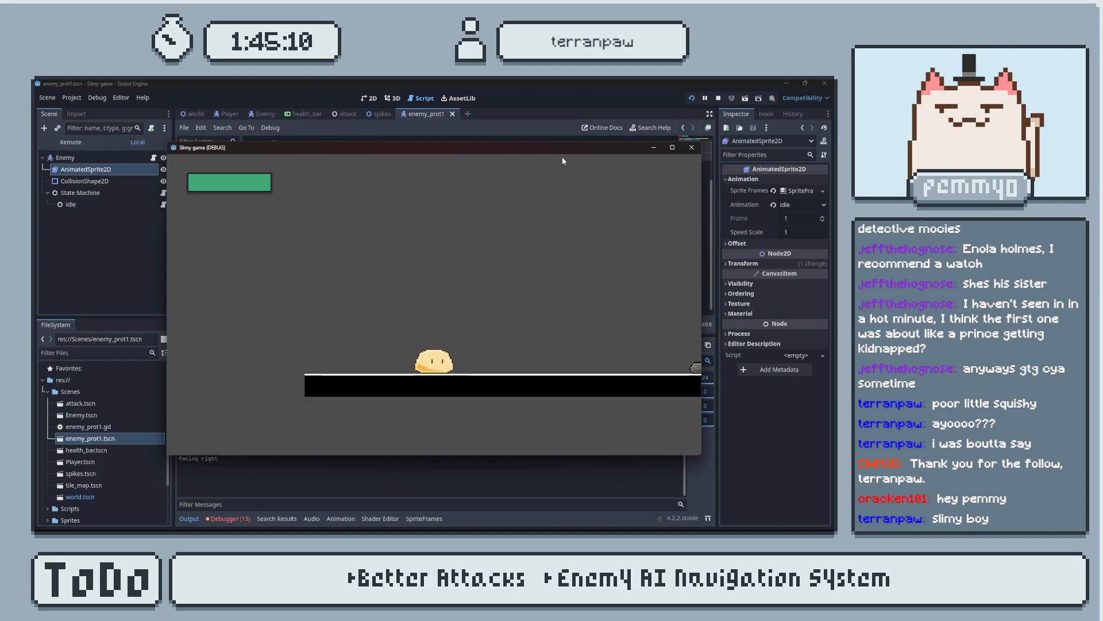
key(d)
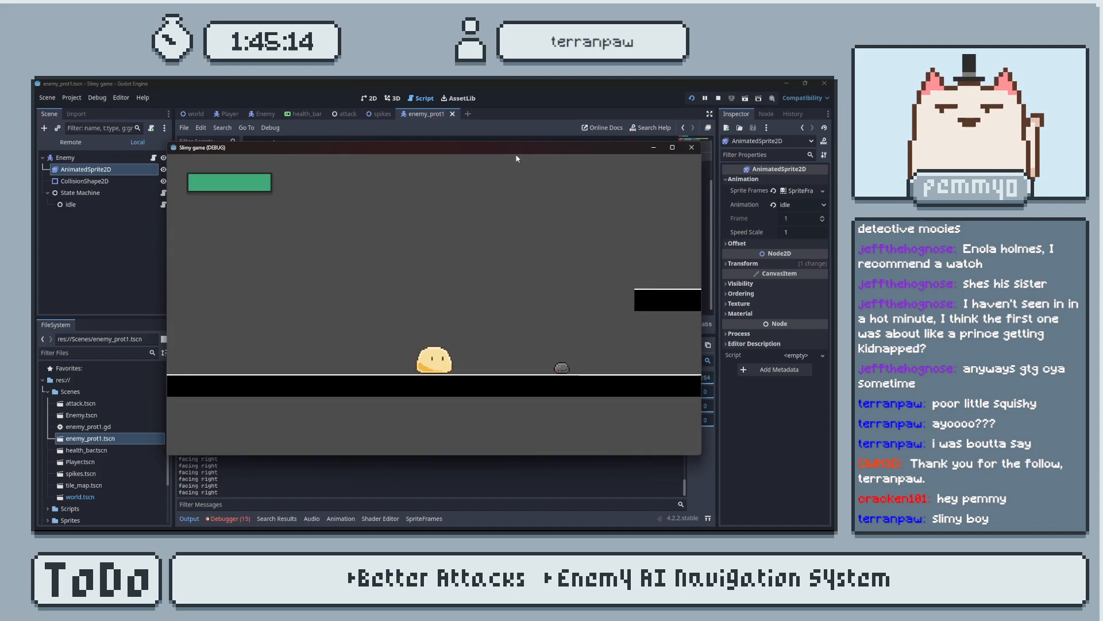
click(691, 147)
Close the forum page in the browser, return to Godot, and hide the output log.
key(alt+Tab)
click(240, 87)
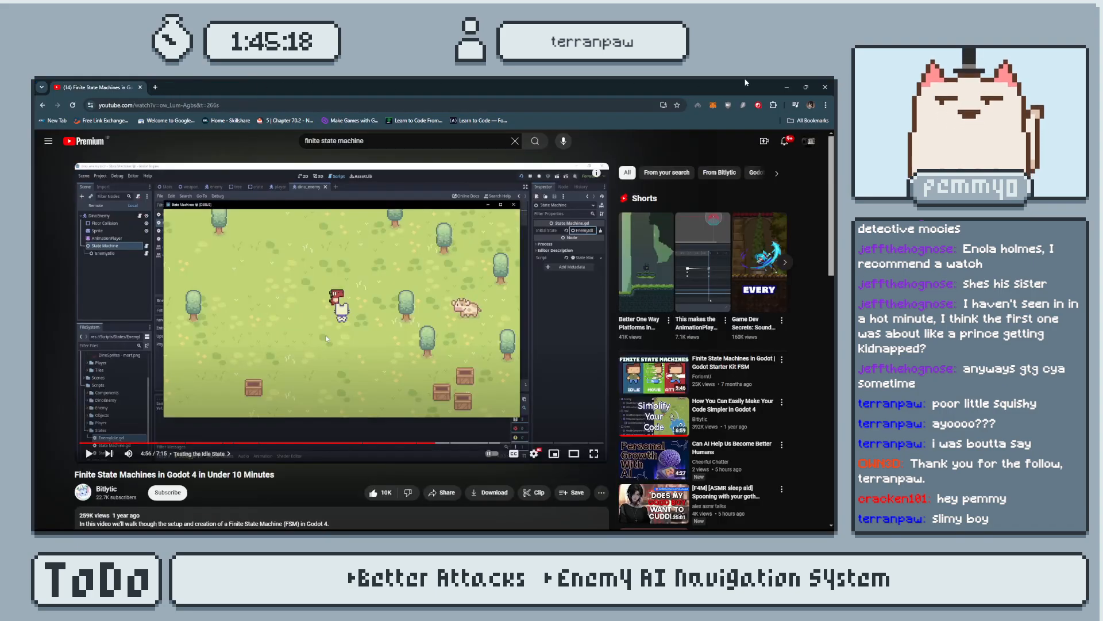
key(alt+Tab)
click(189, 519)
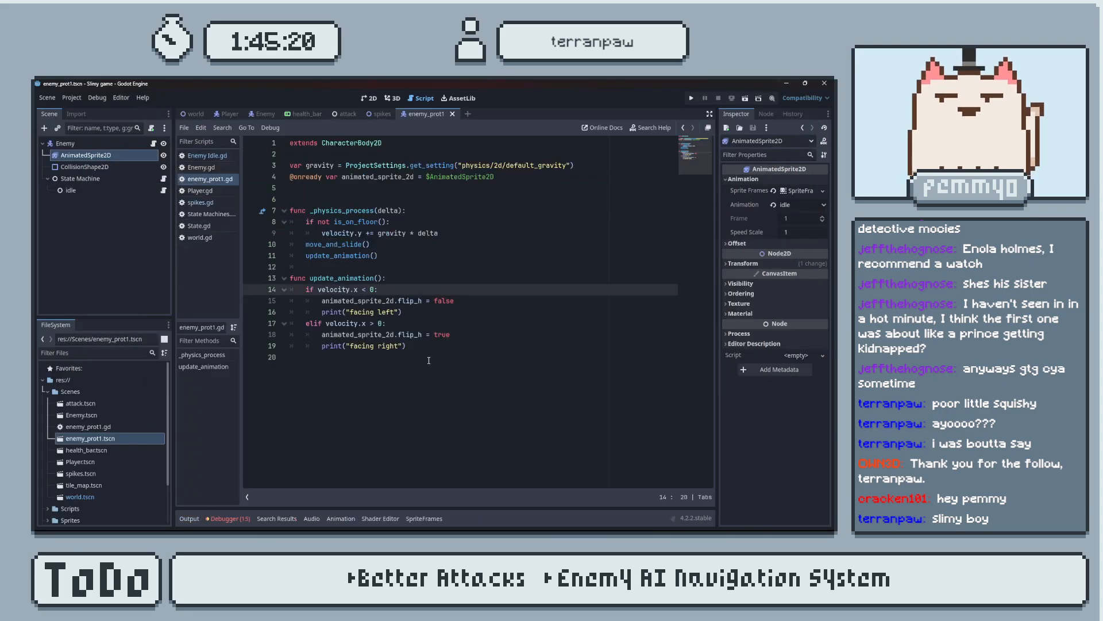
Open Enemy Idle.gd and declare var stop_time : float below the wander_time variable.
click(463, 346)
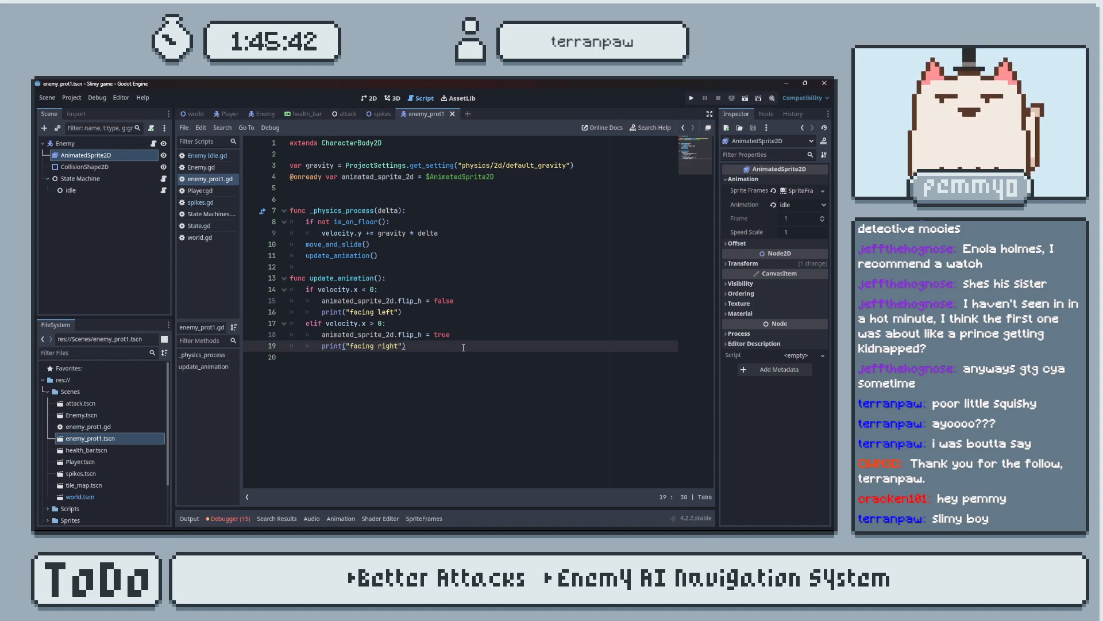
click(218, 194)
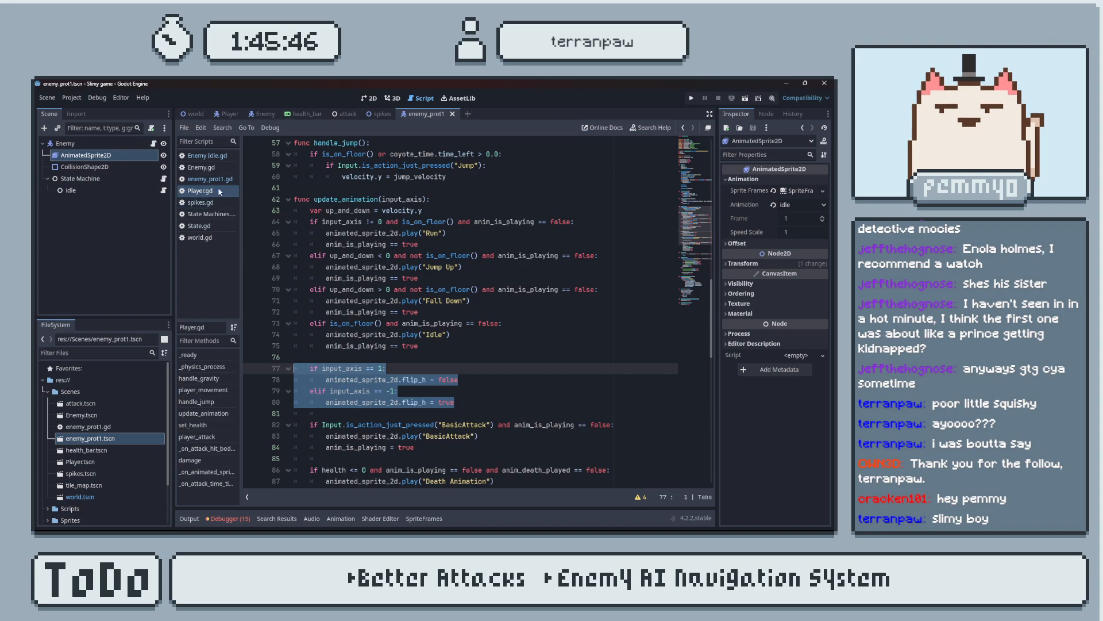
click(207, 155)
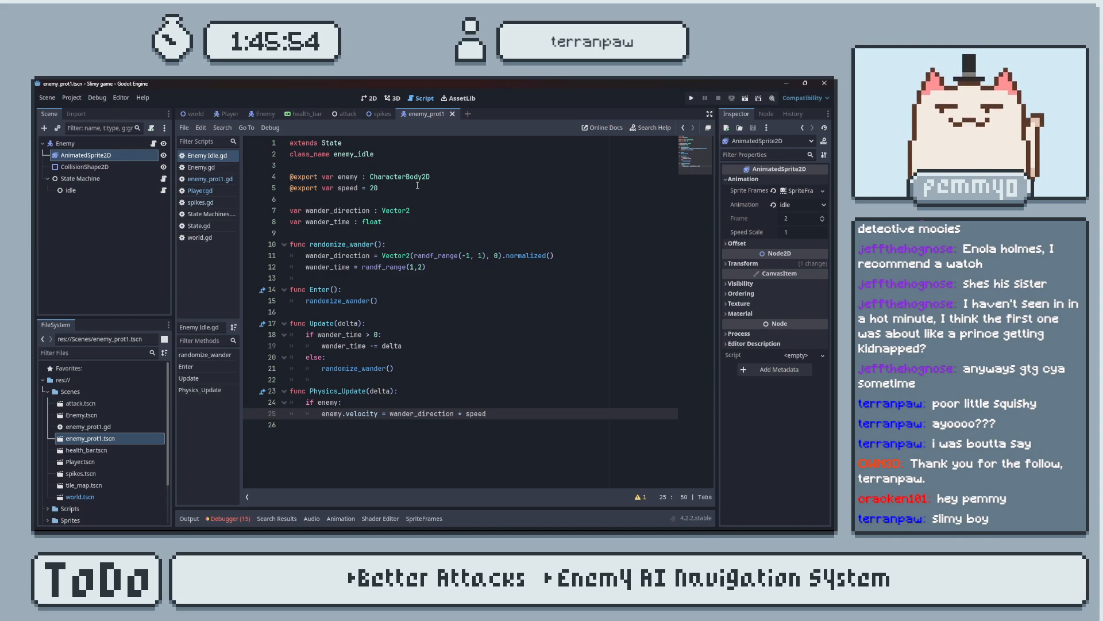
click(412, 221)
key(Return)
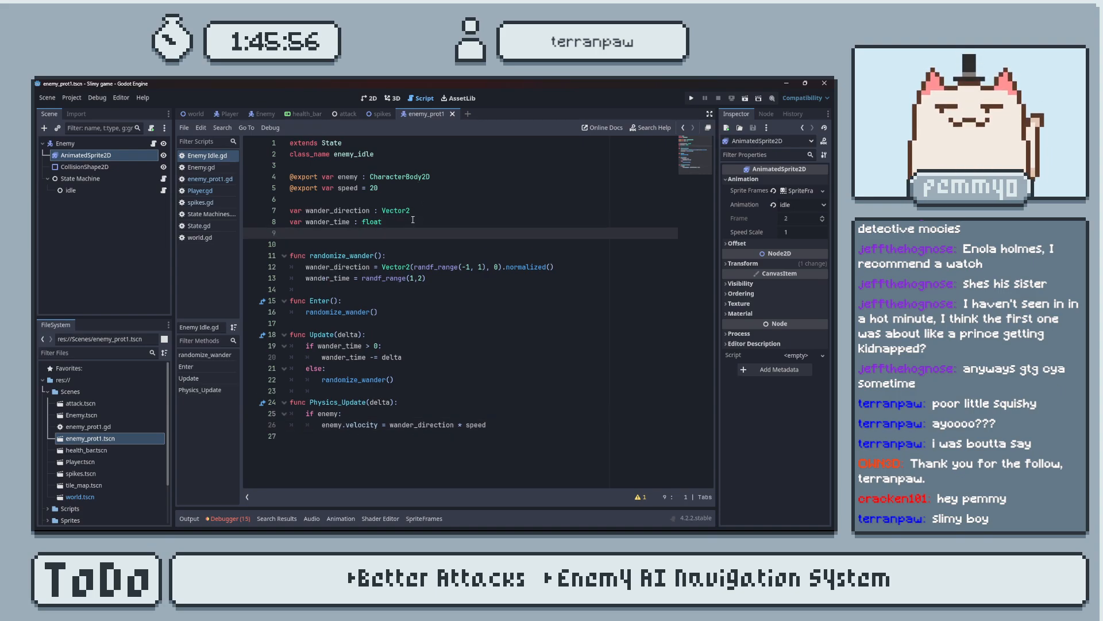
text(var stop_time : float)
click(486, 349)
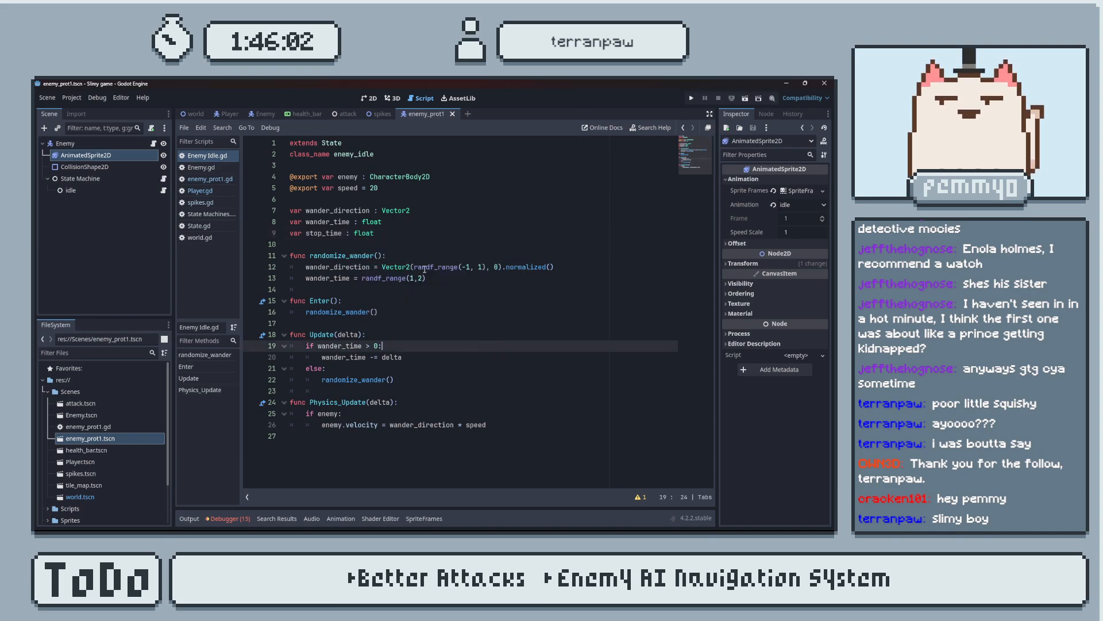
Add a new function time_to_stop() between randomize_wander() and Enter().
click(437, 277)
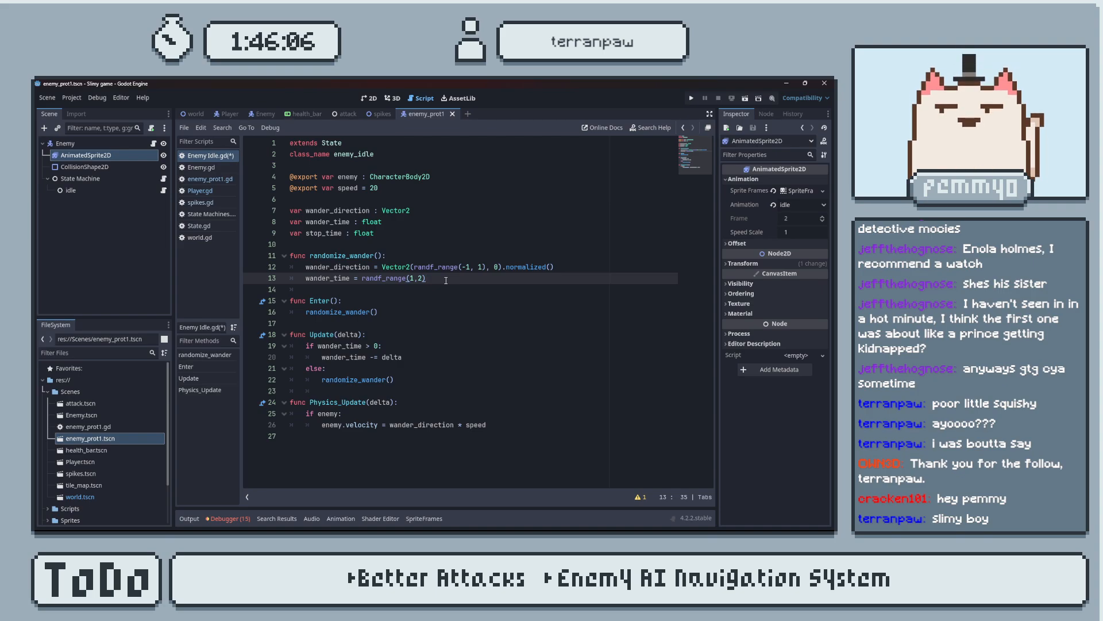
key(Return)
key(Return)
text(func )
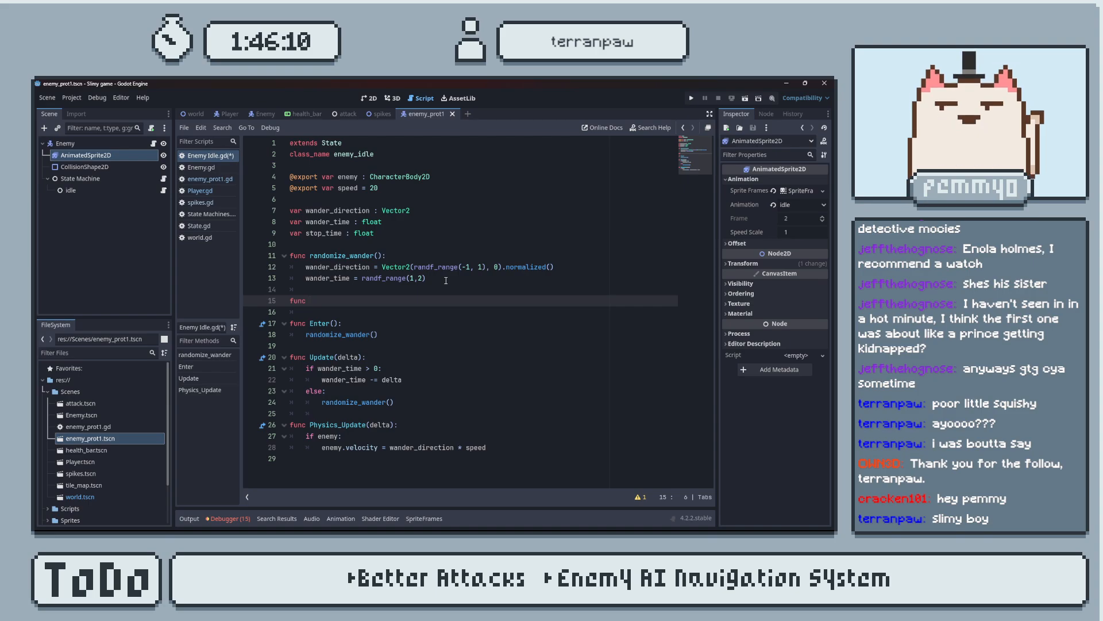
text(timtime_to)
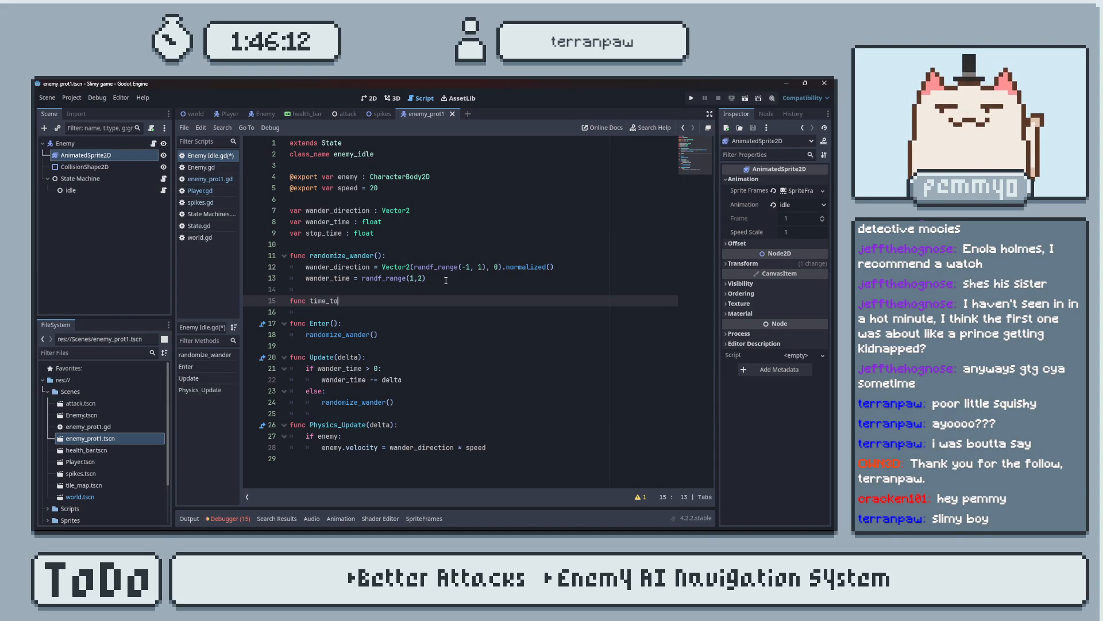
text(_stop():)
key(Return)
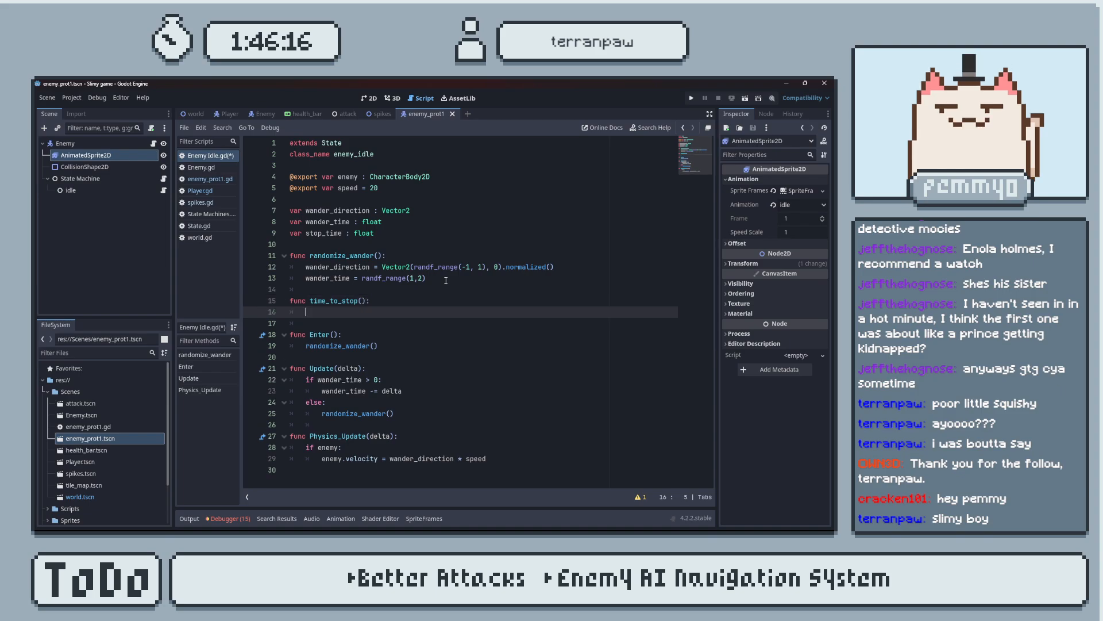
Copy the line wander_time = randf_range(1,2) into the body of time_to_stop().
drag(306, 232, 358, 234)
drag(421, 301, 305, 279)
key(ctrl+c)
key(Down)
key(Down)
key(Down)
key(ctrl+v)
Change the line in time_to_stop() to stop_time = randf_range(1,3) and save the script.
drag(308, 233, 347, 236)
key(ctrl+c)
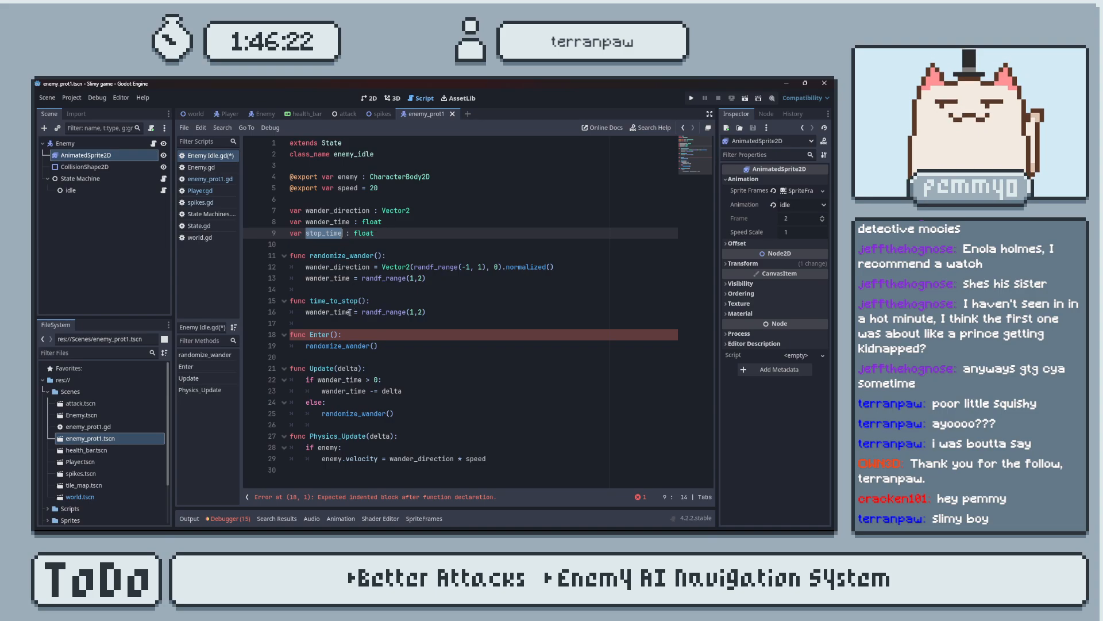
double_click(328, 312)
key(ctrl+v)
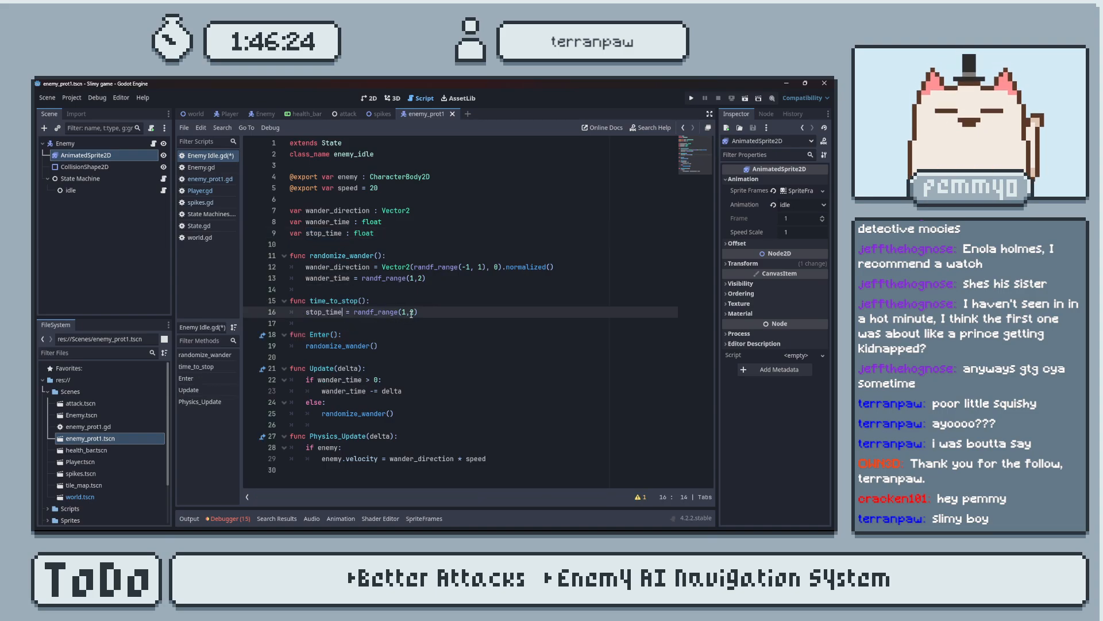
key(BackSpace)
text(3)
click(450, 310)
key(ctrl+s)
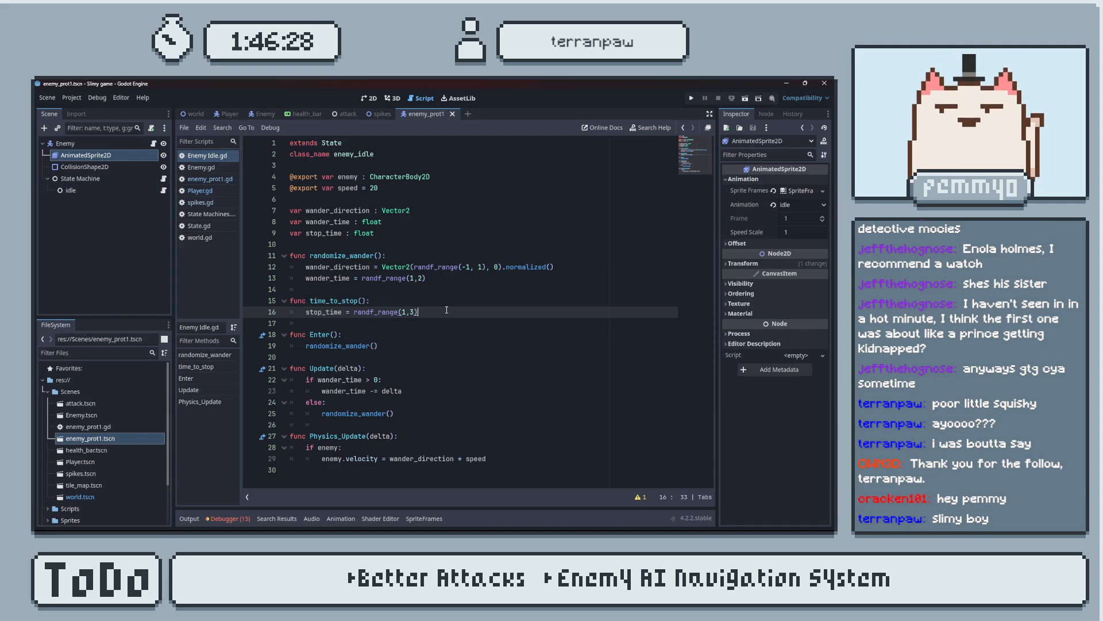
Try calling time_to_stop() at the end of randomize_wander(), and remove that line again.
drag(369, 300, 310, 300)
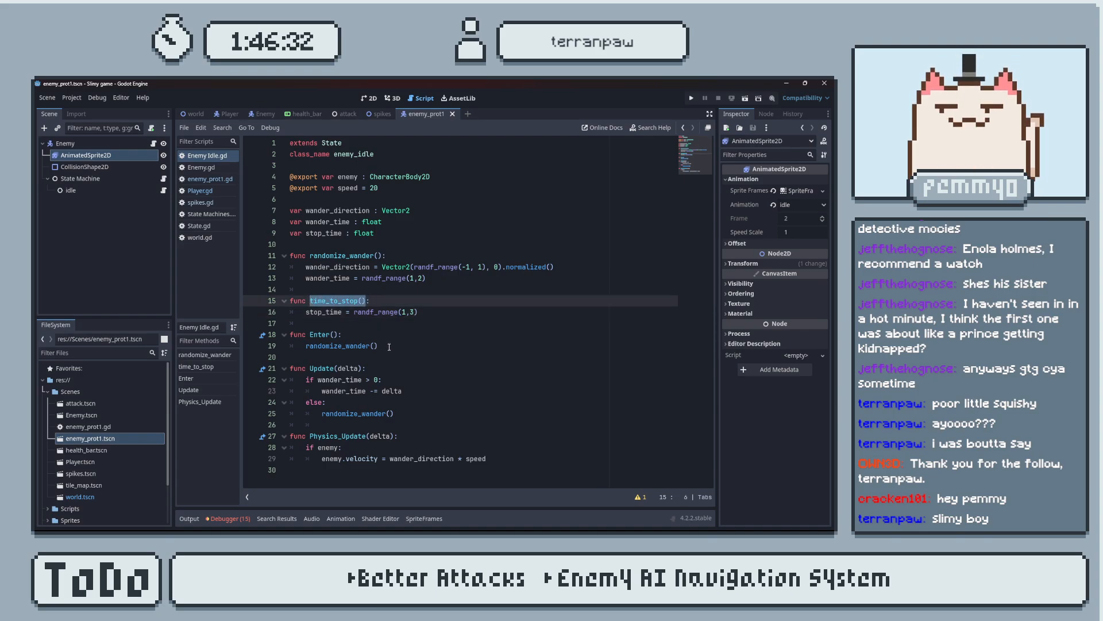
click(434, 284)
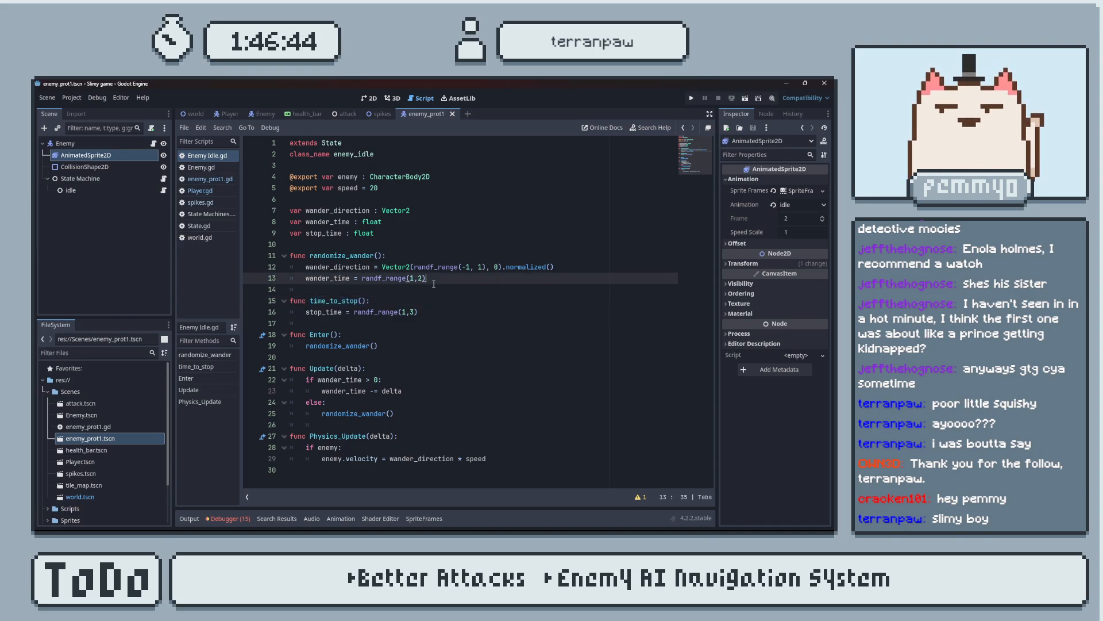
key(Return)
key(ctrl+v)
scroll(433, 284, down, 1)
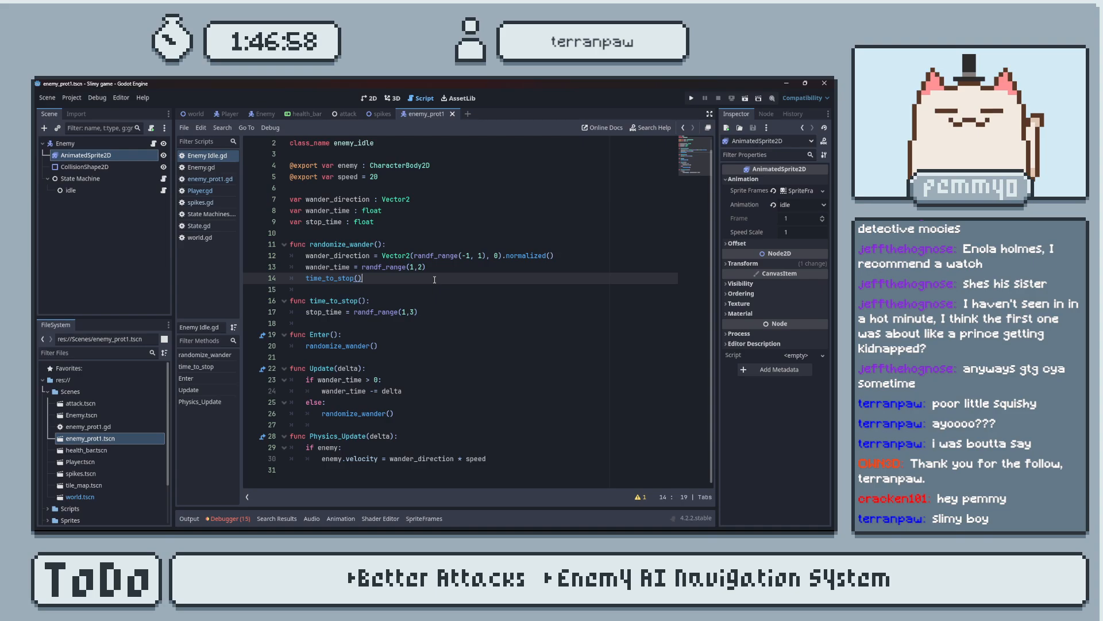
key(ctrl+shift+k)
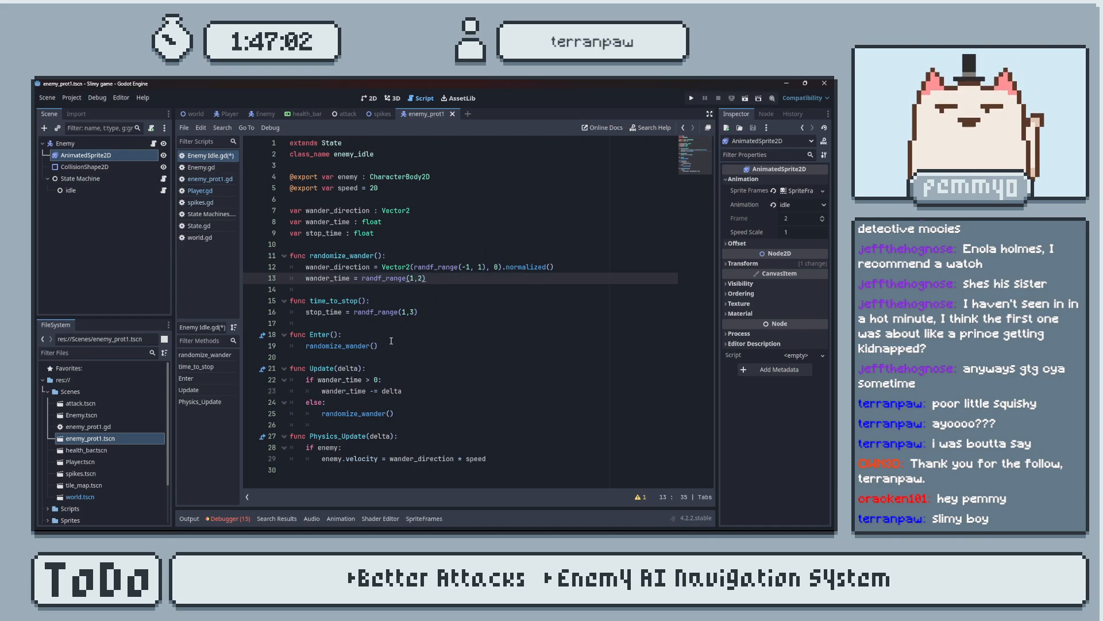
Duplicate the wander_time if/else block below itself in Update(delta), separated by a blank line and aligned to the same indentation.
drag(394, 413, 279, 384)
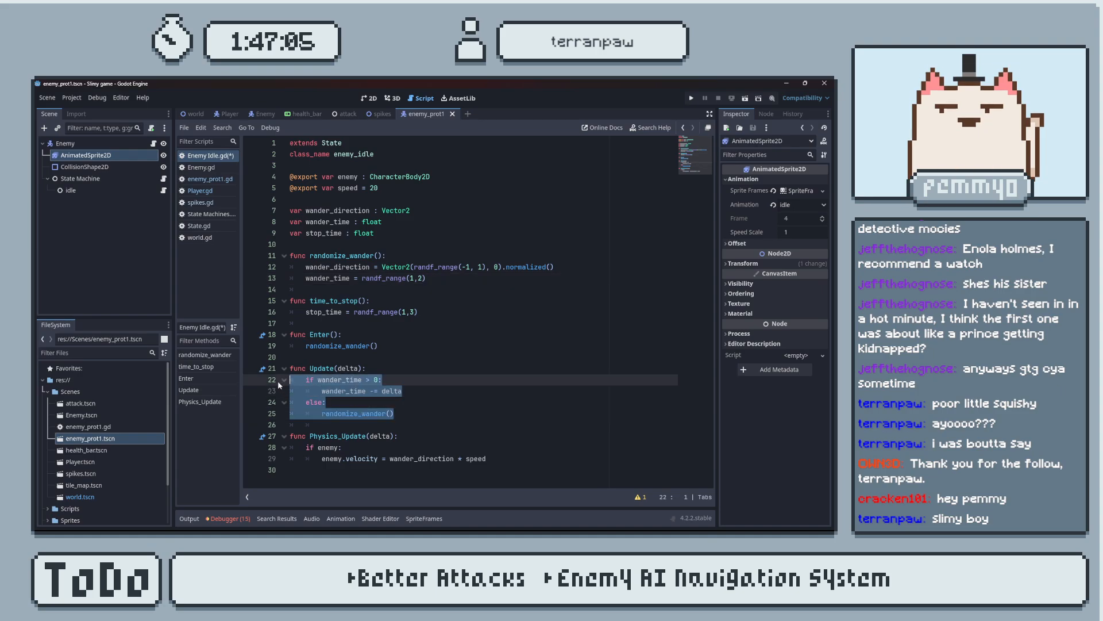
key(ctrl+c)
click(401, 414)
key(Return)
key(ctrl+v)
click(400, 414)
key(Return)
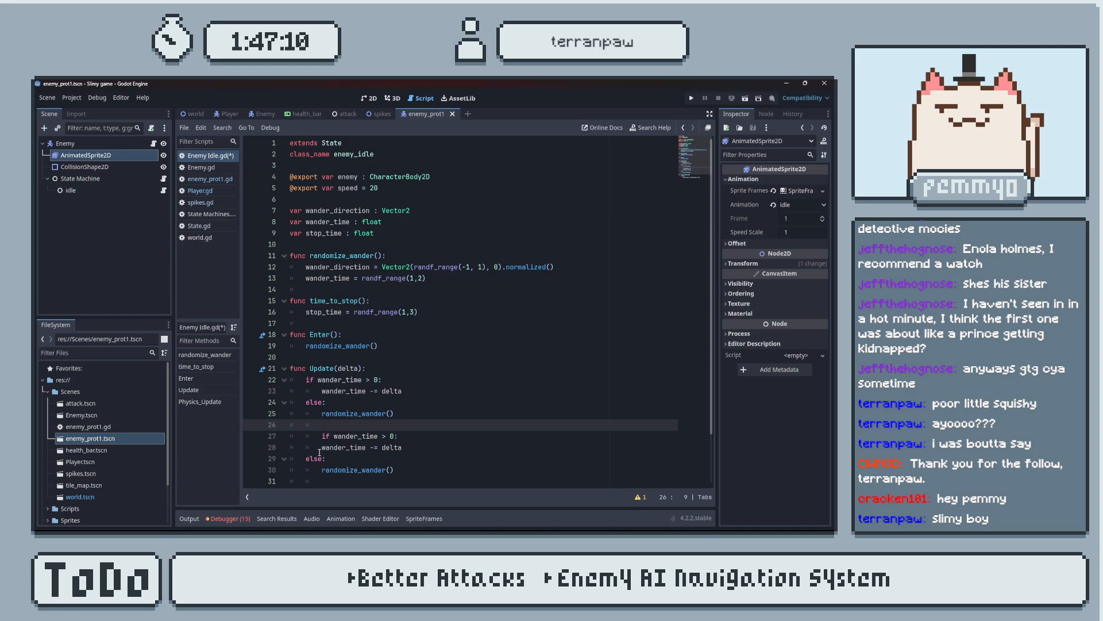
key(Down)
key(BackSpace)
scroll(375, 303, down, 1)
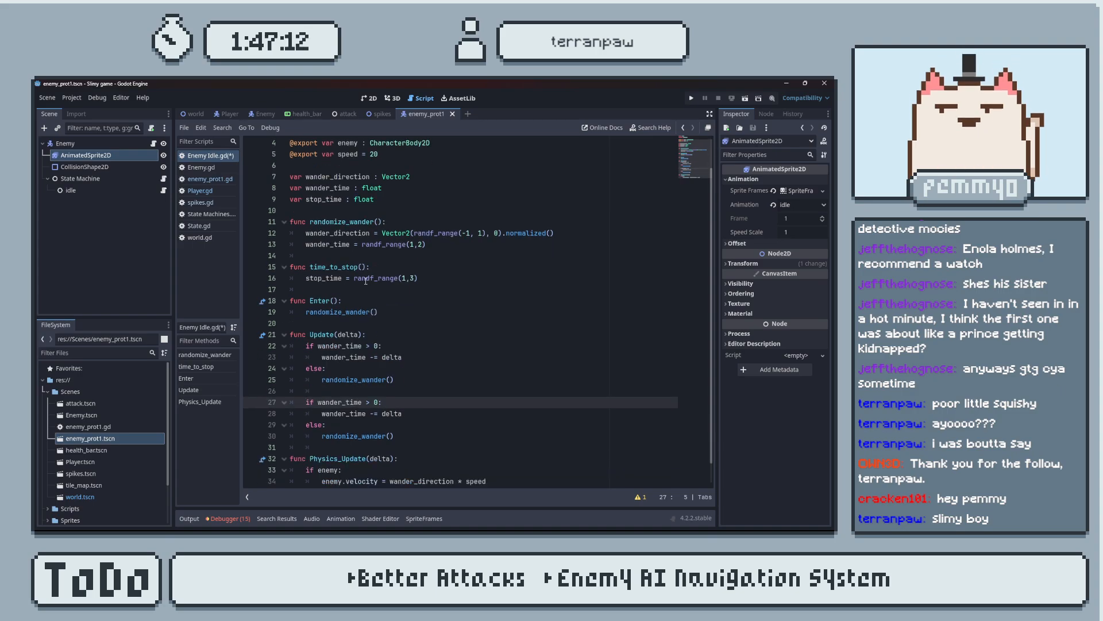
Replace wander_time with stop_time in the condition and the decrement line of the duplicated block.
drag(394, 436, 417, 395)
click(391, 404)
double_click(323, 278)
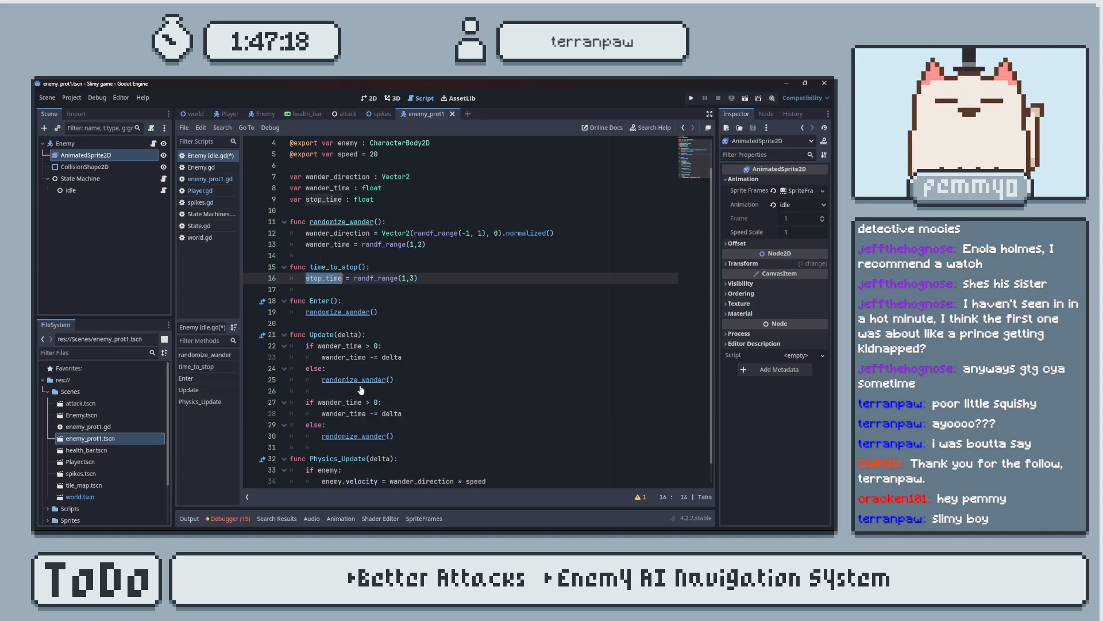
double_click(321, 403)
key(ctrl+v)
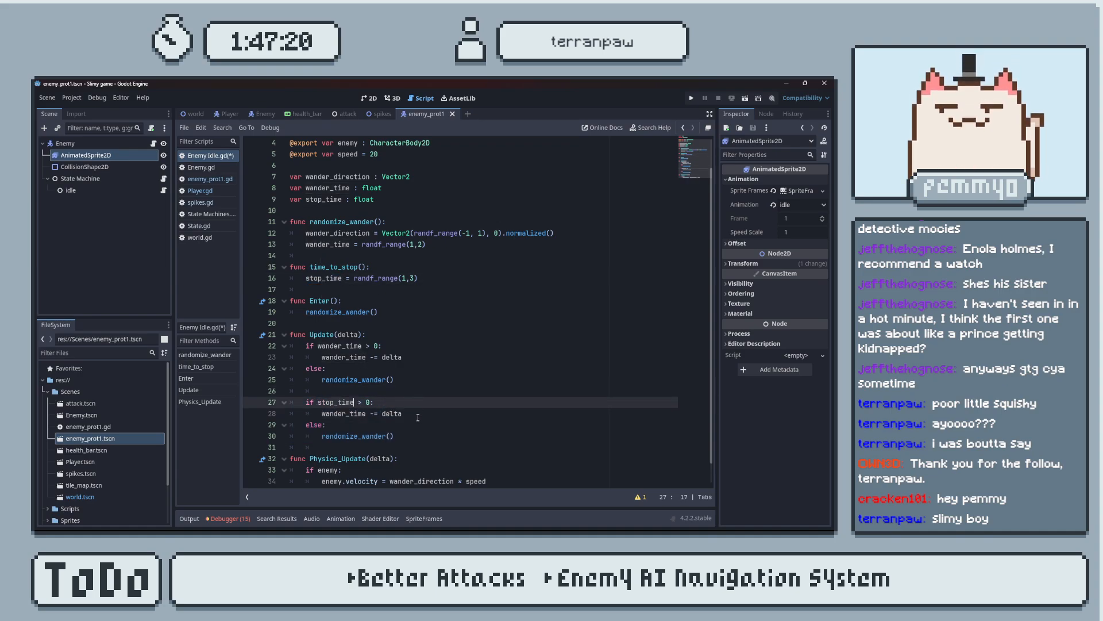
click(418, 418)
key(ctrl+s)
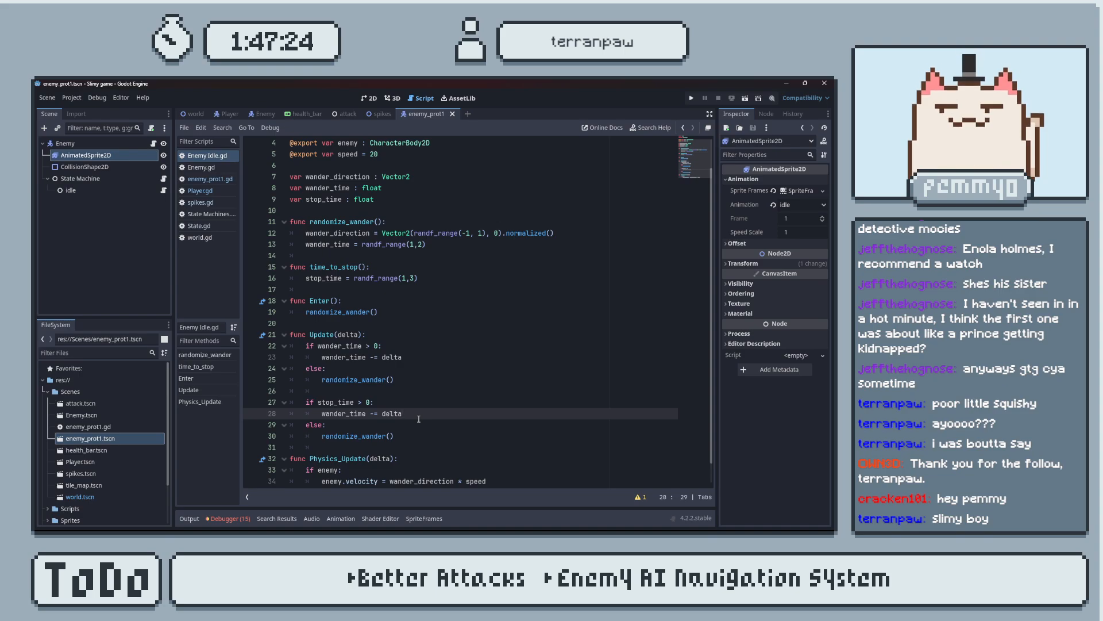
double_click(334, 402)
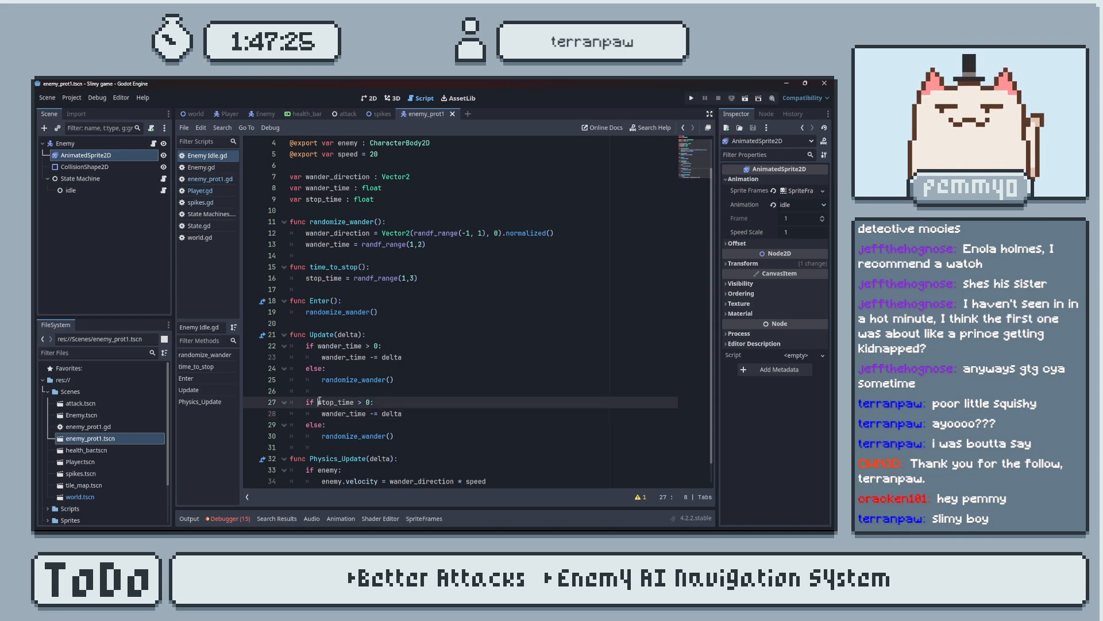
double_click(364, 414)
key(ctrl+v)
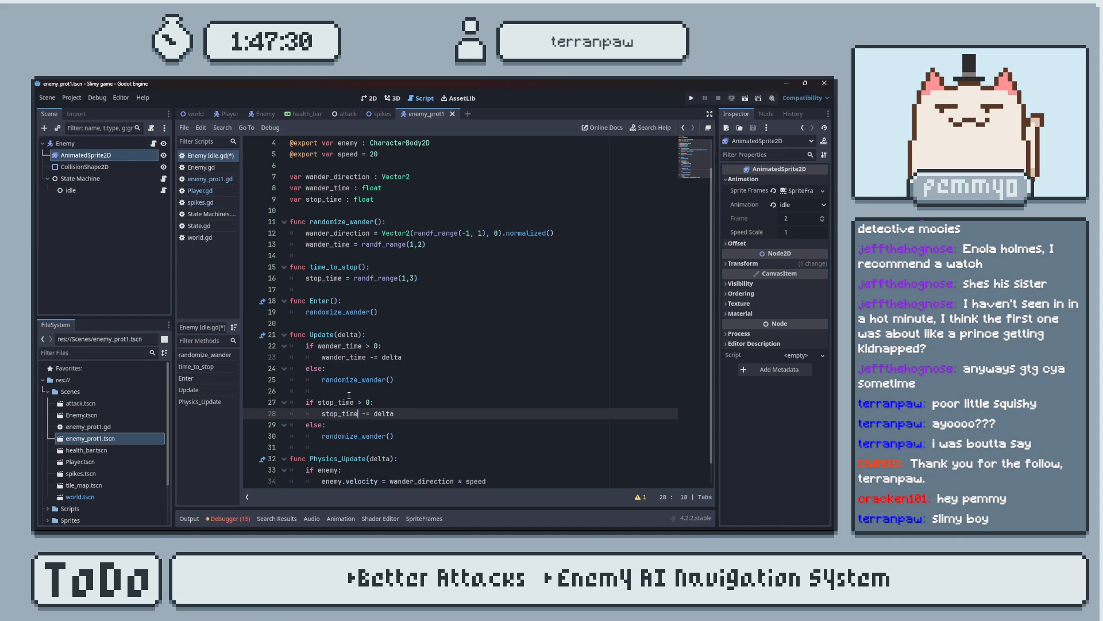
Replace randomize_wander() with time_to_stop() in the else branch of the stop_time block.
scroll(330, 285, up, 1)
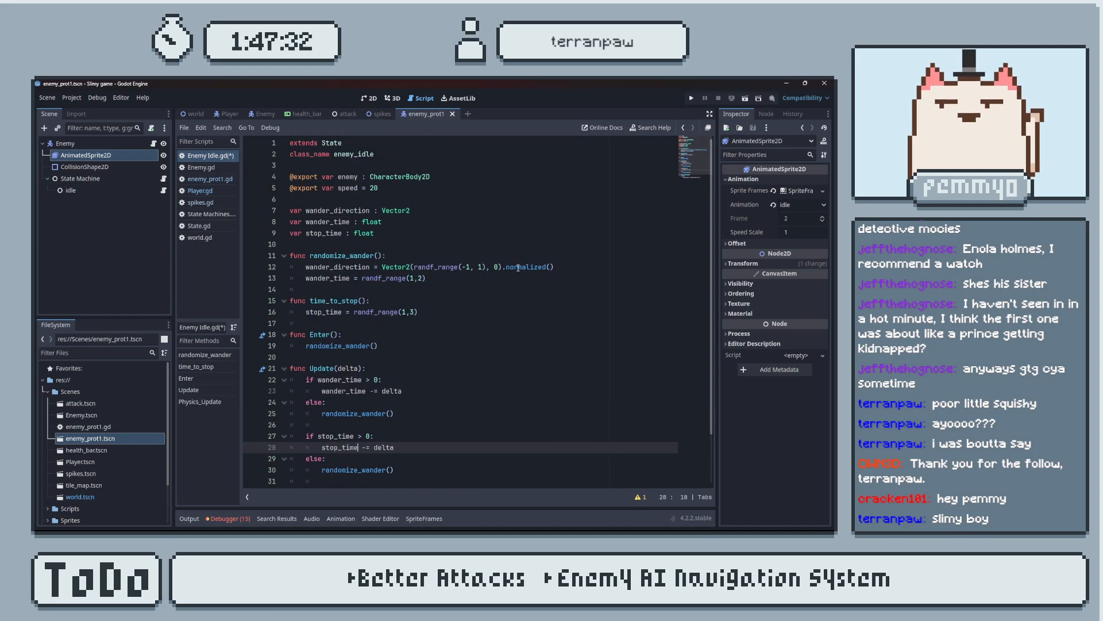
scroll(331, 332, down, 2)
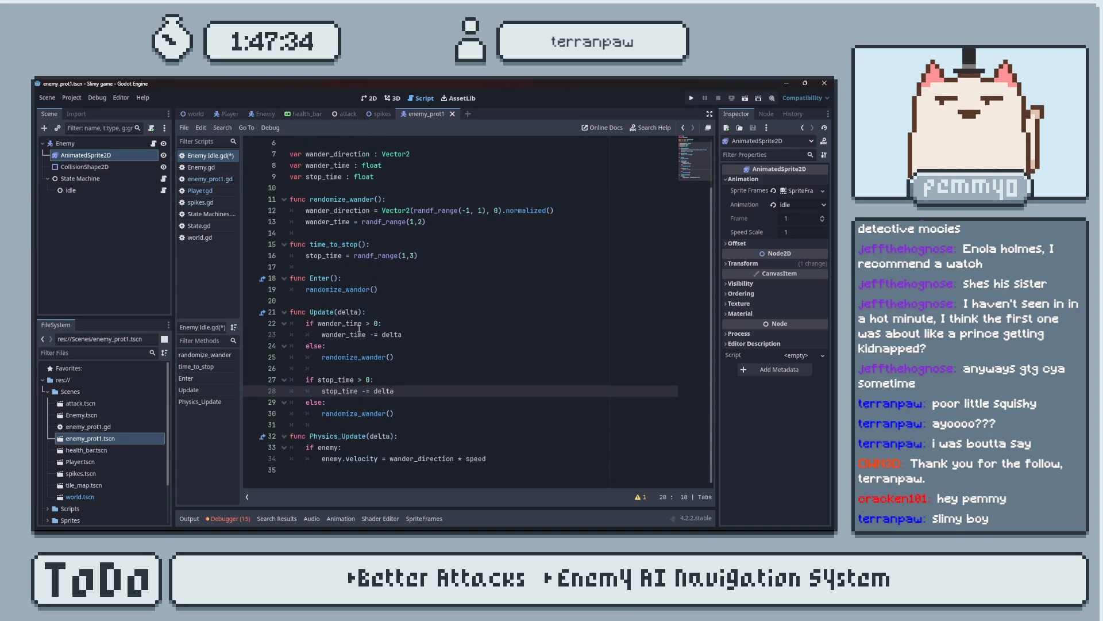
drag(310, 245, 366, 244)
key(ctrl+c)
drag(394, 414, 323, 414)
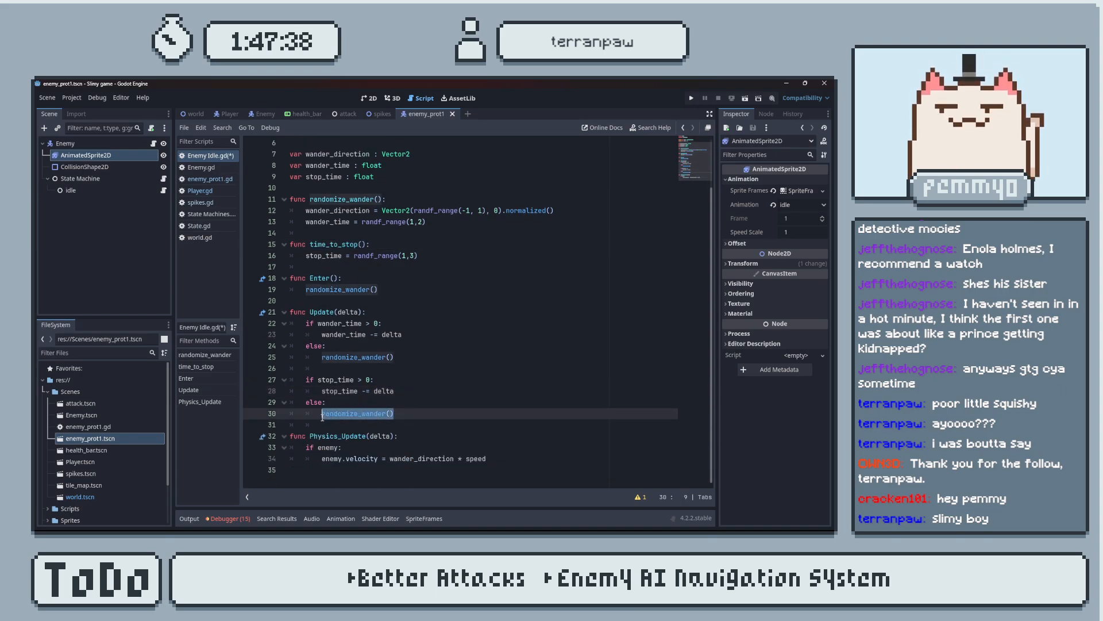
key(ctrl+v)
Add a time_to_stop() call below randomize_wander() in Enter() and save the script.
click(381, 288)
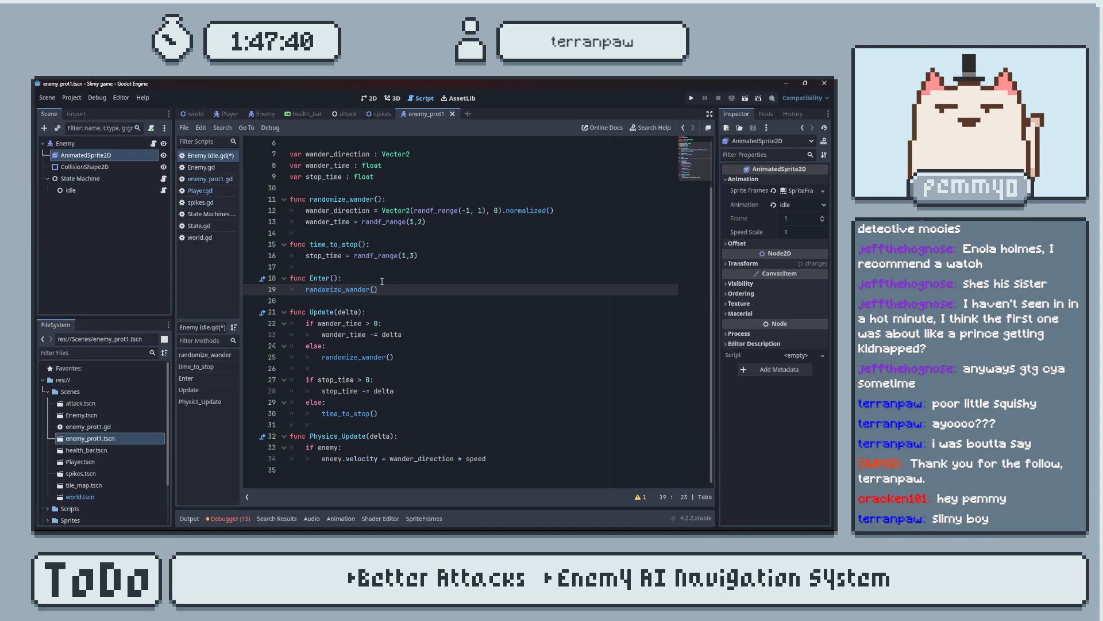
key(Return)
key(ctrl+v)
key(ctrl+s)
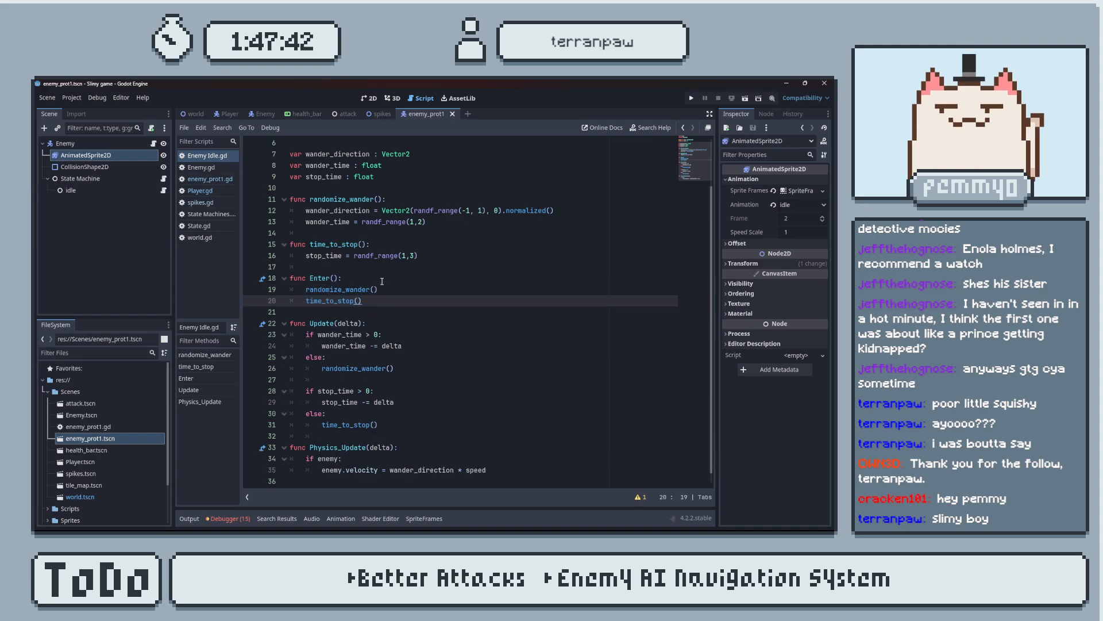
Start a nested if statement under if enemy: in Physics_Update(delta) and indent the enemy.velocity line beneath it.
scroll(401, 401, down, 1)
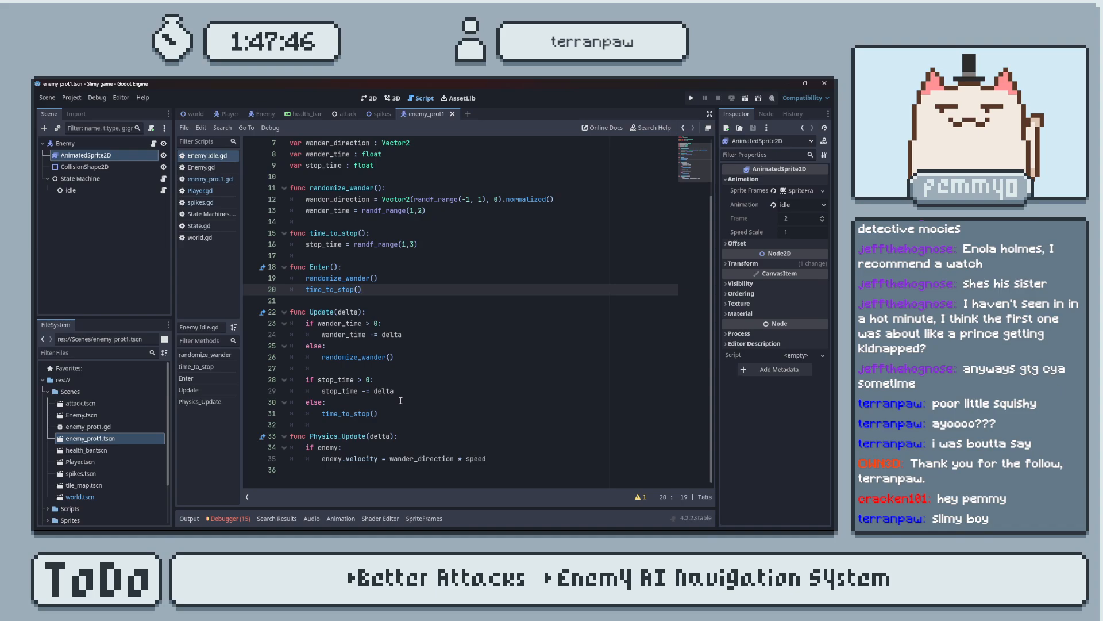
click(350, 448)
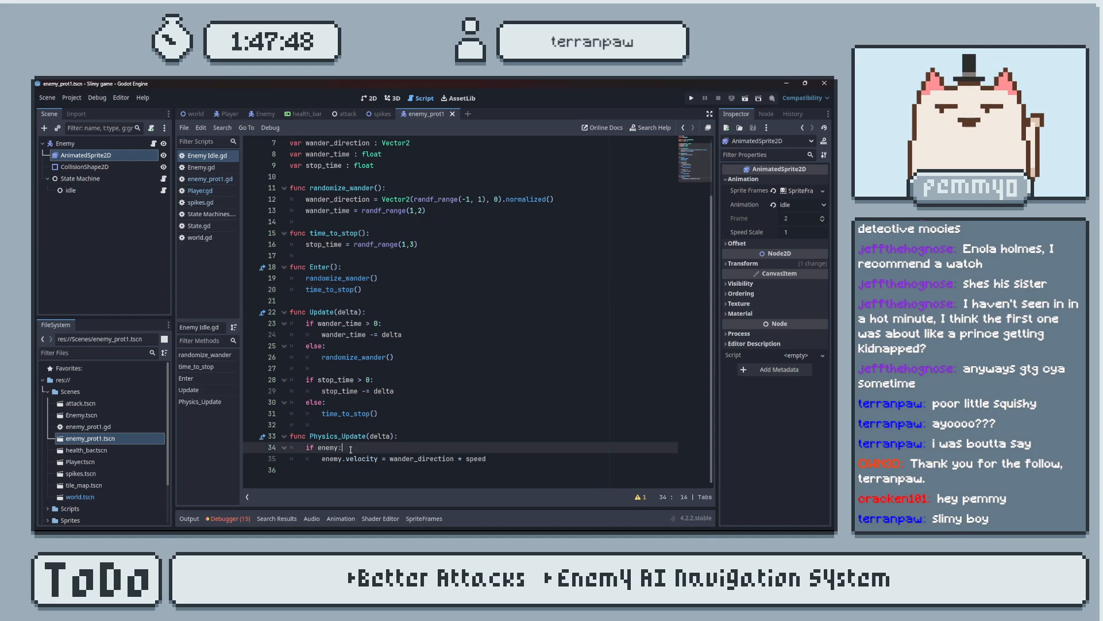
key(Return)
text(if)
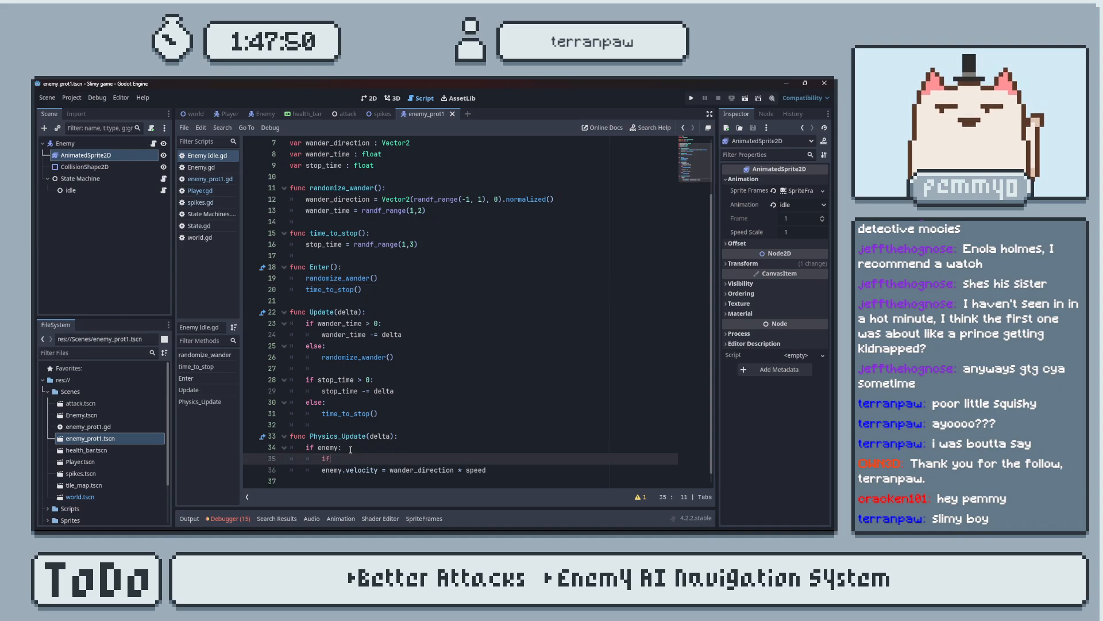
click(322, 470)
key(Tab)
click(367, 457)
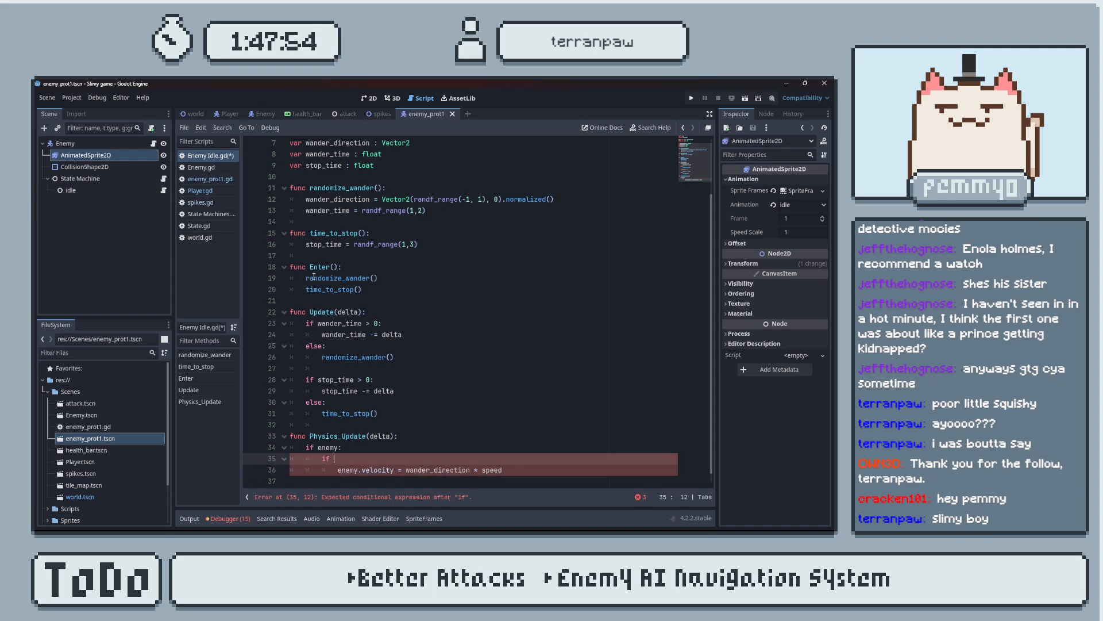
Enter stop_time > 2 as the condition of the nested if statement above the enemy.velocity line.
drag(306, 289, 320, 289)
click(344, 244)
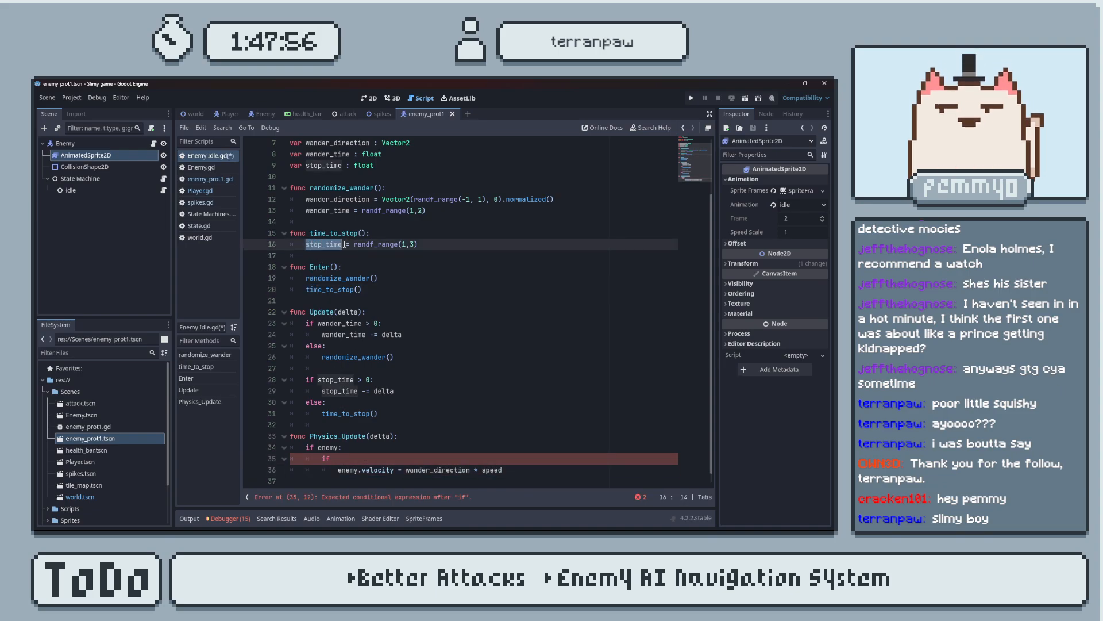
click(365, 460)
text(stop_time )
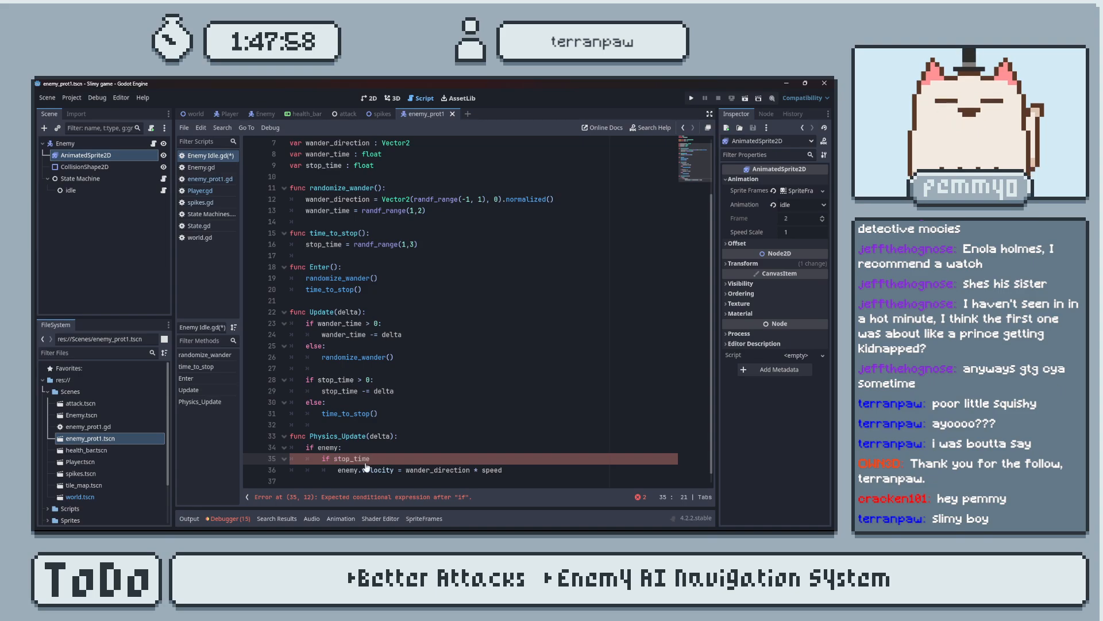
text(> 2)
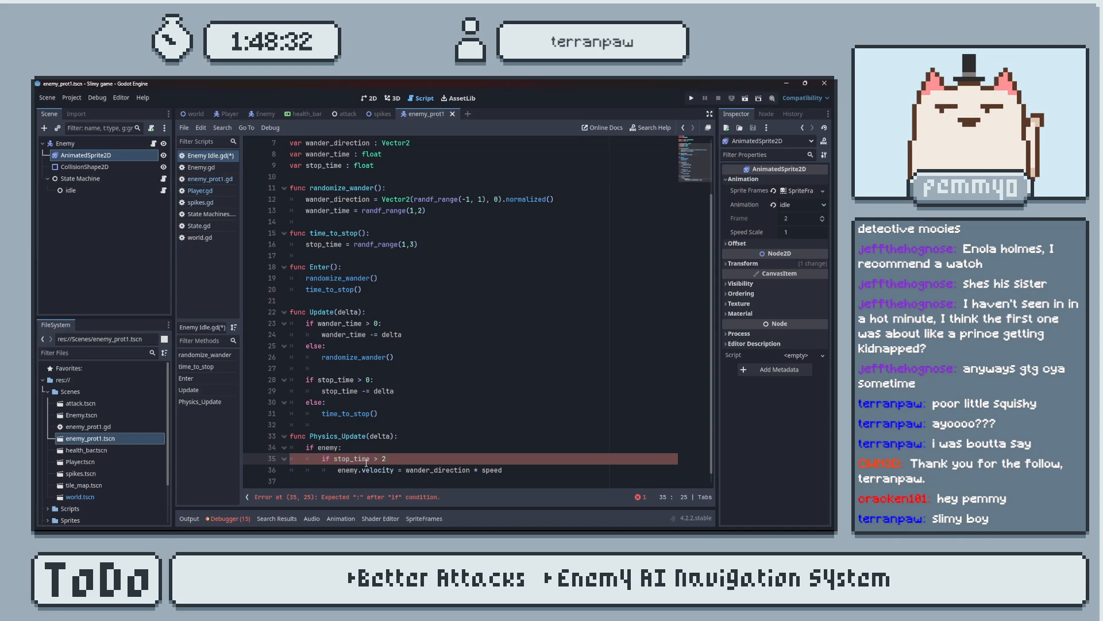
scroll(404, 371, down, 1)
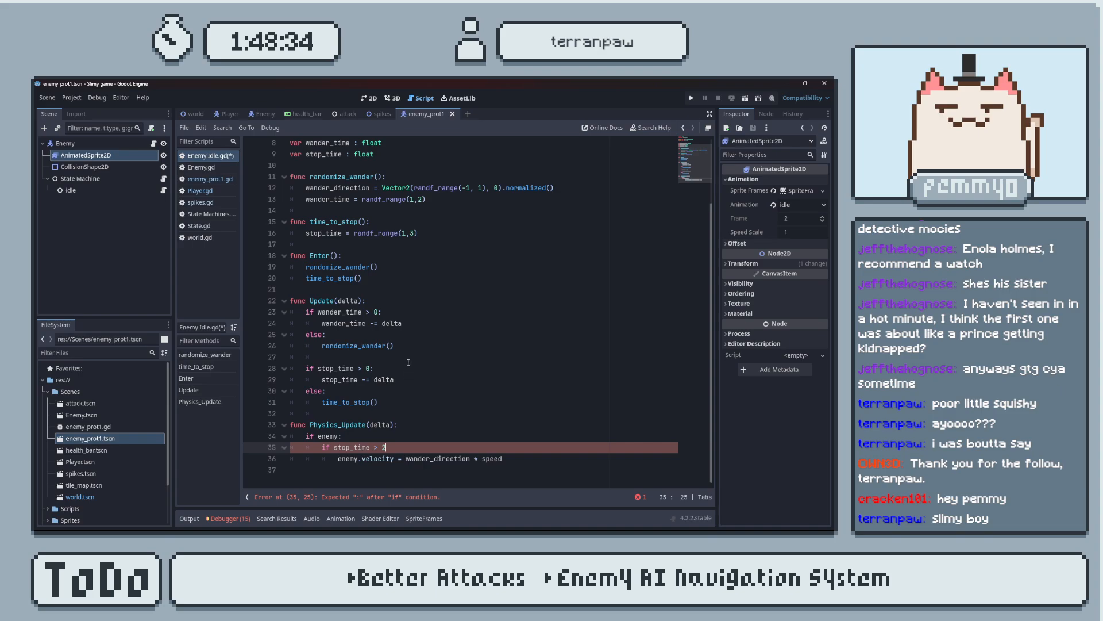
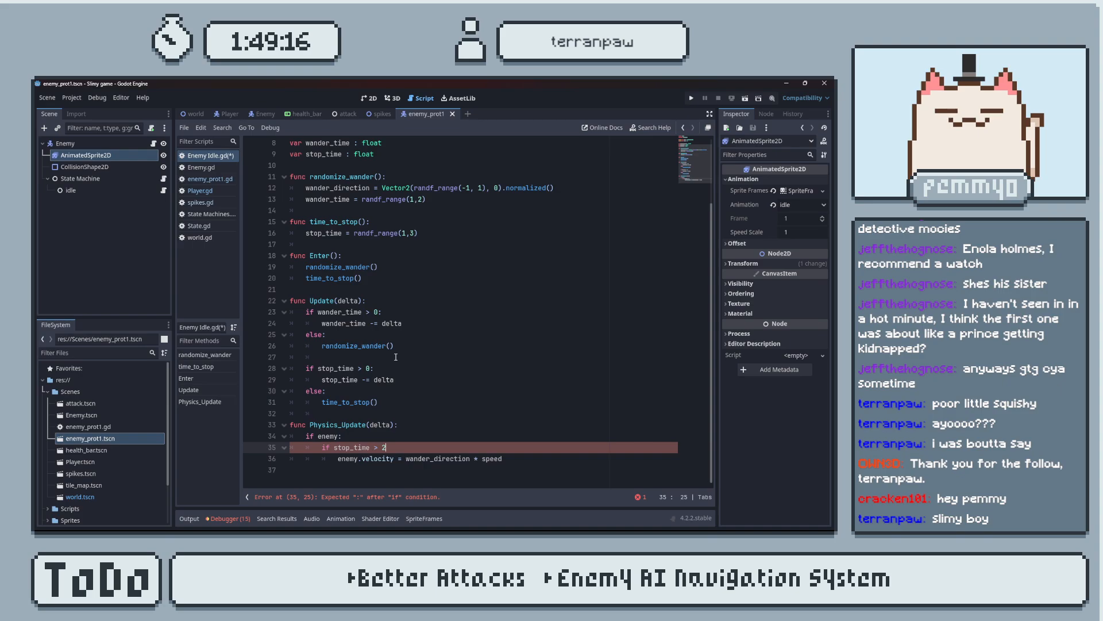
Set the upper limit of randf_range in time_to_stop() to 10 and save the script.
click(413, 234)
key(BackSpace)
text(10)
key(ctrl+s)
Complete the nested condition in Physics_Update(delta) as if stop_time > 5: with its closing colon.
click(390, 447)
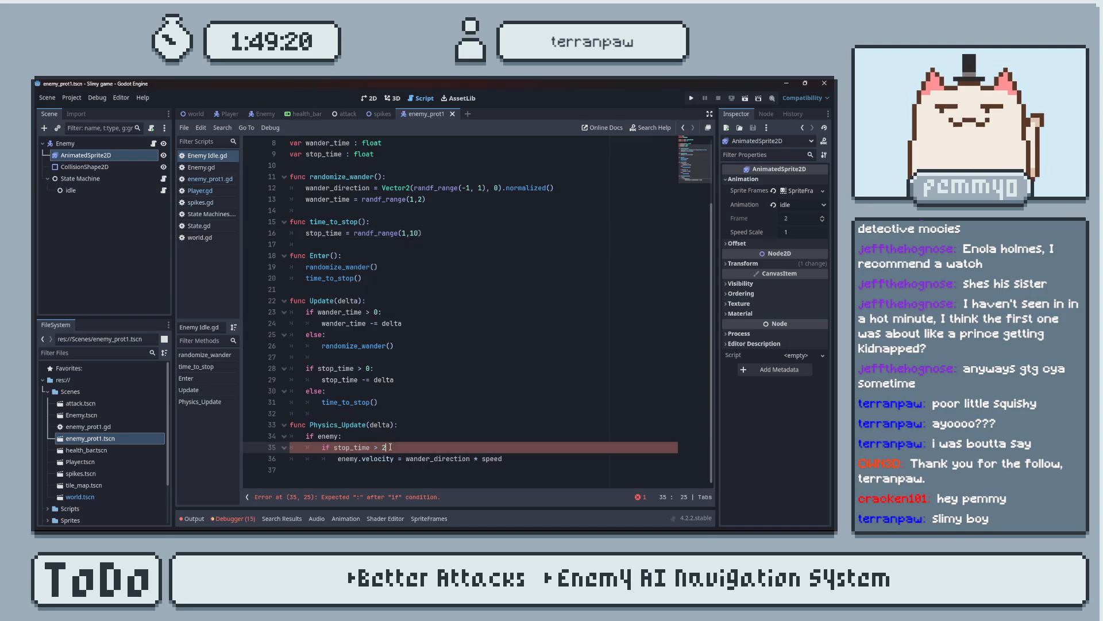
key(BackSpace)
text(s)
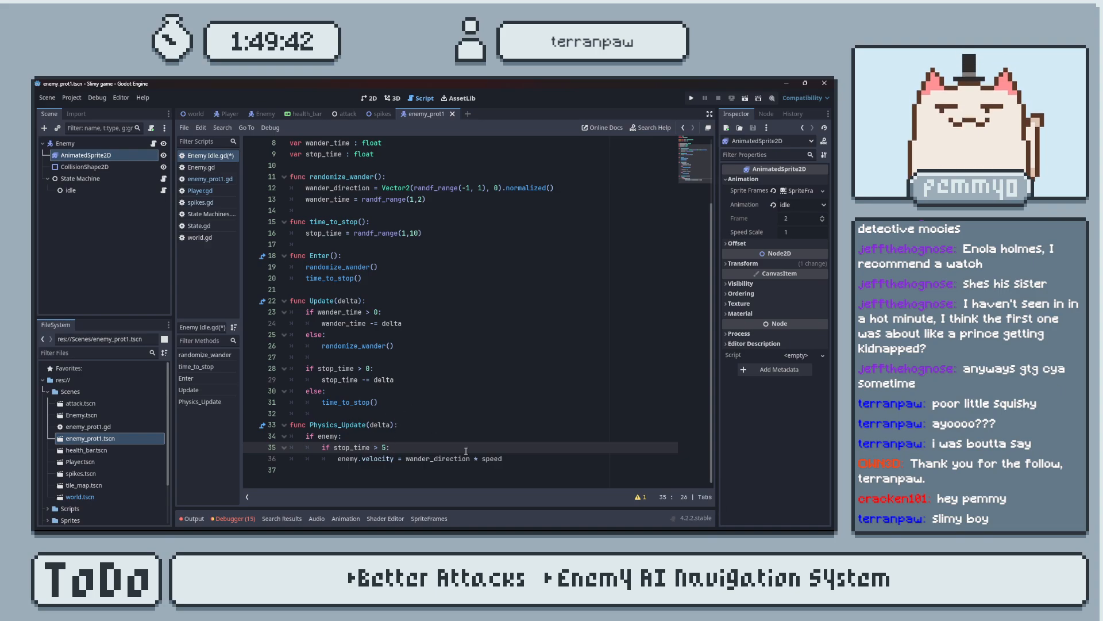
Start an elif branch beneath the enemy.velocity line, at the same indentation as the nested if.
click(508, 459)
key(Return)
key(BackSpace)
text(else)
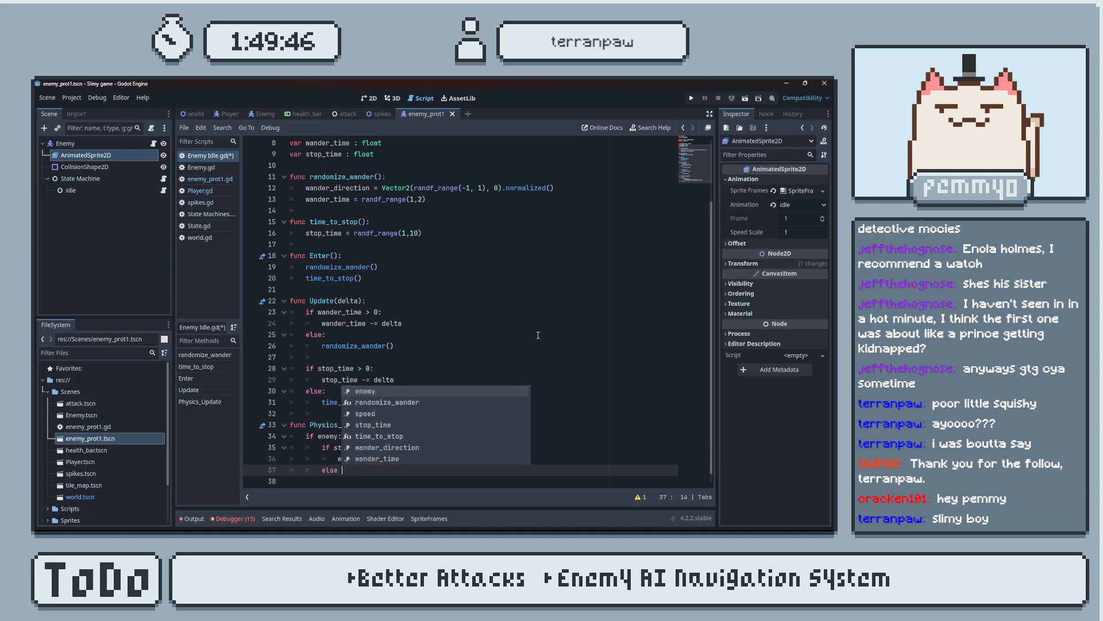
scroll(495, 327, down, 1)
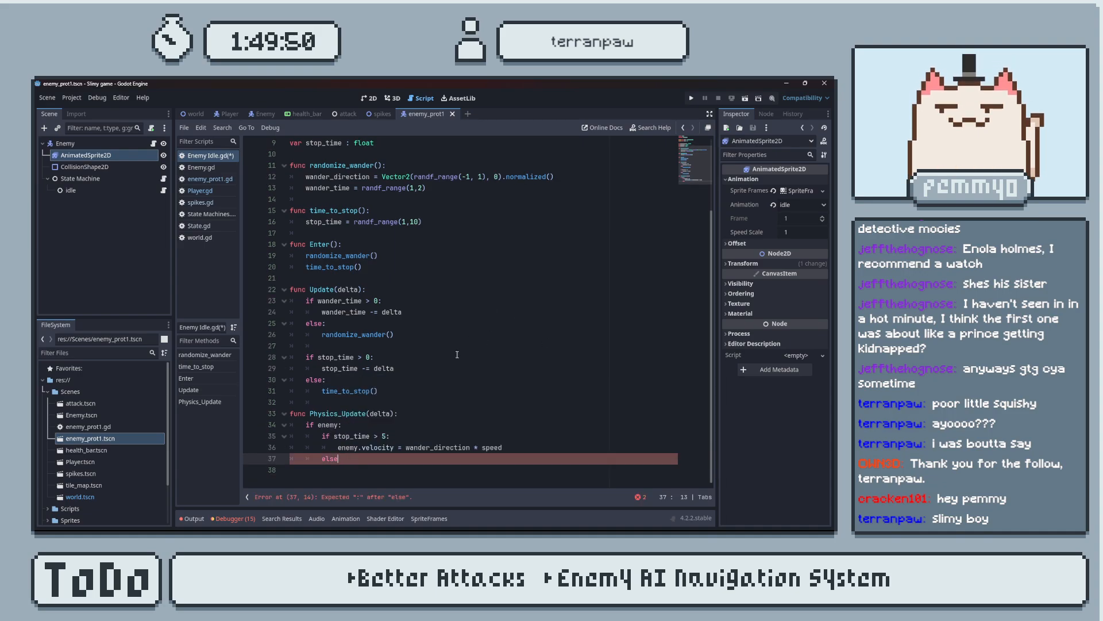
key(BackSpace)
key(BackSpace)
key(BackSpace)
text(if)
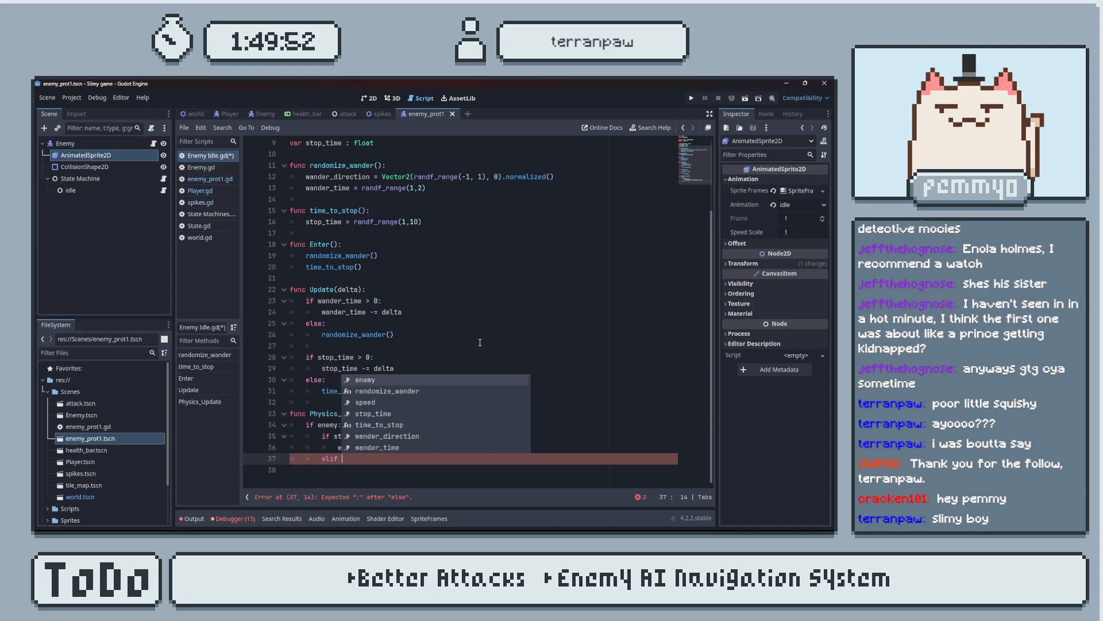
Copy the nested if's condition into the elif line and change it to stop_time < 5:.
click(331, 435)
shift+click(383, 436)
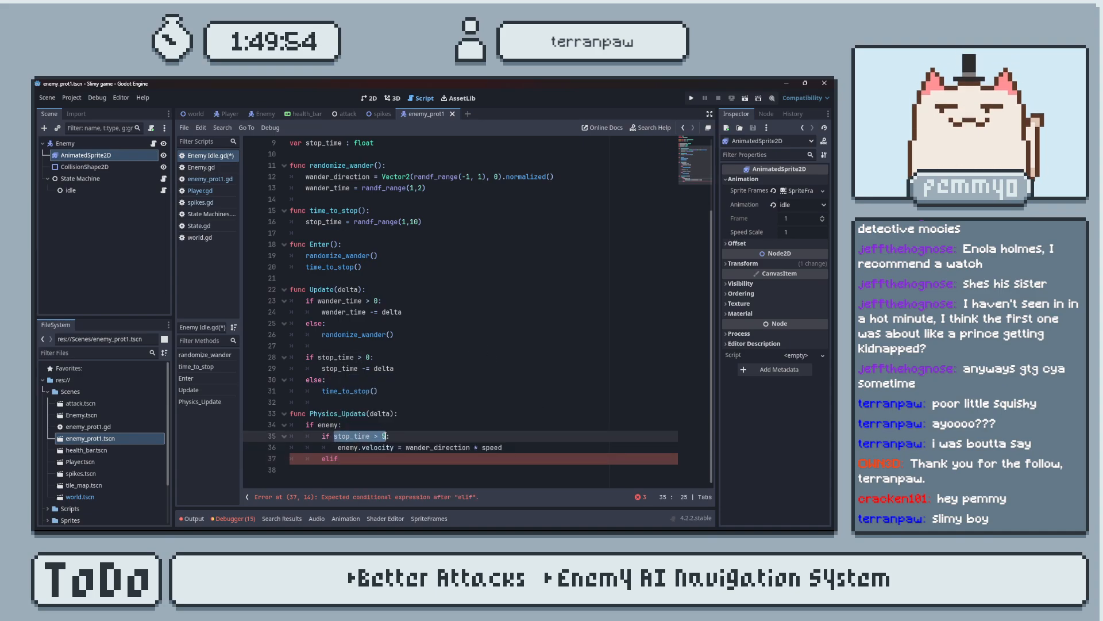
click(363, 459)
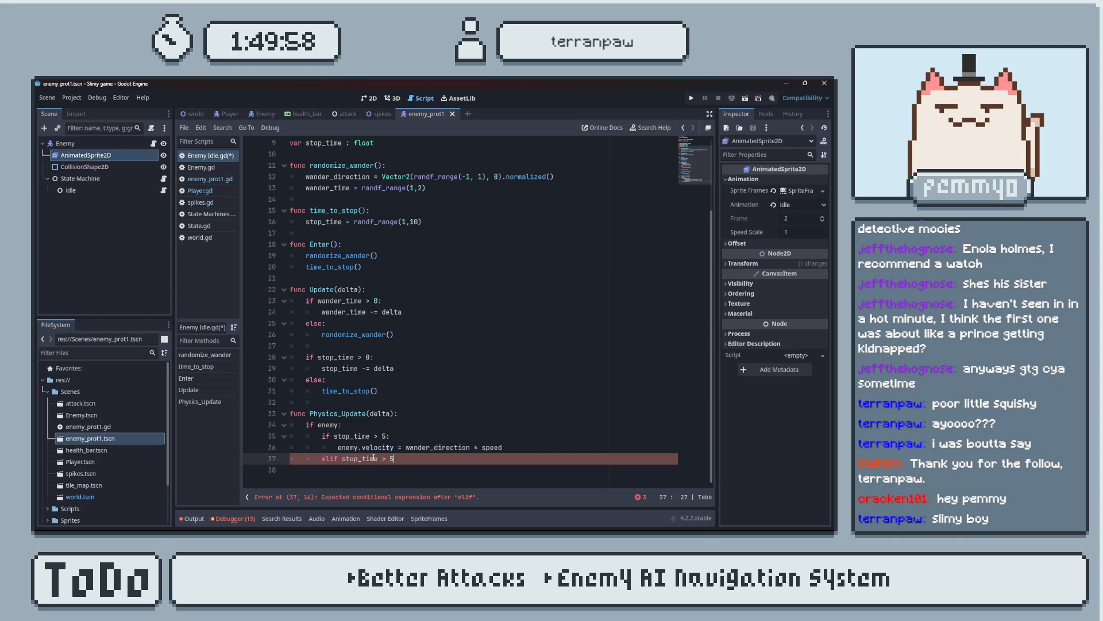
click(387, 458)
key(BackSpace)
text(<)
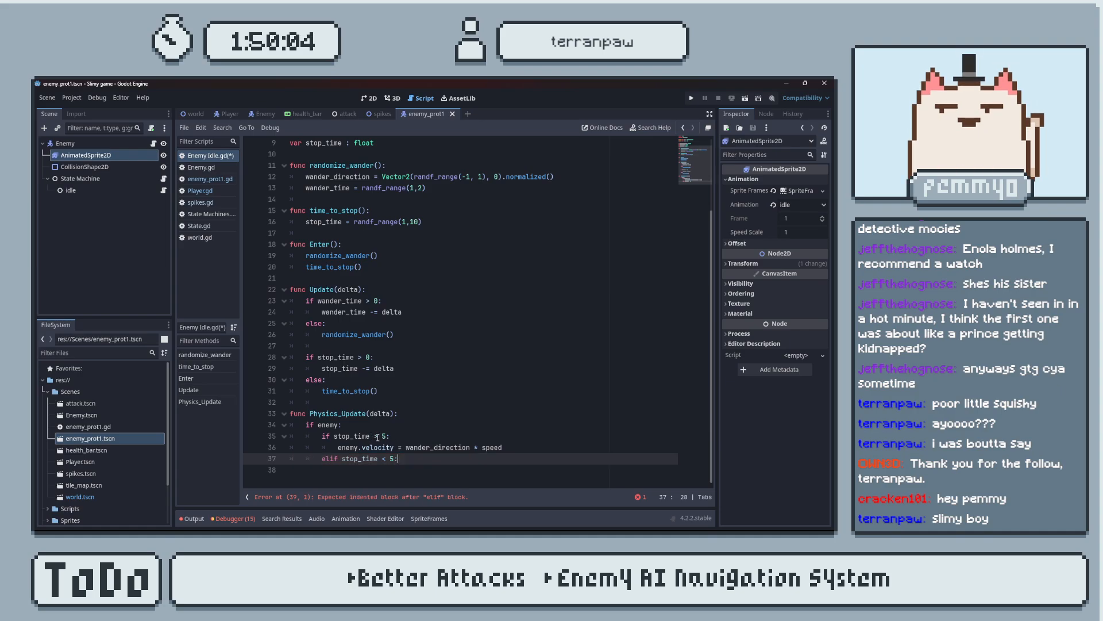
Add an indented enemy.velocity = 0 line inside the elif branch and save the script.
click(378, 435)
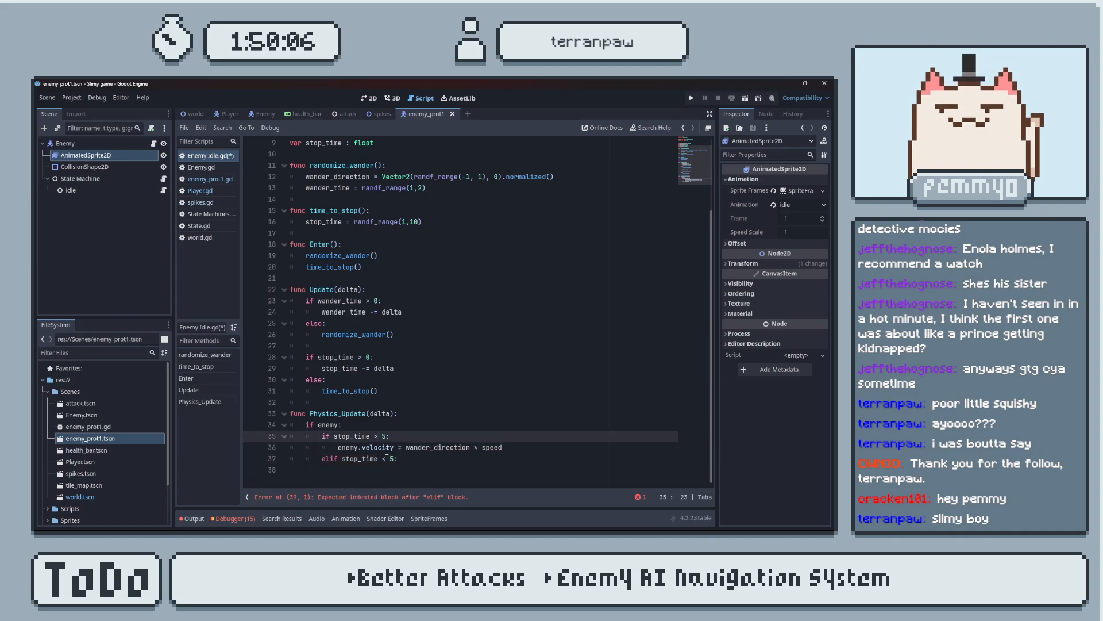
click(429, 460)
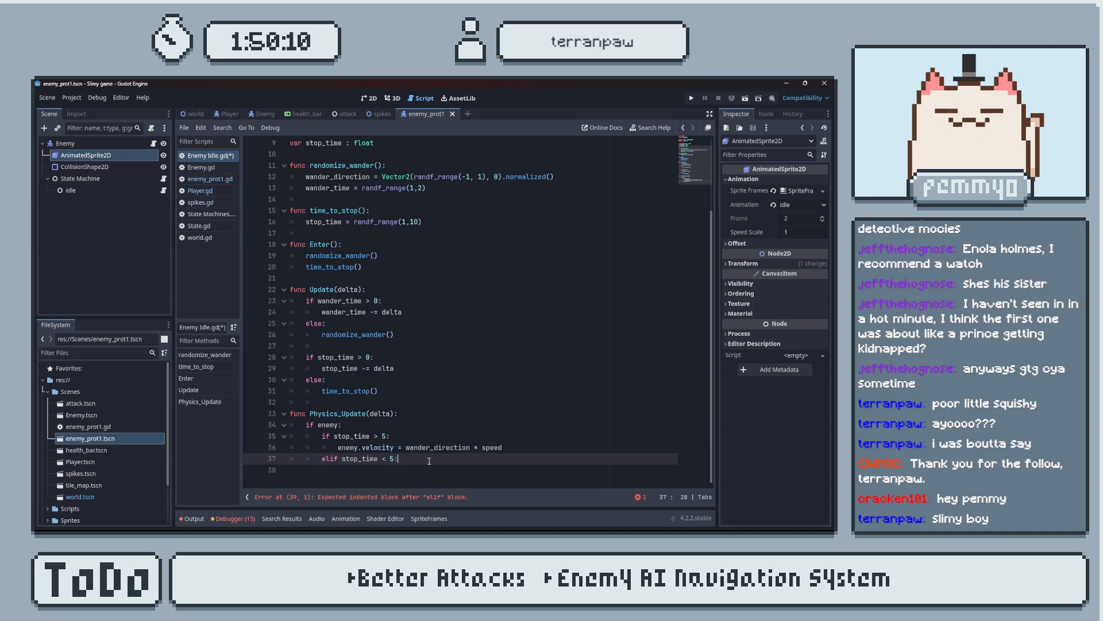
key(Return)
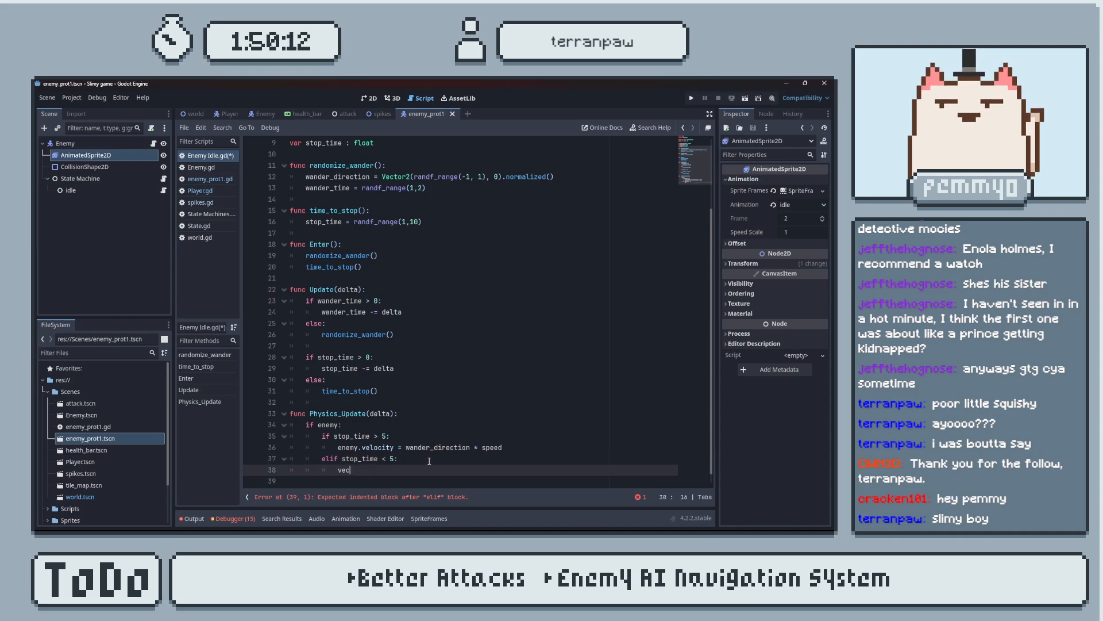
text(velo)
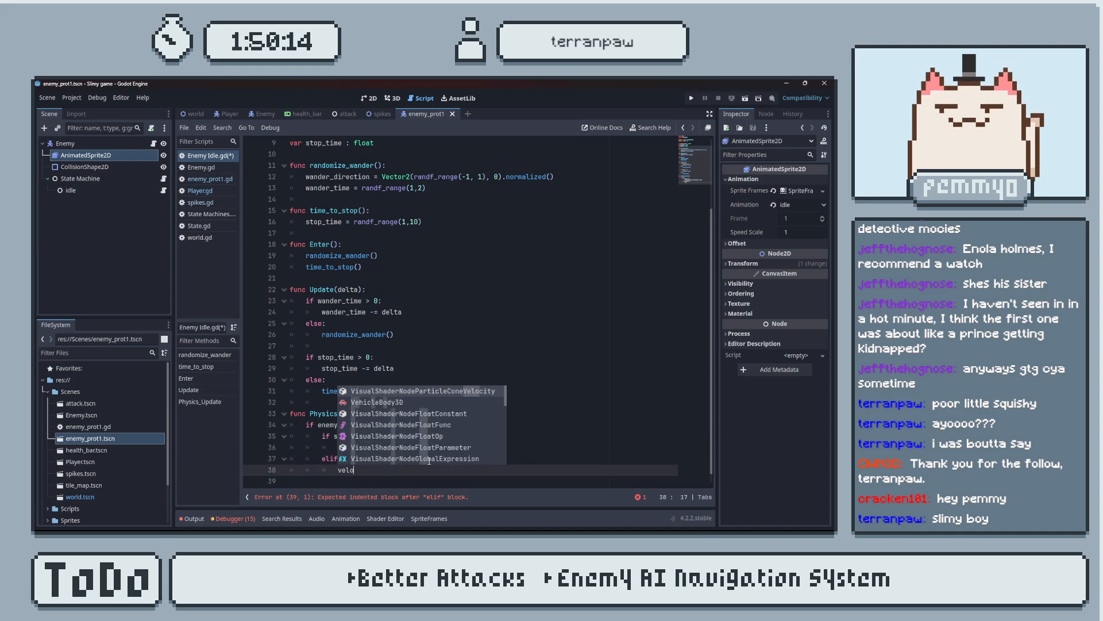
text(city)
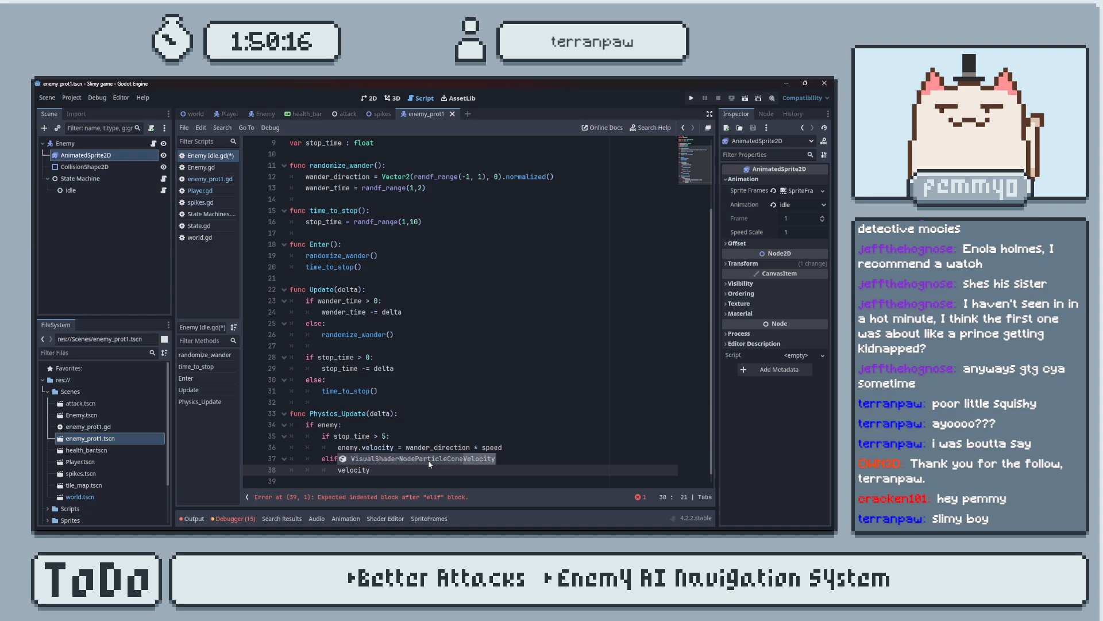
key(BackSpace)
key(BackSpace)
key(BackSpace)
key(BackSpace)
key(BackSpace)
key(BackSpace)
key(BackSpace)
text(ene)
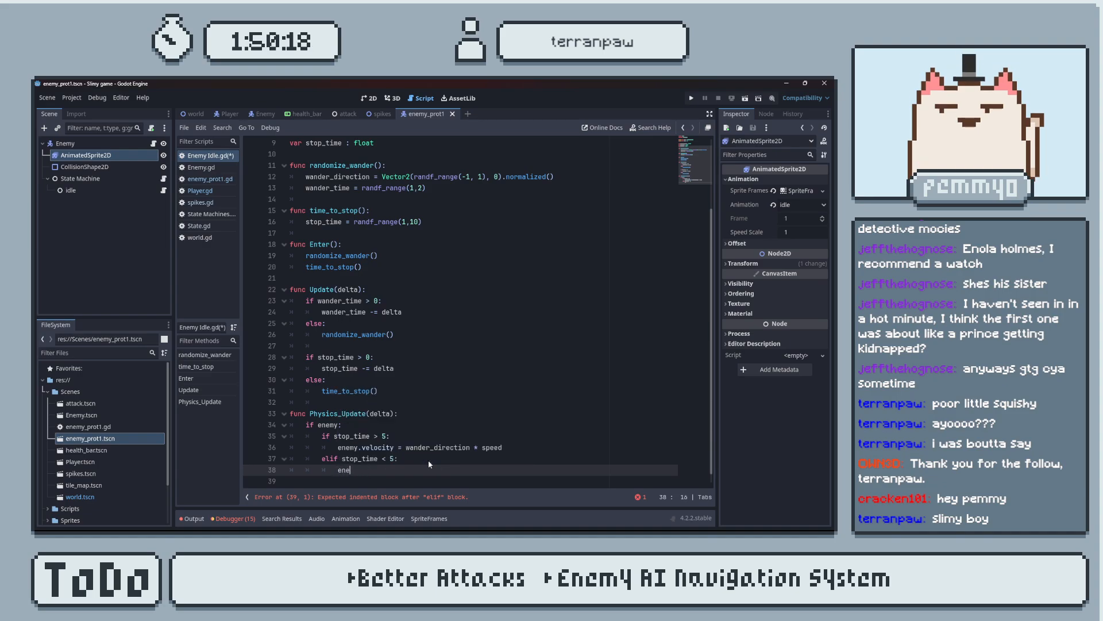
text(my.vel)
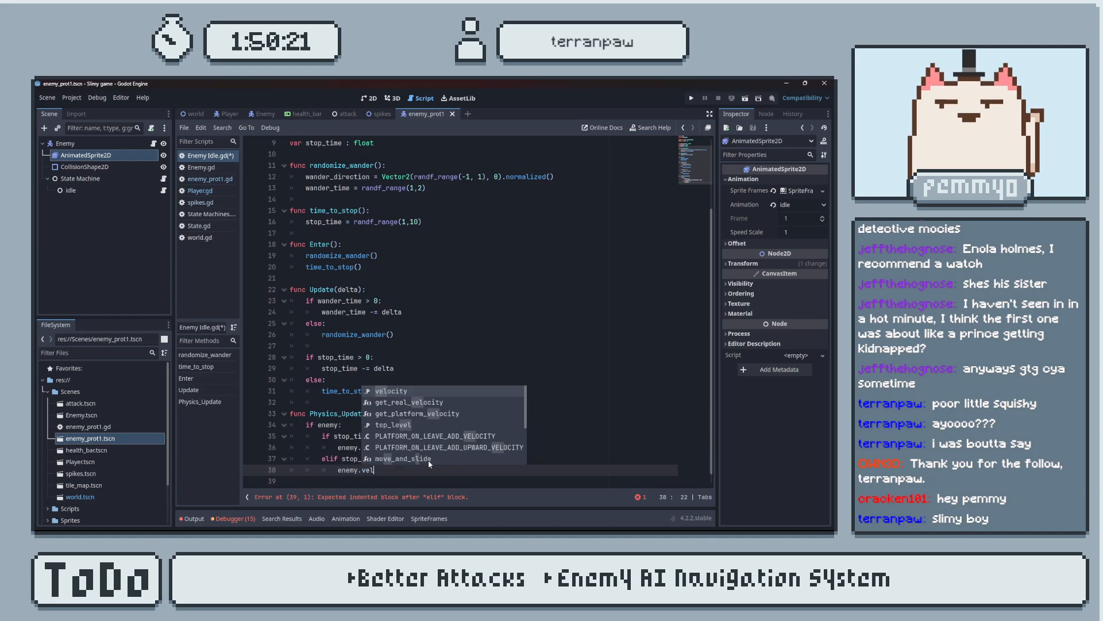
key(Return)
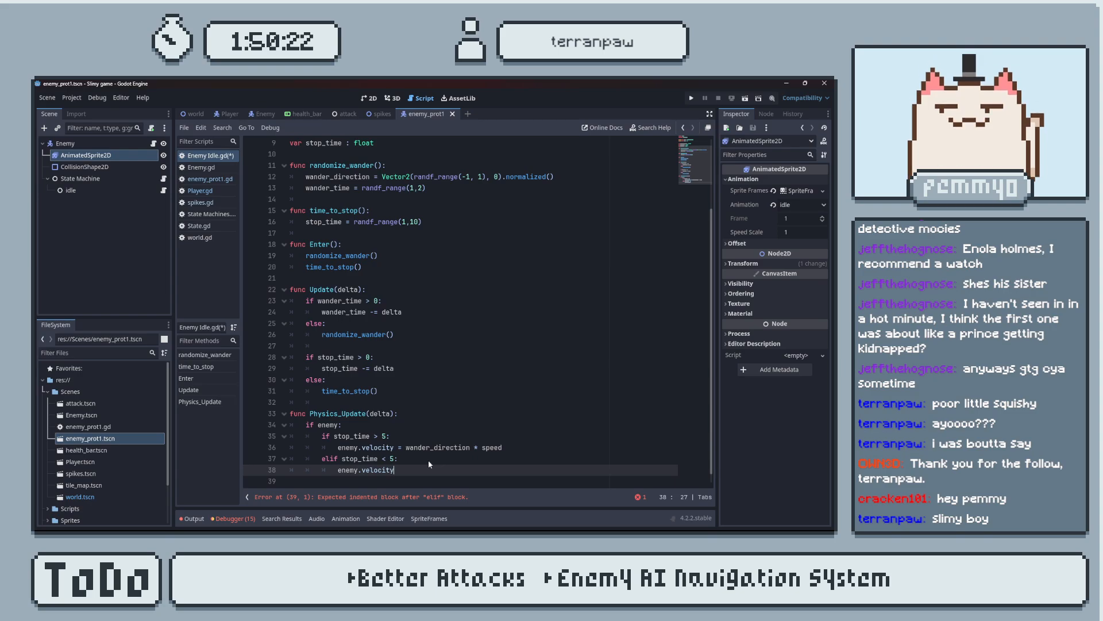
text(= 0)
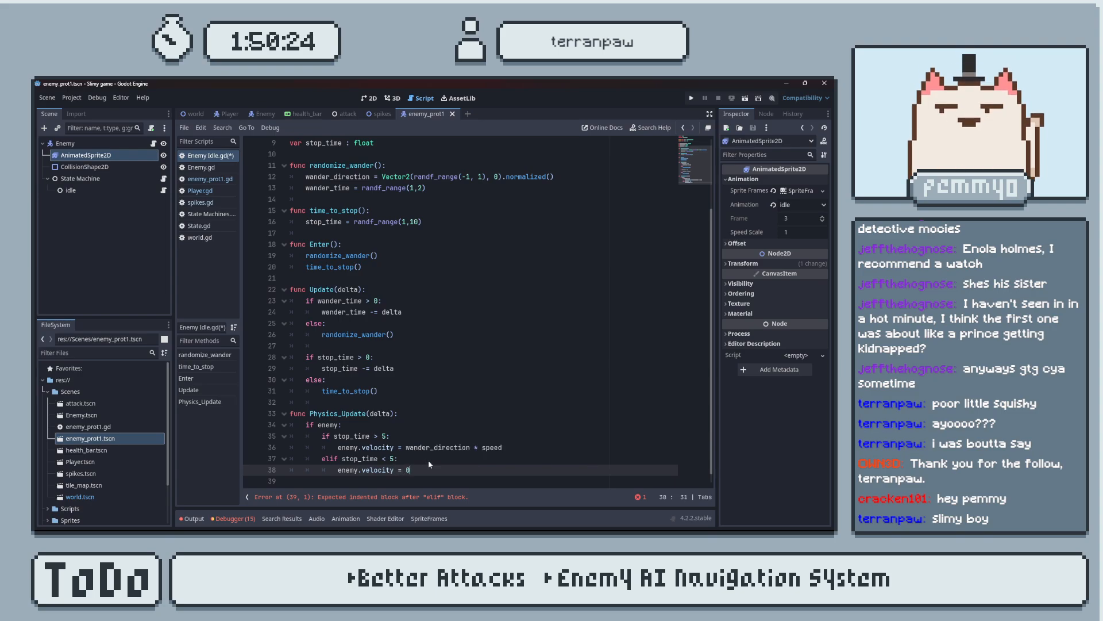
key(ctrl+s)
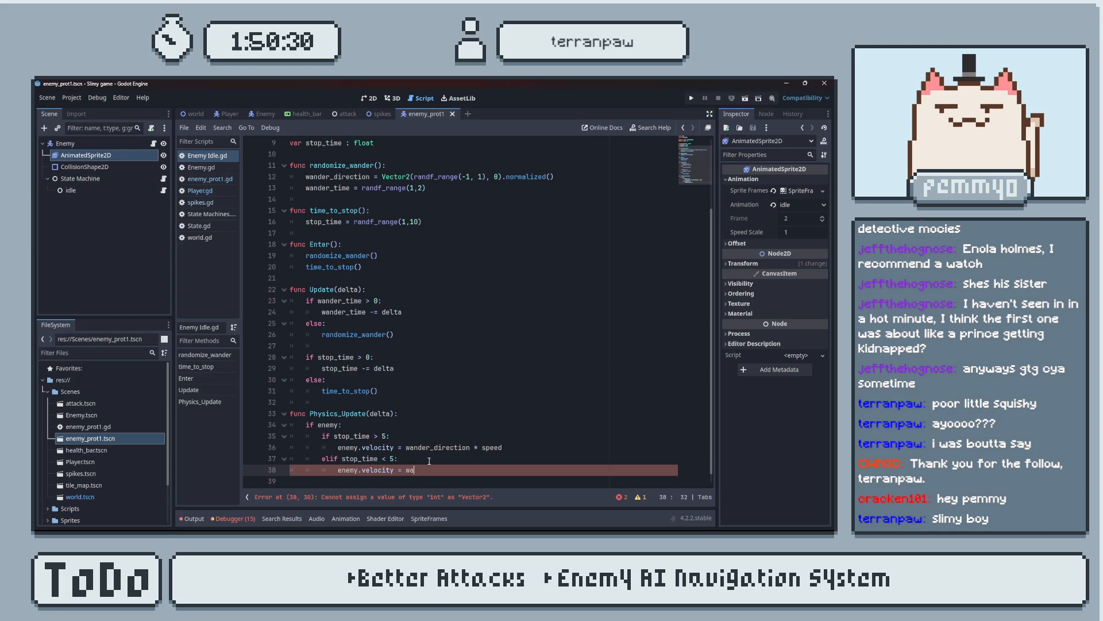
Replace the 0 assigned to enemy.velocity in the elif branch with wander_direction * 0.
text(nder)
key(Return)
text(* 0)
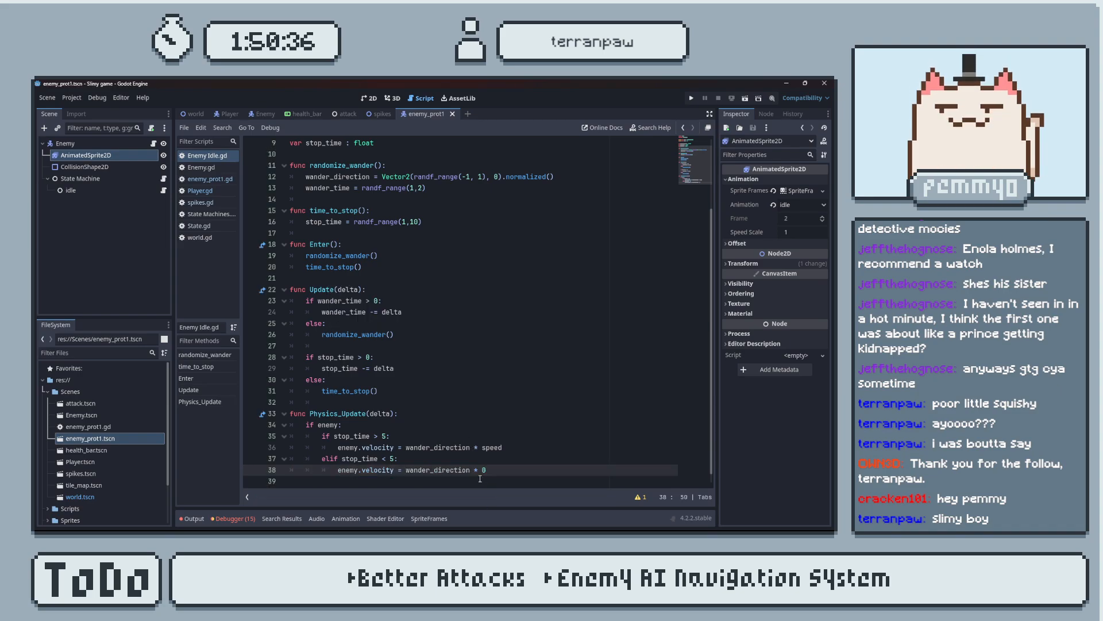
scroll(472, 464, down, 1)
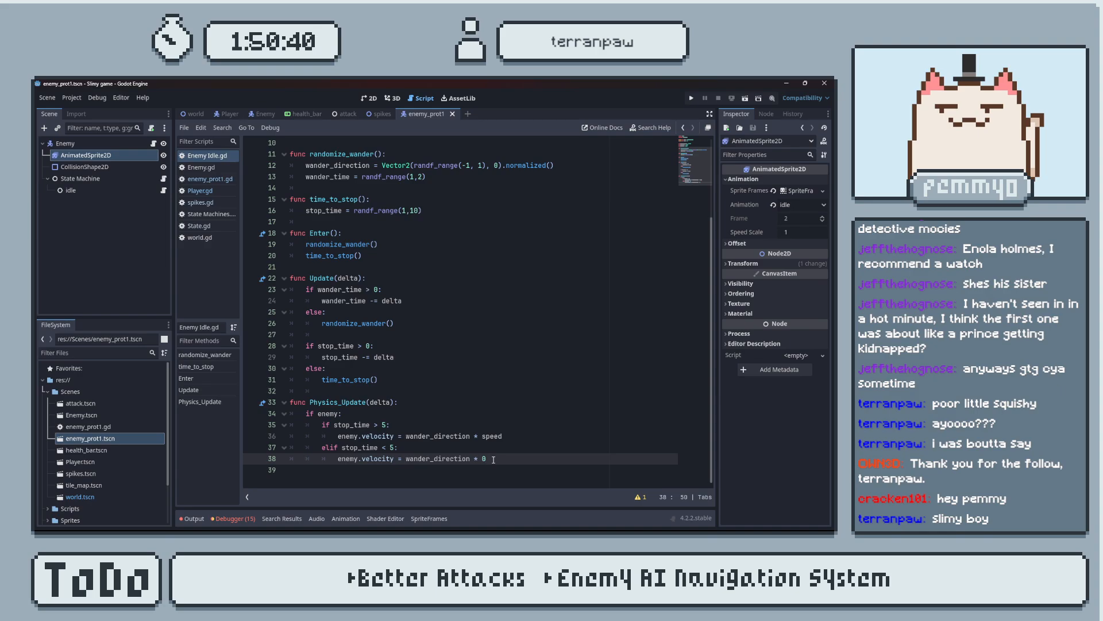
Run the game, move the slime toward the enemy to watch its wandering and stopping, and close the game.
key(F5)
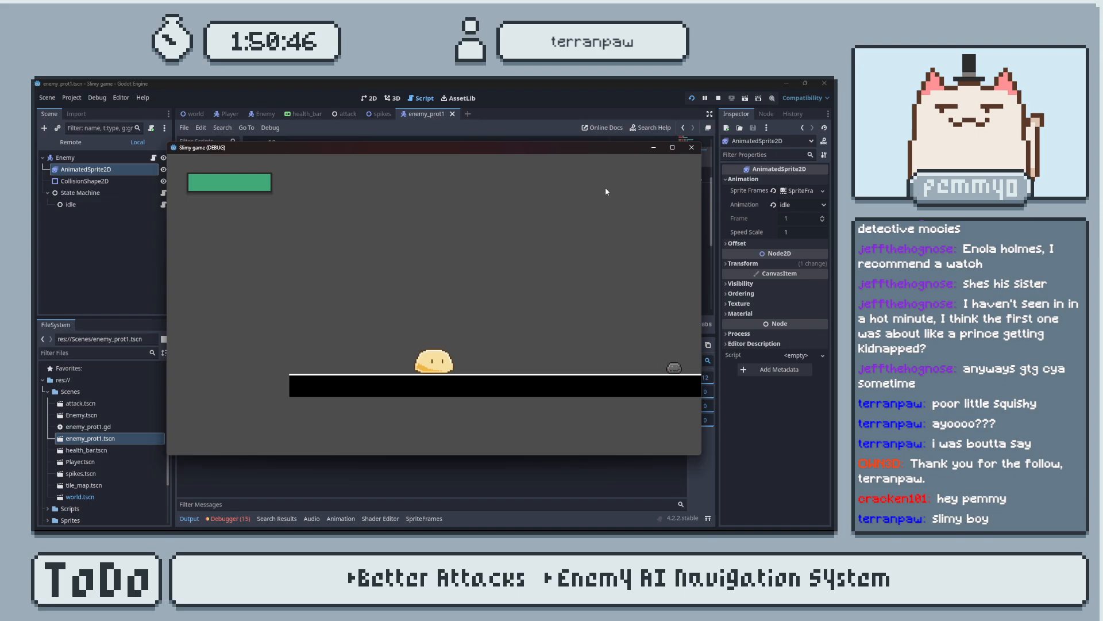
key(d)
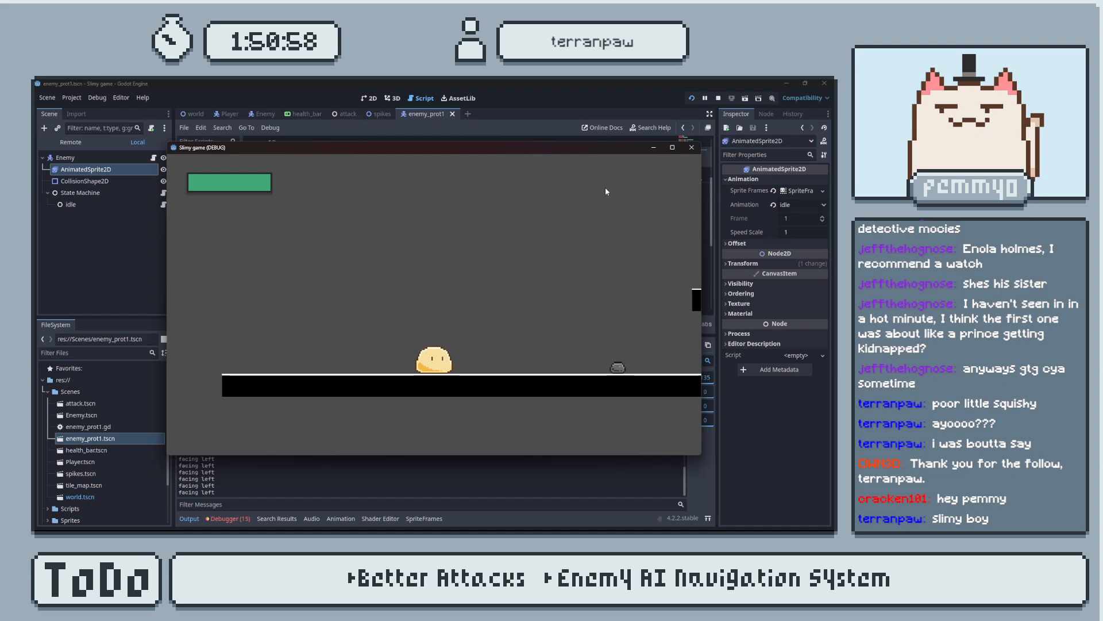
click(693, 147)
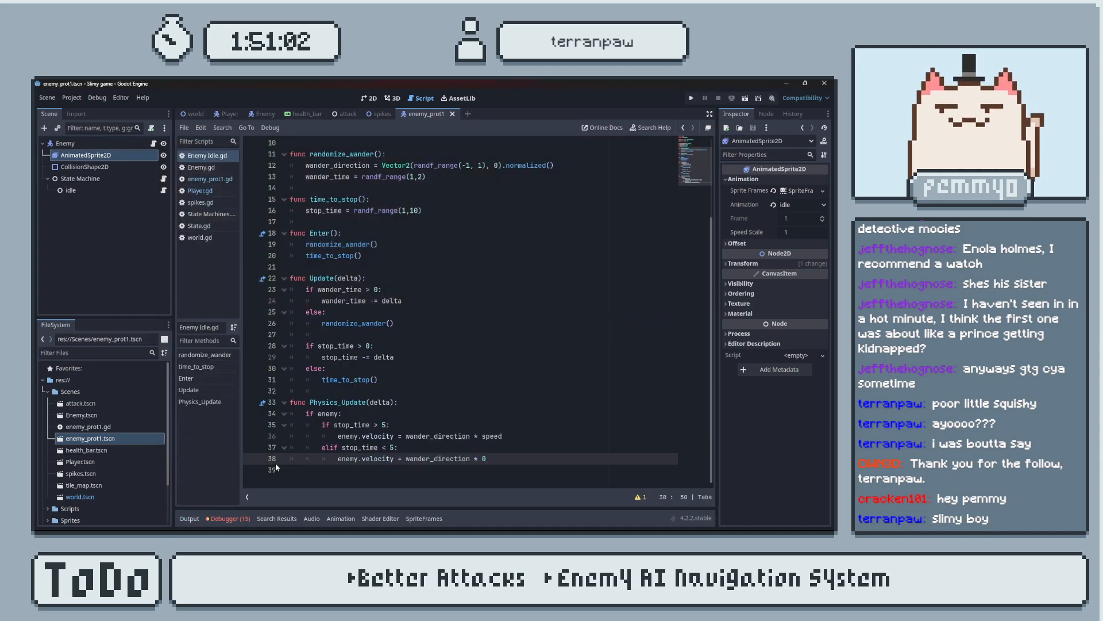
Set the upper limit of randf_range in time_to_stop() to 8.
click(417, 211)
key(BackSpace)
key(BackSpace)
text(8)
Set the stop_time threshold to 4 in both the nested if and elif conditions of Physics_Update(delta).
click(386, 425)
key(BackSpace)
text(4)
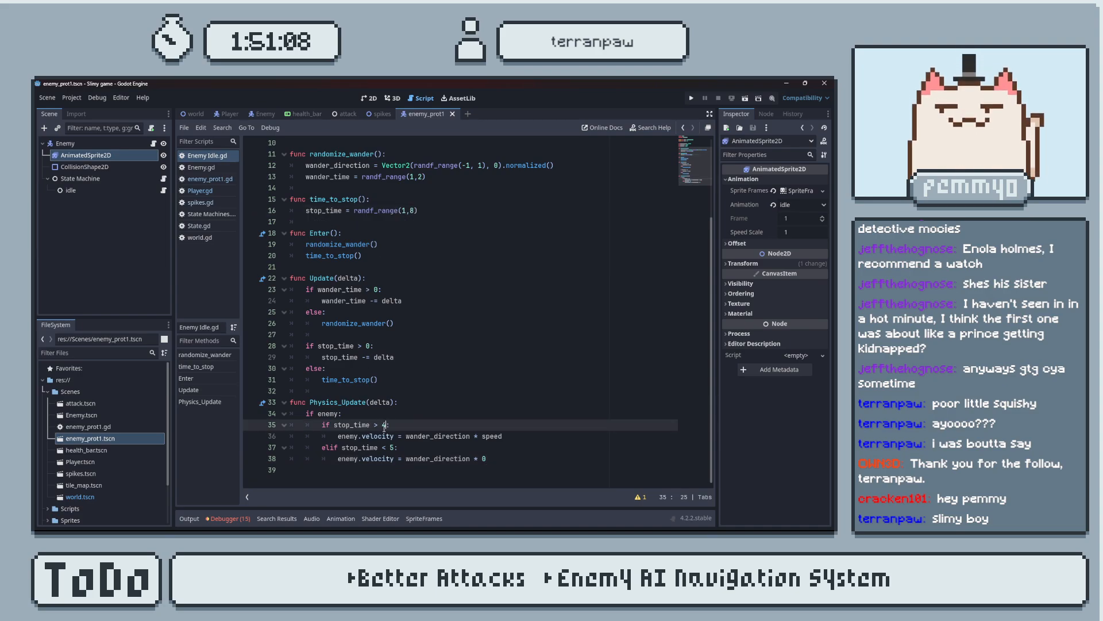
click(393, 447)
key(BackSpace)
text(4)
Test the enemy's wandering with the new stop-time values in the running game, and close the game.
click(692, 98)
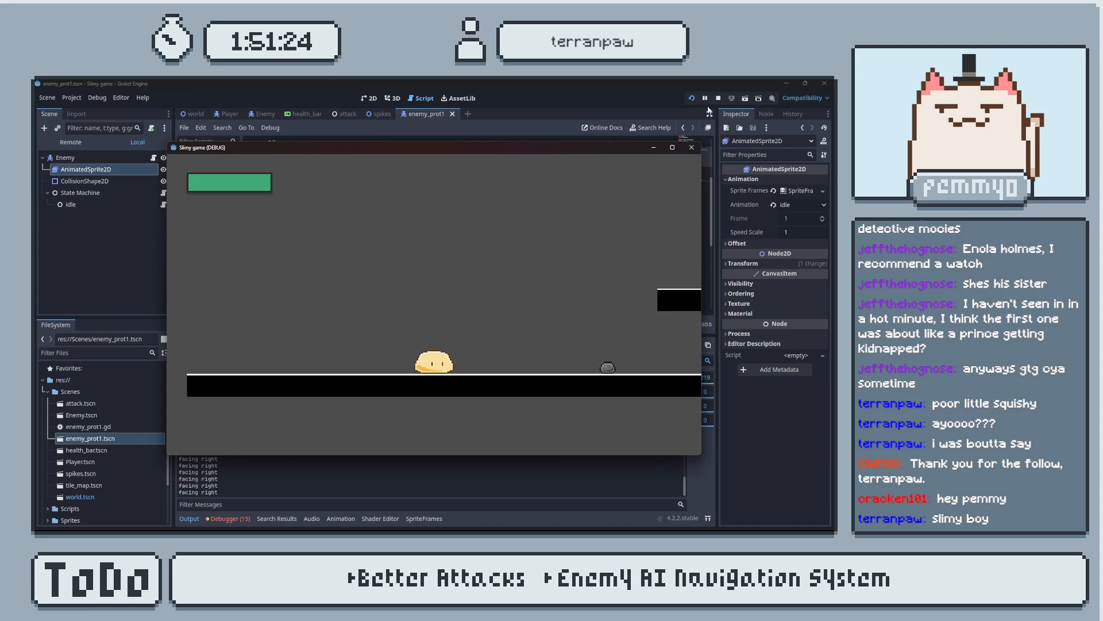
click(691, 147)
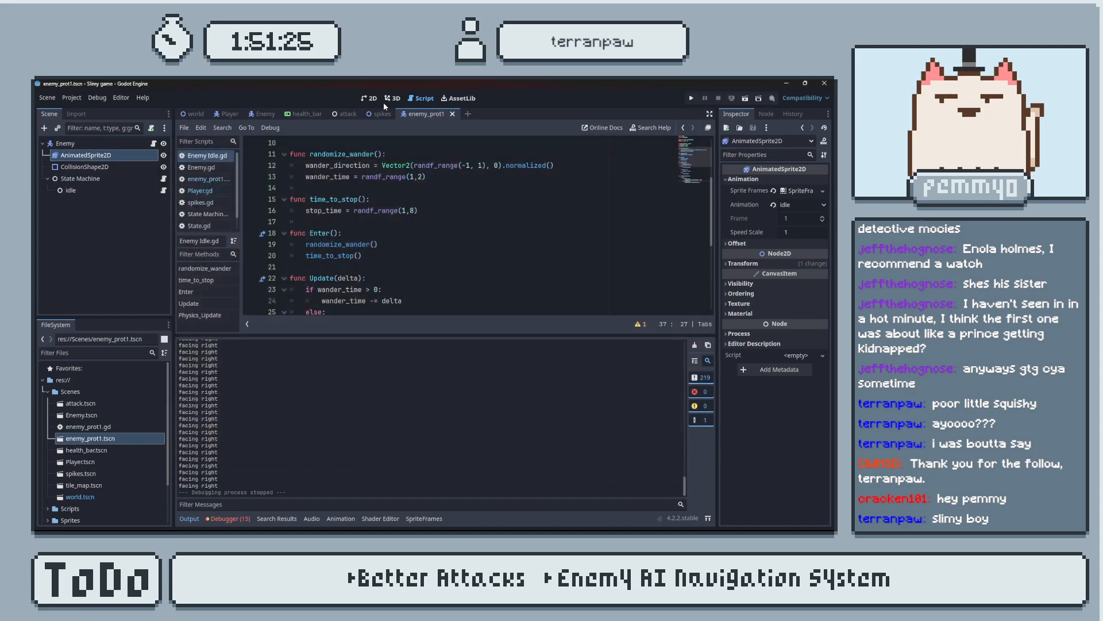
Delete both facing-direction print statements from update_animation() in the enemy_prot1.gd script.
click(343, 114)
click(427, 115)
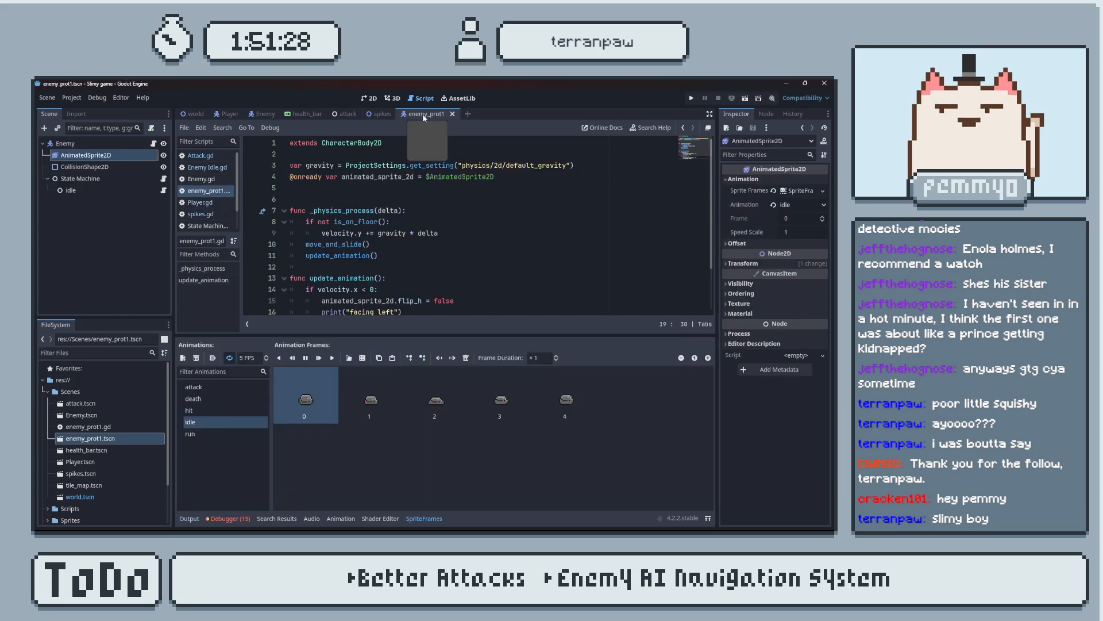
click(208, 167)
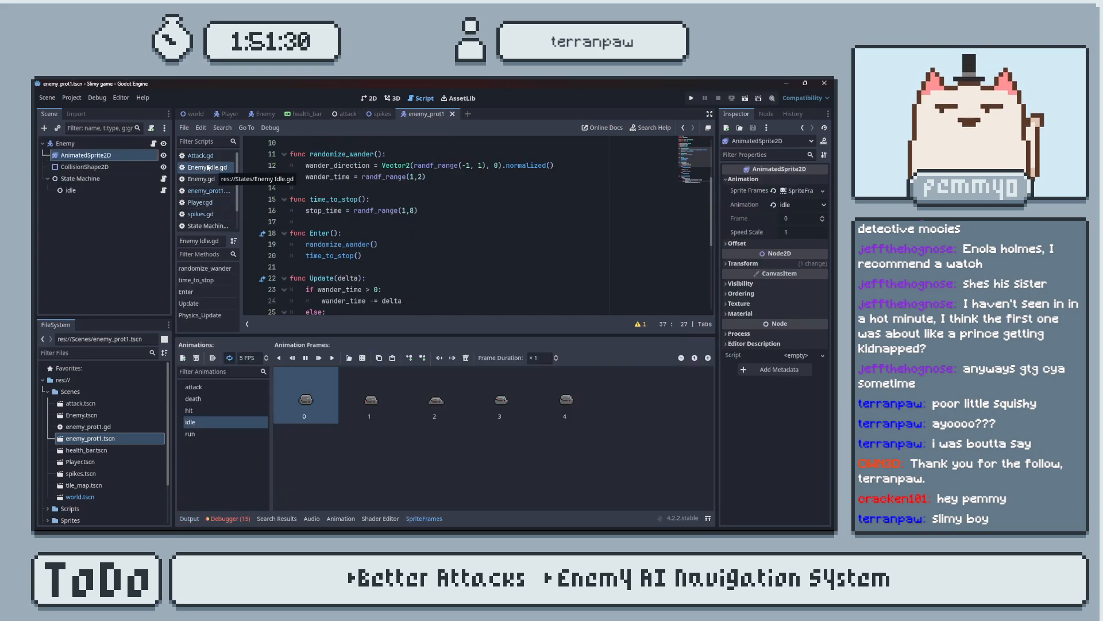
click(206, 191)
click(419, 290)
drag(418, 292, 271, 294)
key(BackSpace)
key(BackSpace)
drag(409, 256, 290, 253)
key(BackSpace)
key(BackSpace)
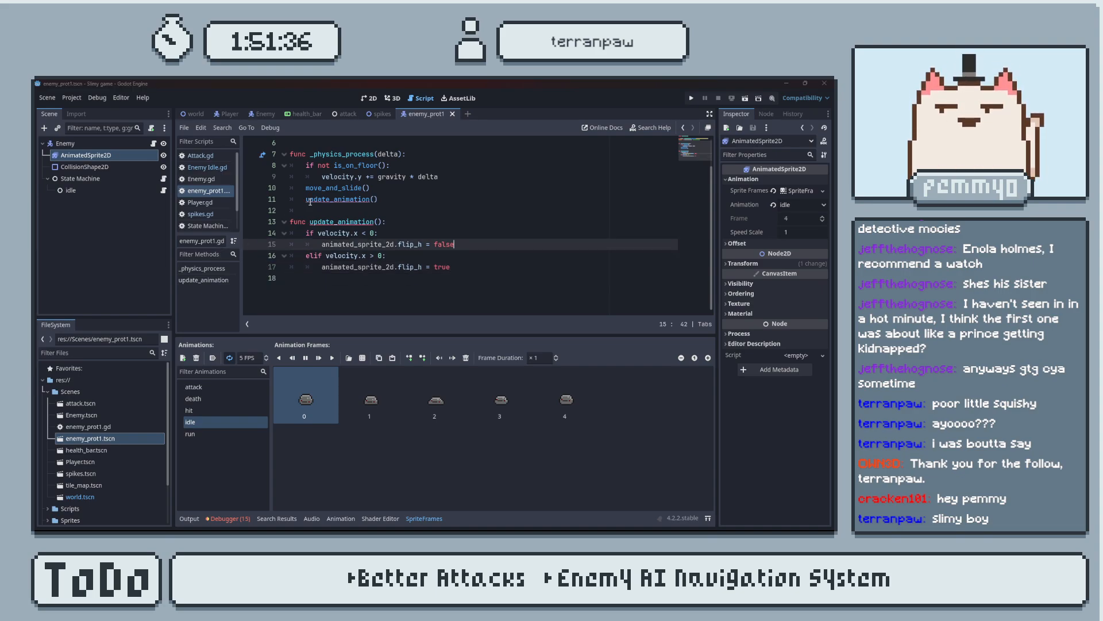
In Enemy Idle.gd, set the stop_time threshold to 2 in both the if and elif conditions and save.
click(207, 167)
scroll(392, 252, down, 4)
scroll(392, 252, down, 2)
click(190, 518)
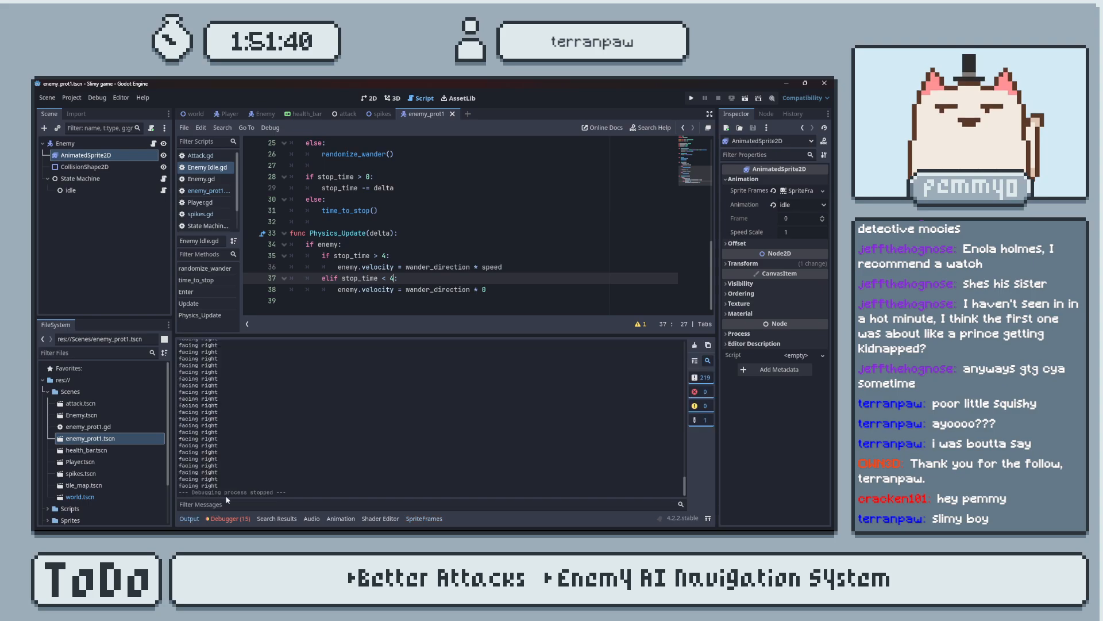
click(189, 518)
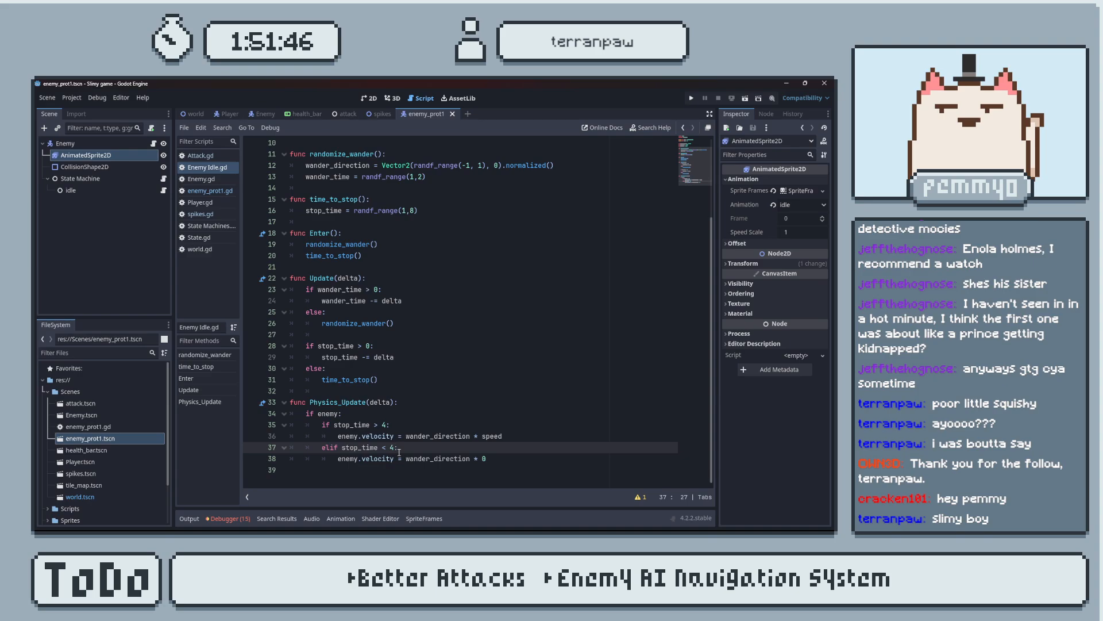
key(BackSpace)
text(2)
double_click(384, 425)
text(2)
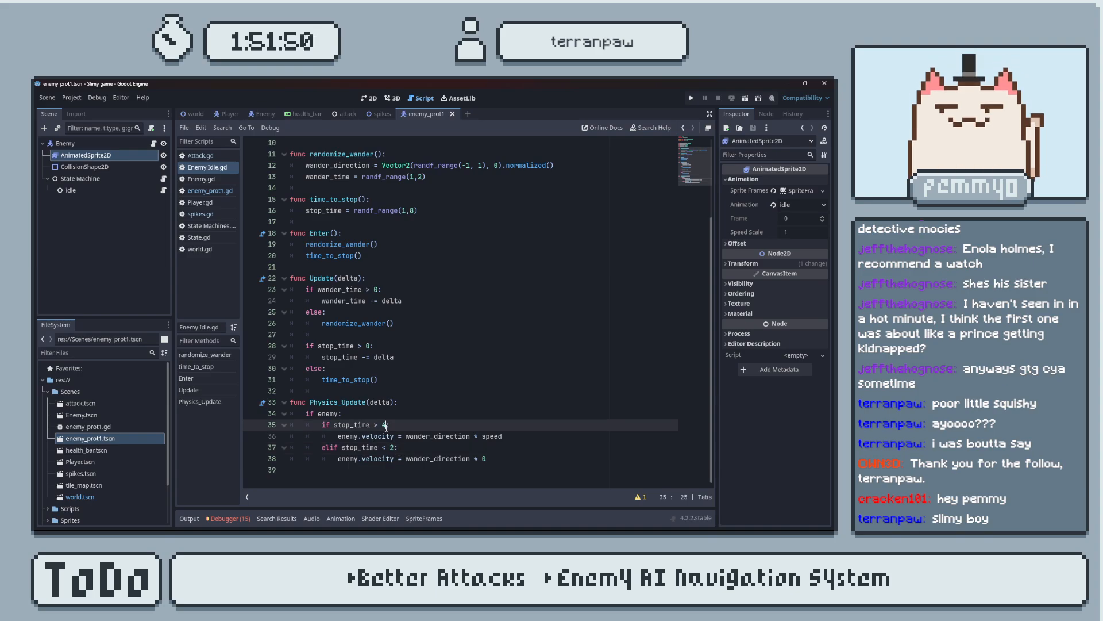
key(ctrl+s)
Run the game again, move the slime toward the enemy to check its pauses, and close the game.
click(691, 99)
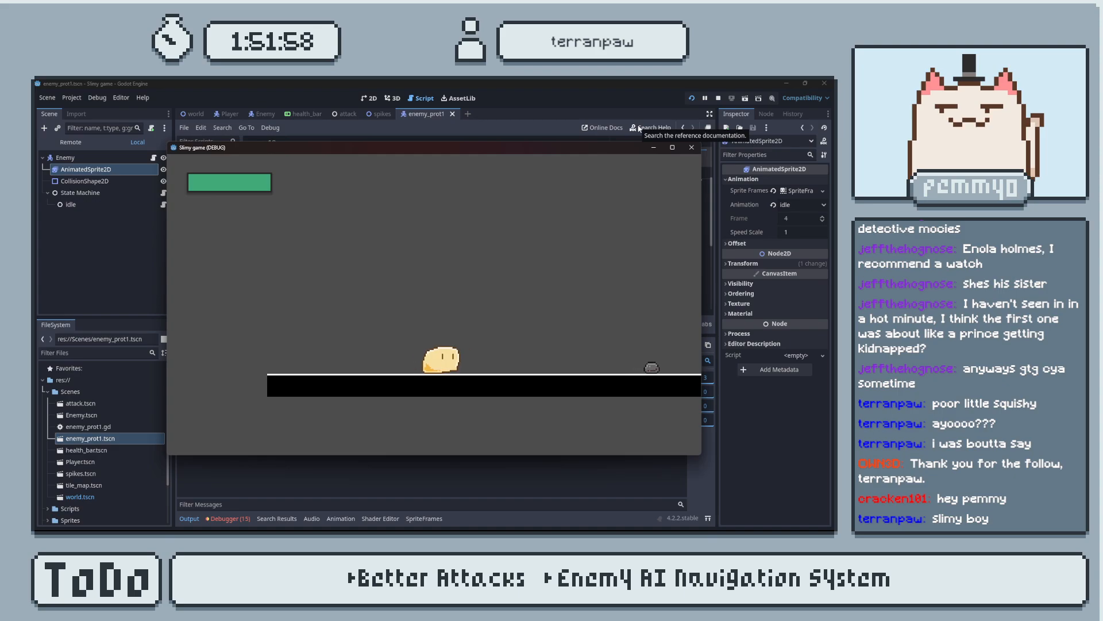
key(Right)
key(Right)
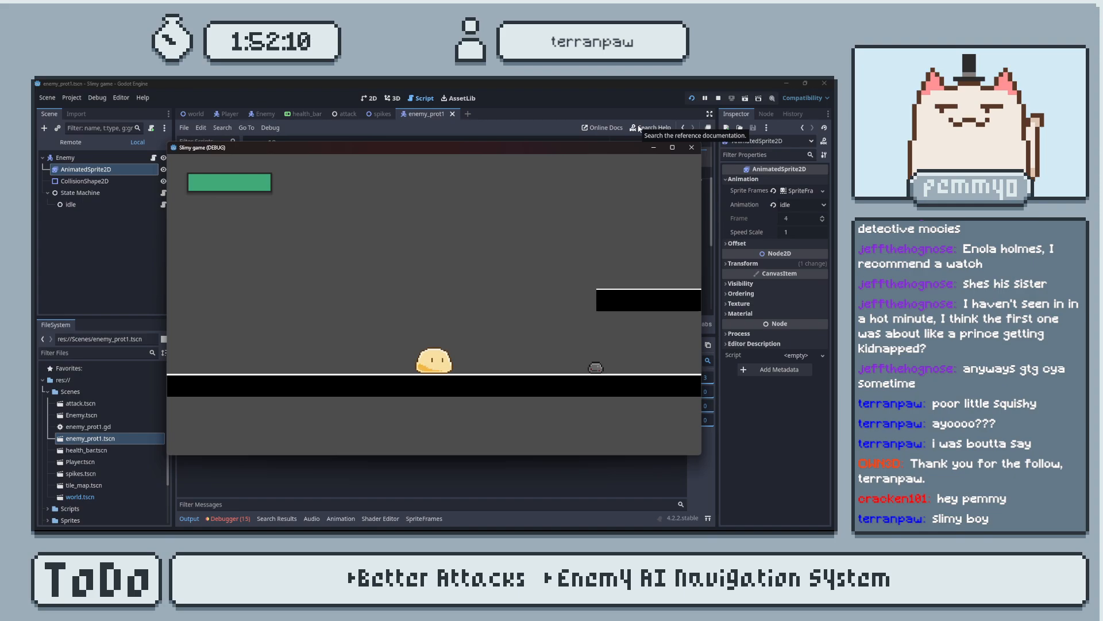
click(691, 148)
In time_to_stop(), replace the random range with a fixed stop_time of 8, test the enemy in the running game, and close it.
drag(421, 213, 358, 215)
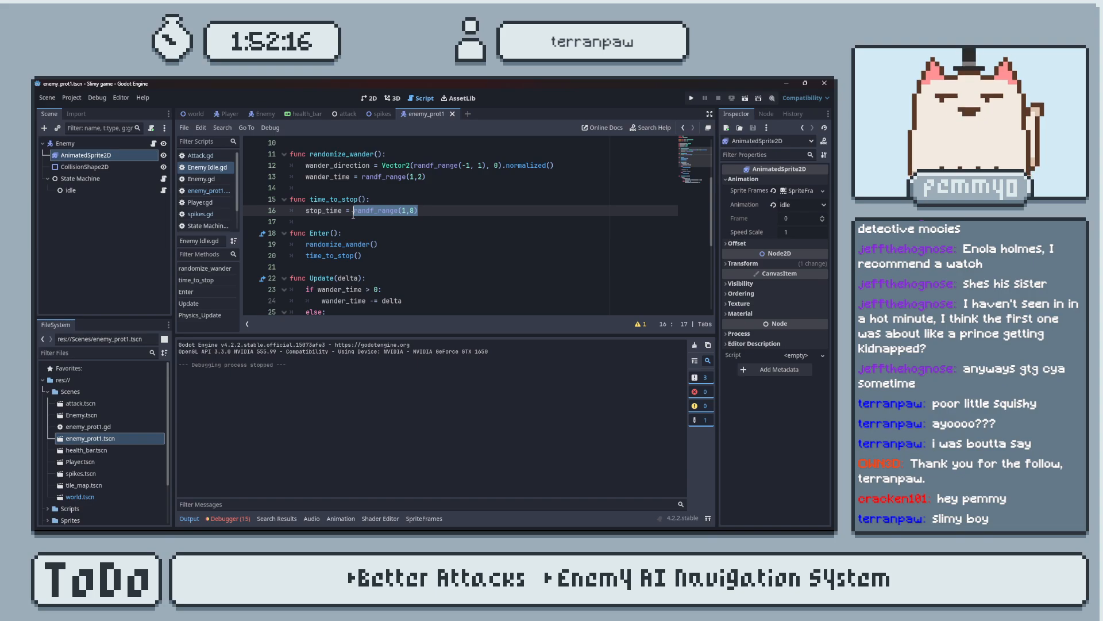
text(8)
scroll(400, 230, up, 2)
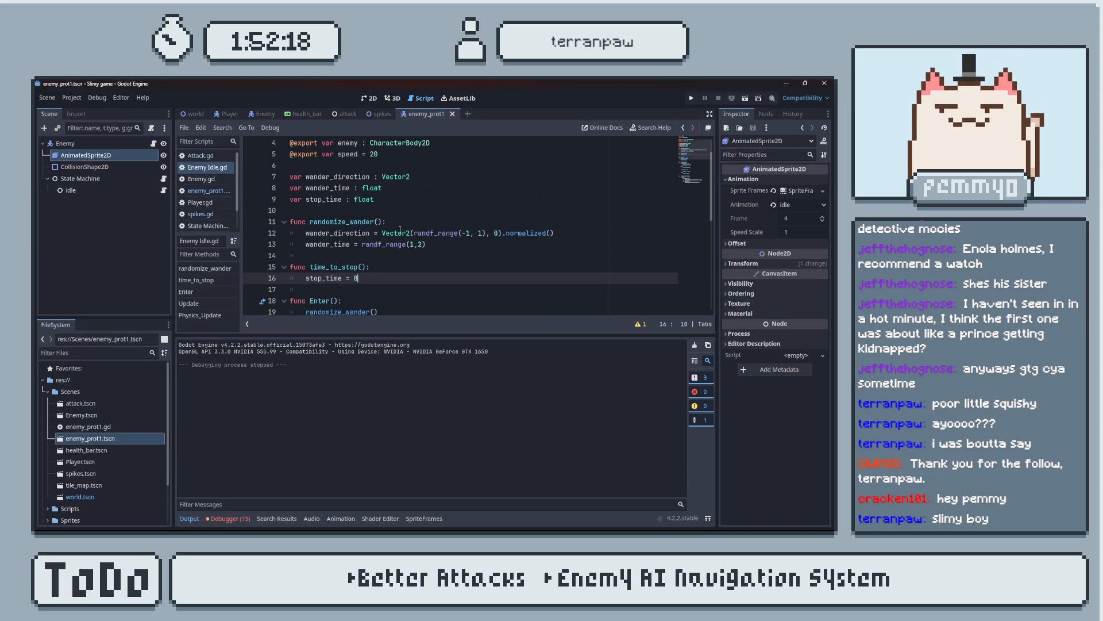
click(692, 101)
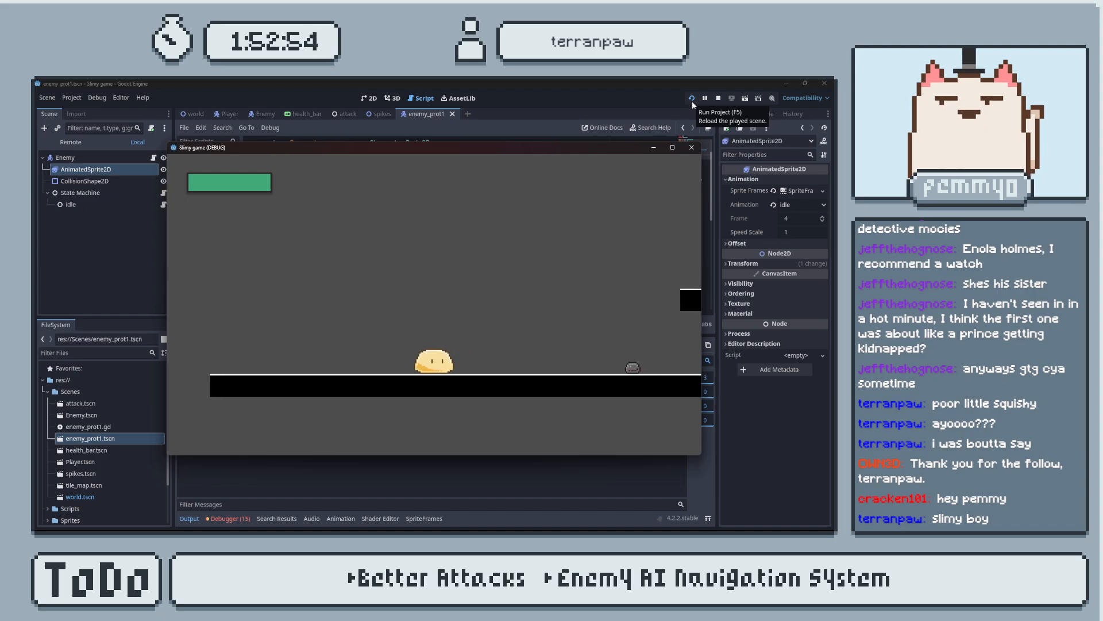
click(691, 147)
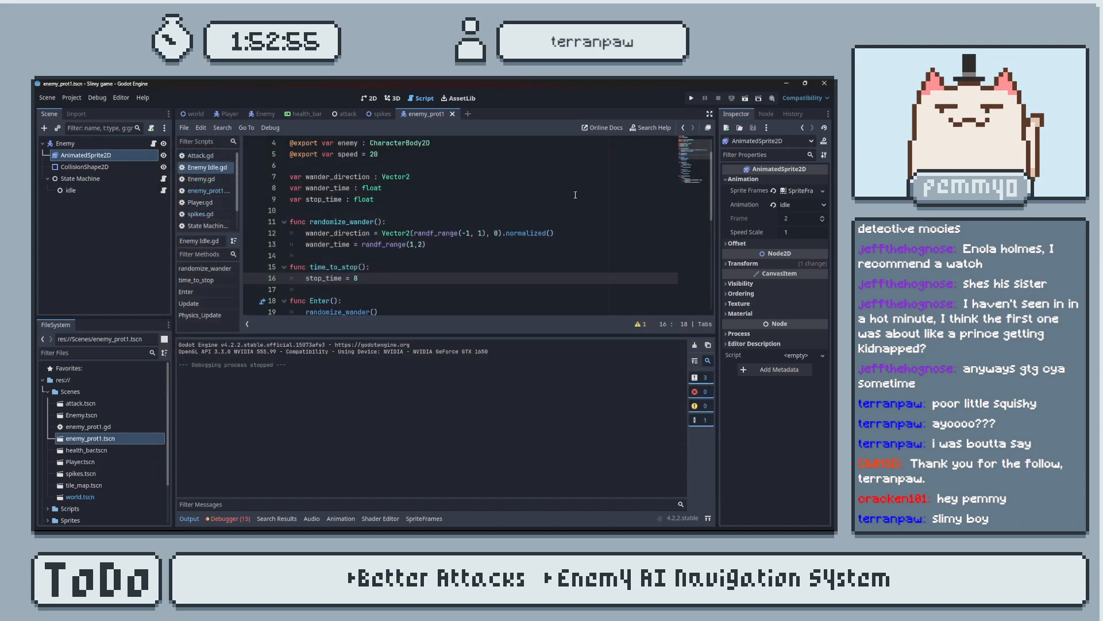
Undo the fixed stop_time value and set the upper limit of its random range to 6.
click(433, 266)
key(ctrl+z)
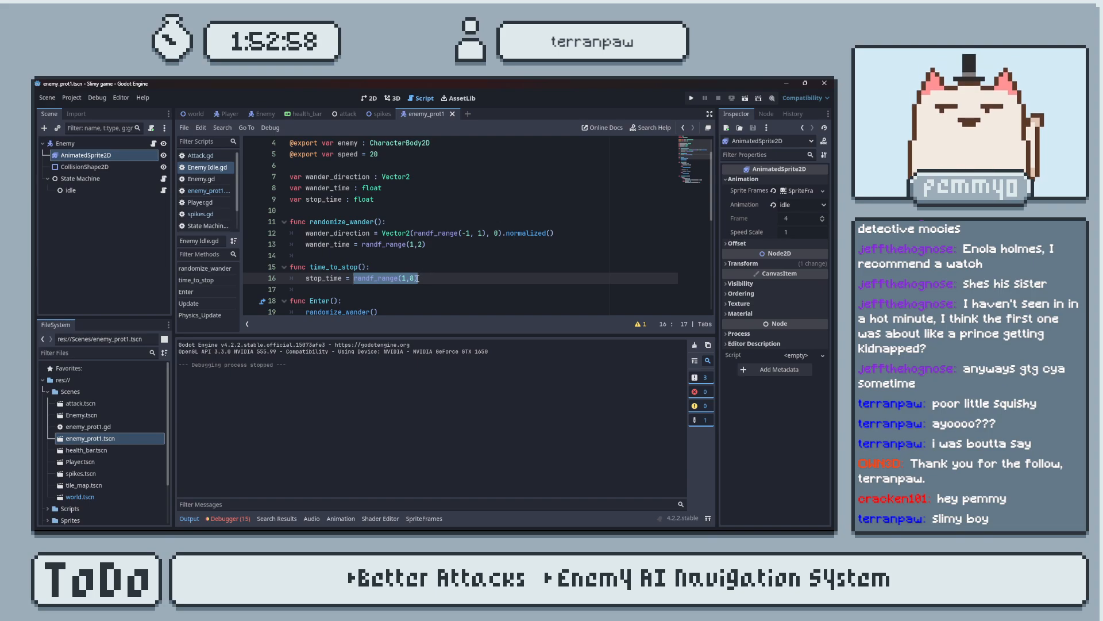
click(415, 278)
Set the stop_time threshold to 3 in both Physics_Update conditions, then test the enemy in the running game and close it.
scroll(420, 287, down, 7)
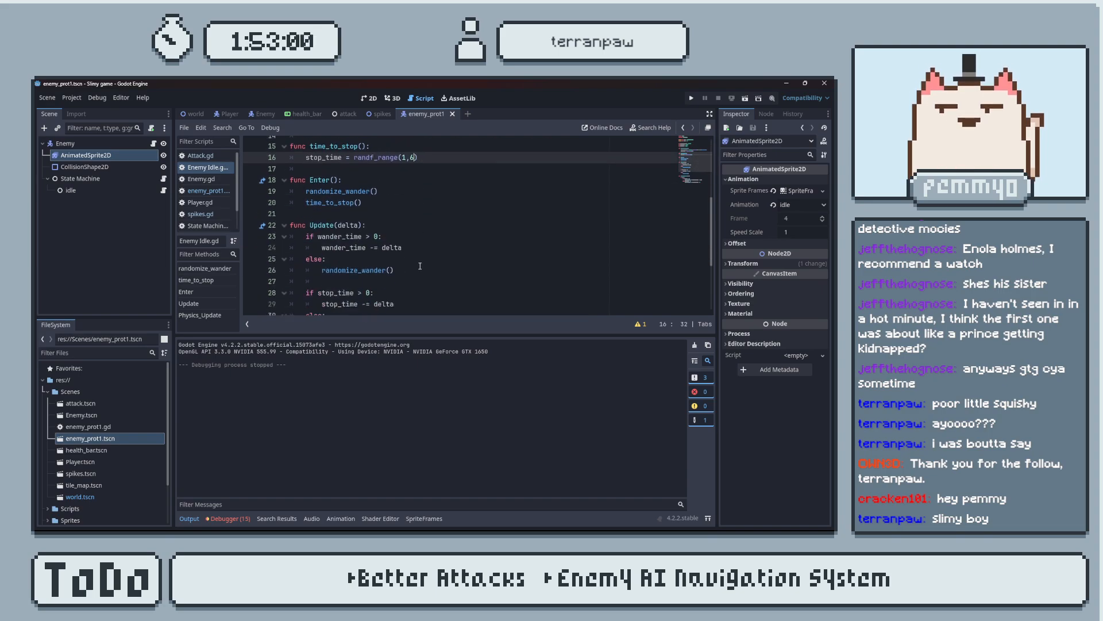
click(386, 255)
key(BackSpace)
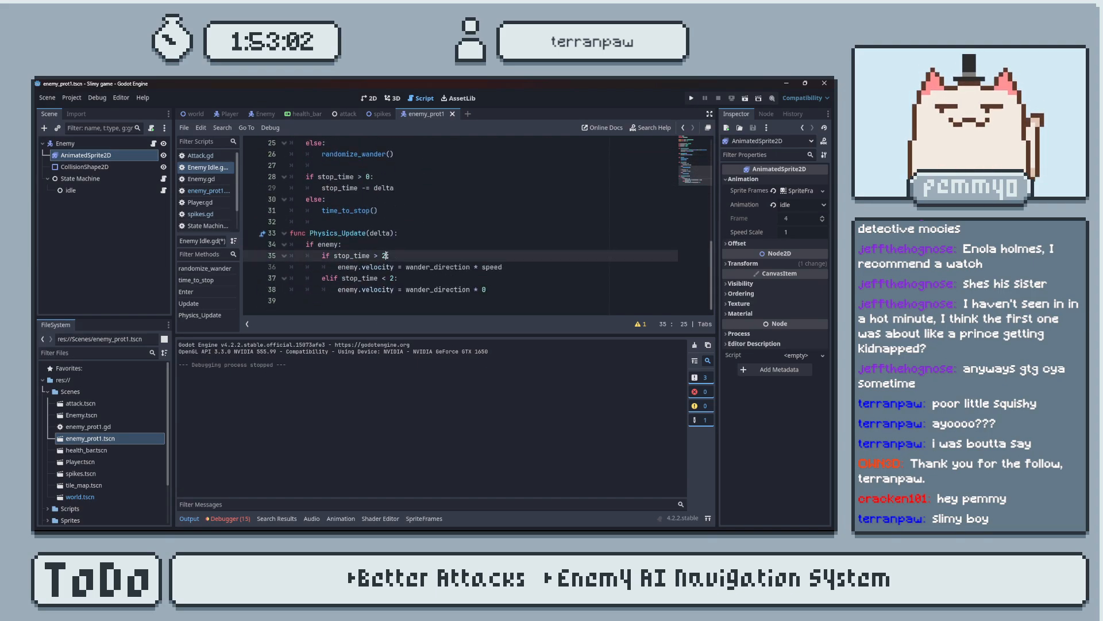
click(394, 278)
key(BackSpace)
text(3)
click(690, 99)
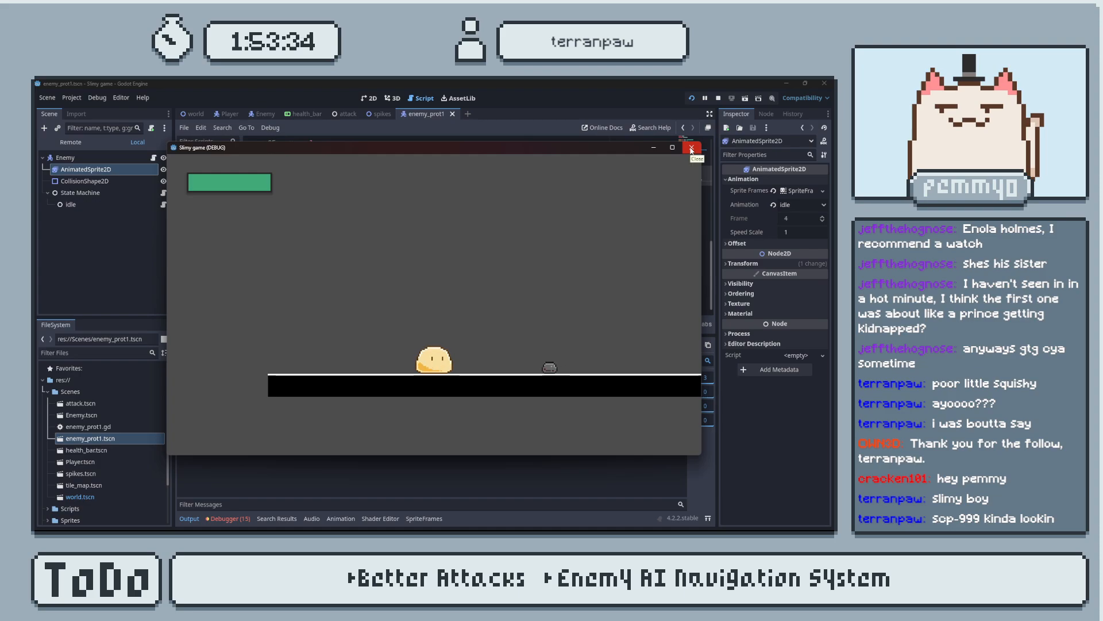
click(691, 149)
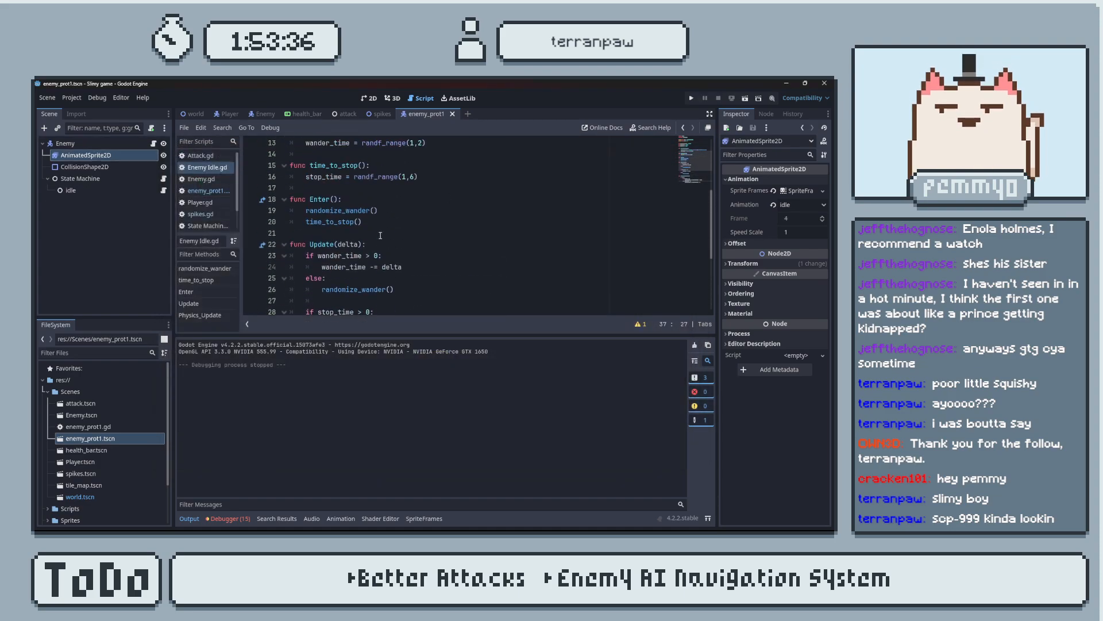
Set stop_time to a fixed 6 in time_to_stop(), run the game, move the slime toward the enemy, and close the game.
drag(419, 242, 355, 244)
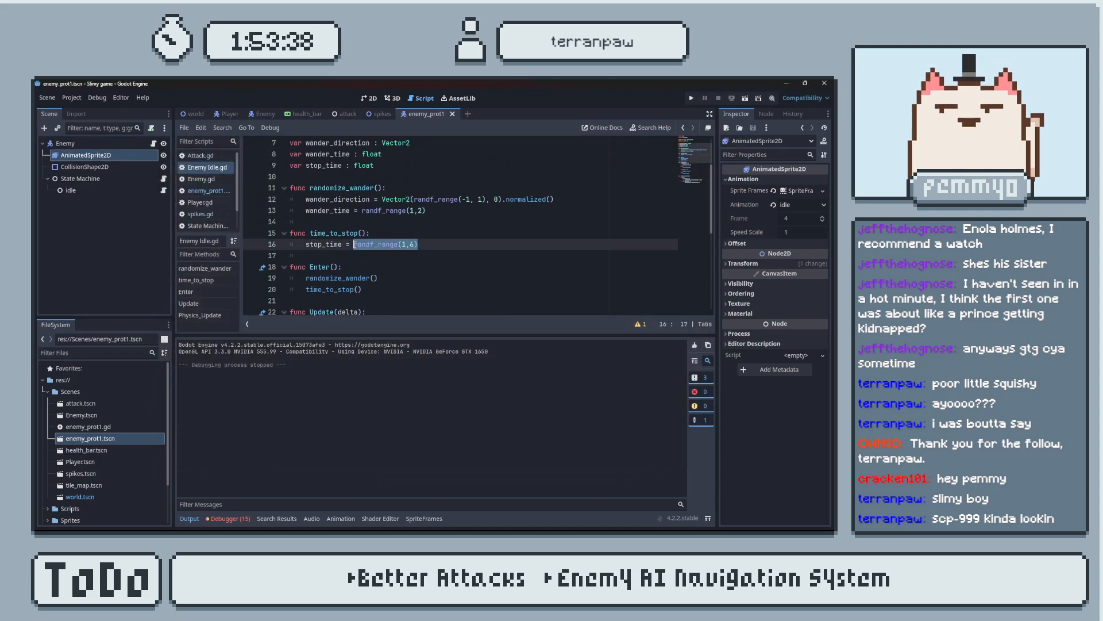
text(6)
click(690, 98)
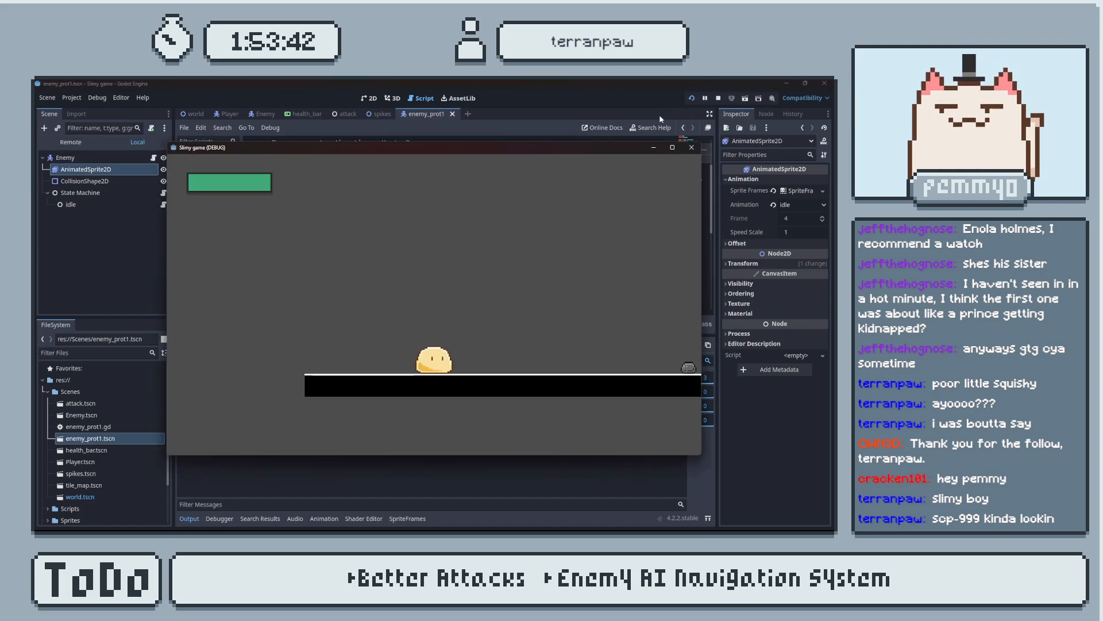
key(d)
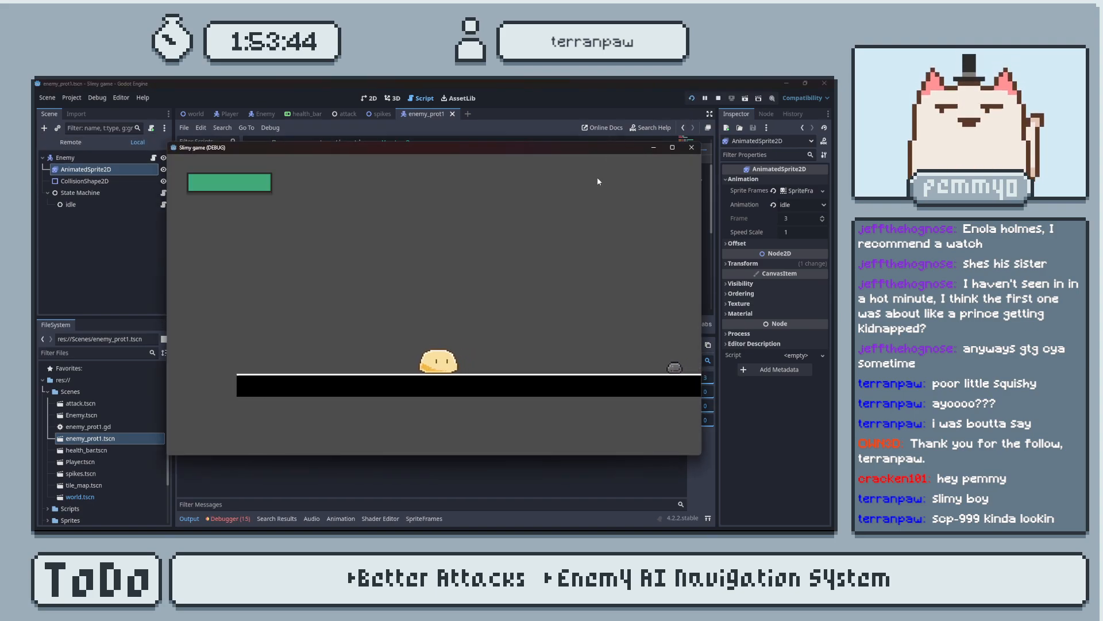
key(d)
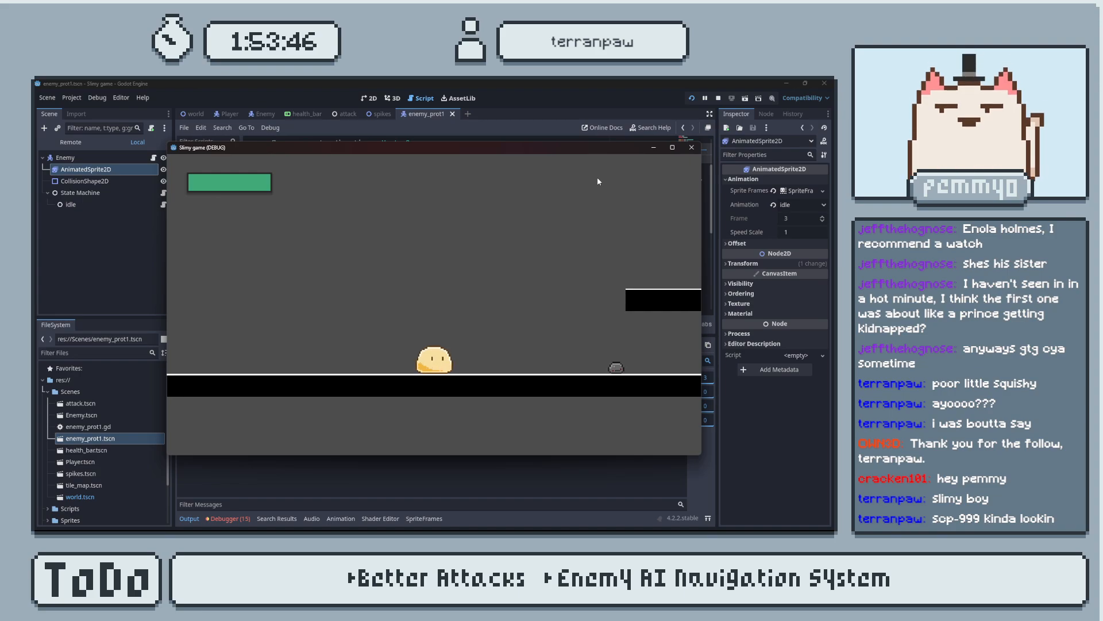
click(691, 147)
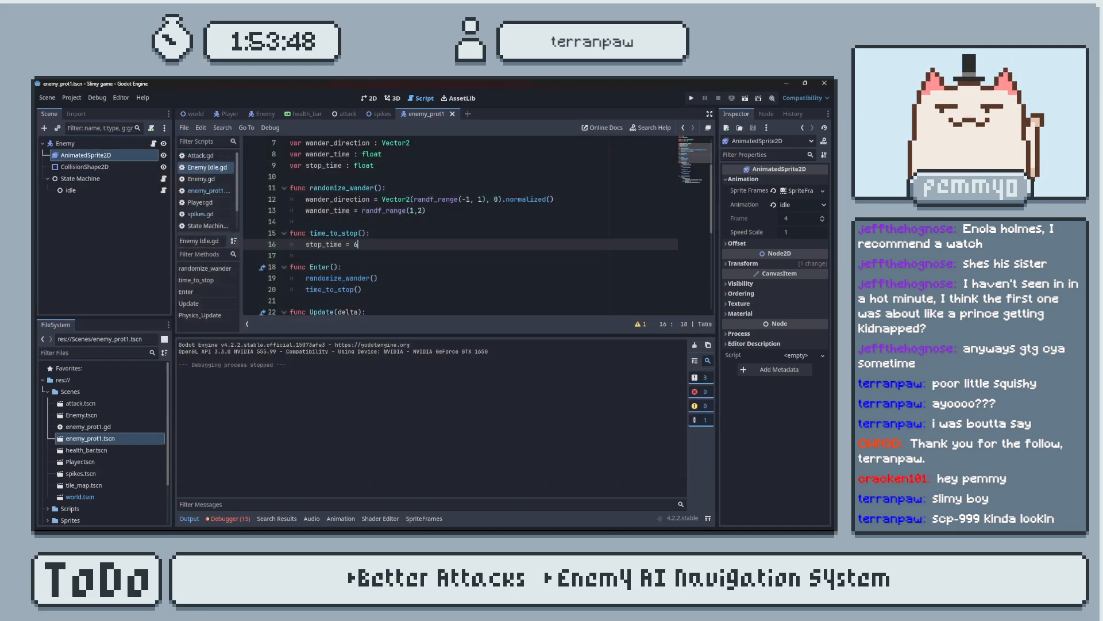
Switch to the browser, search Google for scp999 in a new tab, look through the image results, and return to Godot.
key(alt+Tab)
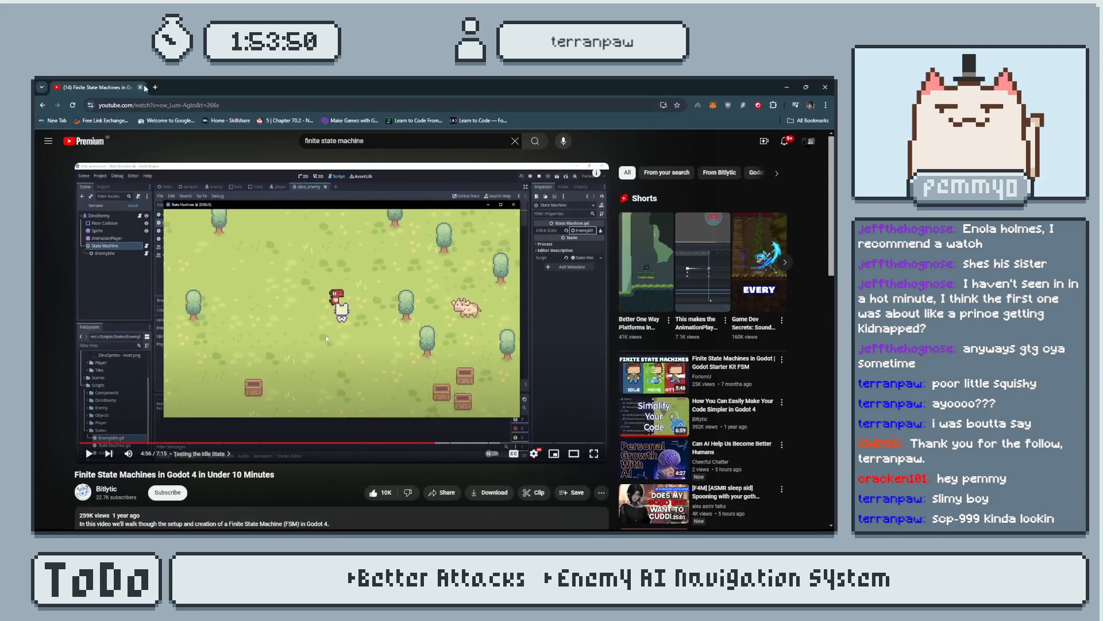
key(ctrl+t)
text(scp)
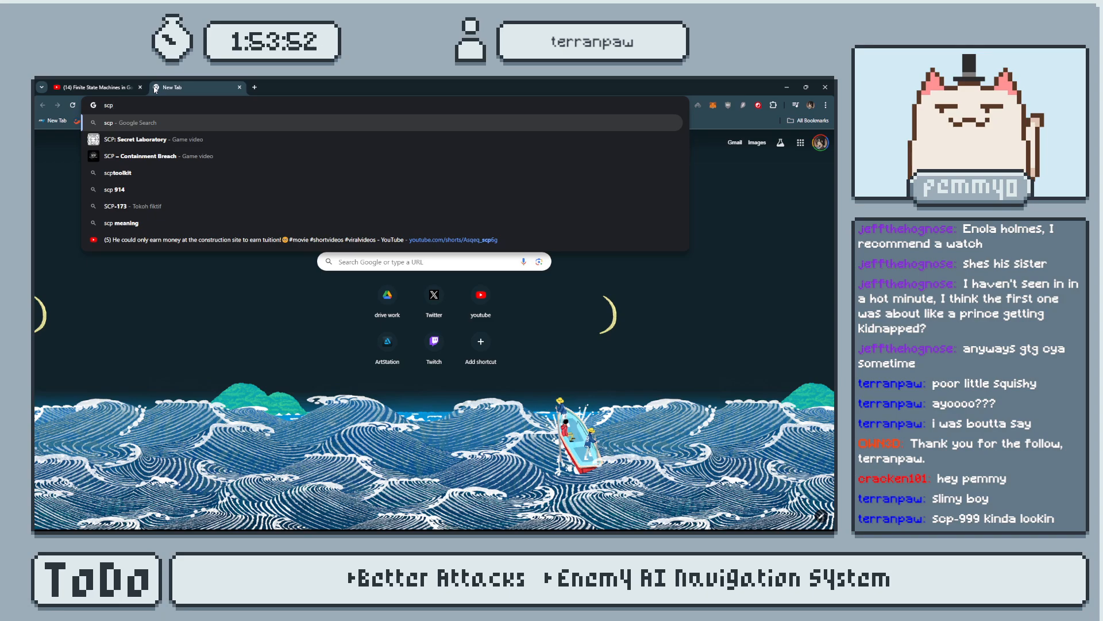
text(999)
key(Return)
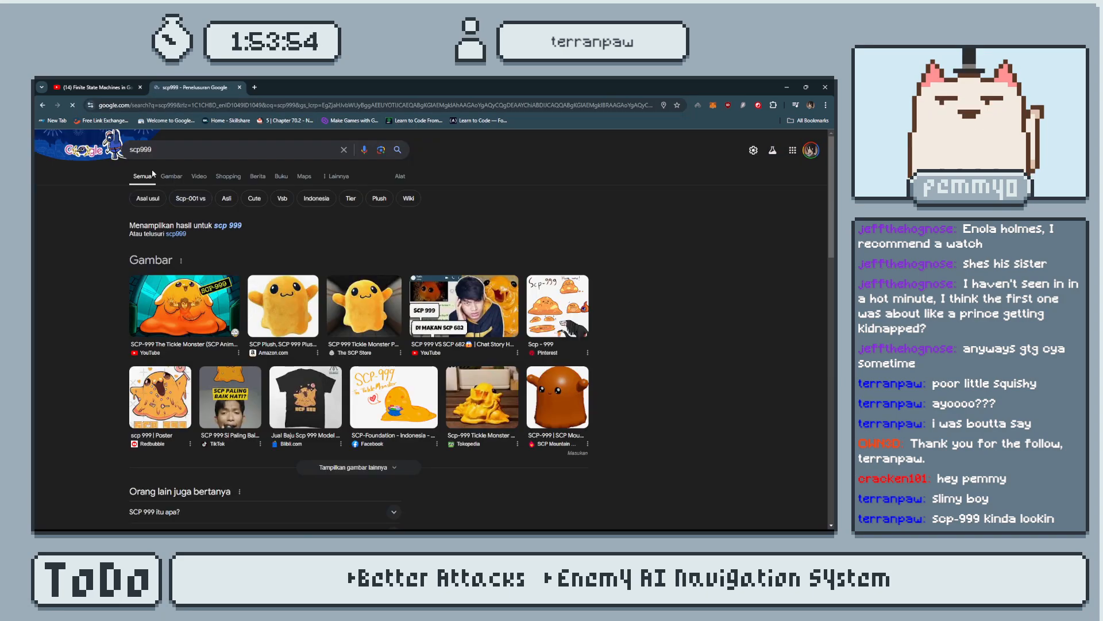
click(171, 175)
scroll(410, 271, down, 1)
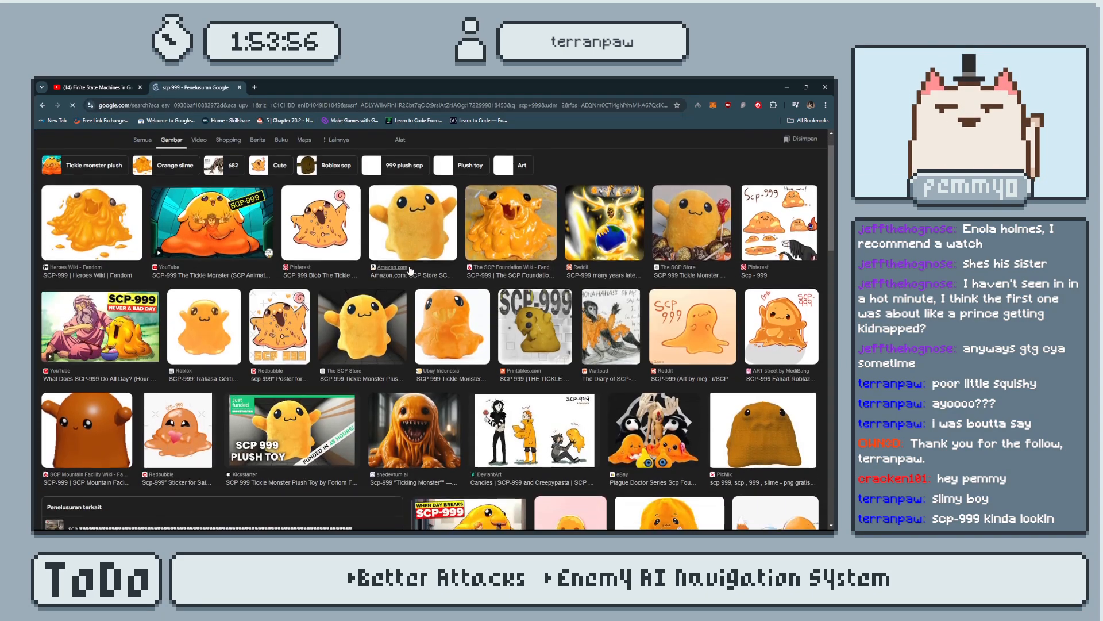
scroll(410, 271, up, 1)
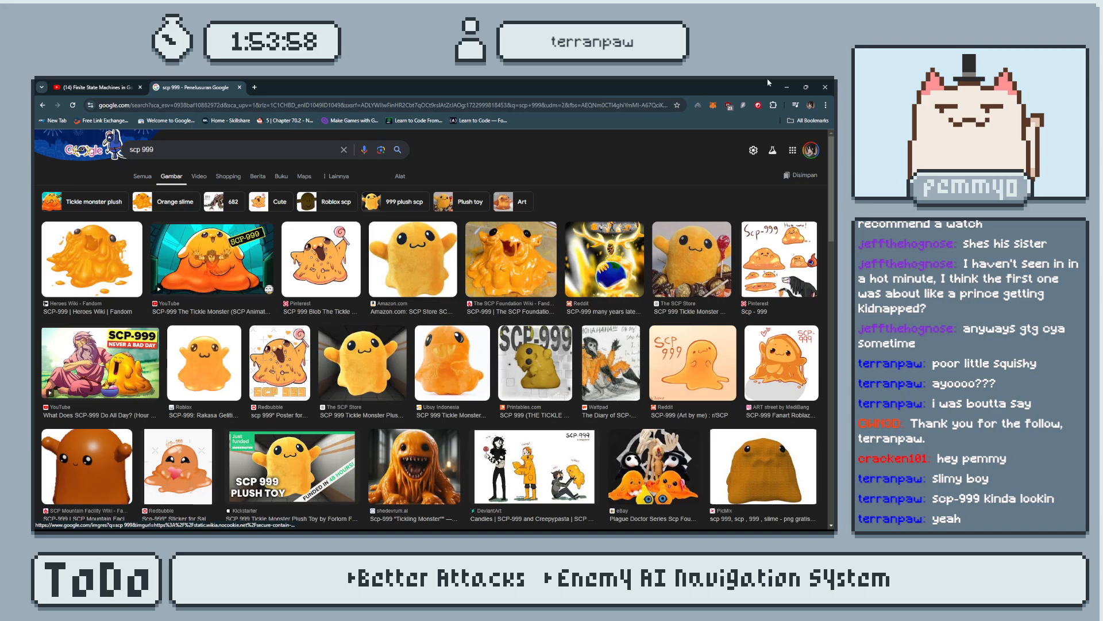
click(787, 87)
key(alt+Tab)
key(alt+Tab)
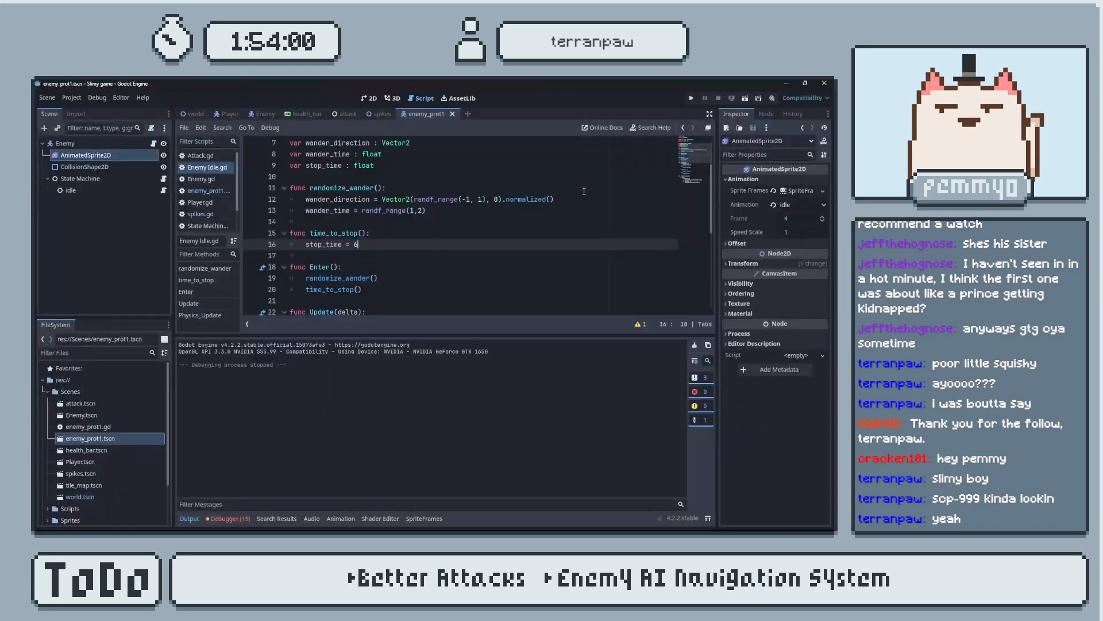
Run the game again to watch the enemy's pauses, close it, and collapse the output area to enlarge the script view.
click(691, 98)
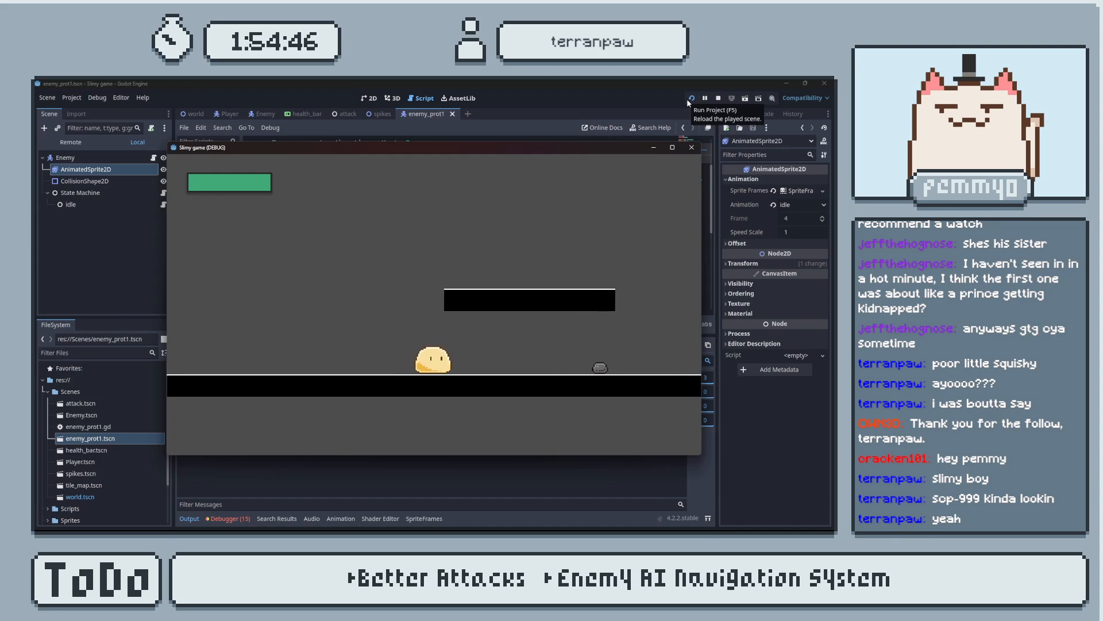
click(692, 147)
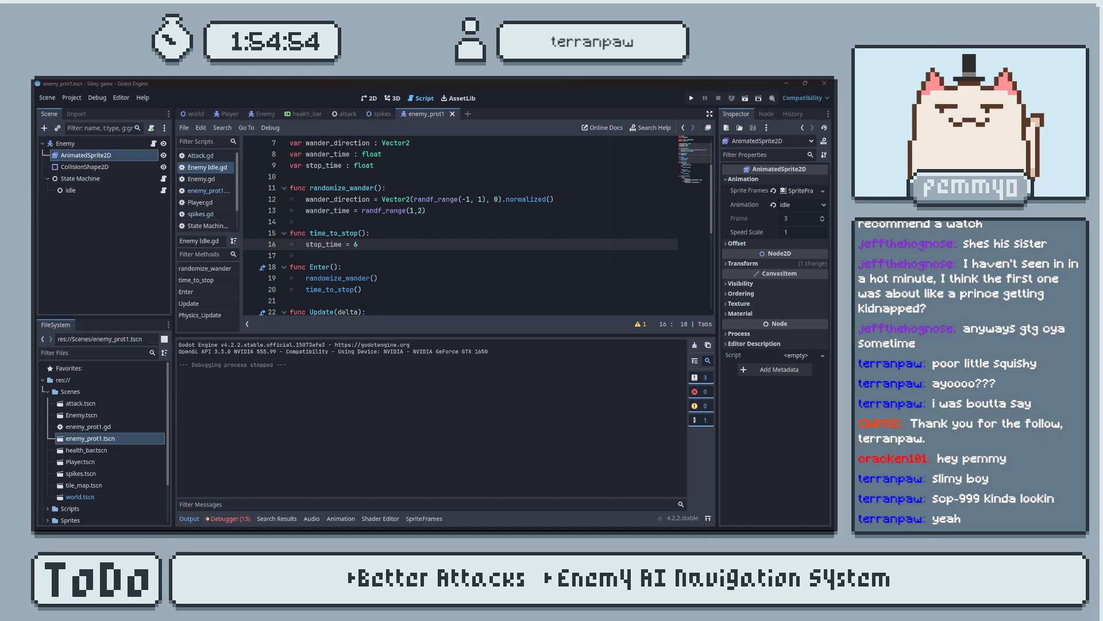
click(418, 396)
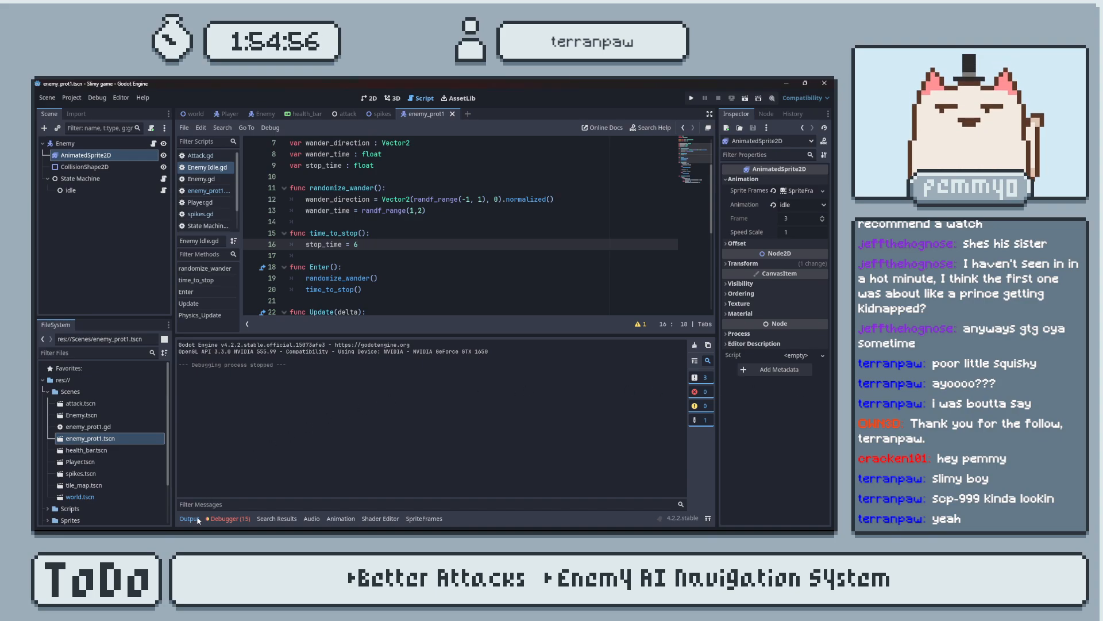
click(190, 518)
scroll(444, 390, down, 1)
click(445, 390)
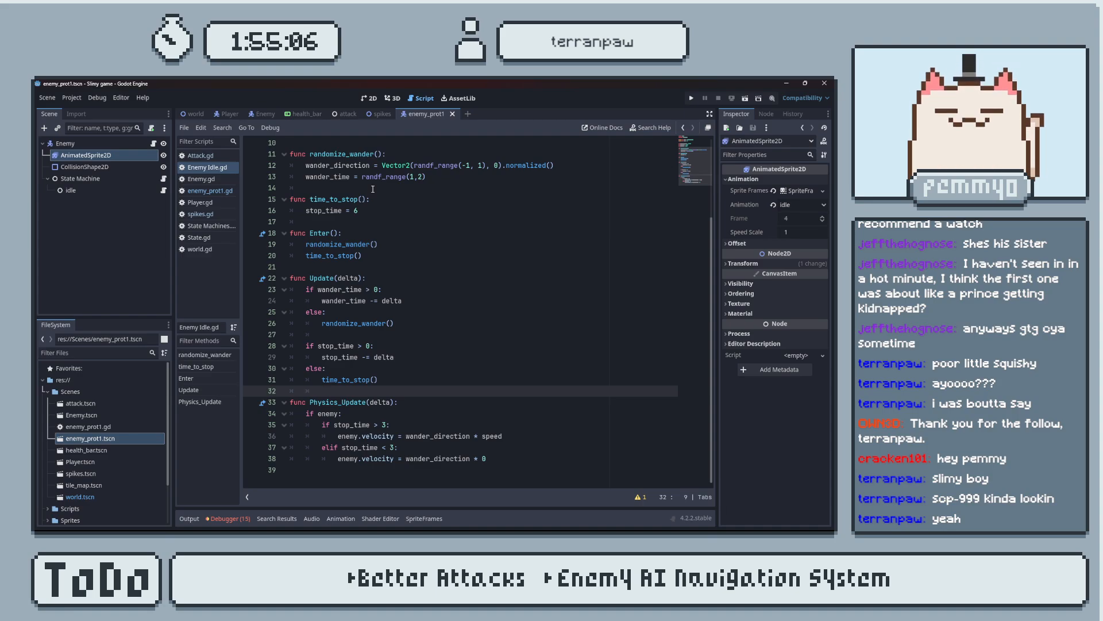
In enemy_prot1.gd, insert the condition "if velocity.x < 0:" as the first line of update_animation().
click(200, 156)
click(208, 167)
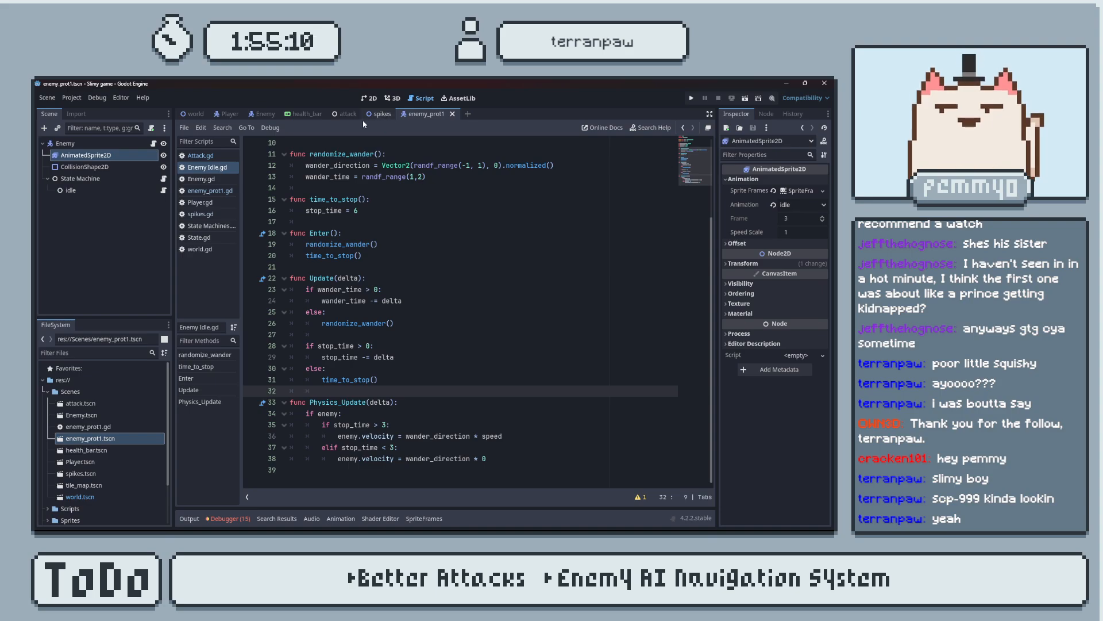
click(217, 190)
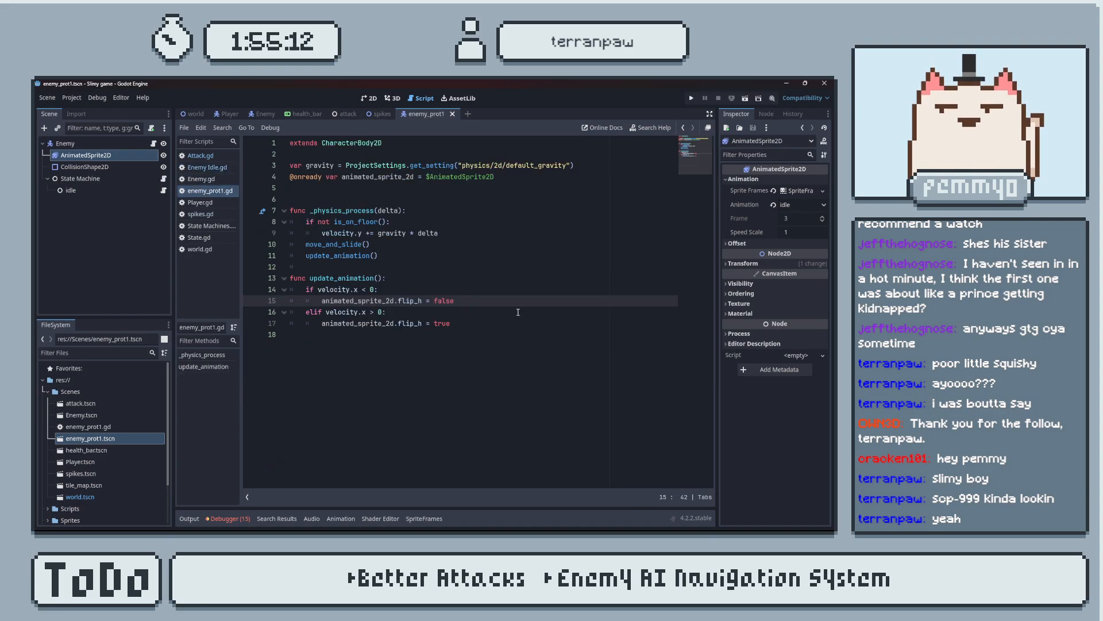
click(486, 323)
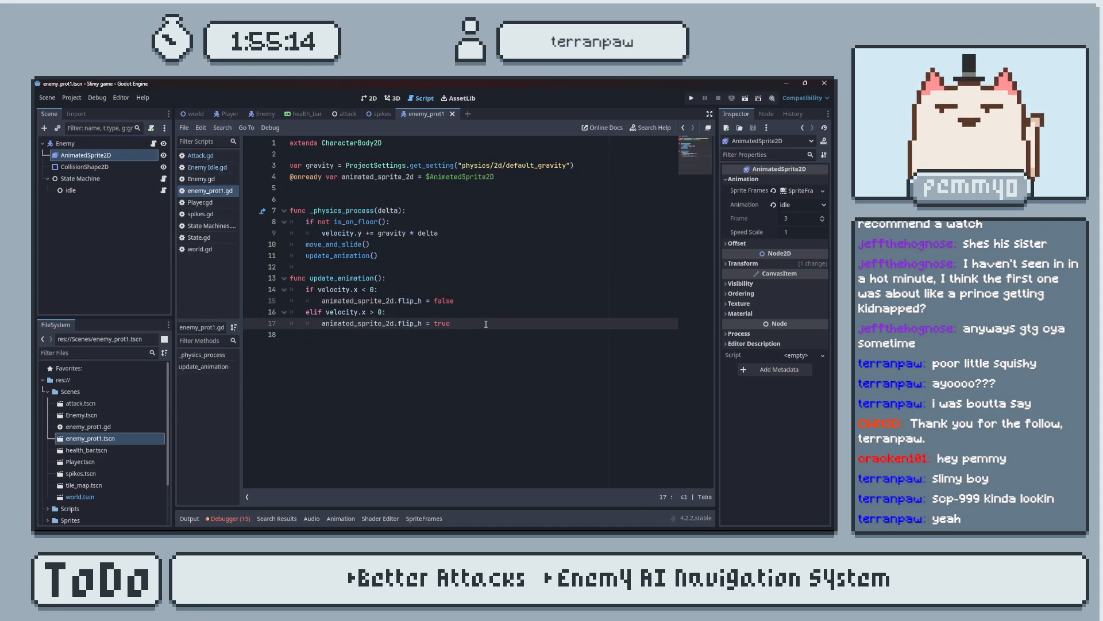
click(394, 279)
key(Return)
text(if velocity)
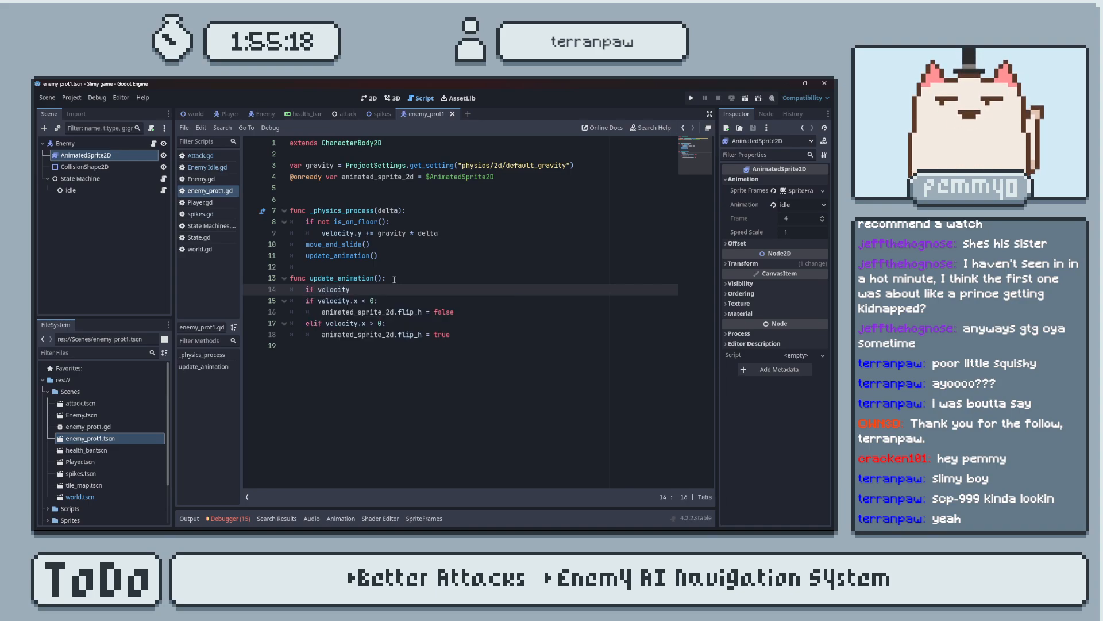
text(.x )
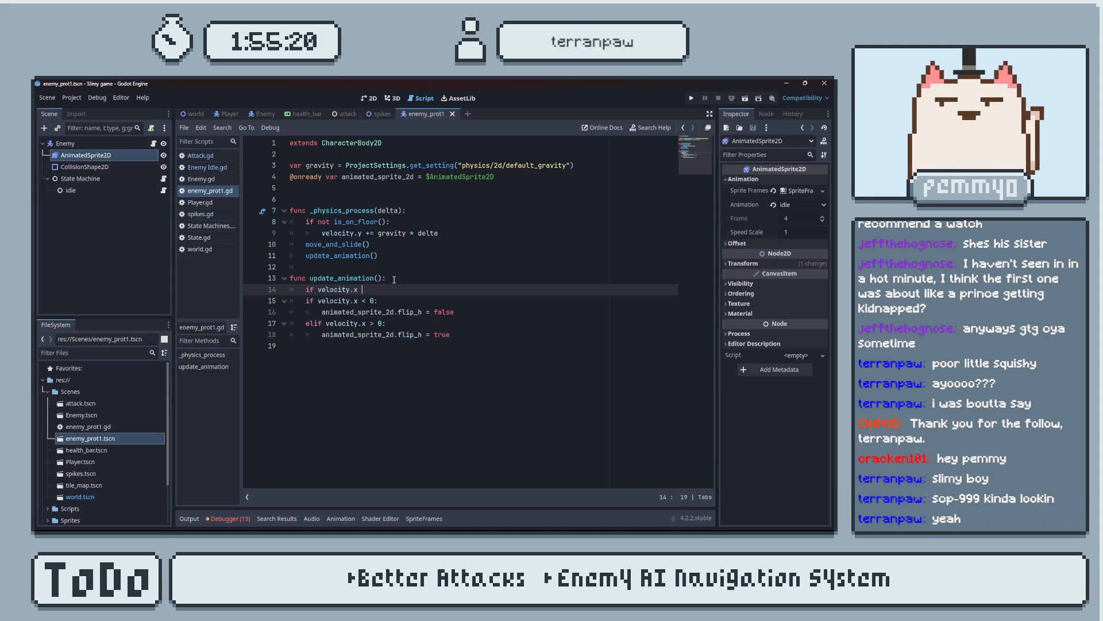
text(< )
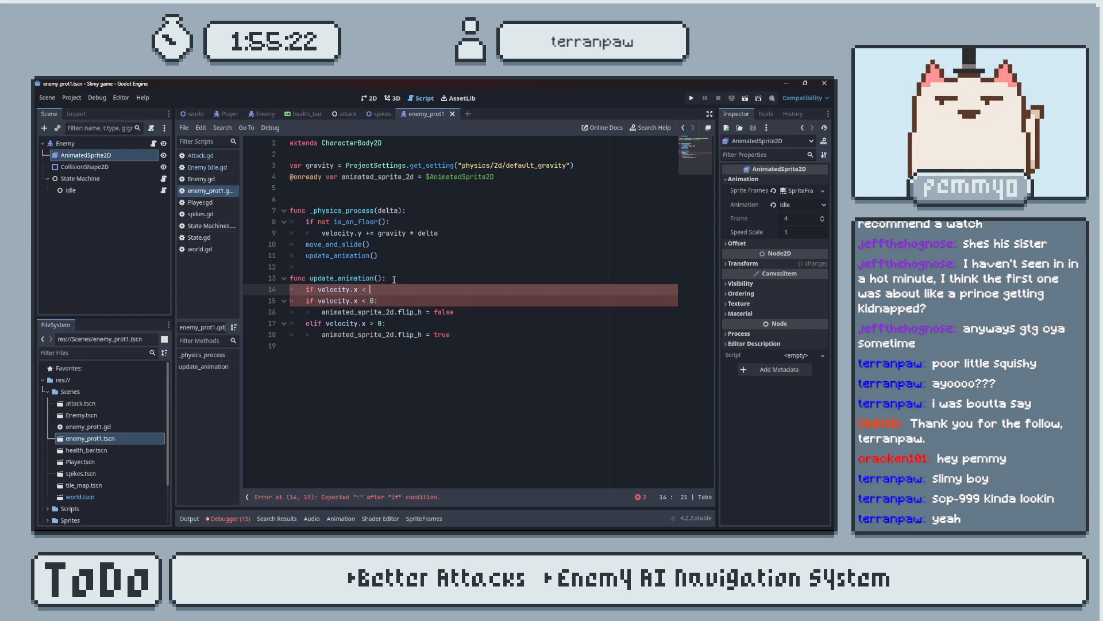
text(0:)
key(Return)
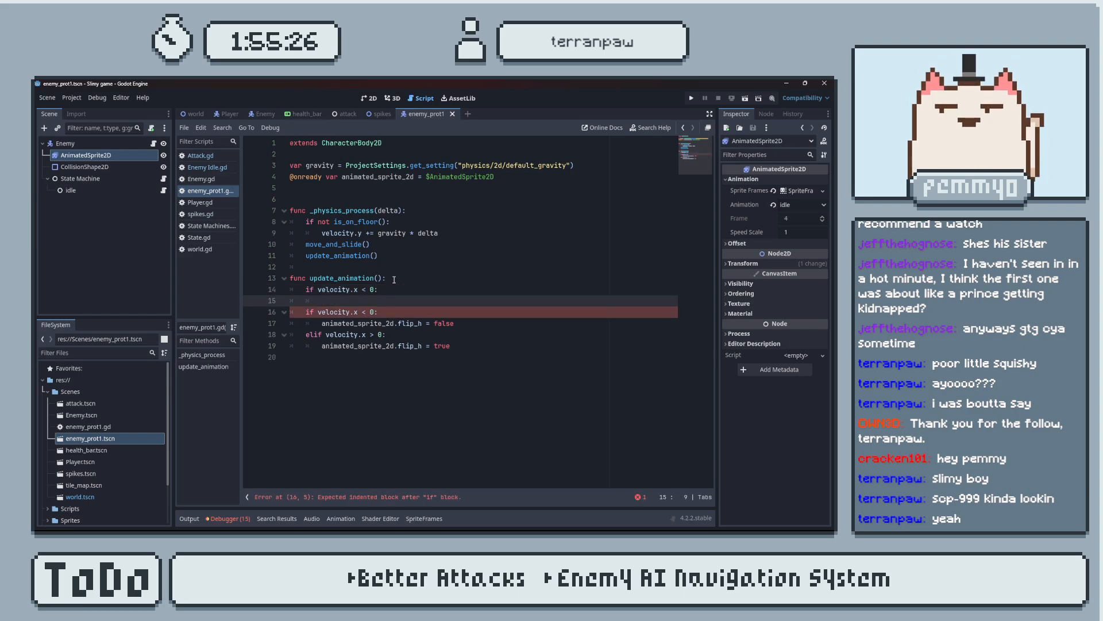
Change the comparison operator in the new first condition of update_animation() to !=.
click(366, 290)
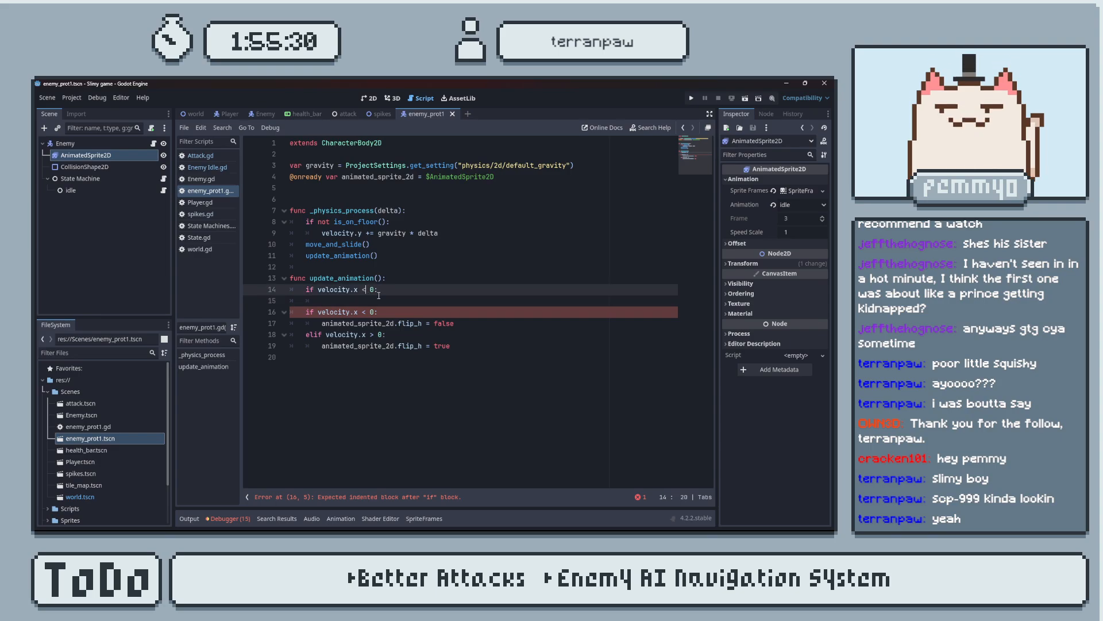
key(BackSpace)
text(!=)
Inside the velocity.x != 0 condition, add animated_sprite_2d.play("run").
click(344, 301)
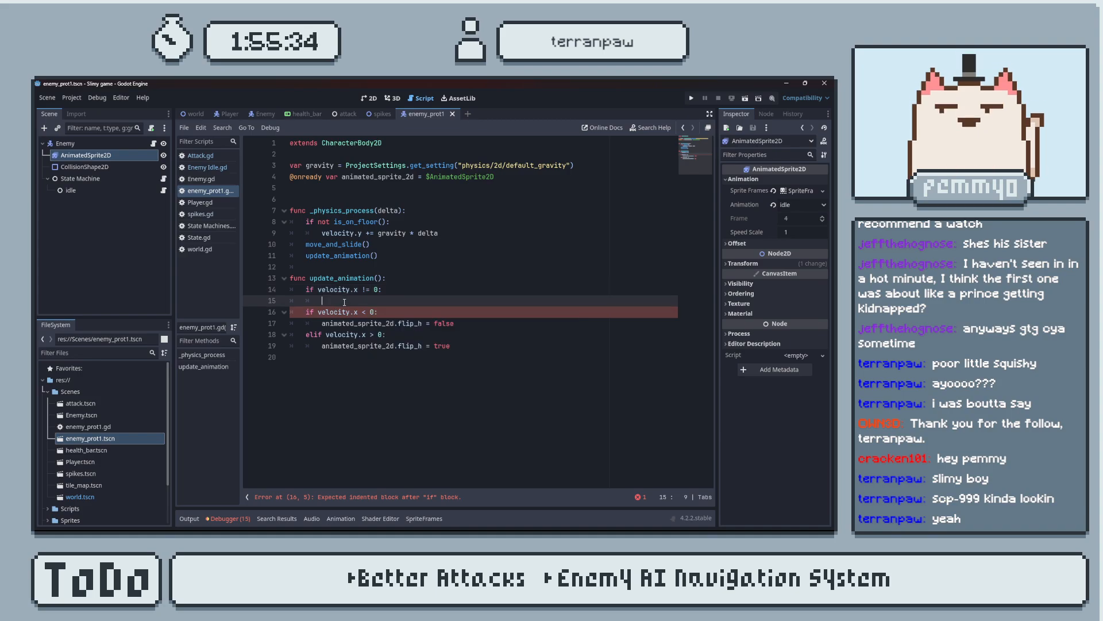
text(animated_sprite_2d.)
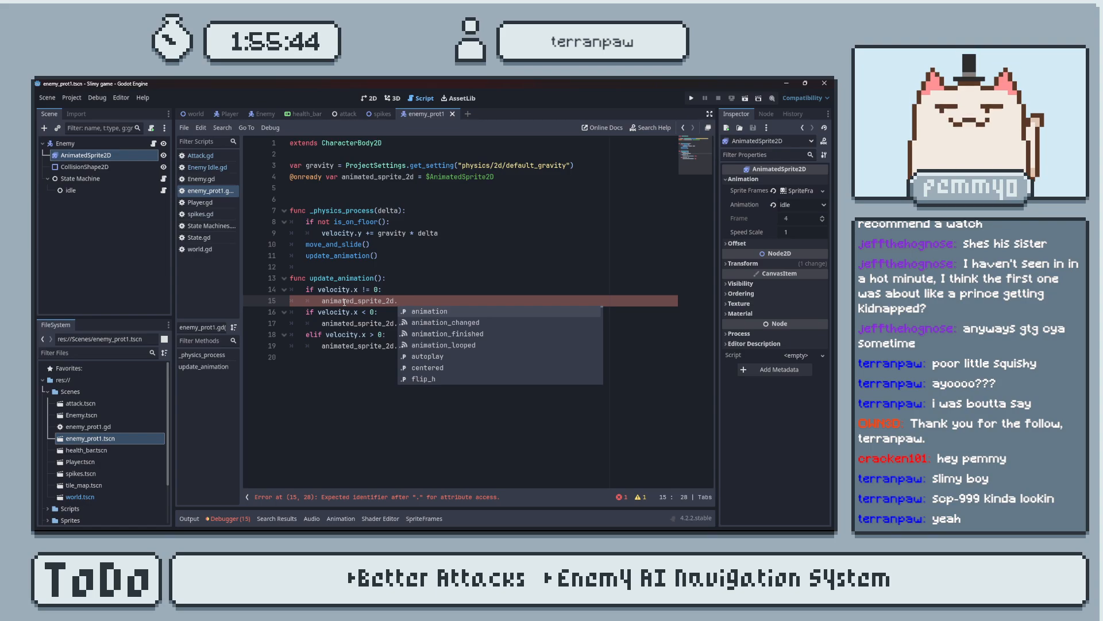
text(play()
key(Down)
key(Down)
key(Down)
key(Down)
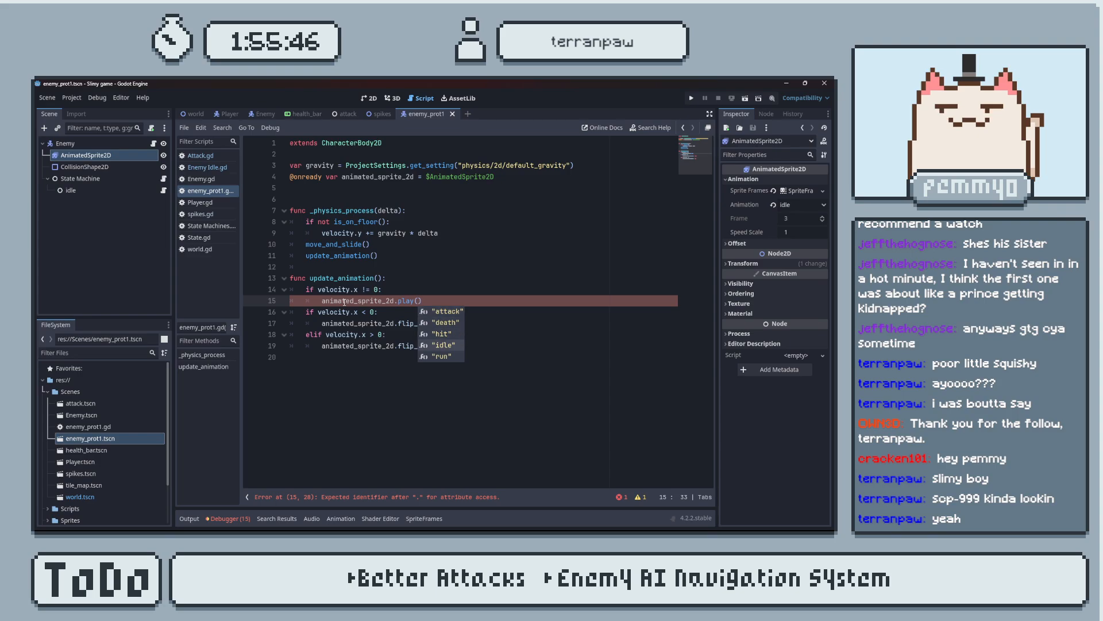
key(Return)
Edit the end of the velocity.x != 0 condition, just before its colon, to extend the check.
click(381, 290)
text(a)
key(BackSpace)
key(BackSpace)
key(BackSpace)
key(BackSpace)
key(BackSpace)
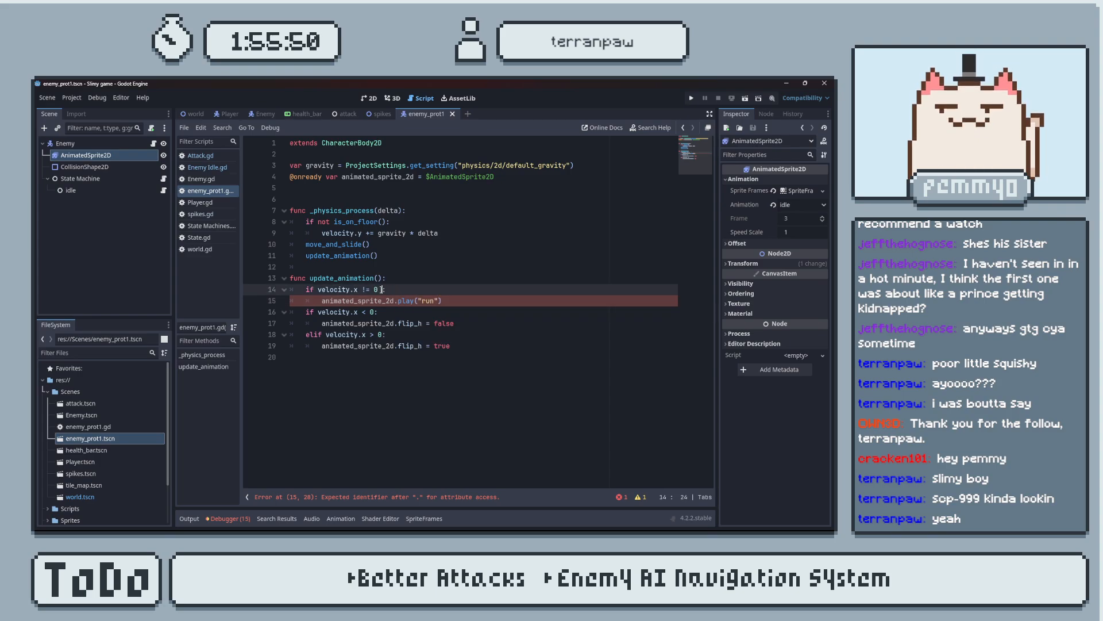